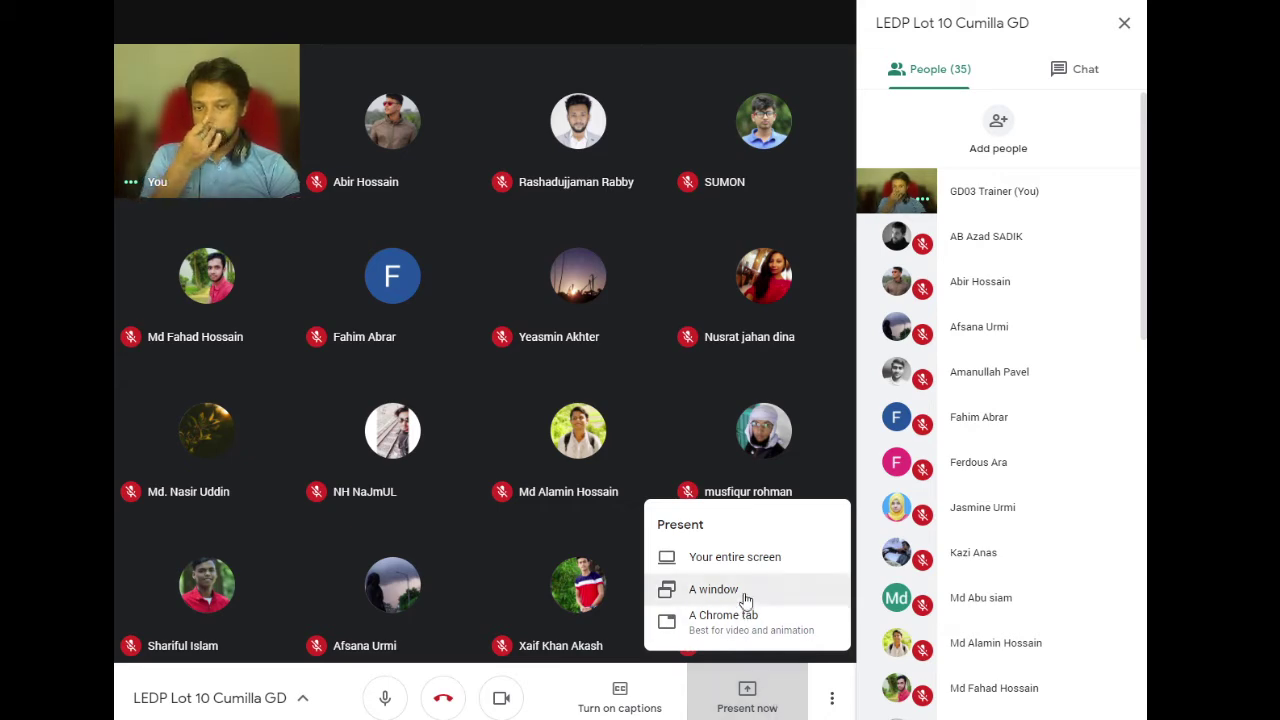
Present the entire screen to the meeting and close the participant list
click(752, 568)
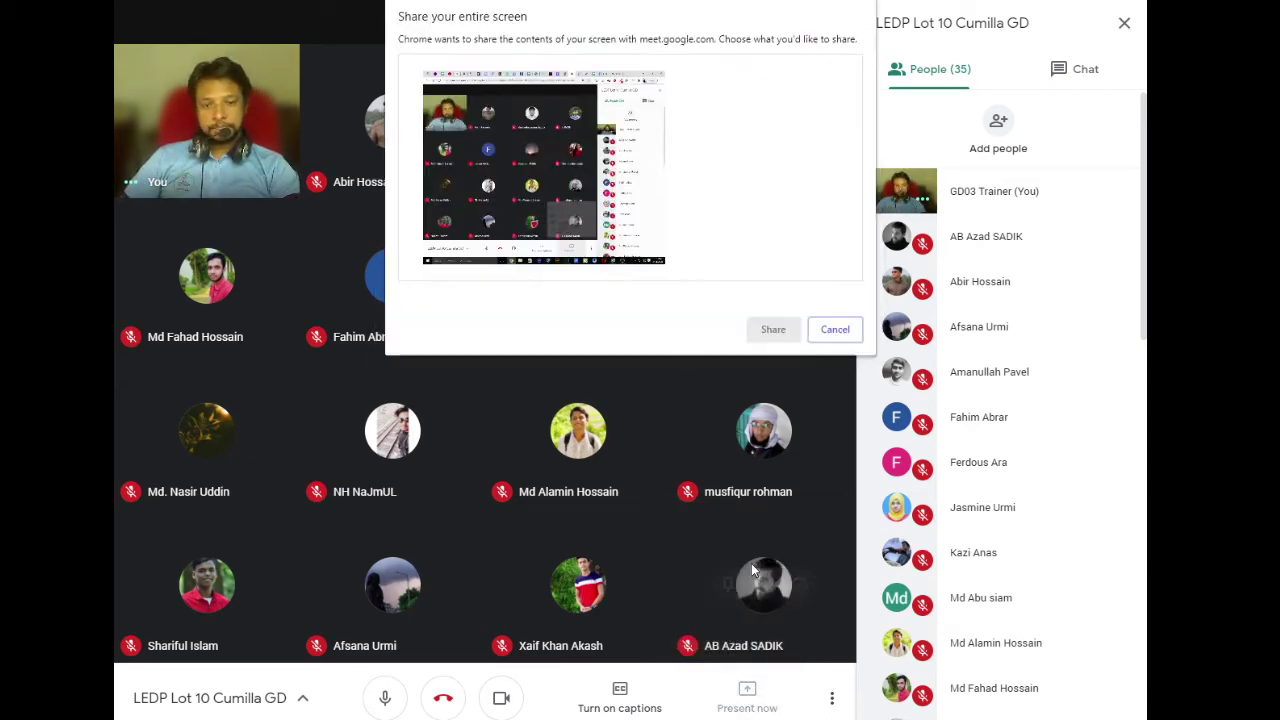
click(775, 335)
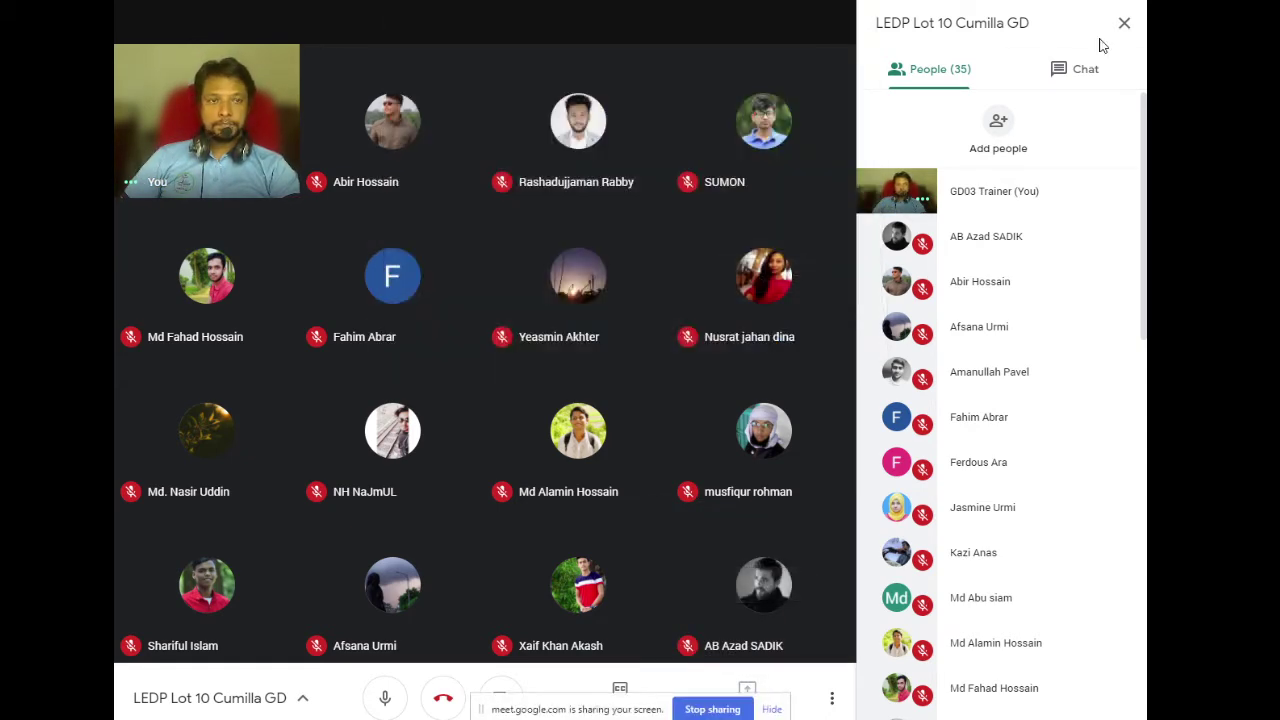
click(1126, 24)
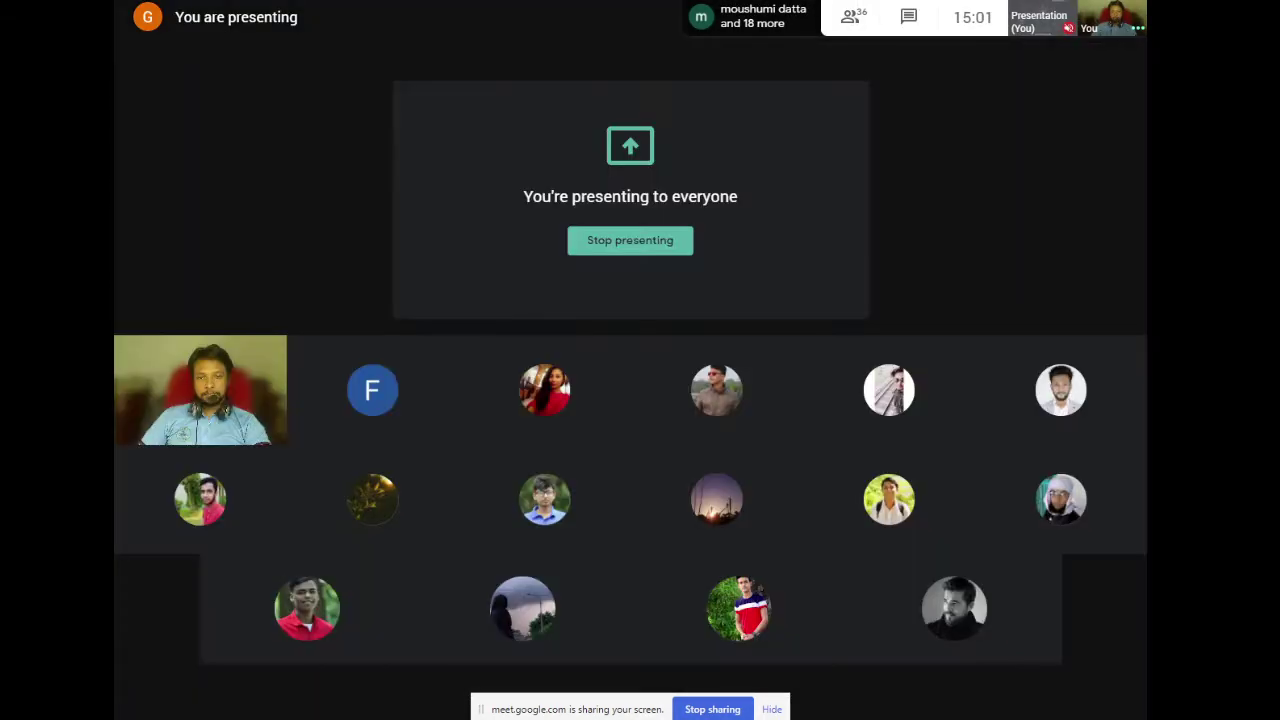
key(super+d)
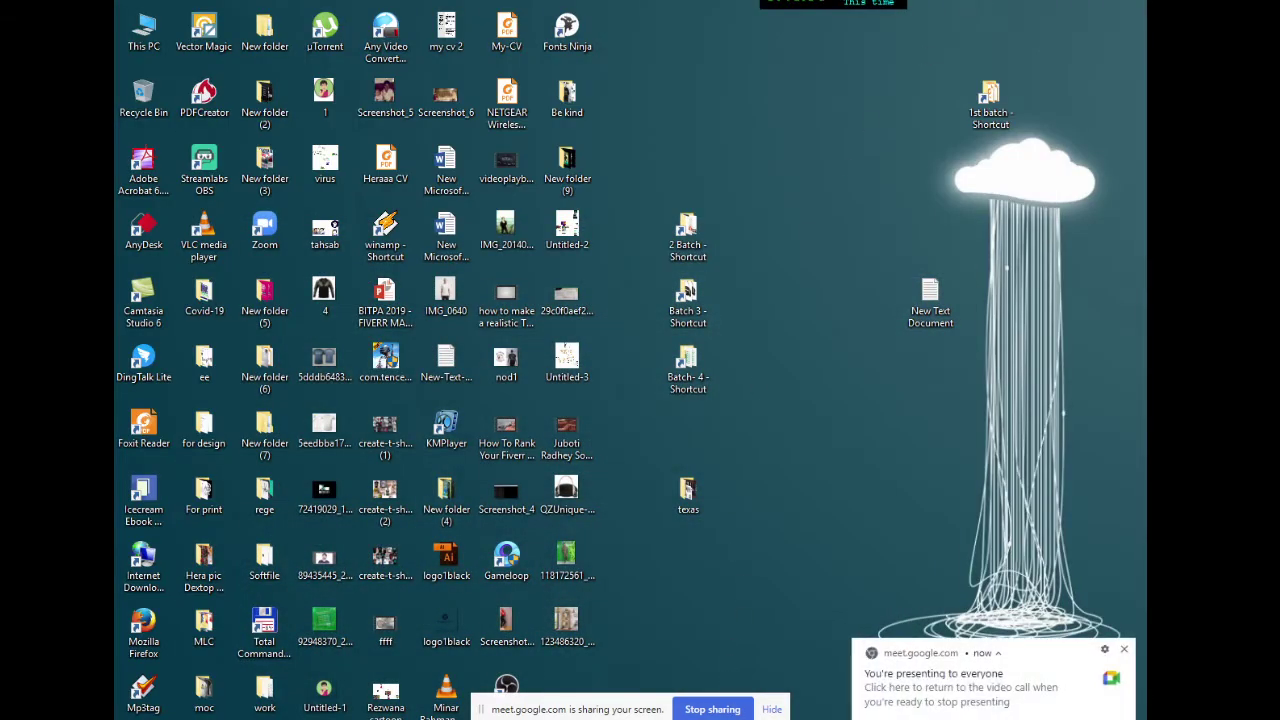
key(alt+Tab)
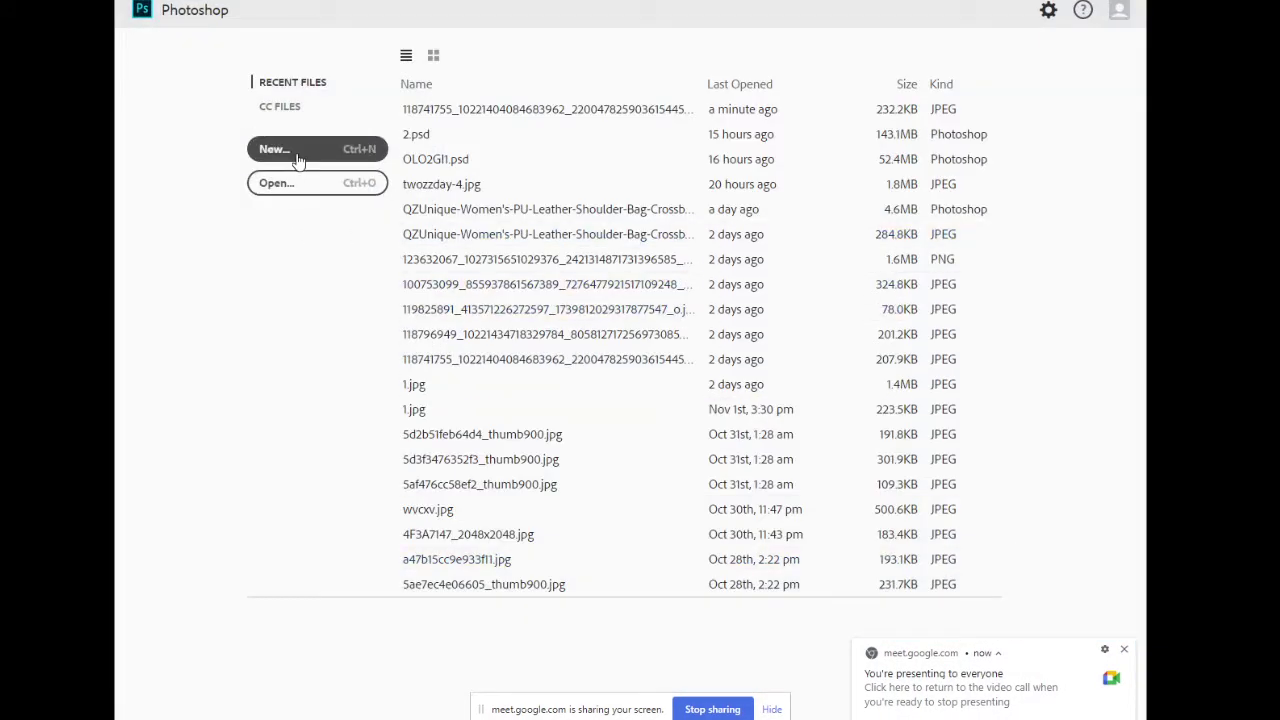
click(303, 183)
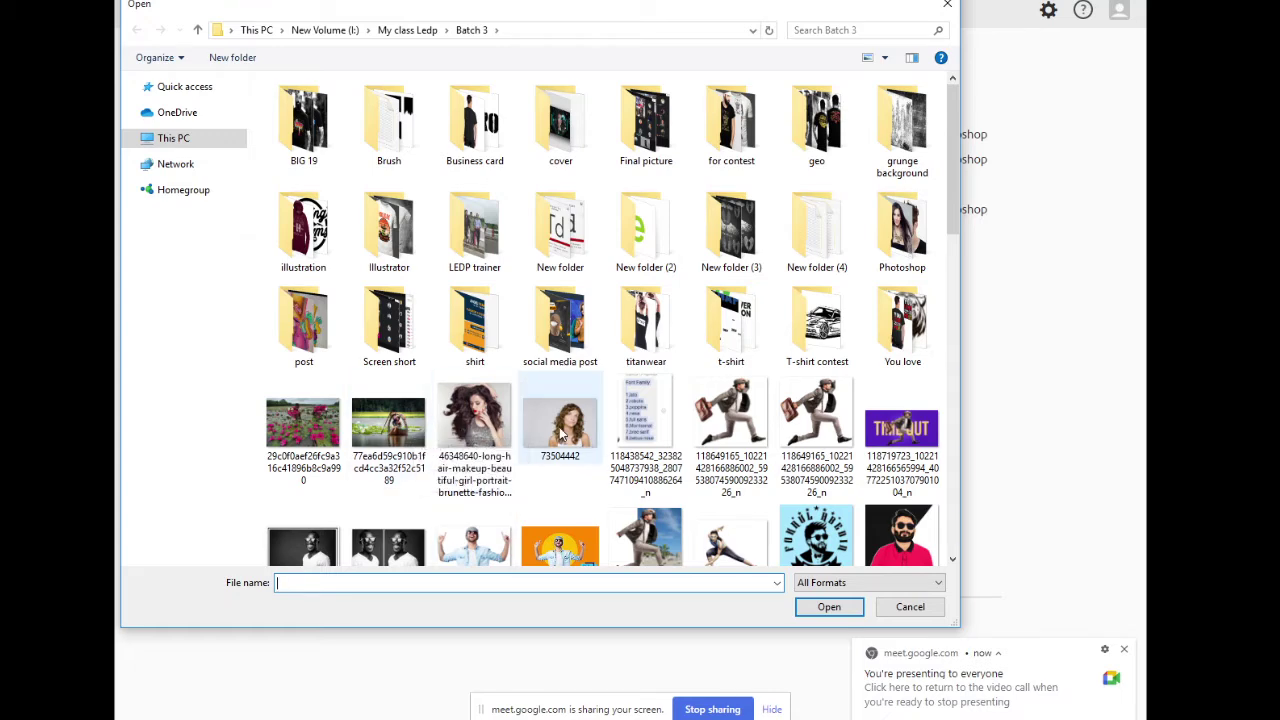
scroll(562, 435, down, 2)
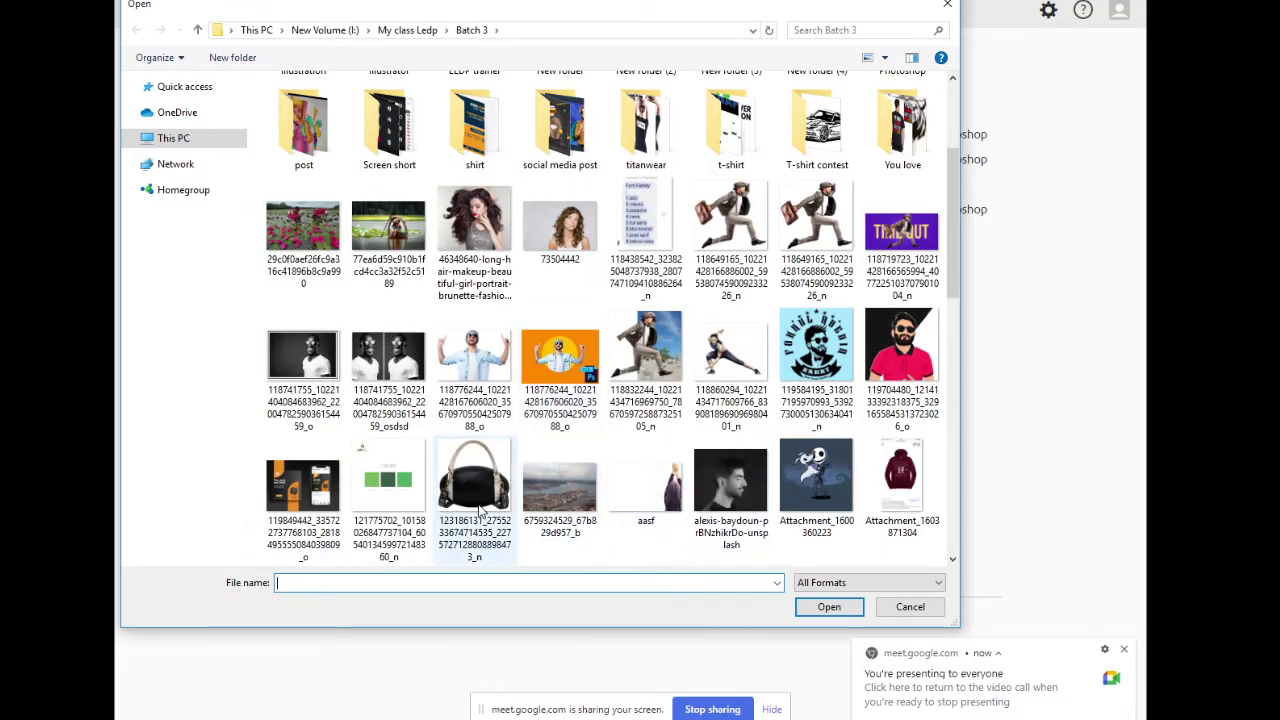
scroll(477, 510, down, 6)
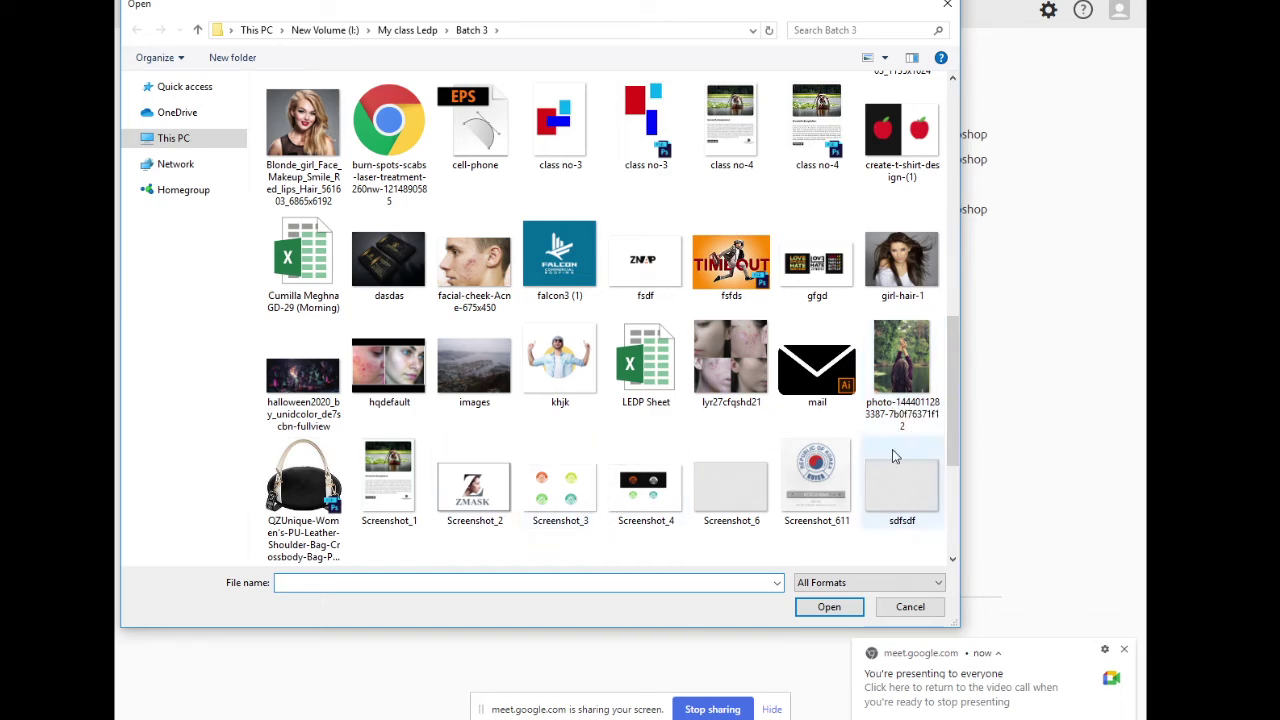
click(912, 350)
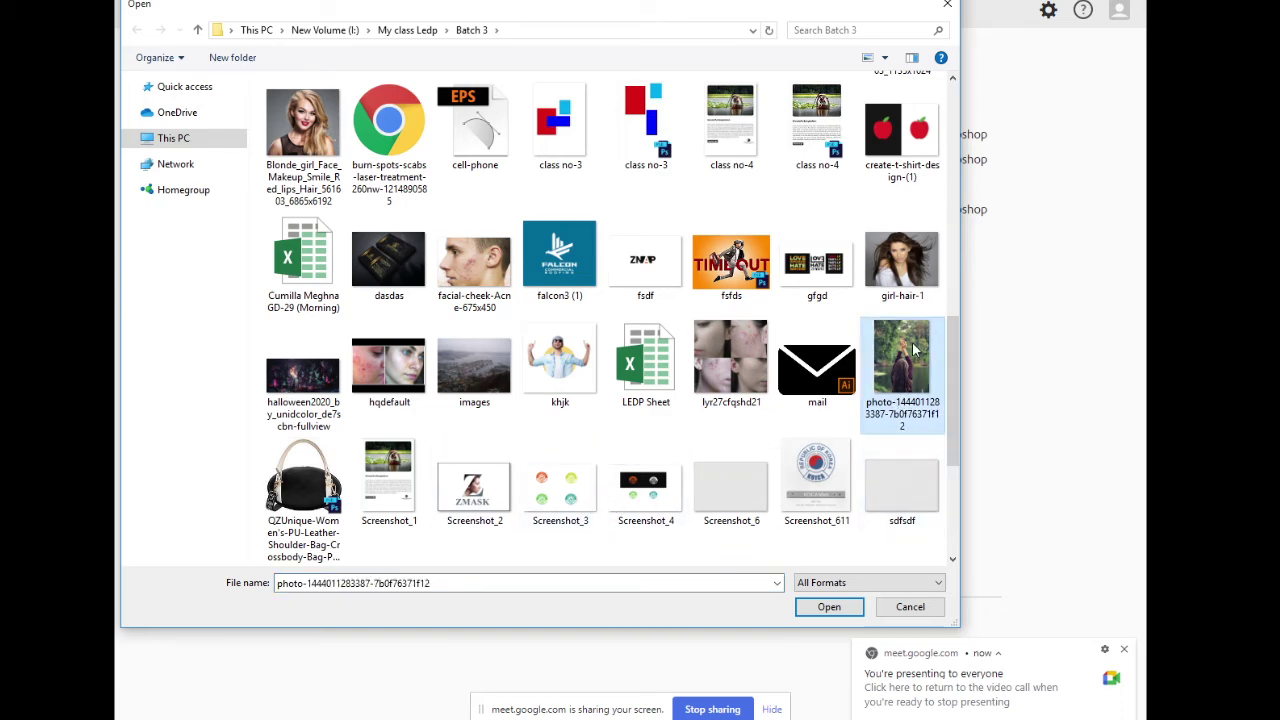
double_click(912, 346)
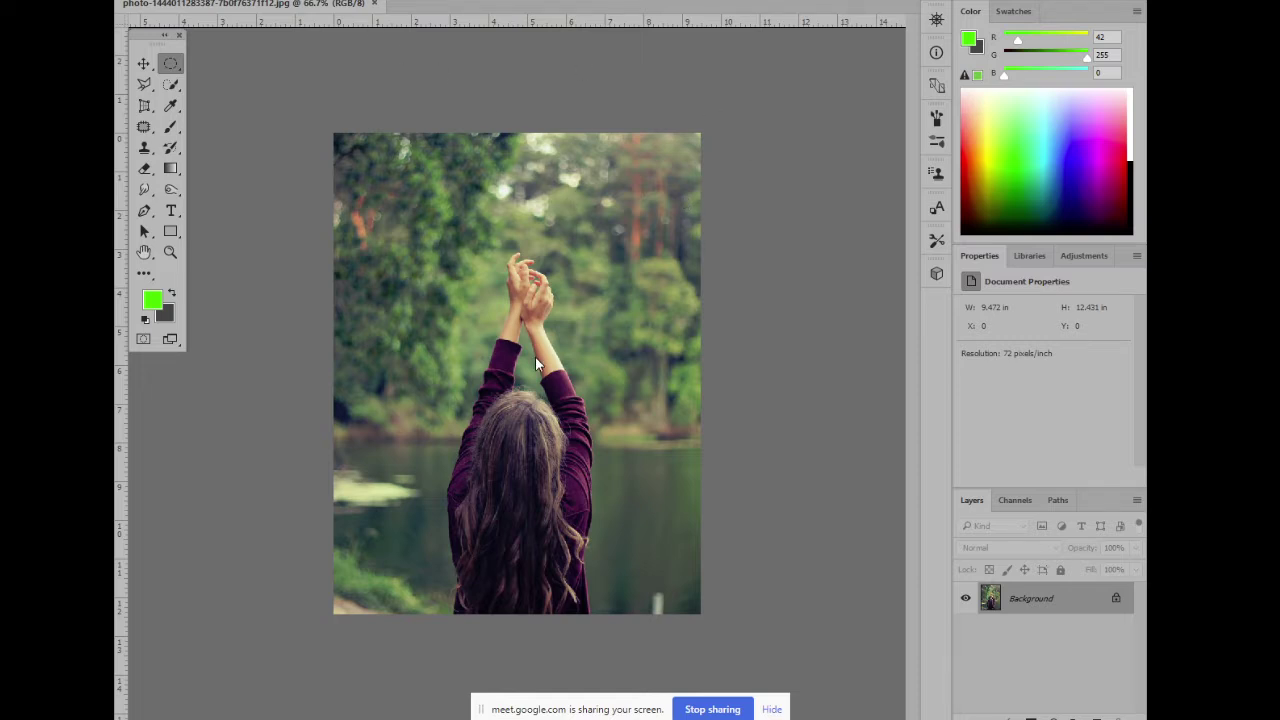
Make a circular selection with the Elliptical Marquee tool around the woman's head and upper back
key(ctrl+plus)
key(ctrl+minus)
right_click(175, 63)
click(215, 73)
drag(508, 422, 620, 590)
drag(531, 436, 535, 418)
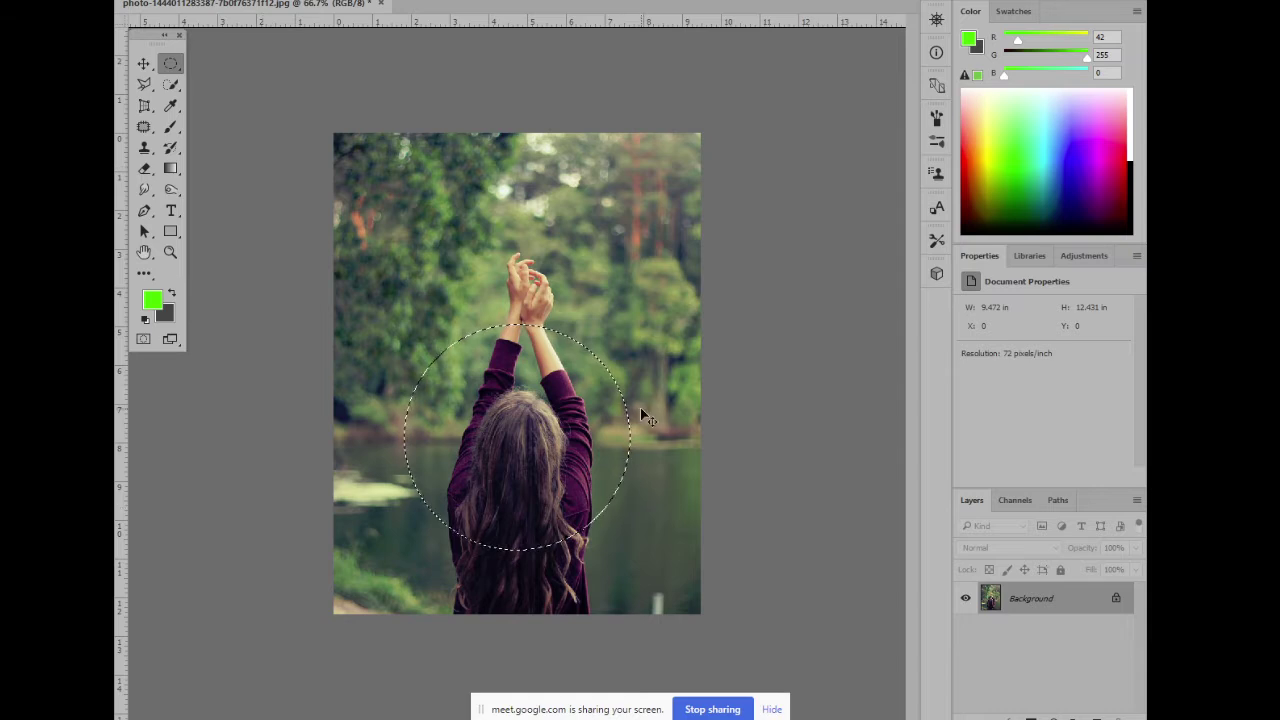
key(ctrl+plus)
key(ctrl+minus)
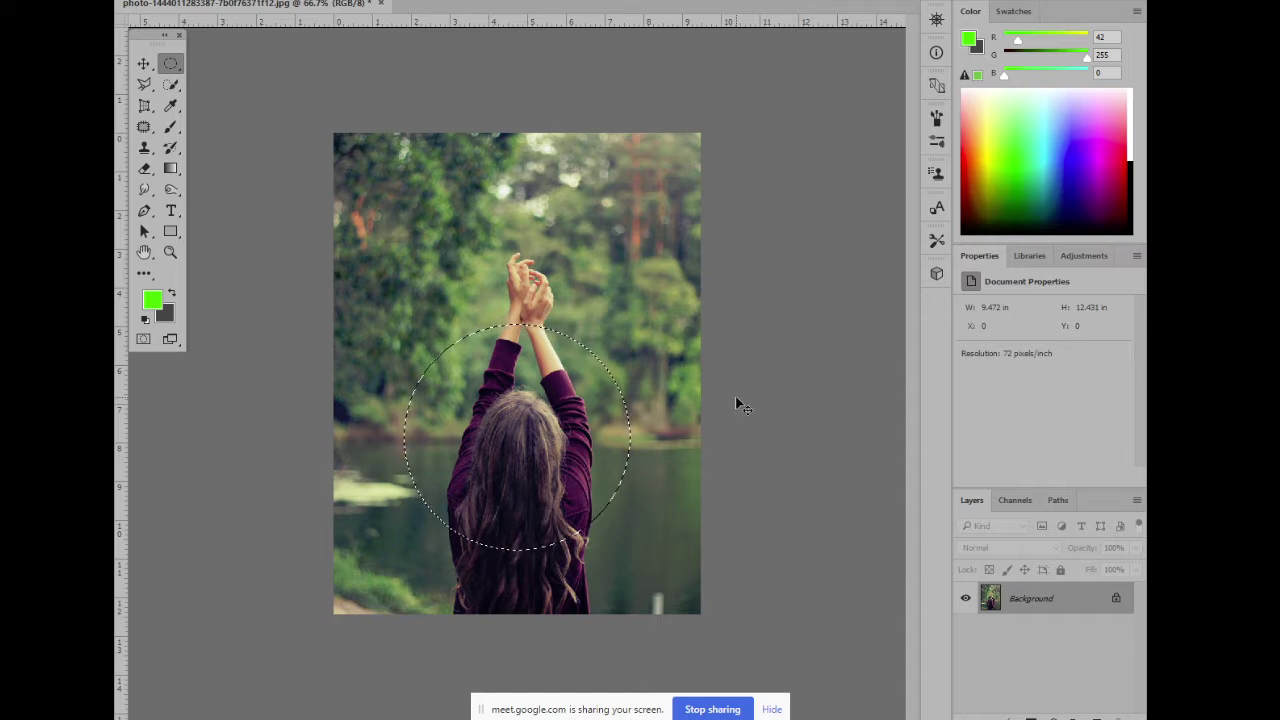
Invert the circular selection and close the photo without saving
key(ctrl+shift+i)
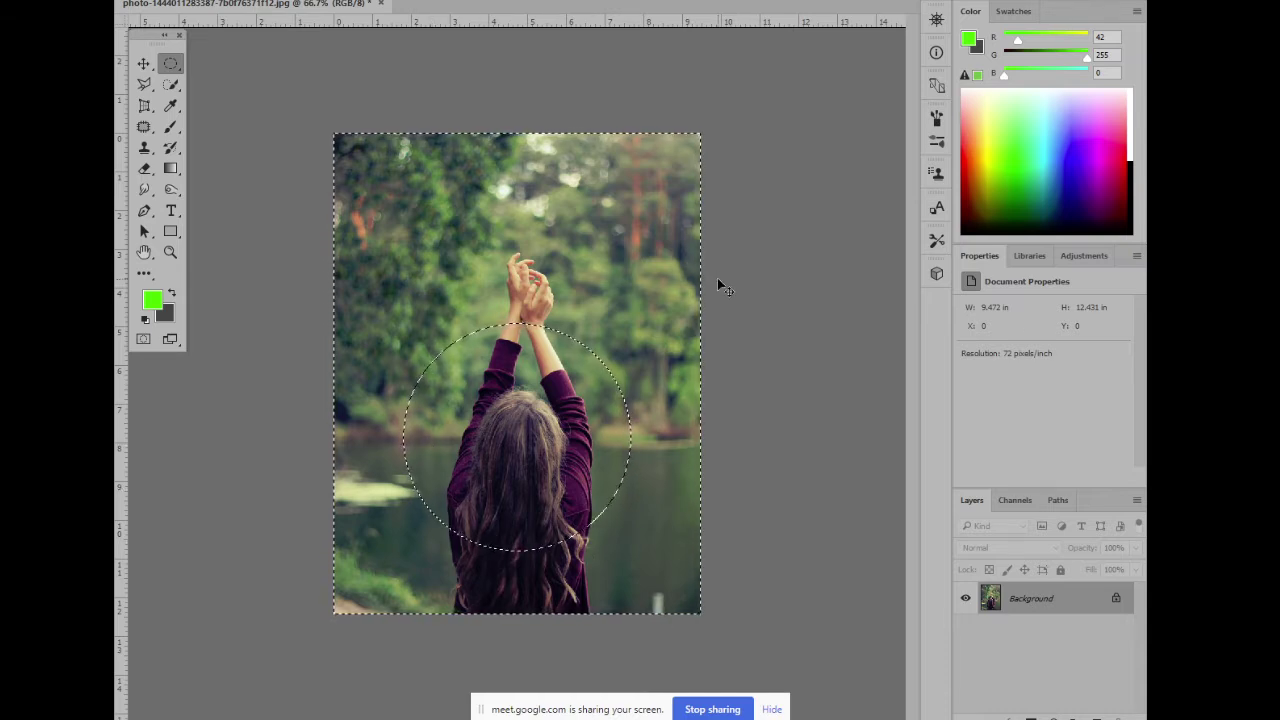
key(ctrl+w)
key(n)
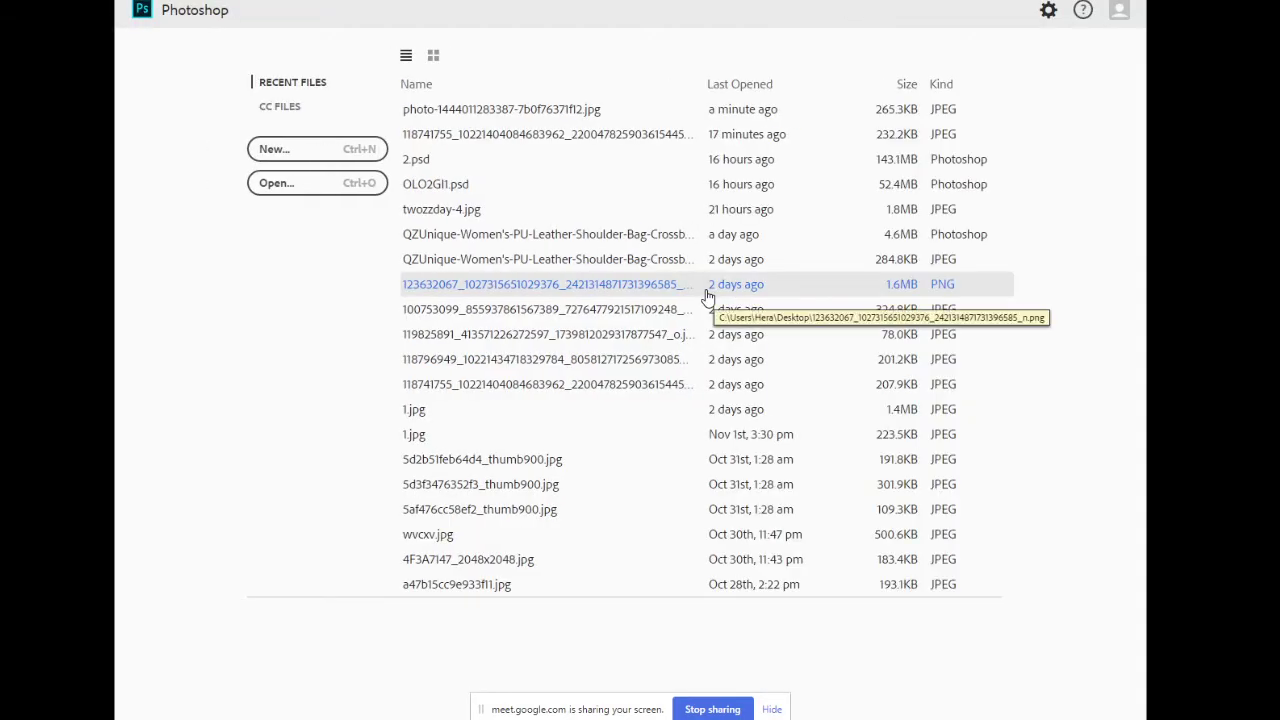
Open the image village-people-image-bangladesh-beautiful from the Batch 3 folder
key(ctrl+o)
double_click(575, 326)
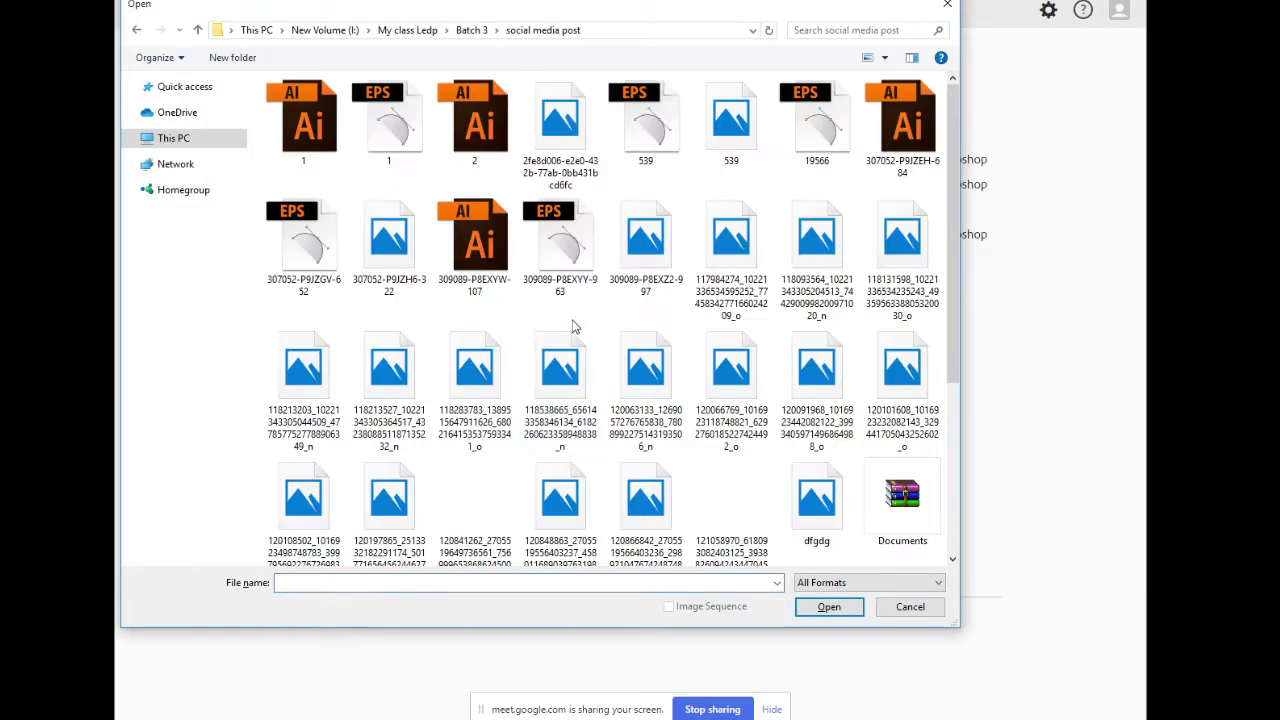
key(BackSpace)
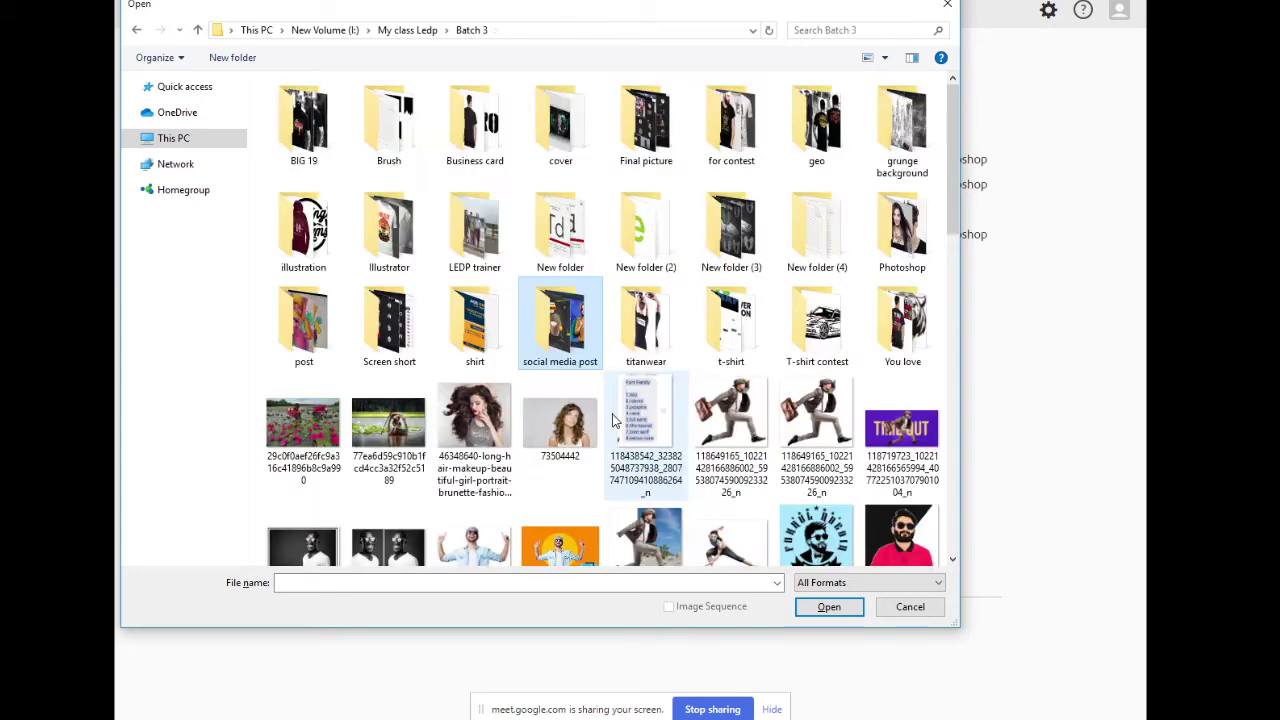
scroll(613, 450, down, 2)
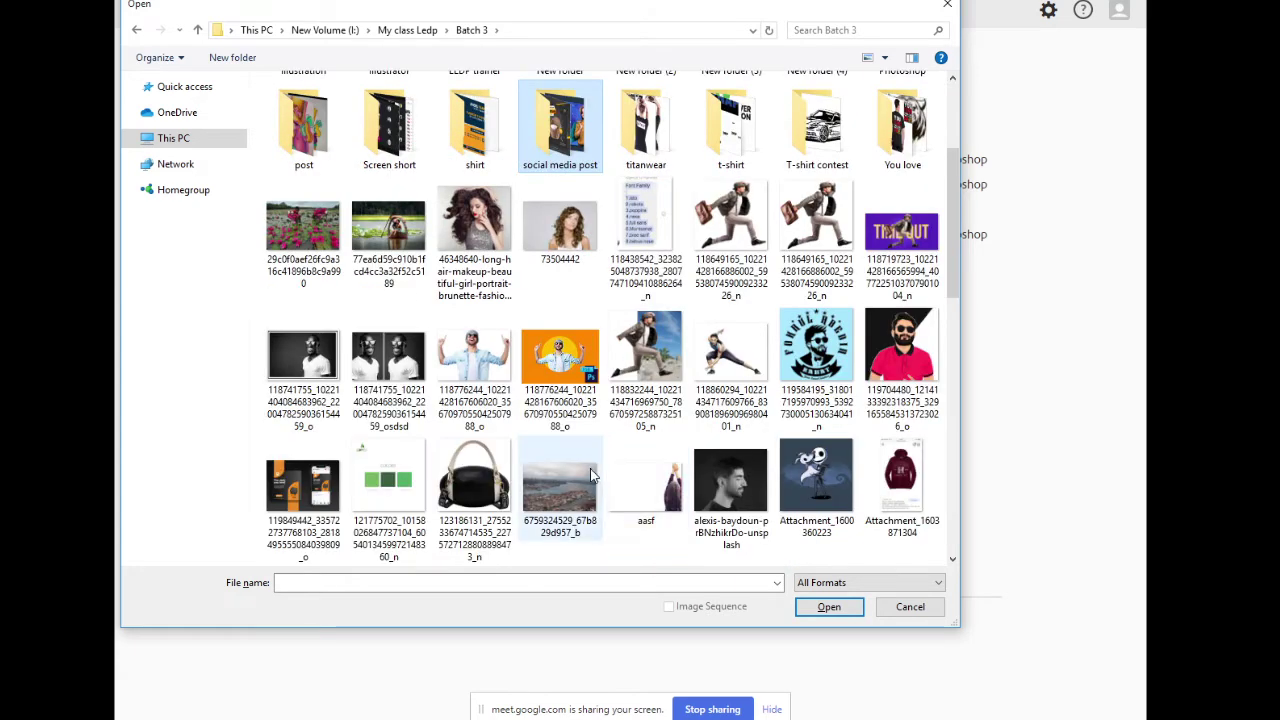
scroll(590, 468, down, 8)
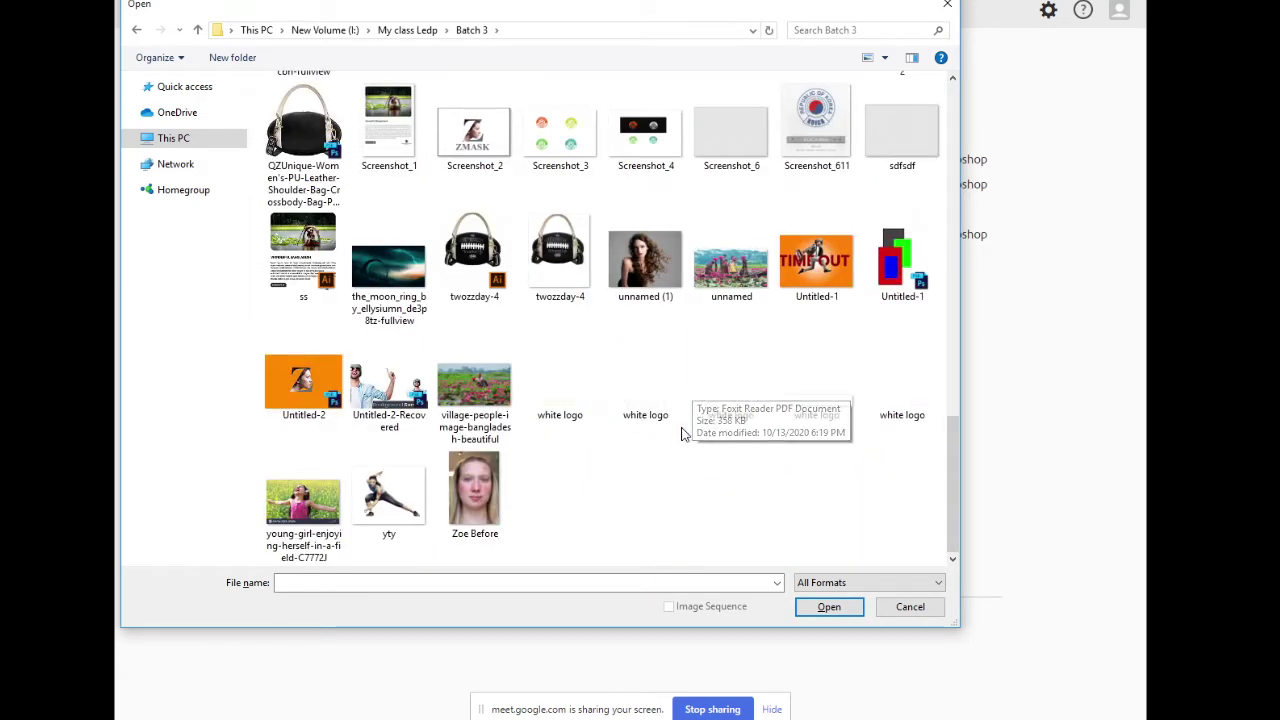
double_click(474, 385)
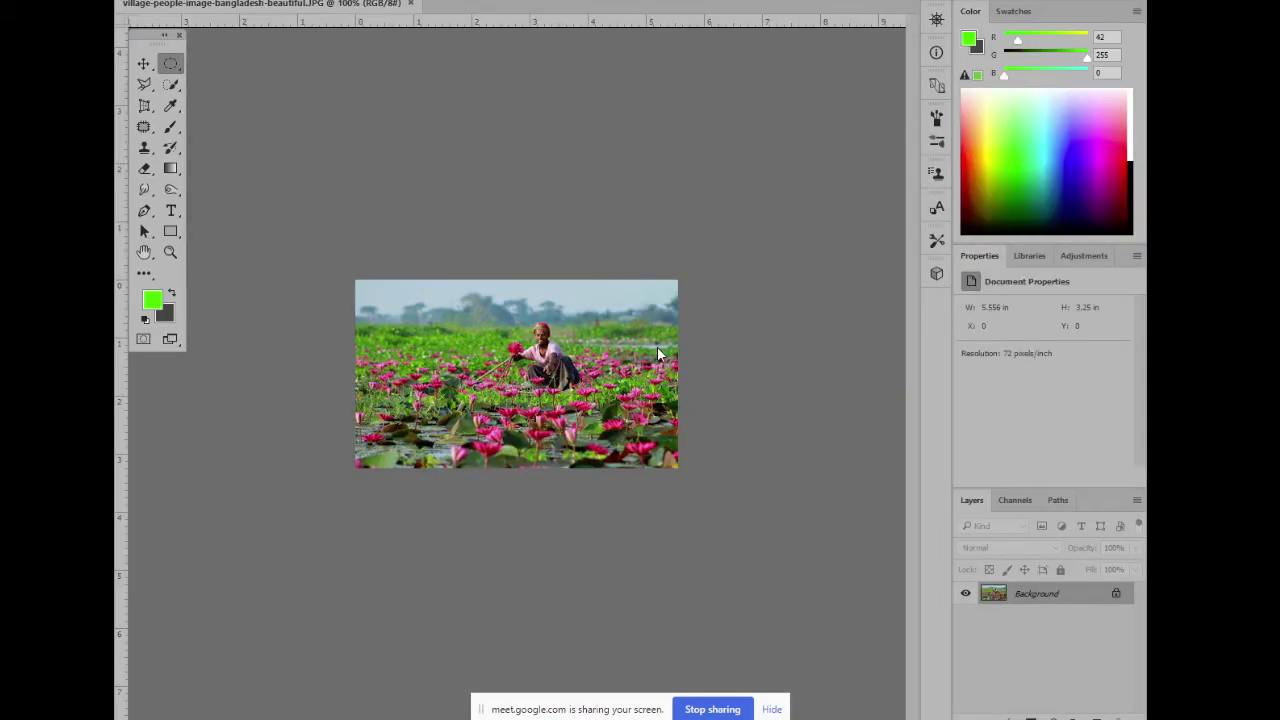
Inspect the water-lily field image up close and close it
key(ctrl+plus)
key(ctrl+plus)
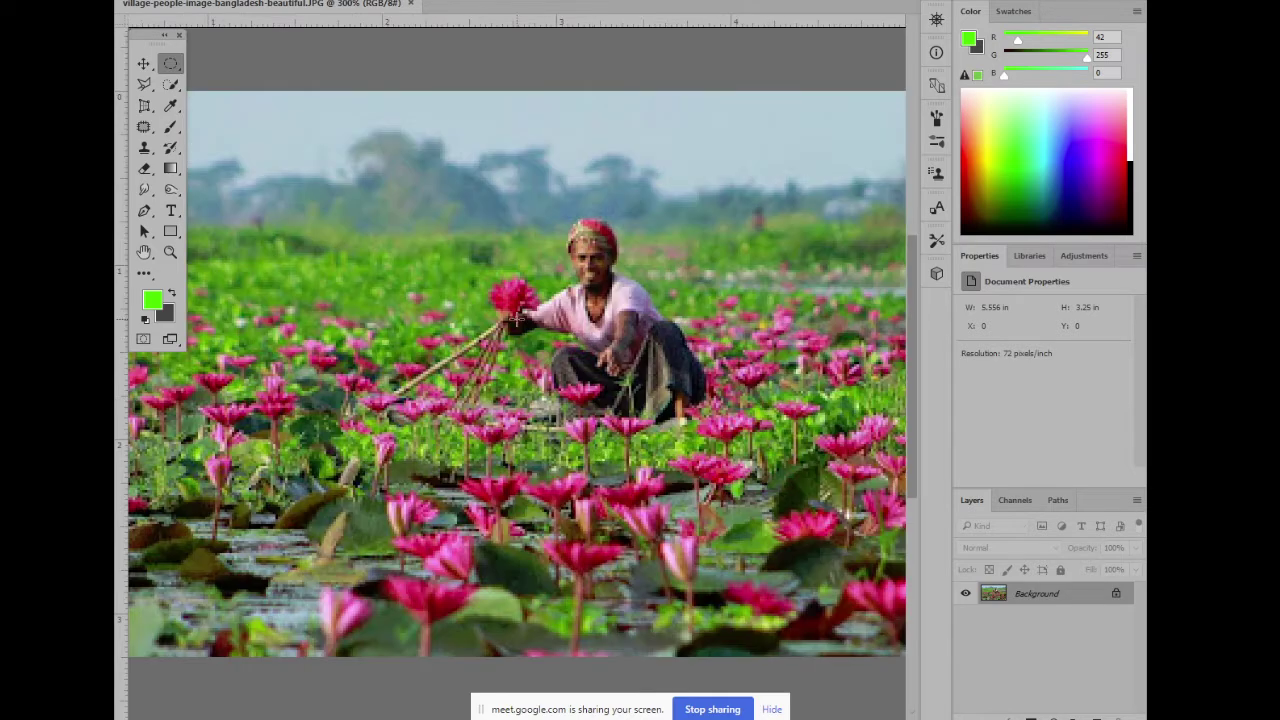
key(ctrl+minus)
key(ctrl+w)
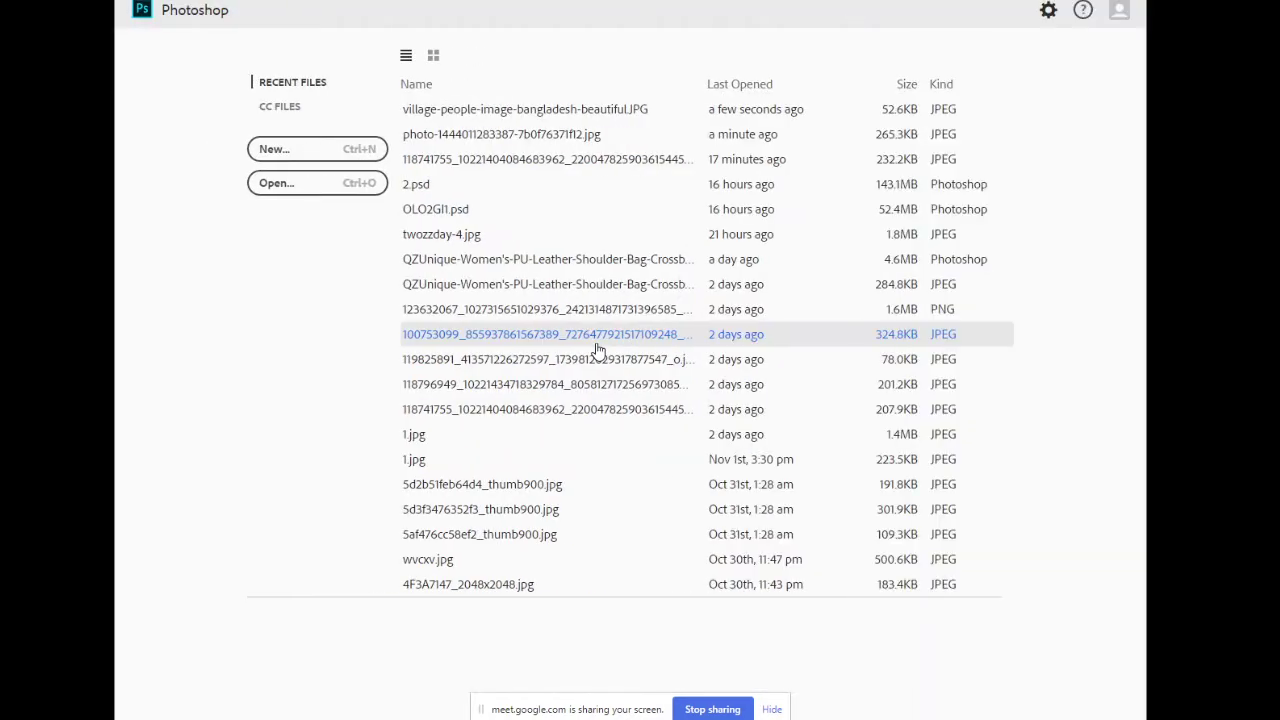
Look through the Photoshop subfolder of Batch 3 for another image to open
key(ctrl+o)
click(480, 322)
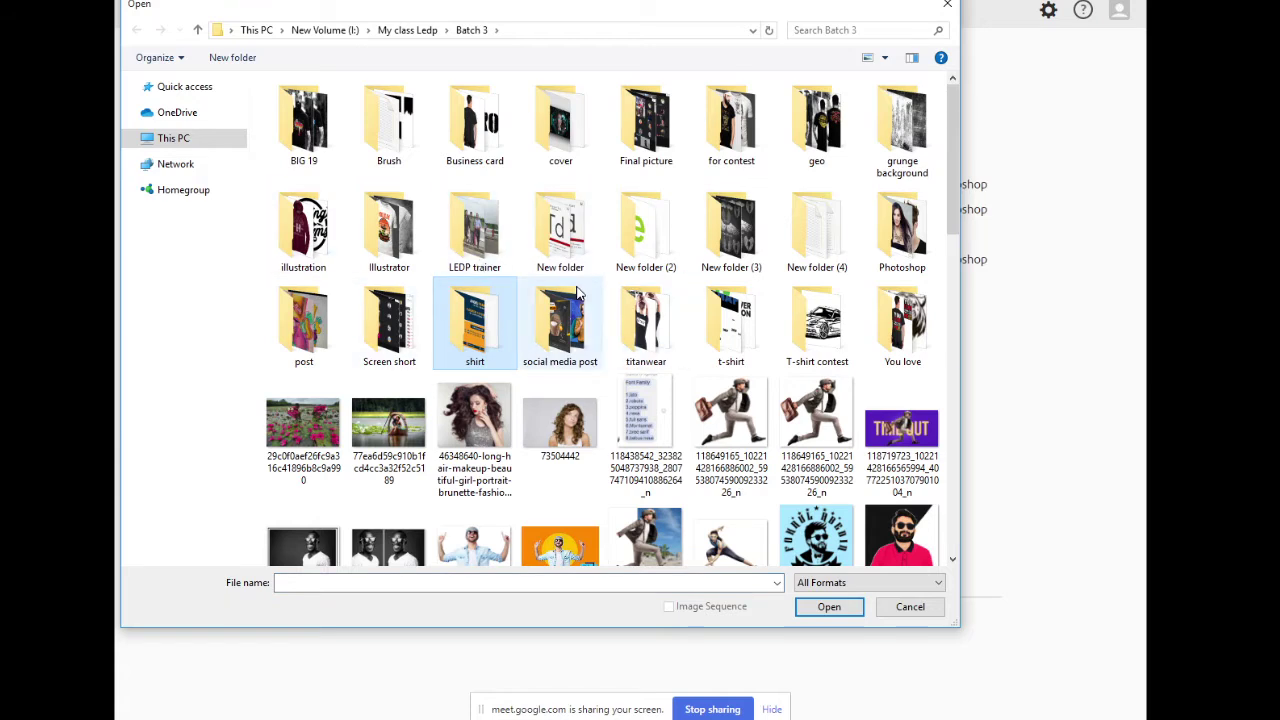
double_click(902, 228)
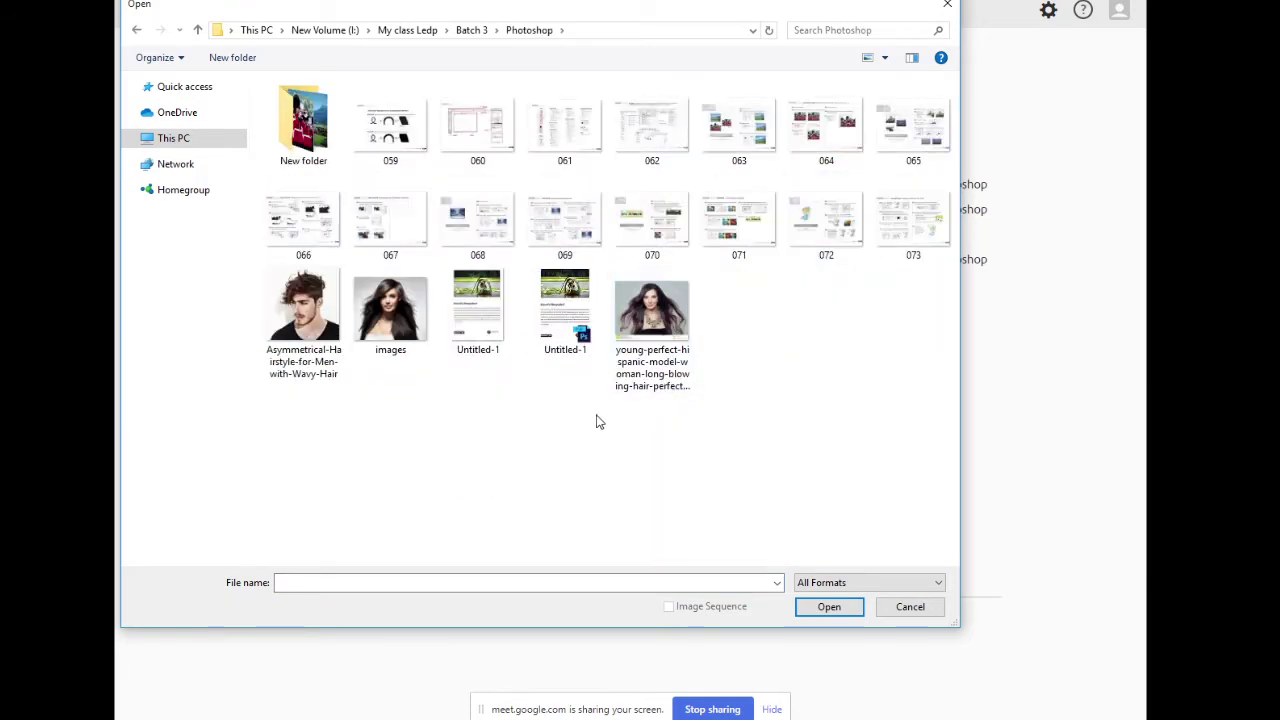
key(BackSpace)
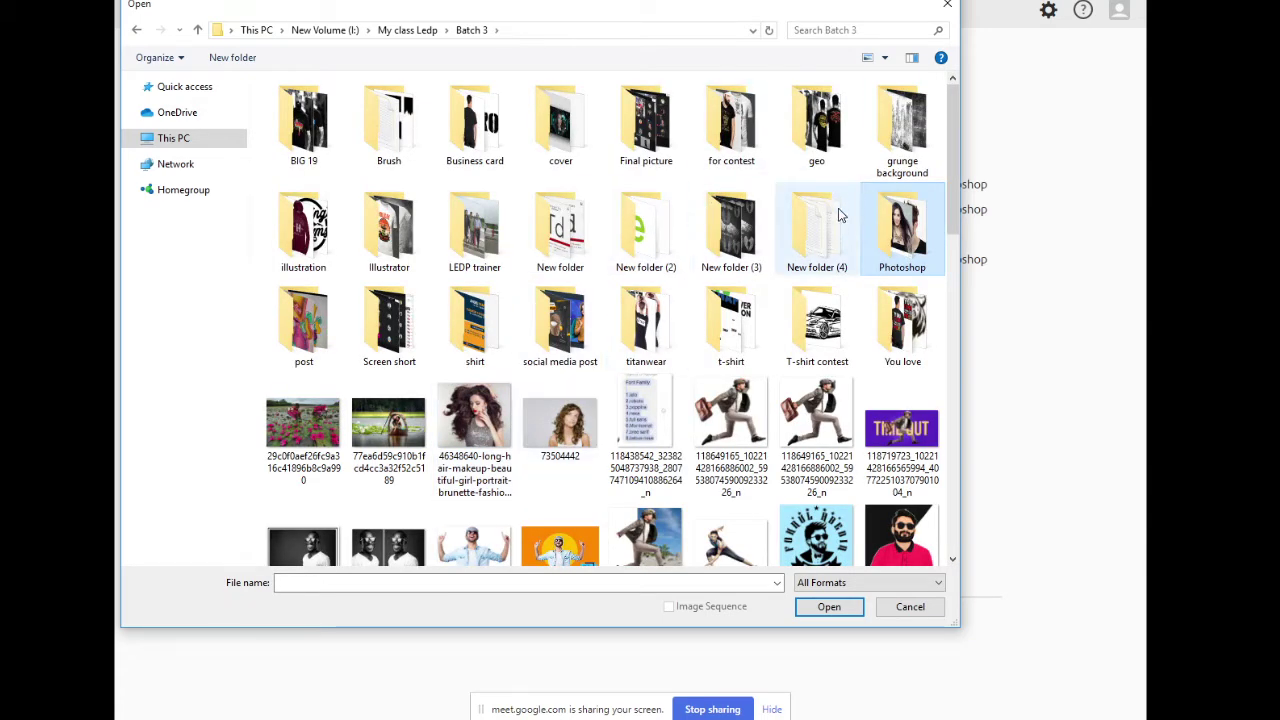
click(398, 260)
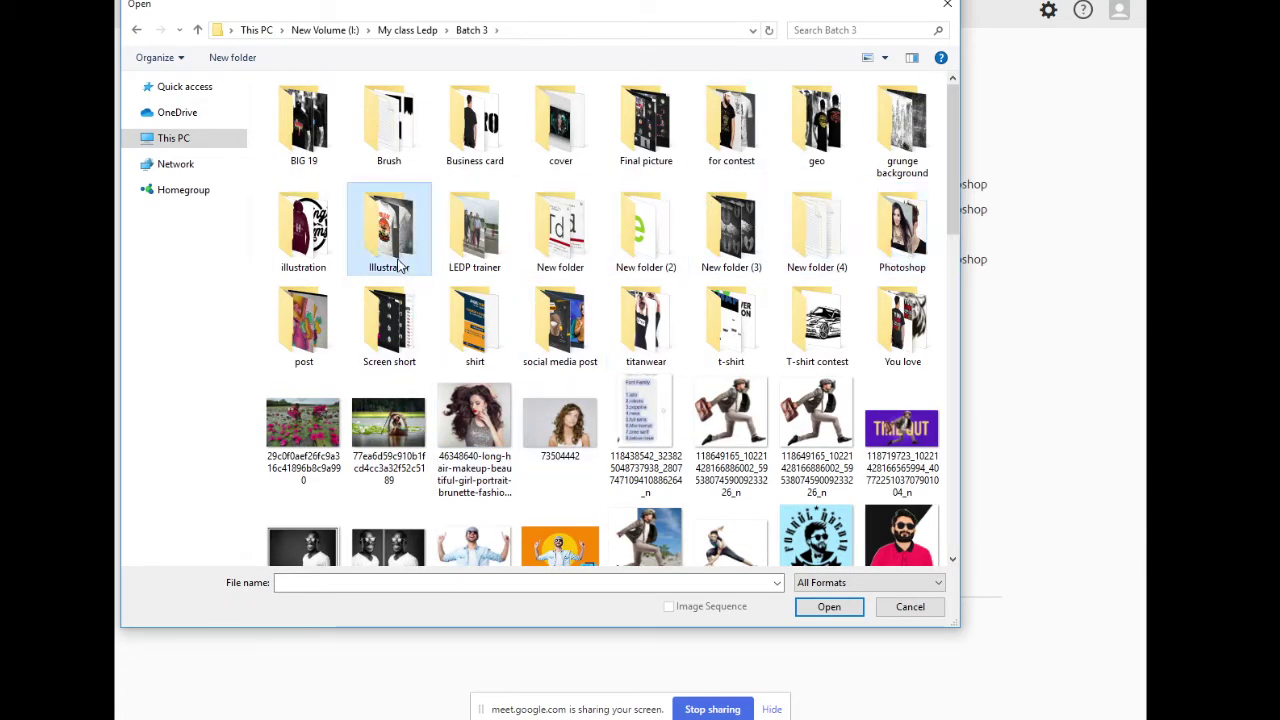
click(309, 219)
Browse the 2 Batch folder in My class Ledp for a suitable image and return to the parent folder
key(BackSpace)
key(Up)
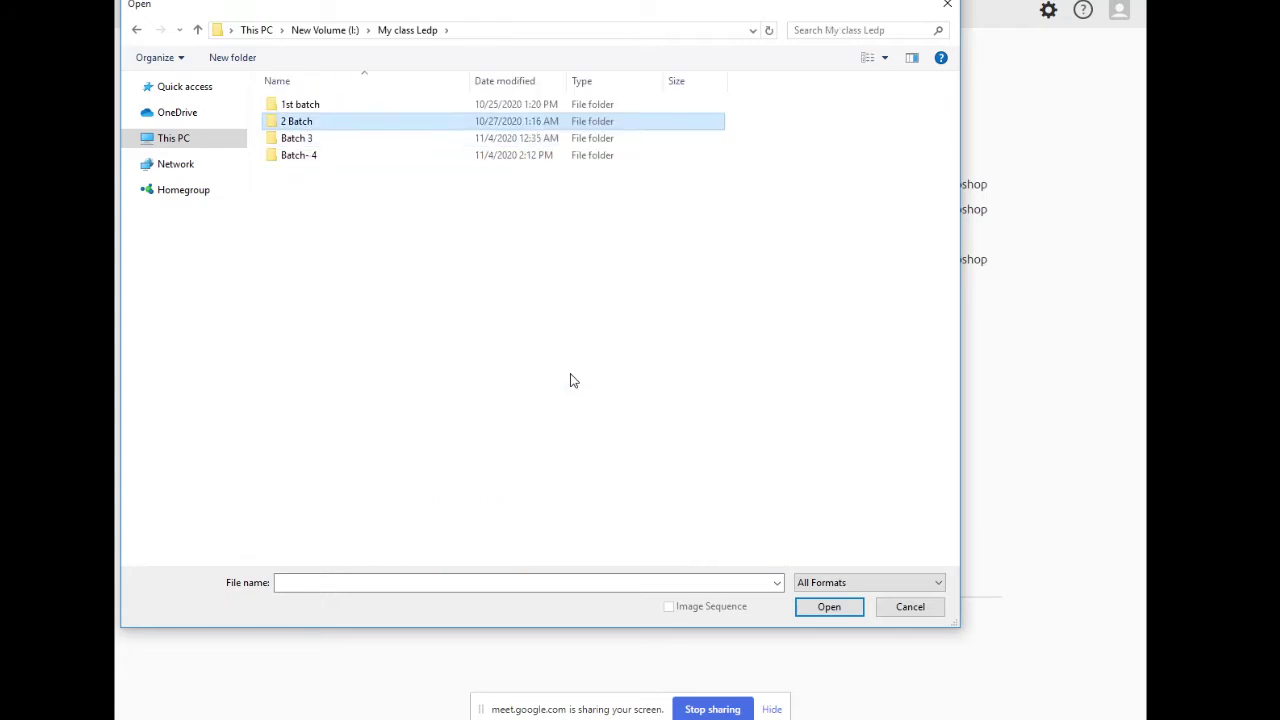
key(Return)
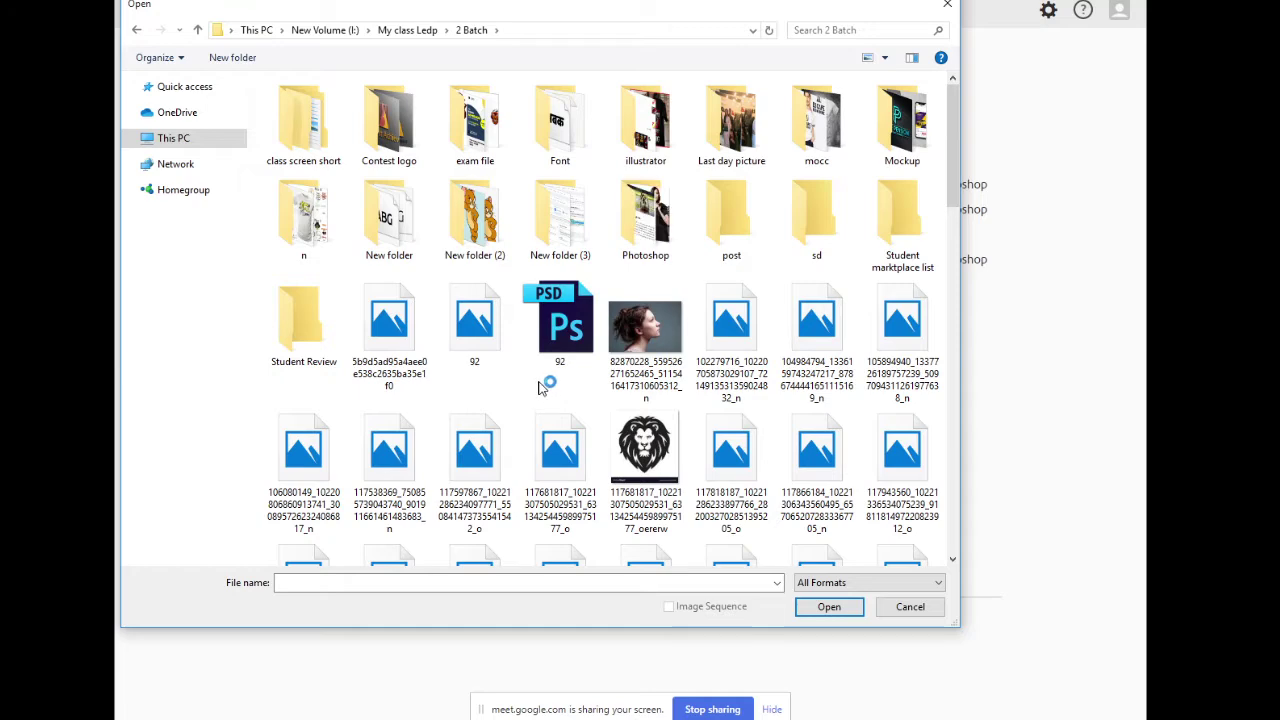
scroll(540, 388, down, 2)
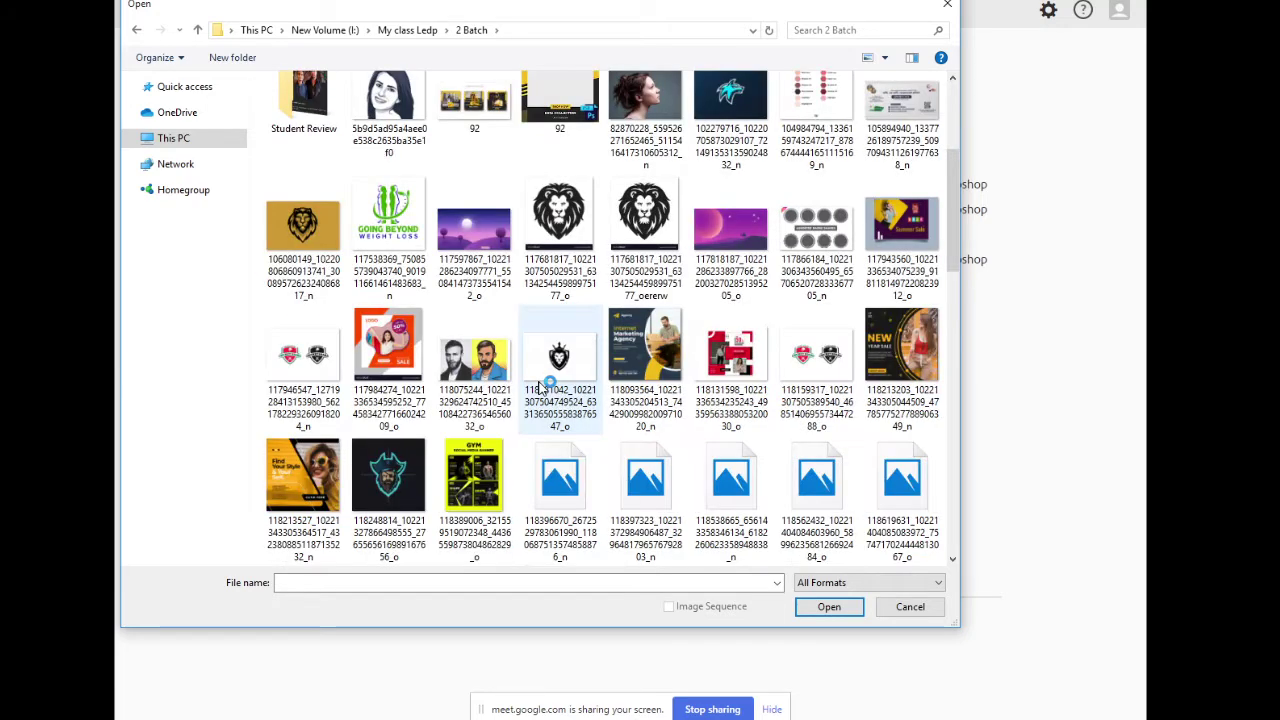
scroll(540, 388, down, 2)
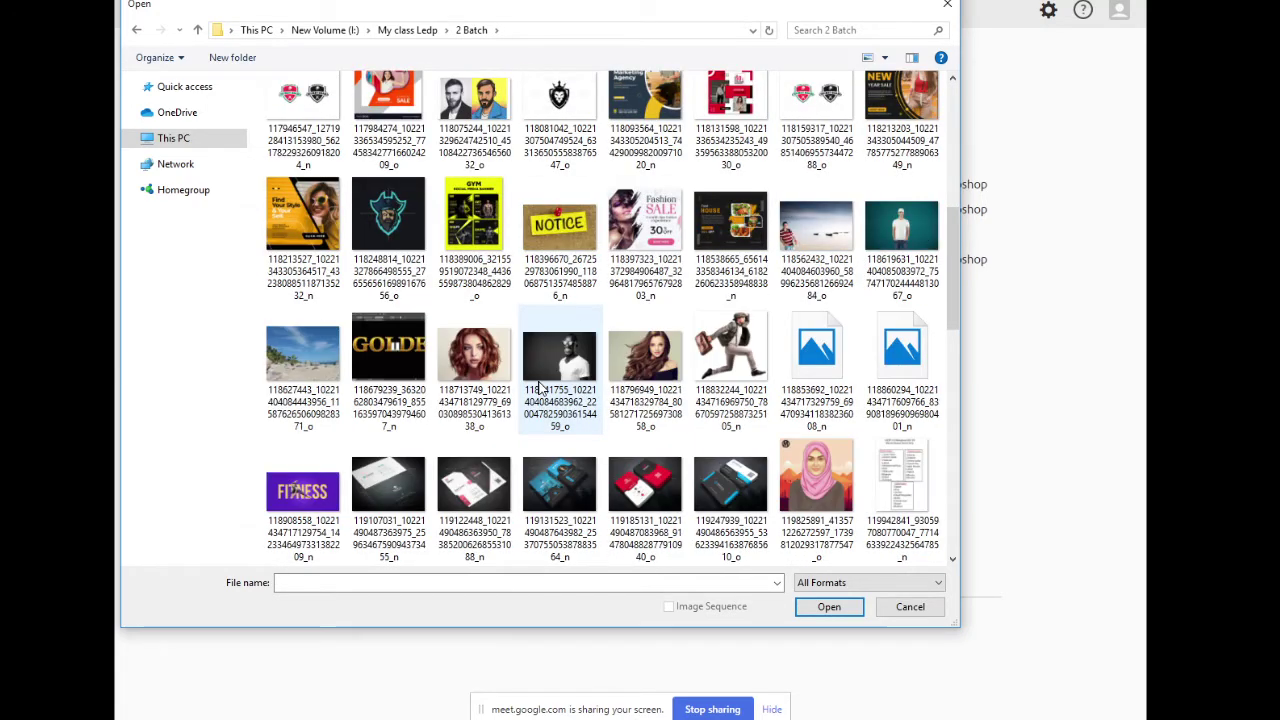
scroll(540, 388, down, 3)
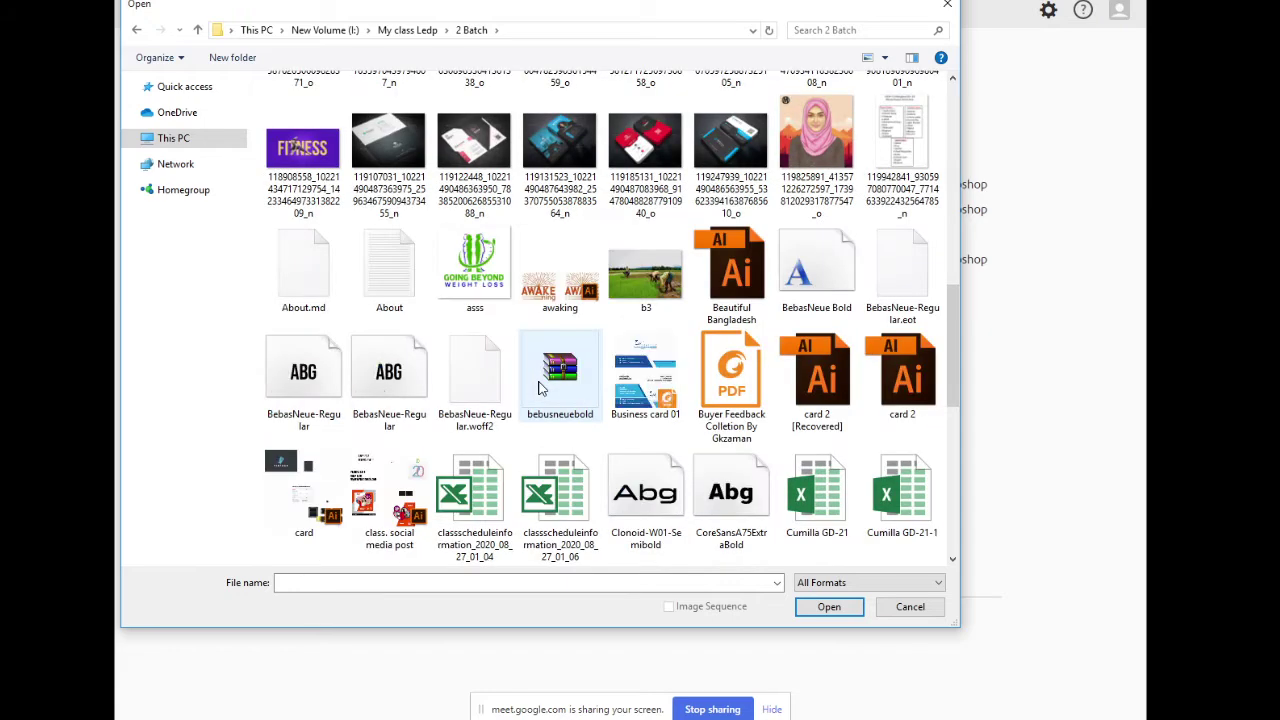
scroll(540, 388, down, 5)
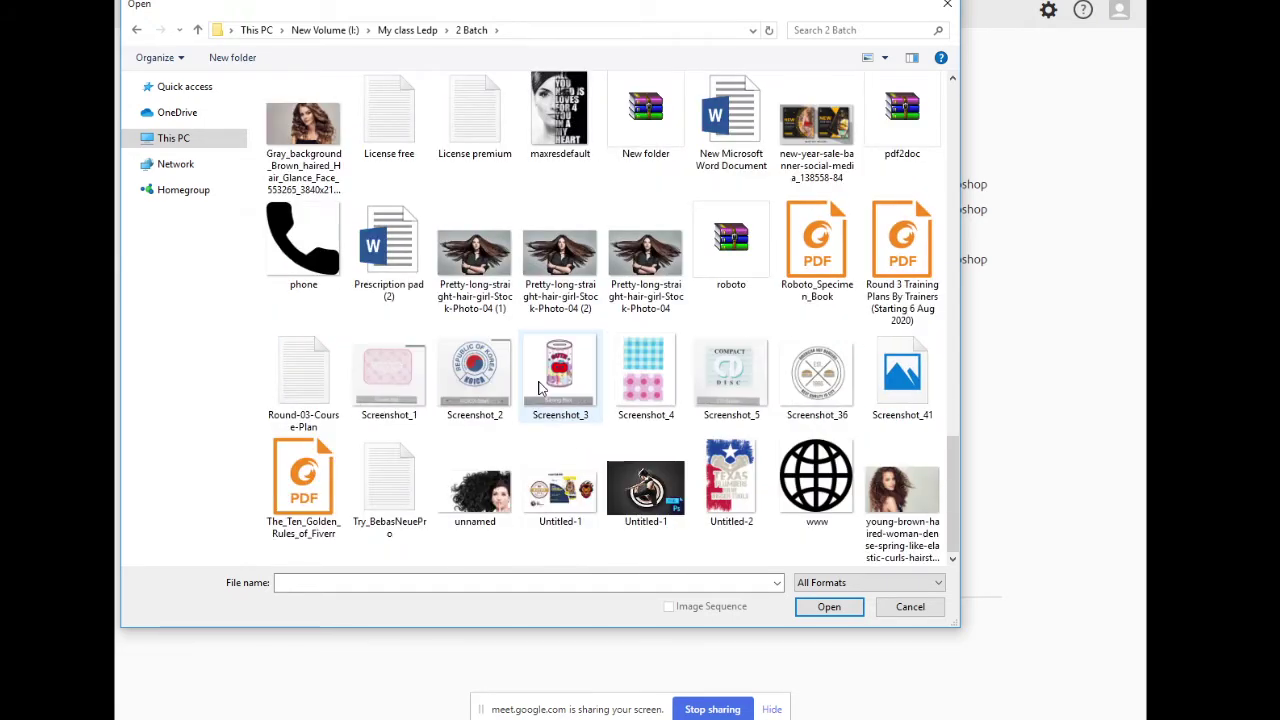
scroll(538, 388, up, 10)
key(alt+Up)
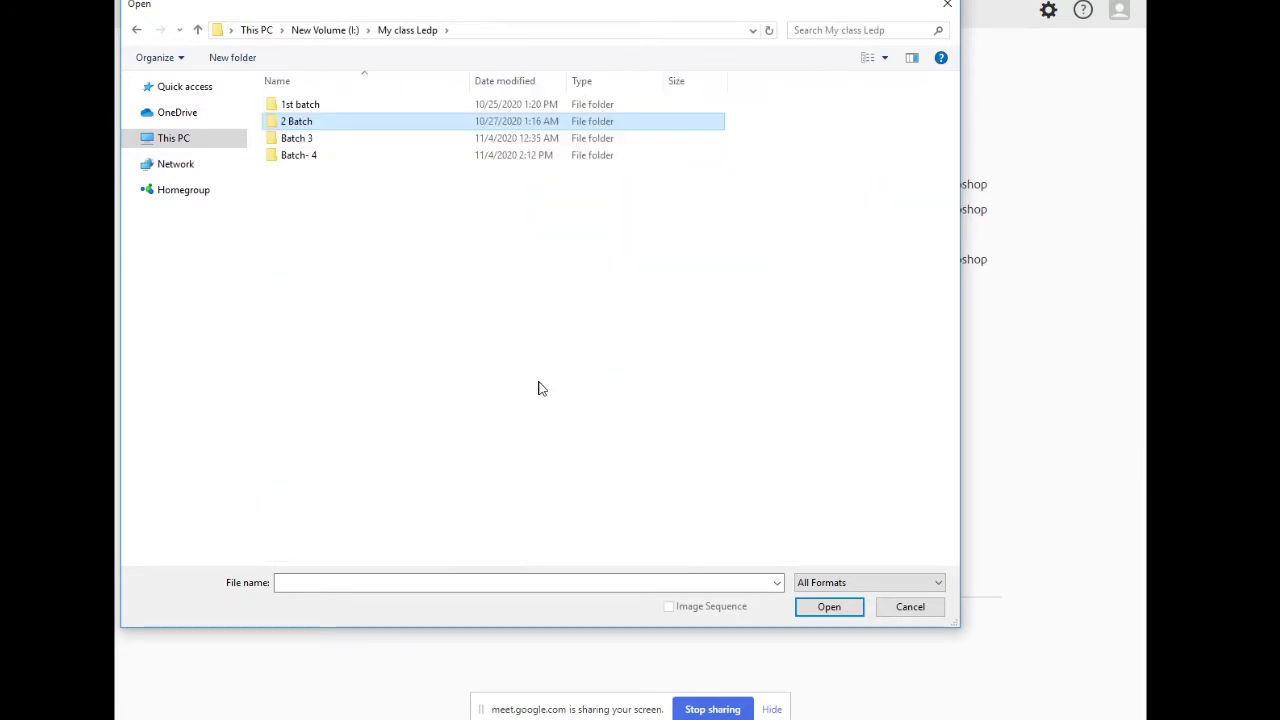
Browse the 1st batch folder for a suitable image and return to My class Ledp
key(Up)
key(Return)
scroll(540, 388, down, 3)
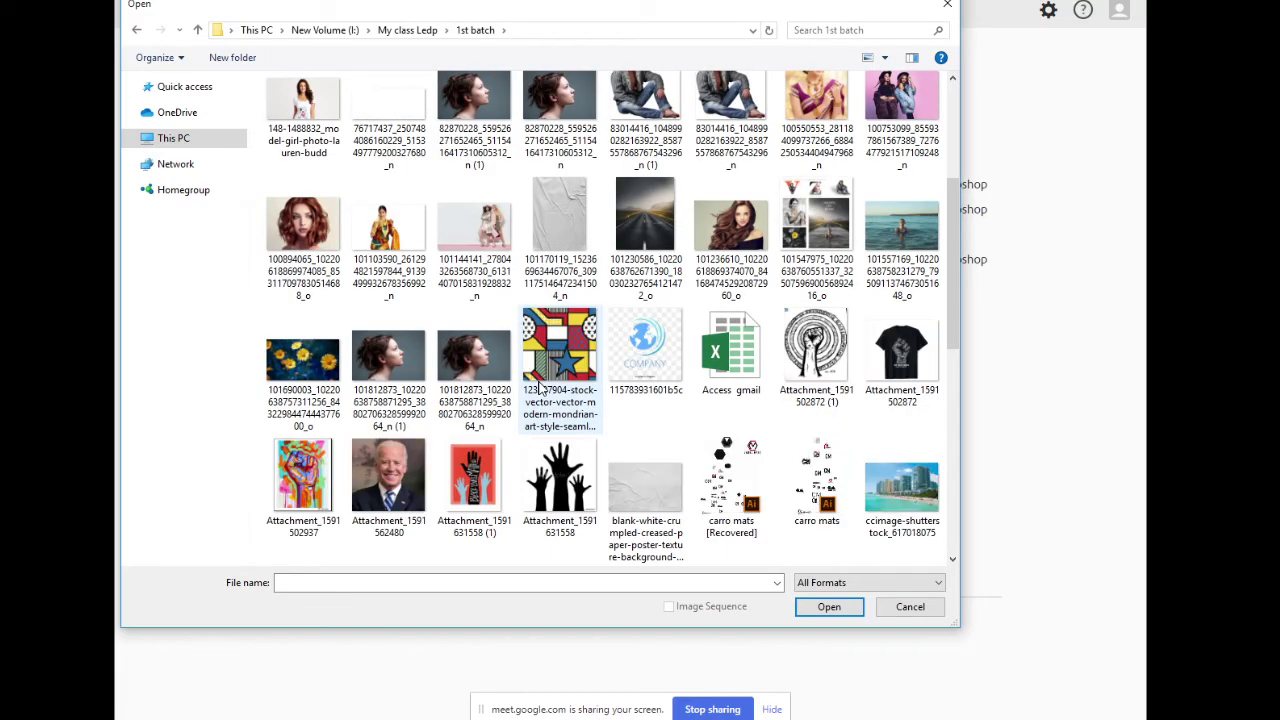
scroll(540, 386, down, 5)
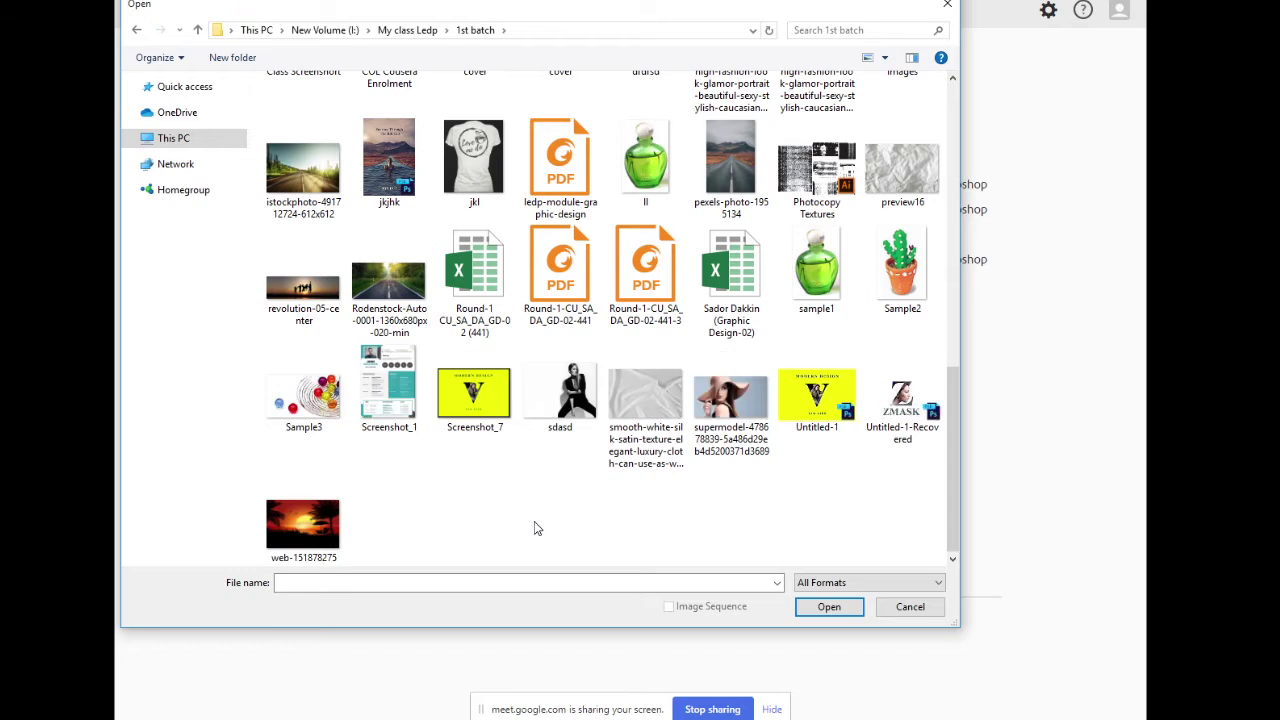
key(alt+Up)
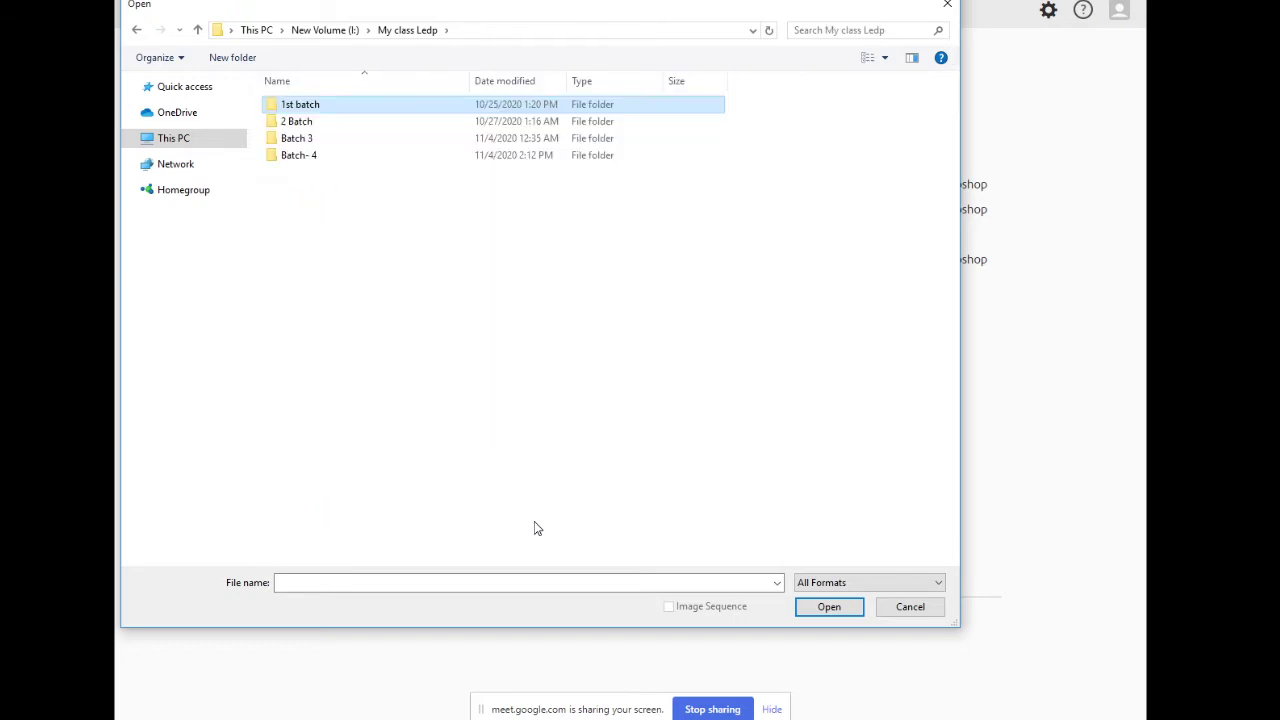
Leave the Open dialog without choosing a file and switch to Chrome
key(alt+Up)
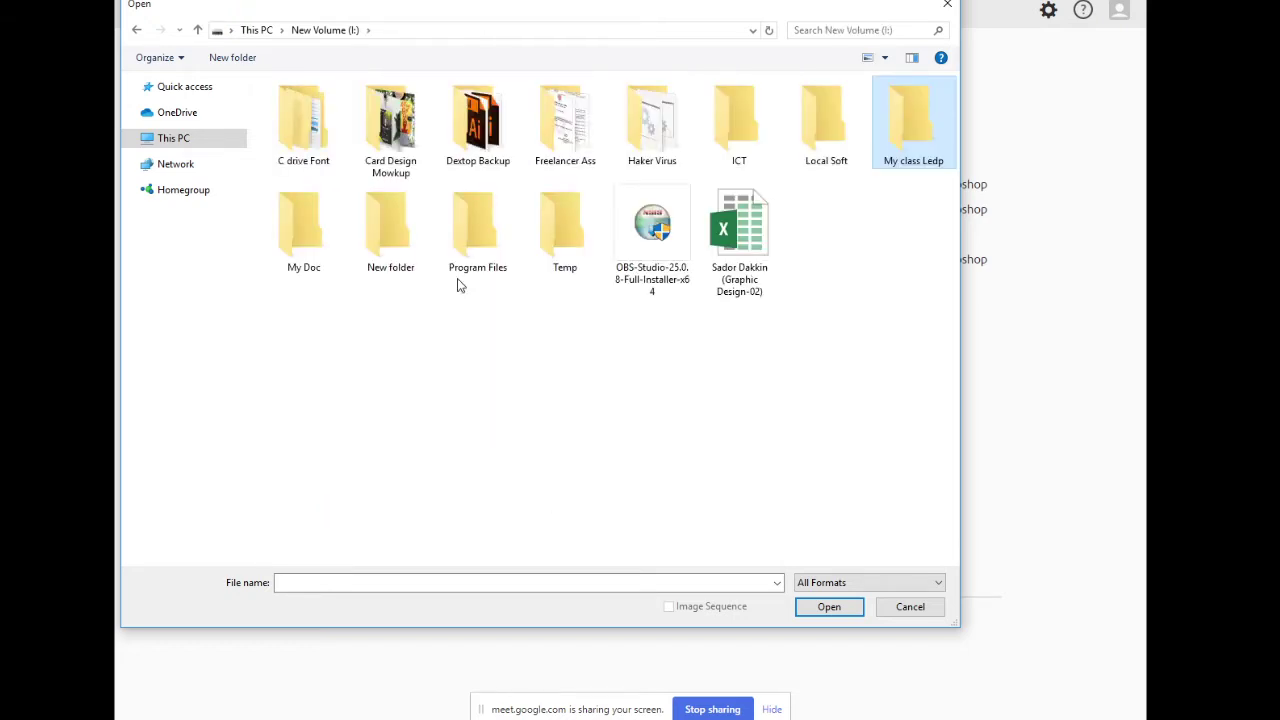
click(897, 612)
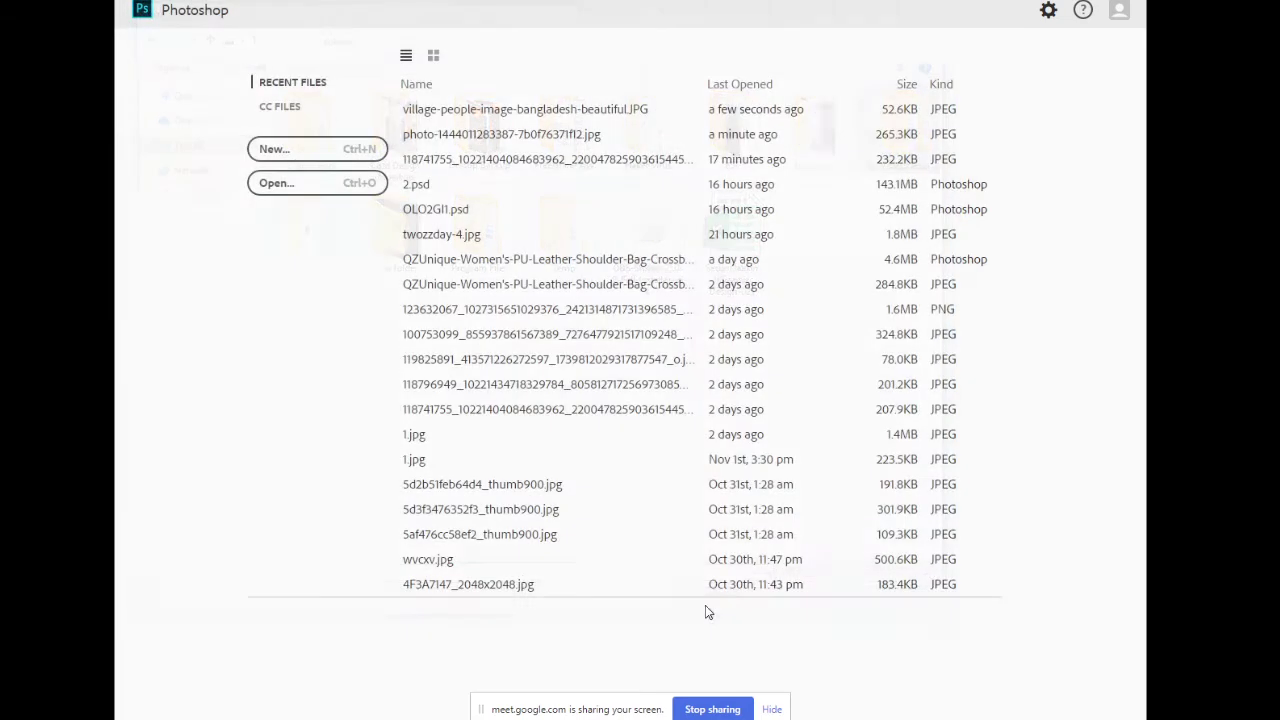
mouse_move(490, 718)
click(400, 650)
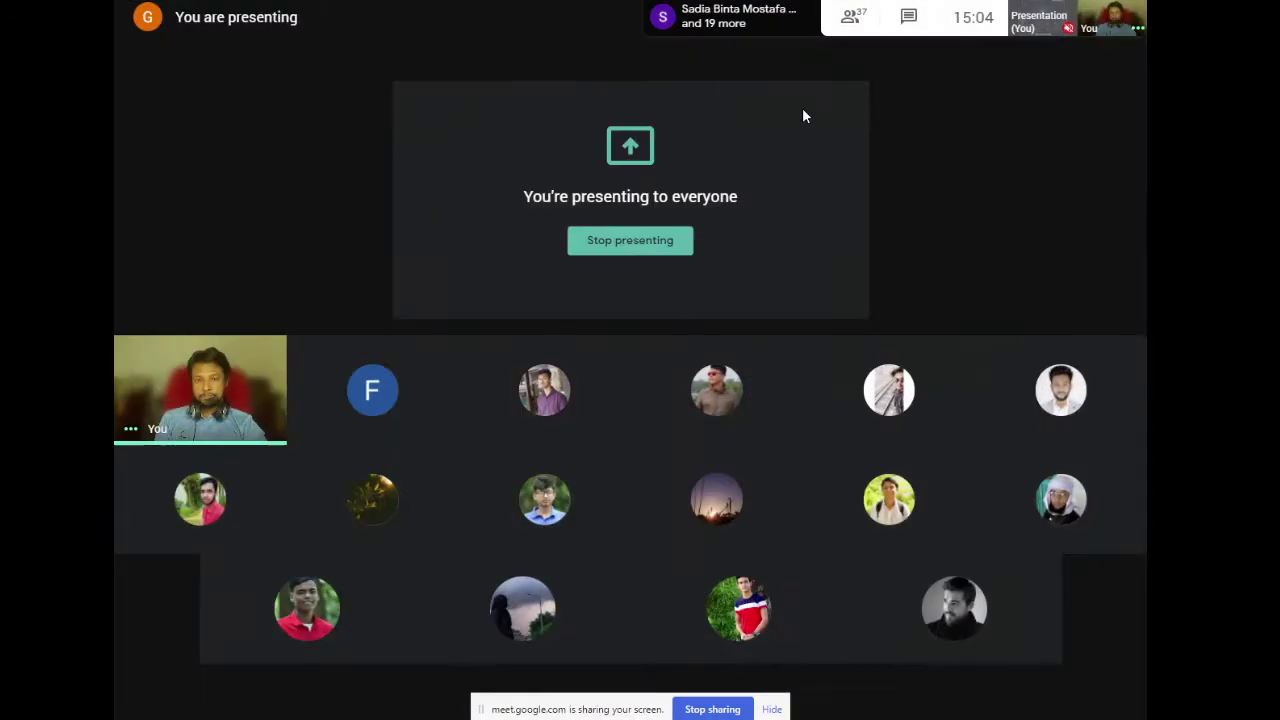
Search Google for "beautiful bangladesh" in a new tab and show the image results
key(ctrl+t)
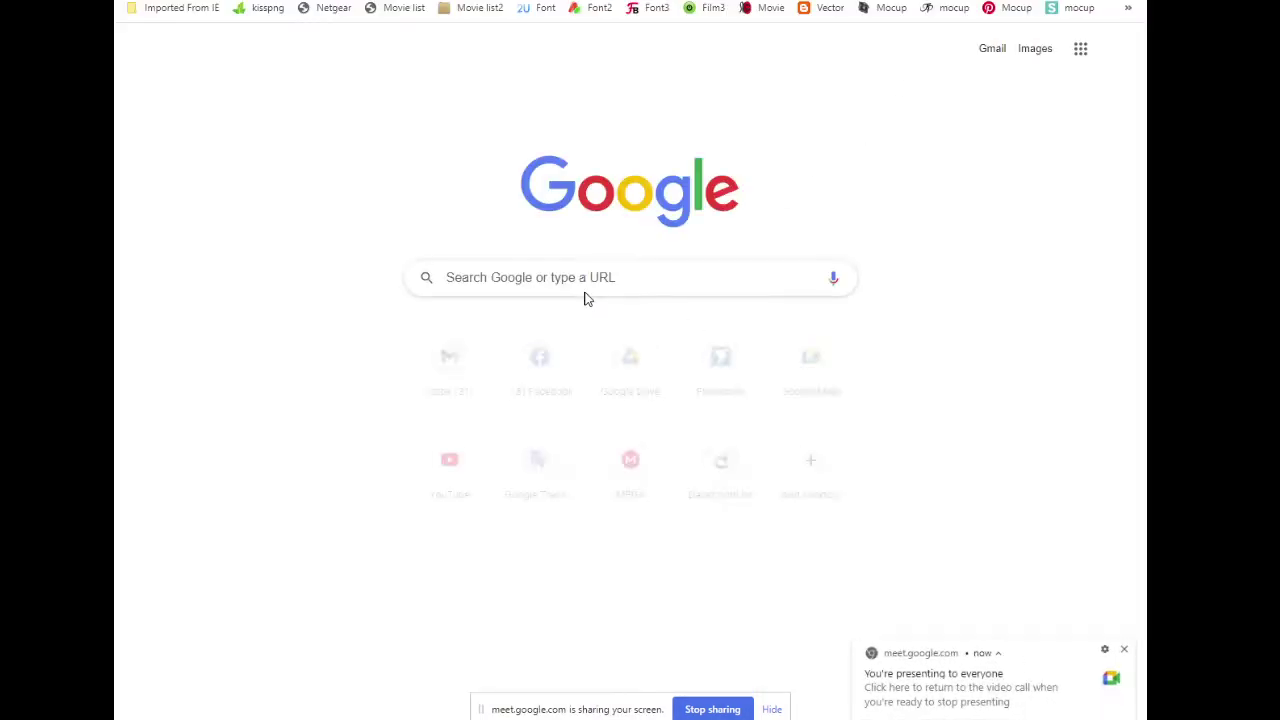
click(580, 274)
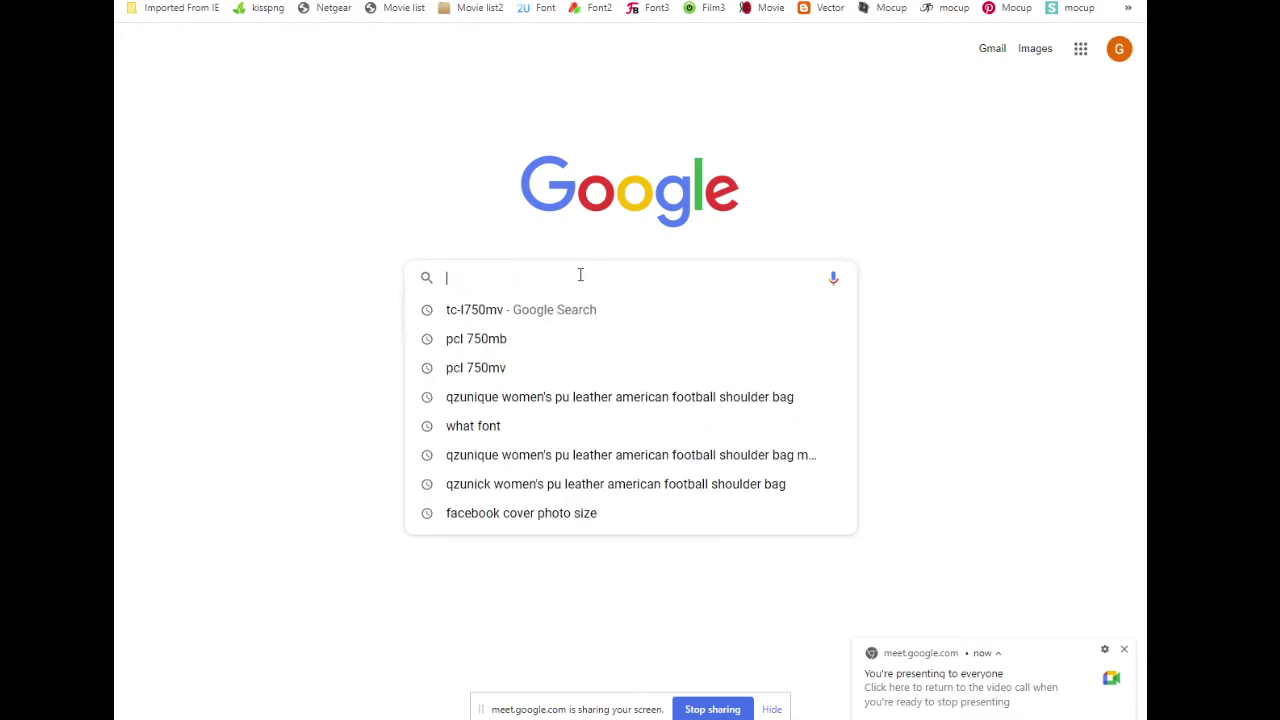
text(be)
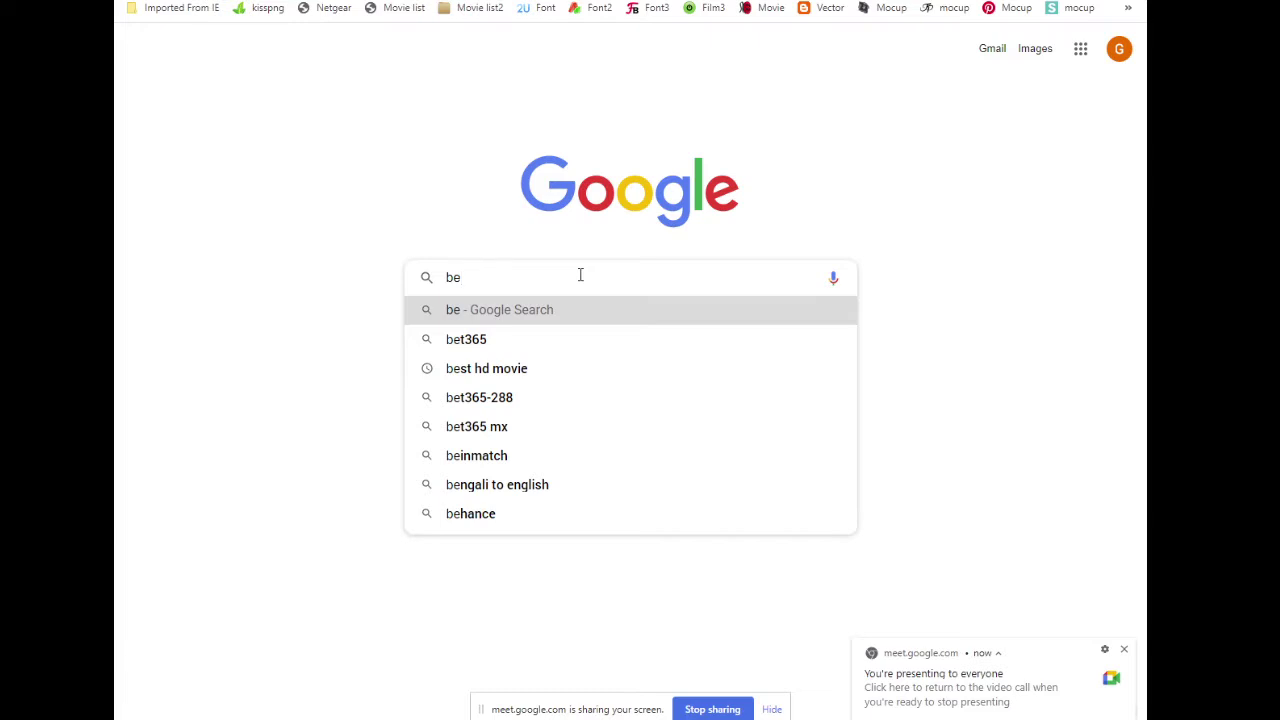
text(a)
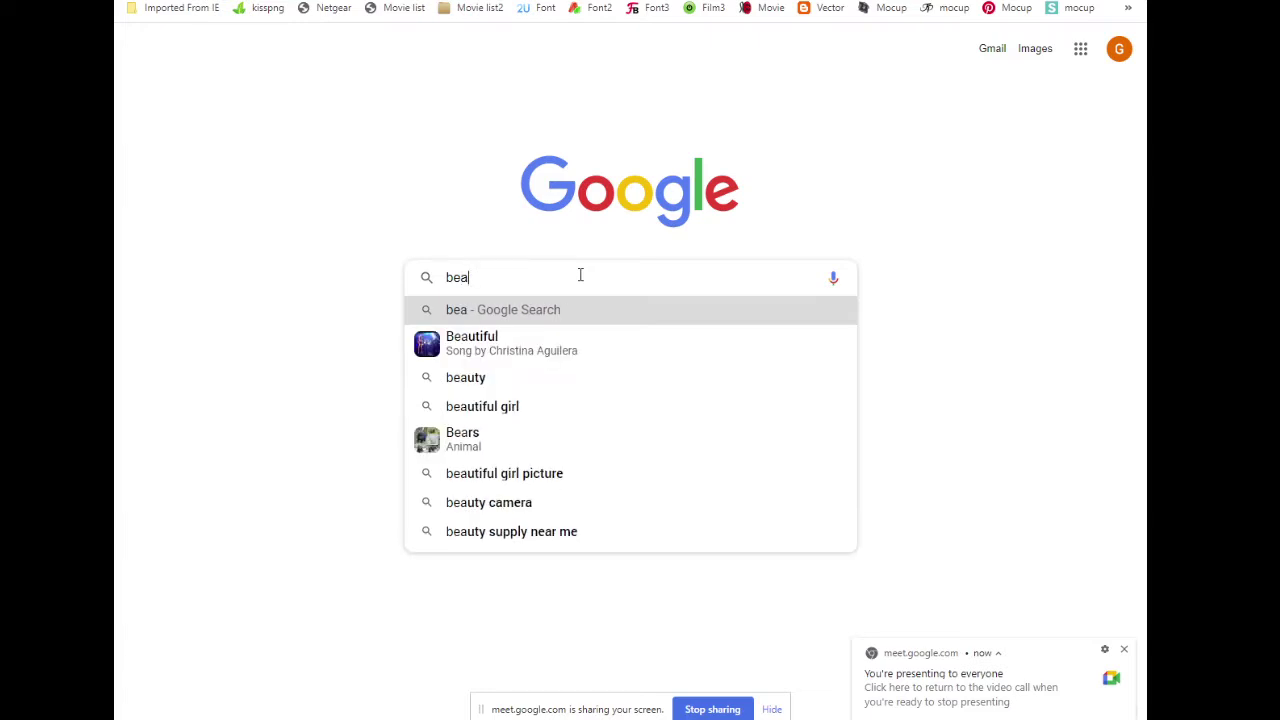
text(utifu)
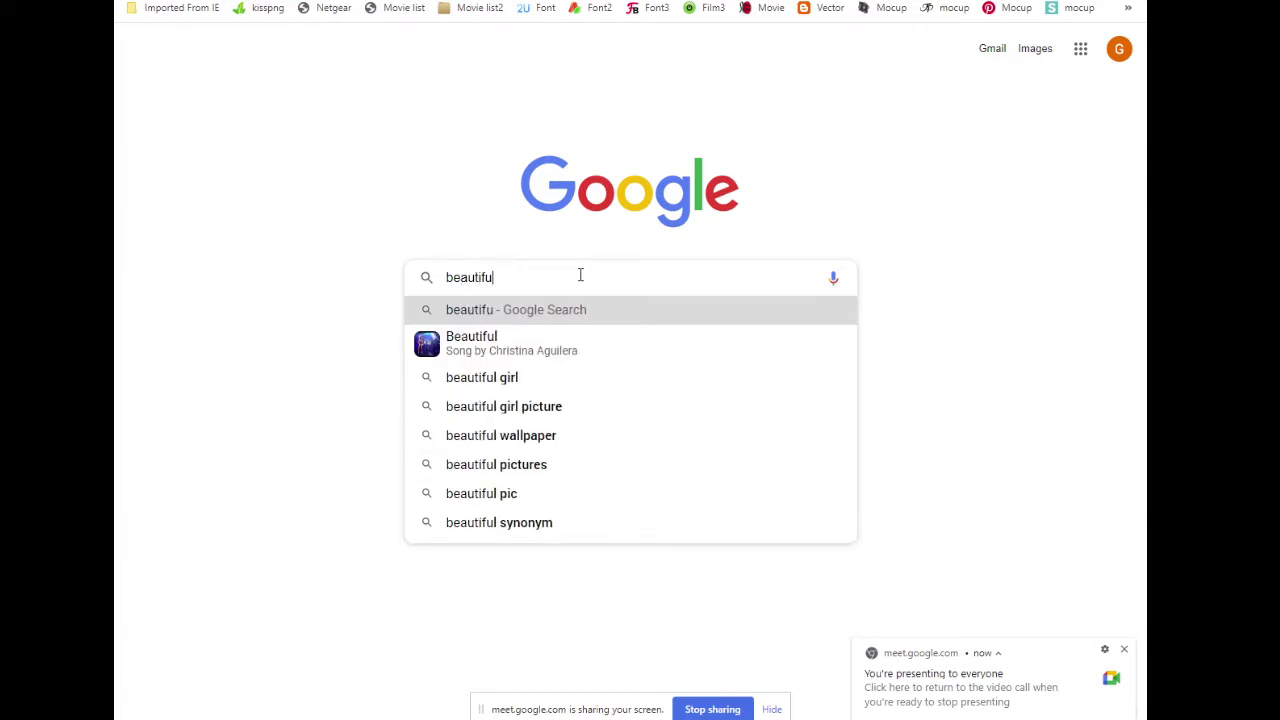
text(l ba)
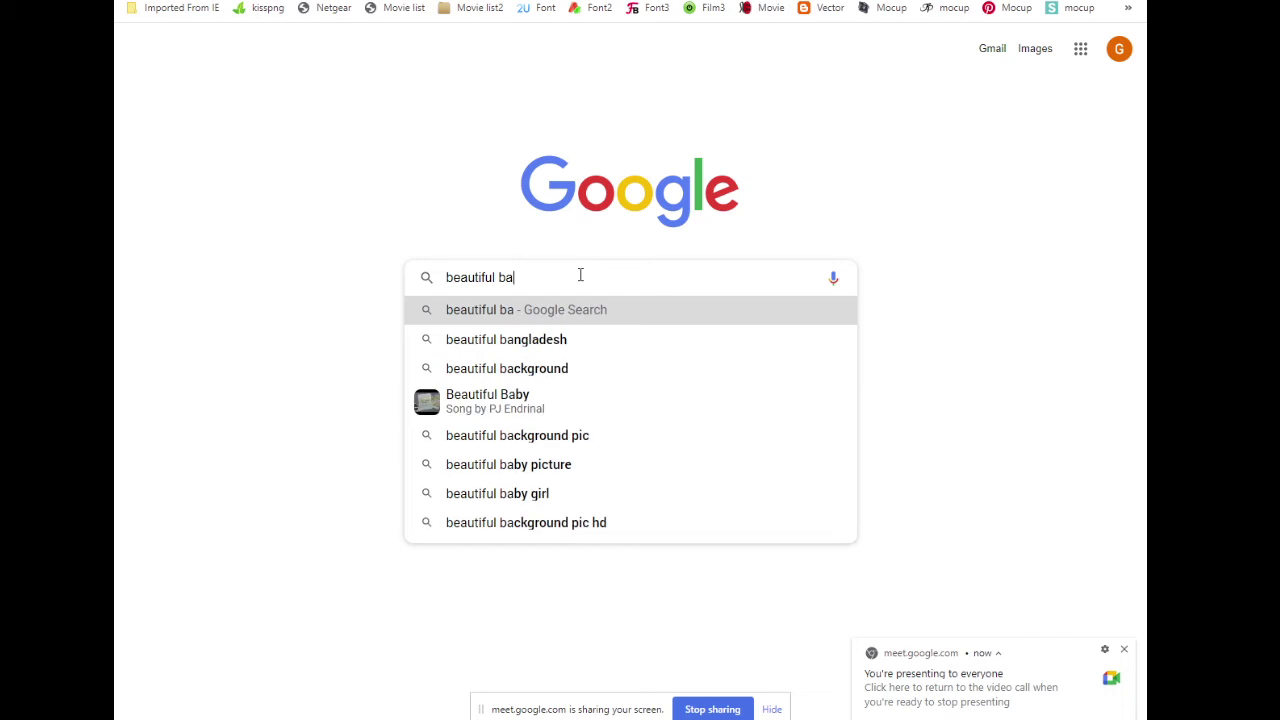
key(Down)
key(Return)
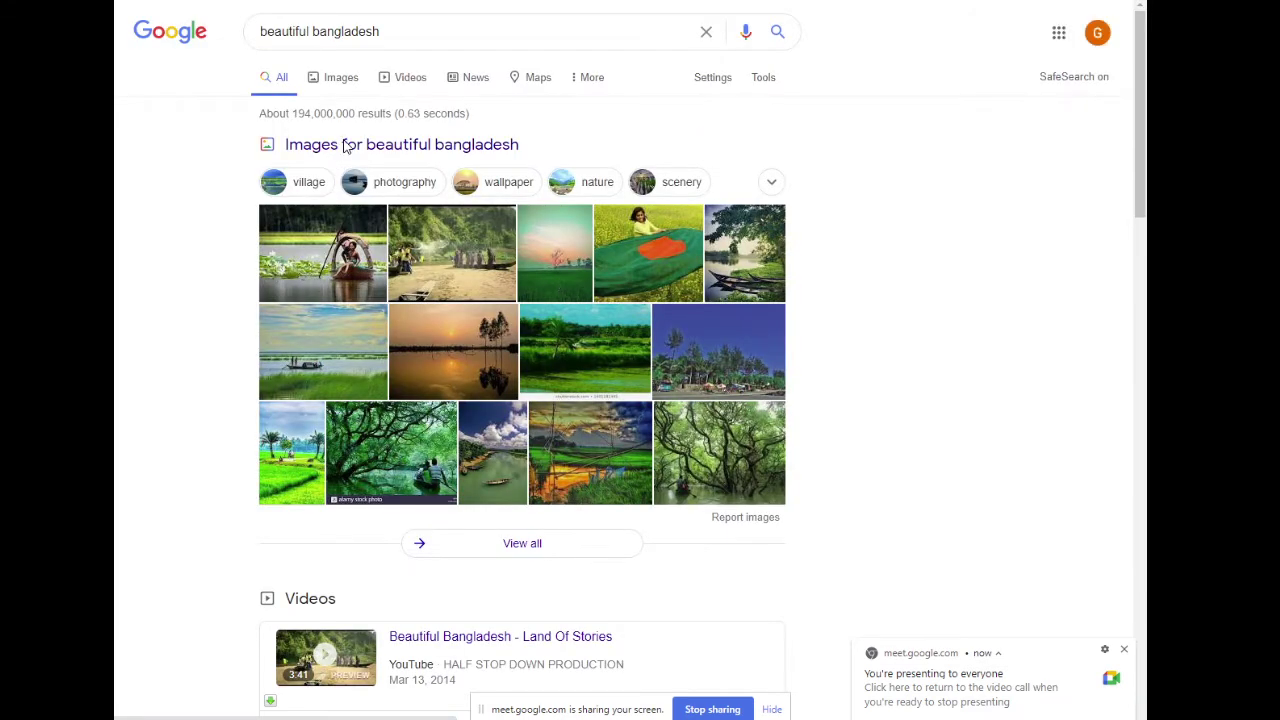
click(345, 146)
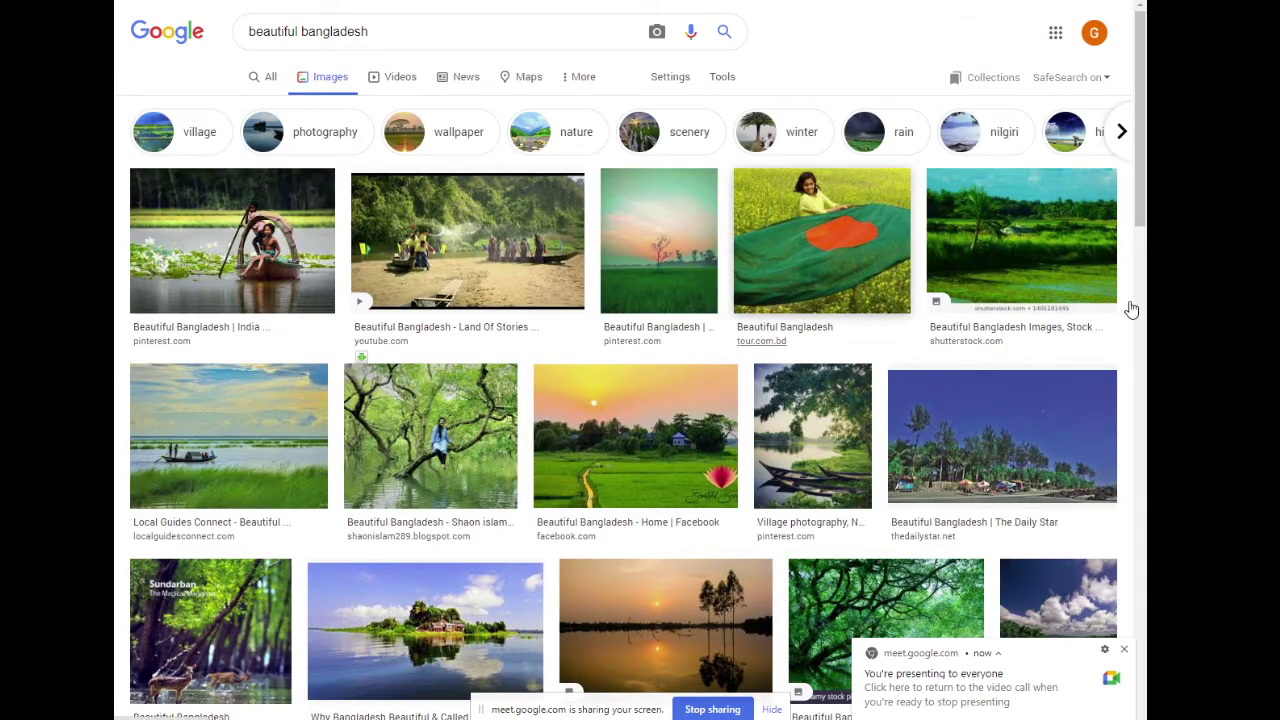
Look through the "beautiful bangladesh" image results for a photo suited to a selection exercise
scroll(894, 366, down, 6)
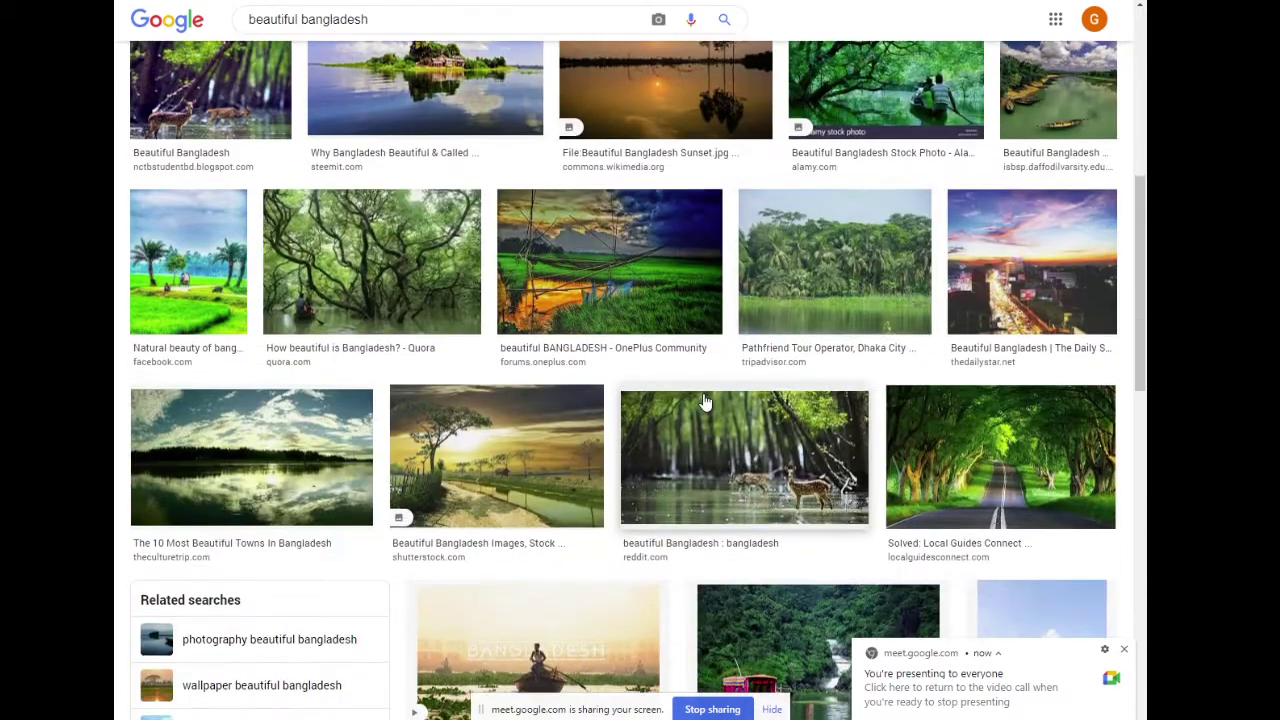
scroll(705, 401, down, 3)
scroll(705, 401, down, 4)
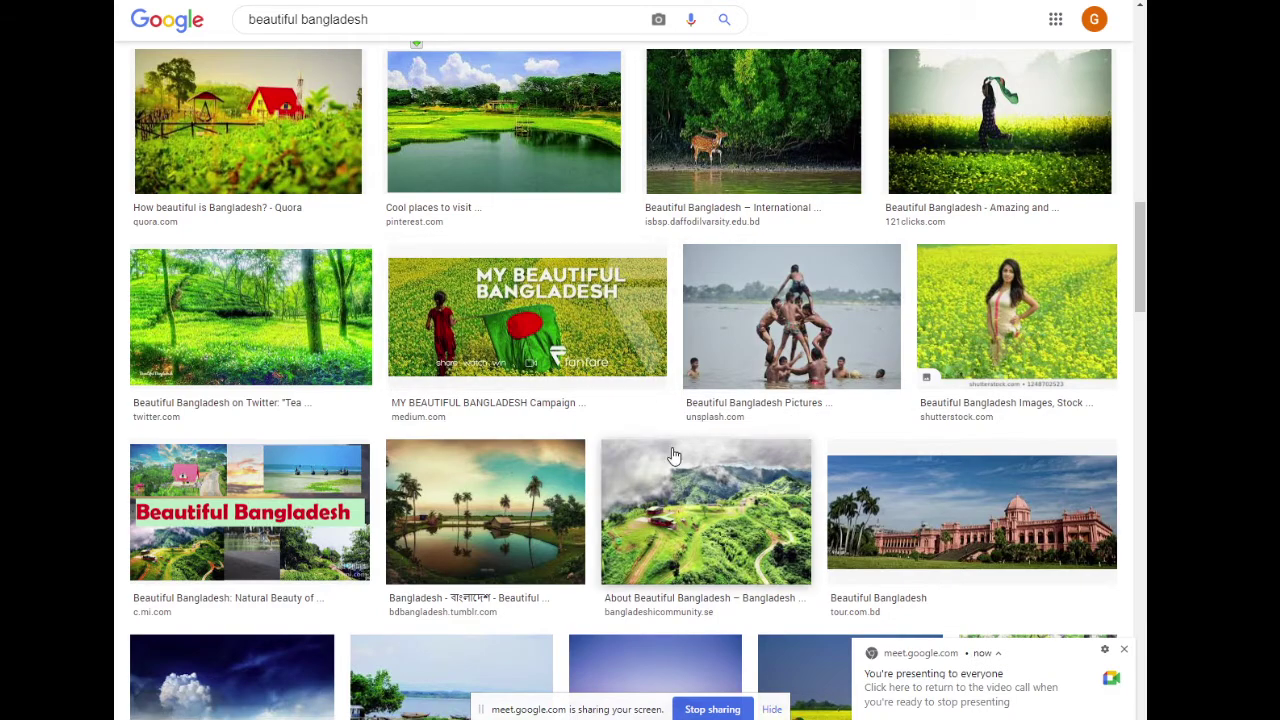
scroll(674, 456, down, 3)
scroll(700, 428, down, 2)
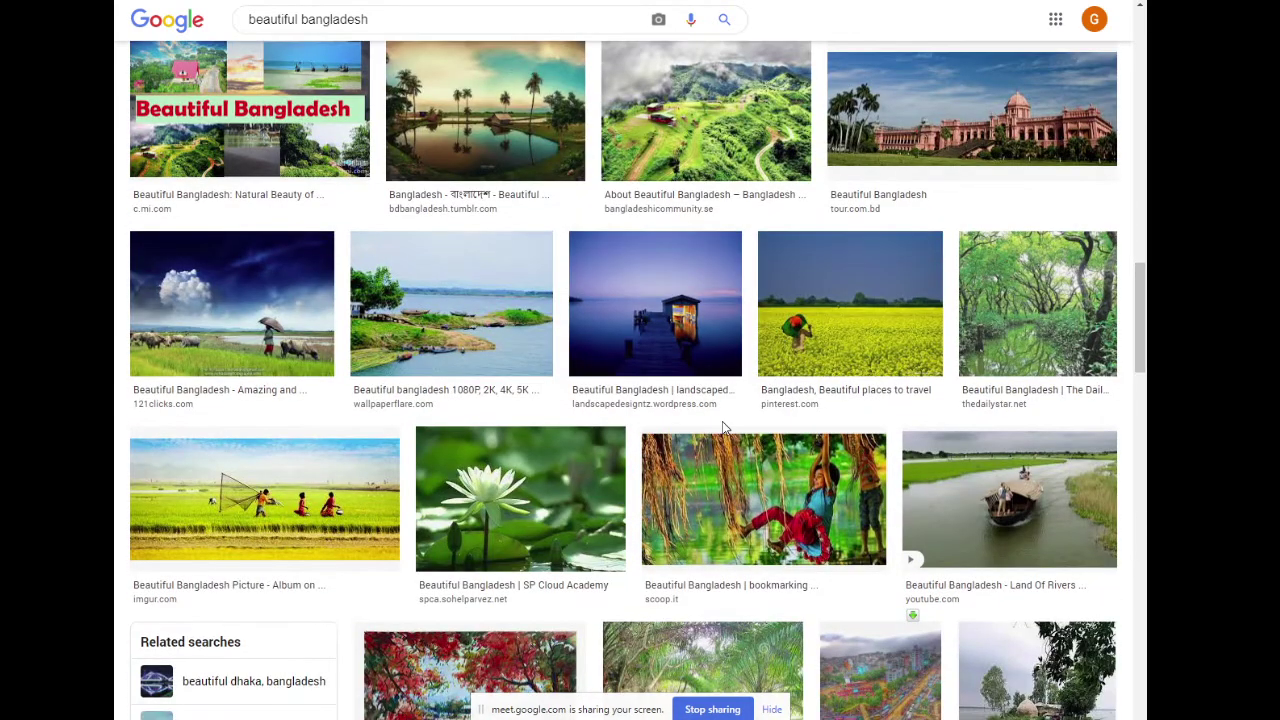
scroll(724, 428, down, 2)
scroll(725, 425, down, 4)
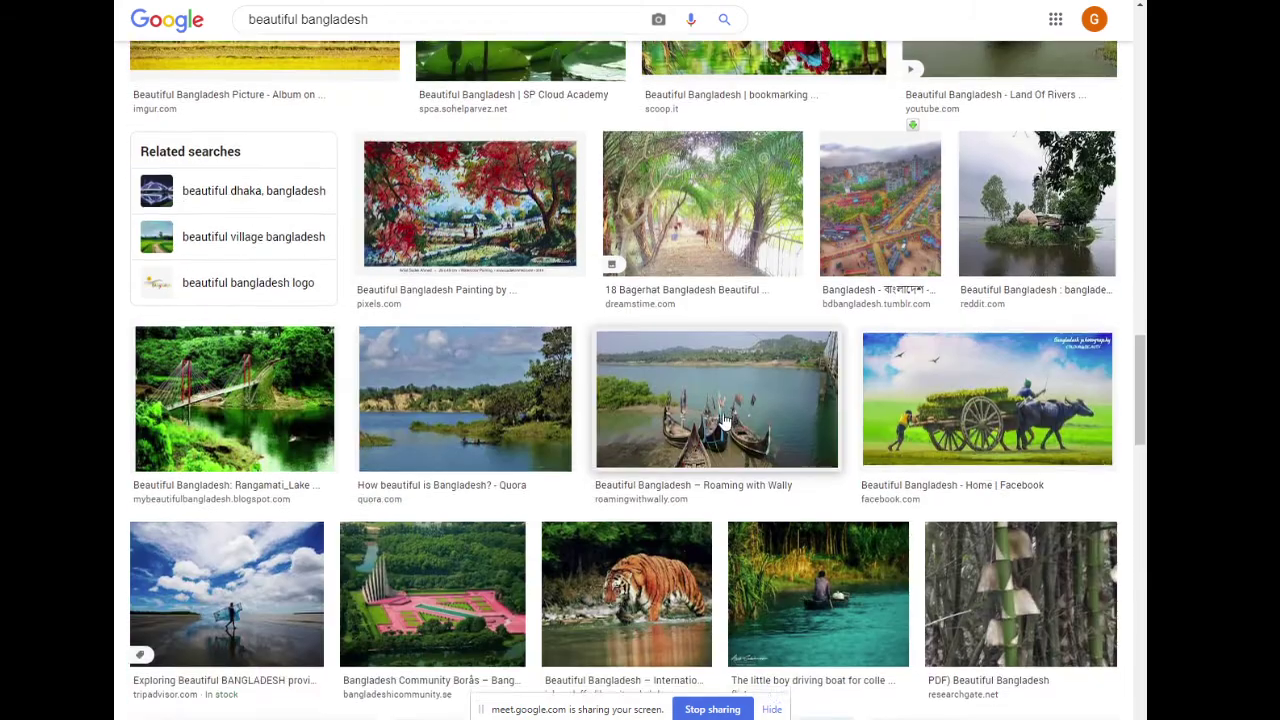
scroll(724, 421, down, 3)
scroll(647, 390, down, 5)
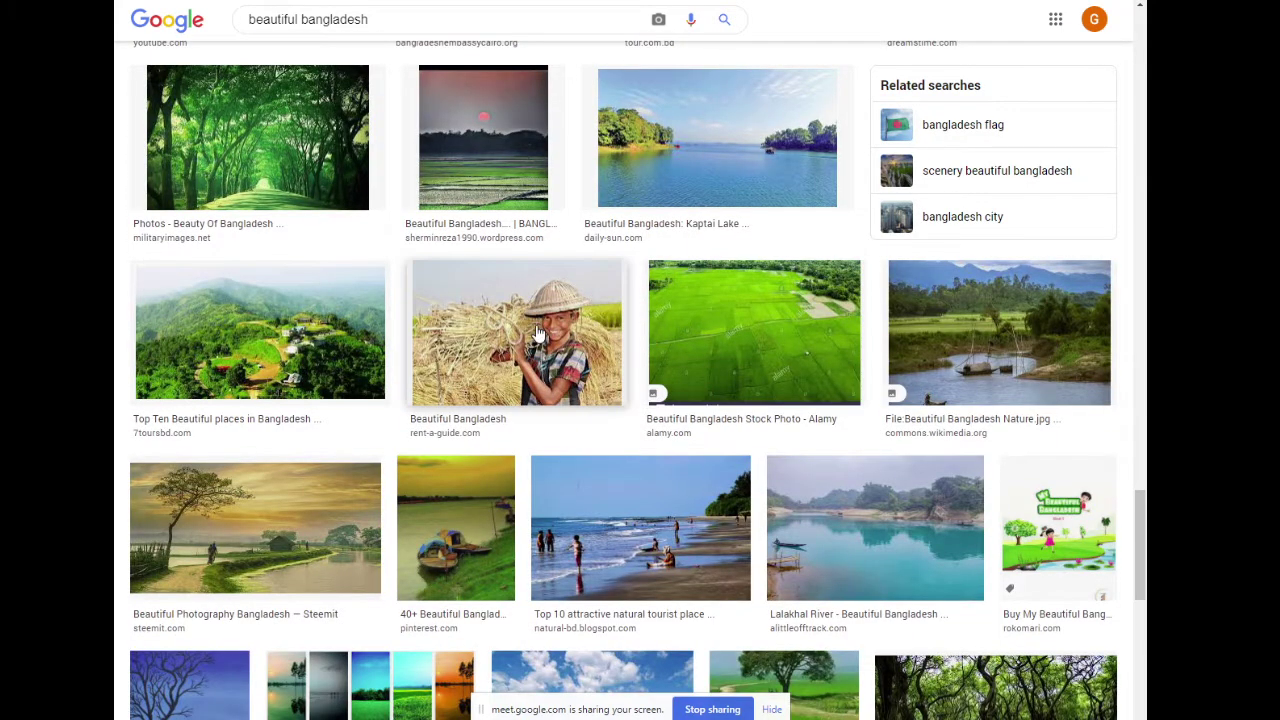
scroll(537, 333, down, 5)
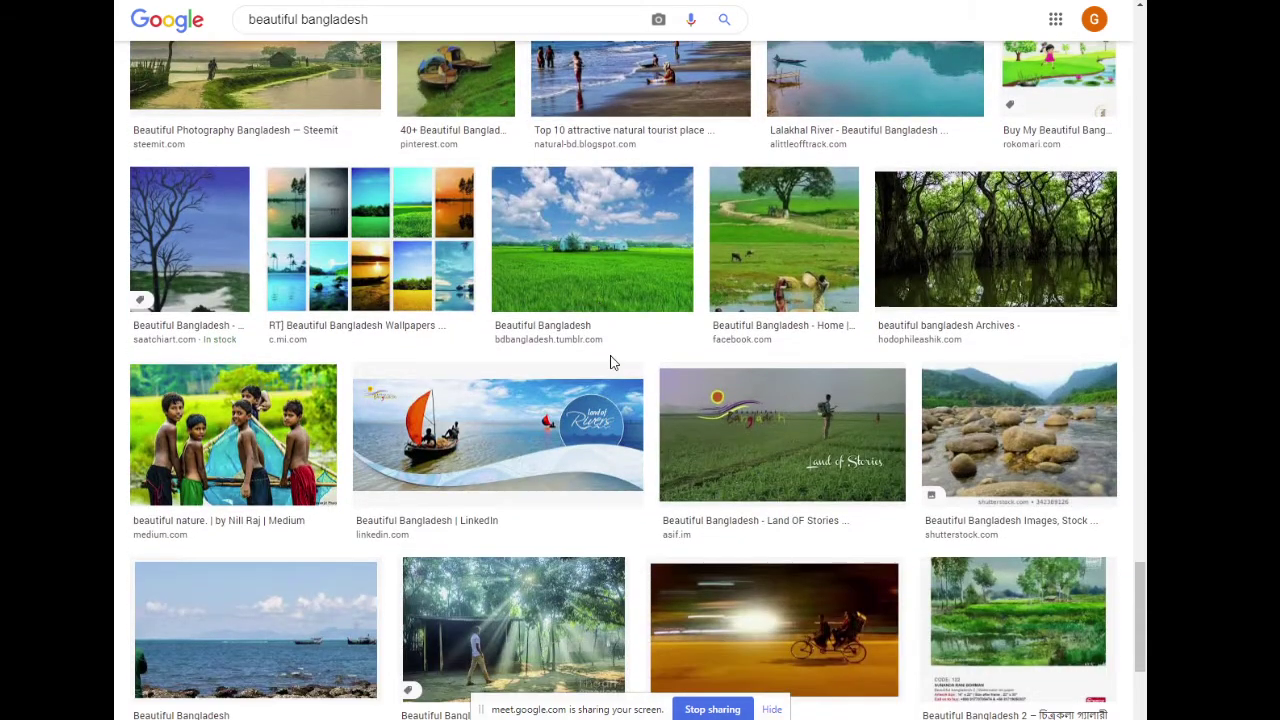
scroll(610, 348, down, 1)
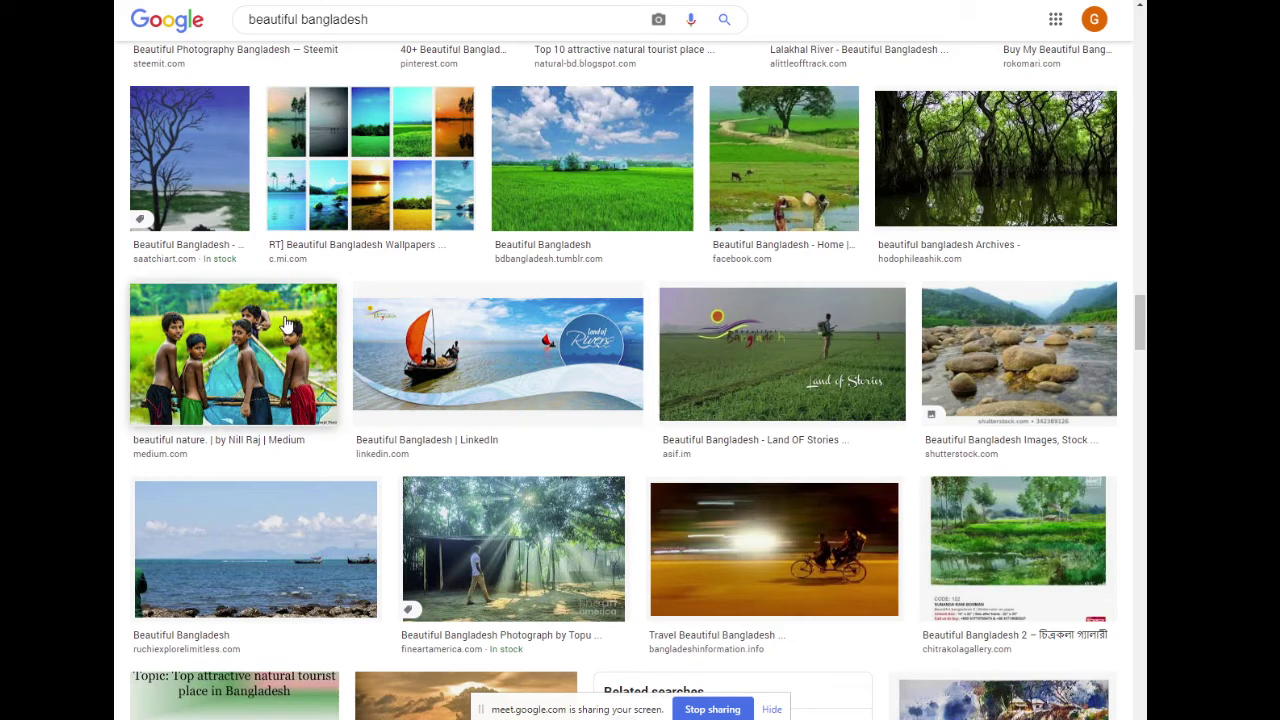
scroll(613, 418, up, 3)
scroll(613, 418, up, 5)
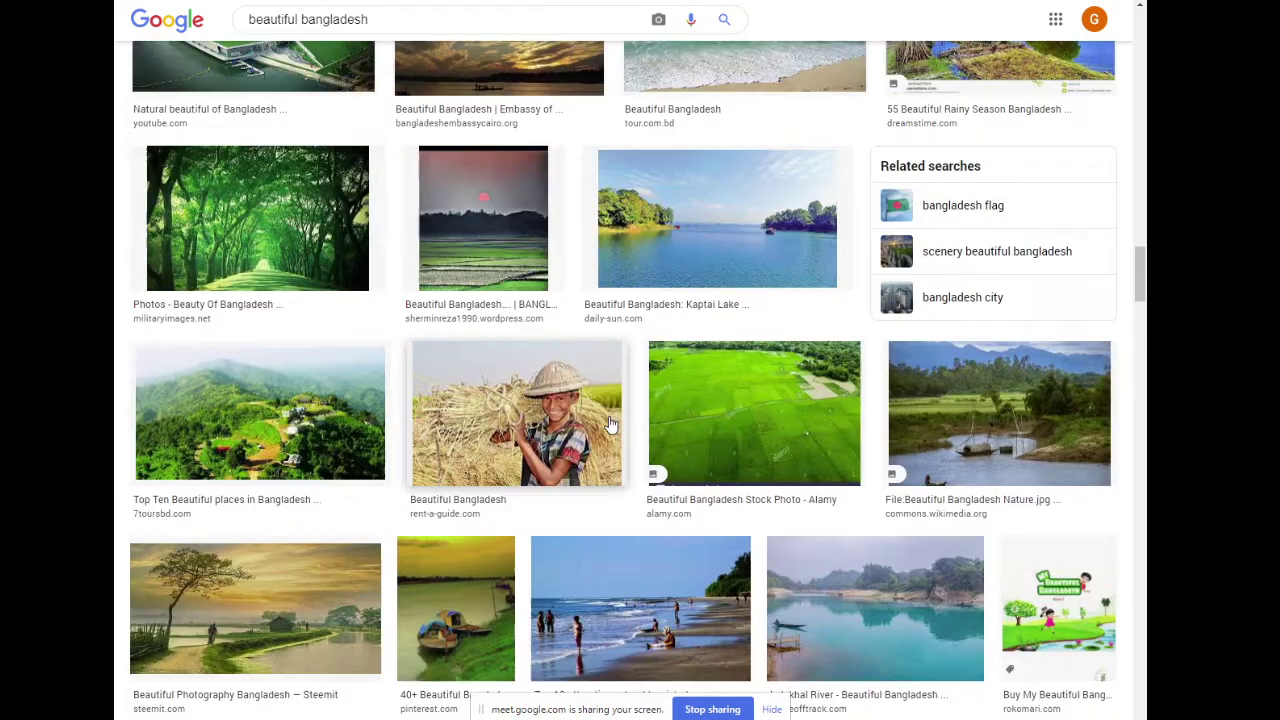
Preview the photo of the boy in the straw hat and look through its related images and further results
click(527, 420)
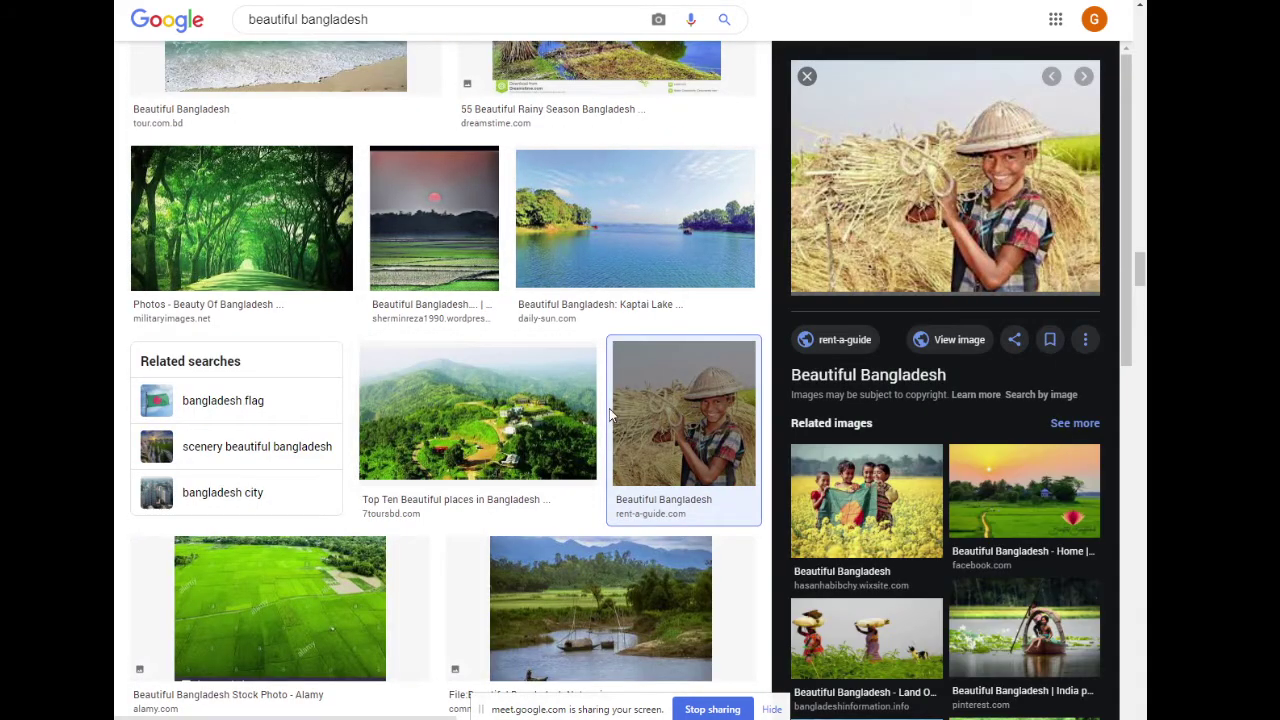
scroll(684, 427, down, 3)
scroll(866, 470, down, 8)
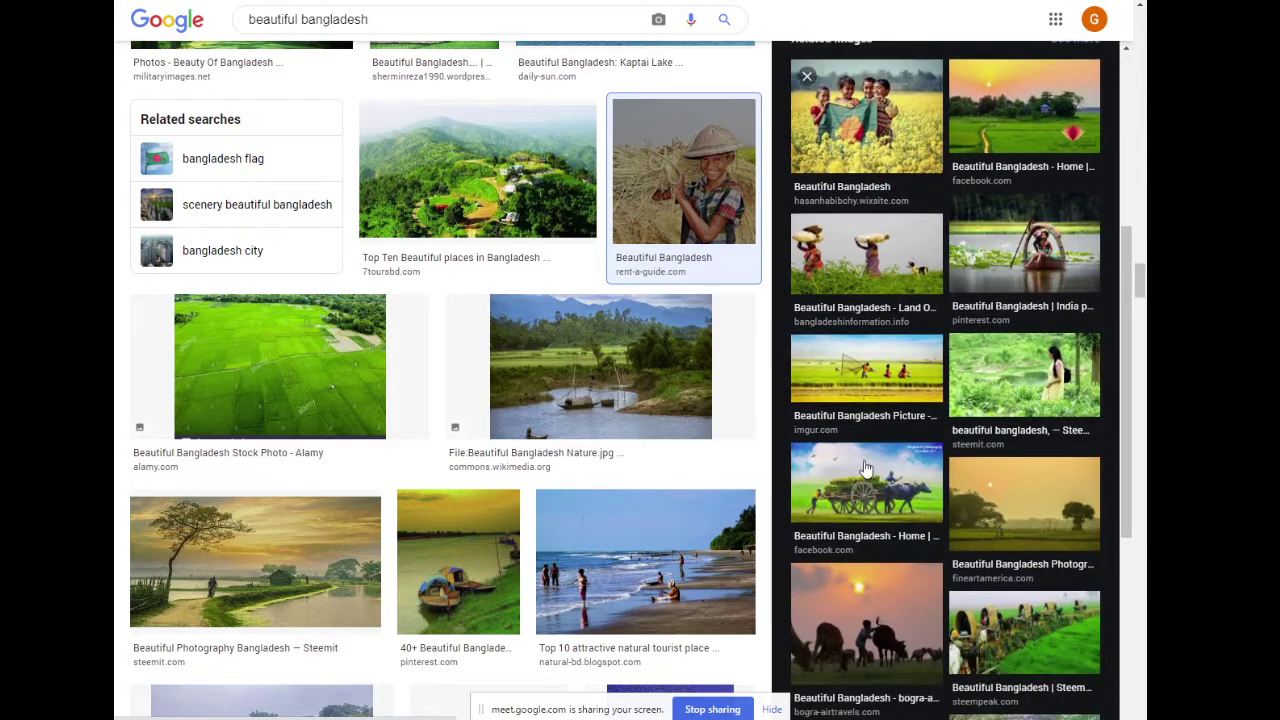
scroll(423, 451, down, 8)
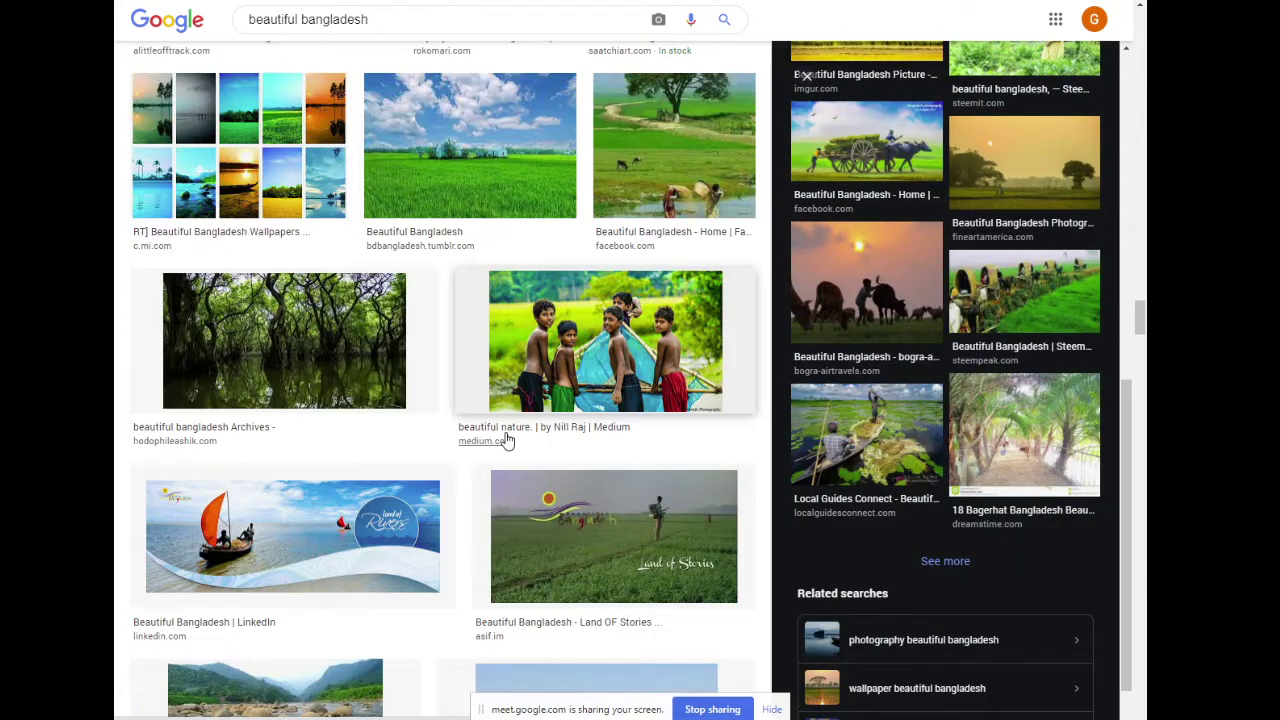
scroll(507, 440, down, 15)
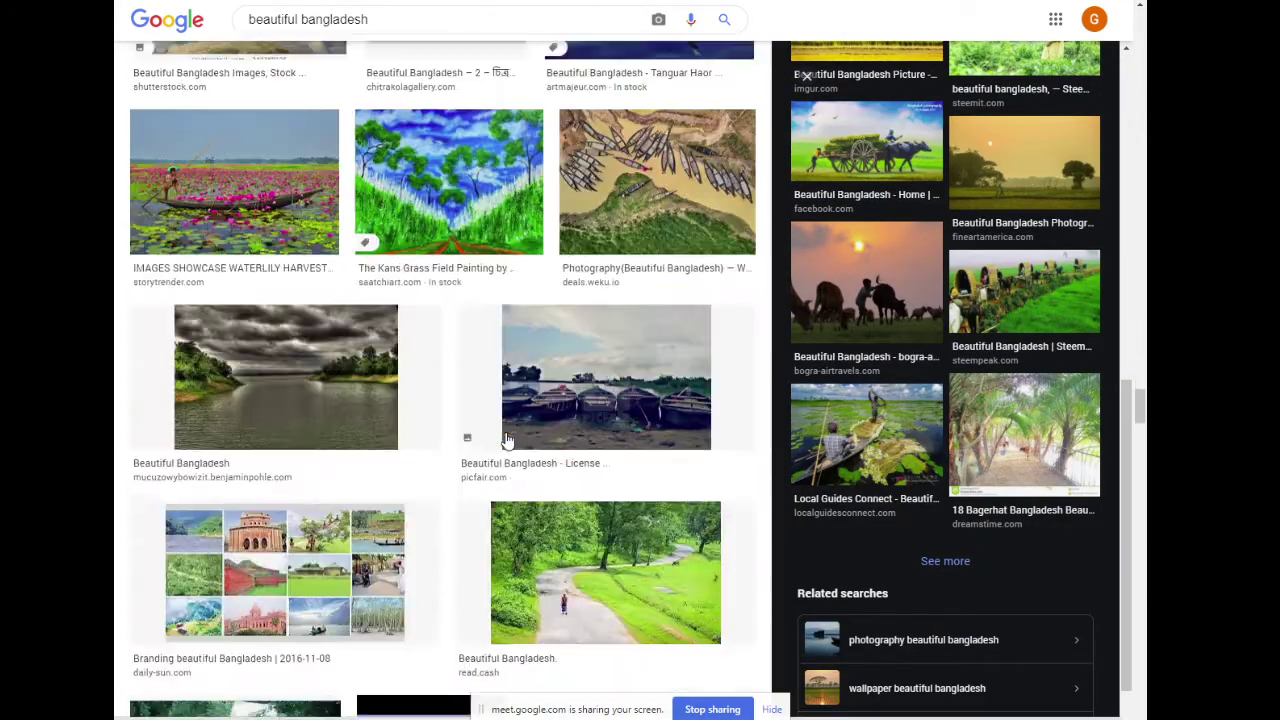
scroll(507, 440, down, 15)
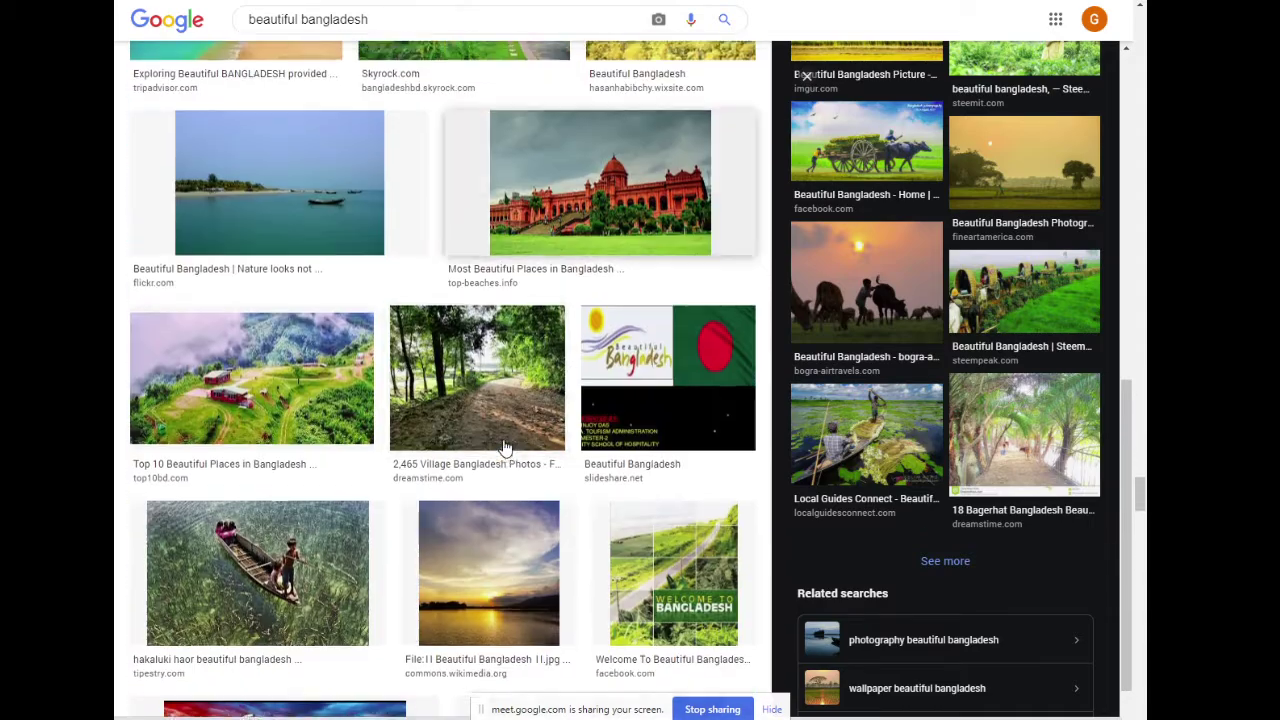
Preview the photo of four children holding a flag in a mustard field and look through its related images
scroll(505, 447, up, 3)
click(683, 287)
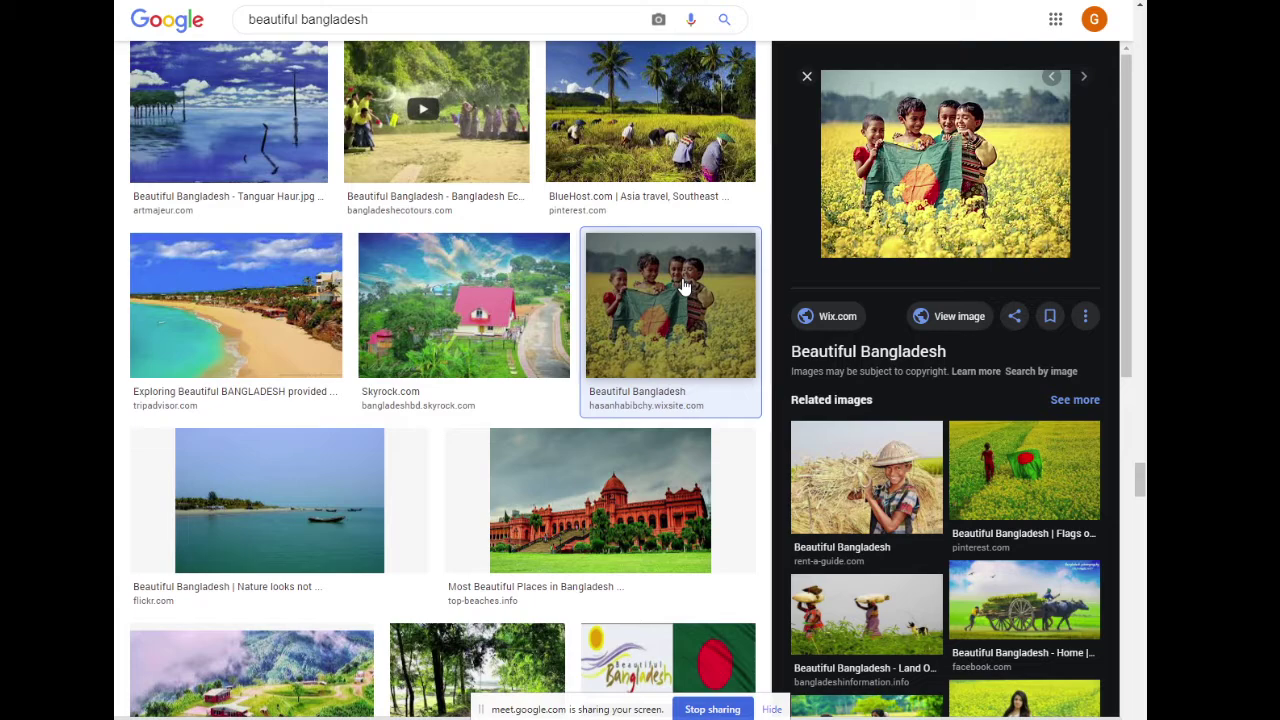
scroll(877, 412, down, 4)
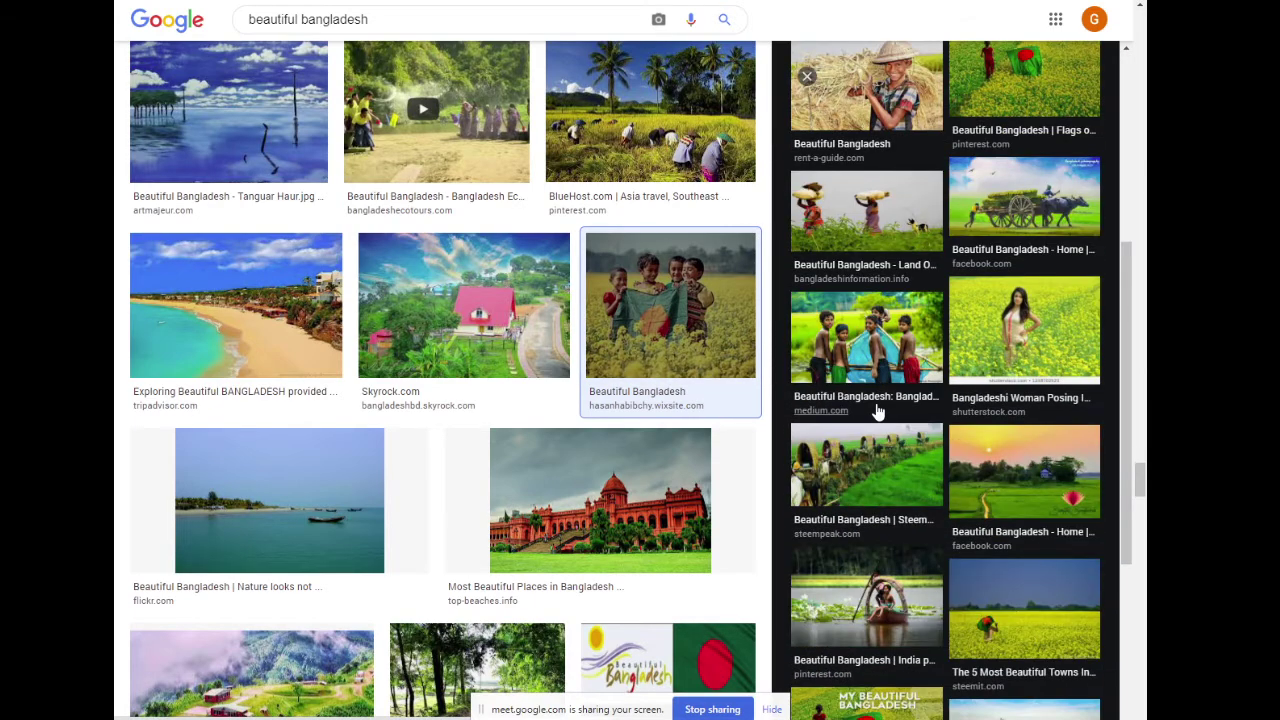
scroll(877, 412, down, 2)
scroll(877, 412, down, 2)
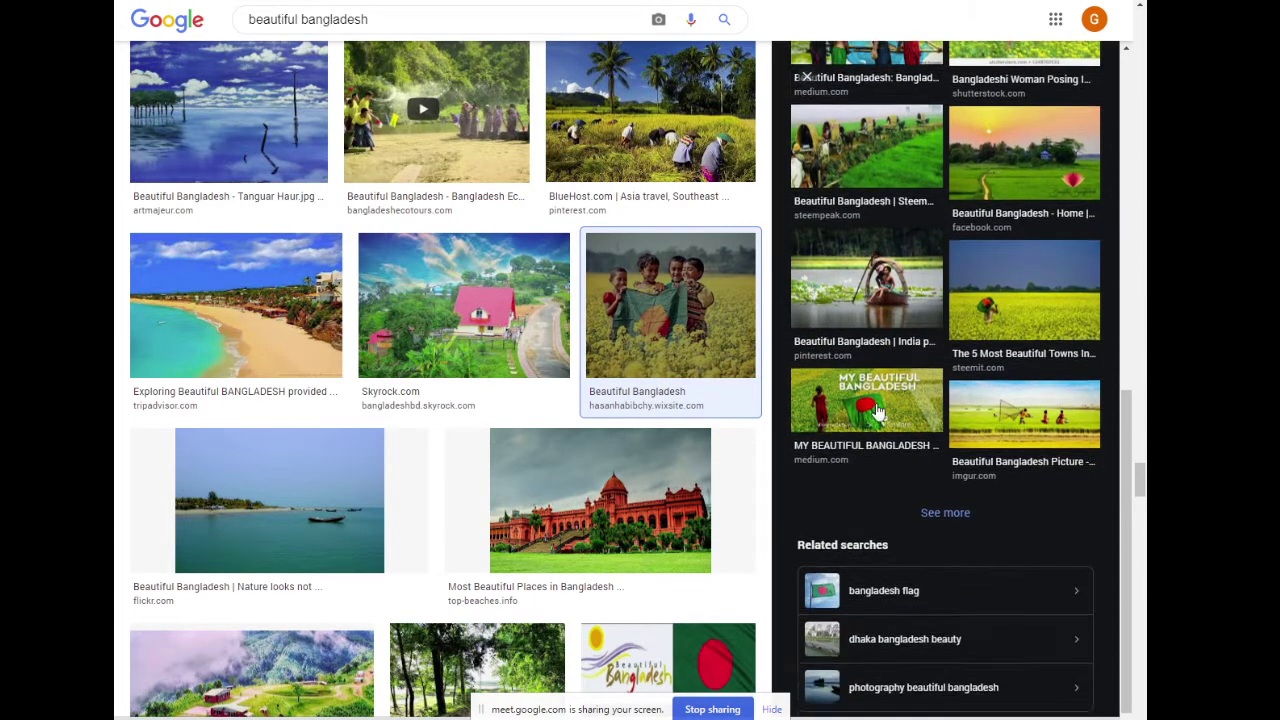
scroll(897, 322, up, 1)
Preview the related photo of two children on a covered boat and save it into the Batch 3 folder
click(873, 335)
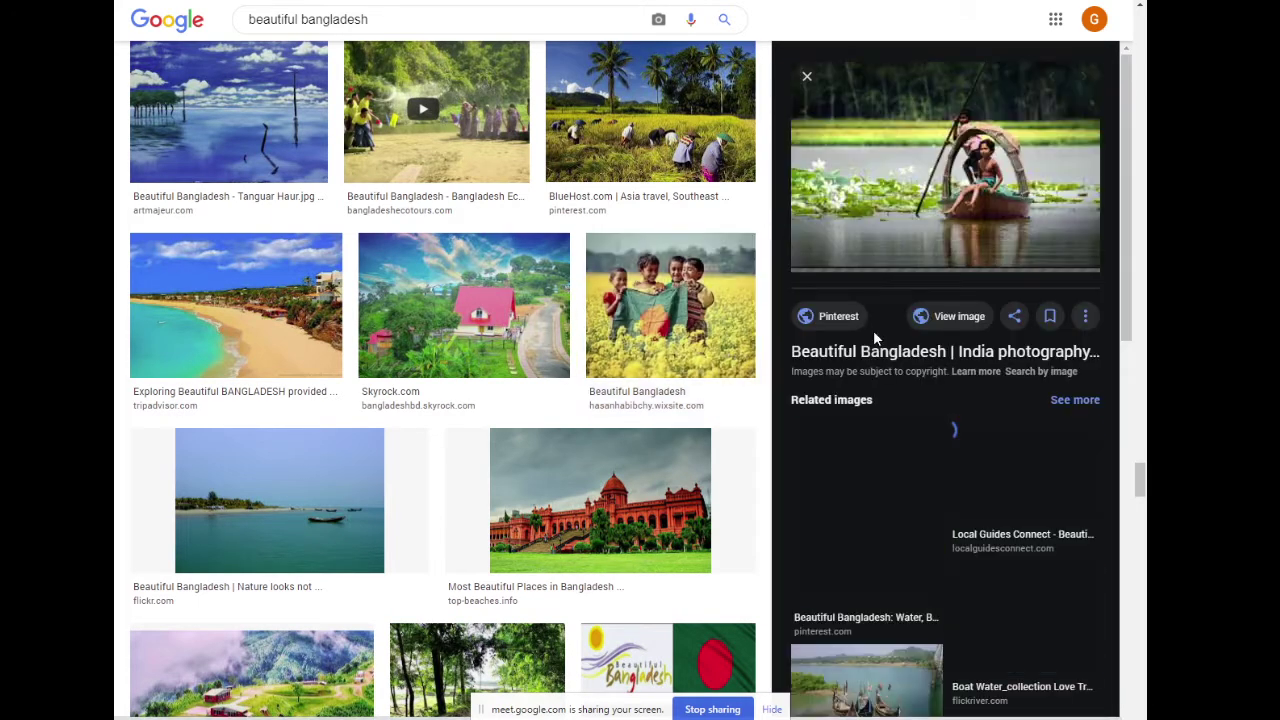
right_click(955, 165)
click(990, 363)
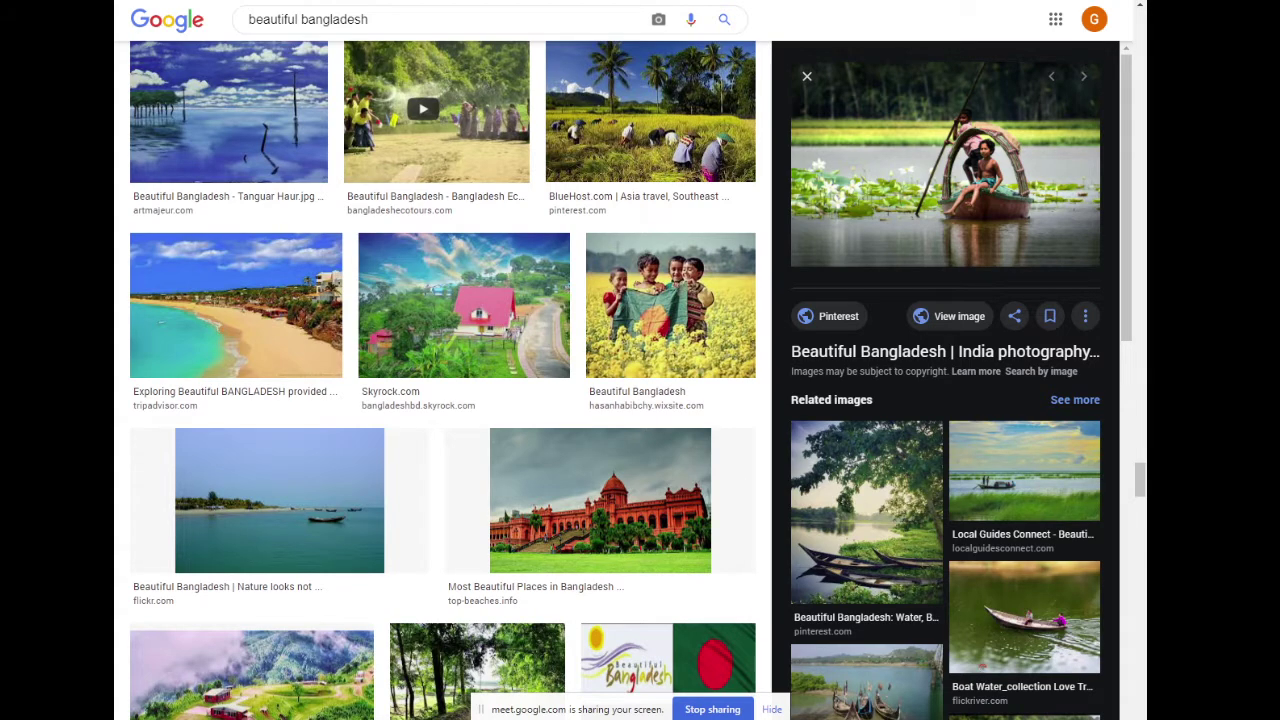
Switch to Photoshop and open the saved boat photo 77ea6d59c910b1fcd4cc3a32f52c5189 from the Batch 3 folder
key(alt+Tab)
key(alt+Tab)
key(alt+Tab)
click(334, 191)
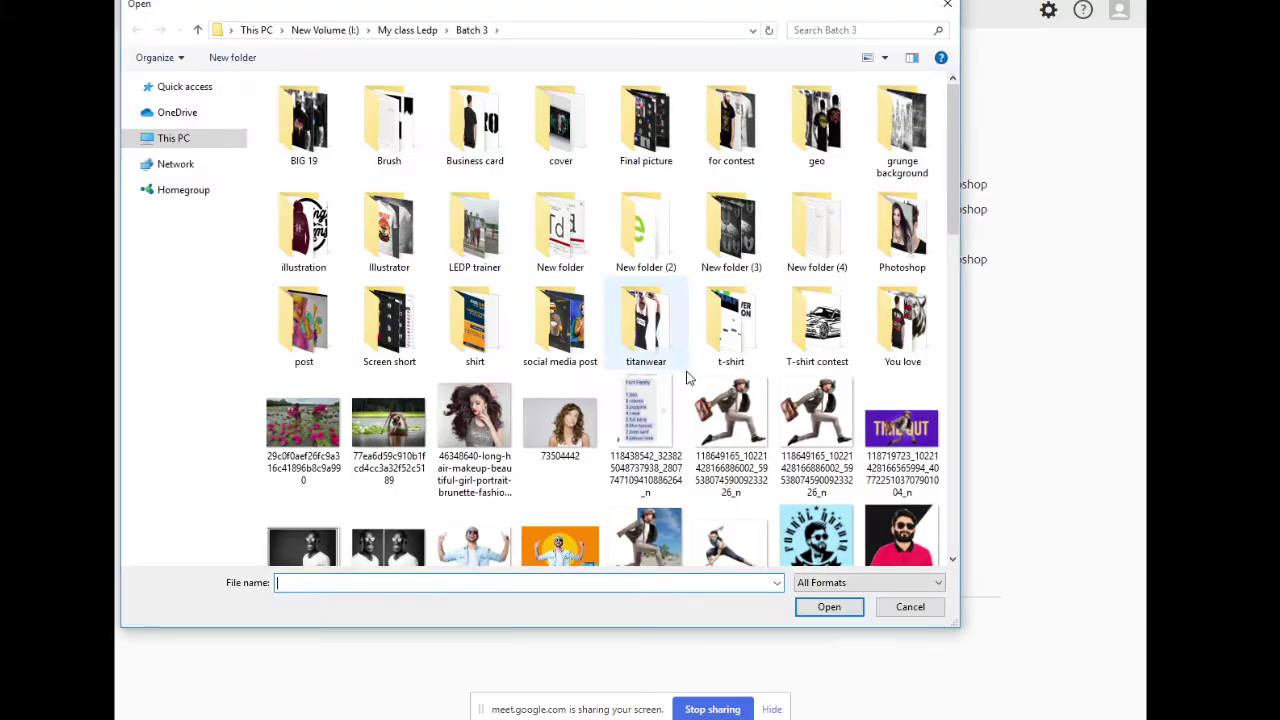
double_click(388, 424)
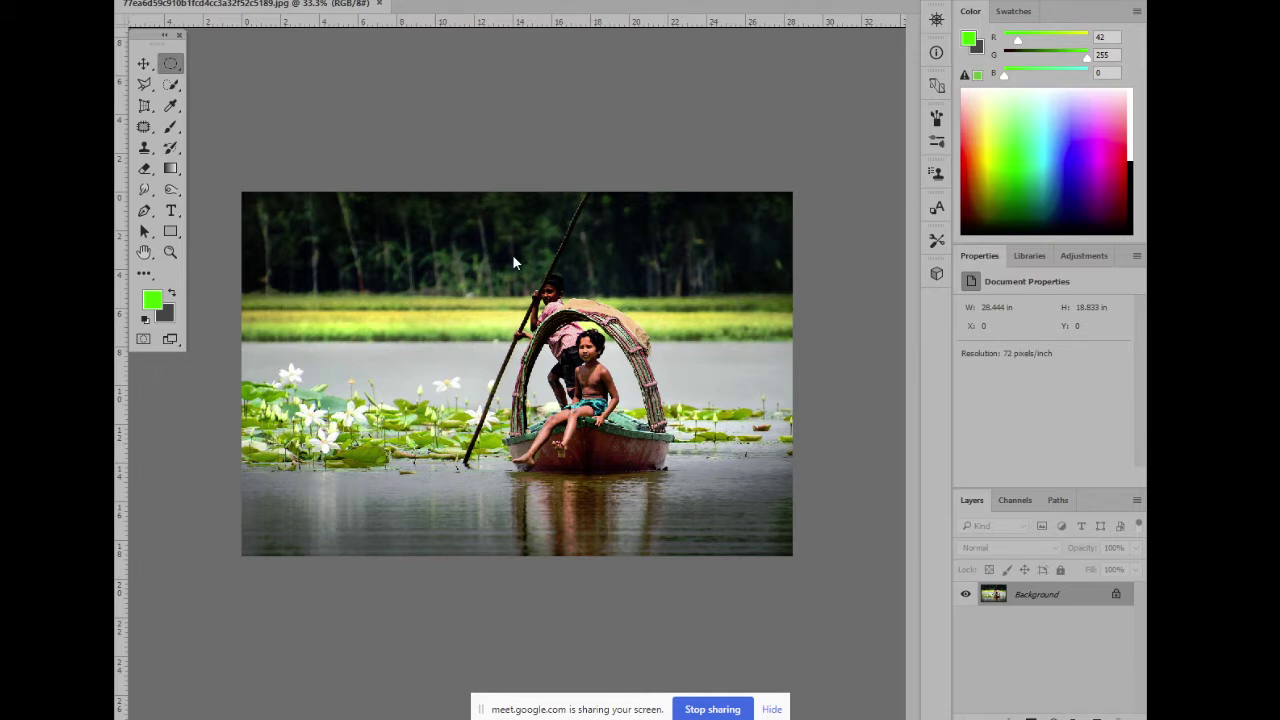
Draw a circular selection around the two children and the boat's arched cover with the Elliptical Marquee tool
key(ctrl+plus)
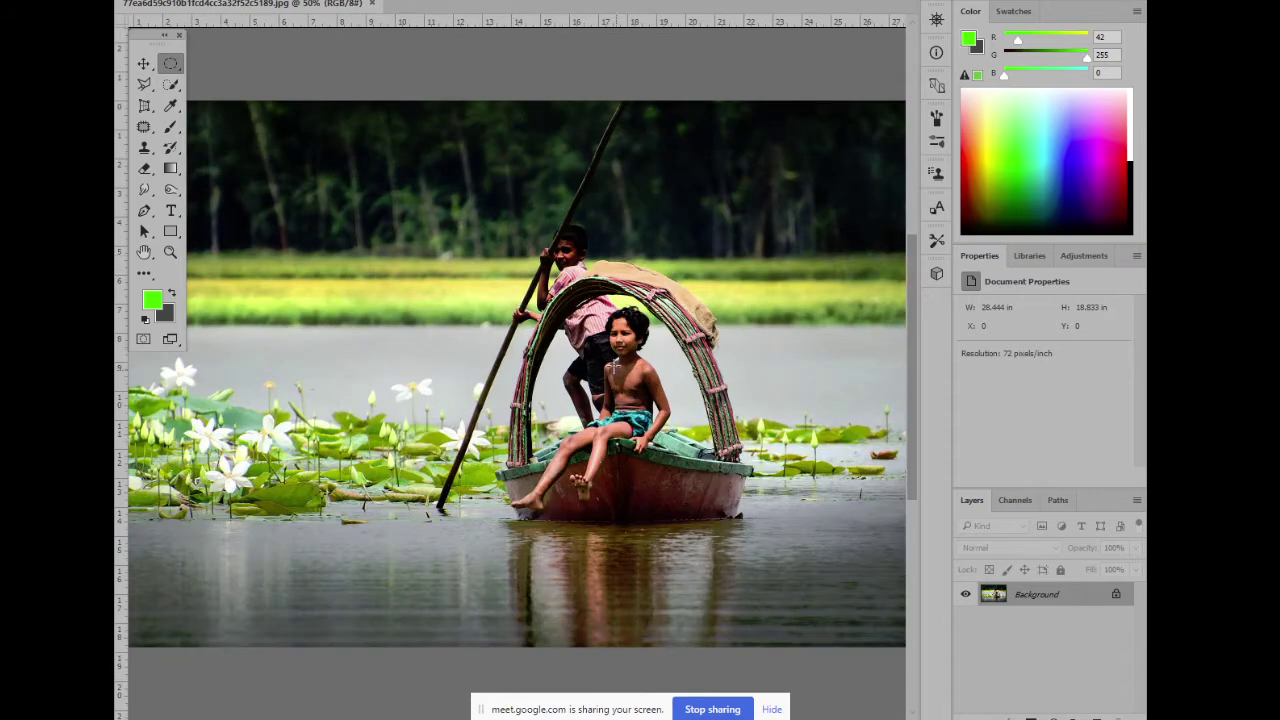
drag(612, 364, 767, 606)
key(ctrl+minus)
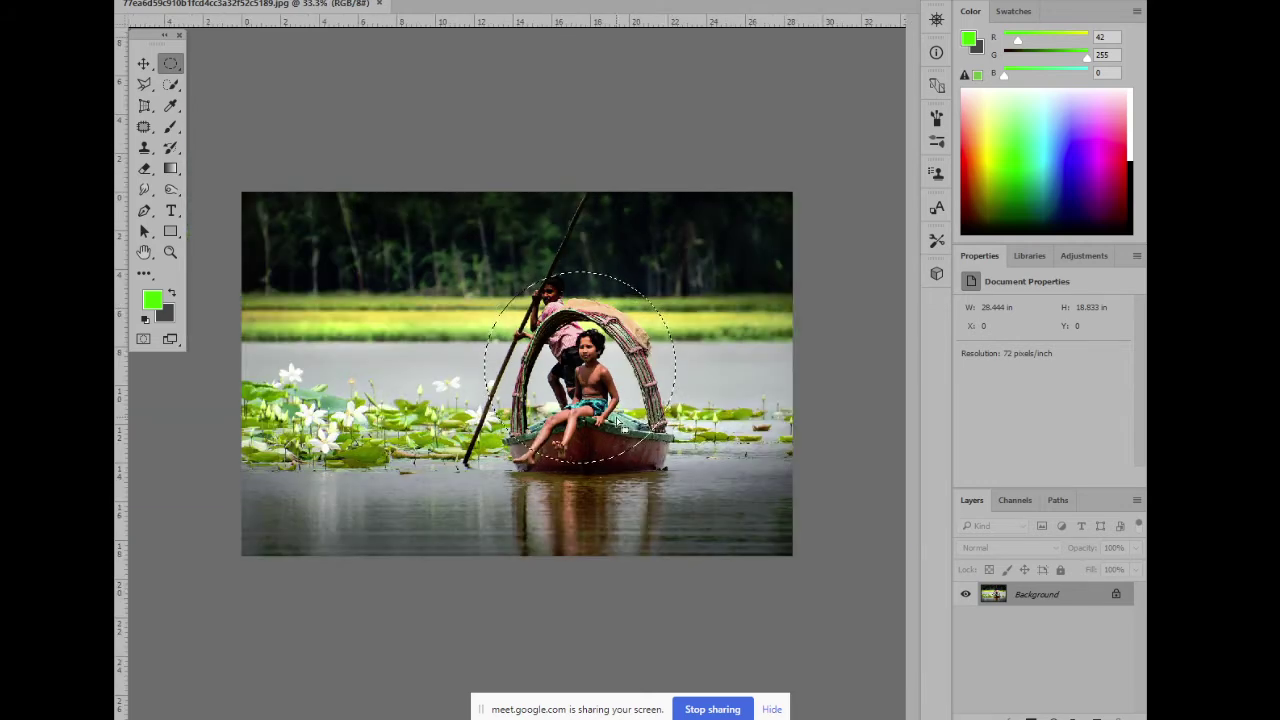
Nudge the circular selection down over the boat, and move it partway back up
key(shift+Down)
key(shift+Down)
key(shift+Down)
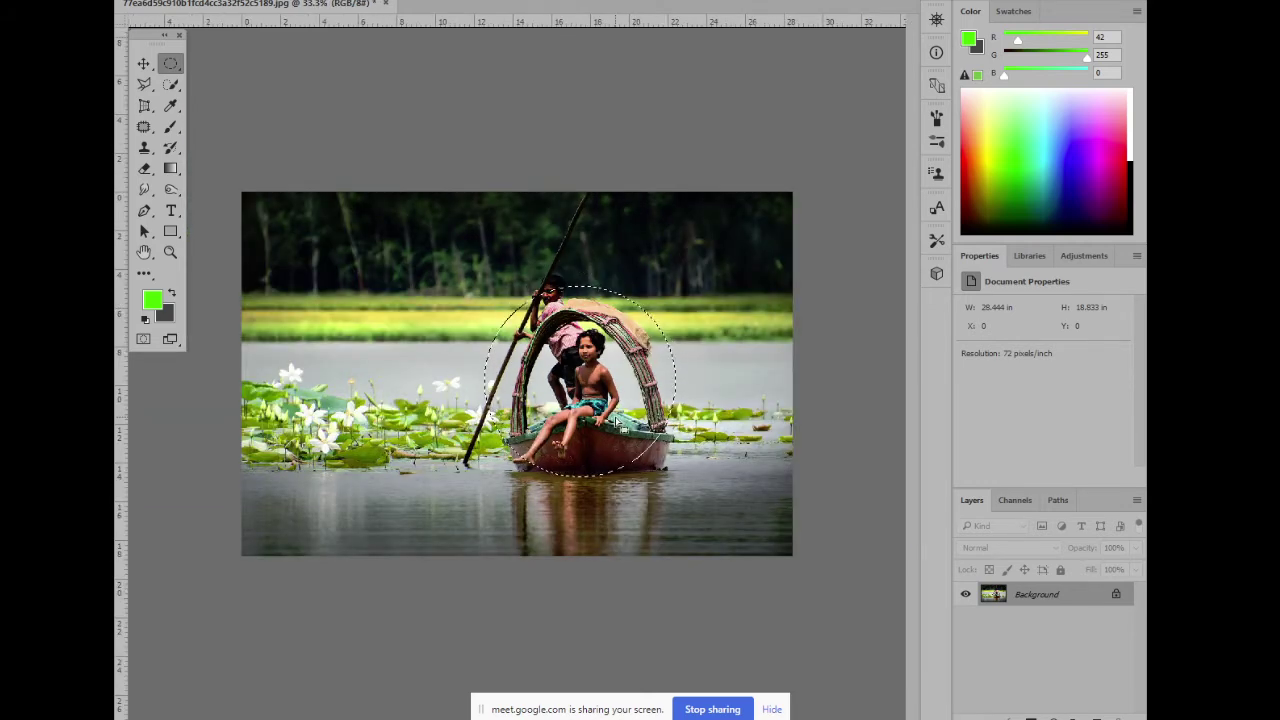
key(shift+Up)
key(shift+Up)
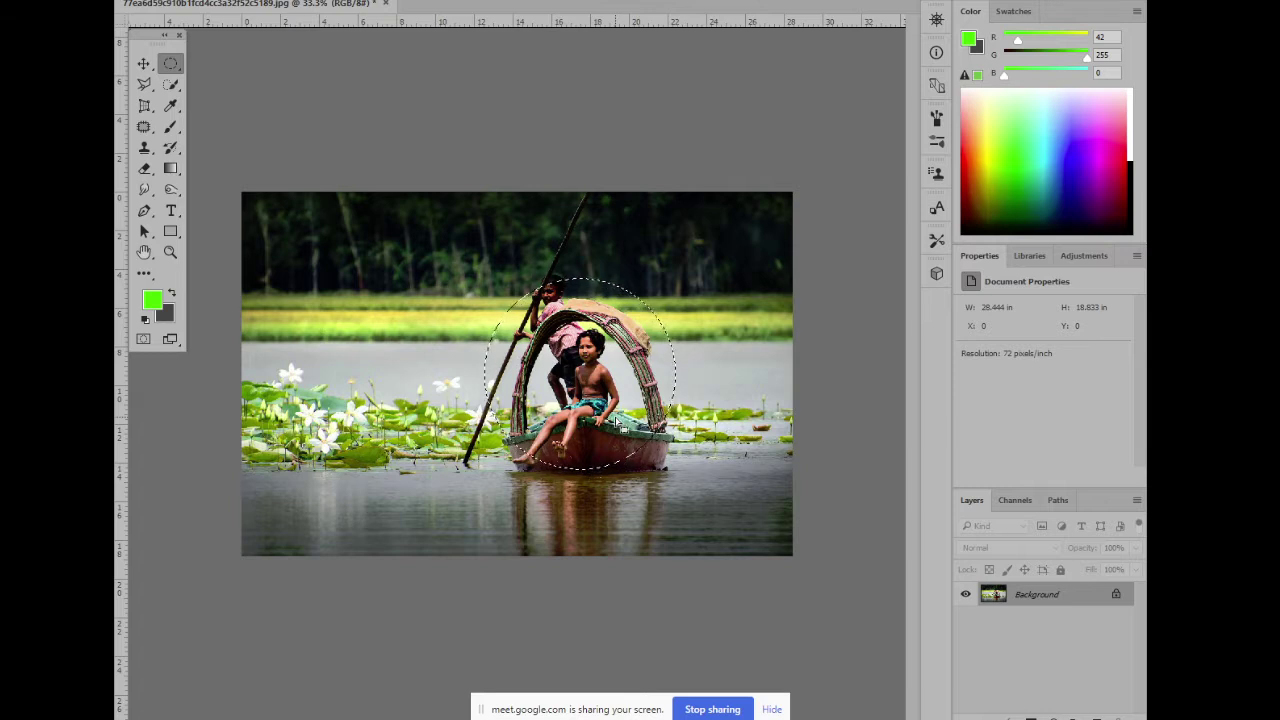
Nudge the circular selection up around the two children and the boat, and invert it to select the surroundings
key(shift+Up)
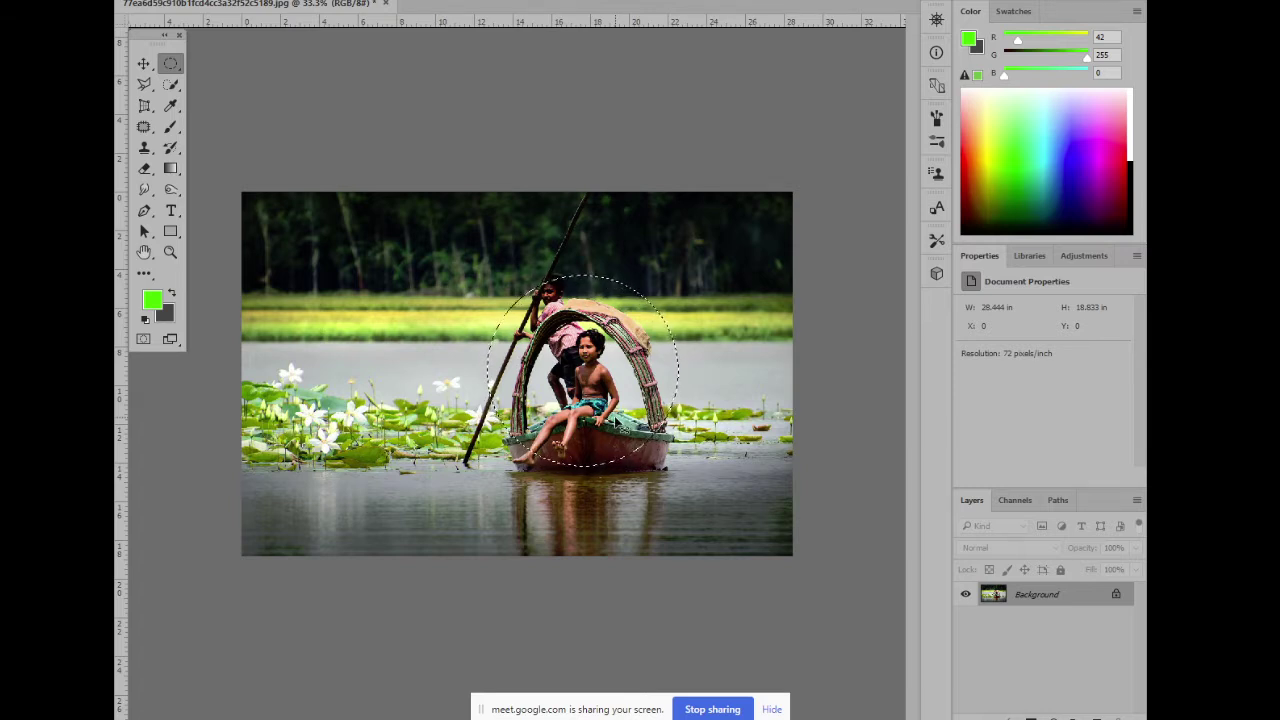
key(ctrl+shift+i)
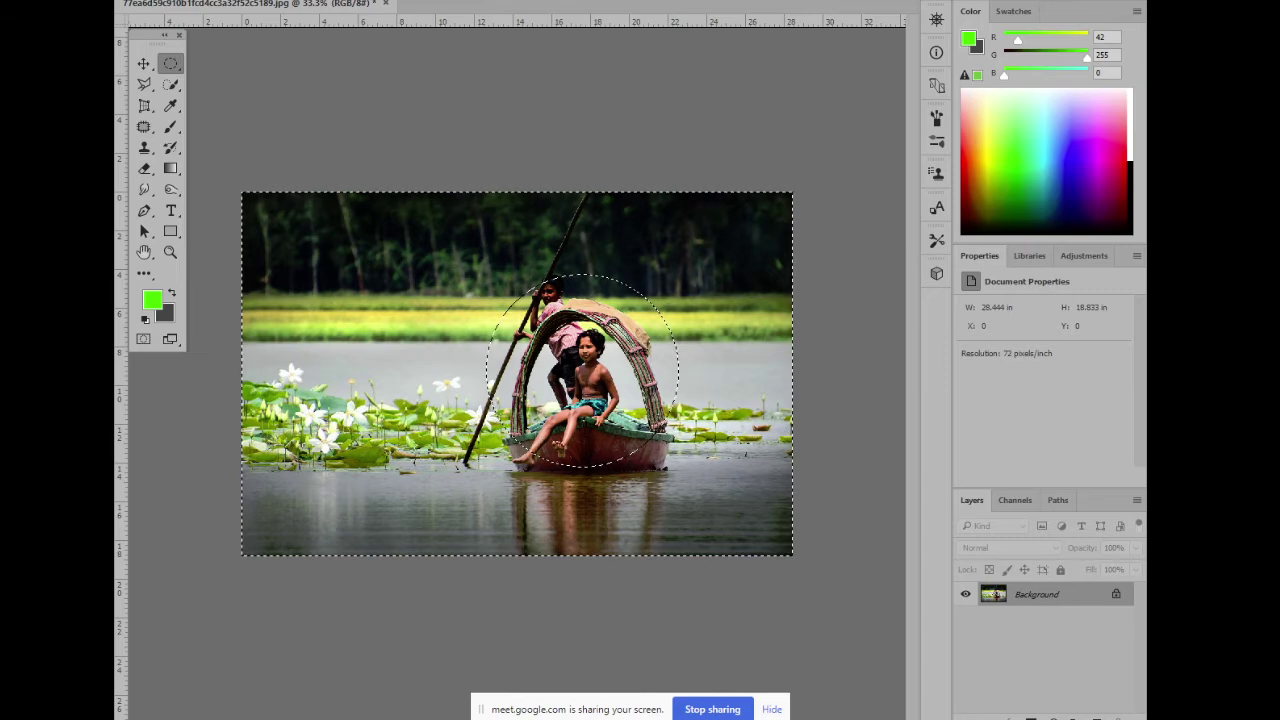
Apply a Gaussian Blur with a 12.5-pixel radius to the area outside the circle and deselect, and undo both
click(372, 0)
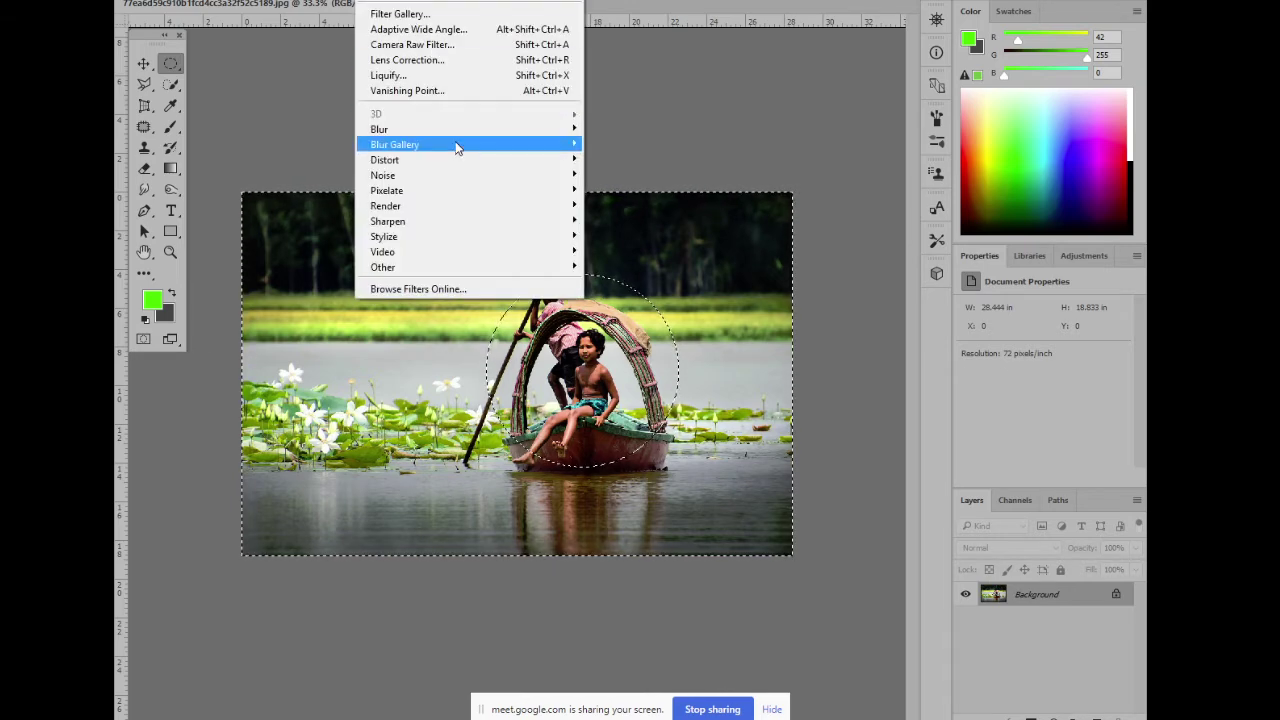
mouse_move(460, 131)
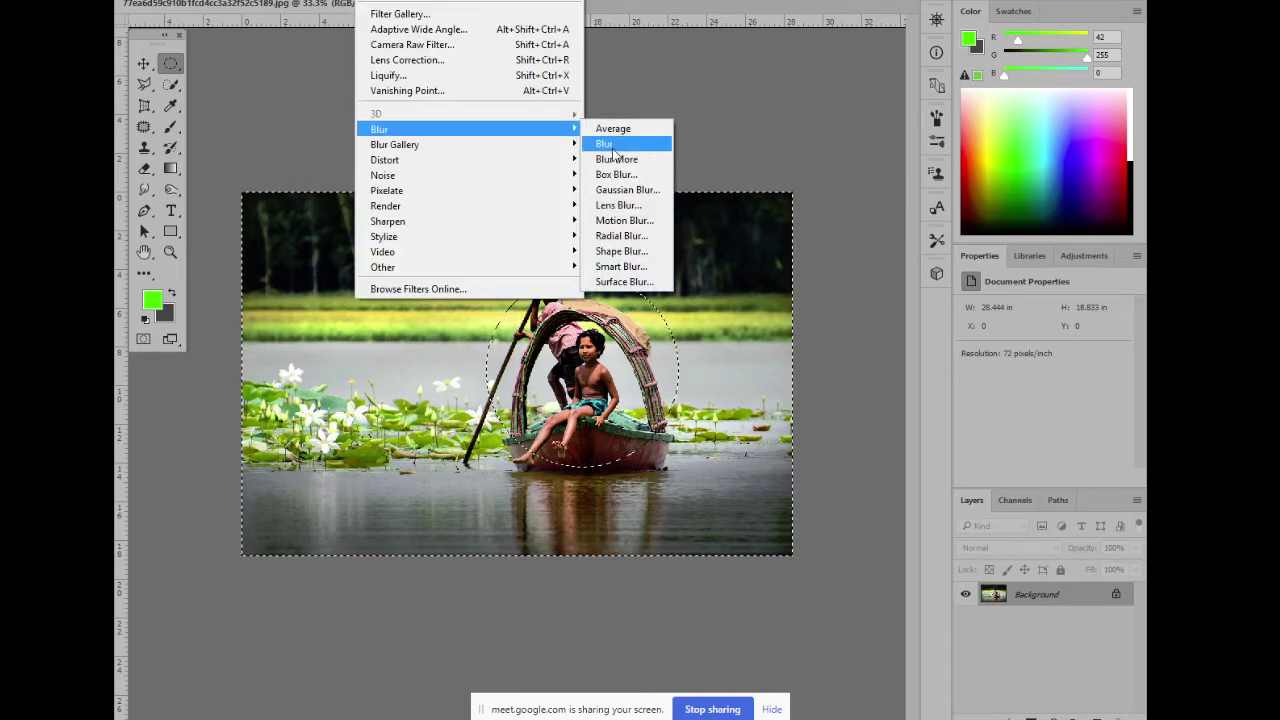
click(658, 195)
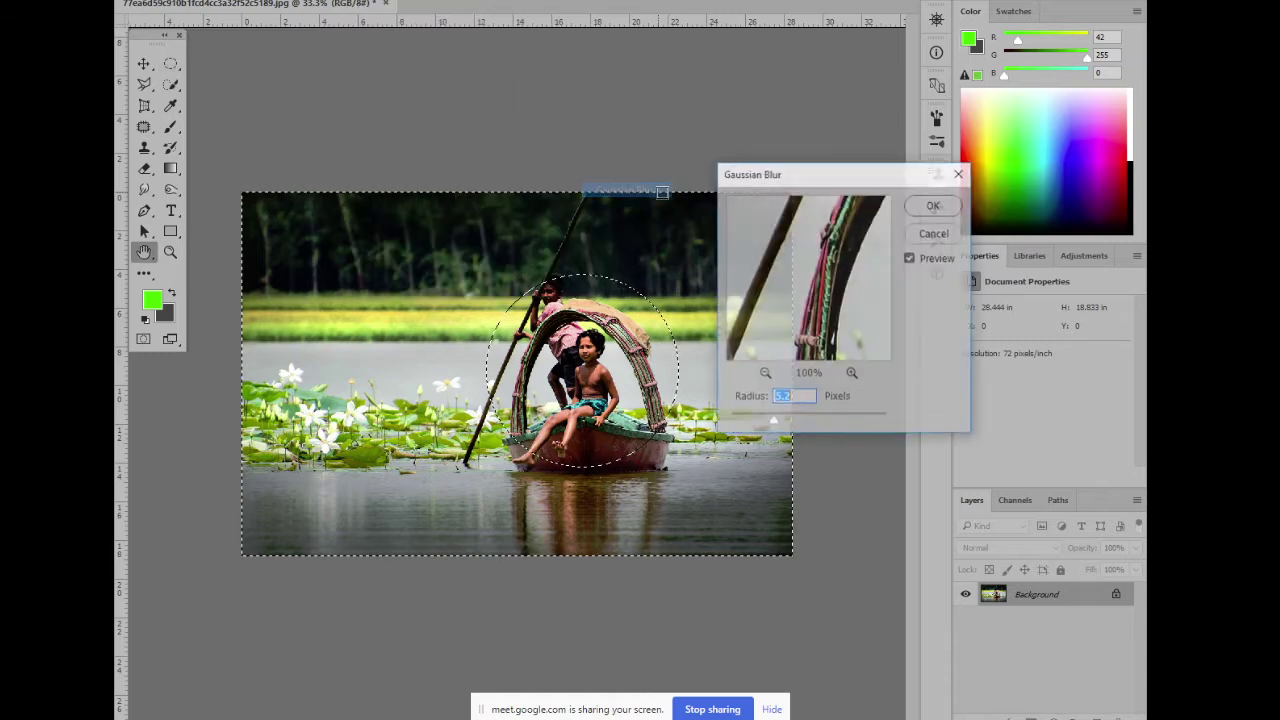
drag(828, 180, 905, 127)
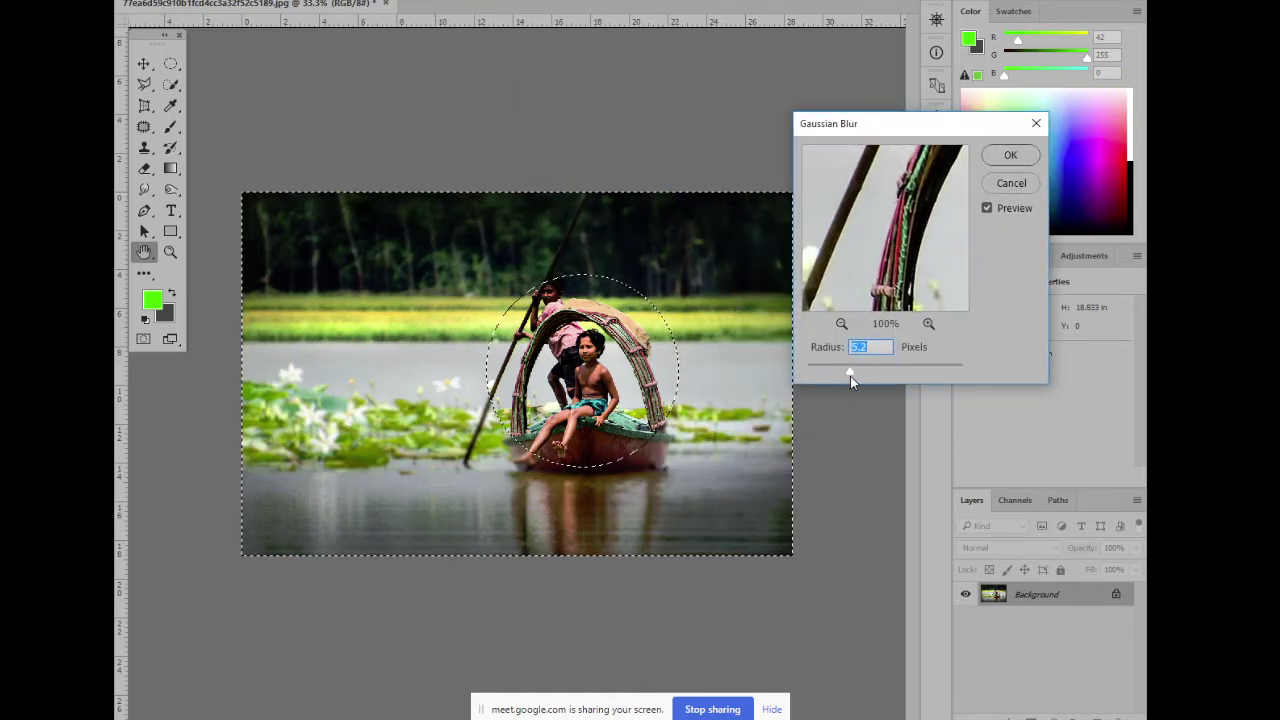
drag(850, 376, 871, 372)
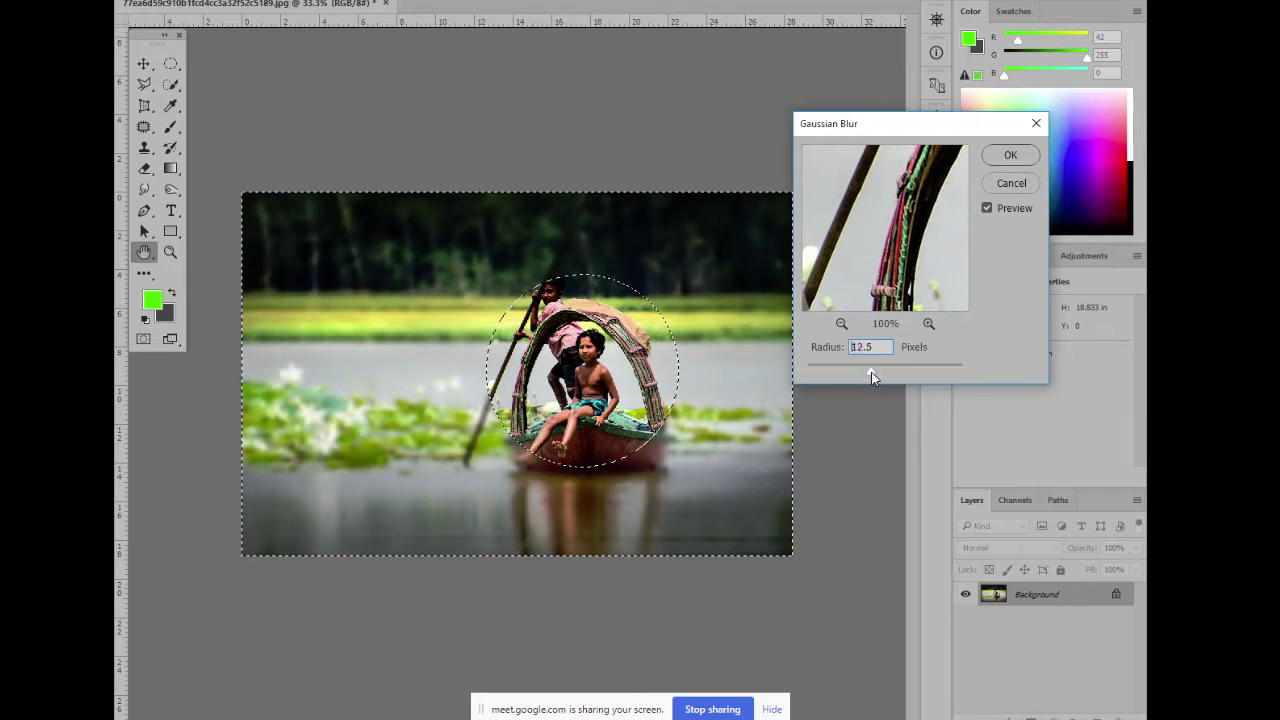
drag(889, 124, 938, 122)
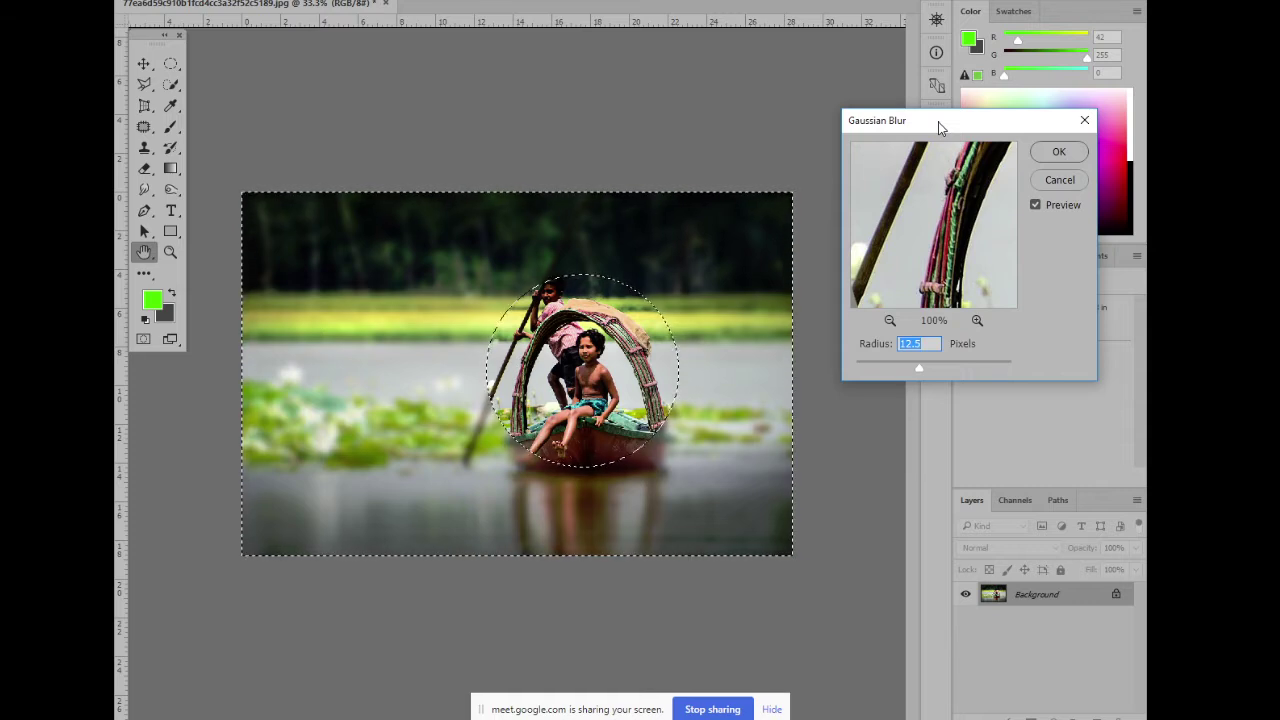
click(1052, 155)
key(ctrl+d)
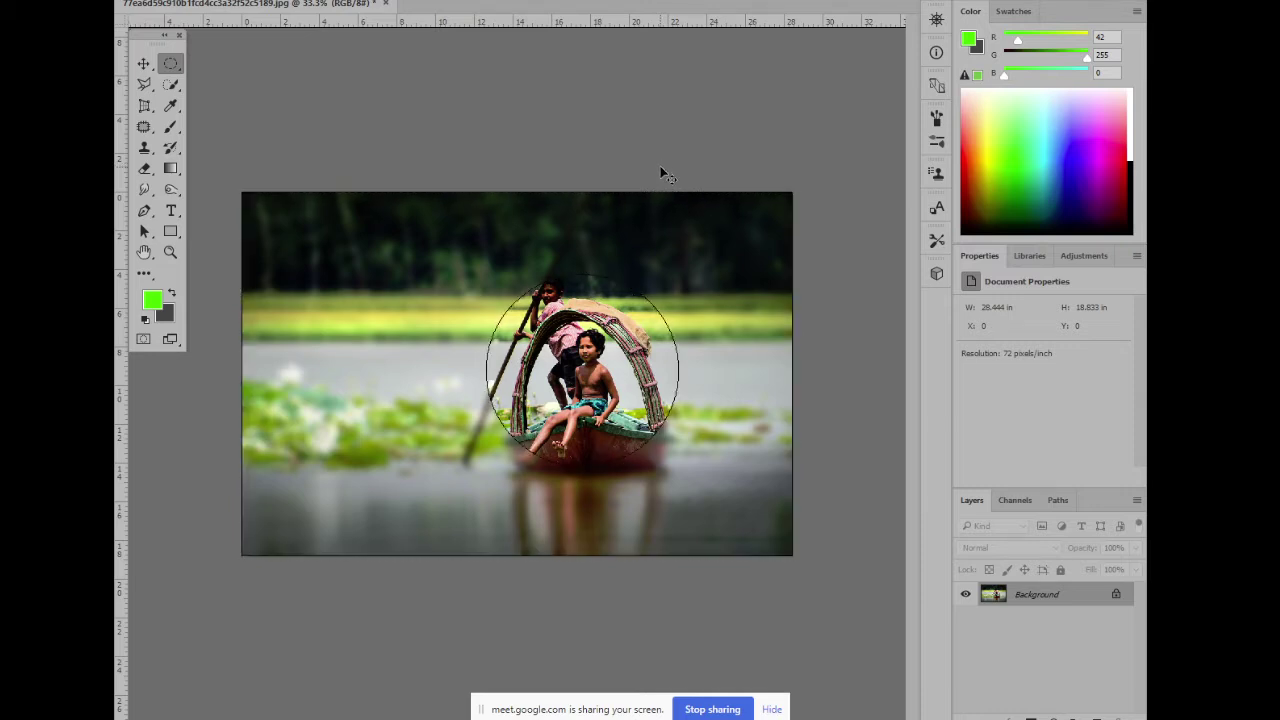
key(ctrl+alt+z)
key(ctrl+alt+z)
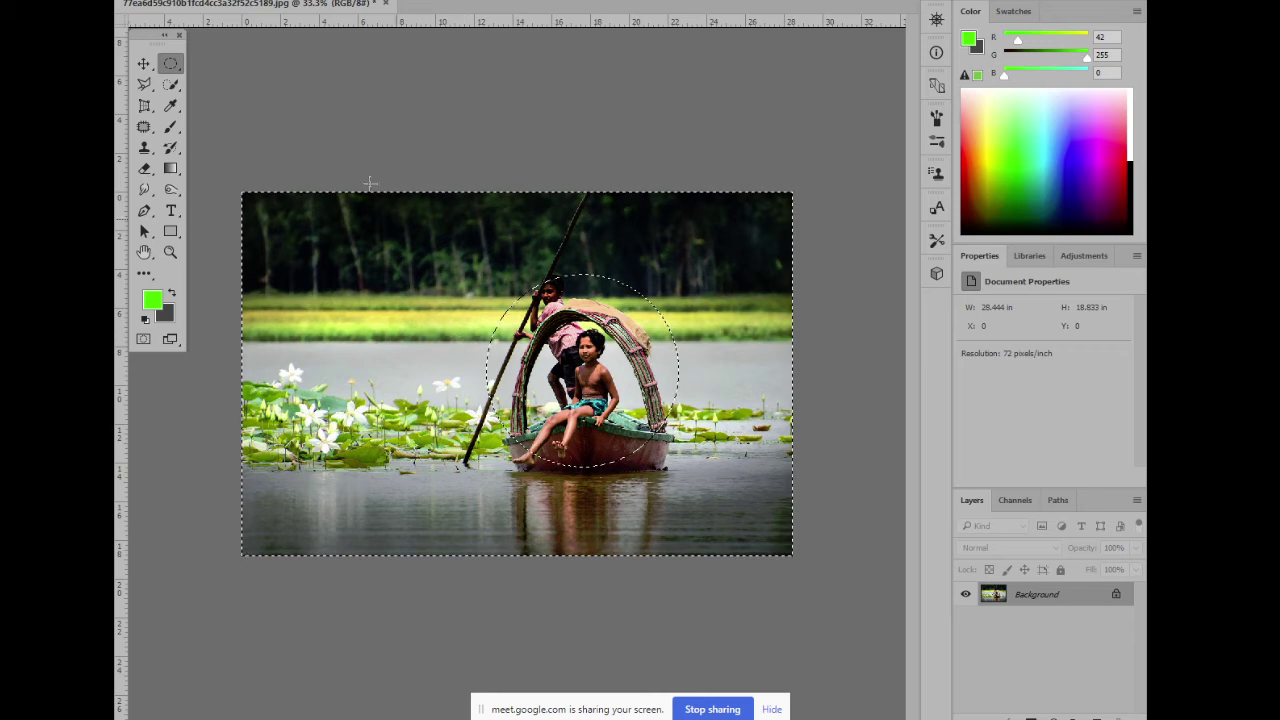
key(alt+t)
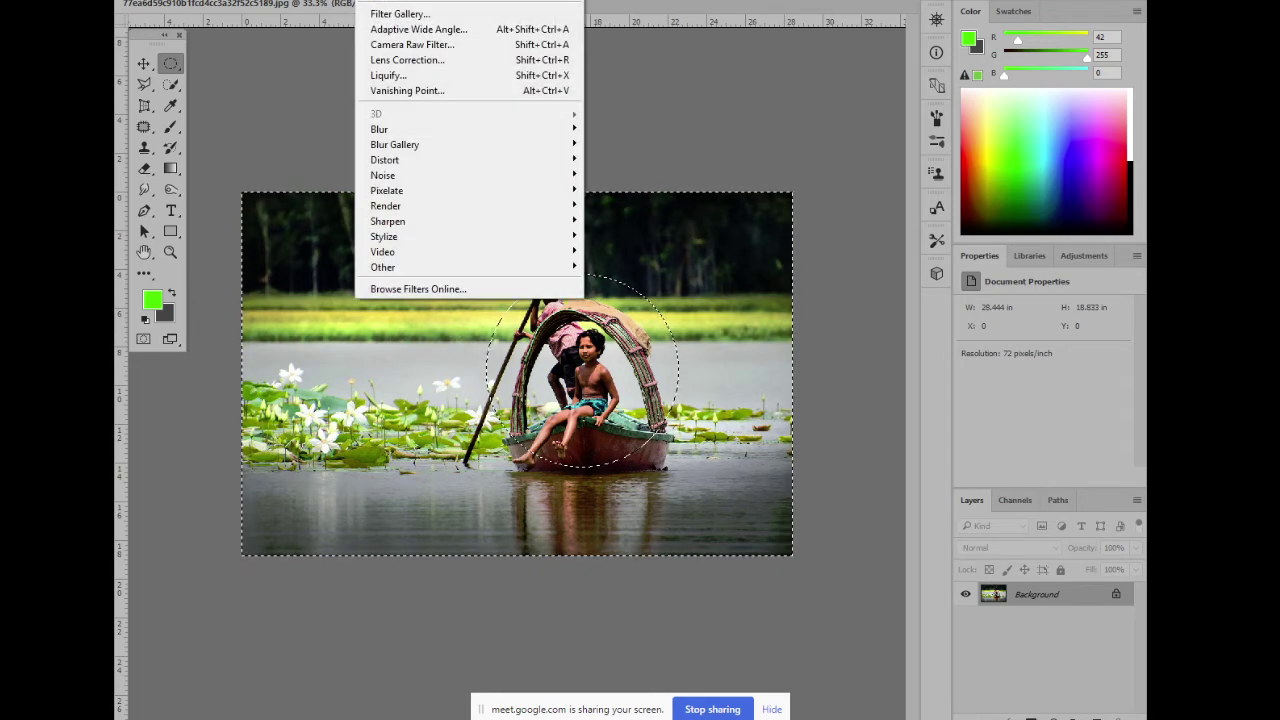
mouse_move(424, 133)
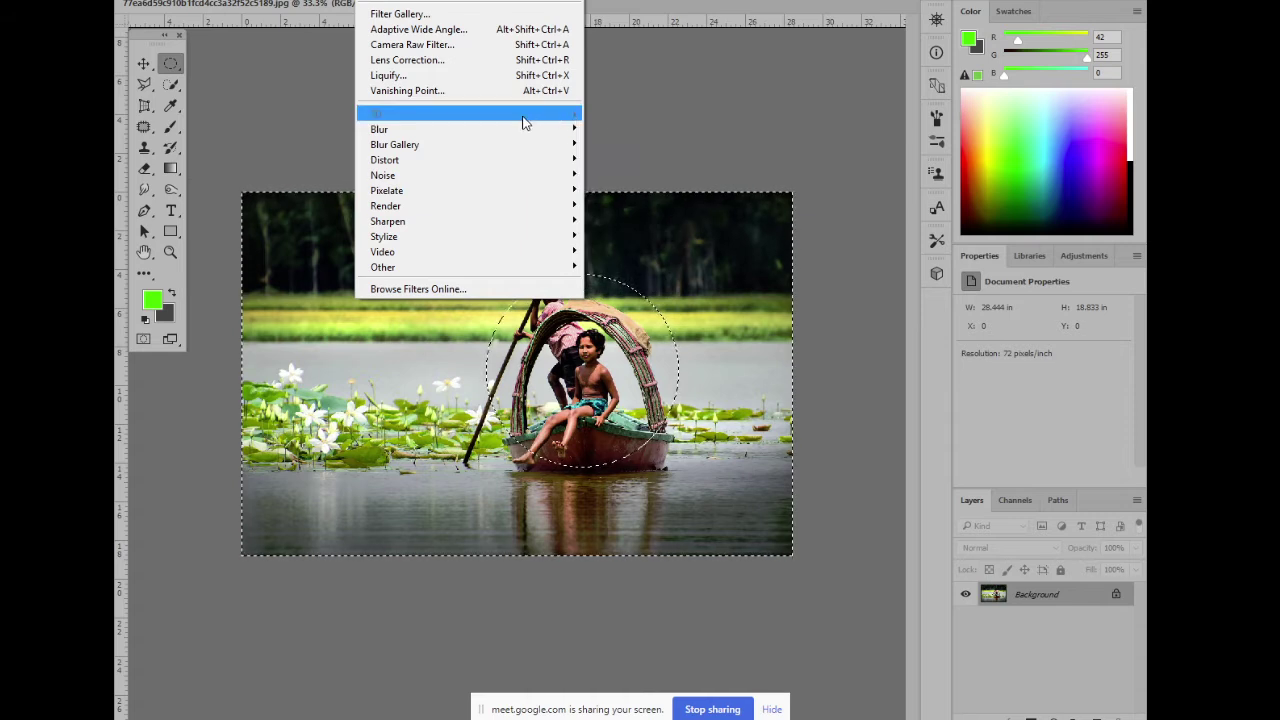
key(Escape)
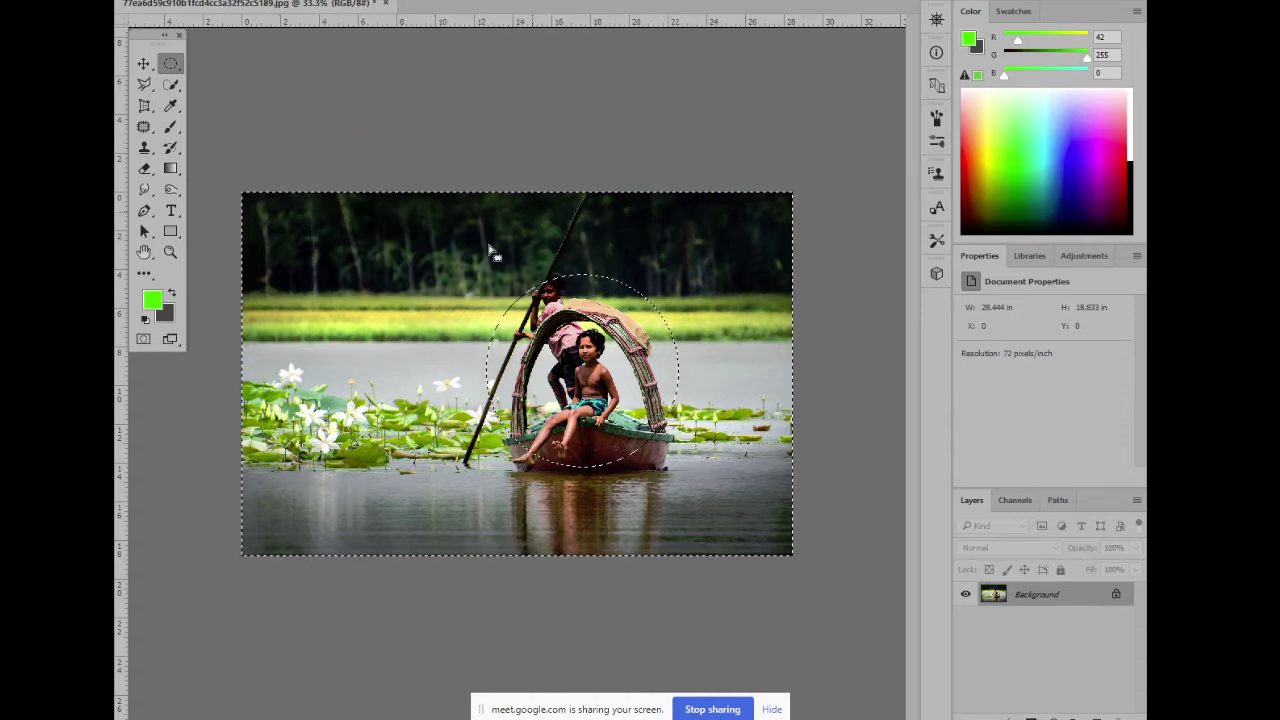
Apply a Motion Blur at angle 0° and distance 78 pixels outside the circle and deselect, and undo both
click(378, 0)
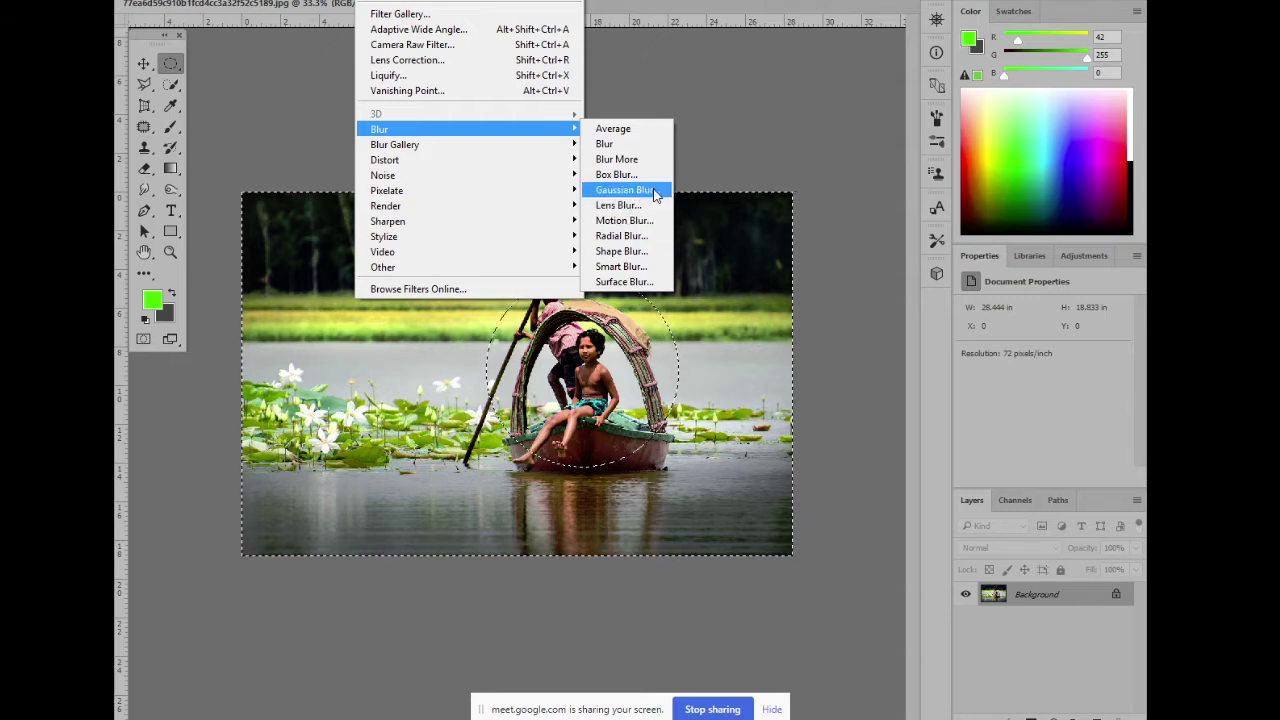
click(648, 222)
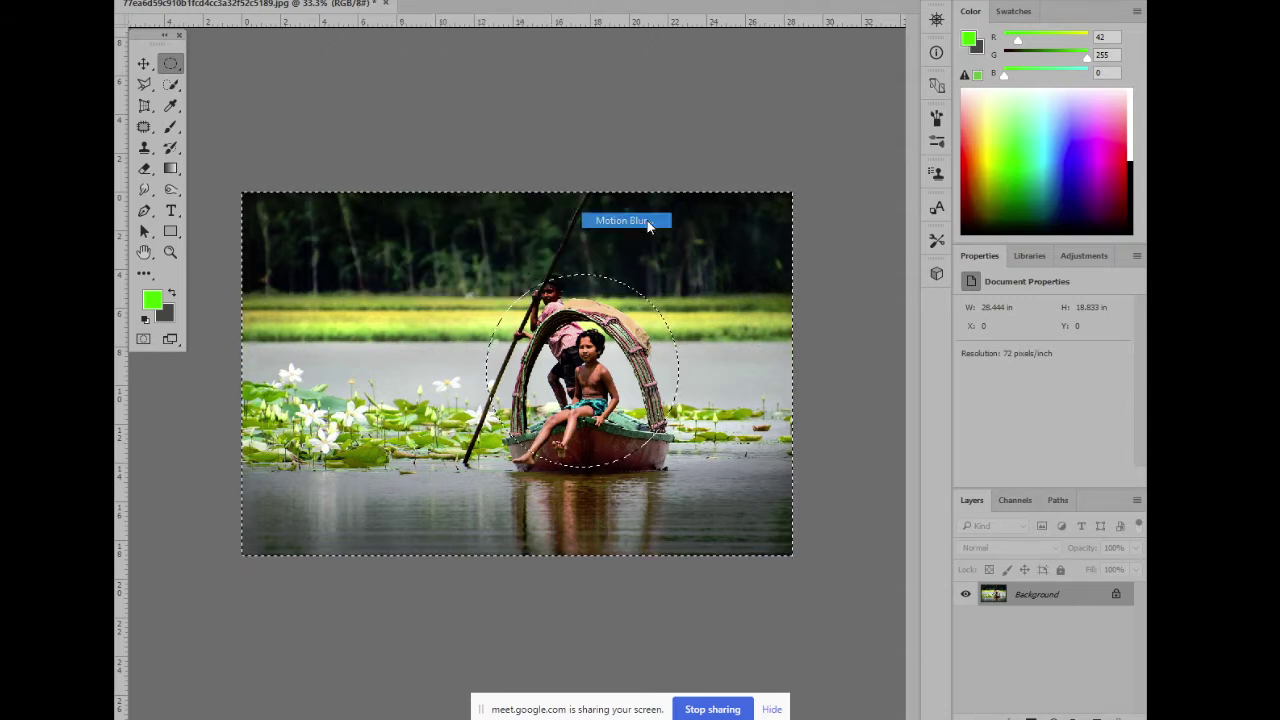
drag(791, 515, 826, 515)
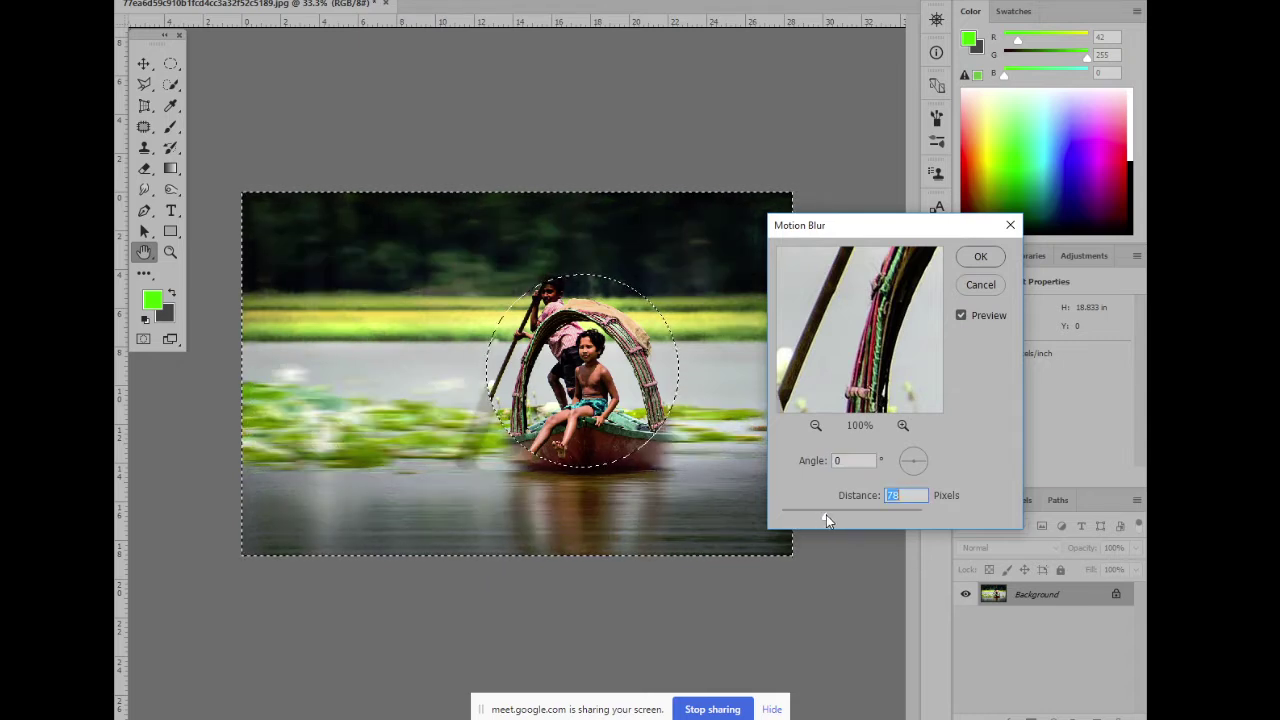
click(980, 256)
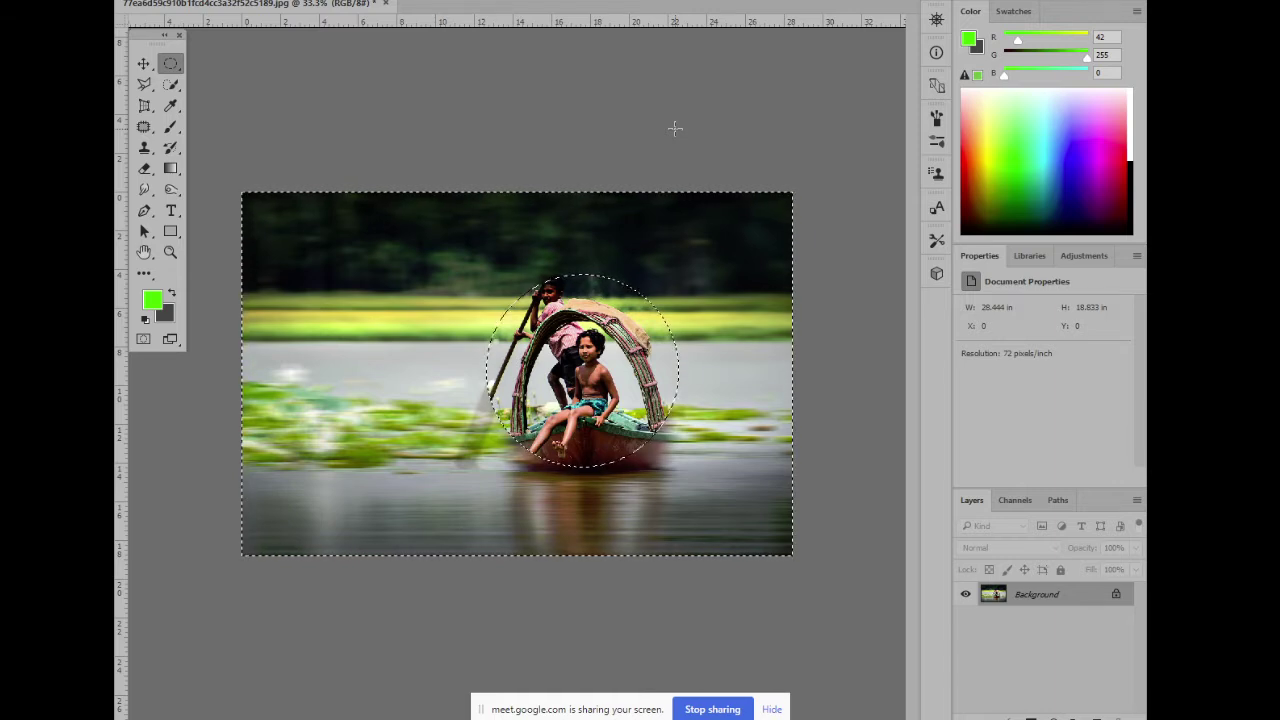
key(ctrl+d)
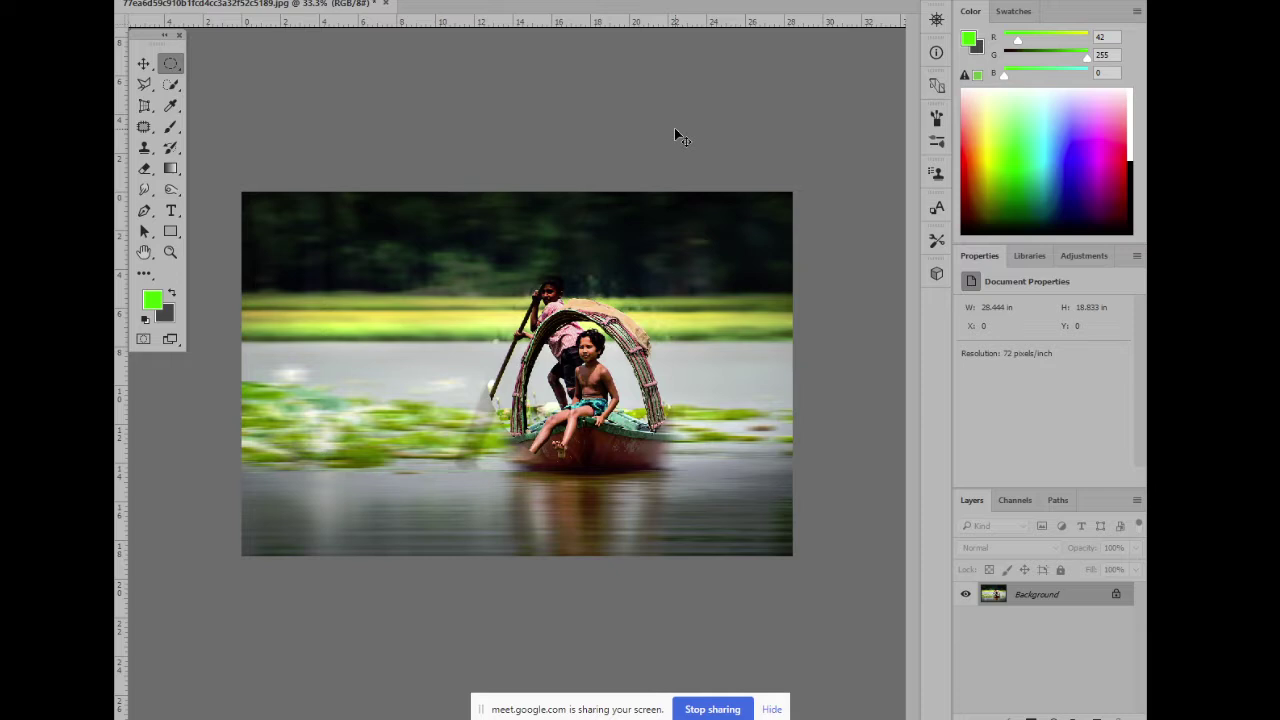
key(ctrl+z)
key(ctrl+z)
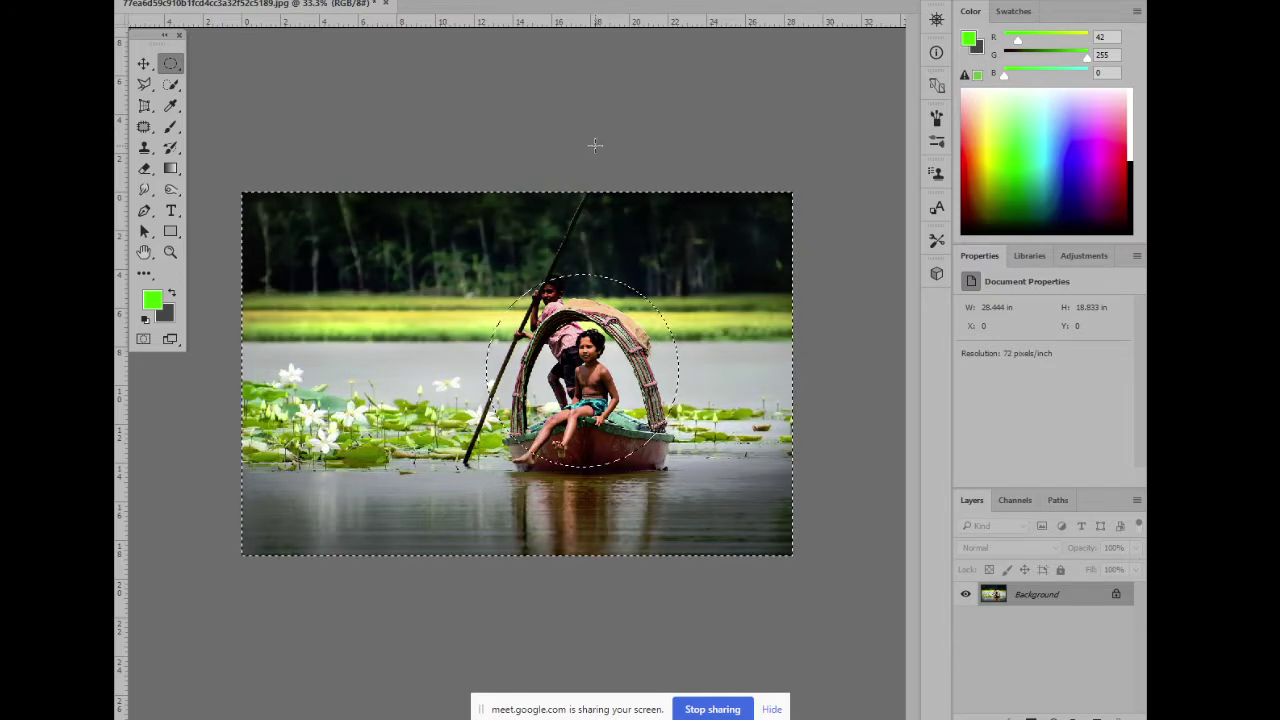
Apply a Radial Blur with amount 35, Spin method and Good quality to the area outside the circle, and undo it
click(379, 2)
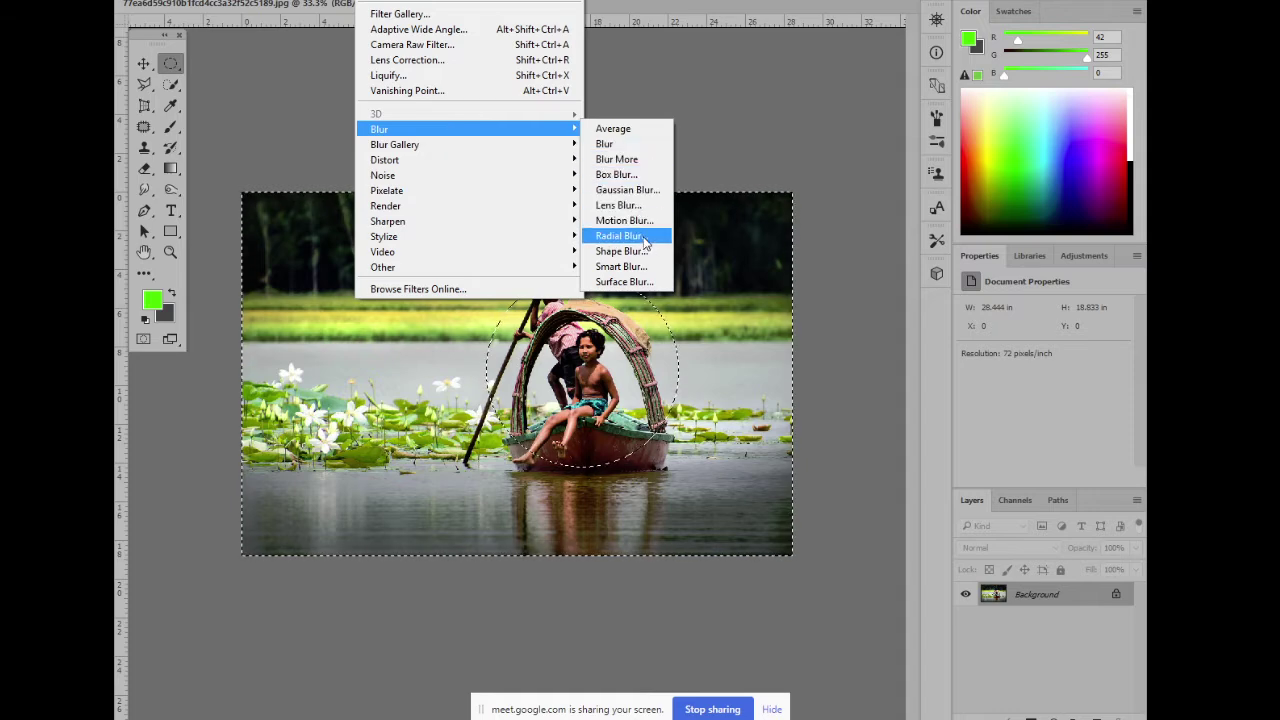
click(643, 237)
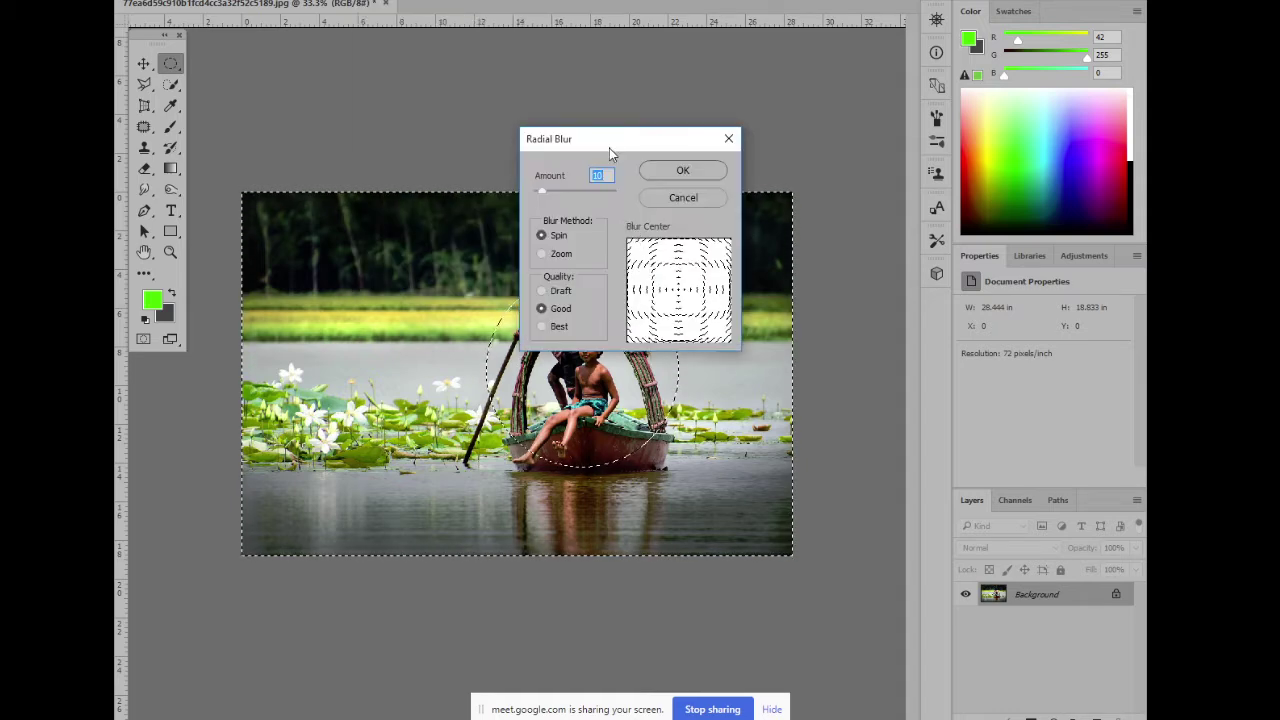
drag(612, 153, 855, 67)
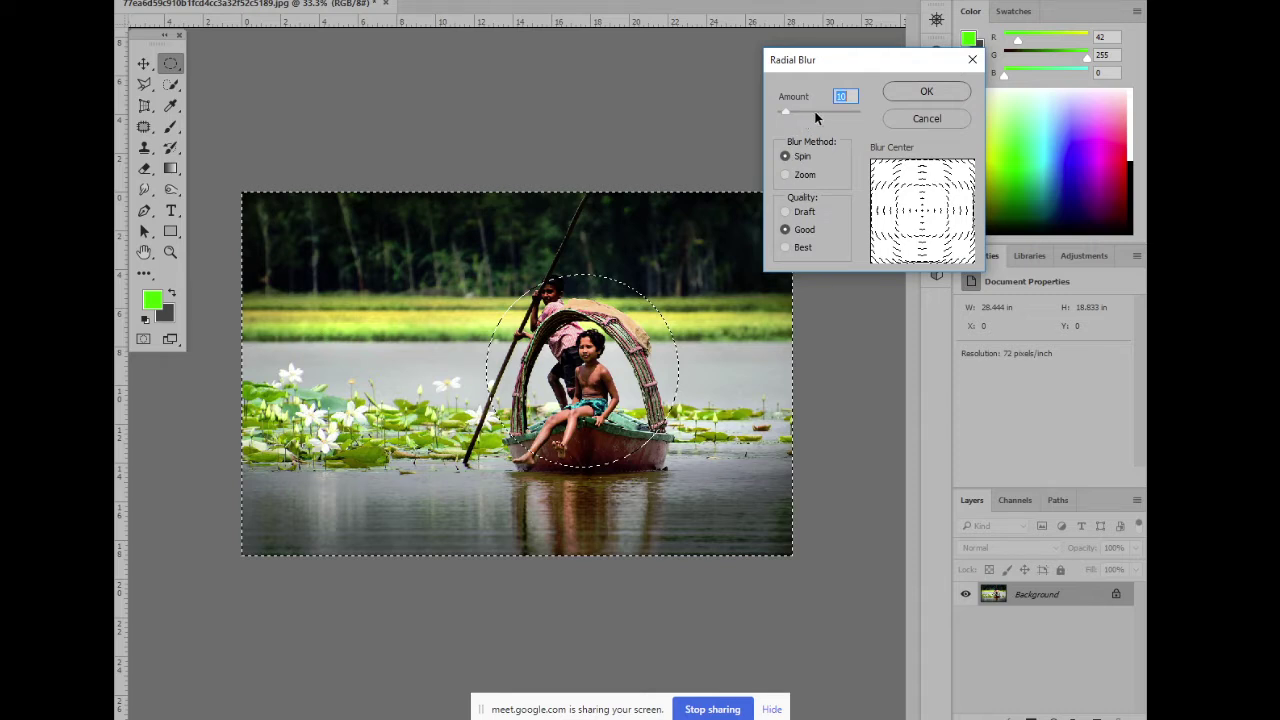
click(806, 112)
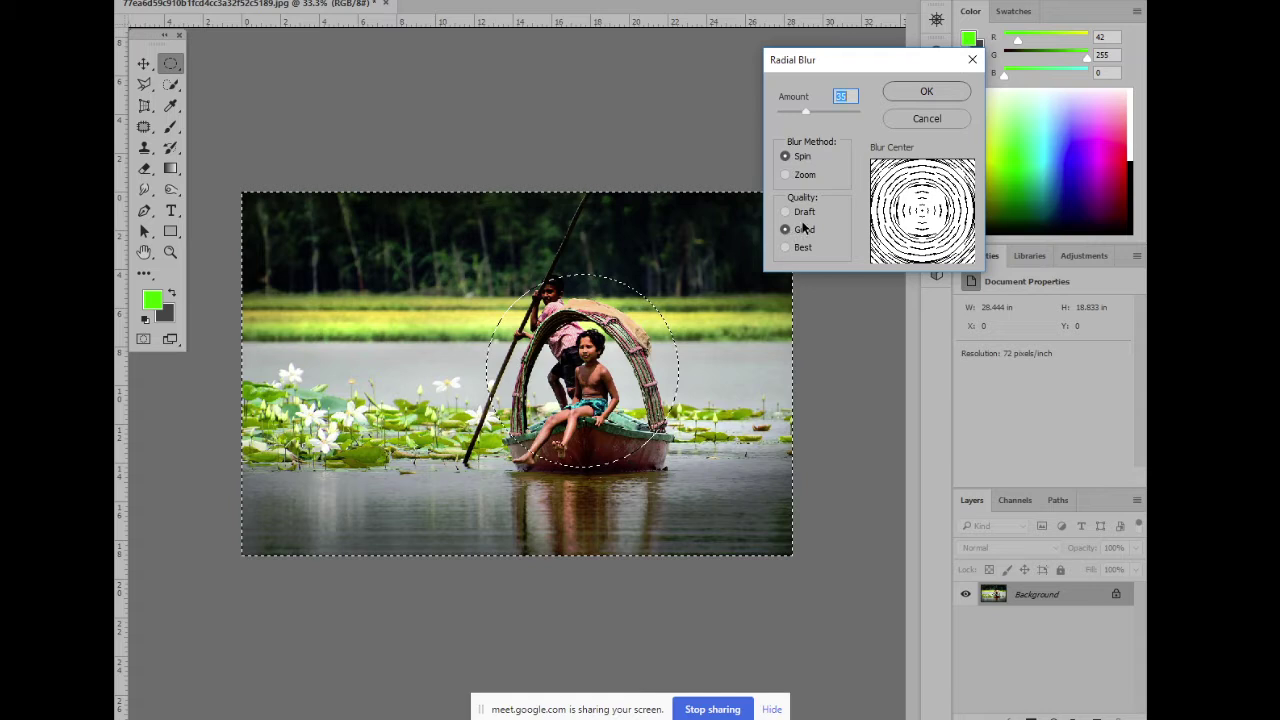
click(928, 92)
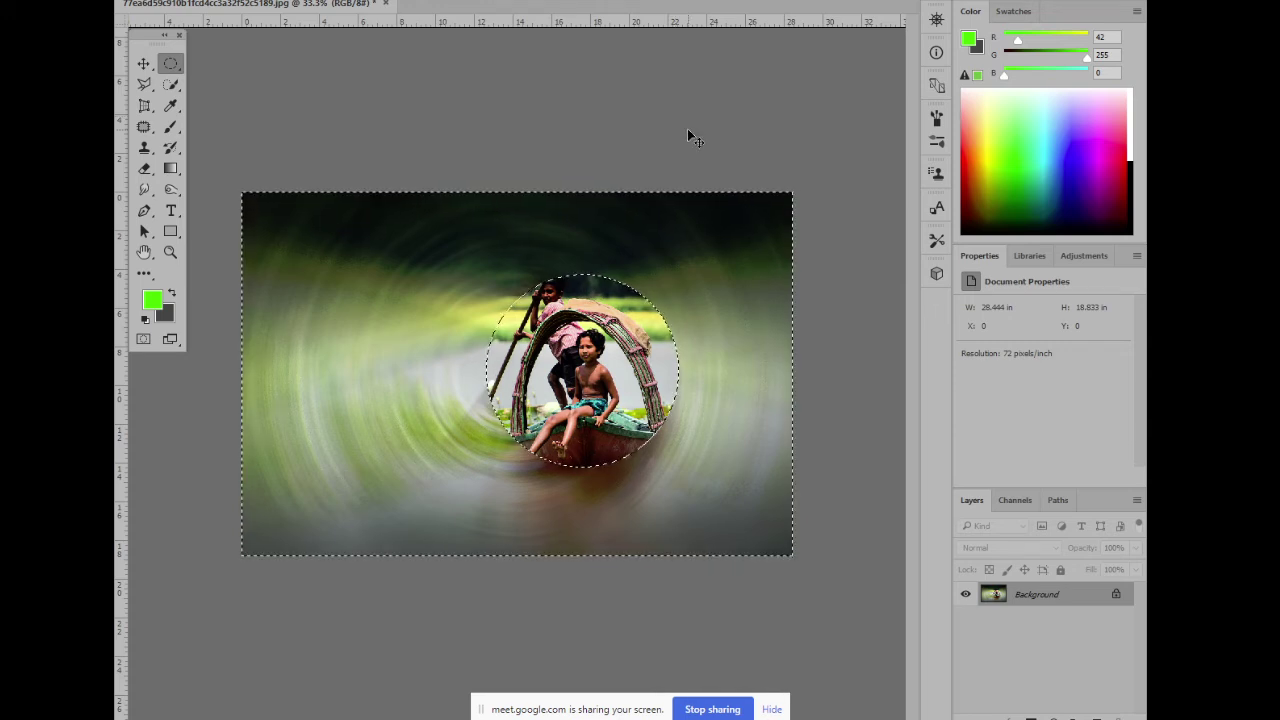
key(ctrl+z)
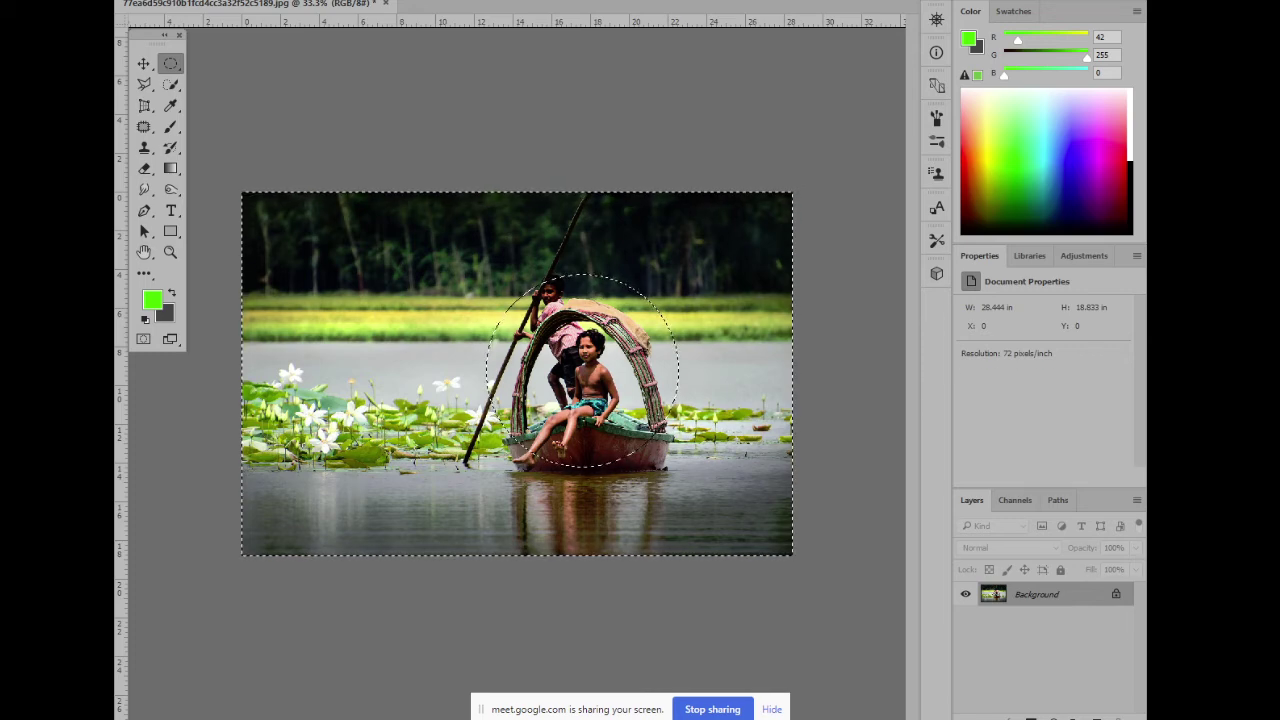
Apply a Surface Blur with a radius of 26 pixels and a threshold of 130 levels to the area outside the circle
key(alt+t)
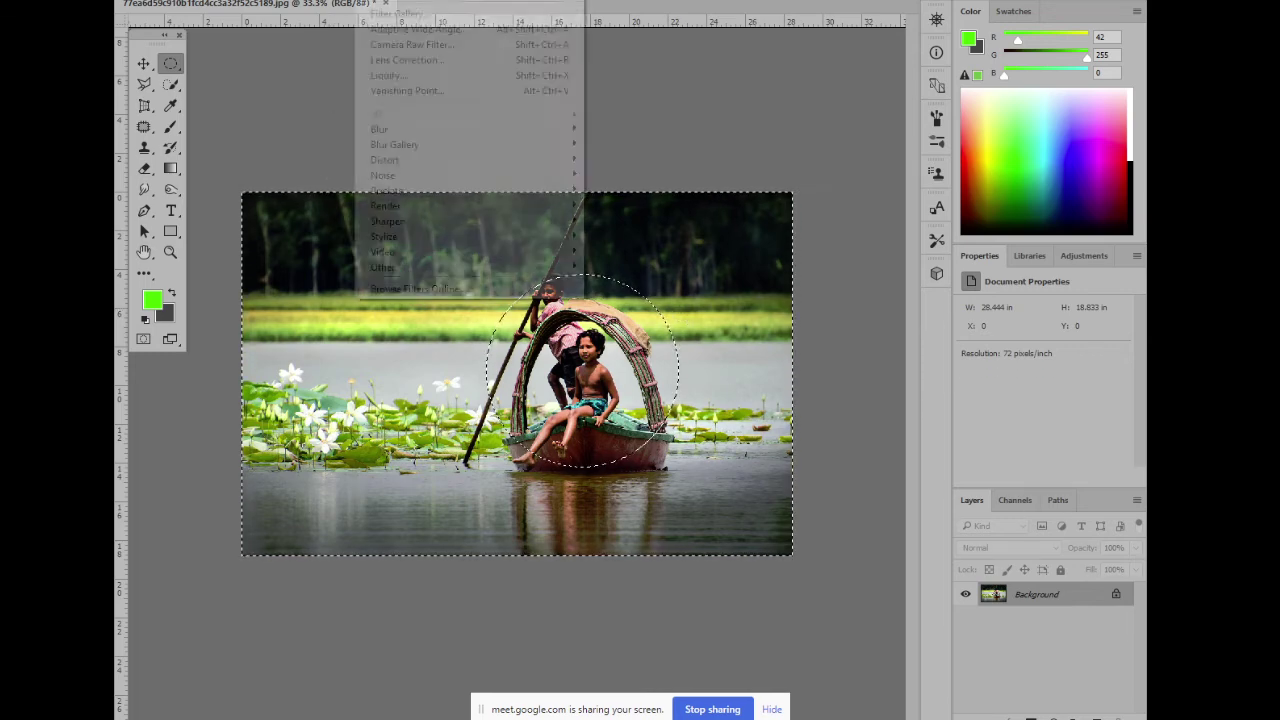
mouse_move(445, 135)
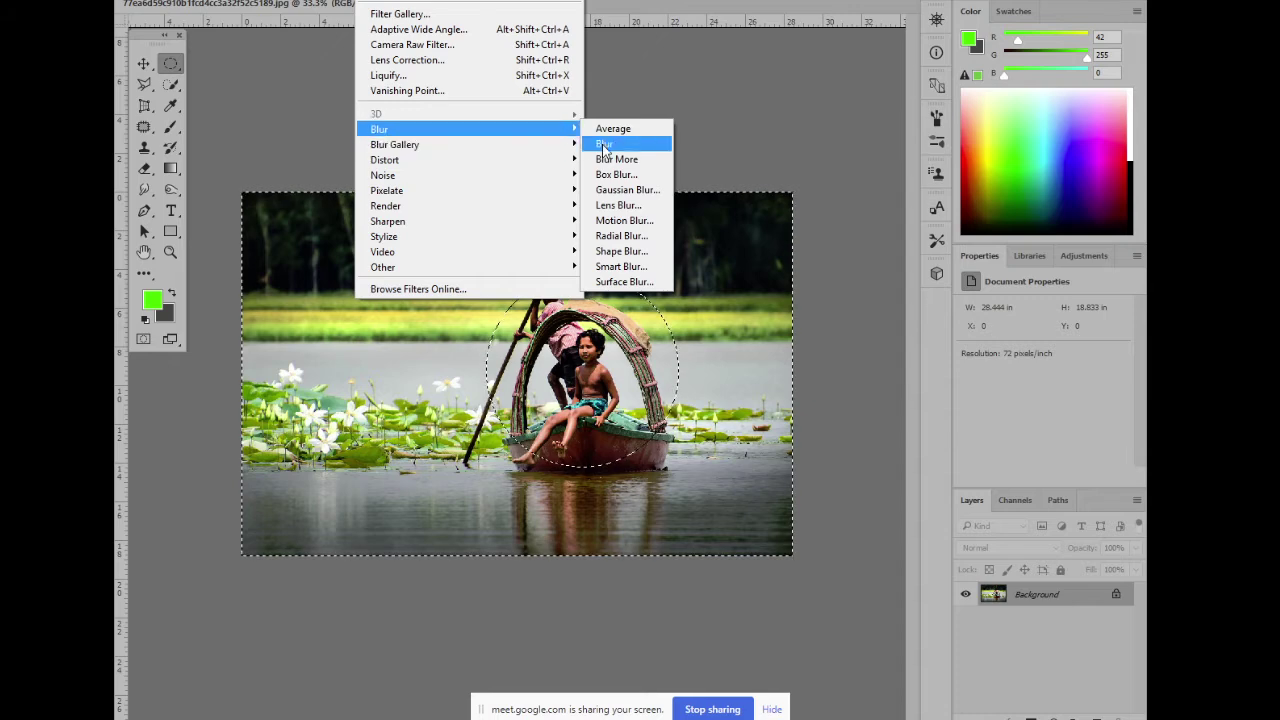
click(622, 281)
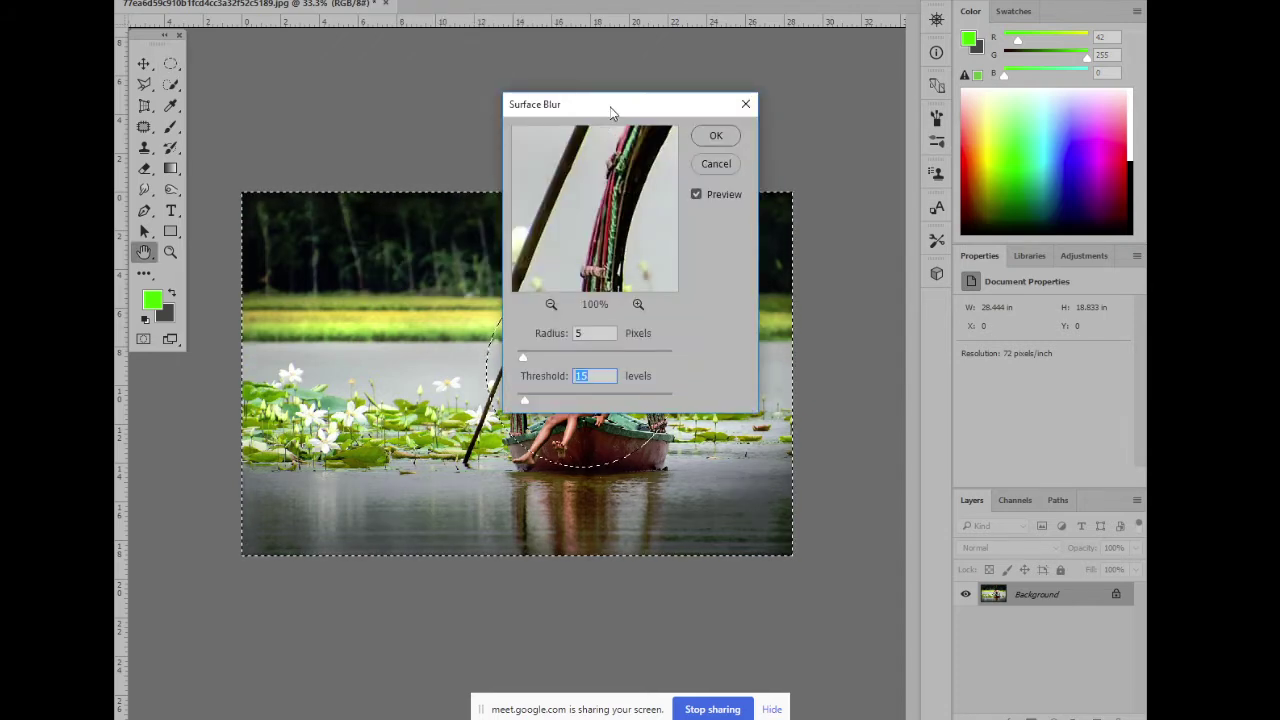
drag(609, 109, 871, 120)
click(816, 367)
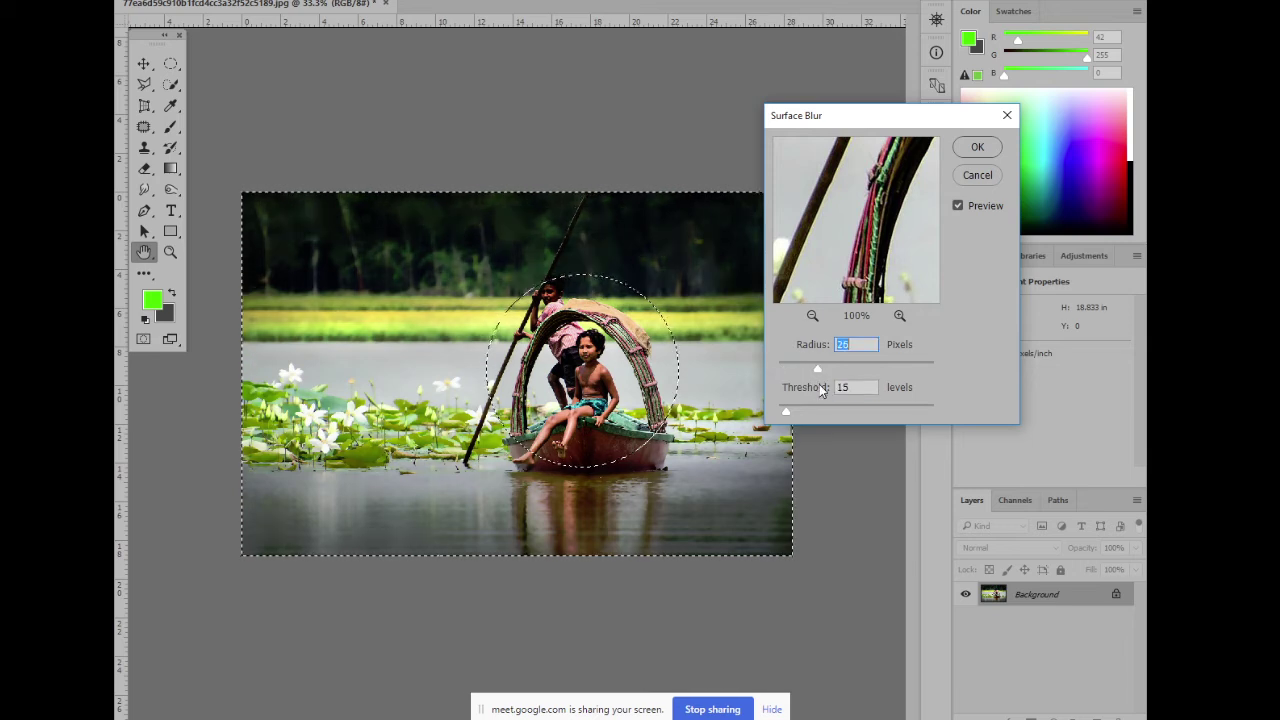
click(825, 404)
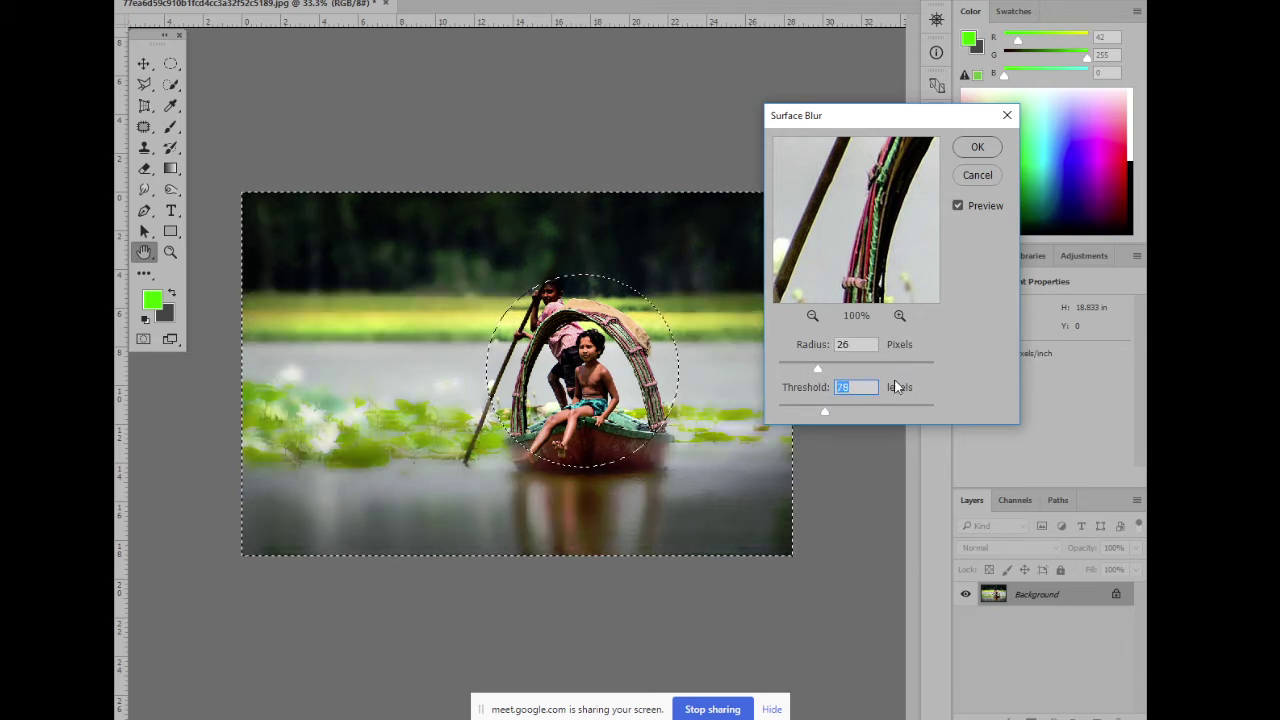
drag(848, 411, 858, 414)
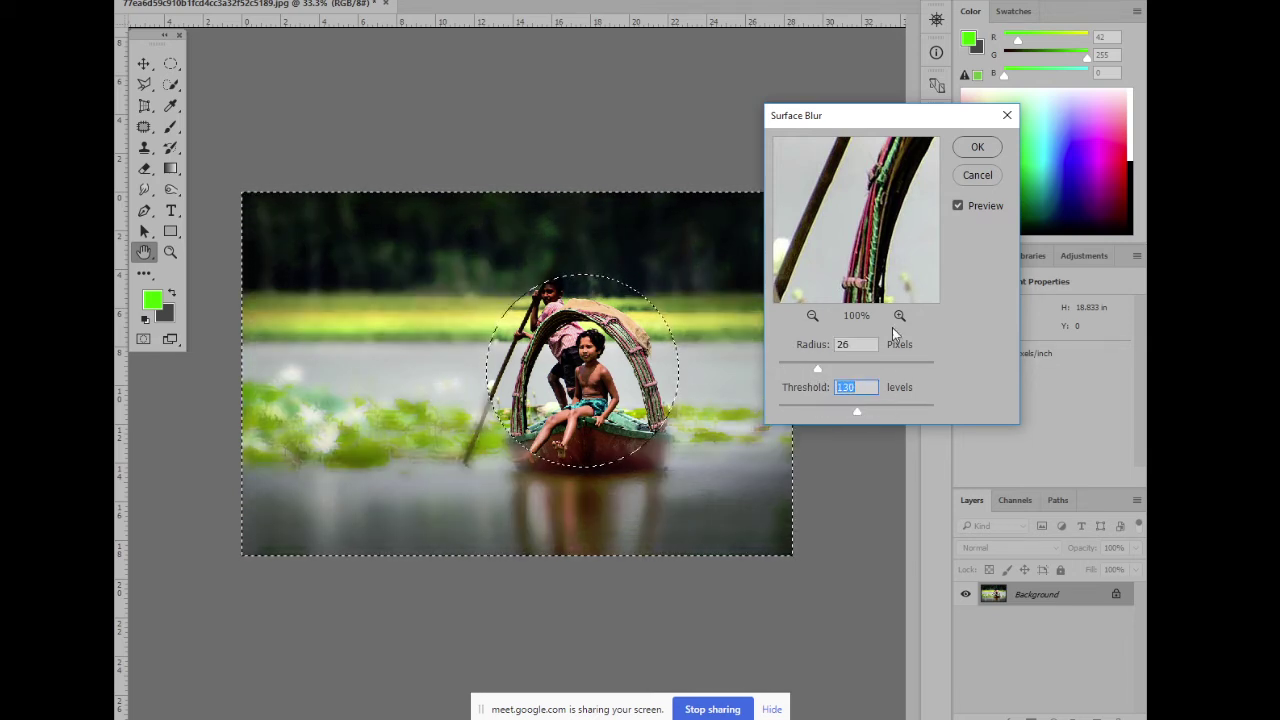
click(977, 146)
Examine the blurred surroundings and the circle's edge around the boat up close, and undo the Surface Blur
key(ctrl+plus)
key(ctrl+plus)
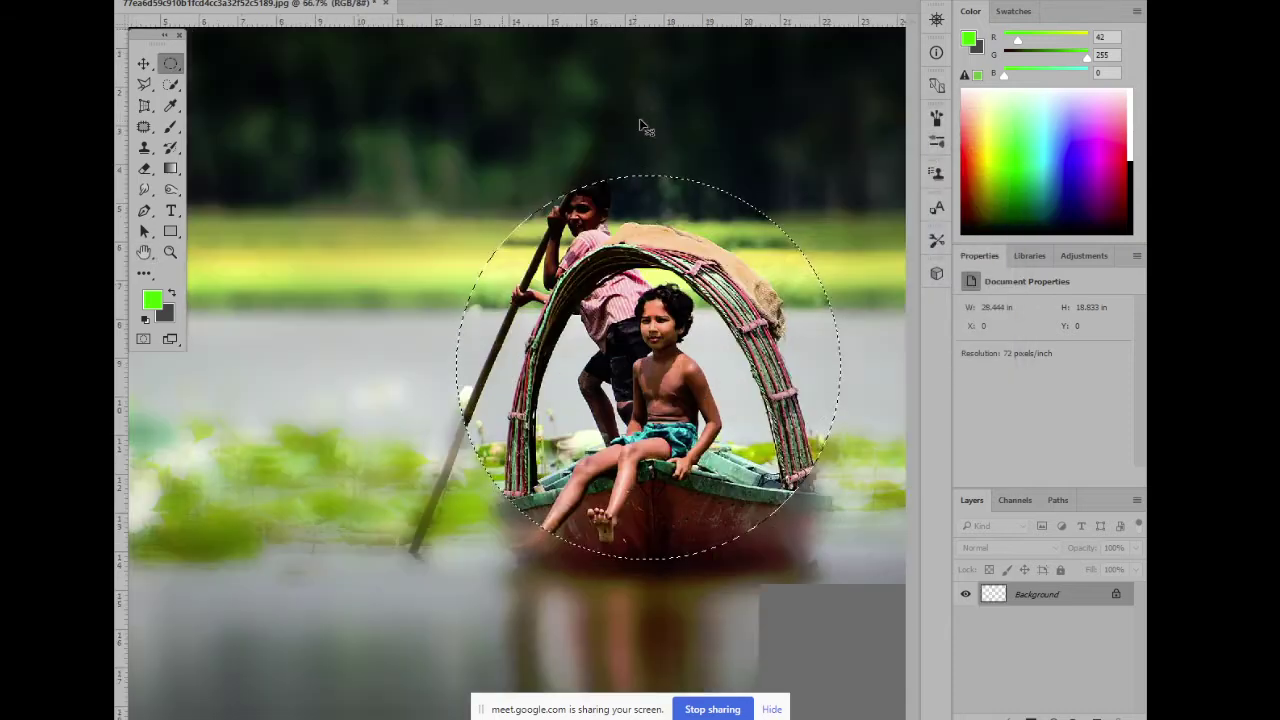
mouse_move(397, 400)
mouse_down()
mouse_move(649, 405)
mouse_move(450, 463)
mouse_up()
drag(656, 450, 349, 386)
drag(494, 414, 621, 432)
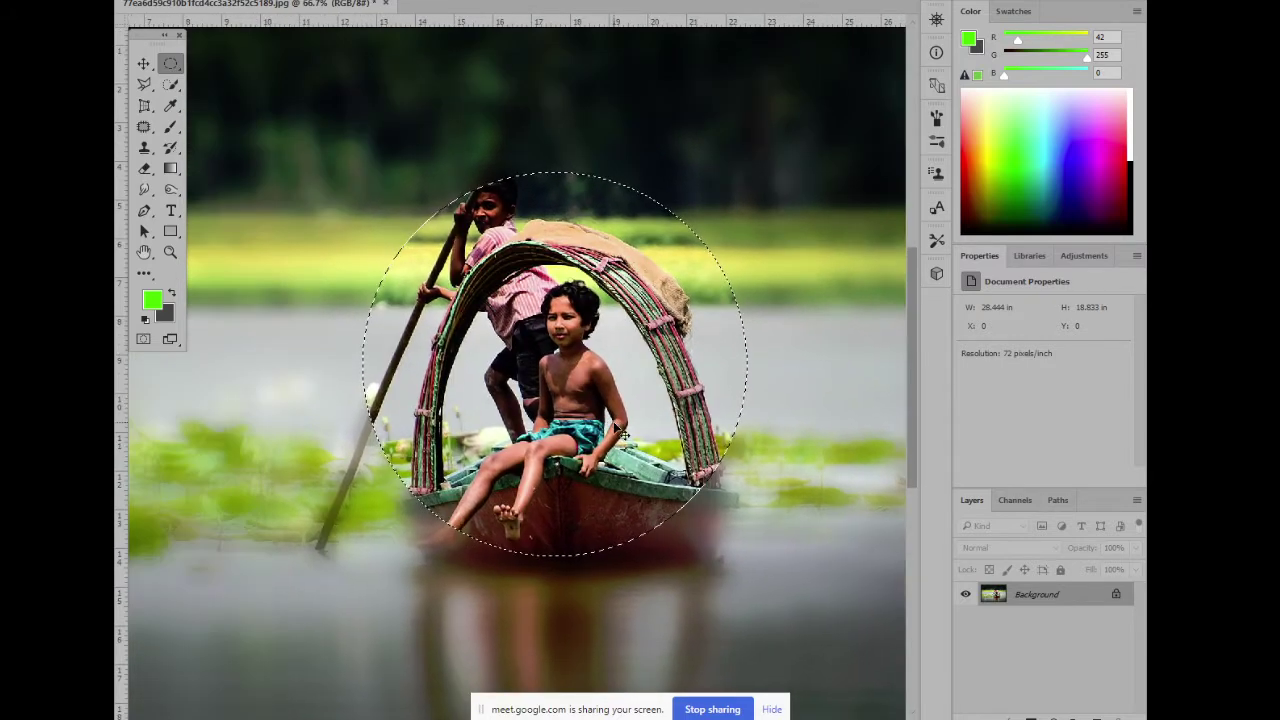
key(ctrl+minus)
key(ctrl+minus)
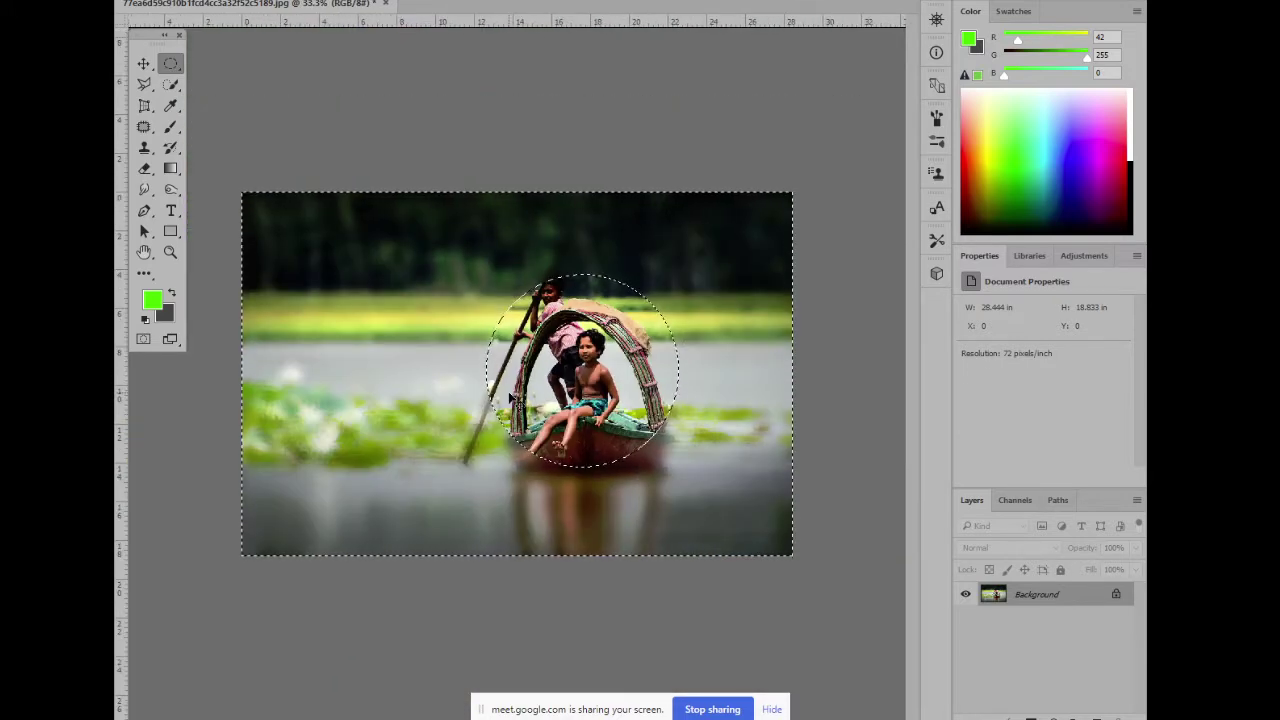
key(ctrl+z)
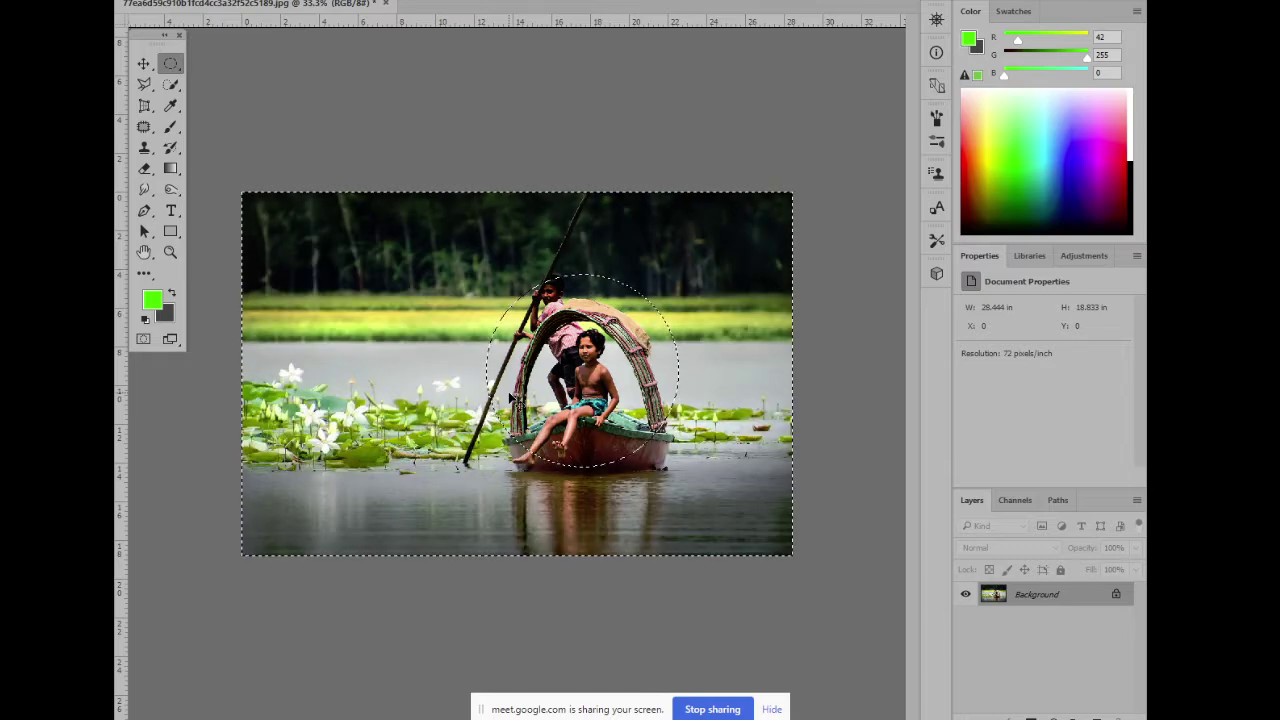
key(ctrl+d)
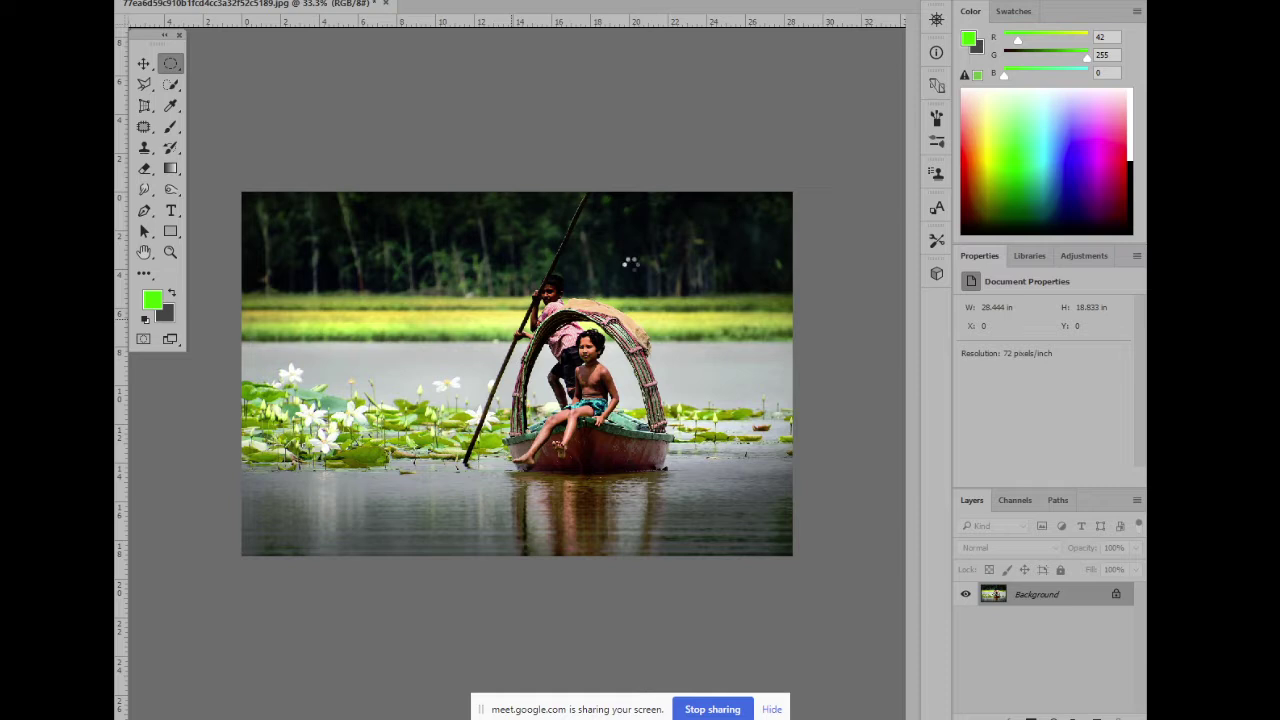
mouse_move(963, 715)
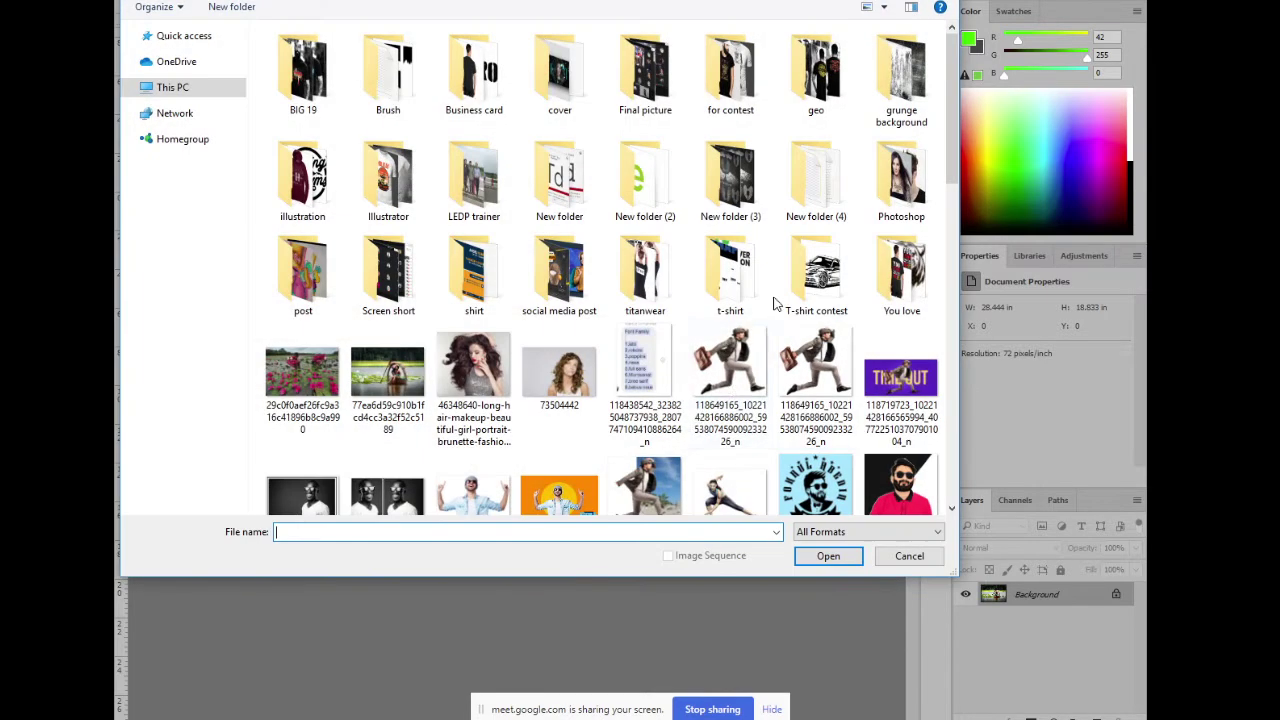
click(630, 378)
scroll(755, 328, down, 2)
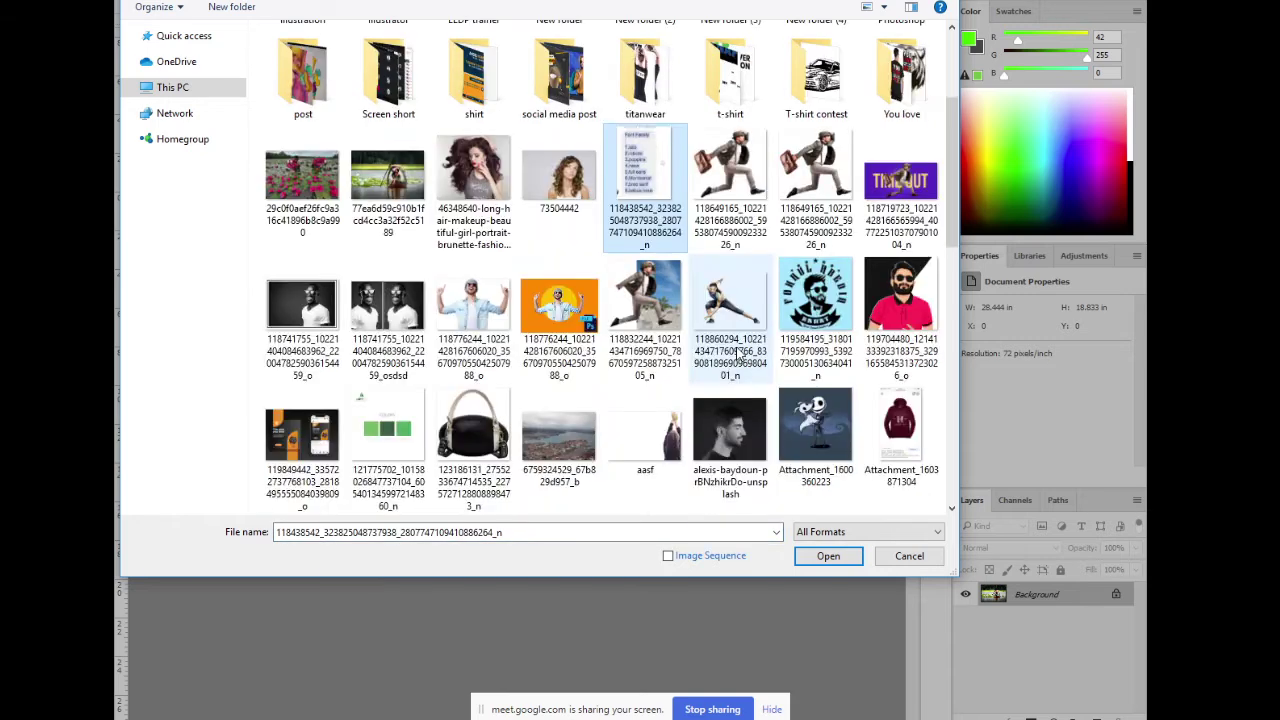
scroll(740, 360, down, 9)
scroll(737, 360, down, 3)
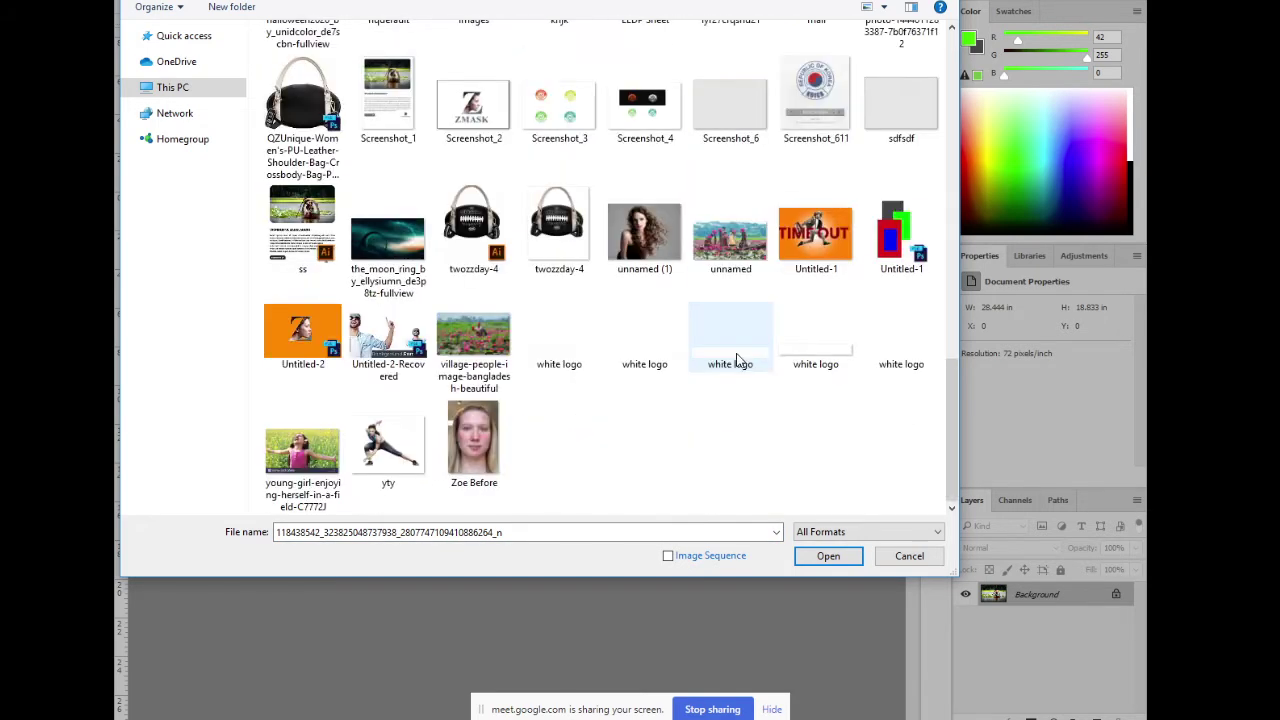
scroll(613, 430, up, 15)
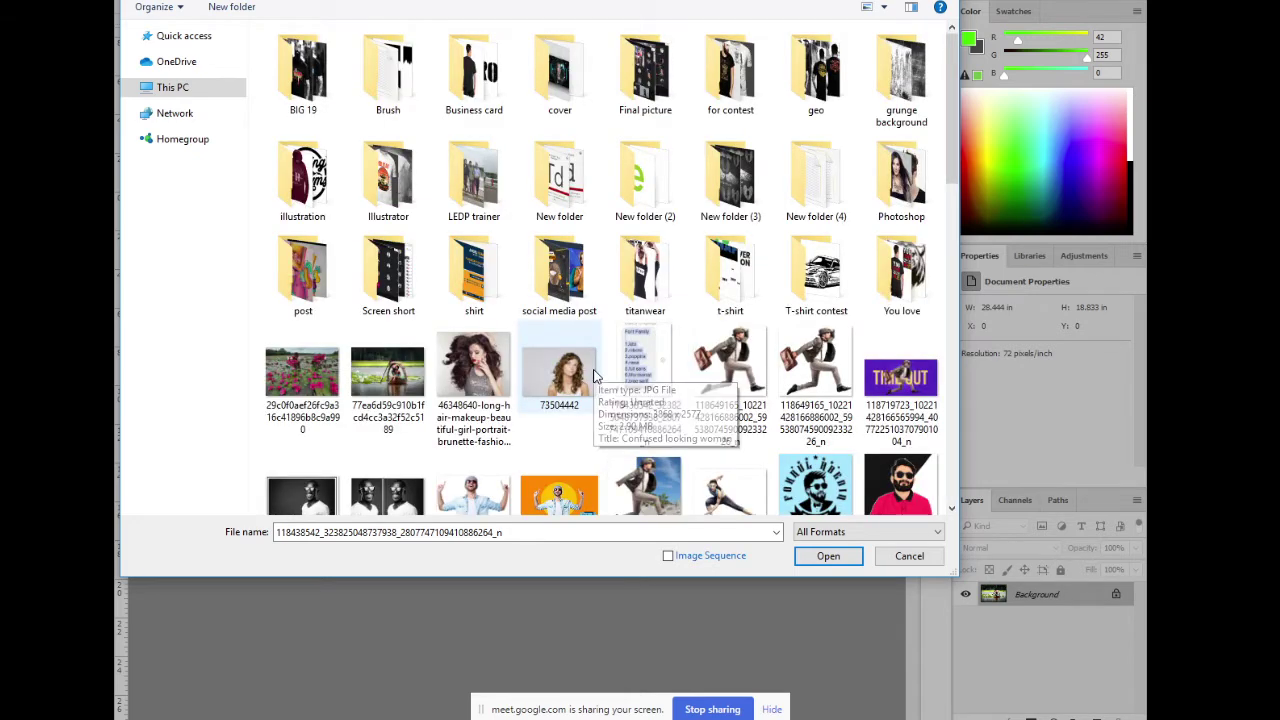
scroll(608, 375, down, 3)
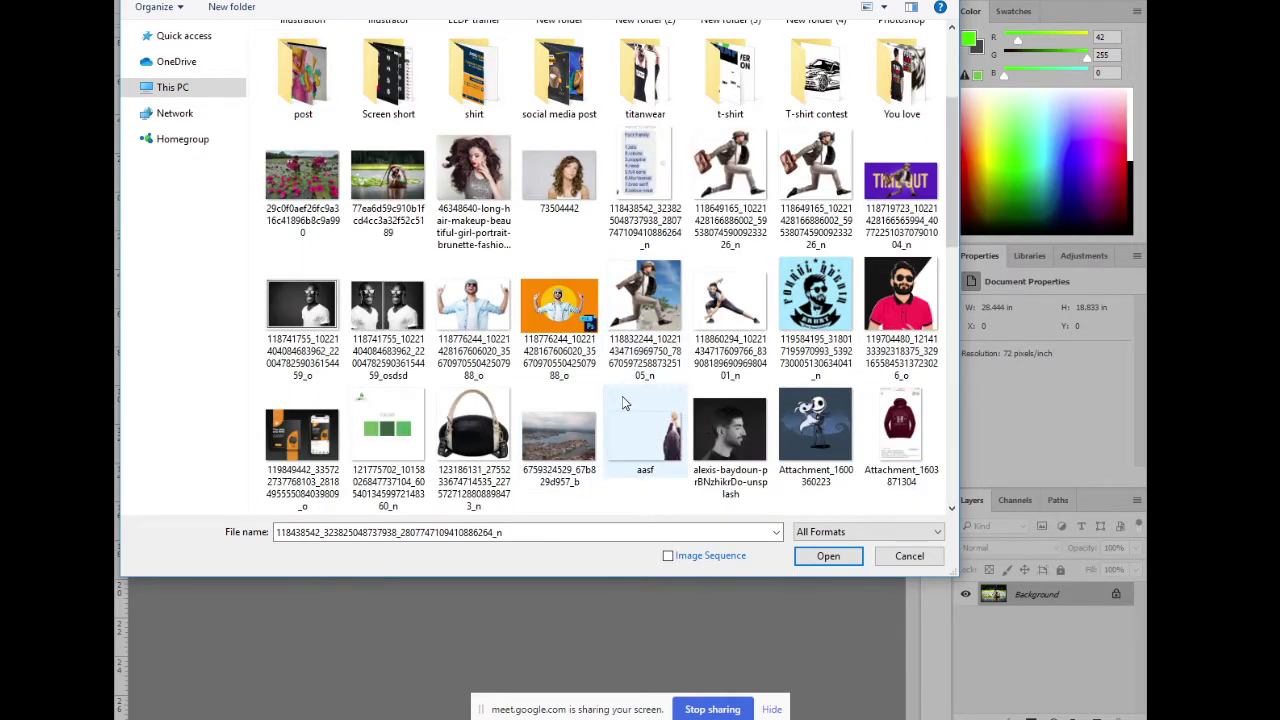
scroll(621, 400, down, 5)
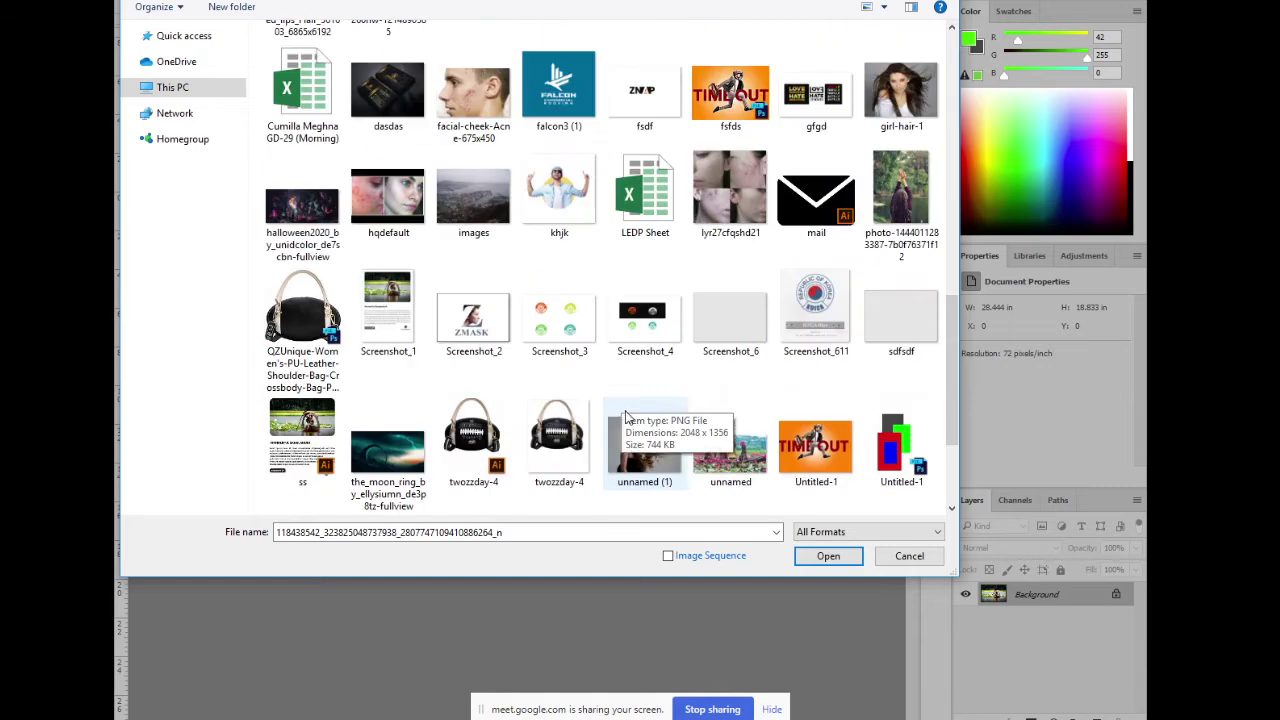
double_click(900, 190)
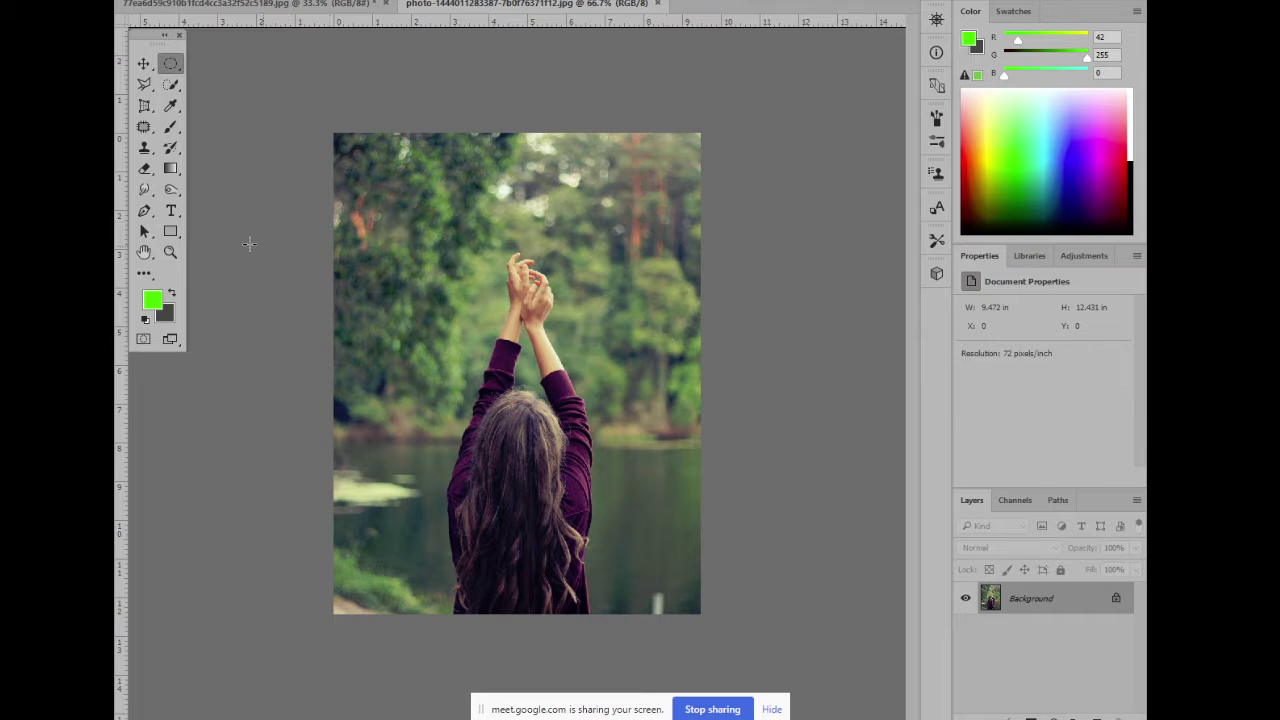
Choose the Pen tool and set it to draw in Path mode for tracing the woman
click(144, 211)
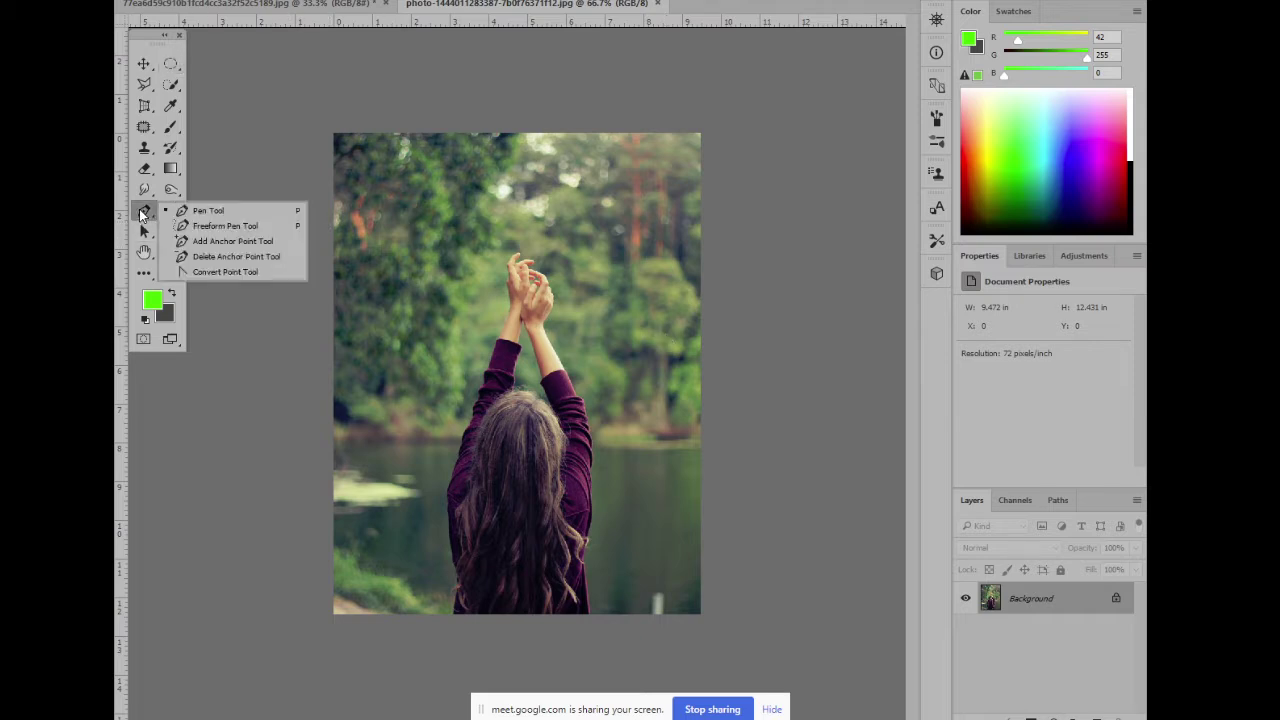
click(217, 212)
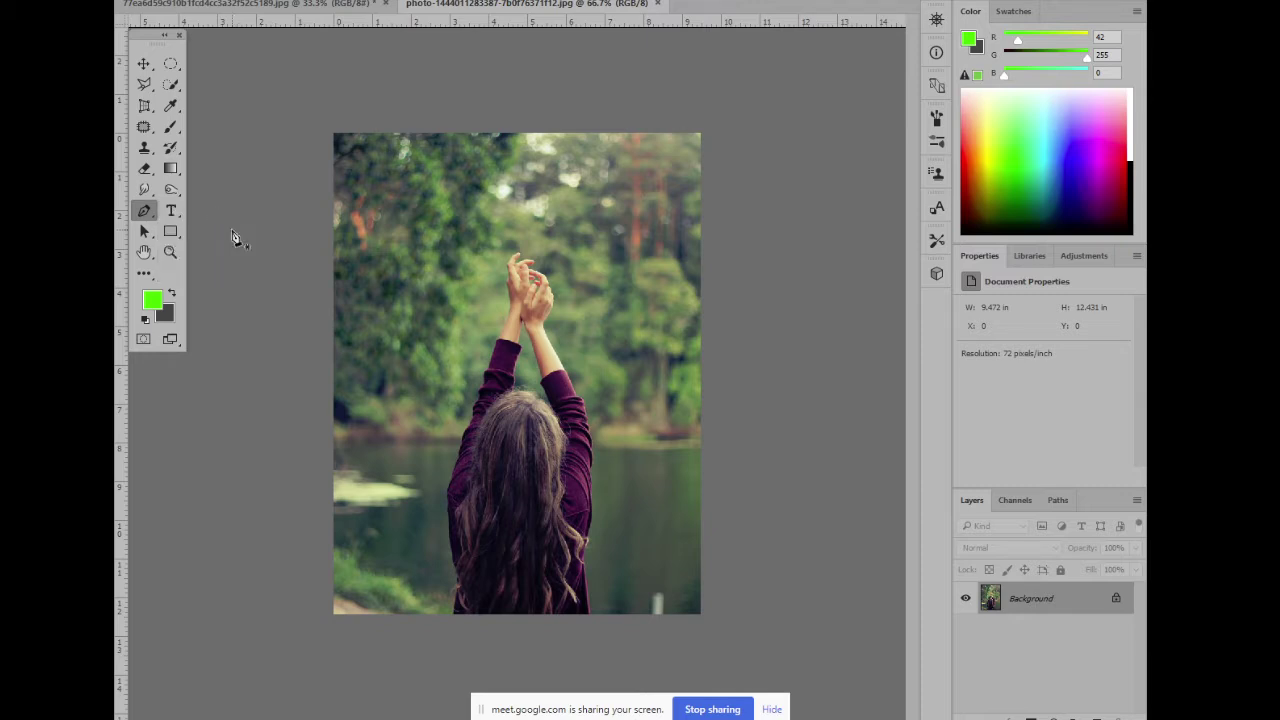
key(ctrl+plus)
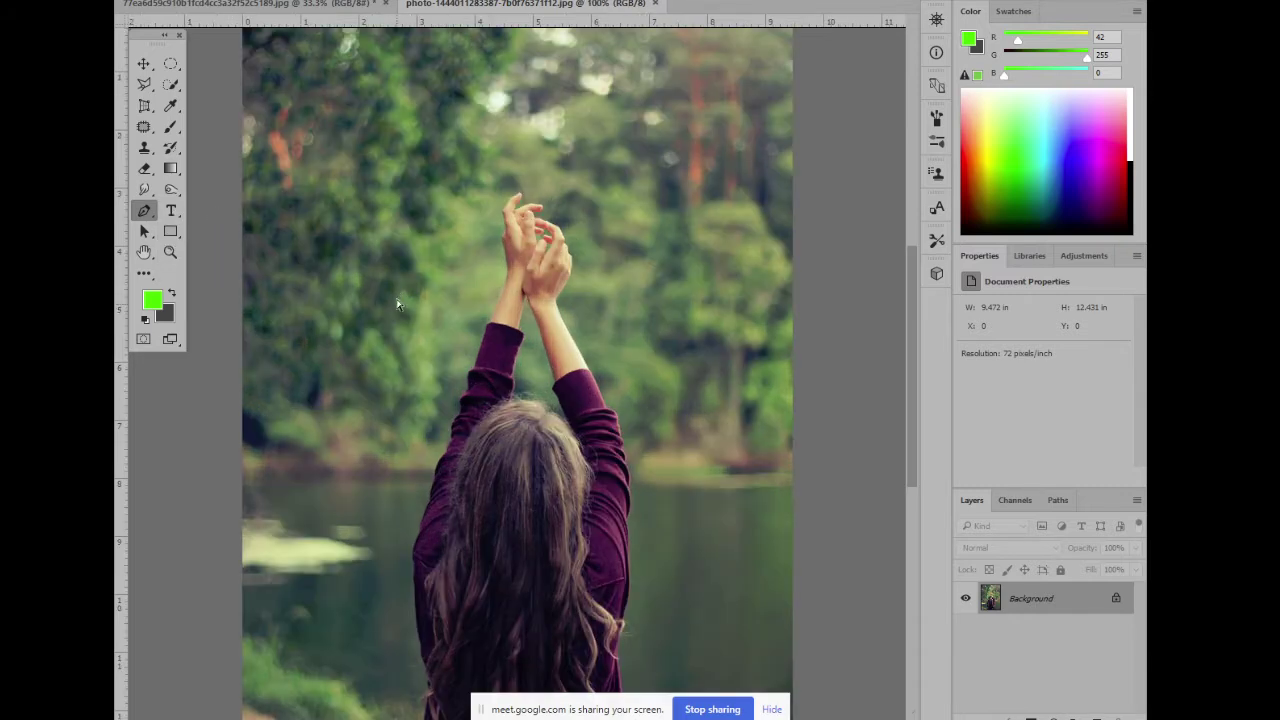
key(ctrl+minus)
key(space)
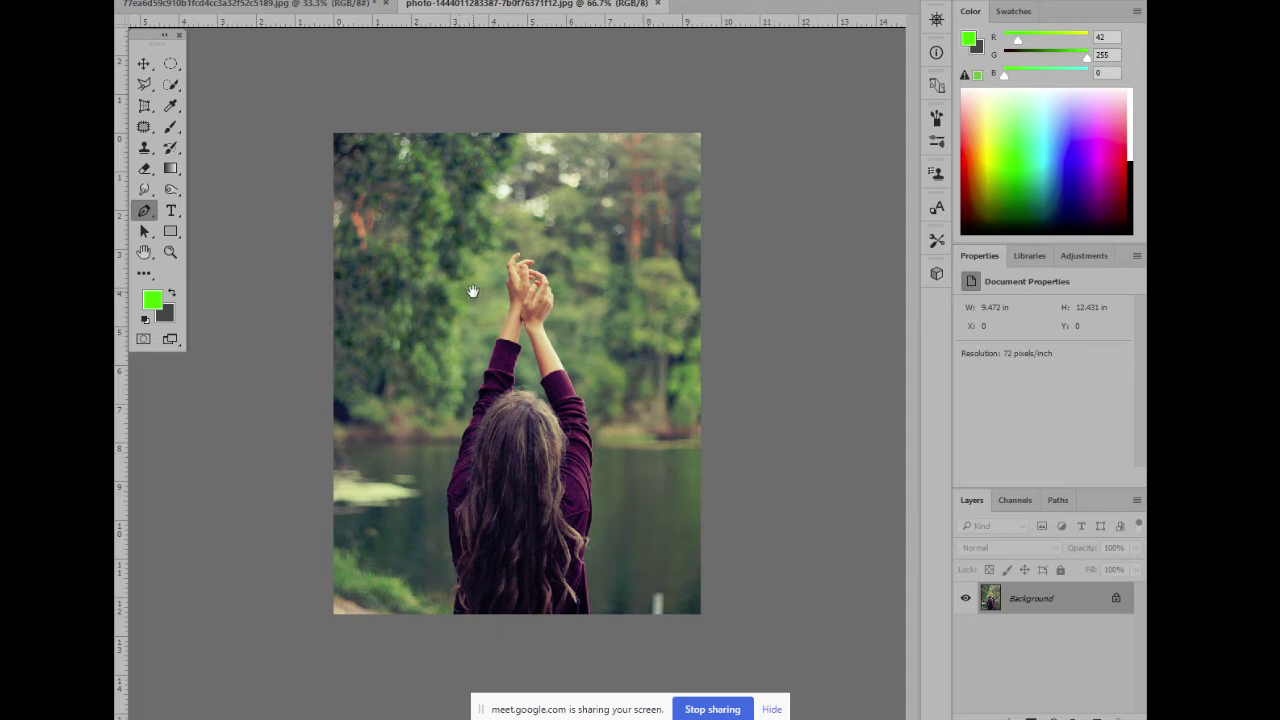
key(ctrl+plus)
drag(380, 318, 409, 138)
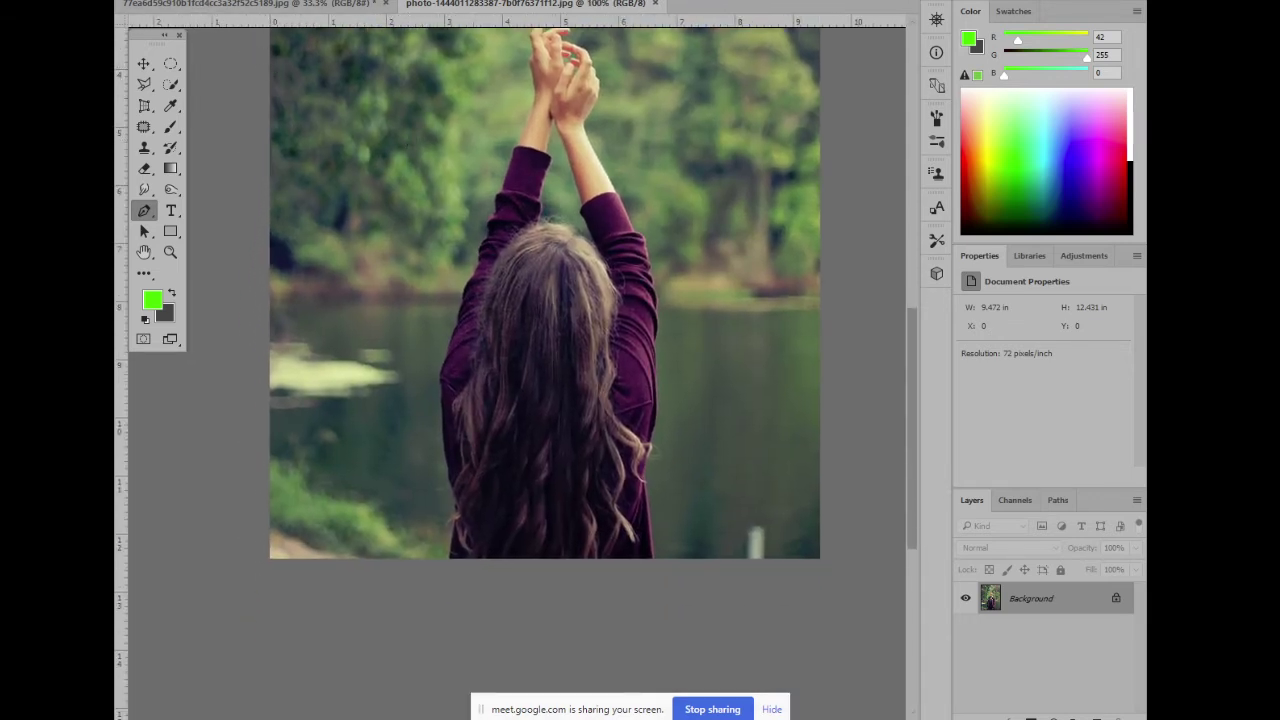
click(198, 1)
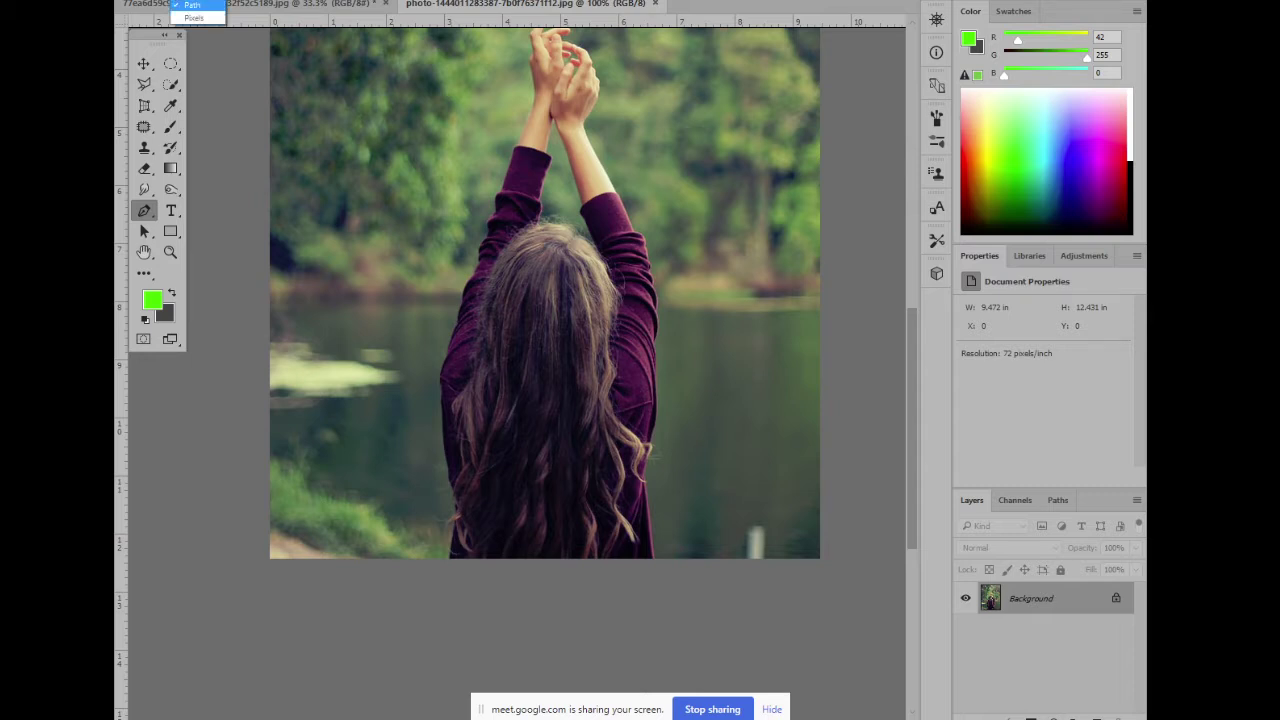
click(192, 4)
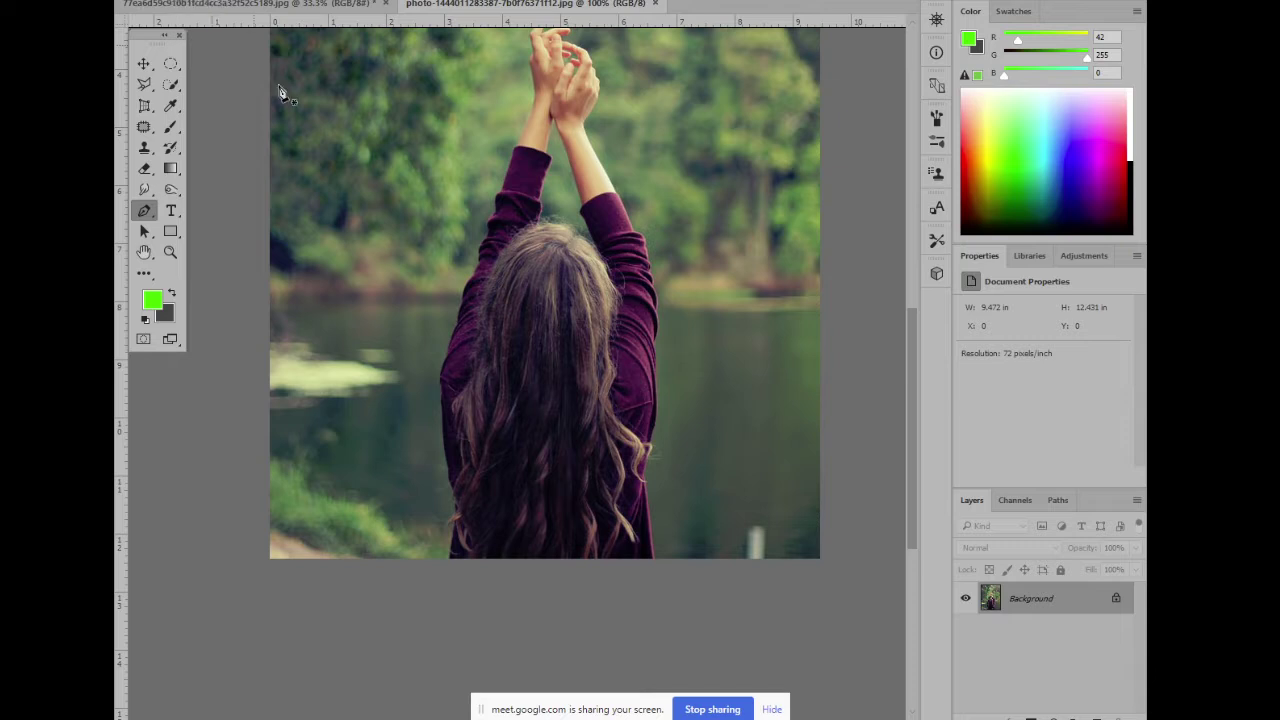
Try starting a path where the woman's left sleeve meets the photo's lower edge, with a curved segment up along her hair, and drop it
drag(497, 459, 480, 349)
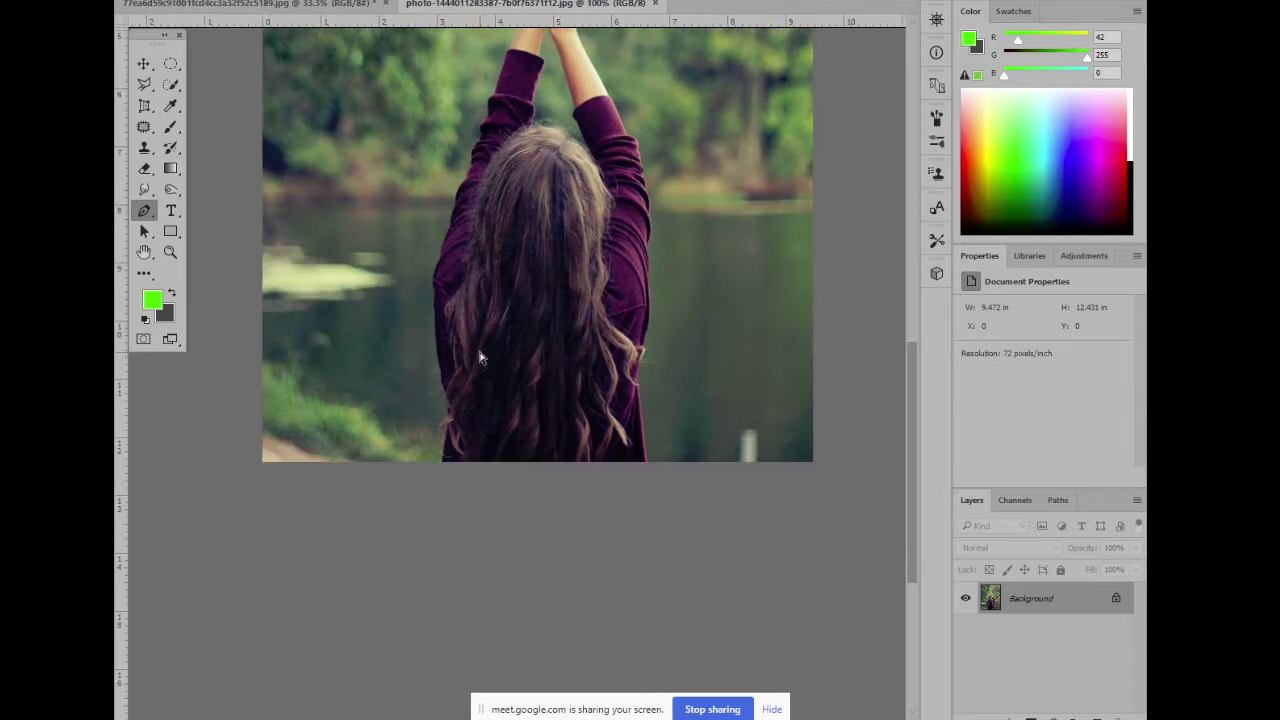
key(ctrl+plus)
drag(471, 457, 556, 421)
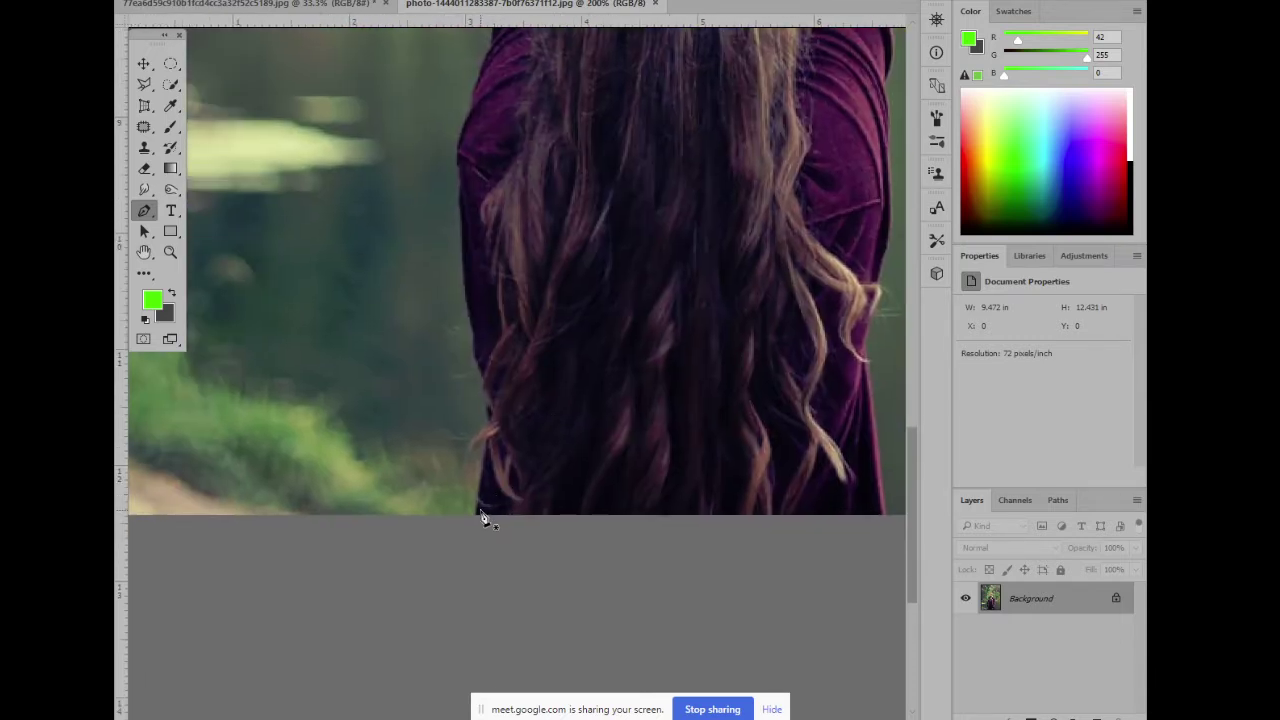
click(476, 515)
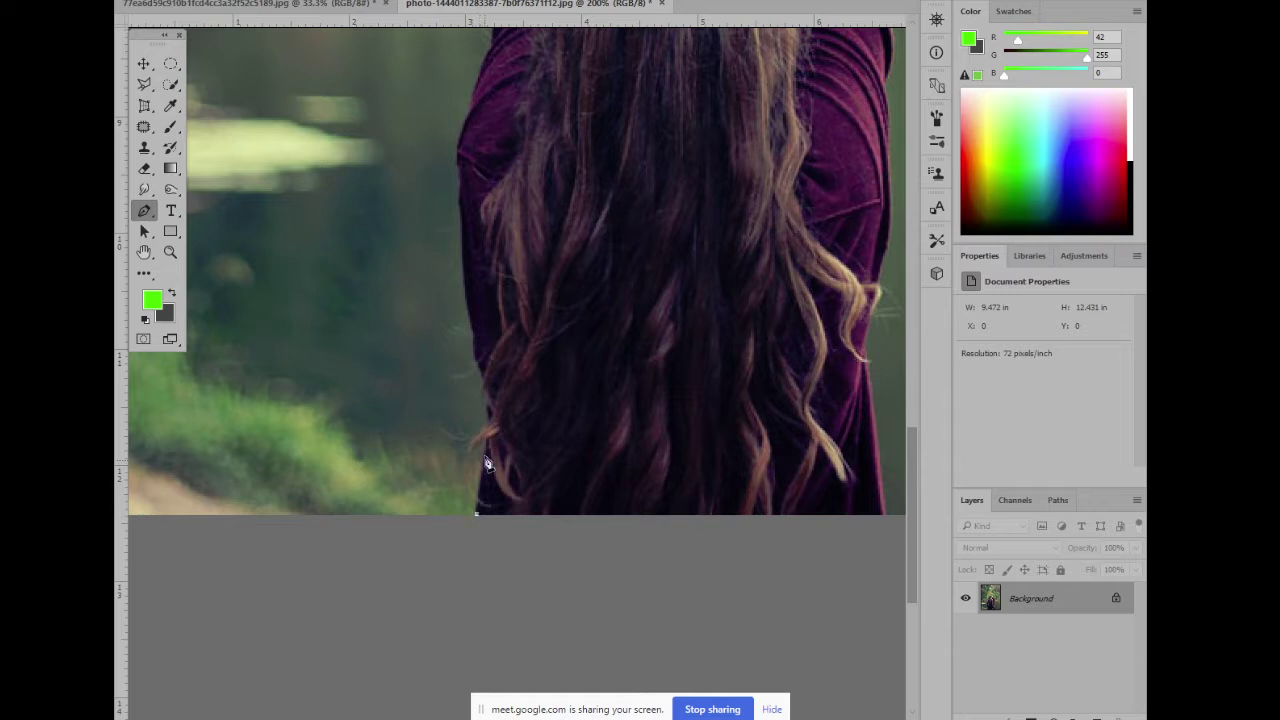
click(493, 408)
drag(491, 404, 503, 352)
key(ctrl+z)
drag(491, 404, 490, 365)
key(ctrl+plus)
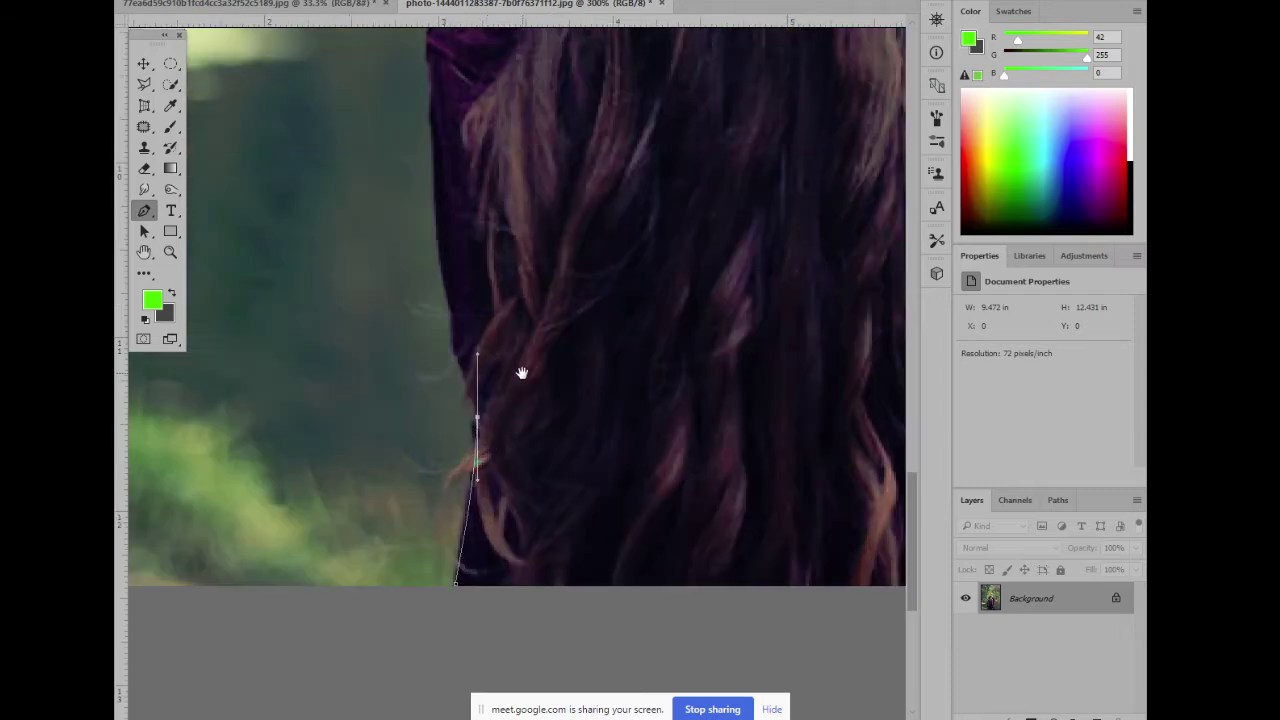
drag(521, 373, 602, 300)
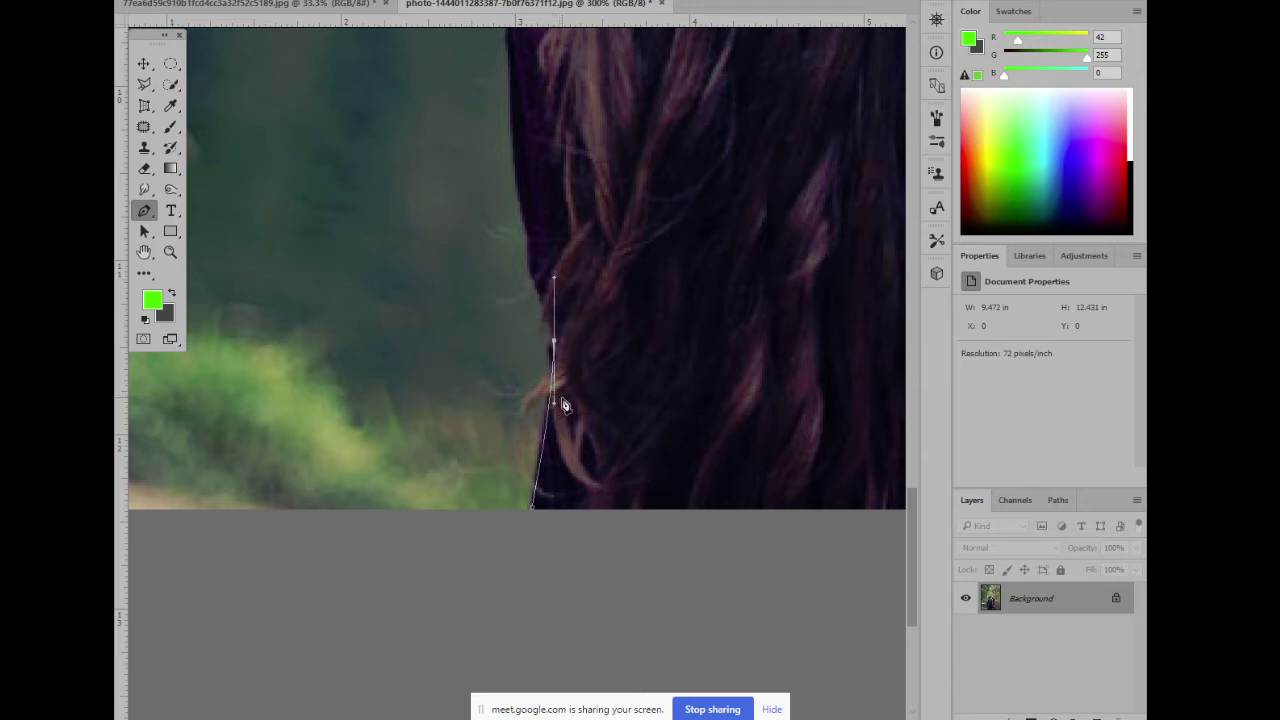
key(Escape)
Anchor the path at the left sleeve's lowest point, try a curved segment without an outgoing handle, and undo that segment
click(533, 506)
drag(547, 350, 540, 303)
alt+click(548, 352)
drag(583, 229, 463, 350)
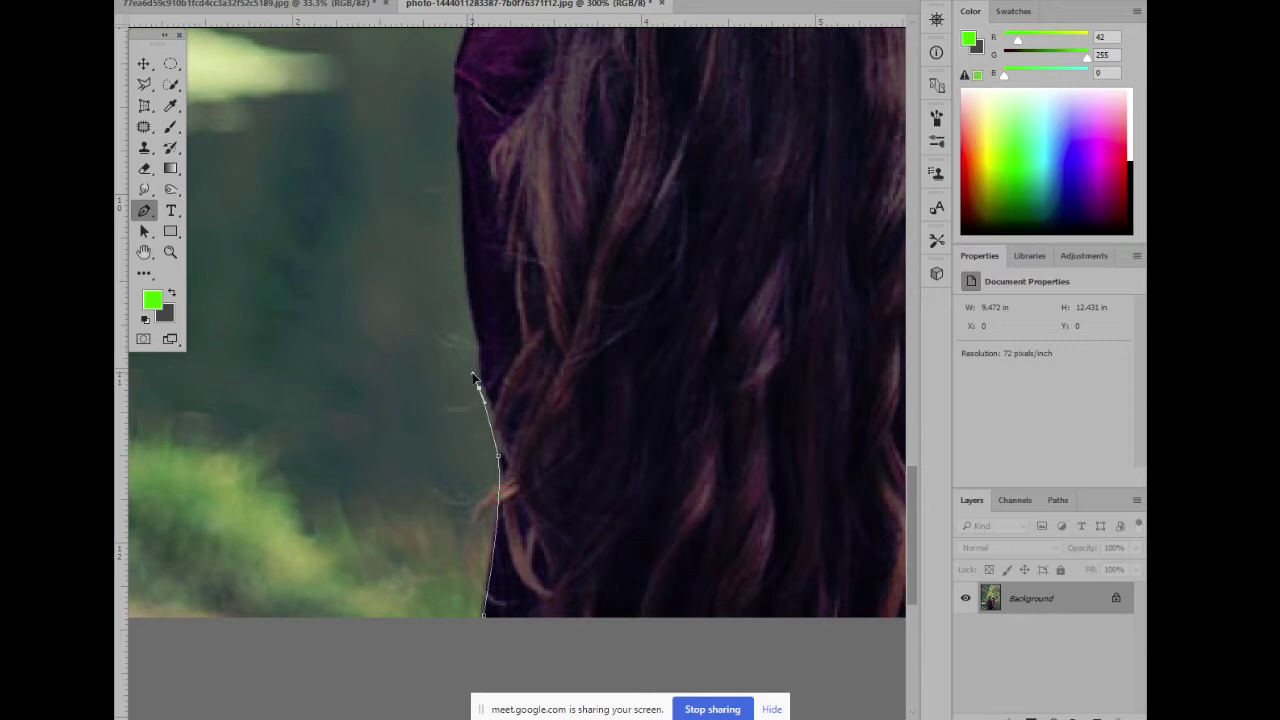
key(ctrl+z)
key(ctrl+shift+z)
key(ctrl+z)
Curve the path from its starting anchor up to a smooth anchor just above the stray lock of hair
drag(514, 497, 577, 400)
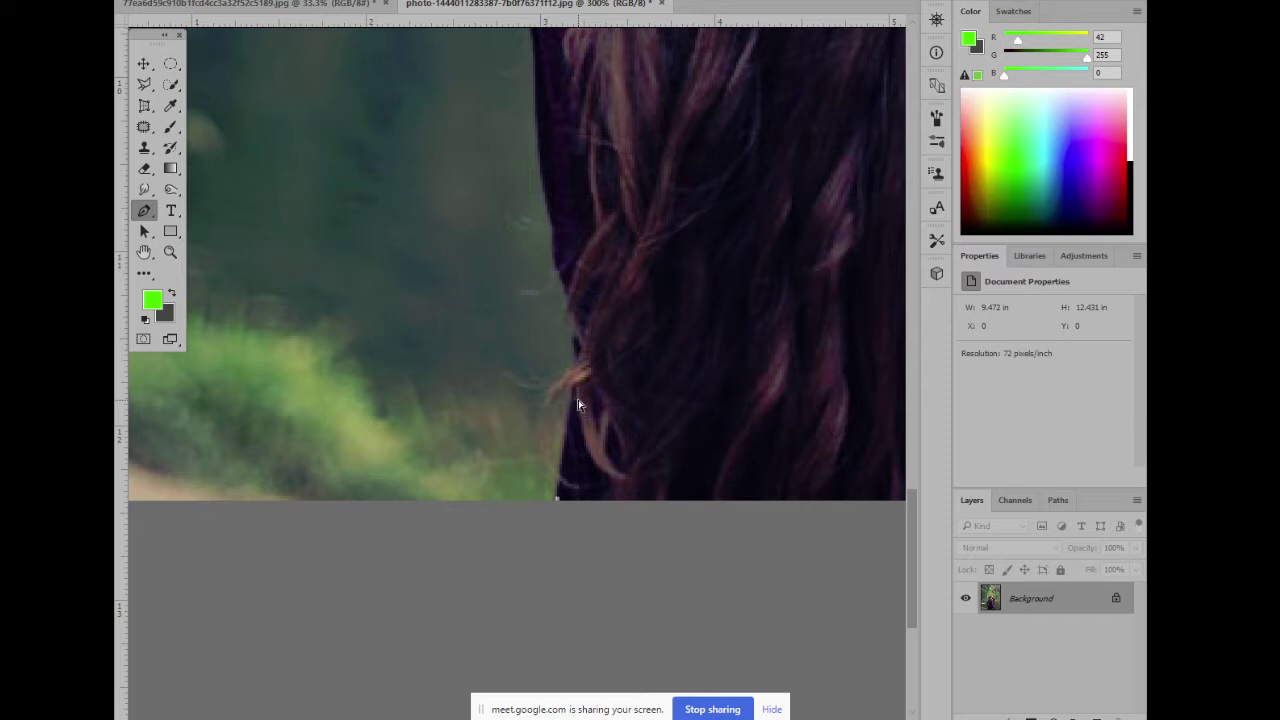
key(ctrl+plus)
drag(574, 460, 491, 451)
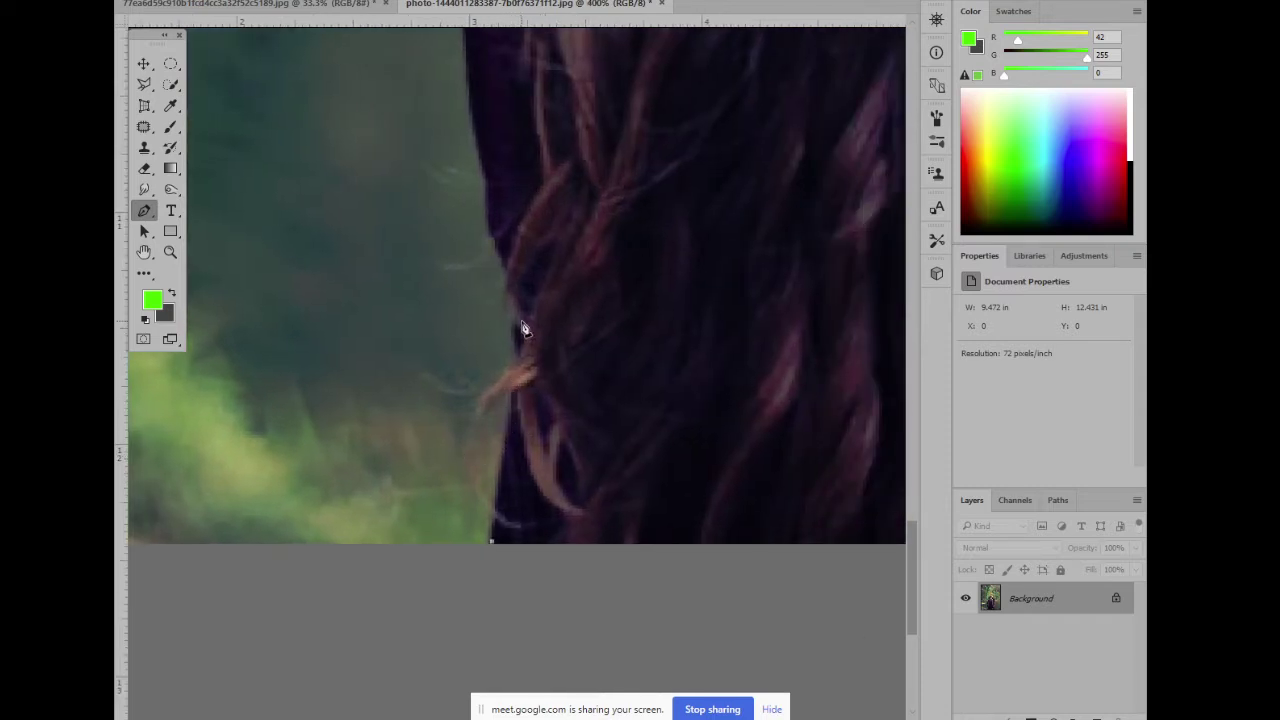
drag(520, 324, 514, 286)
Try further curved segments beside the left sleeve with differing anchor positions and handle directions, undoing each one
drag(485, 184, 516, 147)
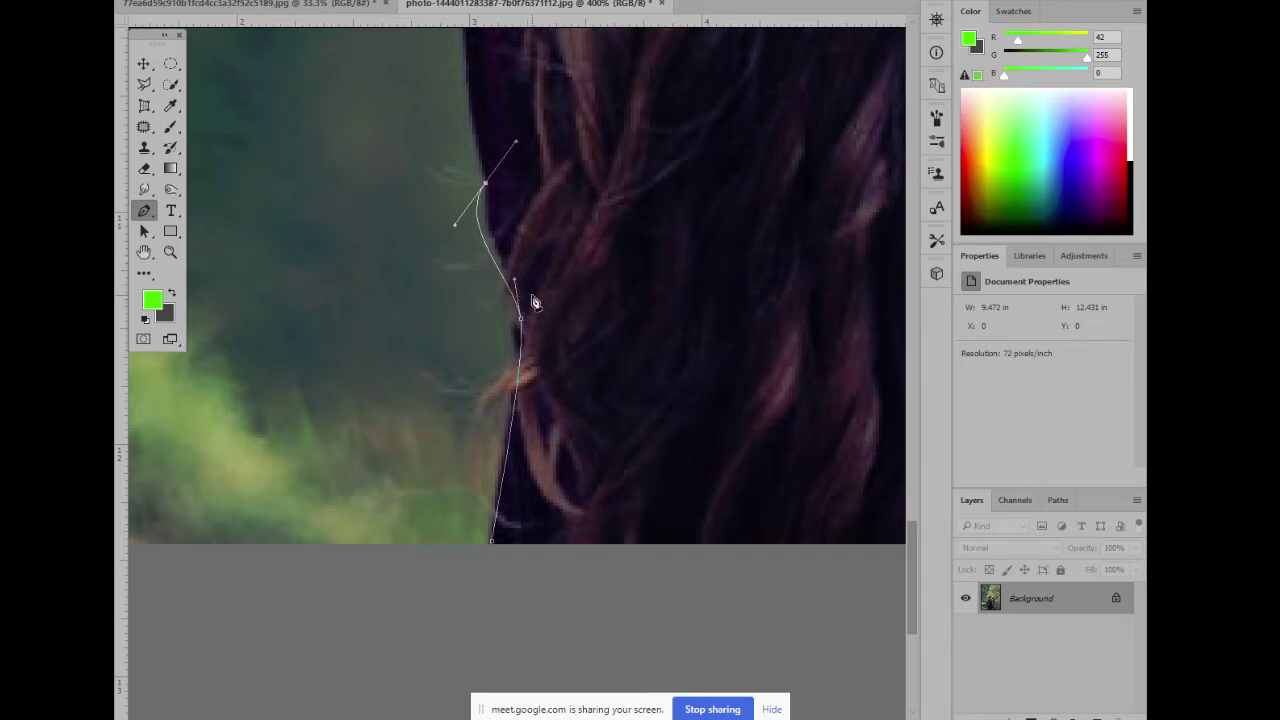
key(ctrl+z)
scroll(460, 262, up, 2)
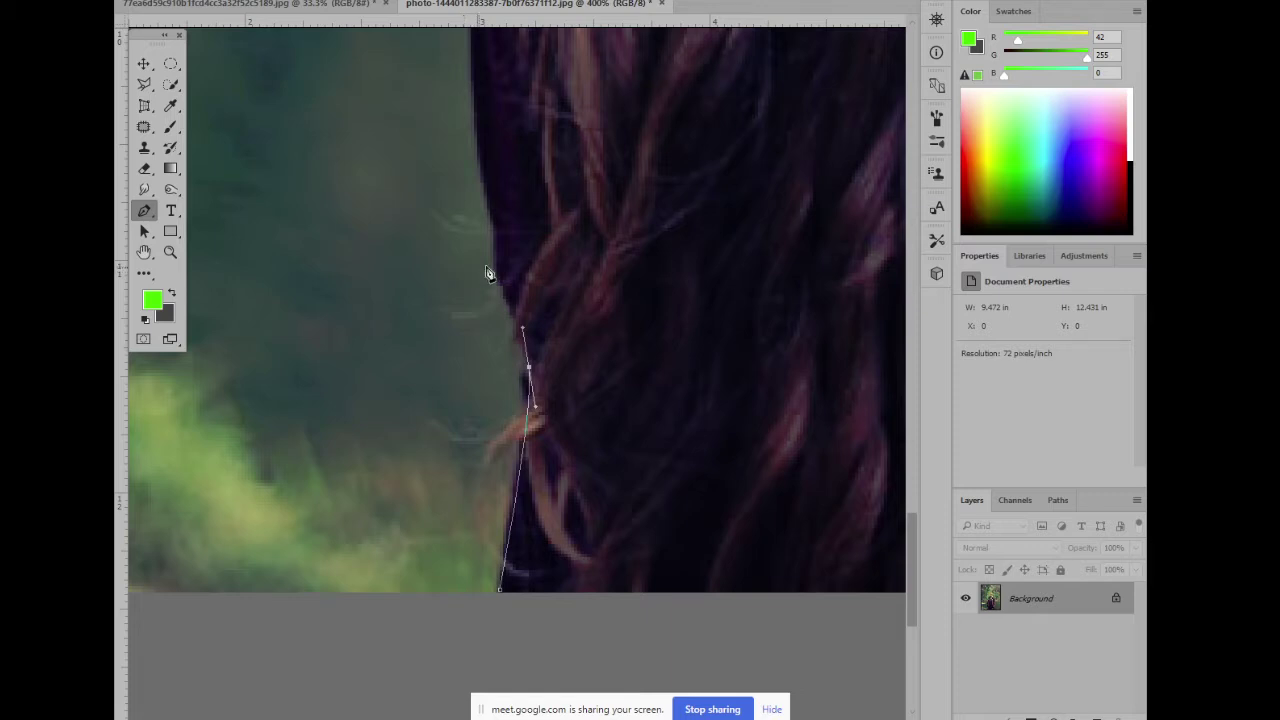
drag(496, 232, 551, 164)
key(ctrl+z)
drag(591, 280, 597, 413)
drag(429, 414, 334, 509)
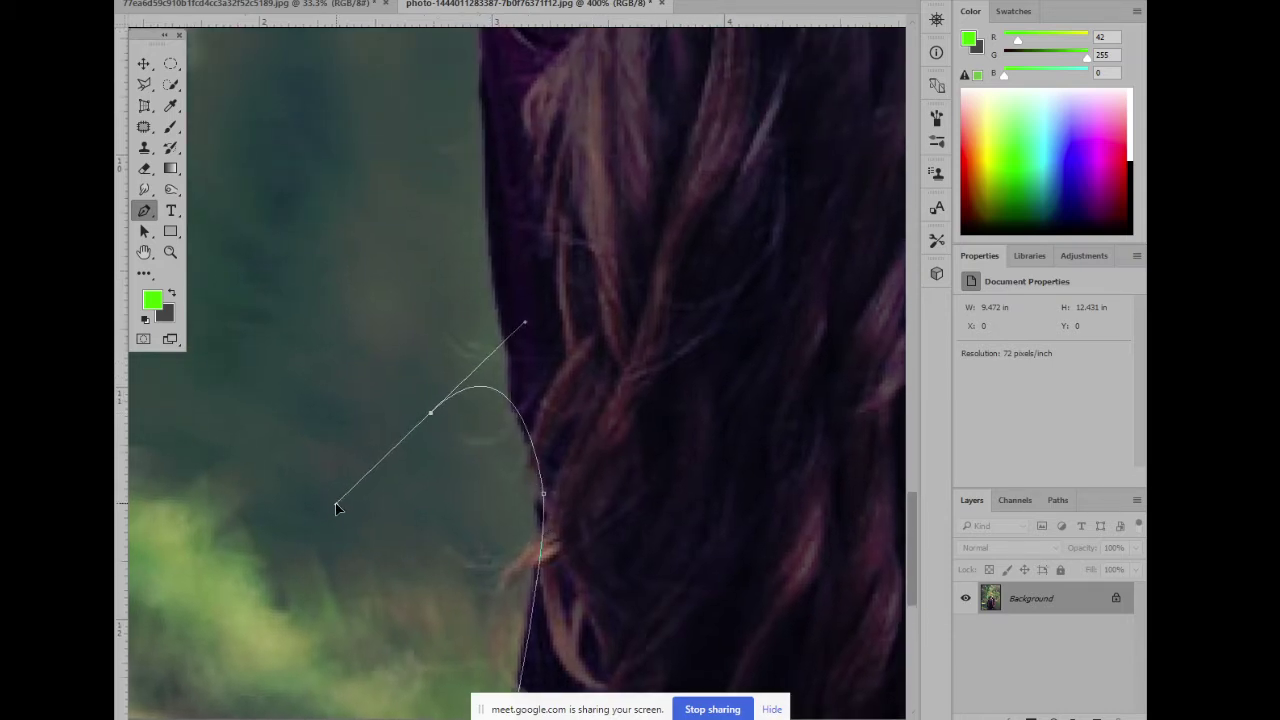
key(ctrl+z)
drag(488, 223, 580, 149)
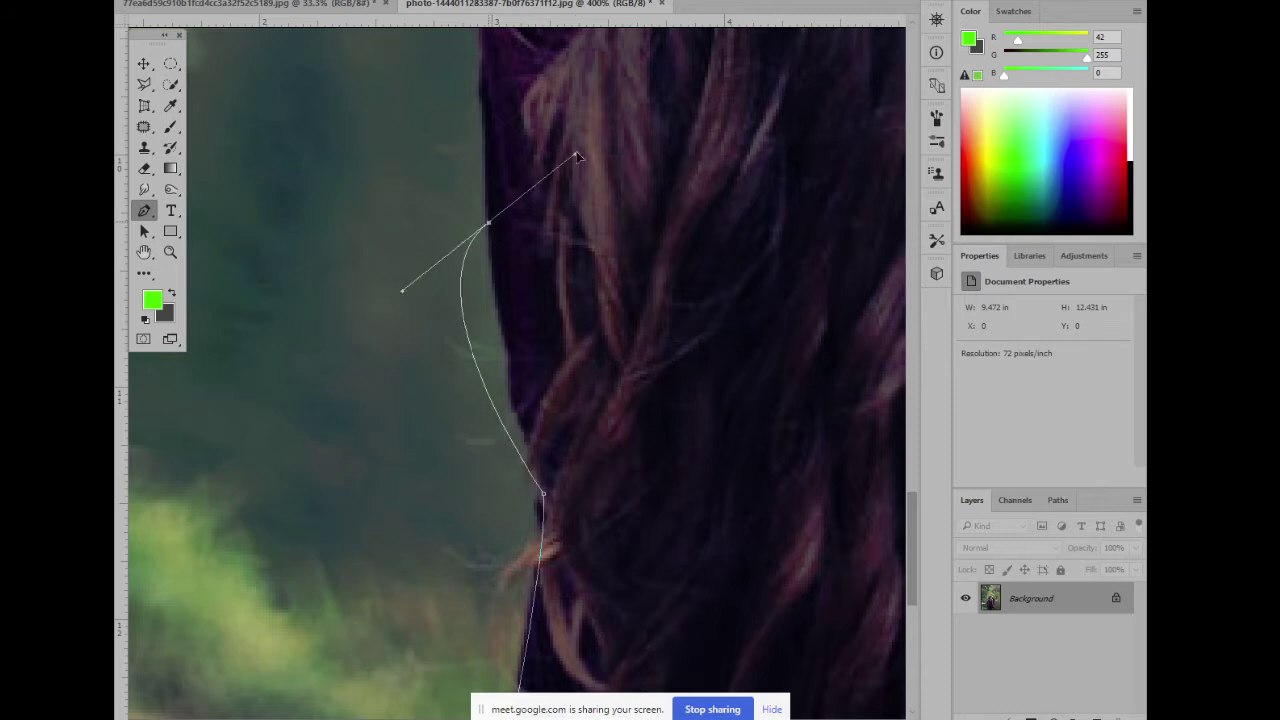
key(ctrl+z)
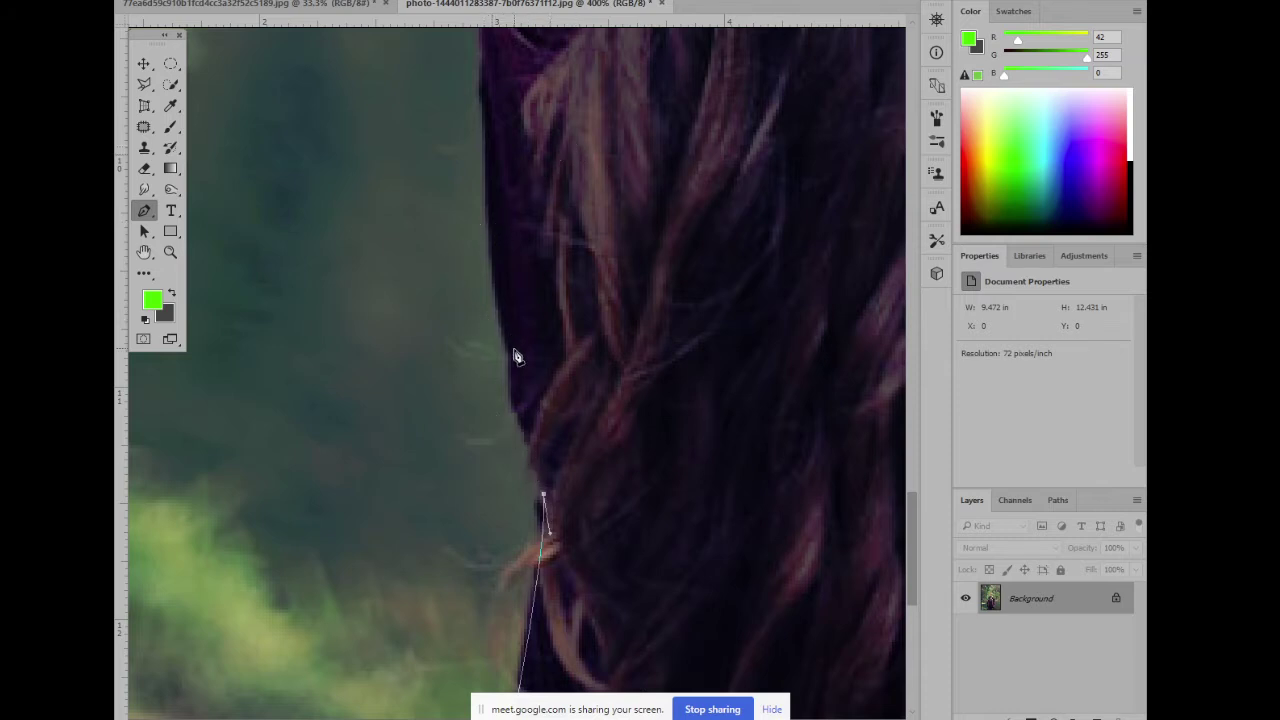
Extend the path to a curved anchor on the left sleeve's edge and remove that anchor's outgoing handle
drag(526, 360, 476, 322)
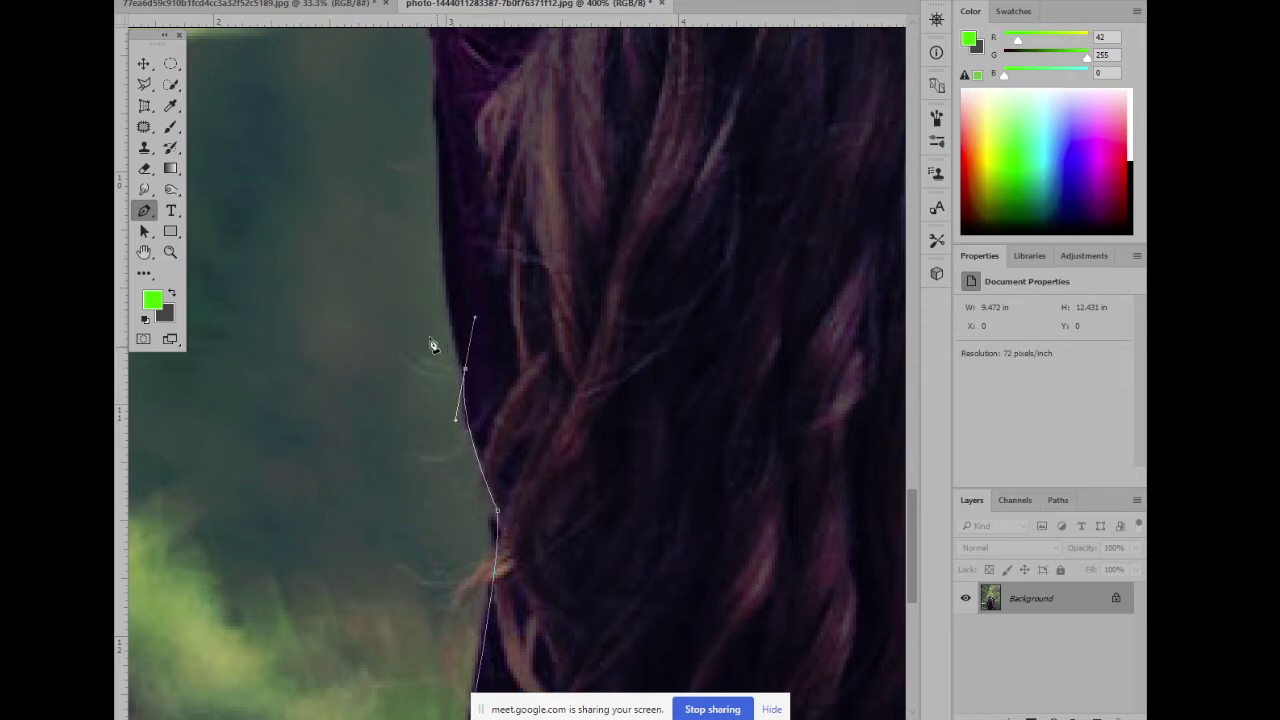
drag(457, 320, 575, 381)
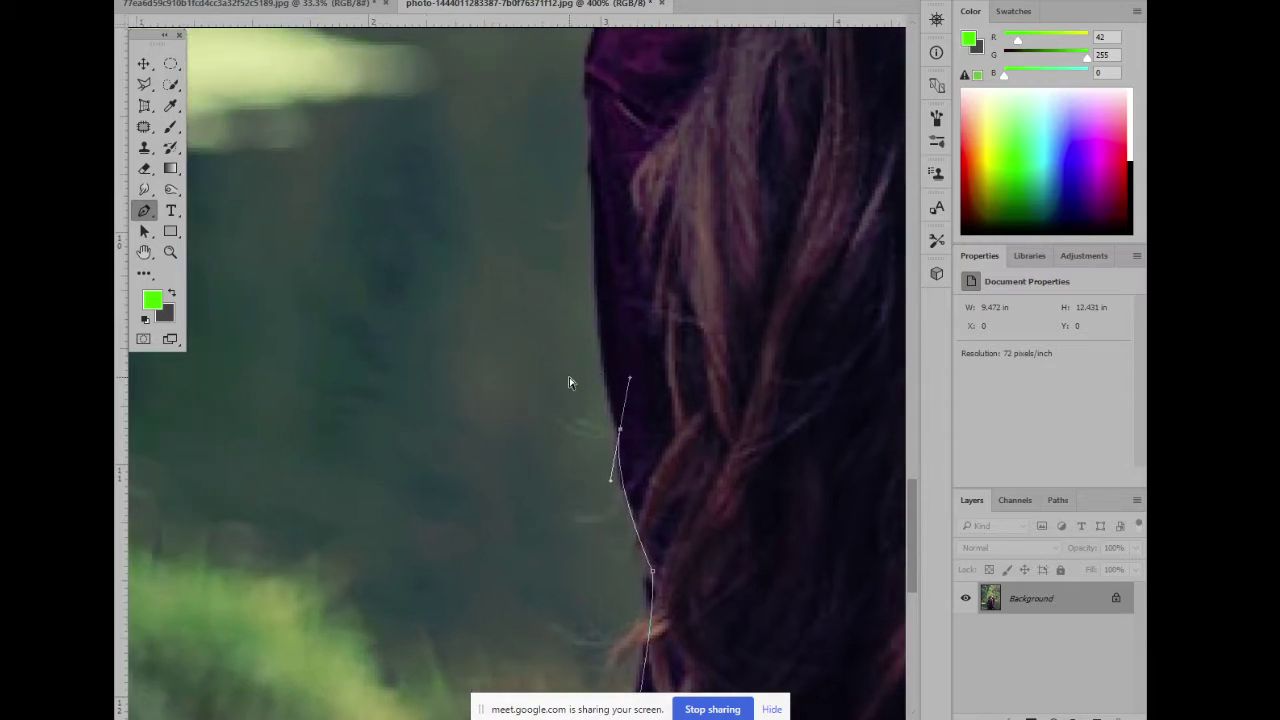
key(ctrl+plus)
drag(607, 435, 468, 337)
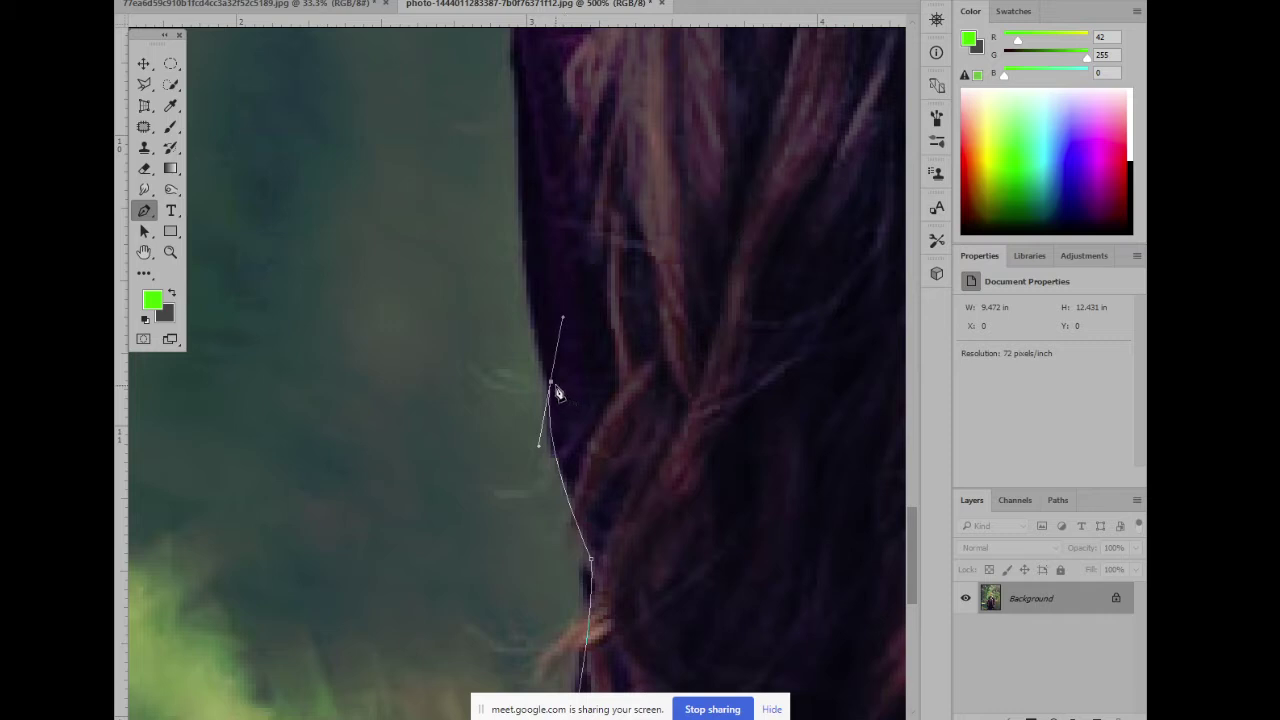
alt+click(552, 386)
drag(547, 390, 546, 316)
Continue the path up the left sleeve's outer edge to a smooth anchor just below the shoulder crease
scroll(548, 400, up, 3)
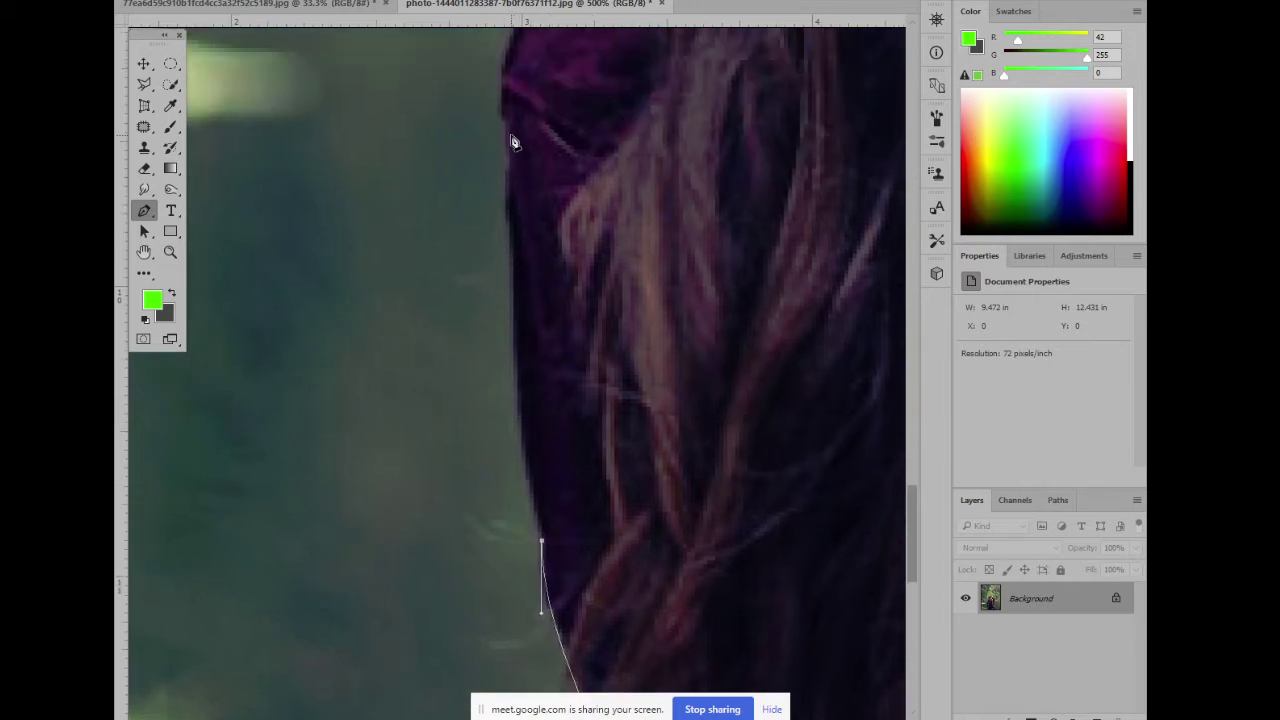
drag(510, 129, 516, 187)
scroll(545, 370, down, 6)
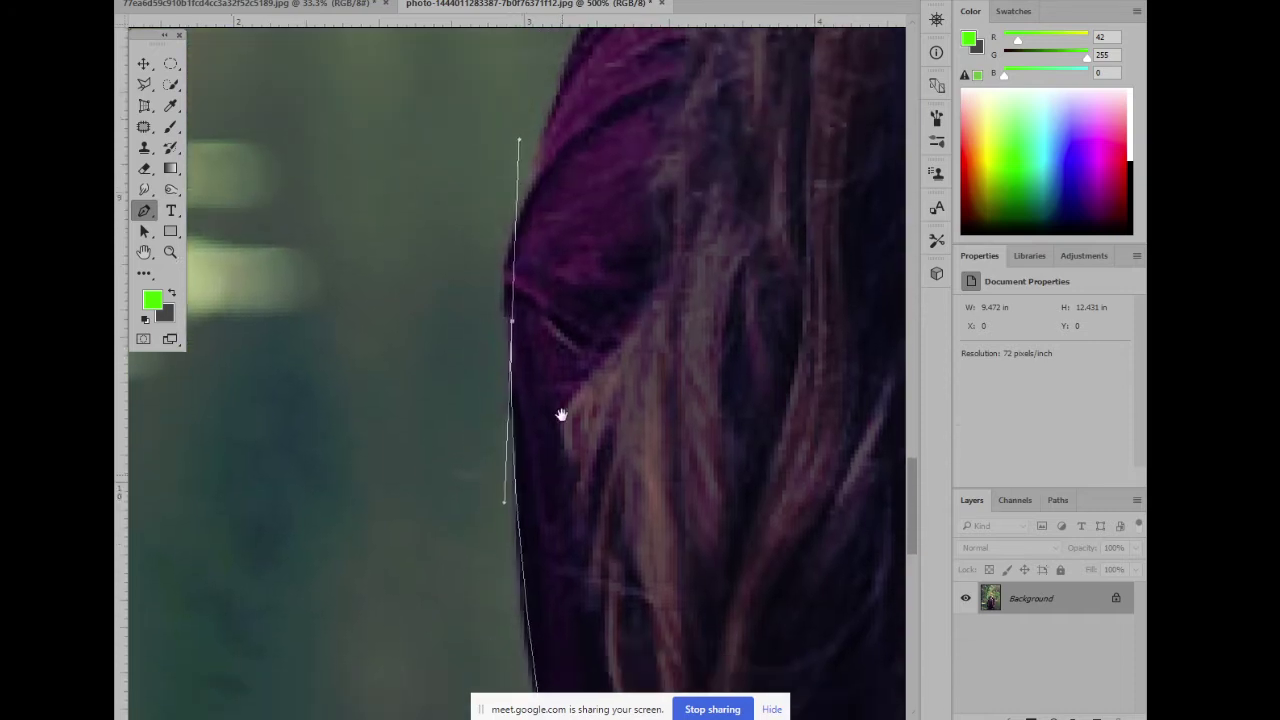
key(ctrl+minus)
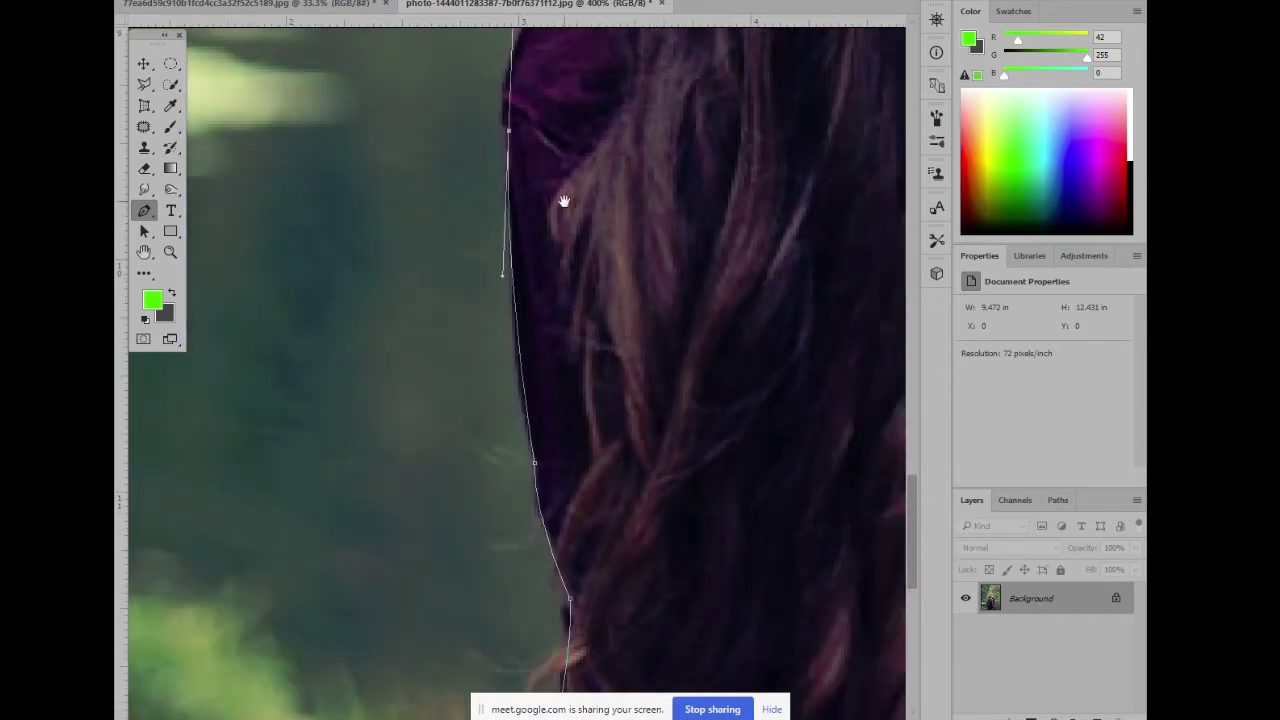
scroll(540, 400, down, 6)
drag(462, 372, 459, 218)
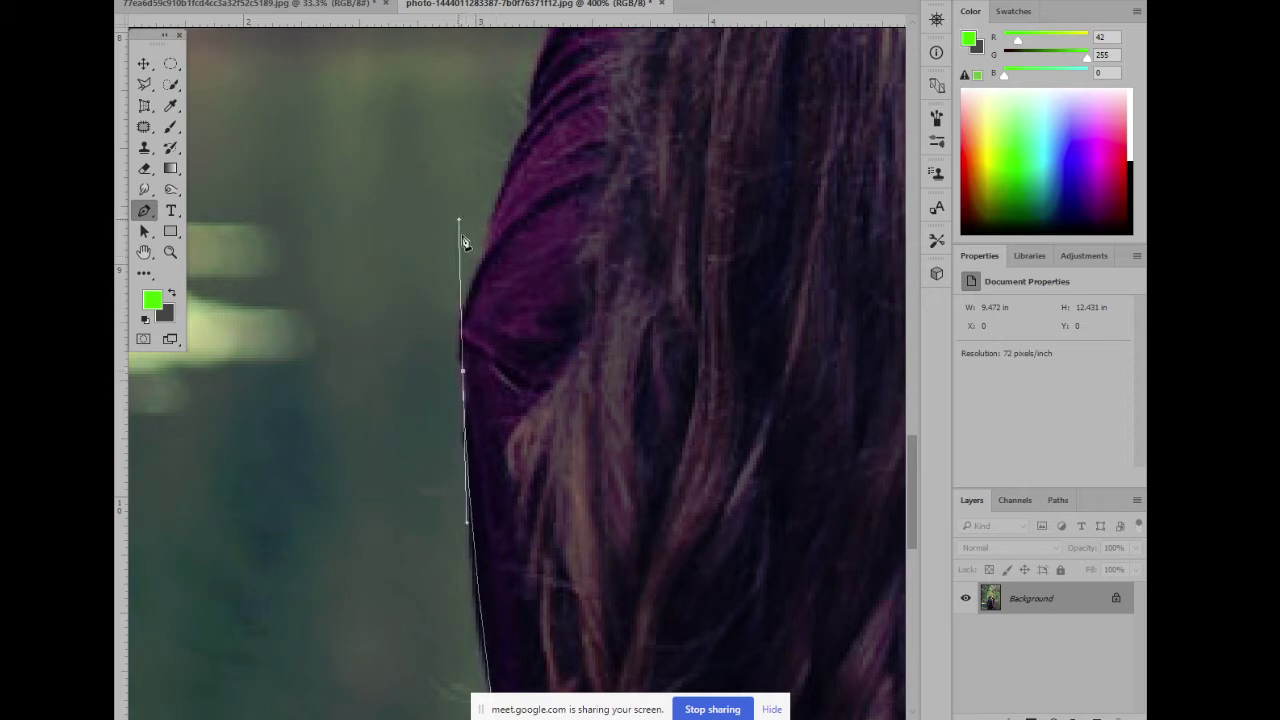
Remove the outgoing handle below the shoulder crease and extend the path past the crease to a curved anchor on the sleeve's edge
click(463, 372)
drag(533, 326, 457, 514)
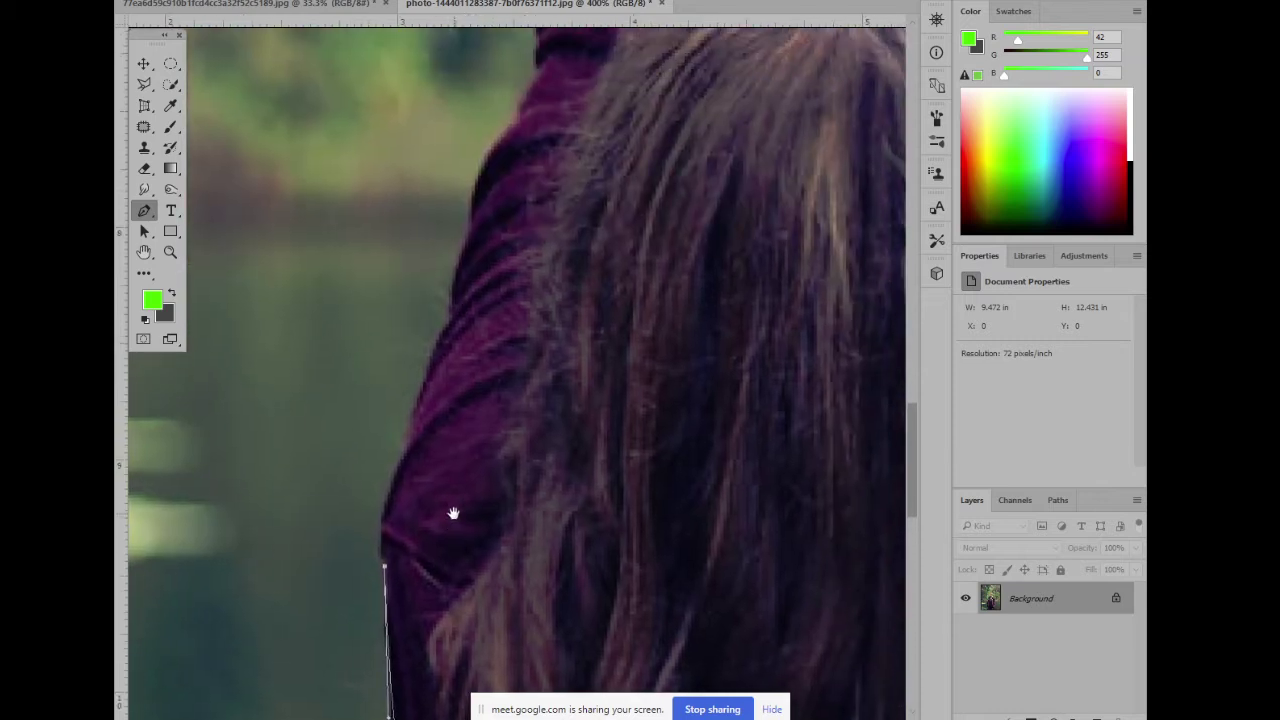
click(415, 445)
drag(415, 445, 447, 398)
key(ctrl+z)
drag(413, 445, 434, 404)
scroll(429, 449, up, 3)
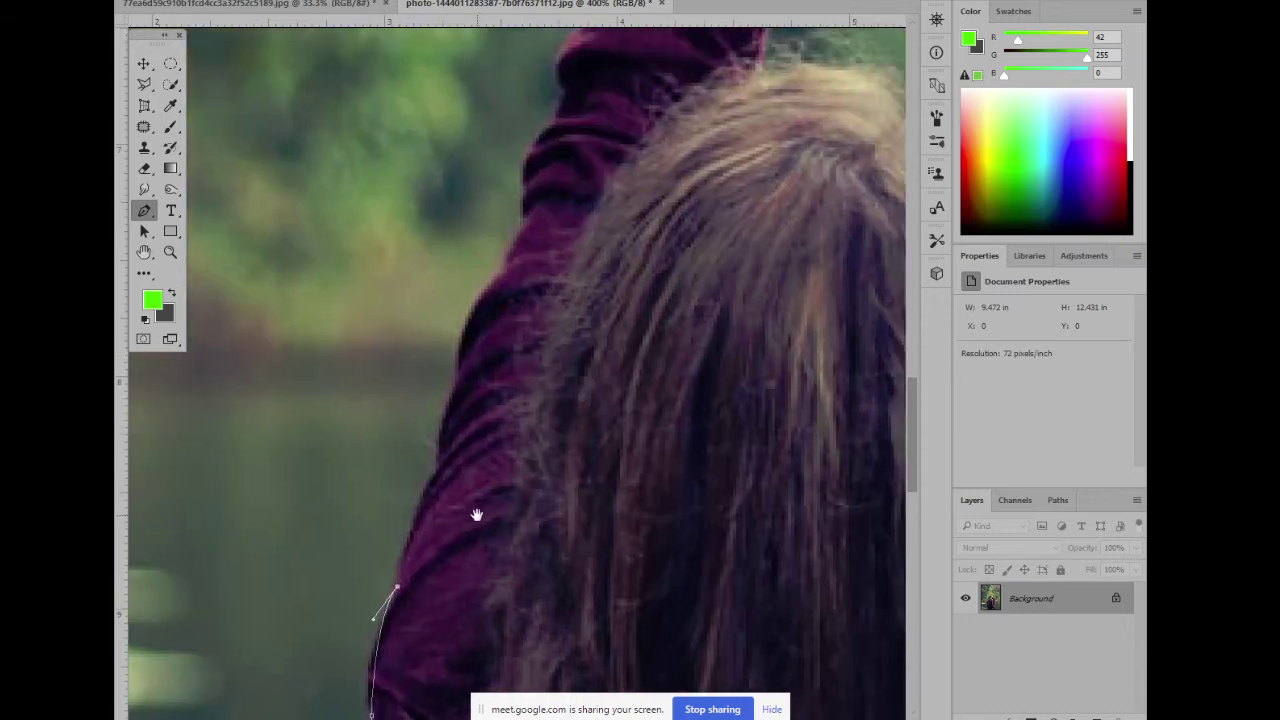
Continue the path up the raised sleeve's outer edge with two curved anchors at the lower fabric folds
drag(441, 475, 467, 441)
alt+click(441, 474)
scroll(491, 443, up, 2)
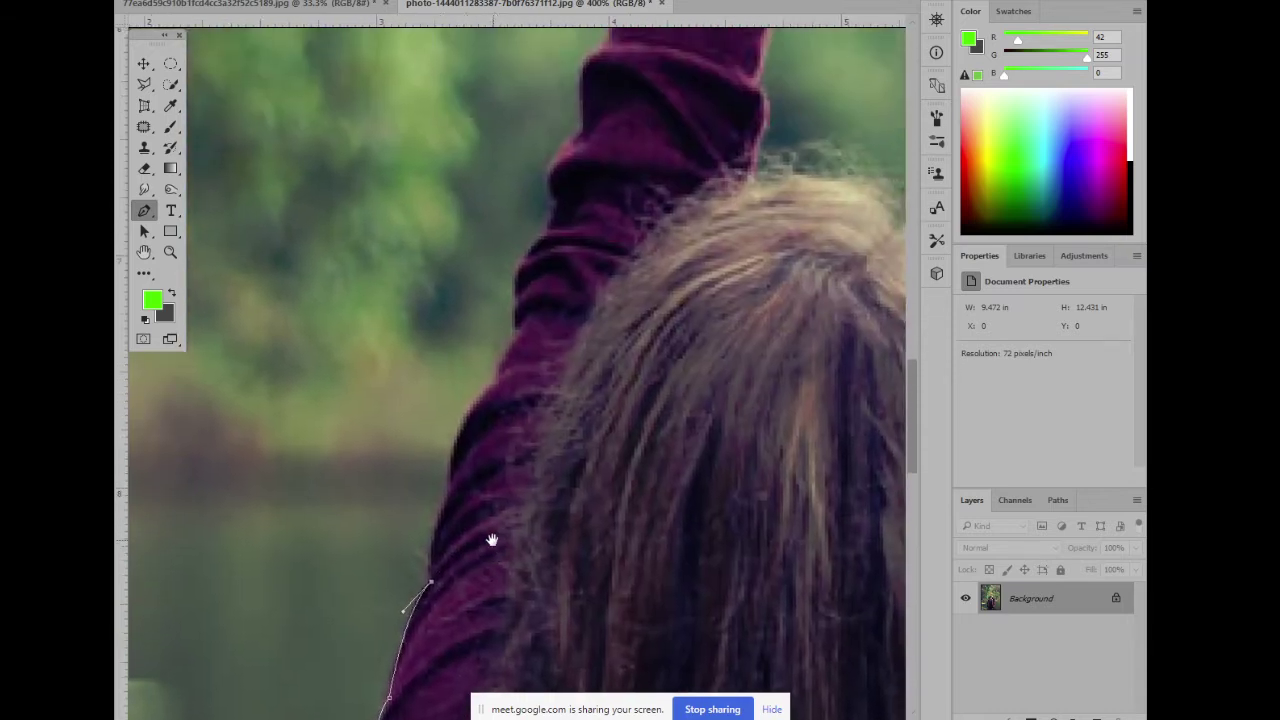
drag(454, 494, 480, 466)
scroll(455, 502, up, 1)
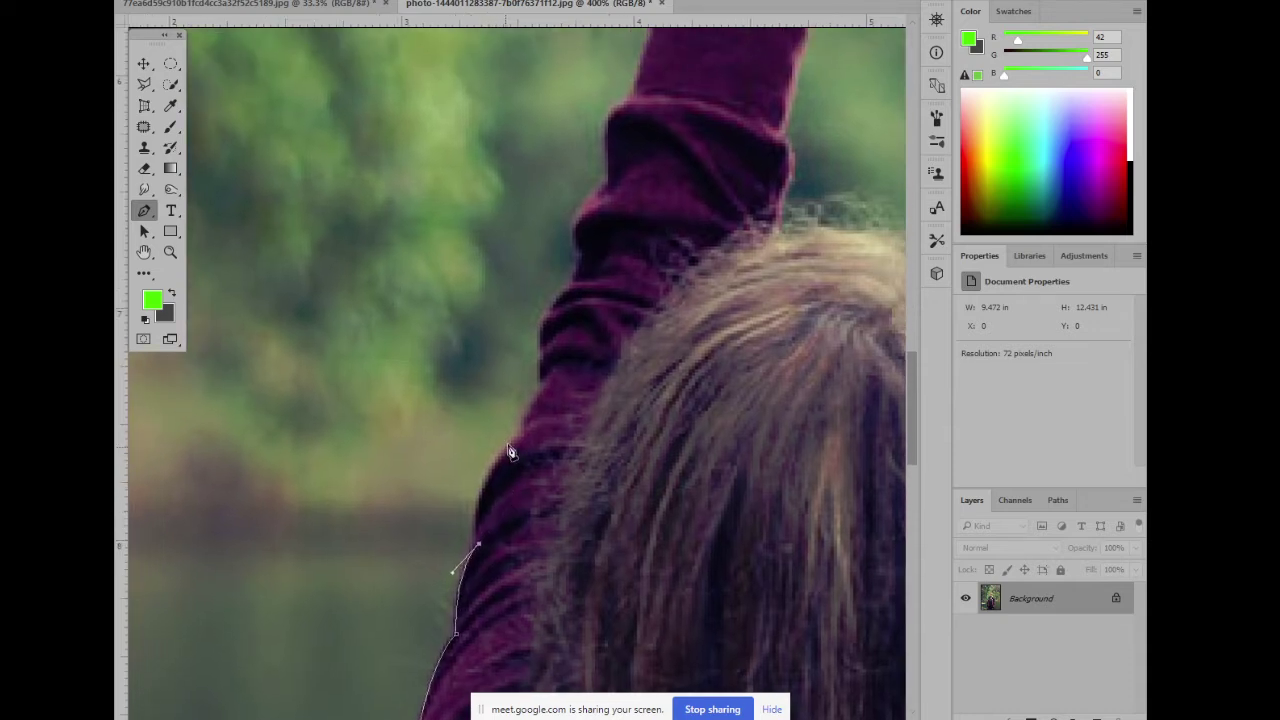
Trace the path around the middle sleeve folds with short curved segments, removing the anchors' outgoing handles
drag(521, 441, 571, 413)
scroll(537, 463, up, 2)
drag(542, 388, 616, 398)
alt+click(538, 467)
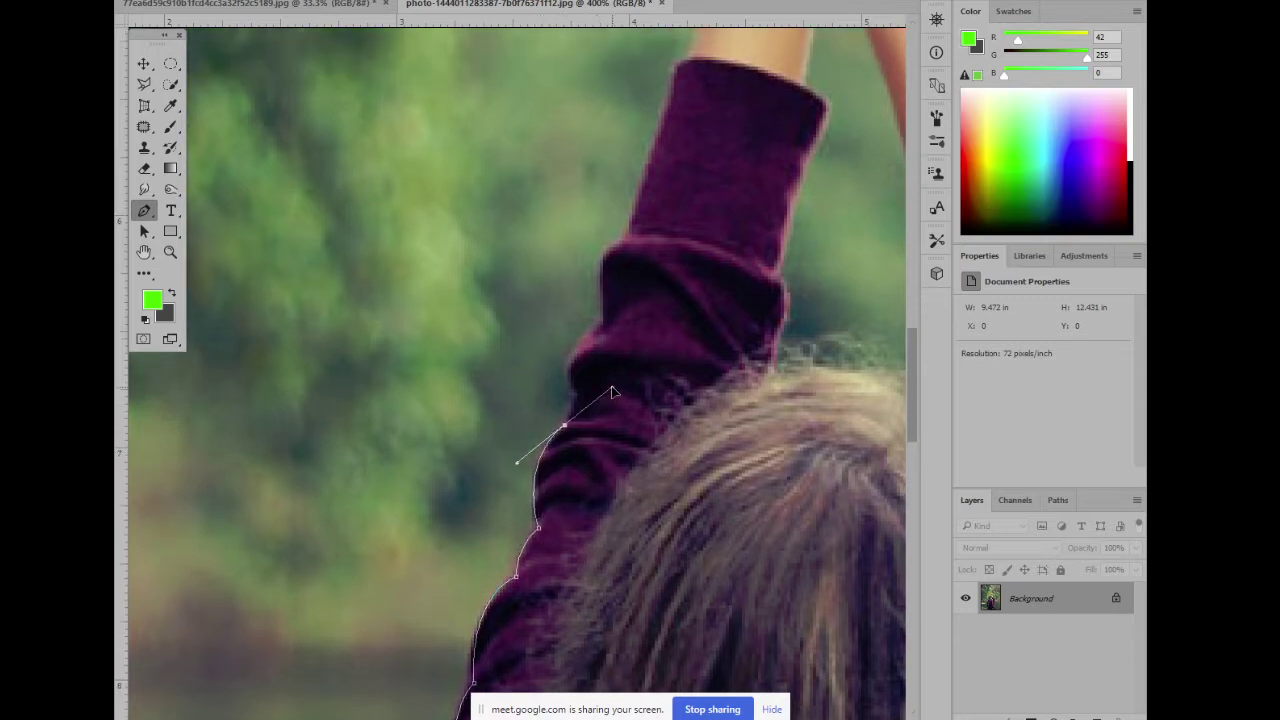
alt+click(565, 426)
scroll(590, 425, up, 2)
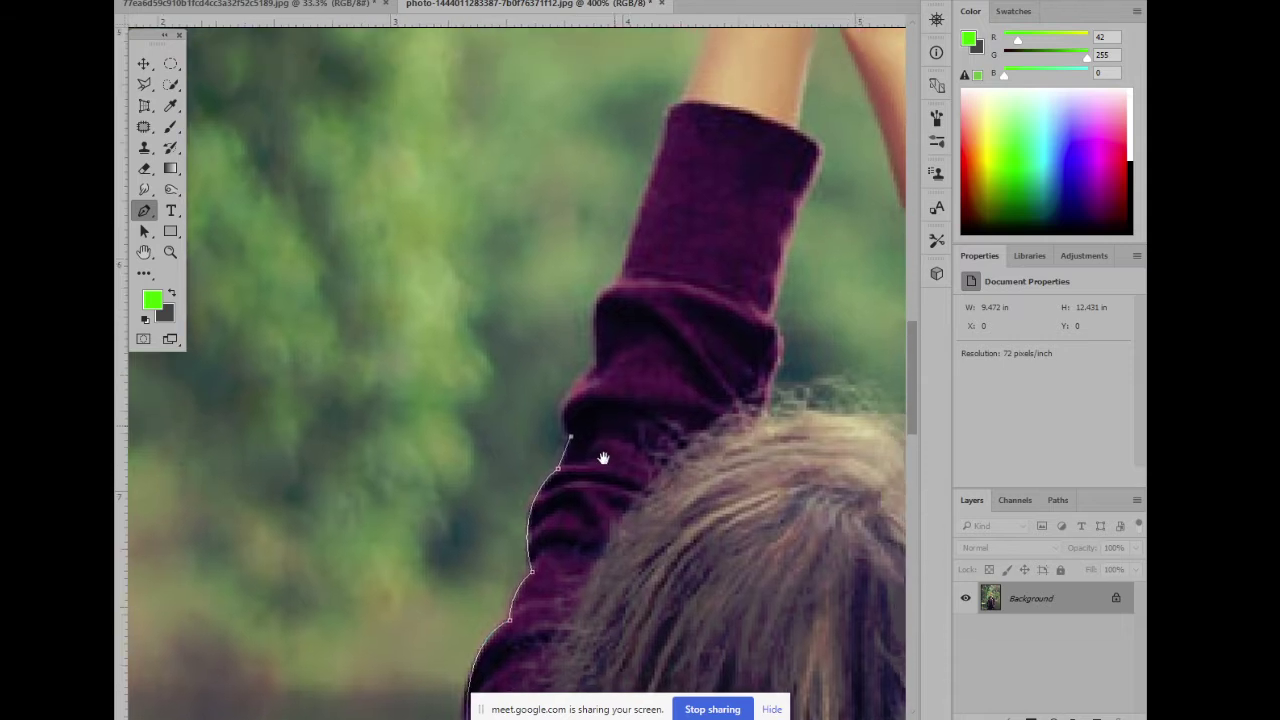
Curve the path around the upper two sleeve folds to the cuff's lower edge, with no outgoing handle on the anchors
drag(578, 416, 633, 381)
alt+click(579, 418)
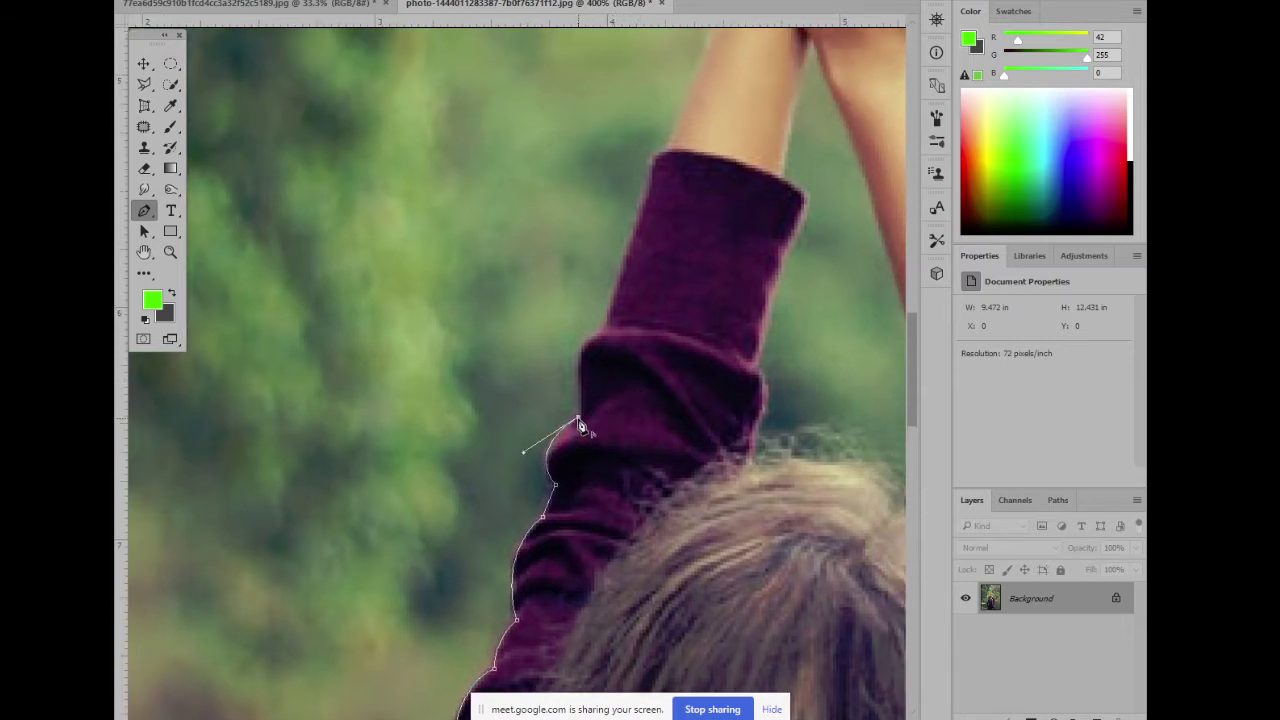
scroll(590, 425, up, 2)
drag(593, 412, 632, 398)
key(ctrl+z)
drag(573, 439, 516, 463)
alt+click(555, 371)
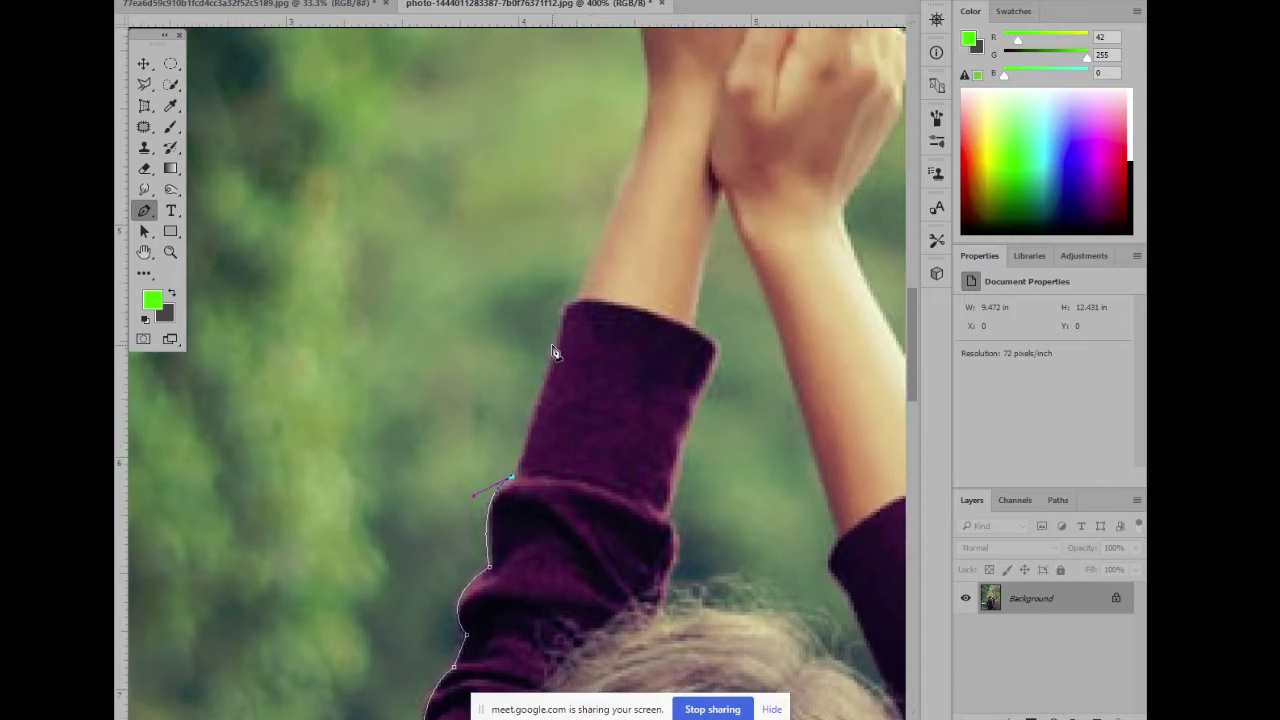
Run the path along the cuff to its top corner and curve it up the forearm to a smooth anchor at the wrist
drag(563, 323, 531, 500)
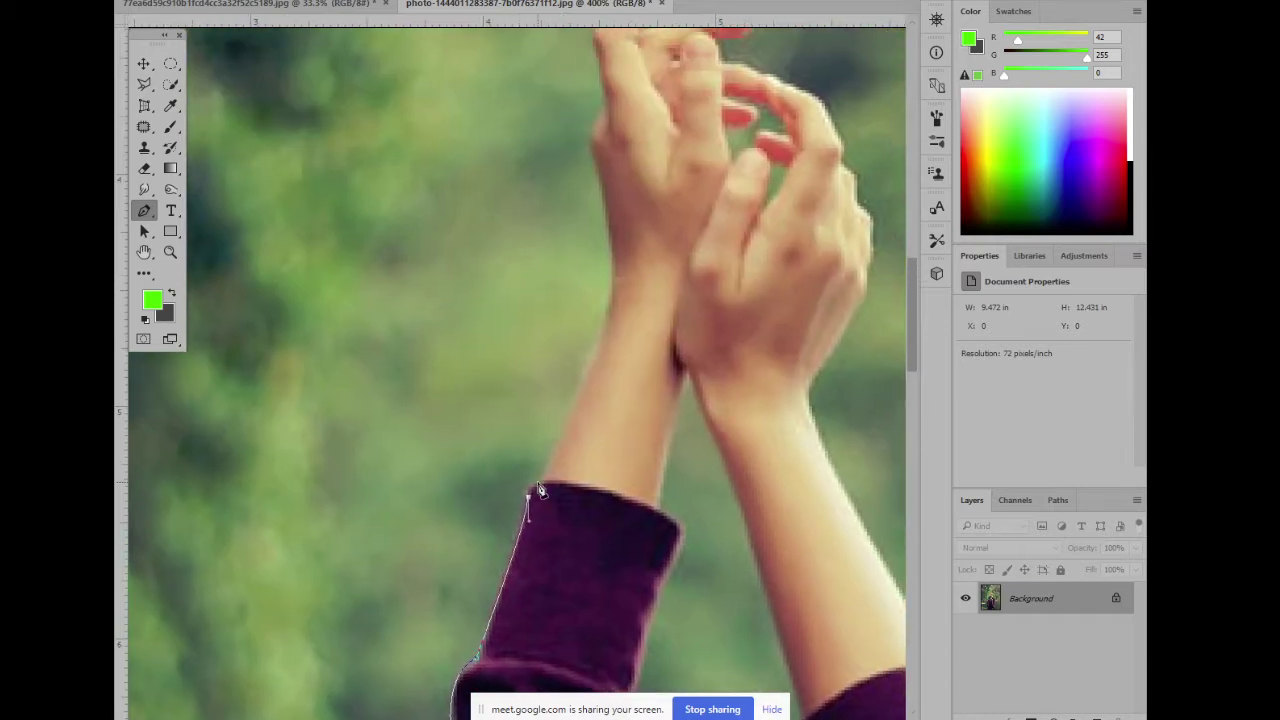
key(ctrl+z)
click(540, 483)
drag(585, 383, 600, 423)
drag(613, 358, 610, 313)
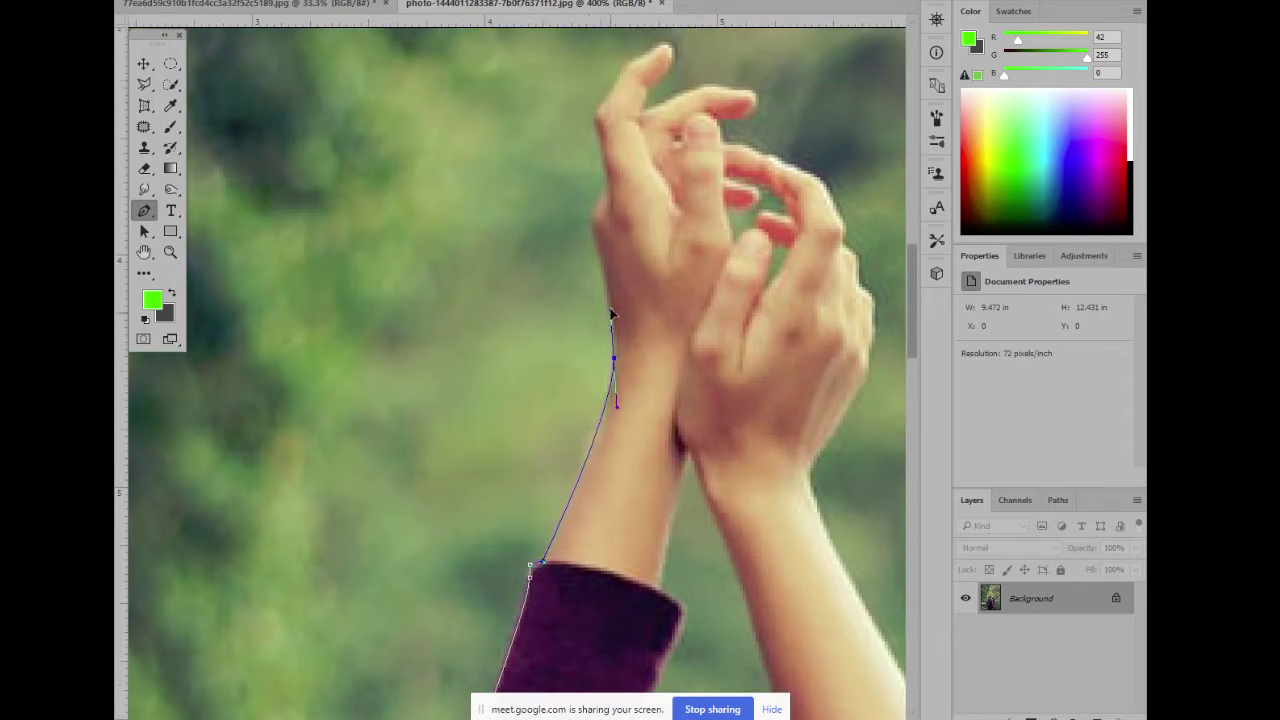
Continue the path up the rear hand and around its bulging outer edge, removing the last anchor's outgoing handle
scroll(640, 430, up, 5)
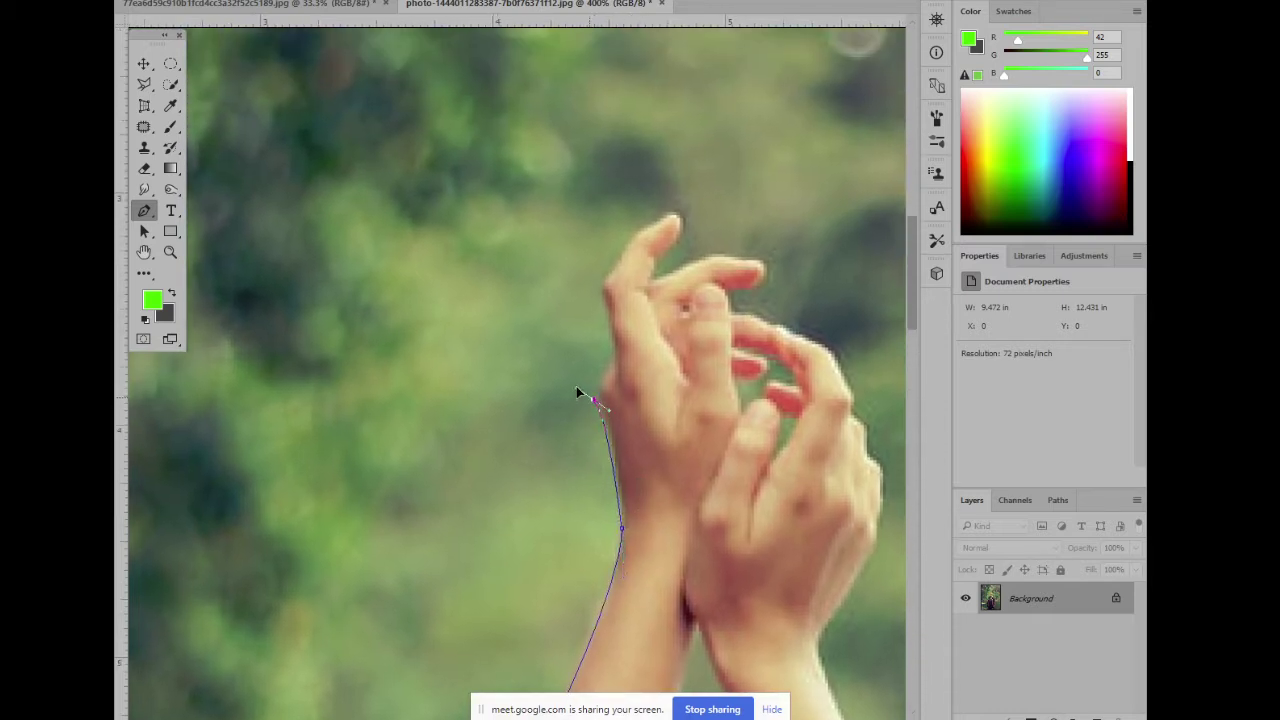
drag(597, 402, 584, 396)
click(612, 367)
drag(638, 368, 639, 362)
alt+click(613, 370)
scroll(615, 383, up, 3)
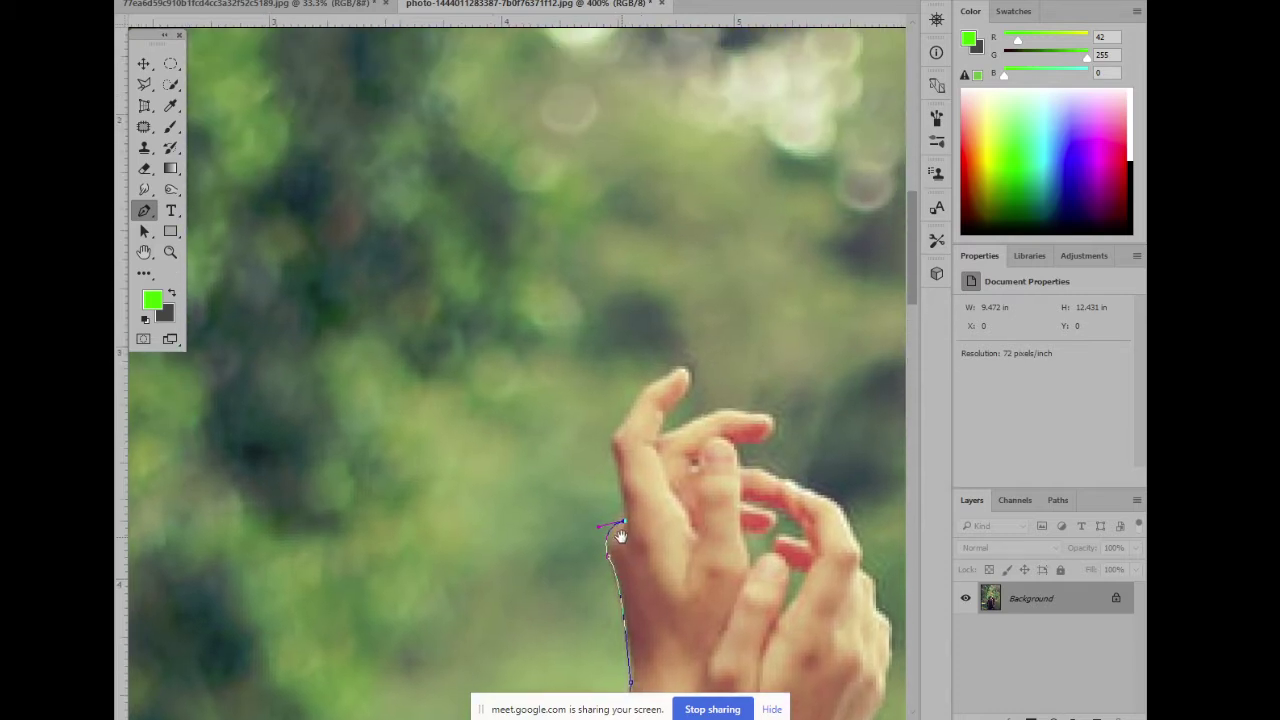
Trace the path over the rear hand's knuckle and along the raised finger to a curved anchor at its tip without an outgoing handle
click(611, 447)
alt+click(612, 448)
drag(647, 398, 671, 382)
key(ctrl+z)
drag(609, 434, 635, 418)
drag(686, 370, 741, 366)
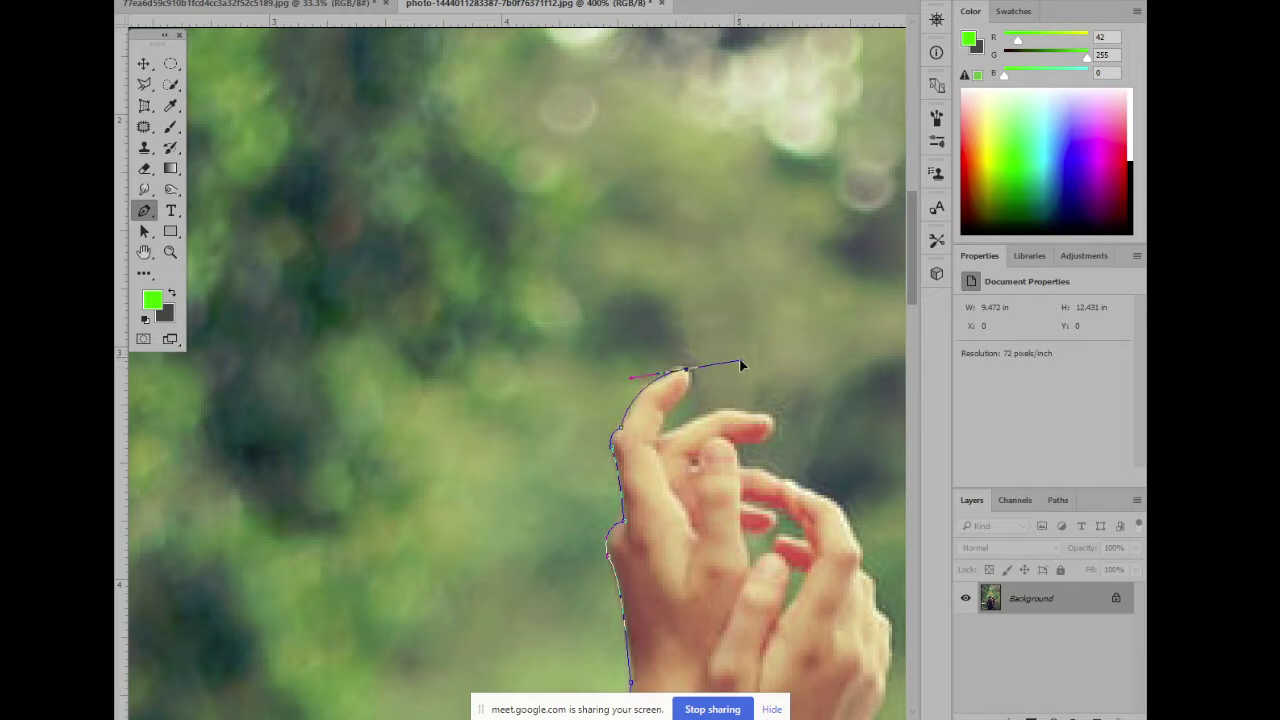
alt+click(686, 371)
Curve the path down the raised finger's underside to the gap before the second finger
drag(672, 412, 638, 433)
alt+click(672, 412)
key(ctrl+plus)
drag(714, 500, 620, 402)
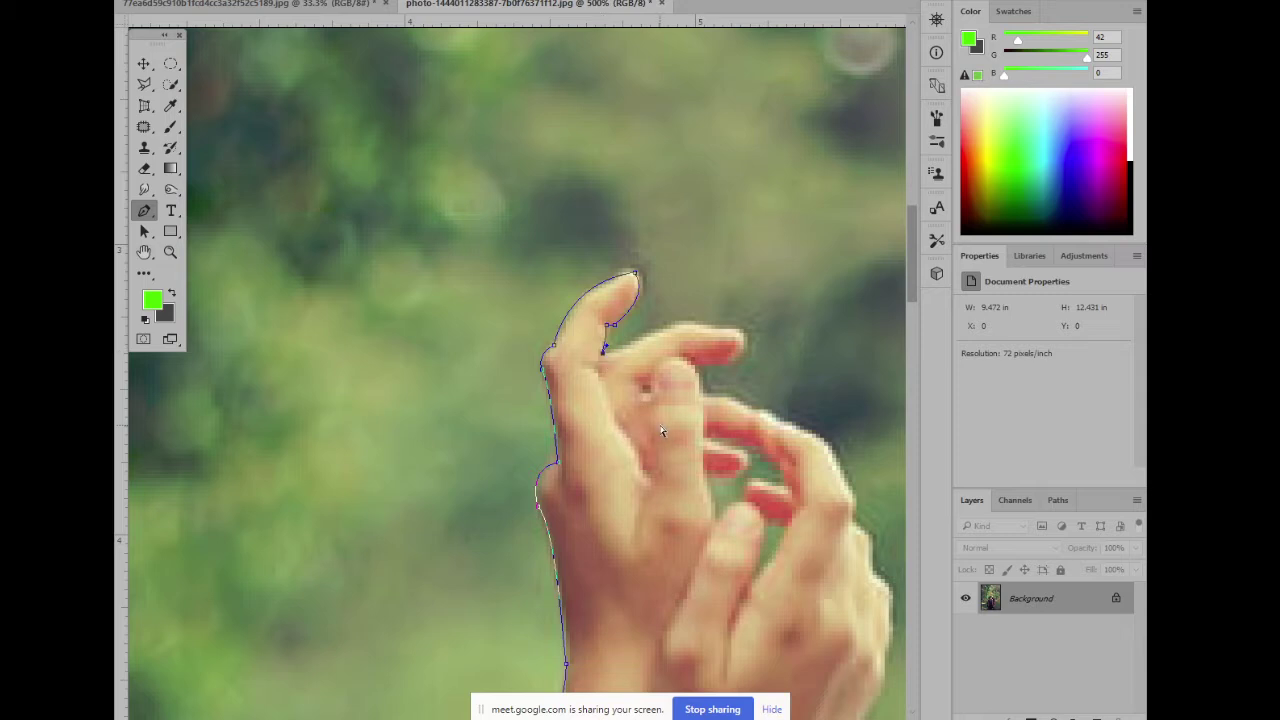
key(ctrl+plus)
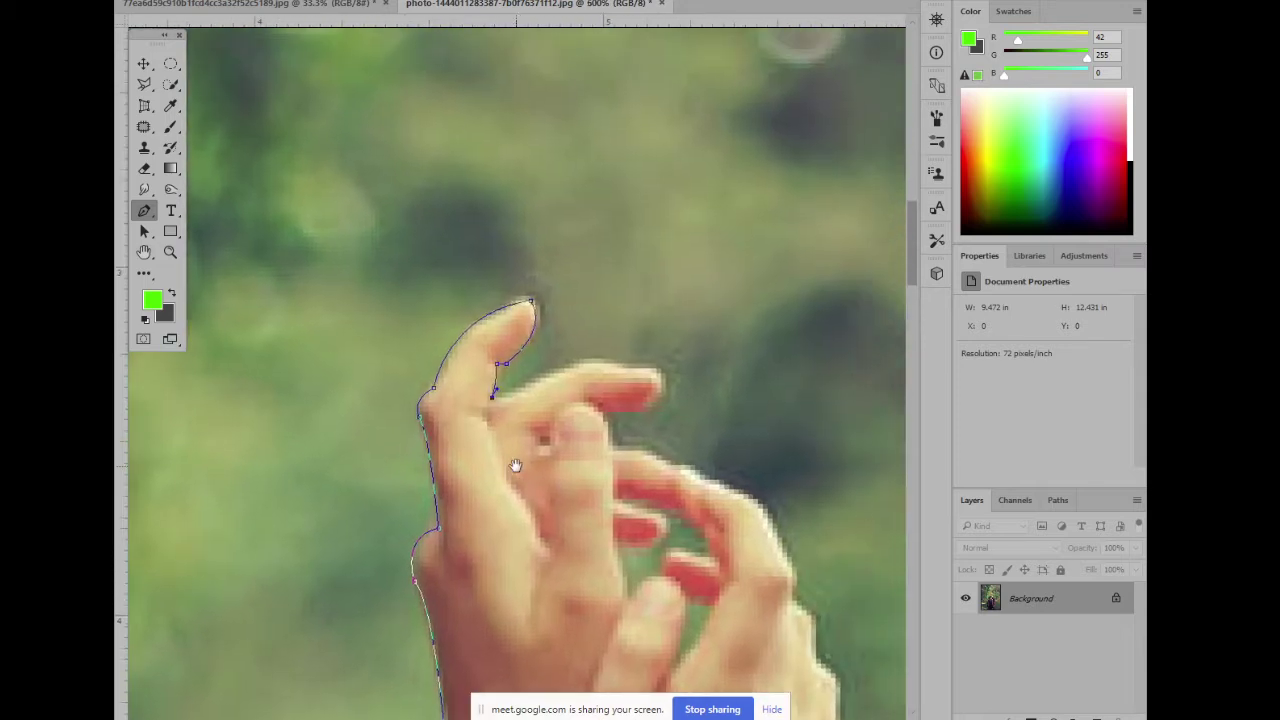
Extend the path from the finger gap along the second finger's upper edge to a smooth anchor at its bend
click(570, 369)
key(ctrl+plus)
key(ctrl+plus)
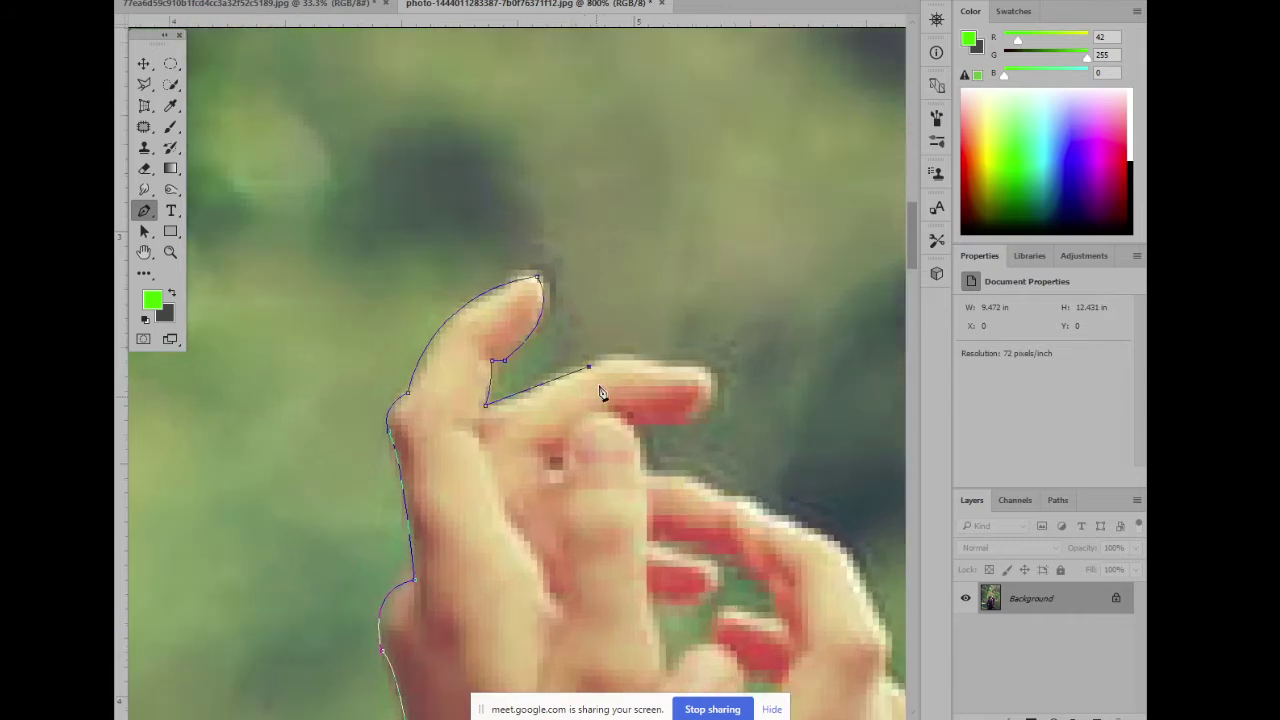
key(ctrl+z)
click(588, 368)
drag(615, 355, 641, 352)
Curve the path around the second fingertip and back along its underside to the adjoining finger, removing the last outgoing handle
drag(718, 394, 711, 427)
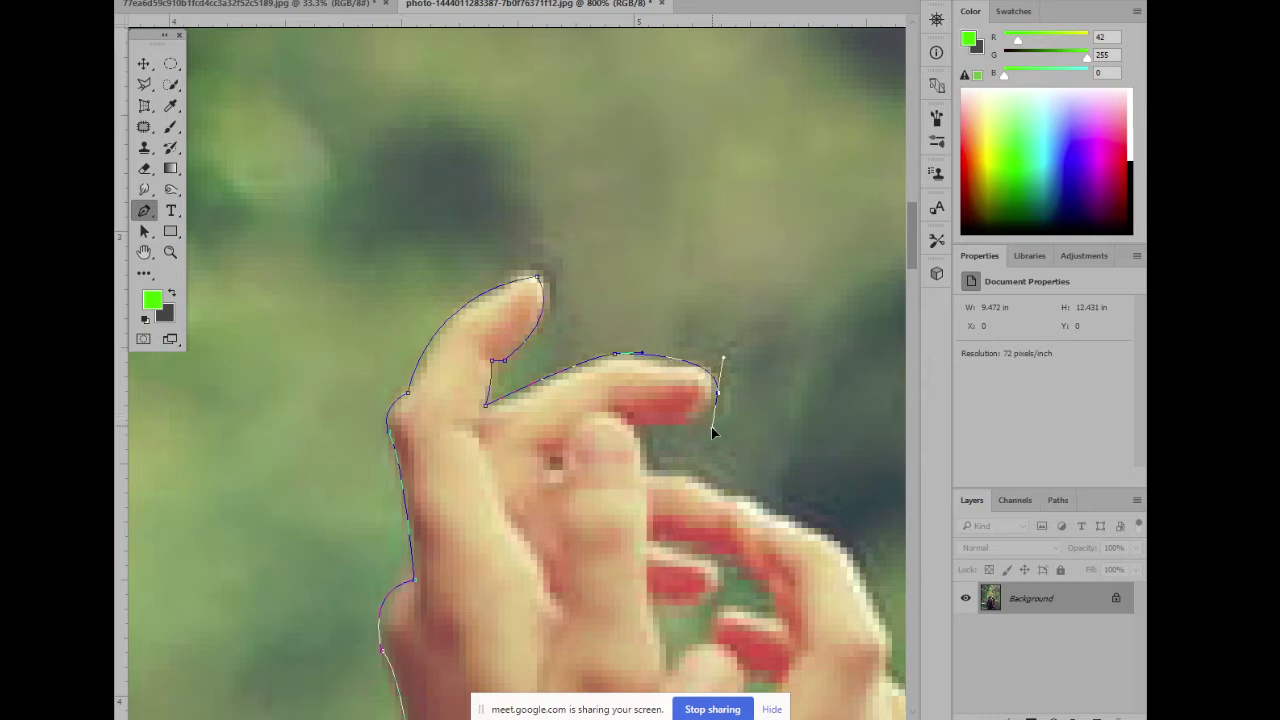
key(ctrl+z)
drag(712, 387, 703, 418)
key(ctrl+z)
drag(717, 383, 722, 410)
drag(634, 426, 538, 427)
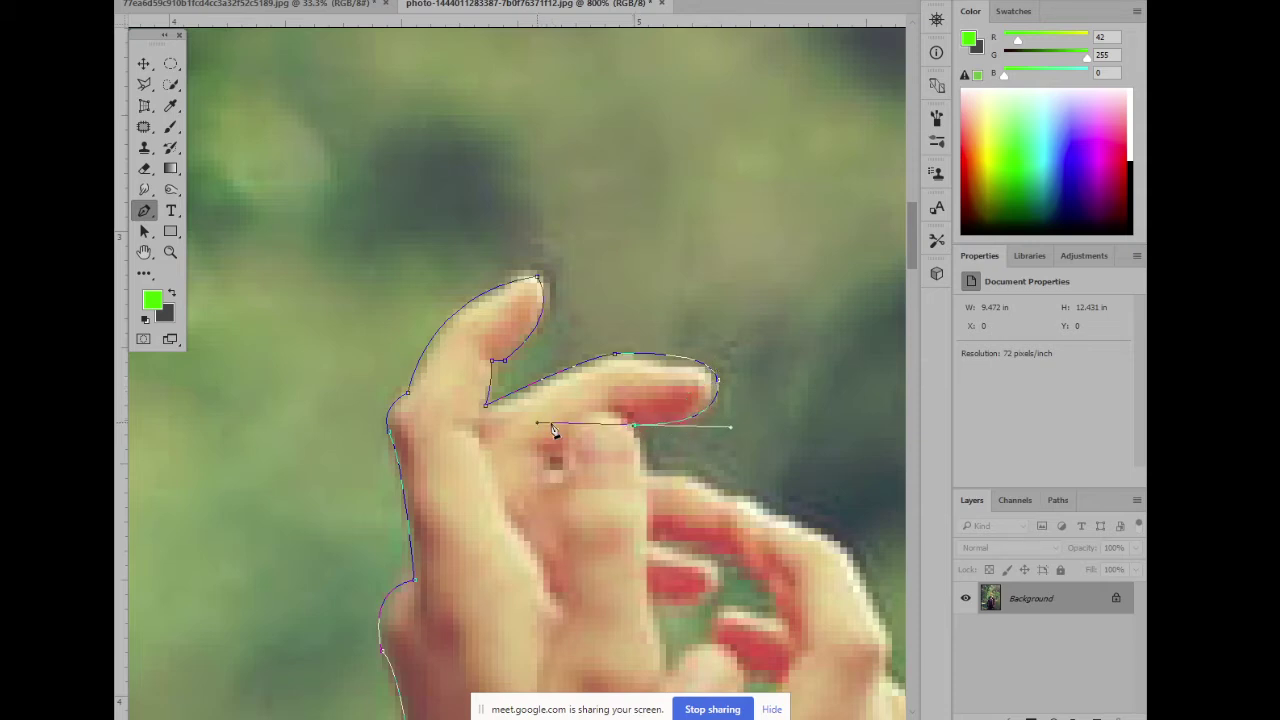
alt+click(634, 426)
Trace the path over the front hand's uppermost finger and down past its knuckle with smooth anchors
drag(646, 470, 479, 298)
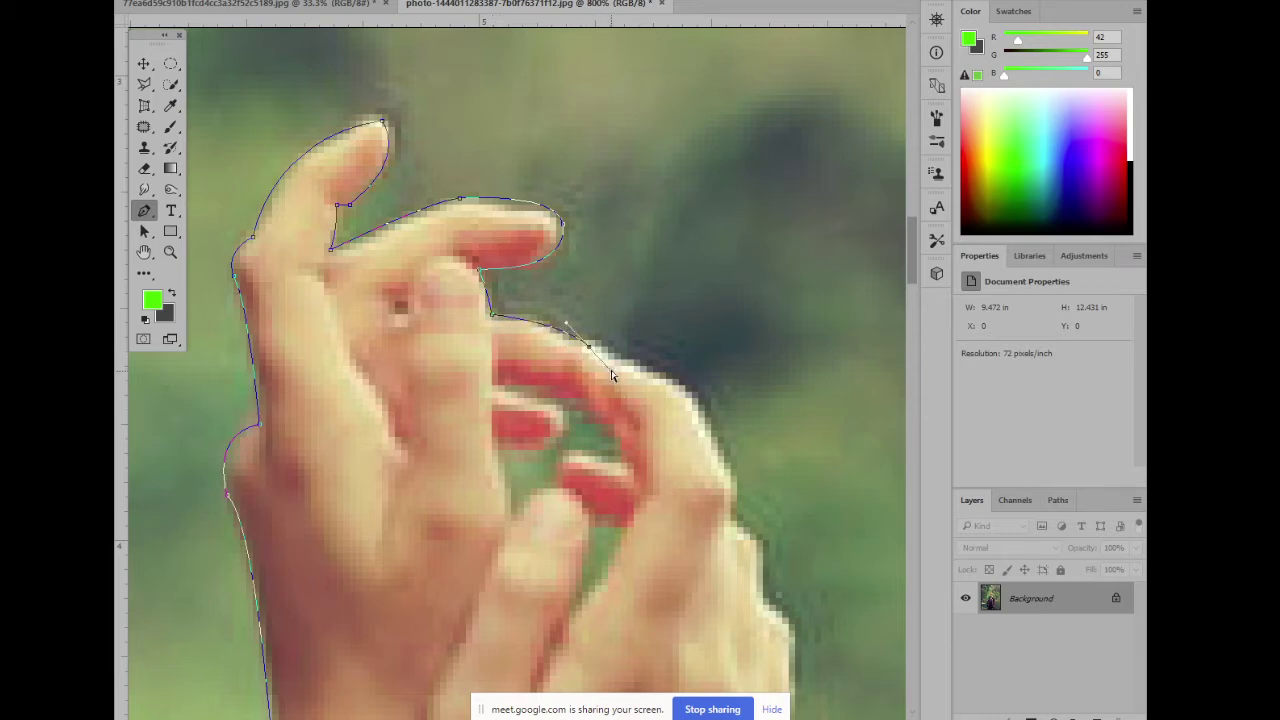
drag(593, 350, 710, 430)
drag(613, 376, 668, 276)
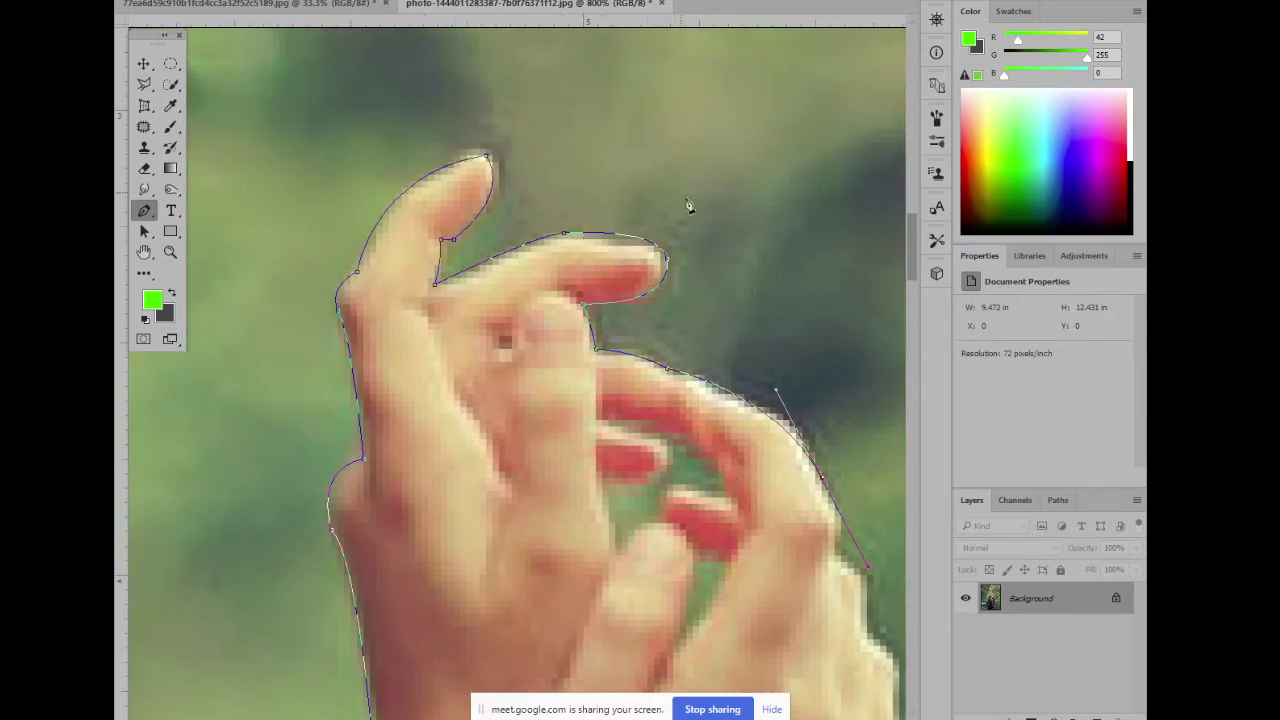
drag(731, 427, 534, 223)
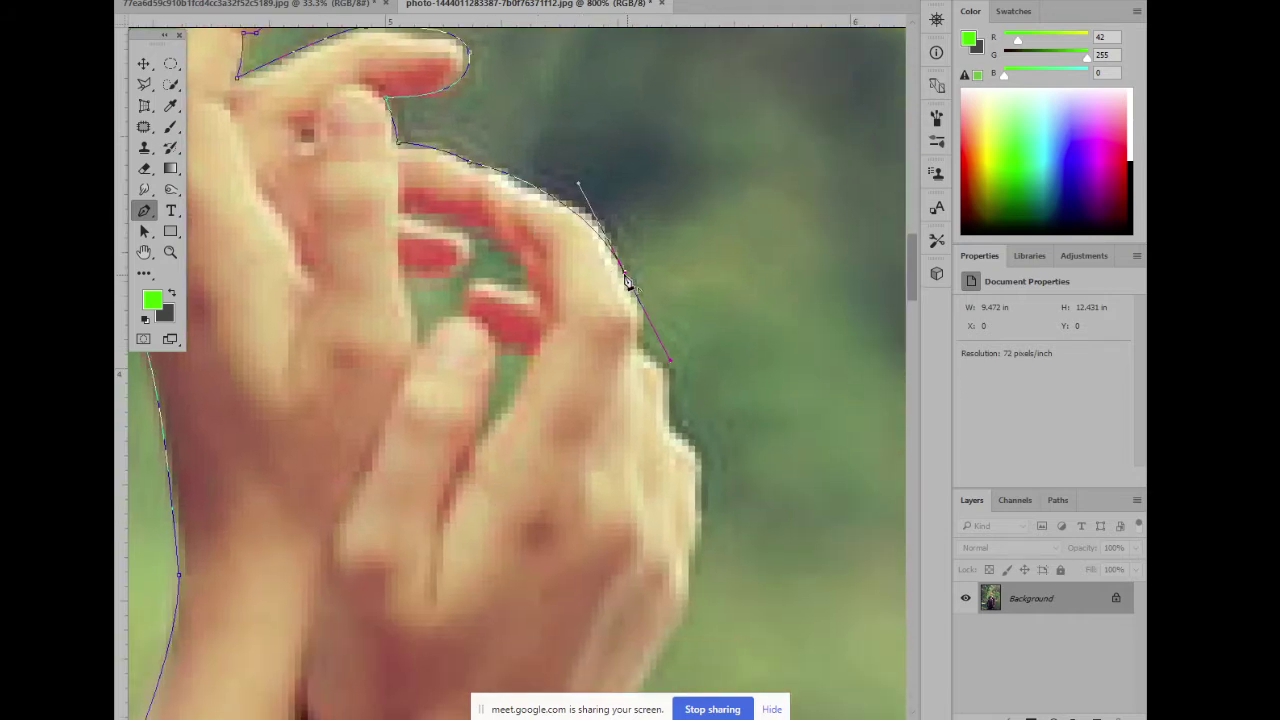
drag(645, 343, 535, 288)
Try curved segments along the next fingers' outer edge and undo them back to the first knuckle's anchor
drag(590, 478, 633, 397)
mouse_move(670, 428)
mouse_down()
mouse_move(655, 508)
mouse_move(703, 460)
mouse_move(652, 430)
mouse_up()
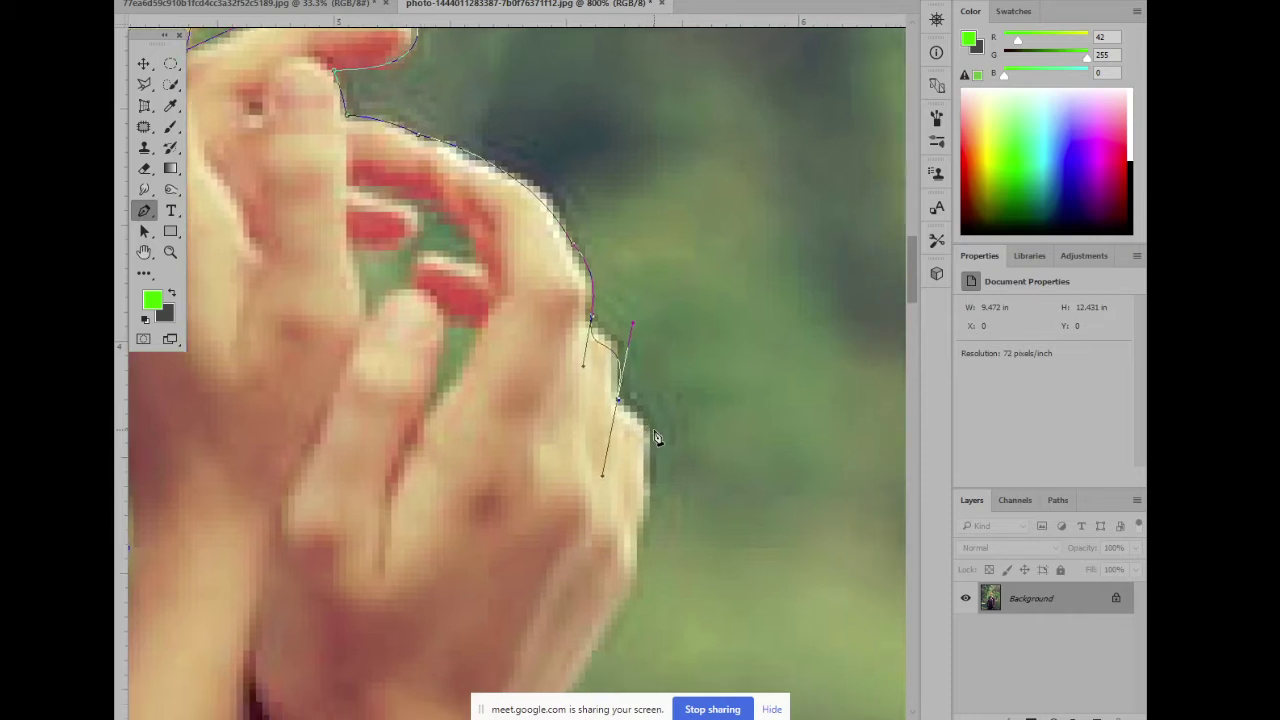
key(ctrl+plus)
drag(533, 430, 536, 474)
key(ctrl+z)
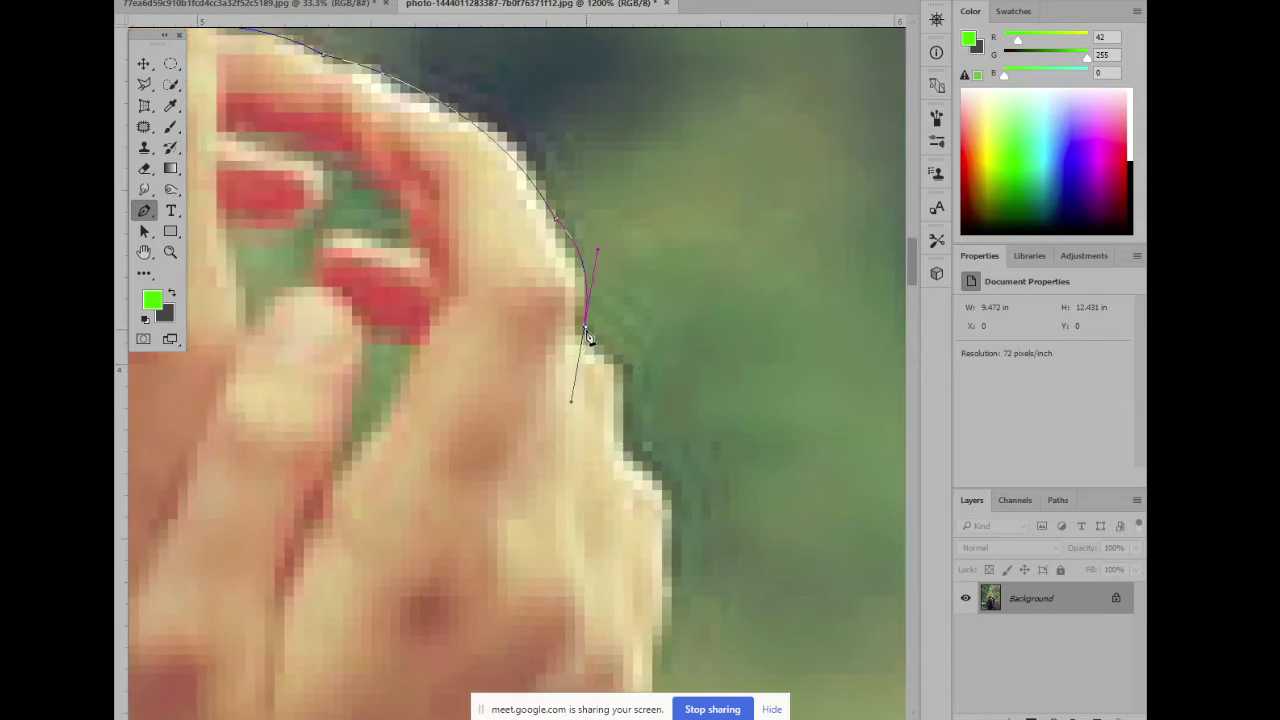
Switch to the Google Meet call, admit the waiting participant, and return to Photoshop
mouse_move(500, 717)
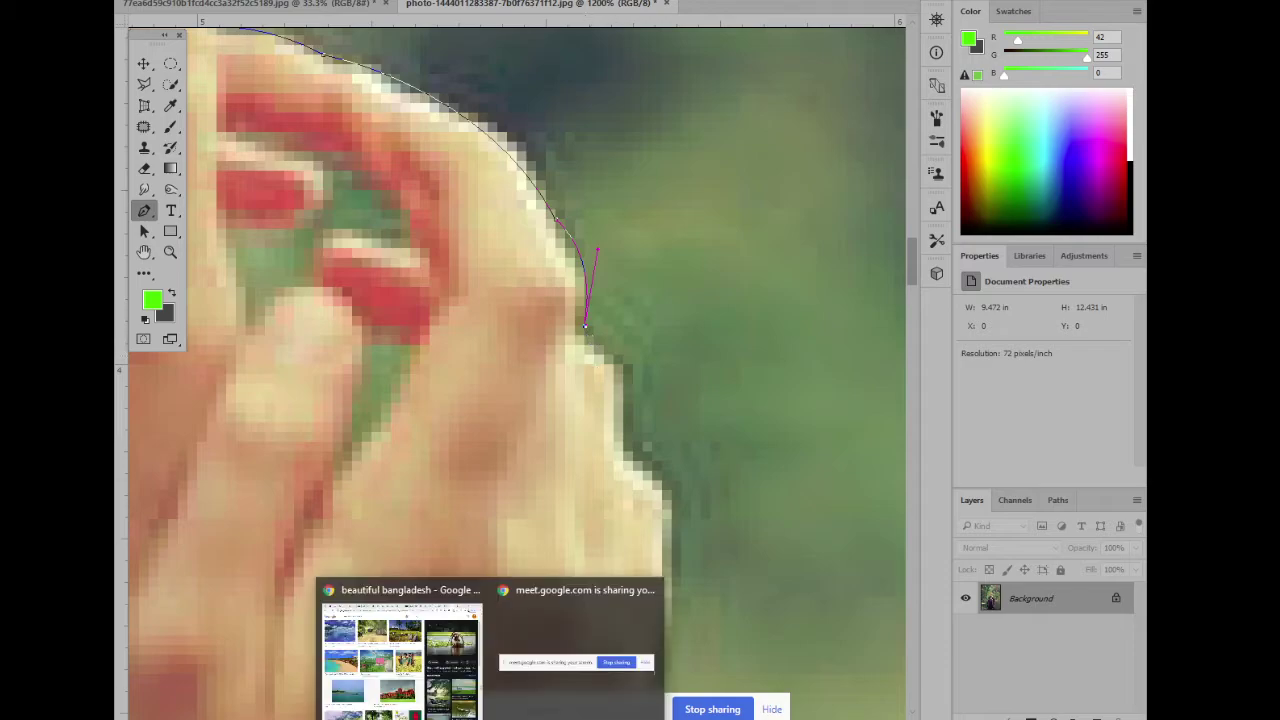
click(434, 655)
click(745, 1)
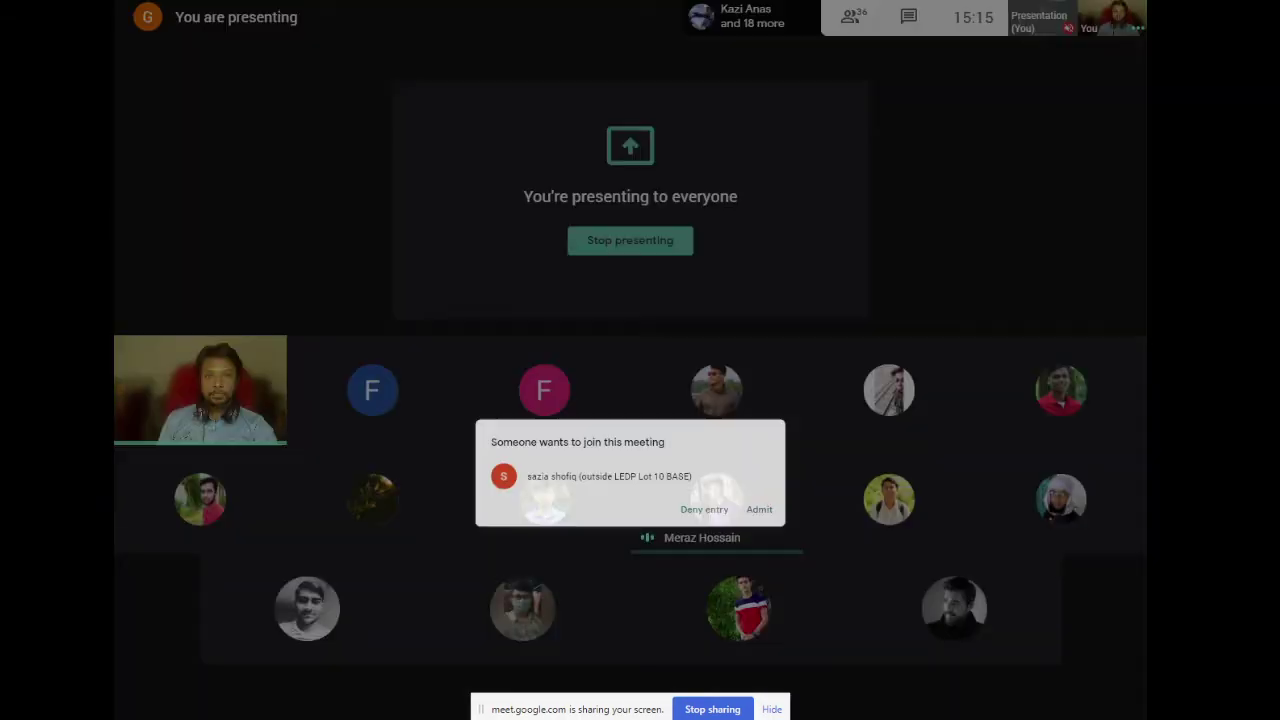
click(790, 412)
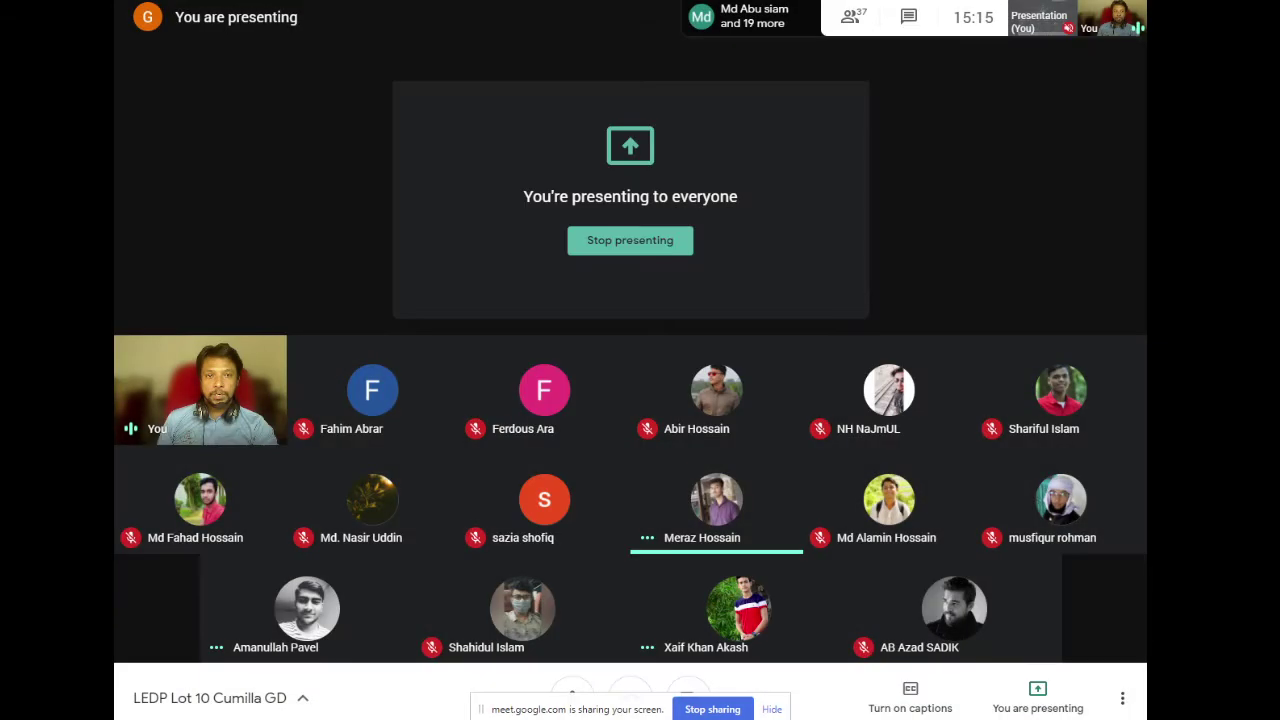
key(alt+Tab)
Extend the path down the front hand's outer knuckles with two curved anchors and remove the last one's outgoing handle
drag(586, 466, 655, 426)
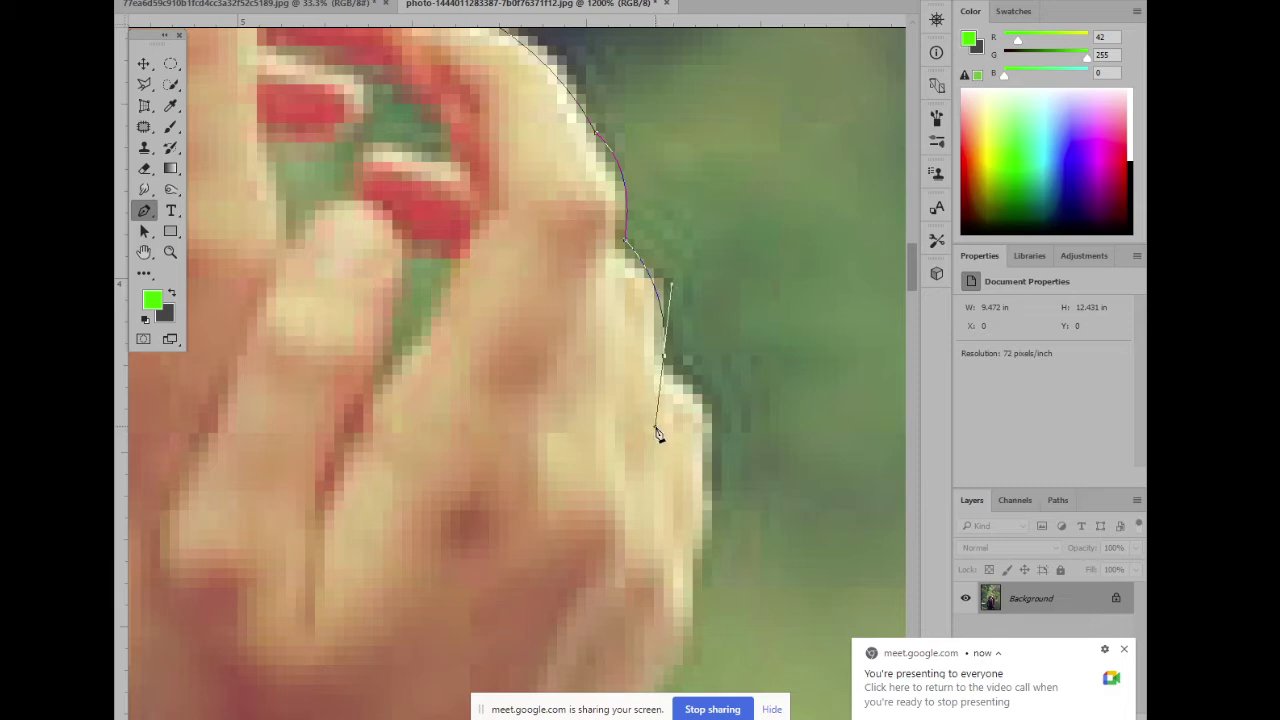
scroll(664, 360, down, 2)
scroll(664, 360, right, 2)
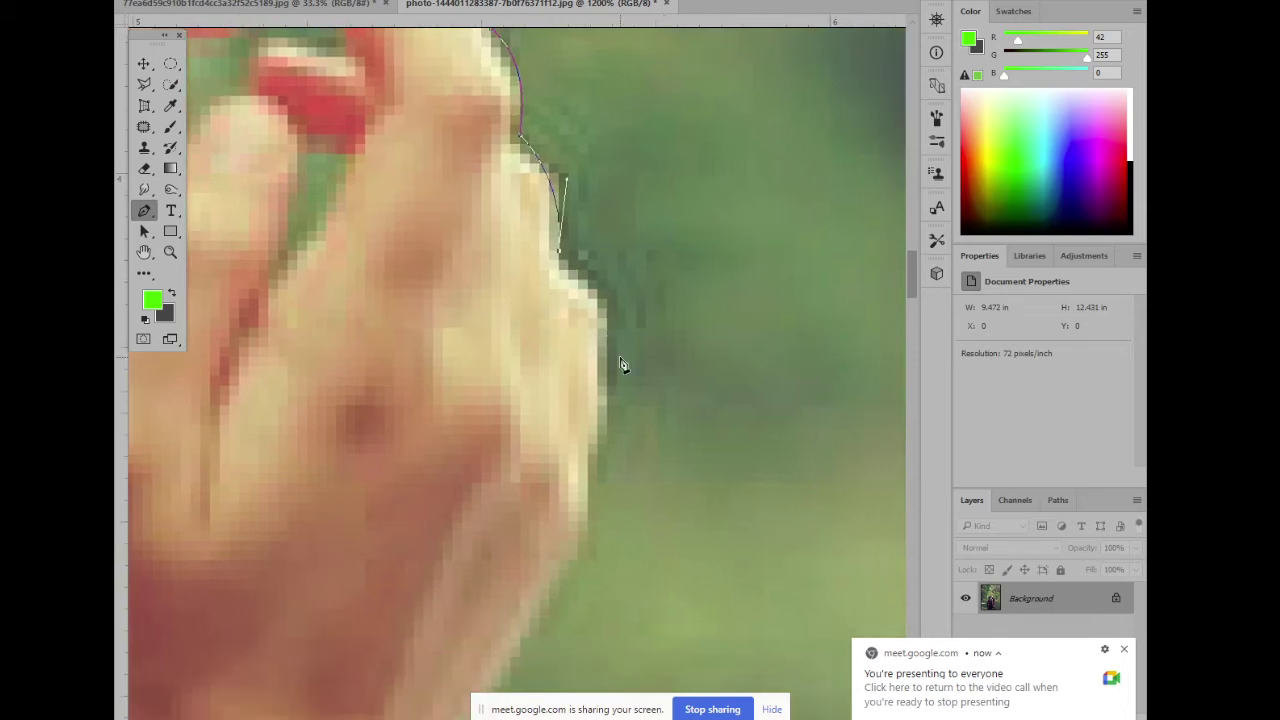
drag(608, 386, 675, 374)
alt+click(607, 388)
click(639, 463)
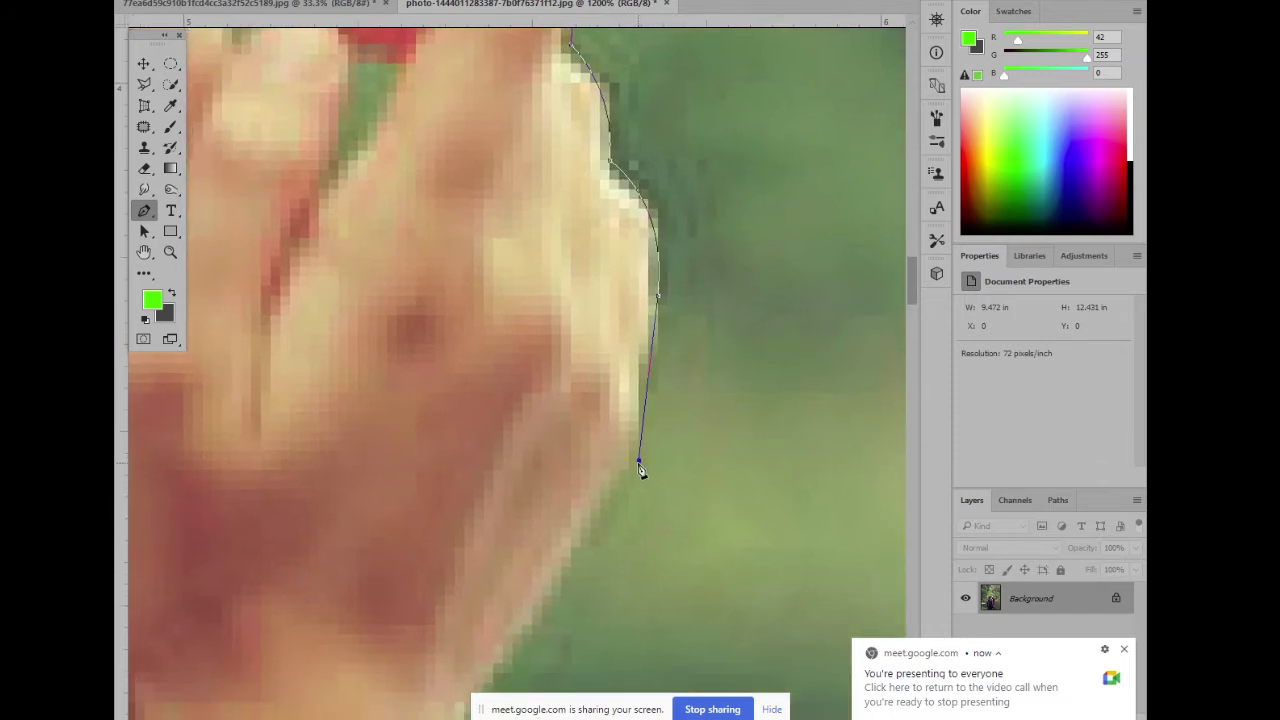
key(ctrl+z)
Switch to the Google Meet call to check on the participants, and return to Photoshop
click(455, 690)
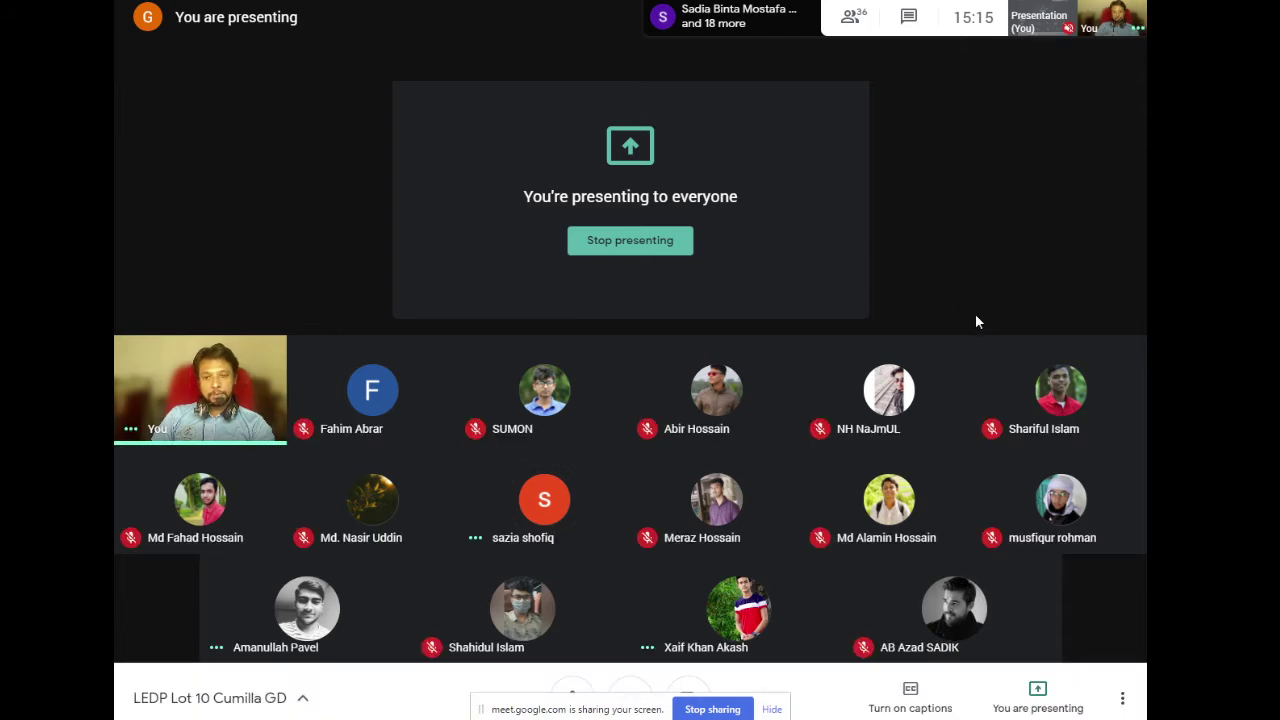
mouse_move(541, 505)
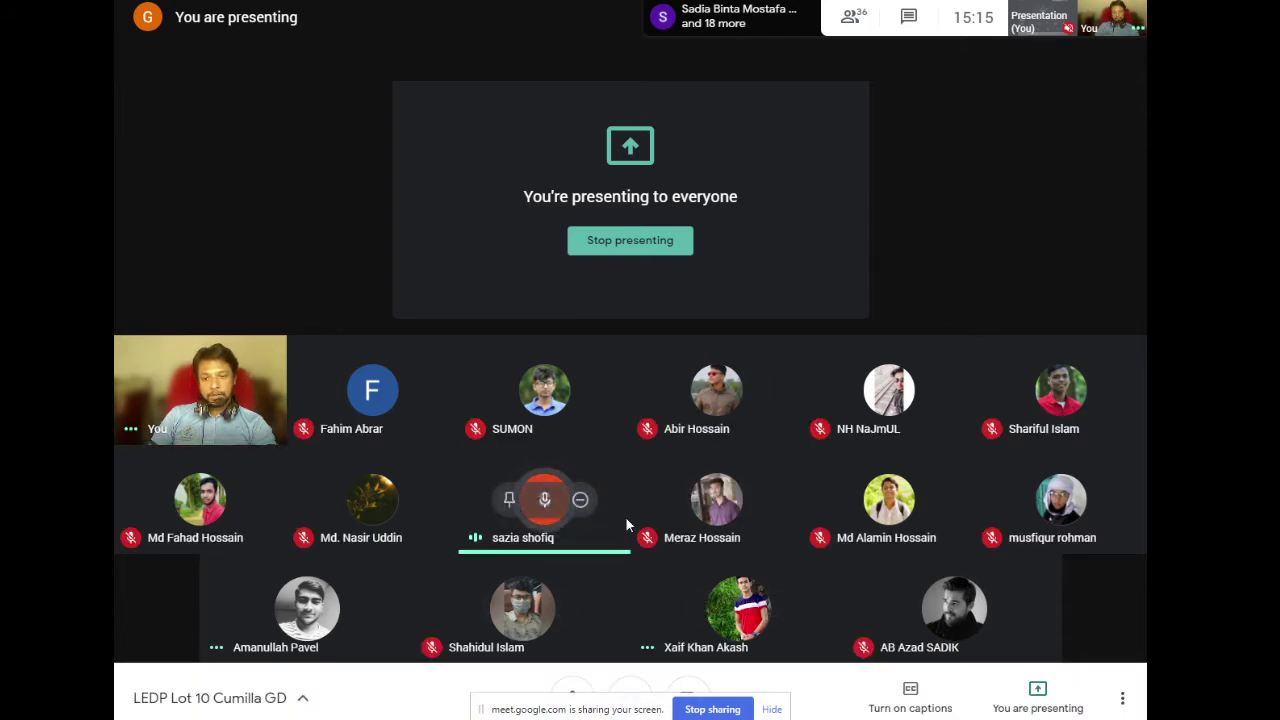
mouse_move(566, 432)
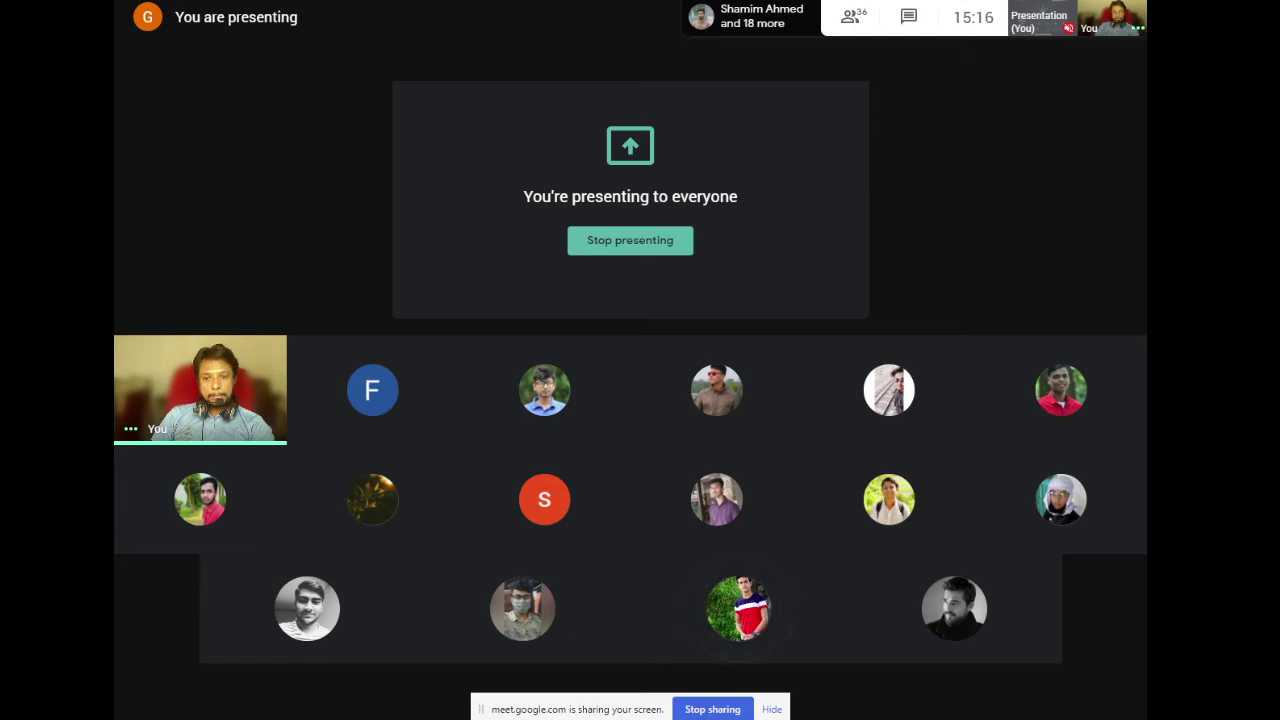
key(alt+Tab)
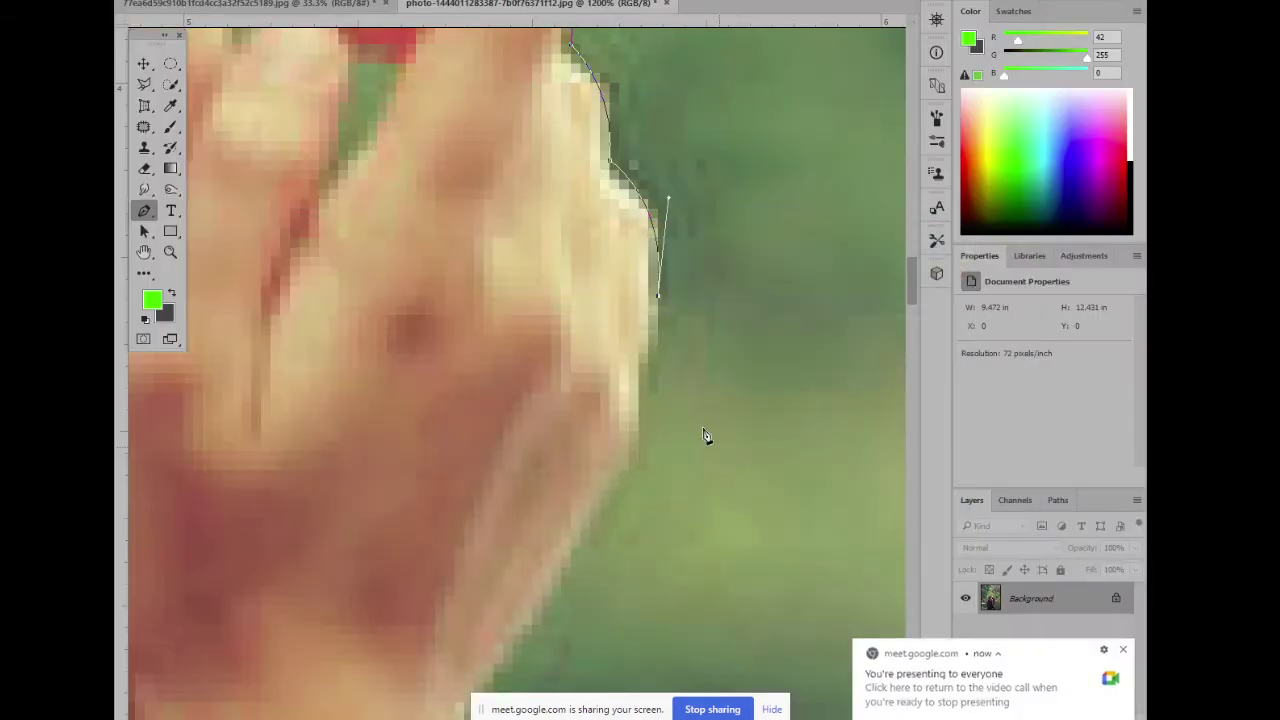
drag(623, 377, 677, 240)
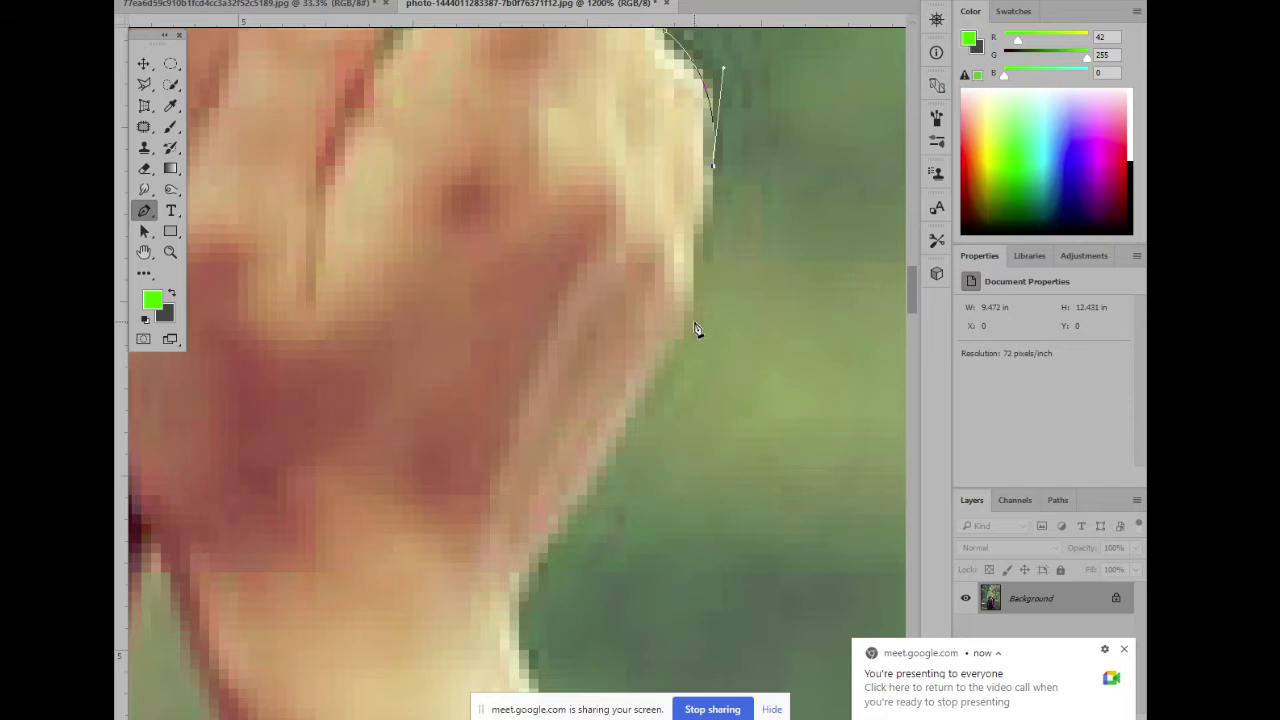
drag(693, 322, 694, 376)
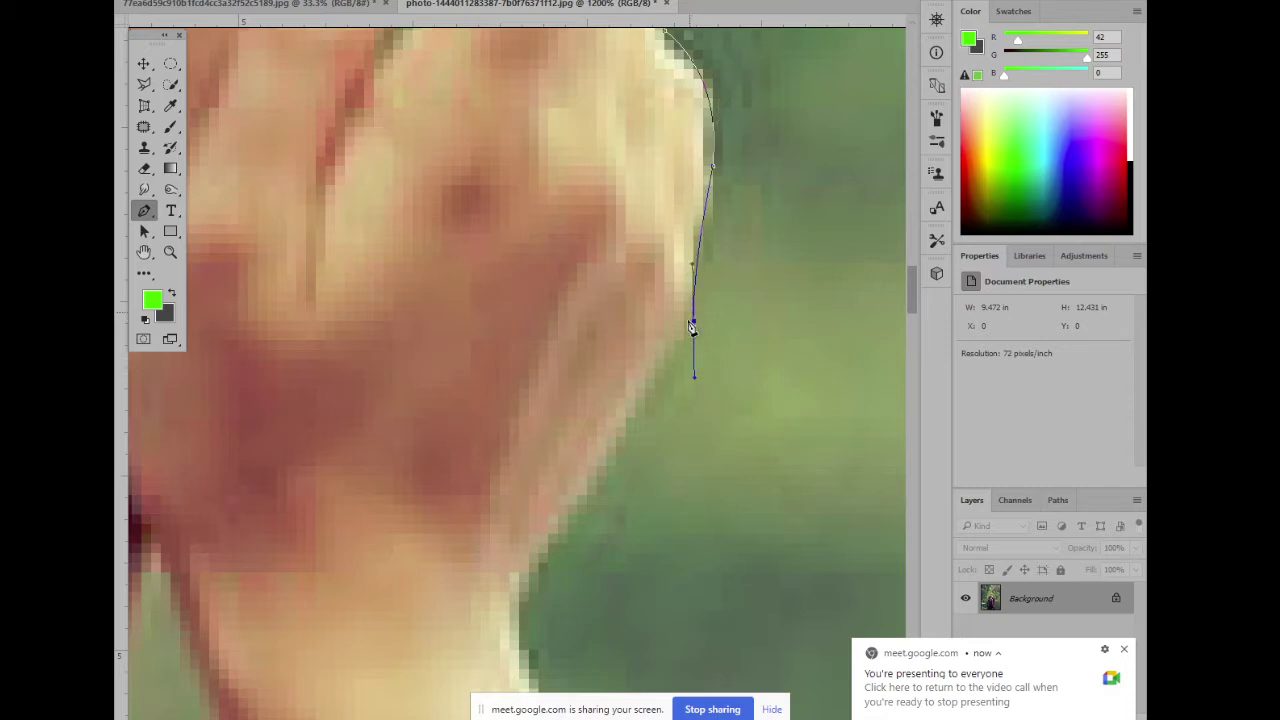
drag(614, 408, 647, 390)
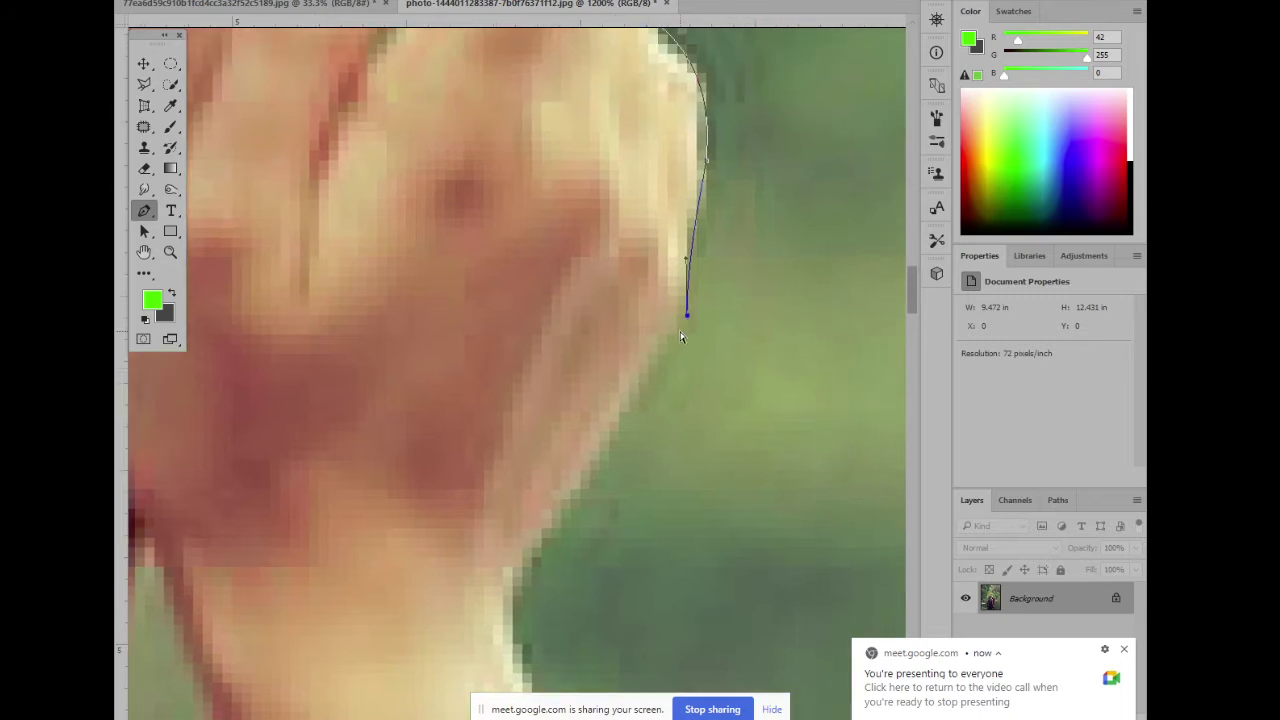
key(ctrl+z)
Extend the path down the hand's outer edge to the wrist with two curved anchors, removing their outgoing handles
drag(649, 364, 603, 457)
alt+click(649, 364)
scroll(620, 390, down, 4)
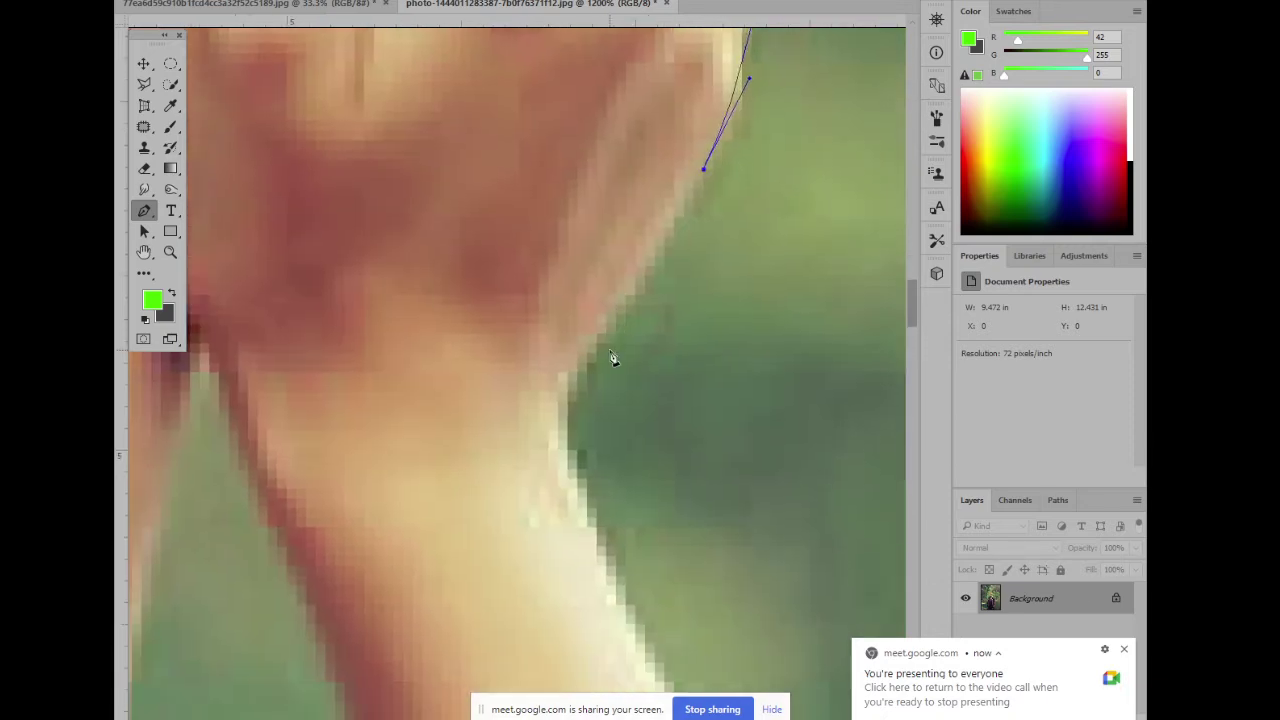
drag(567, 383, 544, 406)
alt+click(568, 383)
Add a curved anchor just below the wrist bend, at the start of the forearm, and remove its outgoing handle
drag(634, 508, 574, 335)
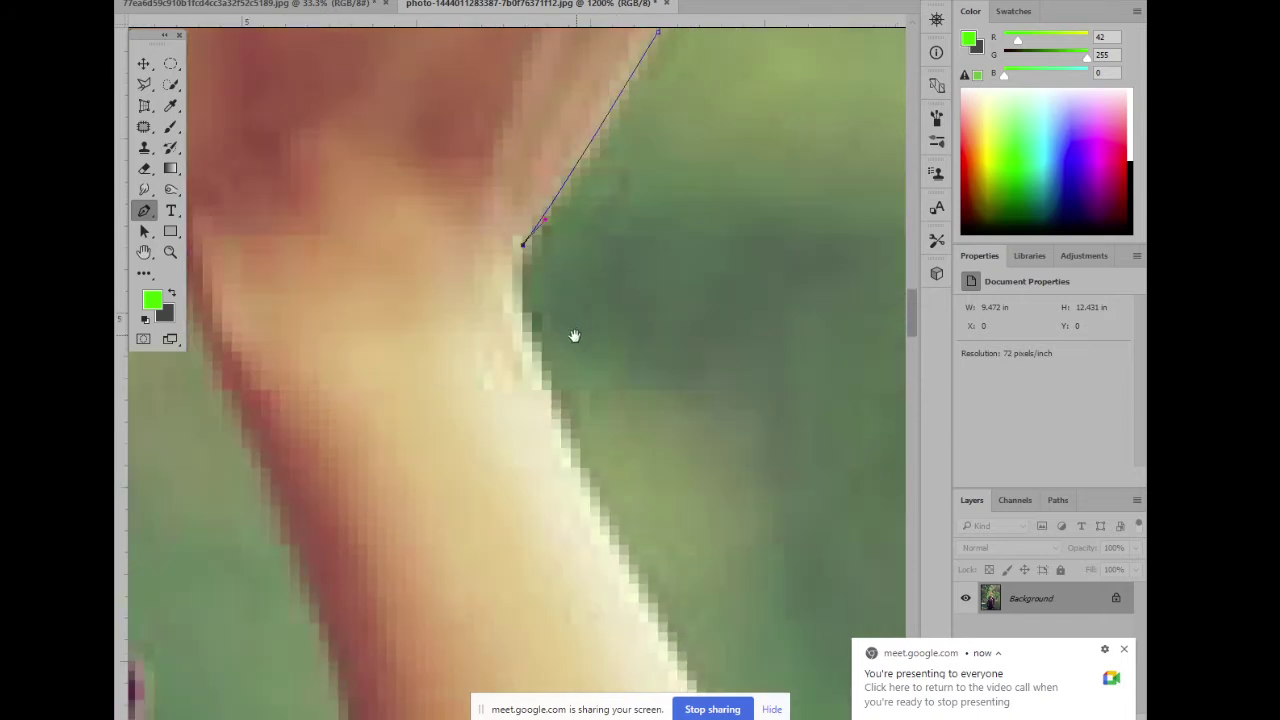
drag(582, 466, 588, 503)
key(ctrl+z)
drag(539, 360, 486, 188)
alt+click(543, 362)
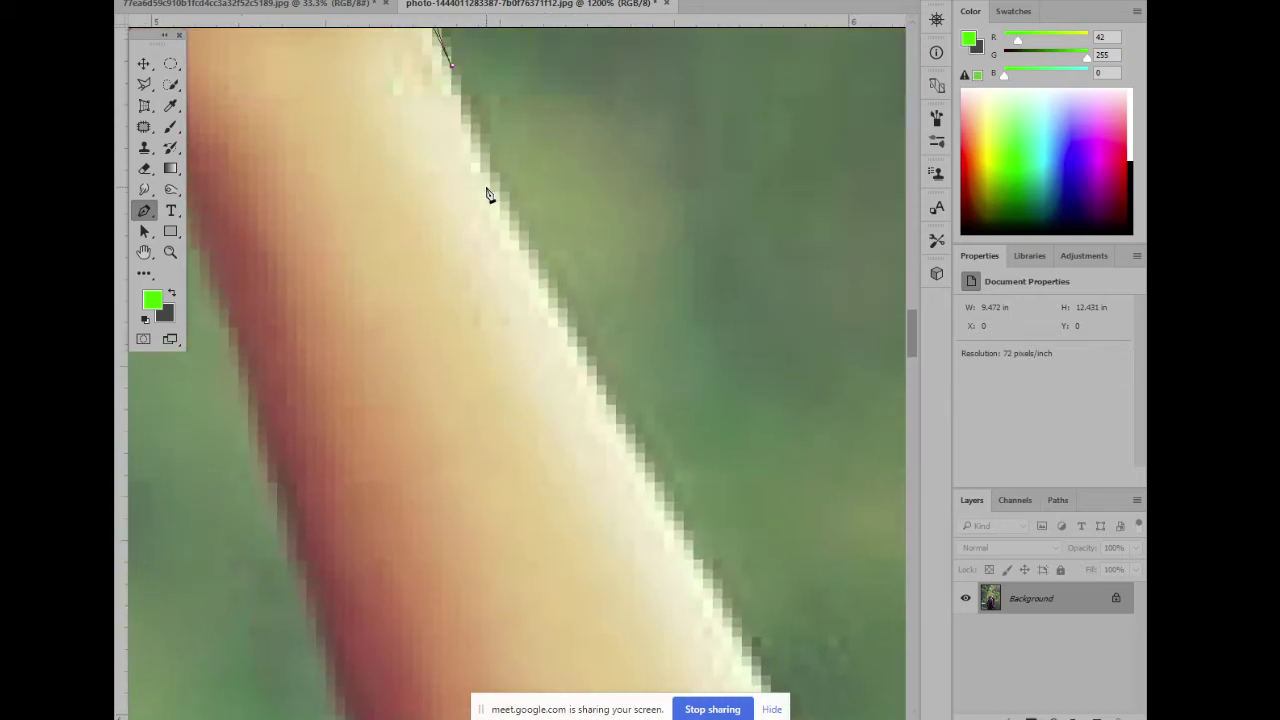
Extend the path down the forearm's outer edge to the start of the purple sleeve with two curved anchors
key(ctrl+minus)
scroll(550, 320, down, 1)
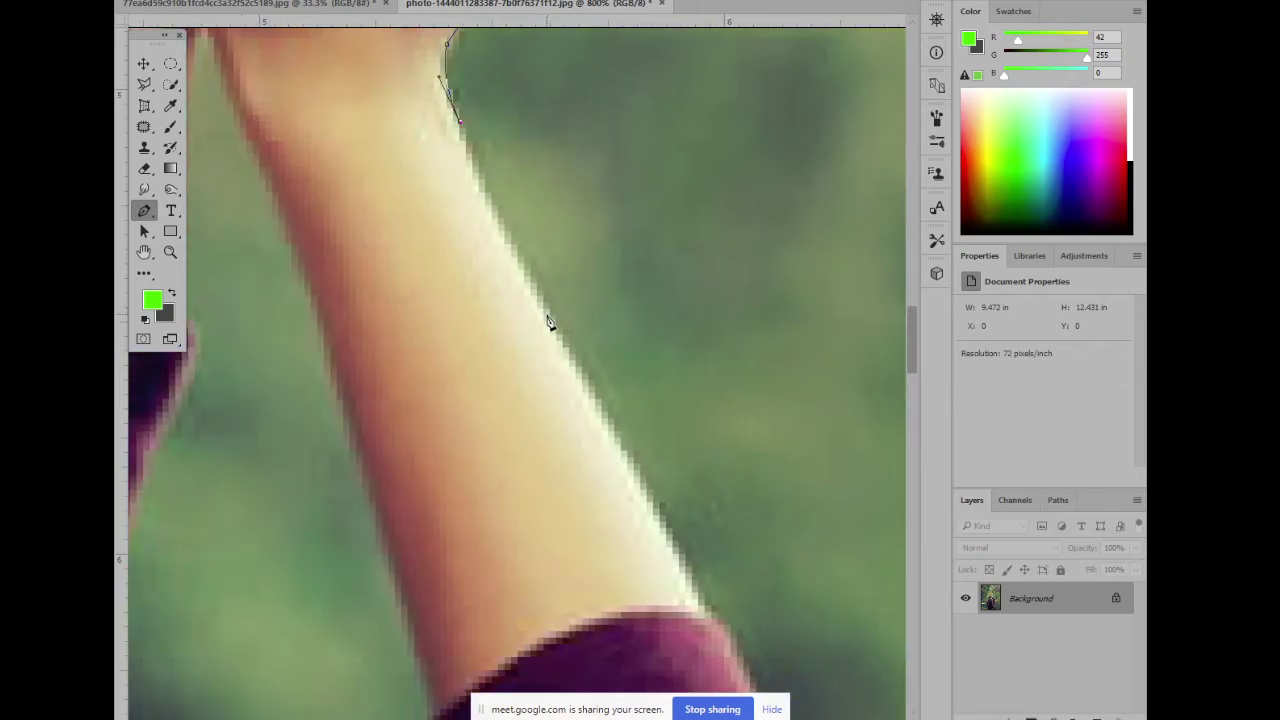
drag(548, 317, 588, 384)
drag(552, 320, 524, 275)
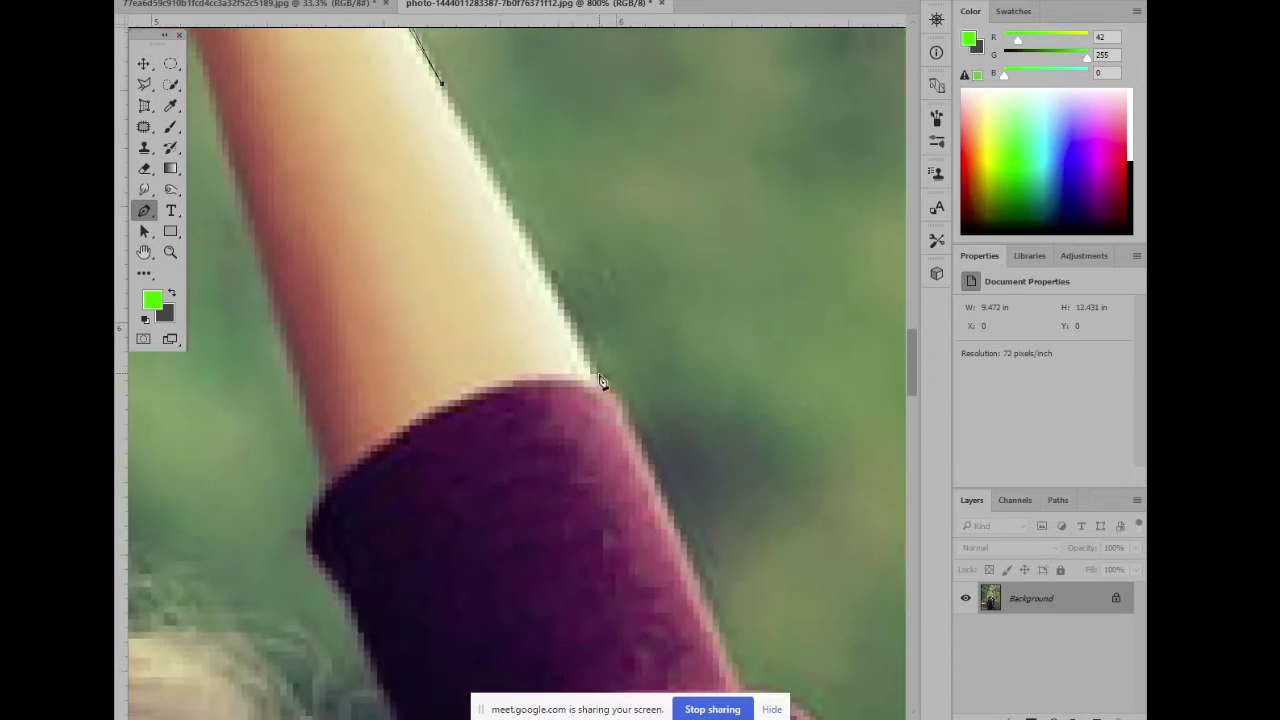
drag(600, 380, 556, 250)
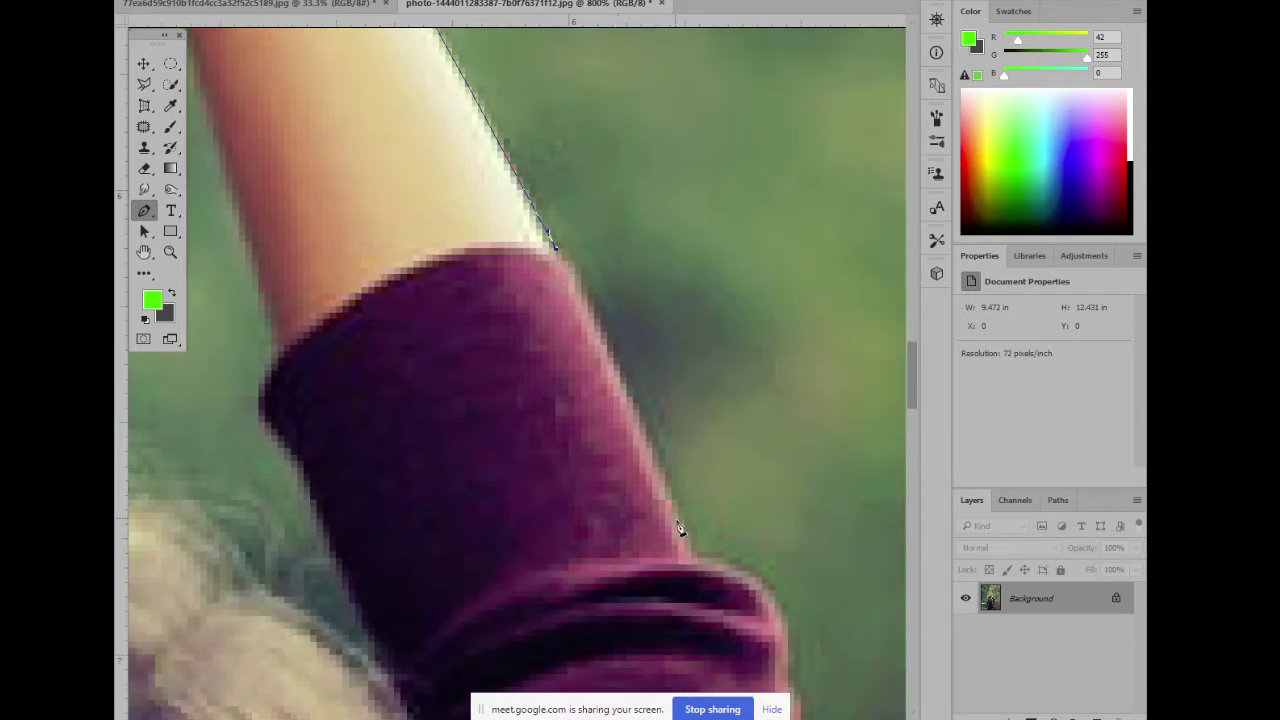
drag(687, 537, 697, 576)
scroll(583, 406, down, 2)
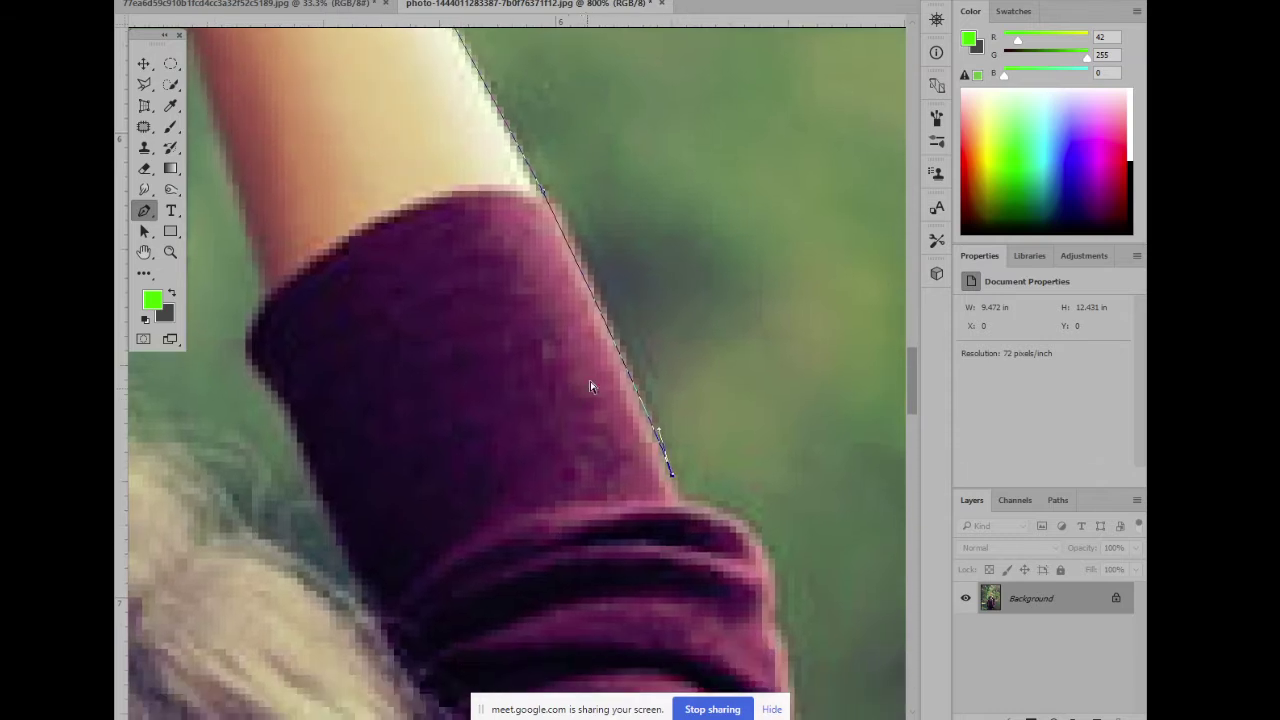
key(ctrl+z)
key(ctrl+z)
Trace the cuff's outer edge down to the gathered sleeve and around its first fold with curved anchors
drag(678, 490, 688, 523)
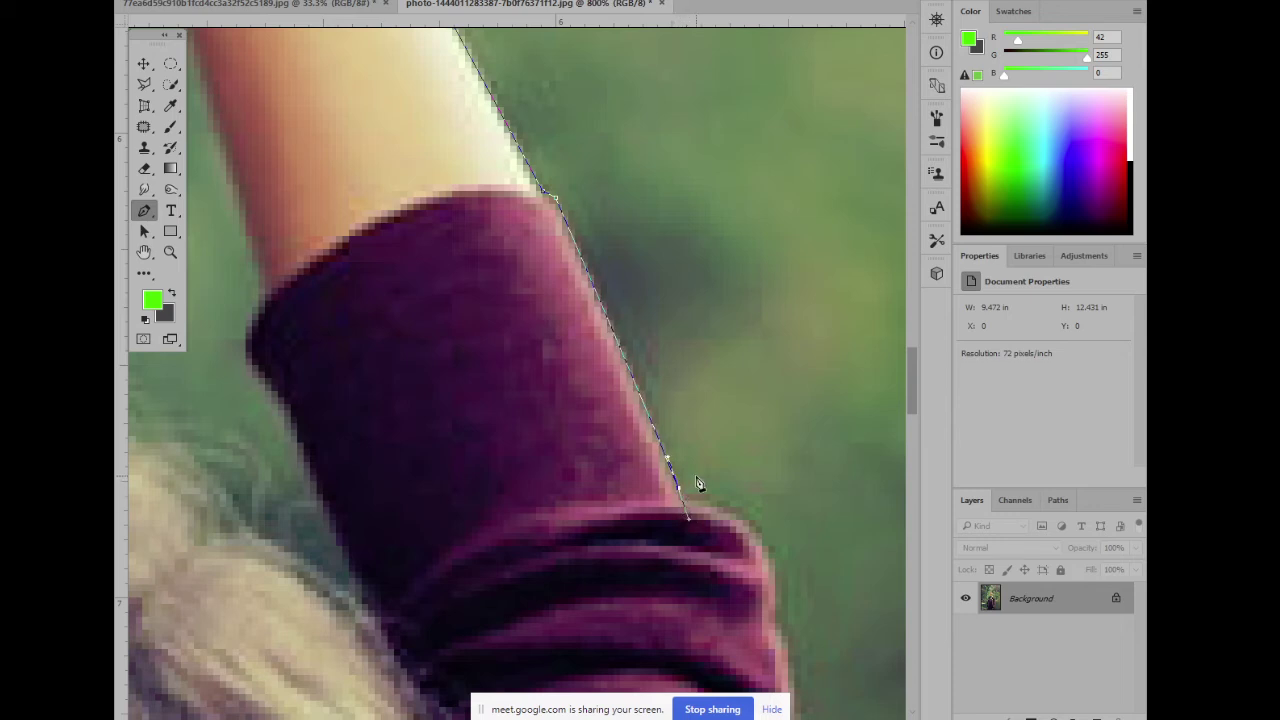
drag(696, 474, 646, 374)
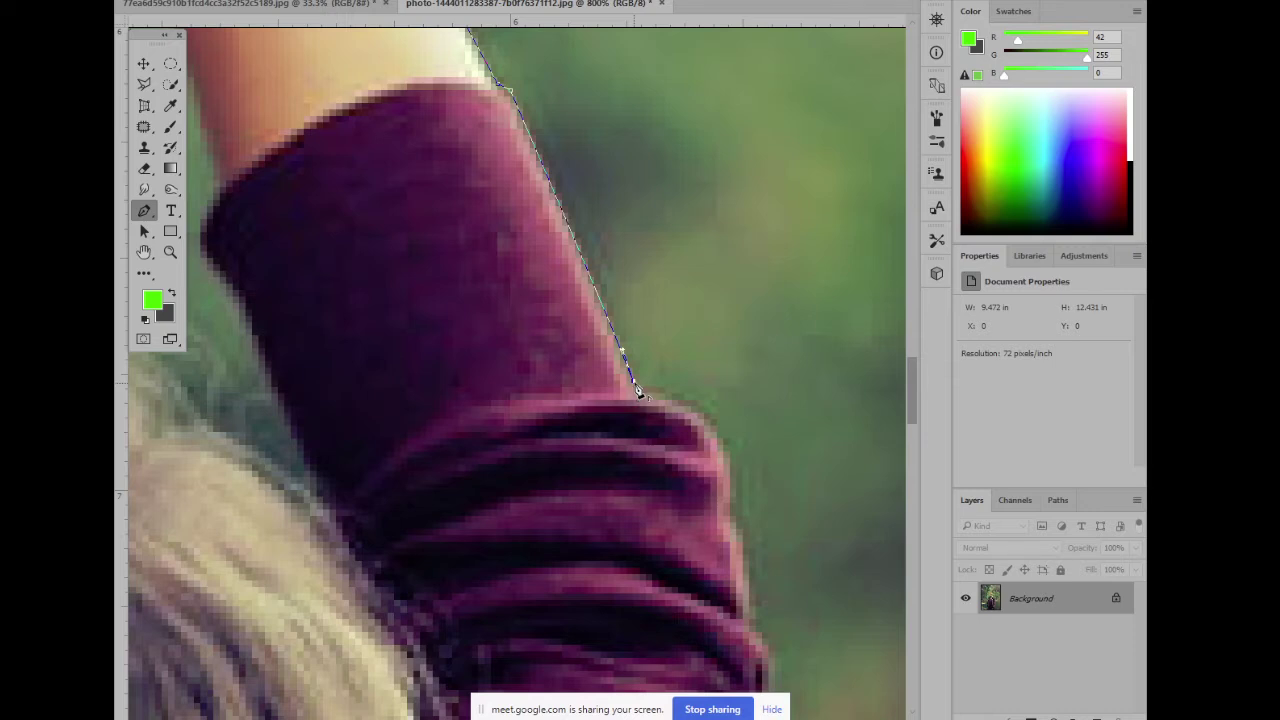
drag(731, 486, 457, 180)
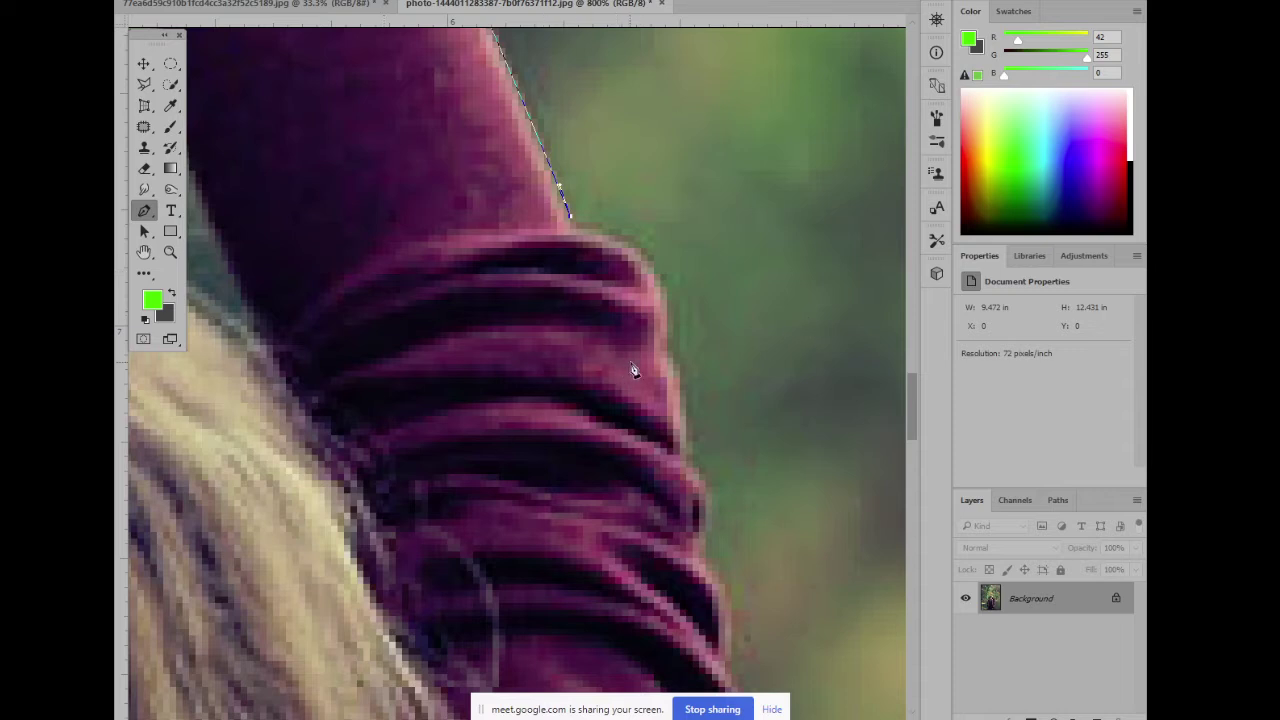
drag(667, 352, 660, 488)
Add a straight segment to the next crease and a curved one around the following fold, removing the last outgoing handle
drag(668, 428, 614, 254)
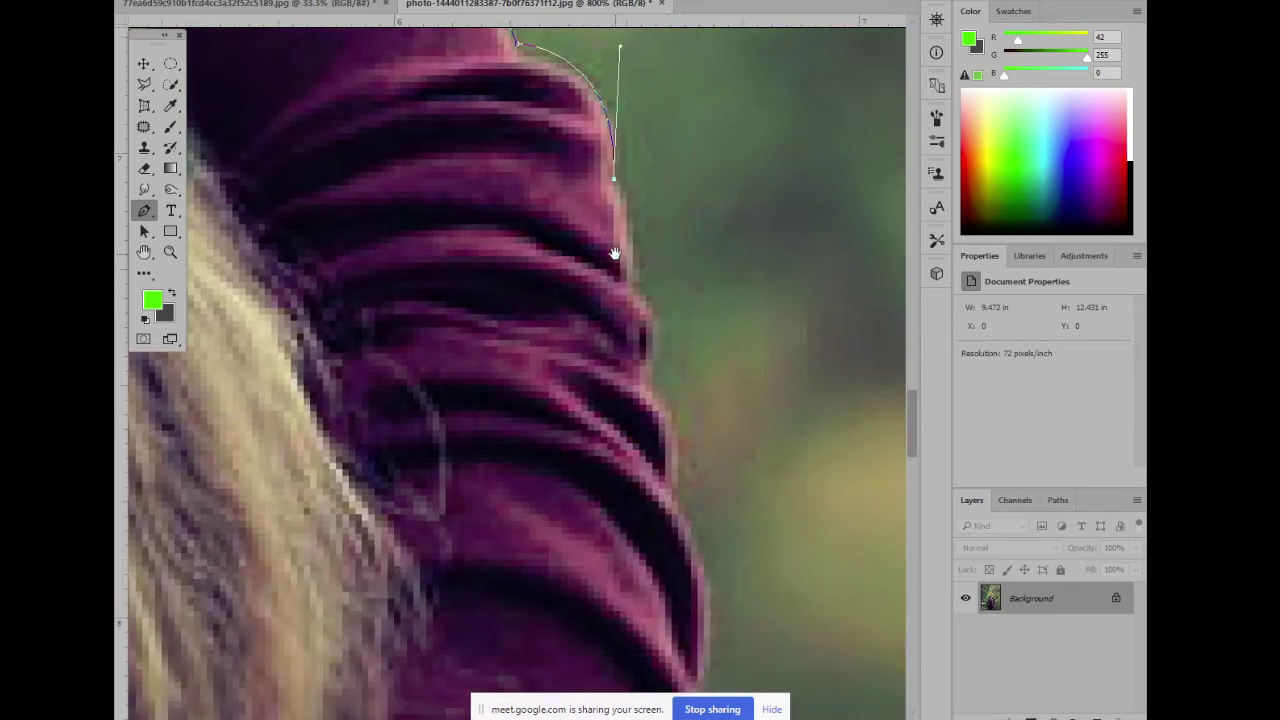
click(632, 278)
drag(634, 343, 624, 250)
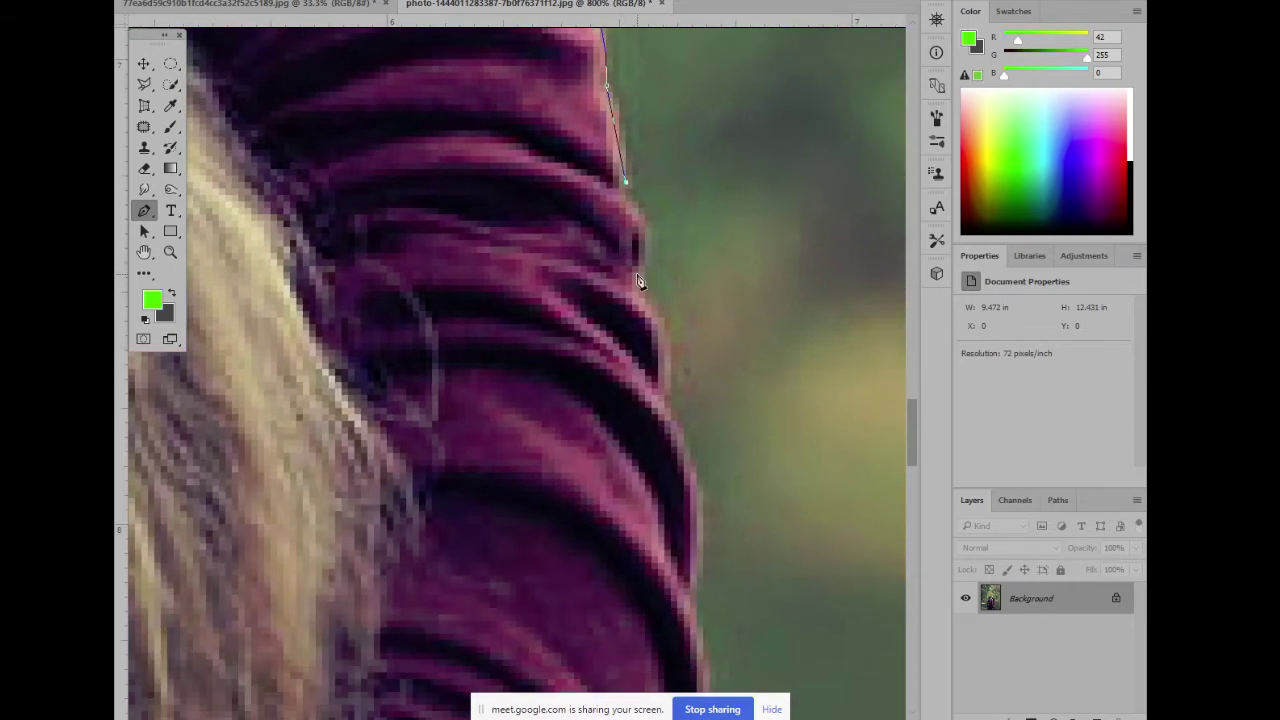
drag(632, 298, 643, 270)
alt+click(646, 277)
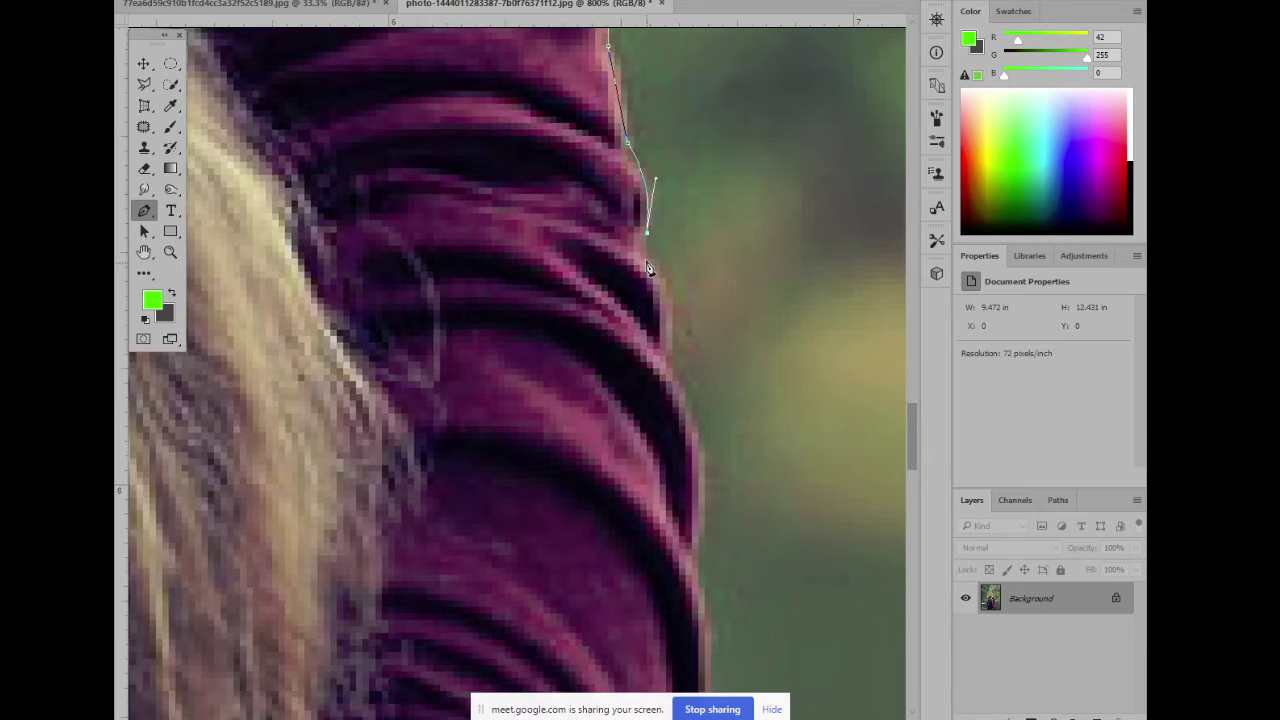
Continue the path around the next two bulges of the gathered sleeve with curved anchors, removing the last one's outgoing handle
mouse_move(662, 336)
mouse_down()
mouse_move(656, 298)
mouse_move(659, 353)
mouse_up()
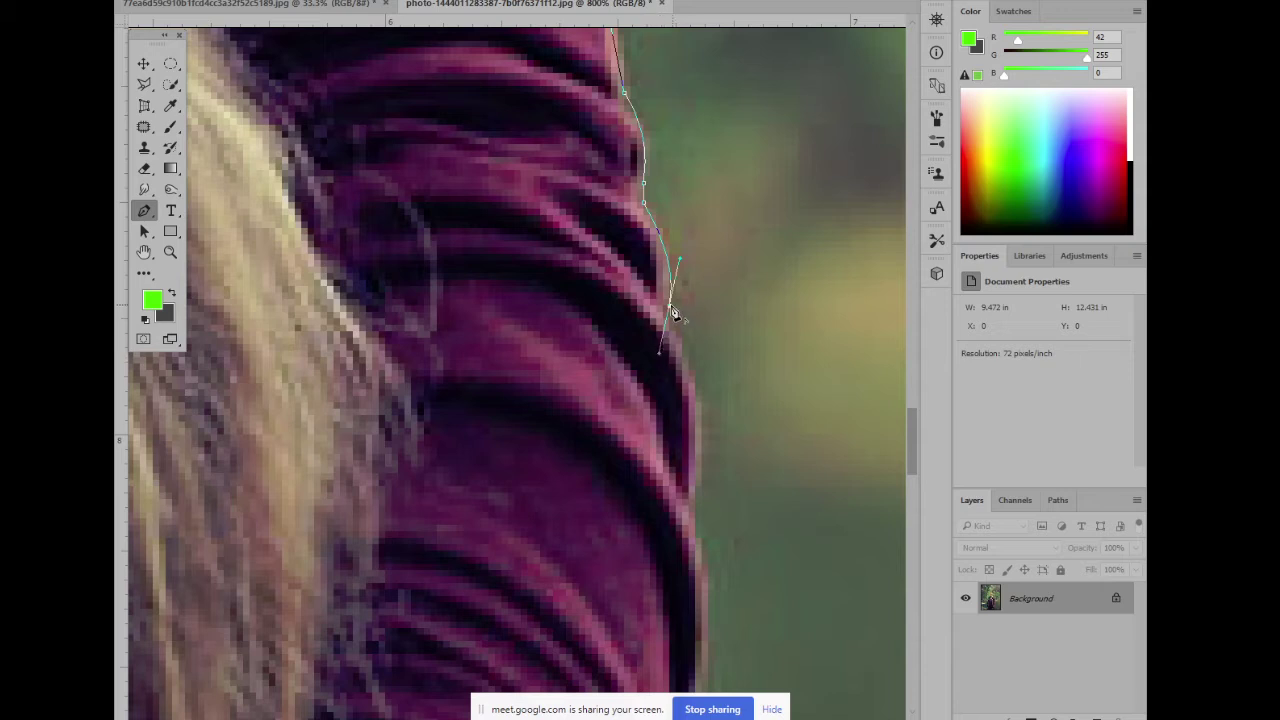
scroll(674, 316, down, 3)
drag(694, 397, 671, 465)
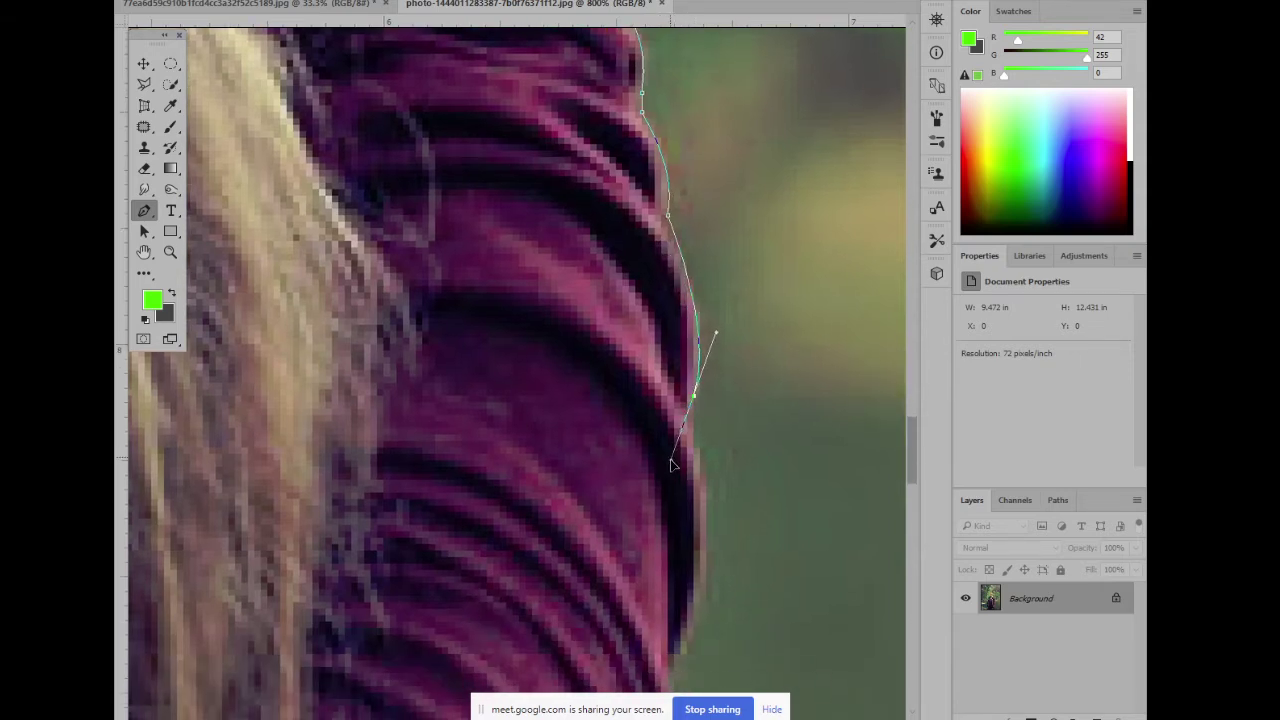
alt+click(694, 398)
Trace around the lowest bulging sleeve fold and past the crease beneath it with curved anchors, removing their outgoing handles
scroll(688, 350, down, 4)
scroll(688, 318, down, 3)
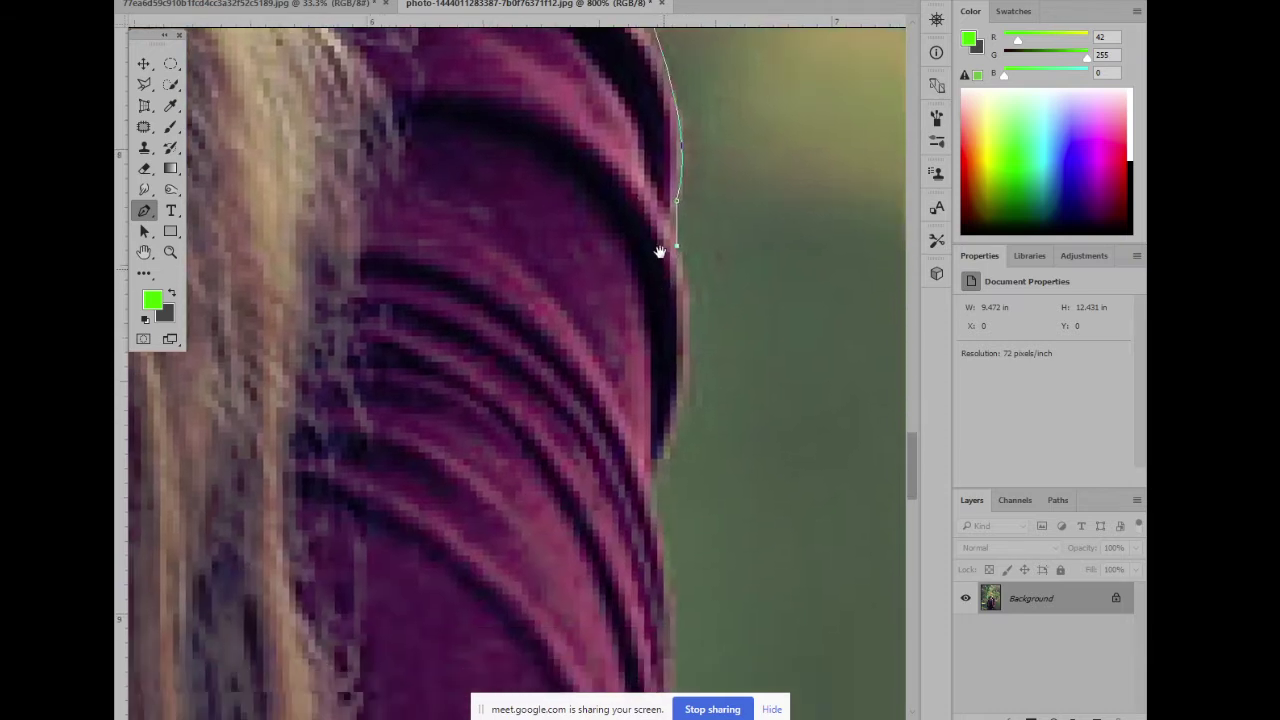
click(642, 399)
drag(642, 399, 650, 266)
alt+click(643, 399)
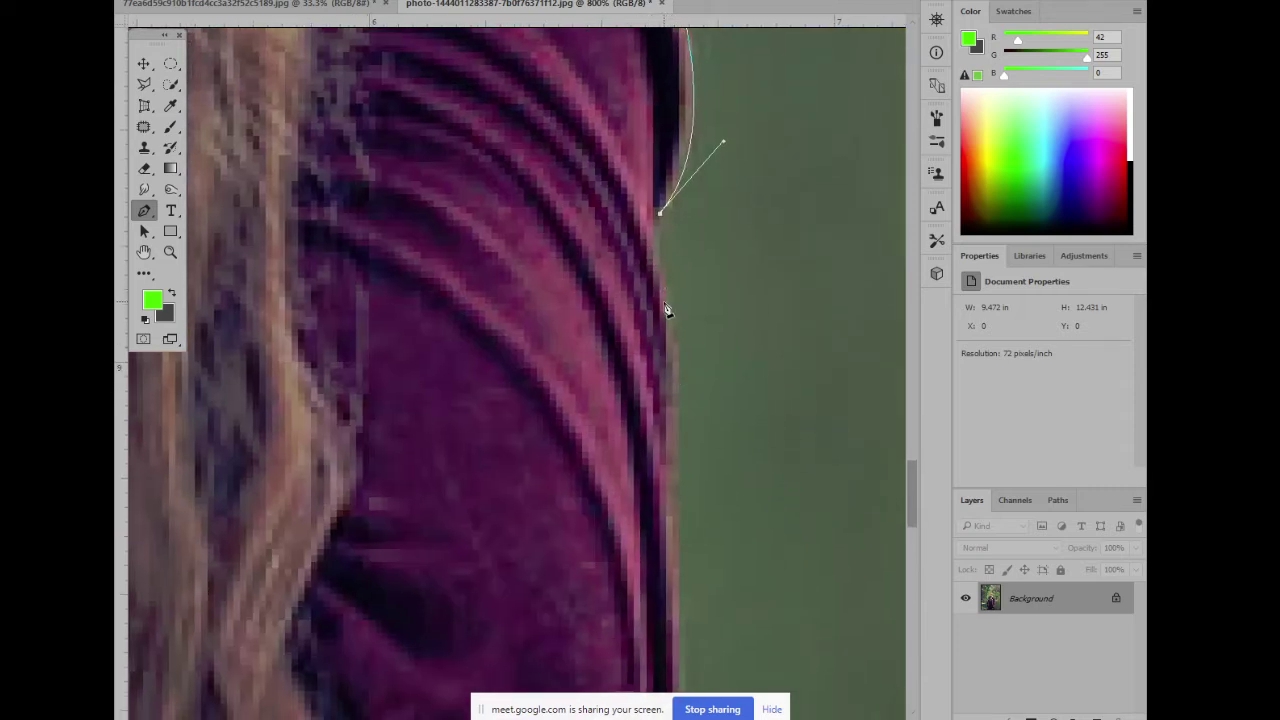
drag(666, 303, 673, 210)
alt+click(668, 306)
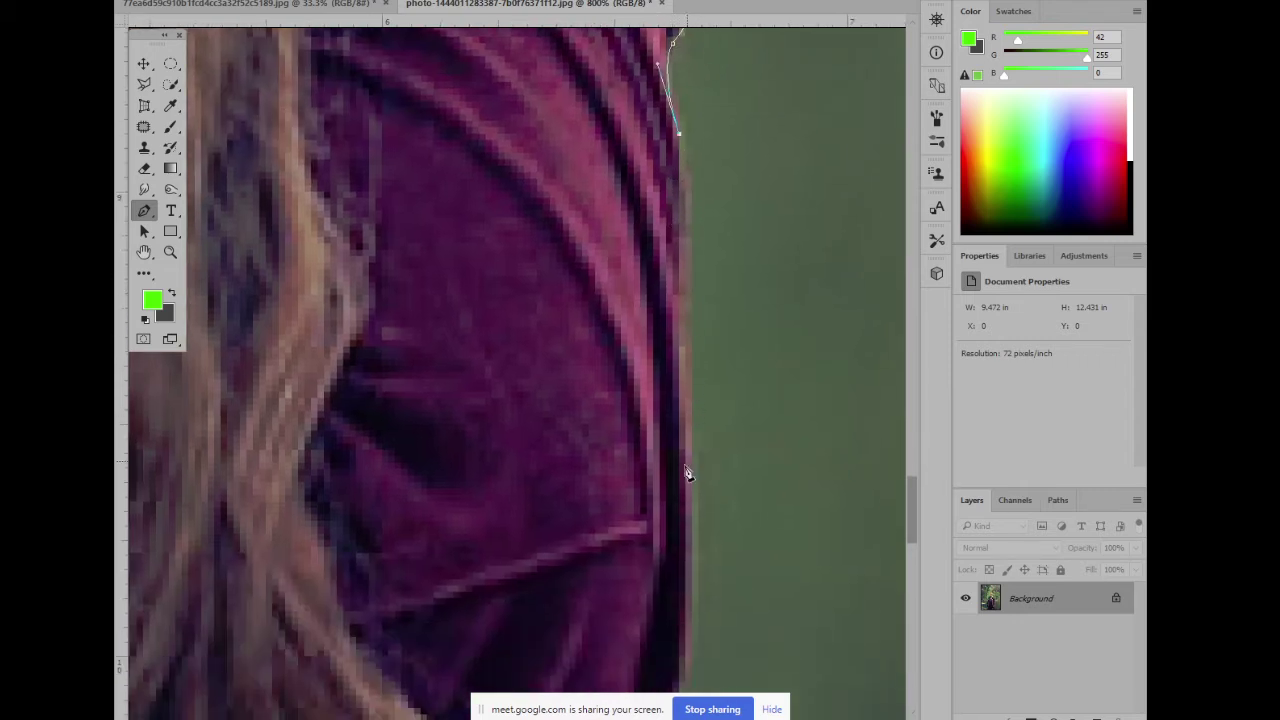
Extend the path down the smooth outer edge of the purple garment with two long curved segments, removing the outgoing handles
drag(686, 477, 672, 550)
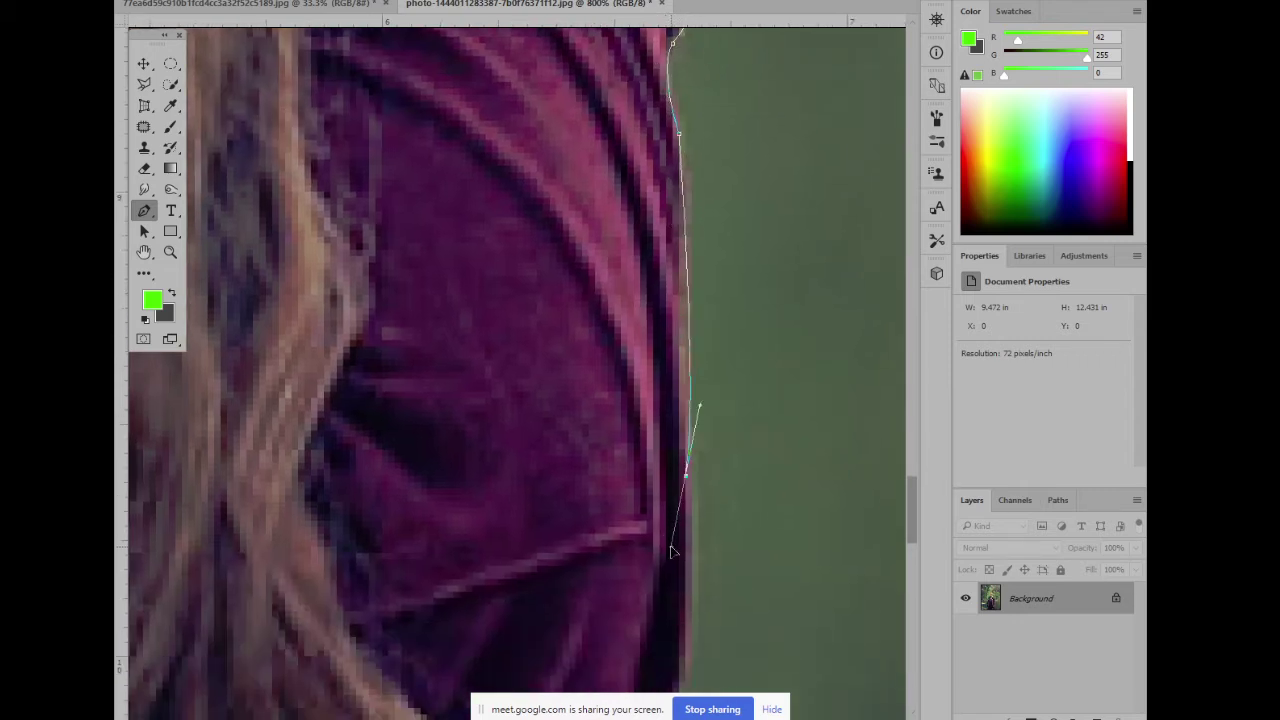
drag(629, 513, 626, 217)
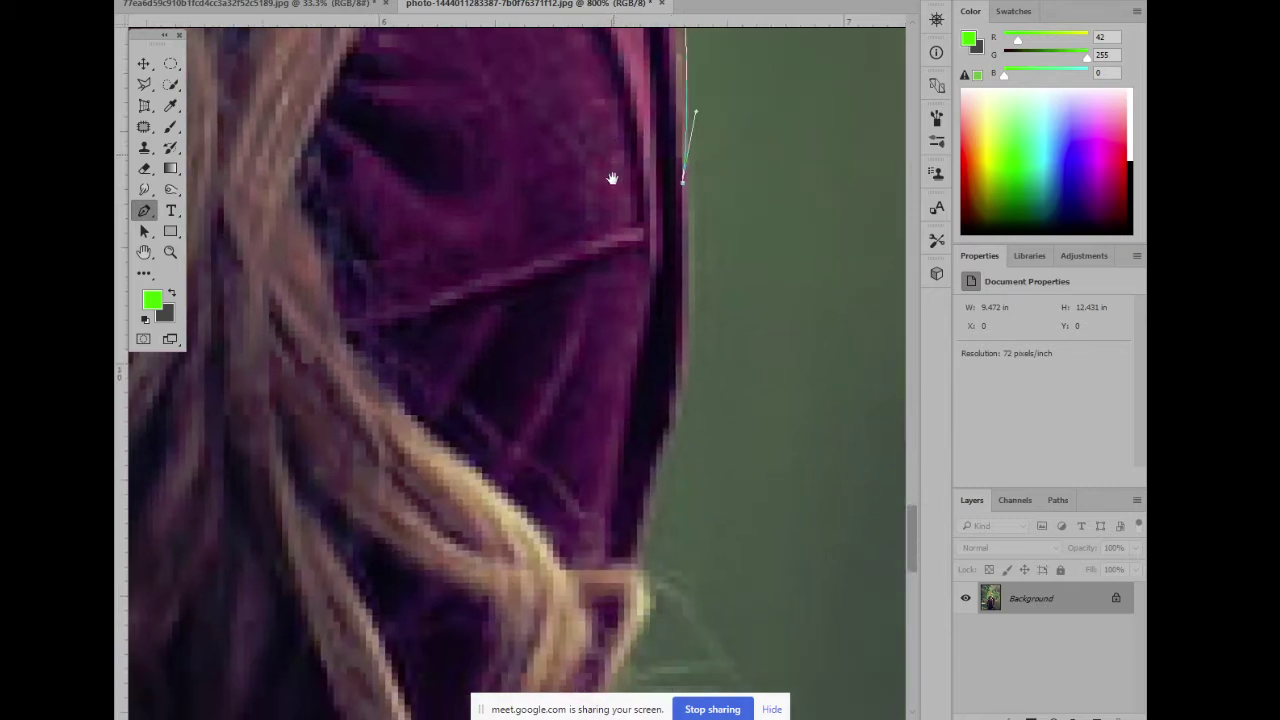
drag(669, 443, 637, 513)
alt+click(670, 441)
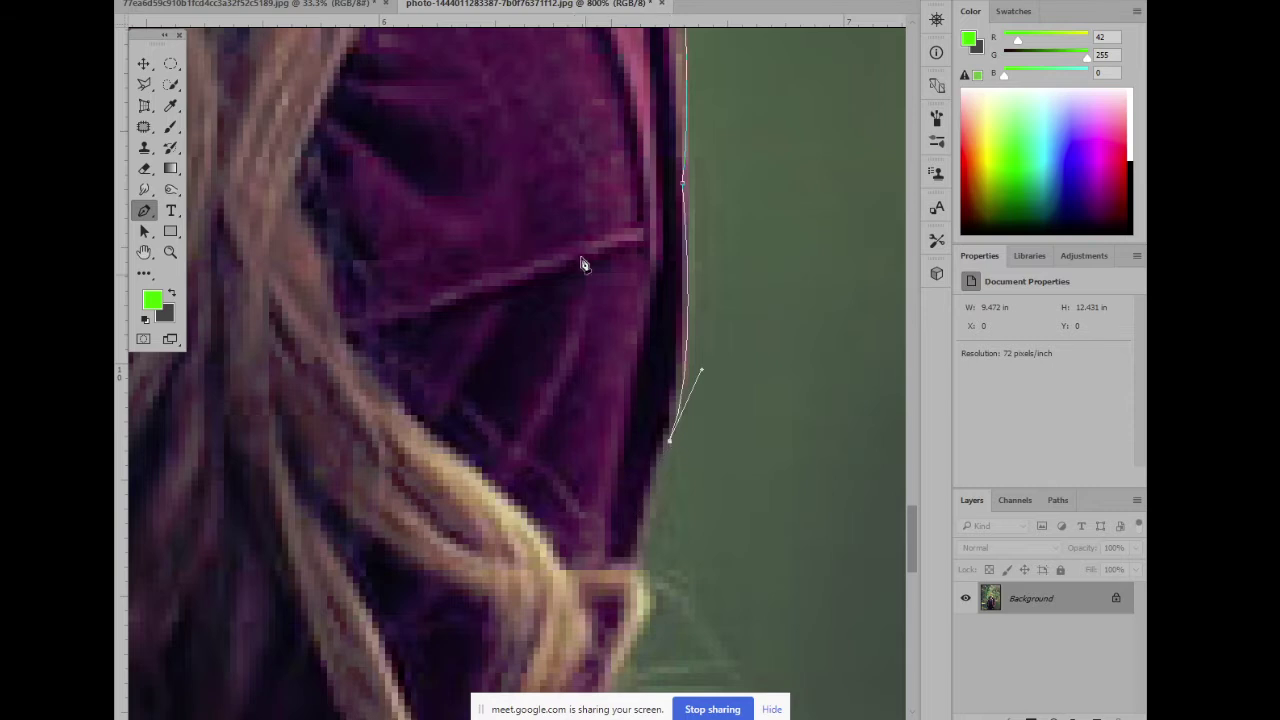
drag(580, 263, 593, 232)
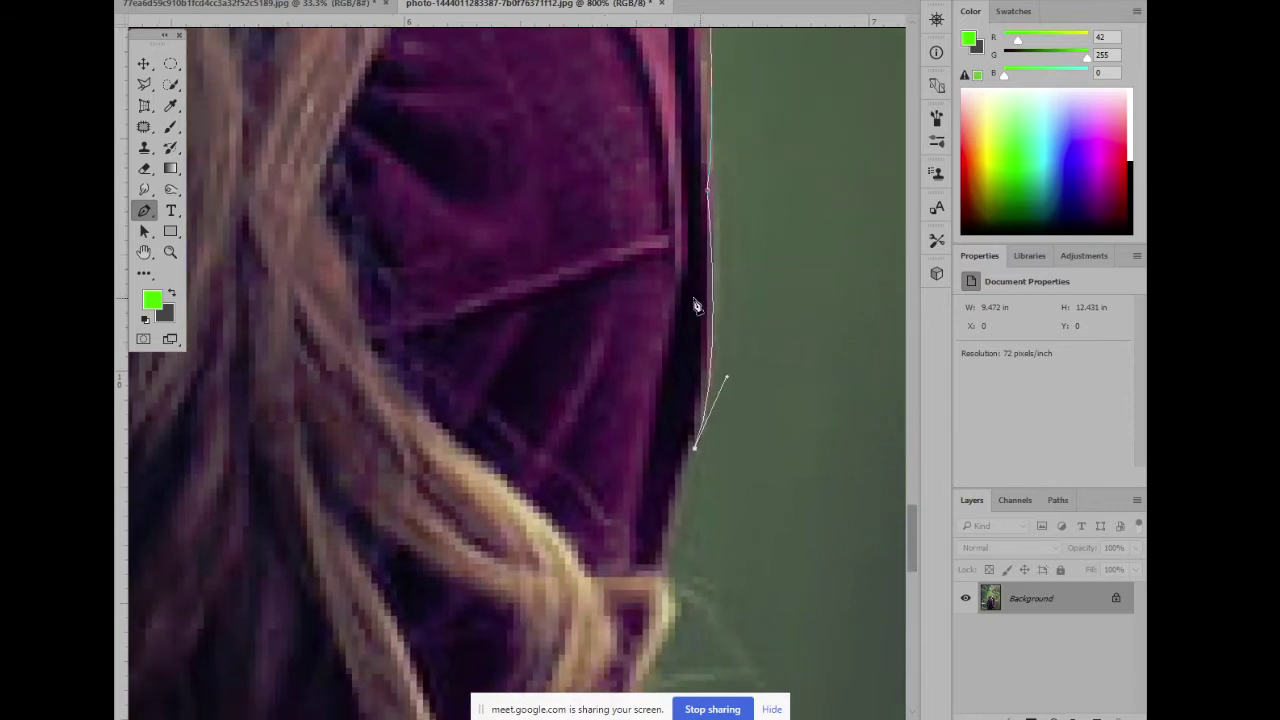
Continue the path past the blonde strand at the garment's edge and down toward the inward bend with three more anchors
key(ctrl+minus)
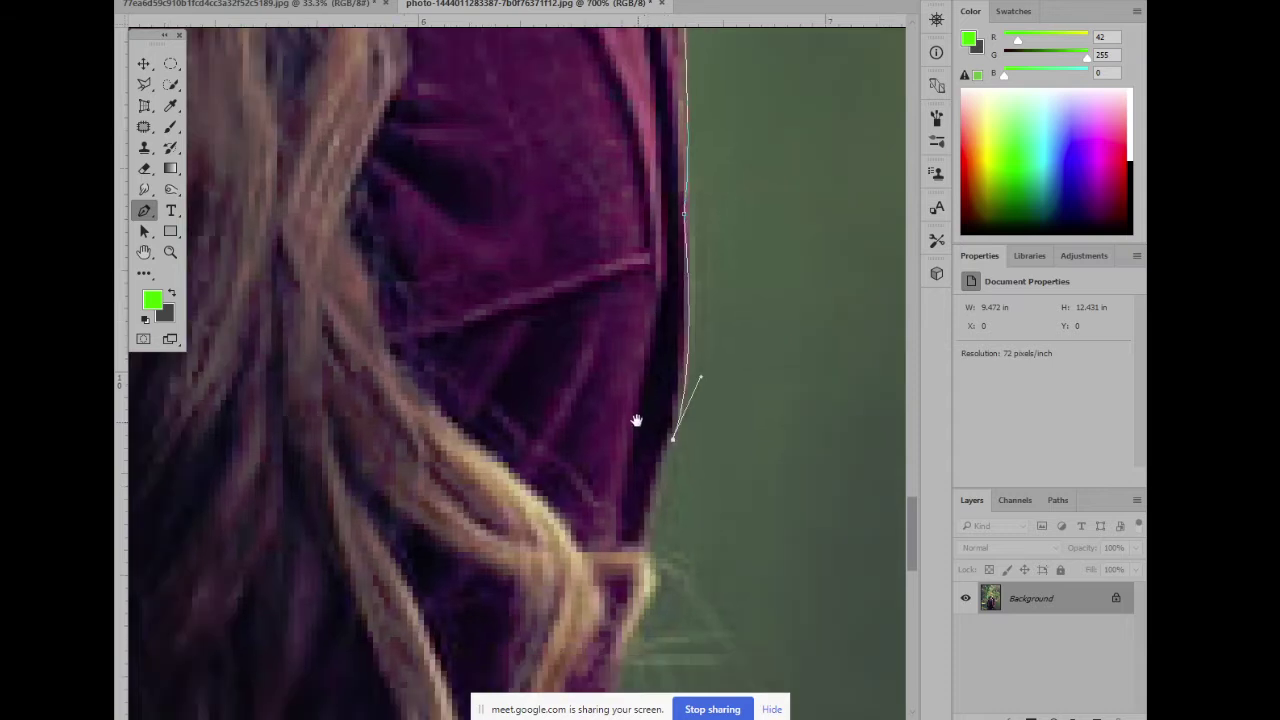
scroll(634, 423, down, 3)
drag(652, 307, 654, 352)
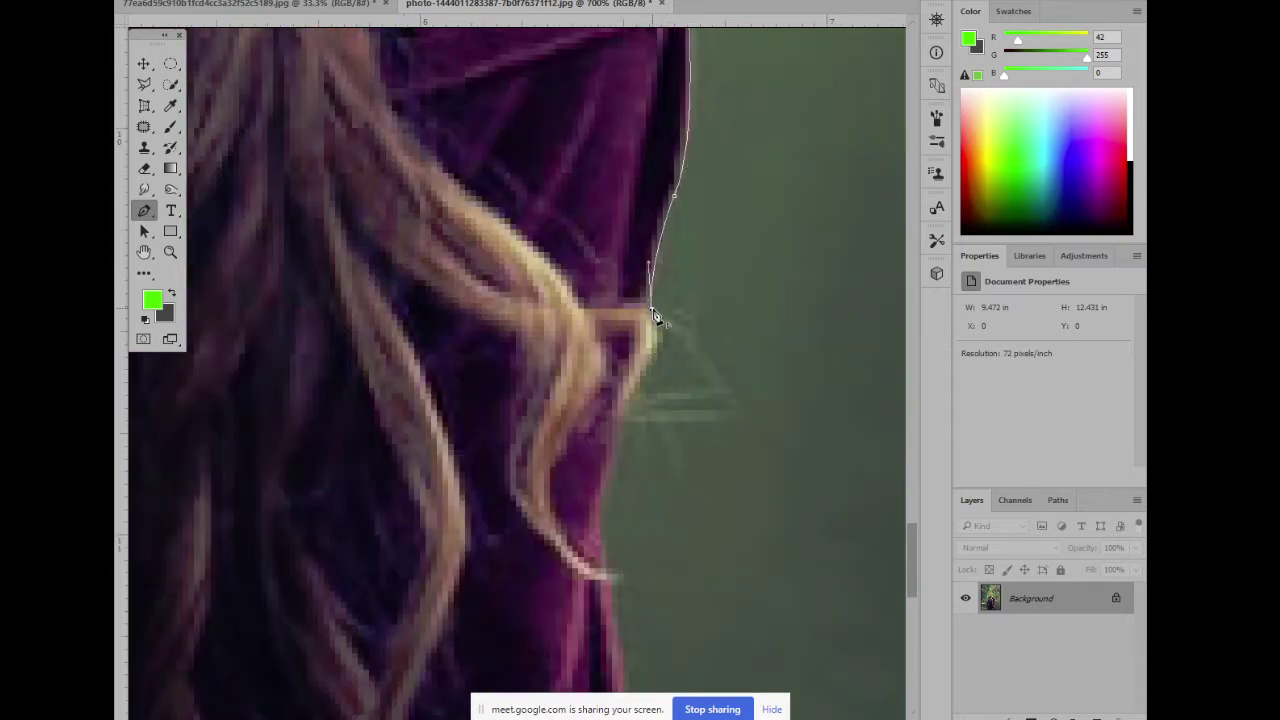
scroll(652, 312, down, 3)
click(636, 308)
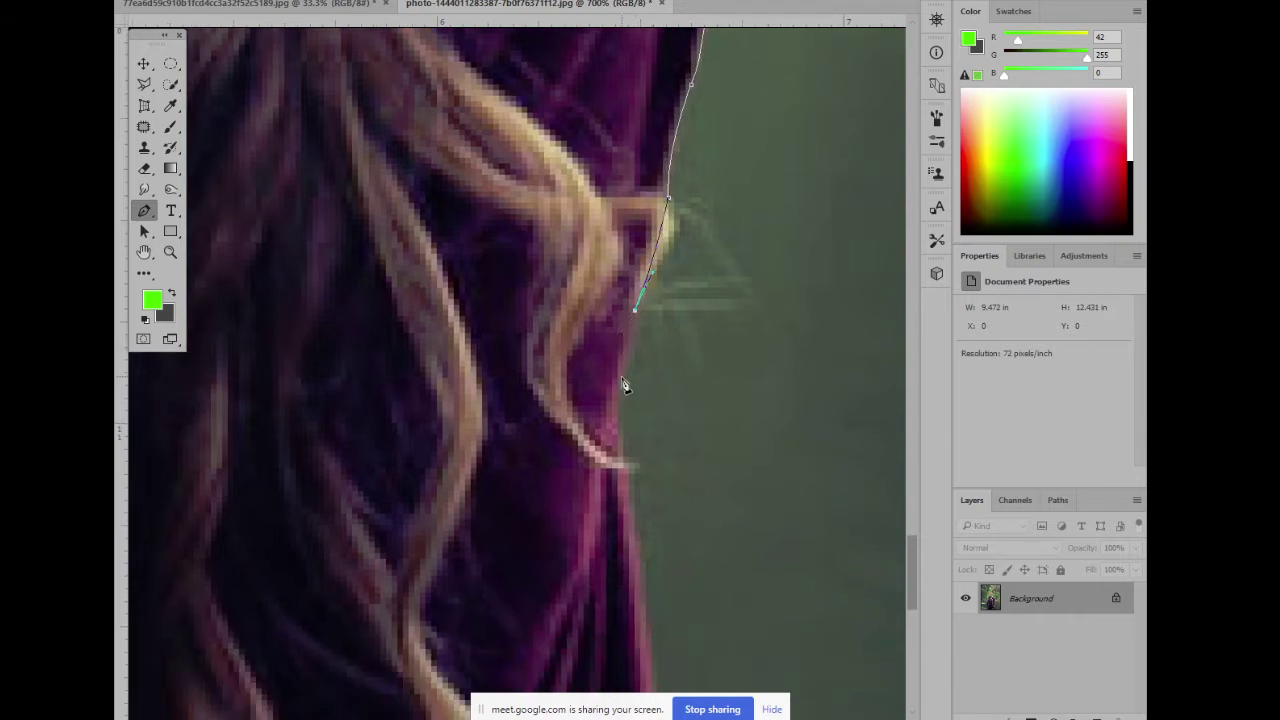
drag(619, 382, 607, 399)
Undo the last anchor and place a new curved one at the garment's inward bend, removing its outgoing handle
scroll(625, 395, down, 7)
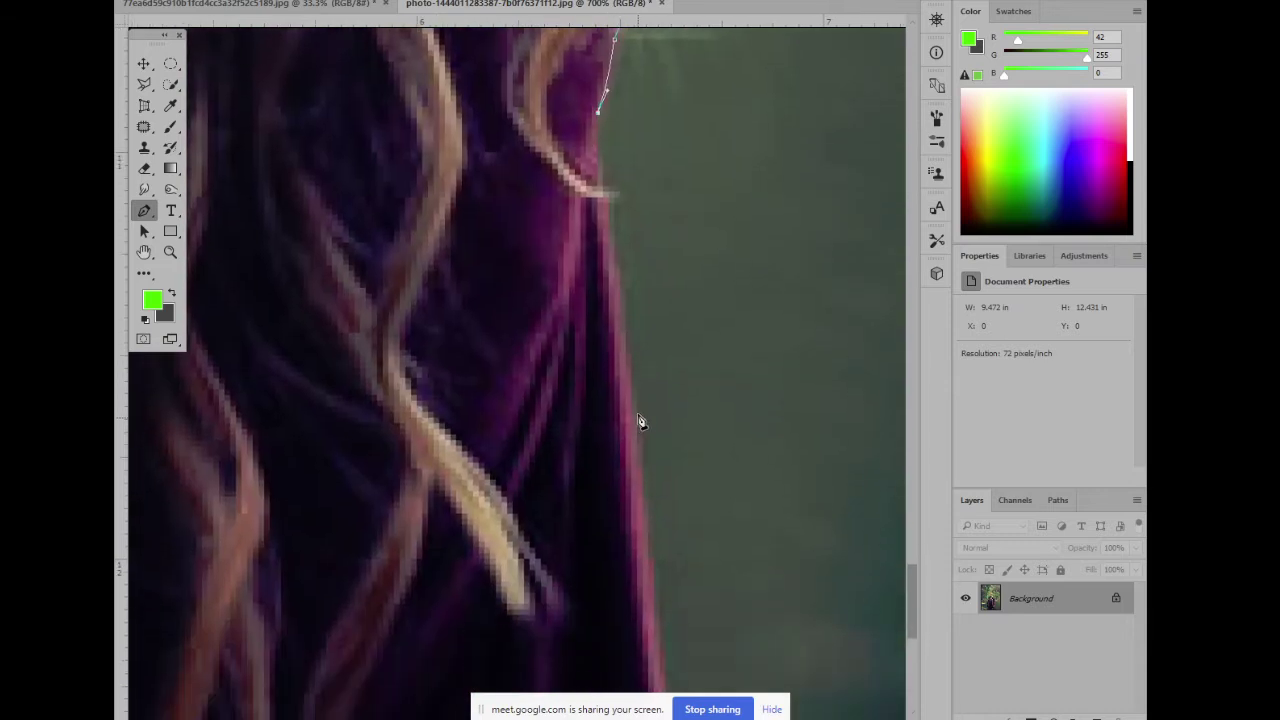
scroll(667, 265, down, 3)
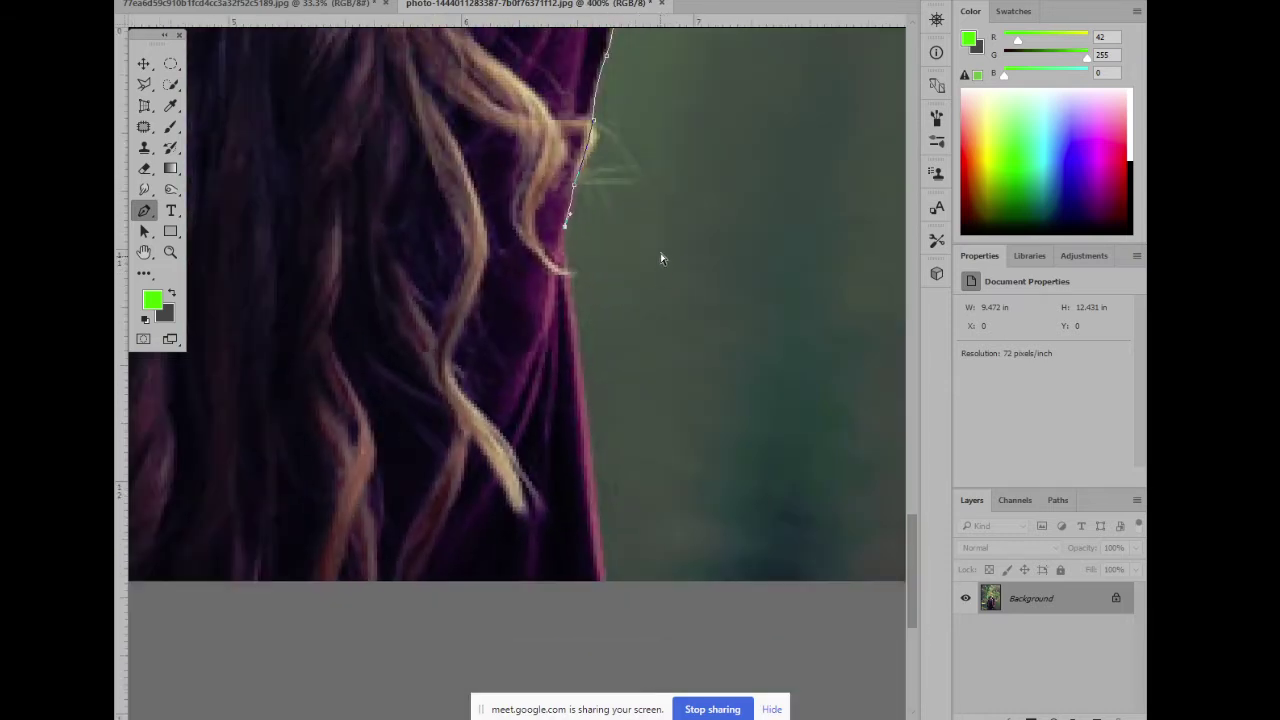
key(ctrl+z)
key(ctrl+z)
drag(581, 179, 631, 349)
alt+click(581, 180)
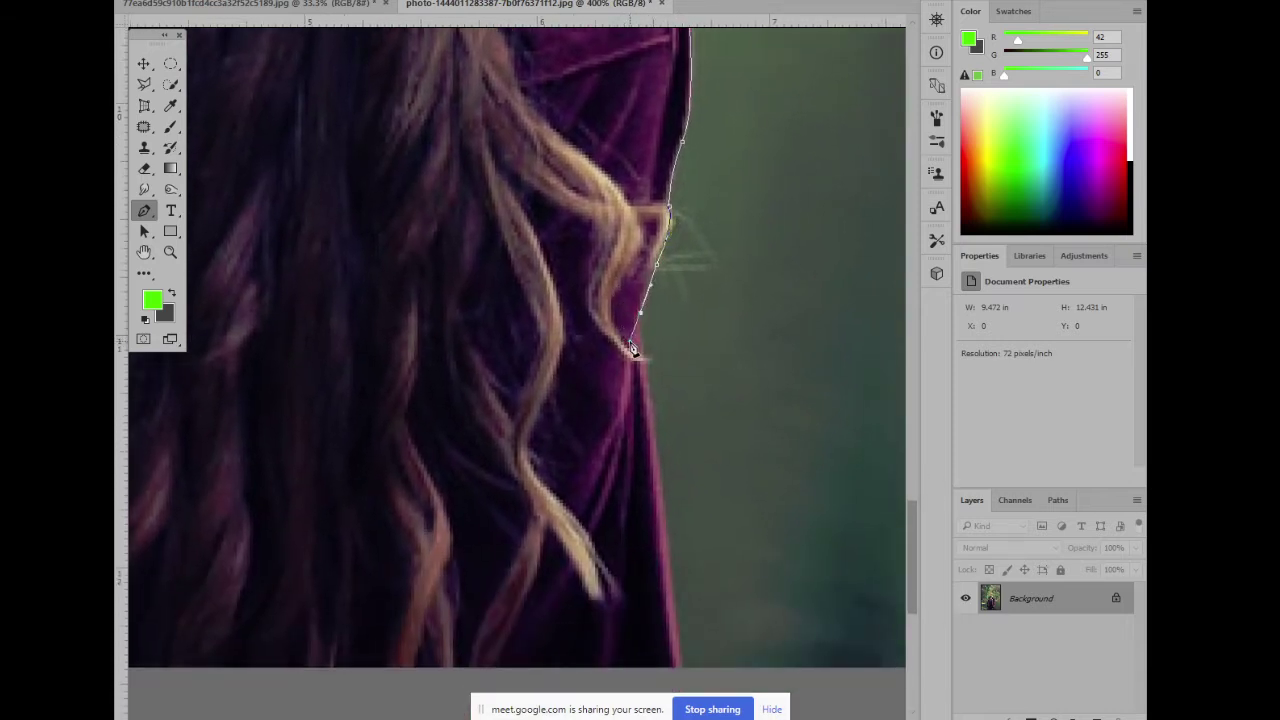
Draw a straight segment down the garment's edge to just below the photo's bottom border, redoing its end anchor until it fits
drag(631, 417, 627, 294)
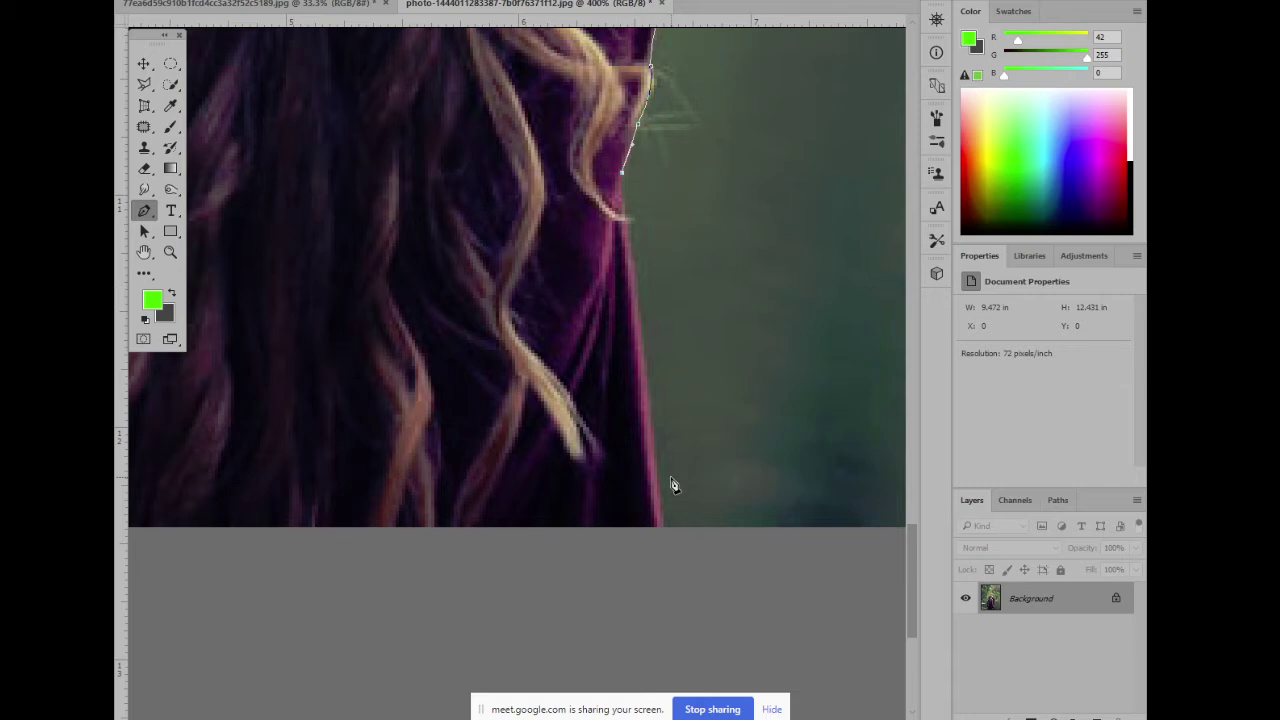
click(662, 526)
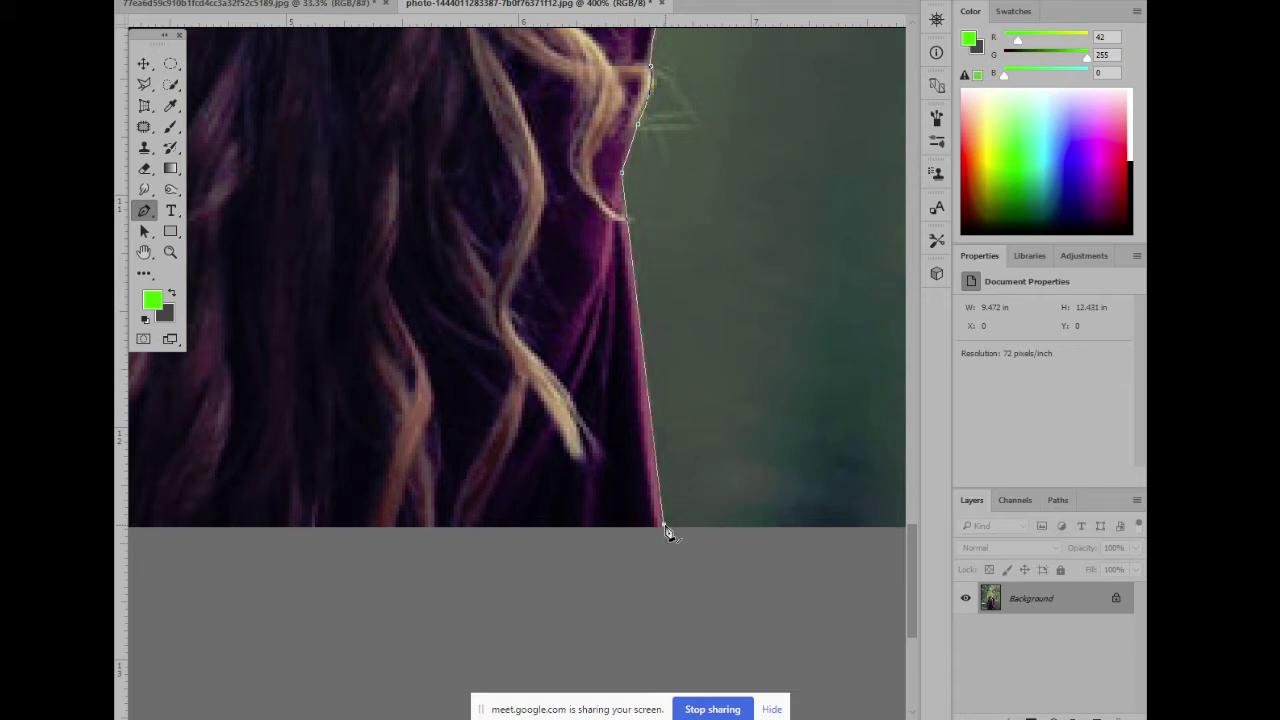
key(ctrl+z)
click(665, 538)
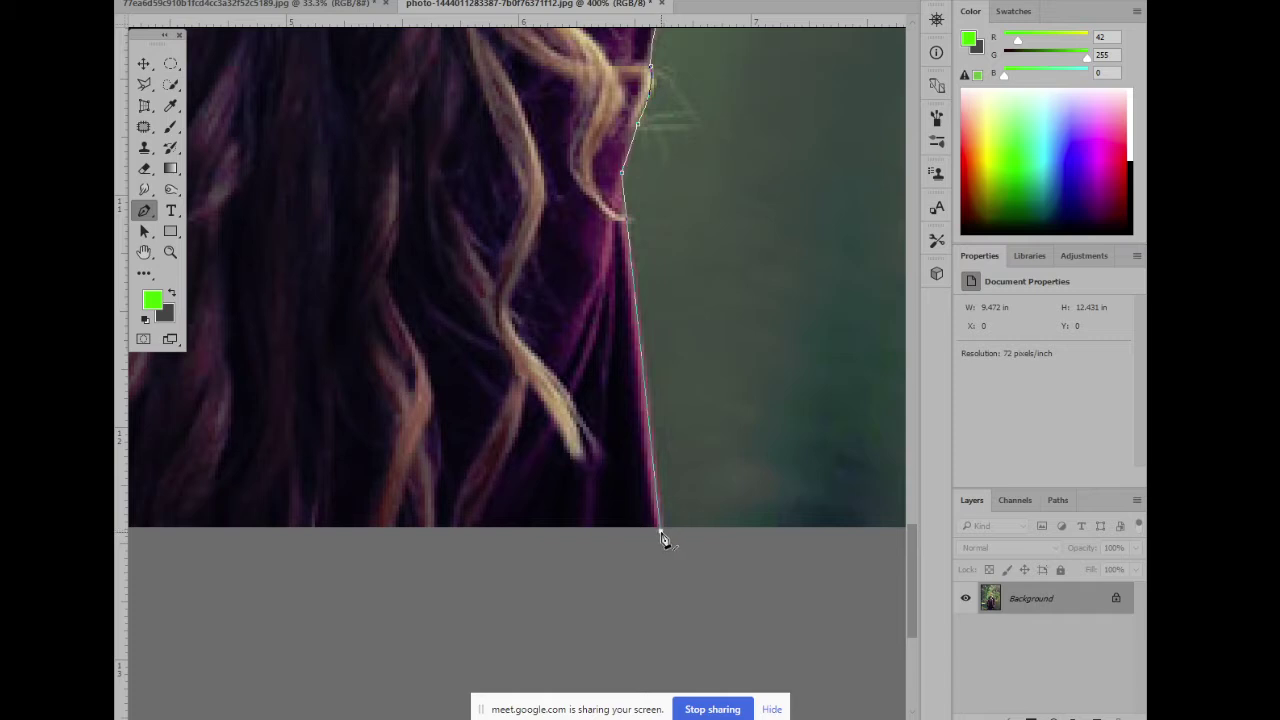
key(ctrl+z)
click(665, 537)
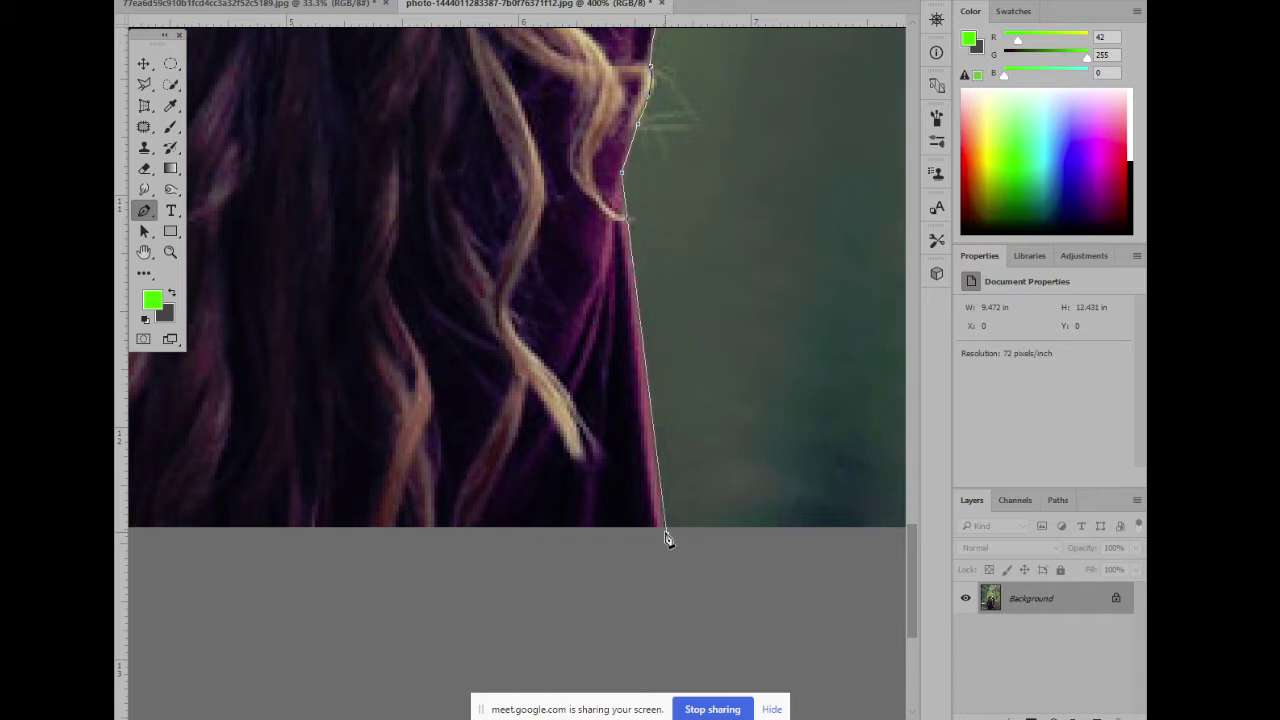
Redo the end anchor just below the photo's bottom border and close the path at its starting anchor along the bottom edge
key(ctrl+z)
click(665, 537)
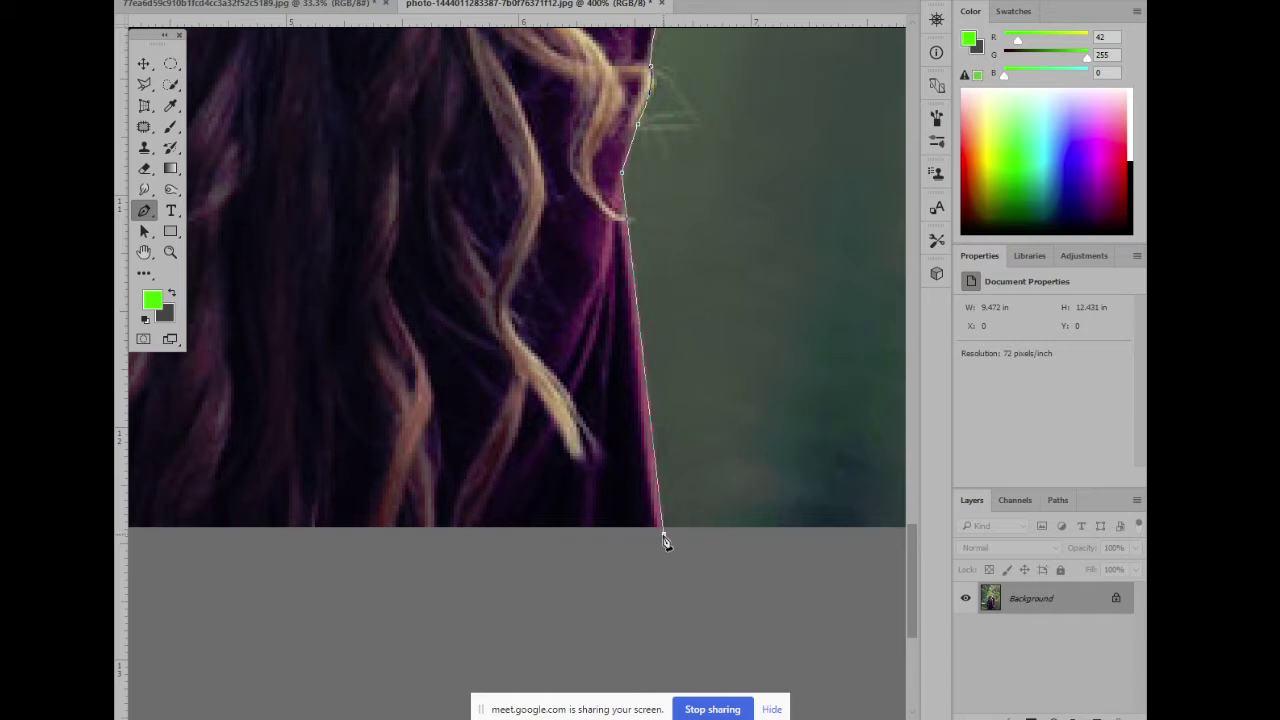
key(ctrl+minus)
key(ctrl+minus)
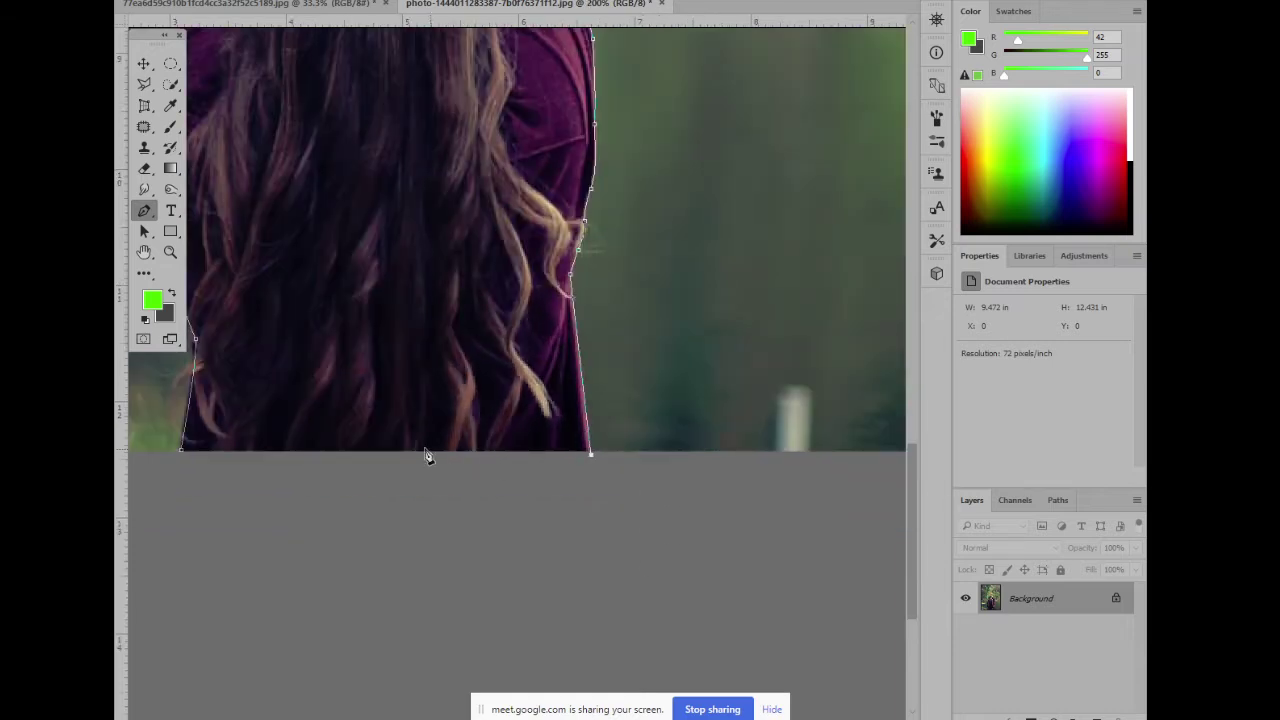
drag(442, 463, 522, 359)
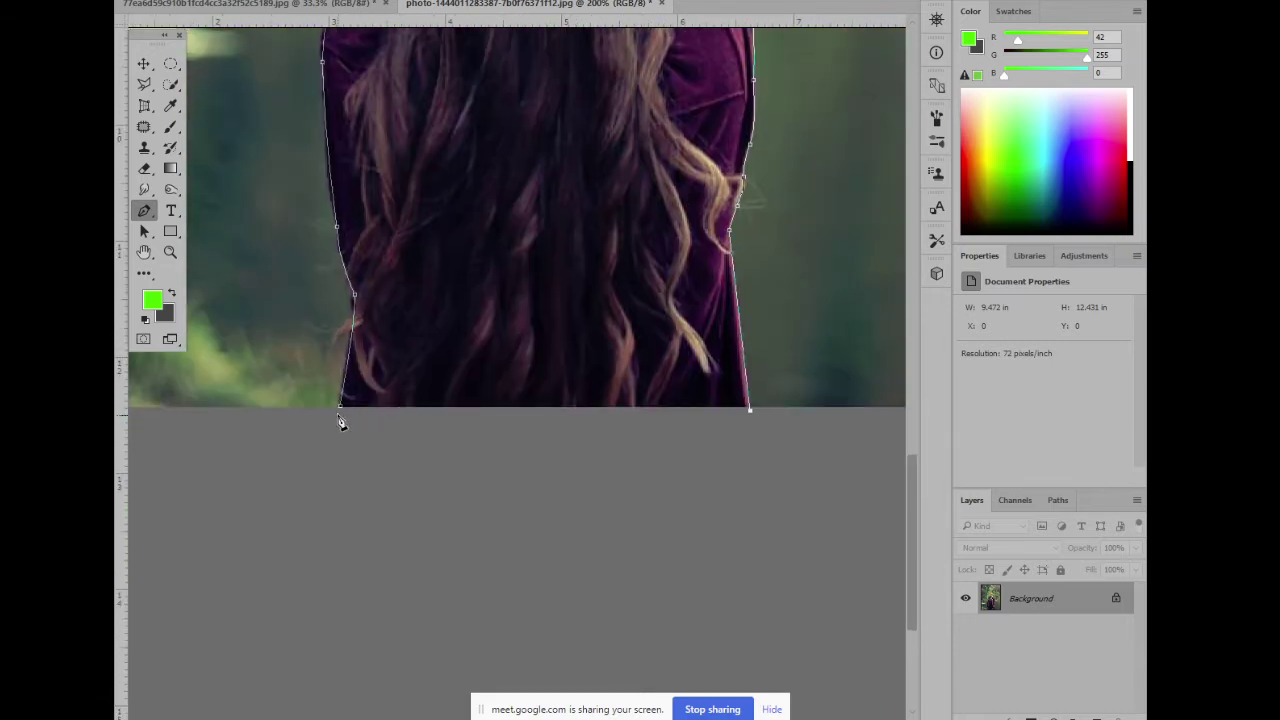
click(342, 411)
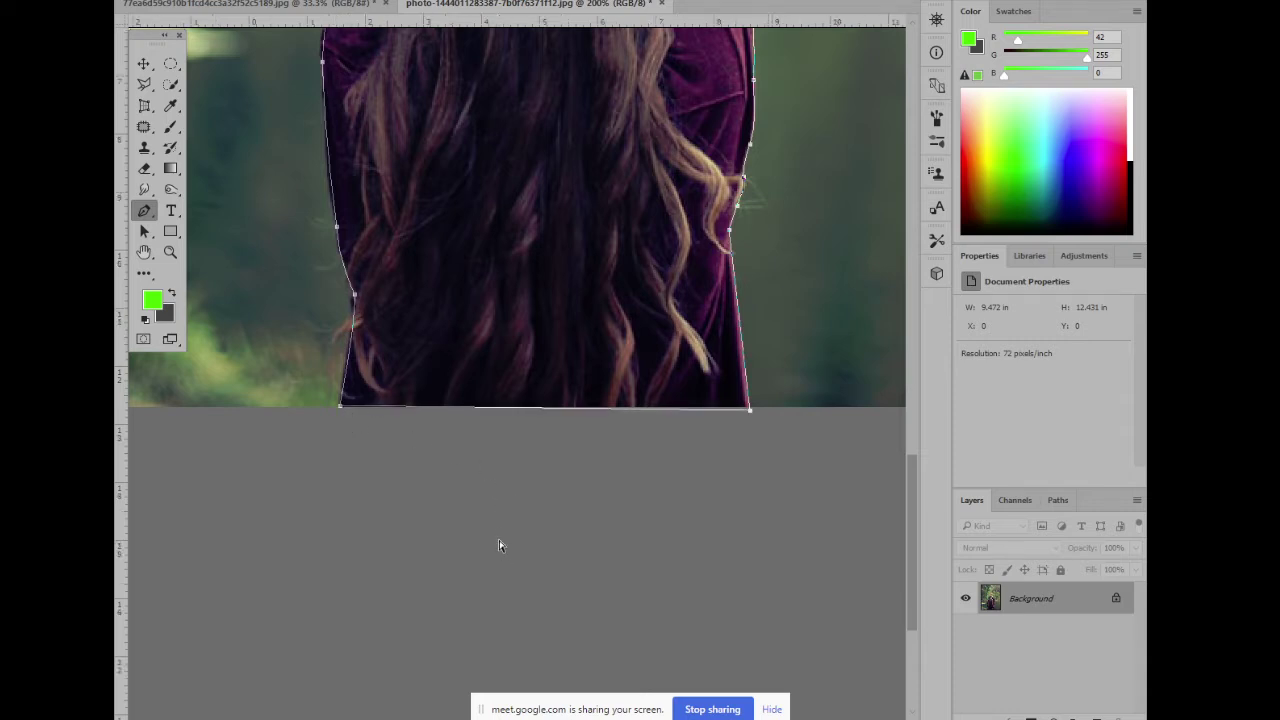
key(ctrl+minus)
key(ctrl+minus)
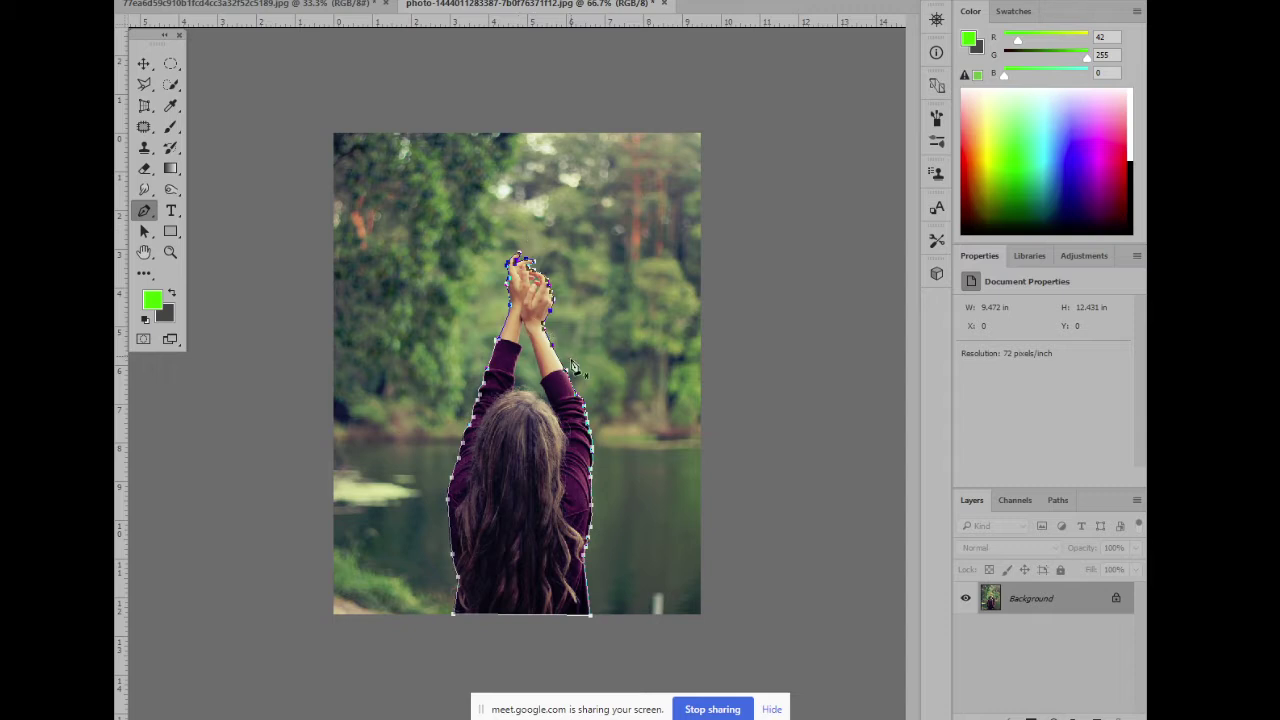
Show the saved body path's outline on the photo, deselect it and return to the layer list
click(1057, 501)
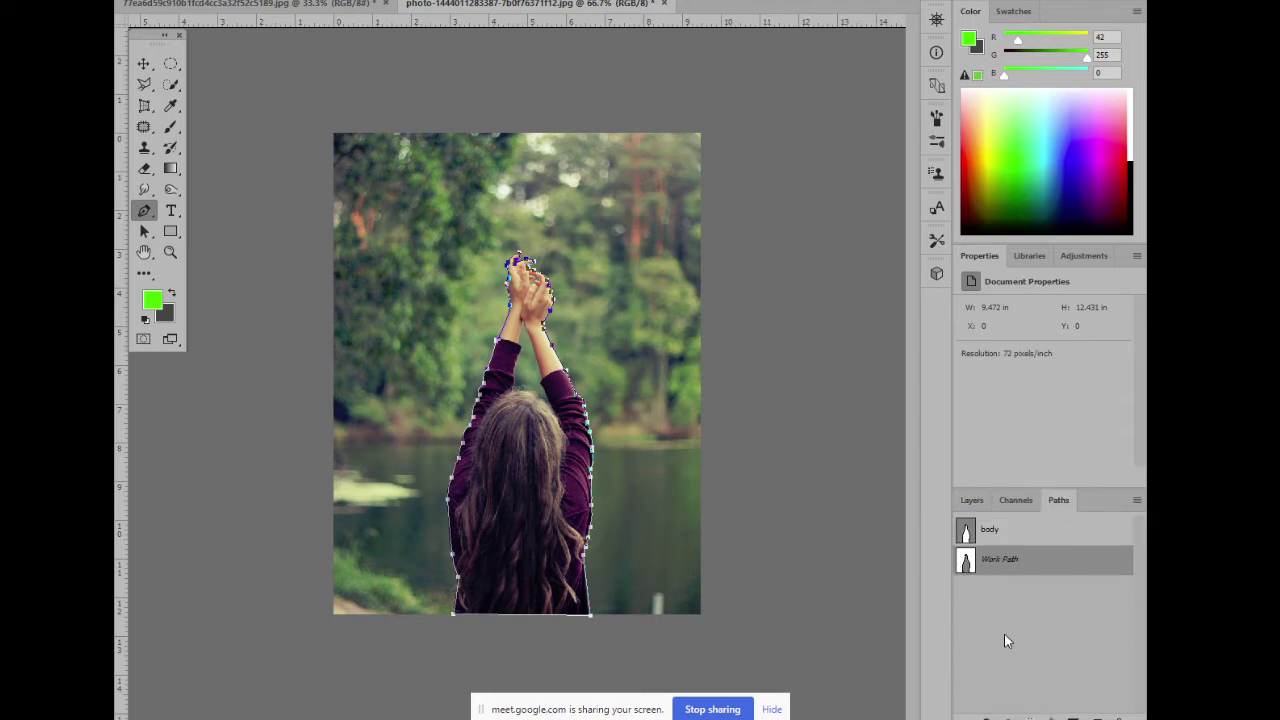
click(1003, 540)
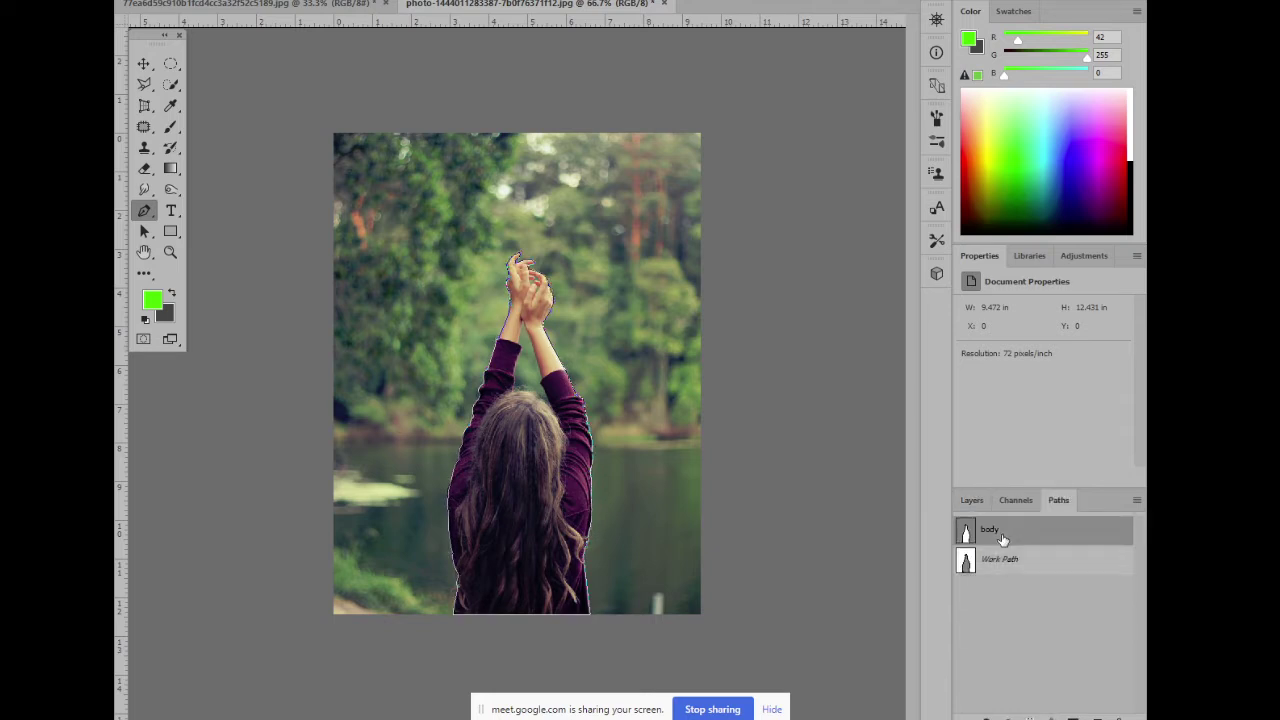
double_click(1003, 540)
click(1031, 552)
click(1013, 618)
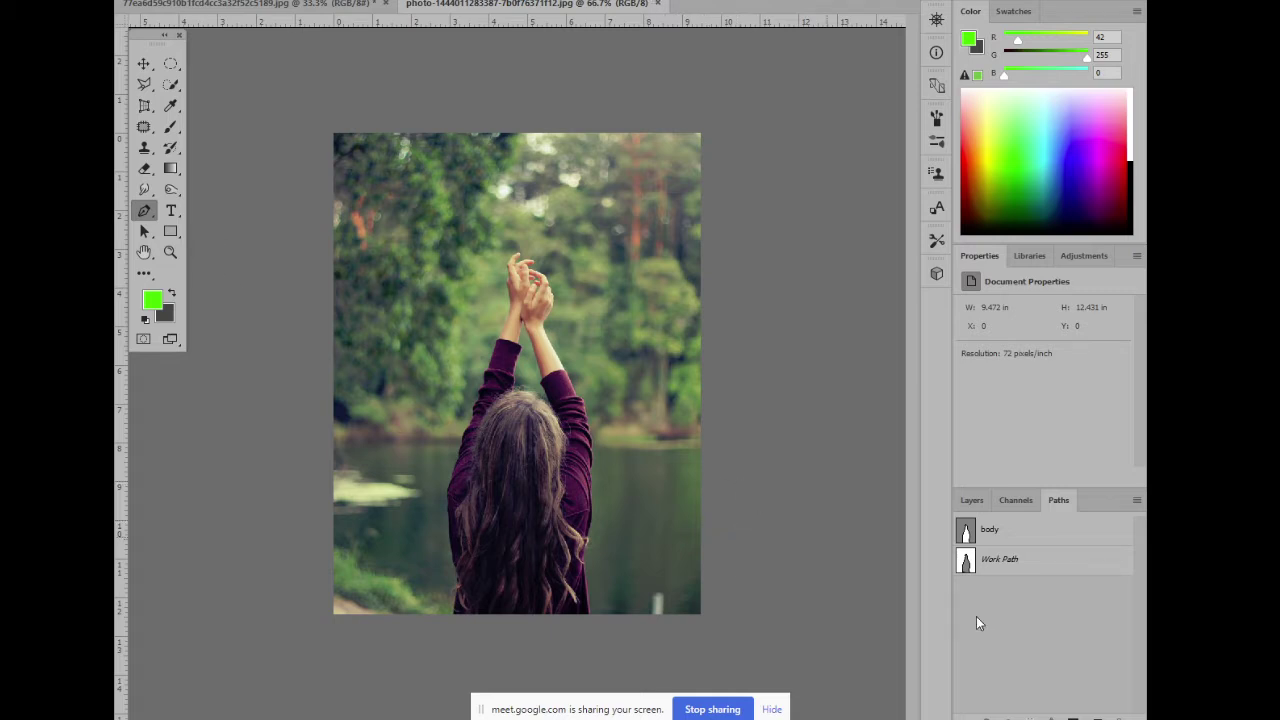
click(973, 502)
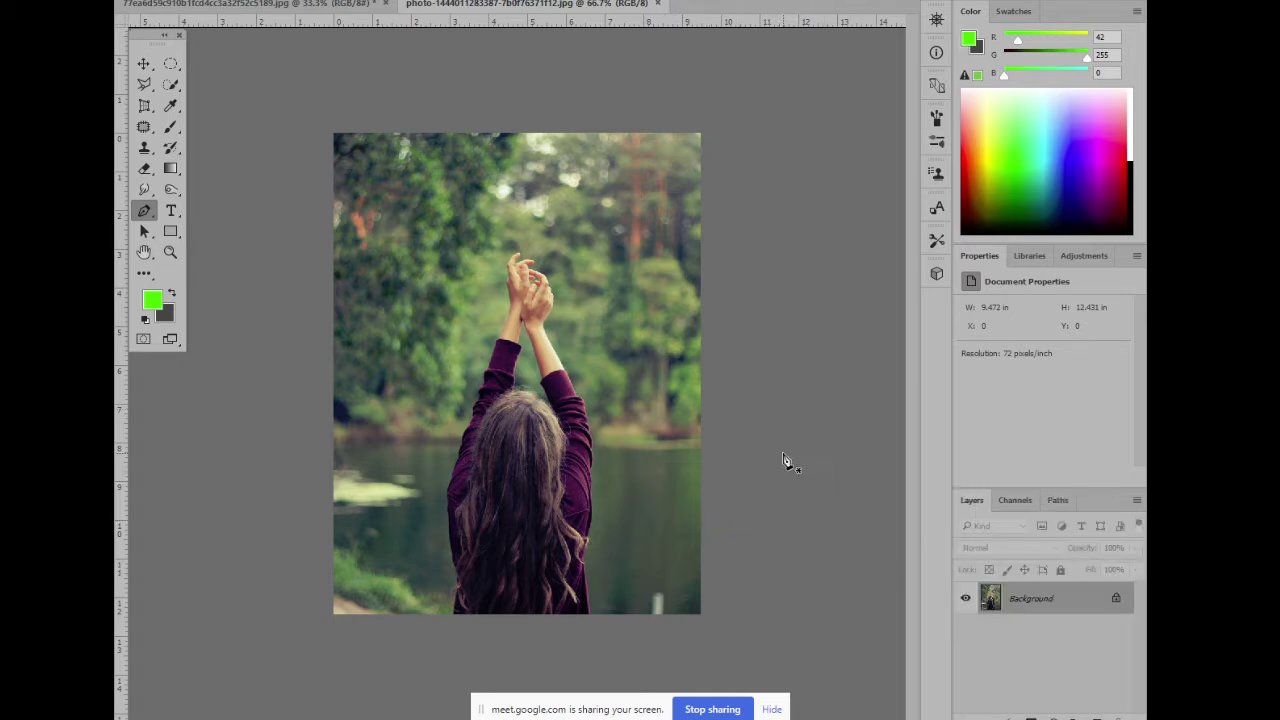
Compare the body path with the Work Path by showing each on the photo in turn, ending with neither selected
click(1058, 500)
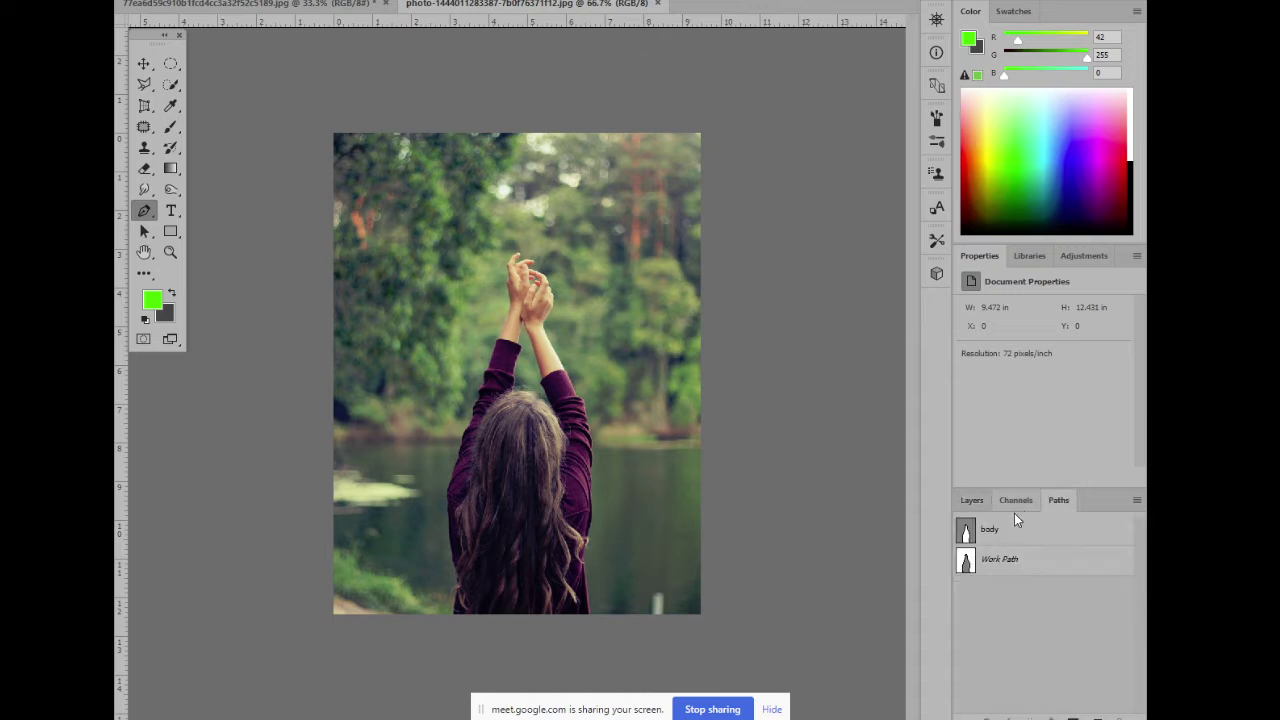
click(962, 533)
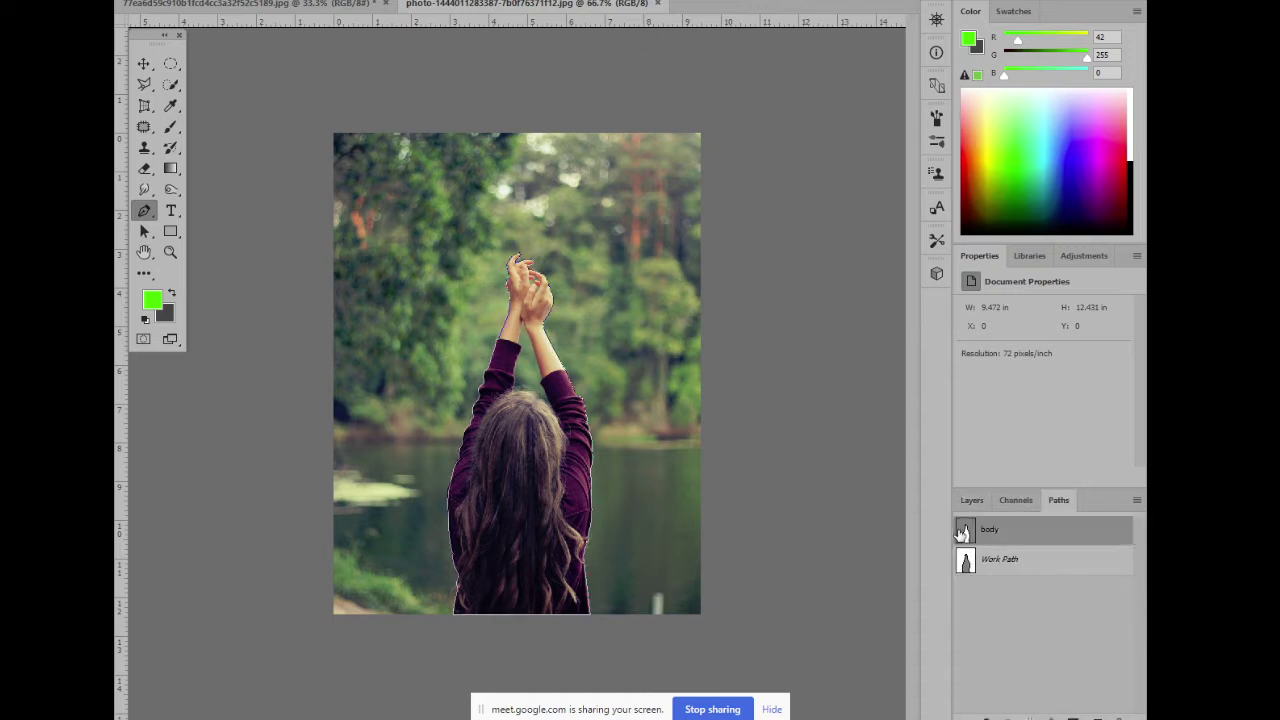
click(1003, 607)
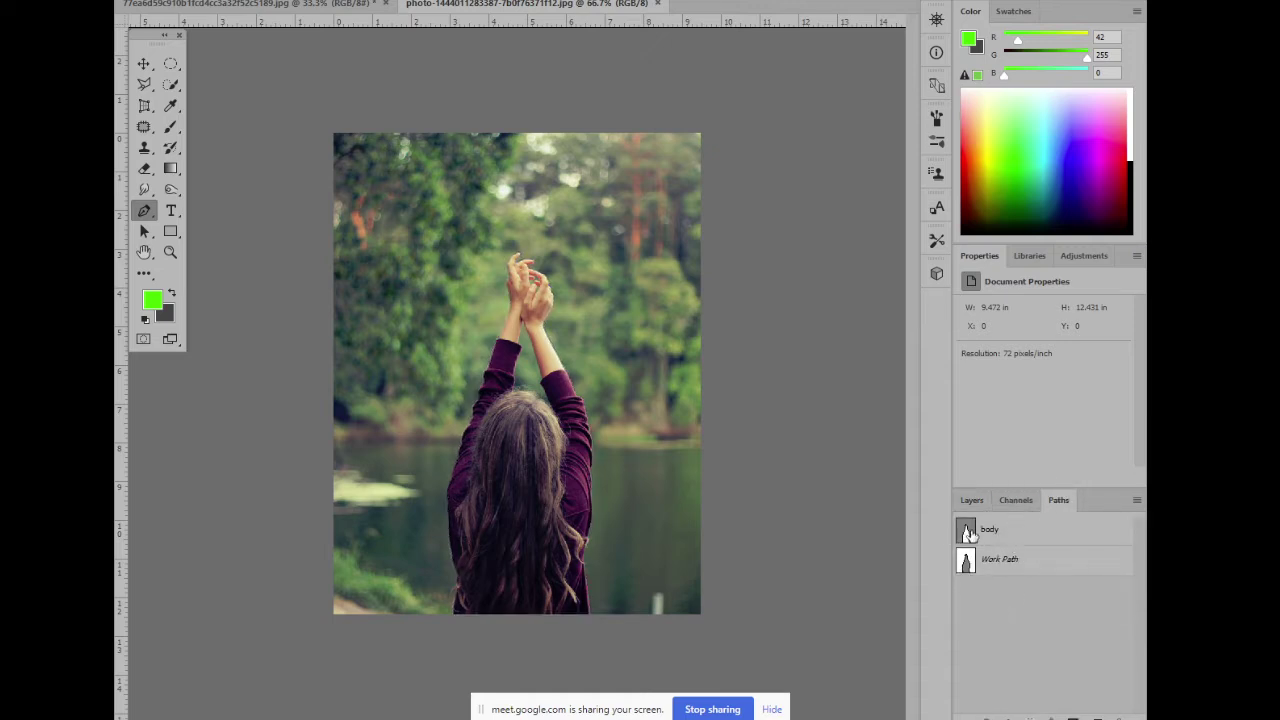
click(969, 534)
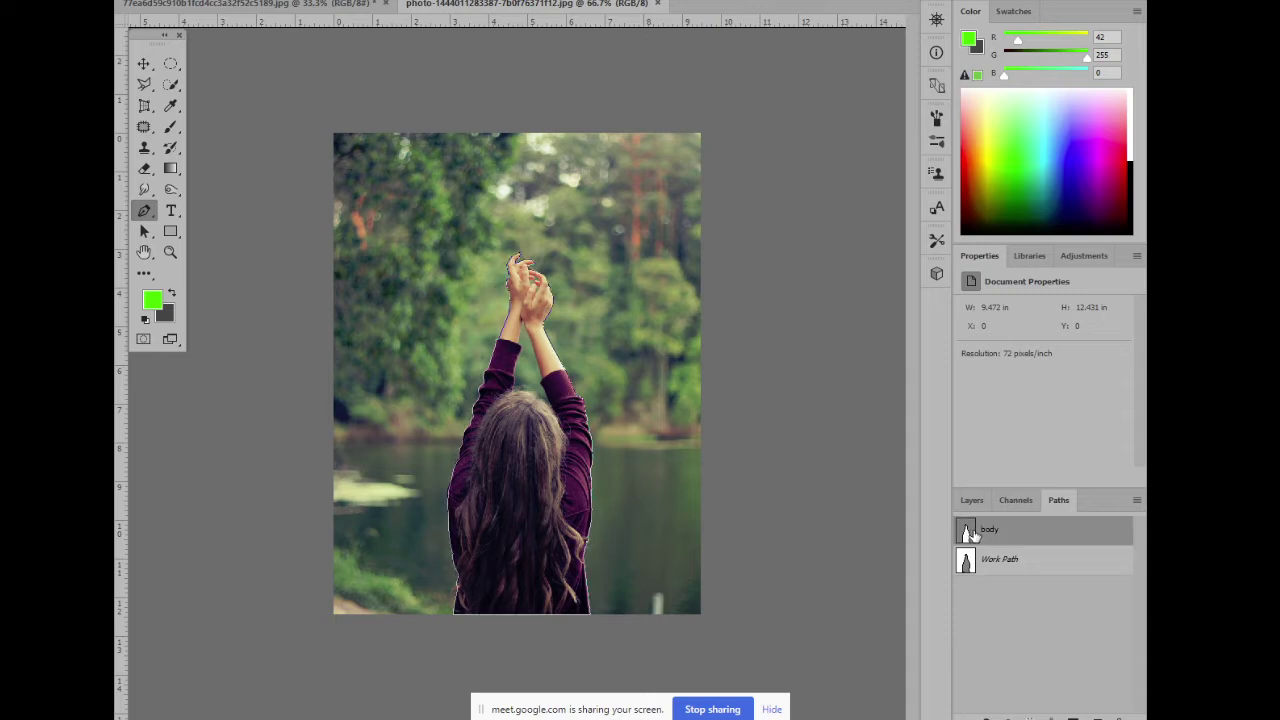
click(979, 563)
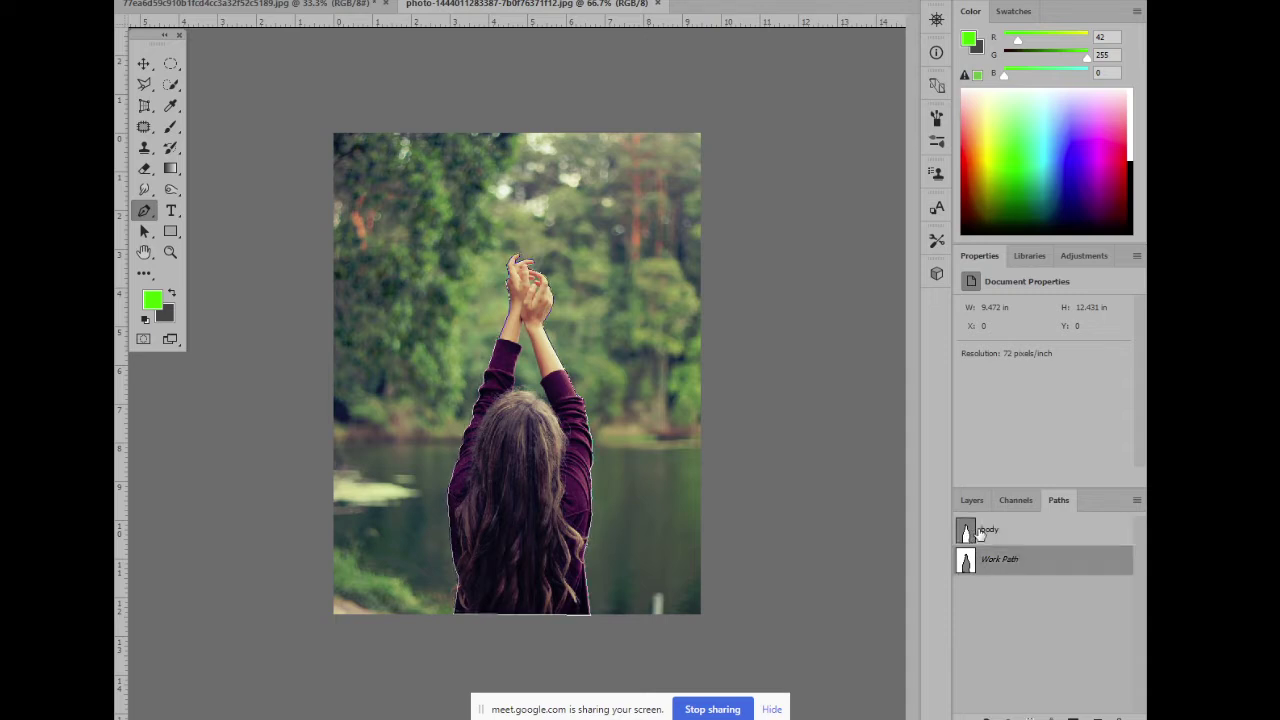
click(979, 535)
click(981, 590)
click(968, 538)
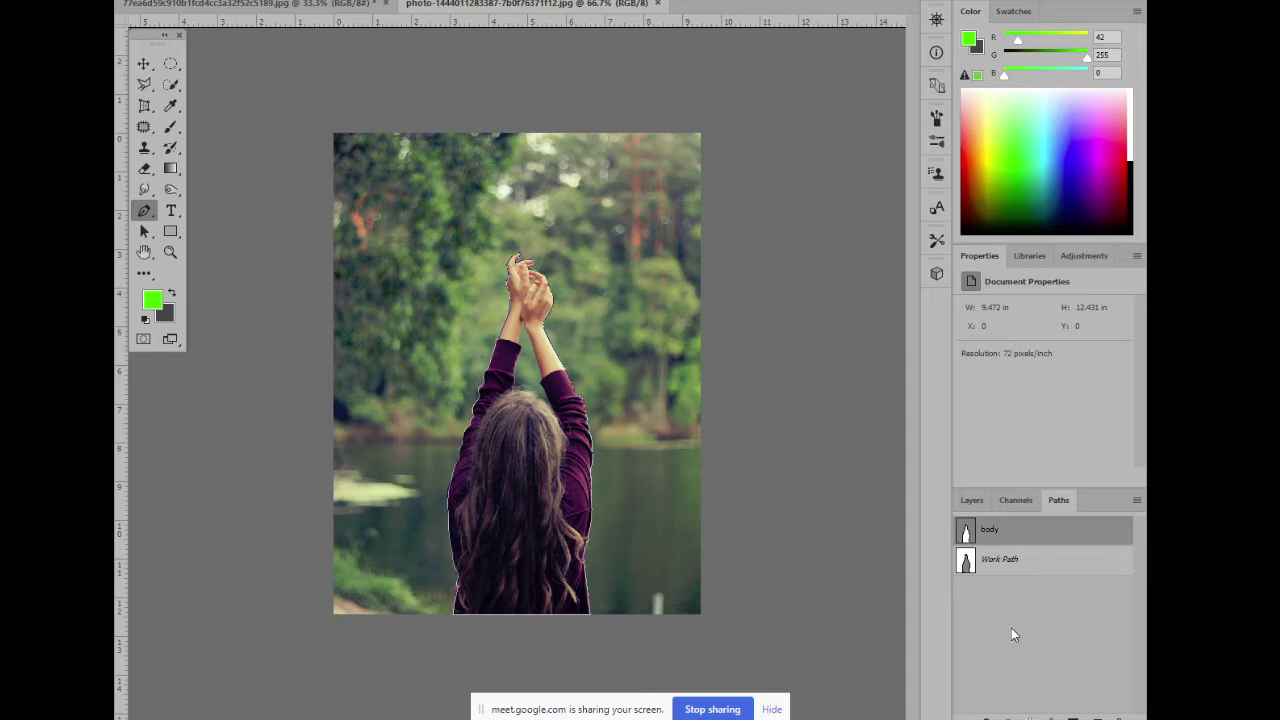
click(1012, 630)
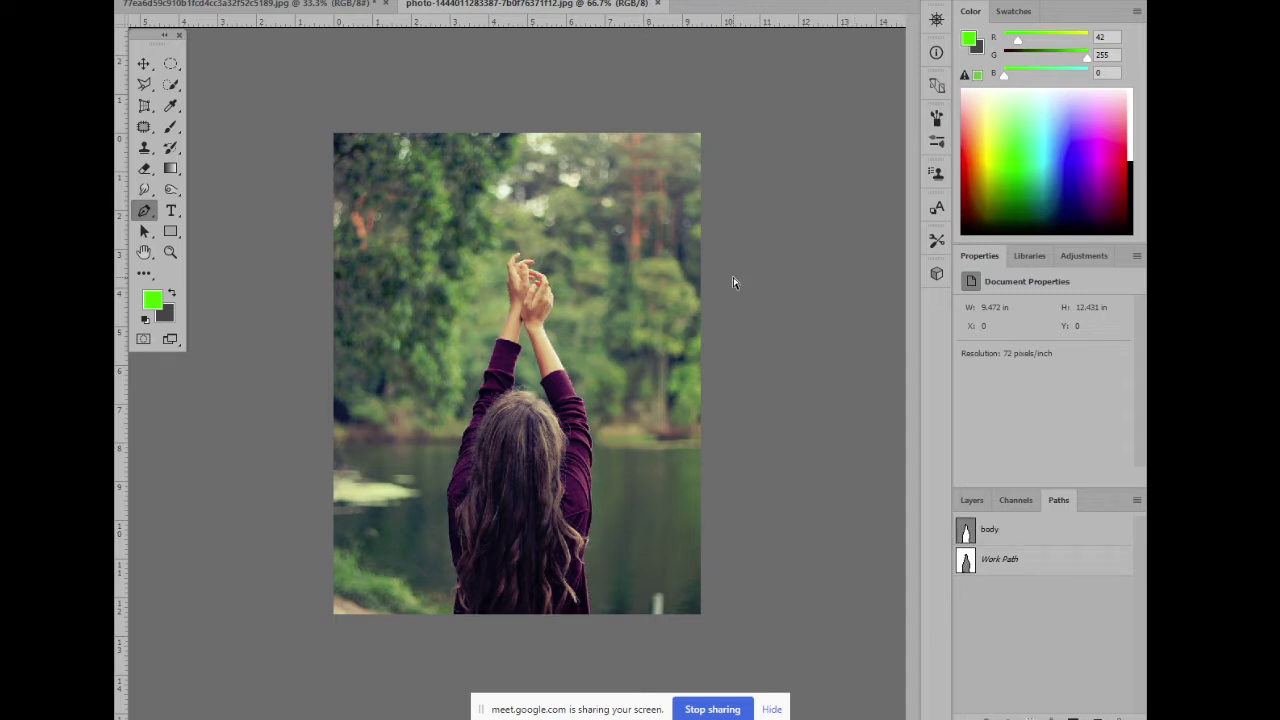
click(970, 500)
click(734, 367)
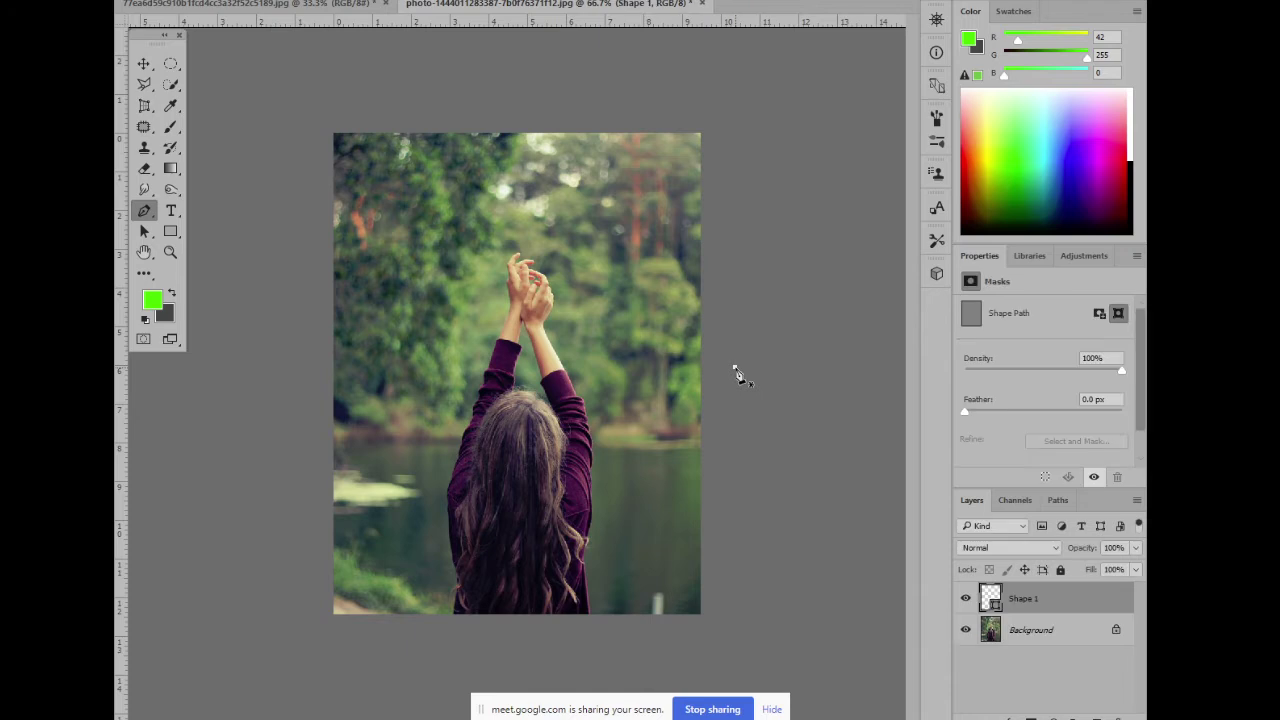
click(703, 5)
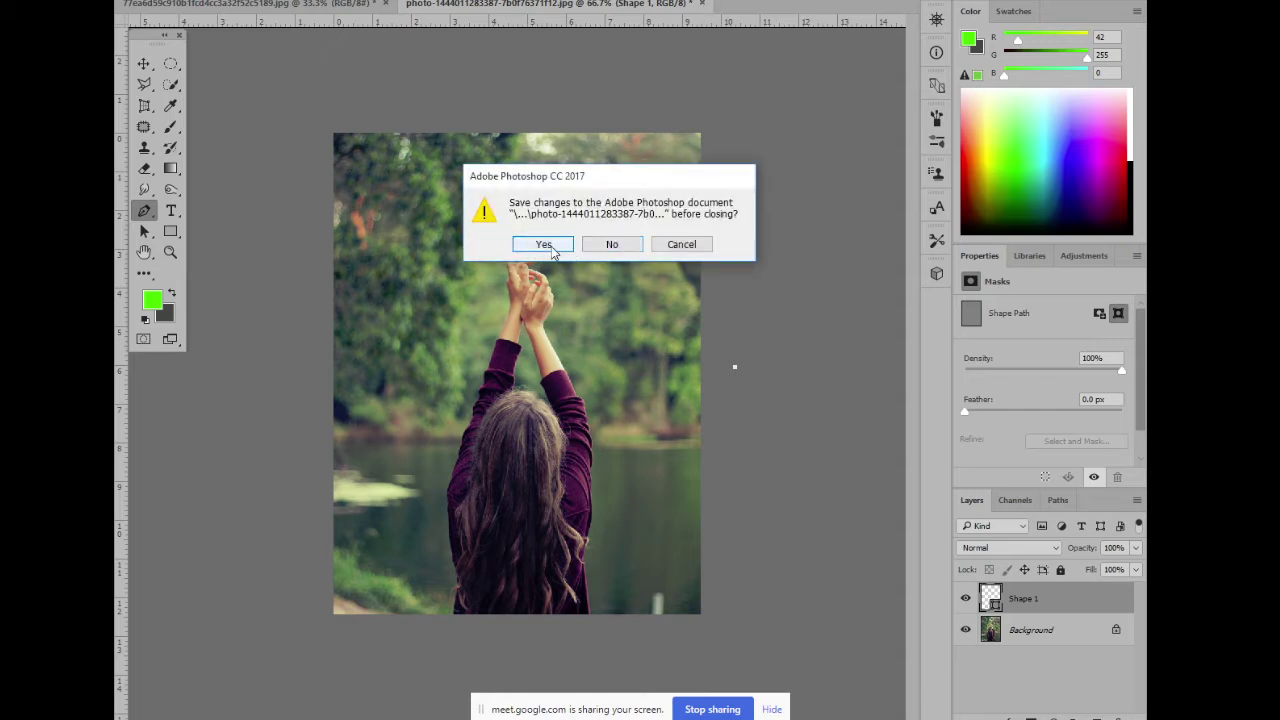
click(686, 250)
Switch to the boat photo and close it without saving its changes
click(380, 6)
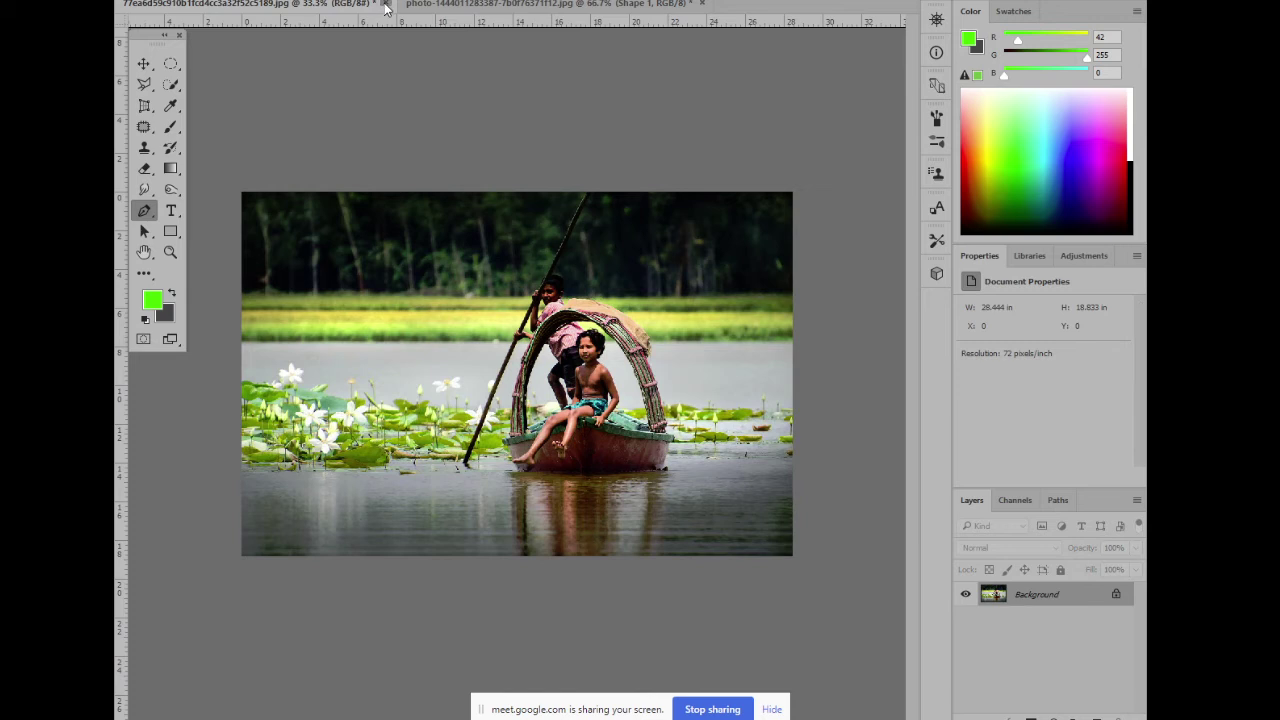
click(382, 5)
click(609, 256)
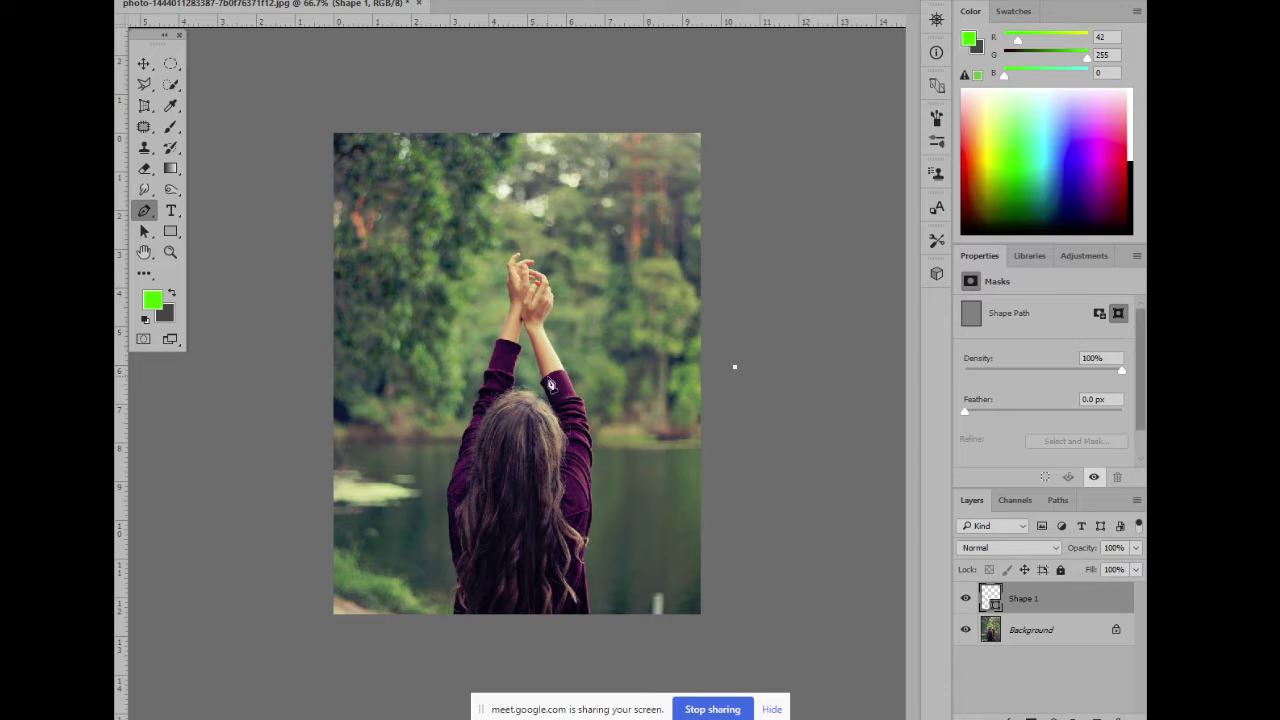
Delete the stray Shape 1 layer, then save and close the woman's photo with its body path deselected
drag(1041, 598, 1118, 714)
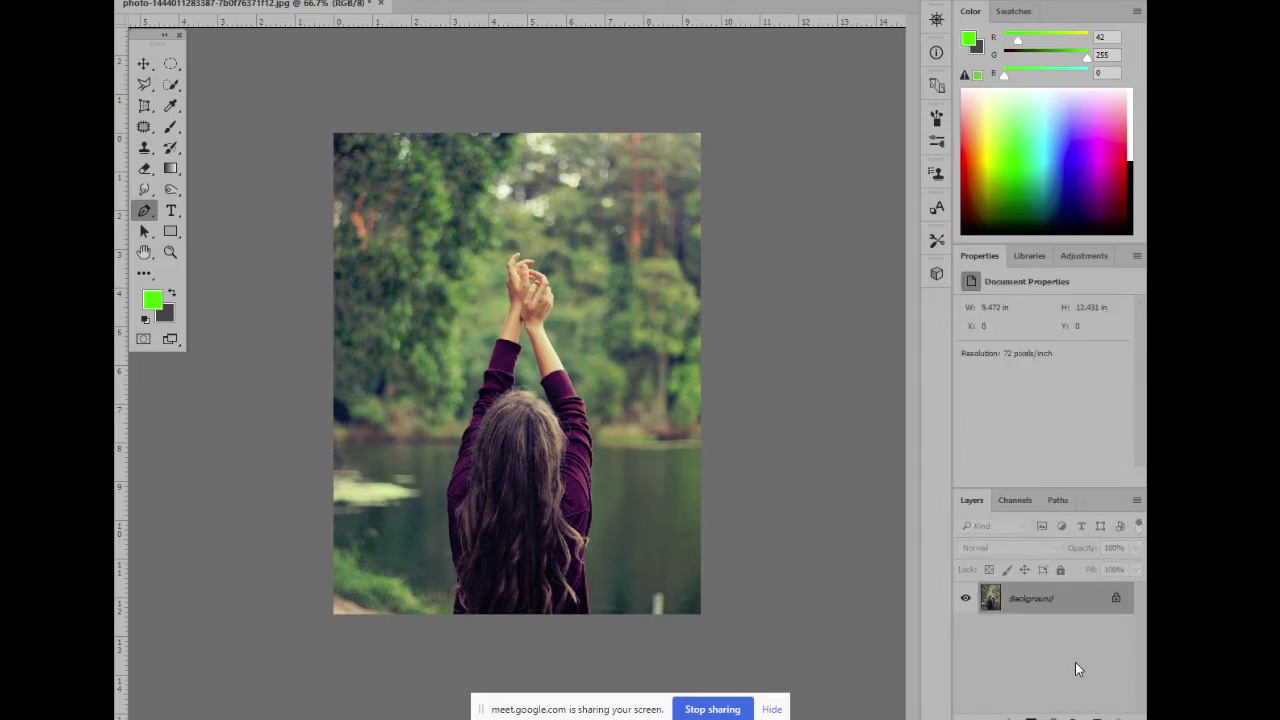
click(1055, 500)
click(992, 540)
click(1004, 606)
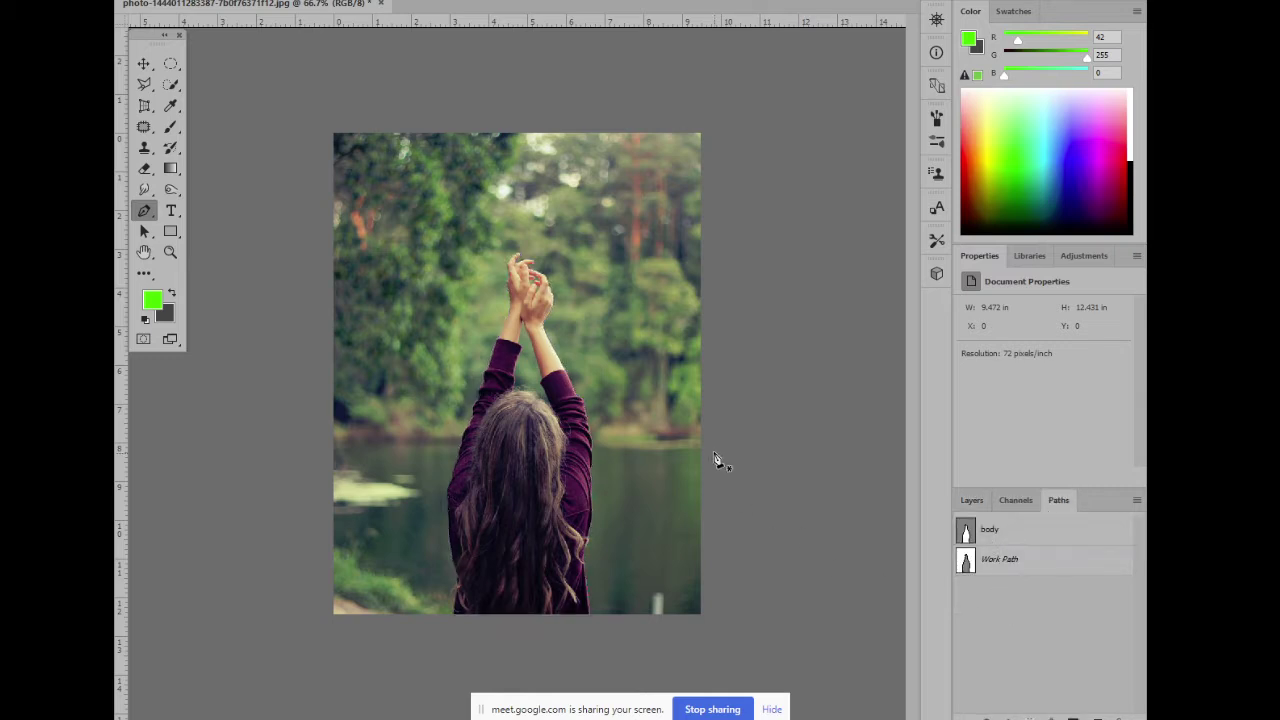
key(ctrl+s)
key(ctrl+w)
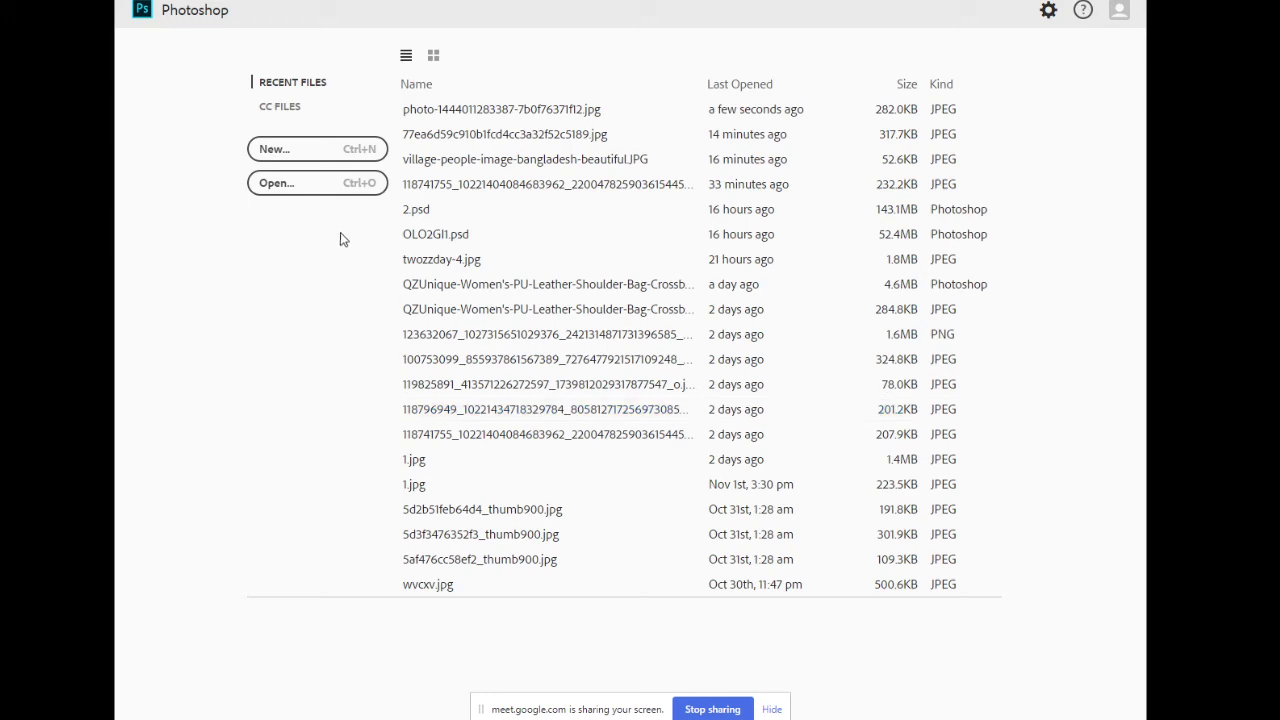
click(295, 184)
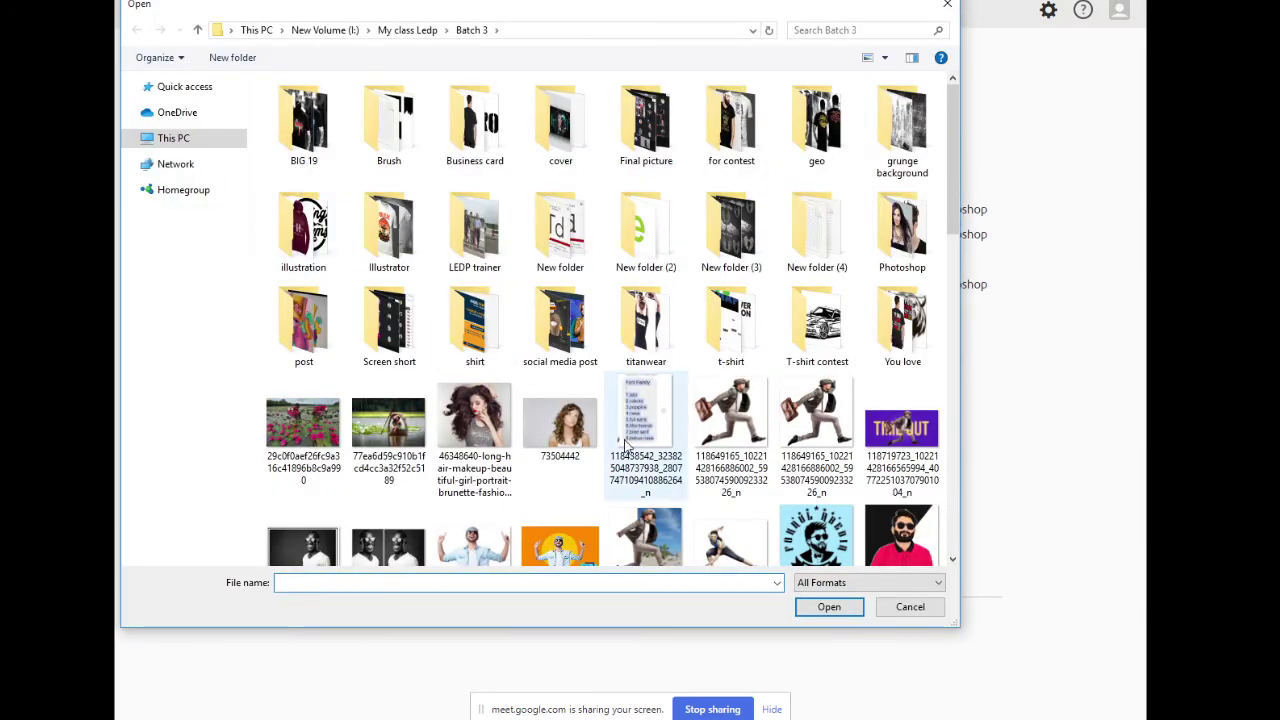
scroll(640, 460, down, 10)
scroll(851, 405, up, 3)
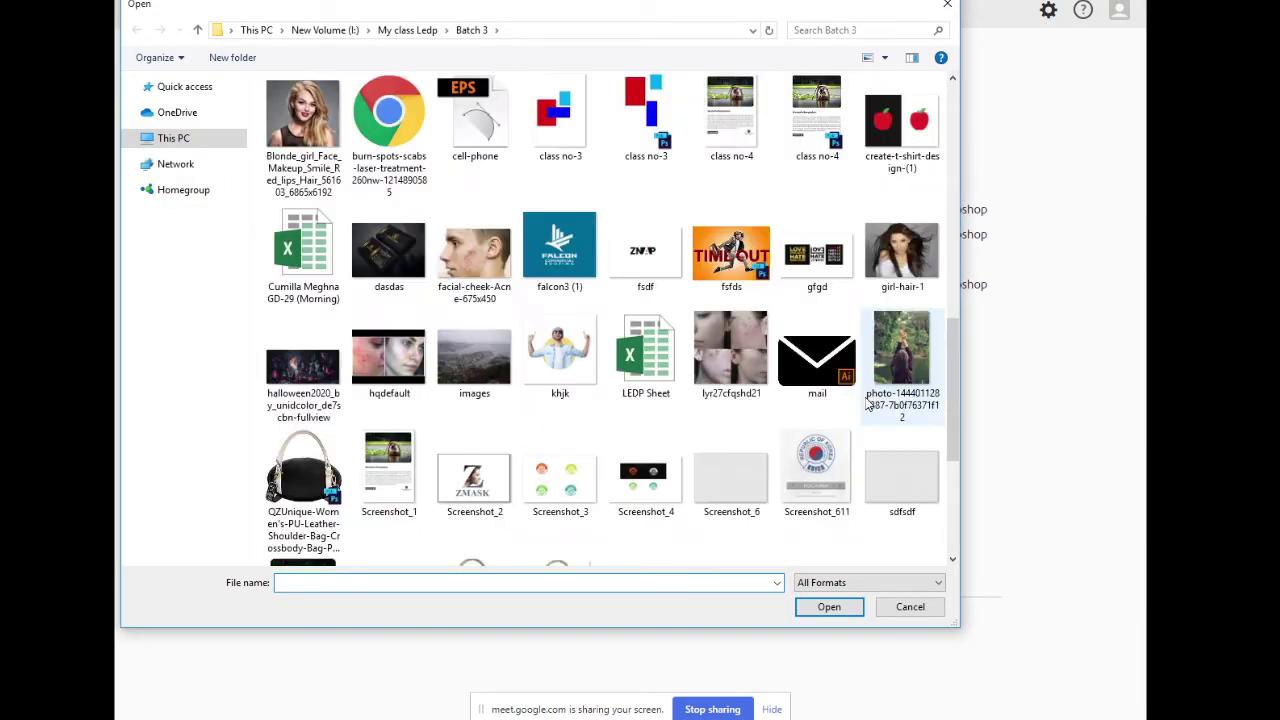
scroll(821, 464, up, 3)
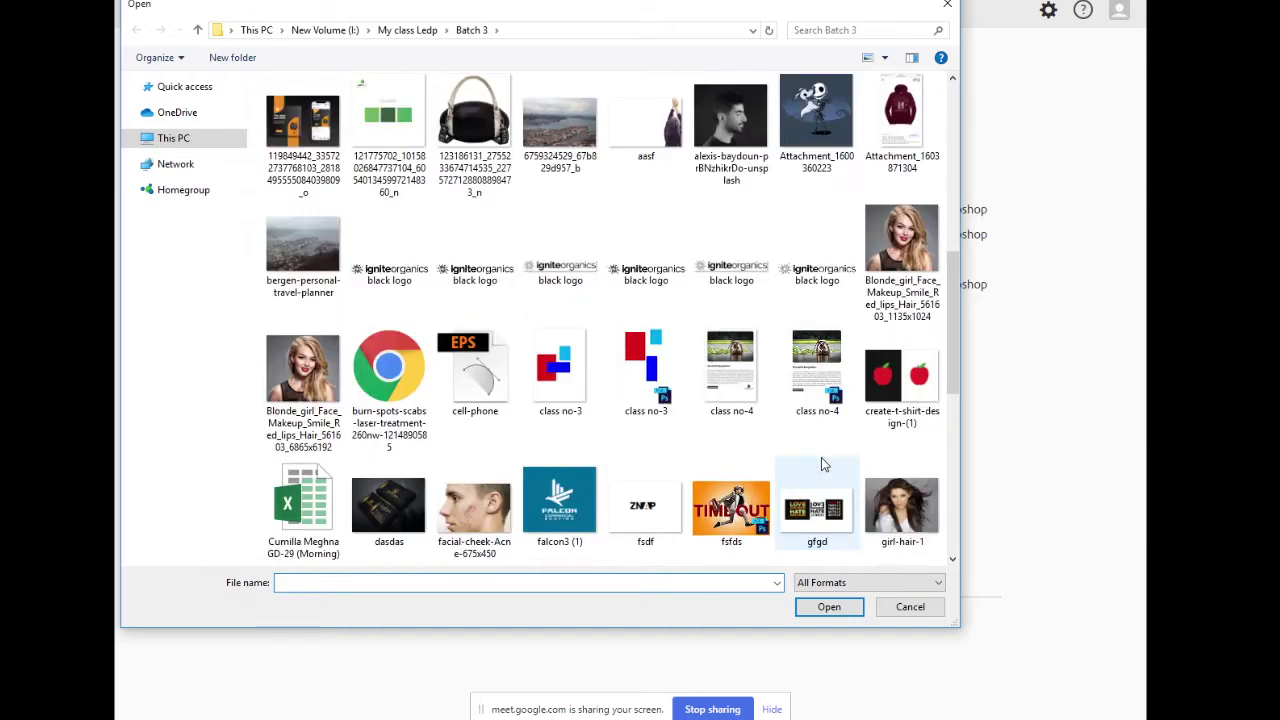
scroll(821, 464, up, 3)
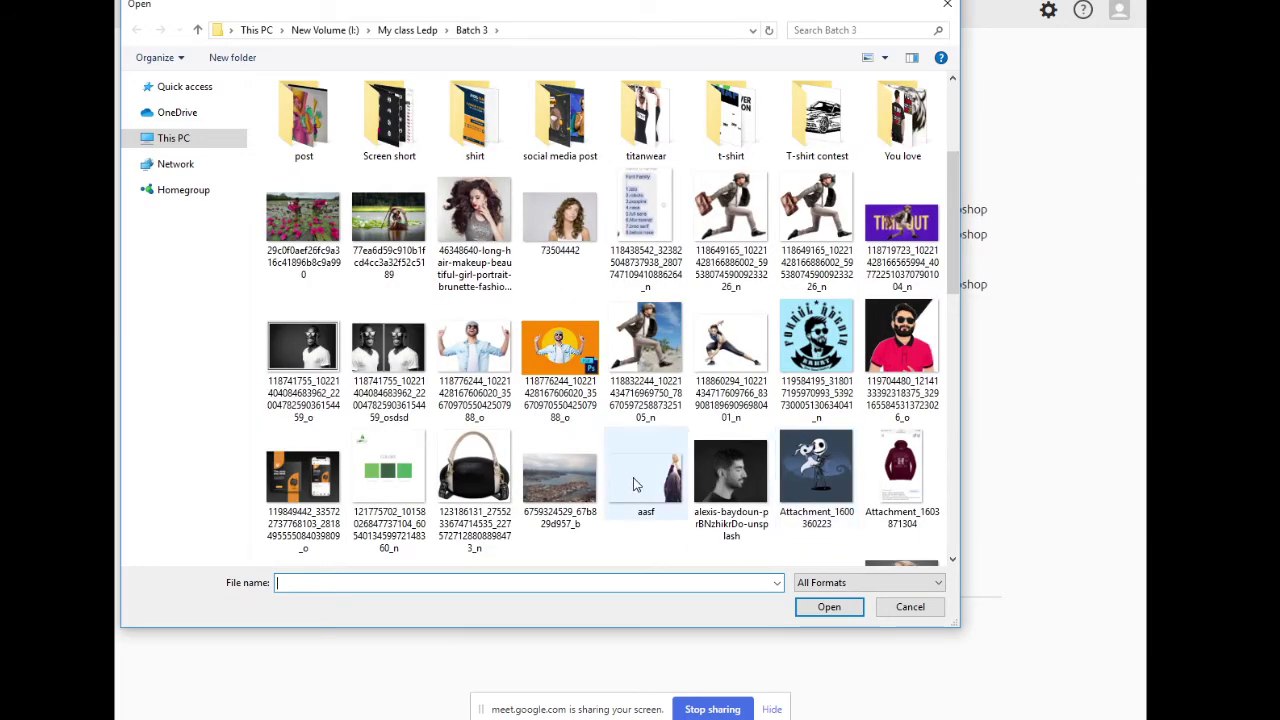
scroll(750, 520, down, 15)
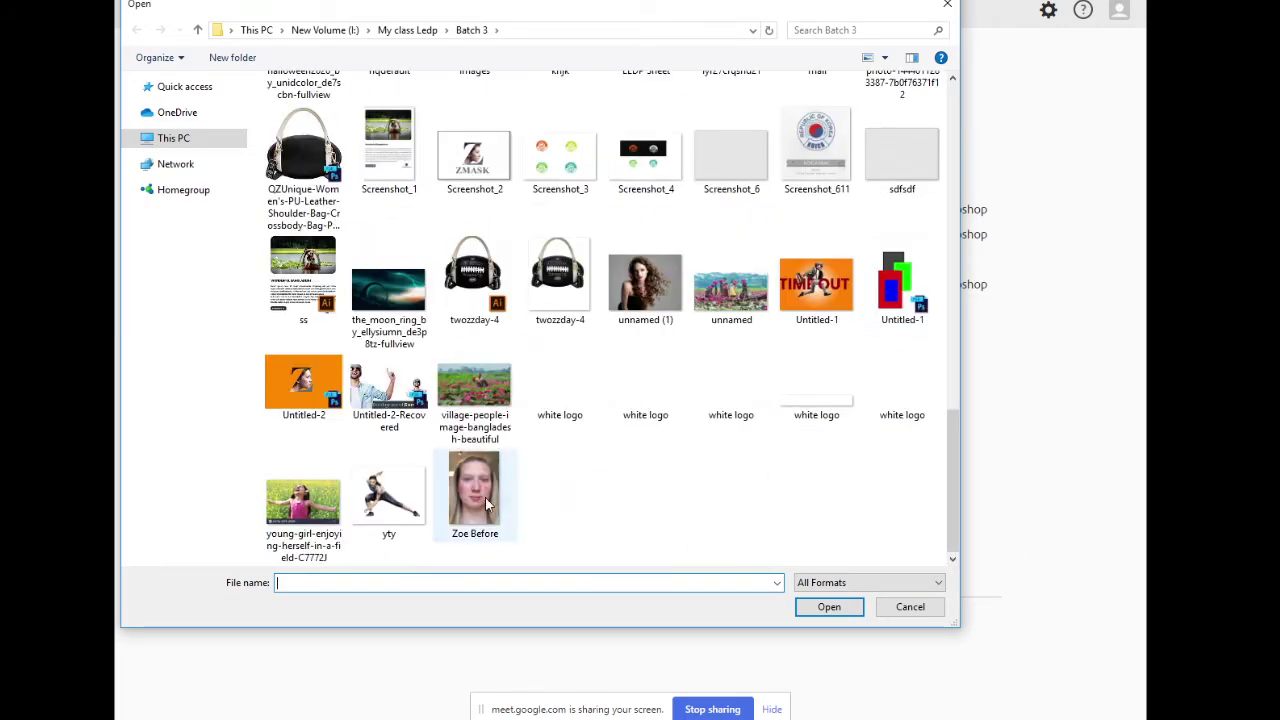
click(893, 395)
click(640, 405)
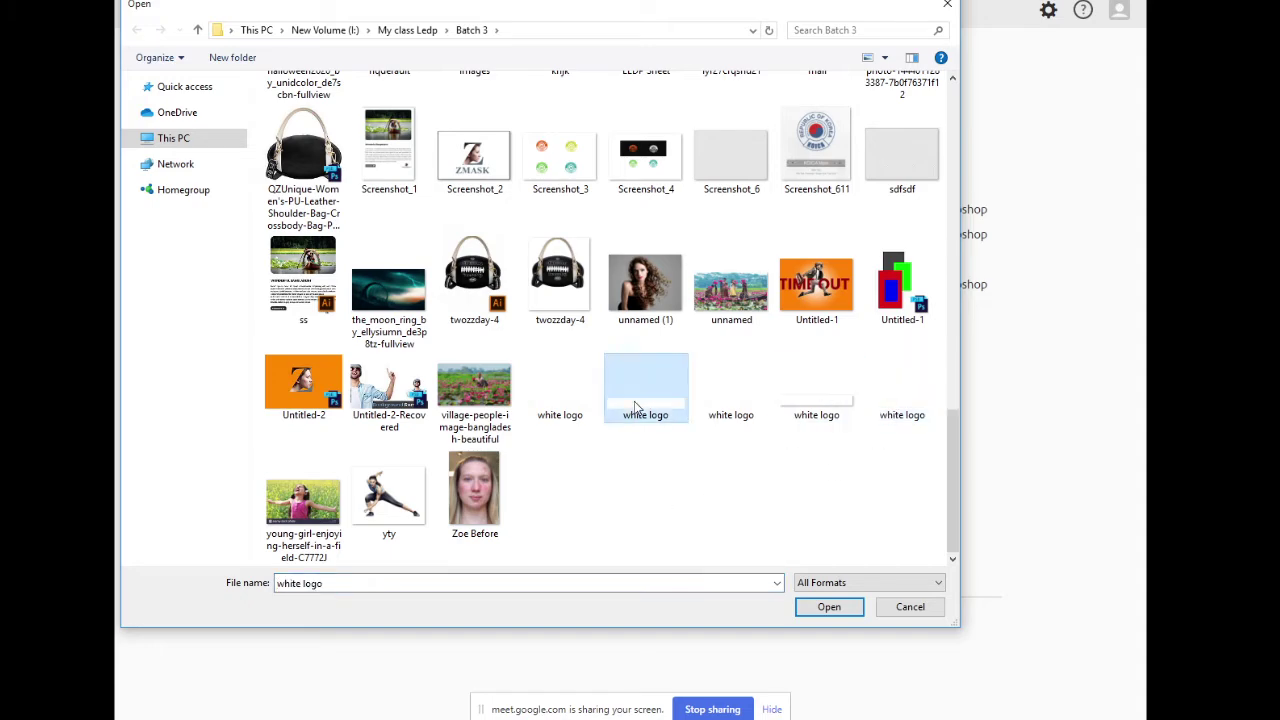
click(540, 400)
scroll(646, 468, up, 3)
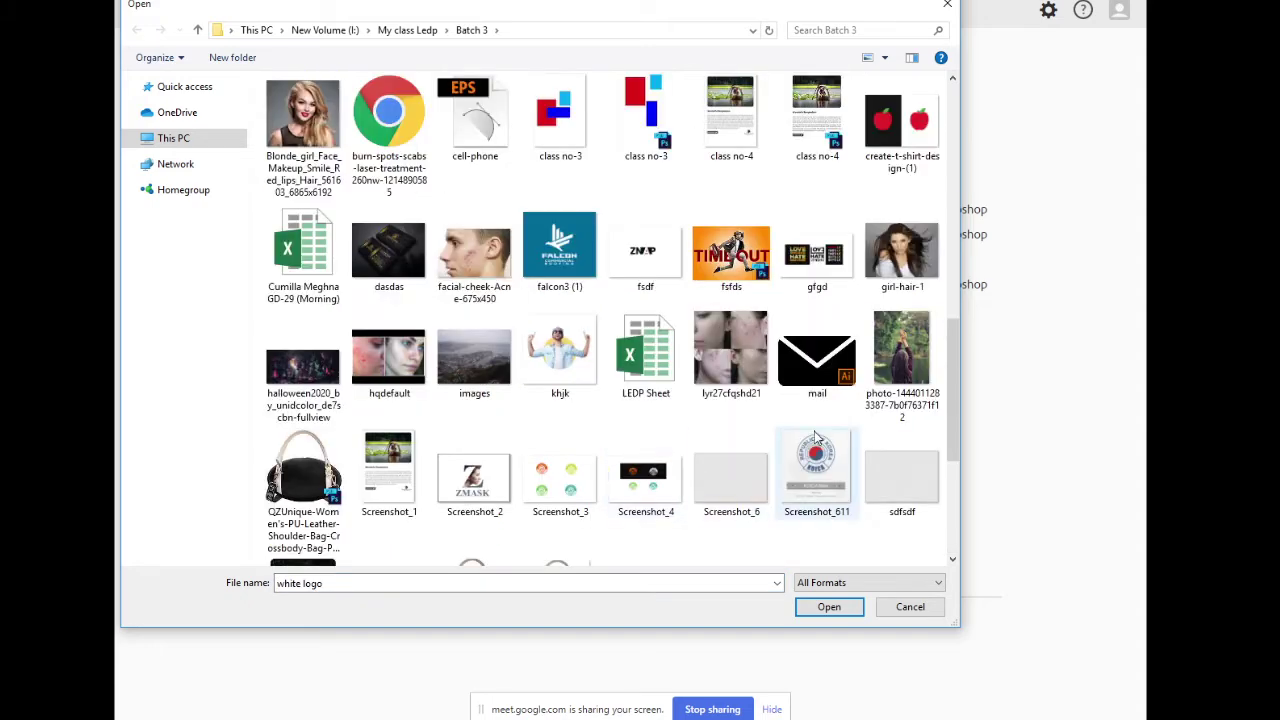
double_click(891, 375)
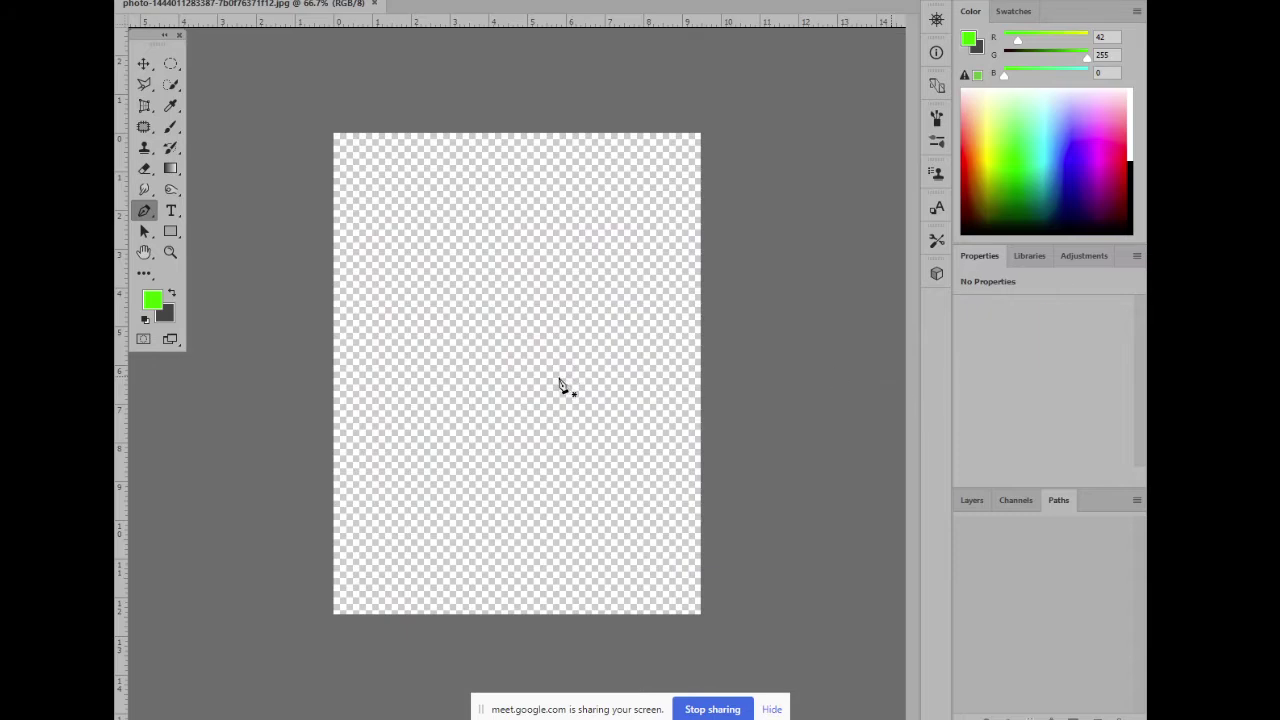
Check the paths stored in the reopened photo, showing the Work Path and the body path in turn
click(972, 500)
click(1055, 500)
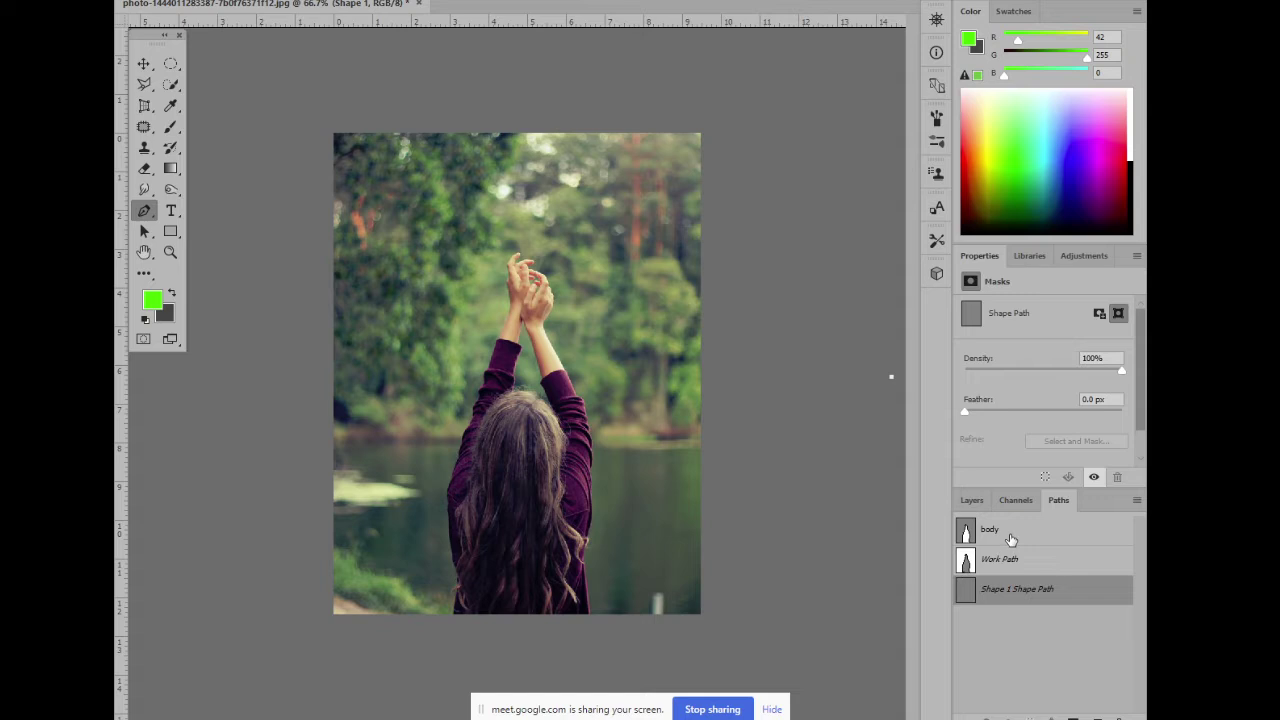
click(1016, 560)
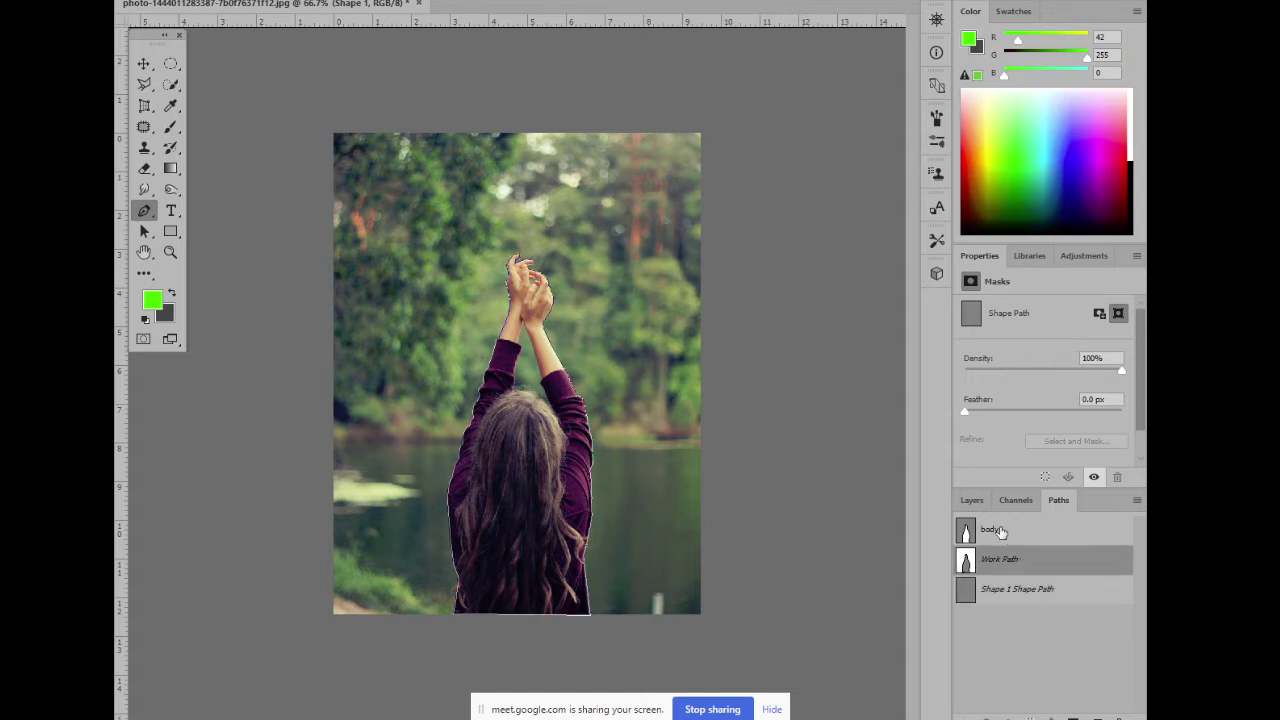
click(981, 529)
click(975, 500)
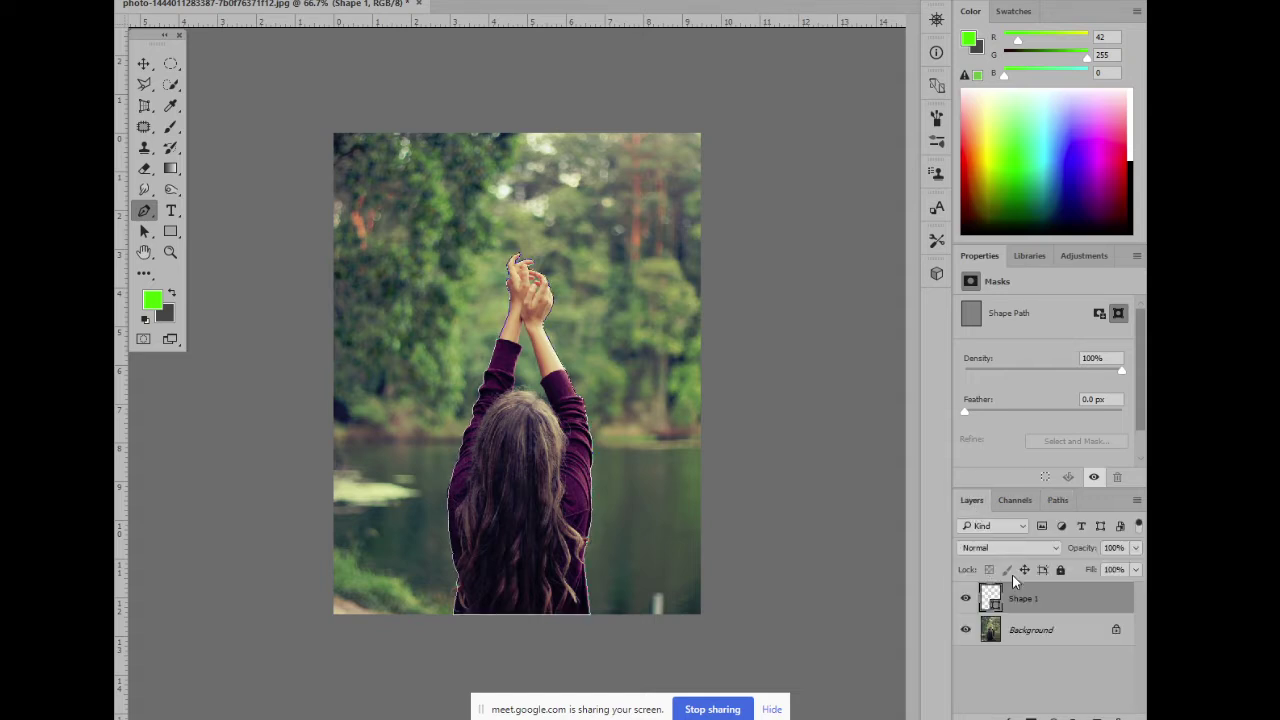
click(1060, 503)
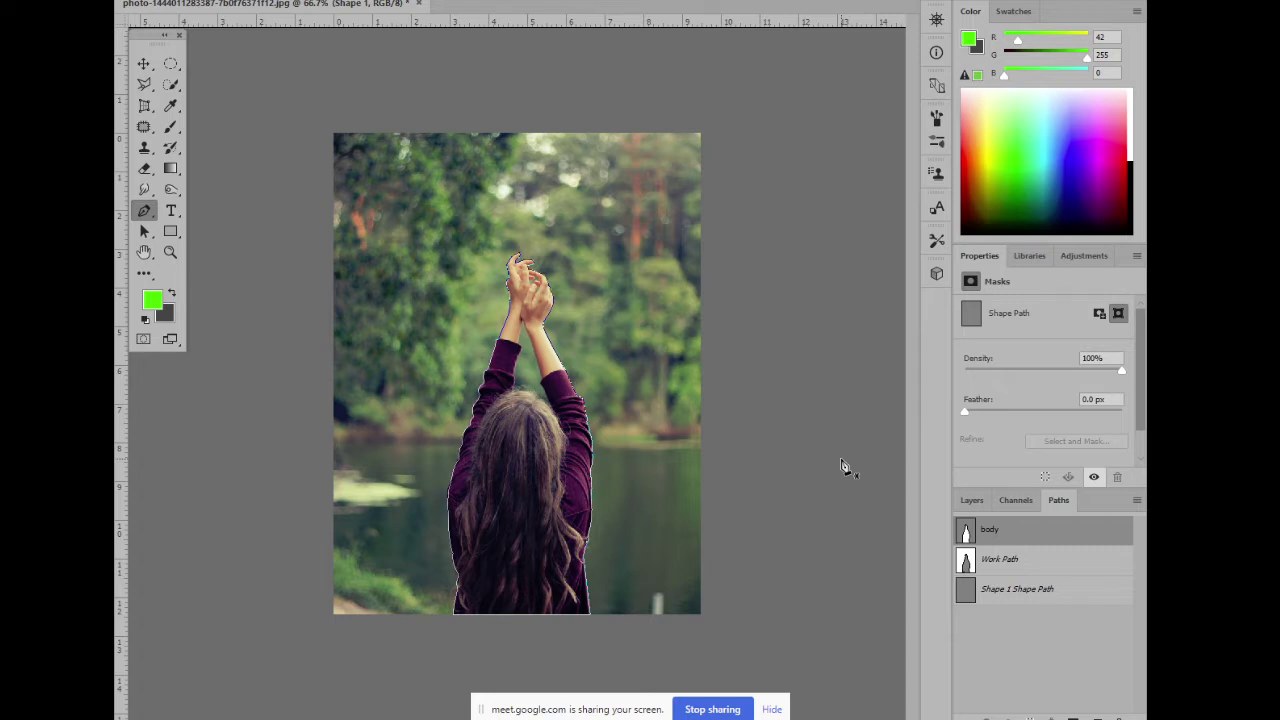
Load the saved body path as a selection around the woman, then clear the selection
click(975, 501)
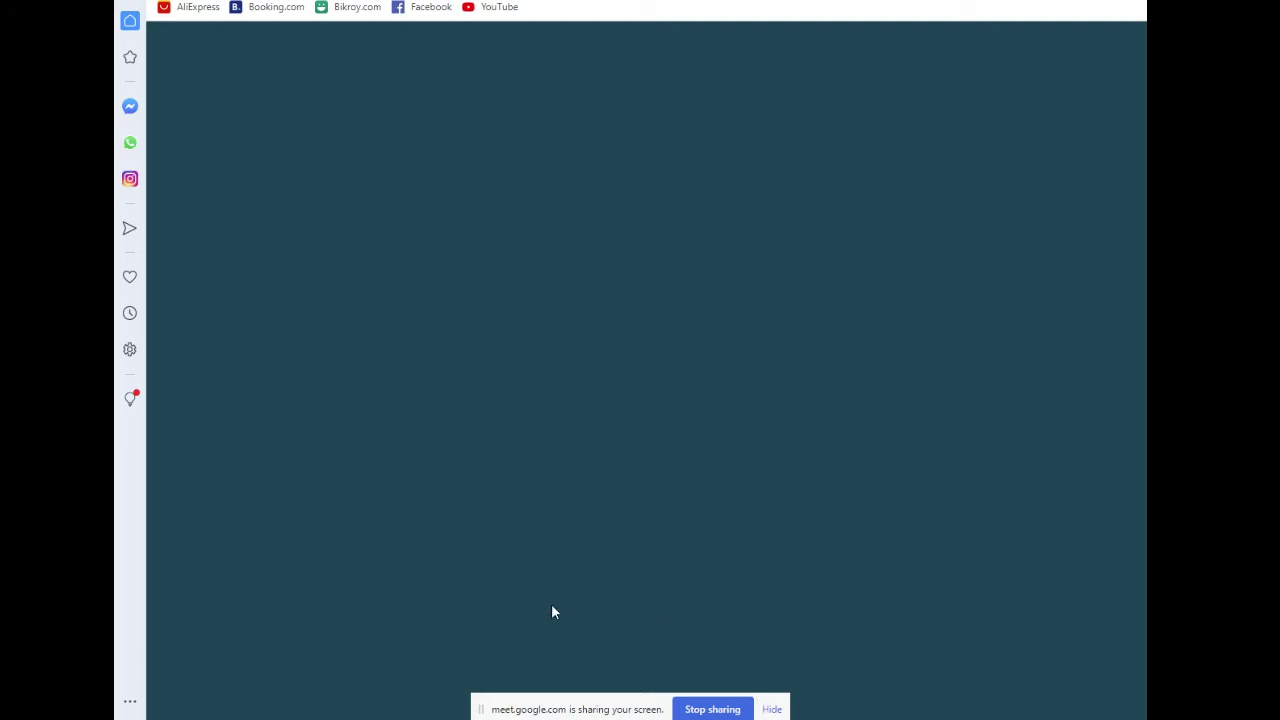
key(alt+Tab)
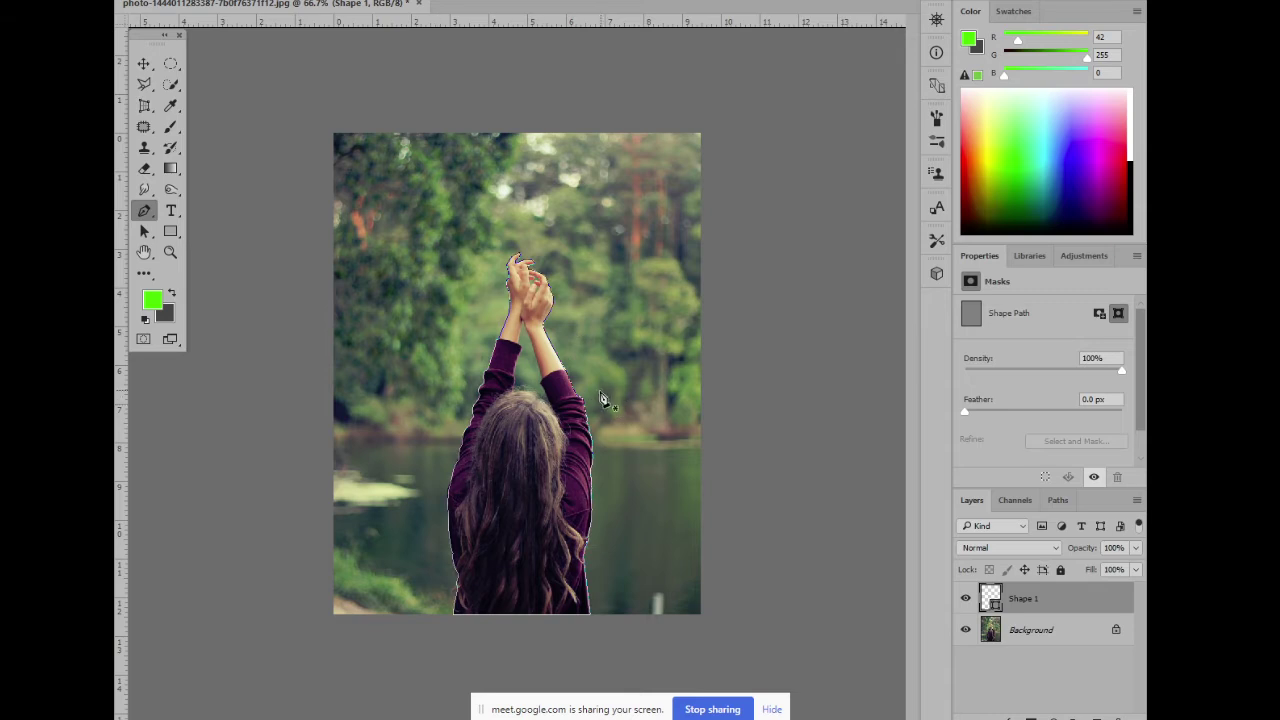
click(1058, 500)
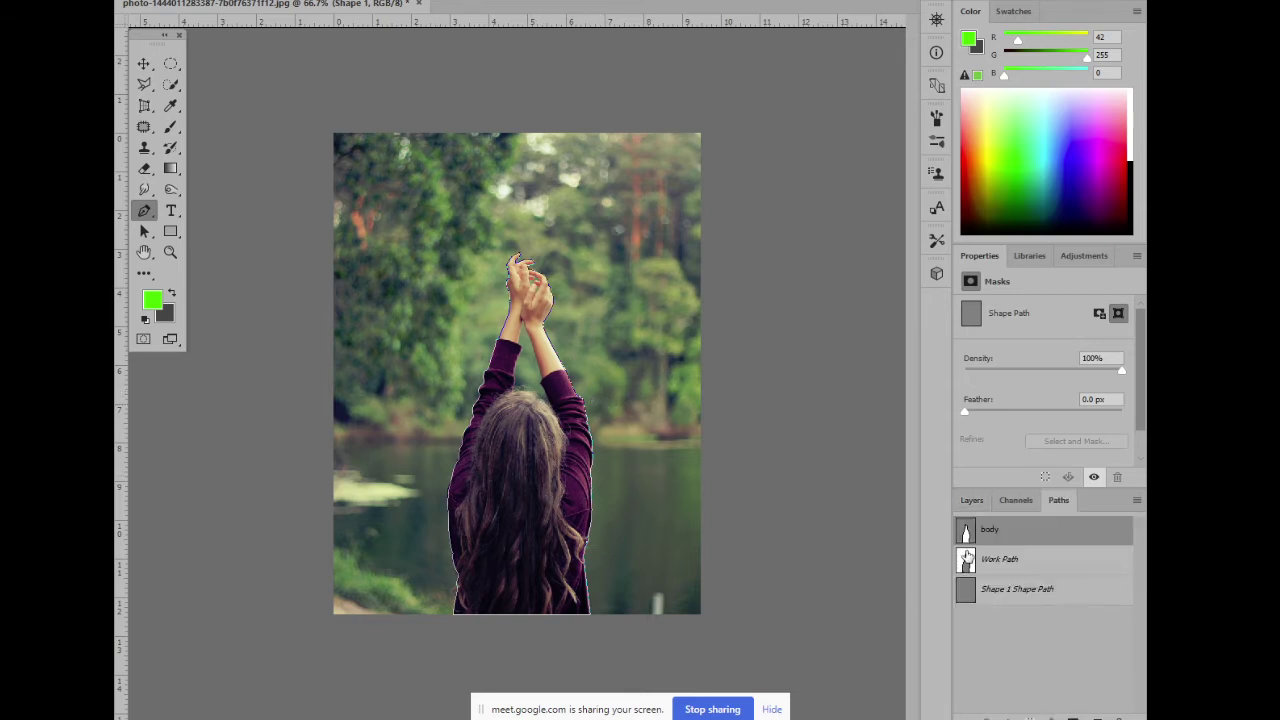
ctrl+click(967, 535)
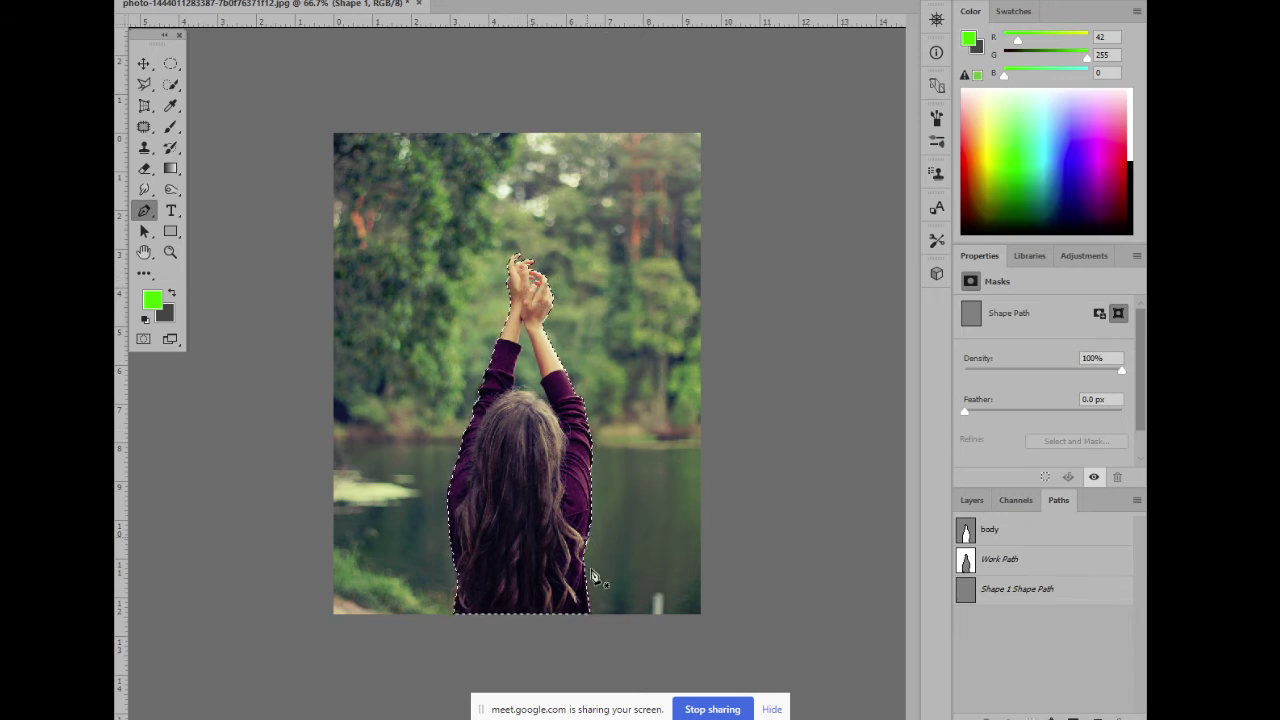
key(ctrl+d)
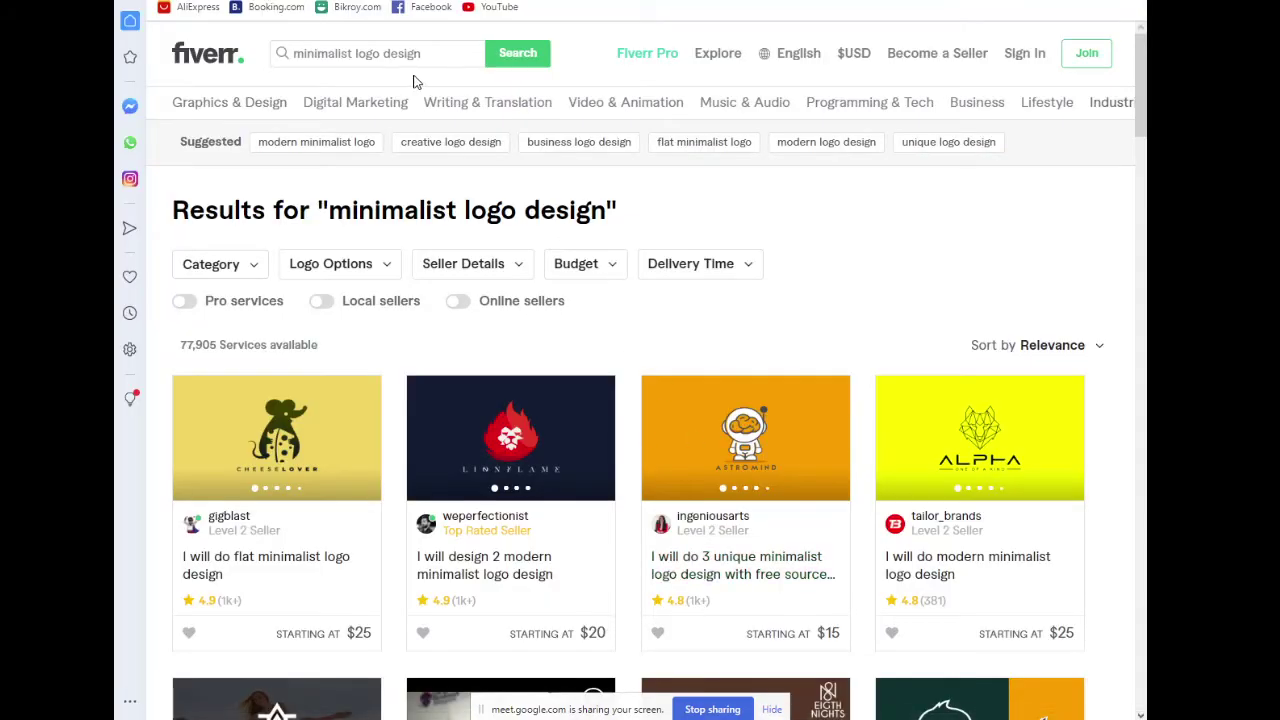
Switch to the Fiverr page in the browser and search its services for clipping path instead of minimalist logo design
drag(427, 61, 284, 59)
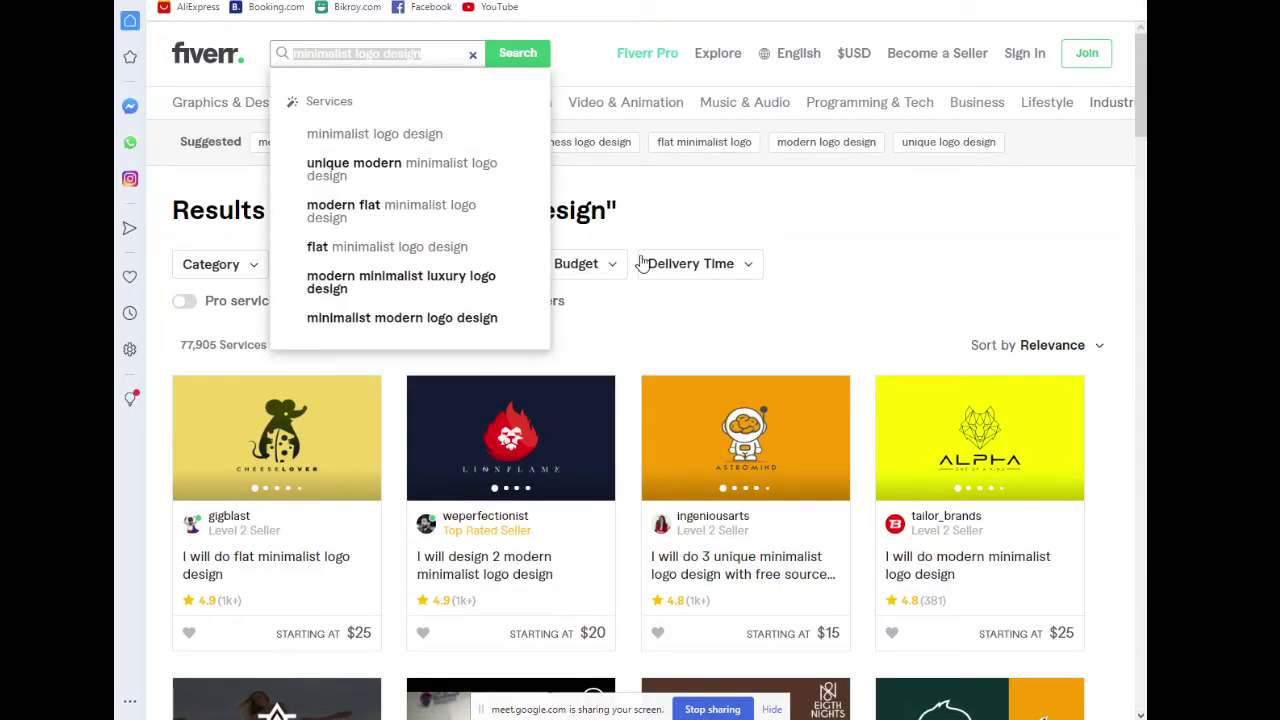
text(c)
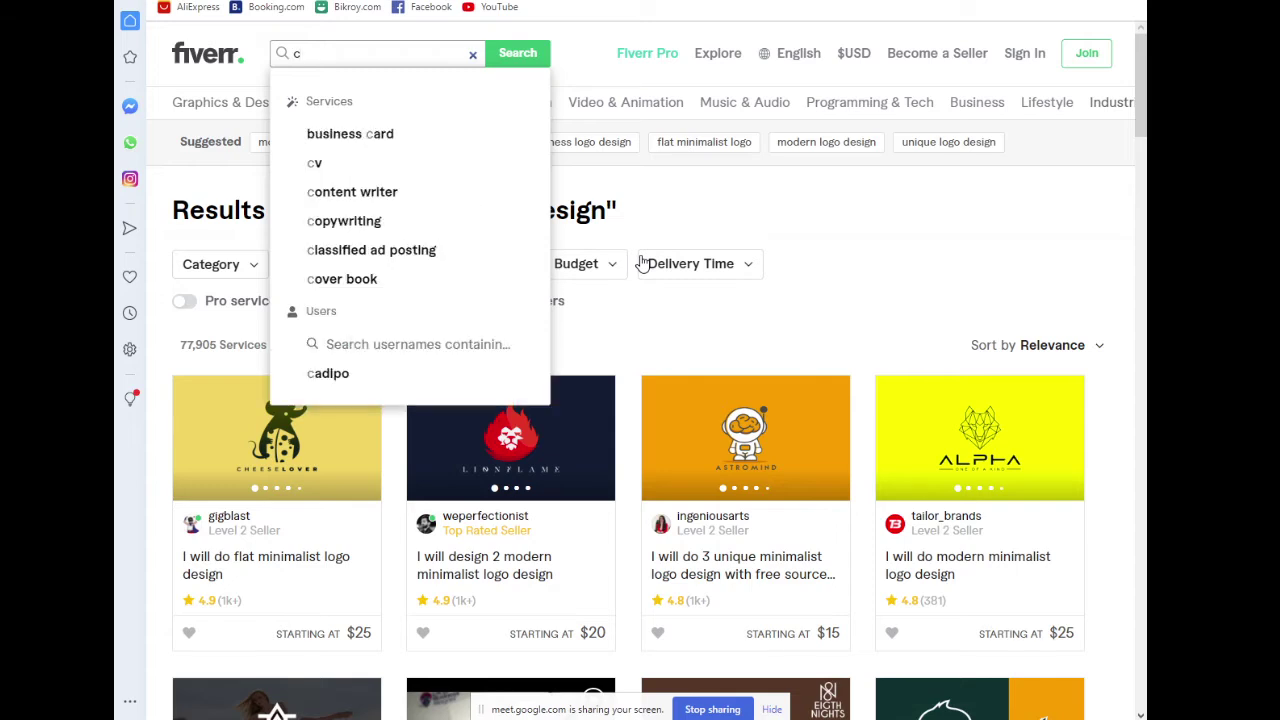
text(lip)
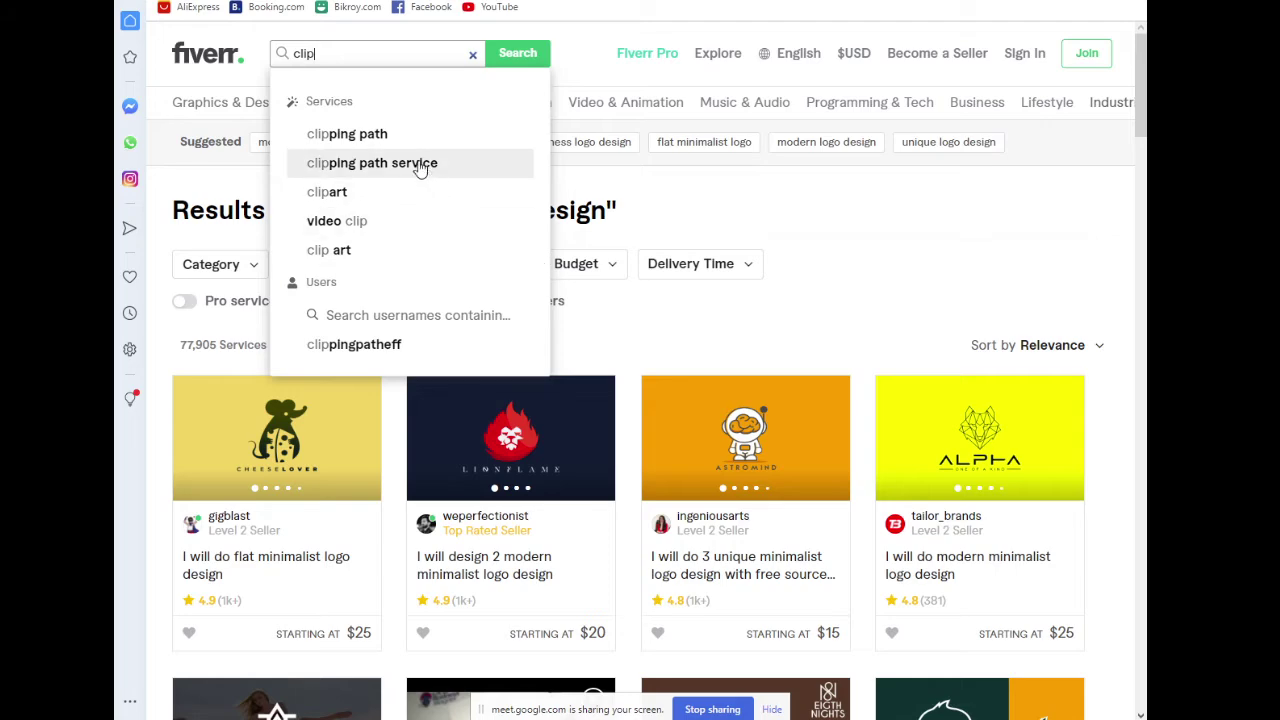
click(392, 134)
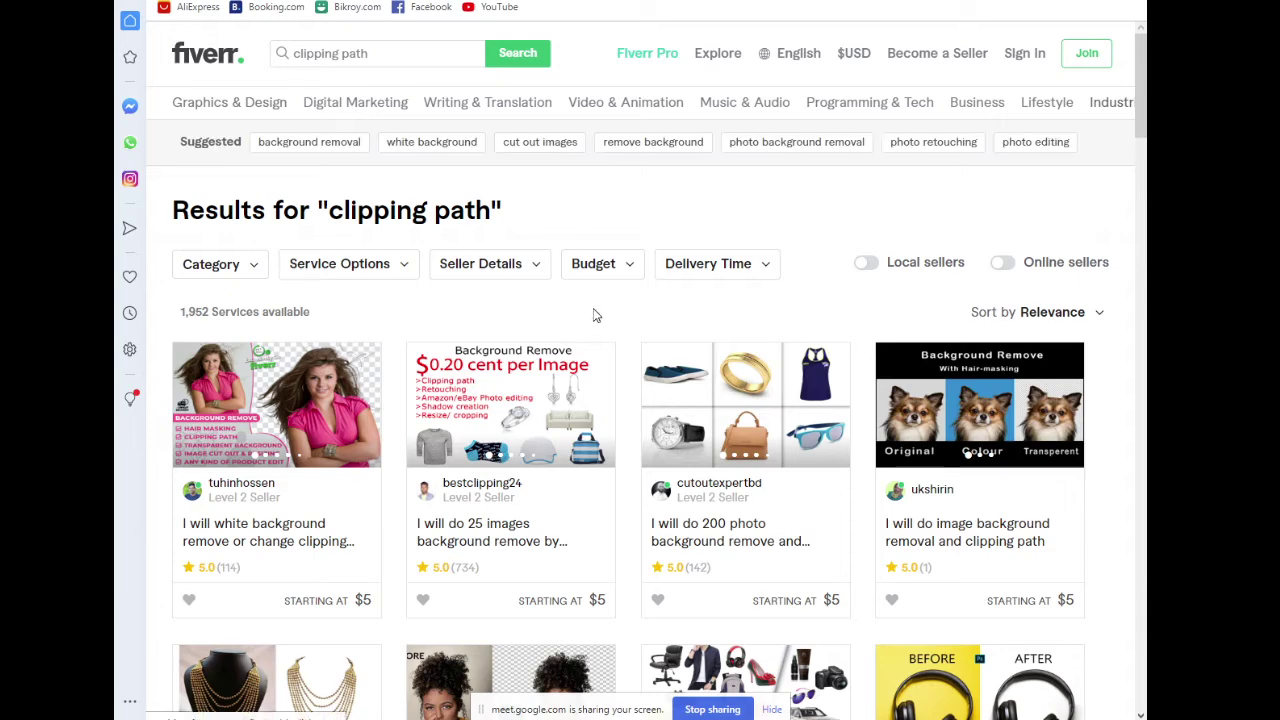
Open the Photoshop clipping path gig with the red chair picture and examine its outlined sample and Basic package offer
scroll(610, 330, down, 2)
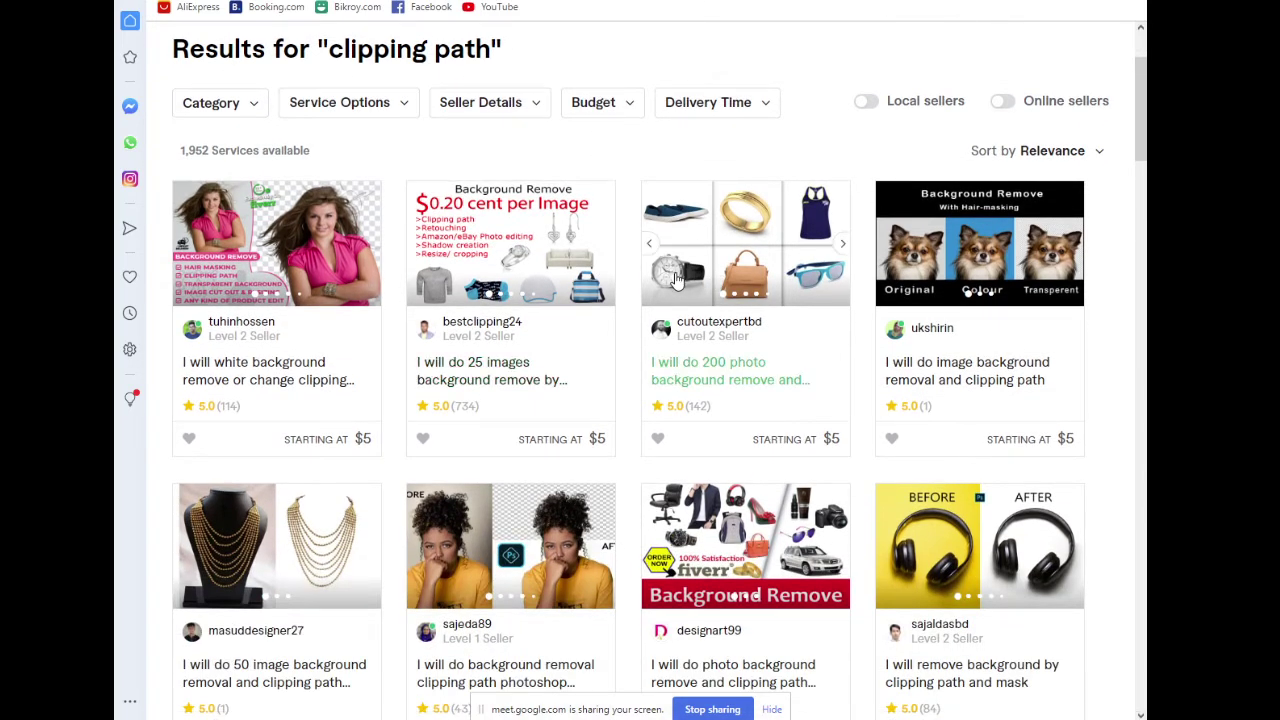
scroll(676, 280, down, 1)
scroll(676, 280, down, 2)
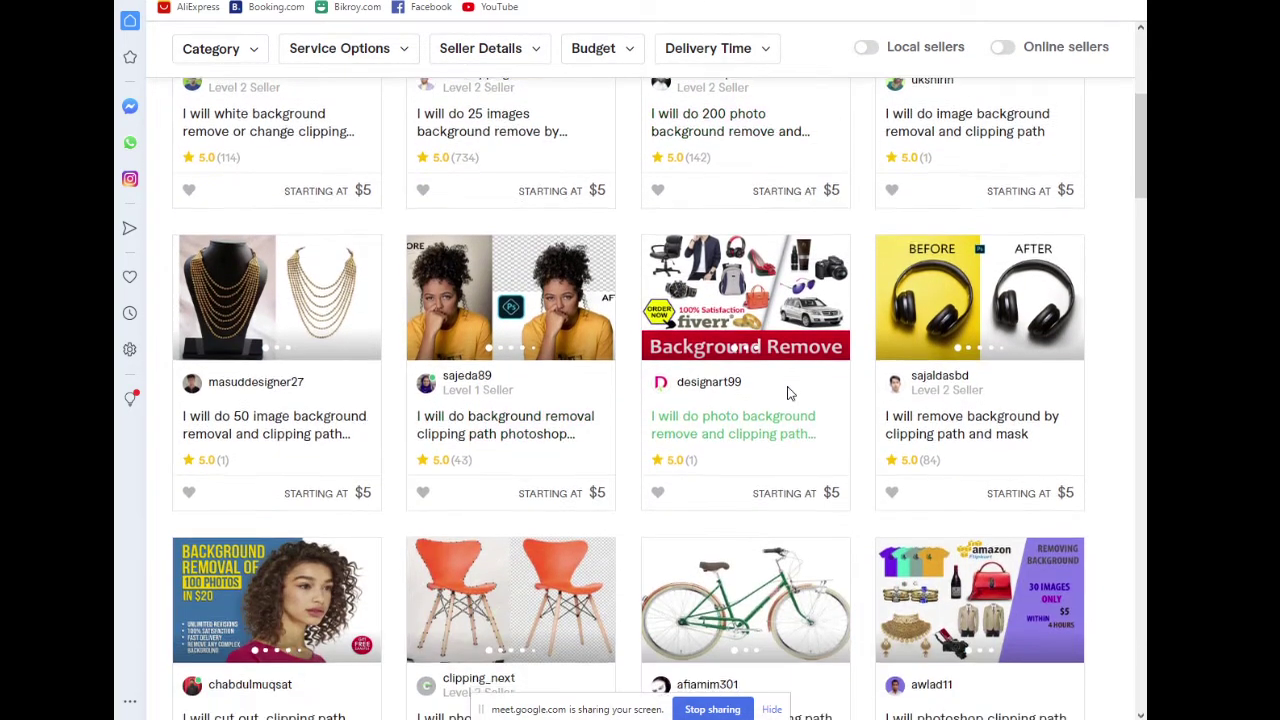
scroll(760, 400, down, 2)
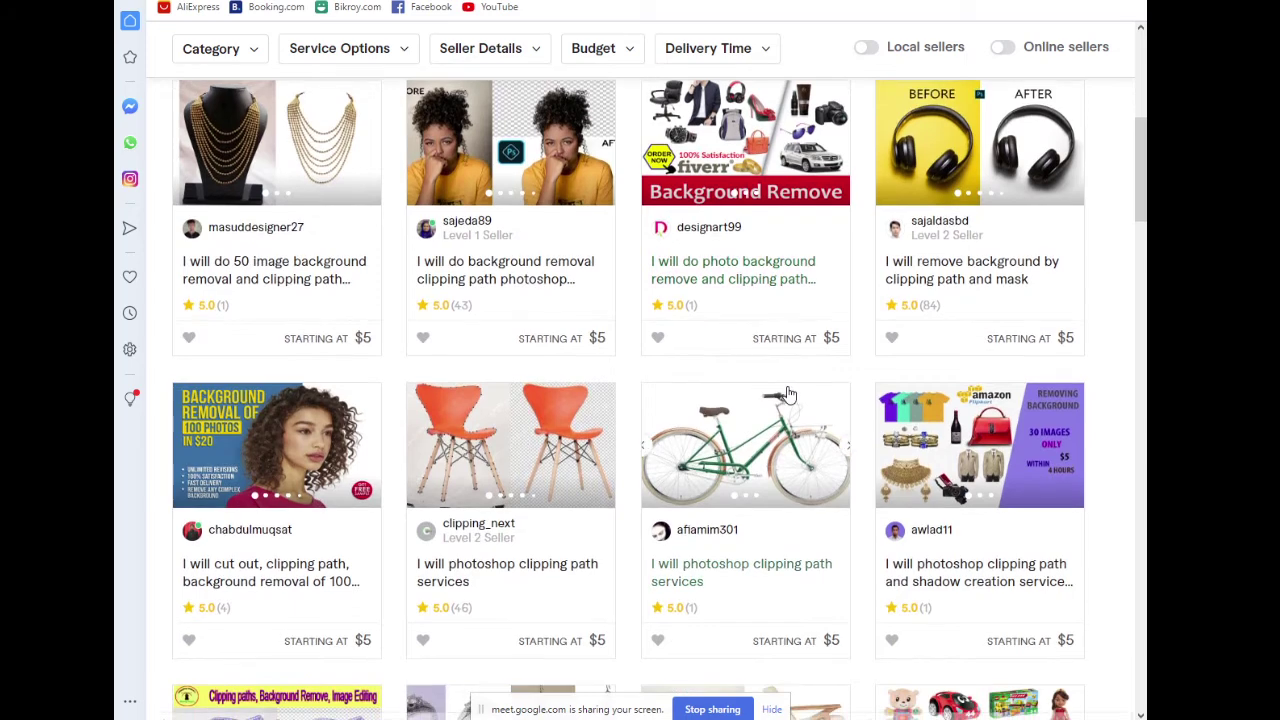
click(478, 425)
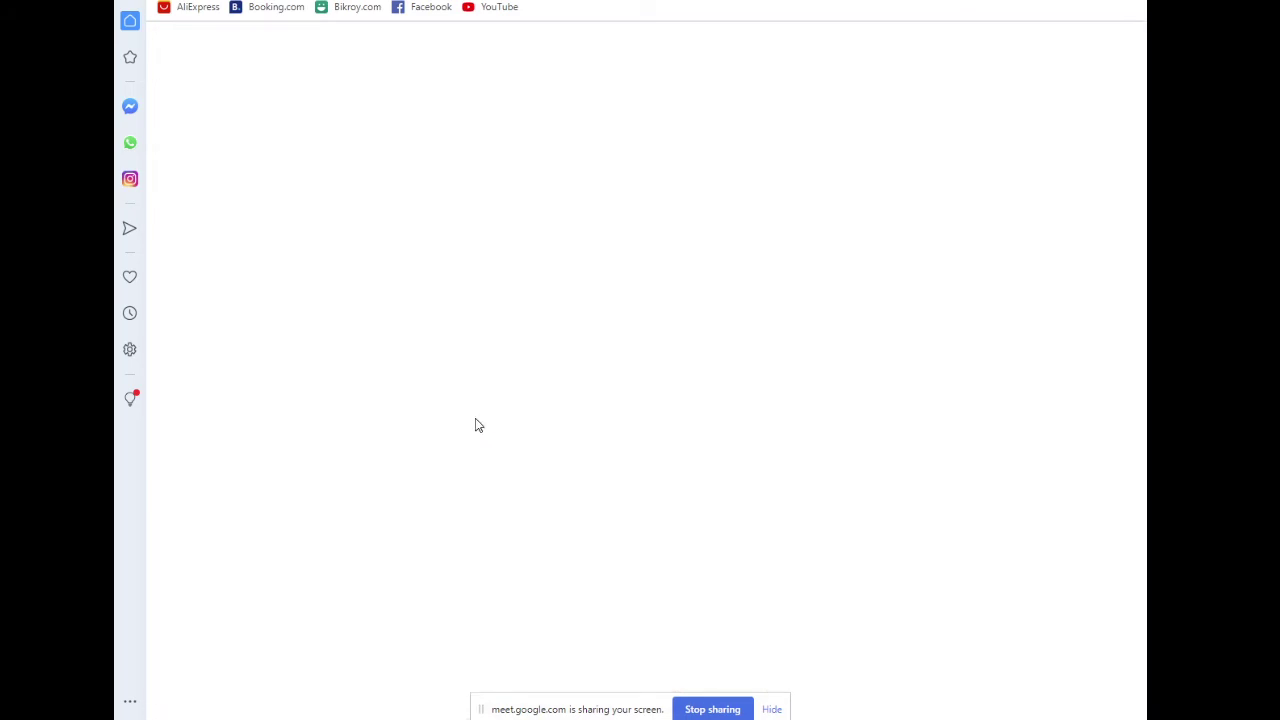
scroll(347, 390, down, 1)
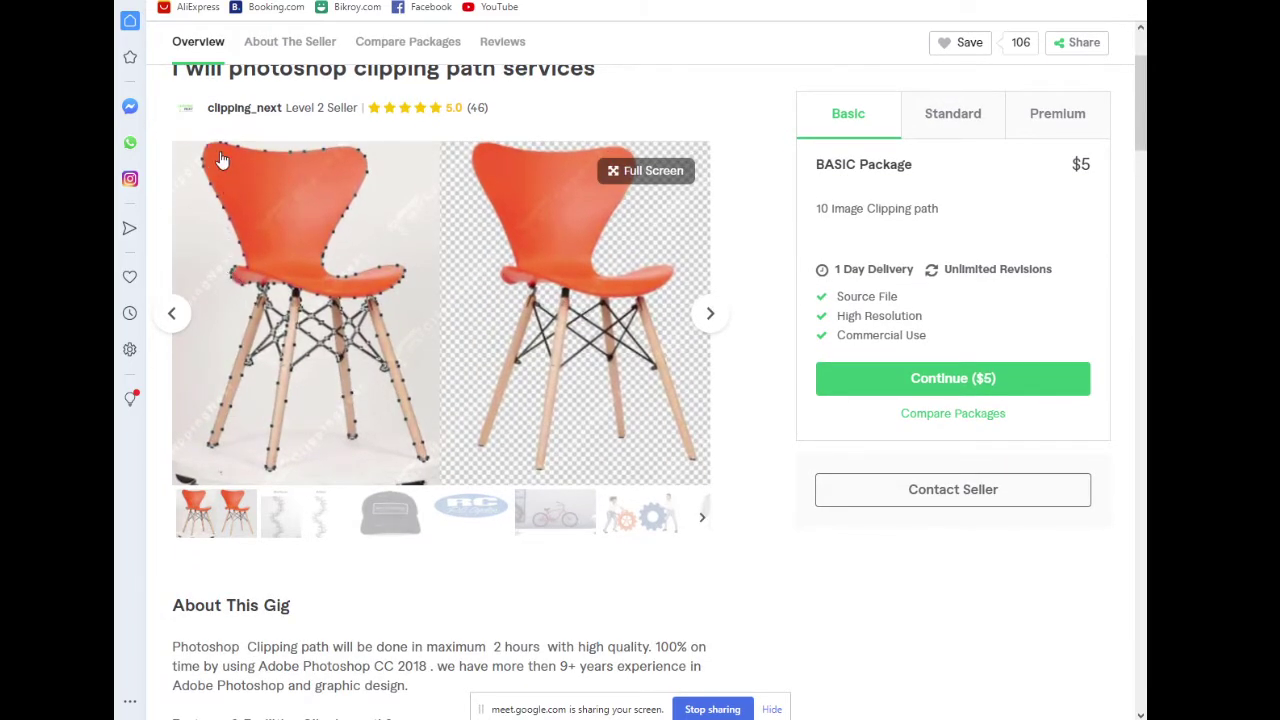
scroll(600, 482, up, 1)
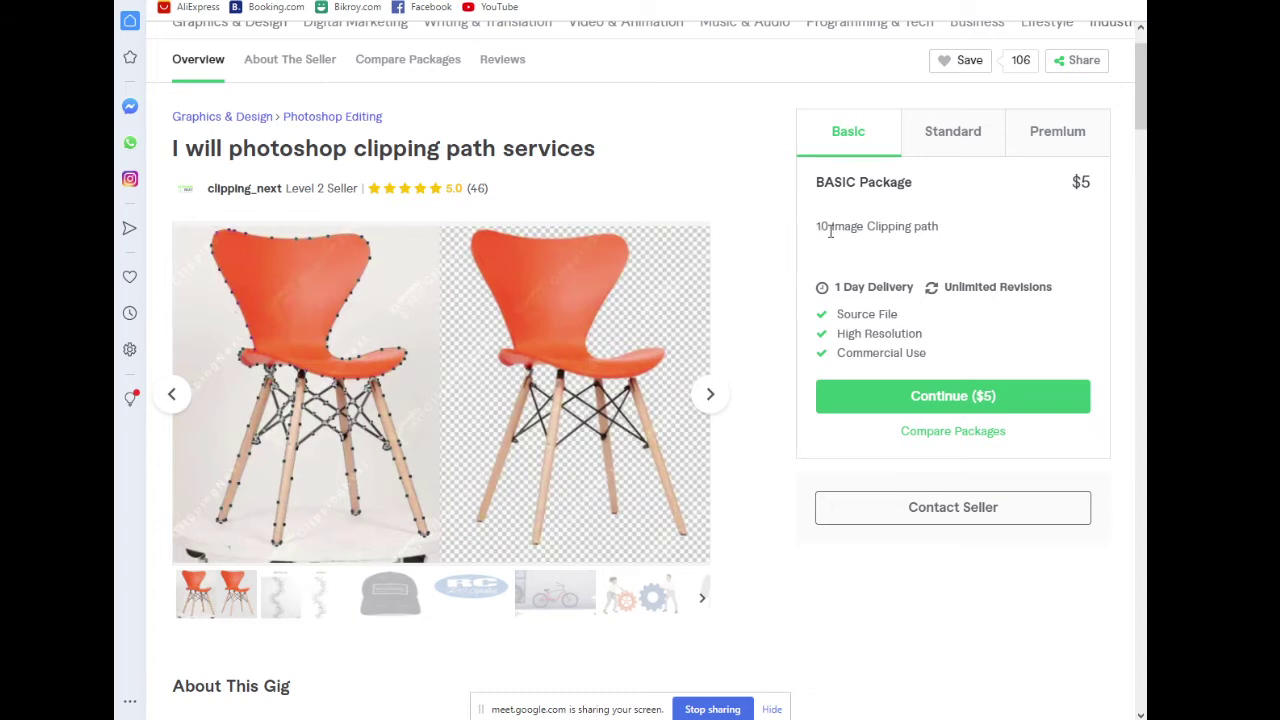
drag(830, 231, 900, 230)
click(940, 244)
View the gig's other gallery samples in turn, from the before-and-after garland through the cap and oval logo to the bicycle
click(285, 594)
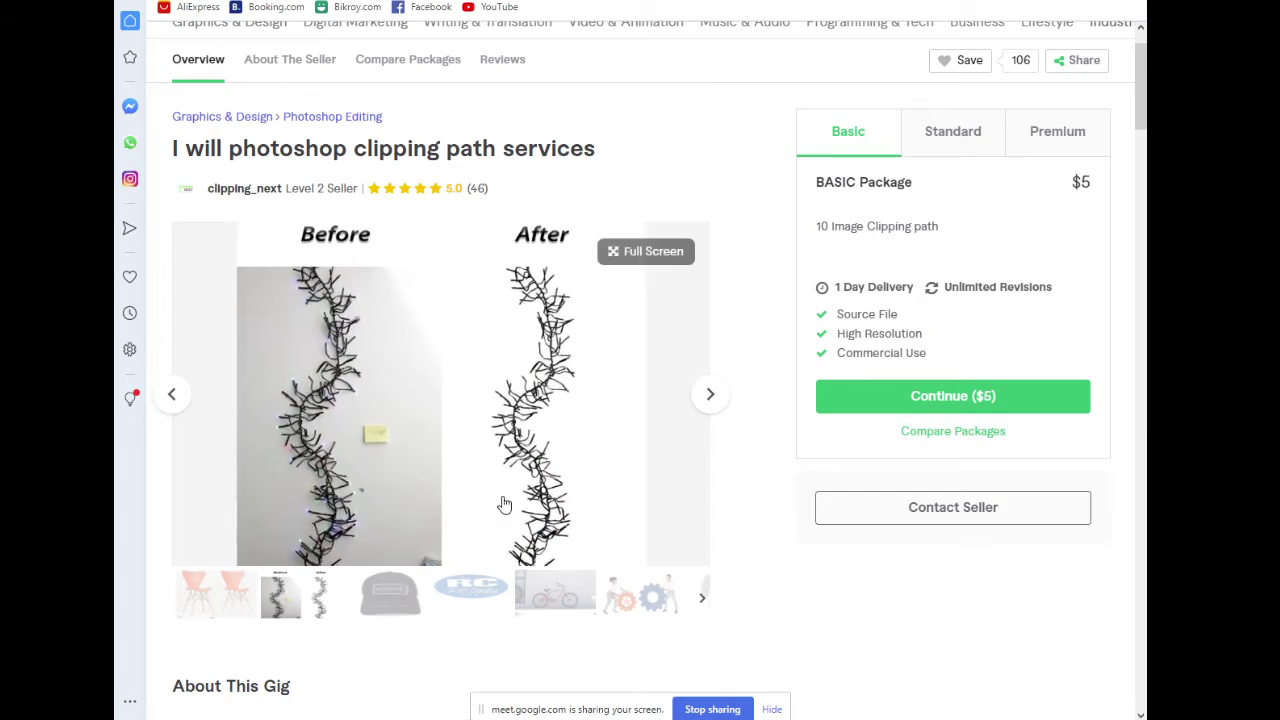
click(248, 604)
click(309, 612)
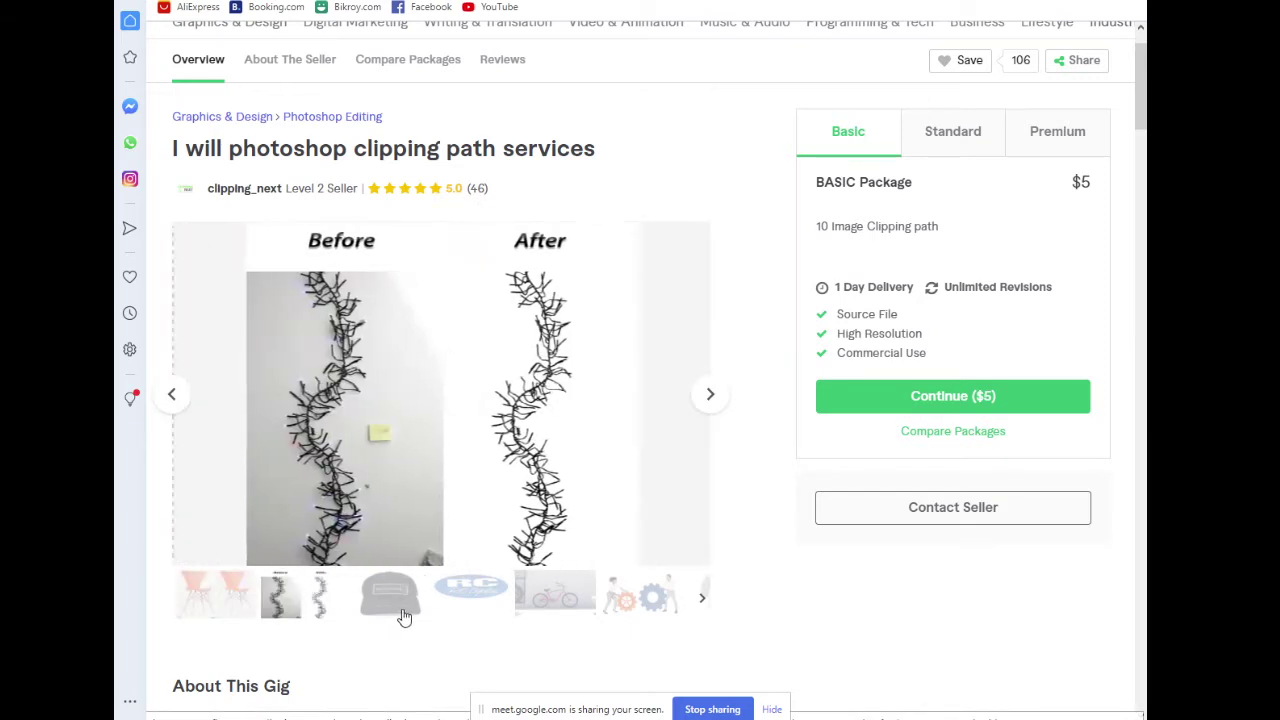
click(405, 615)
click(472, 608)
click(558, 603)
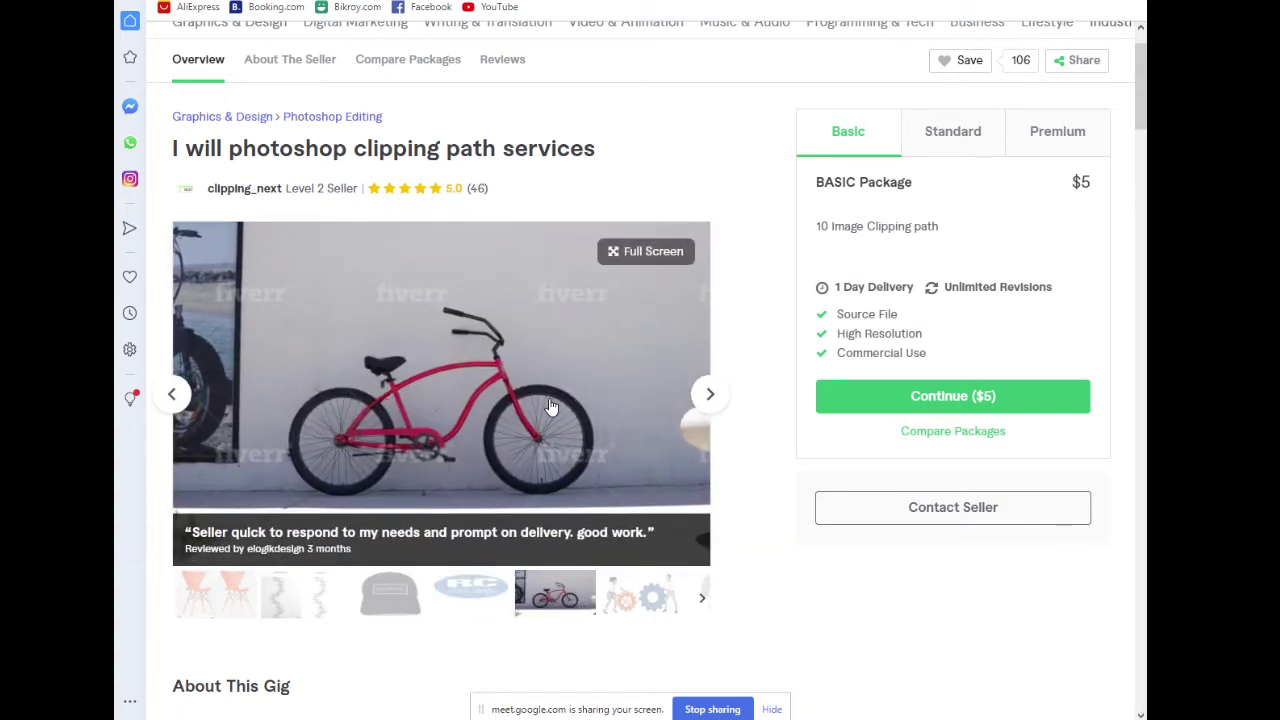
Read through the About This Gig description of the chair gig, then return to the clipping path results
scroll(550, 407, up, 1)
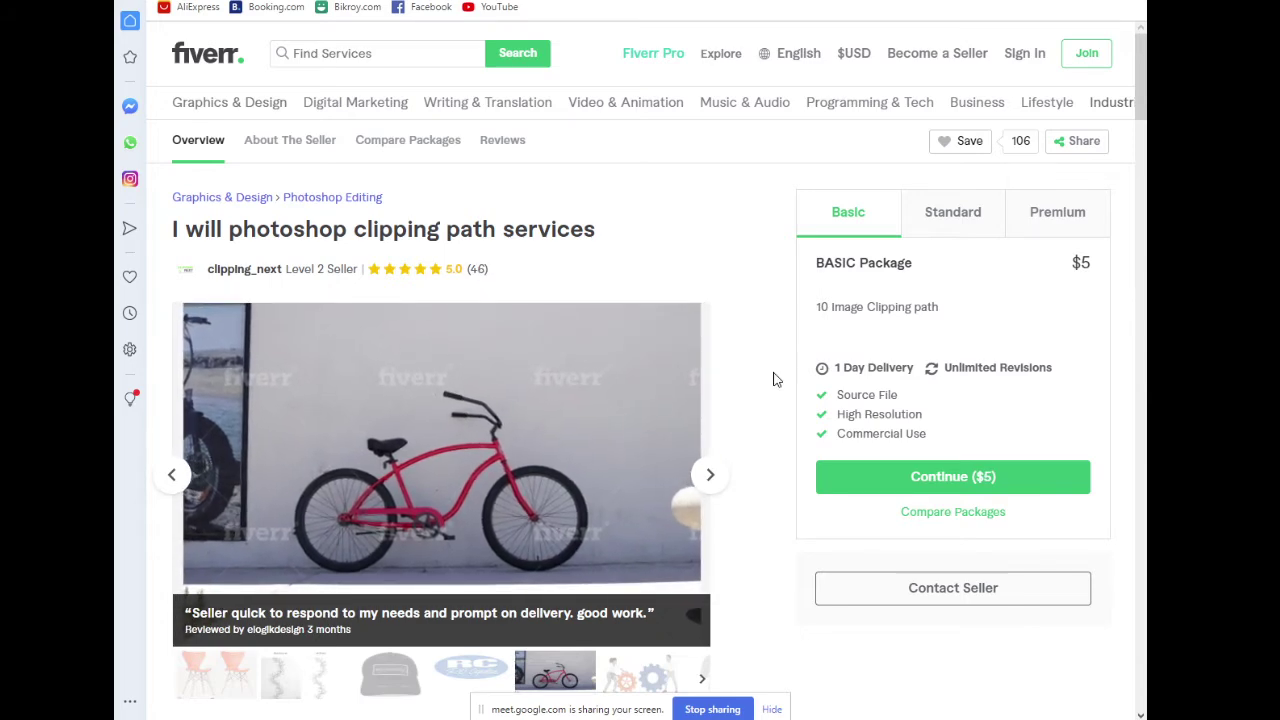
scroll(640, 411, down, 10)
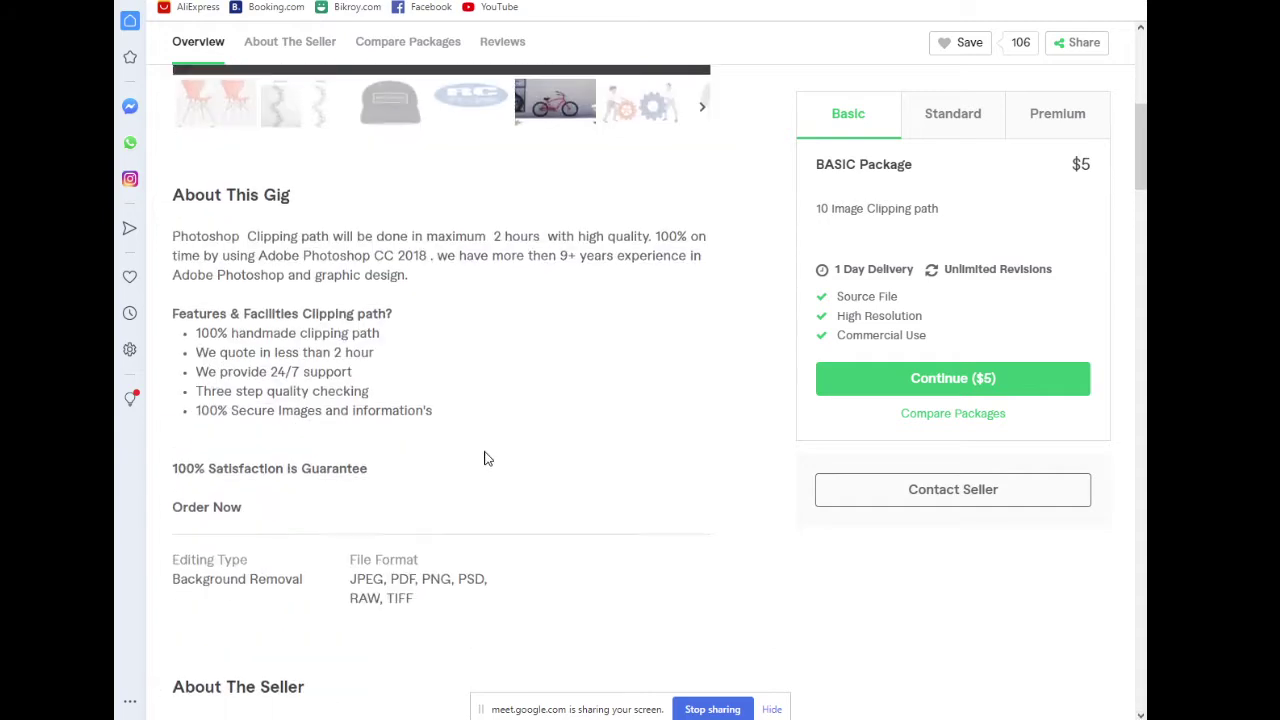
scroll(484, 458, down, 4)
scroll(486, 457, up, 11)
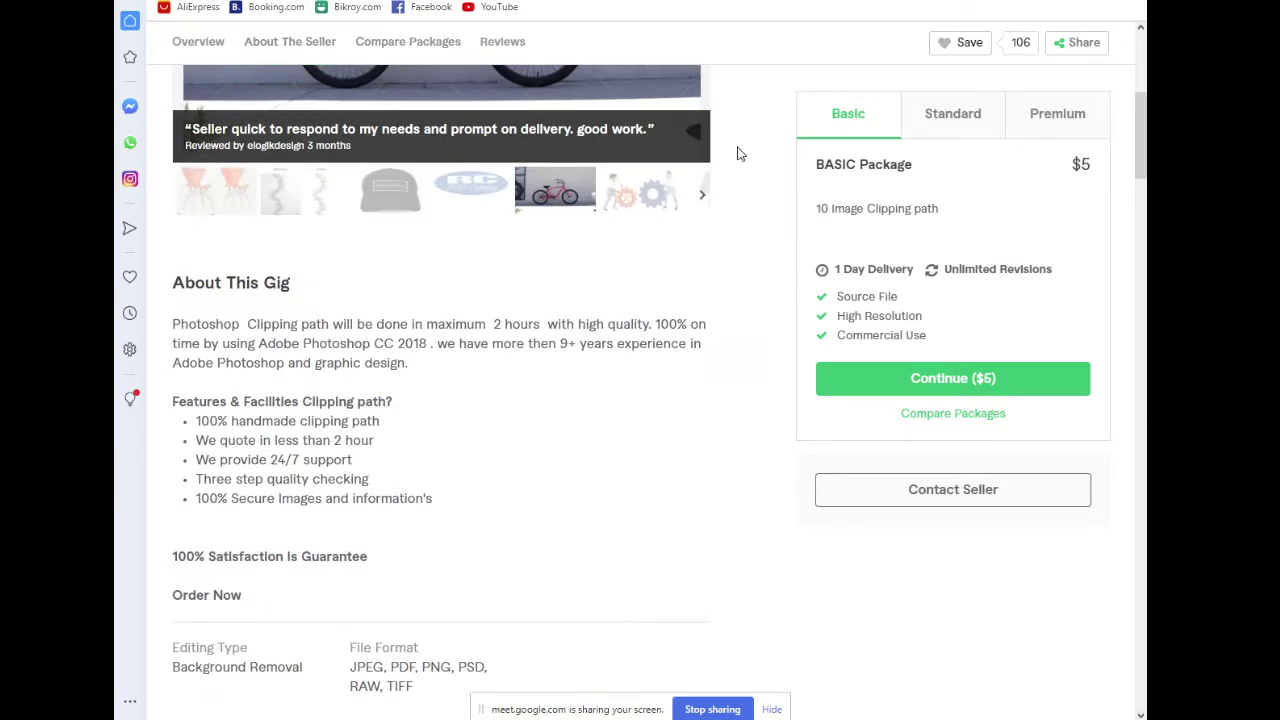
key(alt+Left)
Browse the clipping path gigs, examining their sample pictures, image quantities and starting prices
scroll(512, 540, down, 3)
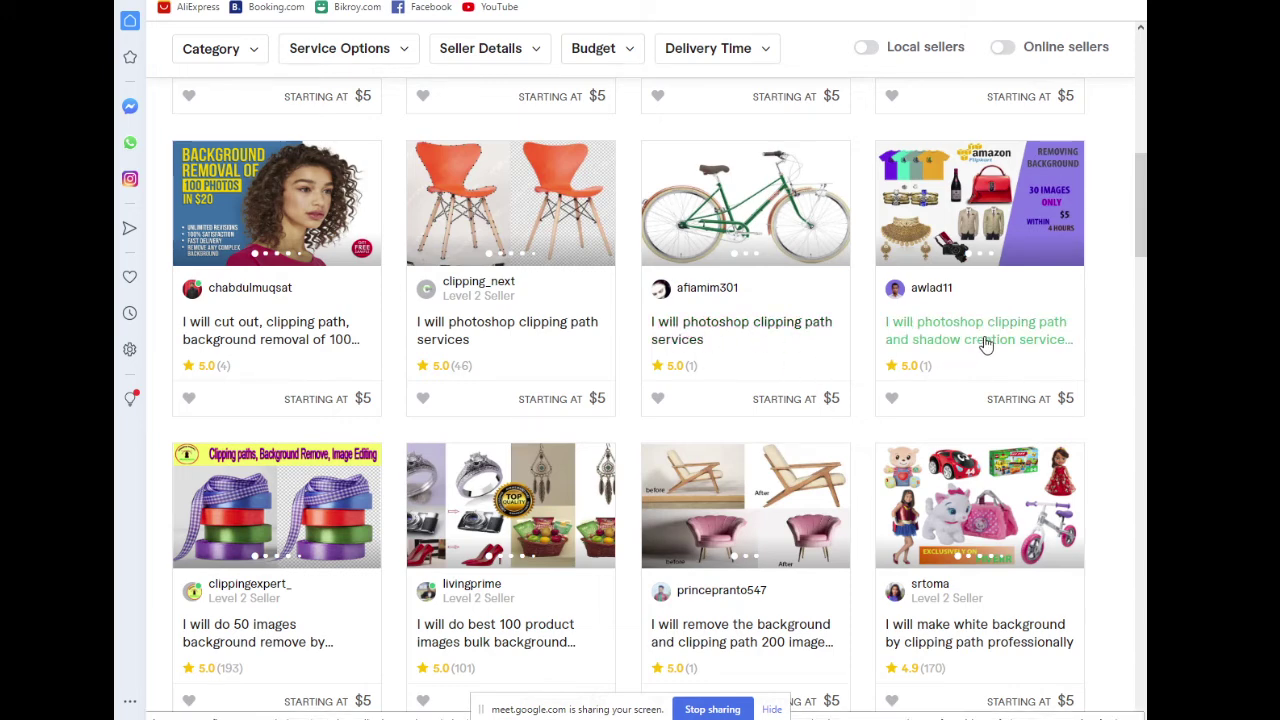
scroll(563, 466, down, 2)
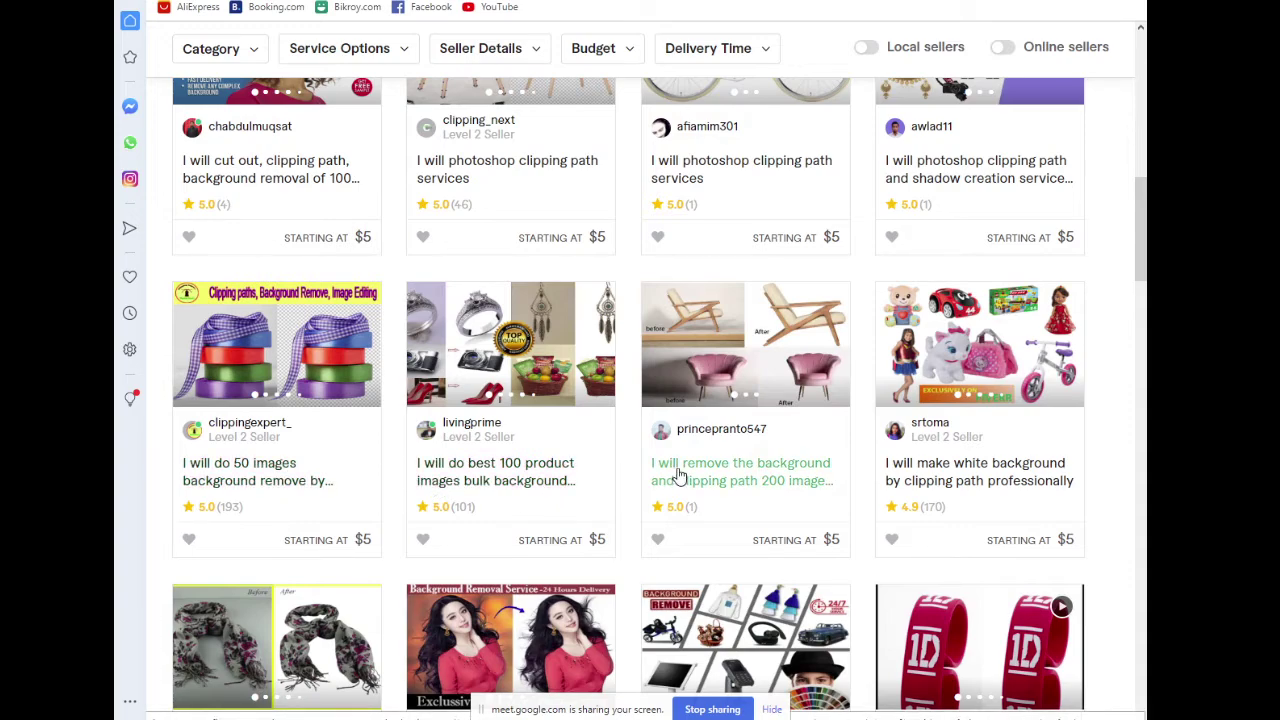
scroll(678, 477, down, 1)
scroll(678, 477, down, 3)
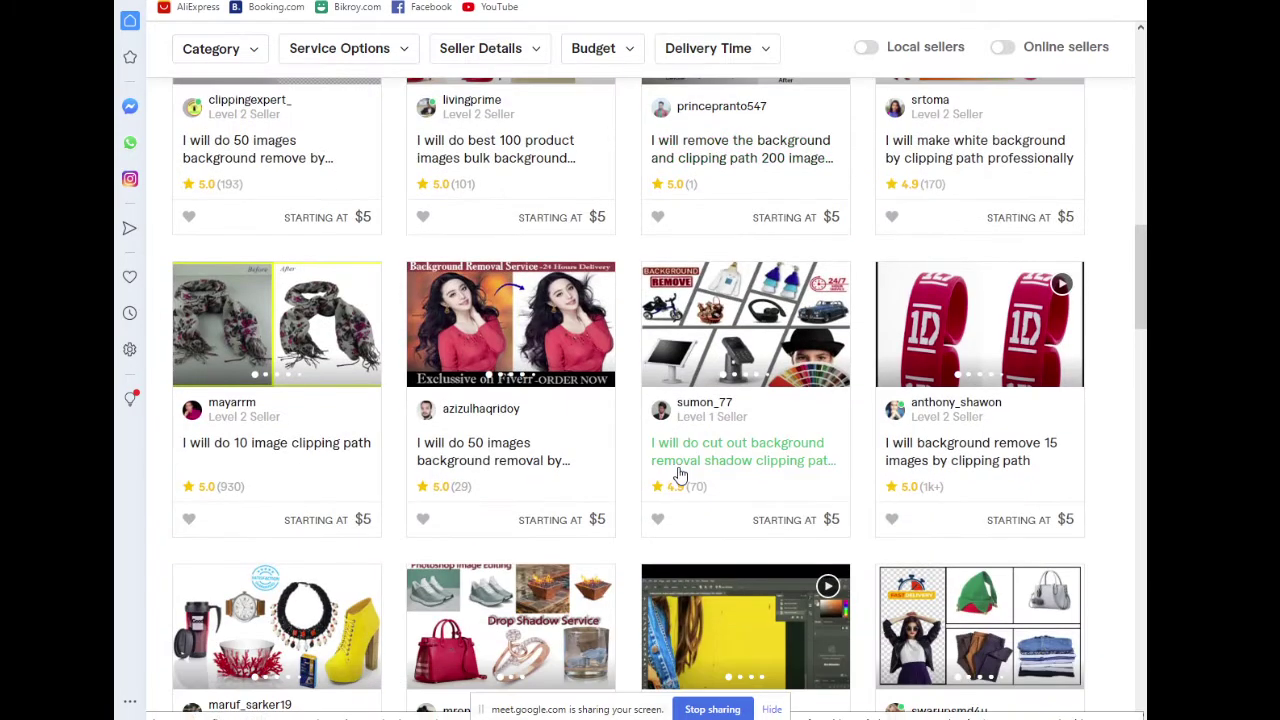
scroll(678, 474, down, 3)
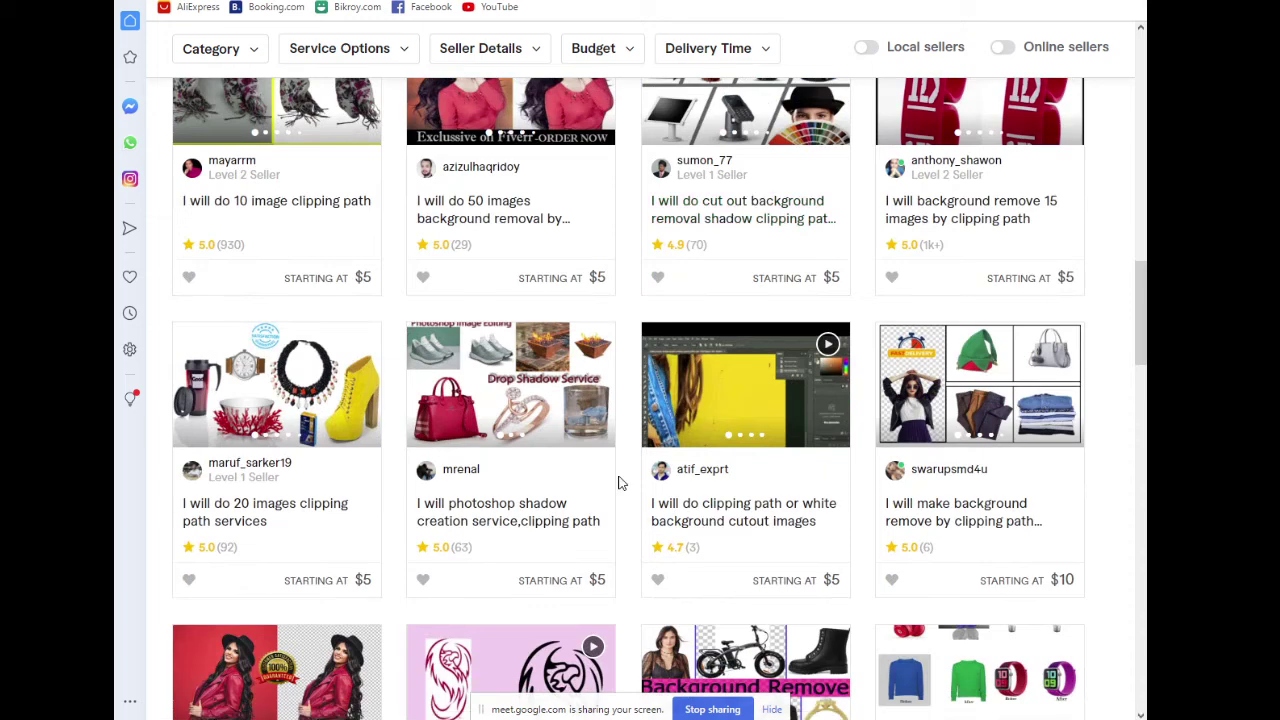
scroll(618, 483, down, 2)
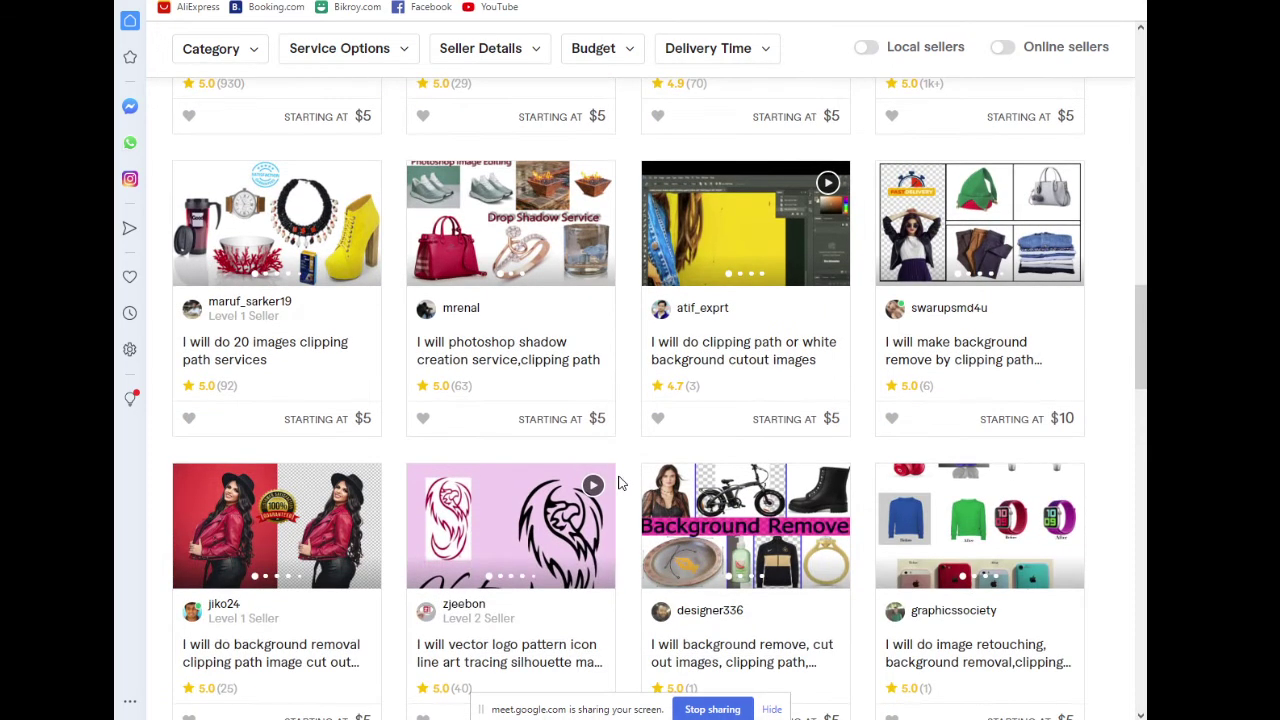
scroll(608, 466, down, 3)
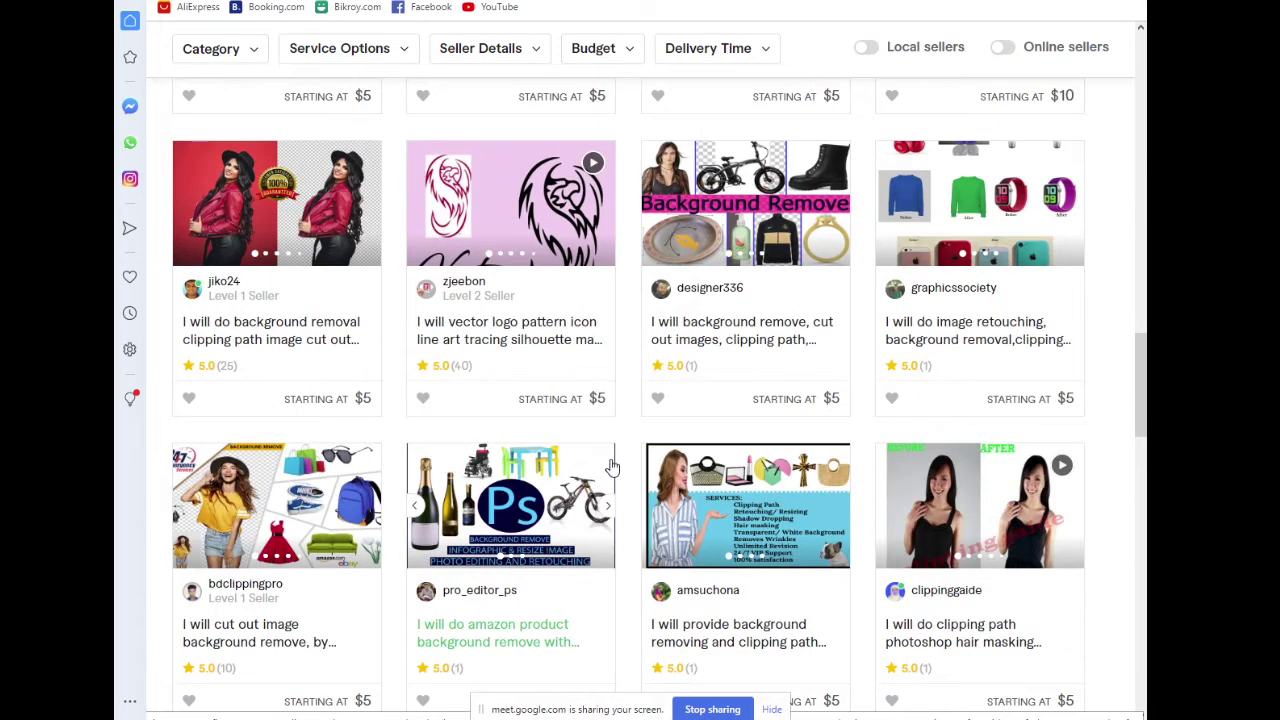
scroll(608, 466, up, 1)
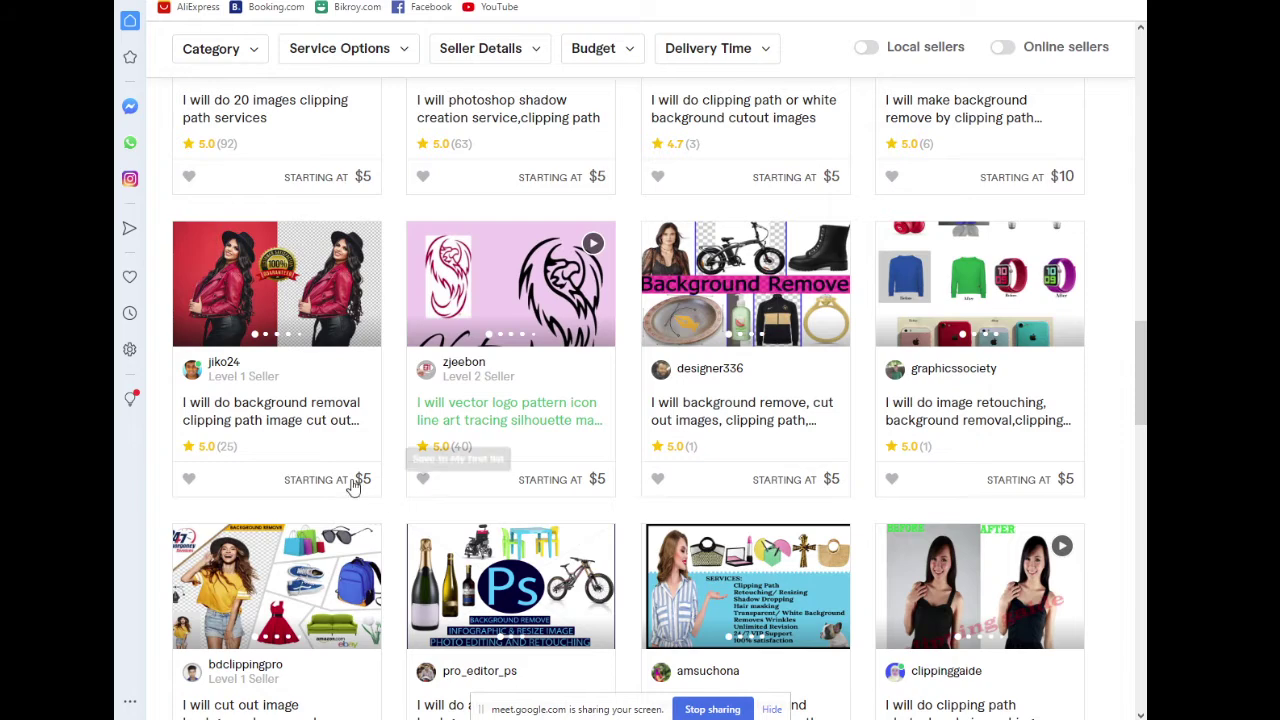
Open the background removal gig showing the woman in a red jacket and examine its sample images and description
click(251, 407)
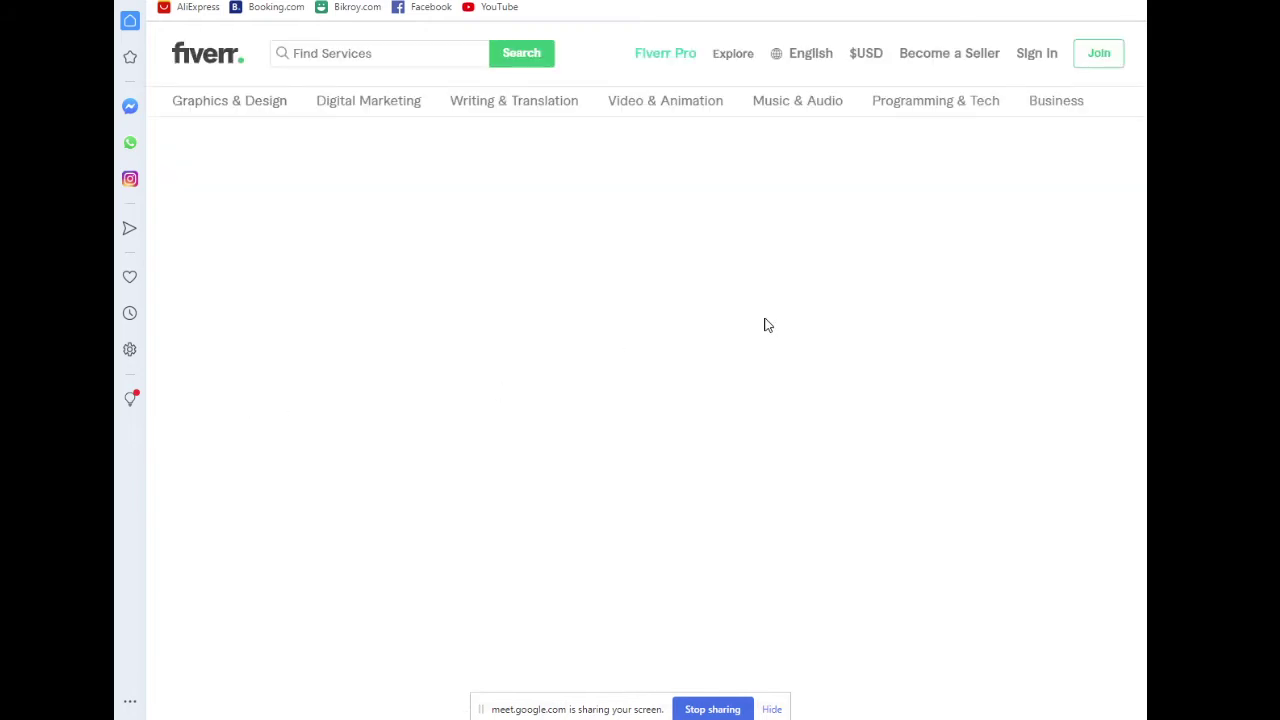
scroll(767, 325, down, 1)
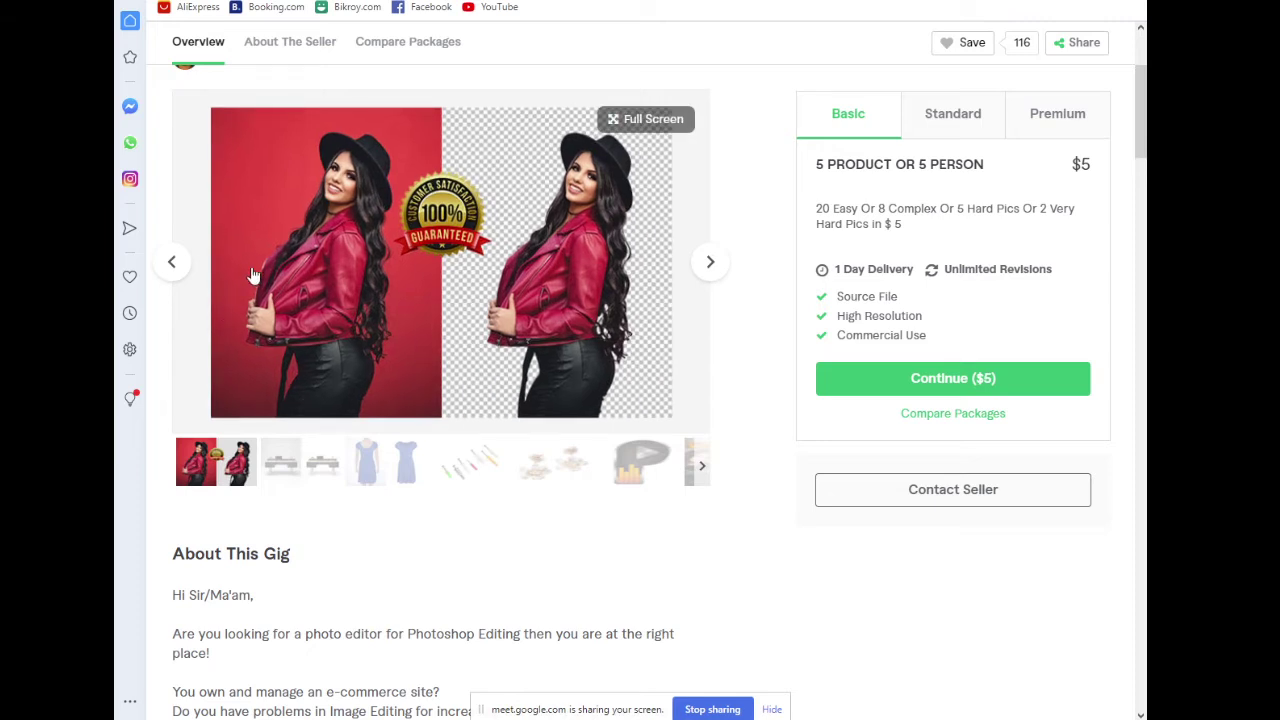
click(270, 482)
click(368, 478)
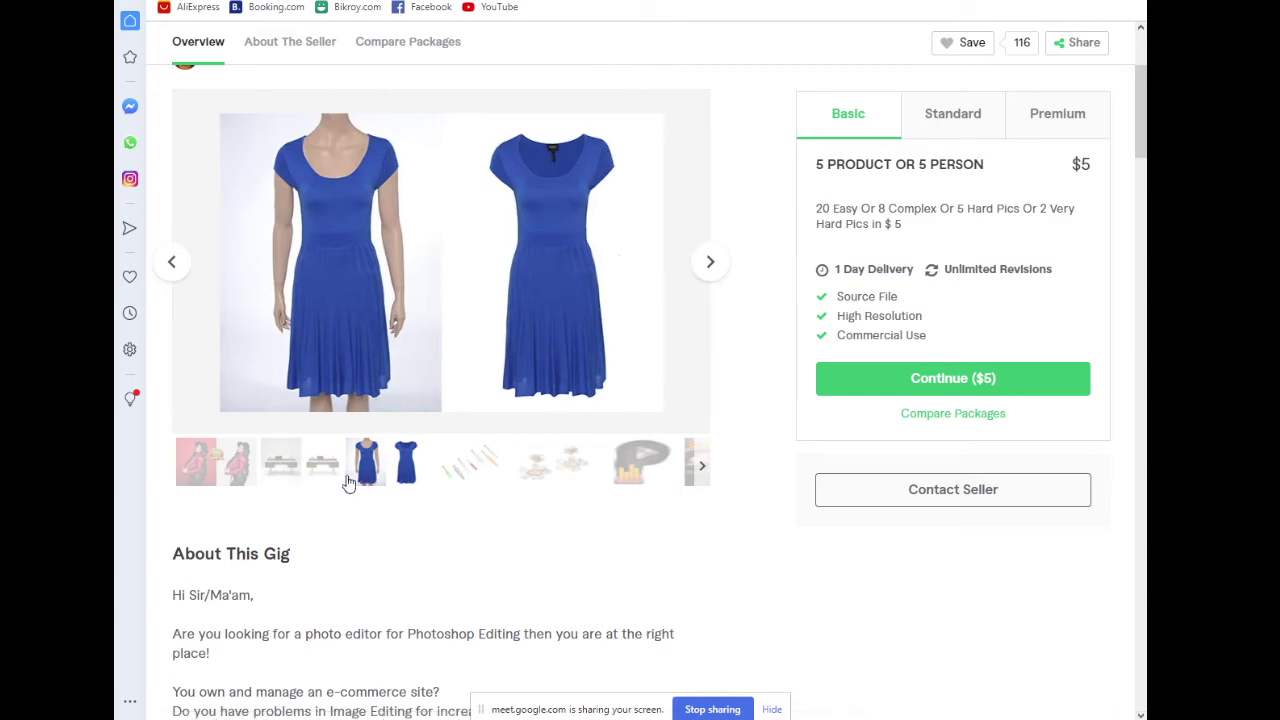
click(205, 458)
scroll(790, 415, down, 5)
scroll(790, 419, down, 4)
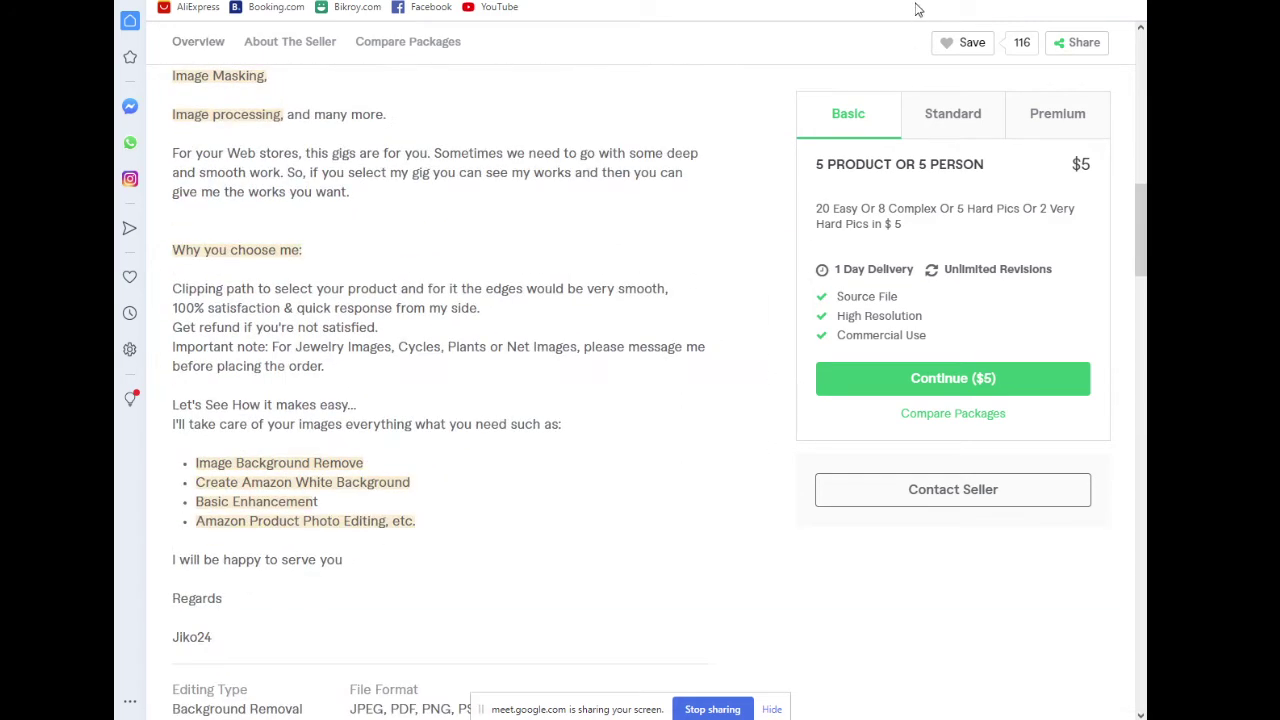
Go back to the search results and look through more of the clipping path and background removal gigs
key(alt+Left)
scroll(590, 503, down, 3)
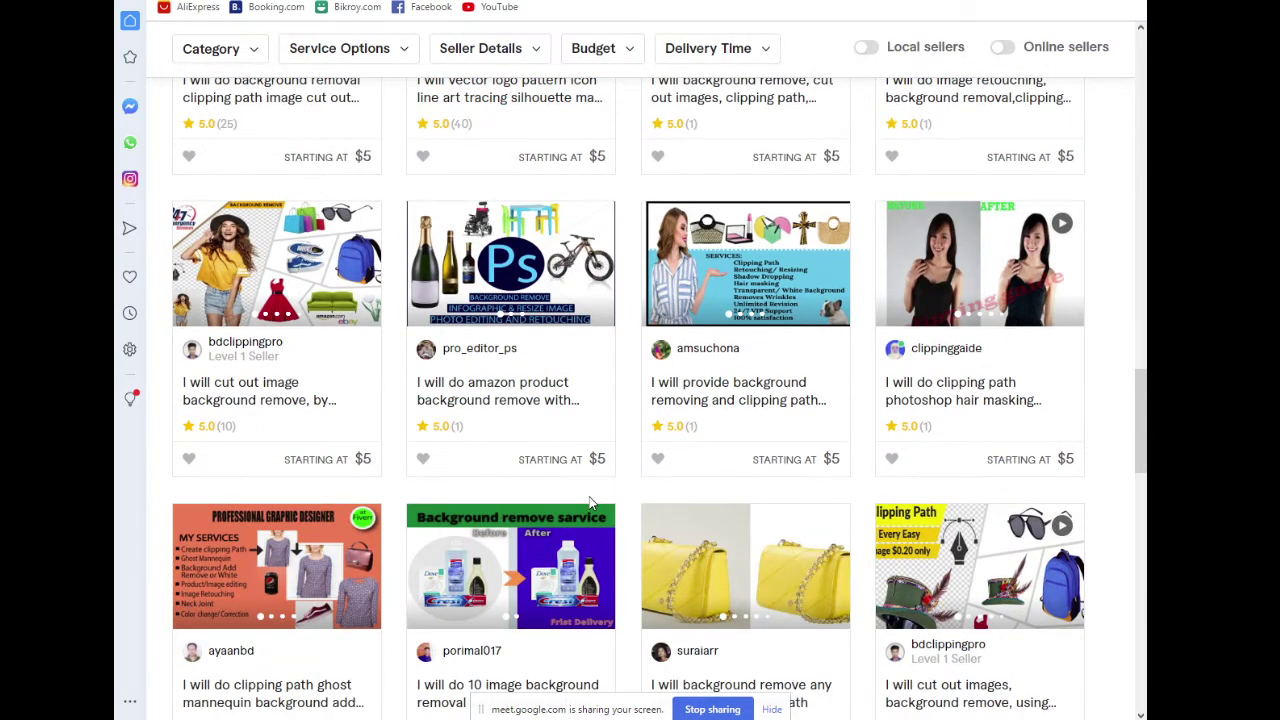
scroll(590, 503, down, 4)
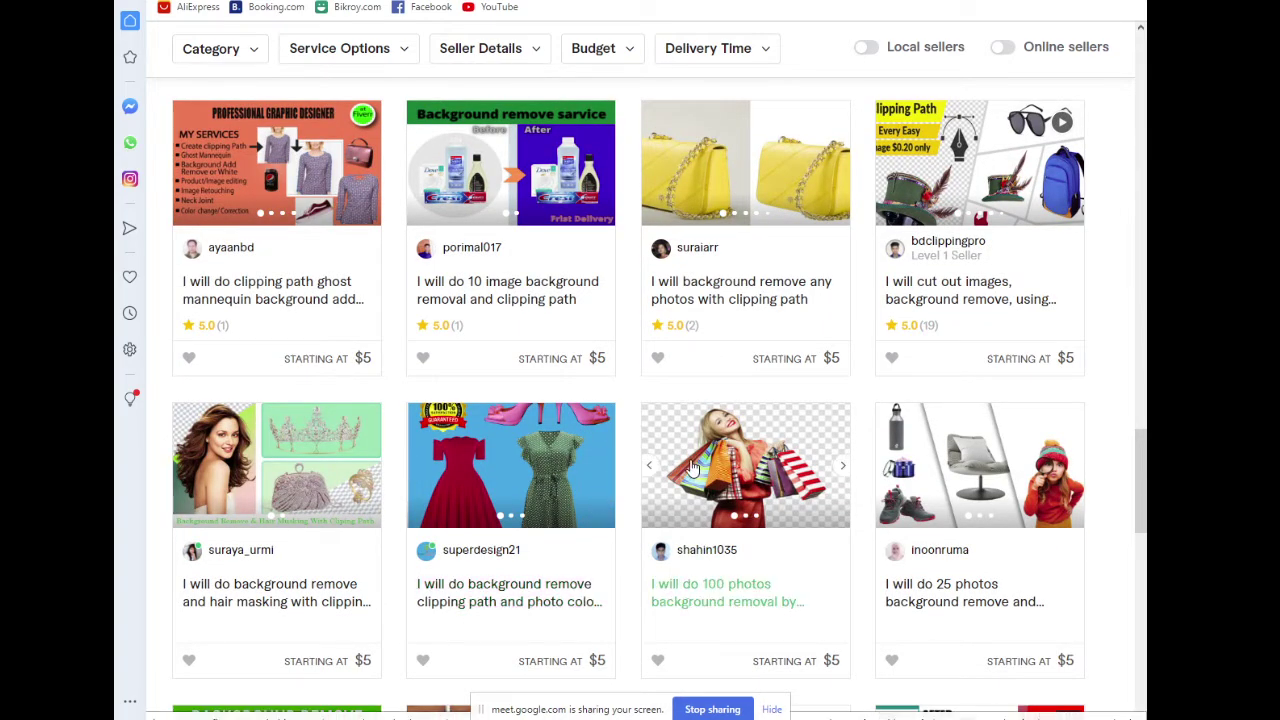
scroll(693, 467, down, 2)
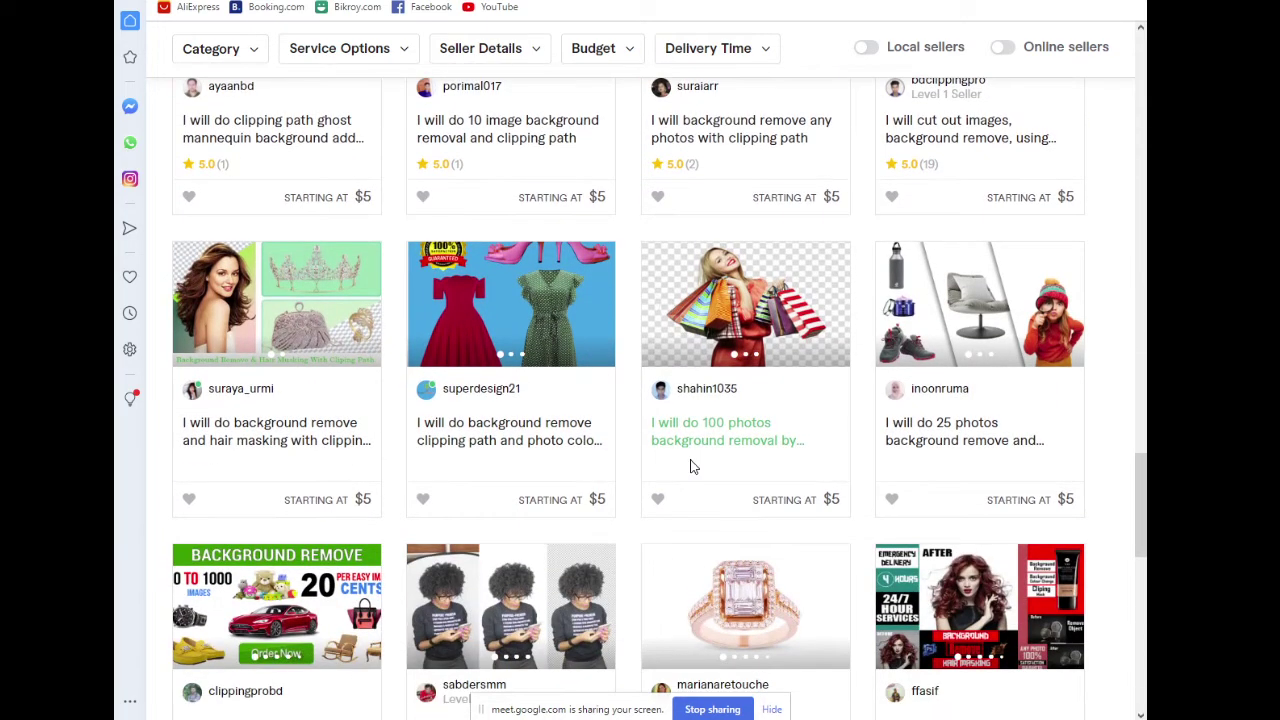
Browse the rest of the first page of clipping path results, then go back through the earlier gigs
scroll(693, 467, down, 3)
scroll(693, 467, down, 3)
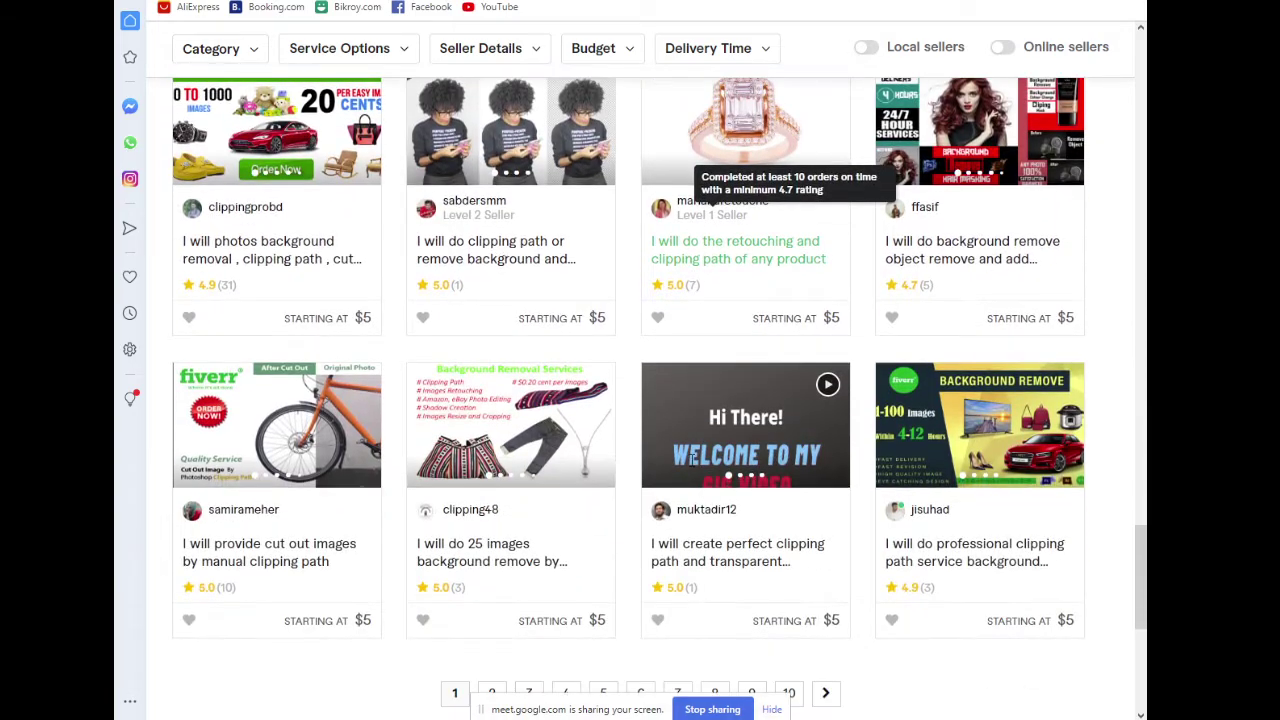
scroll(690, 467, down, 3)
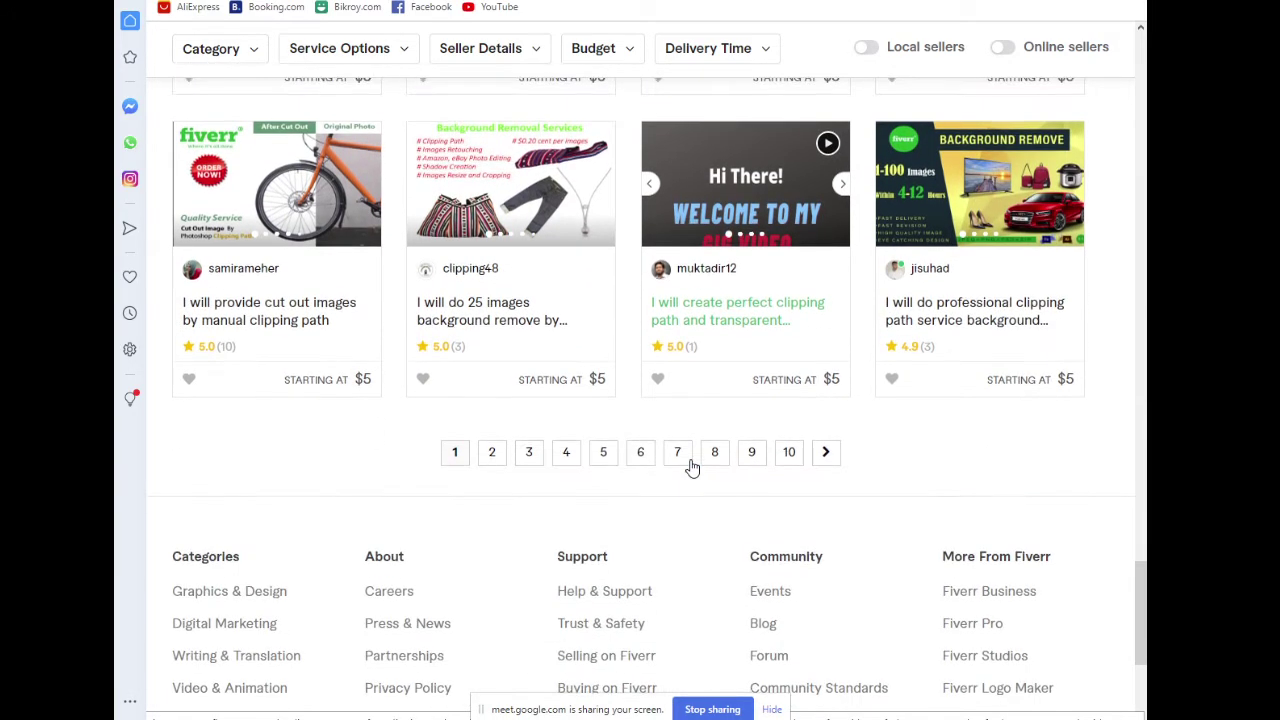
scroll(692, 467, up, 9)
scroll(693, 467, up, 8)
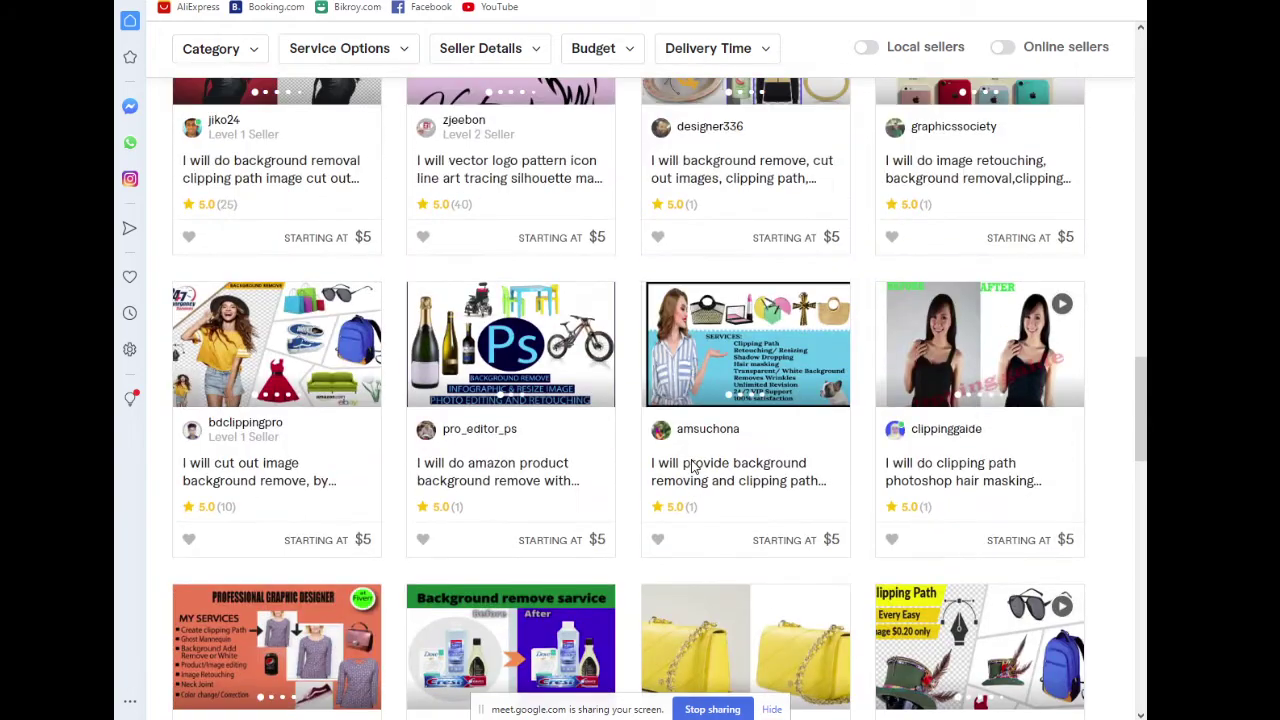
scroll(693, 467, up, 4)
scroll(693, 467, up, 3)
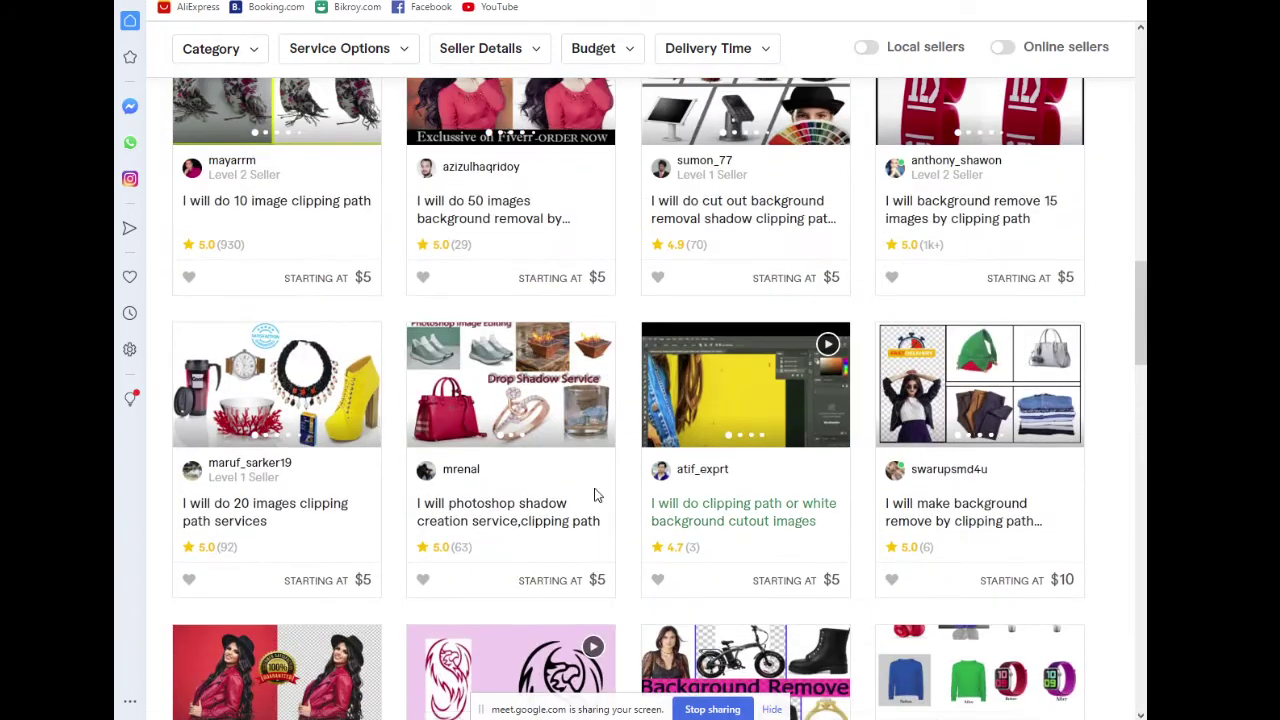
Open the Photoshop shadow creation and clipping path gig and look through all of its sample images
click(507, 513)
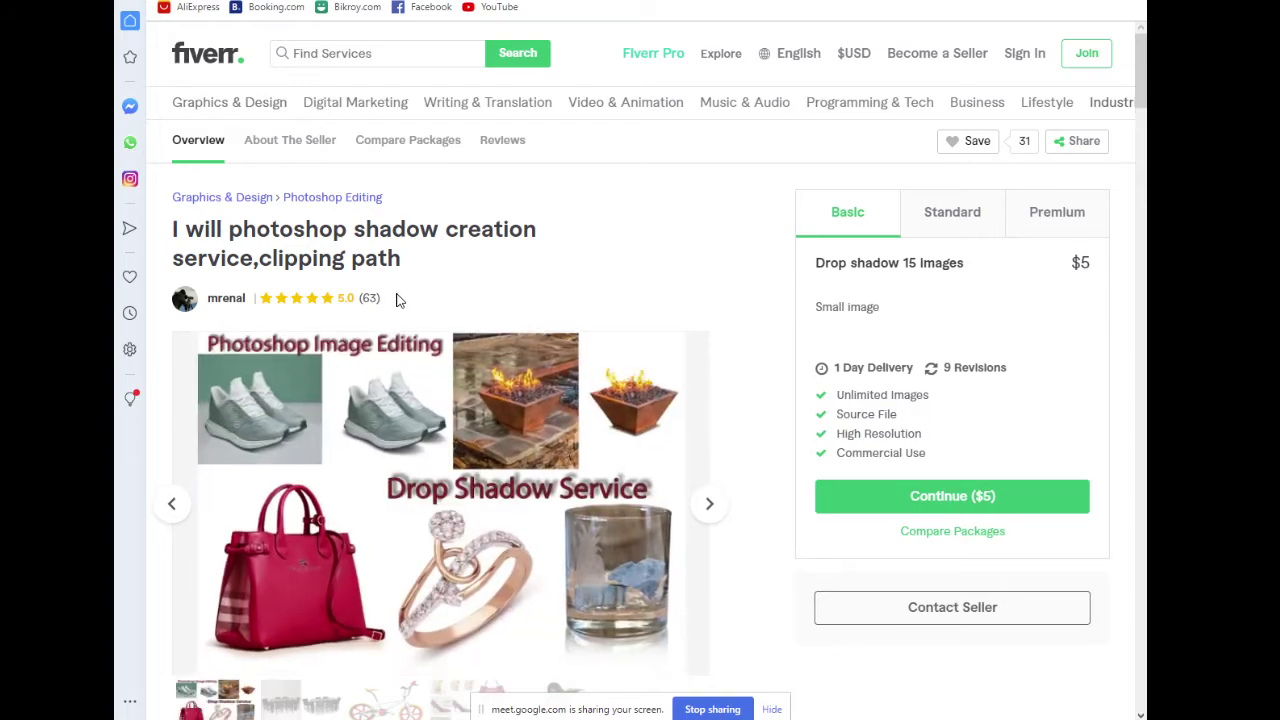
scroll(544, 290, down, 1)
scroll(544, 290, down, 6)
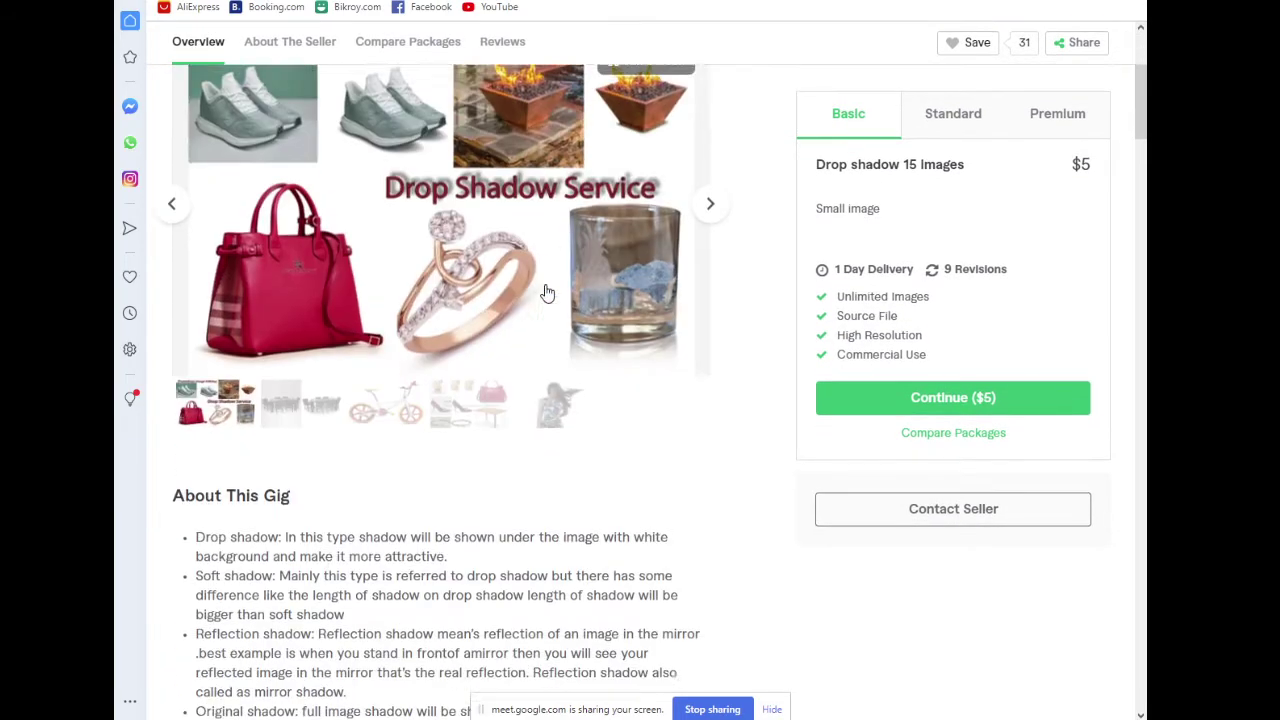
scroll(633, 240, up, 7)
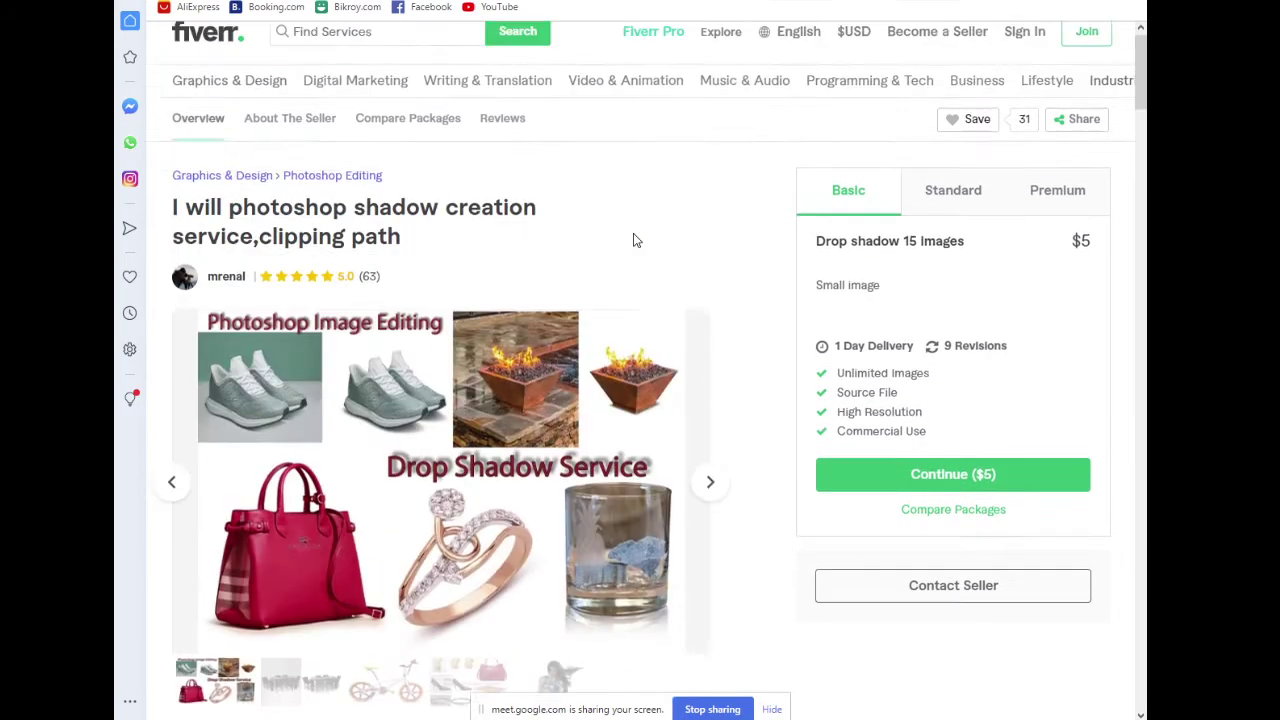
scroll(331, 400, down, 2)
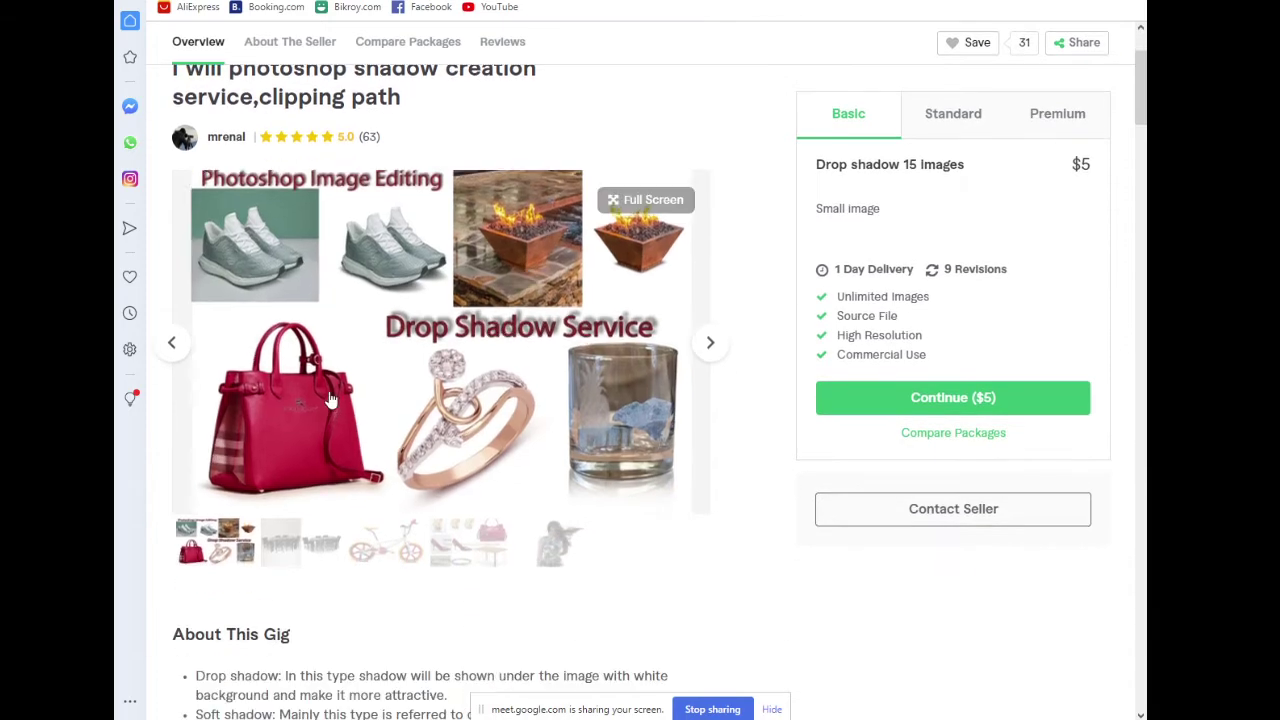
click(716, 356)
click(716, 356)
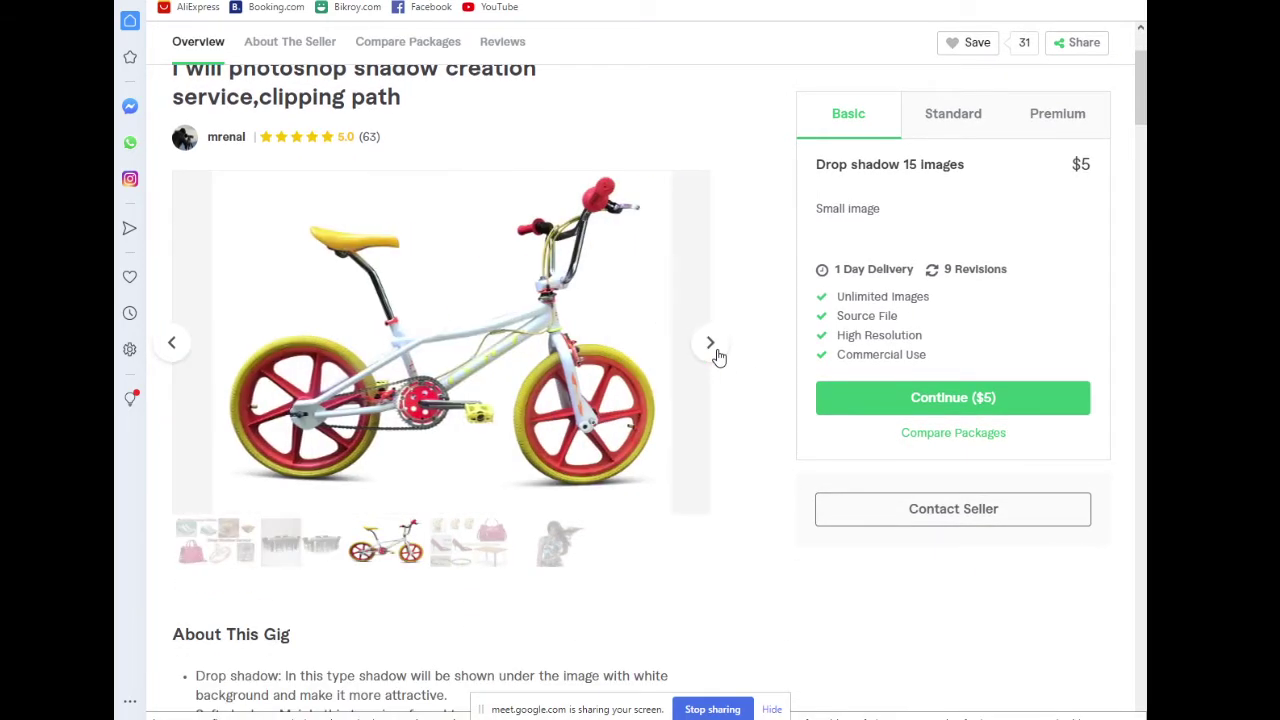
click(716, 356)
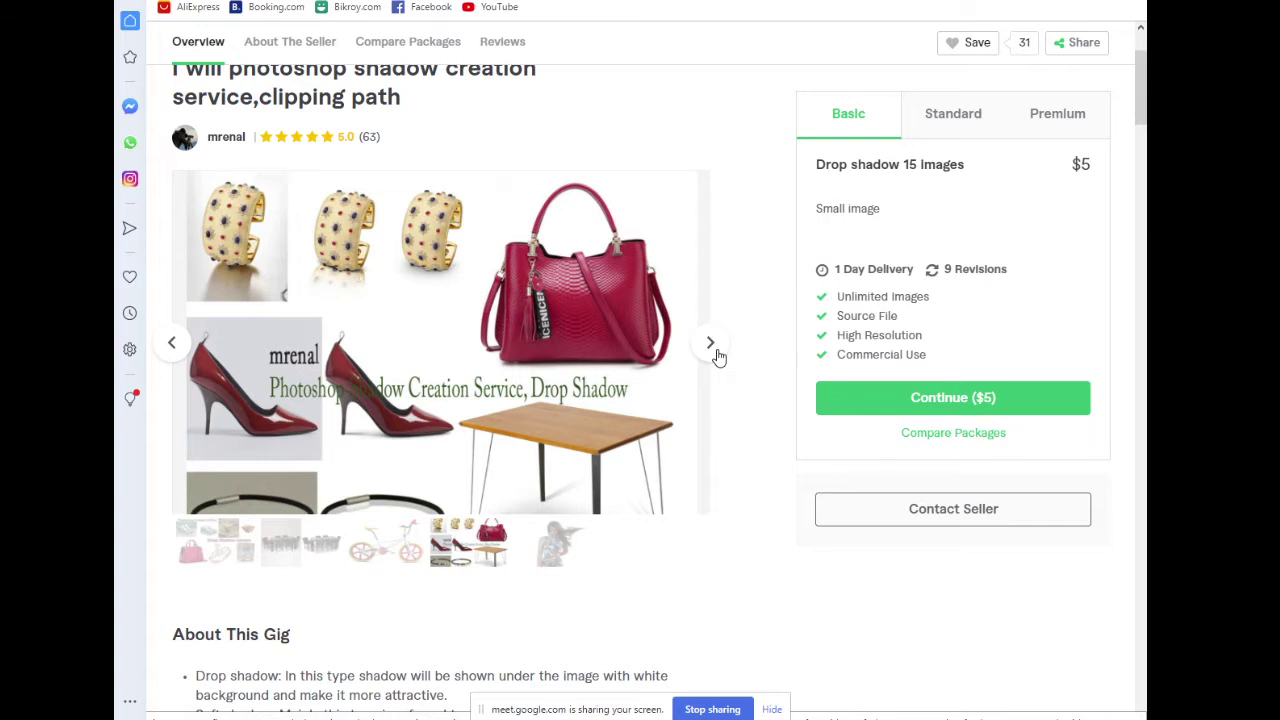
click(716, 356)
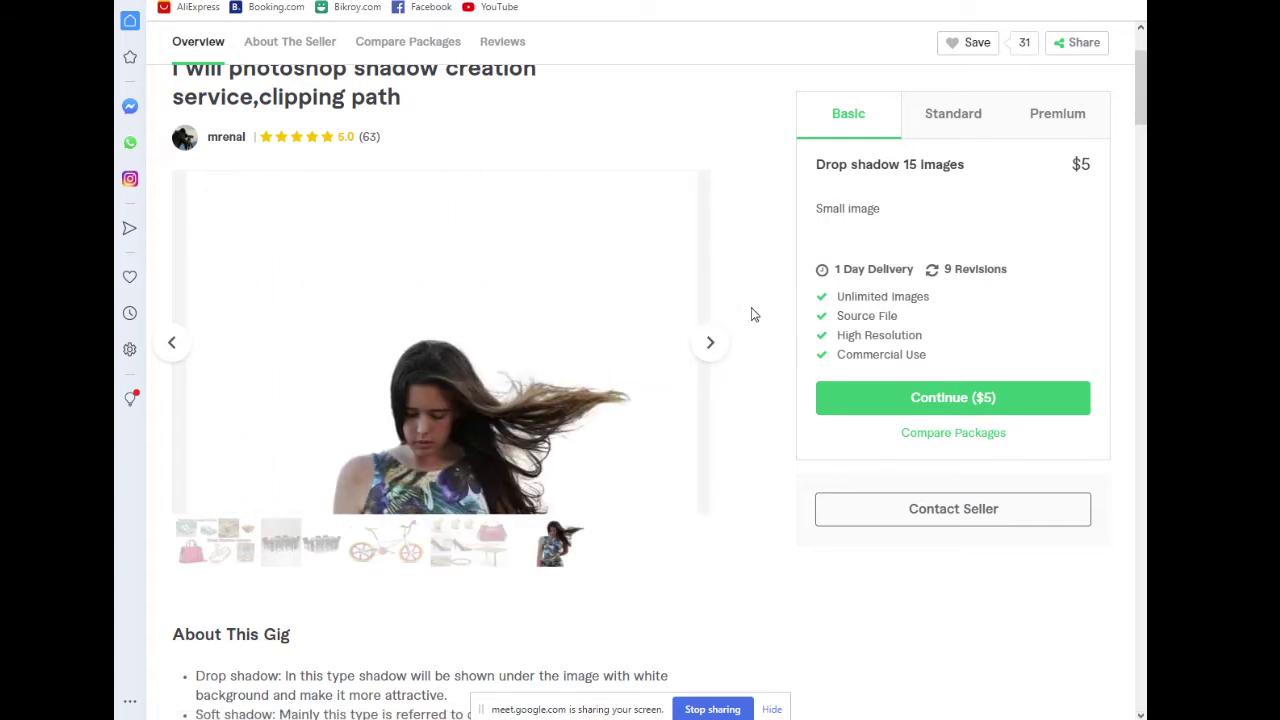
scroll(751, 307, down, 2)
scroll(733, 265, up, 2)
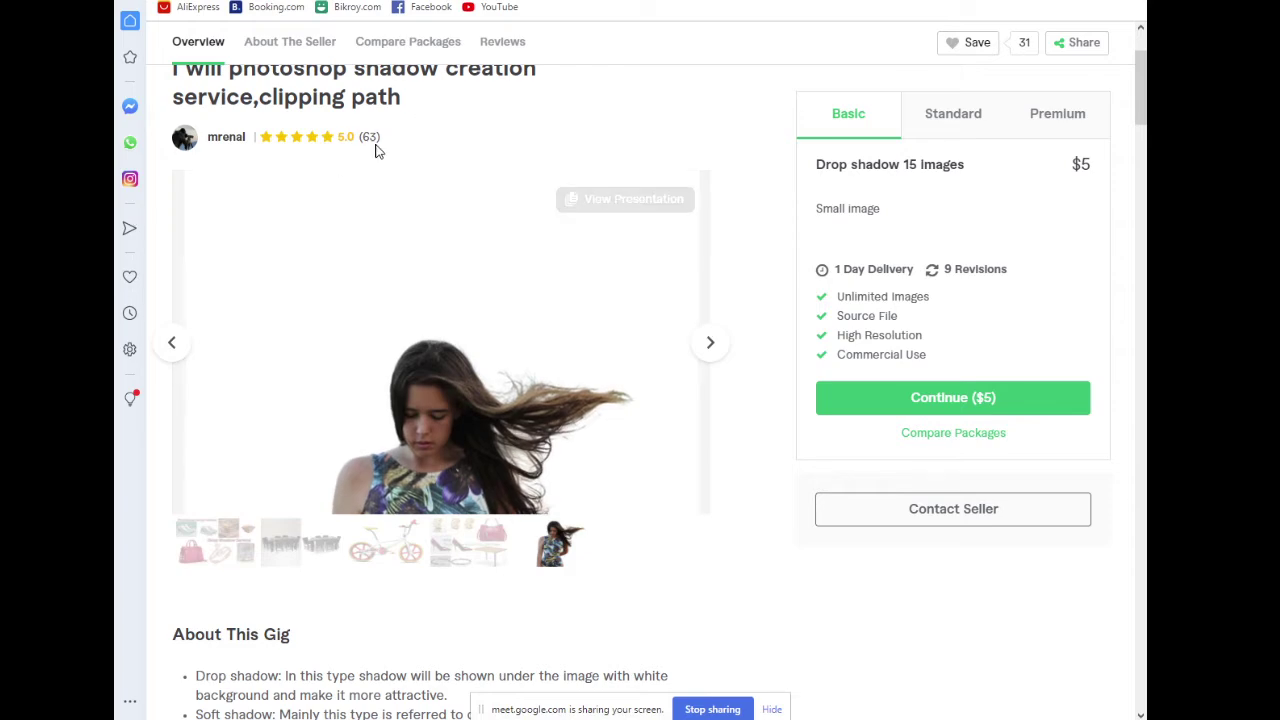
Examine the shadow creation gig's description, package comparison and buyer reviews, then return to the search results
scroll(613, 380, down, 2)
scroll(570, 375, down, 12)
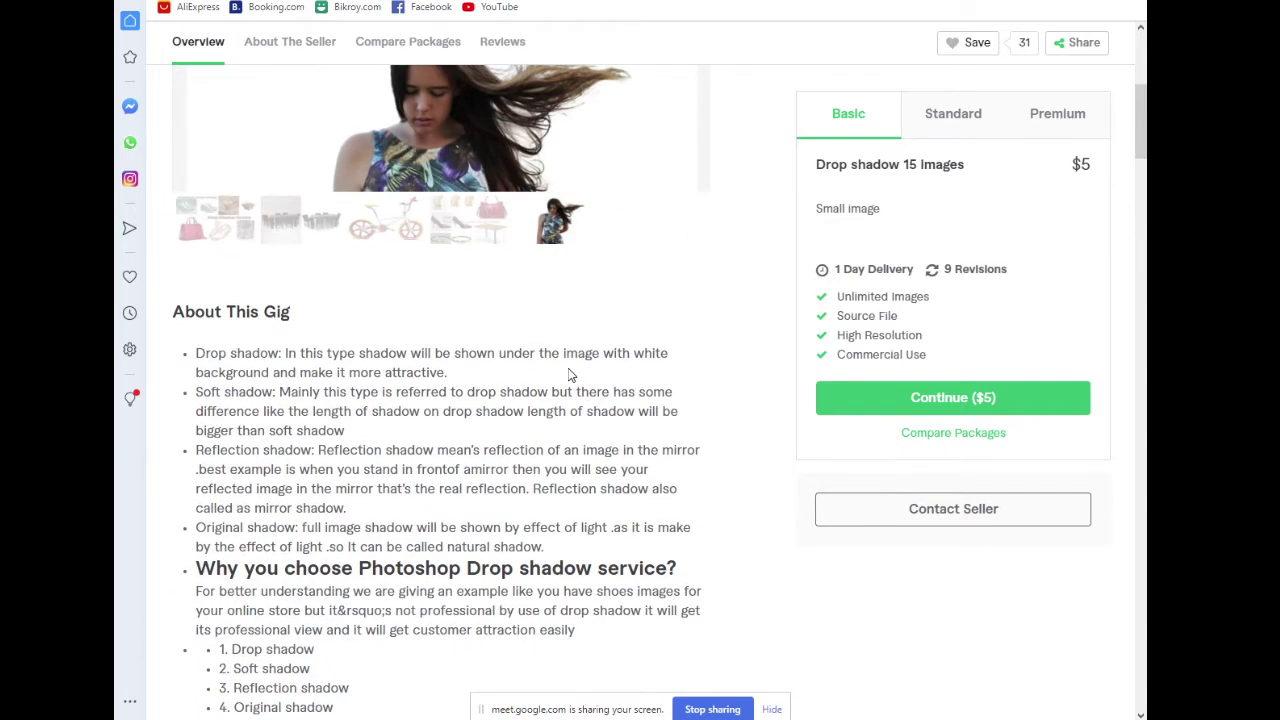
scroll(570, 375, down, 10)
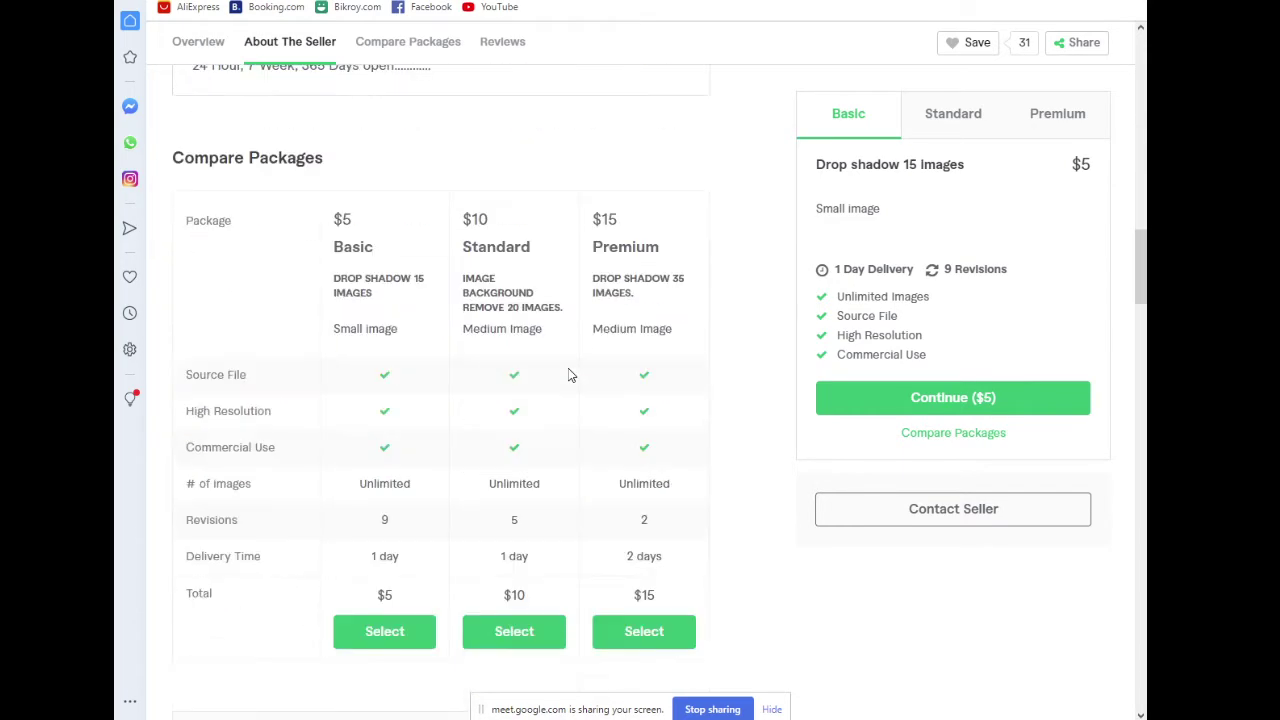
scroll(569, 375, down, 3)
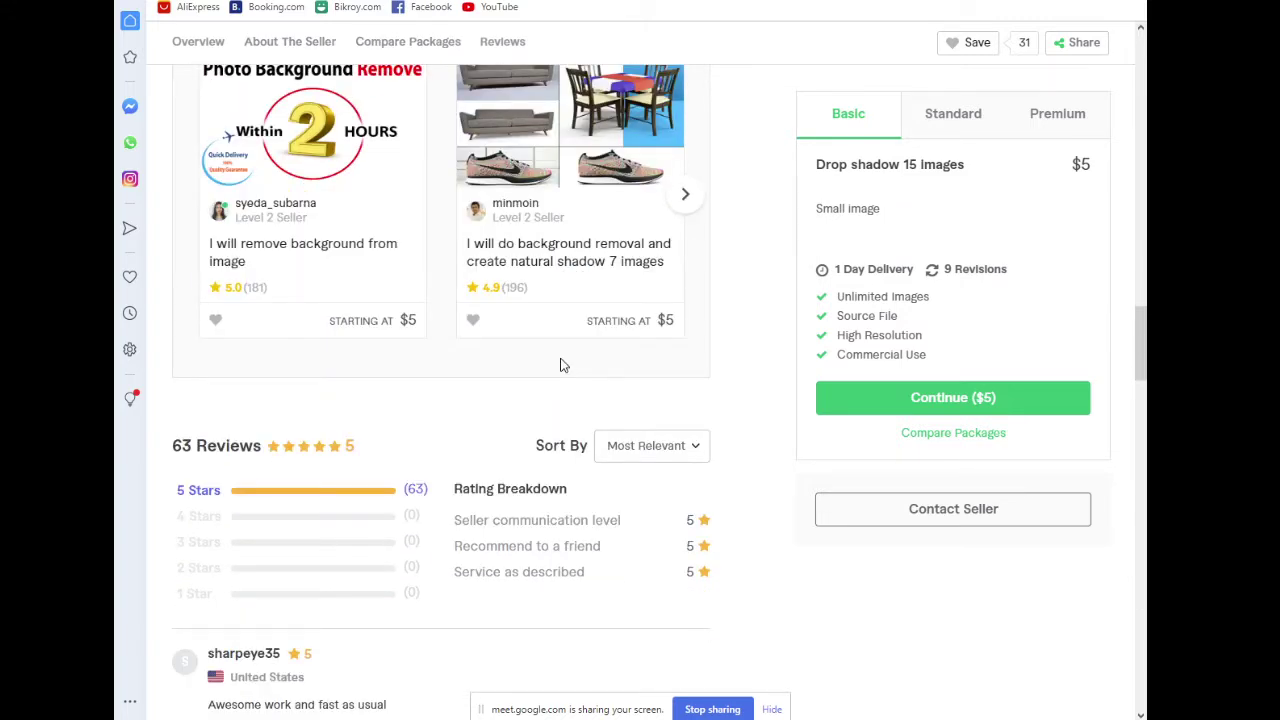
scroll(565, 362, down, 9)
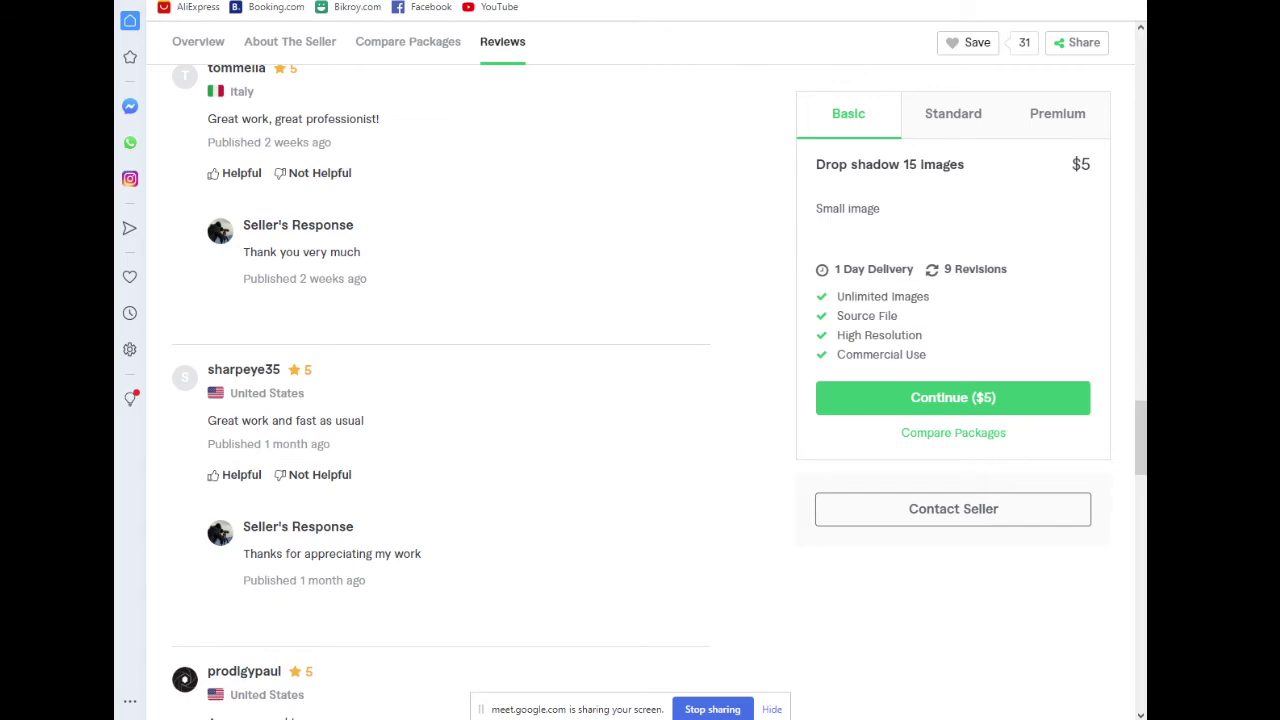
key(alt+Left)
scroll(623, 317, down, 3)
scroll(622, 319, up, 3)
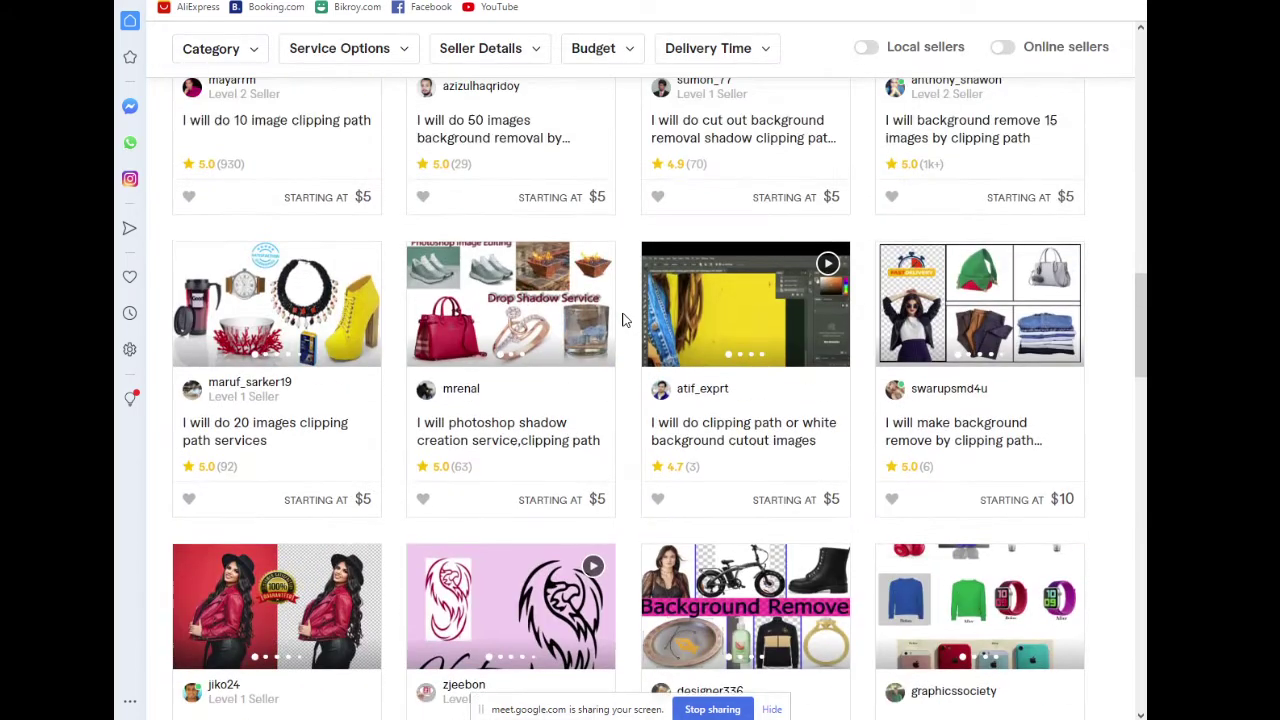
Open the $10 gig for background removal by clipping path within 24 hours and examine its product and clothing samples
scroll(757, 420, down, 2)
click(935, 262)
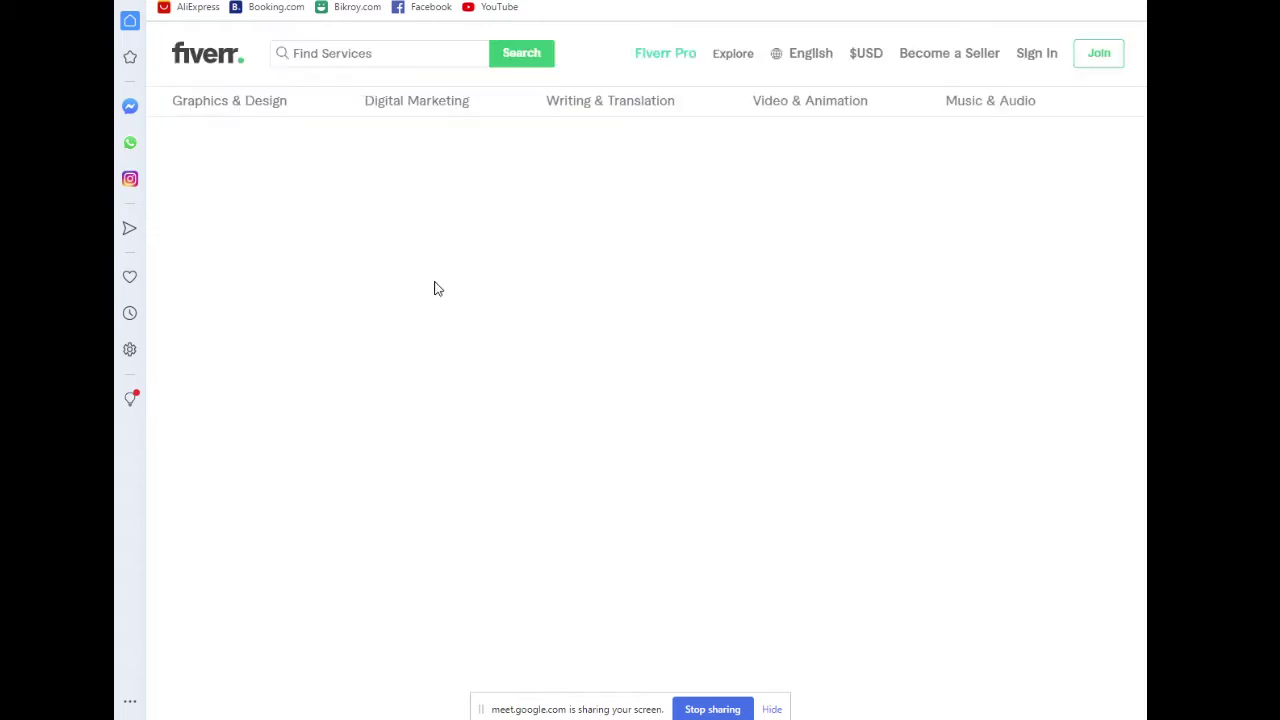
scroll(435, 288, down, 3)
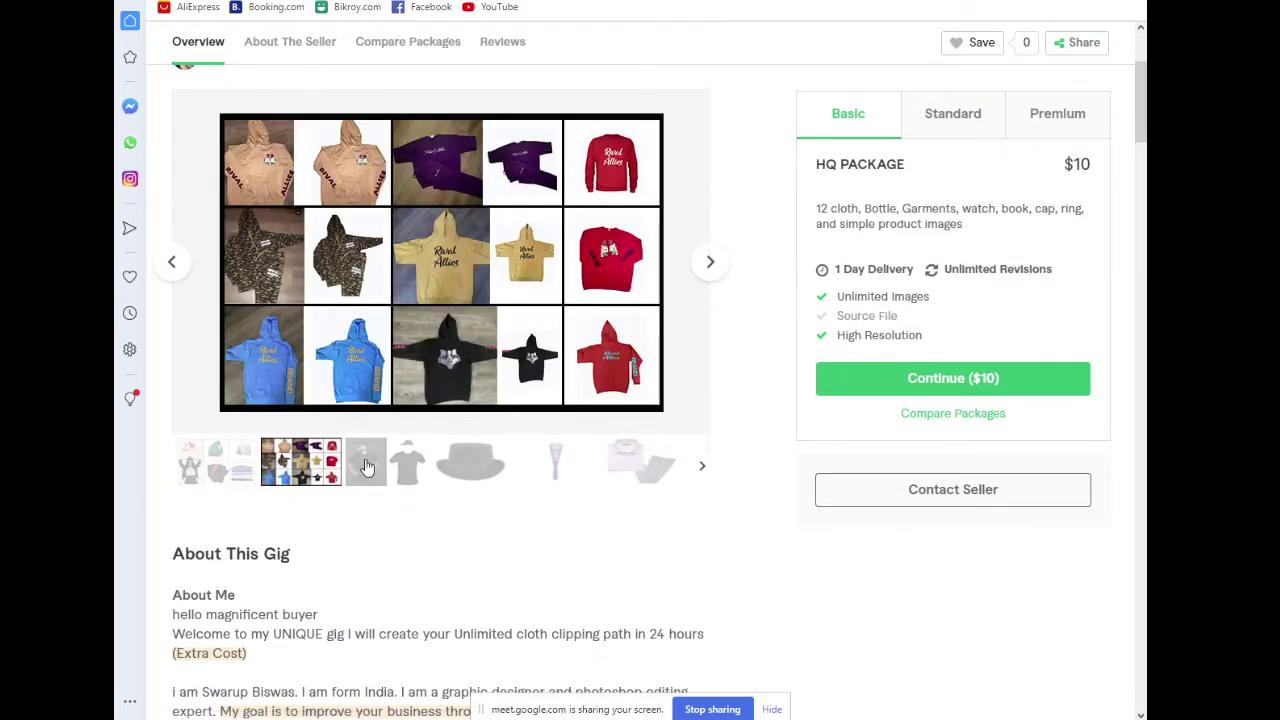
click(370, 467)
click(222, 468)
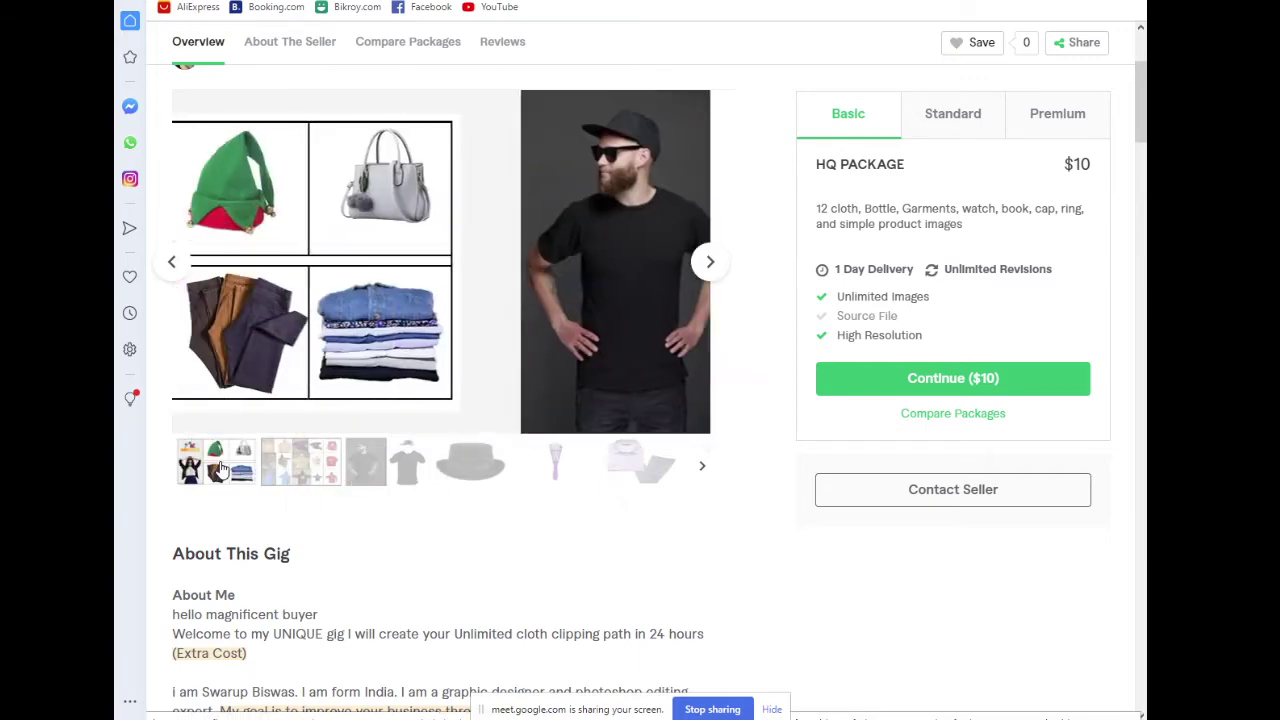
scroll(222, 468, up, 3)
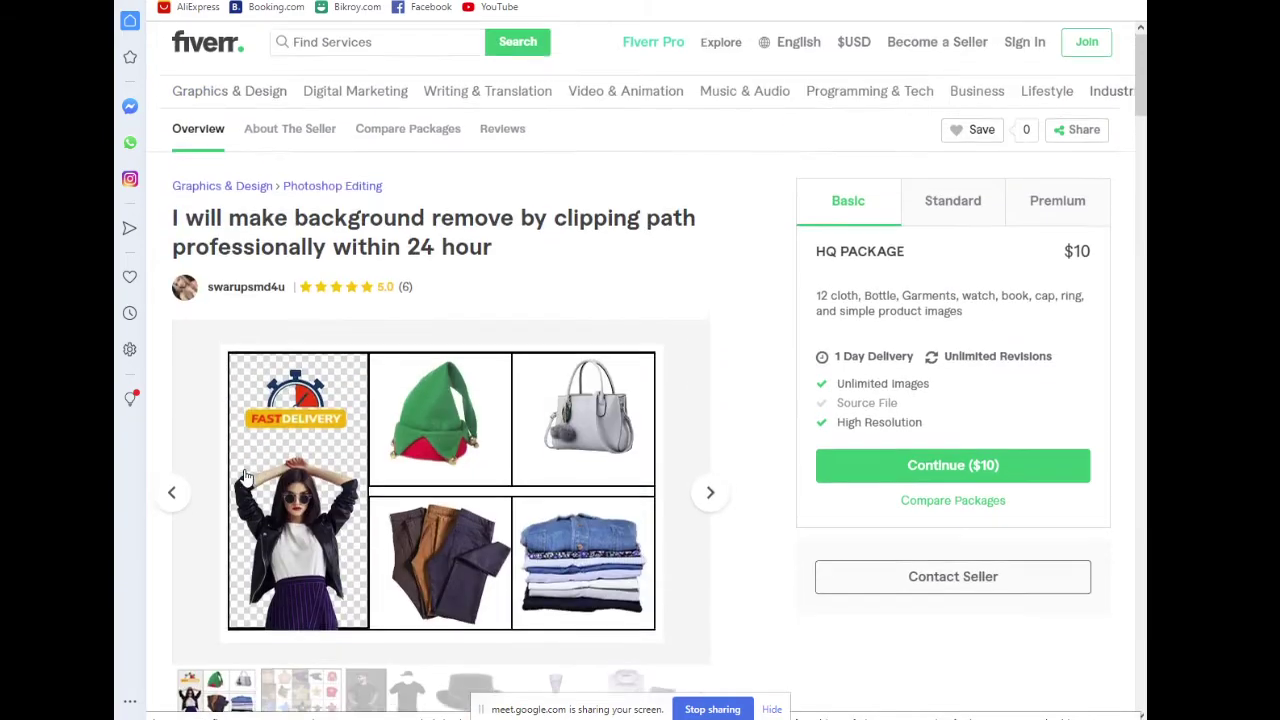
scroll(270, 430, down, 2)
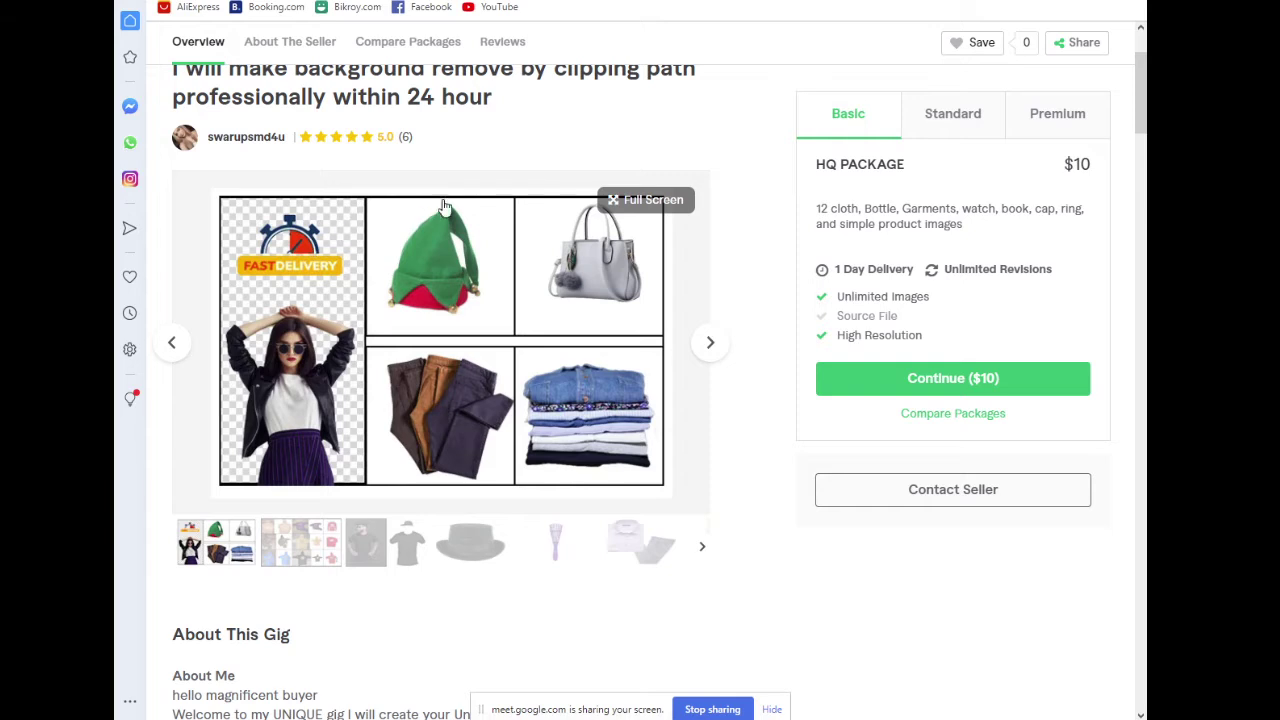
click(300, 542)
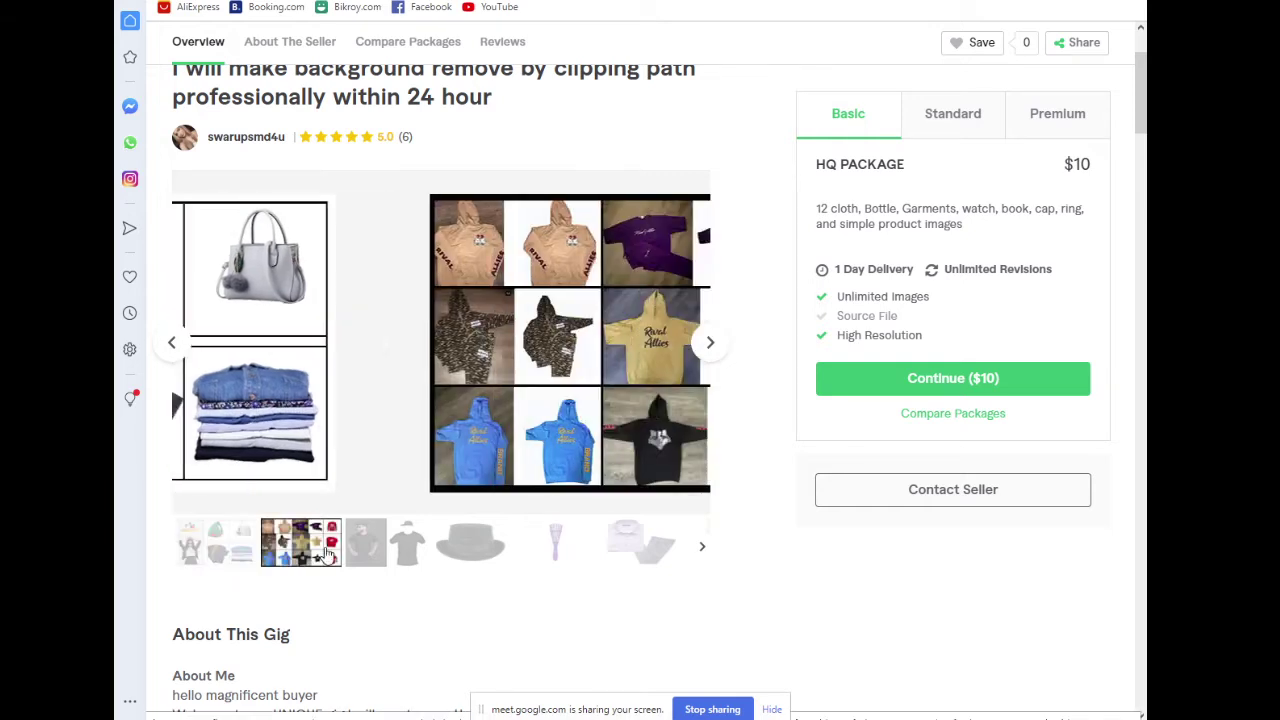
click(386, 543)
click(215, 545)
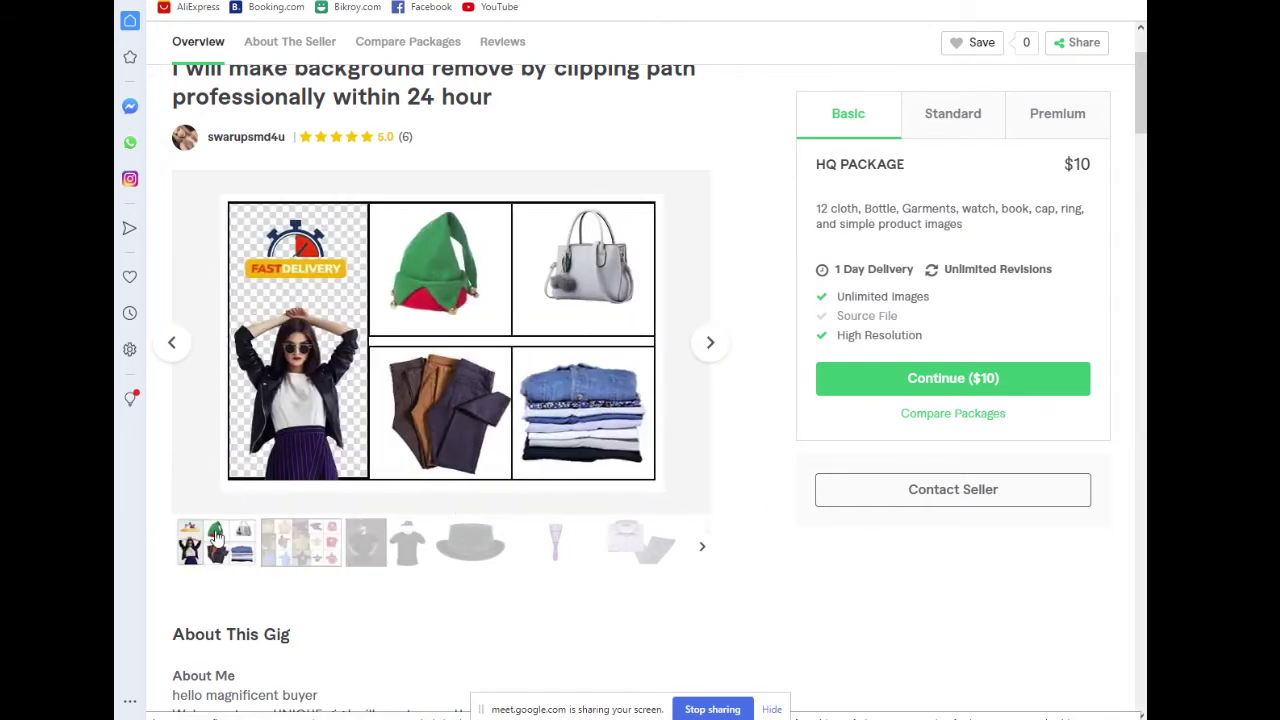
click(295, 548)
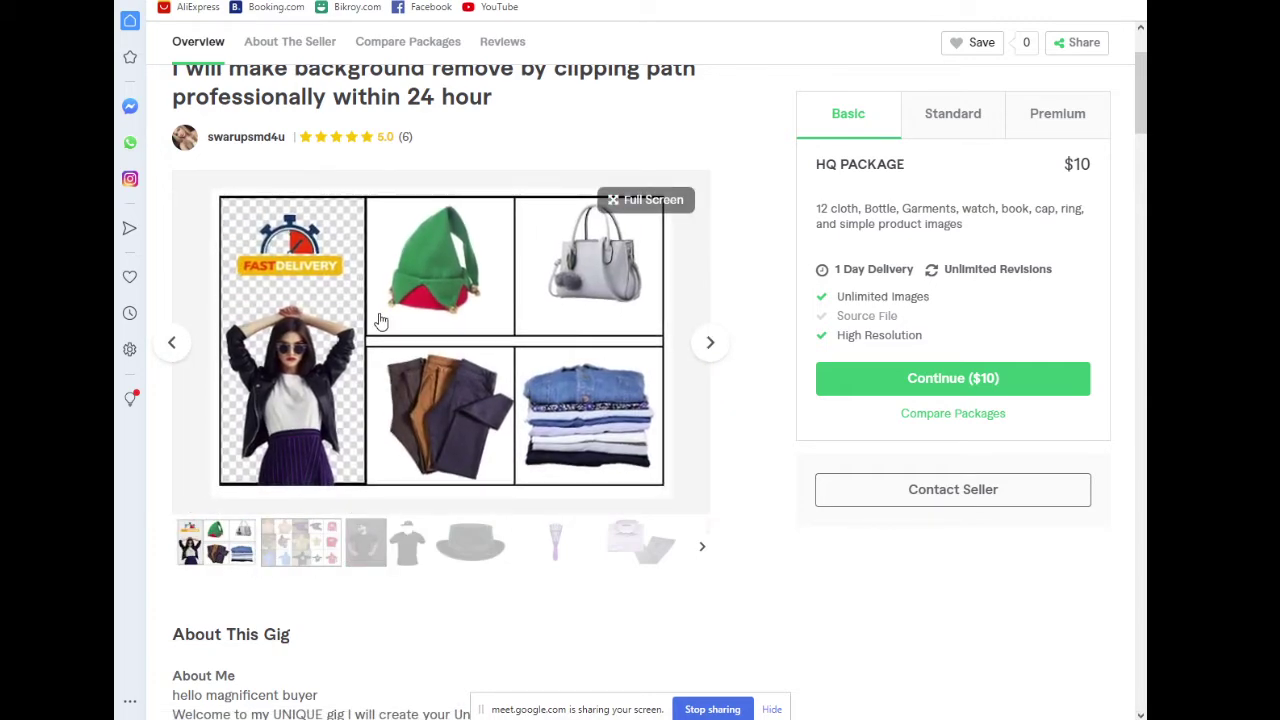
click(309, 522)
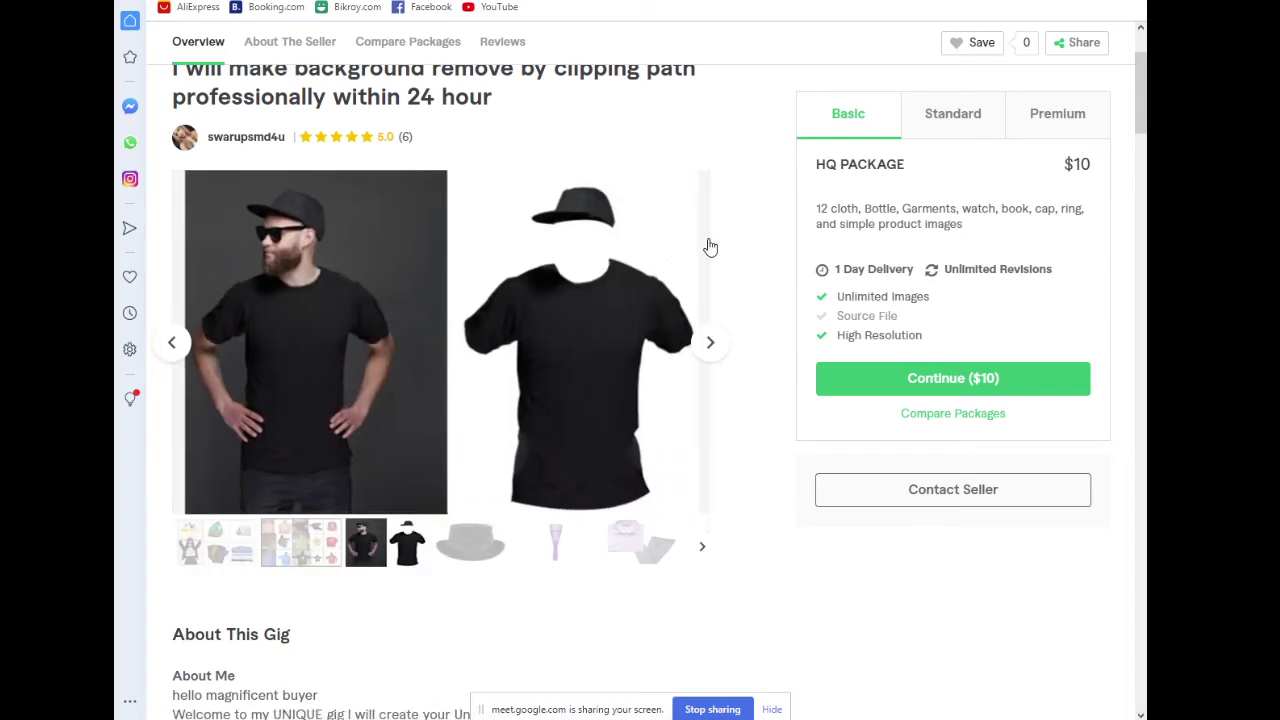
Read through the 24-hour background removal gig's title, About This Gig description, extra services, file formats and seller section
scroll(488, 270, down, 1)
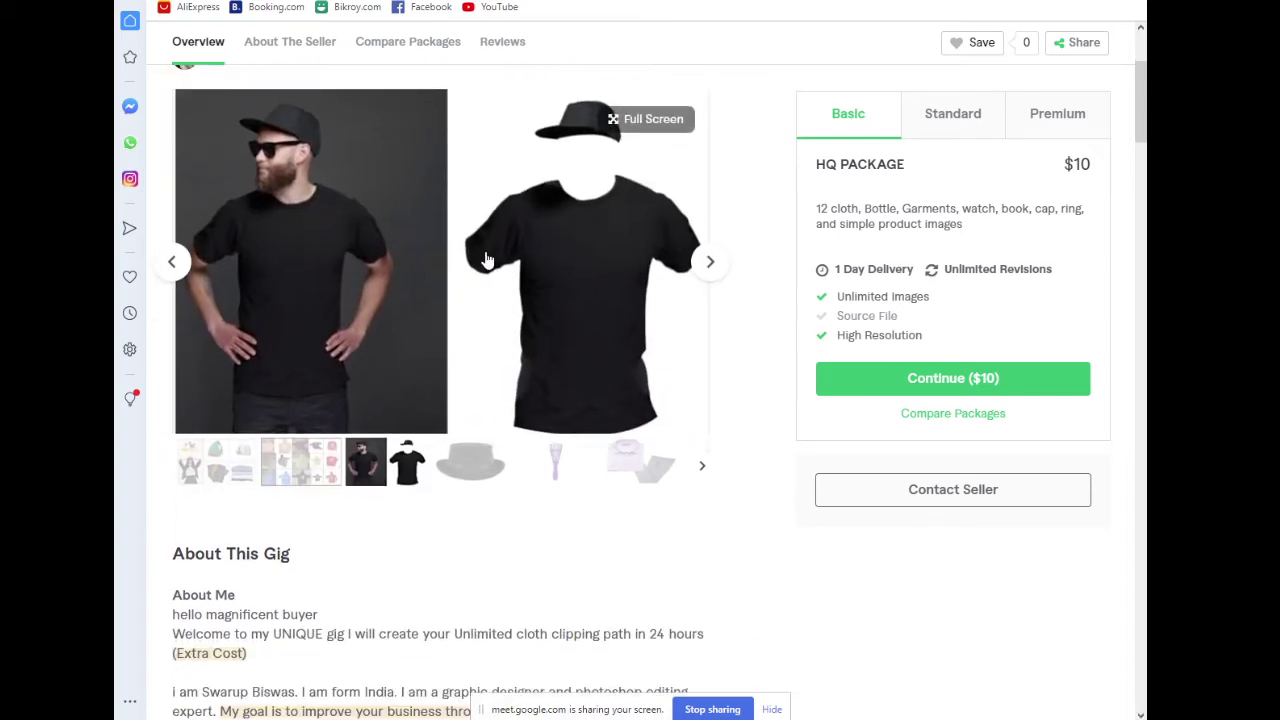
scroll(476, 260, down, 4)
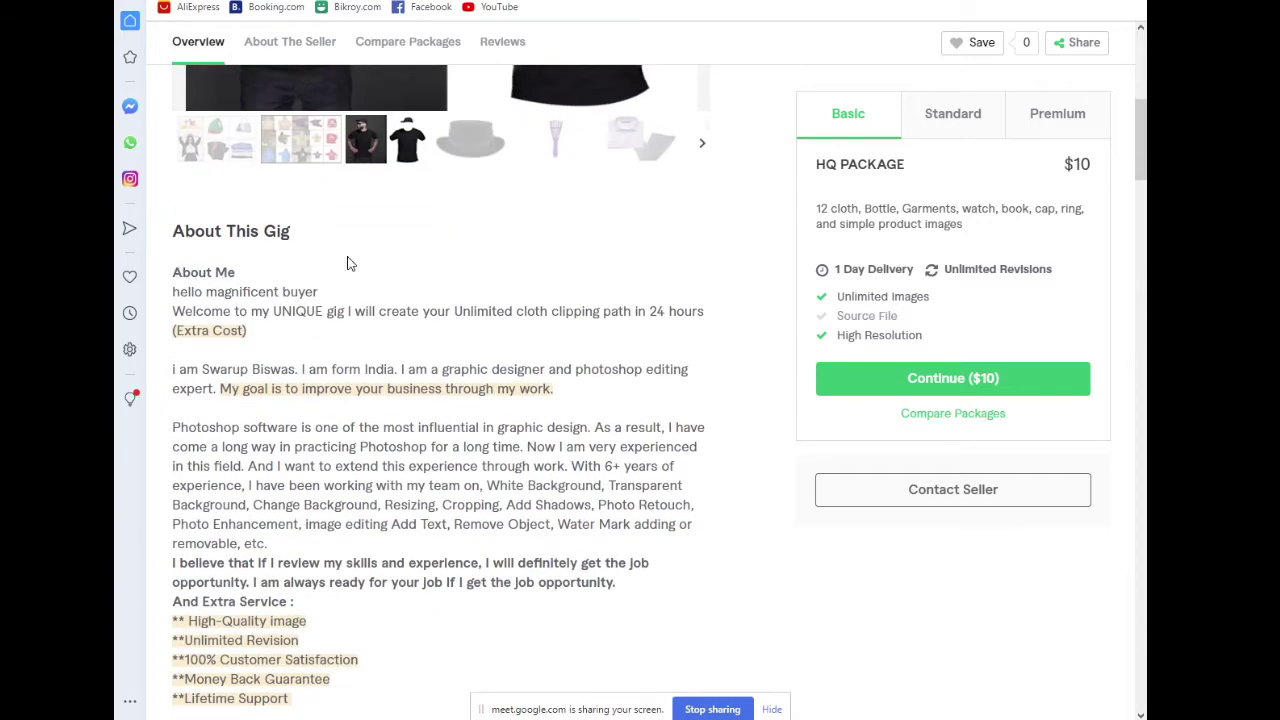
scroll(349, 263, up, 7)
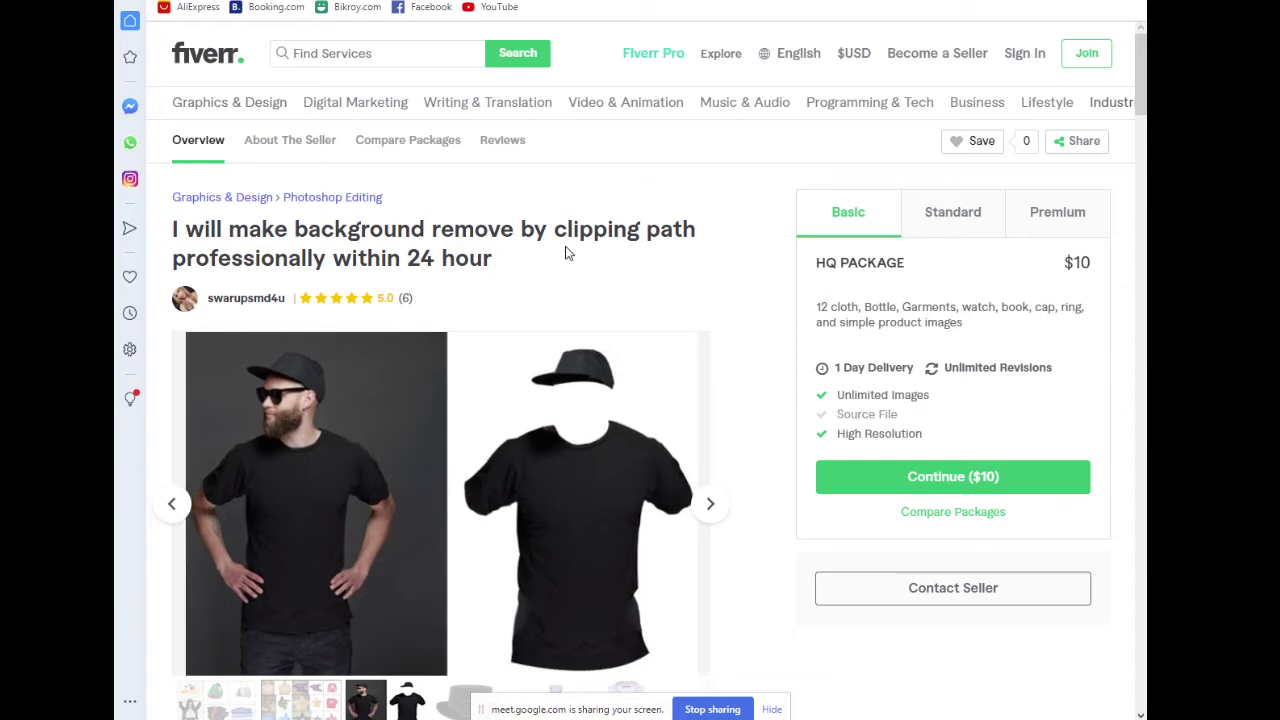
scroll(566, 252, down, 2)
scroll(400, 223, up, 2)
scroll(589, 260, down, 4)
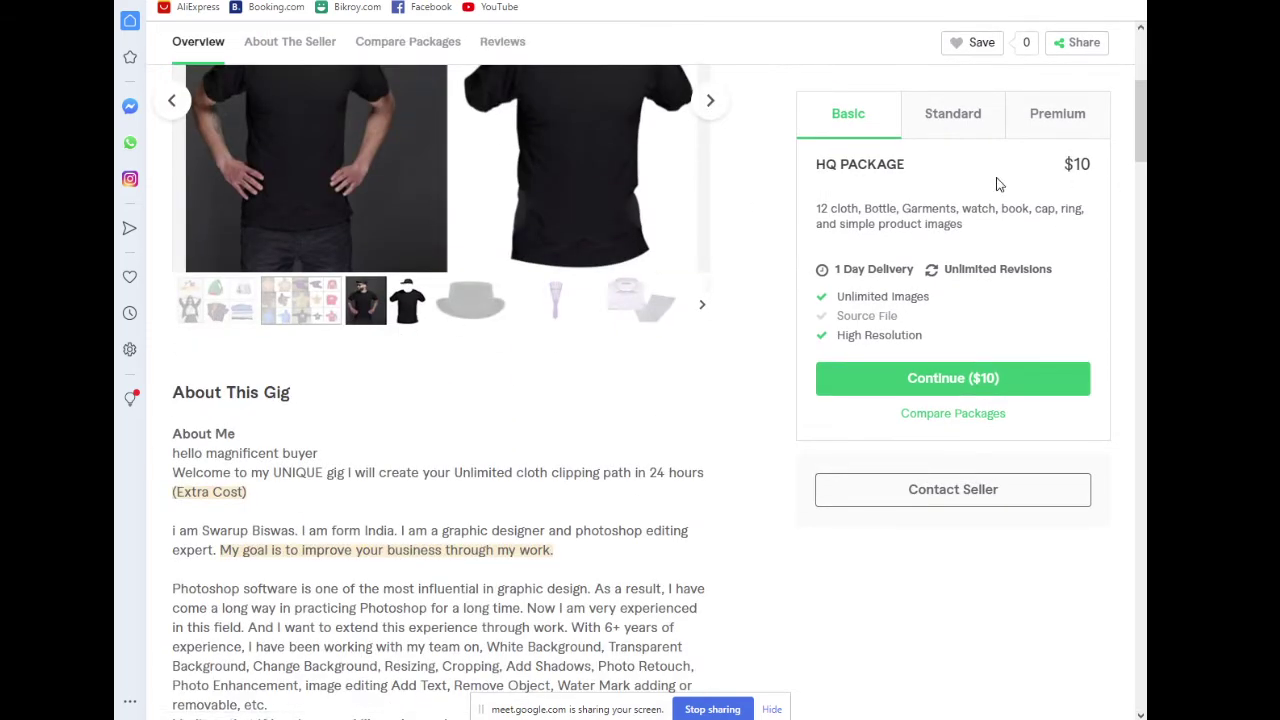
scroll(500, 350, down, 3)
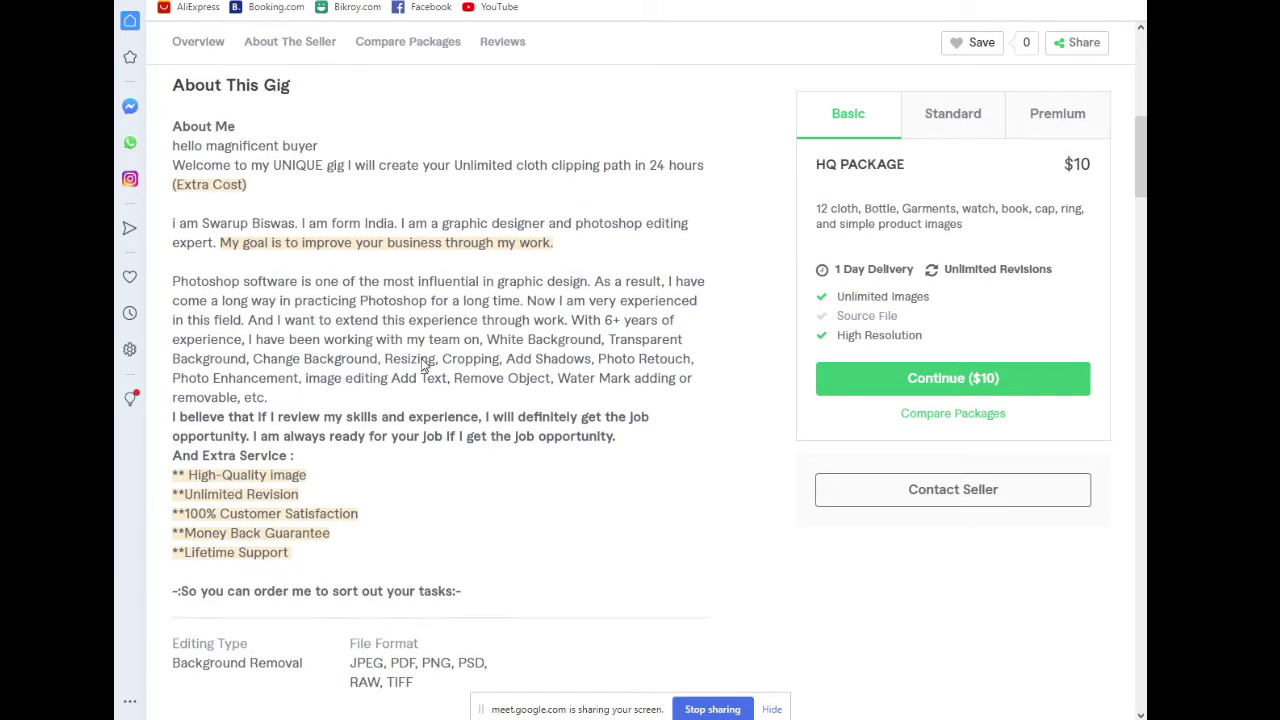
scroll(429, 363, up, 2)
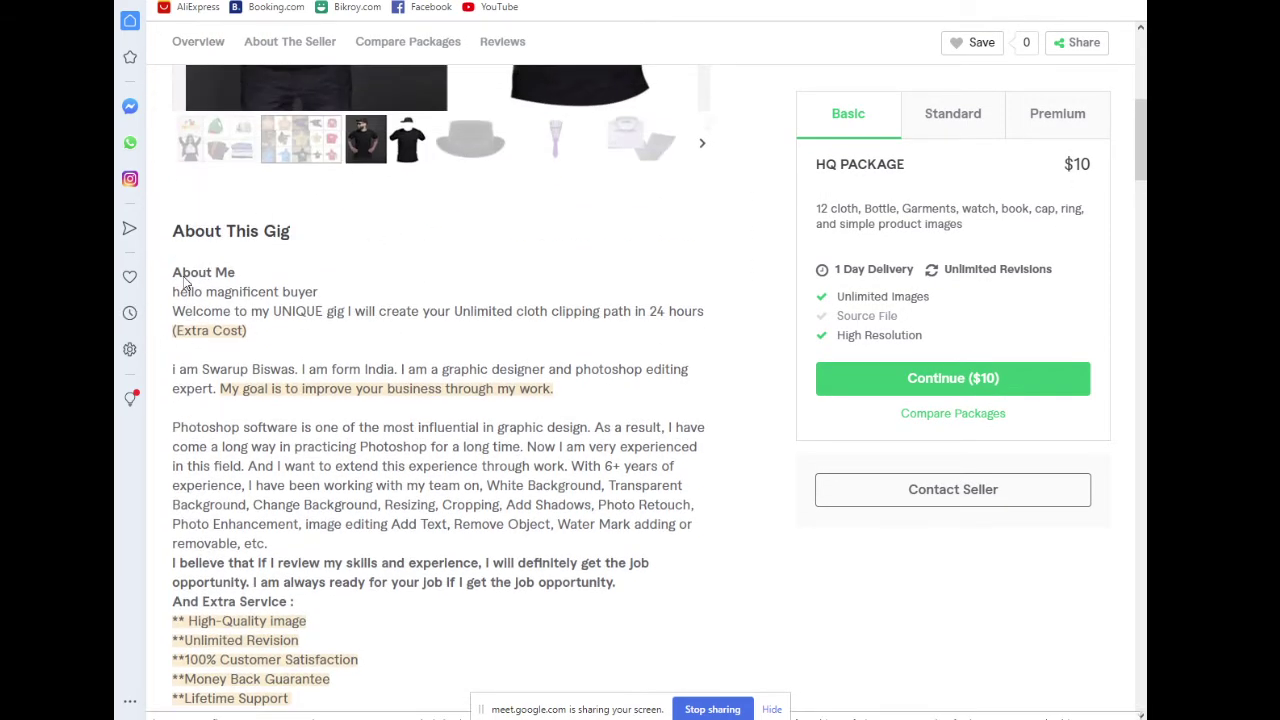
scroll(250, 390, down, 1)
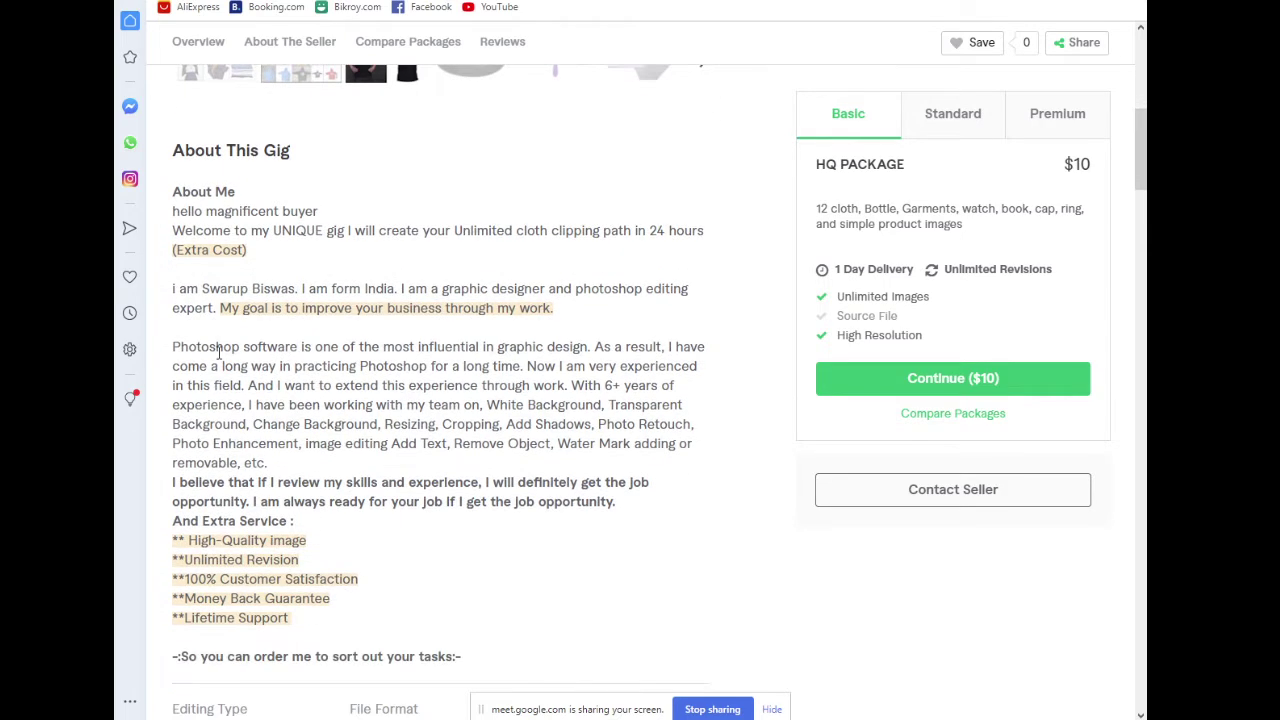
scroll(383, 398, down, 2)
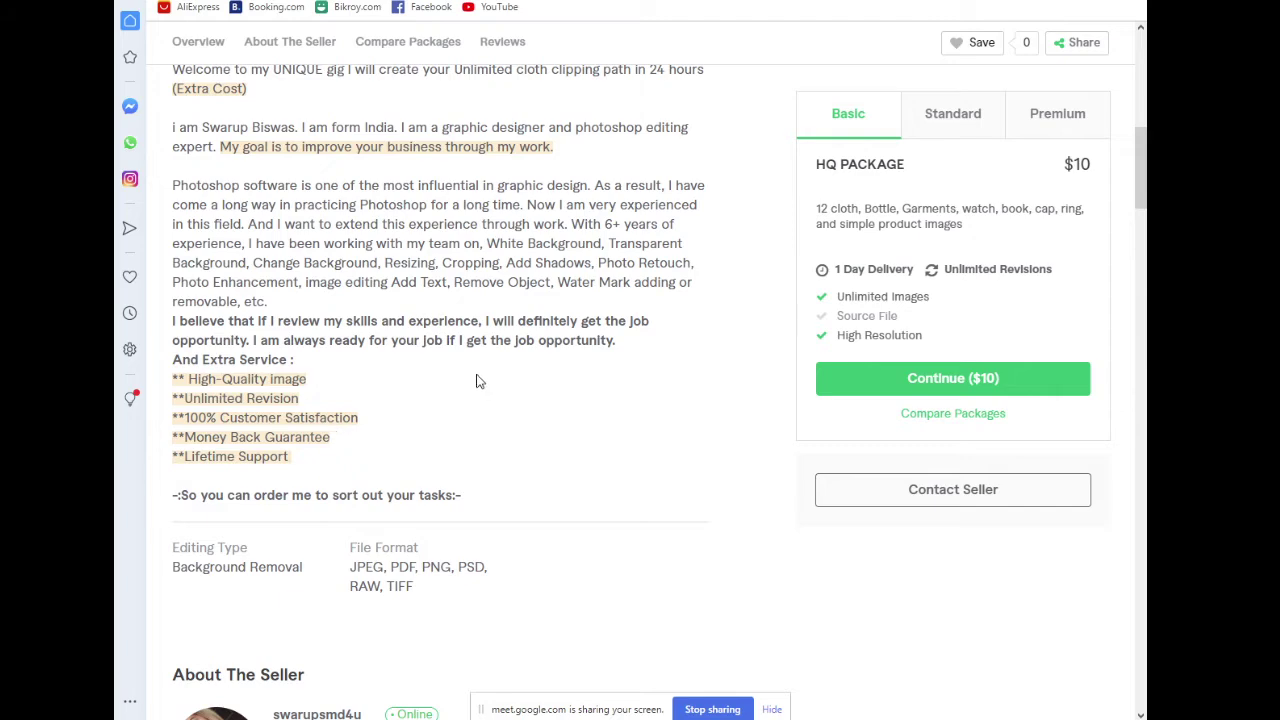
scroll(497, 395, down, 3)
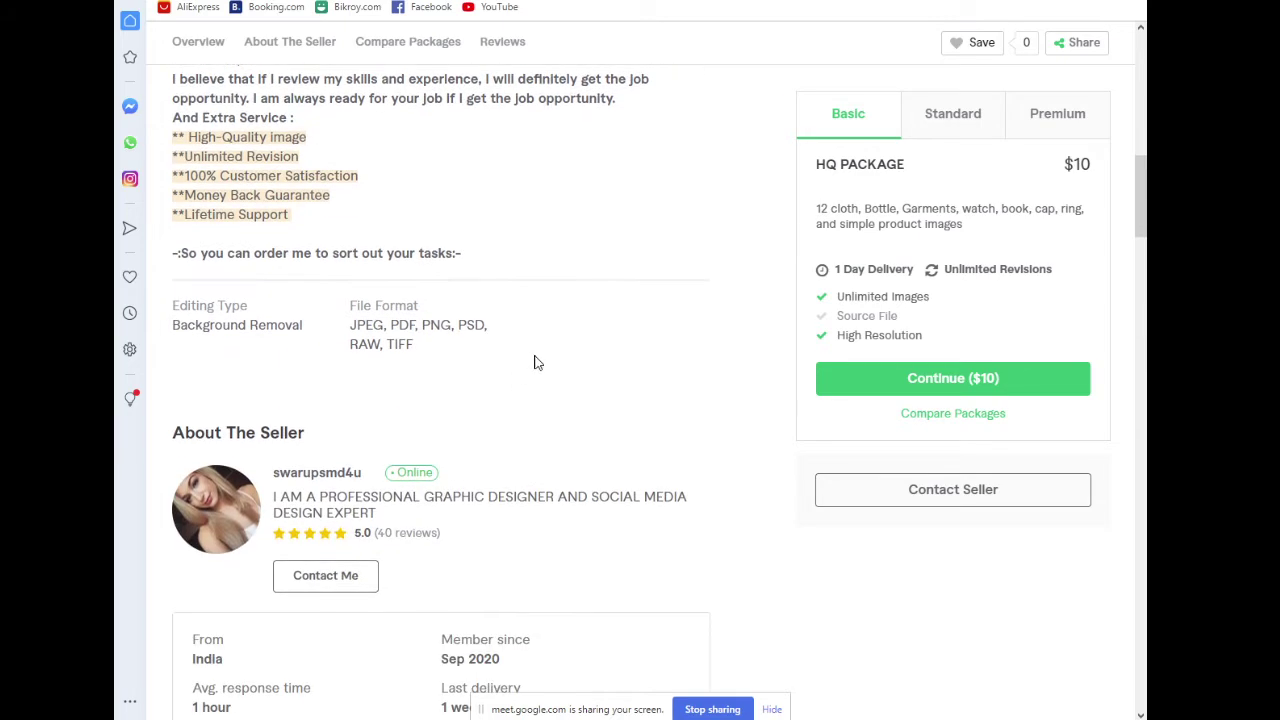
Examine the background removal gig's seller profile and package comparison, and return to the search results
scroll(700, 300, down, 3)
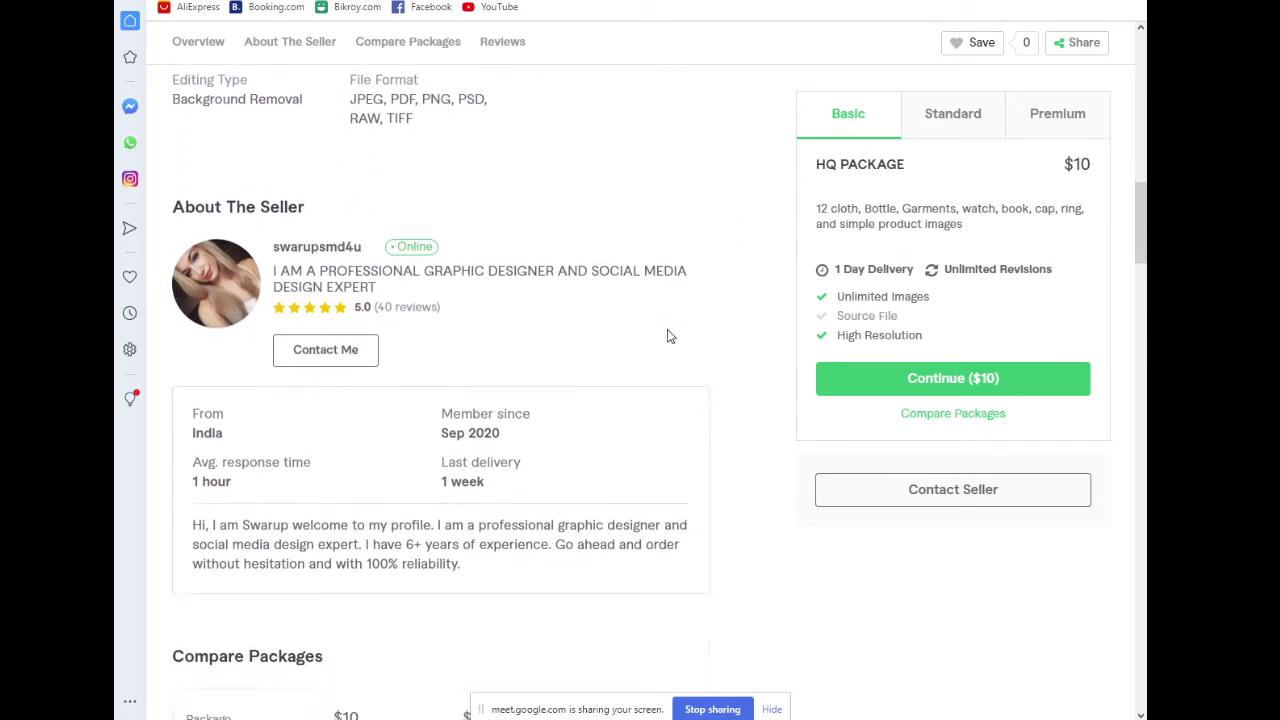
scroll(600, 350, down, 4)
scroll(528, 334, up, 15)
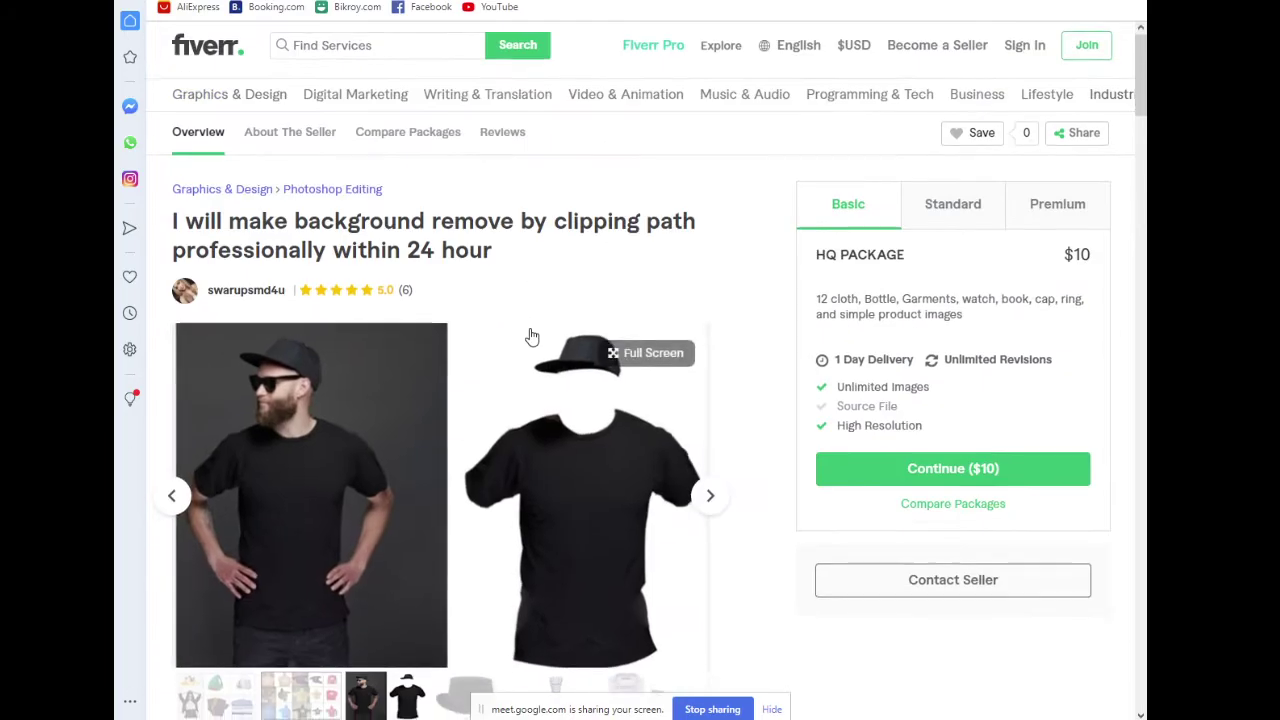
key(alt+Left)
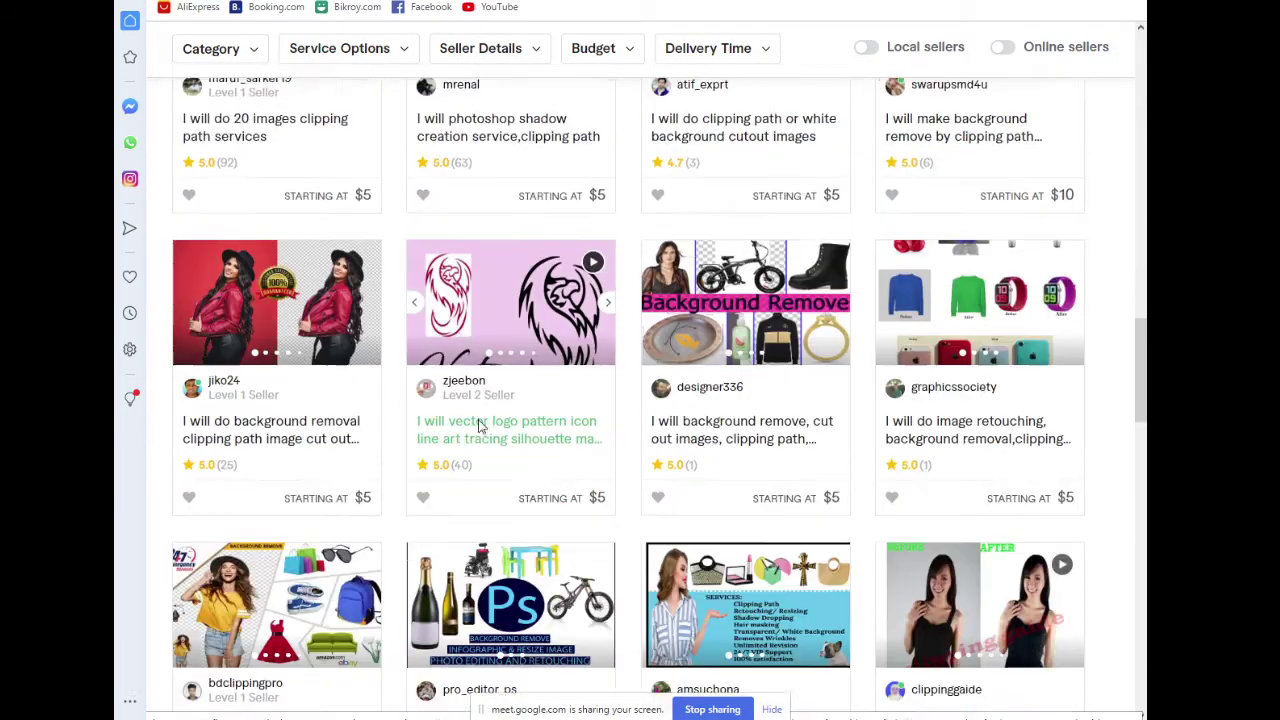
Browse the remaining clipping path gigs down to the end of the first results page
scroll(479, 425, down, 6)
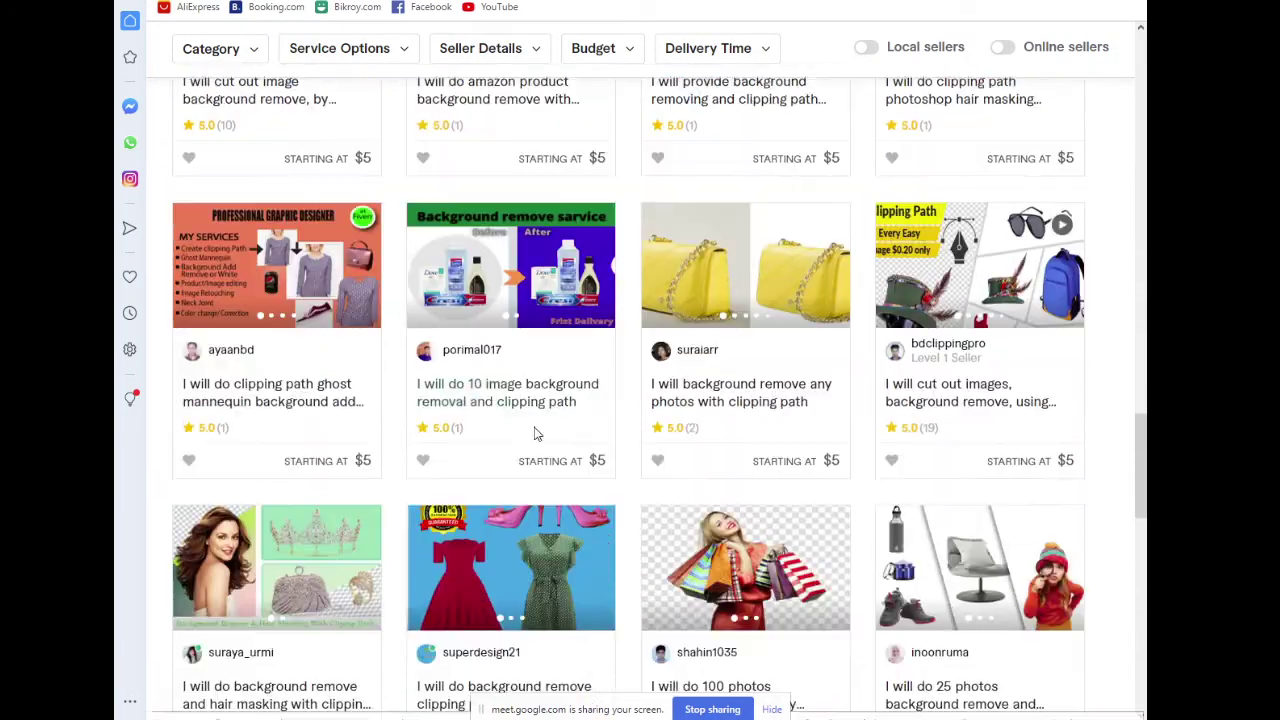
scroll(543, 437, down, 3)
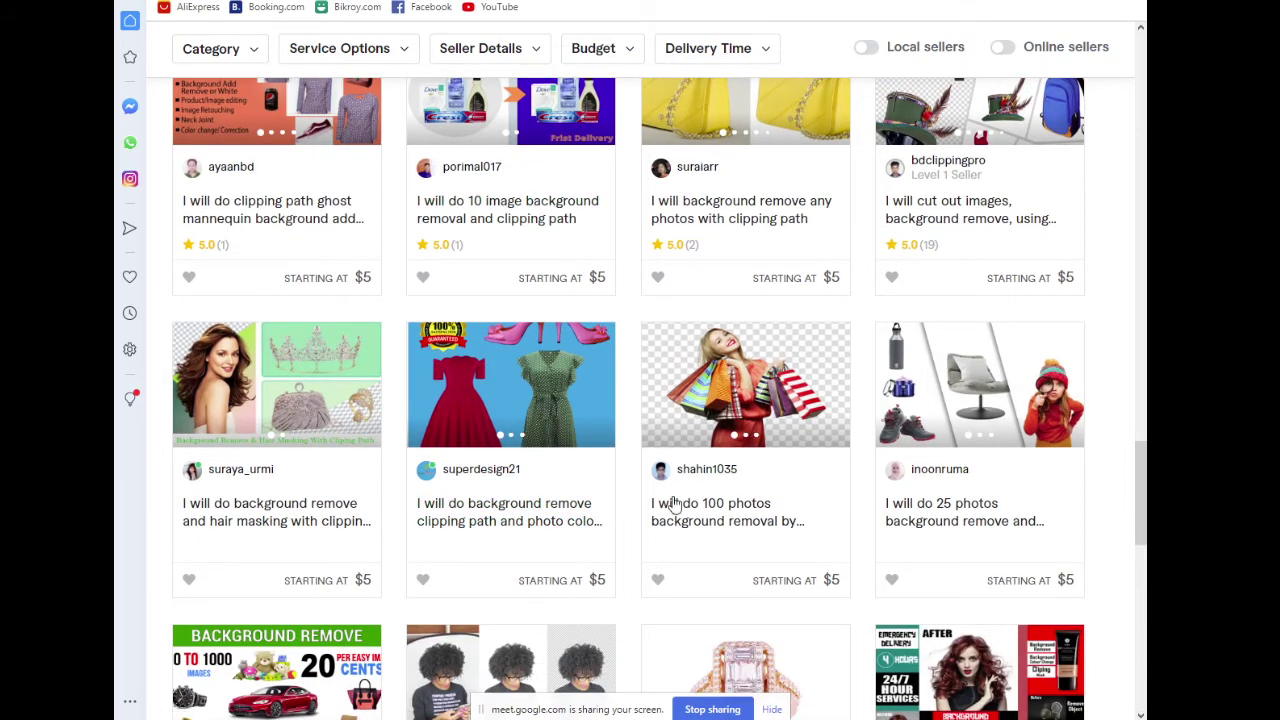
scroll(673, 503, down, 4)
scroll(671, 515, down, 3)
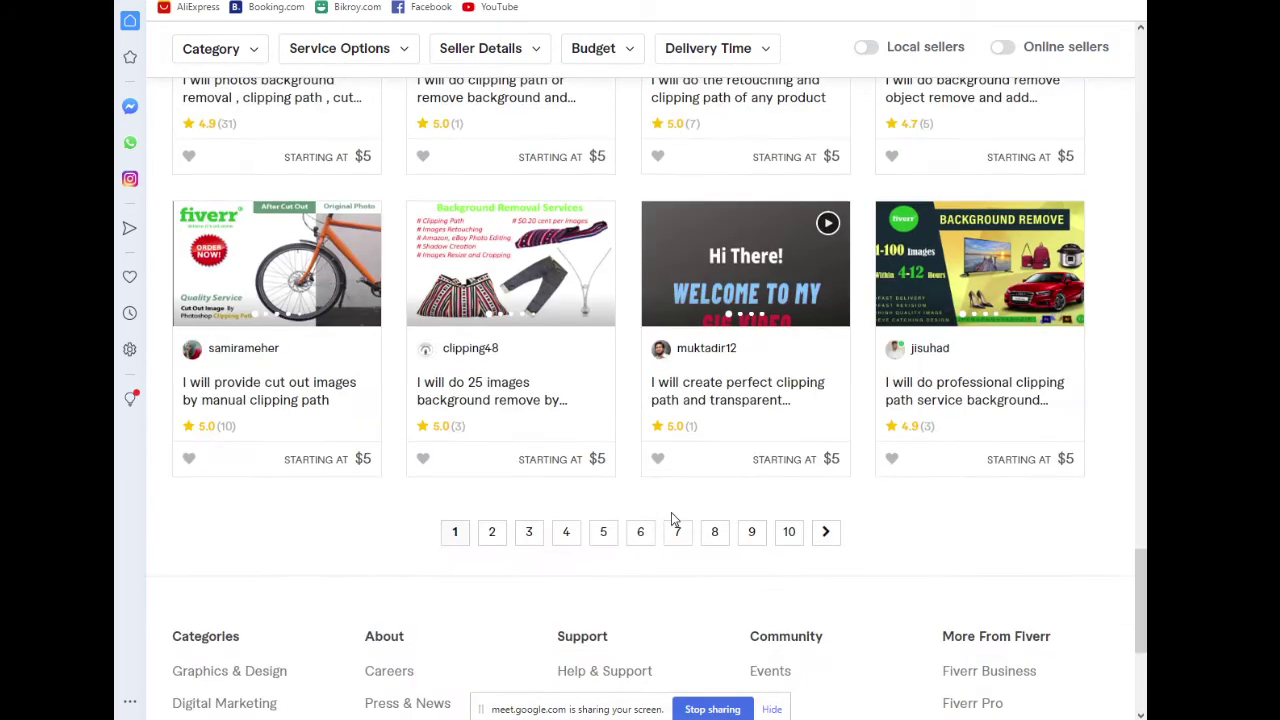
Switch to Photoshop and close the photo of the woman without saving its changes
key(alt+Tab)
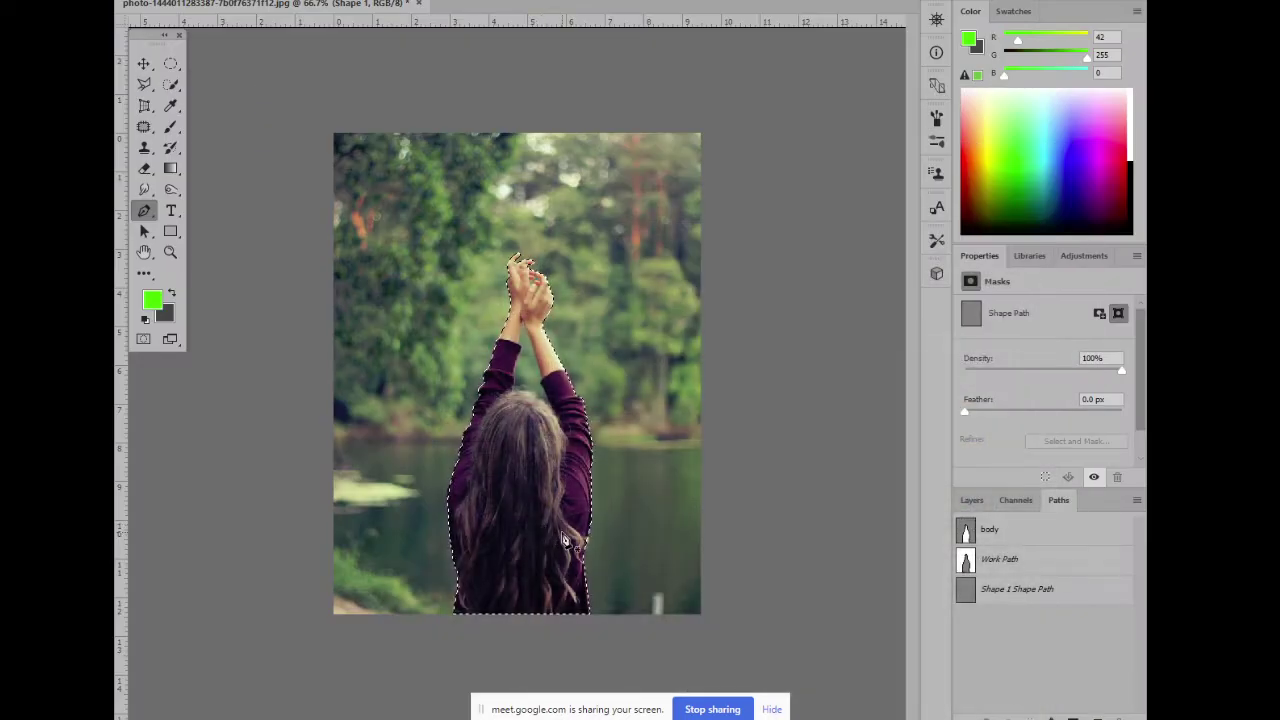
key(ctrl+w)
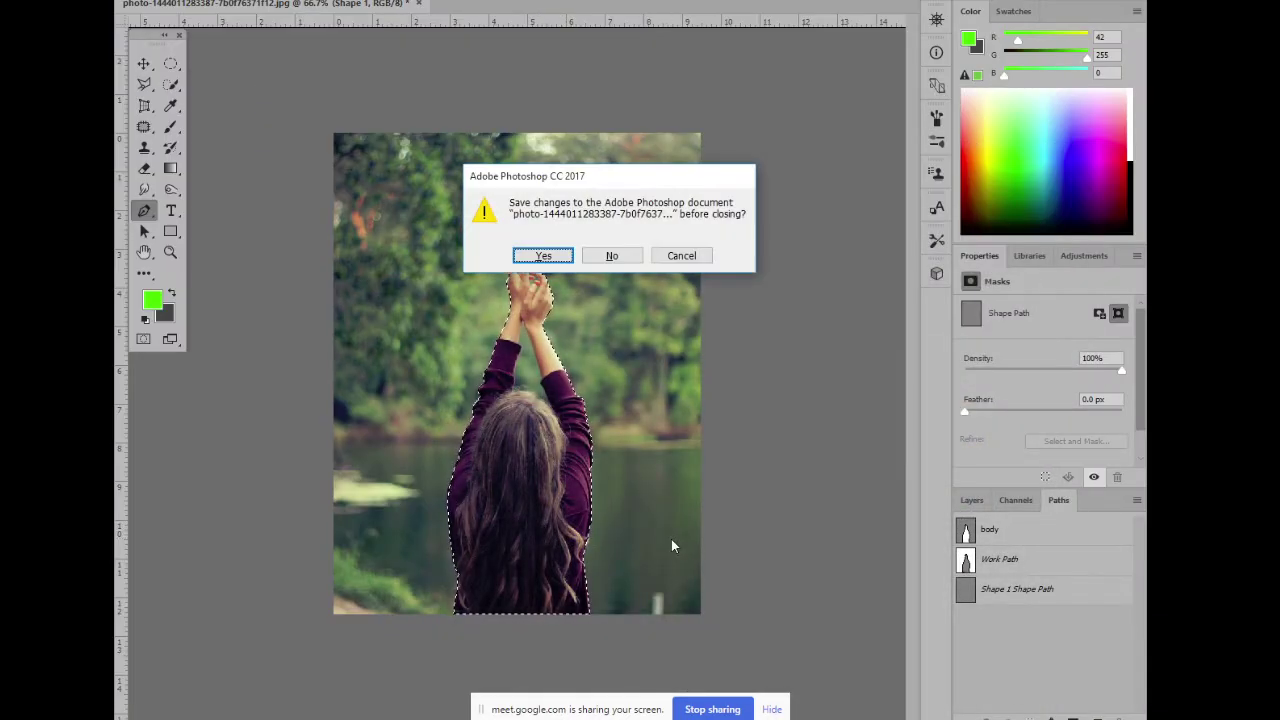
key(Tab)
key(Return)
click(306, 190)
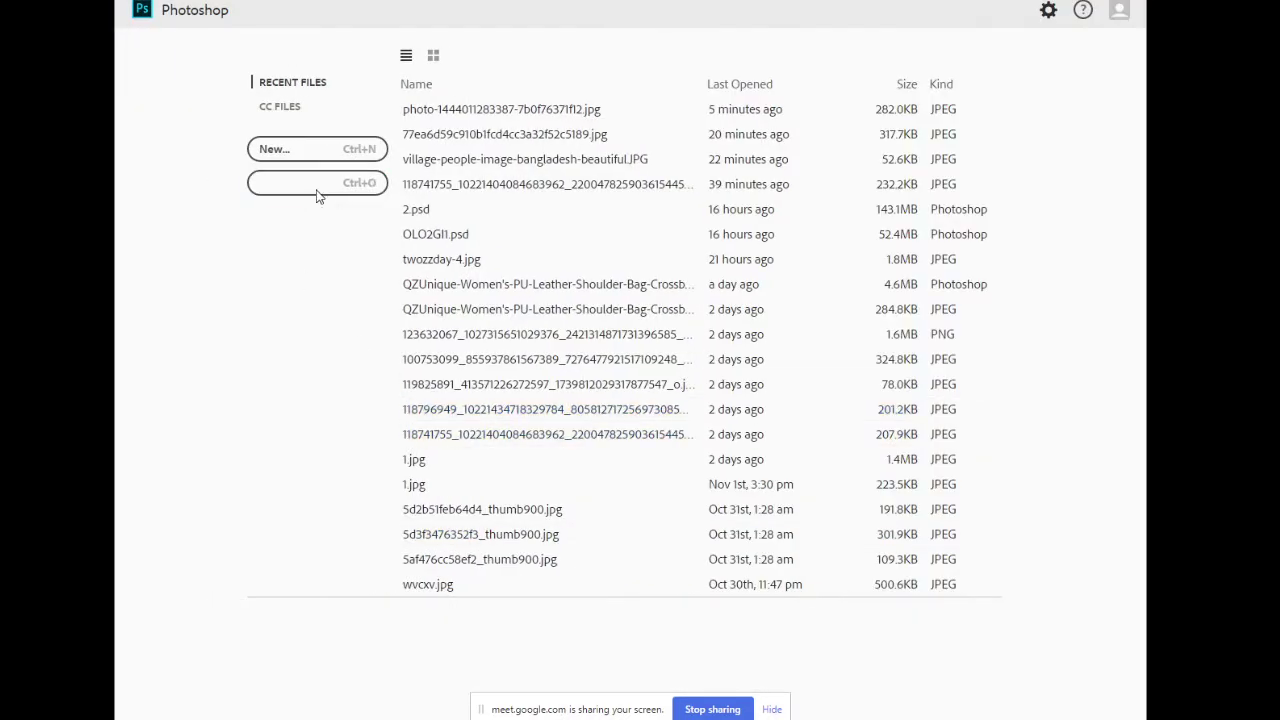
scroll(785, 481, down, 3)
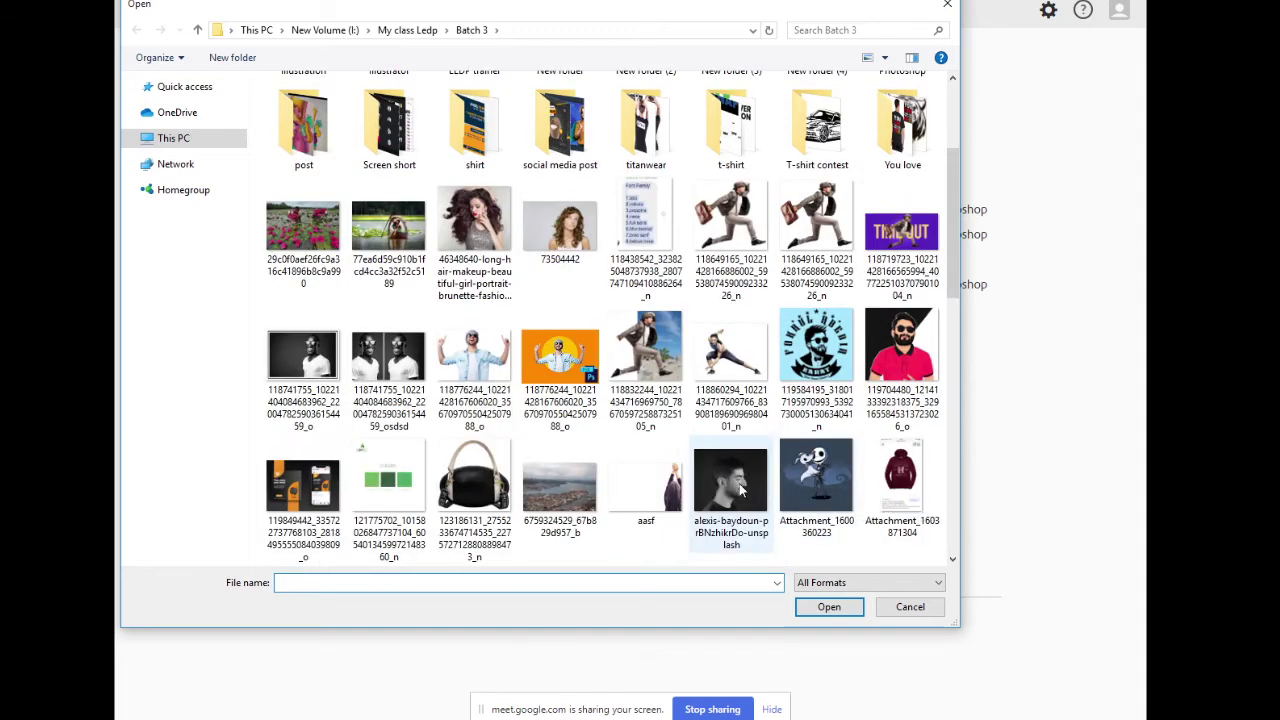
scroll(740, 470, down, 5)
double_click(898, 243)
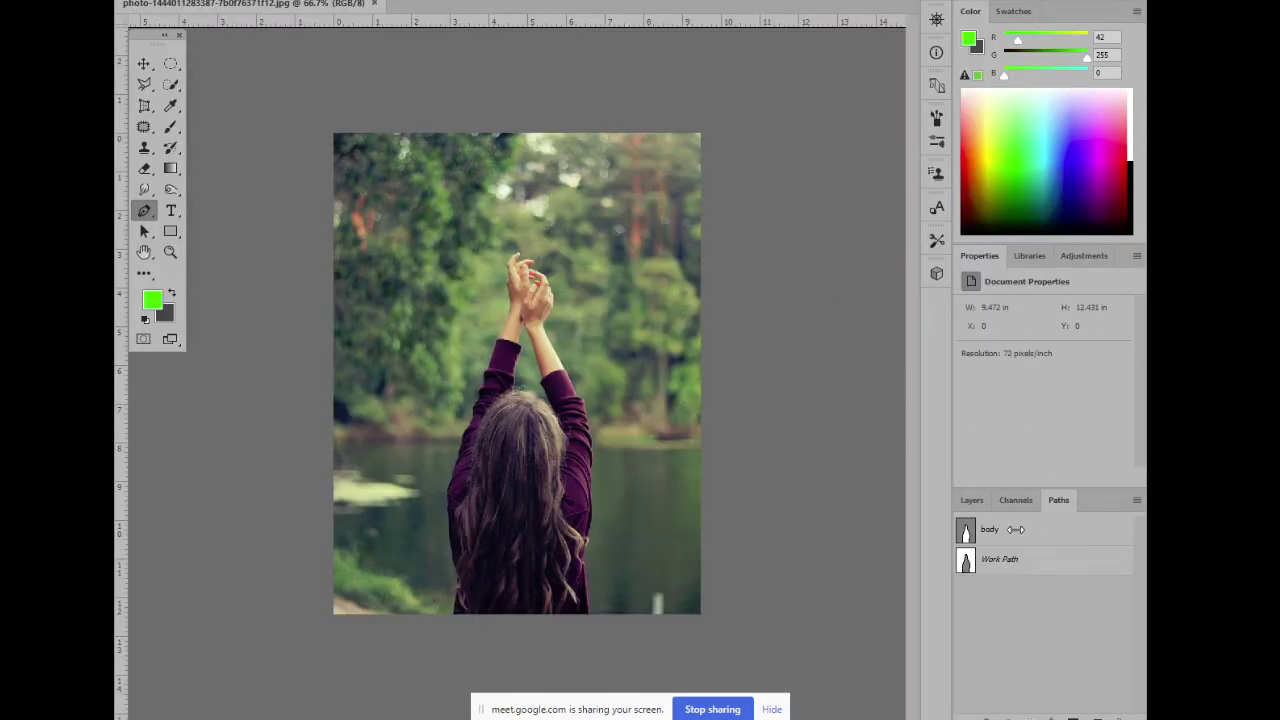
Display the saved body path on the reopened photo and examine how it follows the woman's arms, sleeves and back
click(972, 500)
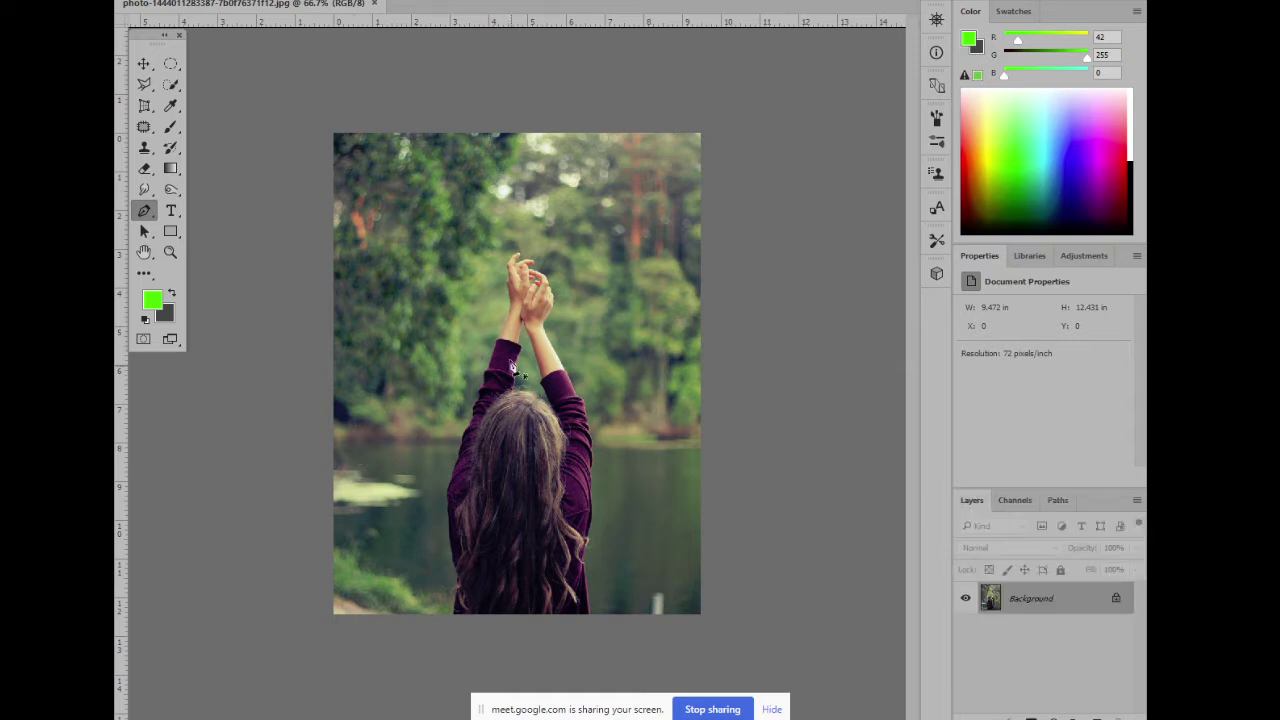
key(ctrl+plus)
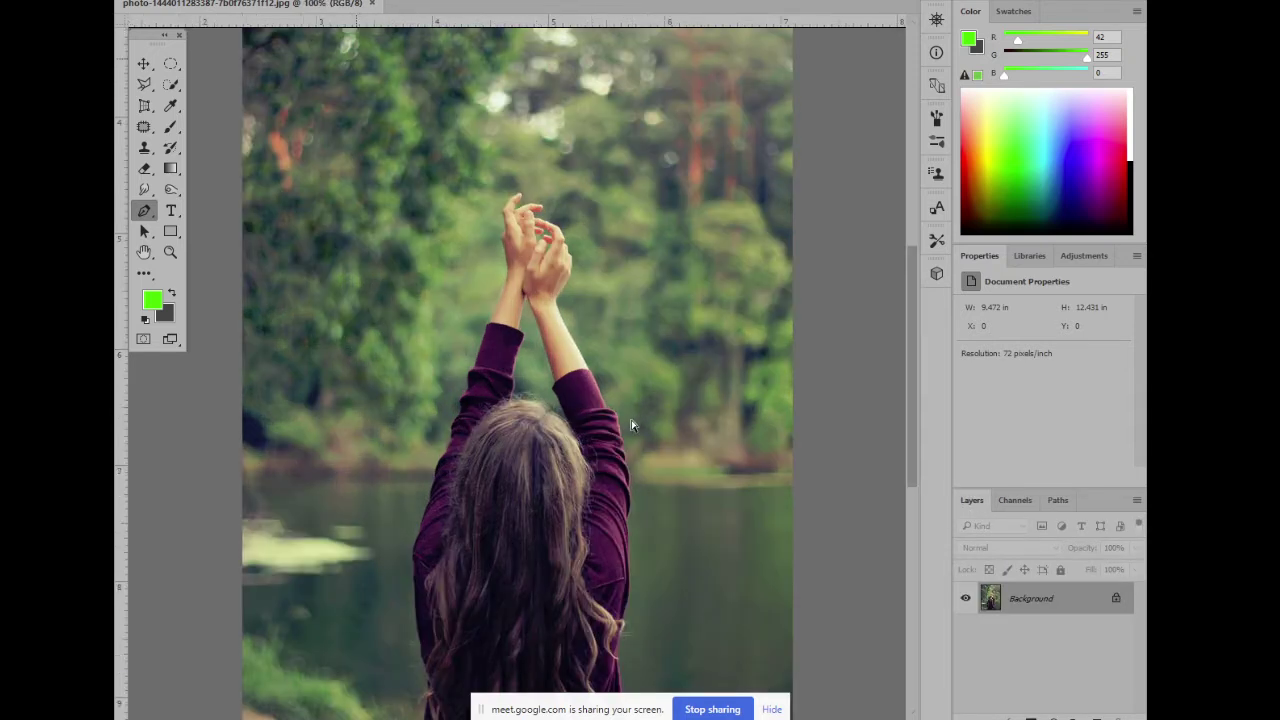
key(ctrl+plus)
key(ctrl+minus)
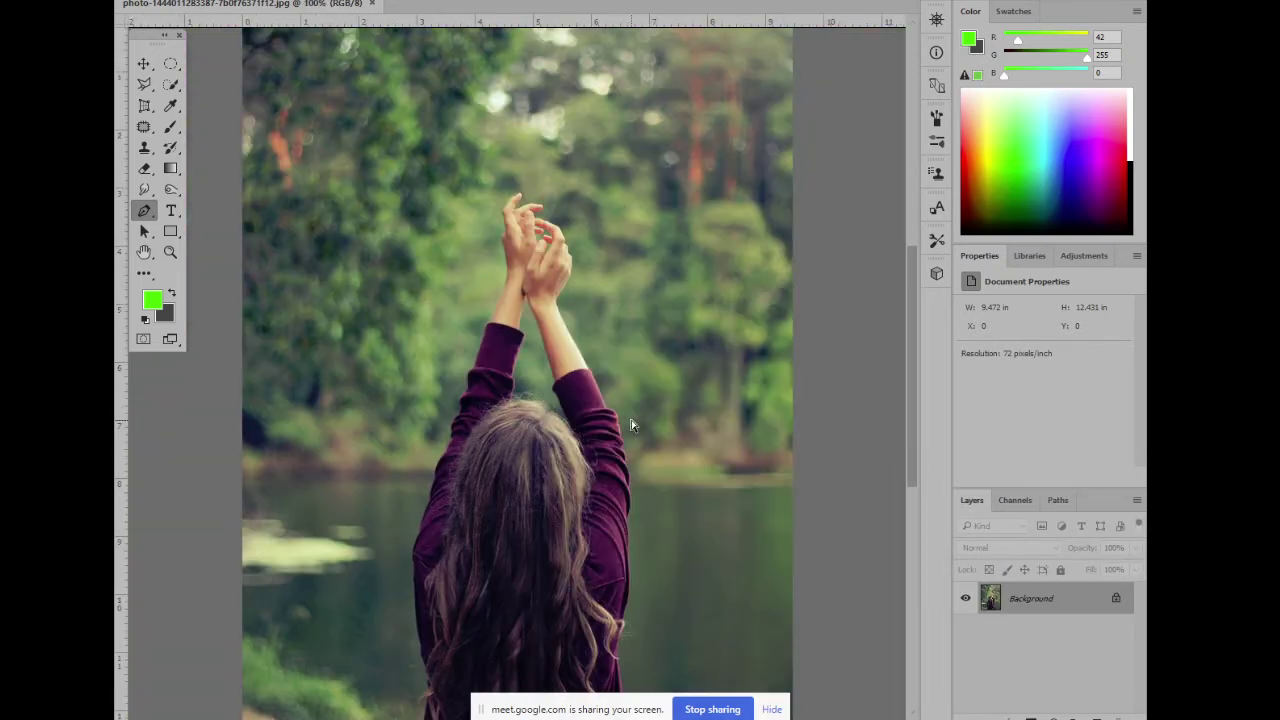
click(1060, 502)
click(985, 535)
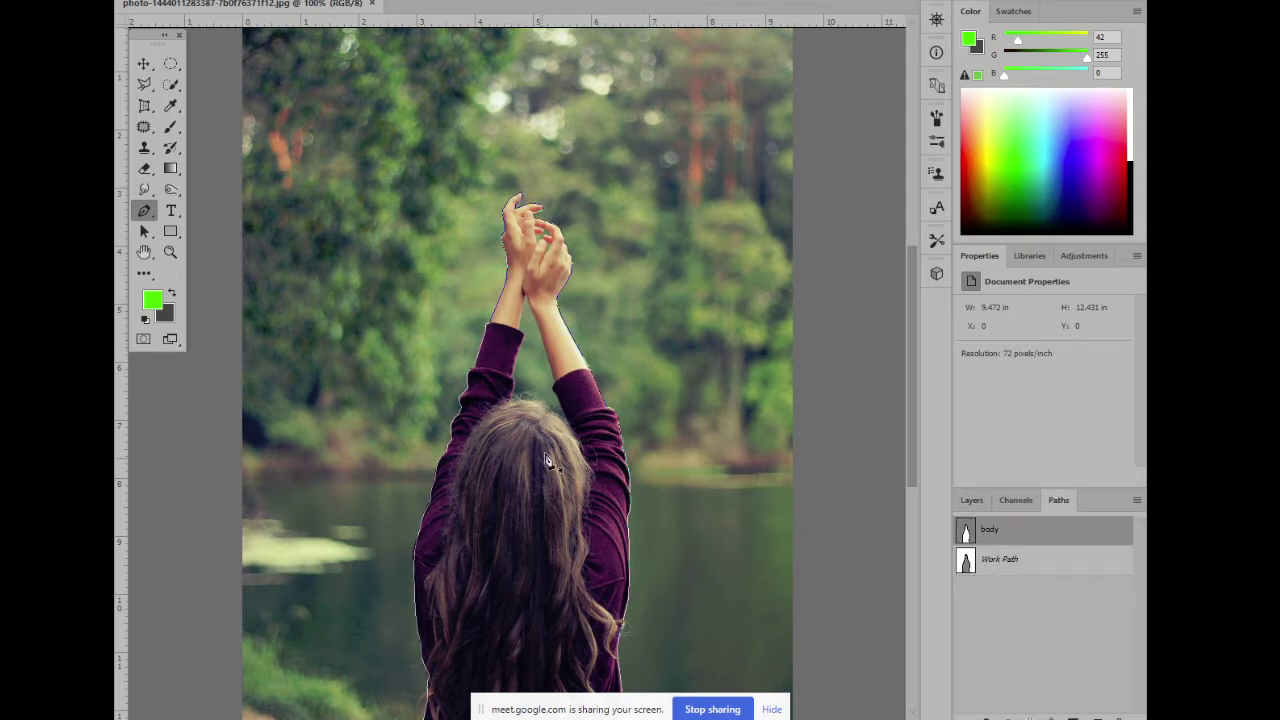
key(ctrl+minus)
key(ctrl+plus)
key(ctrl+plus)
key(ctrl+plus)
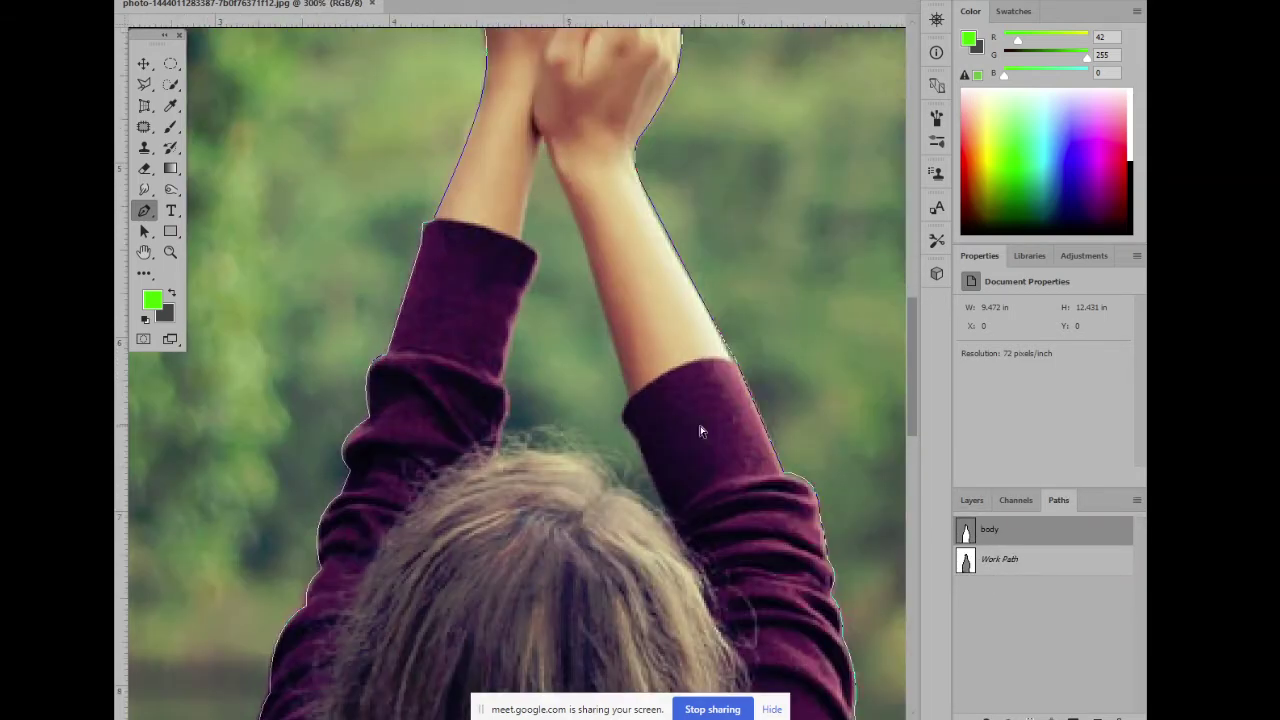
key(ctrl+minus)
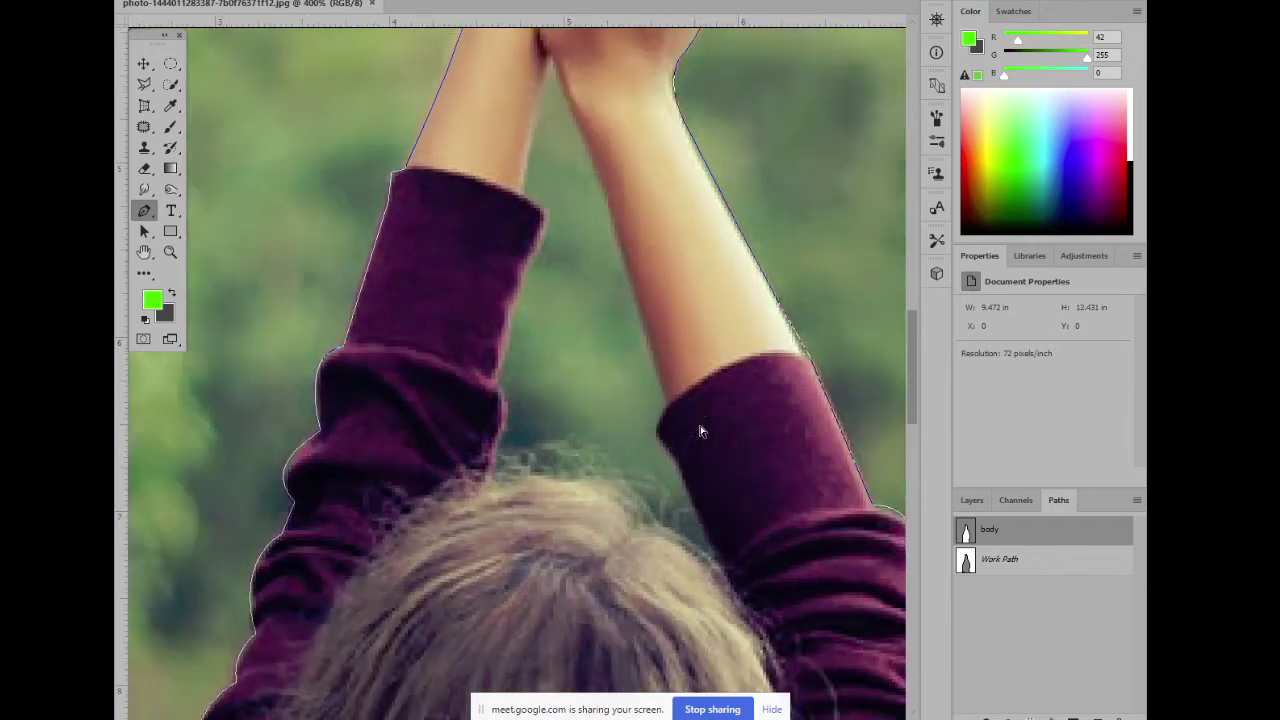
key(ctrl+minus)
key(ctrl+minus)
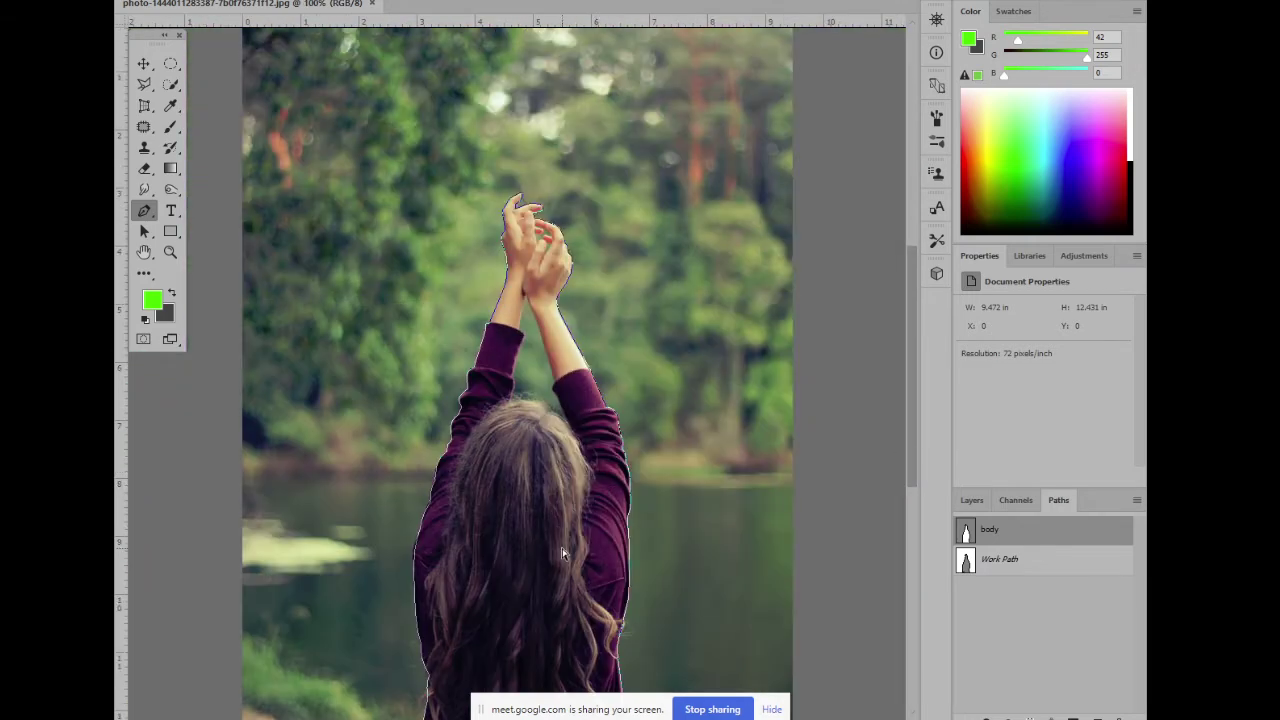
key(ctrl+plus)
drag(514, 517, 563, 451)
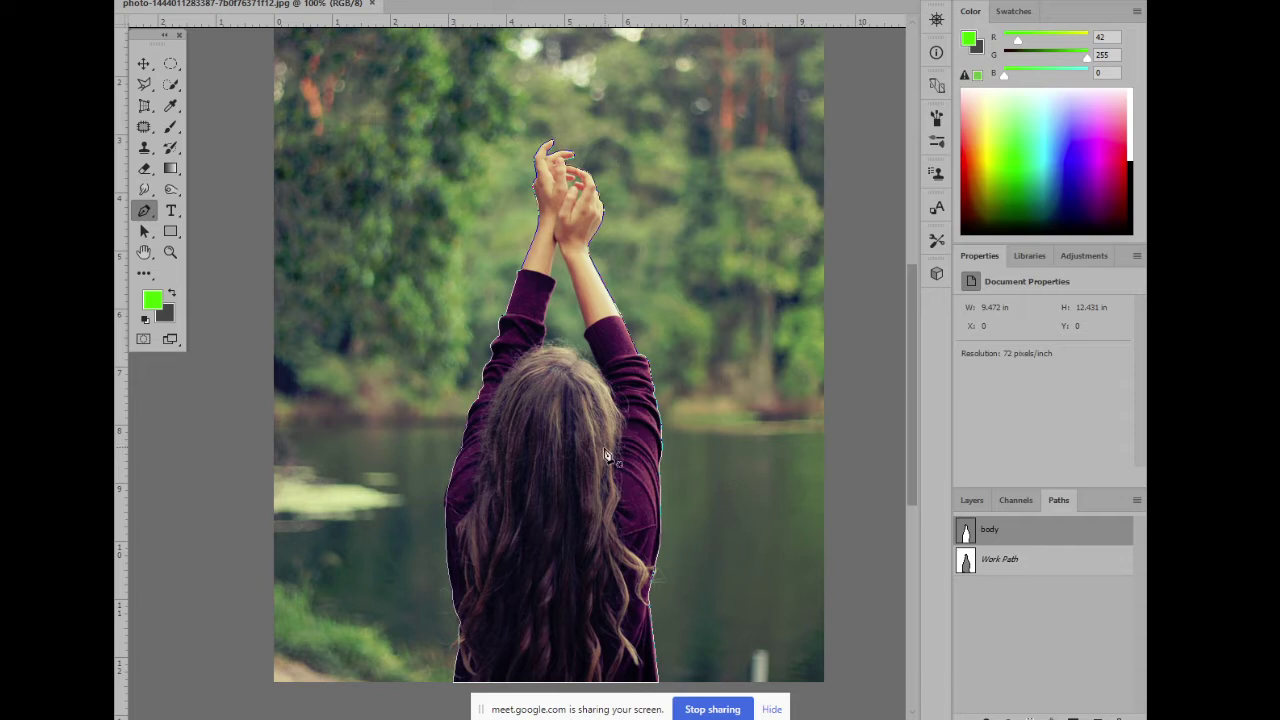
Load the body path as a selection and invert it to select the background around the woman
ctrl+click(965, 533)
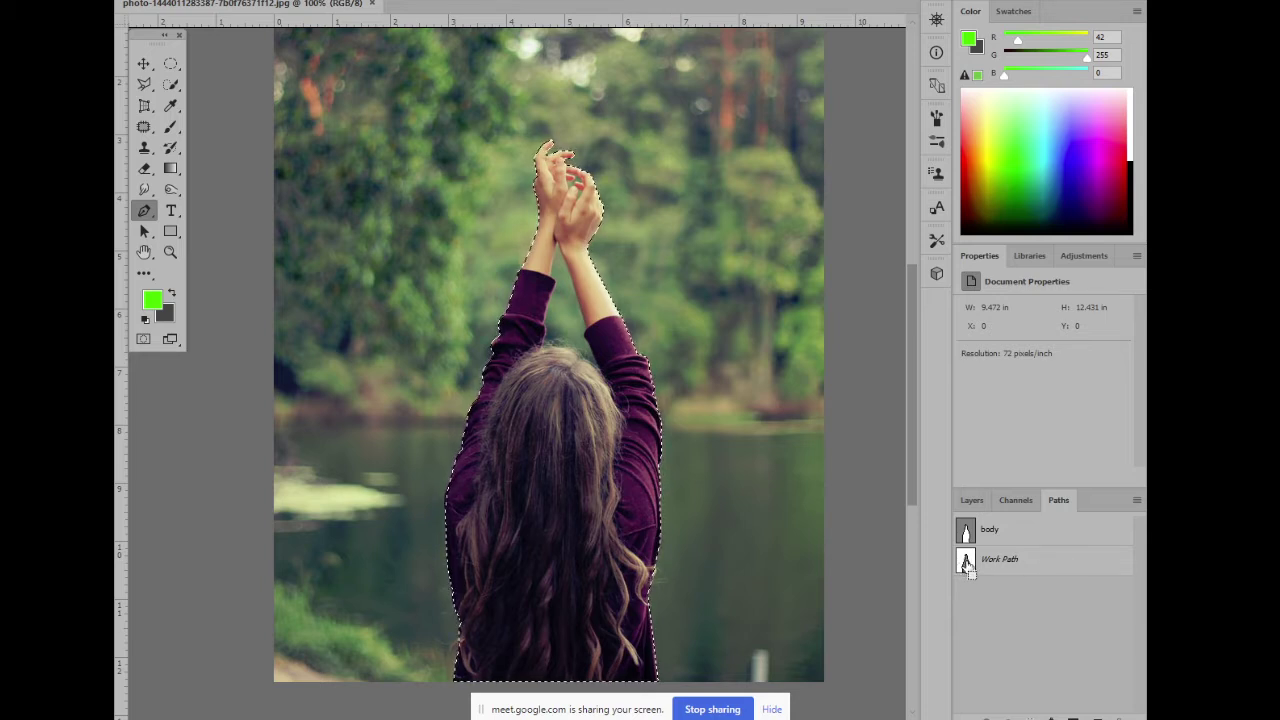
key(ctrl+shift+i)
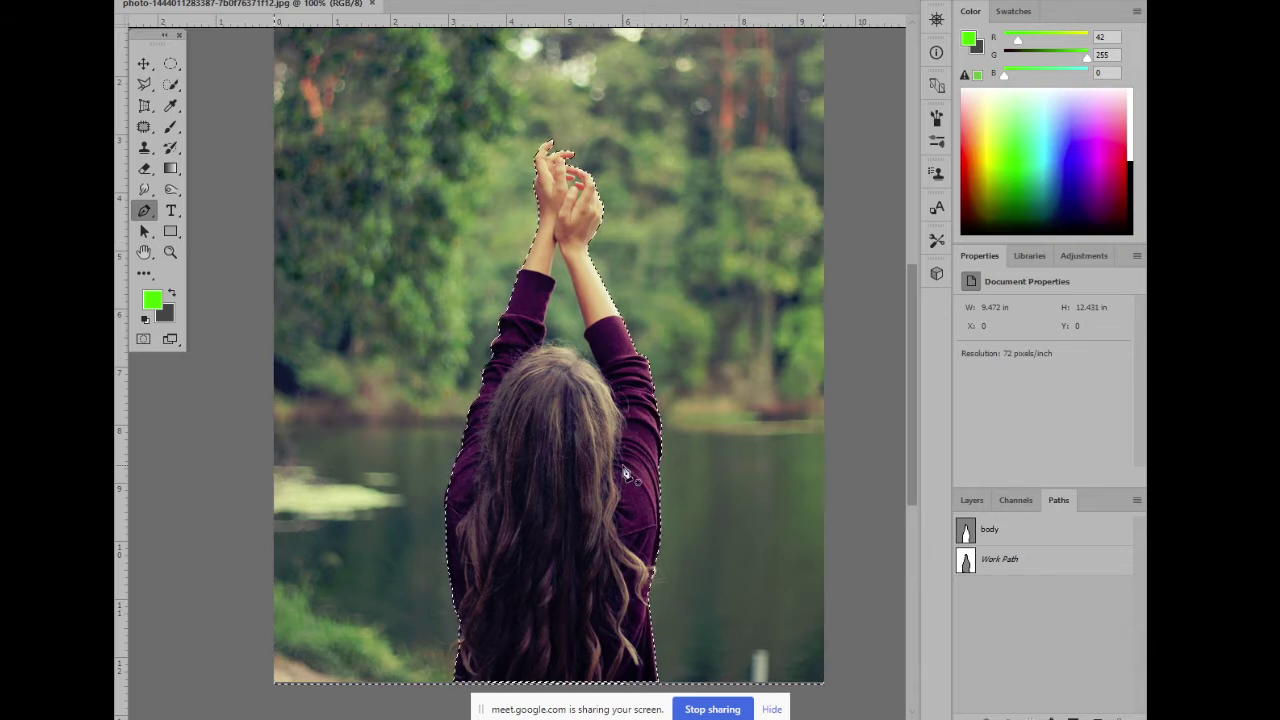
key(ctrl+d)
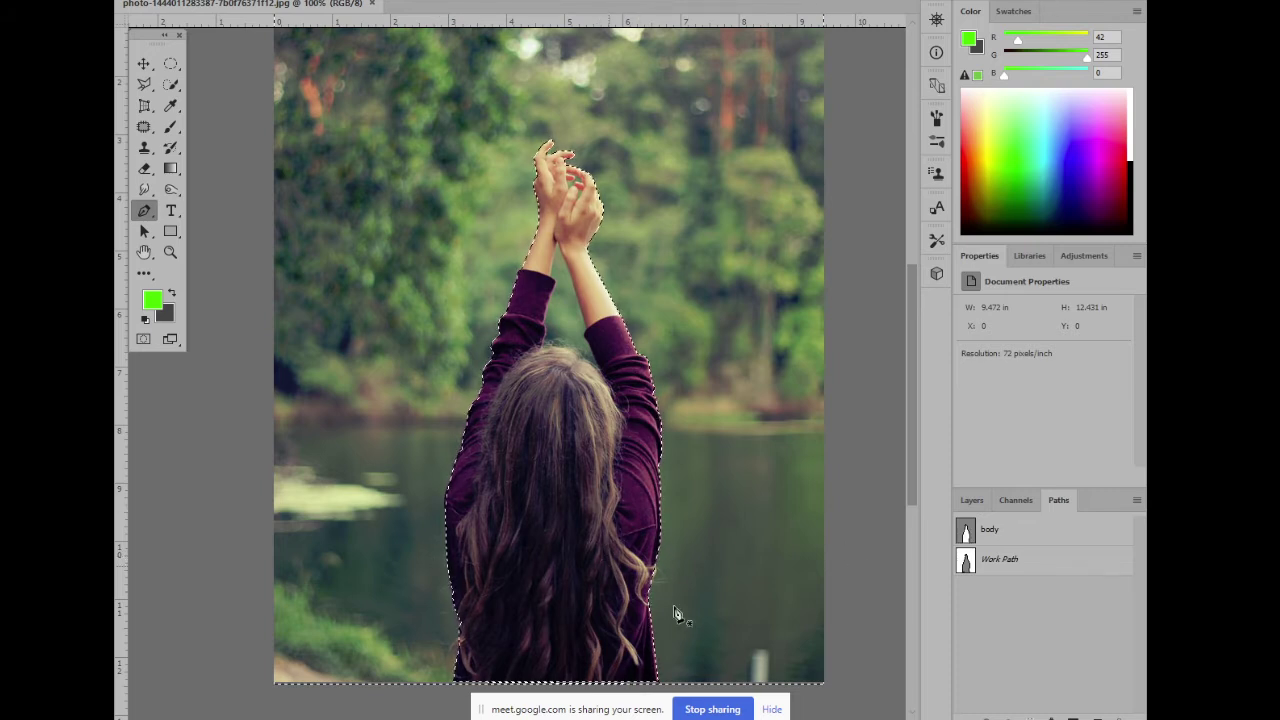
key(ctrl+minus)
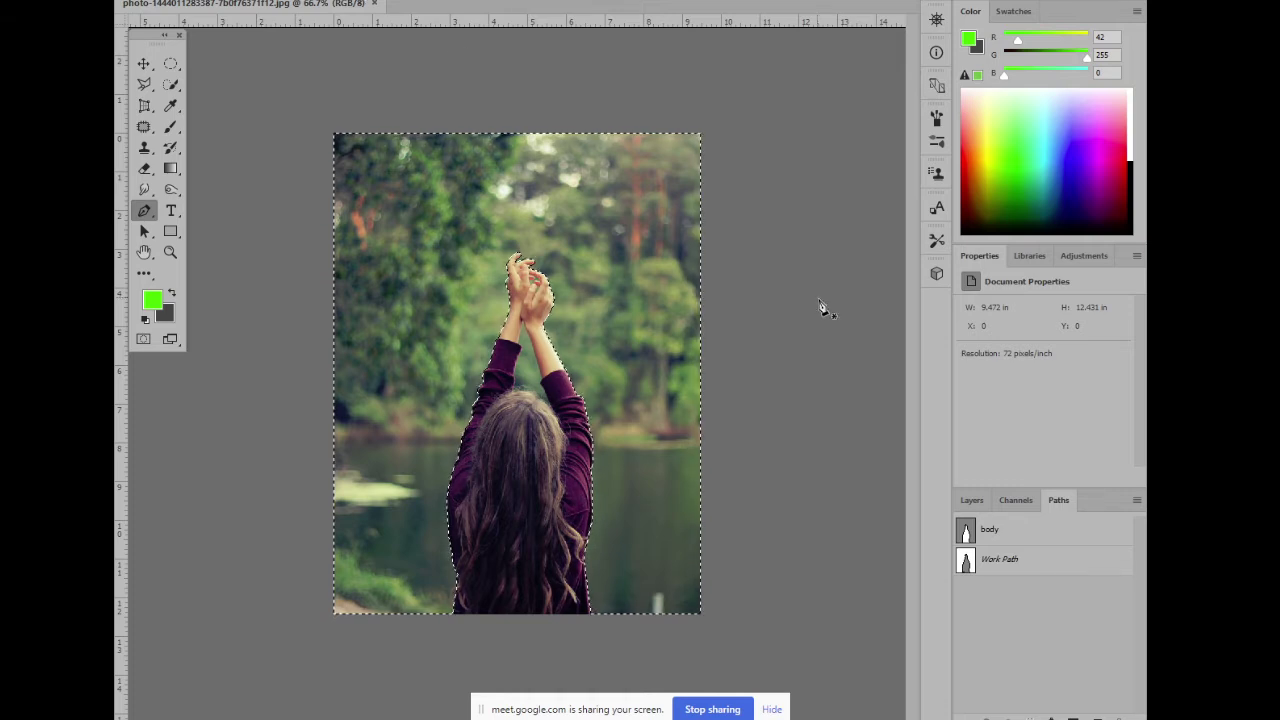
Try filling the selected background of the Background layer with the green foreground and dark grey background colours, and undo both fills
click(970, 500)
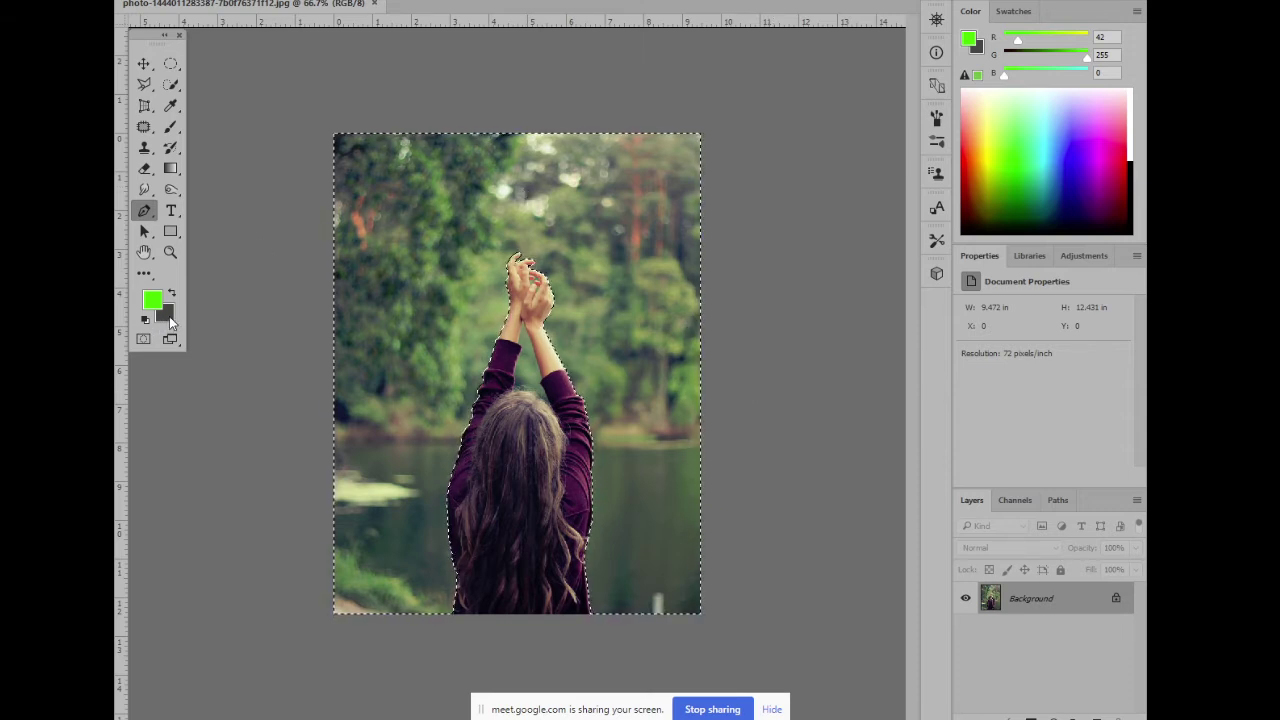
key(alt+BackSpace)
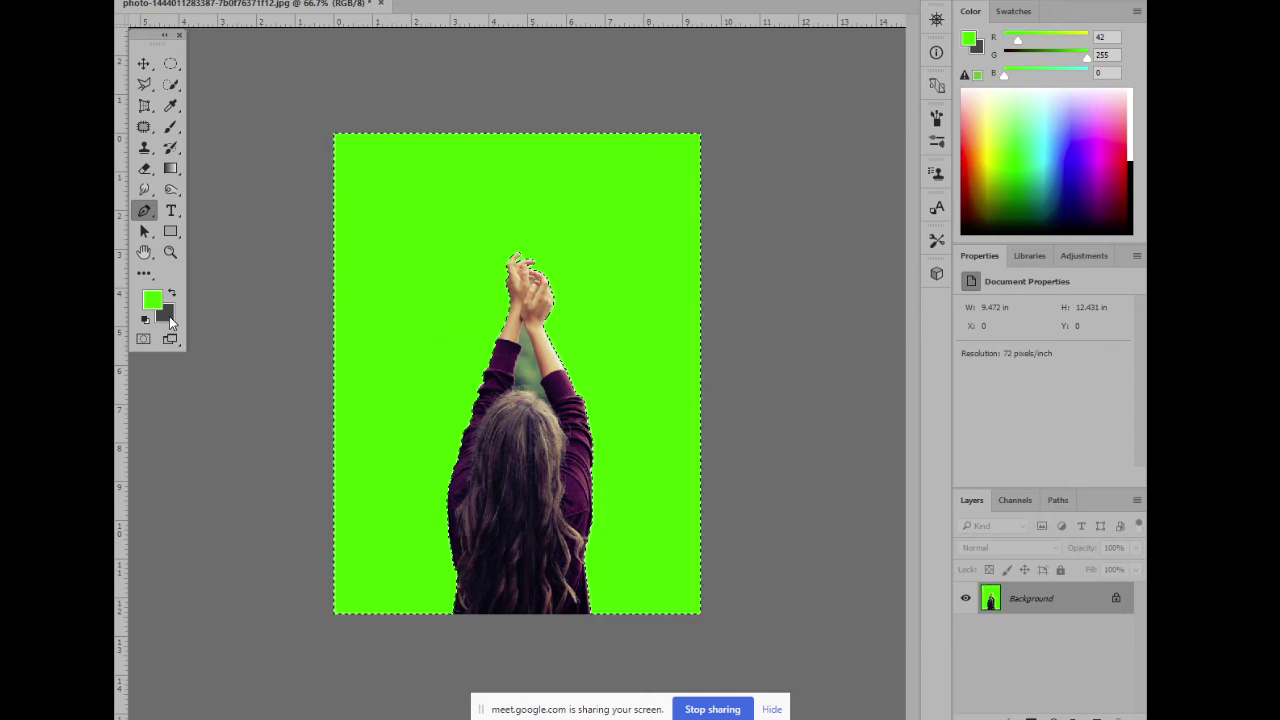
key(ctrl+BackSpace)
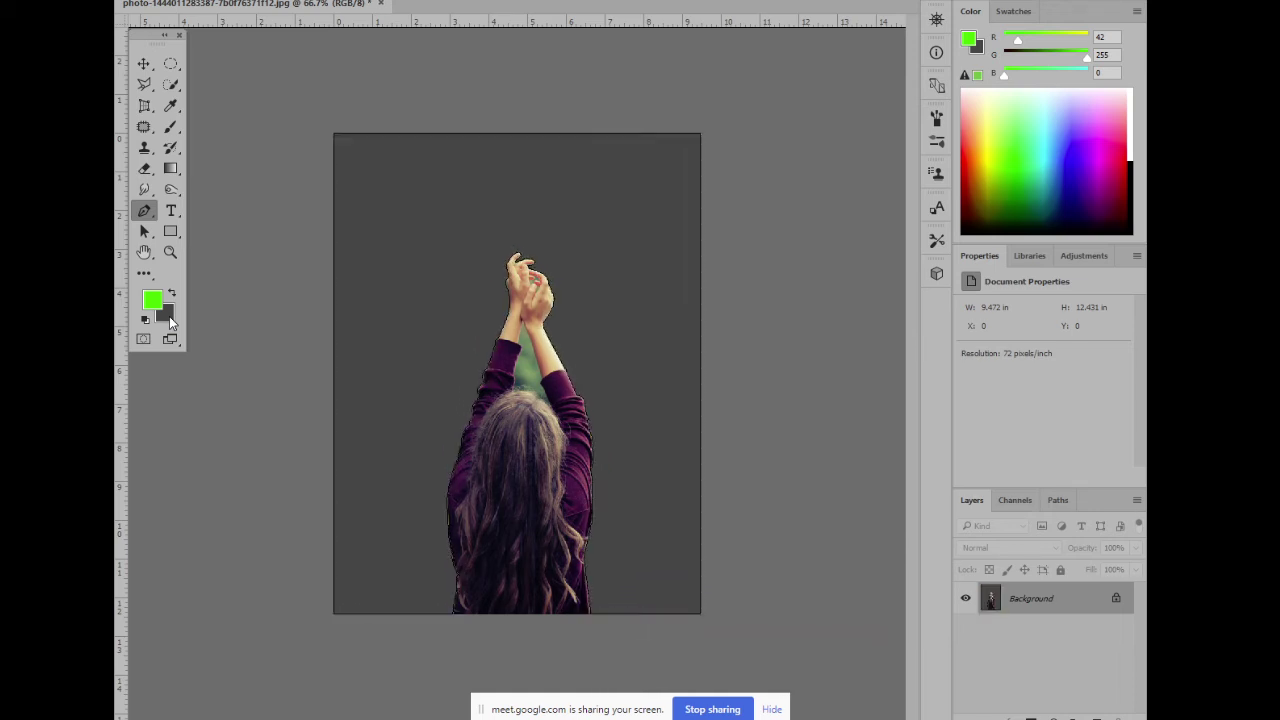
key(ctrl+z)
key(ctrl+z)
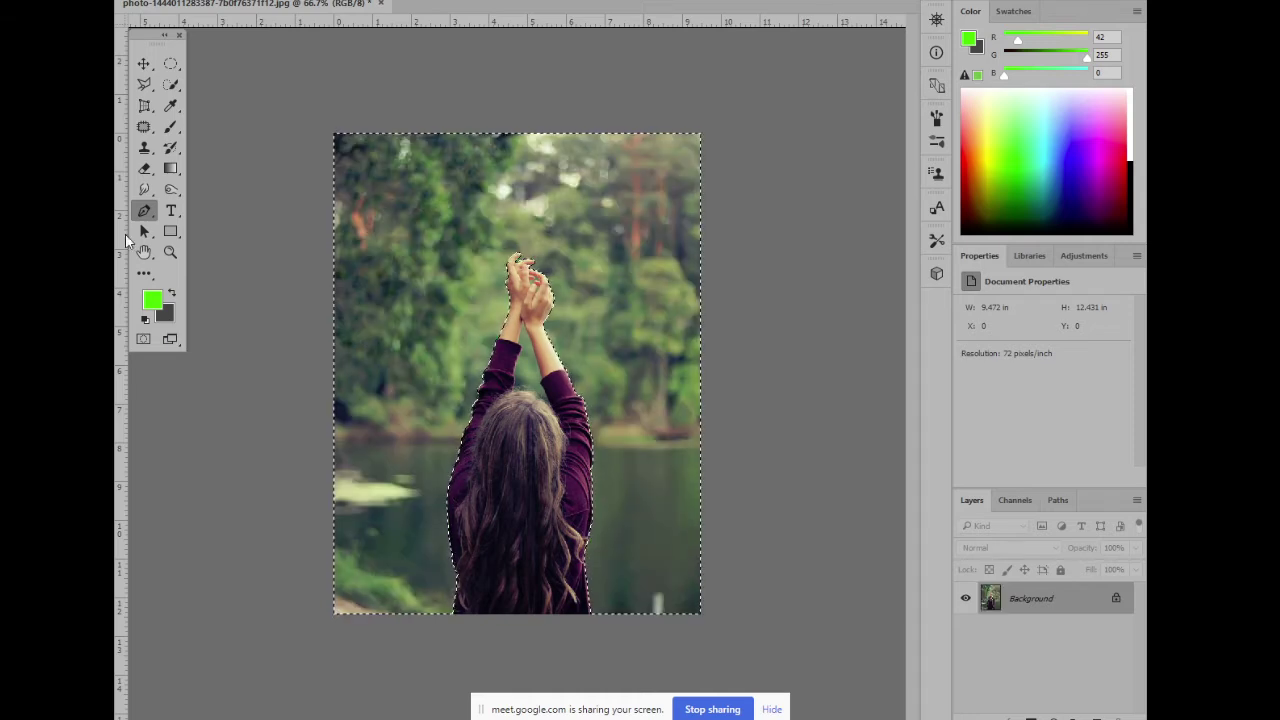
Try a Radial Blur with the Spin method and Good quality on the selected background, and undo it
click(371, 0)
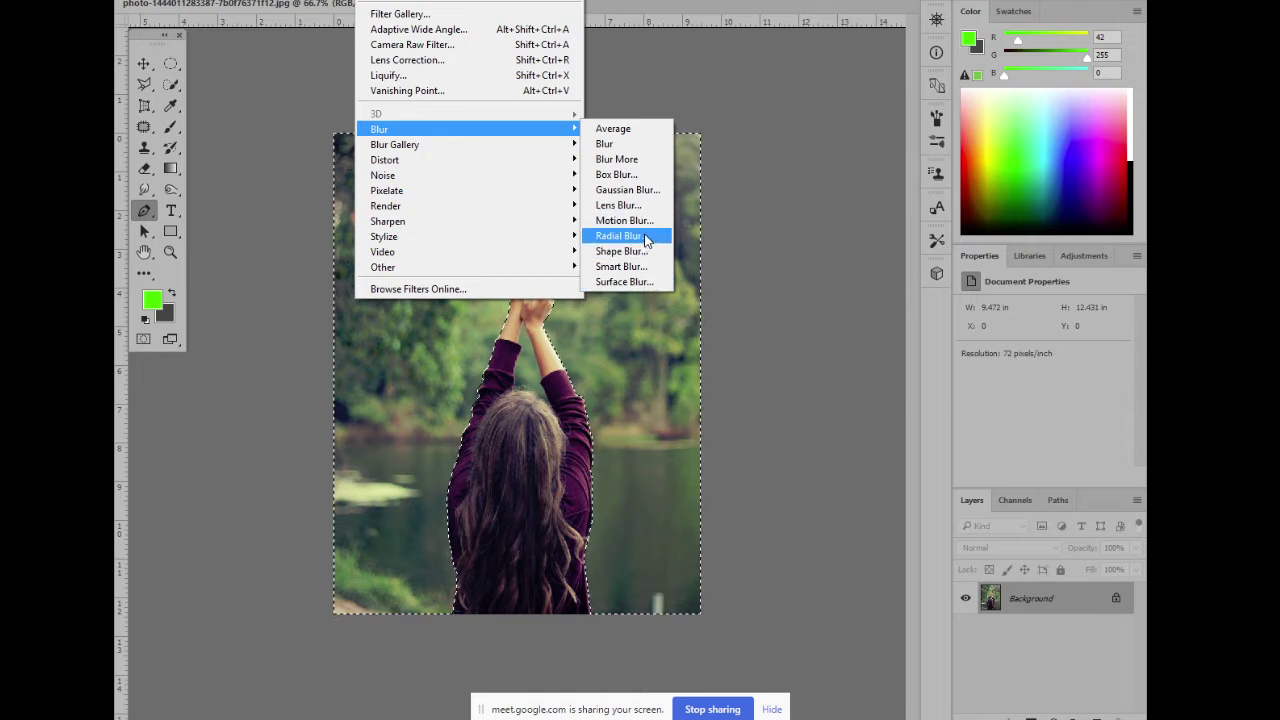
click(645, 240)
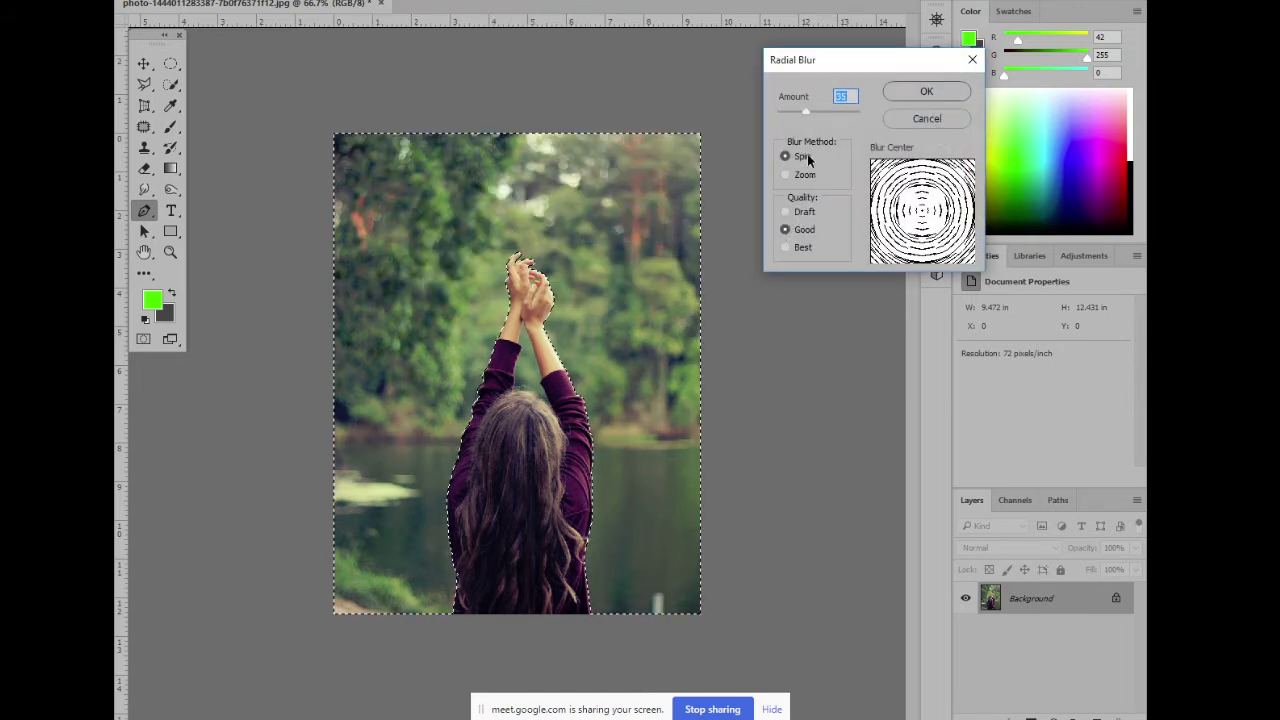
click(917, 91)
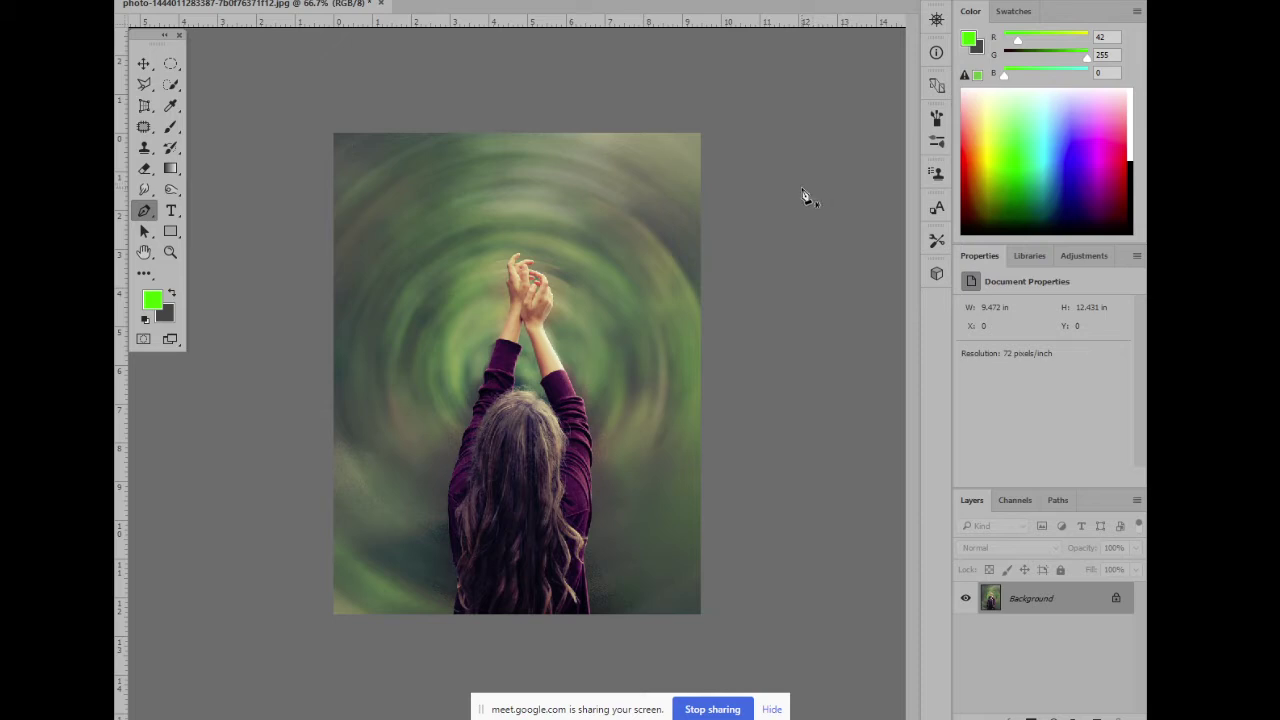
key(ctrl+plus)
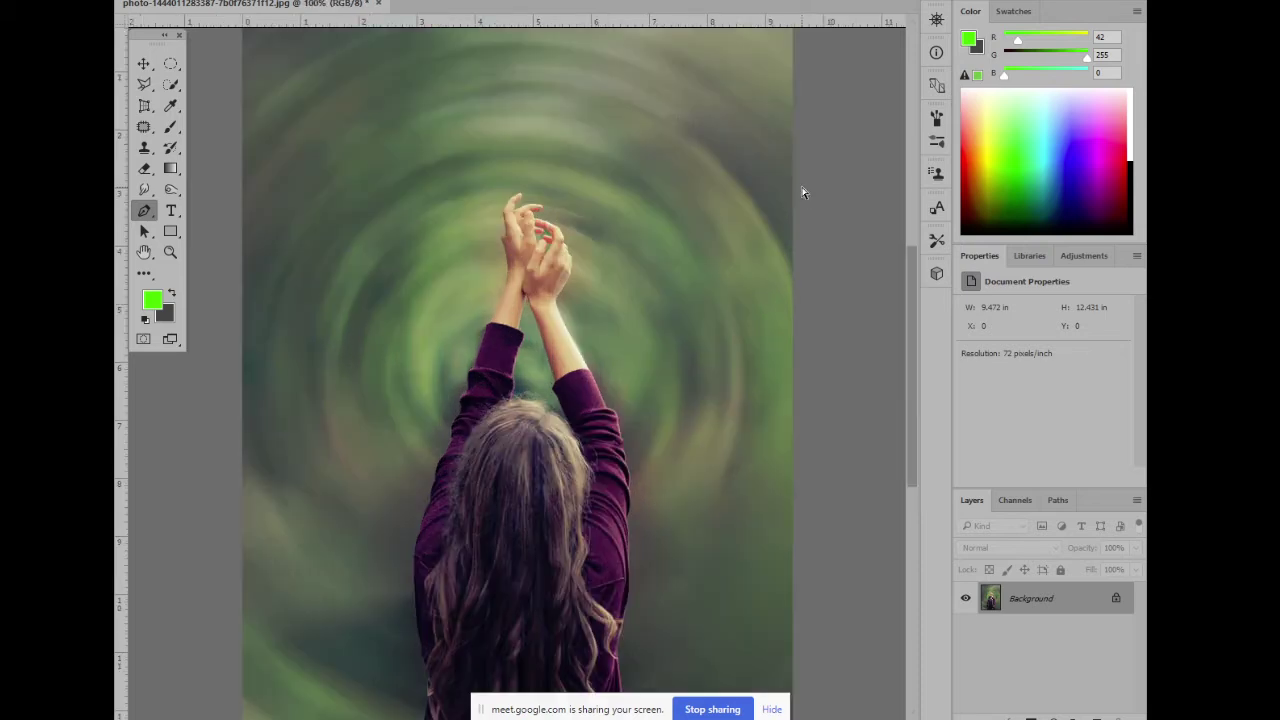
key(ctrl+minus)
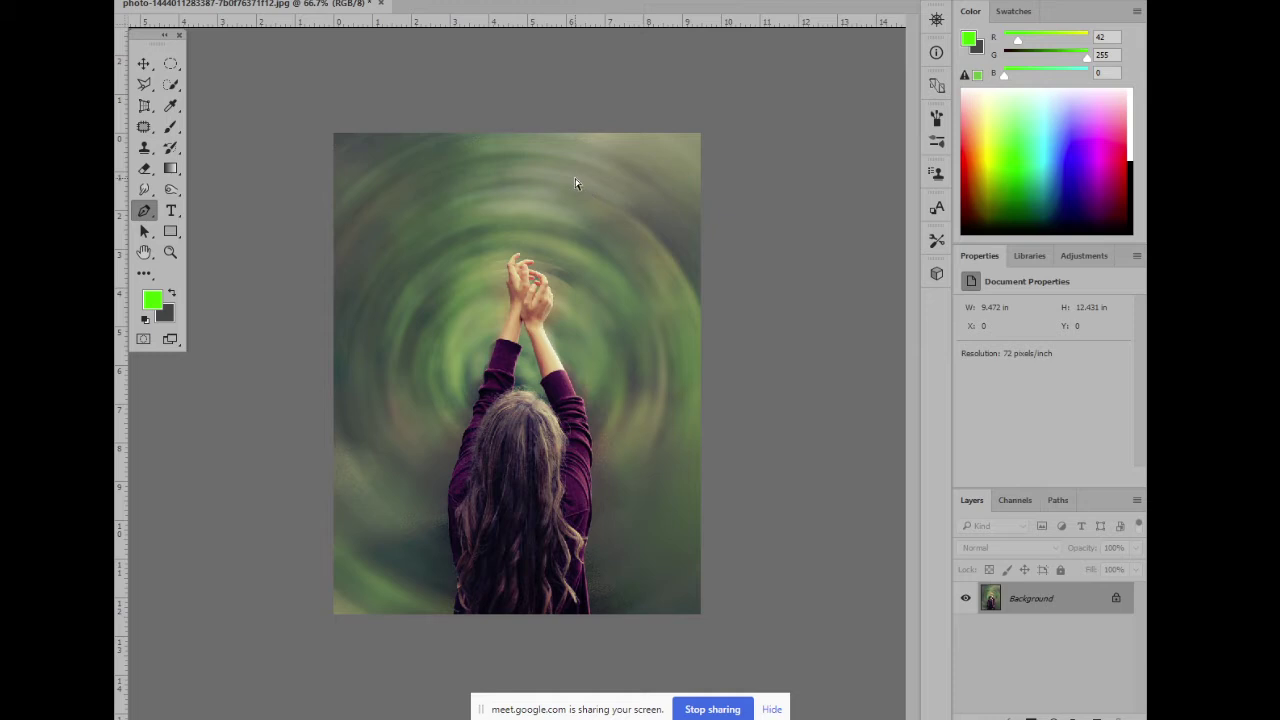
key(ctrl+z)
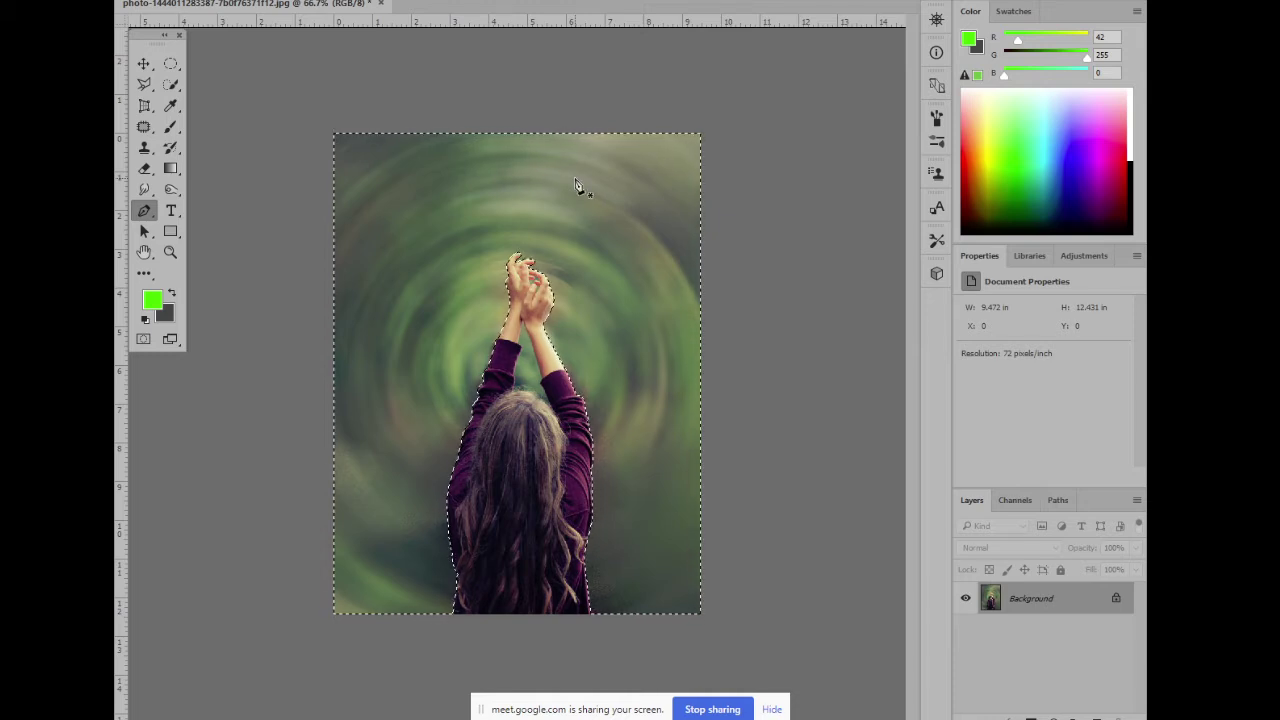
key(ctrl+z)
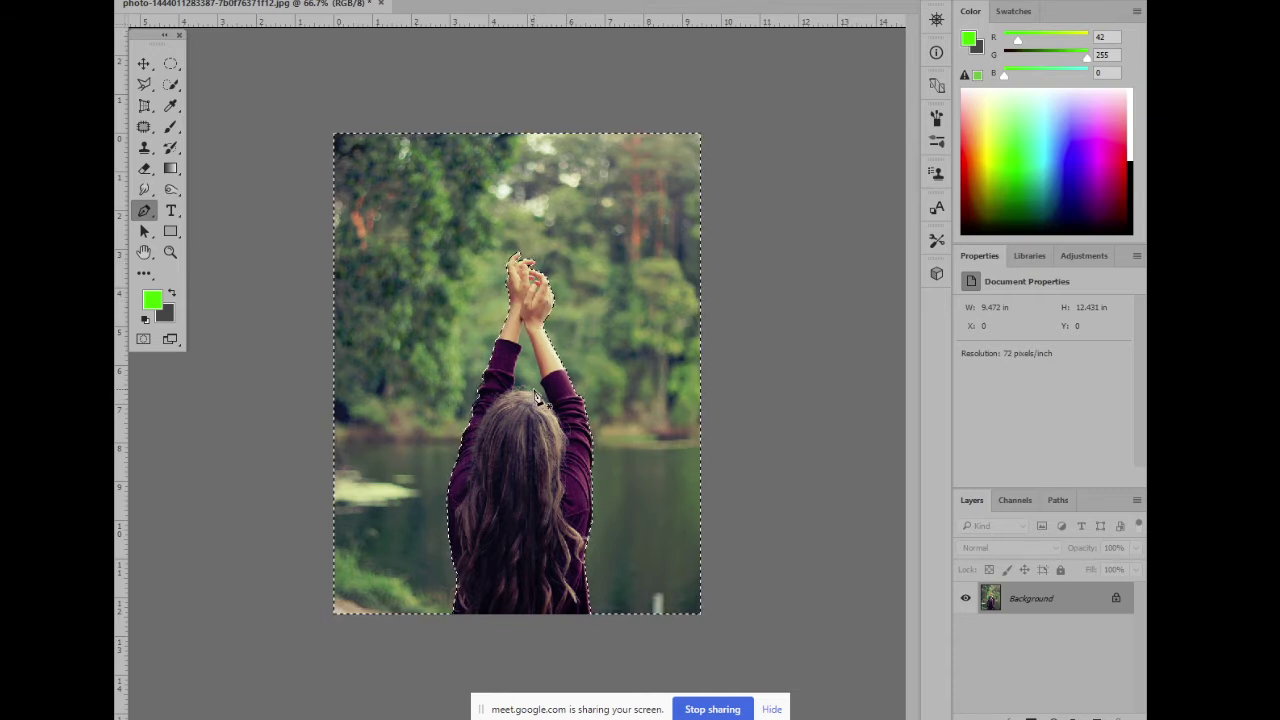
Close the photo of the woman without saving its changes
key(ctrl+w)
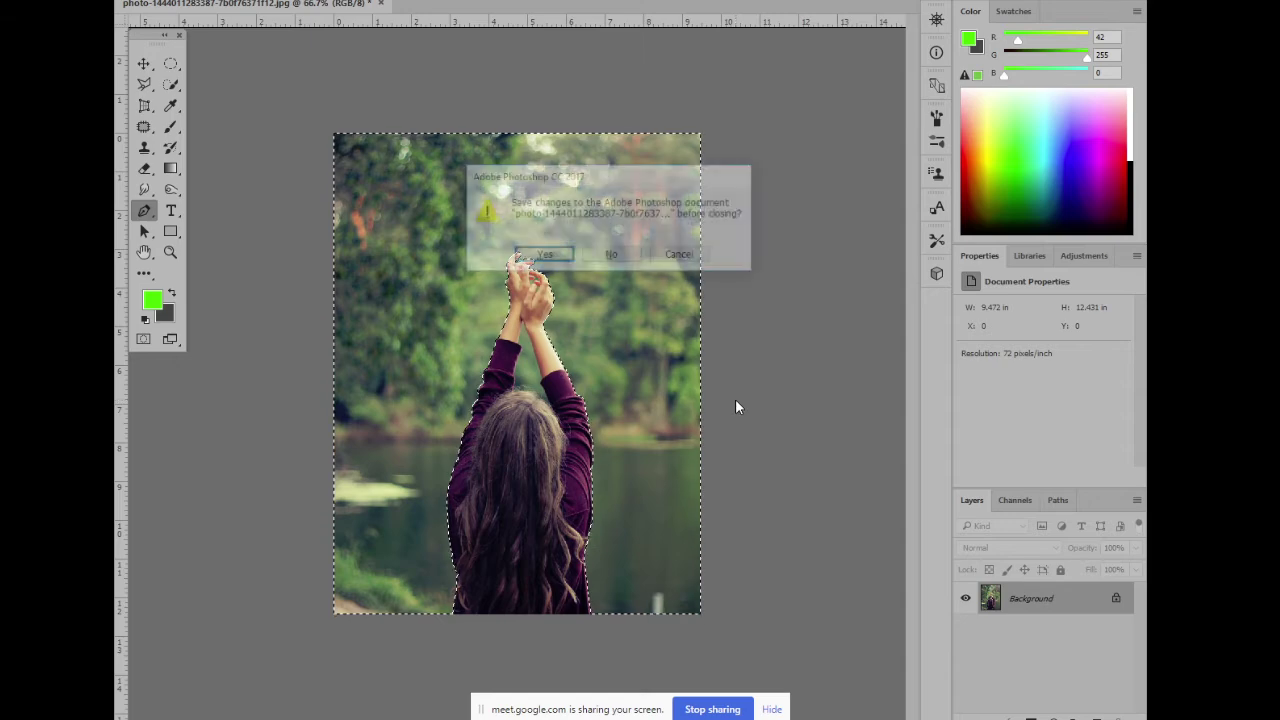
key(Tab)
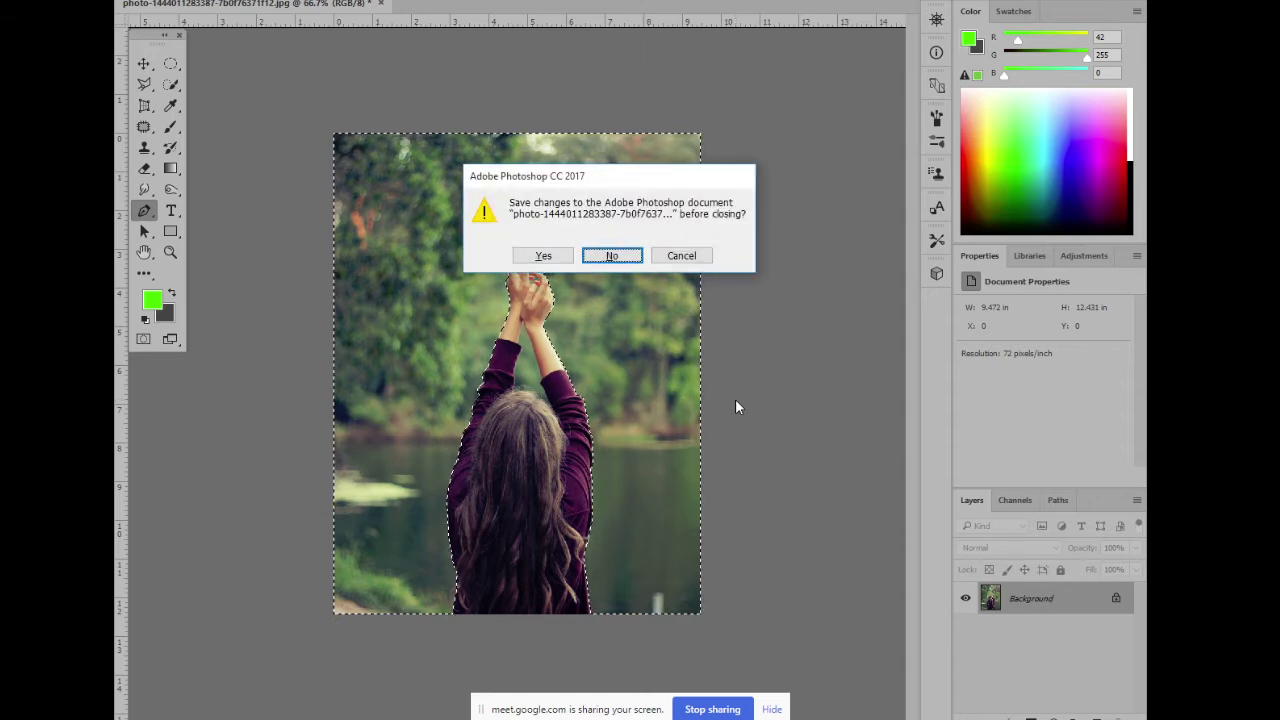
key(Return)
click(346, 183)
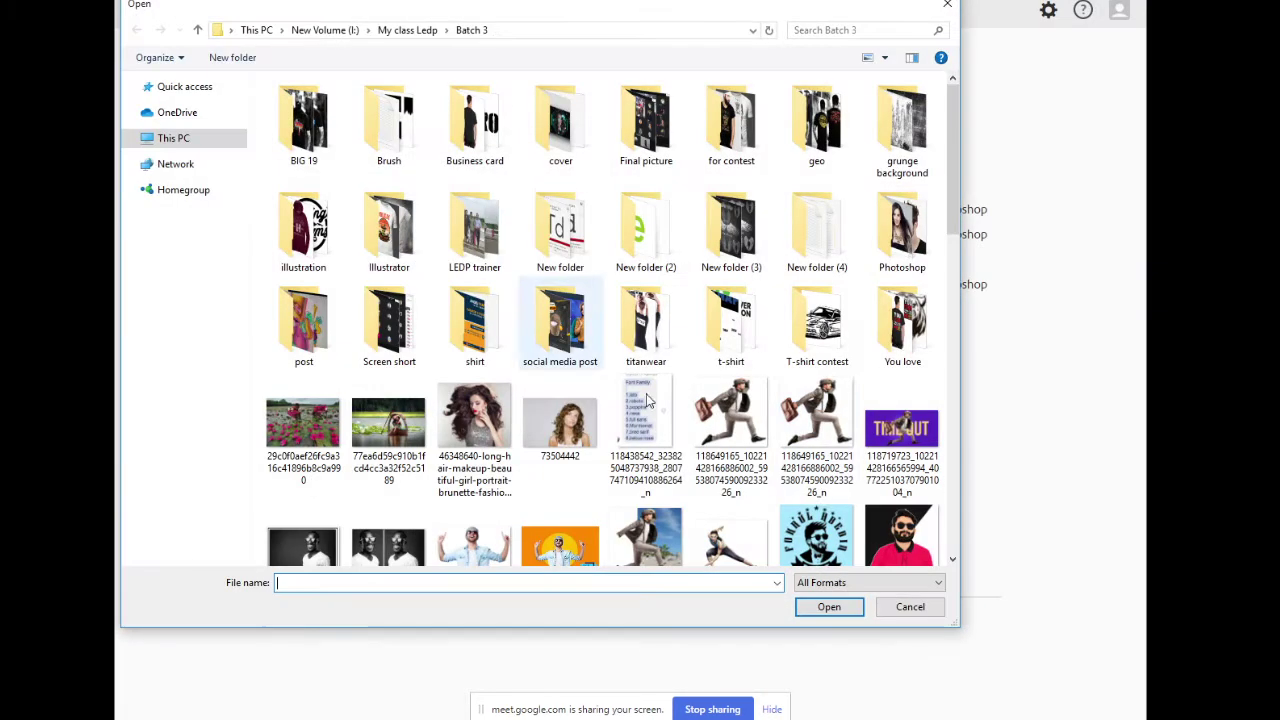
scroll(670, 381, down, 6)
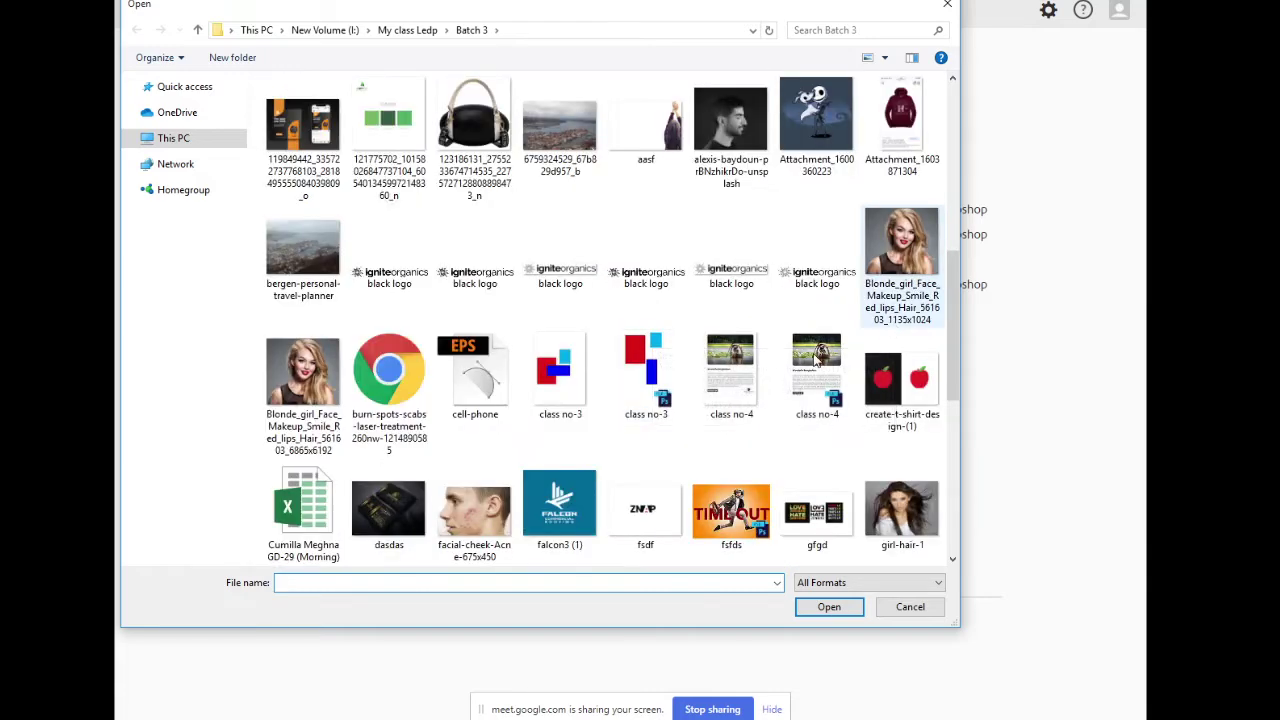
scroll(833, 332, down, 5)
scroll(912, 316, up, 3)
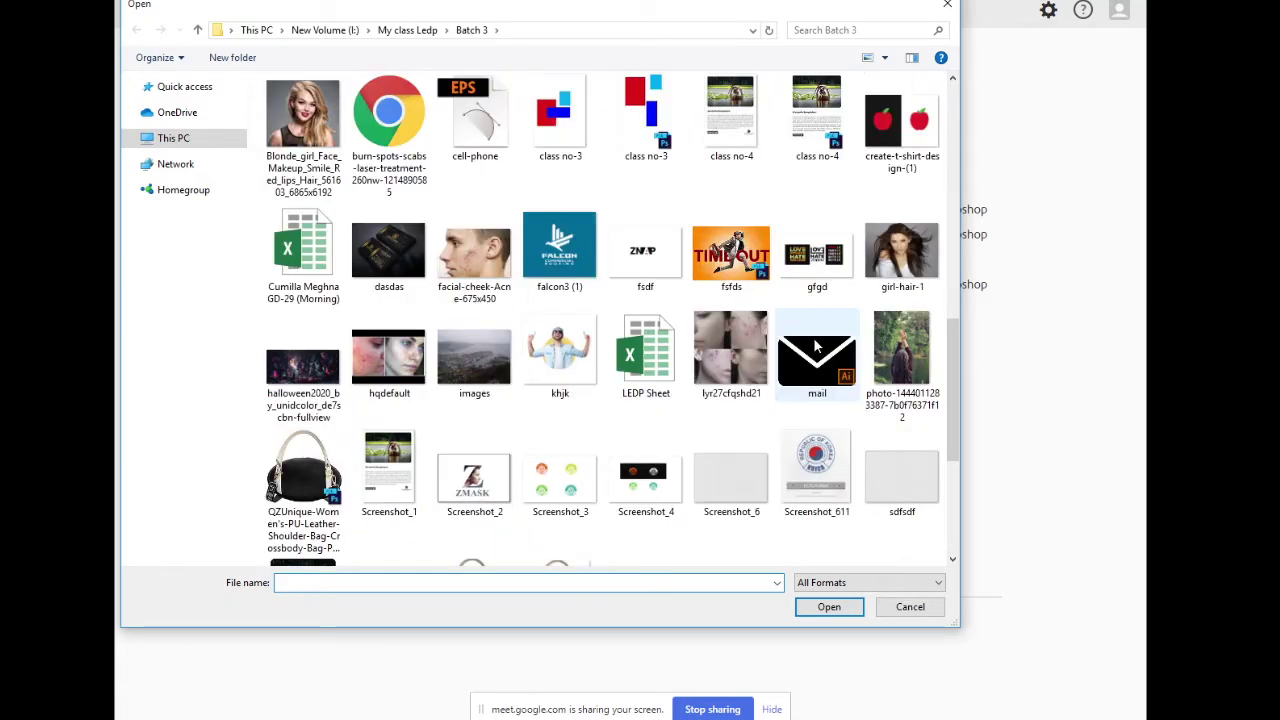
double_click(905, 345)
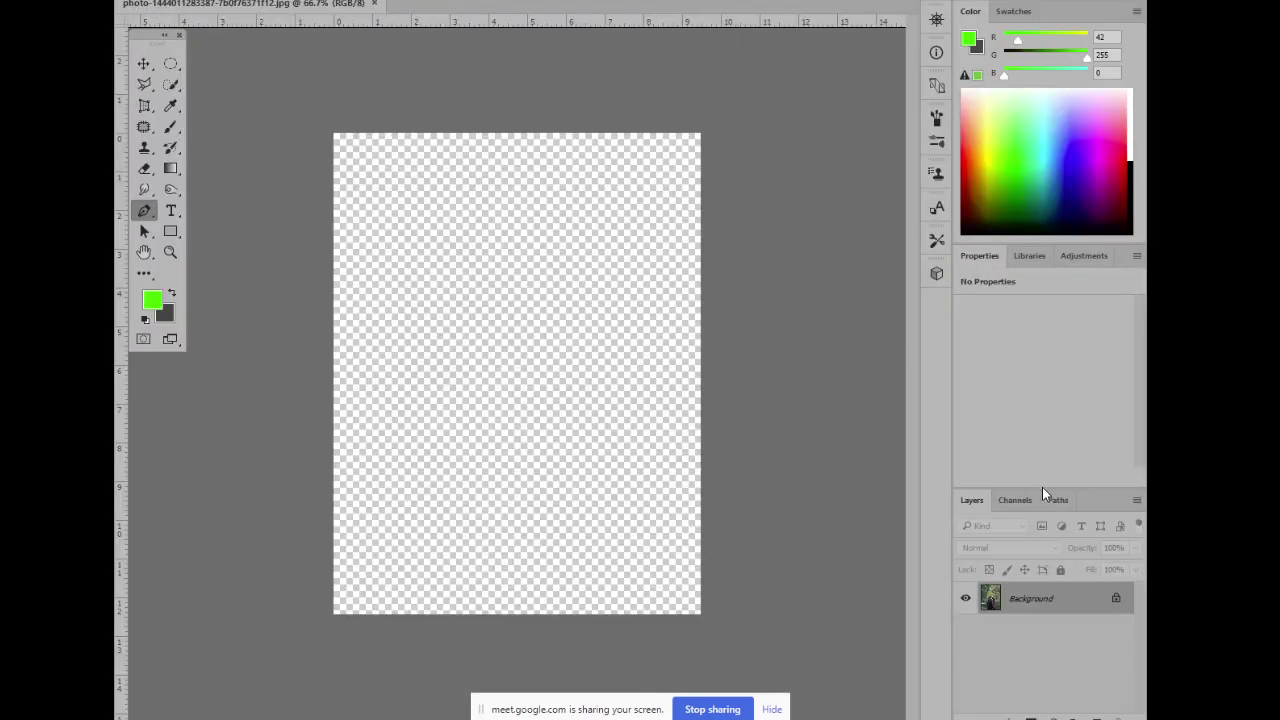
double_click(1041, 603)
key(Return)
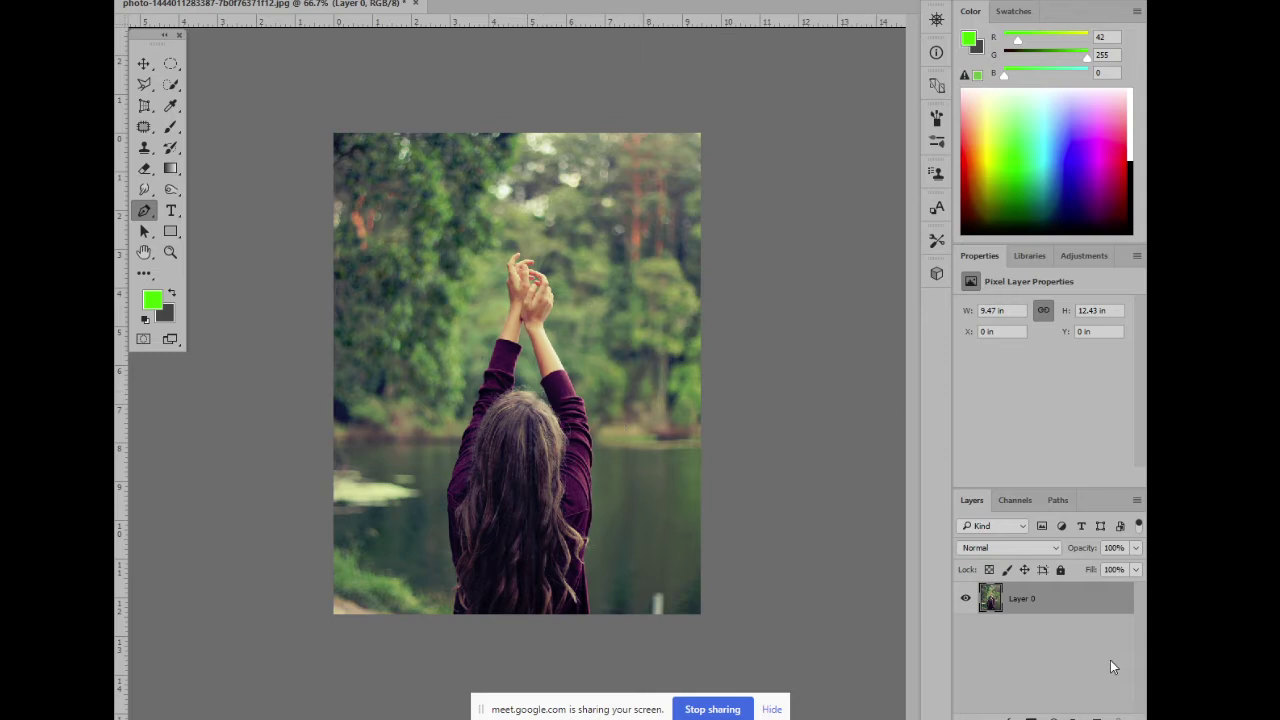
Load the saved body path as a selection and invert it to select everything around the woman
click(1056, 500)
click(971, 500)
click(1058, 500)
ctrl+click(967, 531)
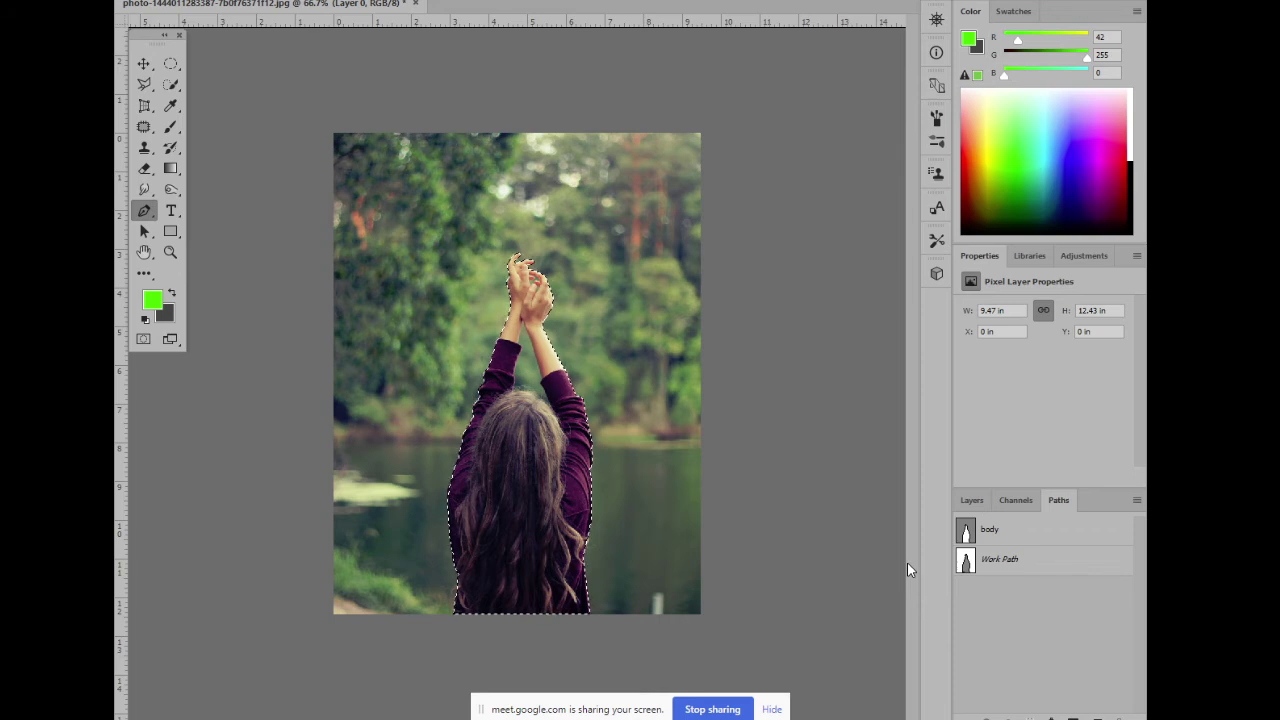
key(ctrl+shift+i)
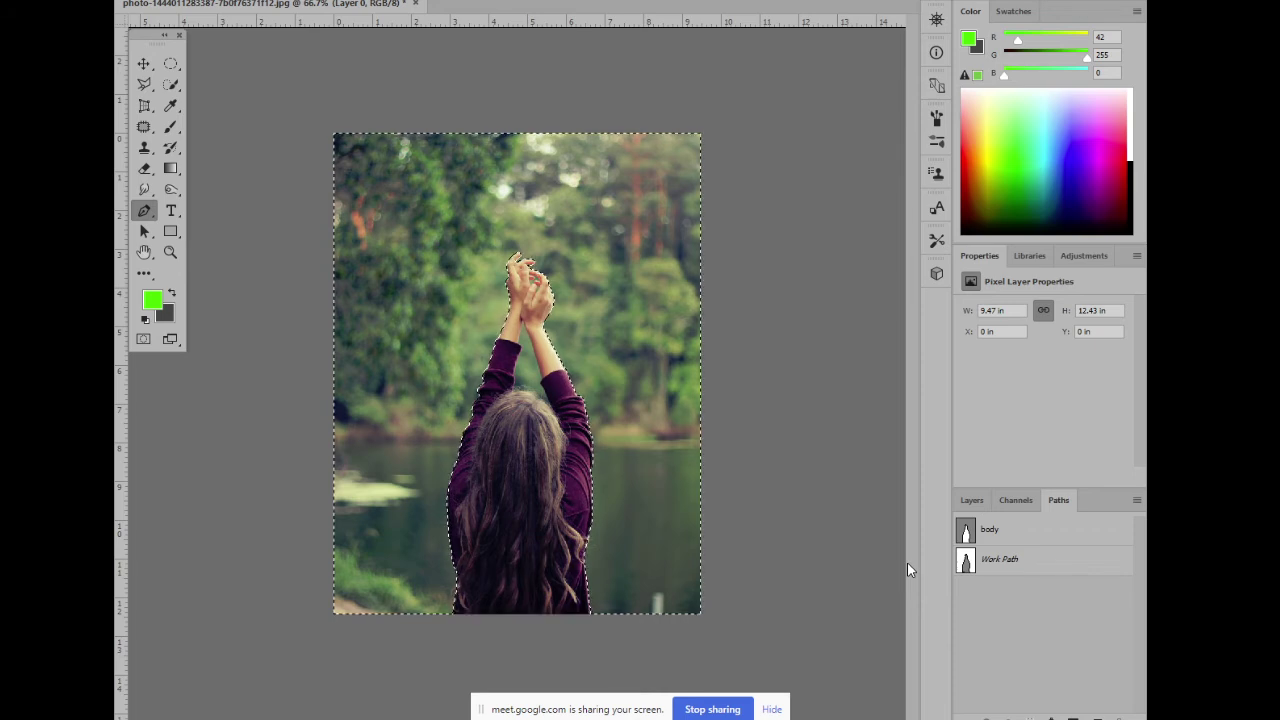
Clear the selected background around the woman on Layer 0, leaving transparency, and deselect
click(970, 502)
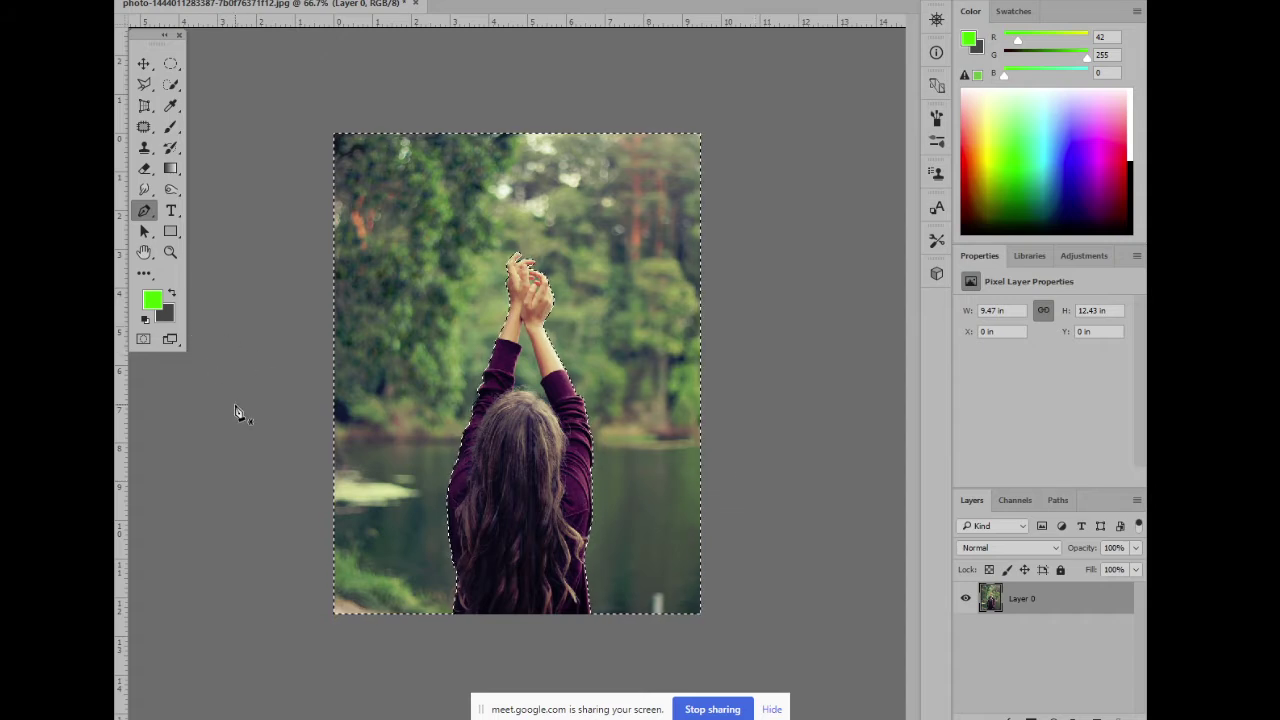
key(Delete)
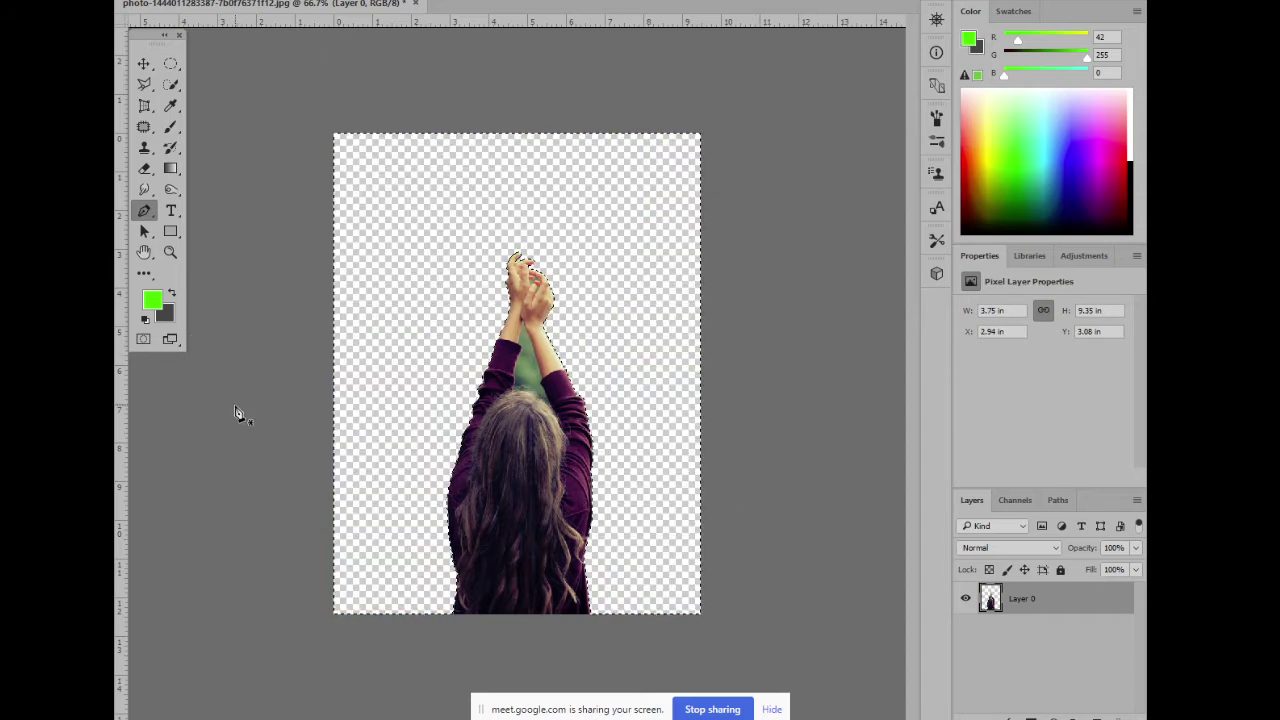
key(ctrl+d)
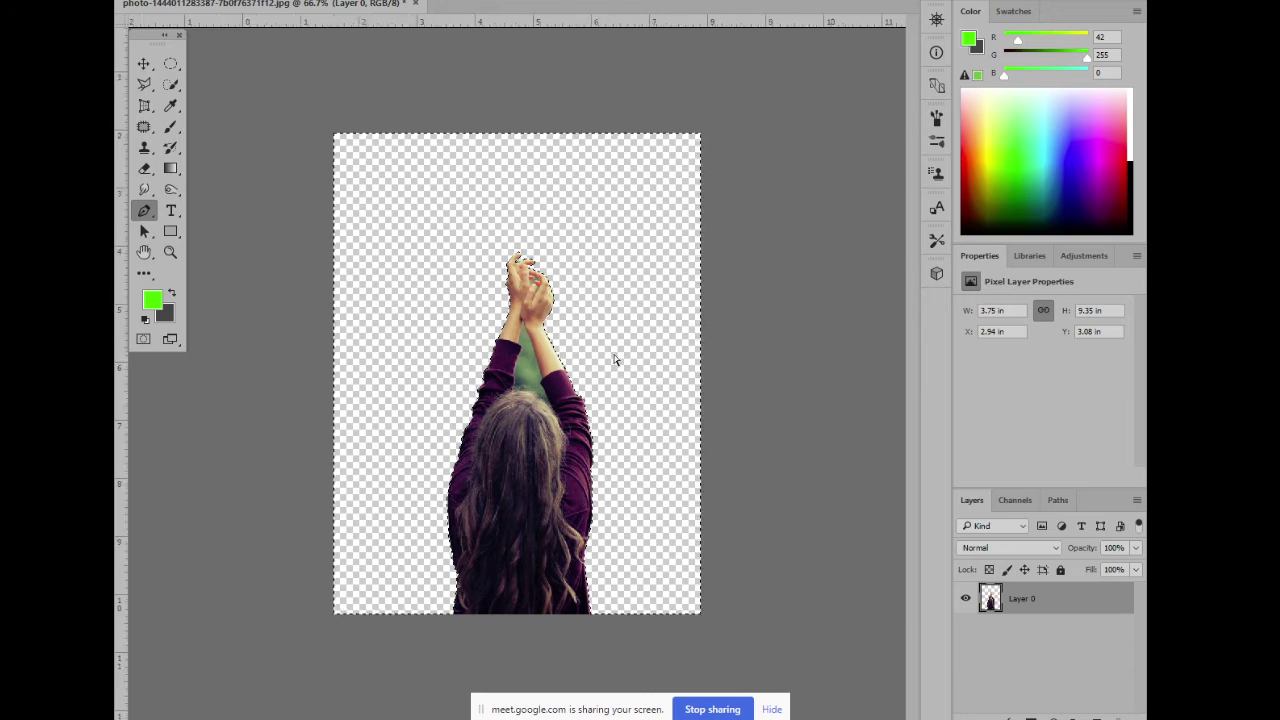
key(ctrl+plus)
key(ctrl+minus)
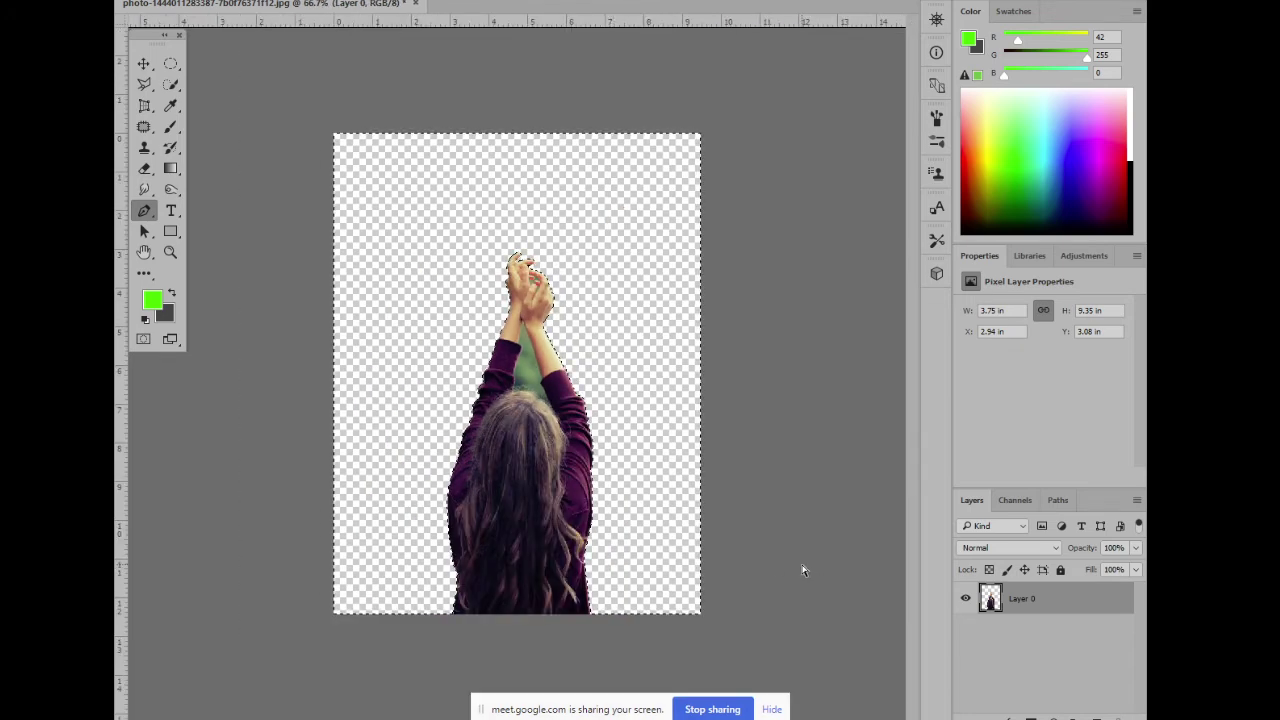
key(ctrl+d)
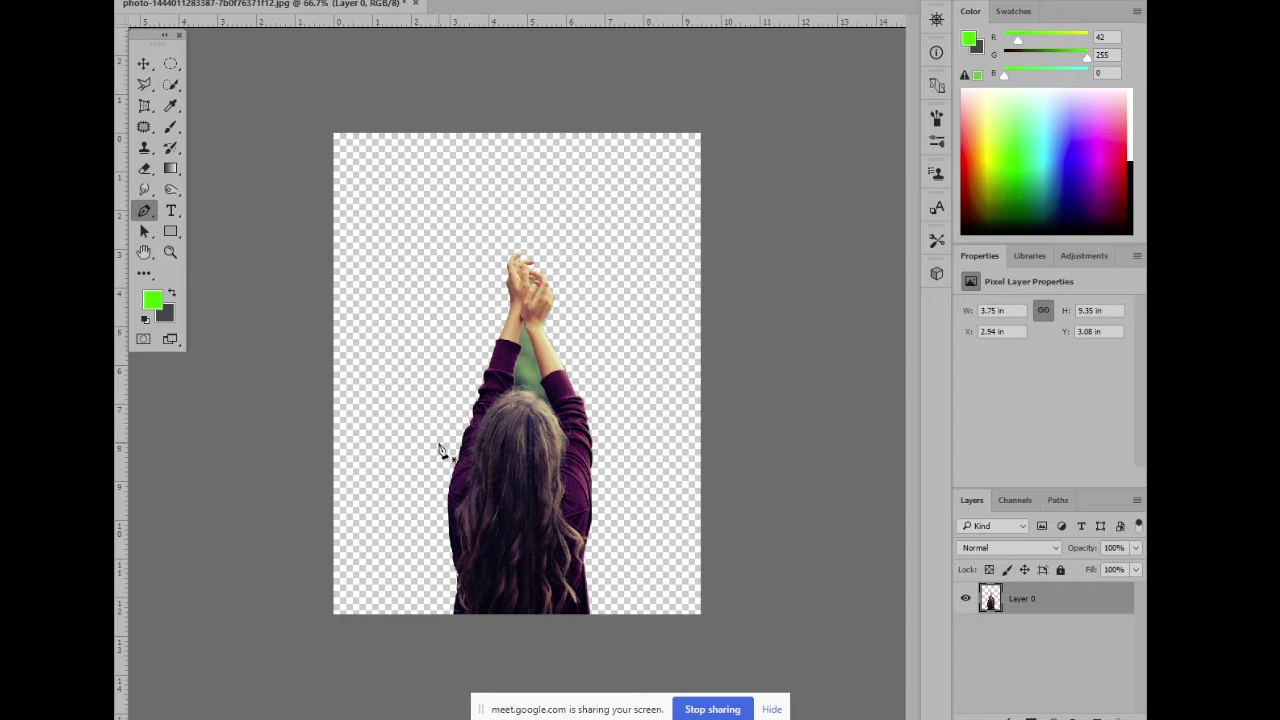
key(ctrl+plus)
key(ctrl+plus)
key(ctrl+plus)
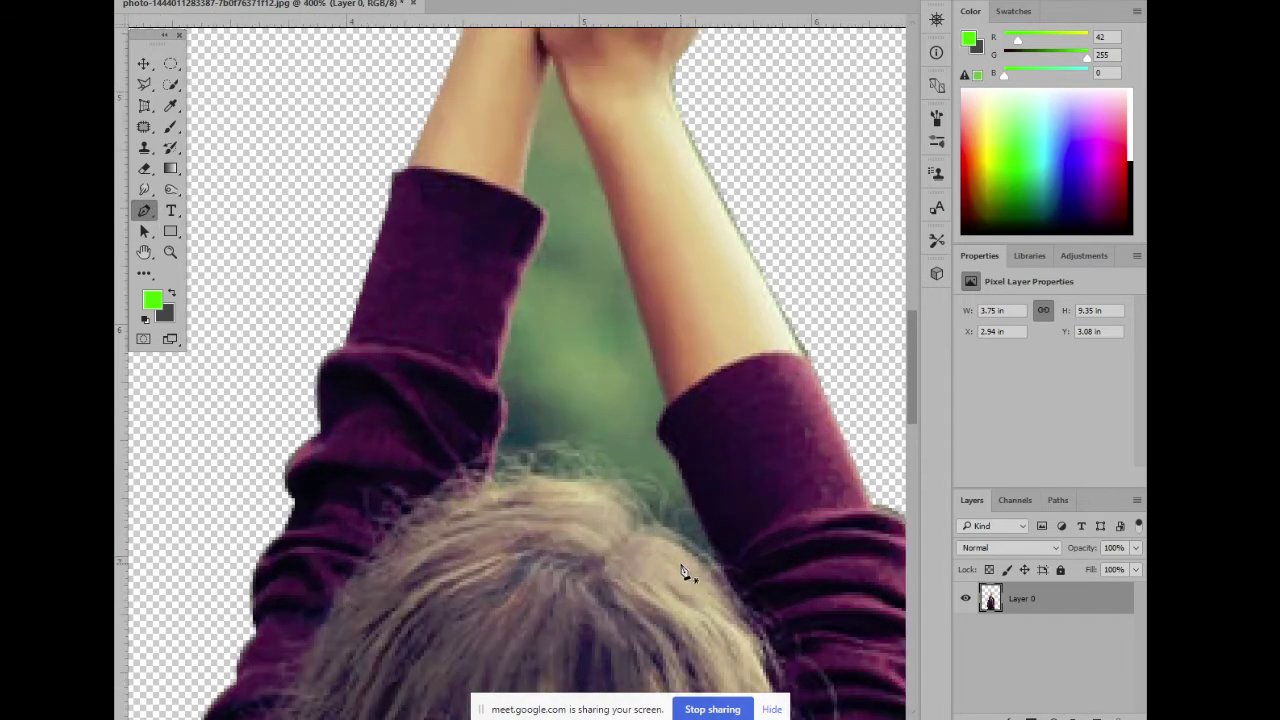
key(ctrl+plus)
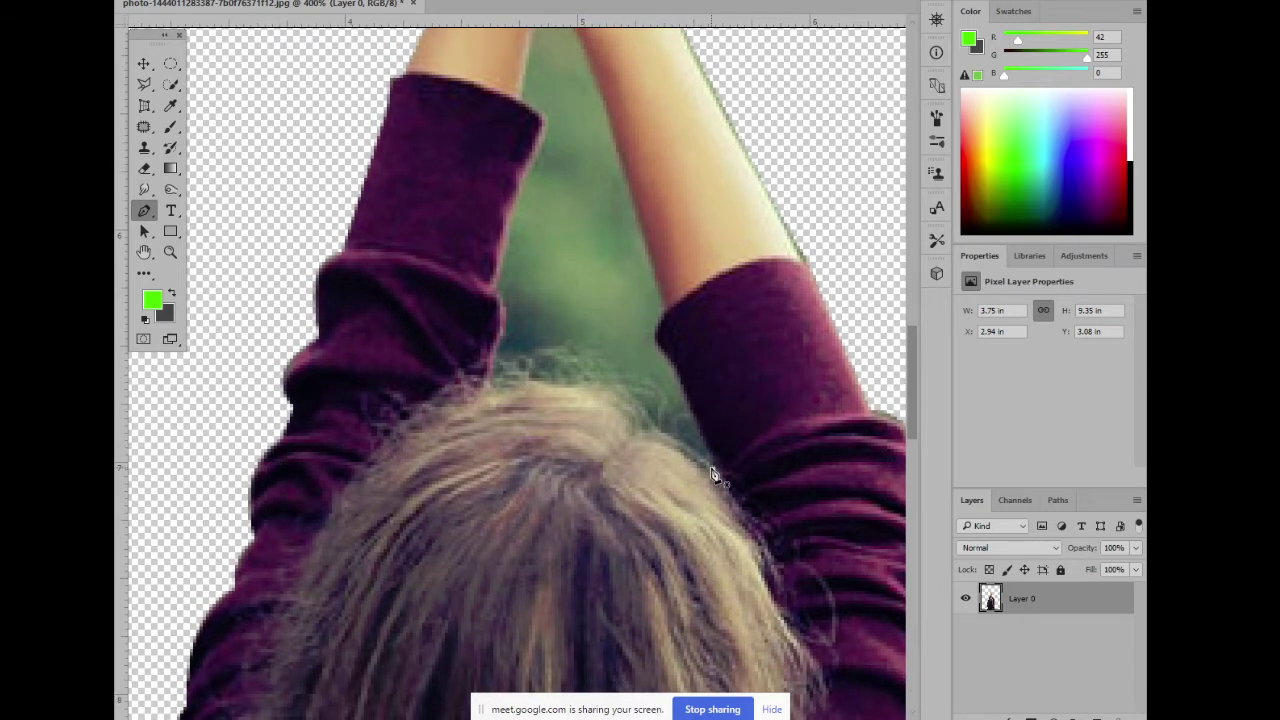
click(713, 470)
drag(636, 431, 590, 435)
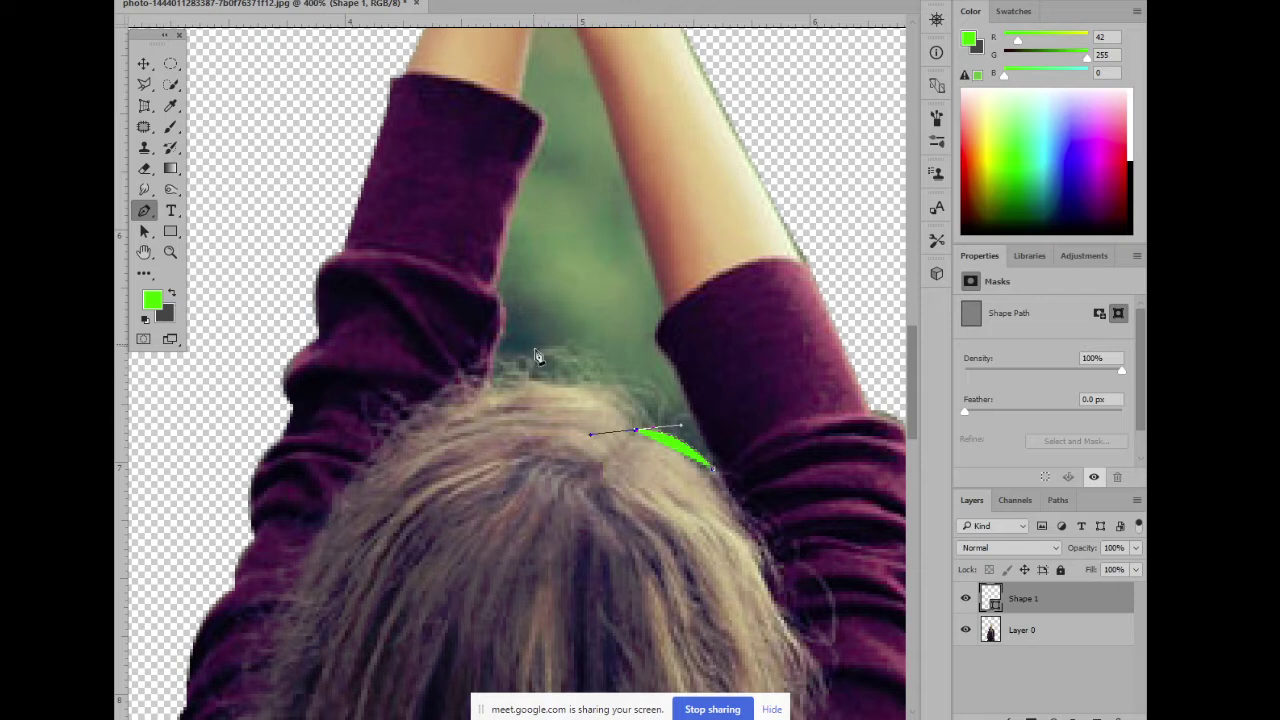
key(ctrl+z)
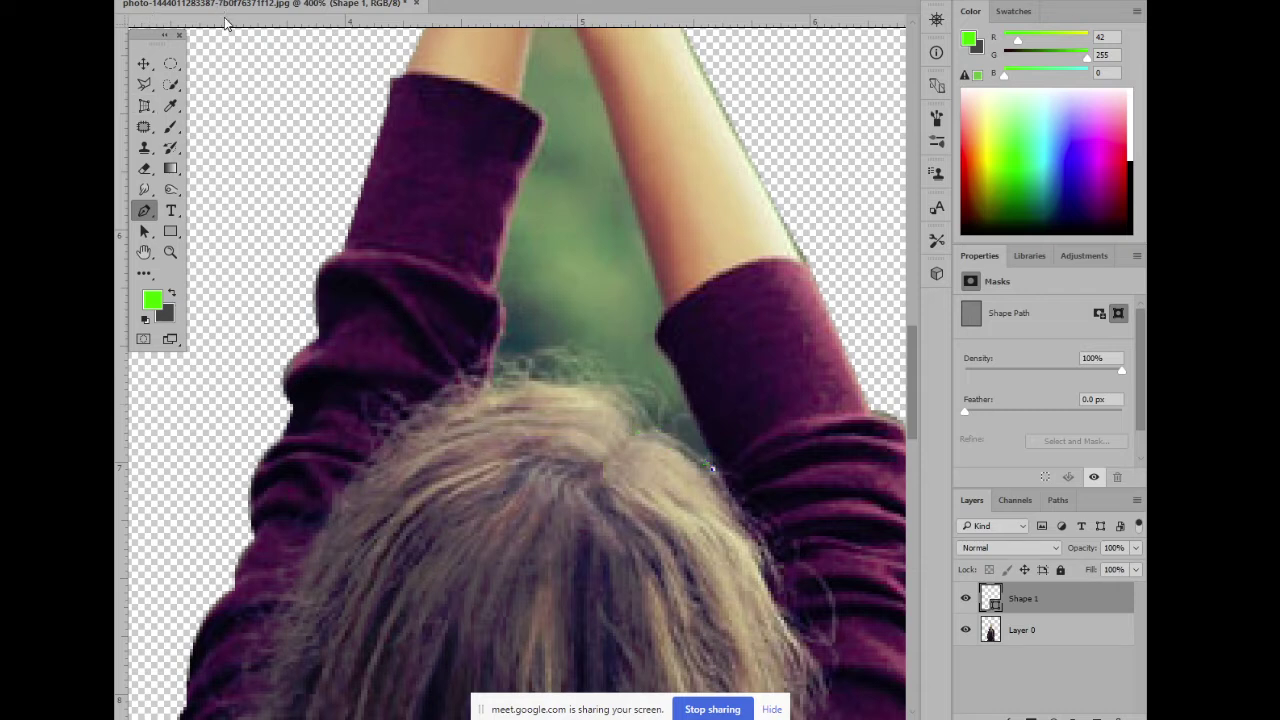
key(ctrl+z)
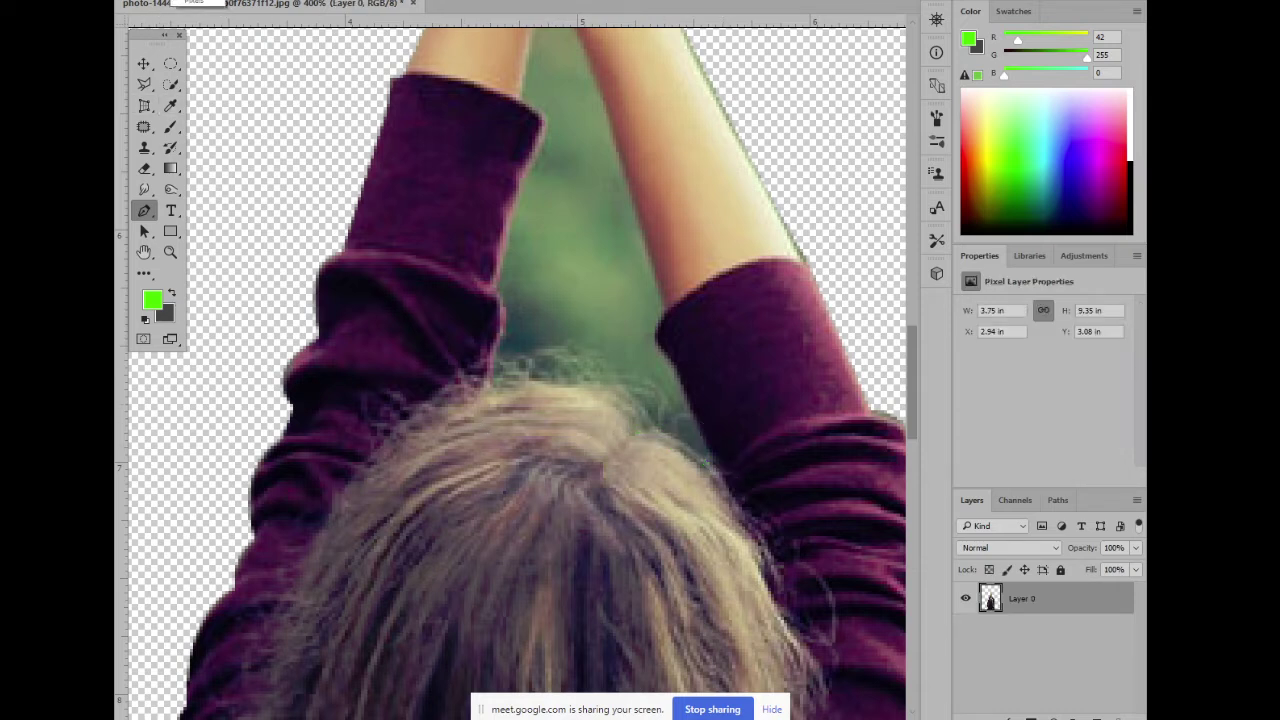
Set the Pen tool to draw paths and trace the crown of the hair along the lower edge of the gap between the arms
click(198, 3)
click(204, 7)
click(709, 468)
drag(640, 436, 606, 443)
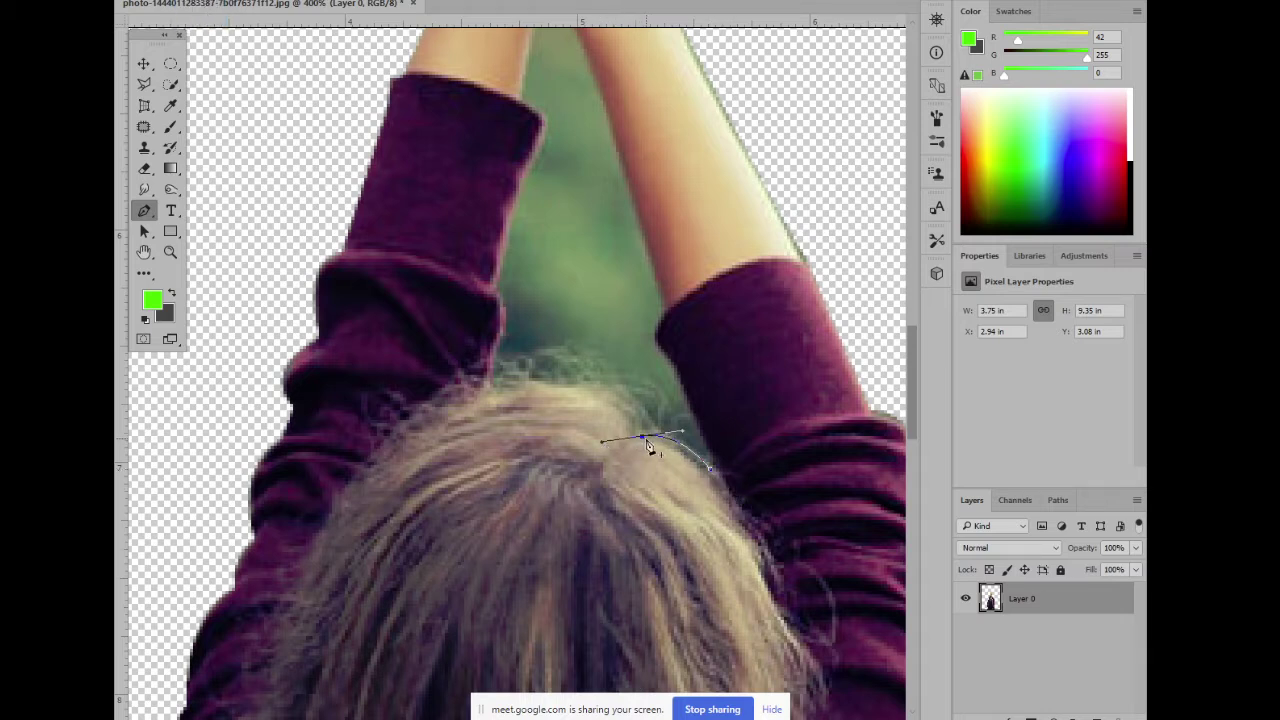
alt+click(642, 437)
drag(584, 385, 514, 384)
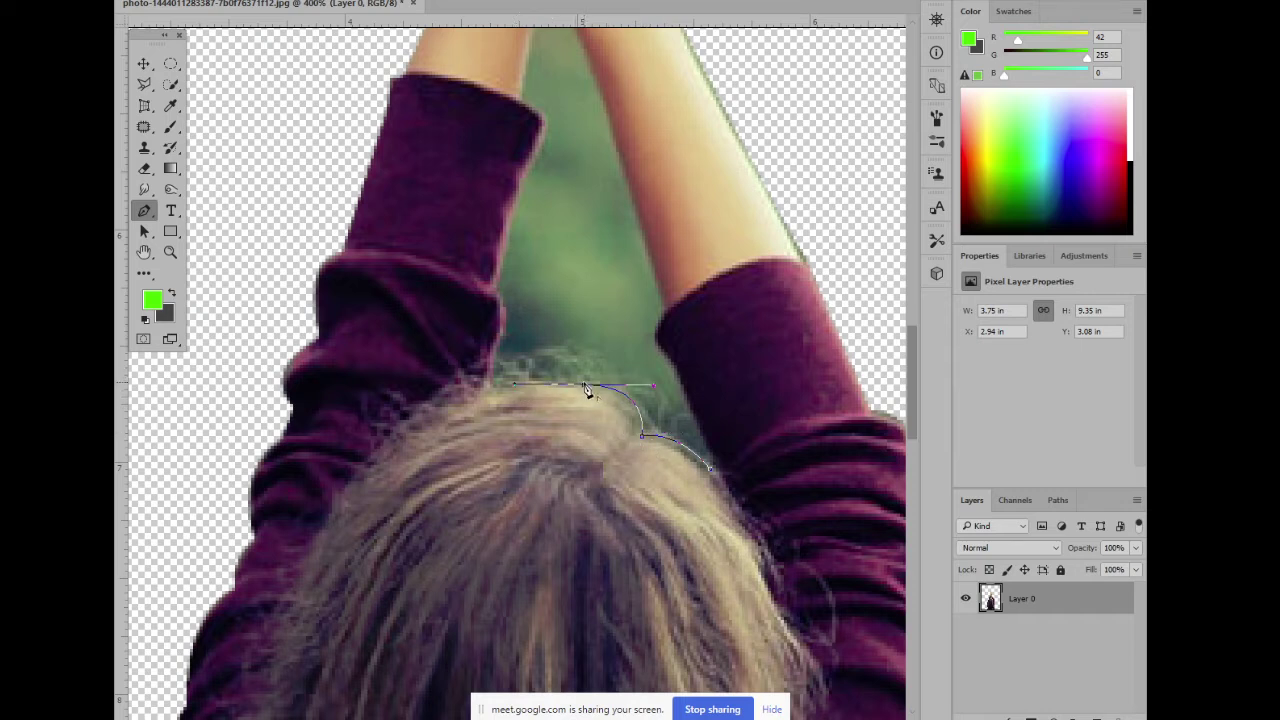
alt+click(585, 386)
click(532, 381)
click(503, 389)
Continue the path up the inner edge of the left sleeve to the corner of its cuff
drag(504, 328, 519, 323)
scroll(493, 333, up, 2)
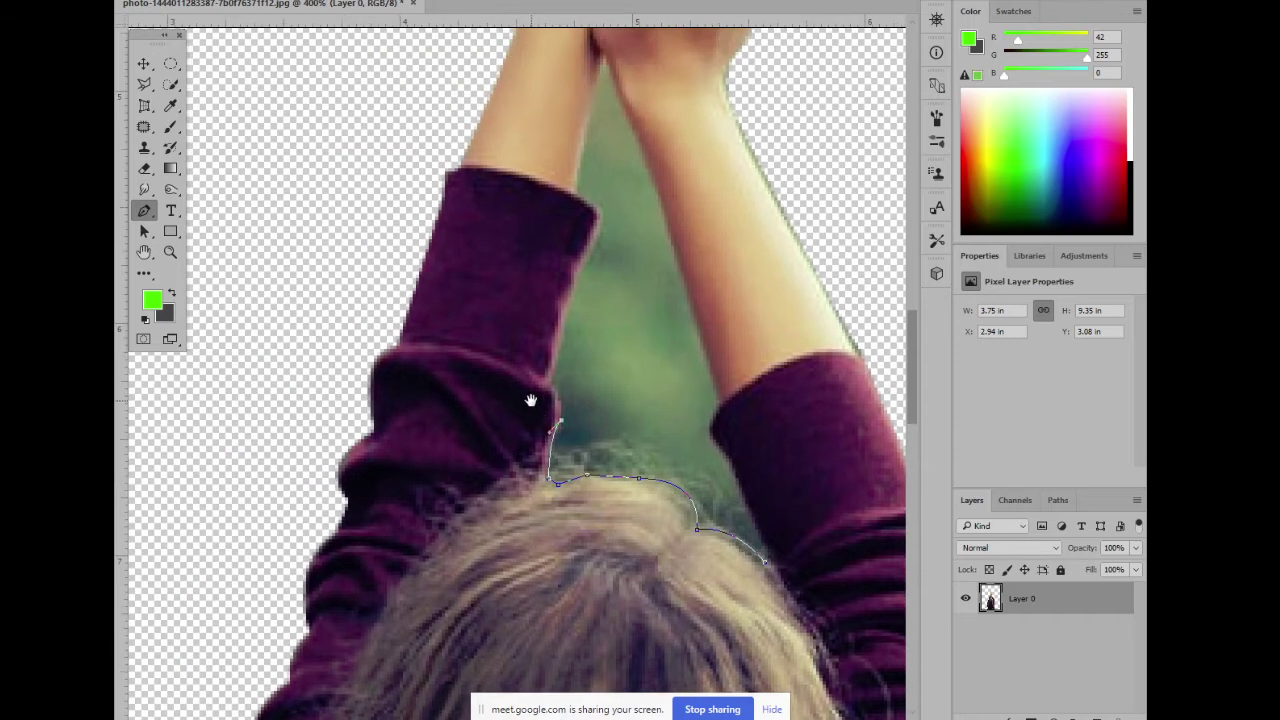
drag(536, 382, 556, 390)
scroll(600, 300, up, 2)
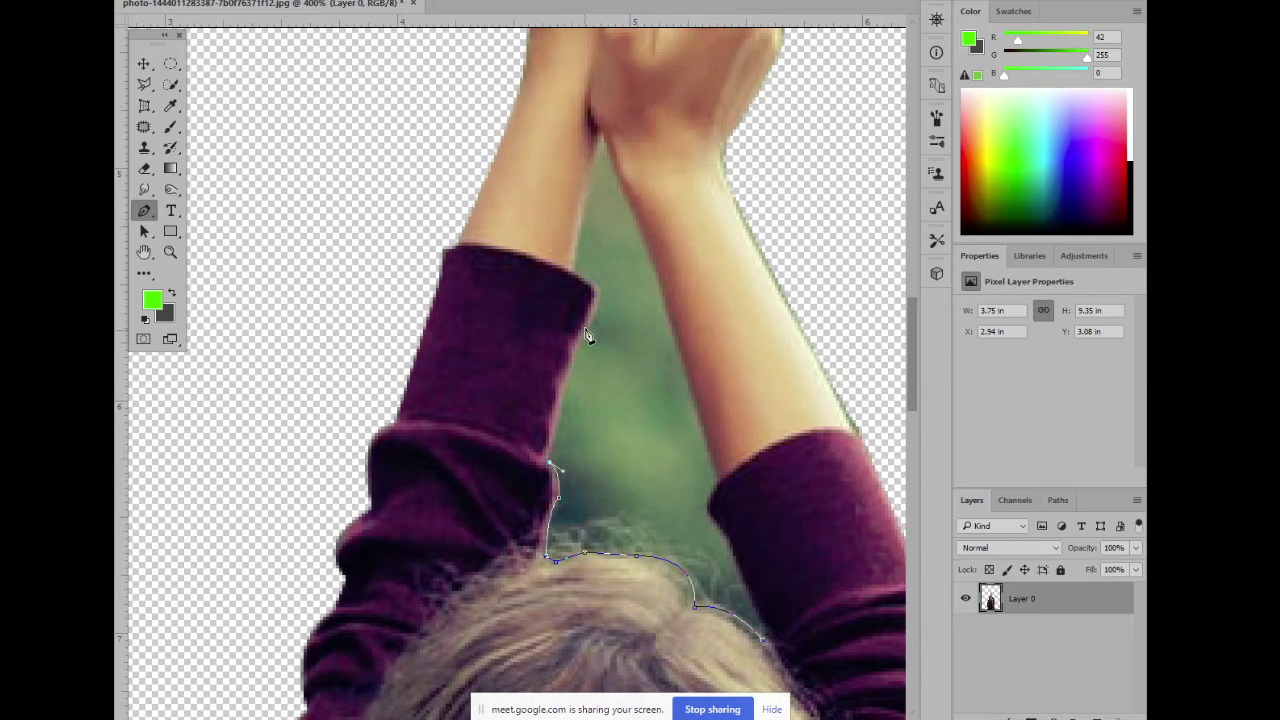
drag(597, 299, 627, 245)
alt+click(598, 300)
Extend the path around the left cuff and up the inner forearm to the point where the wrists meet
drag(552, 366, 575, 458)
key(ctrl+plus)
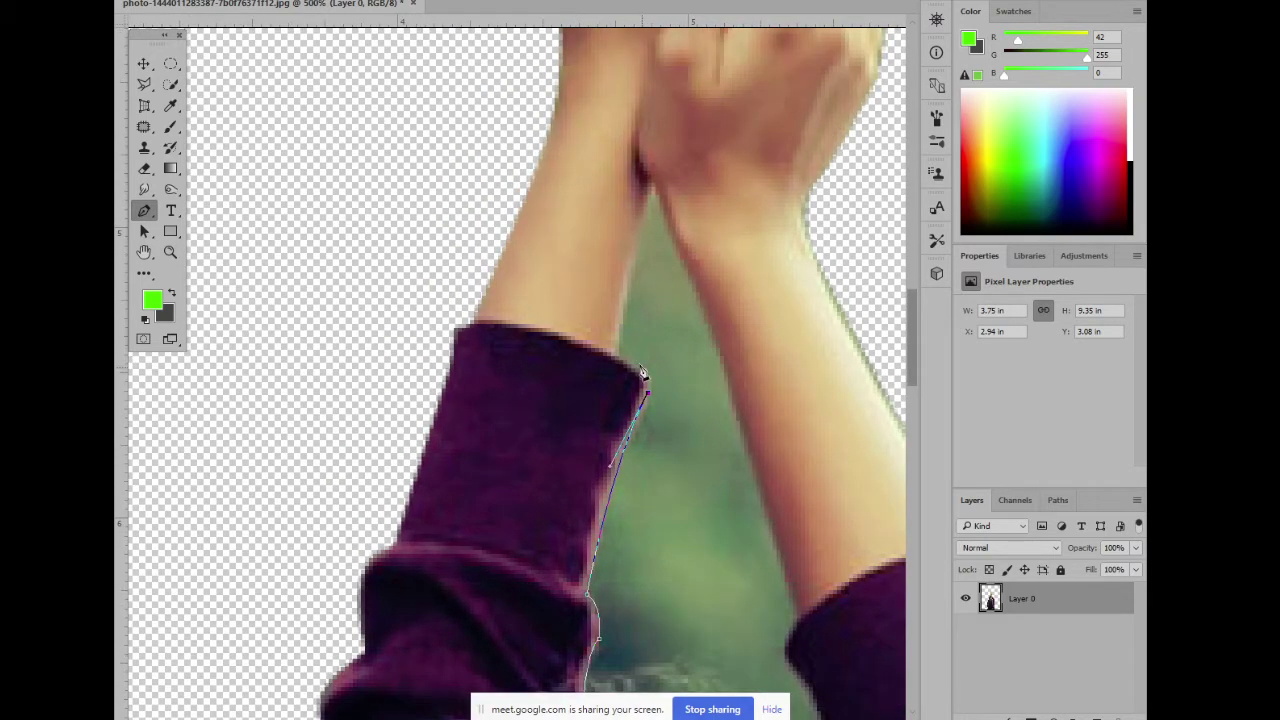
drag(621, 360, 571, 343)
scroll(543, 414, up, 5)
scroll(543, 414, right, 4)
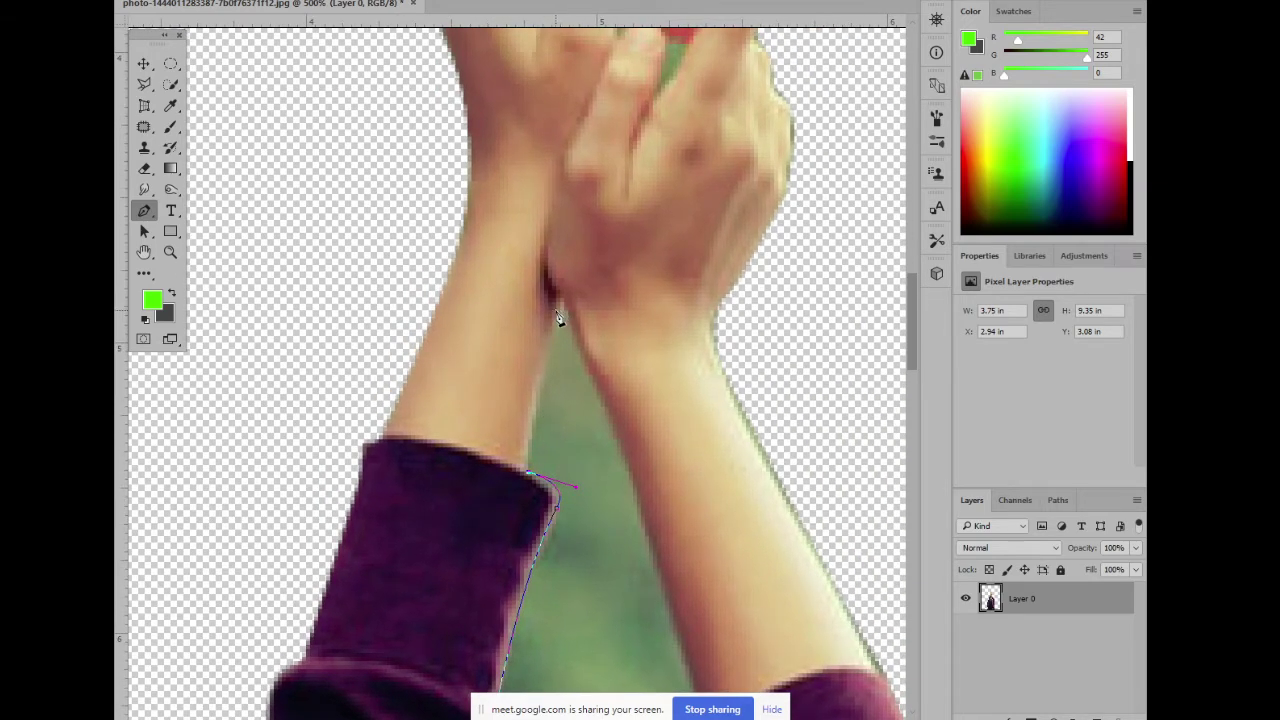
drag(557, 312, 571, 261)
Continue the path from the wrists down the inner edge of the right forearm towards its sleeve
drag(589, 370, 606, 388)
key(ctrl+z)
drag(586, 378, 606, 400)
drag(584, 444, 567, 279)
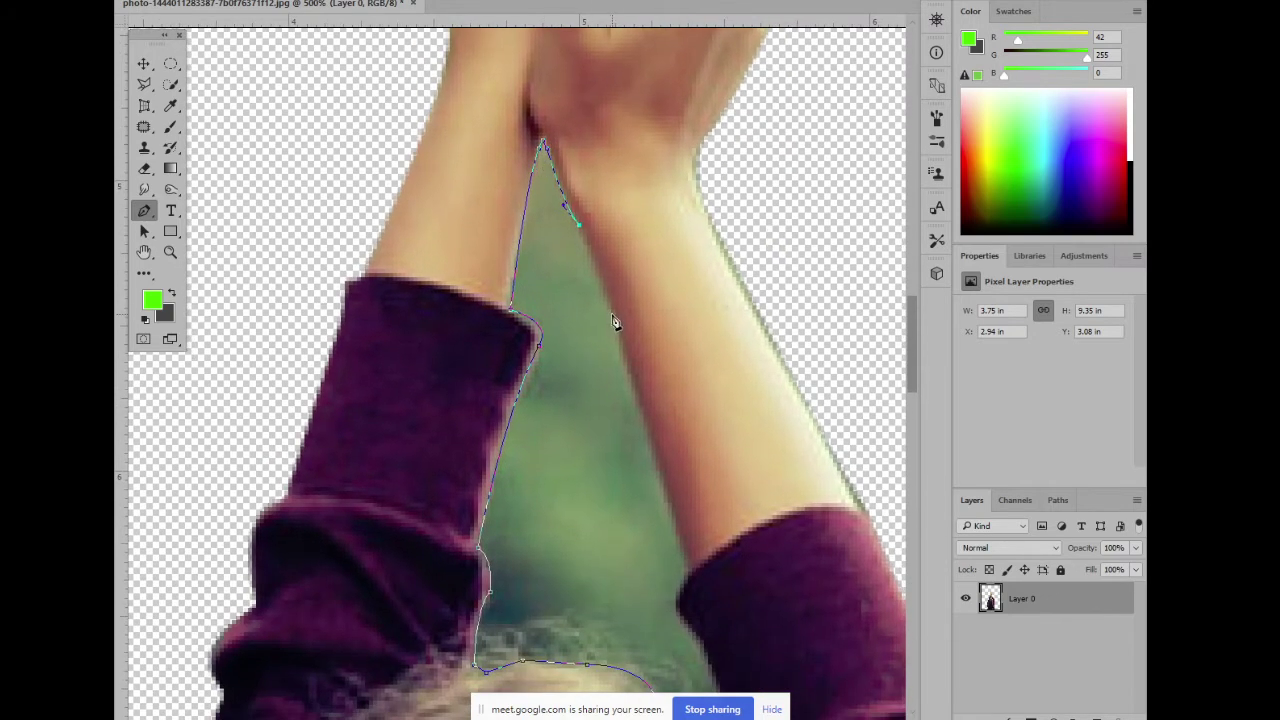
click(614, 314)
drag(622, 375, 610, 312)
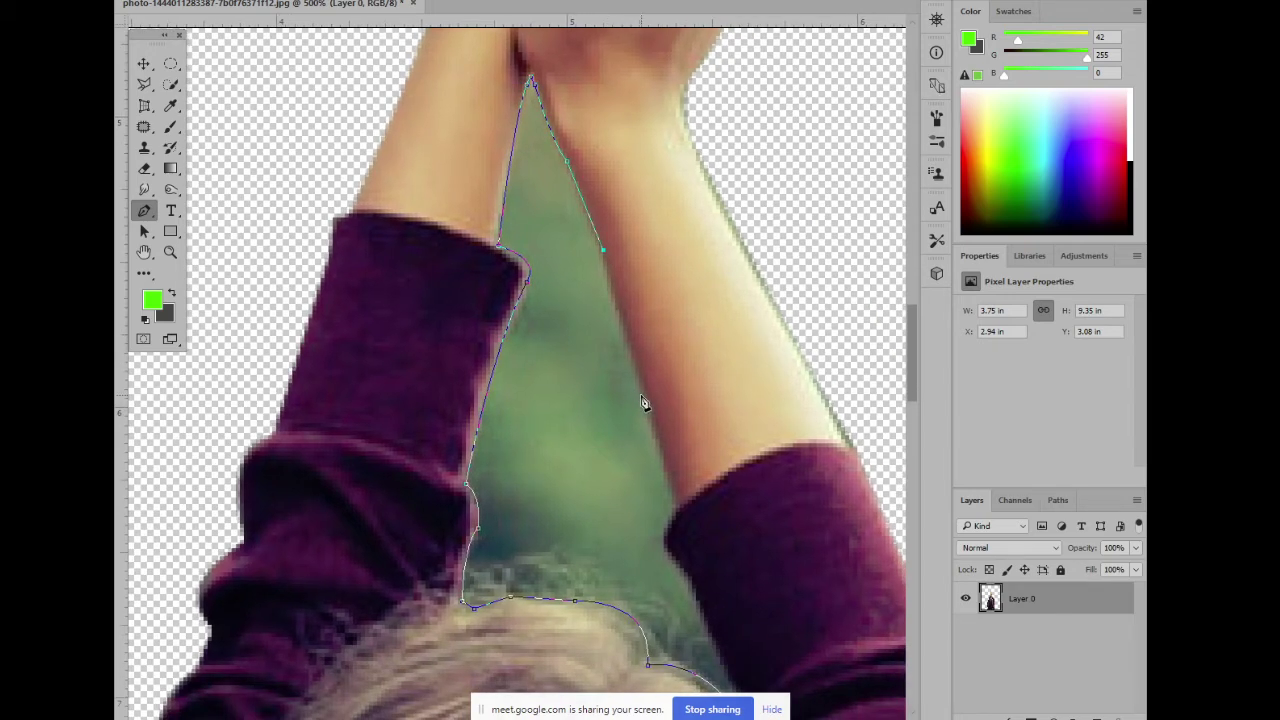
click(644, 399)
drag(670, 497, 660, 412)
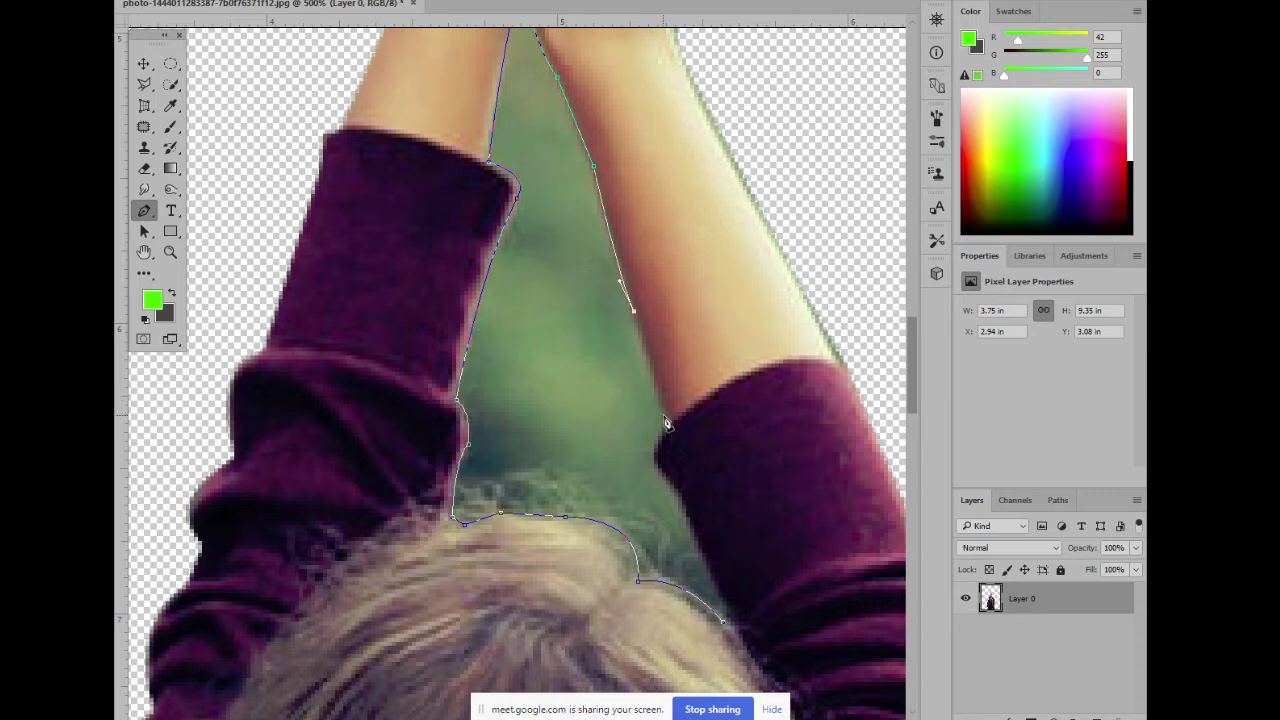
Trace the inner edge of the right sleeve down to the hair and close the path around the gap
click(665, 412)
mouse_move(657, 464)
mouse_down()
mouse_move(671, 492)
mouse_move(664, 468)
mouse_move(653, 484)
mouse_up()
drag(583, 507, 519, 333)
drag(619, 328, 625, 356)
click(666, 445)
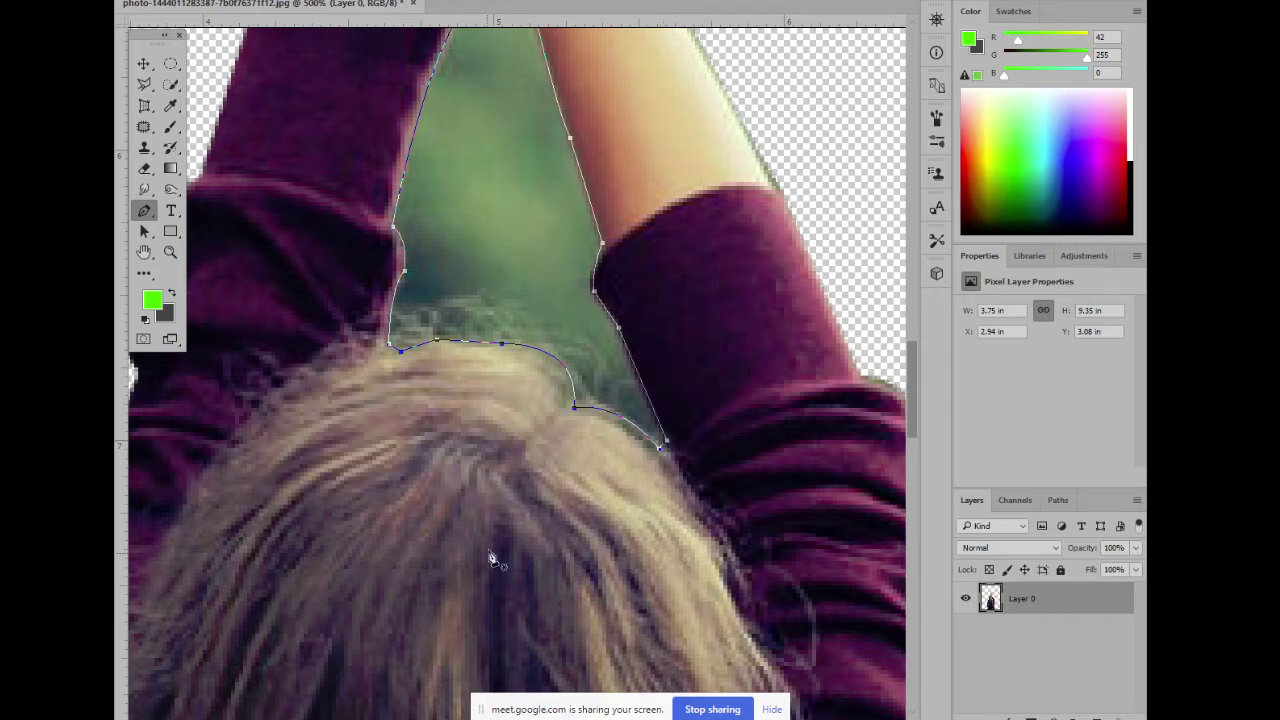
key(ctrl+minus)
key(ctrl+minus)
key(ctrl+plus)
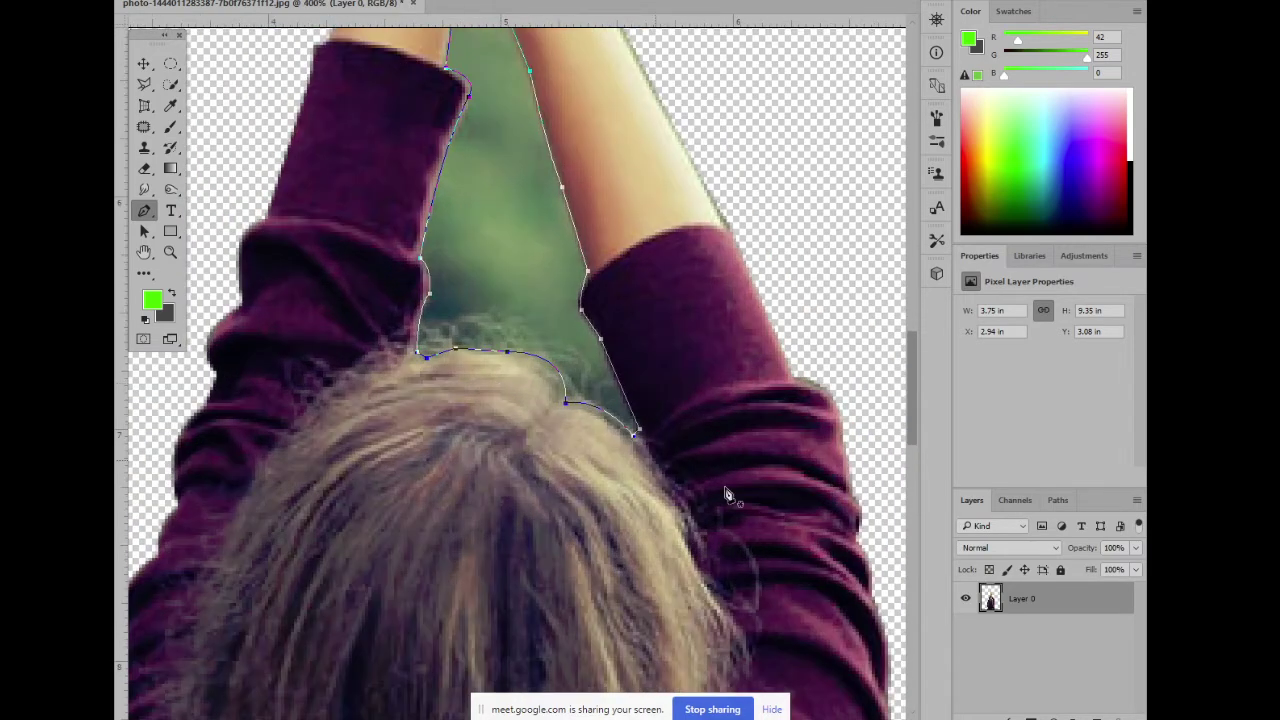
click(1058, 500)
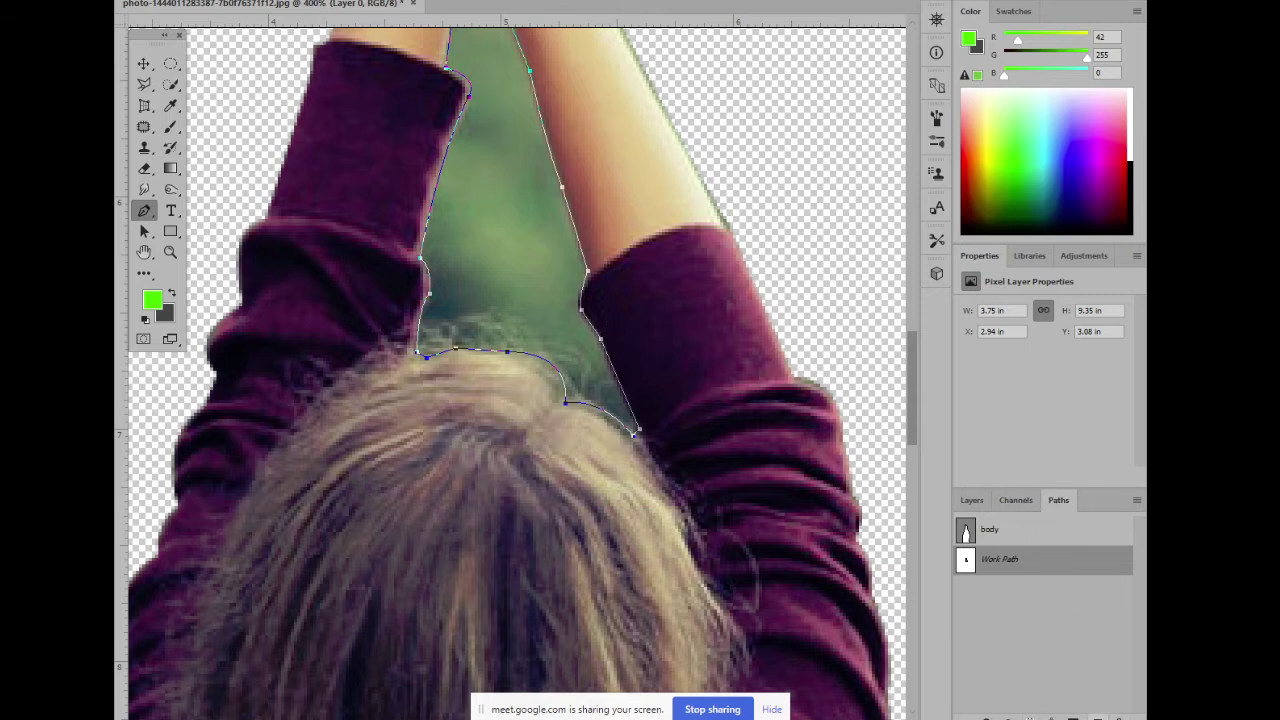
click(1098, 717)
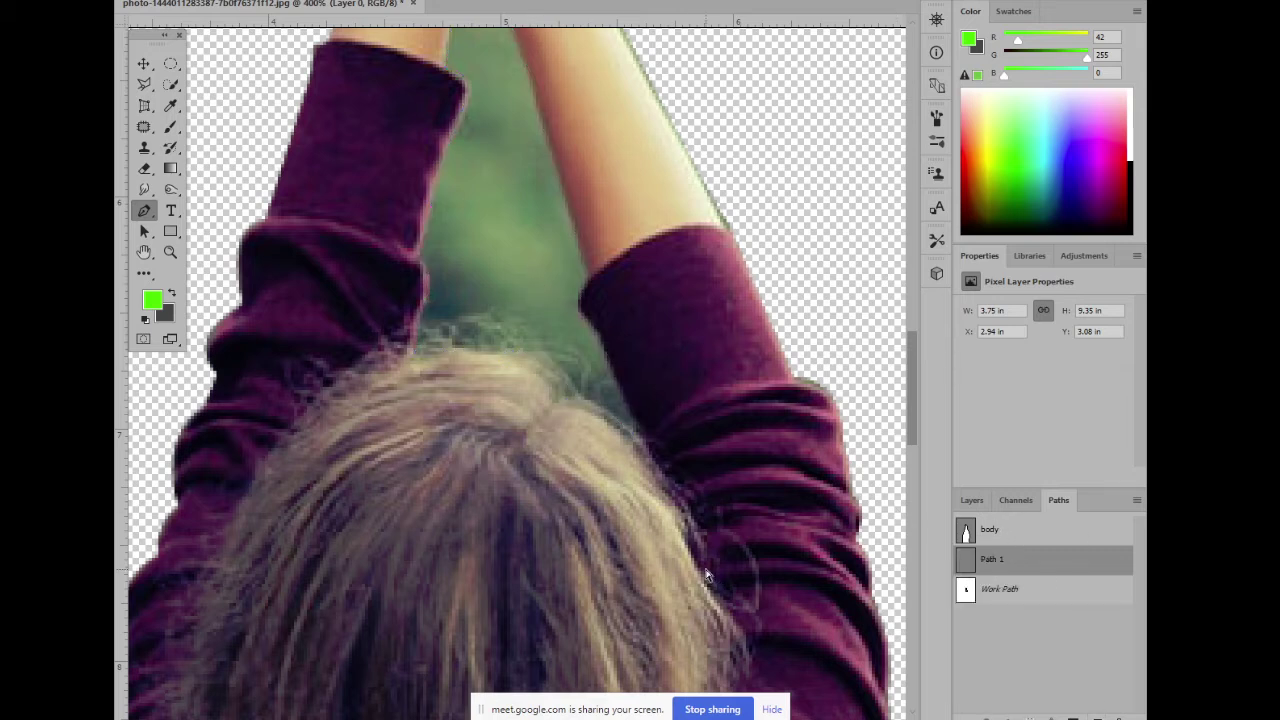
key(ctrl+z)
Convert the path around the gap between the arms into a new anti-aliased selection with a feather radius of 2 pixels
key(ctrl+minus)
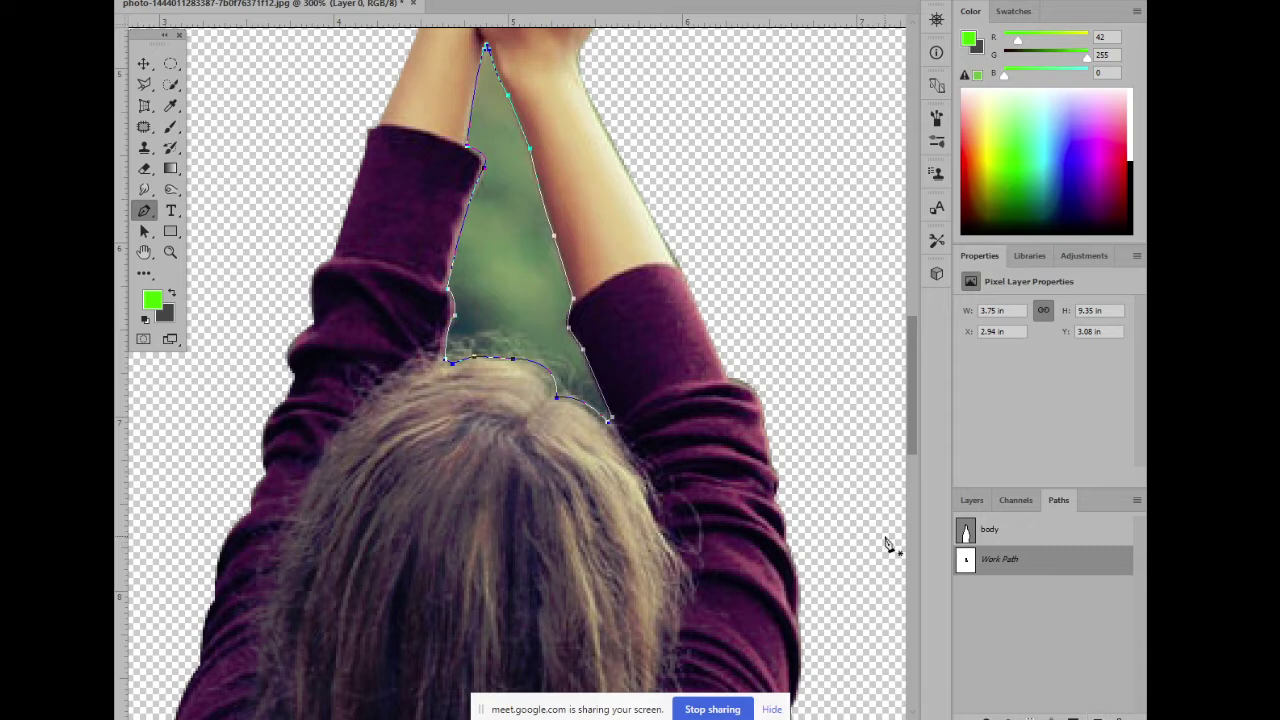
key(ctrl+minus)
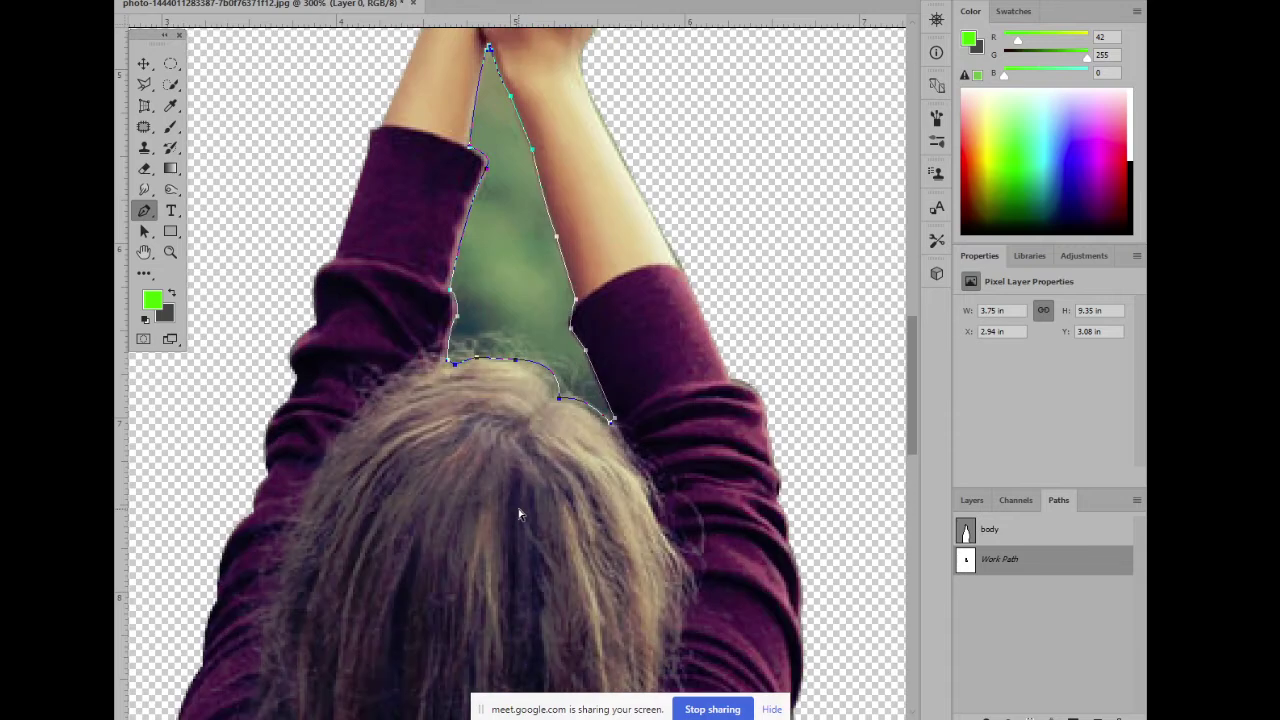
key(ctrl+minus)
key(ctrl+plus)
key(ctrl+plus)
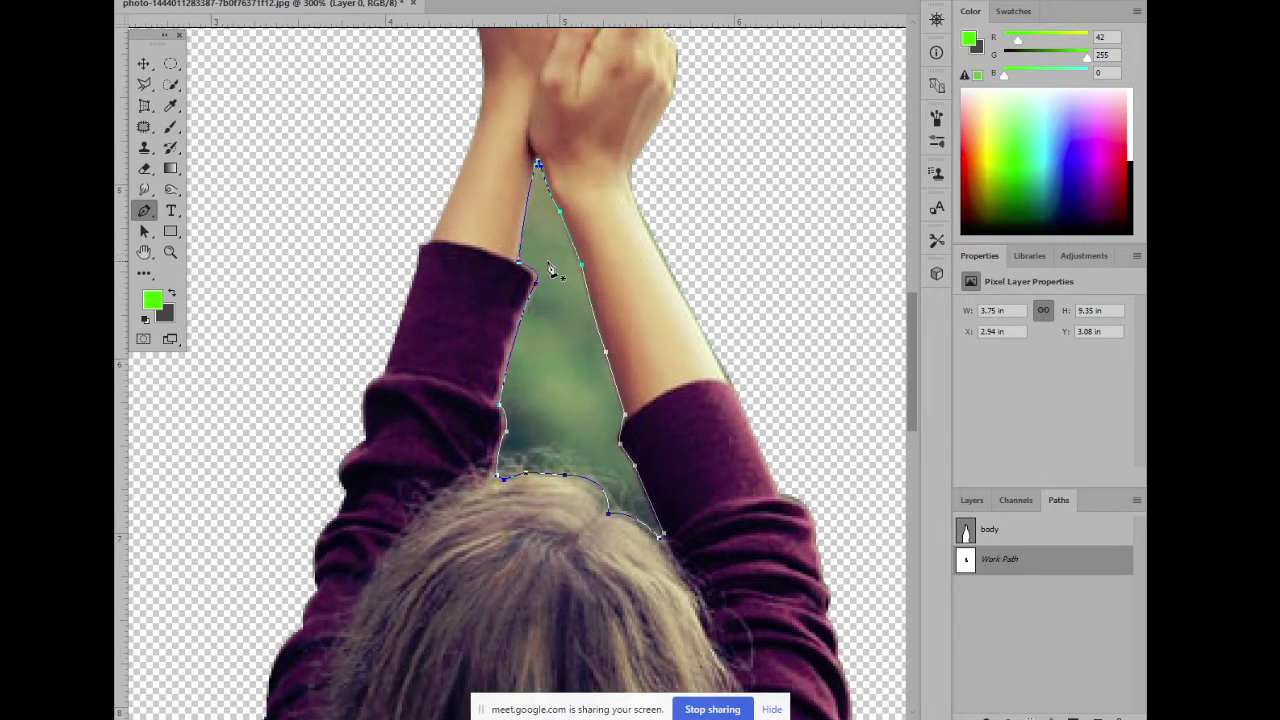
right_click(549, 268)
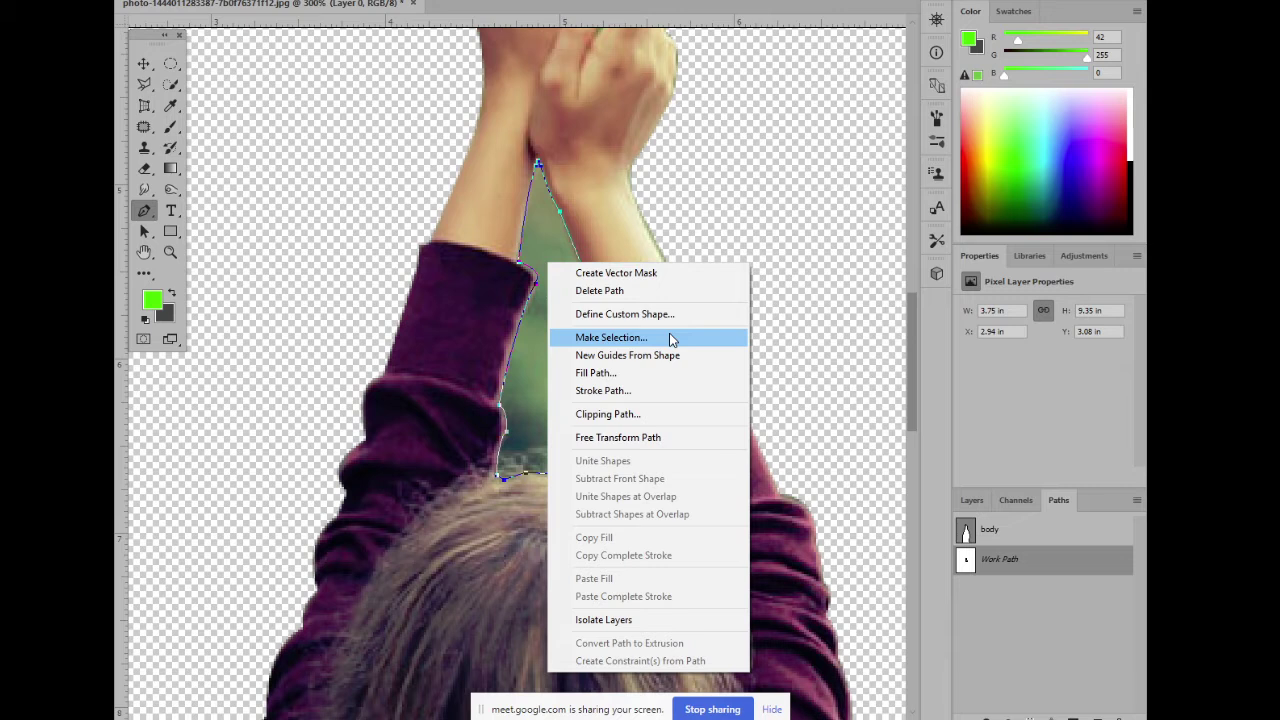
click(480, 134)
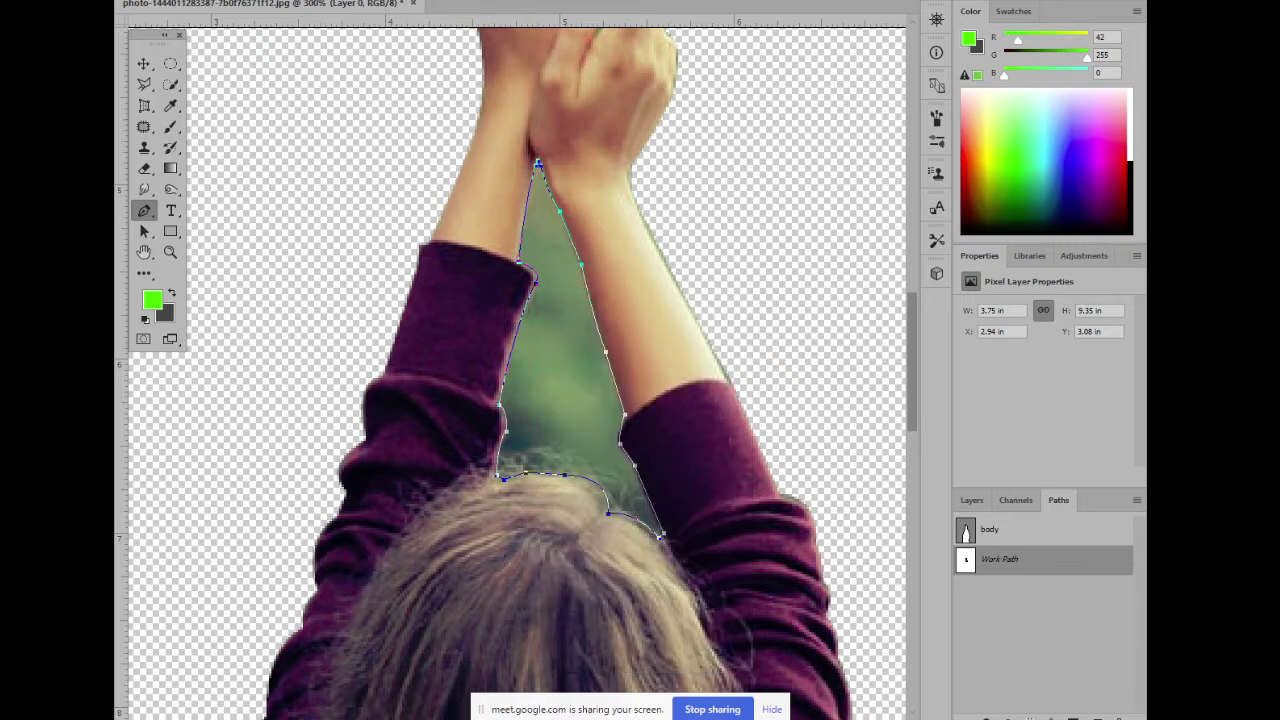
right_click(567, 274)
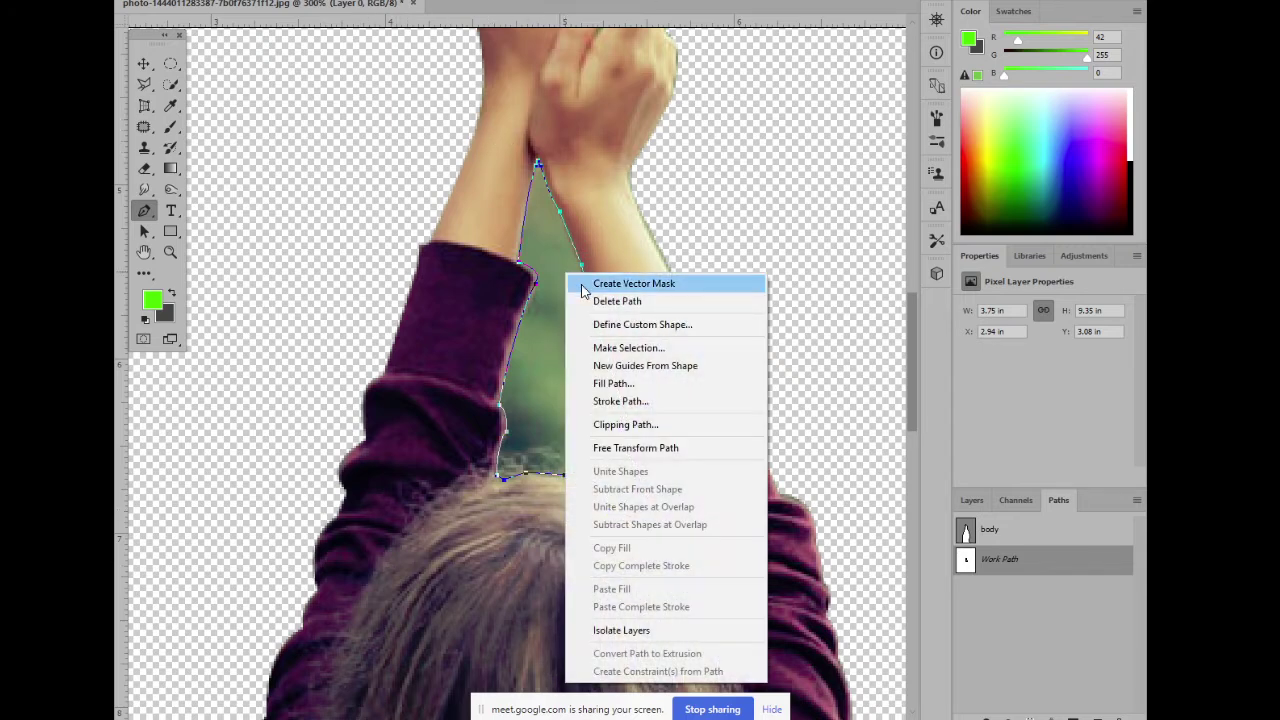
click(657, 347)
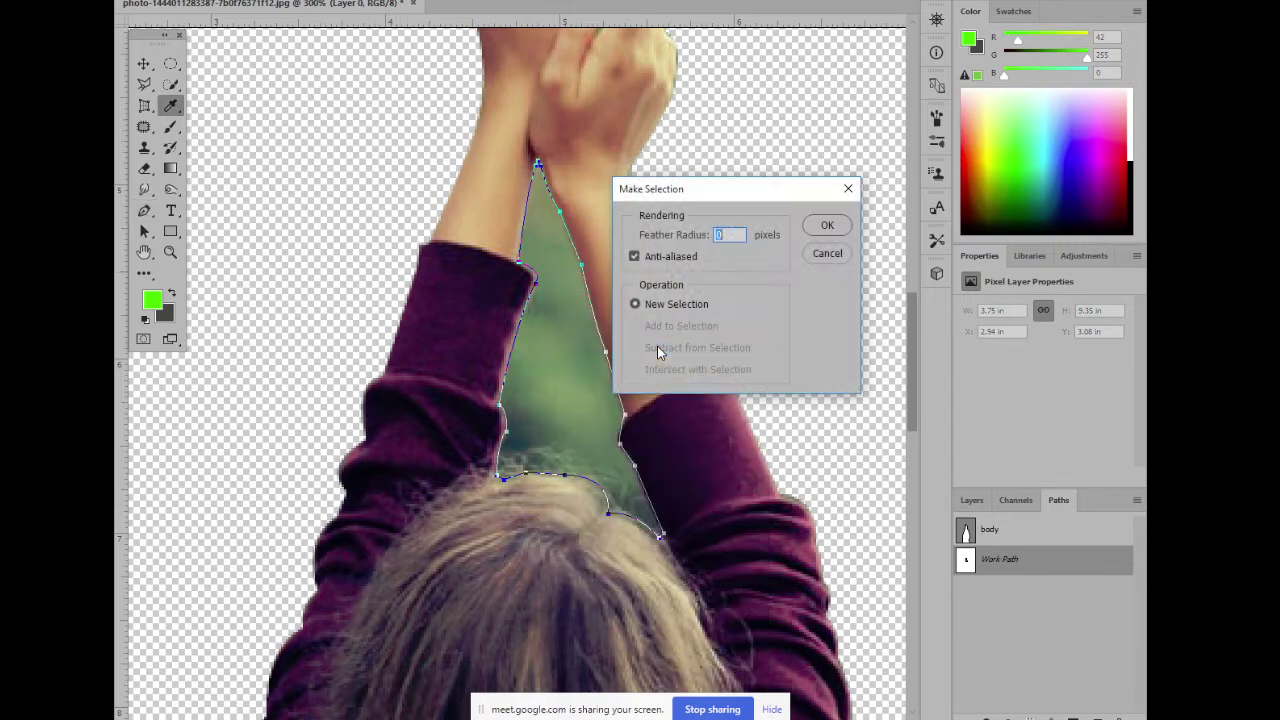
mouse_move(733, 199)
mouse_down()
mouse_move(787, 192)
mouse_move(745, 189)
mouse_up()
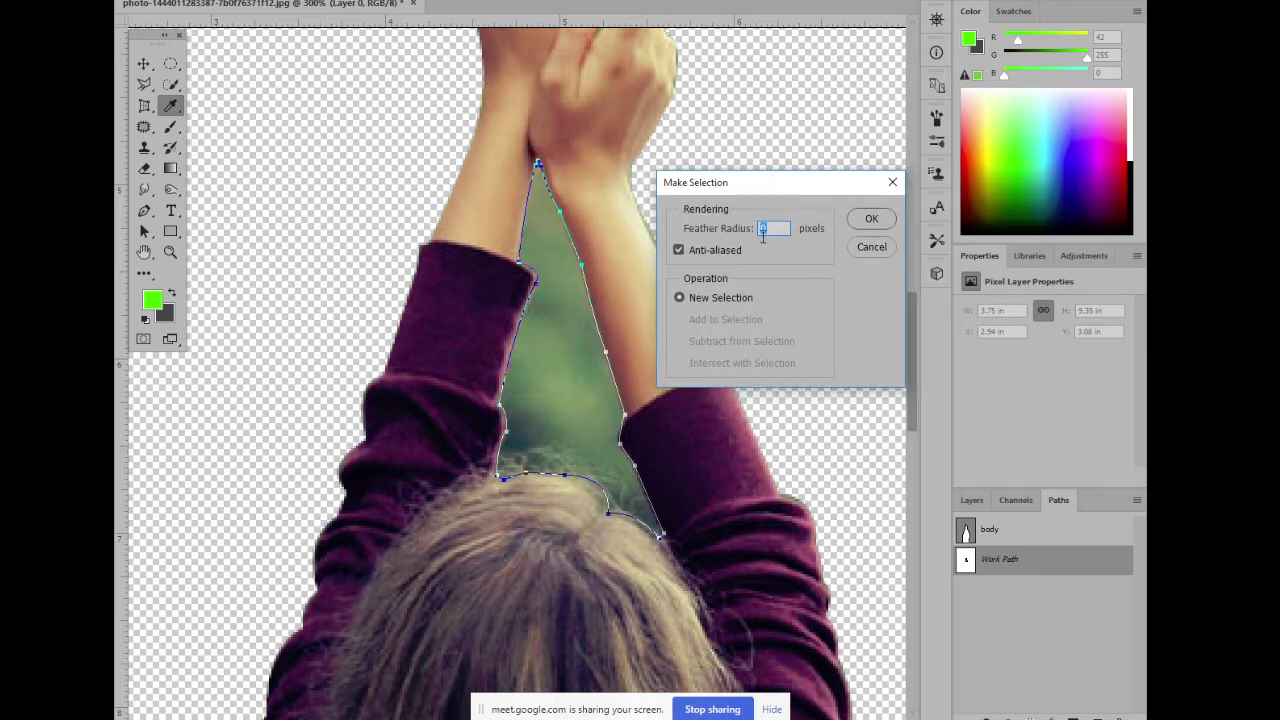
text(2)
click(874, 219)
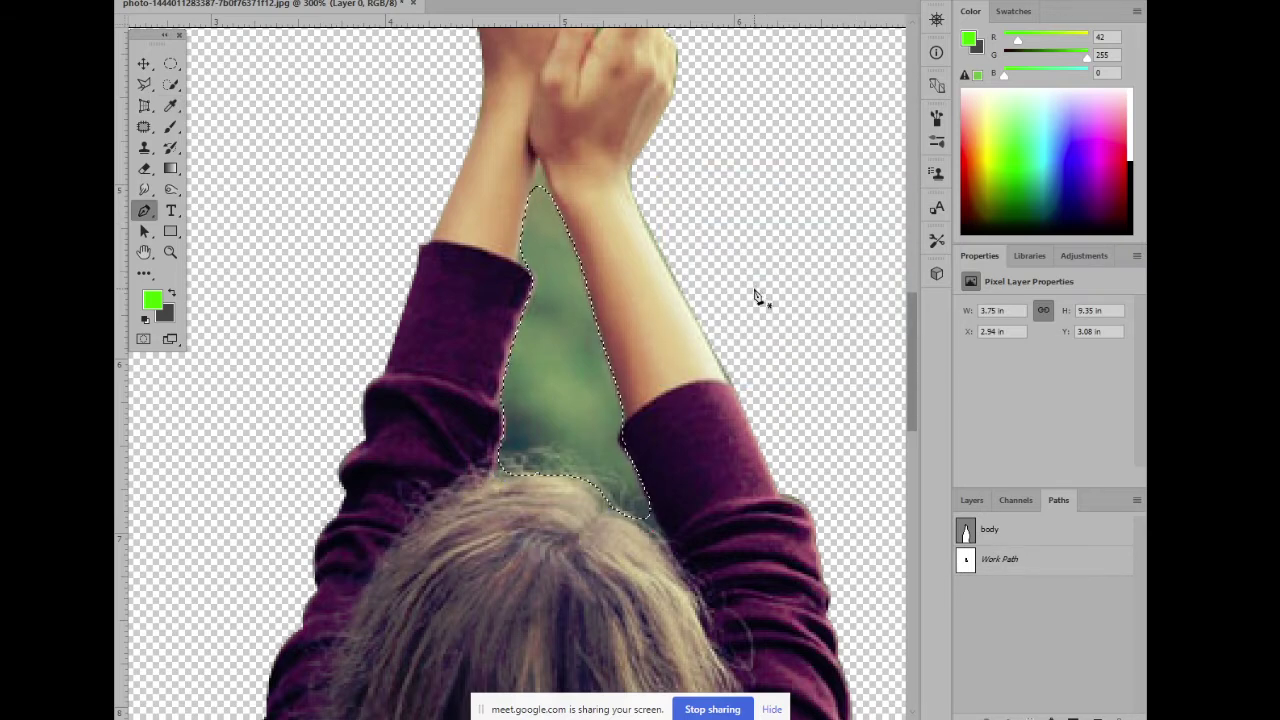
key(ctrl+shift+i)
key(Delete)
key(ctrl+z)
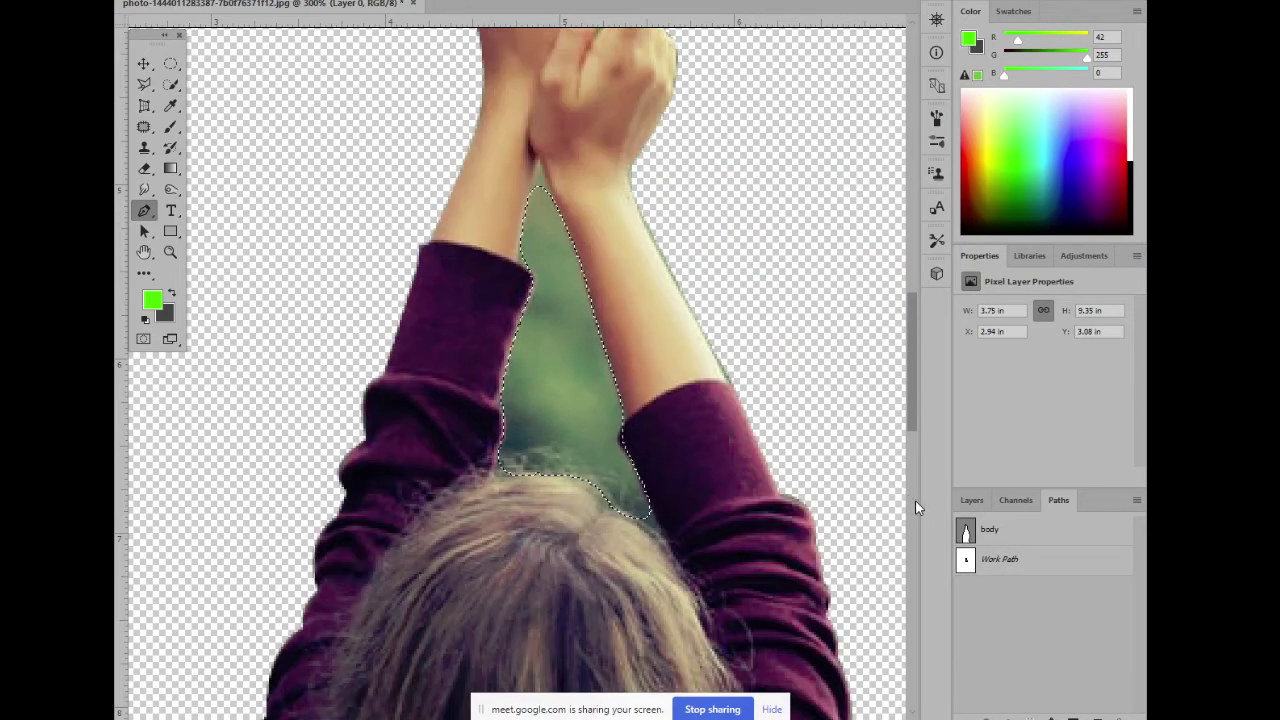
Delete the green background inside the feathered selection between the arms from Layer 0
click(969, 501)
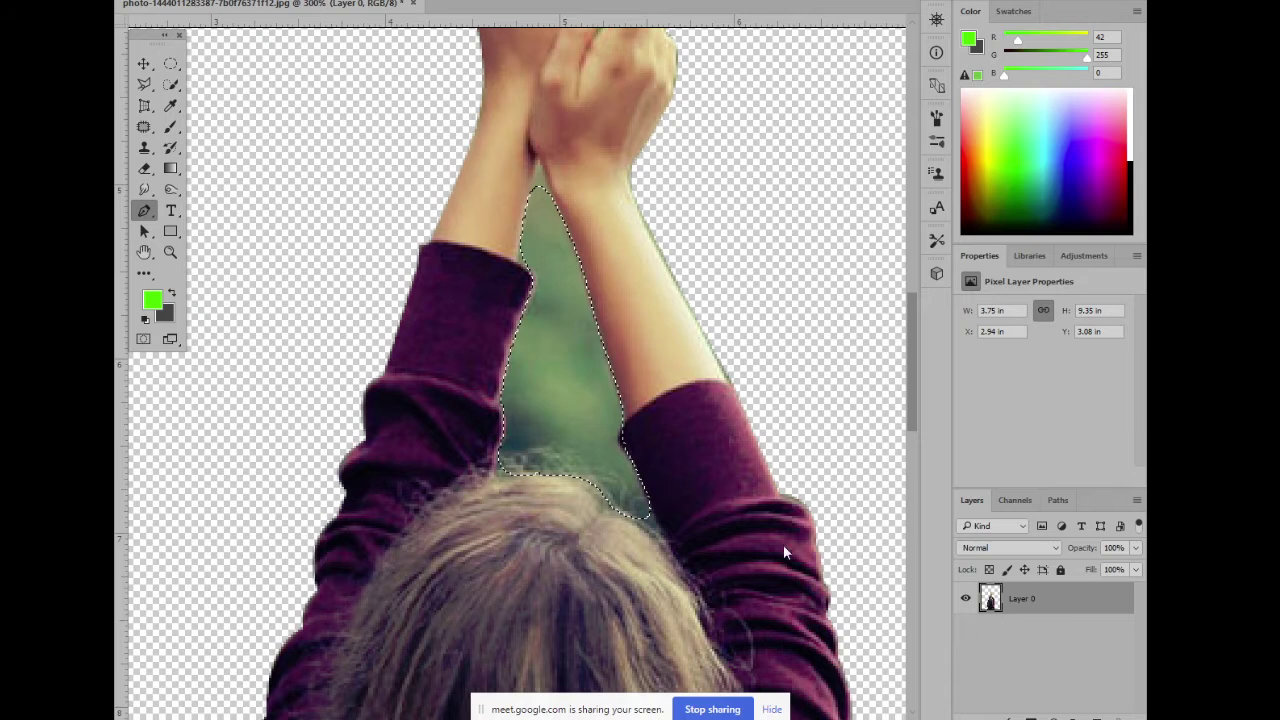
key(ctrl+minus)
key(ctrl+minus)
key(ctrl+minus)
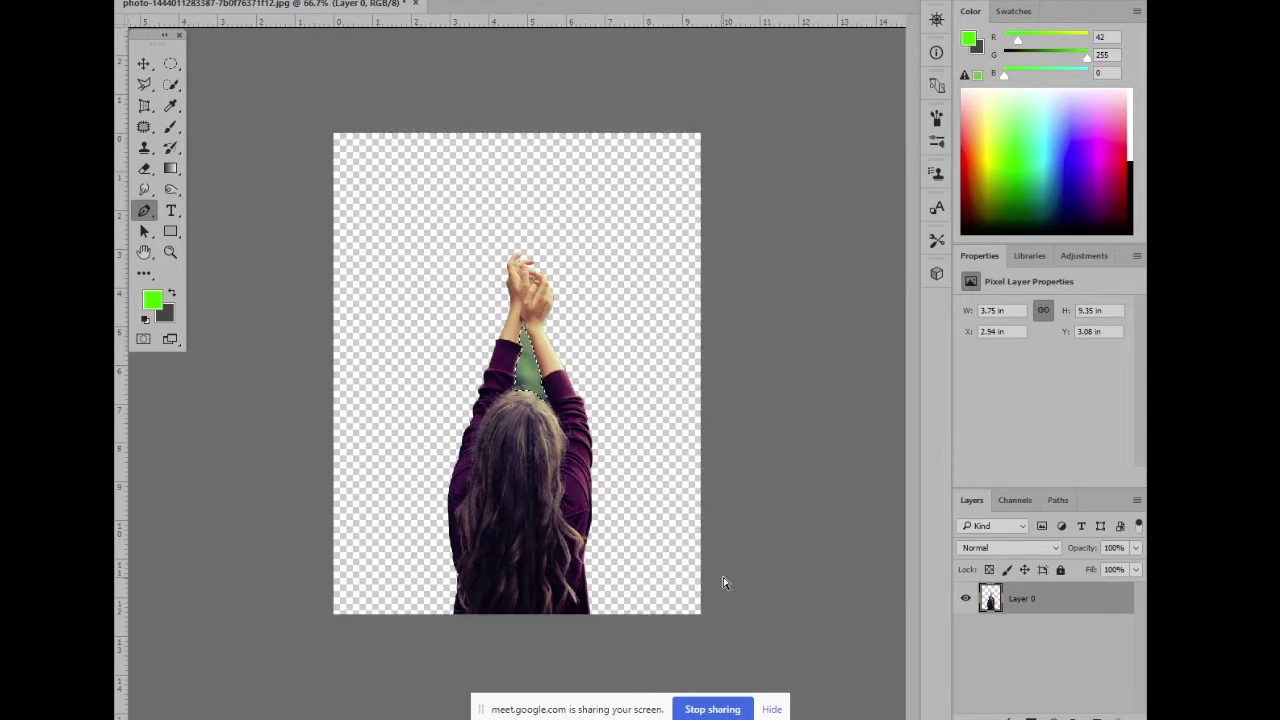
key(ctrl+plus)
key(ctrl+plus)
key(ctrl+plus)
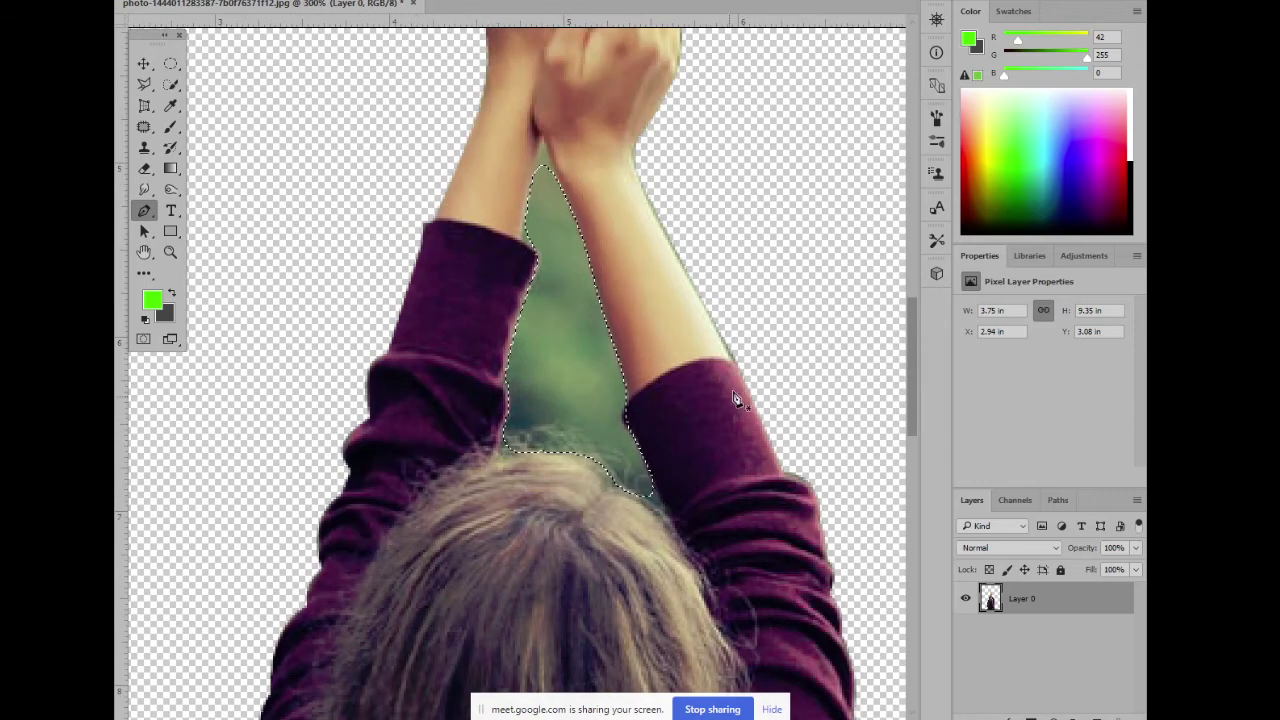
key(ctrl+minus)
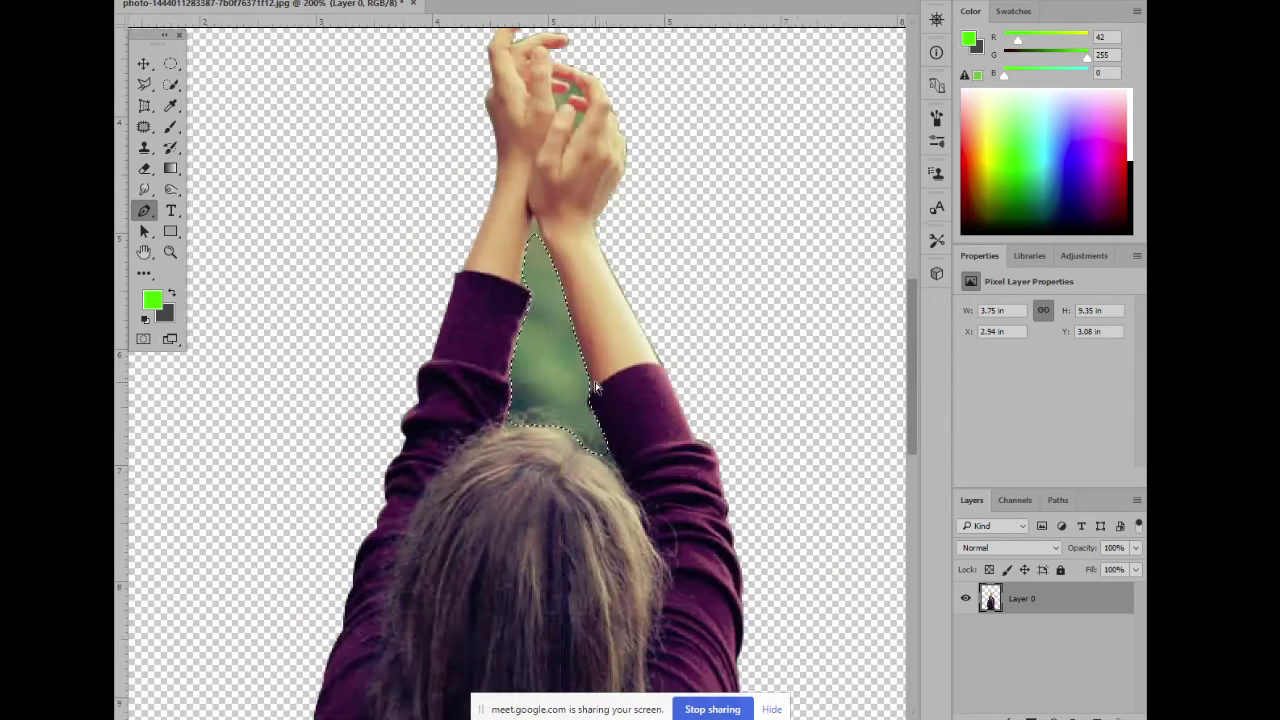
key(ctrl+minus)
key(ctrl+minus)
key(ctrl+plus)
key(ctrl+plus)
key(ctrl+plus)
key(ctrl+plus)
key(ctrl+plus)
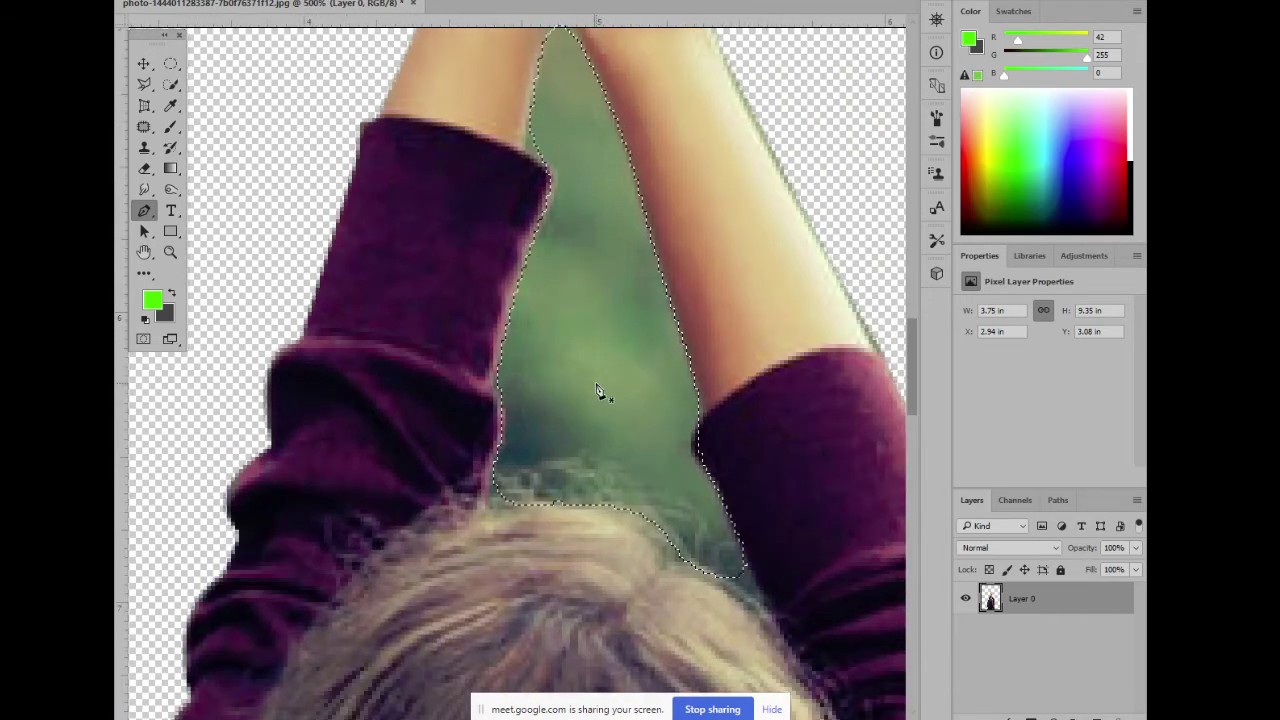
key(Delete)
key(ctrl+minus)
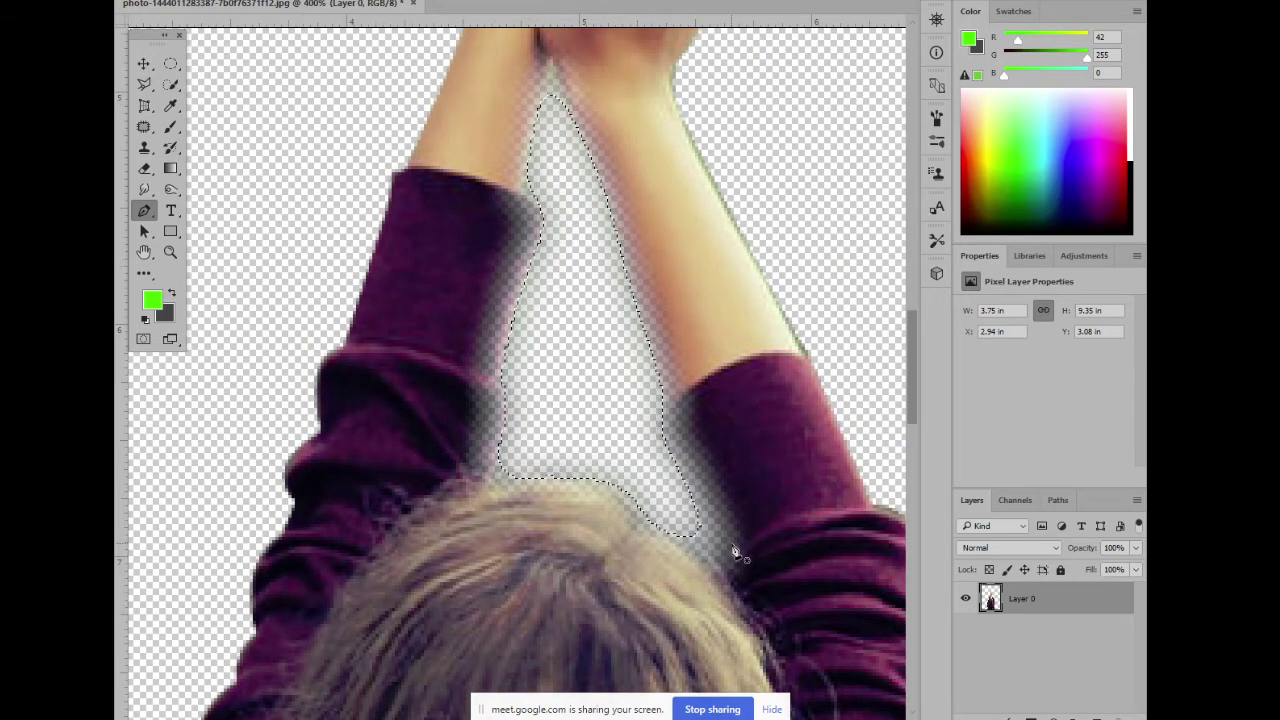
Examine the softened edges around the cleared gap, the hands, the sleeves and the hair at several magnifications
key(ctrl+minus)
key(ctrl+minus)
key(ctrl+minus)
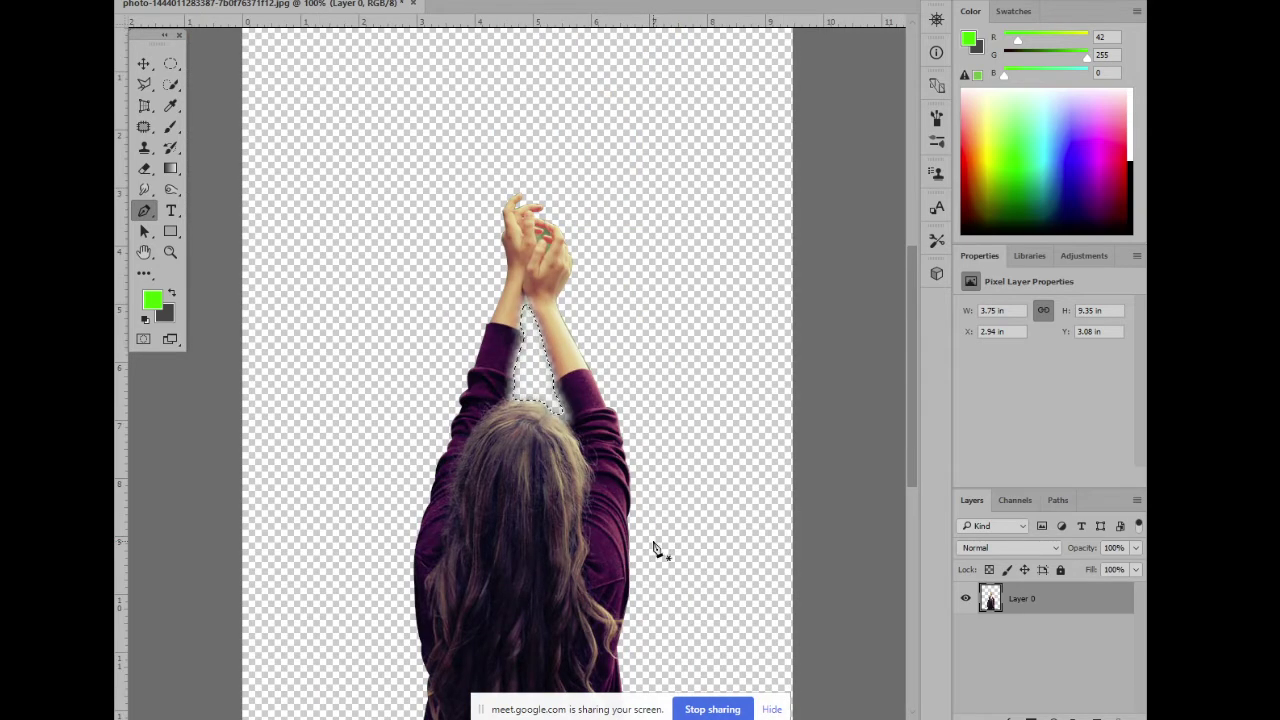
key(ctrl+plus)
key(ctrl+plus)
key(ctrl+plus)
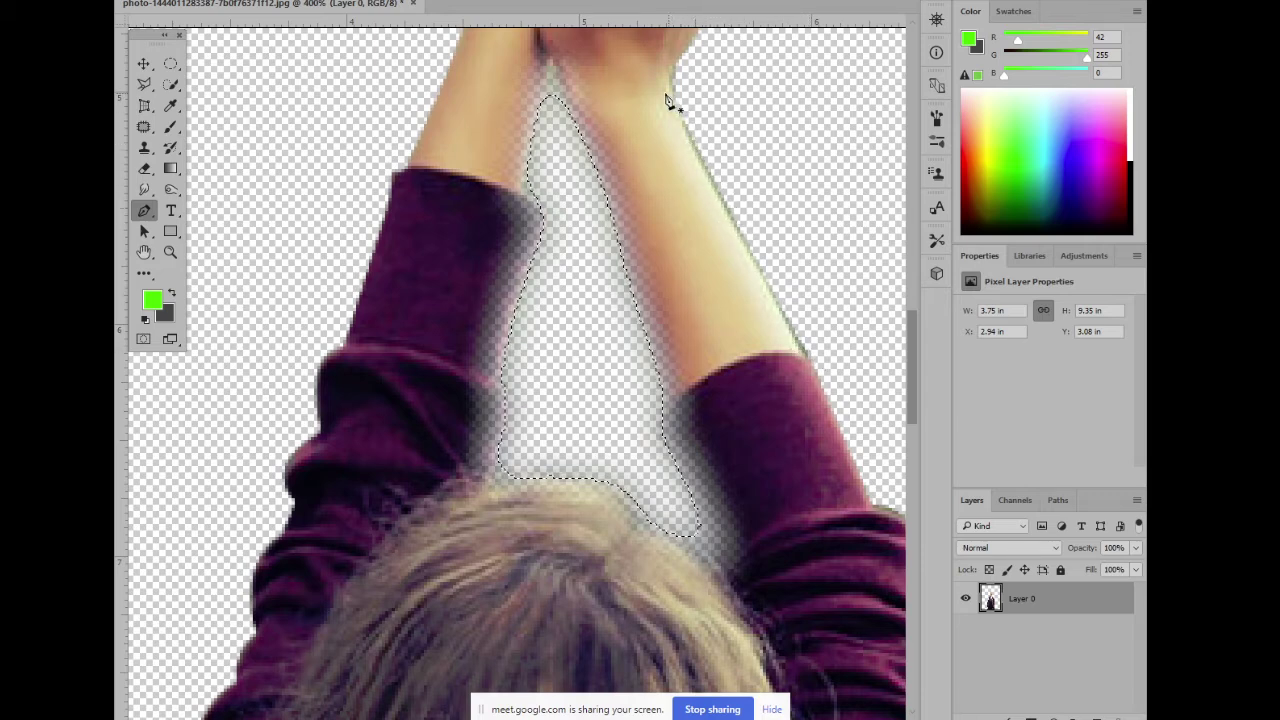
drag(671, 100, 634, 457)
drag(637, 194, 669, 294)
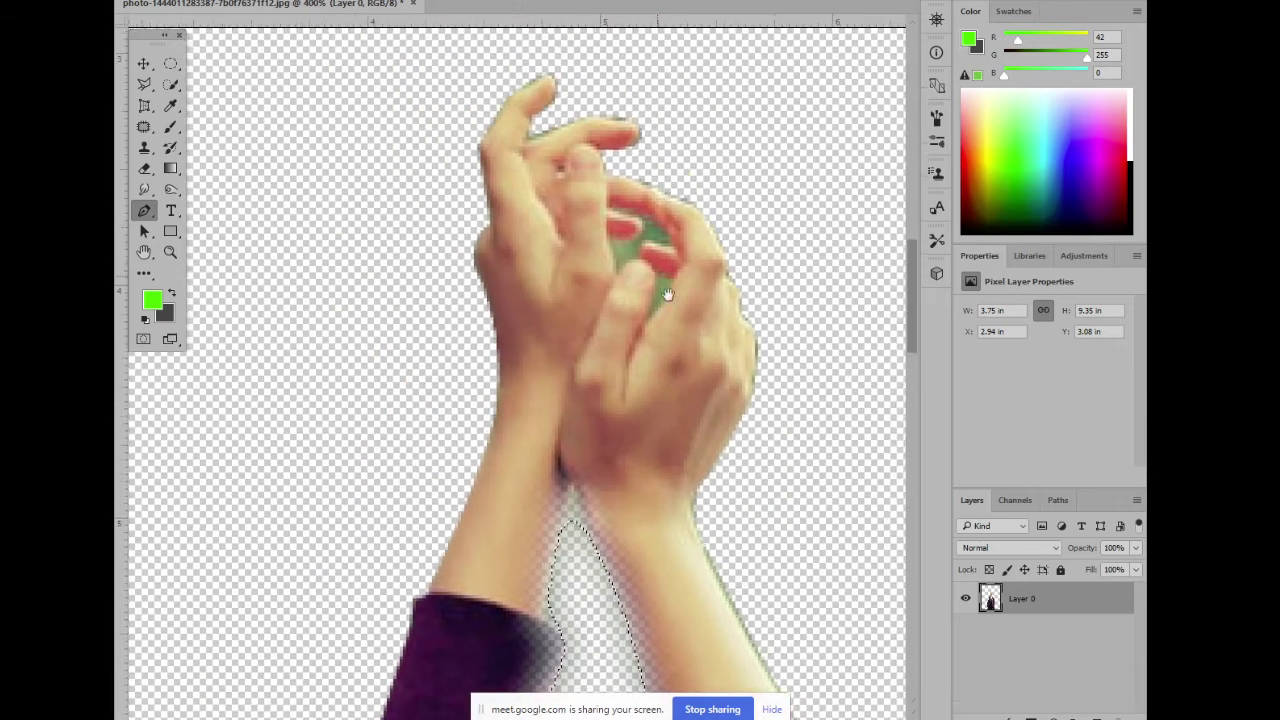
drag(448, 524, 529, 154)
drag(435, 588, 423, 371)
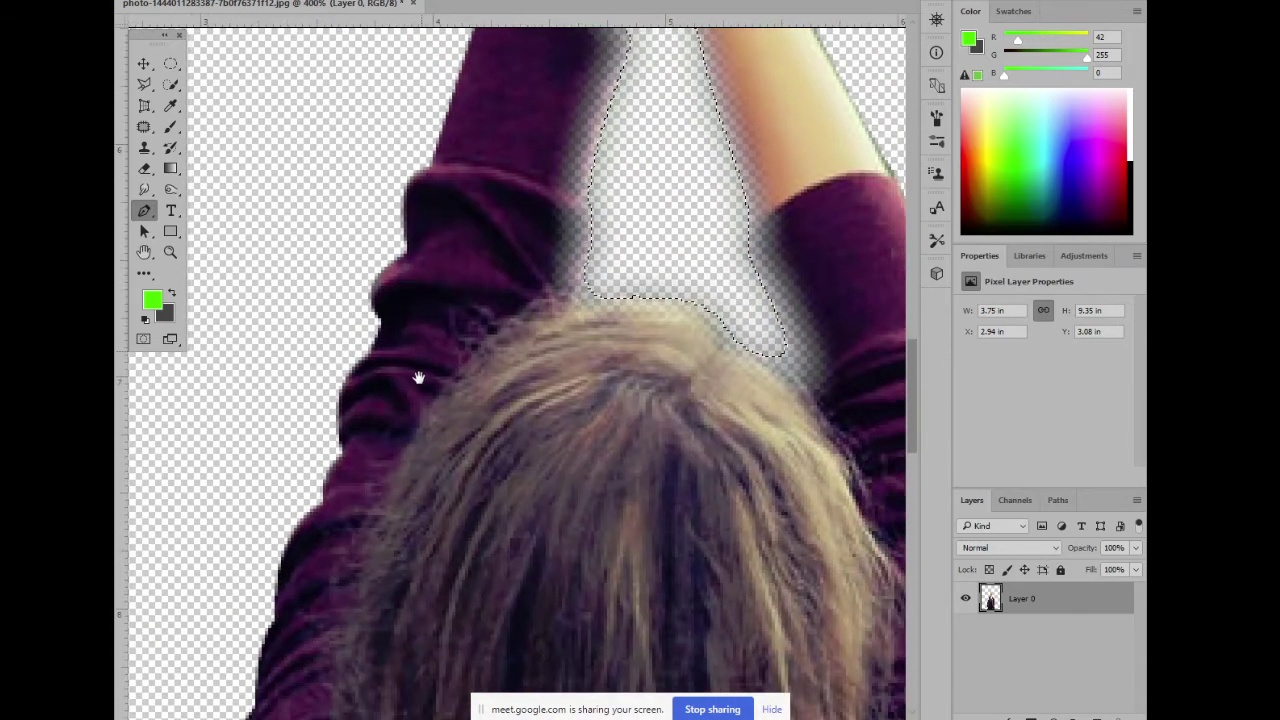
key(ctrl+minus)
key(ctrl+minus)
key(ctrl+minus)
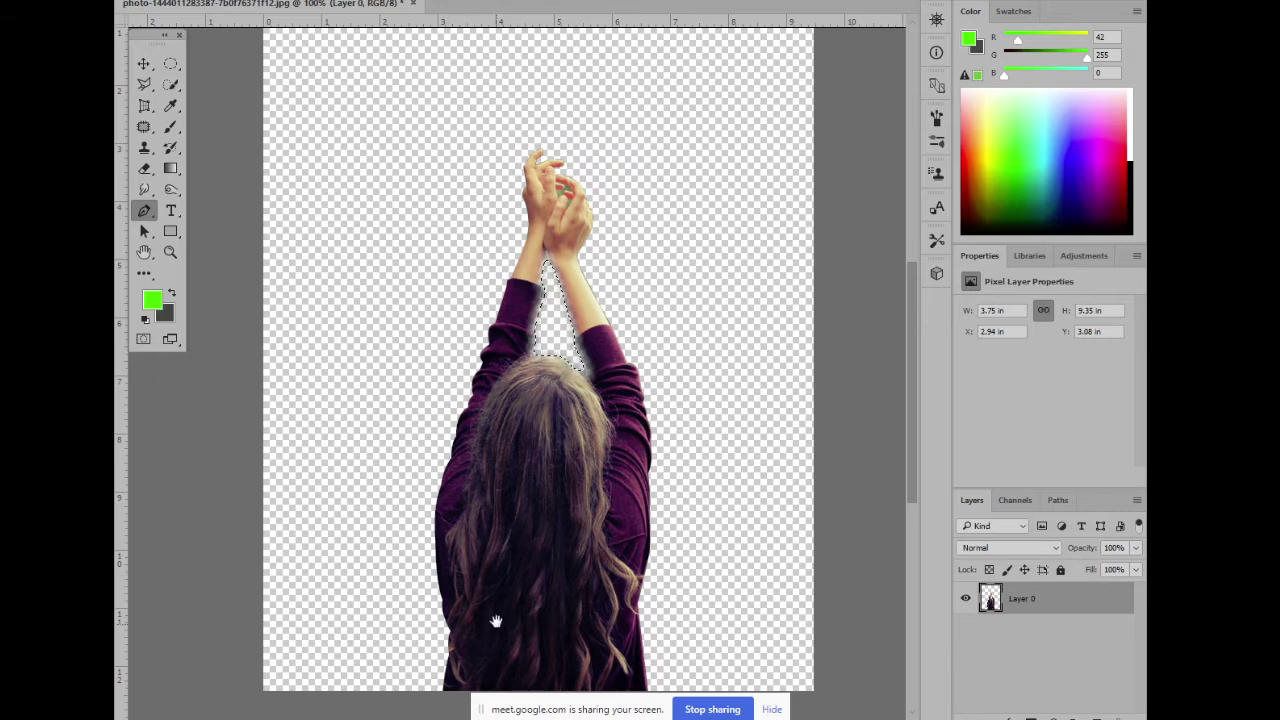
scroll(514, 486, down, 2)
key(ctrl+plus)
key(ctrl+plus)
key(ctrl+plus)
scroll(563, 225, up, 5)
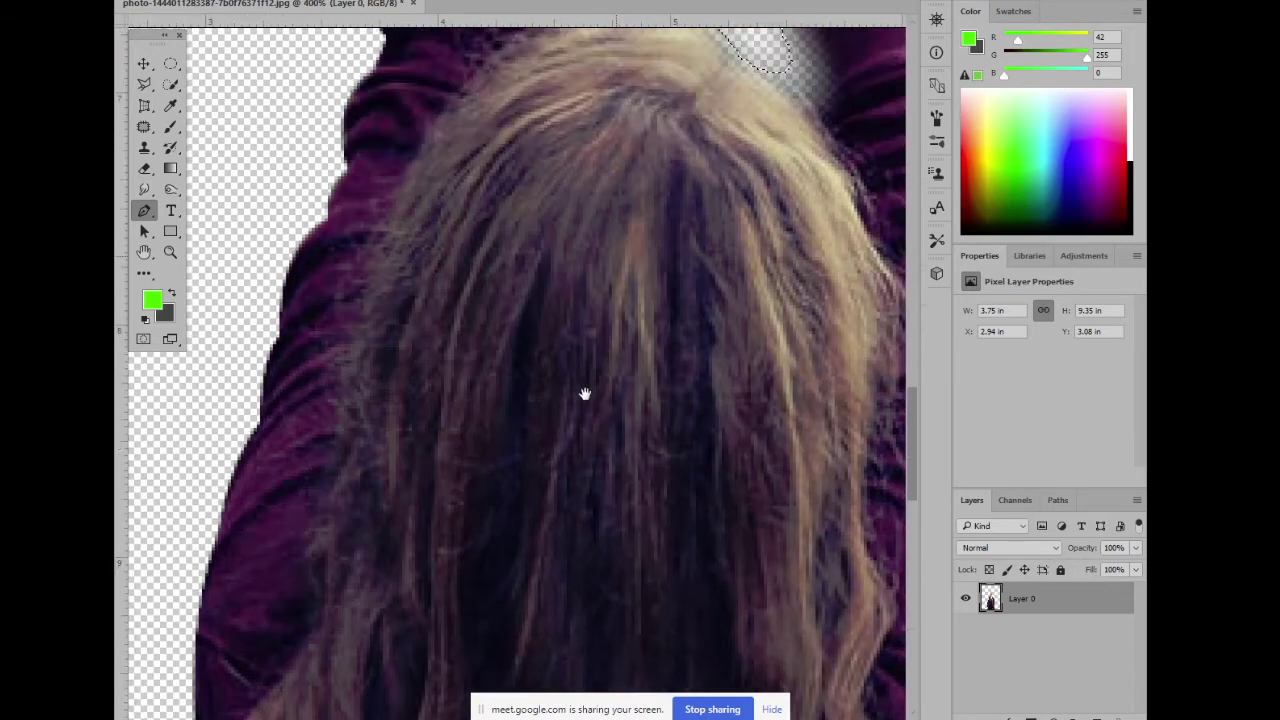
key(ctrl+minus)
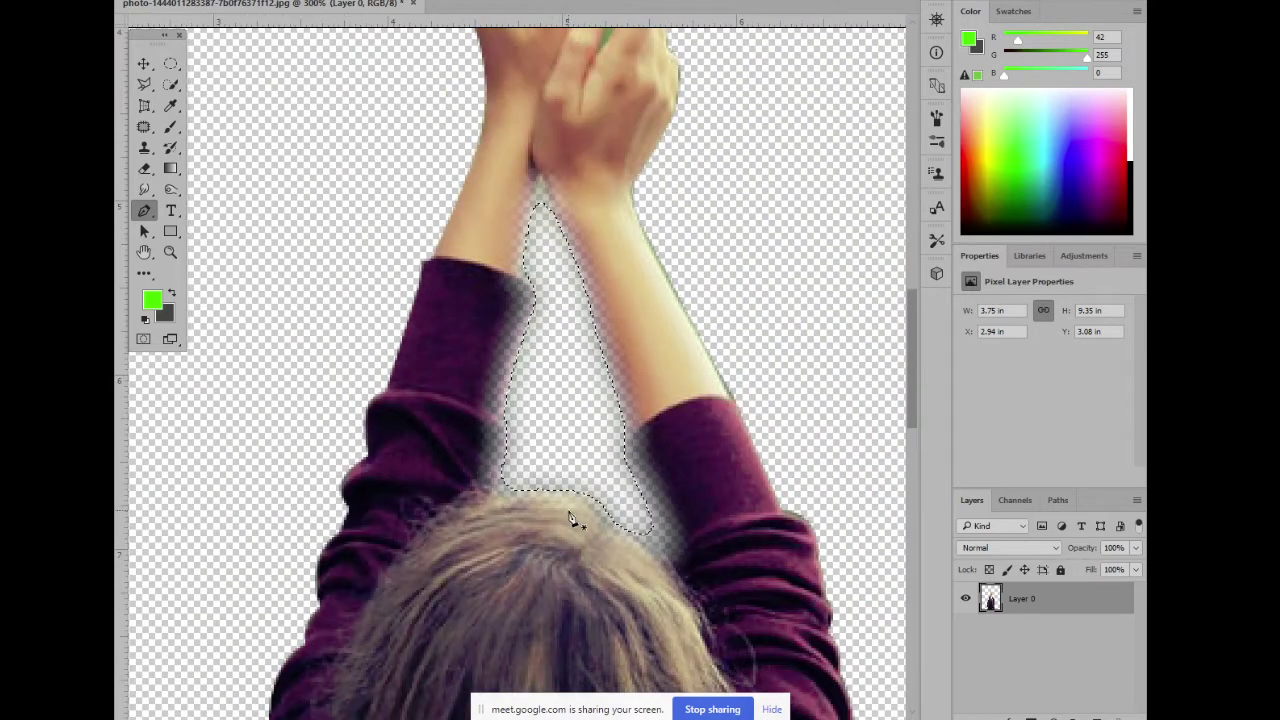
Undo the deletion and its selection, and convert the gap path into a new anti-aliased selection with a smaller feather radius
key(ctrl+z)
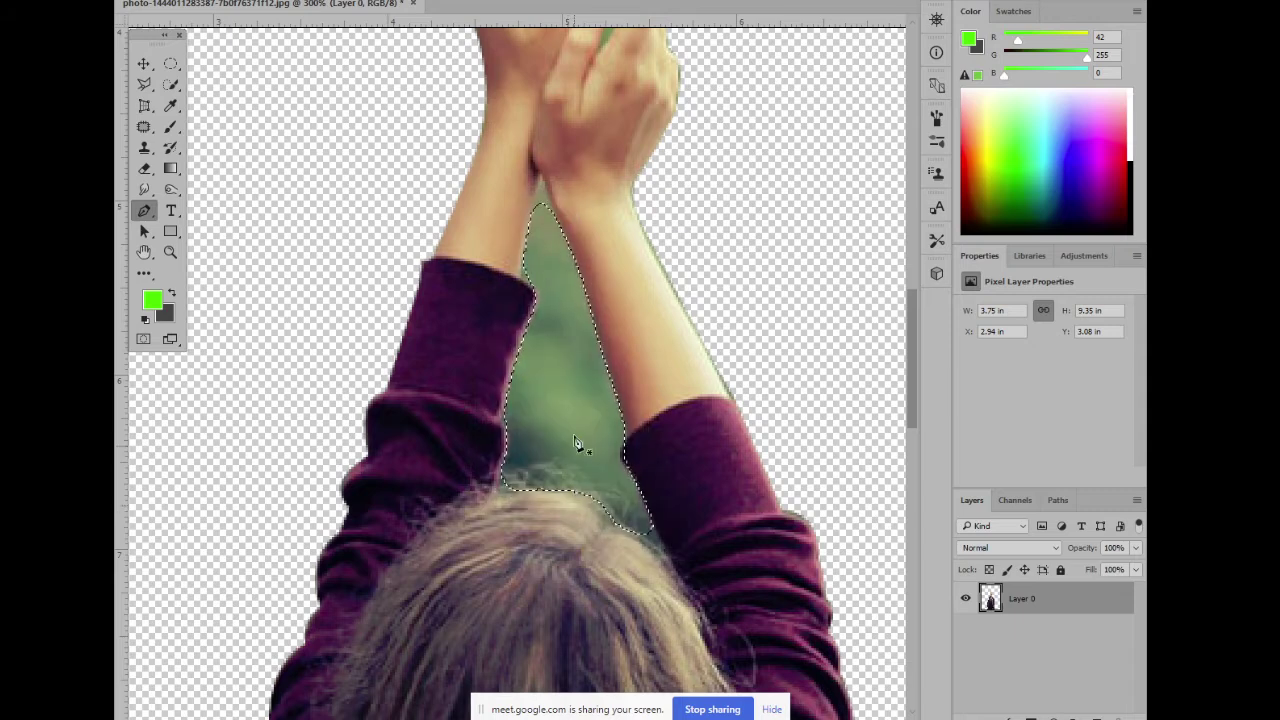
key(ctrl+alt+z)
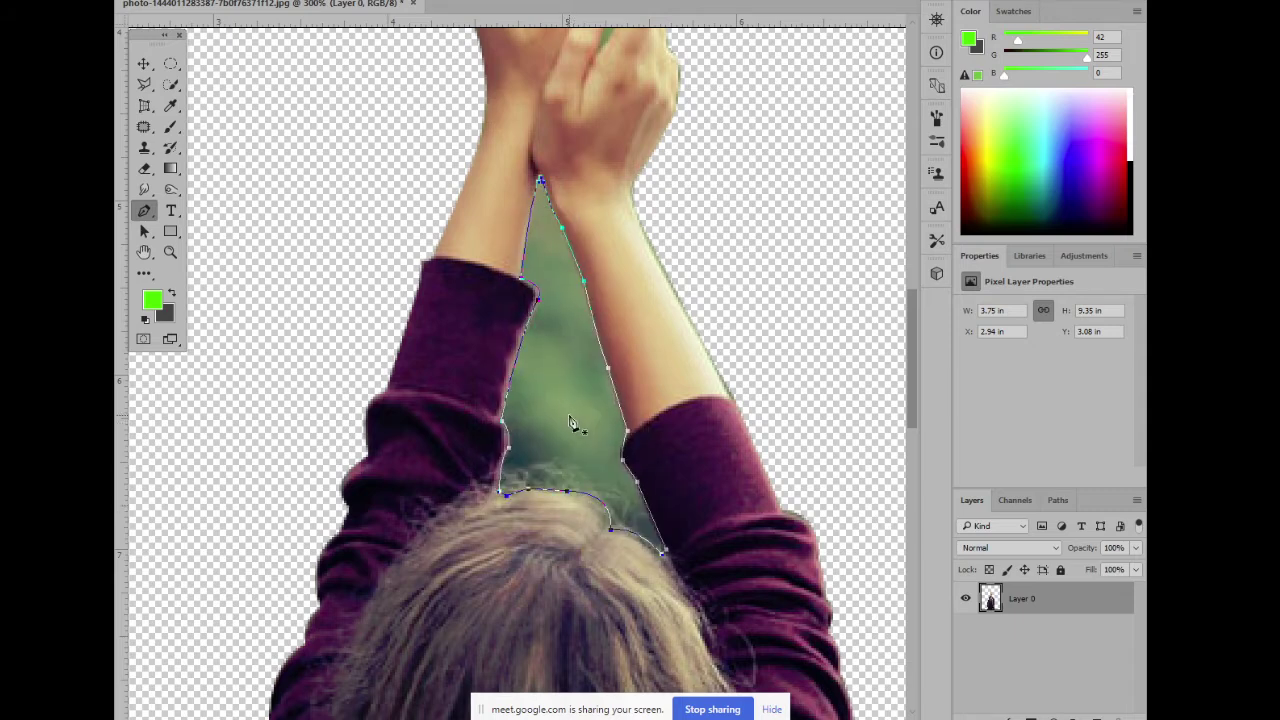
right_click(573, 327)
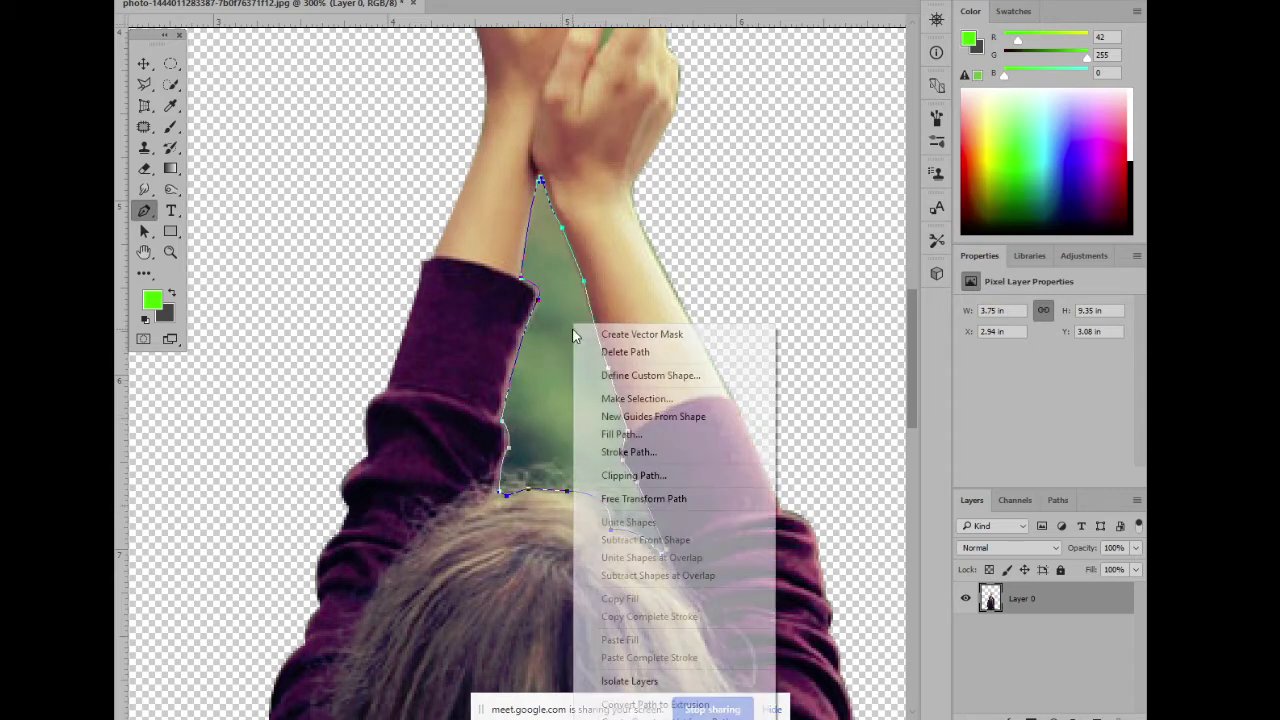
click(706, 400)
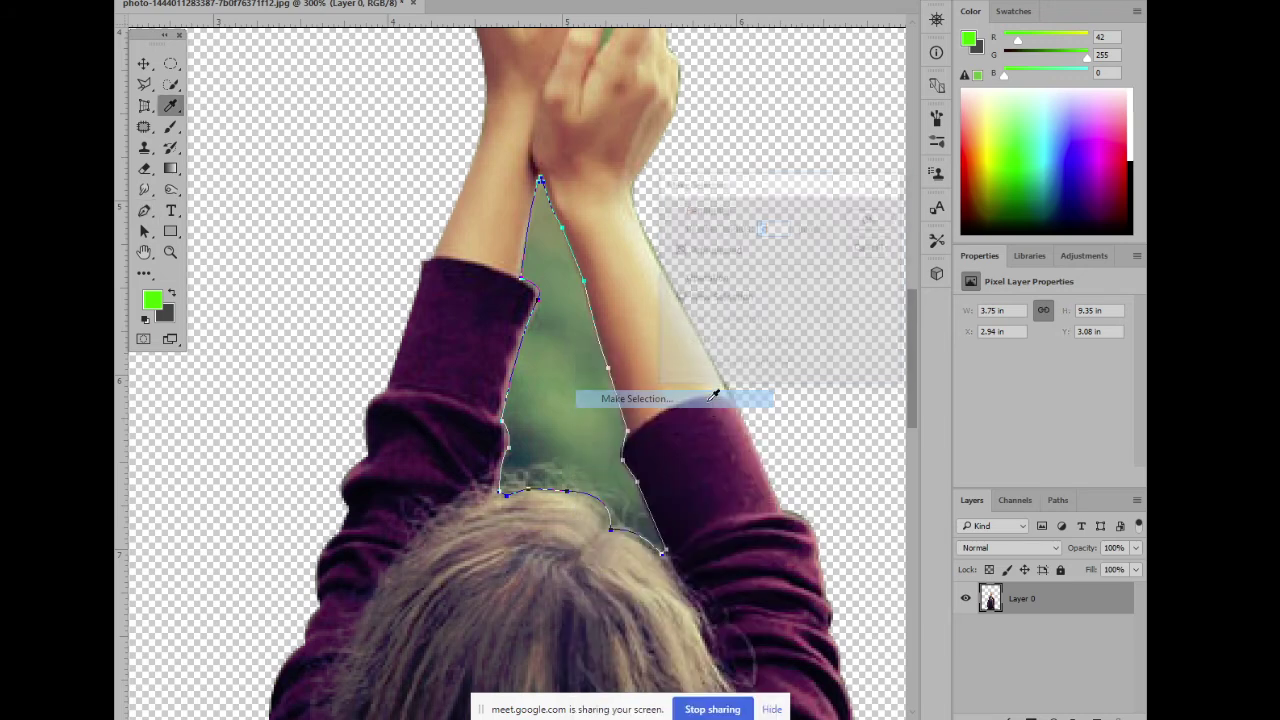
drag(785, 187, 900, 200)
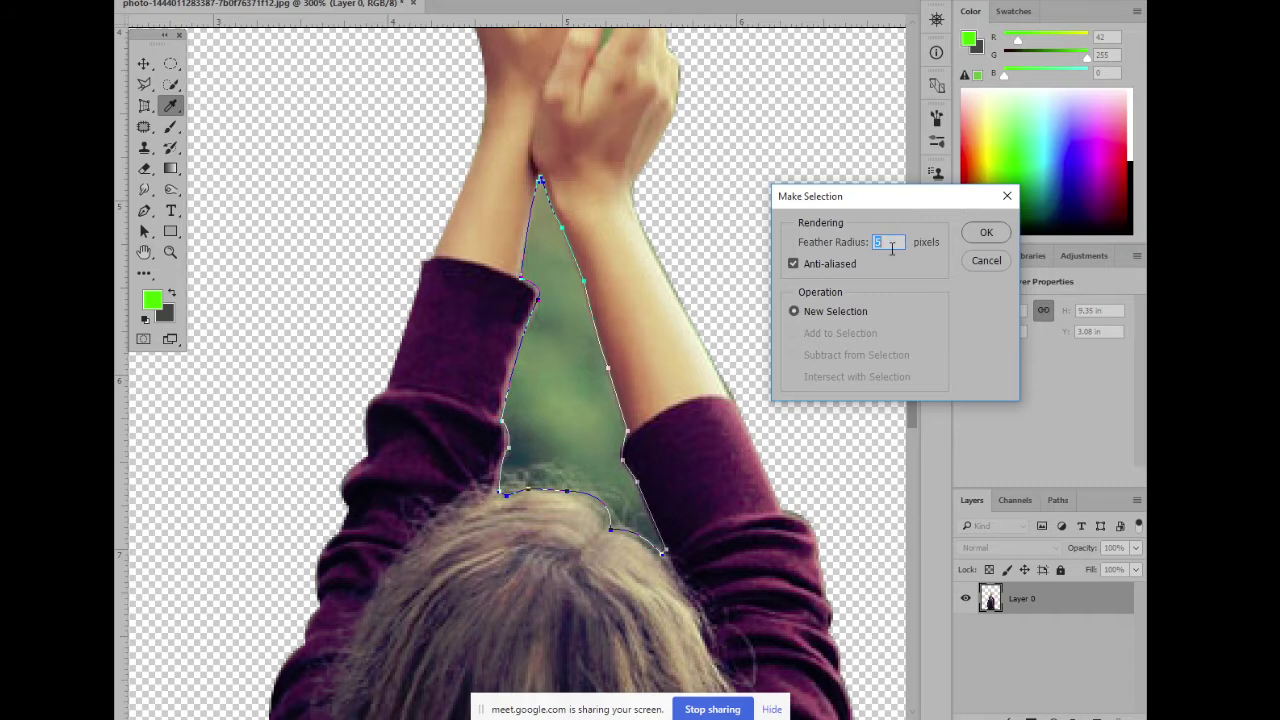
key(Return)
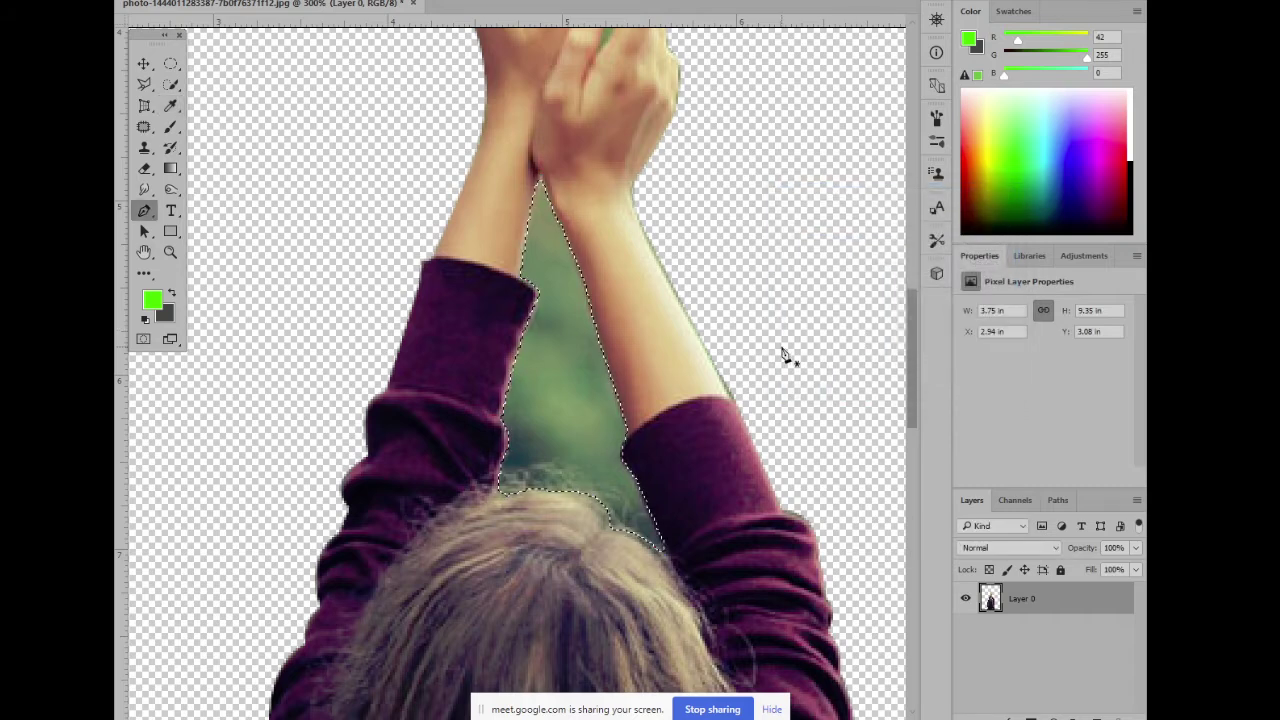
Delete the green background between the woman's arms from Layer 0 and clear the selection
key(ctrl+minus)
key(ctrl+minus)
key(ctrl+minus)
key(ctrl+minus)
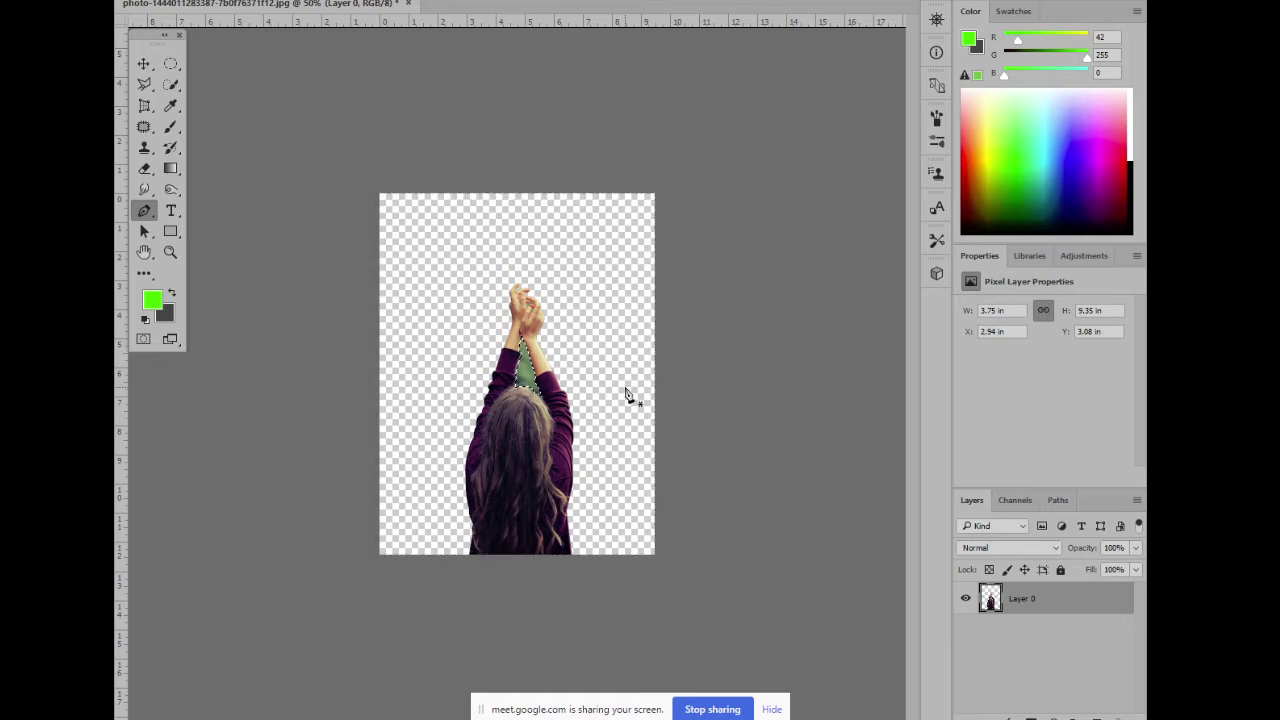
key(ctrl+plus)
key(ctrl+plus)
key(ctrl+plus)
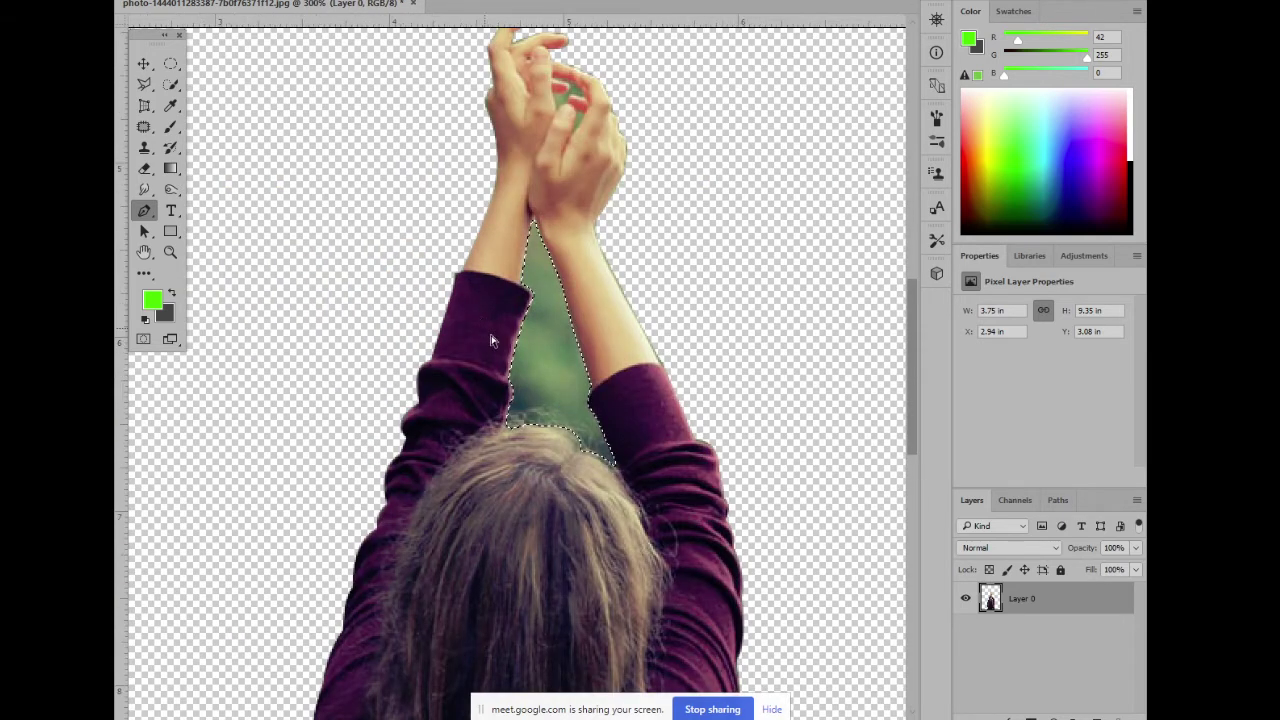
key(ctrl+plus)
key(Delete)
key(ctrl+minus)
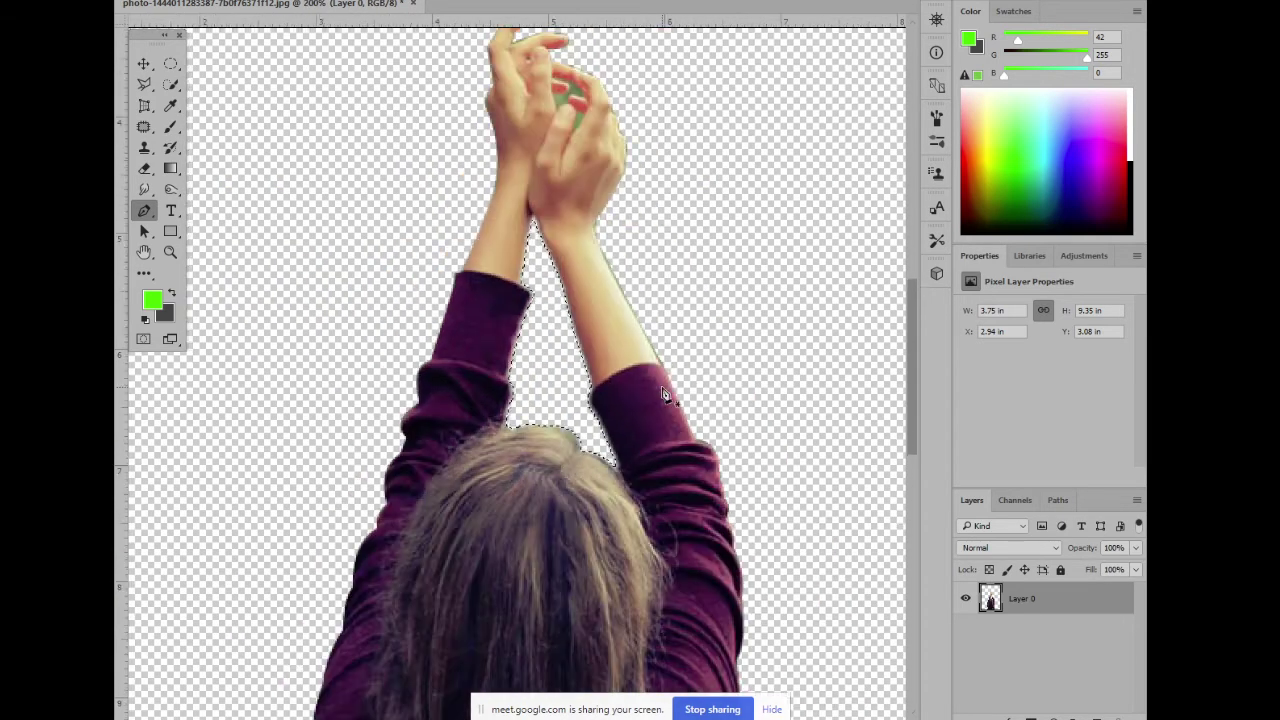
key(ctrl+plus)
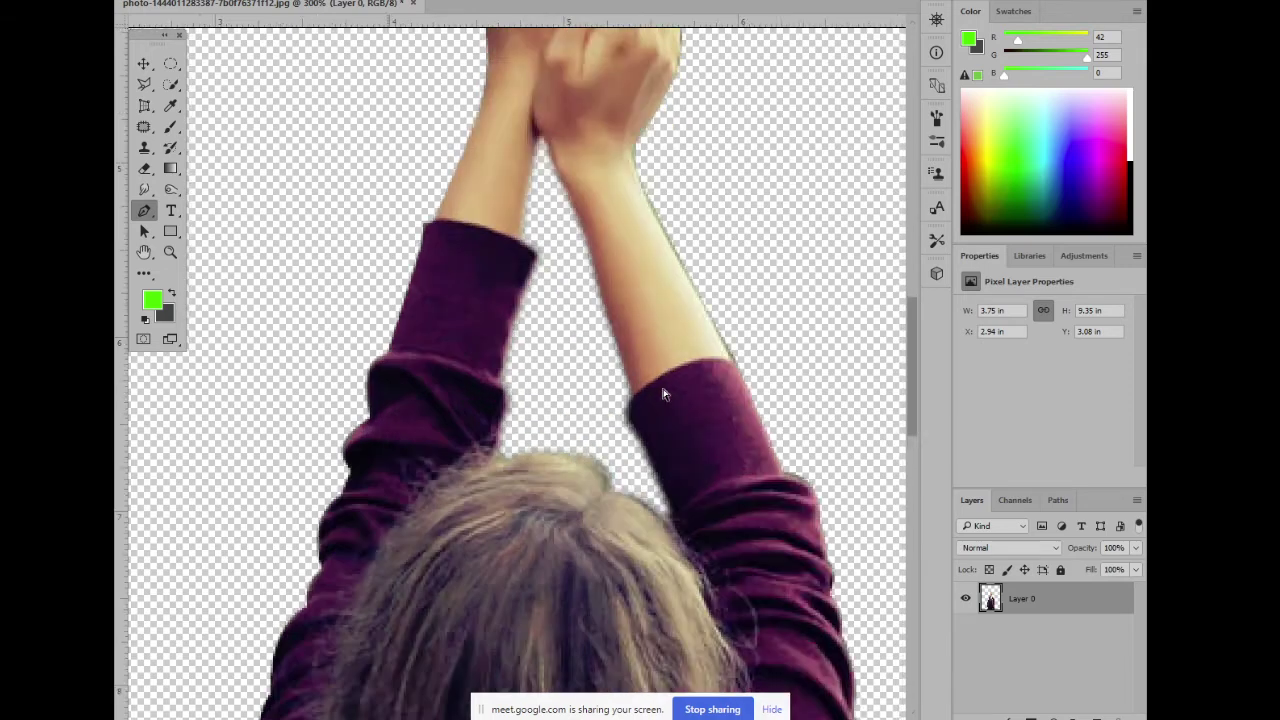
Examine the edges of the cleared gap along the sleeves, forearms and hair, and the cutout as a whole
key(ctrl+plus)
key(ctrl+plus)
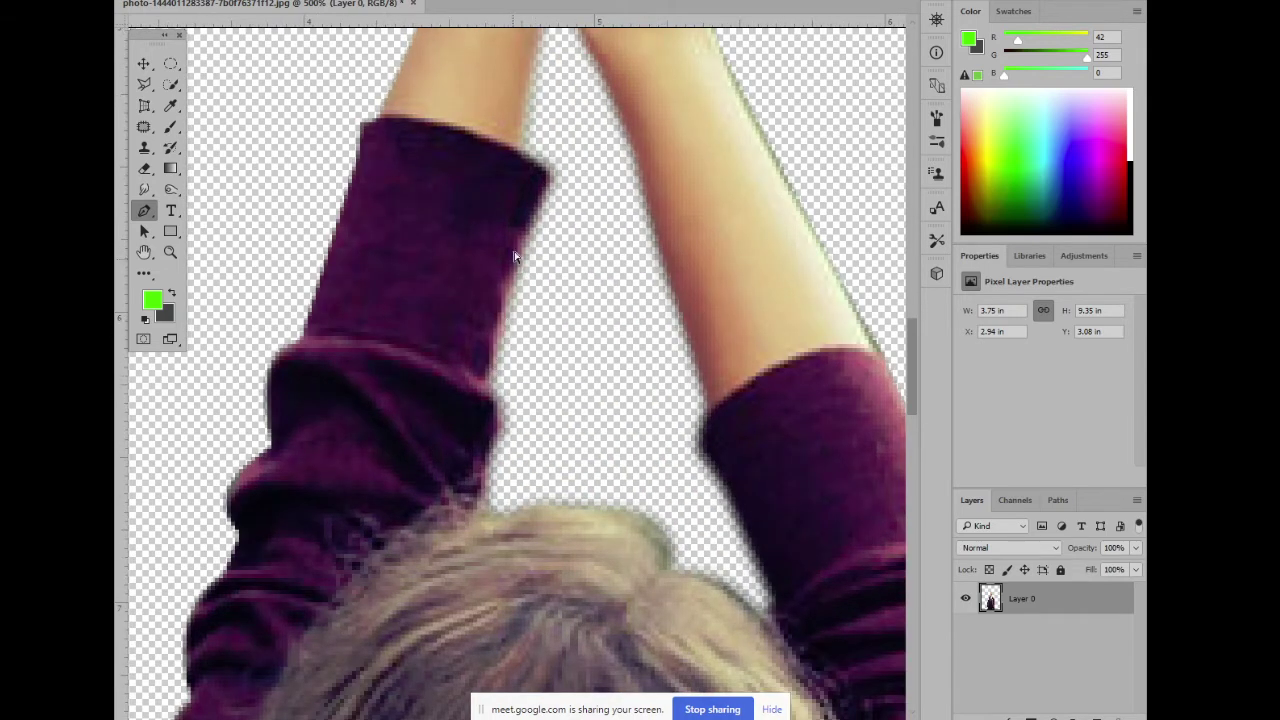
key(ctrl+minus)
key(ctrl+minus)
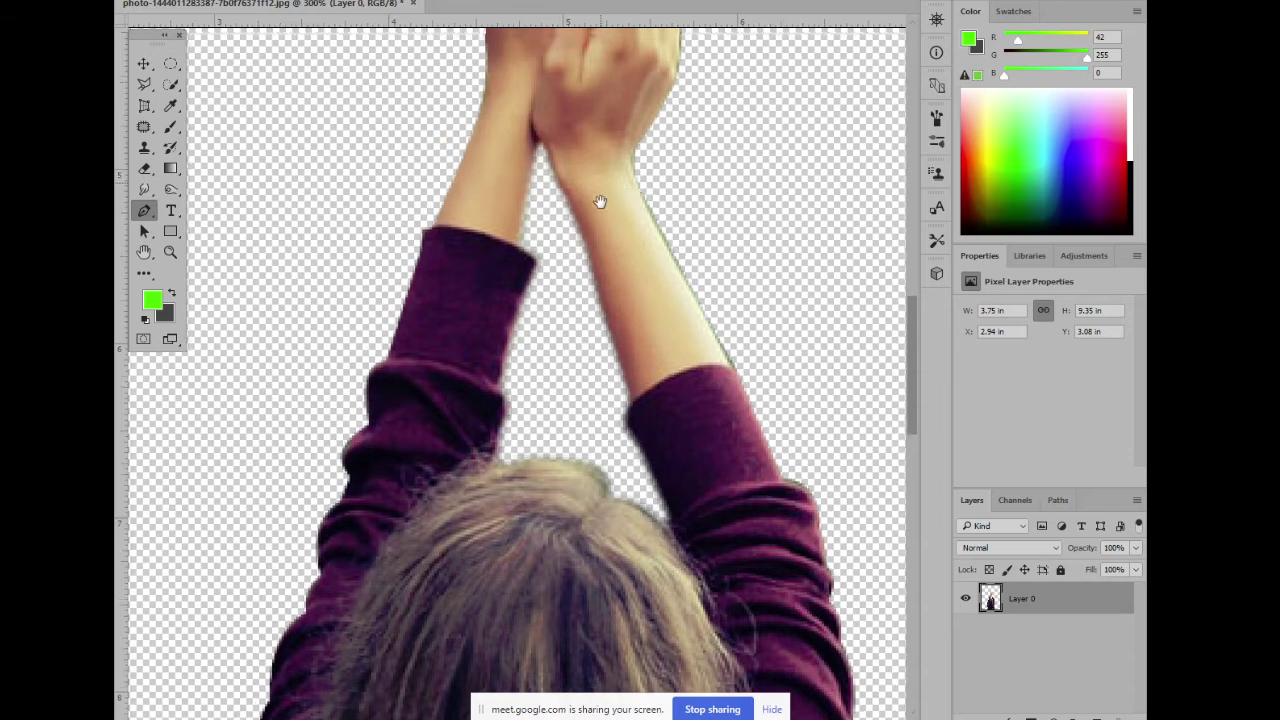
drag(600, 196, 599, 503)
key(ctrl+minus)
key(ctrl+minus)
key(ctrl+minus)
key(ctrl+minus)
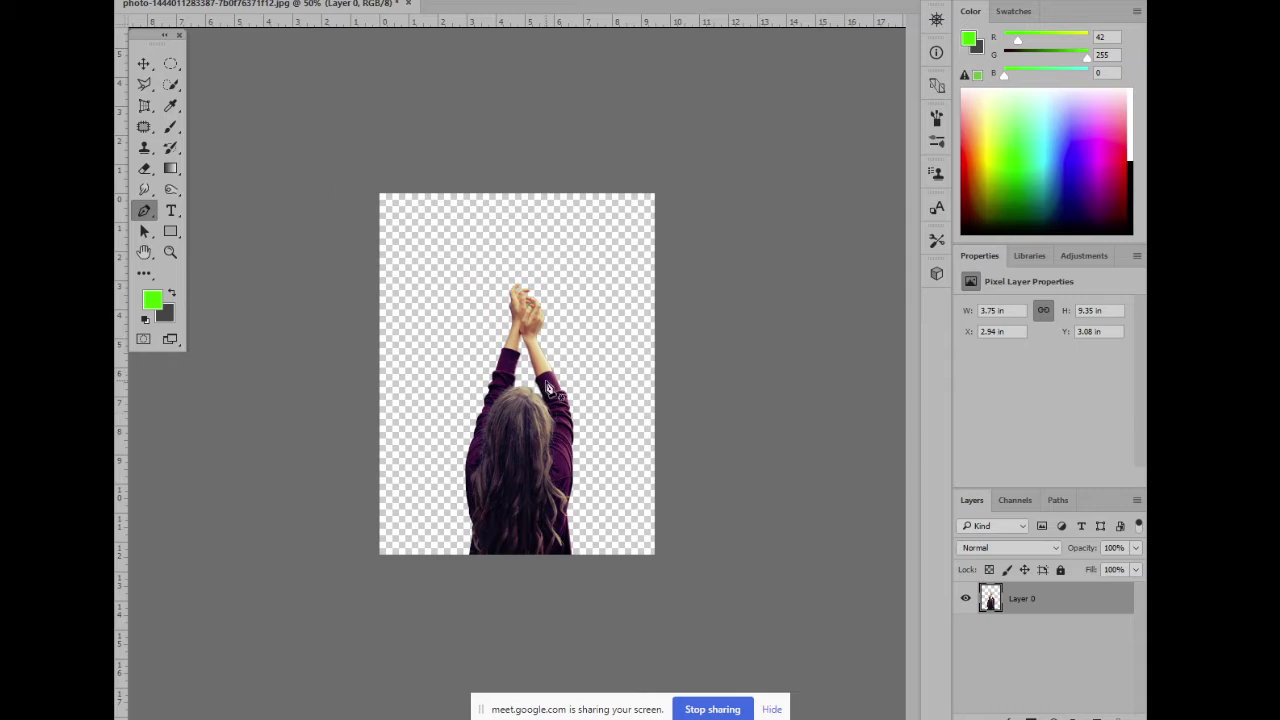
Move the cut-out woman towards the right side of the canvas to about X 4.74 in, and deselect her layer
click(144, 63)
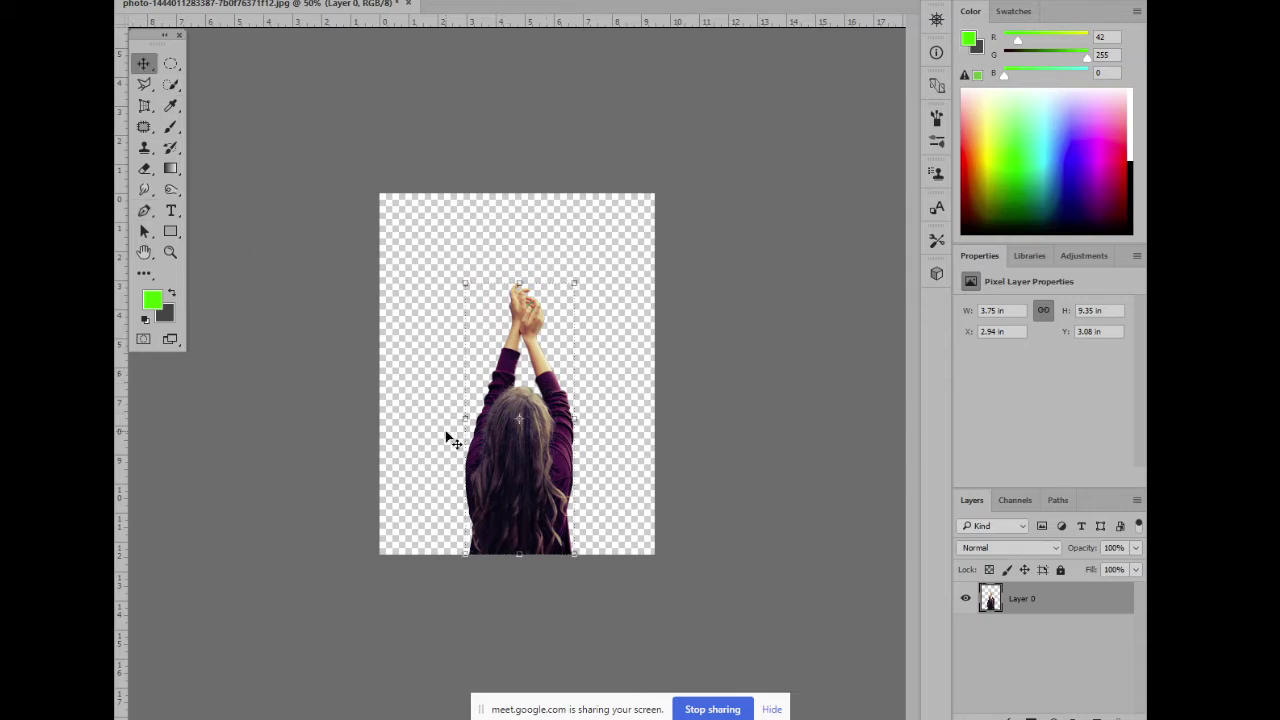
drag(504, 481, 568, 472)
click(416, 254)
click(510, 368)
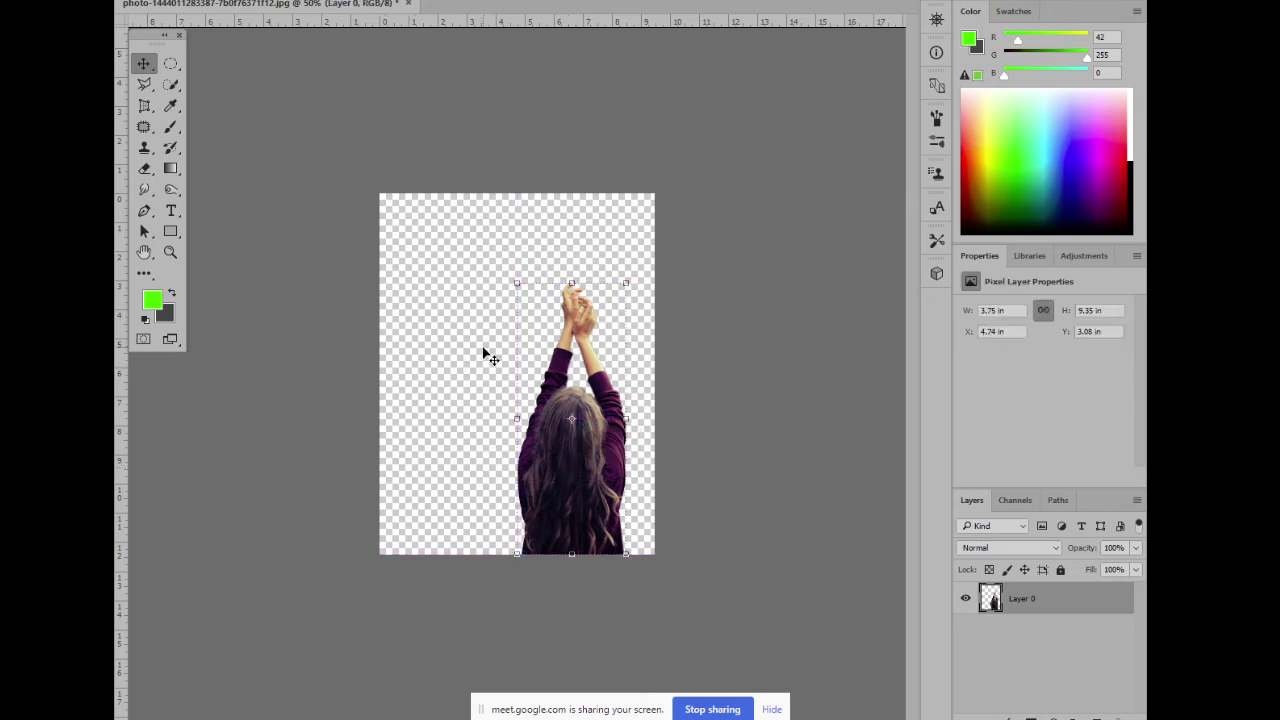
click(486, 357)
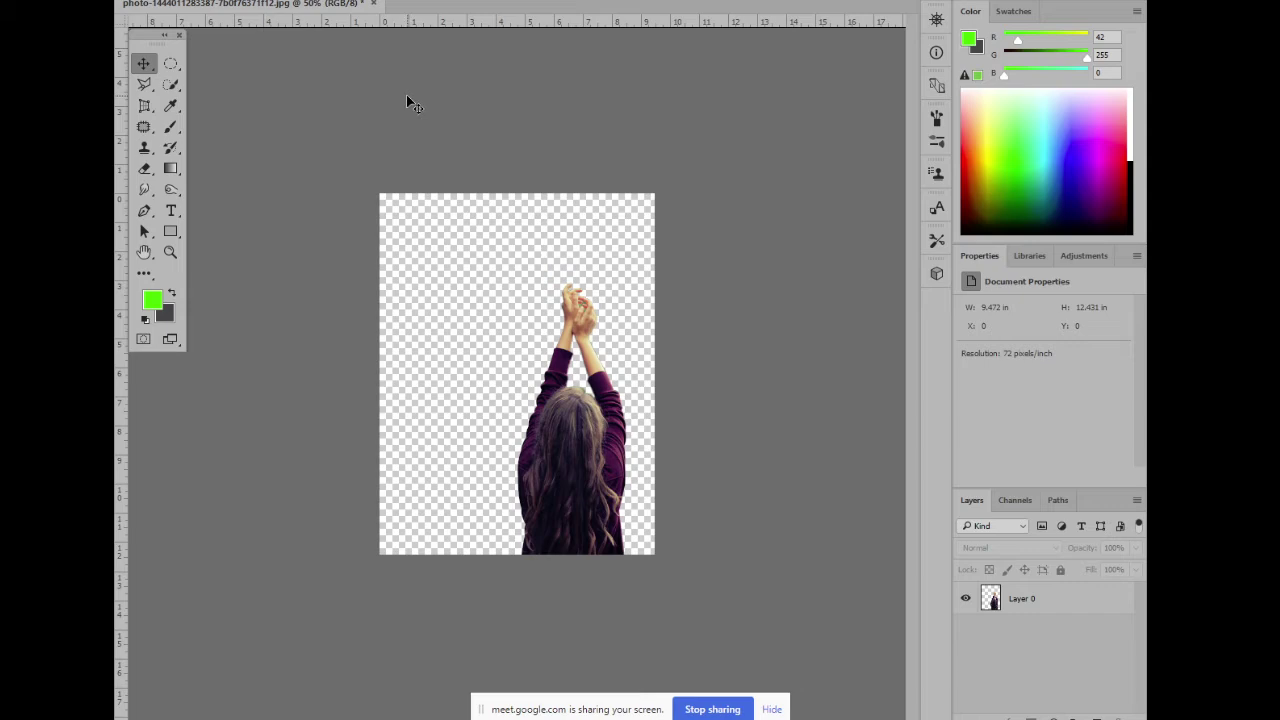
Open the boat photo 77ea6d59c910b1fcd4cc3a32f52c5189.jpg and copy it into the woman's document as a new layer
key(ctrl+o)
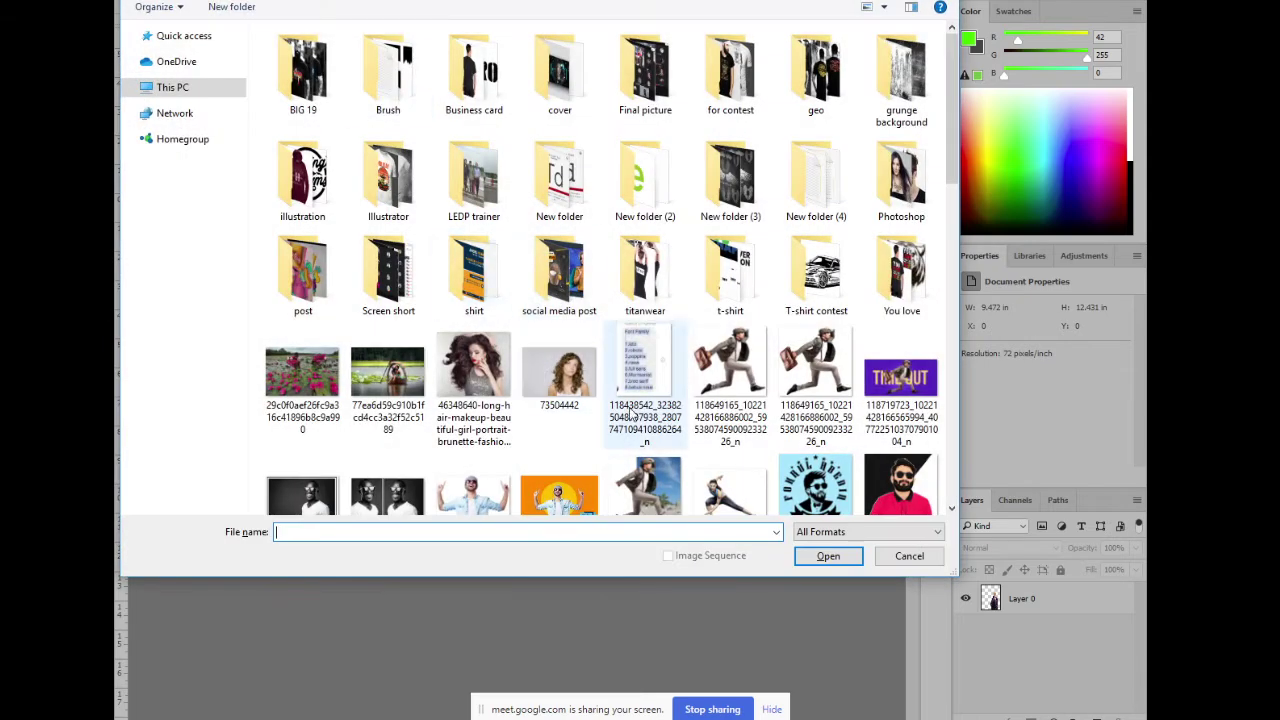
double_click(394, 372)
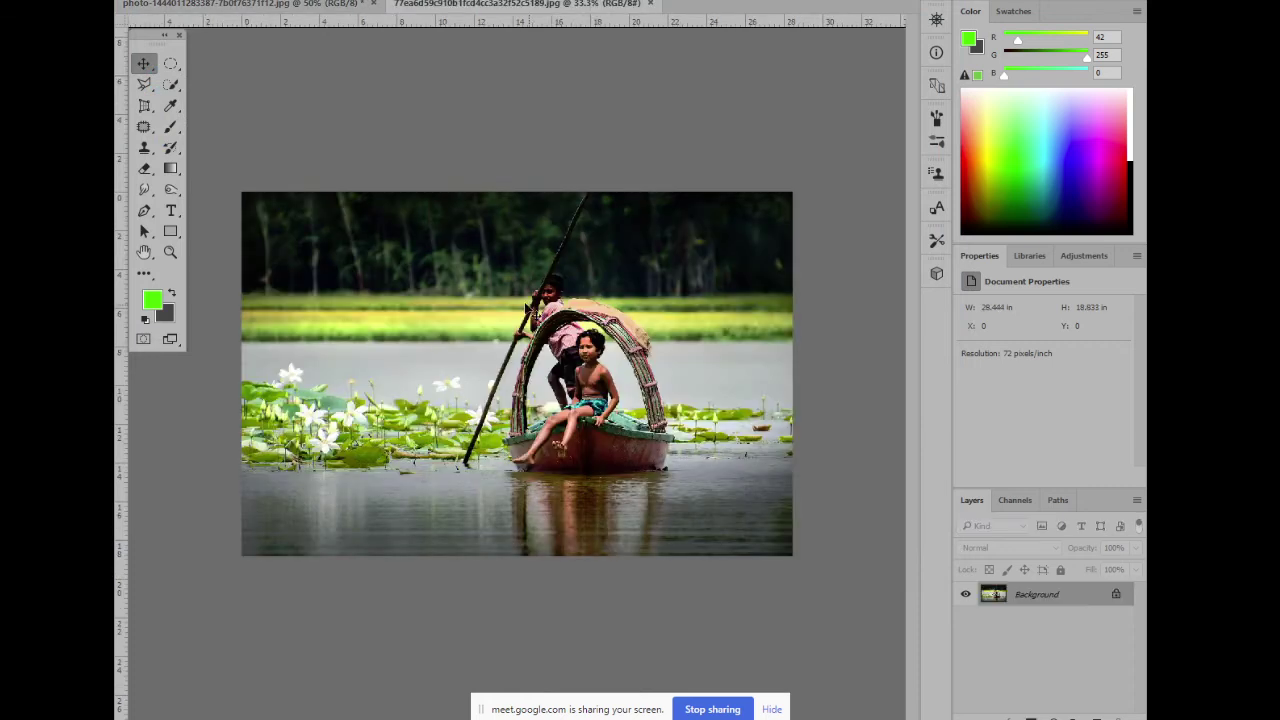
drag(533, 314, 422, 234)
Scale the boat photo to about 19.9 by 13.18 in and shift it left to about X -9.94 in, covering the canvas
key(ctrl+minus)
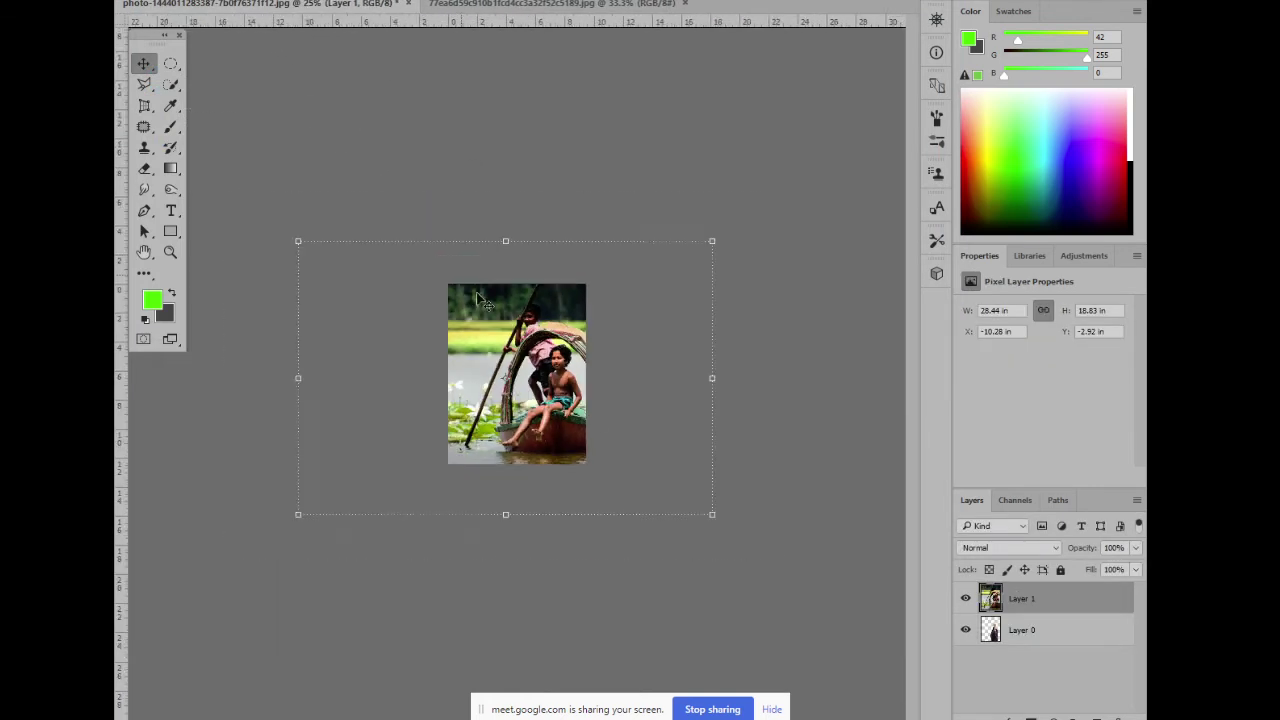
drag(710, 511, 650, 475)
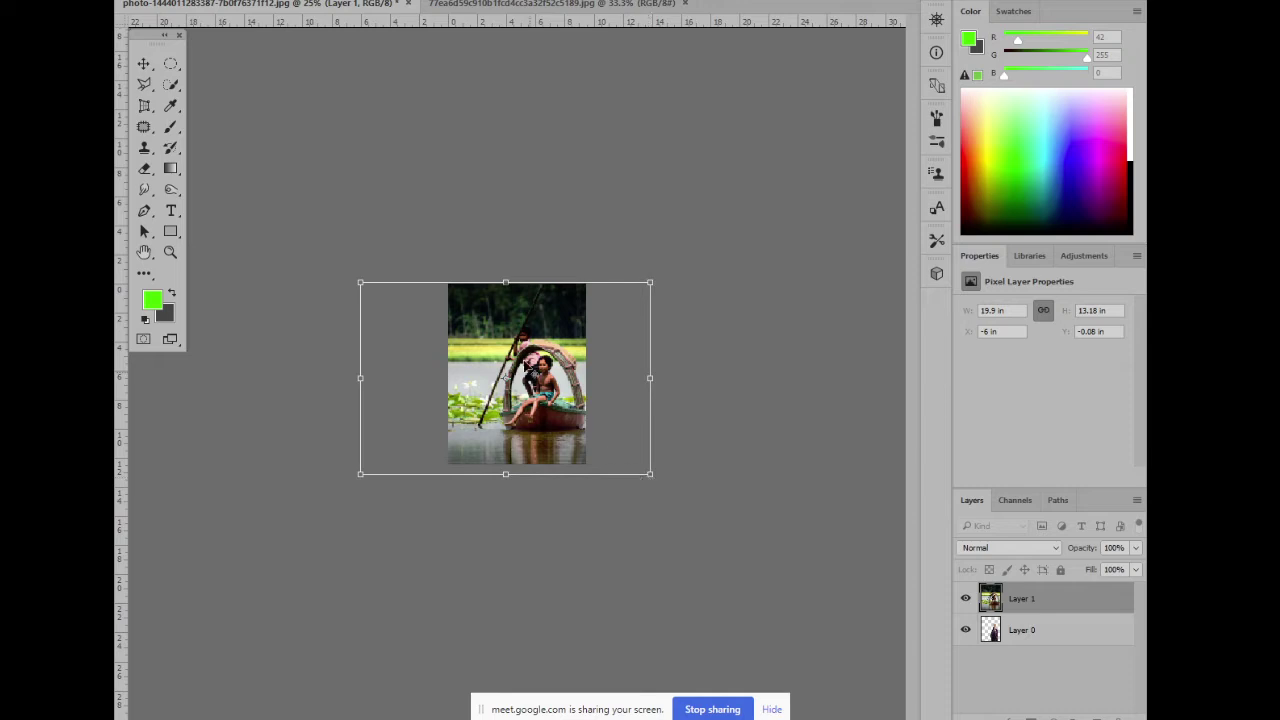
drag(527, 328, 478, 319)
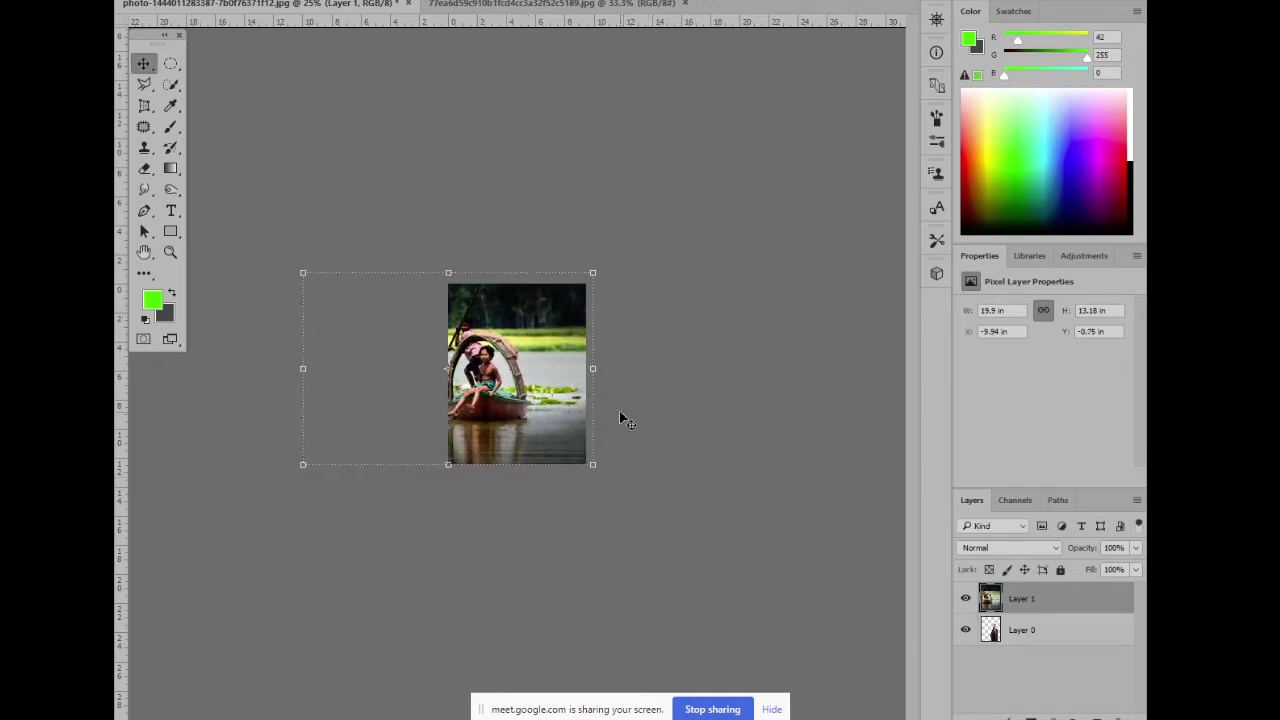
key(Return)
Place the woman's layer above the boat photo and shift her right to about X 5.72 in
click(1070, 634)
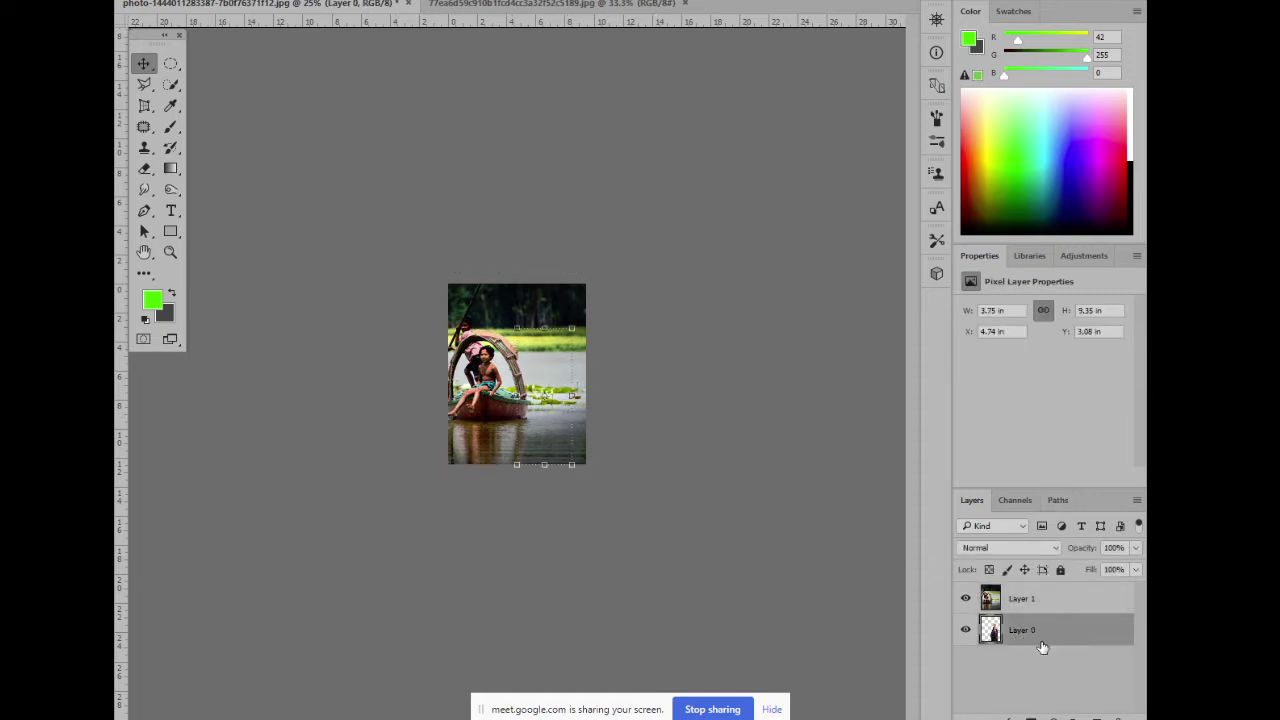
drag(1040, 636, 1048, 598)
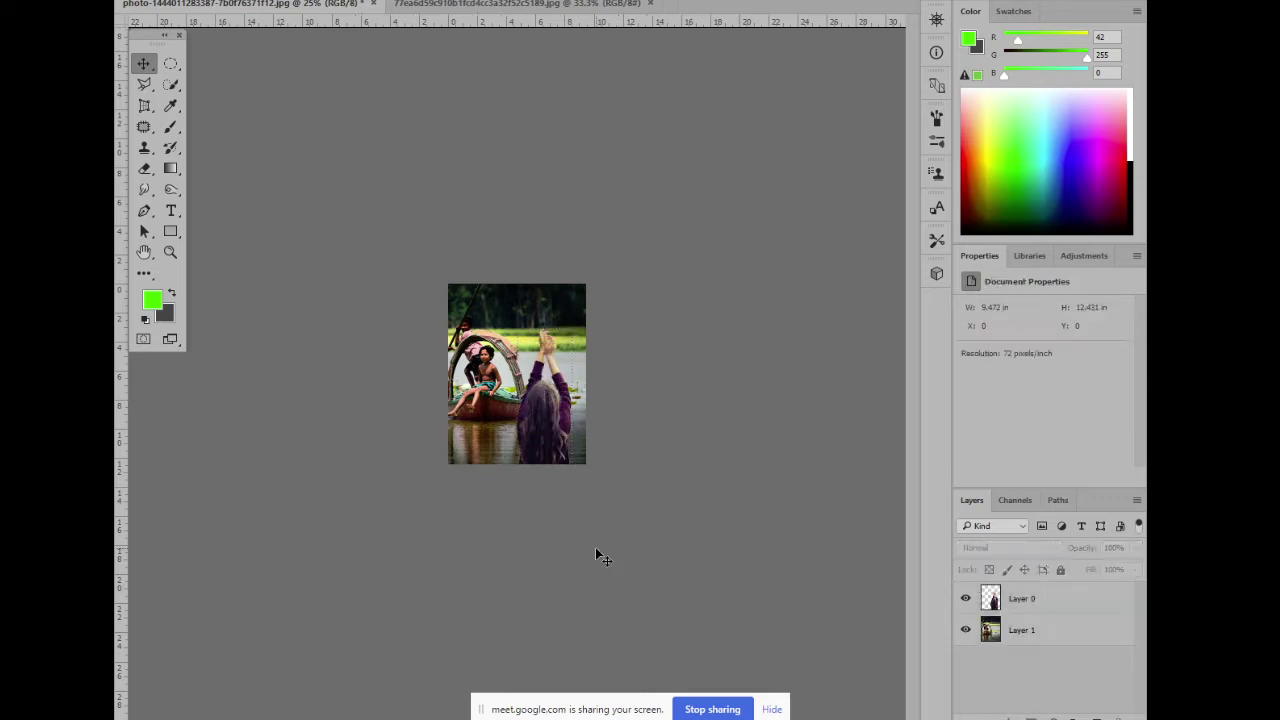
key(ctrl+plus)
key(ctrl+plus)
drag(566, 468, 595, 468)
click(497, 478)
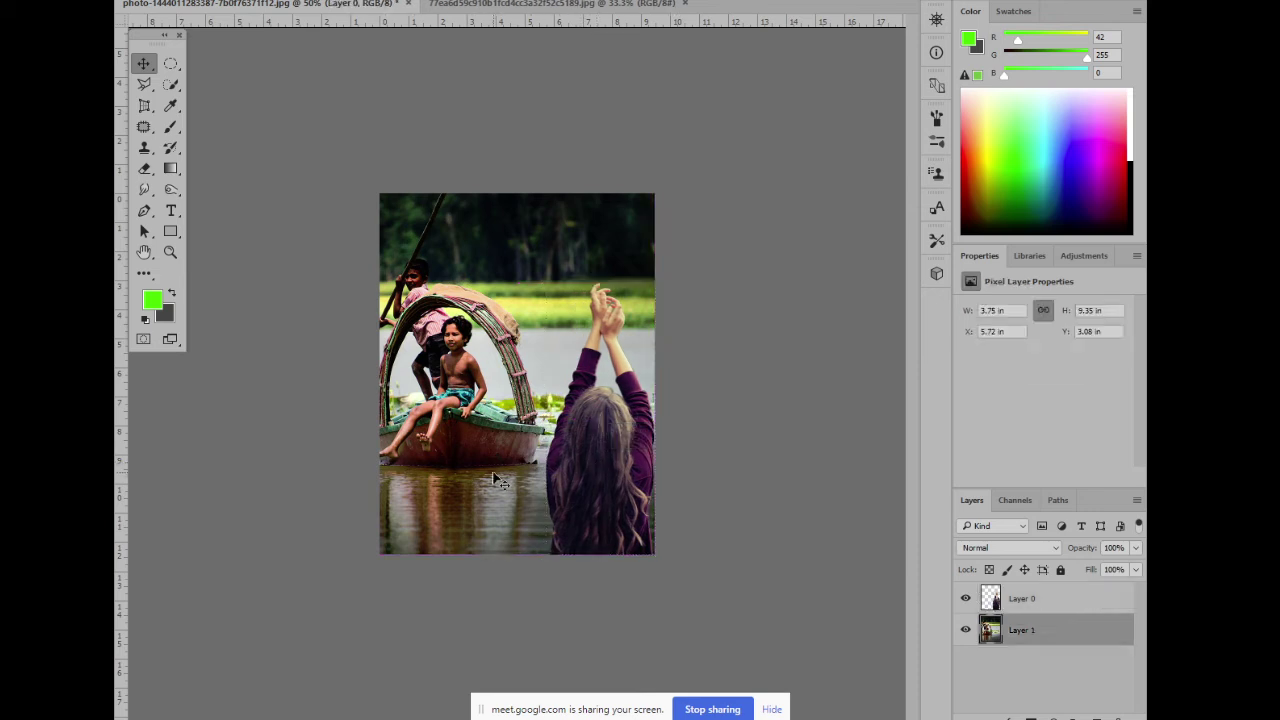
click(757, 455)
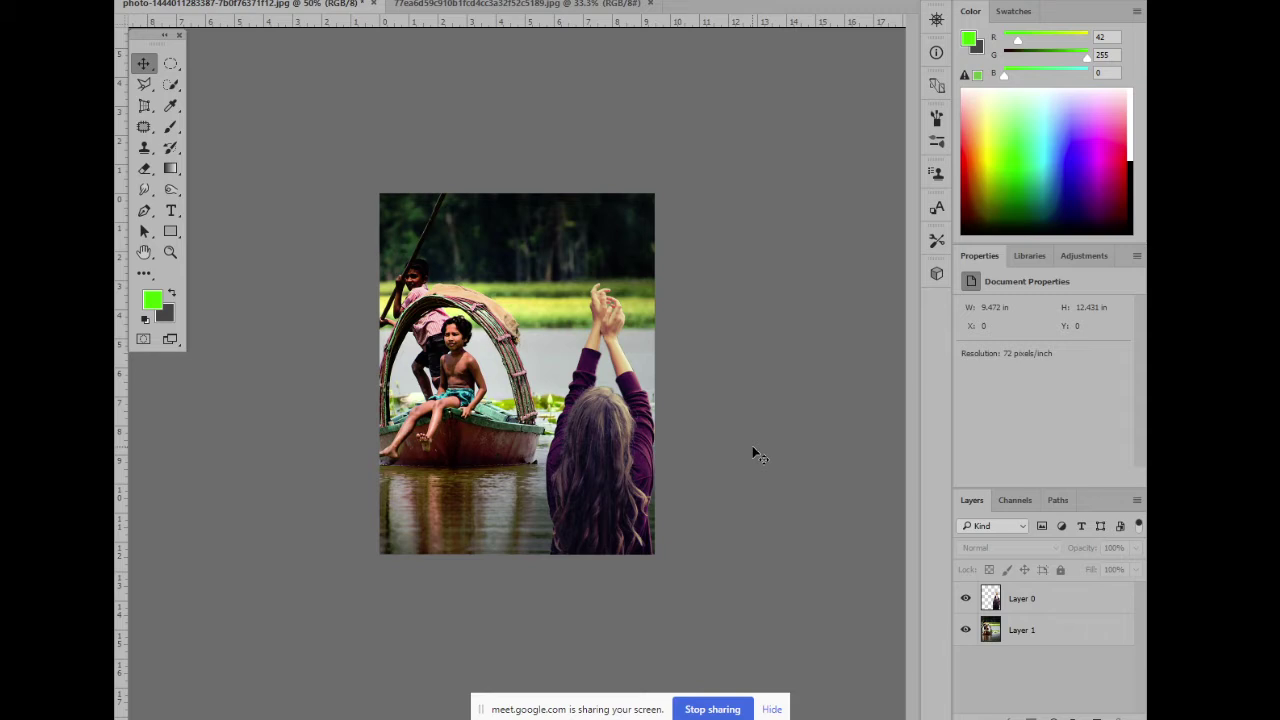
Delete the boat photo layer from the woman's document
key(ctrl+minus)
click(522, 336)
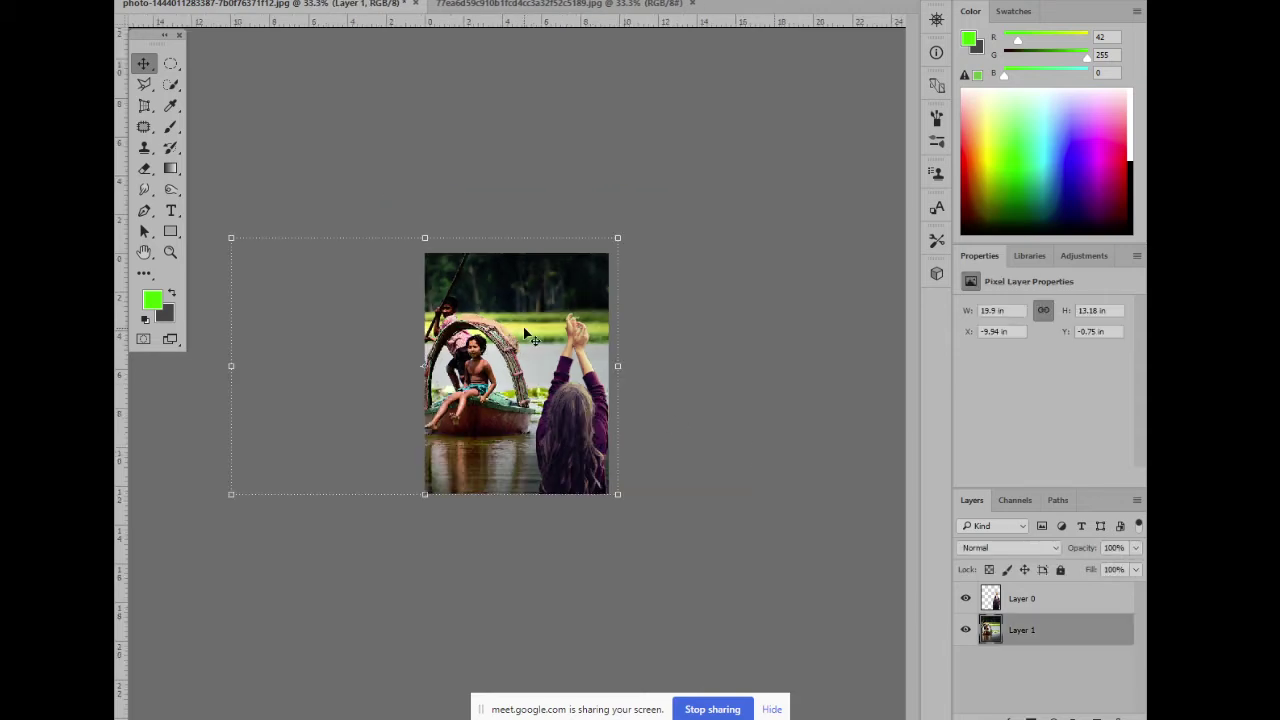
key(Delete)
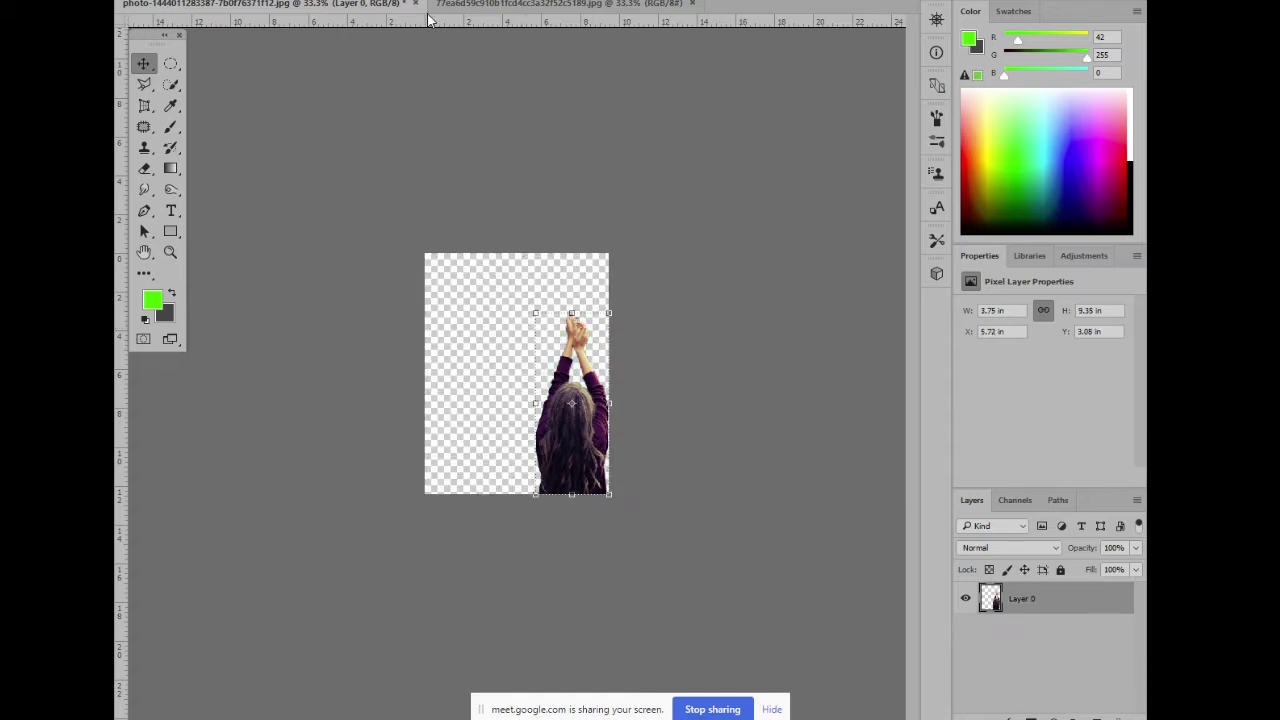
Copy the cut-out woman into the boat photo document as a new layer at about X 5.88 in, Y 6.44 in
click(503, 6)
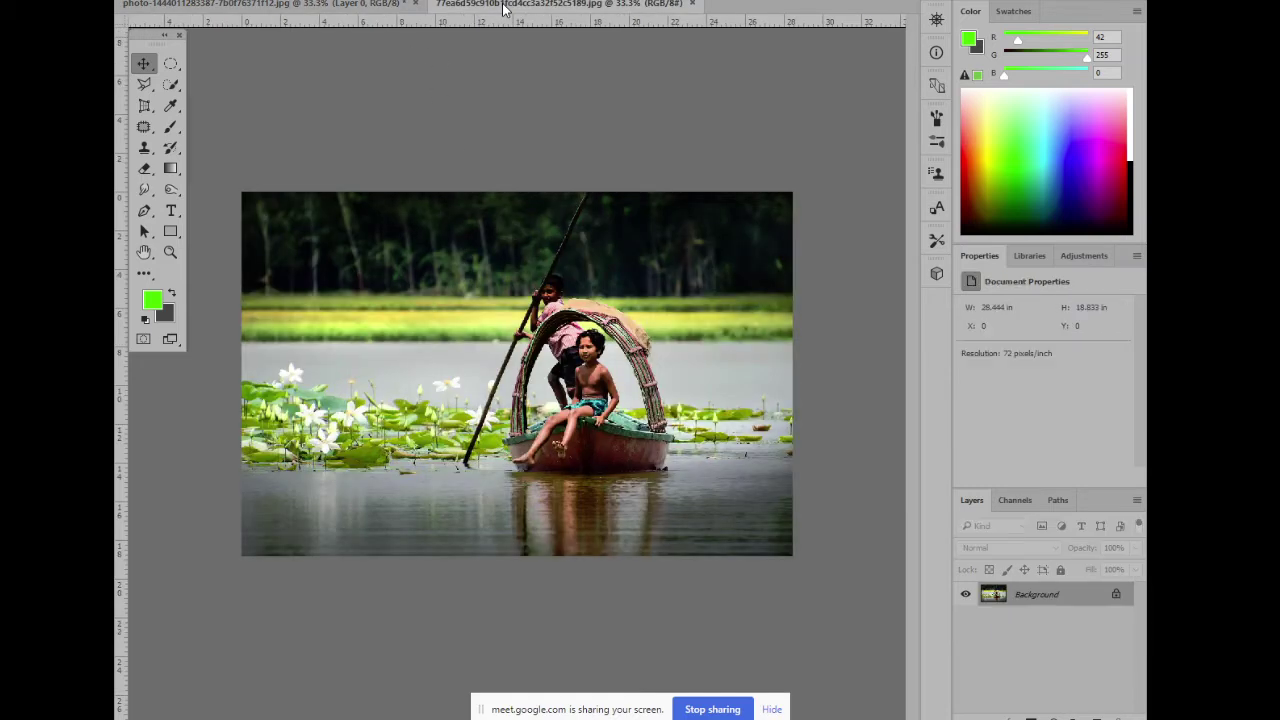
click(380, 5)
click(470, 396)
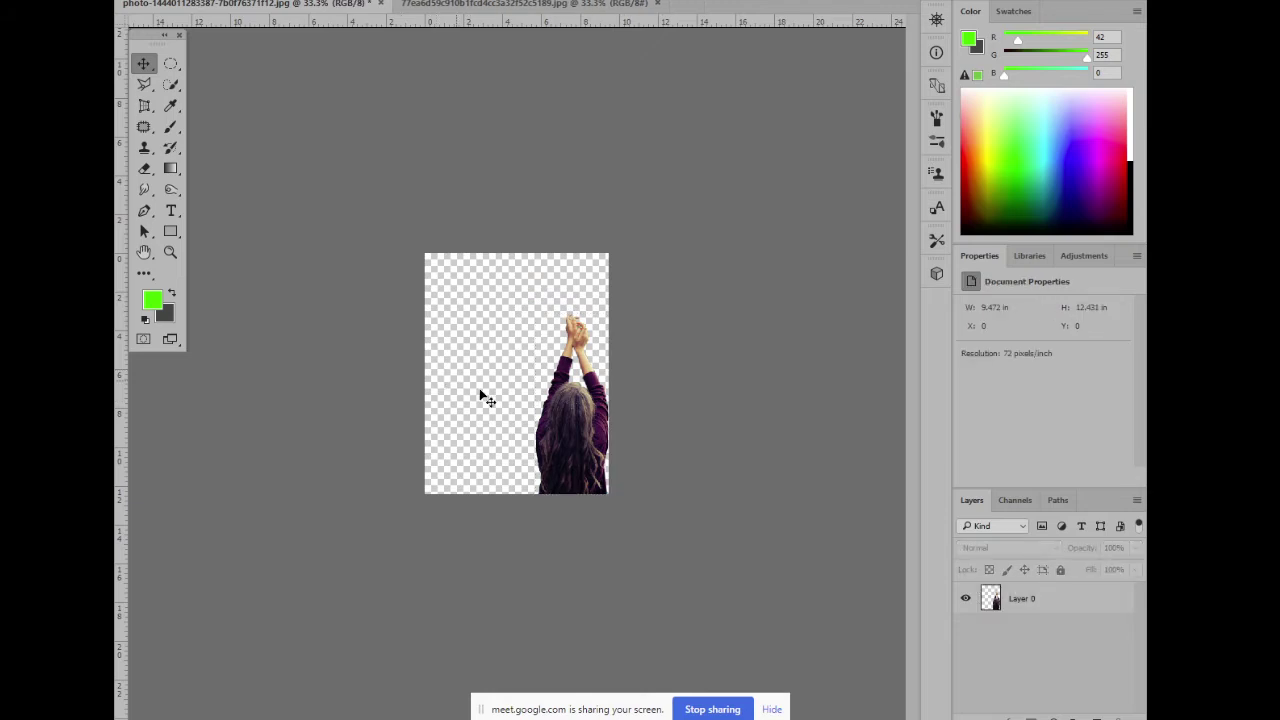
click(540, 5)
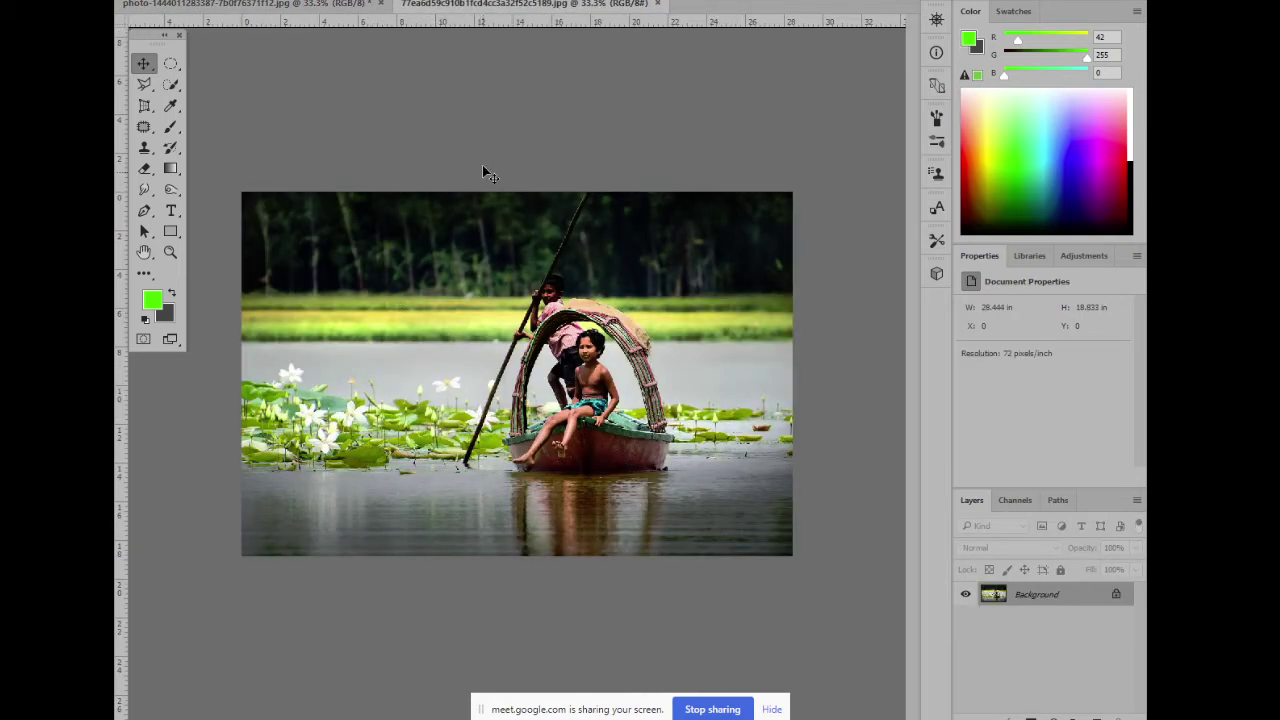
click(287, 5)
drag(557, 440, 396, 446)
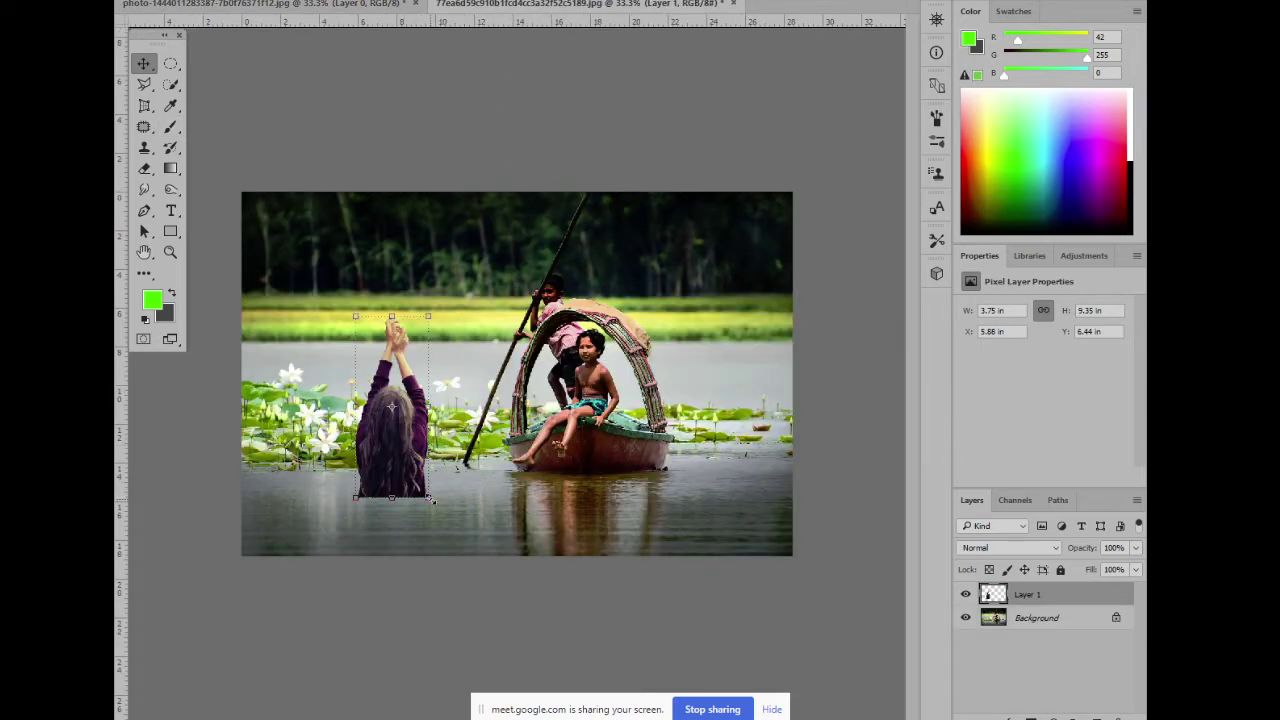
Enlarge the woman and position her in the boat photo's lower left corner, then deselect her layer
drag(431, 499, 484, 550)
drag(440, 490, 315, 503)
key(Return)
click(467, 469)
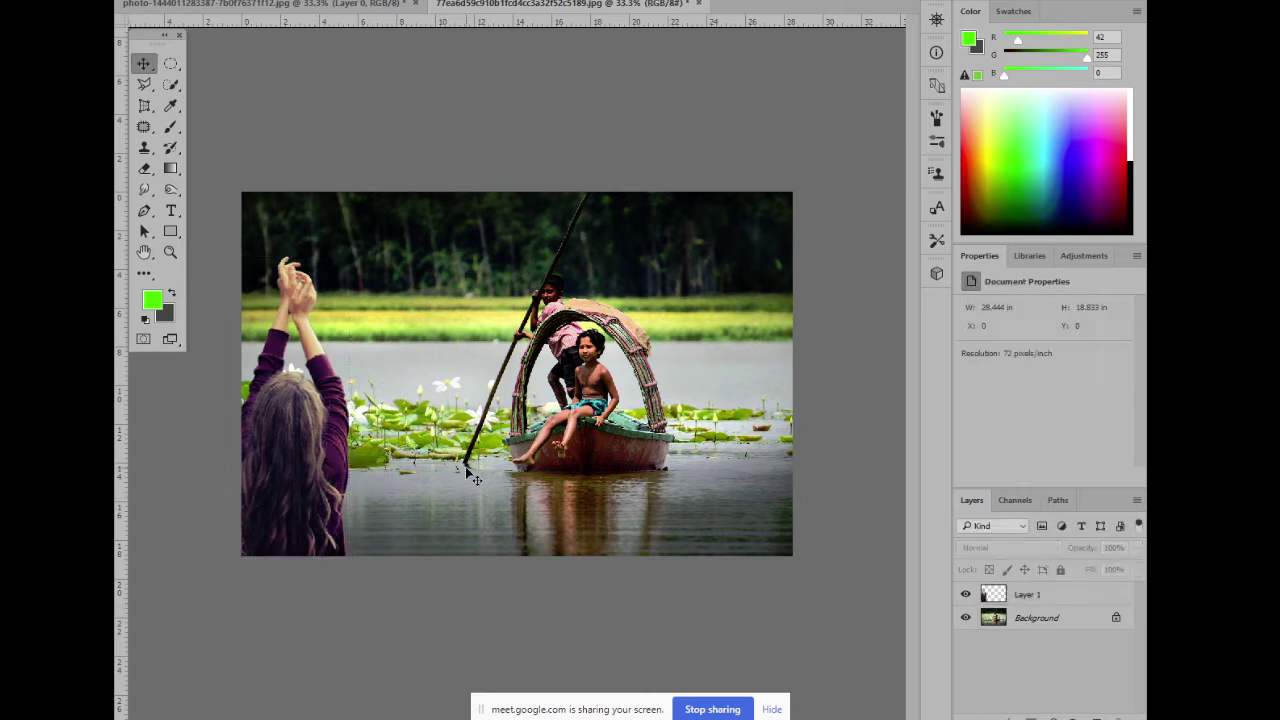
Return to the woman's own document and leave her layer deselected
click(283, 5)
drag(515, 391, 571, 428)
click(494, 380)
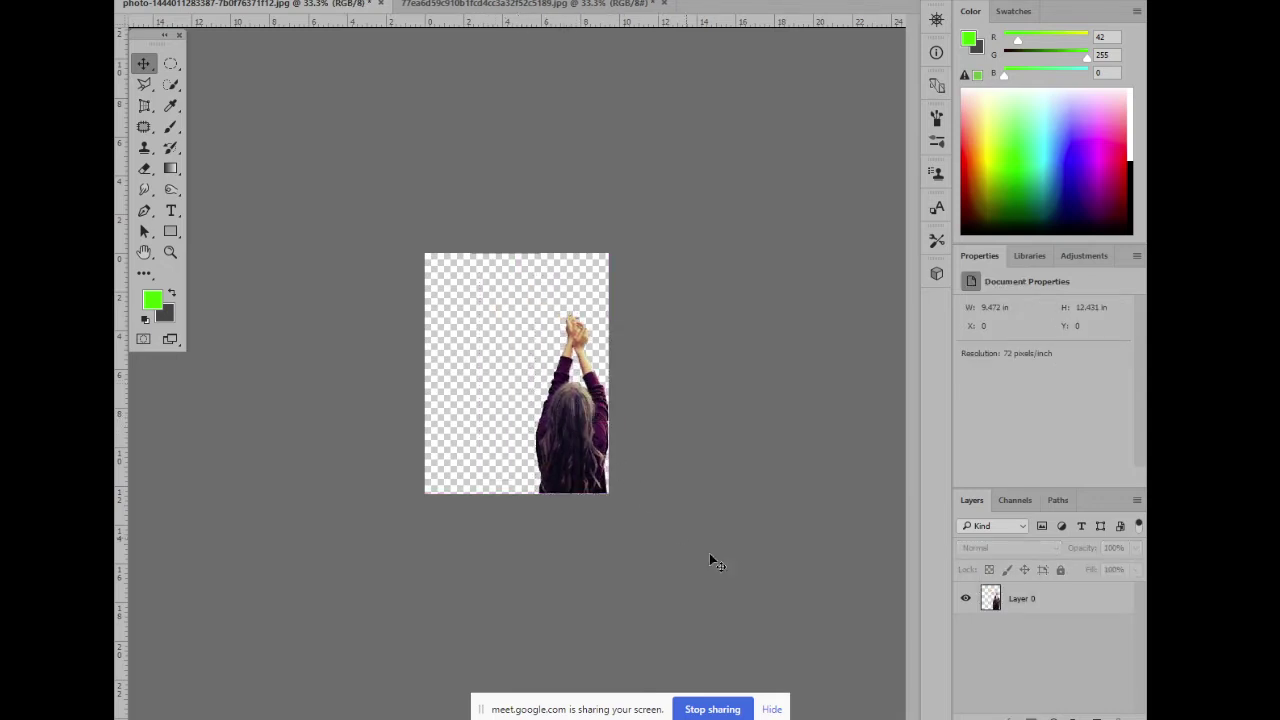
key(ctrl+shift+alt+n)
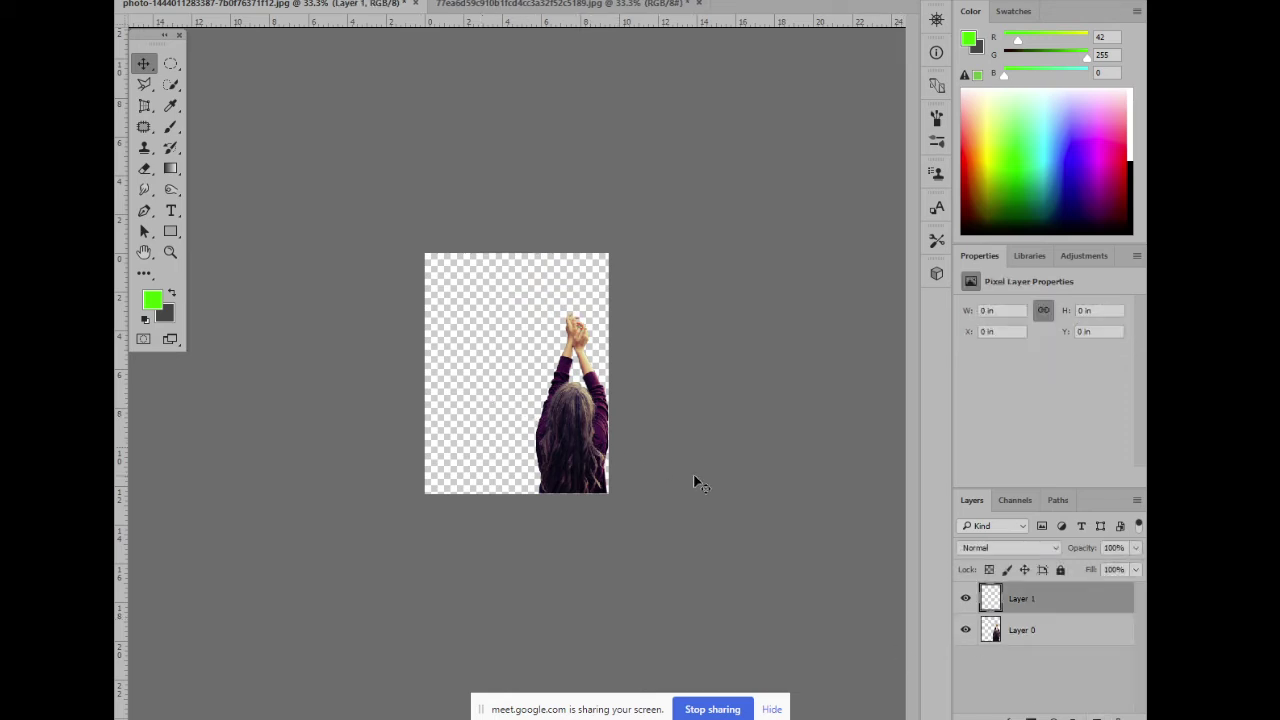
key(ctrl+z)
key(ctrl+plus)
key(ctrl+plus)
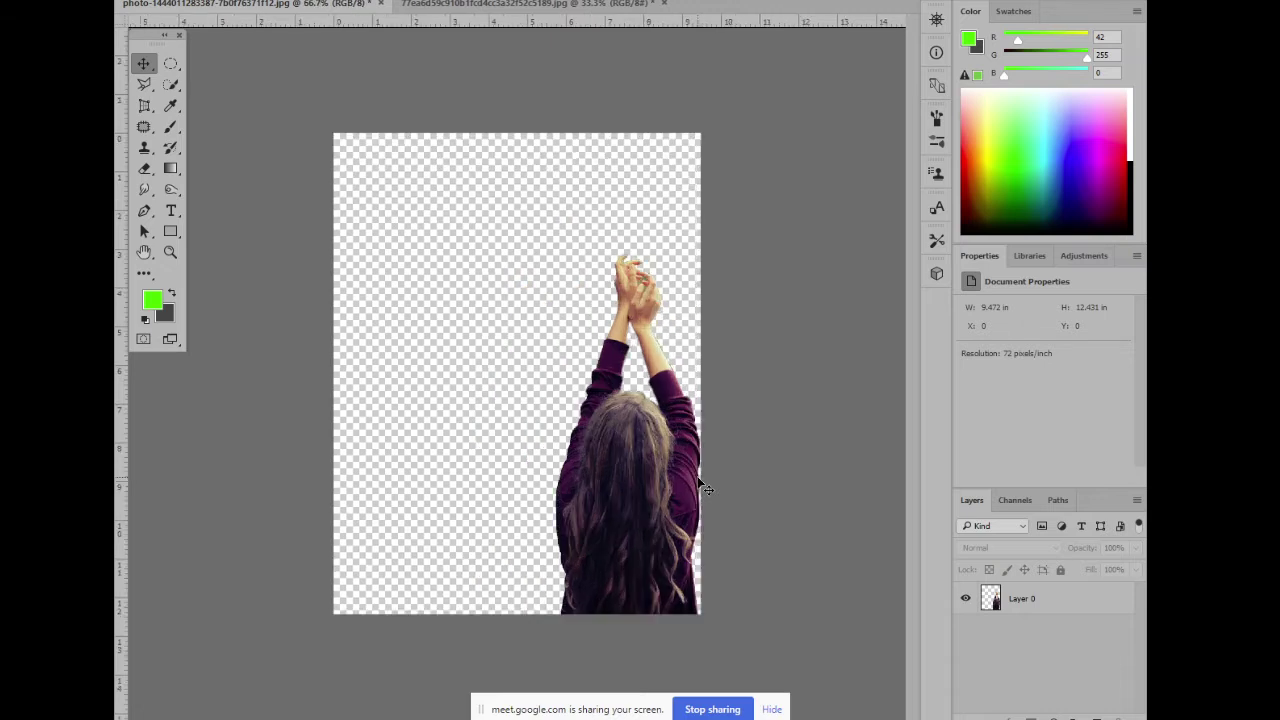
drag(631, 486, 467, 303)
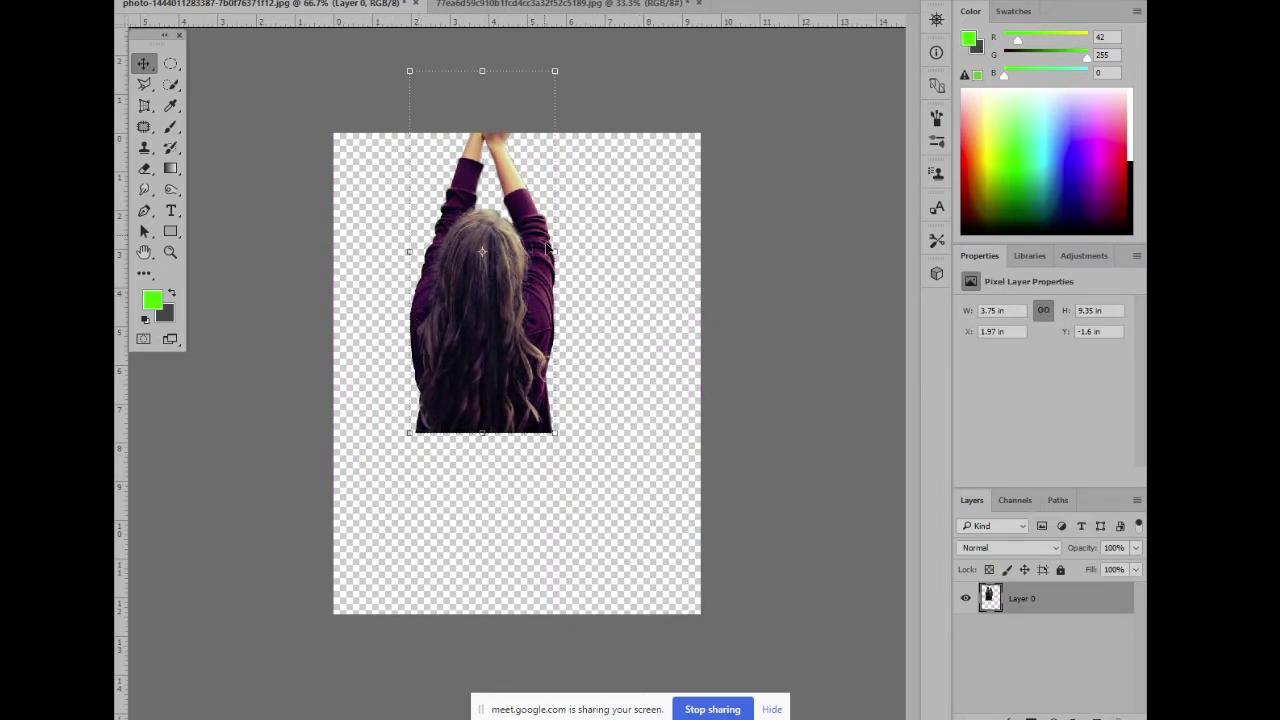
drag(549, 324, 639, 483)
click(506, 397)
Trace a closed Pen path around the upper green gap between the fingers of the raised hands
key(ctrl+plus)
key(ctrl+plus)
key(ctrl+plus)
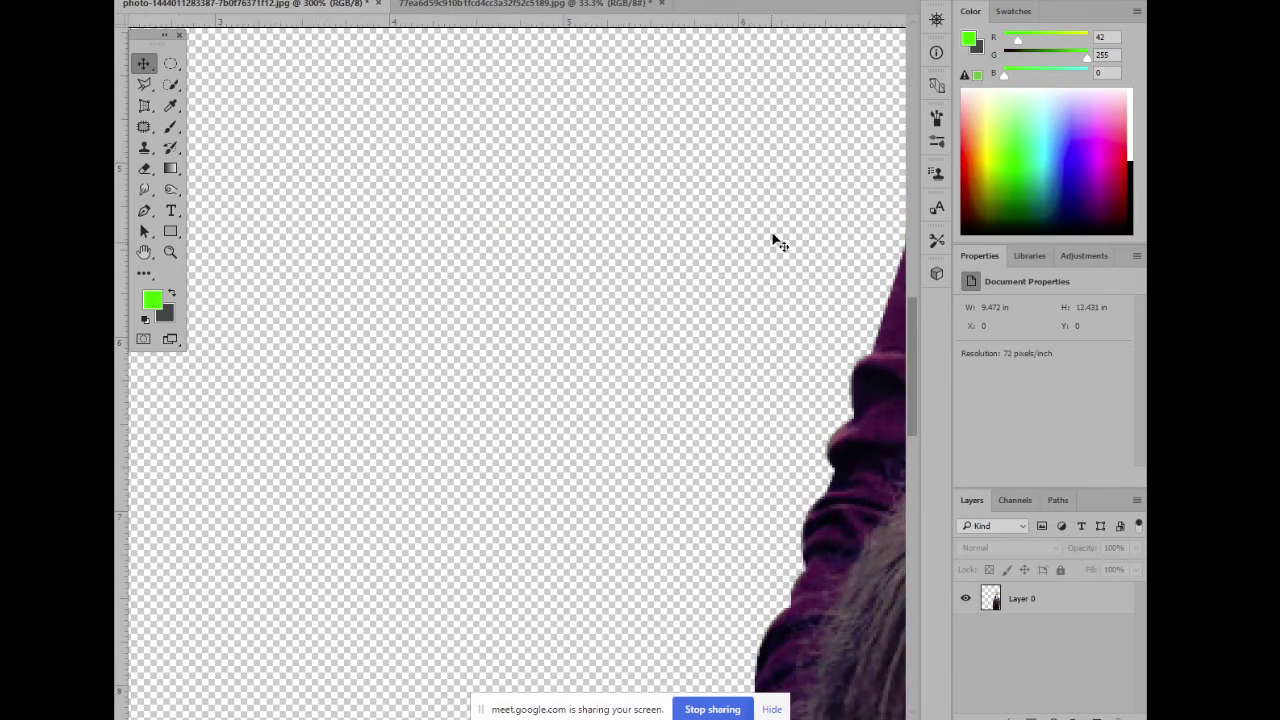
drag(772, 240, 366, 429)
drag(648, 322, 547, 498)
key(ctrl+plus)
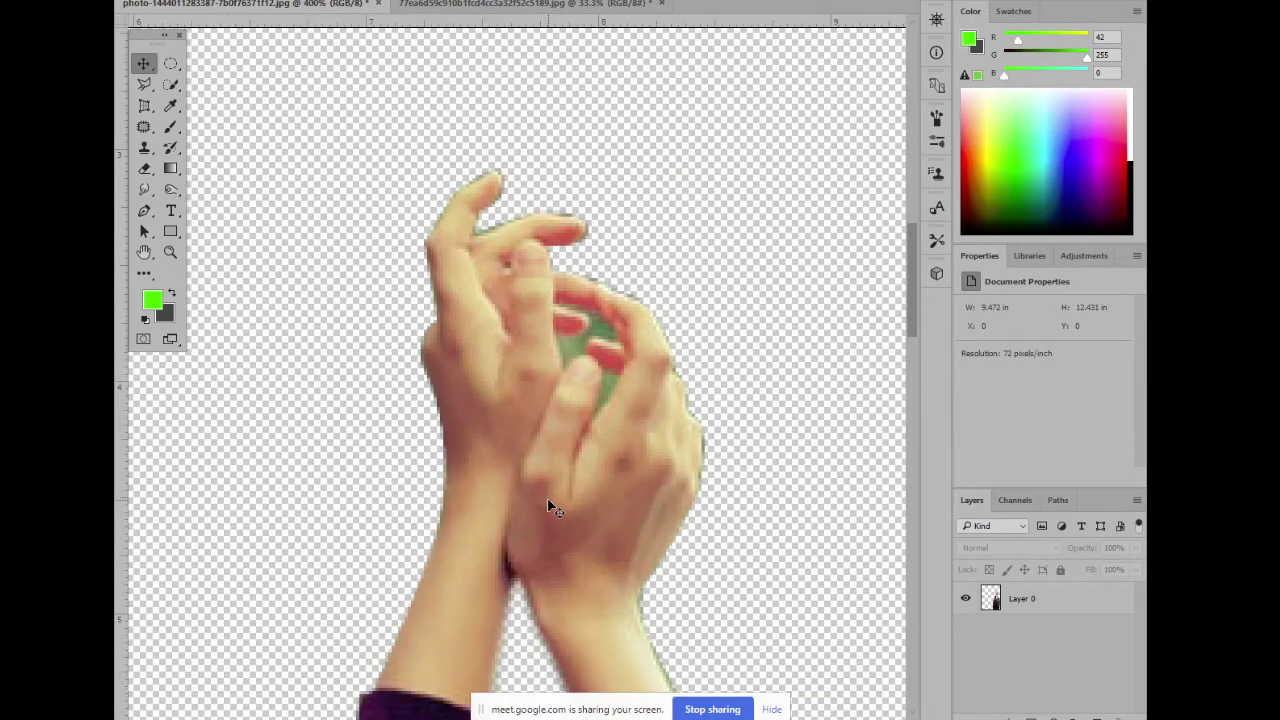
click(145, 211)
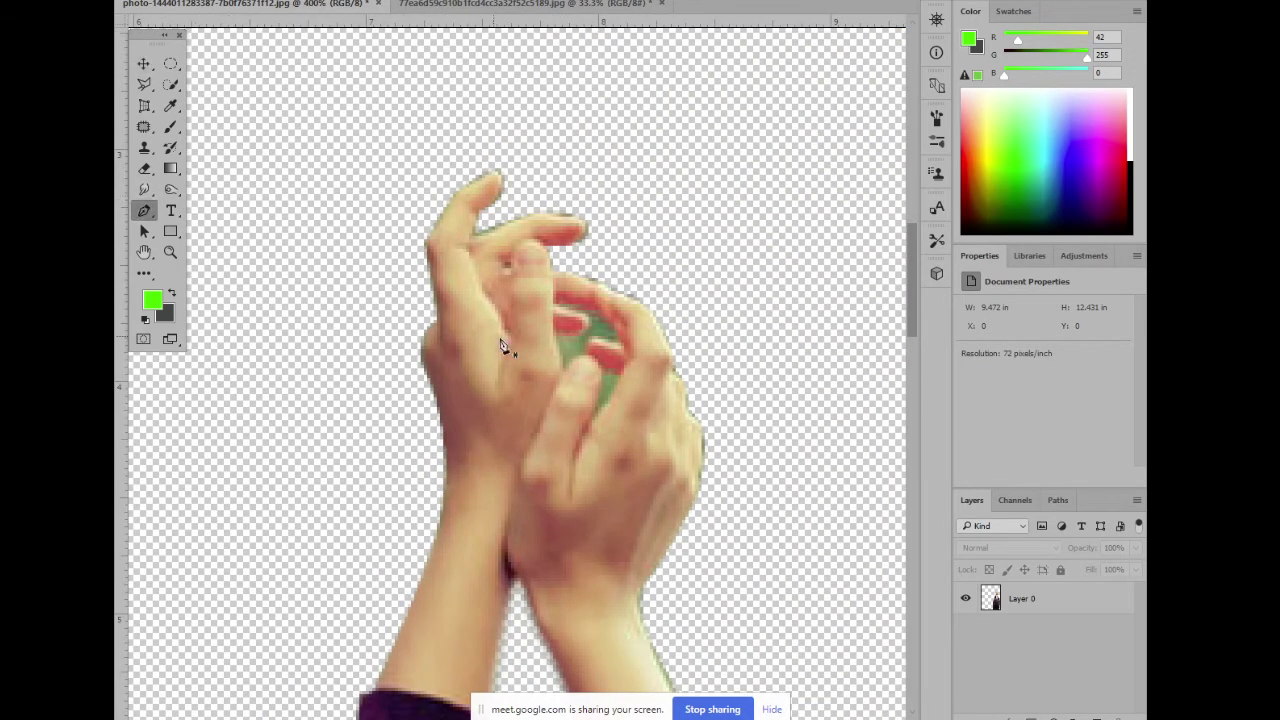
click(557, 340)
click(565, 373)
key(ctrl+z)
key(ctrl+plus)
key(ctrl+plus)
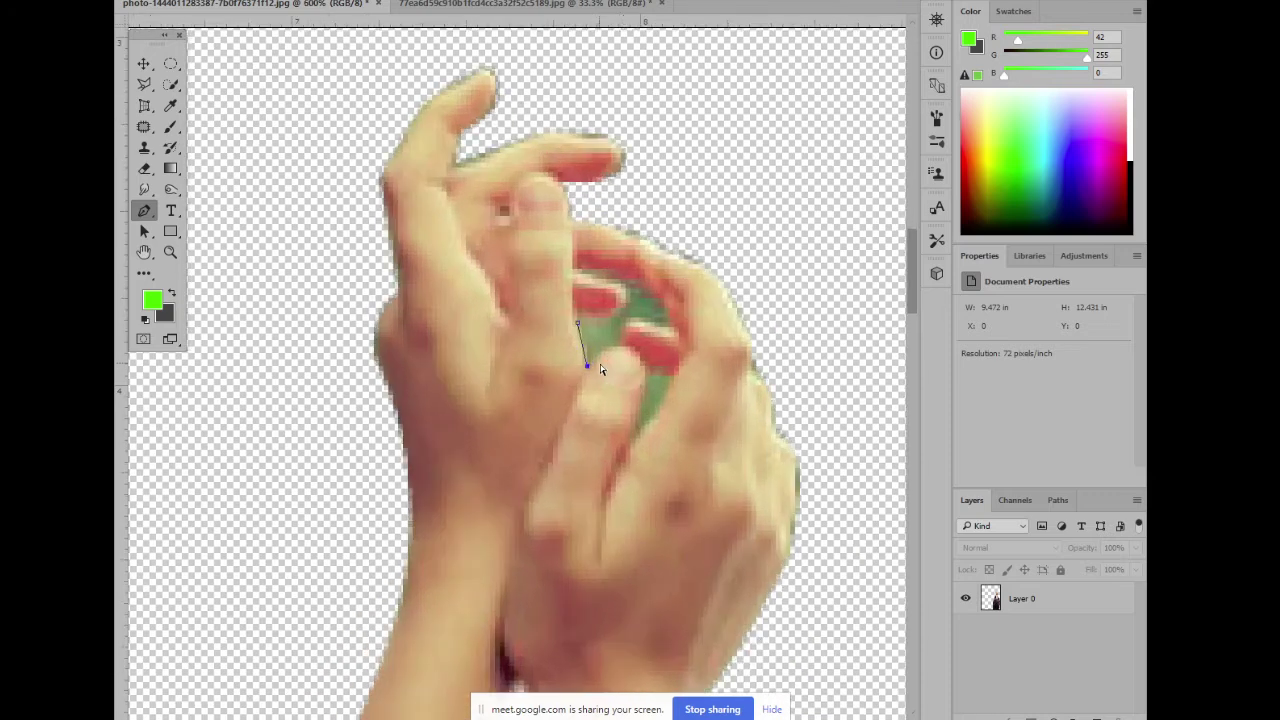
drag(620, 347, 669, 327)
drag(593, 279, 581, 279)
click(579, 324)
drag(588, 333, 581, 322)
Convert the finger-gap path into a new anti-aliased selection with a feather radius of 1 pixel
right_click(615, 332)
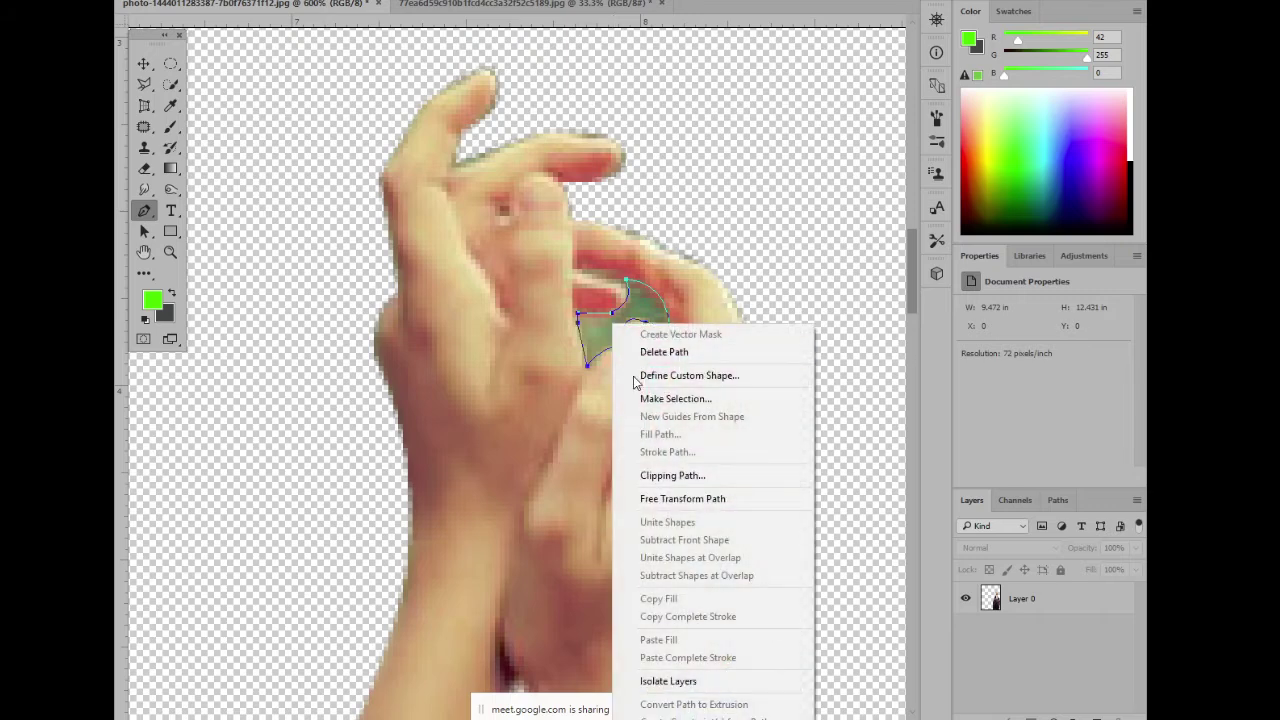
click(663, 397)
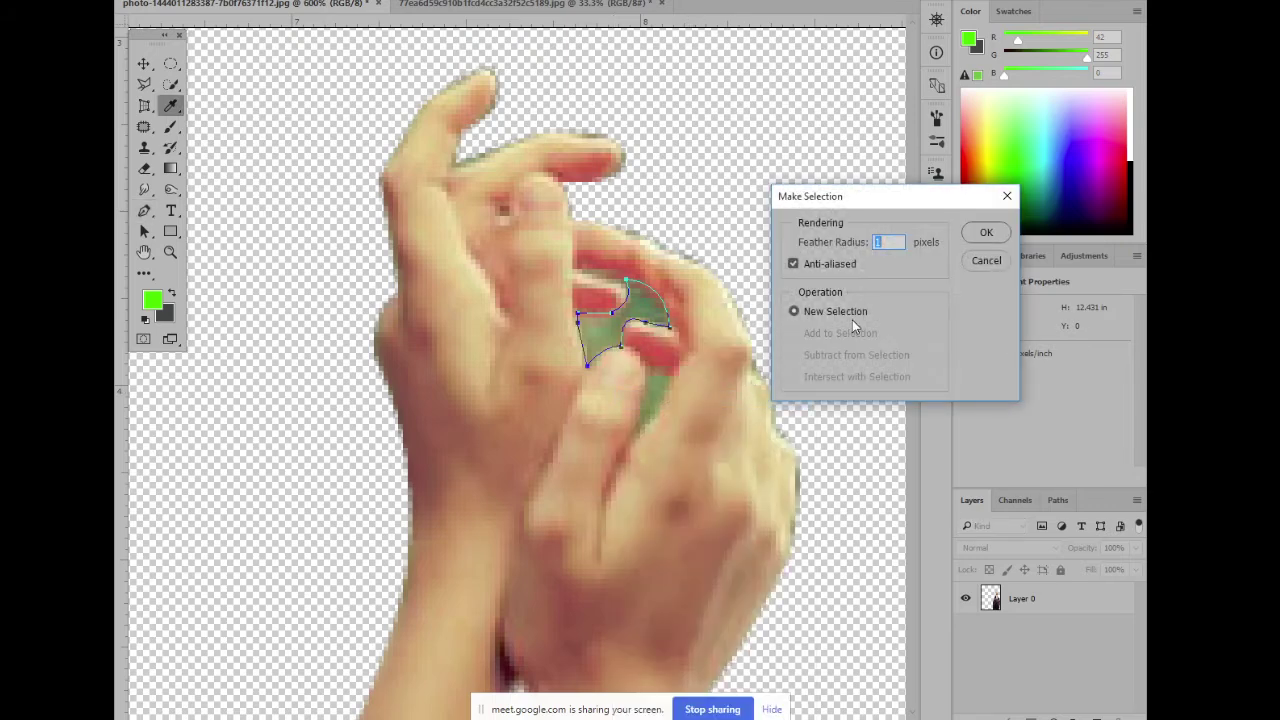
key(Return)
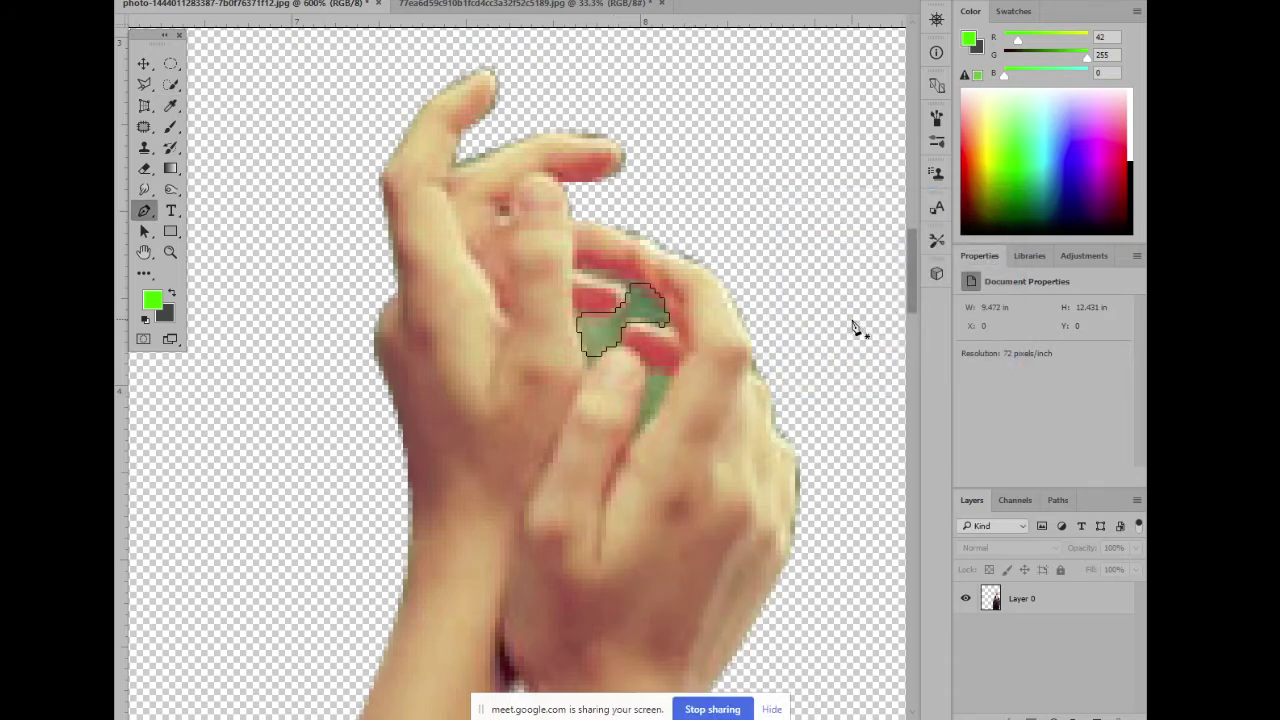
Examine the selected finger gap, the hands and forearms, and the whole cutout
key(ctrl+minus)
key(ctrl+minus)
key(ctrl+minus)
key(ctrl+minus)
key(ctrl+minus)
key(ctrl+minus)
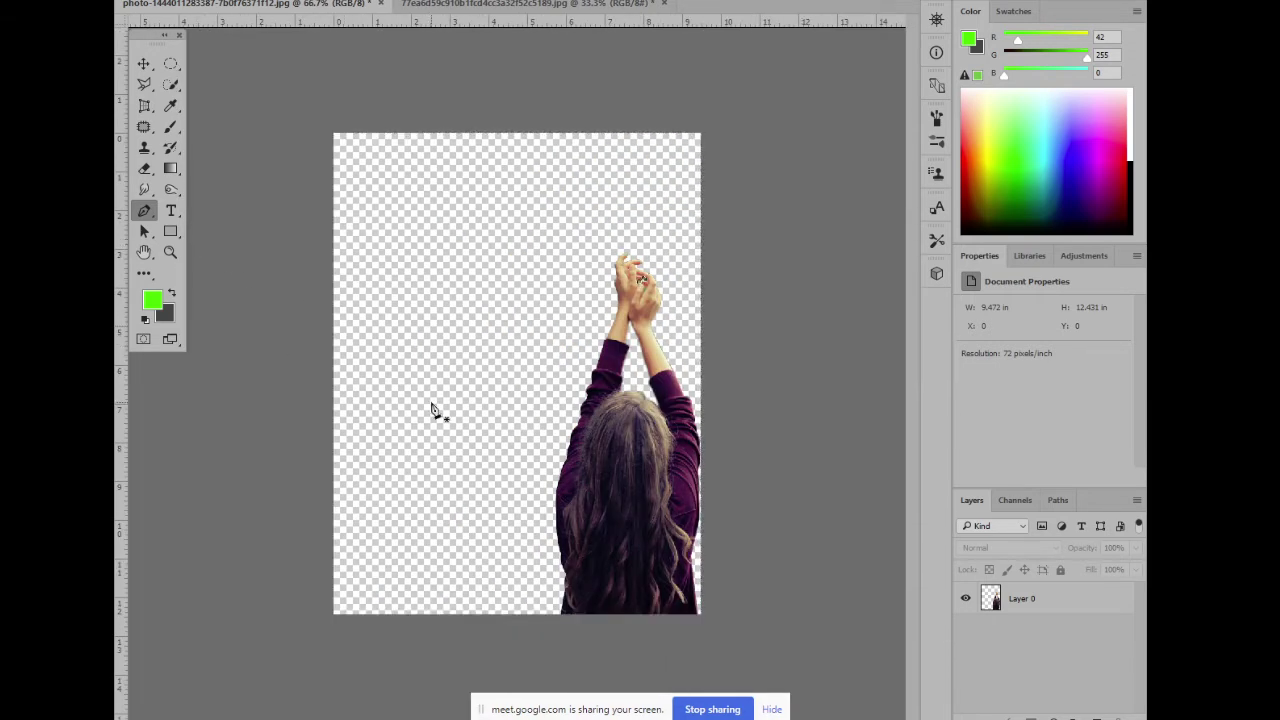
key(ctrl+plus)
key(ctrl+plus)
key(ctrl+plus)
key(ctrl+plus)
drag(740, 251, 563, 371)
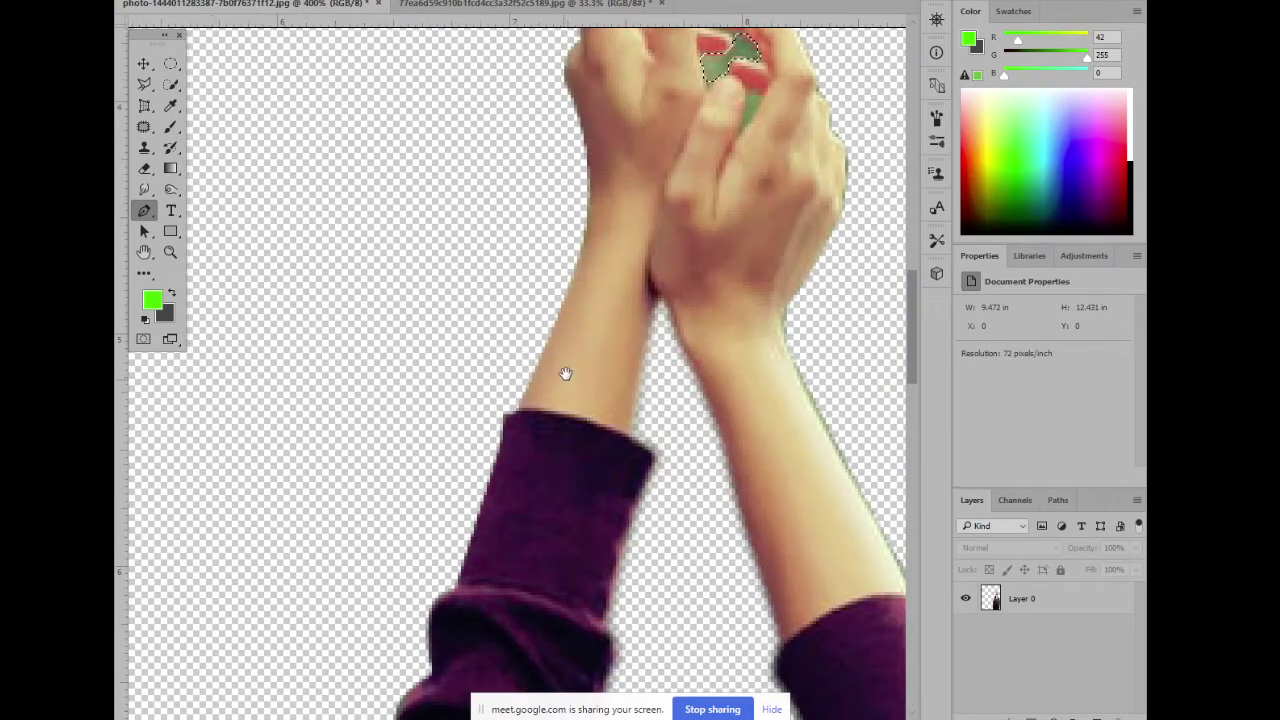
drag(706, 293, 560, 523)
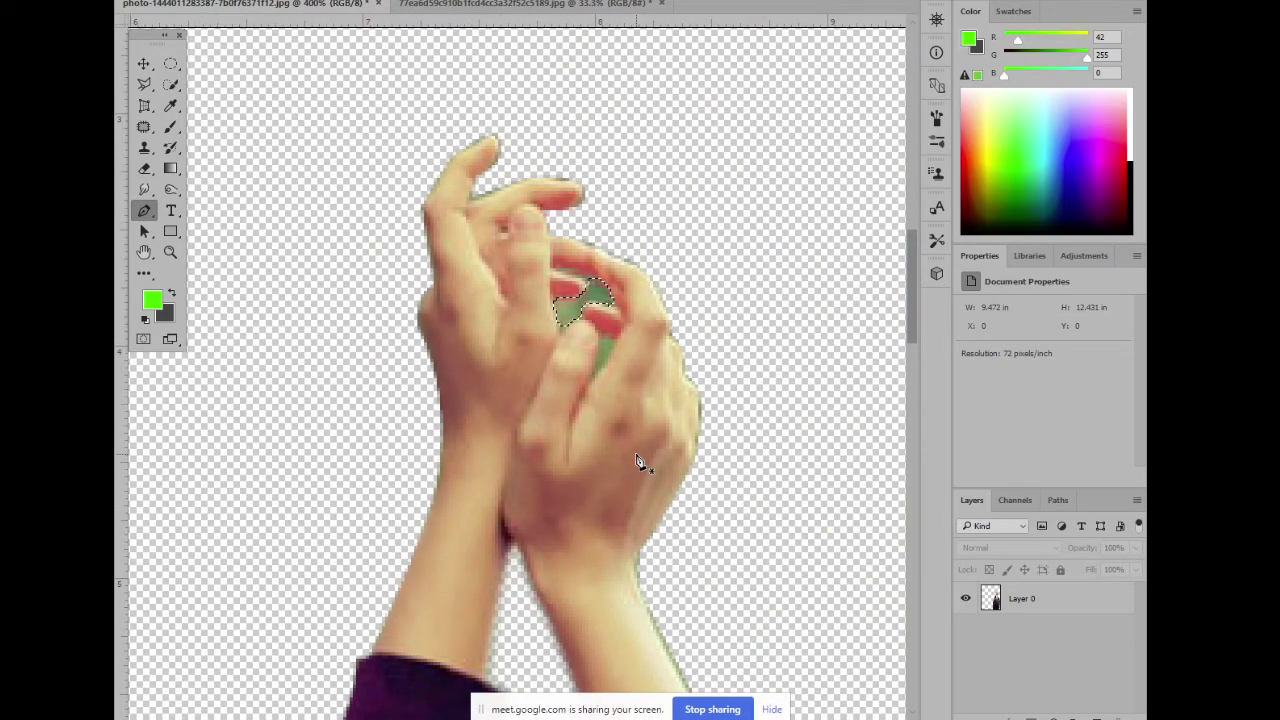
key(ctrl+minus)
key(ctrl+minus)
key(ctrl+minus)
key(ctrl+minus)
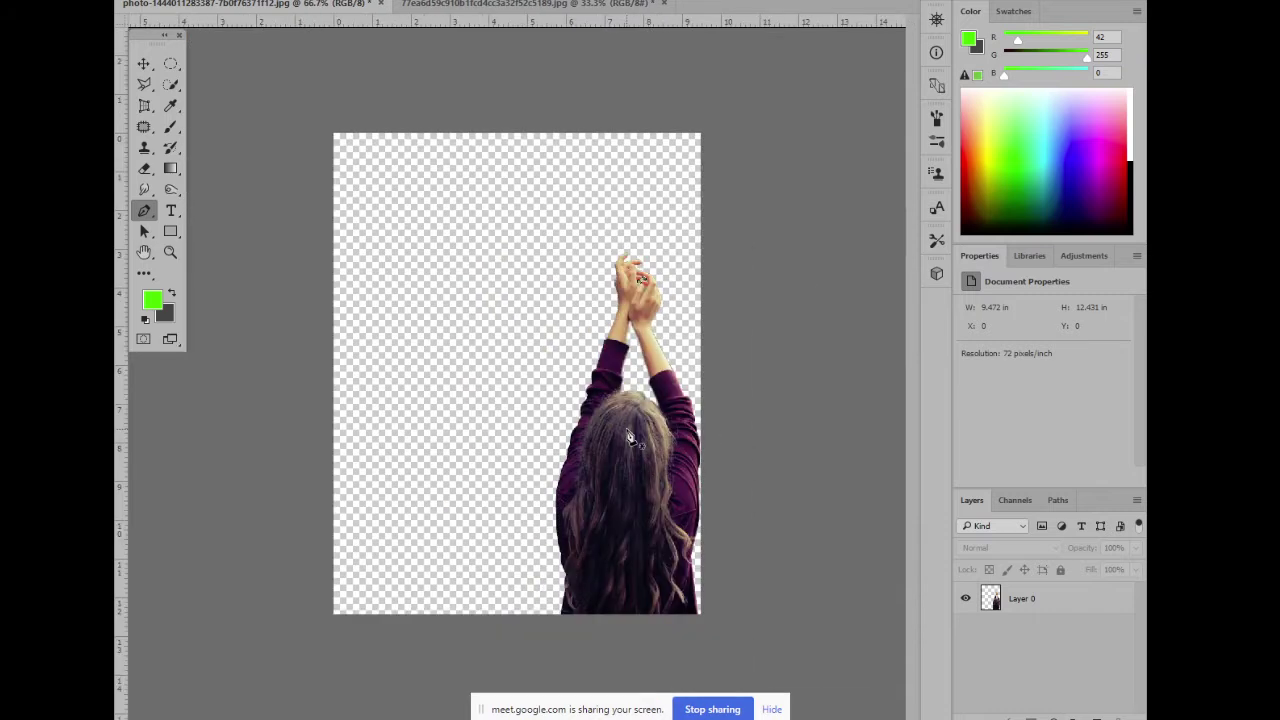
key(ctrl+plus)
key(ctrl+plus)
drag(766, 263, 449, 520)
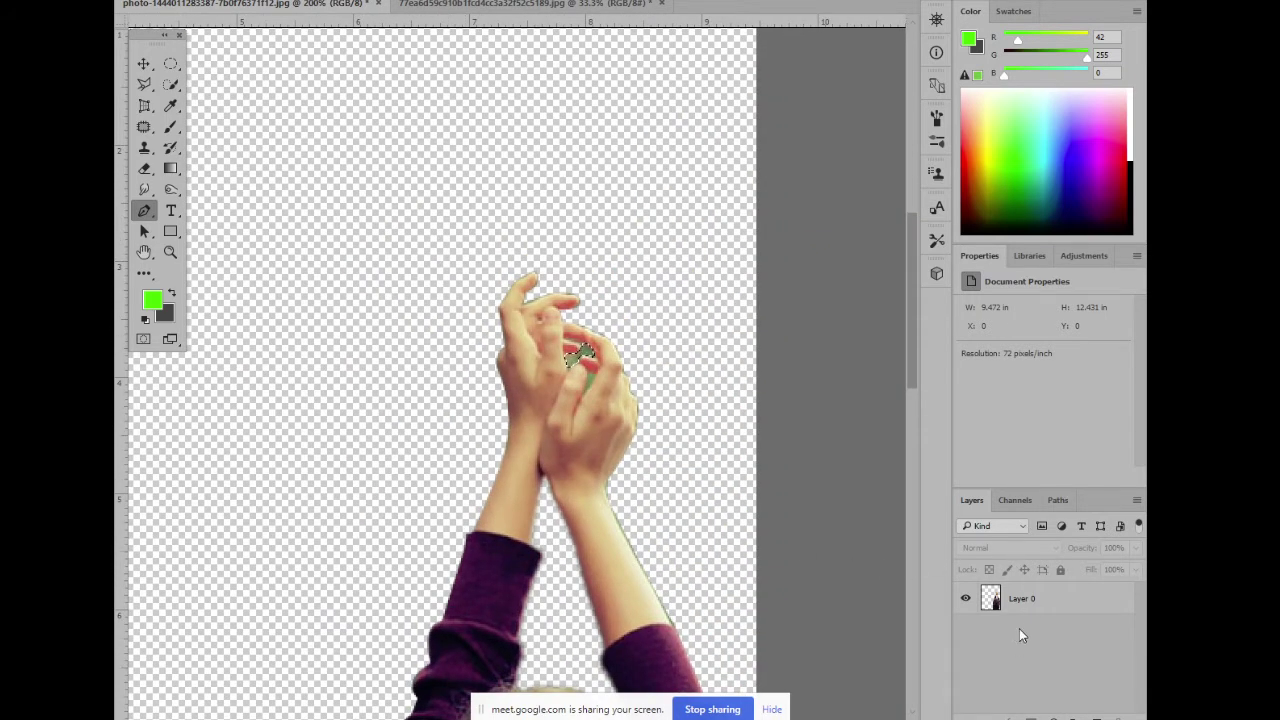
Clear the selected green patch between the fingers from Layer 0 and drop the selection
click(1021, 601)
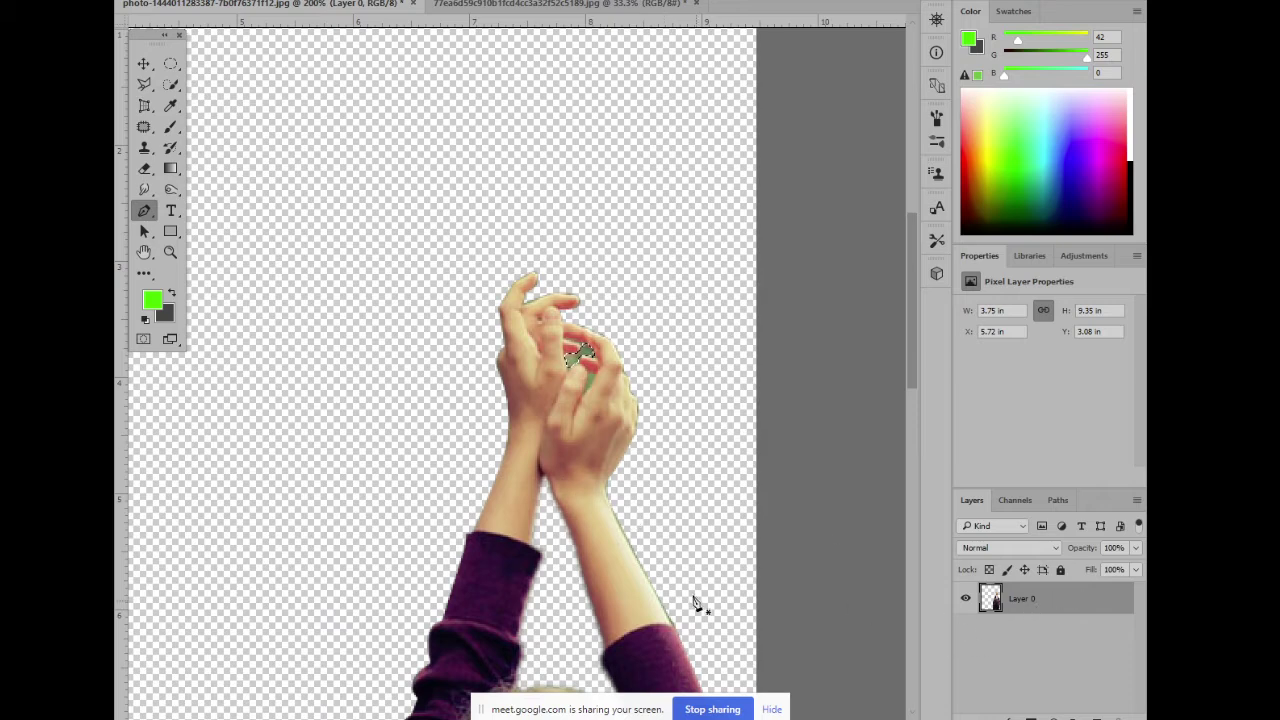
key(ctrl+plus)
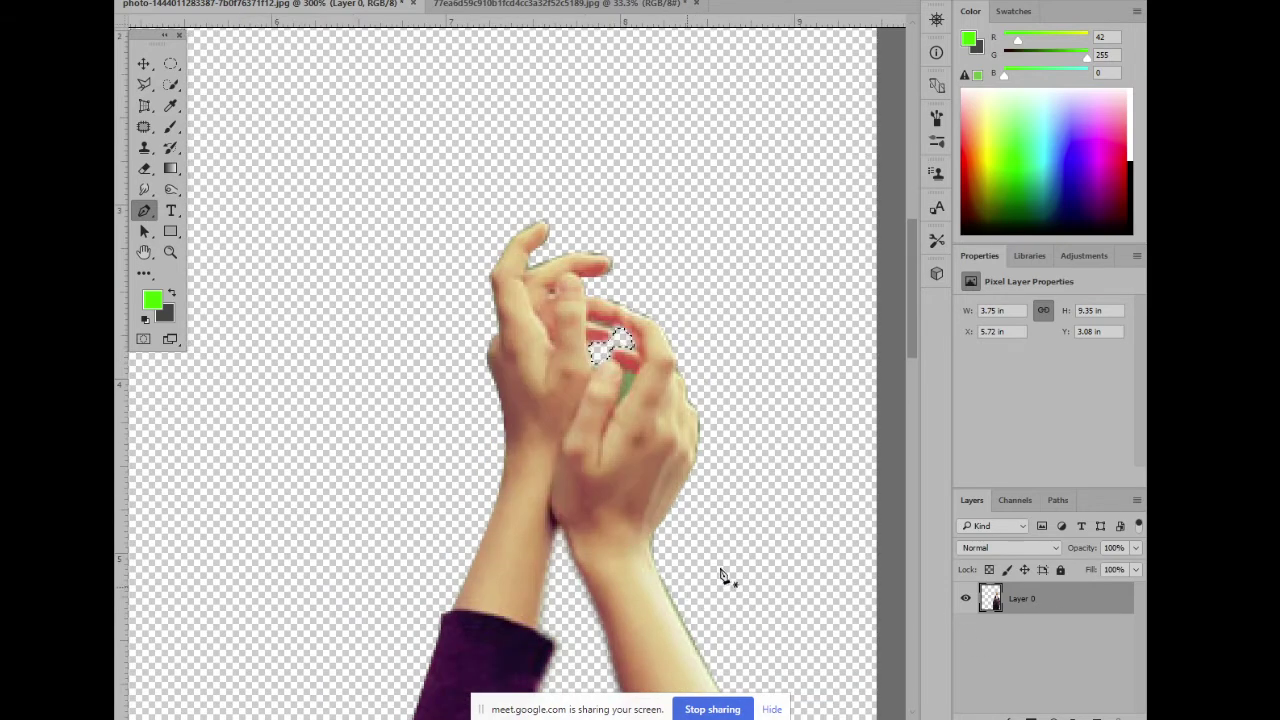
click(1057, 500)
click(972, 500)
key(ctrl+plus)
key(ctrl+plus)
drag(680, 434, 589, 468)
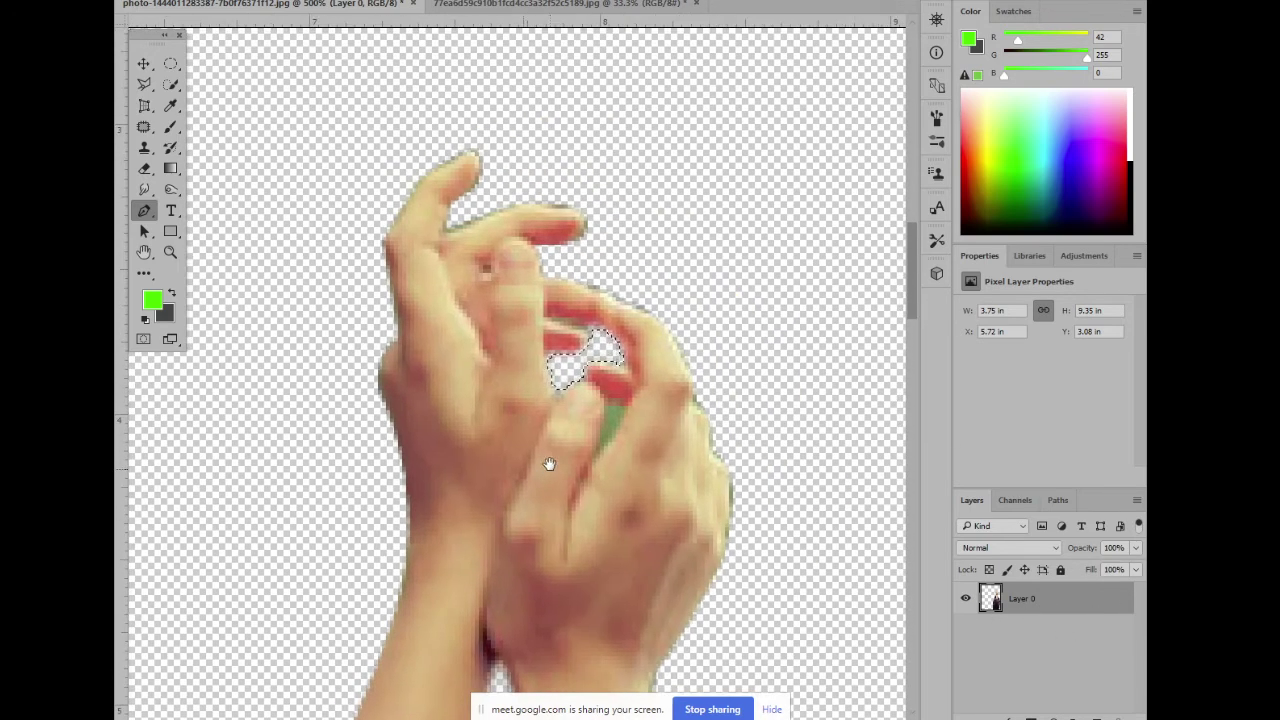
key(ctrl+d)
Trace the lower green gap between the fingers with a Pen path and turn it into a selection
click(596, 452)
mouse_move(605, 401)
mouse_down()
mouse_move(588, 399)
mouse_move(600, 400)
mouse_up()
click(628, 401)
drag(597, 453, 577, 463)
right_click(626, 406)
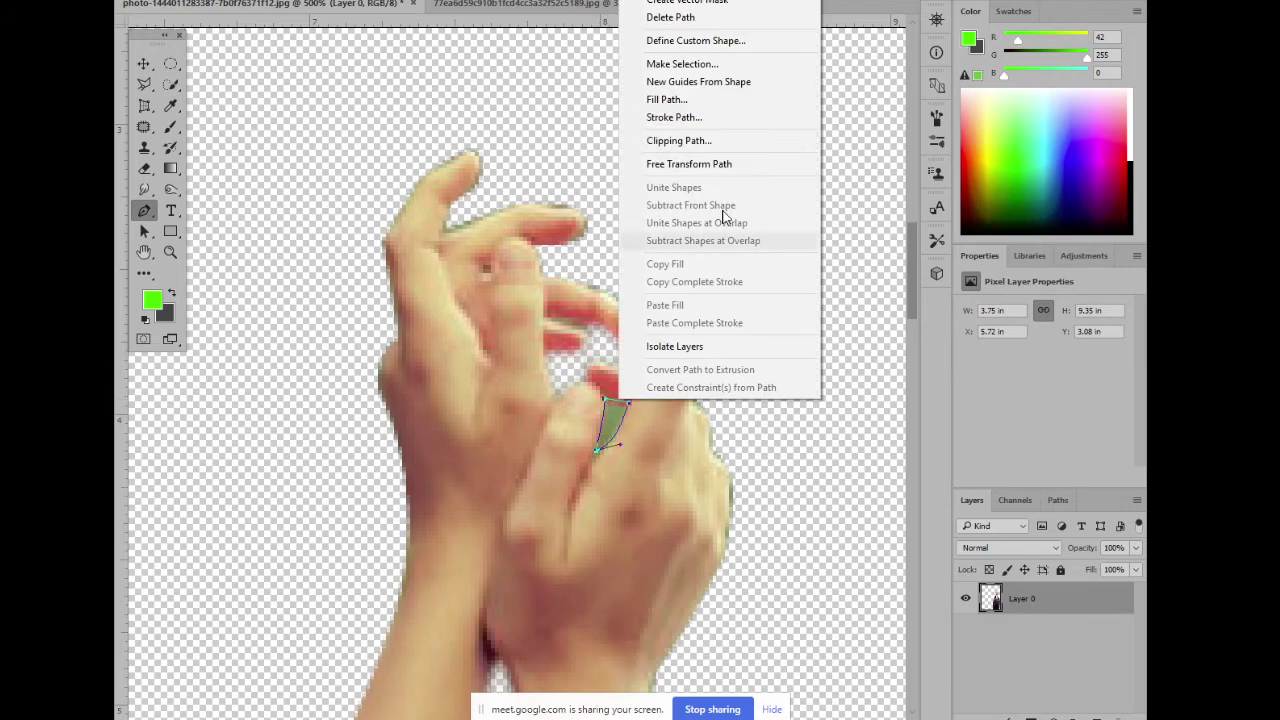
click(723, 64)
key(Return)
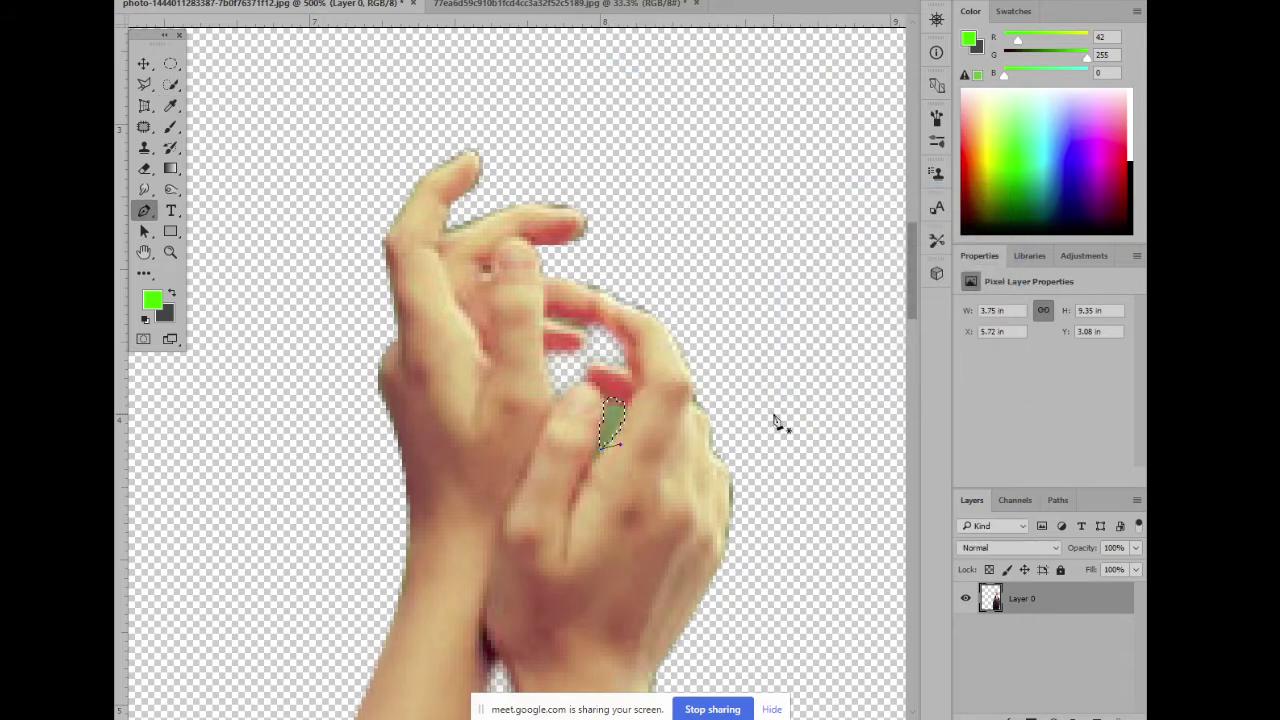
Try clearing everything outside the lower finger gap with an inverted selection, and undo the deletion
key(ctrl+shift+i)
key(Delete)
key(ctrl+z)
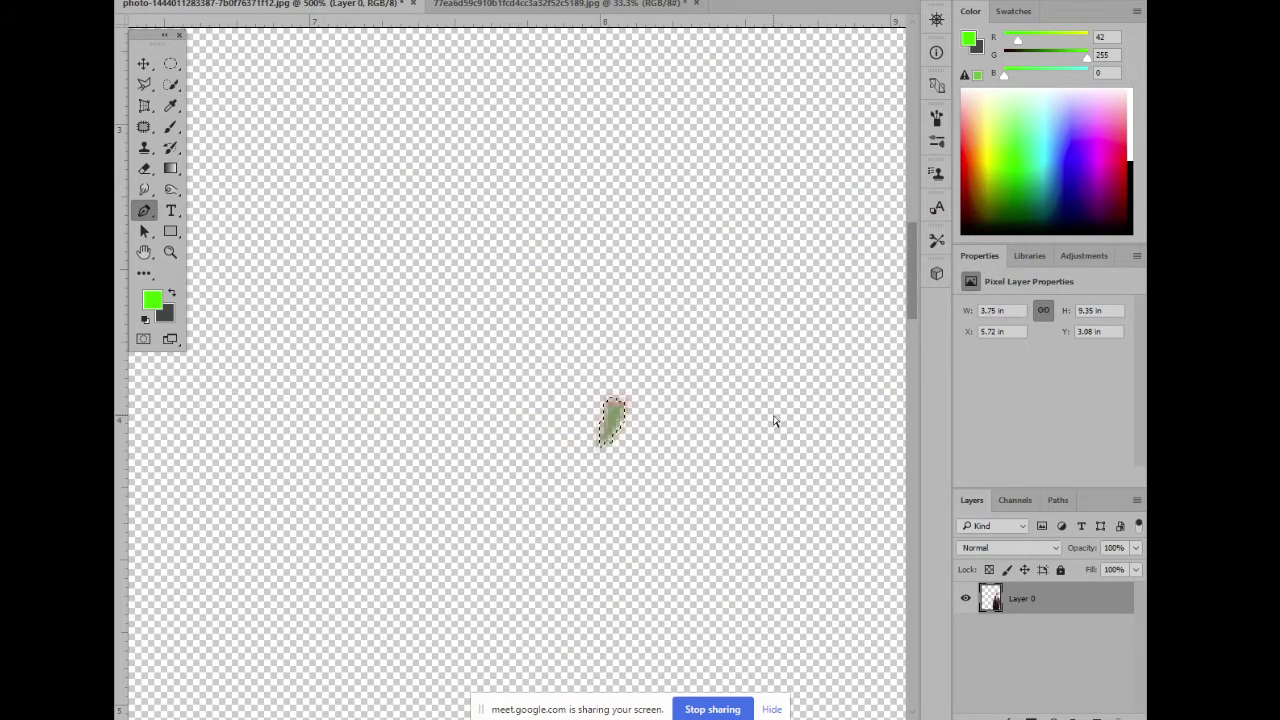
Deselect the lower finger gap with the whole cut-out woman in view
key(ctrl+minus)
key(ctrl+minus)
key(ctrl+minus)
key(ctrl+minus)
key(ctrl+minus)
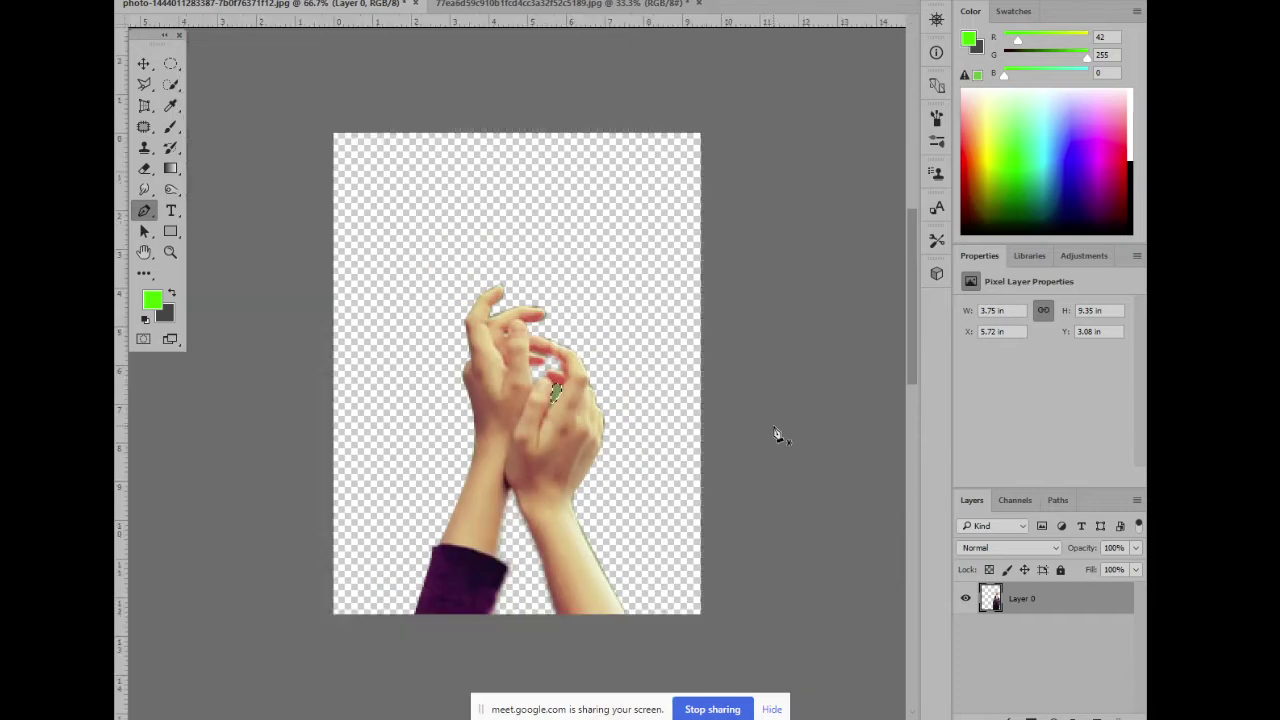
key(ctrl+d)
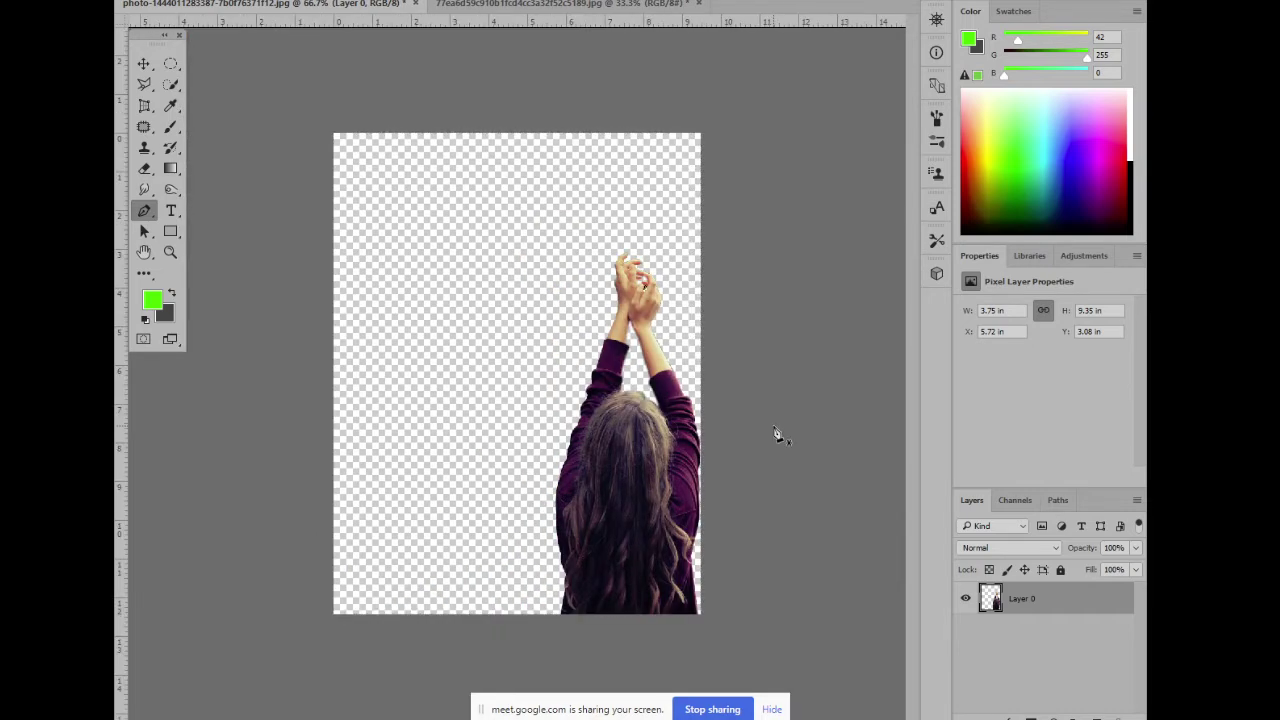
Drop the remaining selection between the fingers and check the cut-out edges of the hands up close
key(ctrl+plus)
key(ctrl+plus)
key(ctrl+plus)
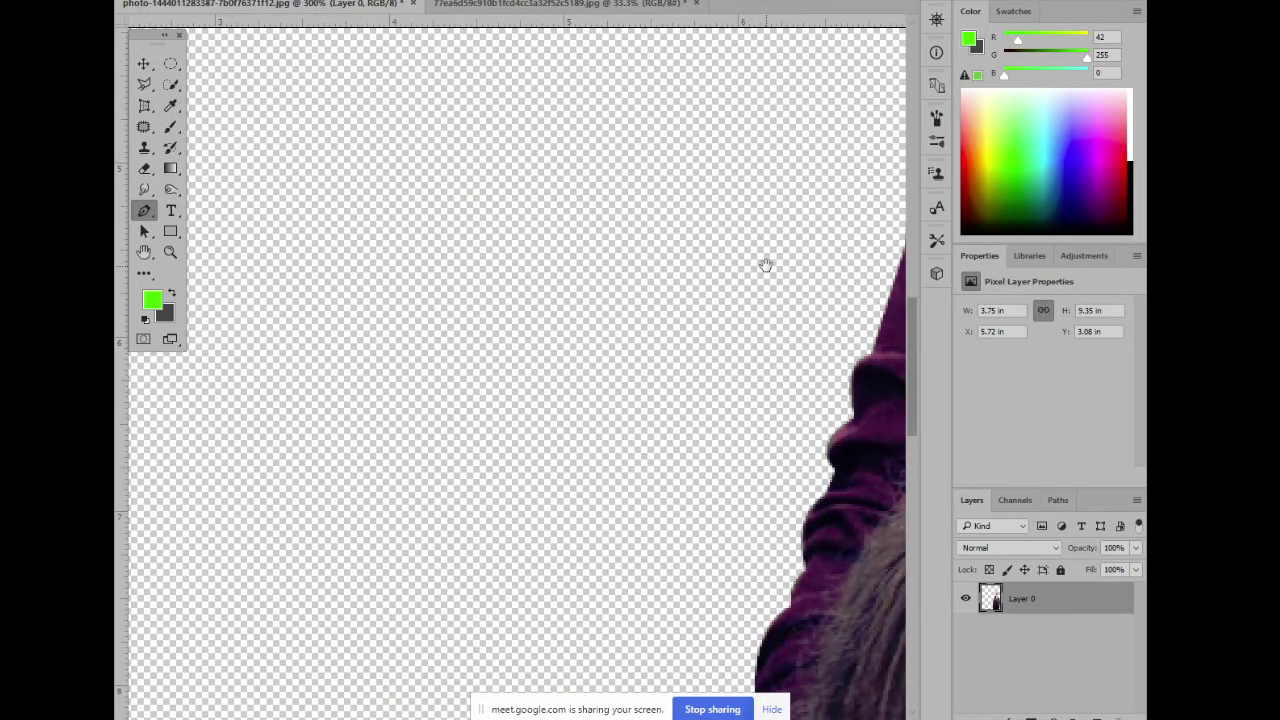
drag(766, 263, 366, 560)
drag(537, 448, 467, 492)
scroll(643, 457, up, 1)
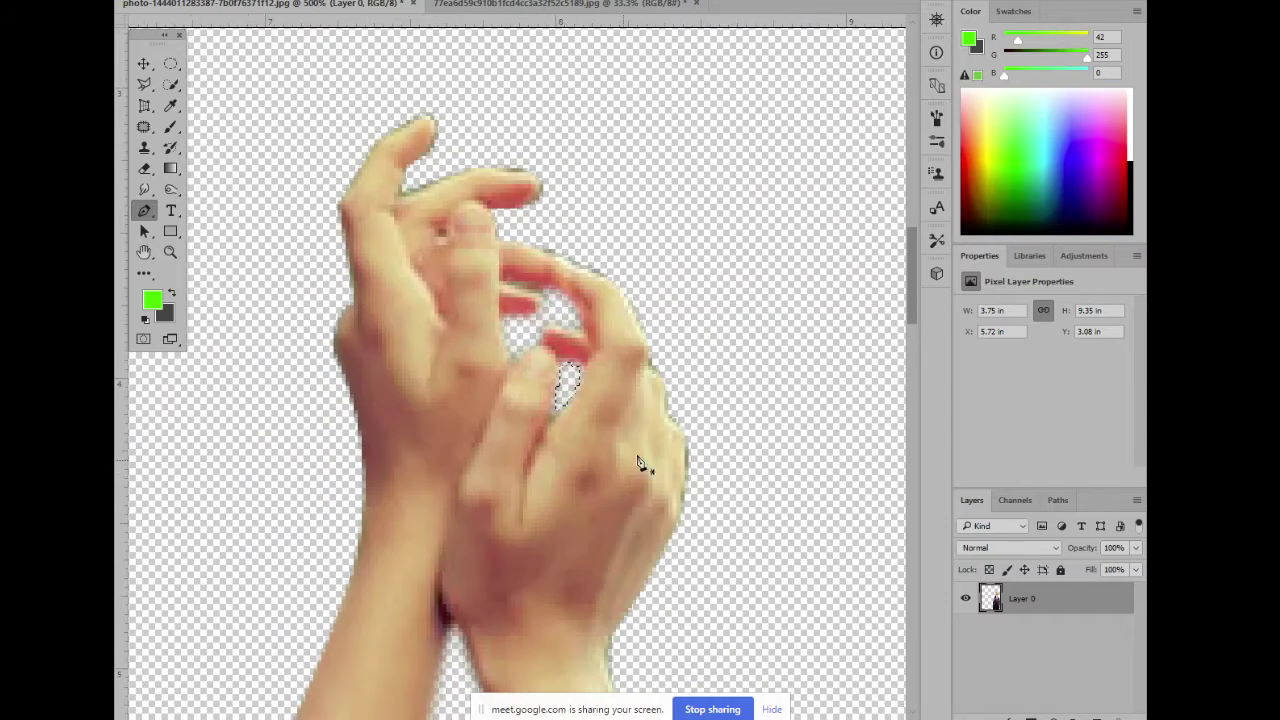
scroll(557, 414, up, 1)
key(ctrl+d)
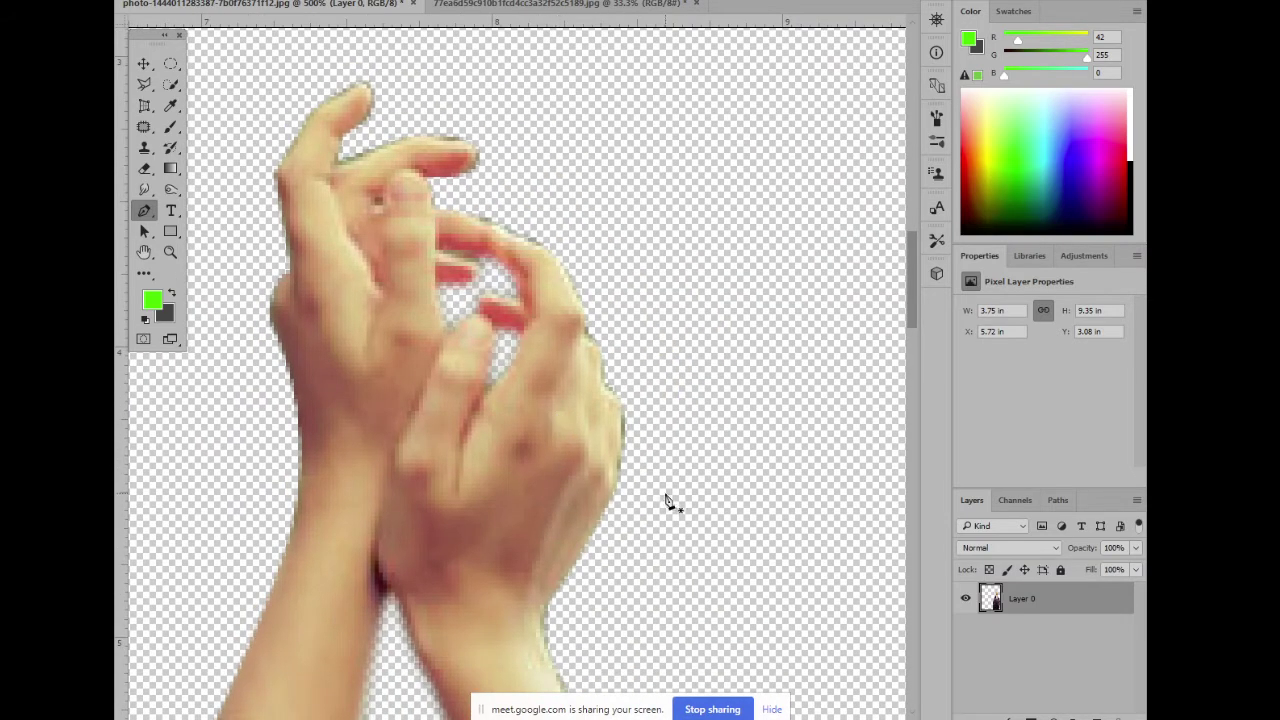
key(ctrl+0)
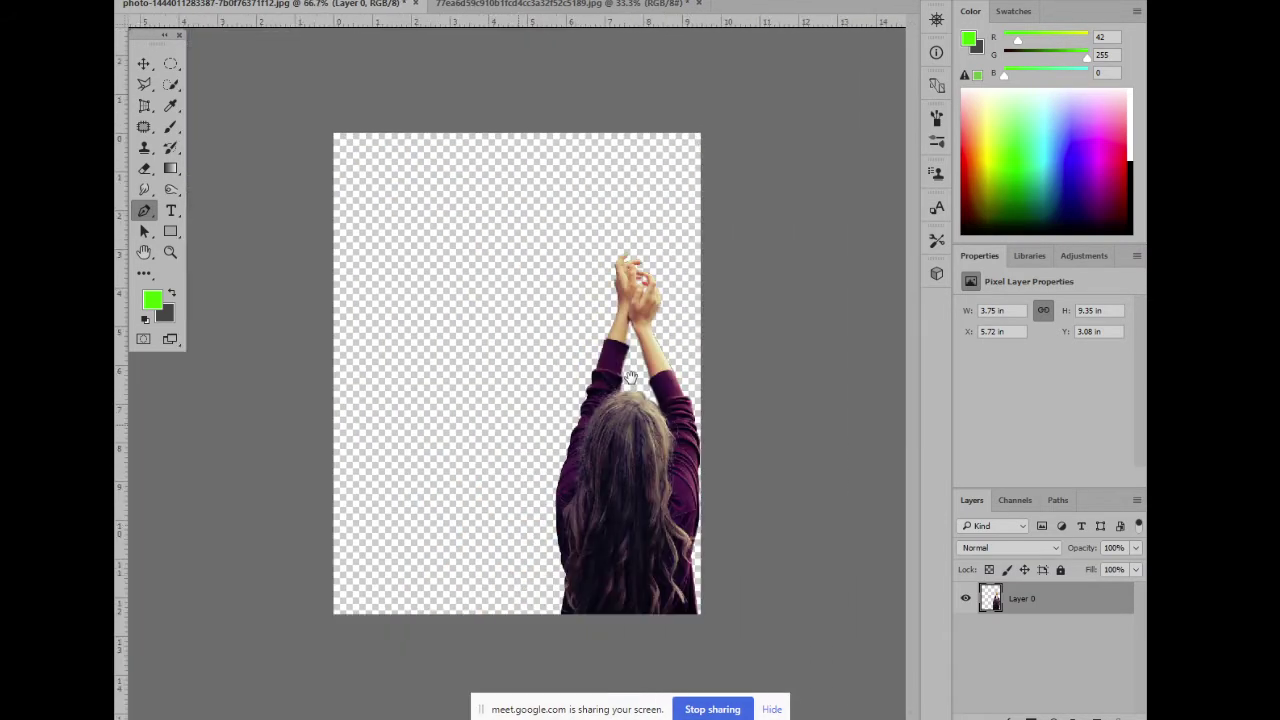
Switch to the Move tool, deselect Layer 0, and inspect the cut-out woman
click(152, 63)
click(367, 281)
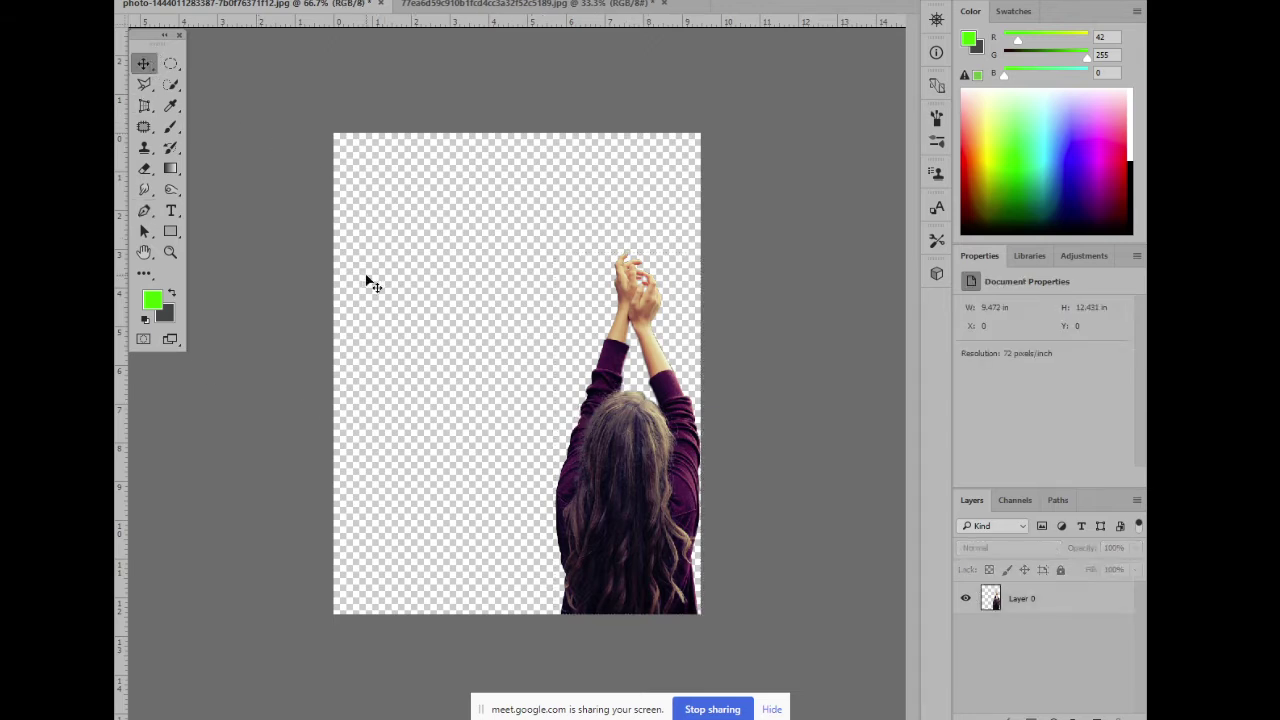
key(ctrl+plus)
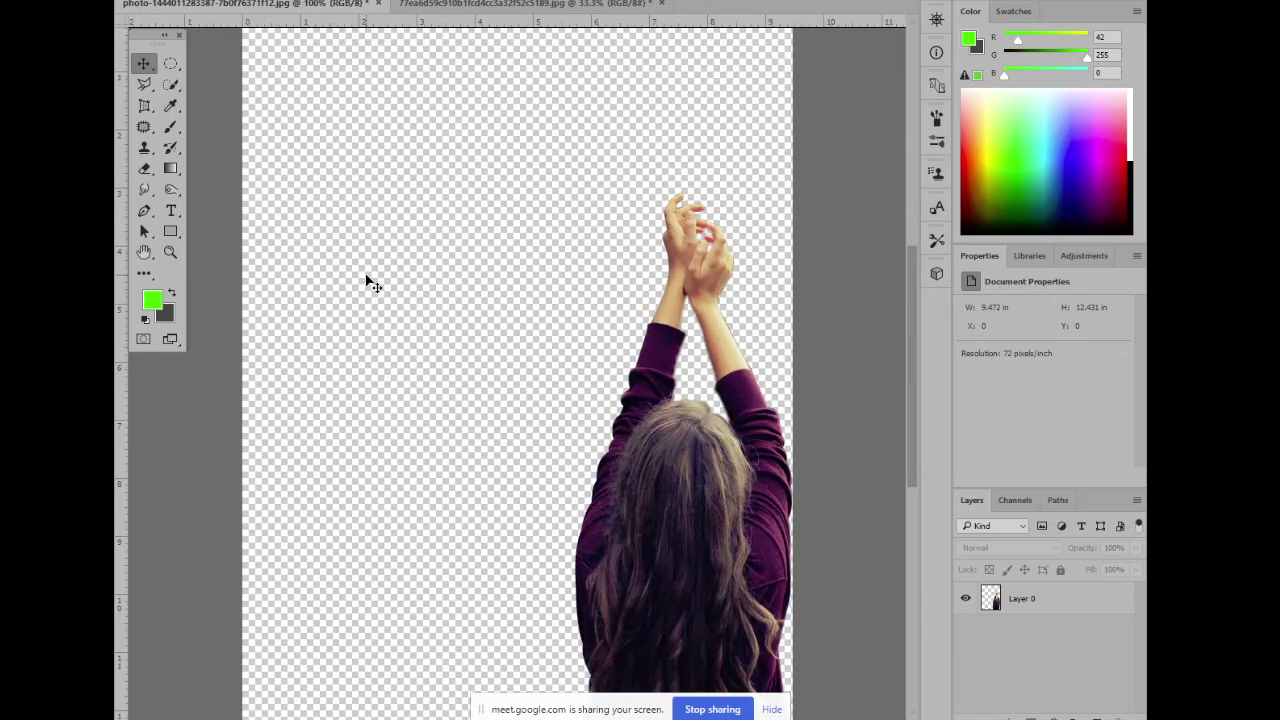
key(ctrl+plus)
key(ctrl+minus)
key(ctrl+minus)
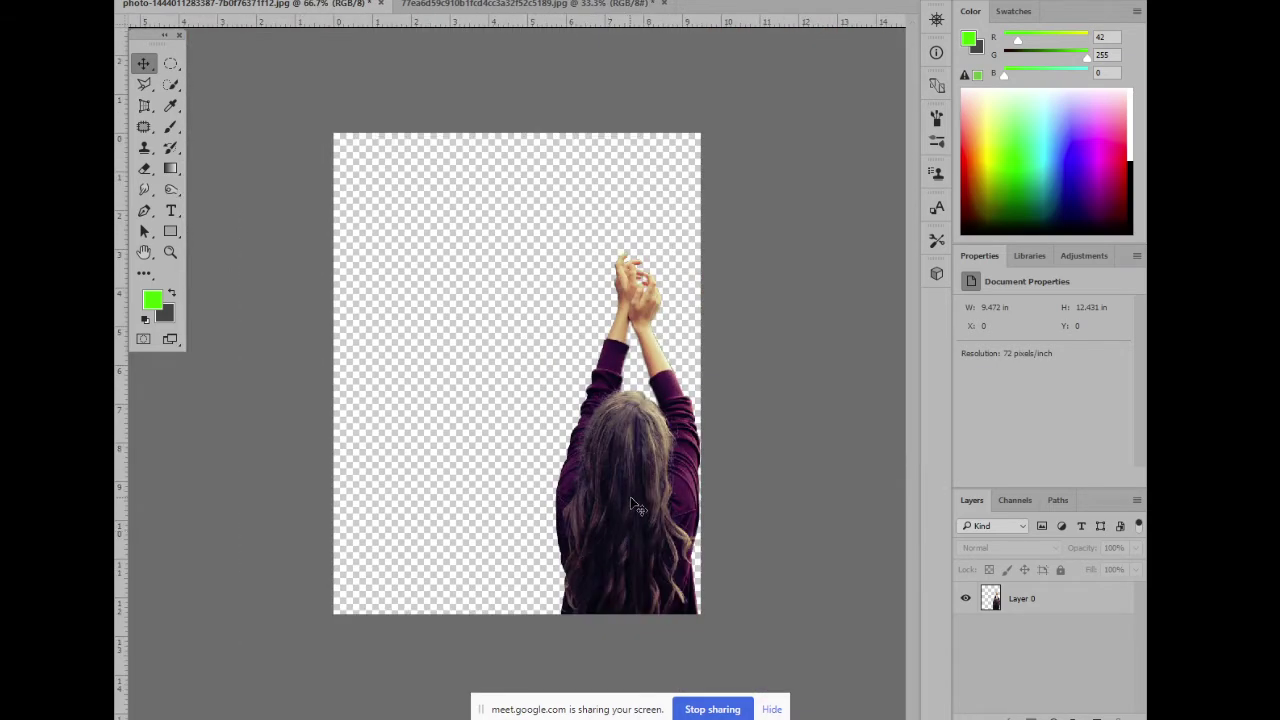
mouse_move(628, 510)
mouse_down()
mouse_move(529, 506)
mouse_move(555, 527)
mouse_move(645, 527)
mouse_up()
Switch to the Fiverr page in the browser and search for "background removal" in place of "clipping path"
key(alt+Tab)
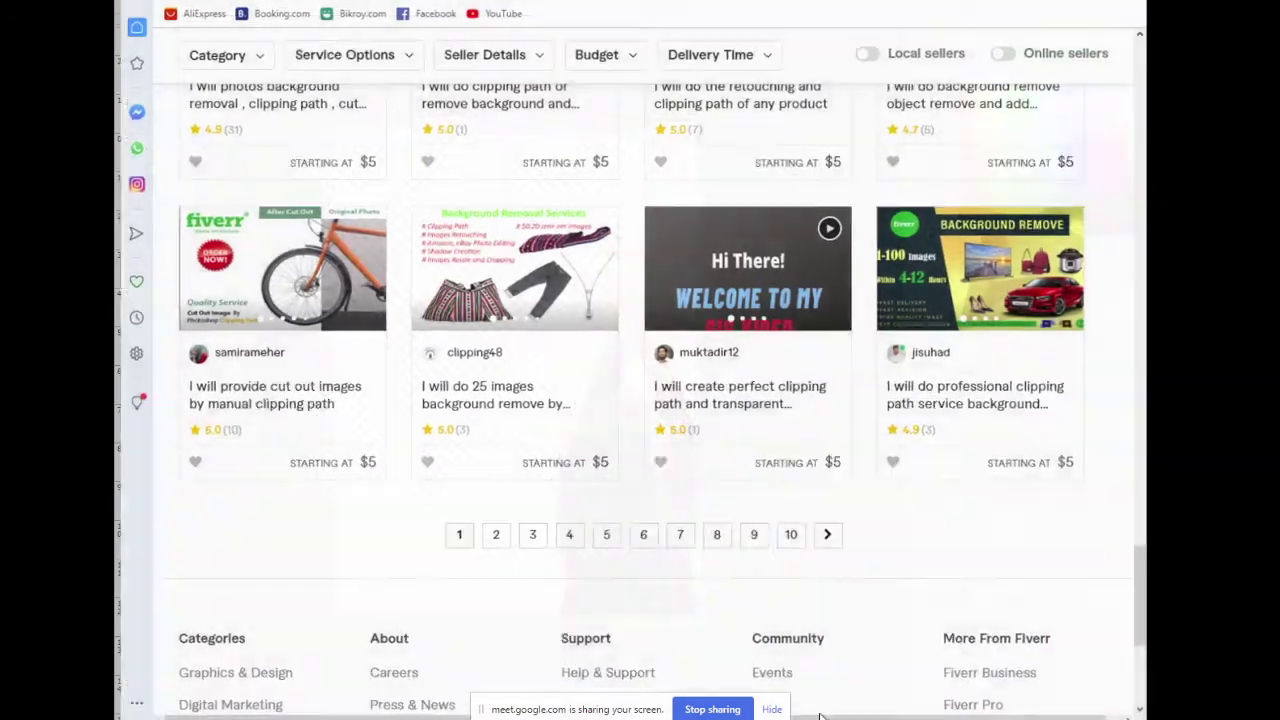
scroll(740, 352, up, 10)
scroll(740, 352, up, 15)
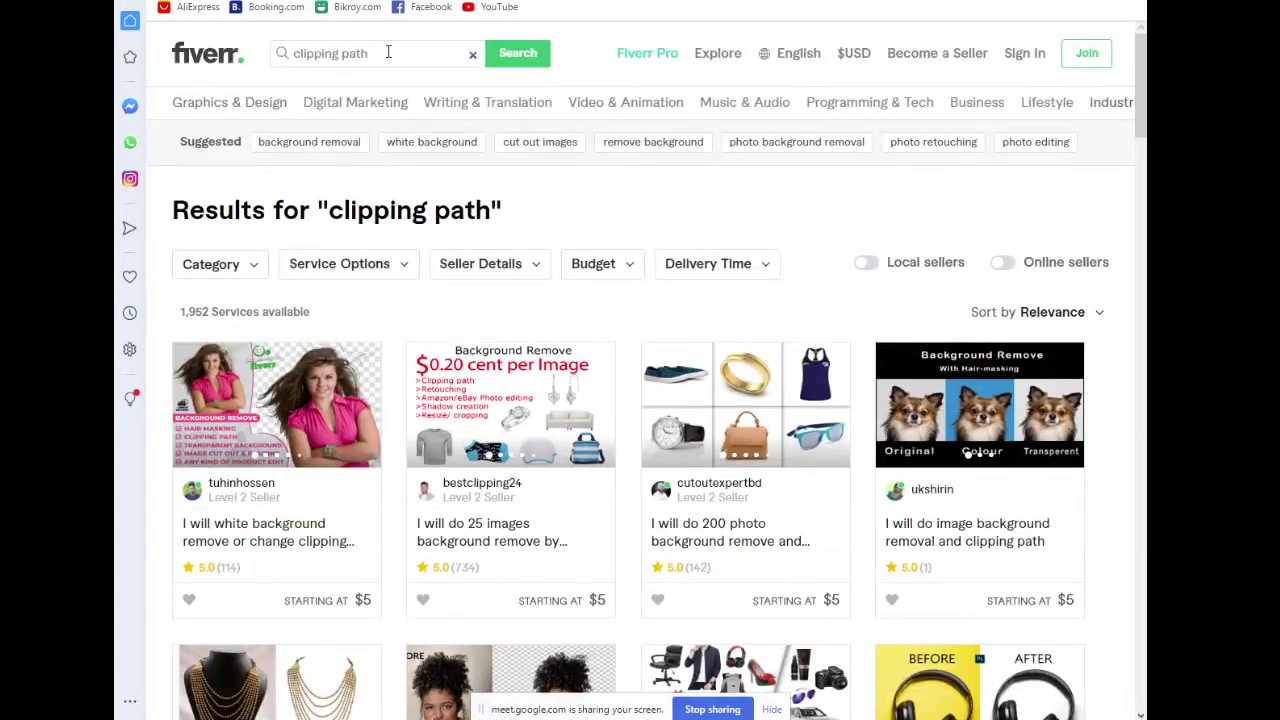
drag(388, 52, 238, 56)
text(bac)
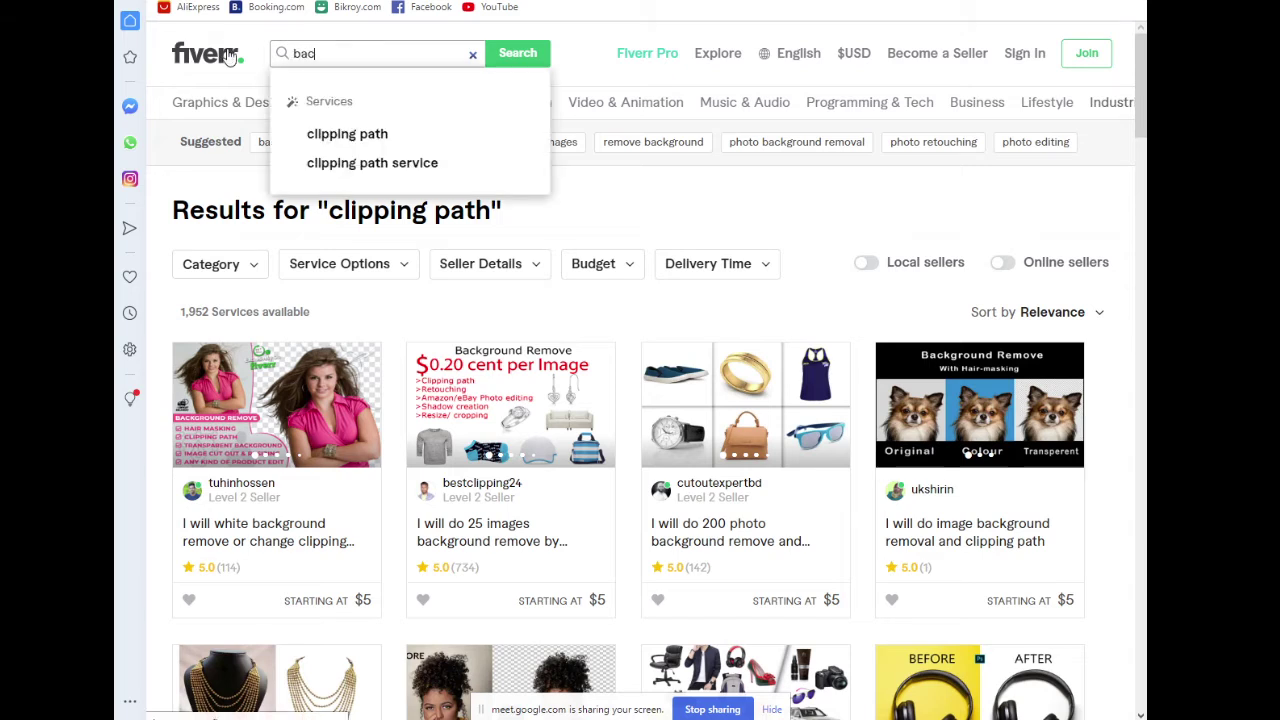
text(kg)
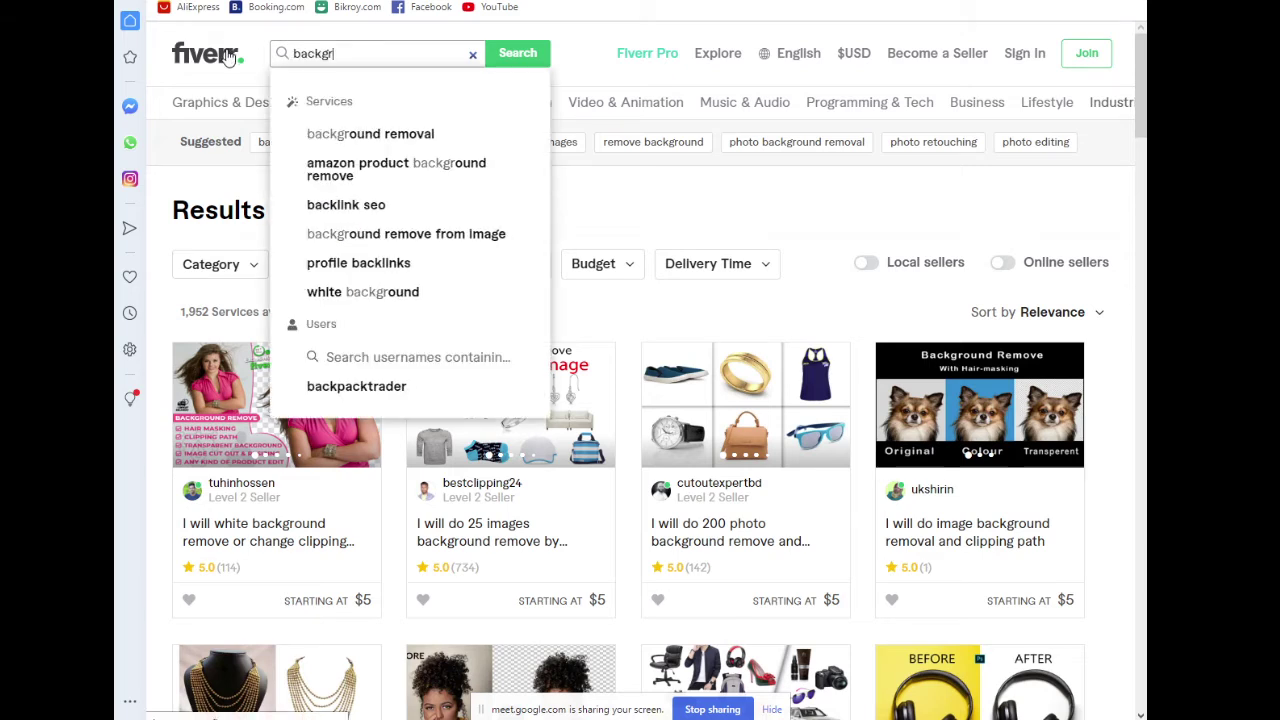
text(r)
click(434, 134)
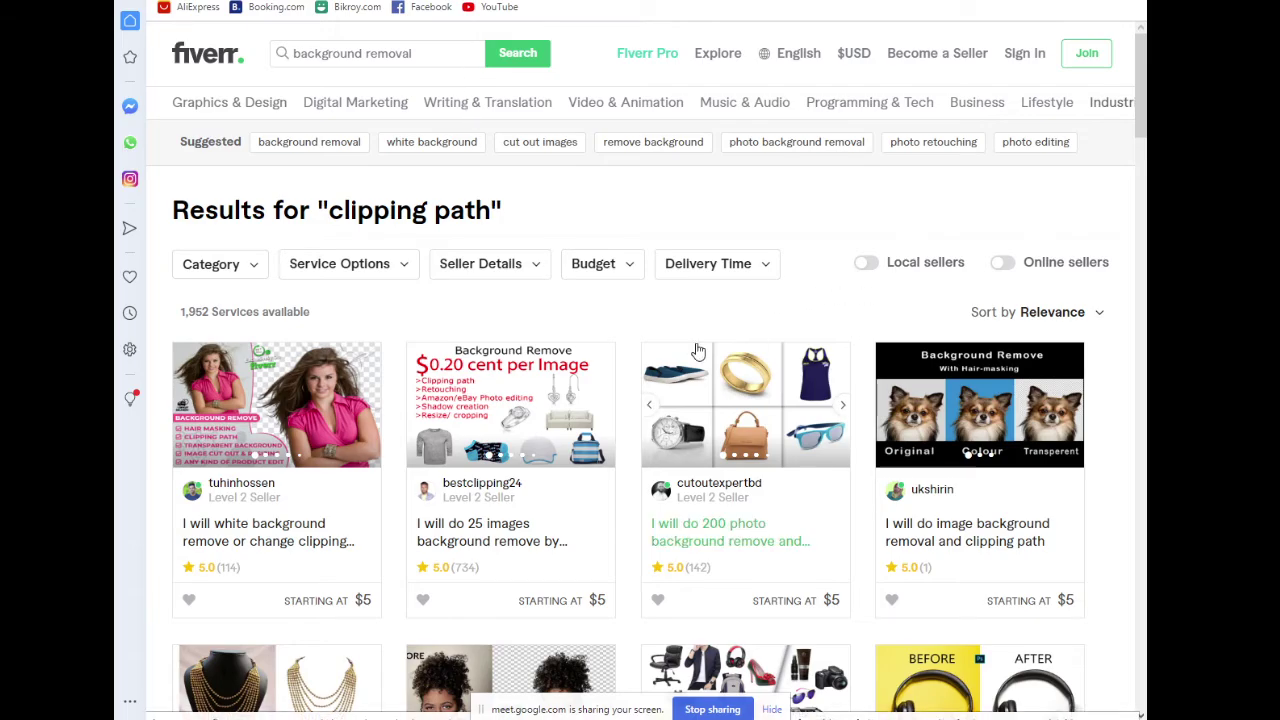
scroll(370, 345, down, 5)
scroll(380, 350, up, 5)
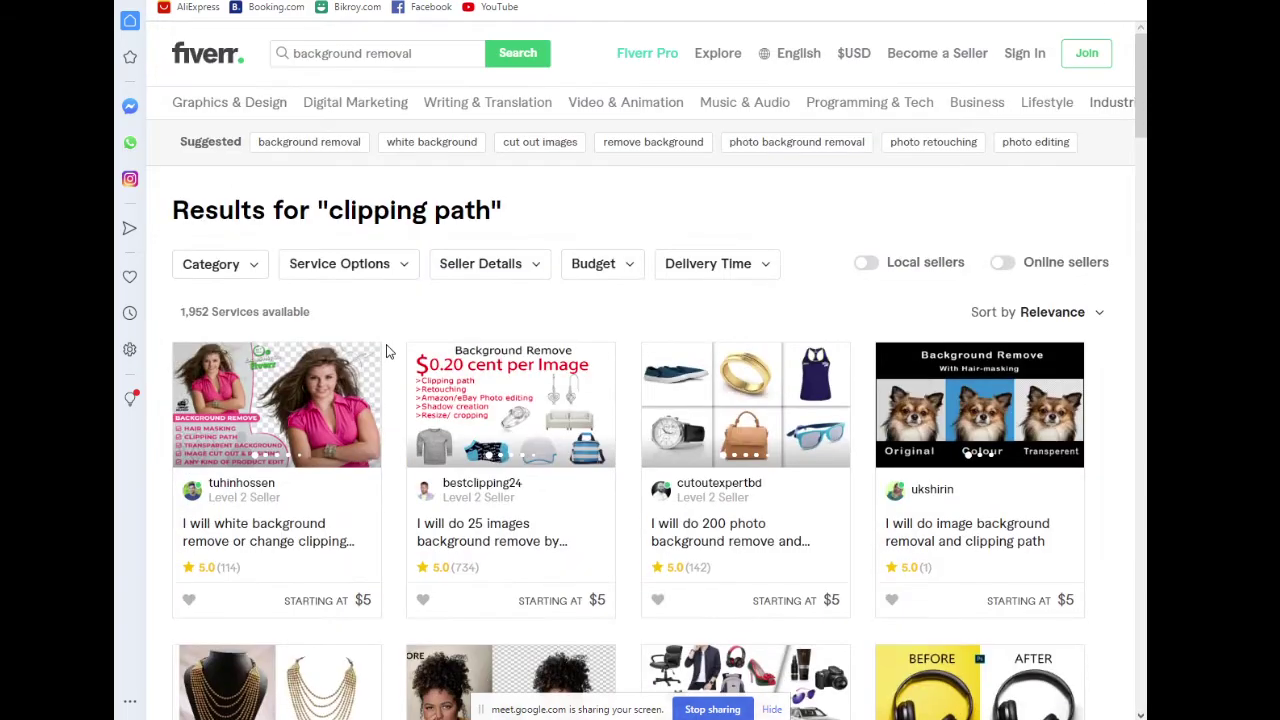
Search Fiverr for "photo background removal" services and limit the results to online sellers
click(418, 50)
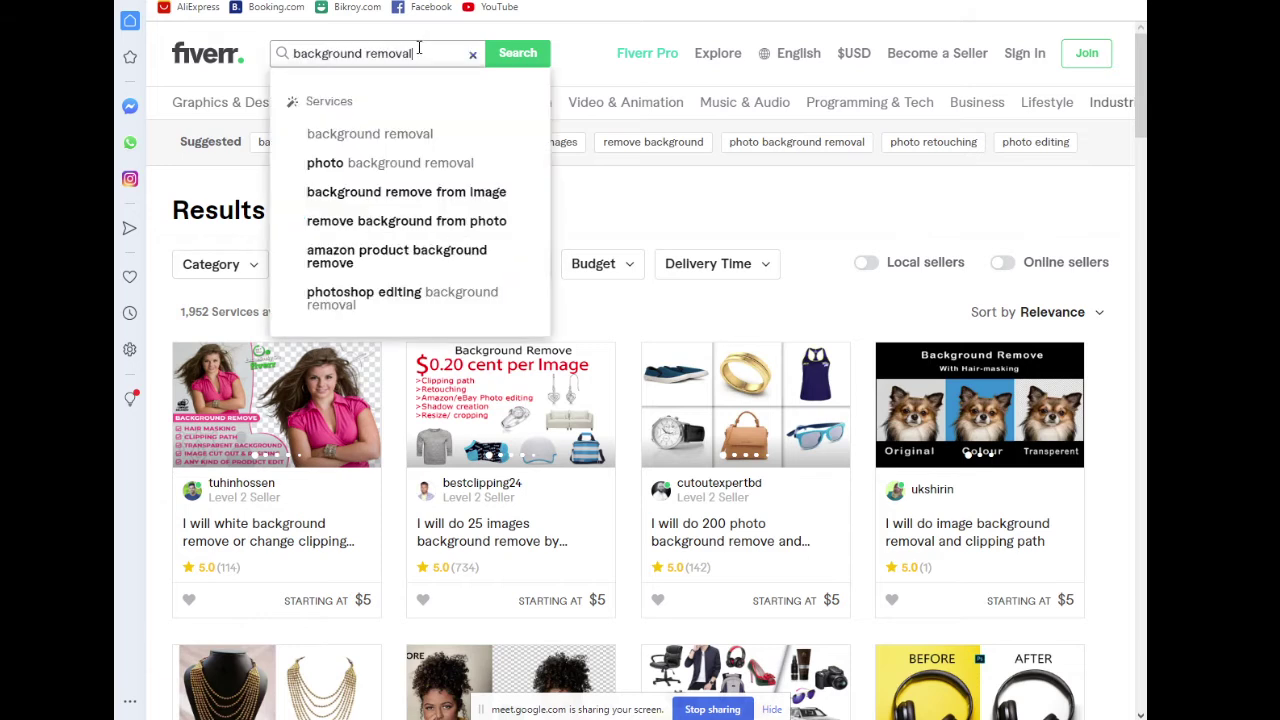
click(427, 162)
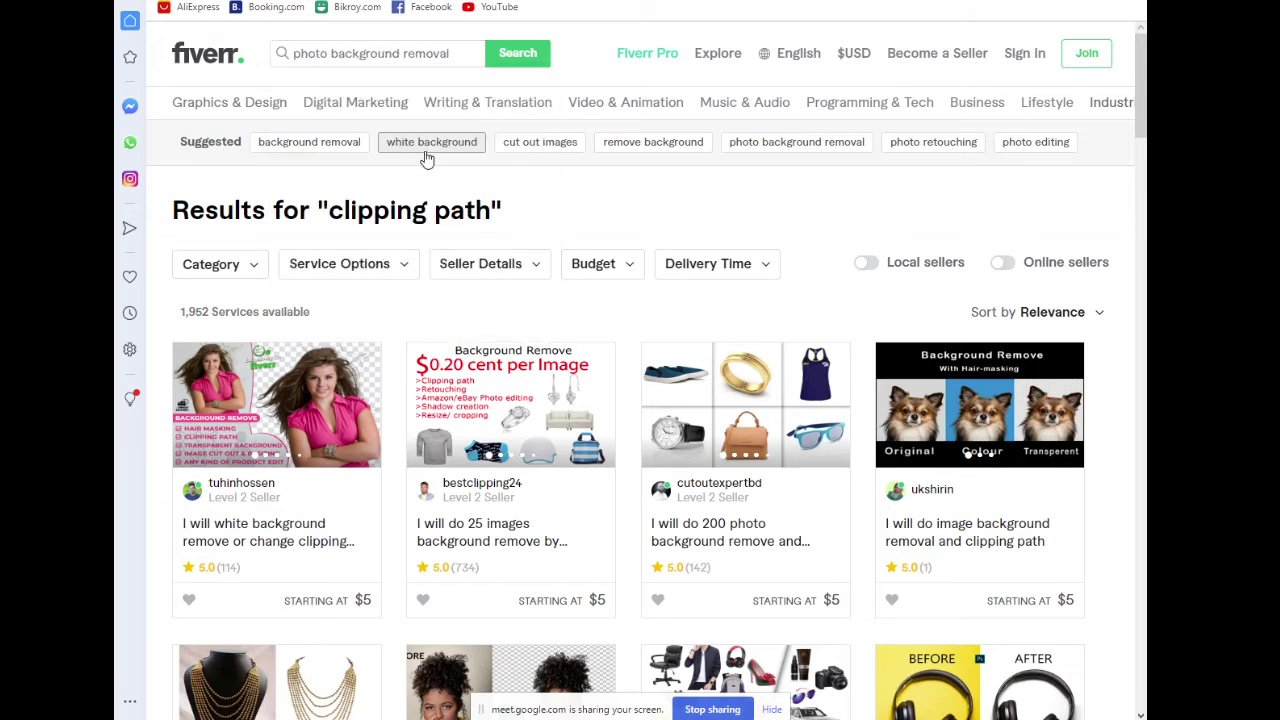
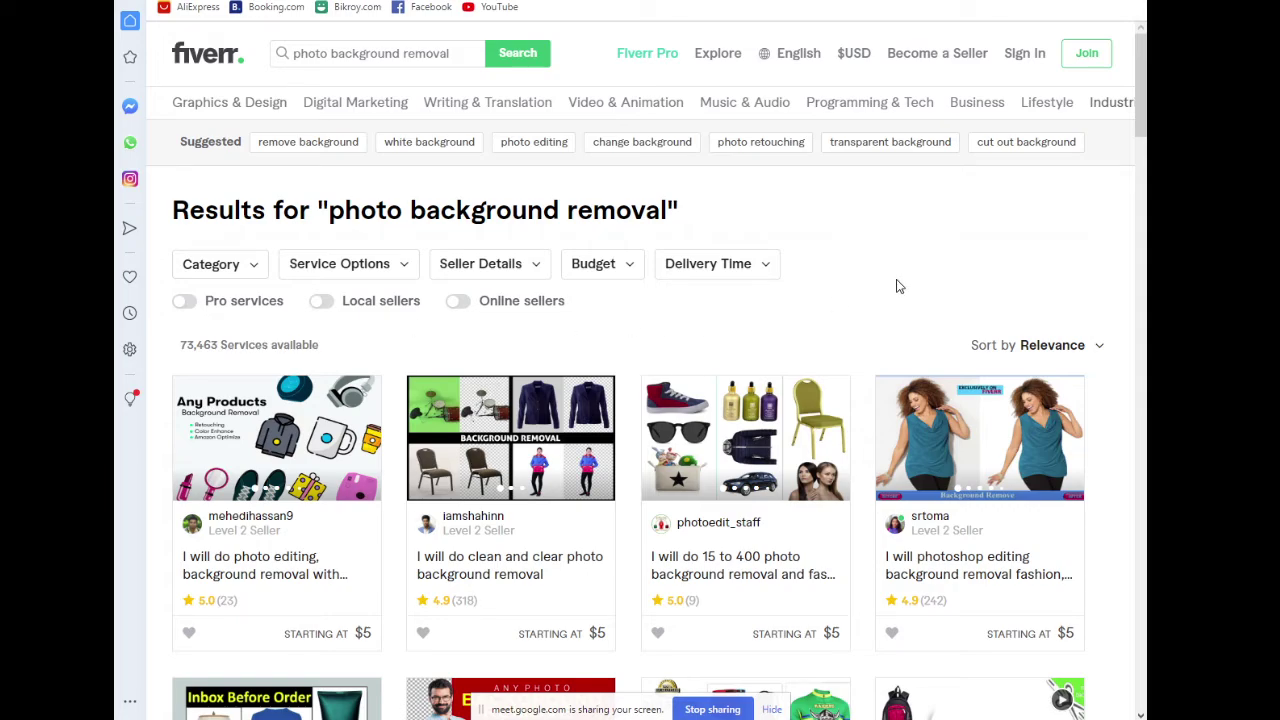
scroll(870, 295, down, 2)
scroll(440, 478, up, 1)
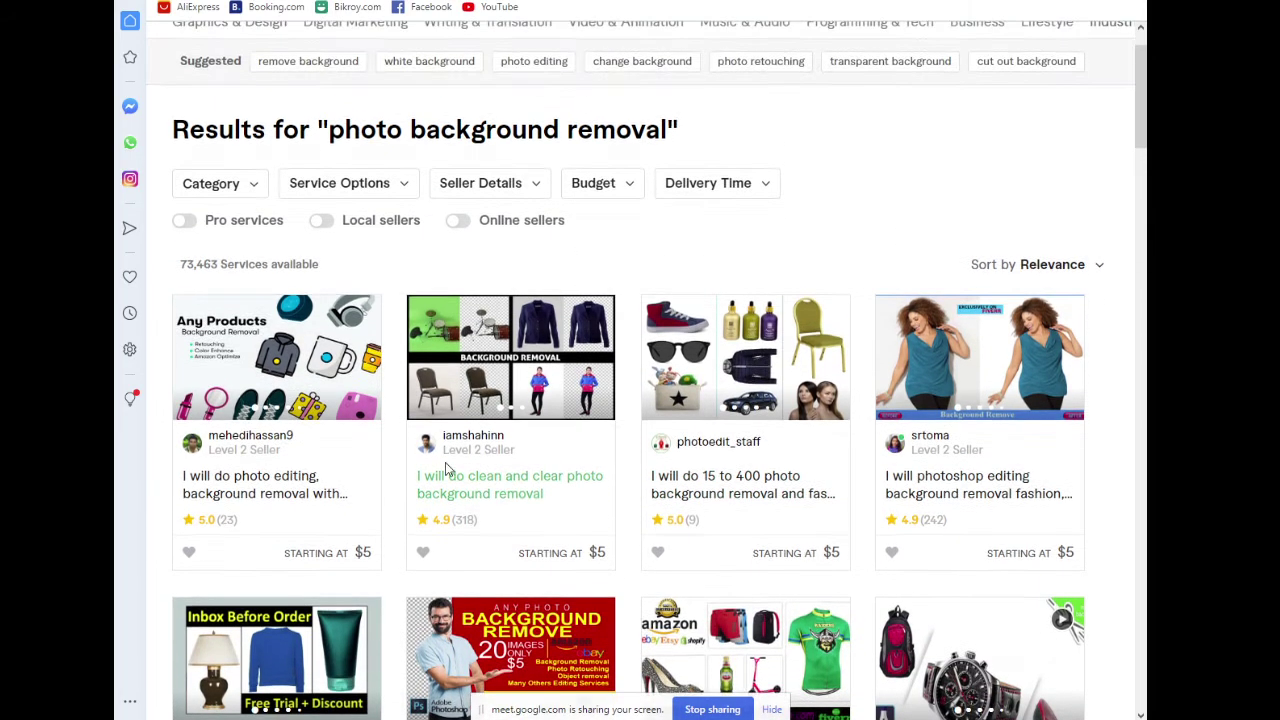
scroll(429, 534, down, 6)
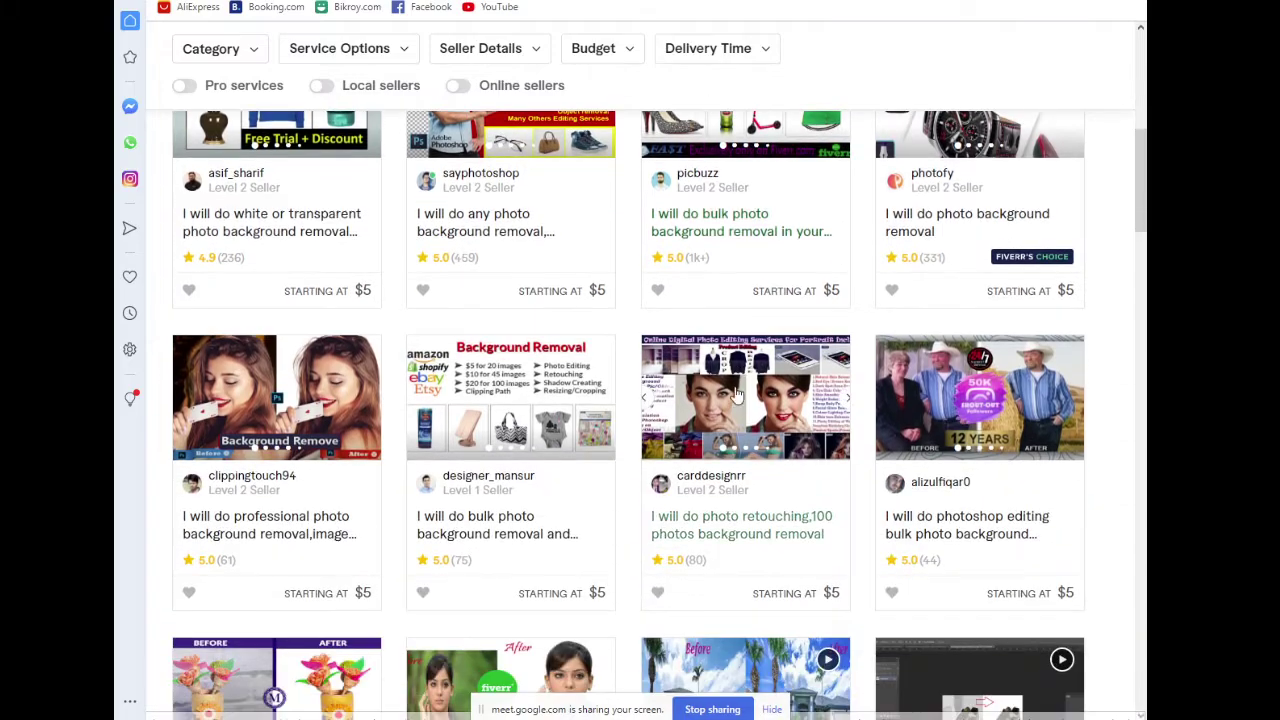
scroll(737, 395, down, 3)
scroll(443, 423, up, 9)
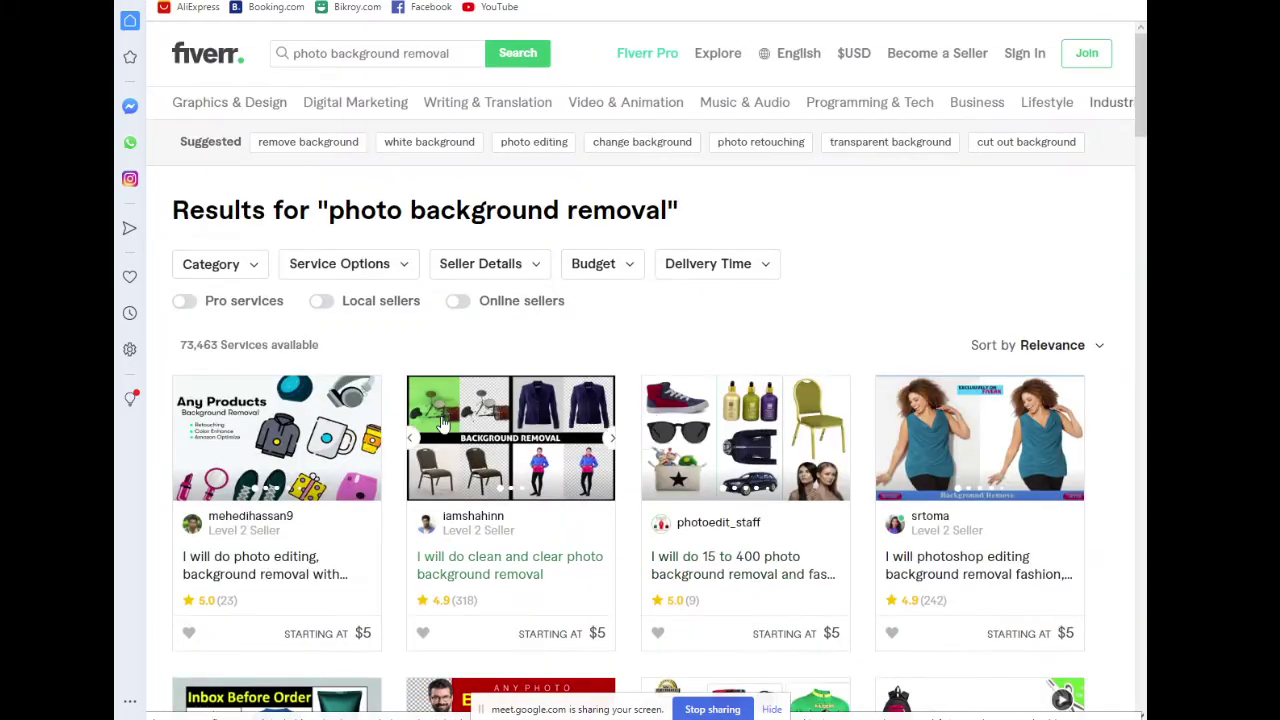
click(455, 313)
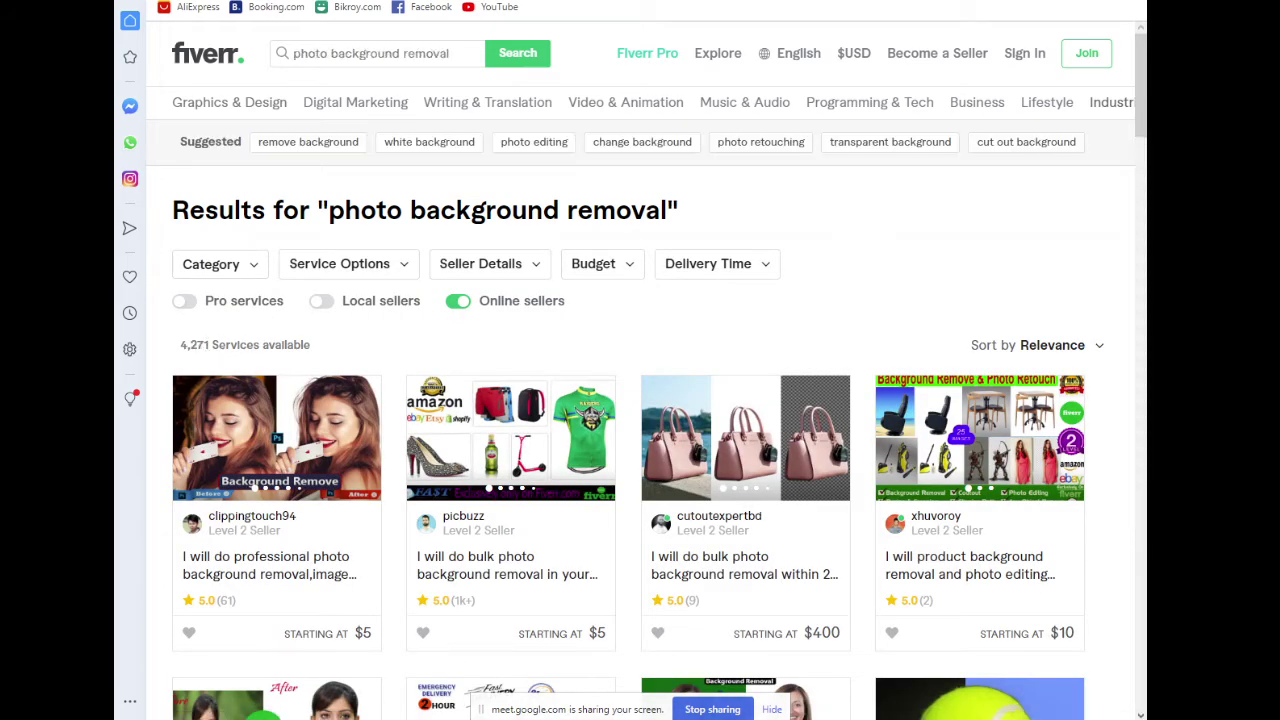
Switch to the Google Meet call, admit the person waiting to join, and return to the Fiverr results
mouse_move(490, 719)
click(400, 648)
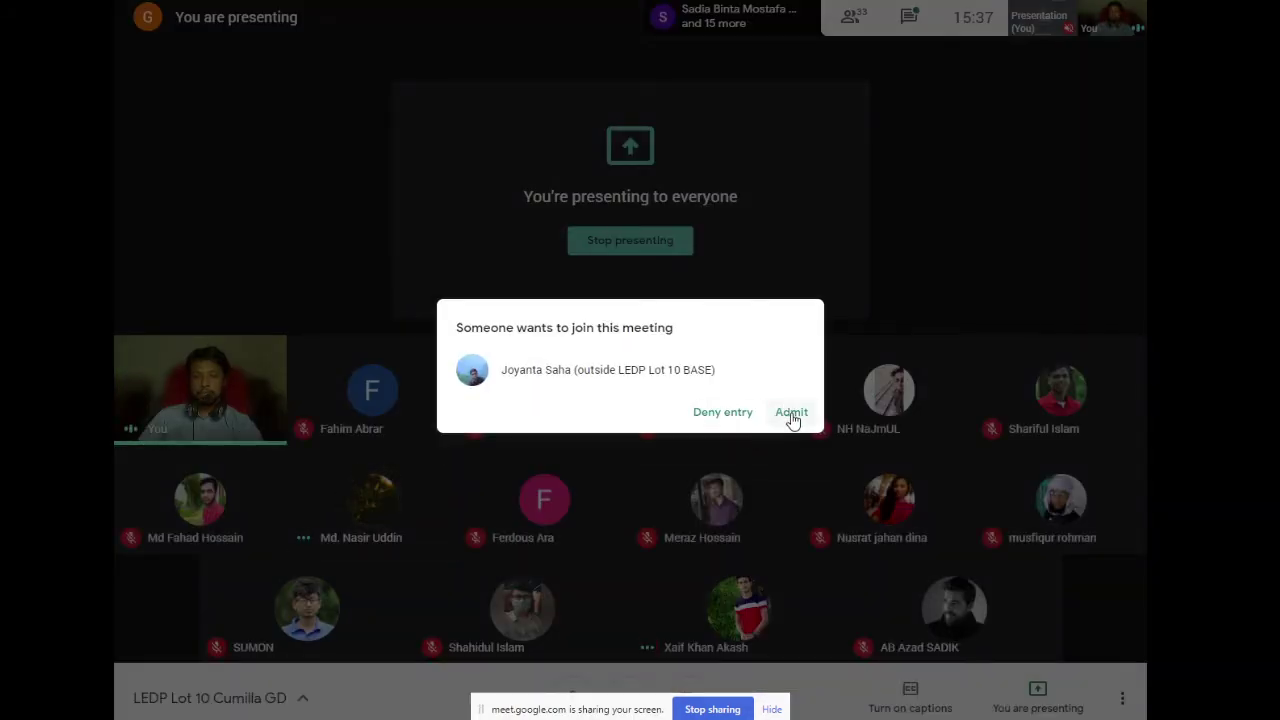
click(791, 412)
key(alt+Tab)
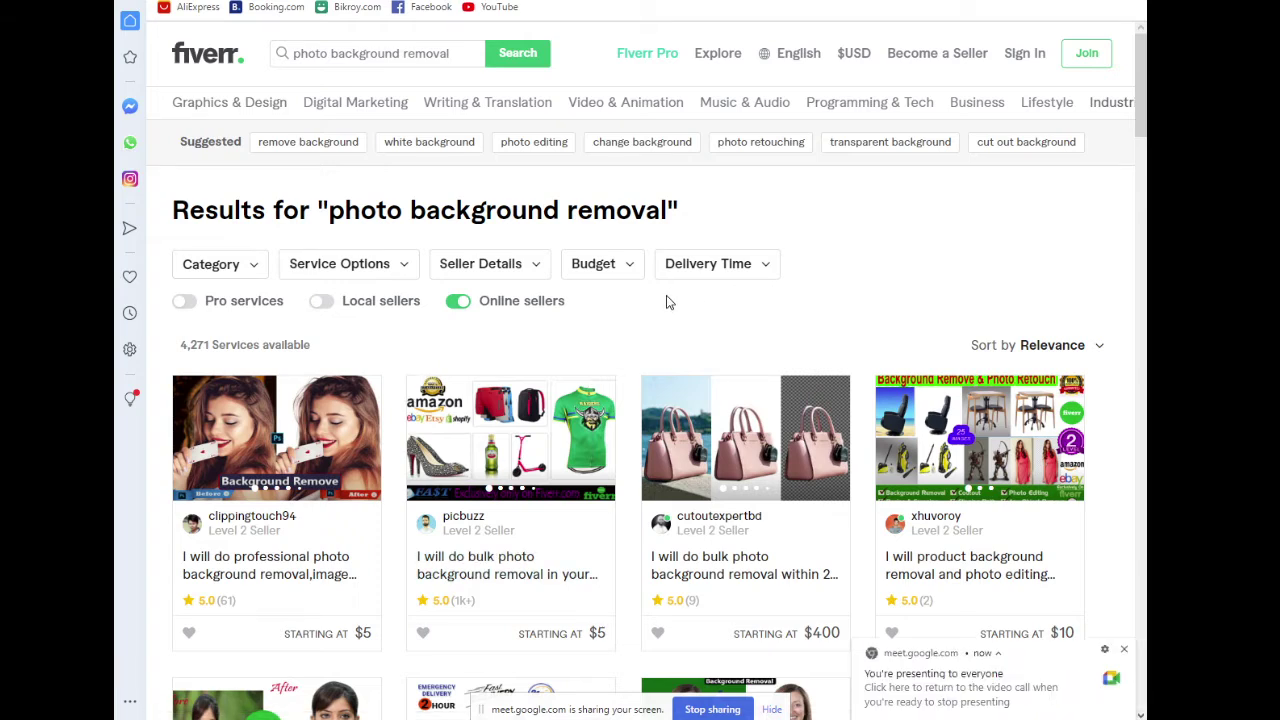
Remove the Online sellers filter and compare the titles, ratings and starting prices of the photo background removal gigs
click(460, 306)
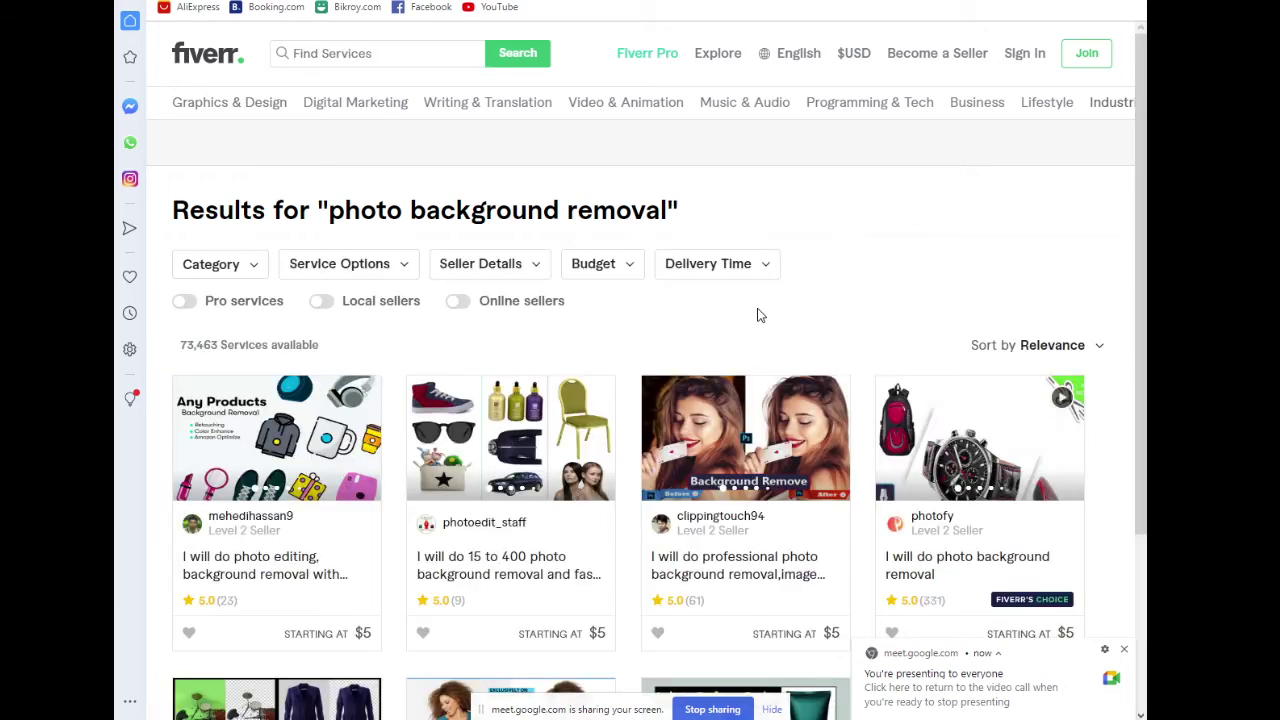
scroll(758, 316, down, 3)
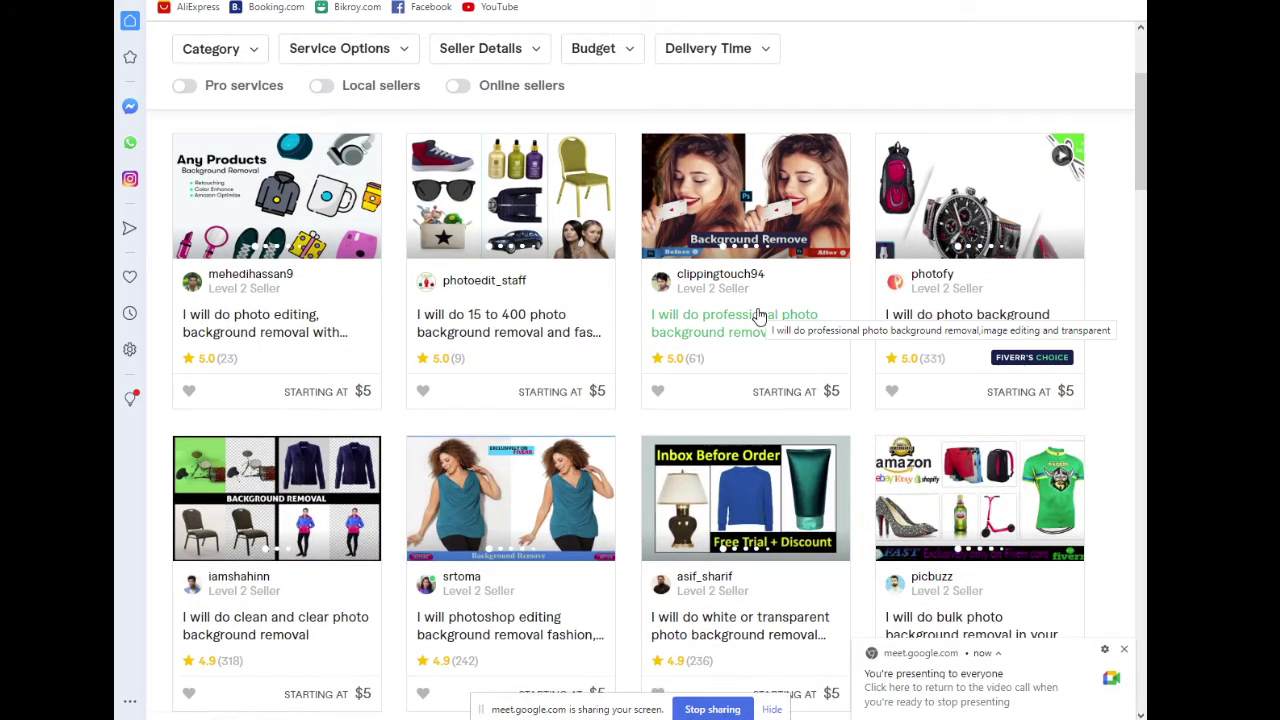
scroll(757, 314, down, 1)
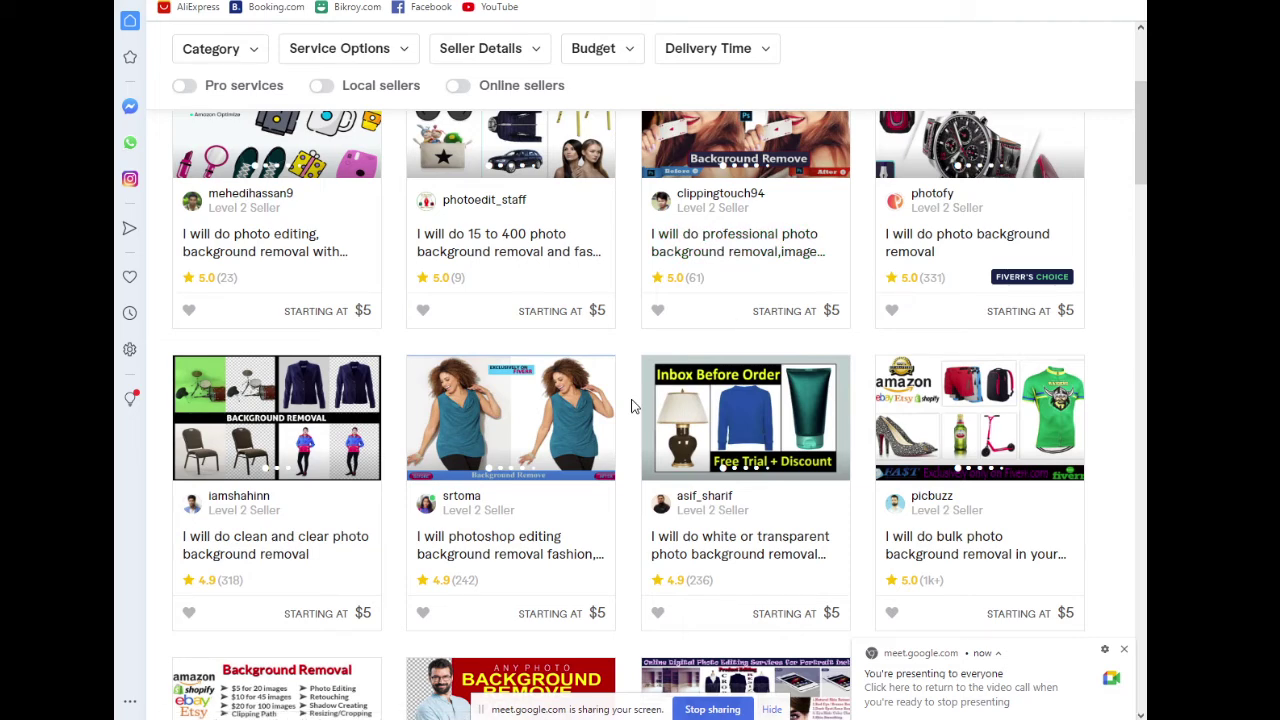
scroll(631, 406, down, 2)
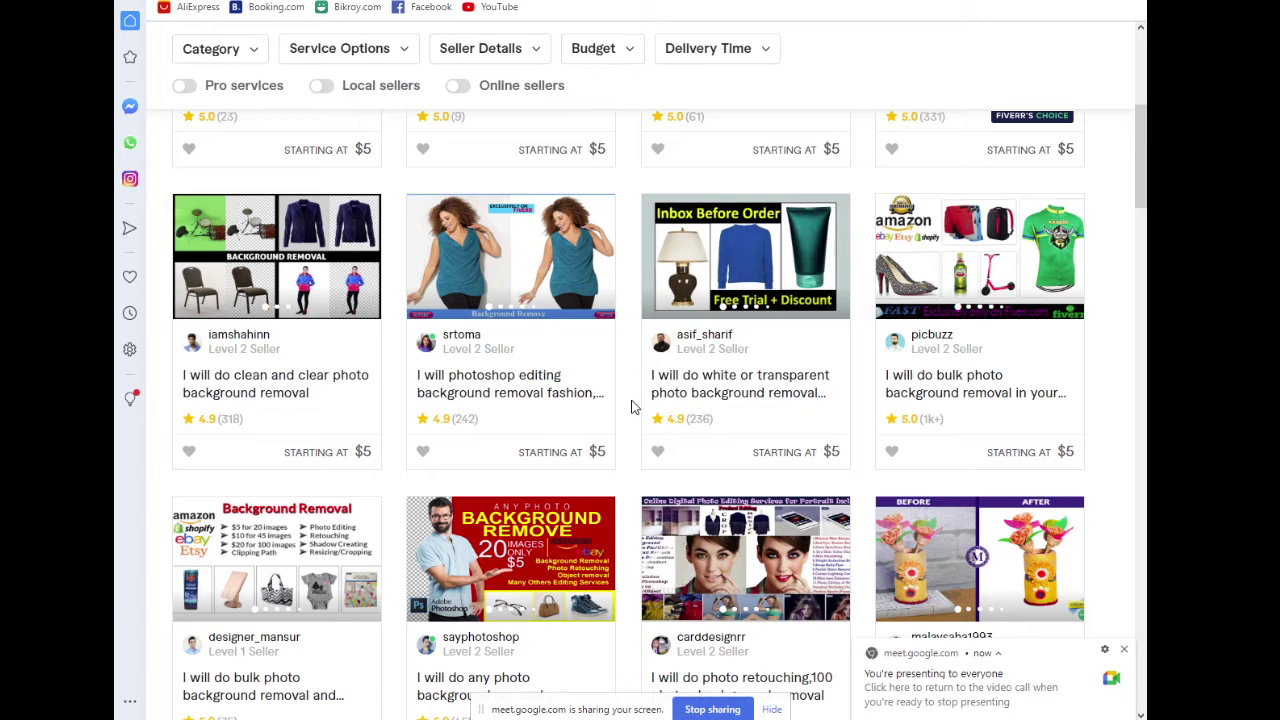
scroll(631, 406, down, 1)
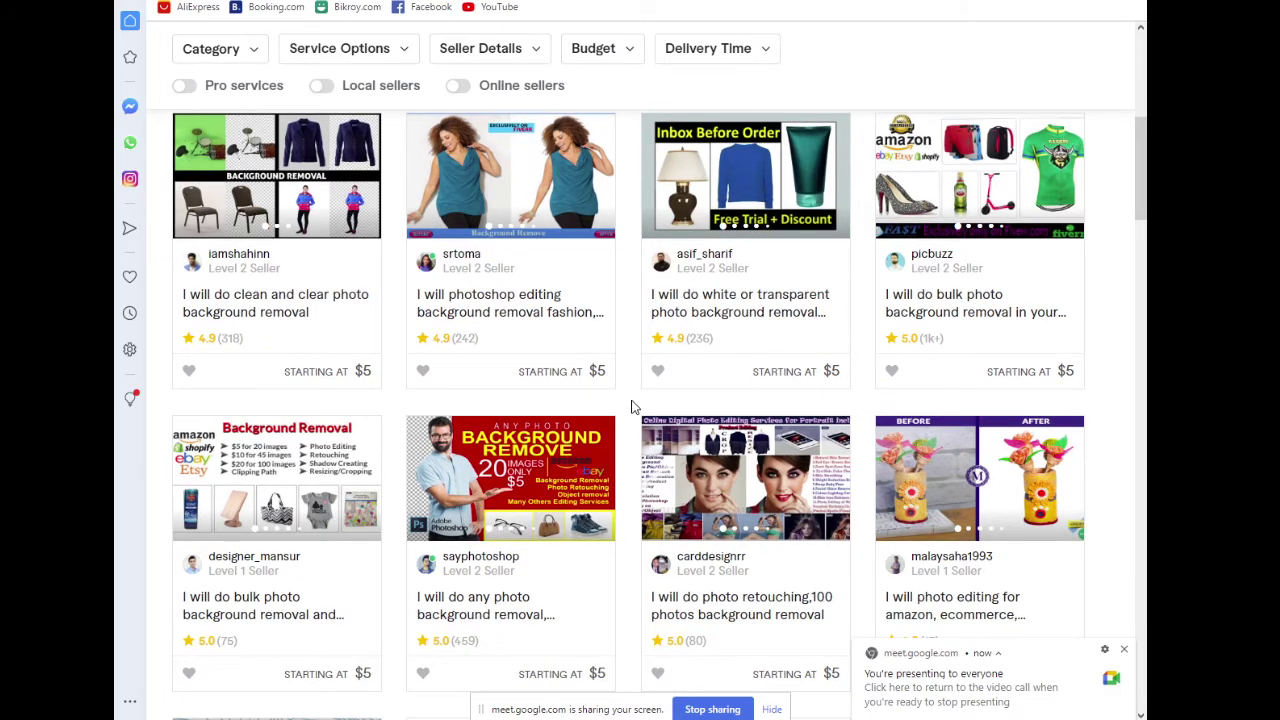
scroll(631, 406, up, 2)
scroll(631, 406, up, 4)
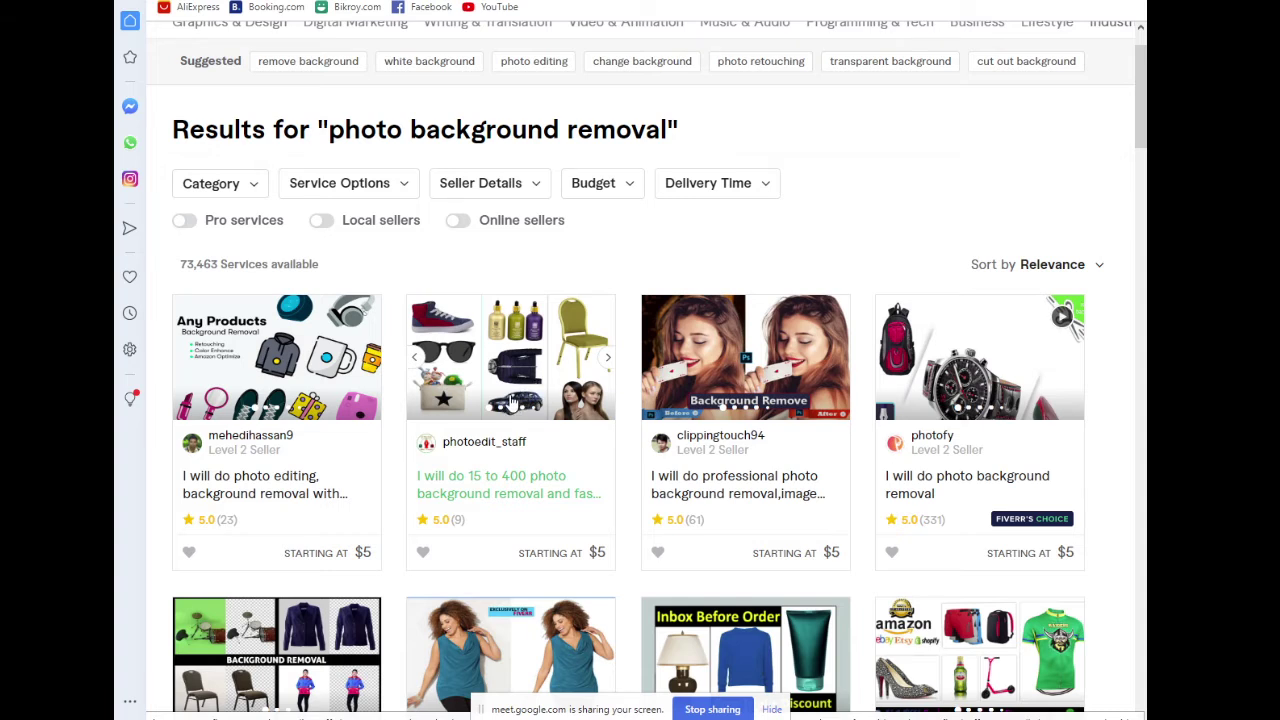
scroll(560, 362, down, 2)
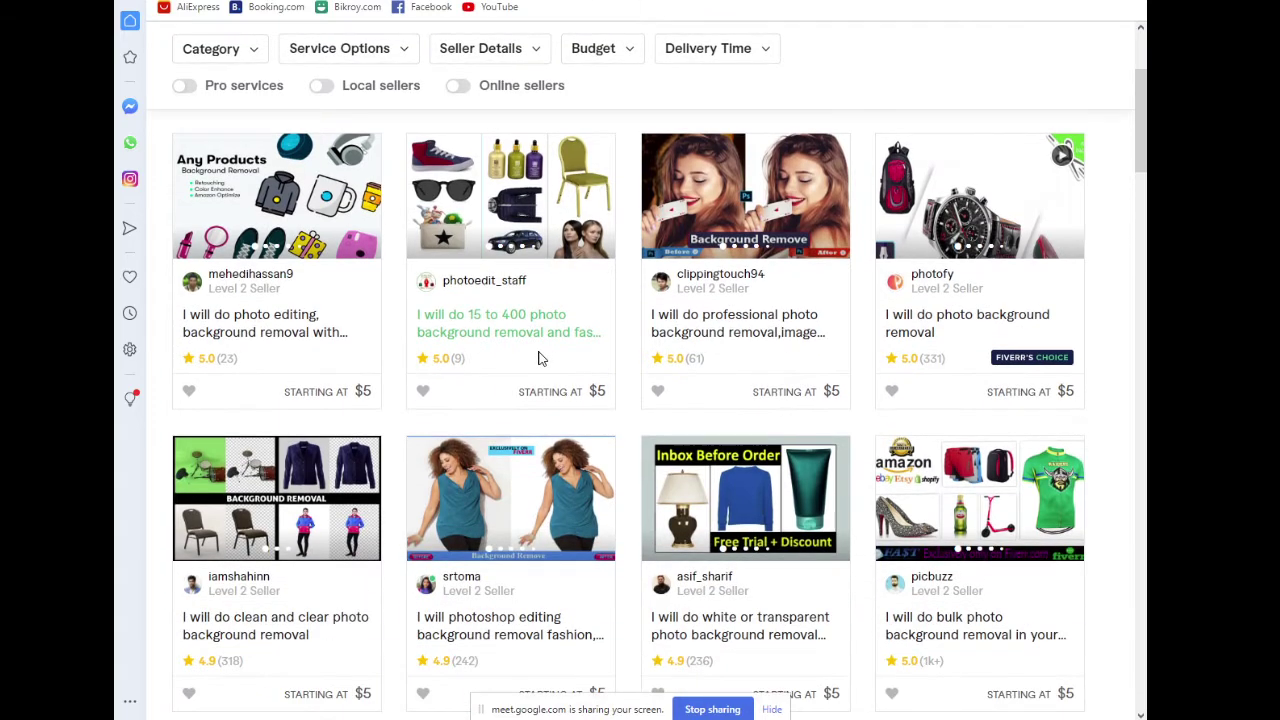
scroll(540, 358, up, 3)
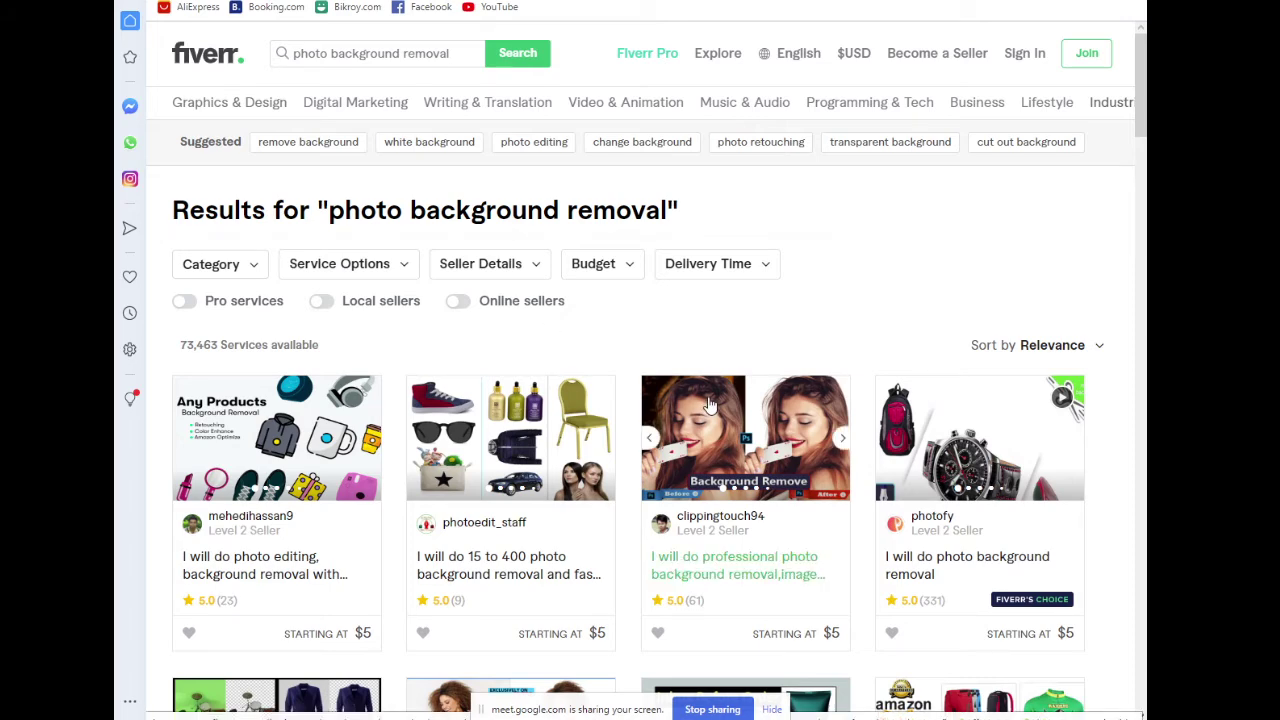
Open the "I will do clean and clear photo background removal" gig from the search results
scroll(700, 445, down, 2)
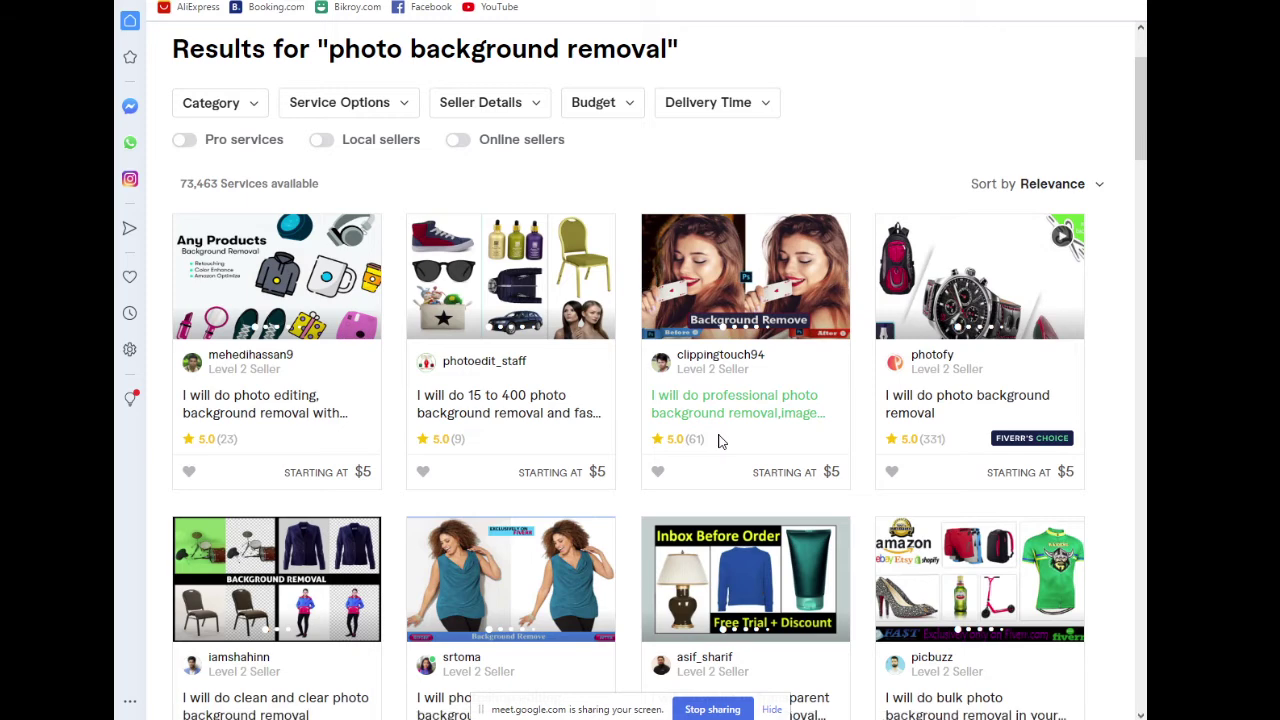
scroll(790, 440, down, 3)
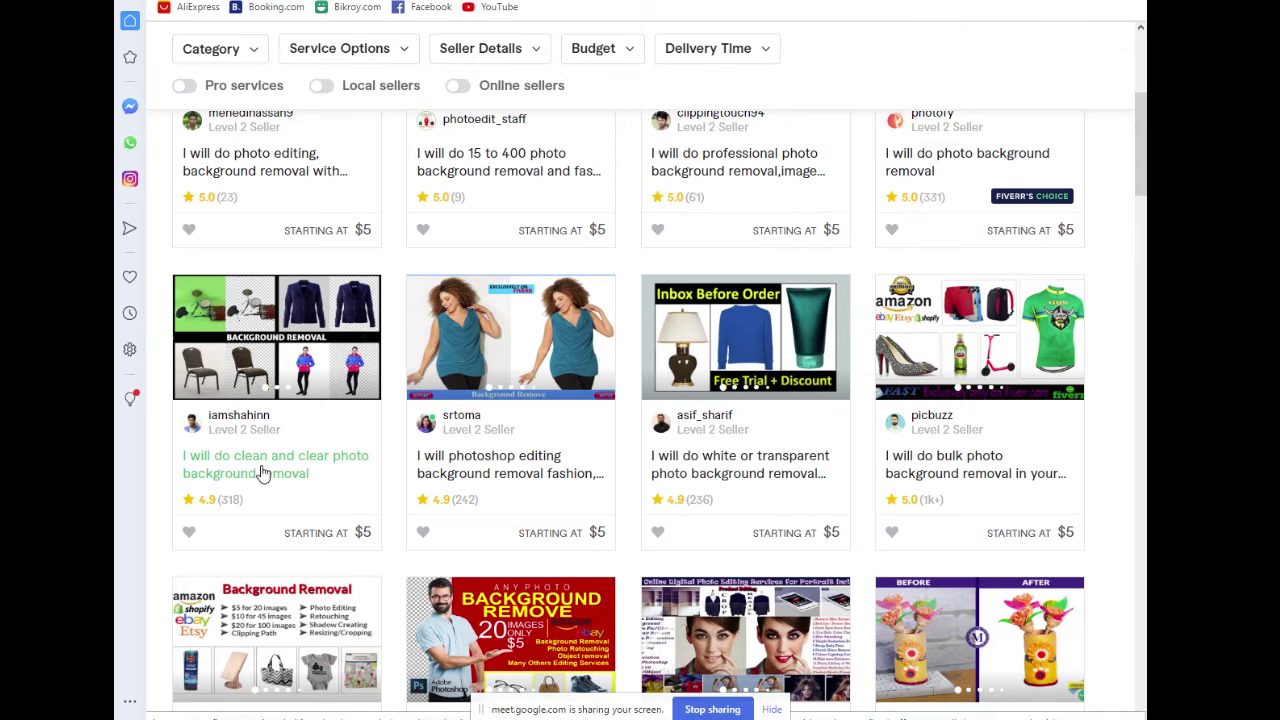
scroll(513, 483, down, 2)
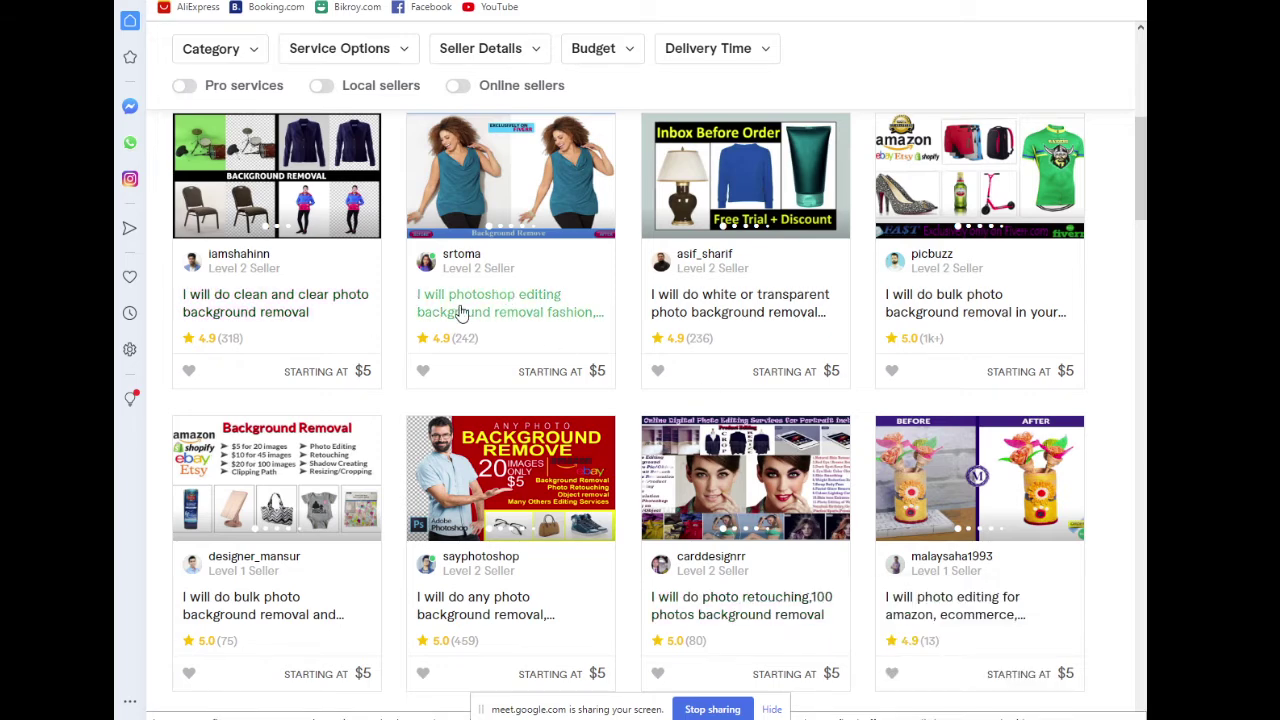
scroll(470, 320, up, 1)
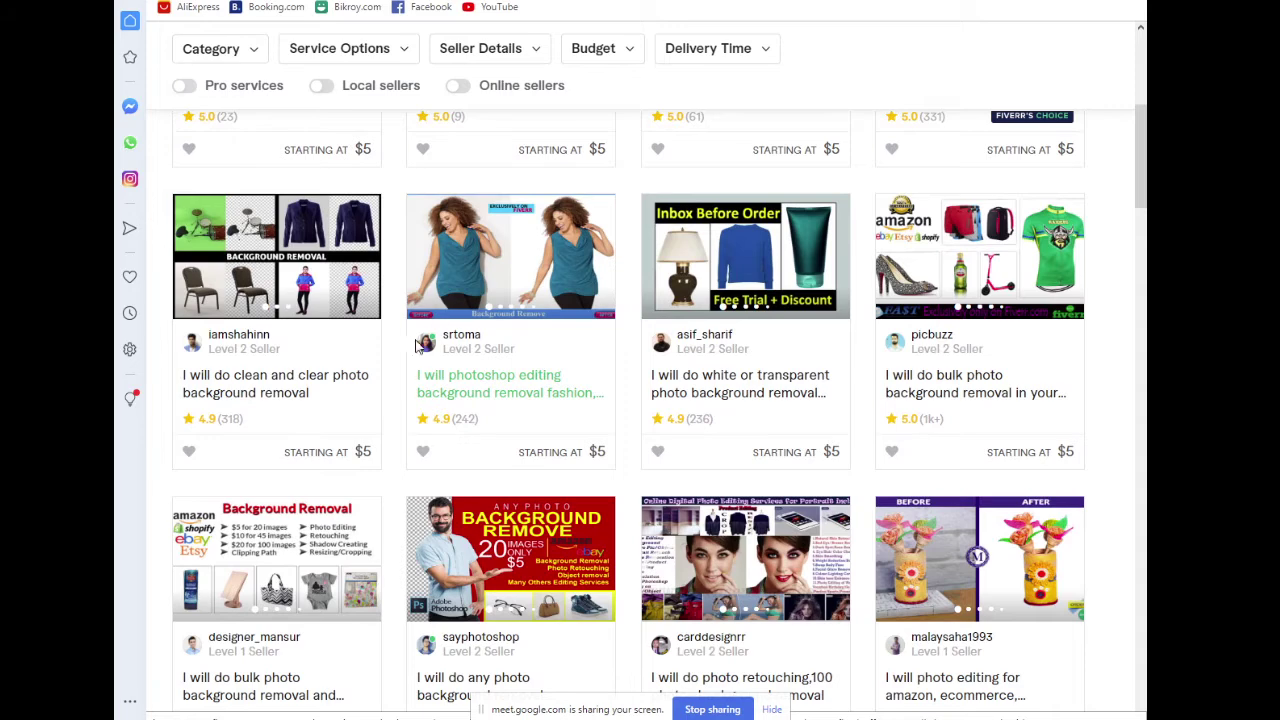
click(213, 375)
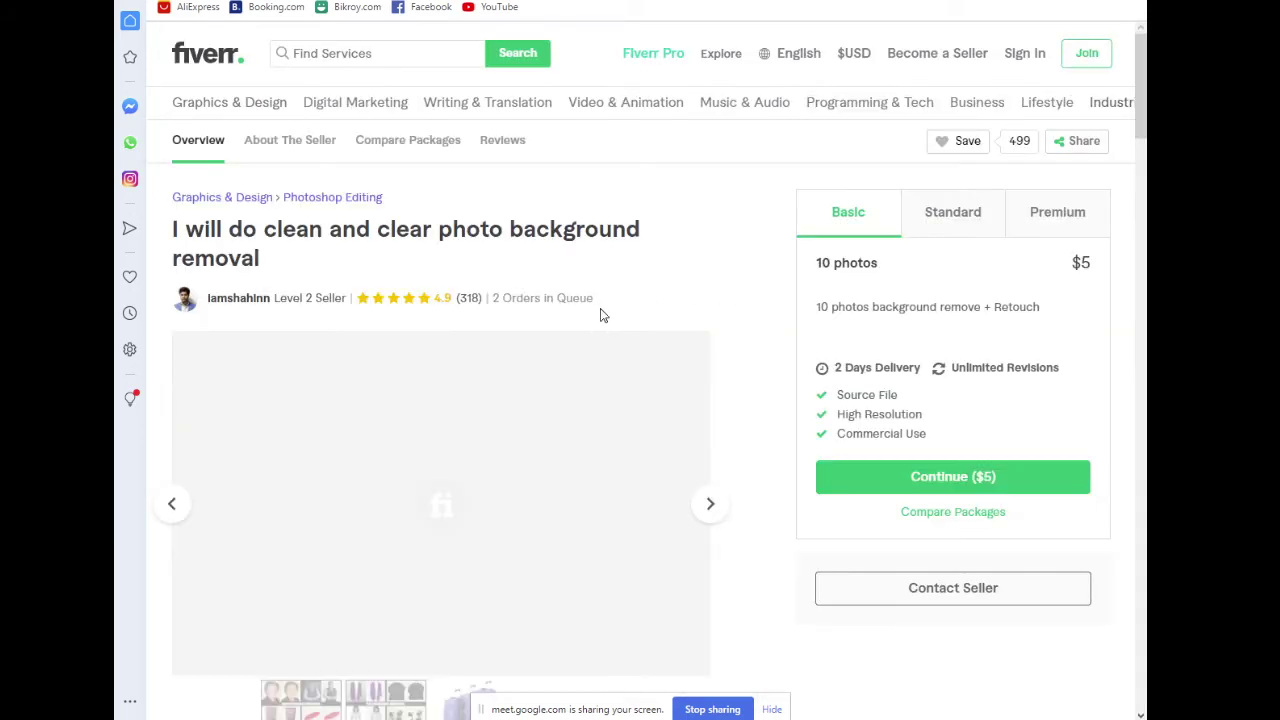
Look through the gig's first three background removal sample images and compare the before-and-after cut-outs
scroll(738, 228, down, 2)
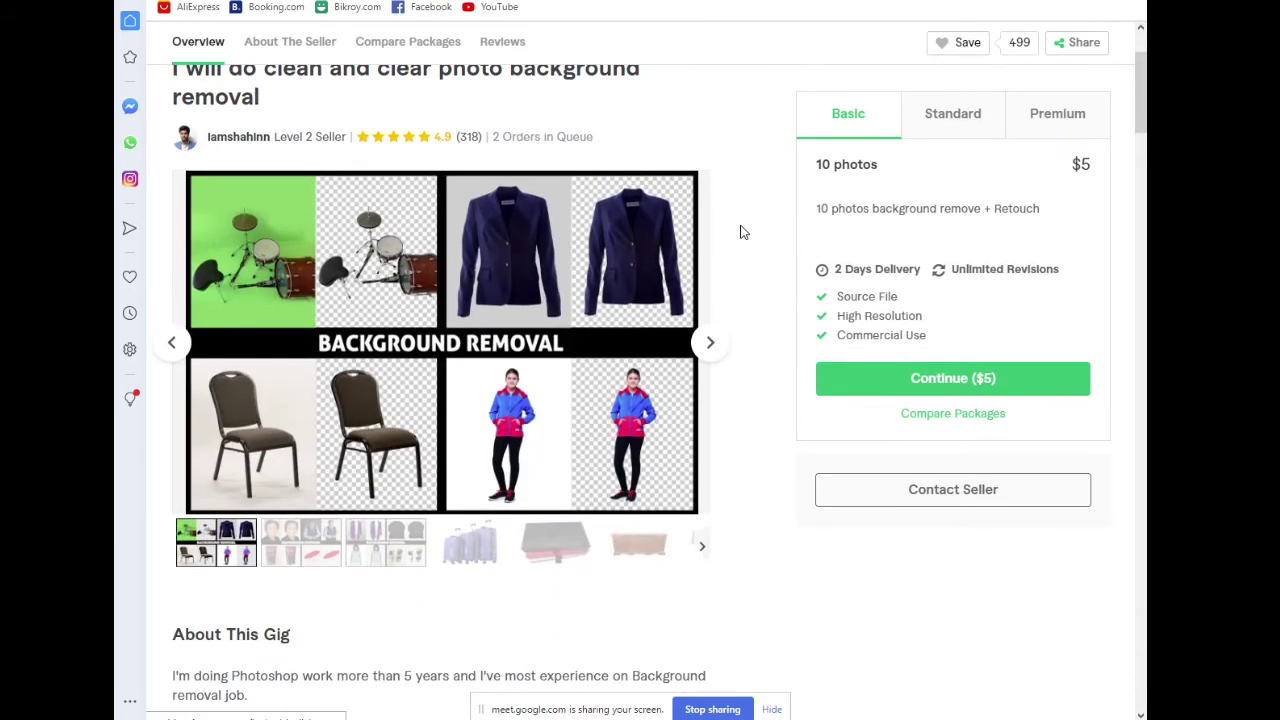
click(297, 547)
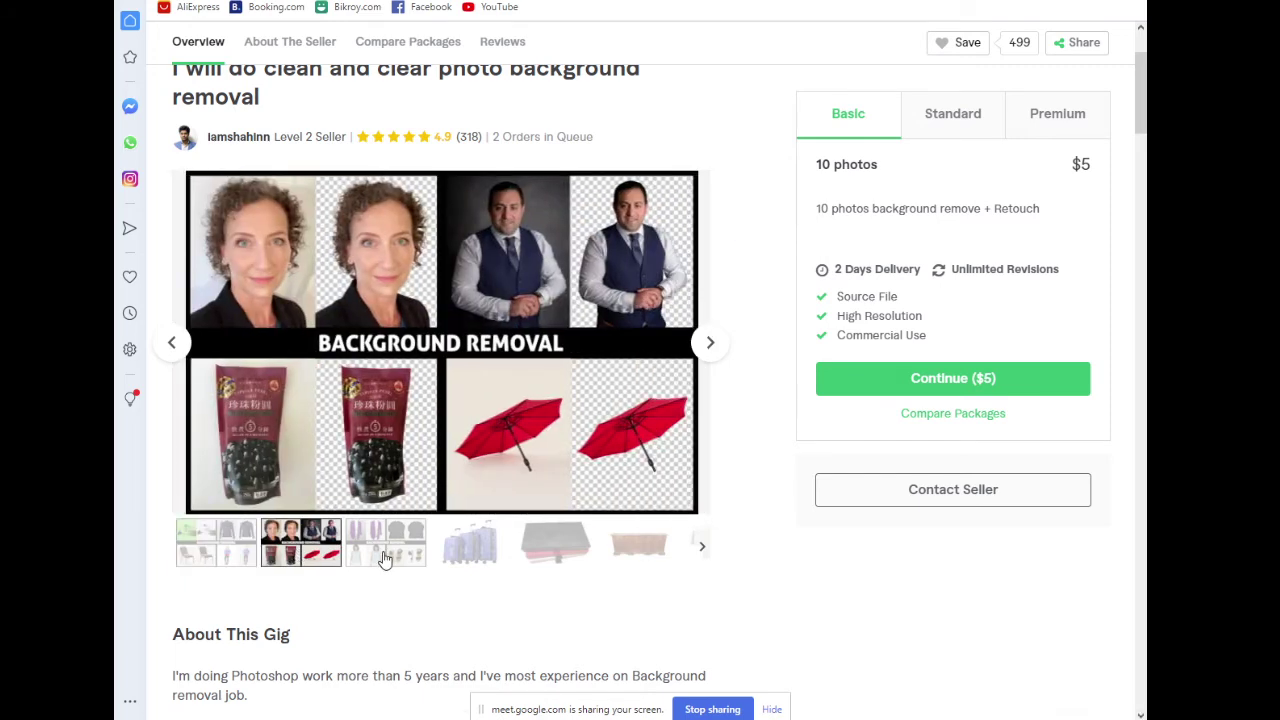
click(385, 557)
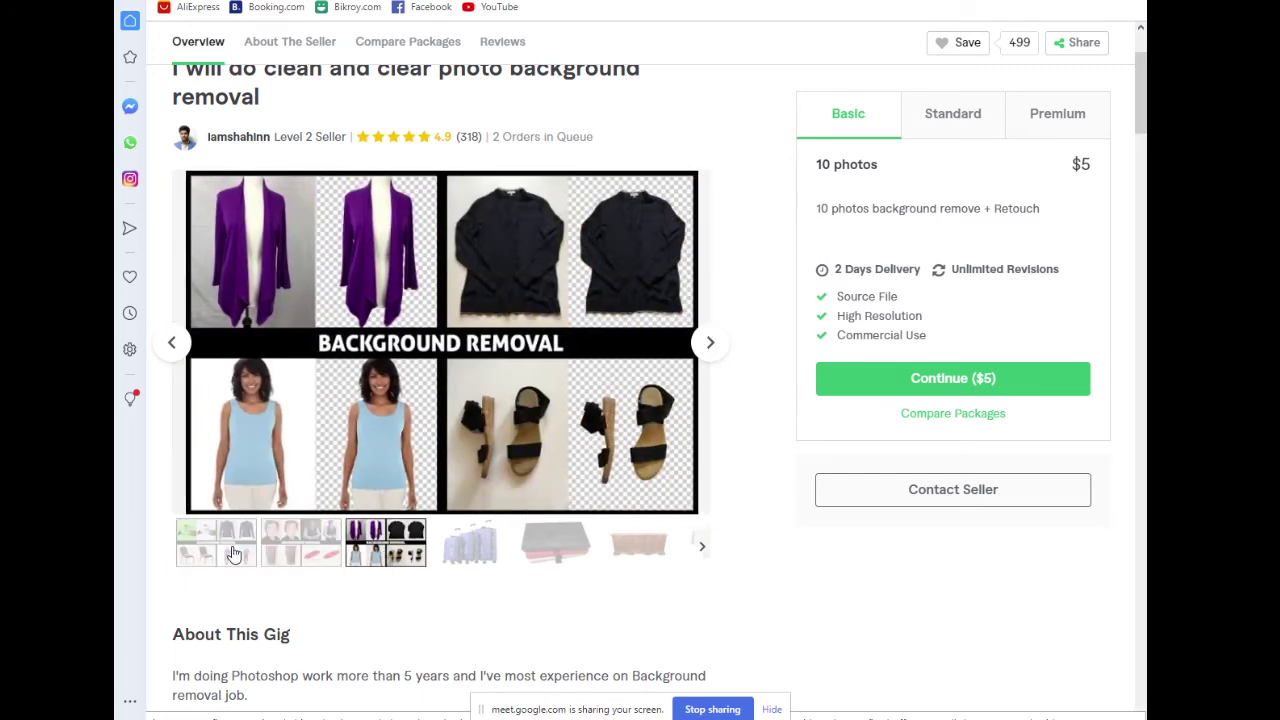
click(232, 550)
scroll(600, 427, up, 1)
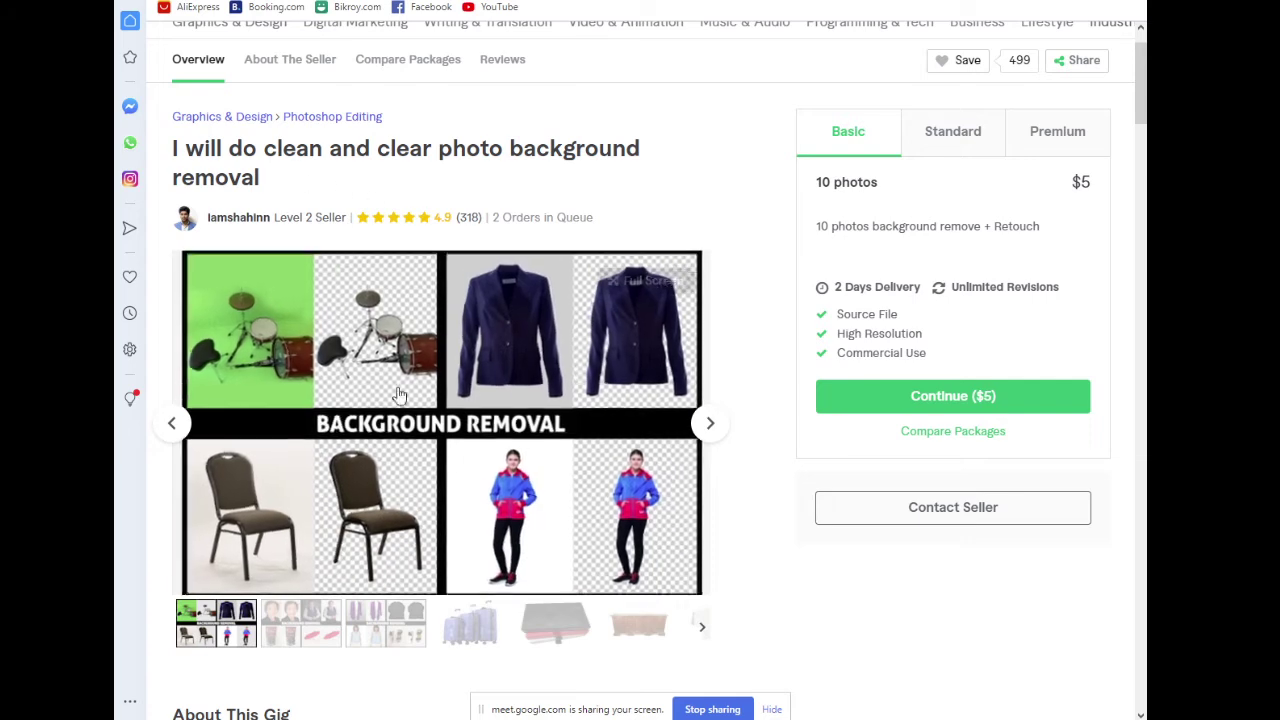
click(339, 641)
click(385, 628)
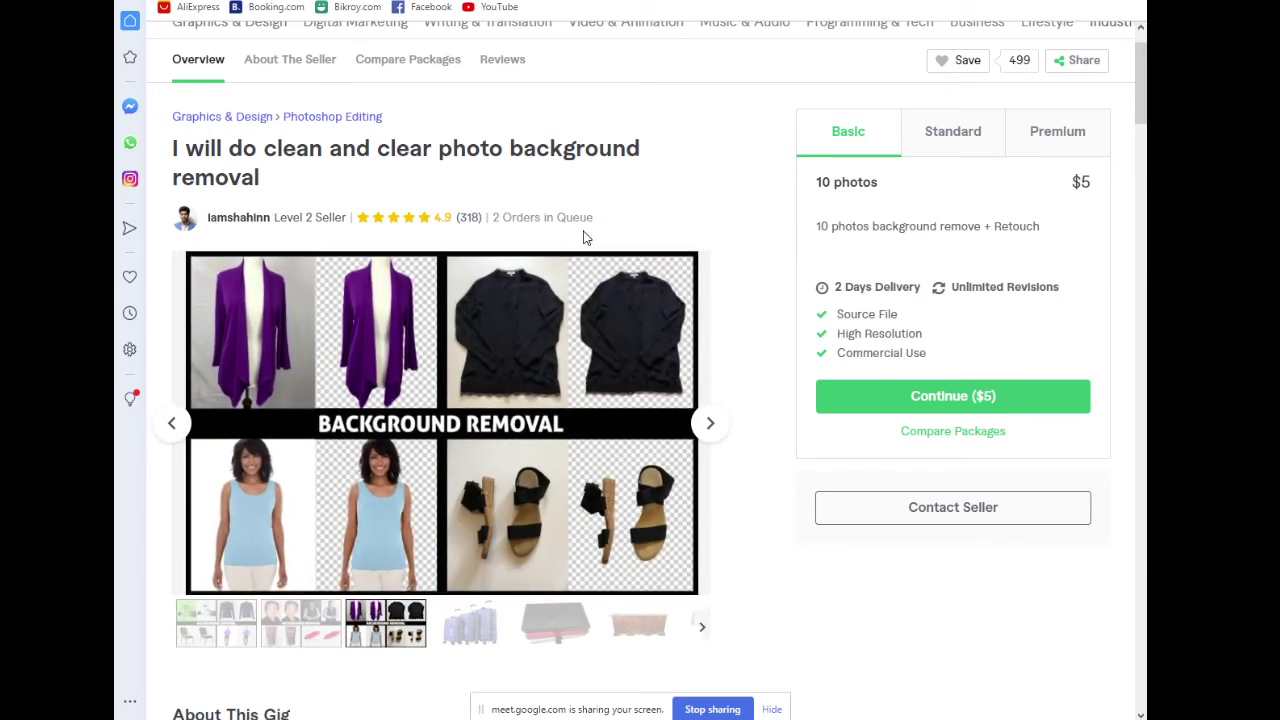
mouse_move(312, 416)
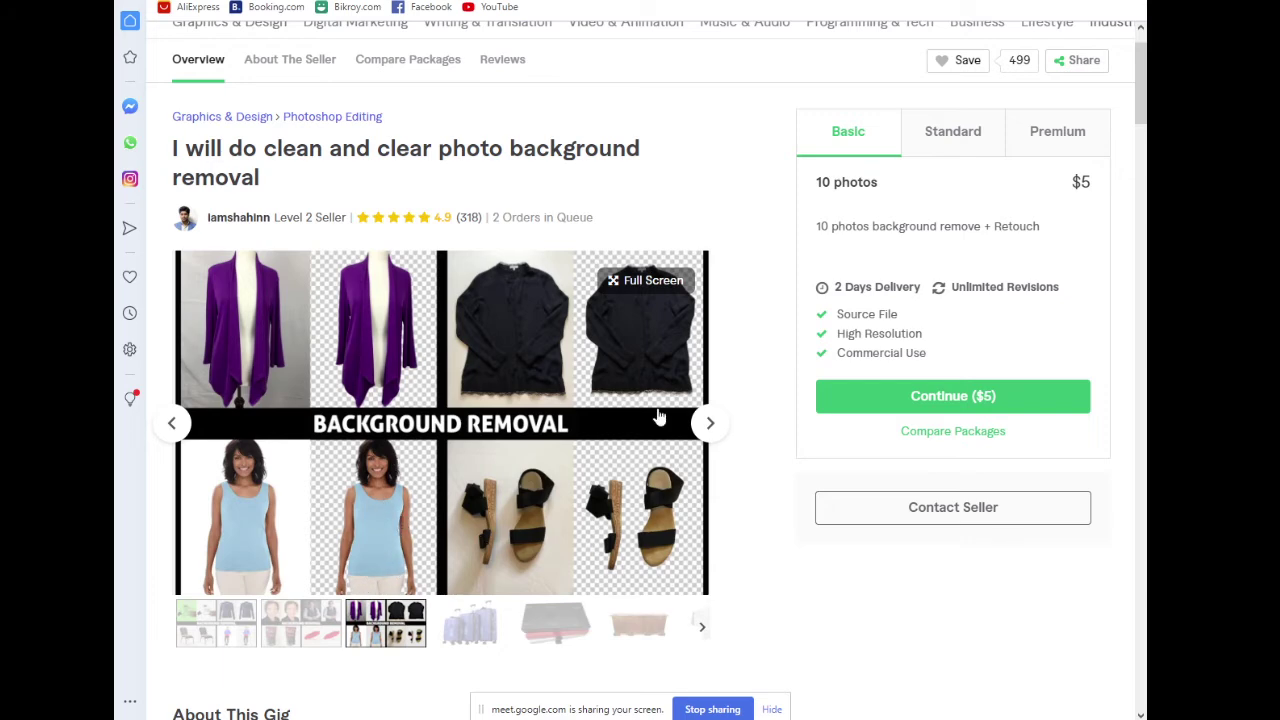
click(234, 640)
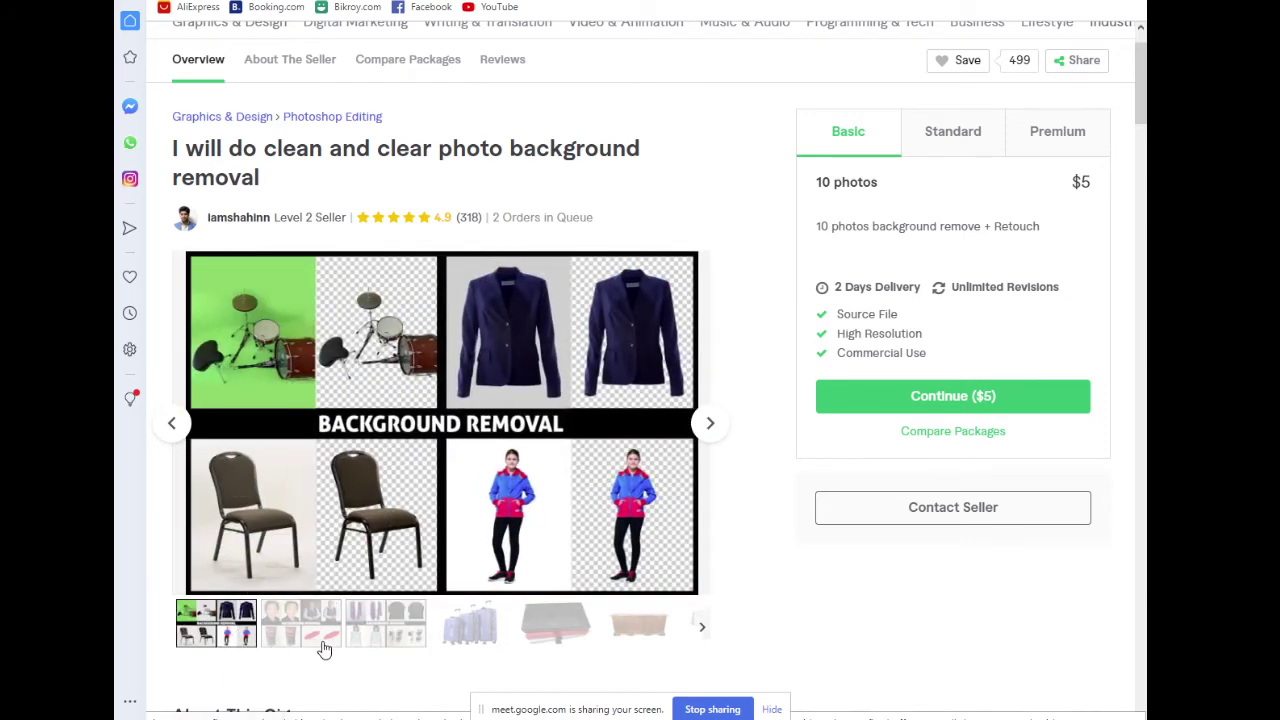
click(318, 640)
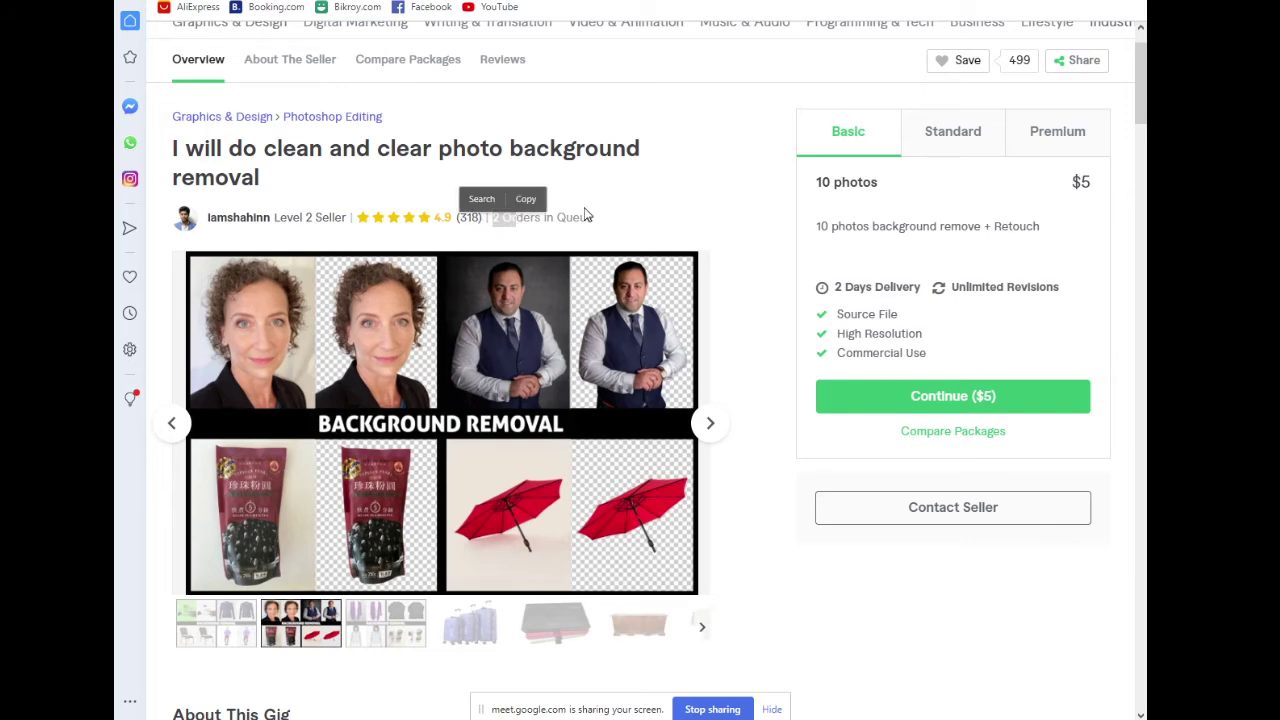
scroll(728, 243, down, 5)
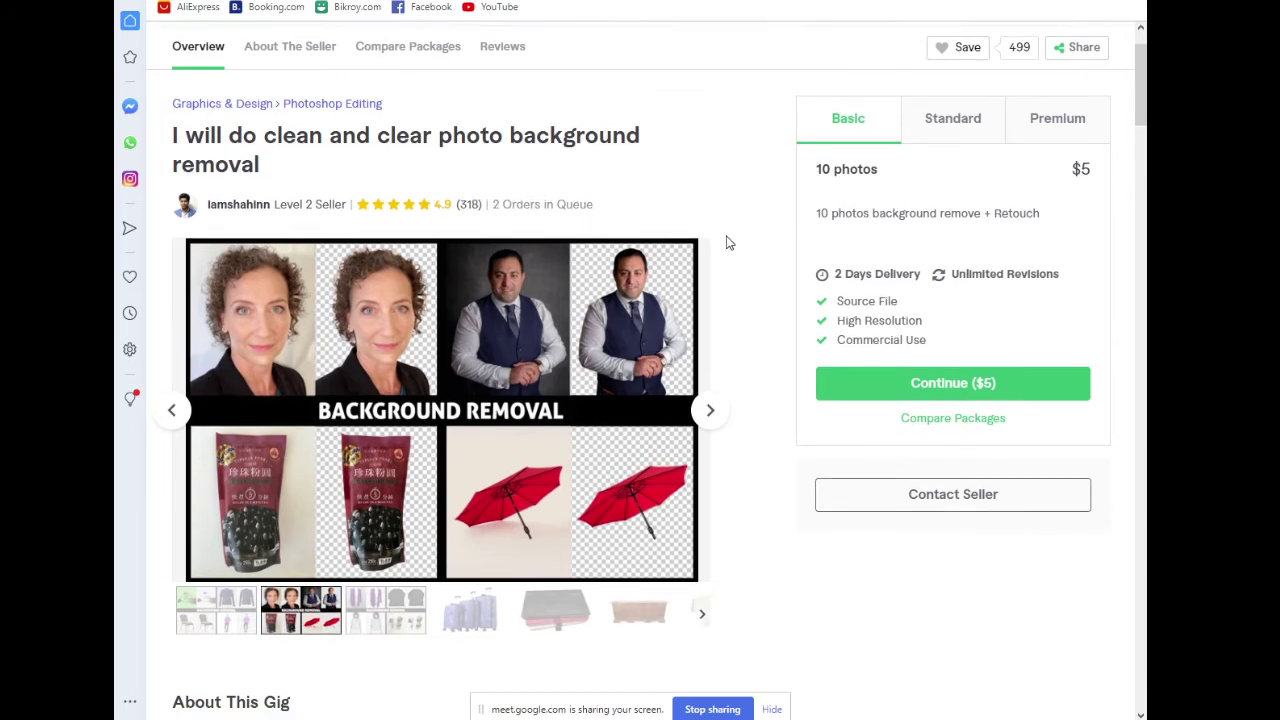
scroll(728, 243, up, 6)
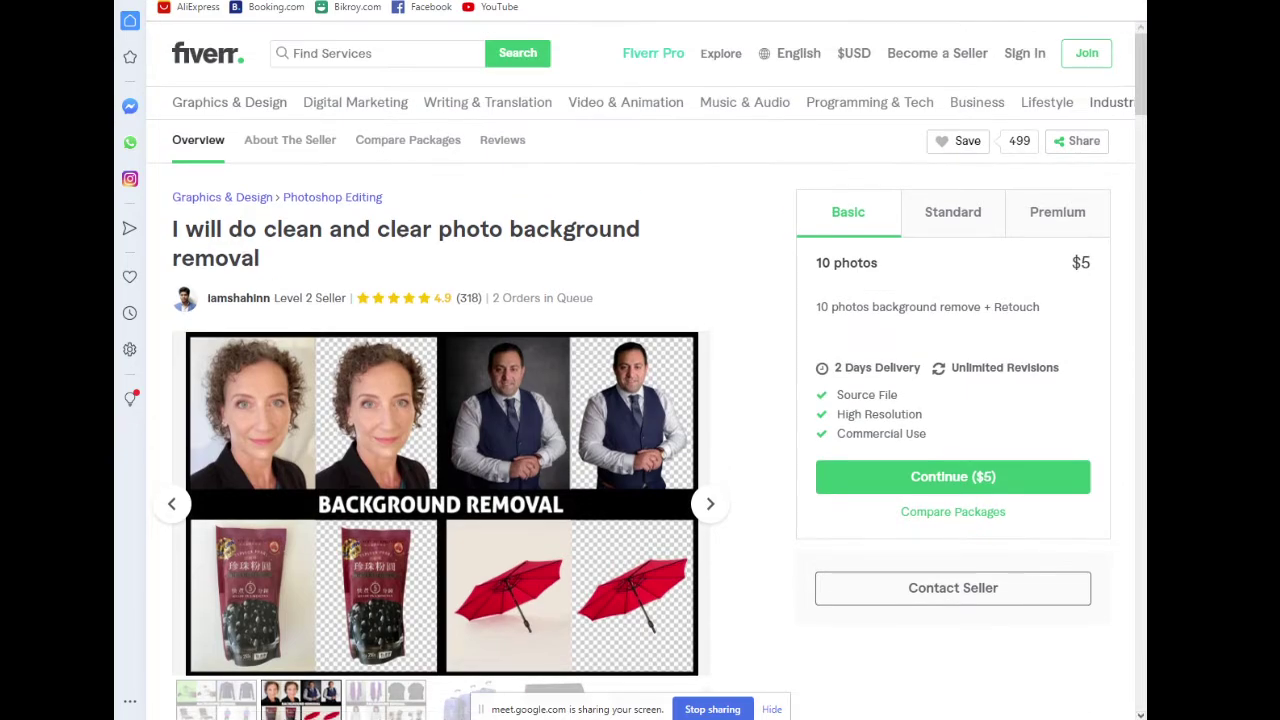
Return to the "photo background removal" results and examine the remaining gigs on page 1, including their thumbnails and starting prices
key(alt+Left)
scroll(548, 364, down, 5)
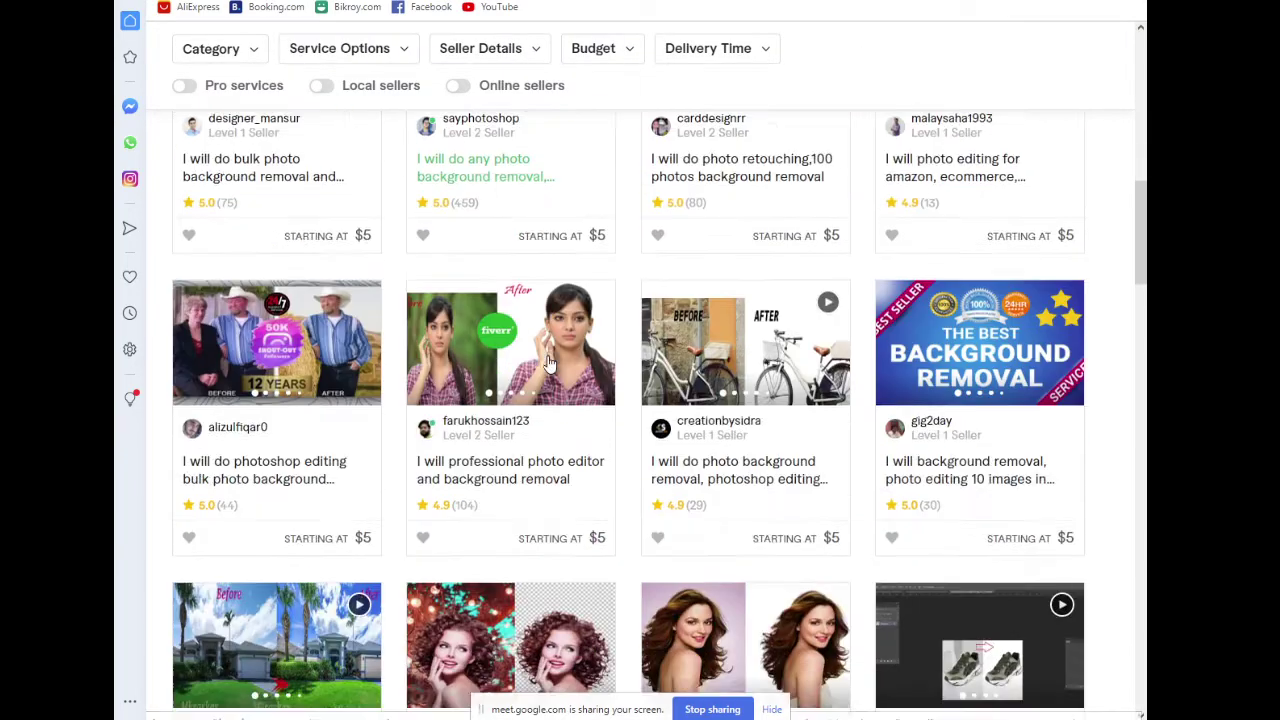
scroll(548, 364, up, 2)
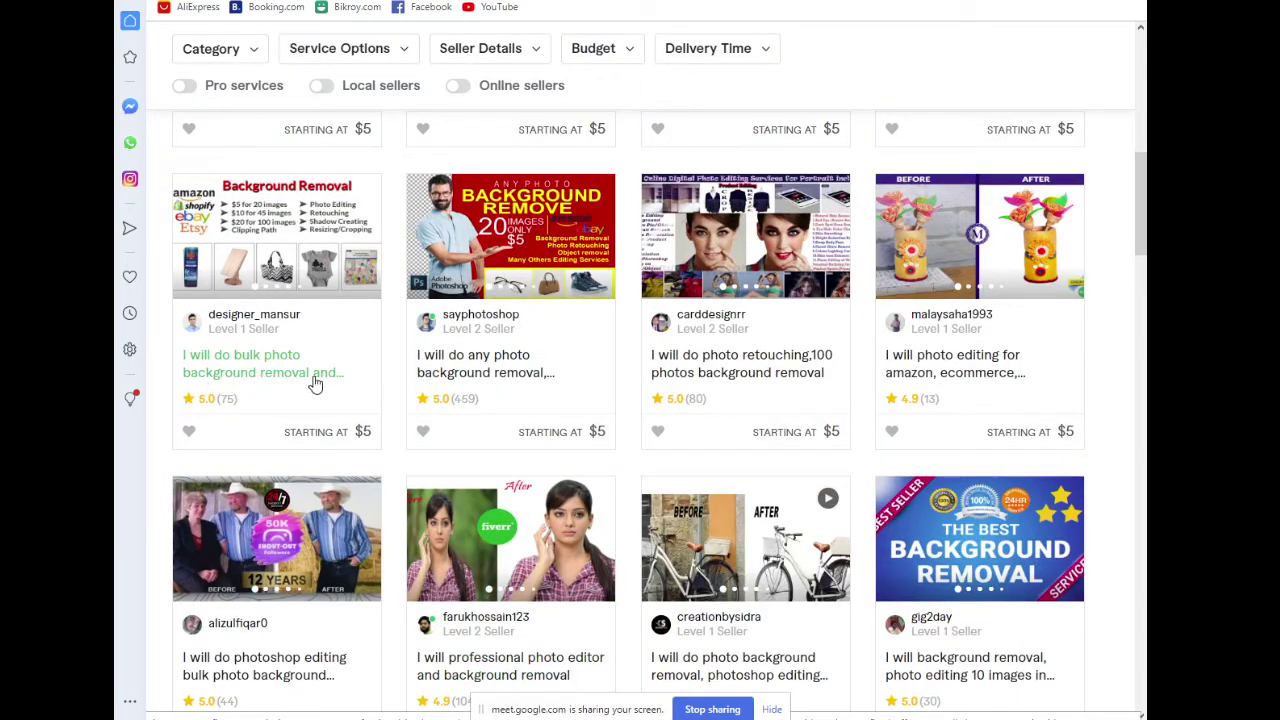
scroll(513, 438, down, 4)
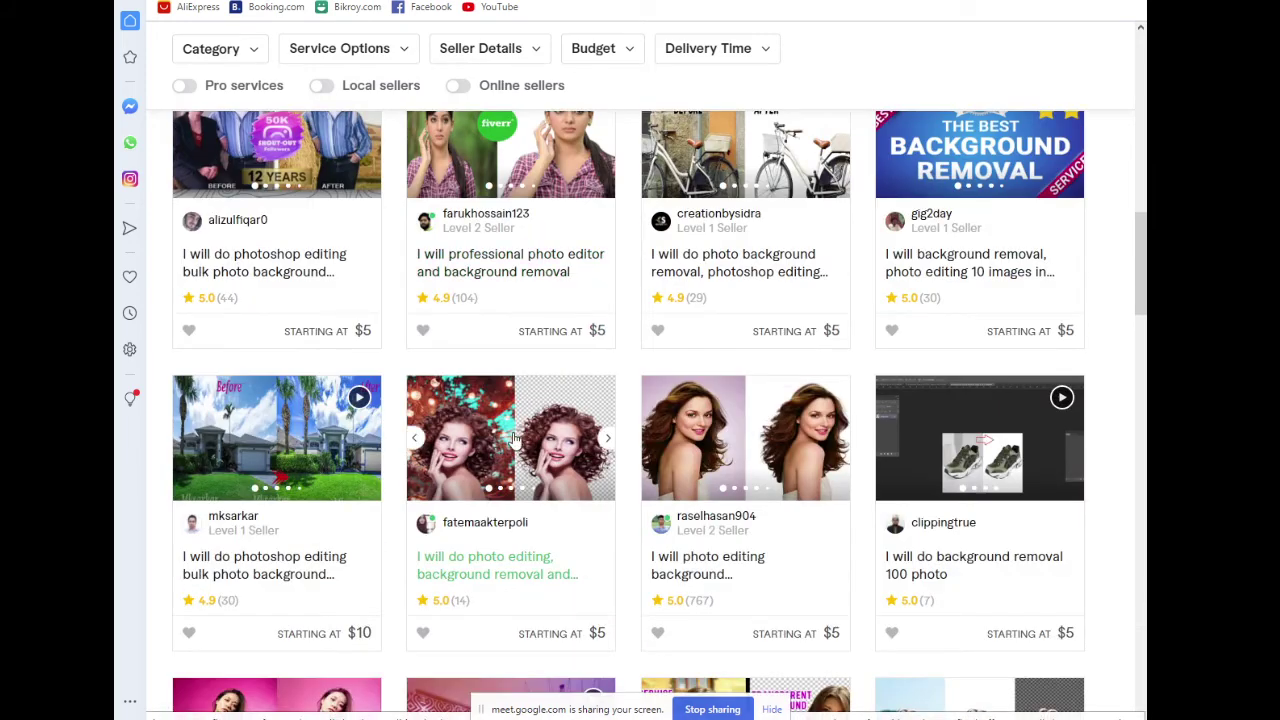
scroll(513, 438, down, 6)
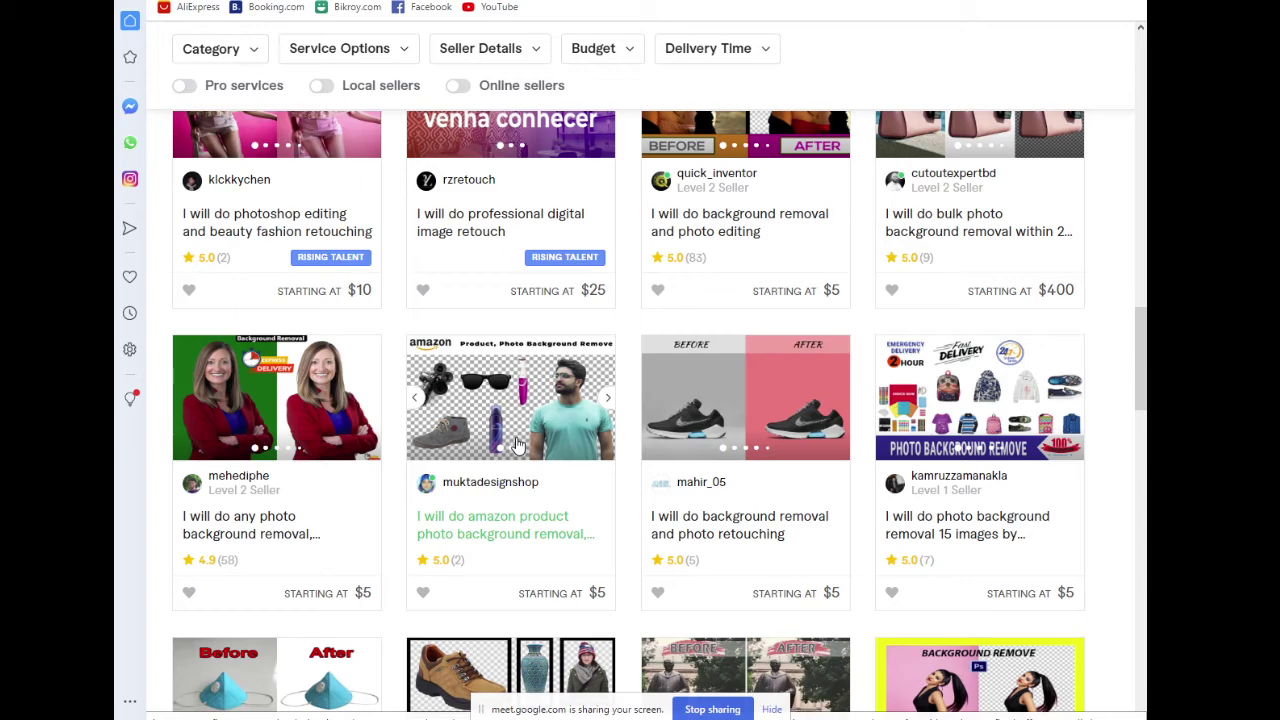
scroll(518, 444, up, 1)
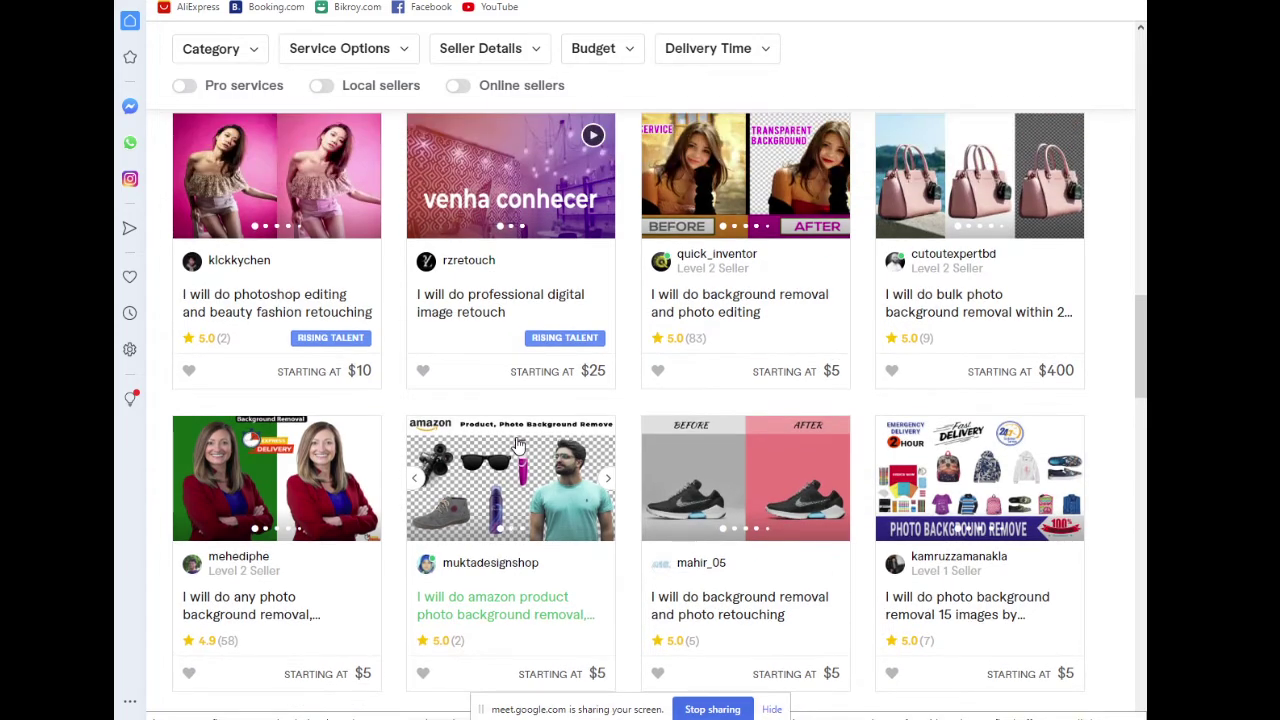
scroll(573, 510, down, 3)
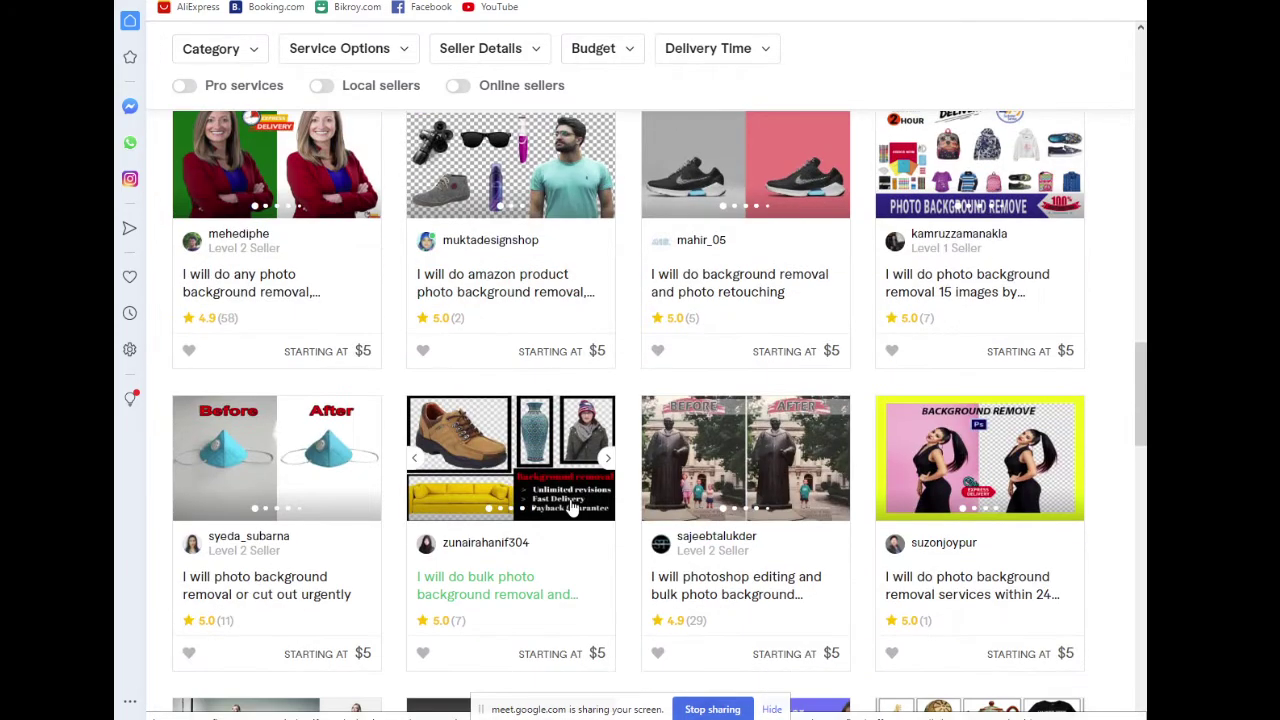
scroll(573, 510, down, 6)
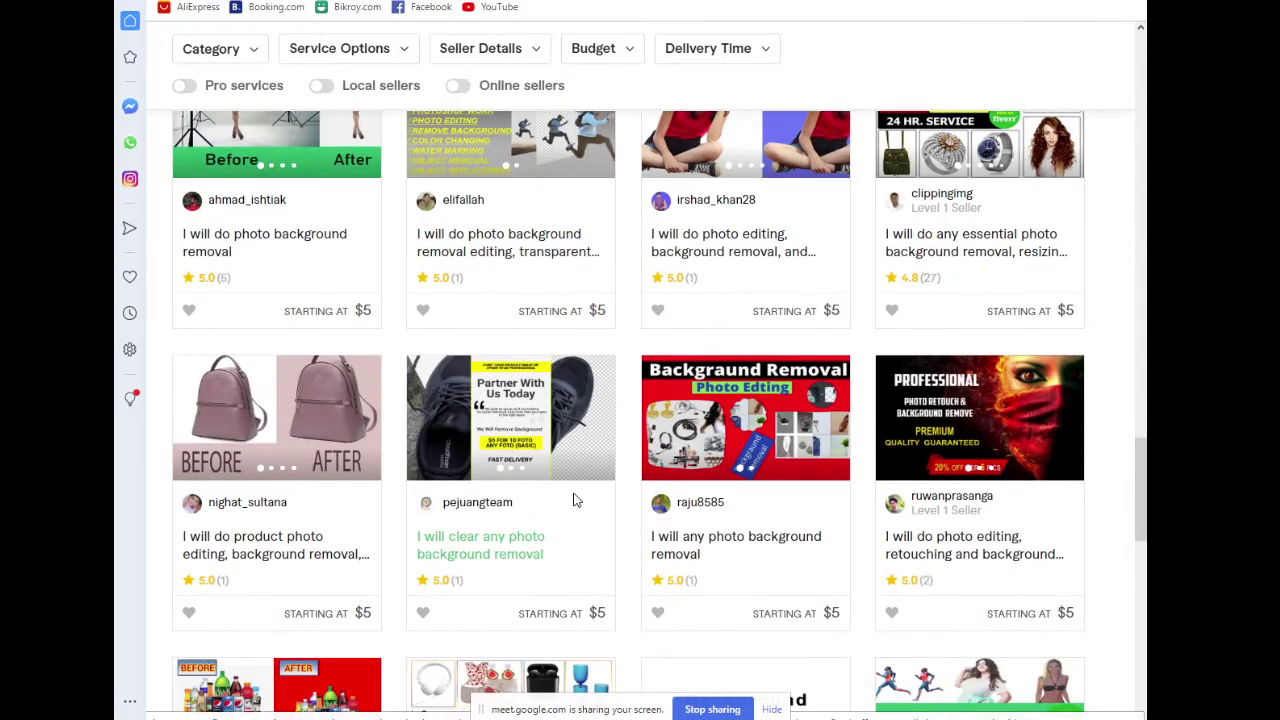
scroll(575, 500, down, 4)
scroll(575, 500, down, 4)
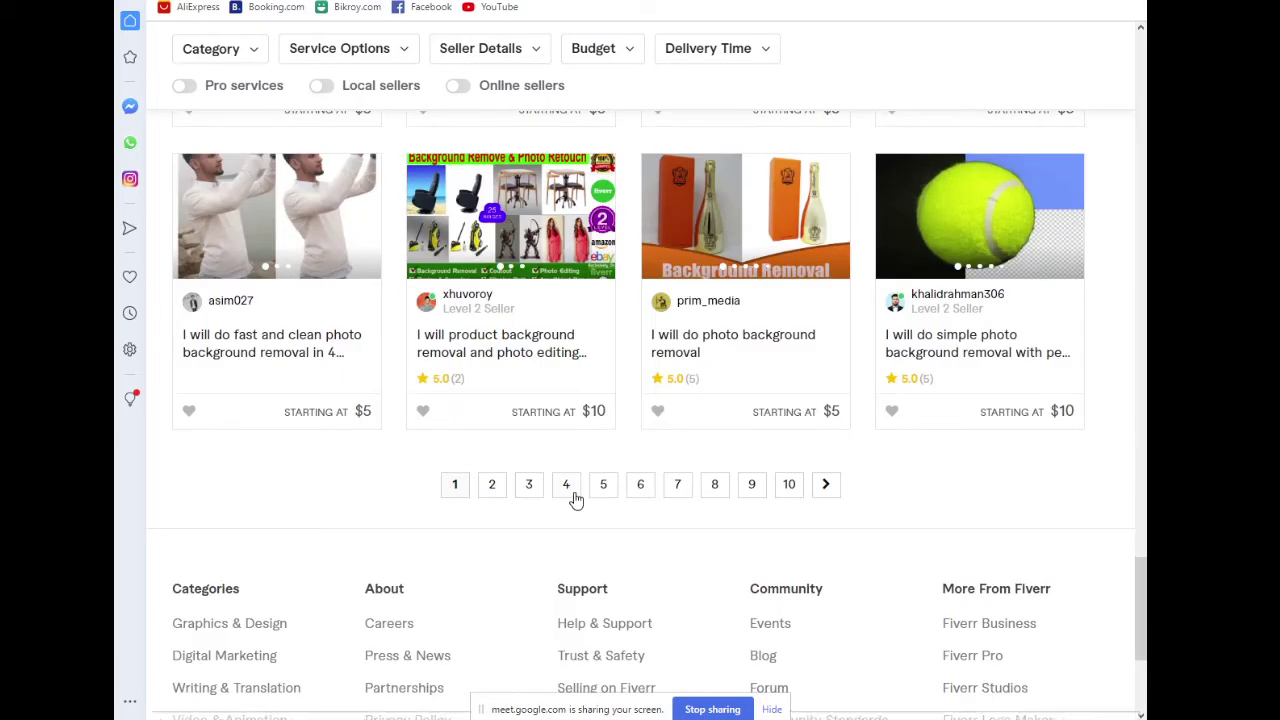
Open page 2 of the search results and compare the gigs' thumbnails, titles and starting prices
click(494, 486)
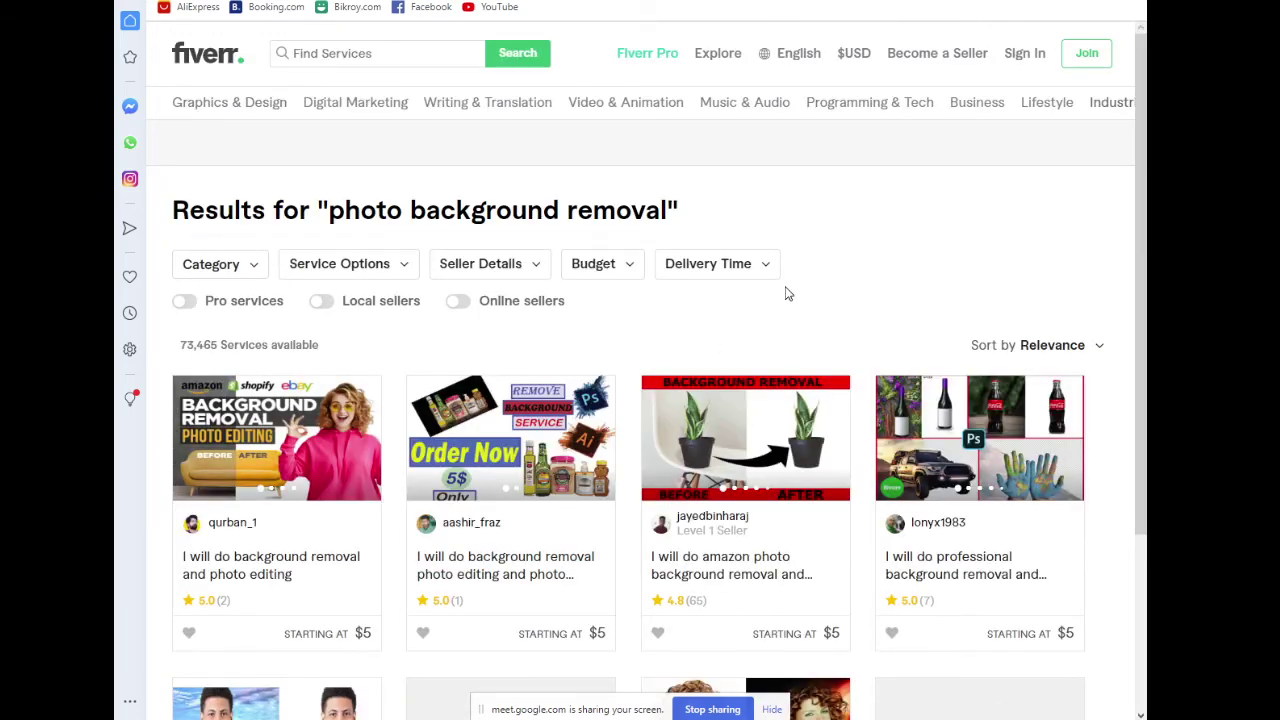
scroll(785, 293, down, 5)
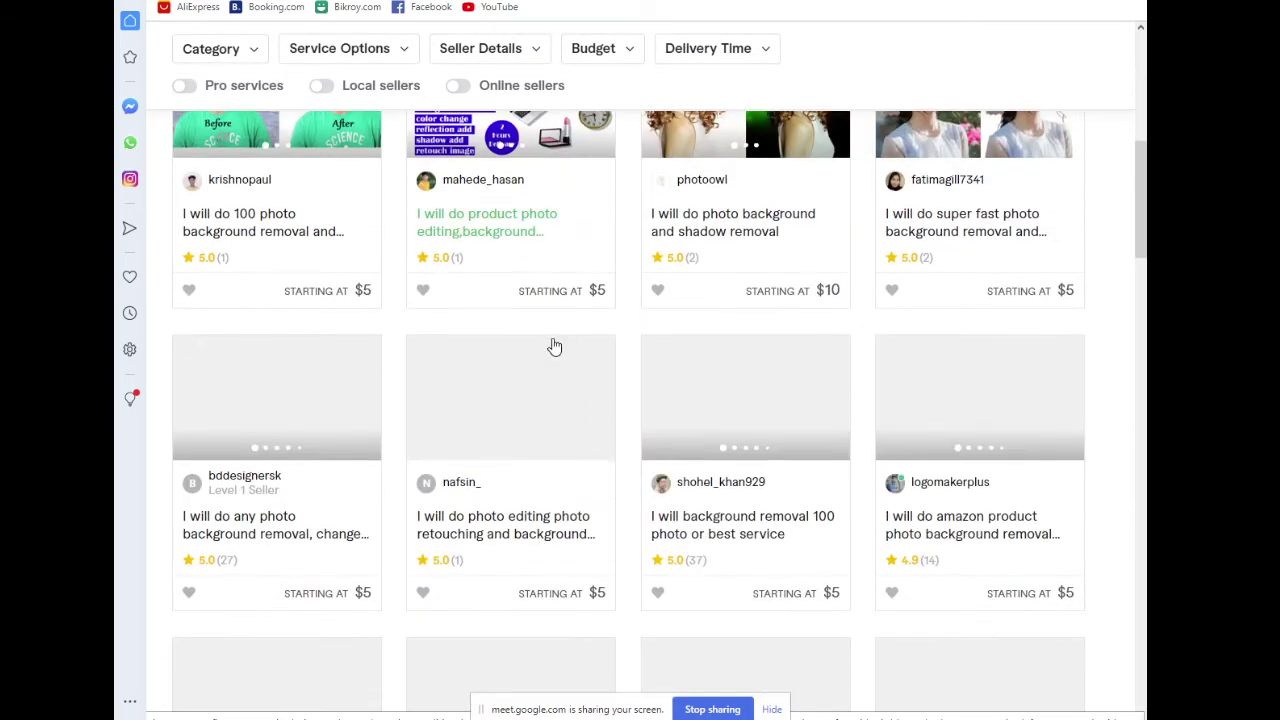
scroll(555, 350, down, 3)
scroll(549, 420, down, 2)
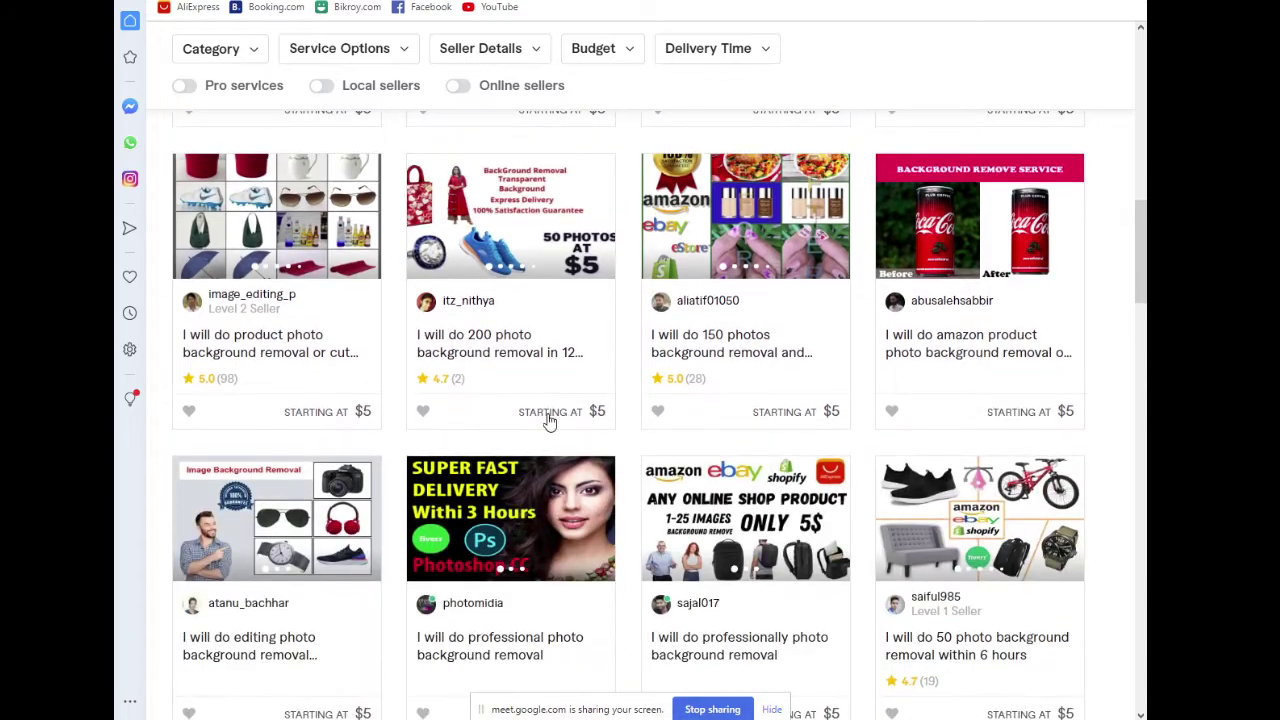
scroll(549, 420, down, 5)
scroll(518, 448, down, 2)
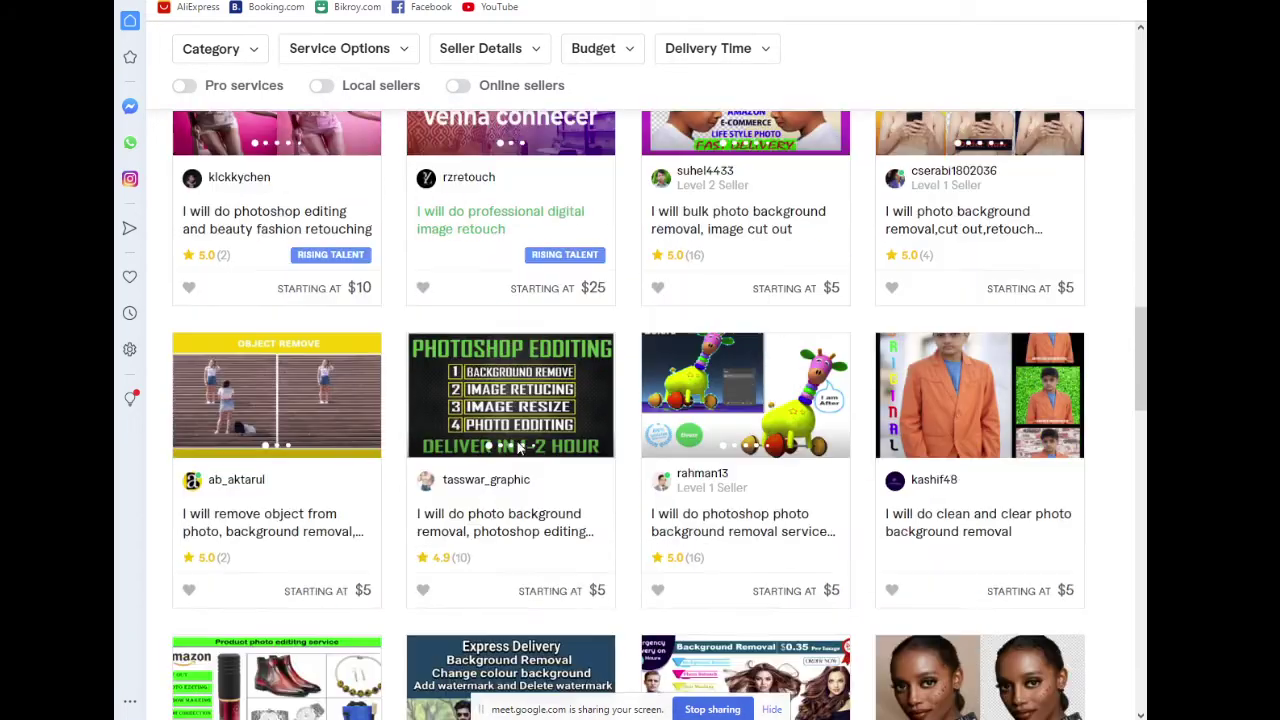
scroll(518, 448, down, 5)
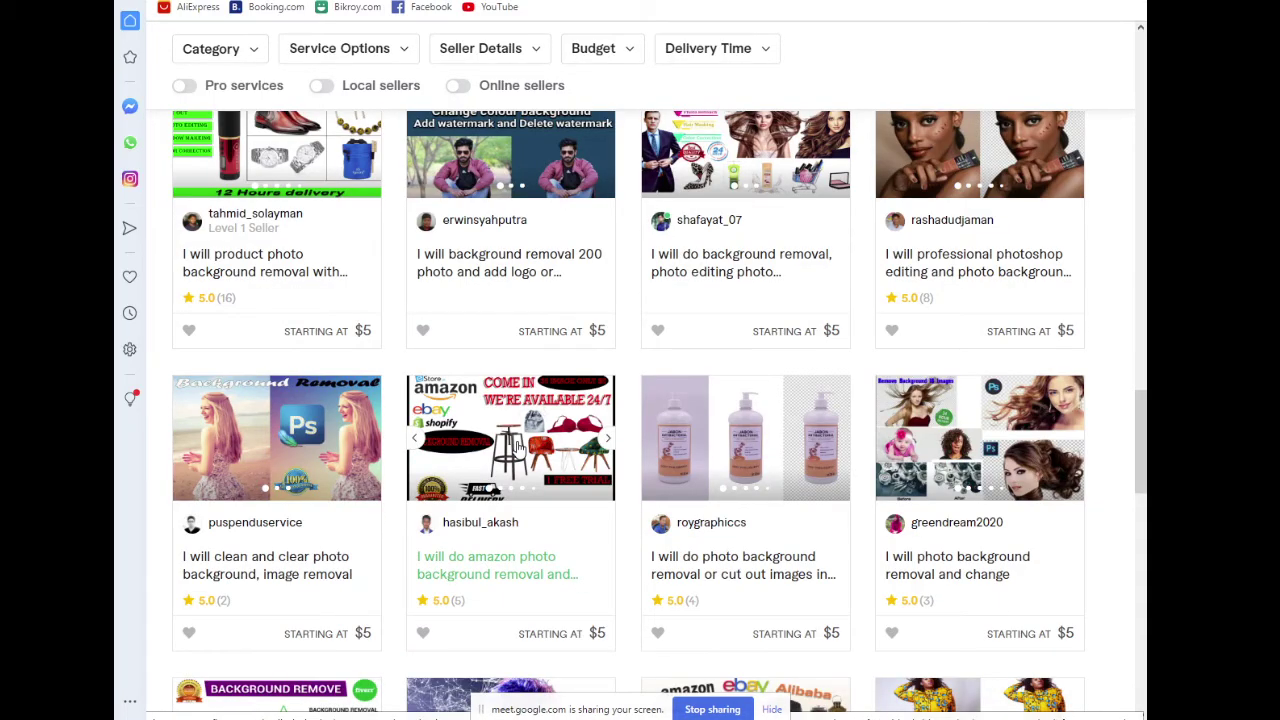
scroll(517, 447, down, 3)
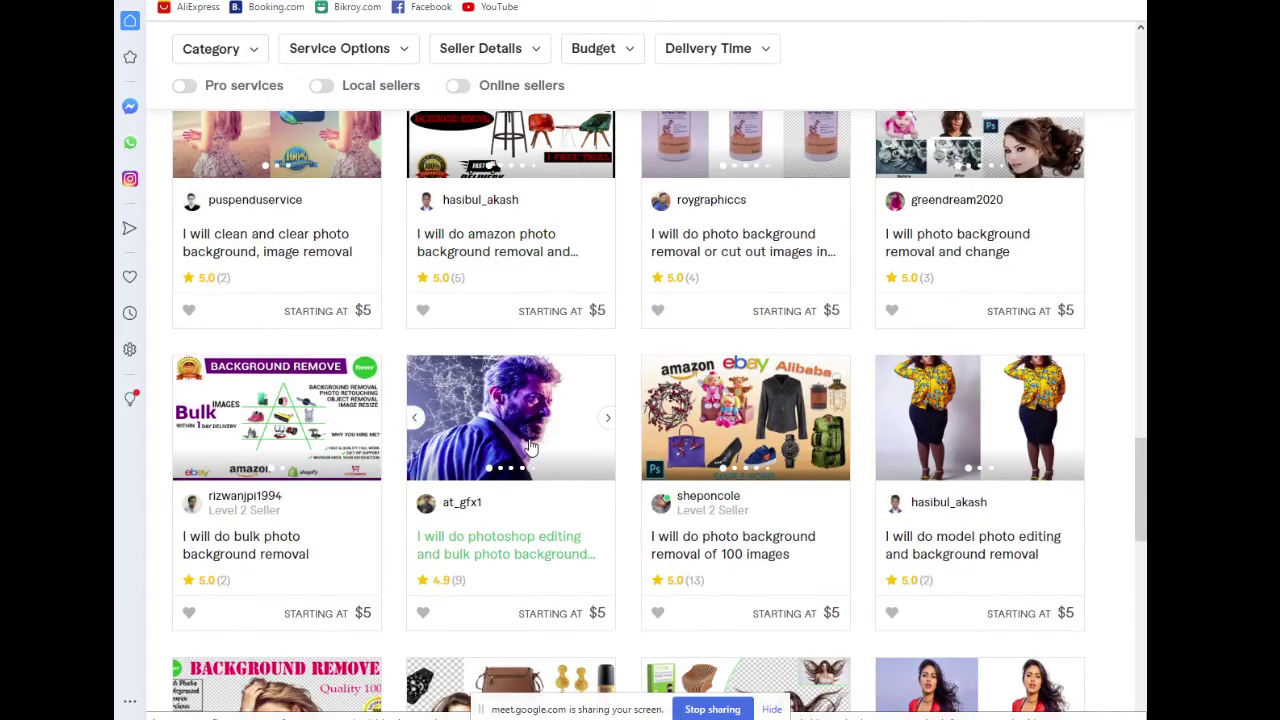
scroll(666, 520, down, 4)
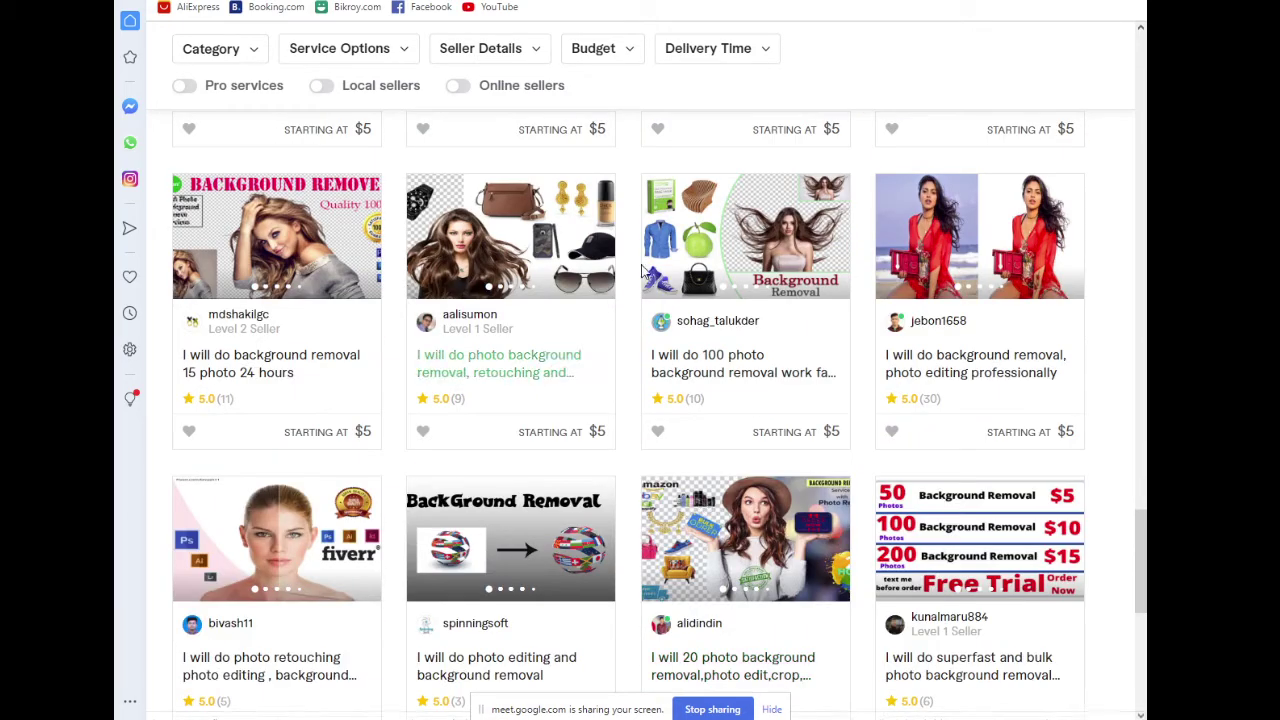
scroll(723, 465, down, 3)
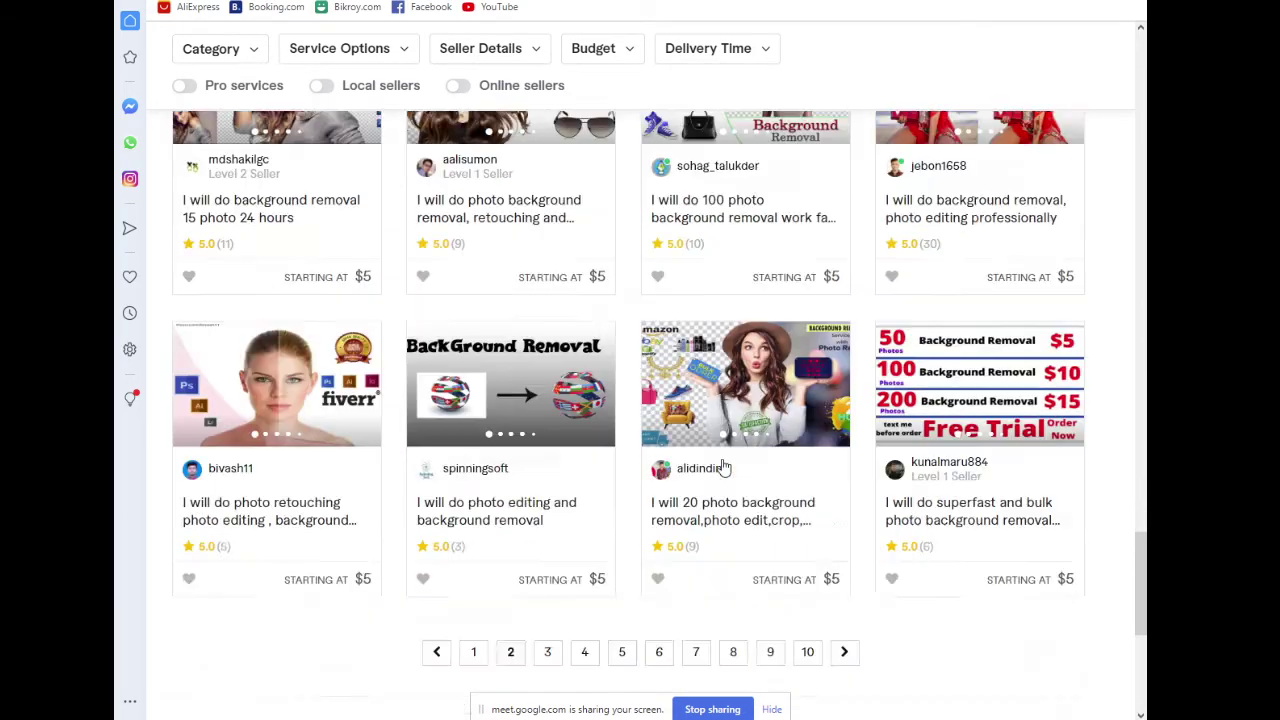
scroll(712, 471, up, 3)
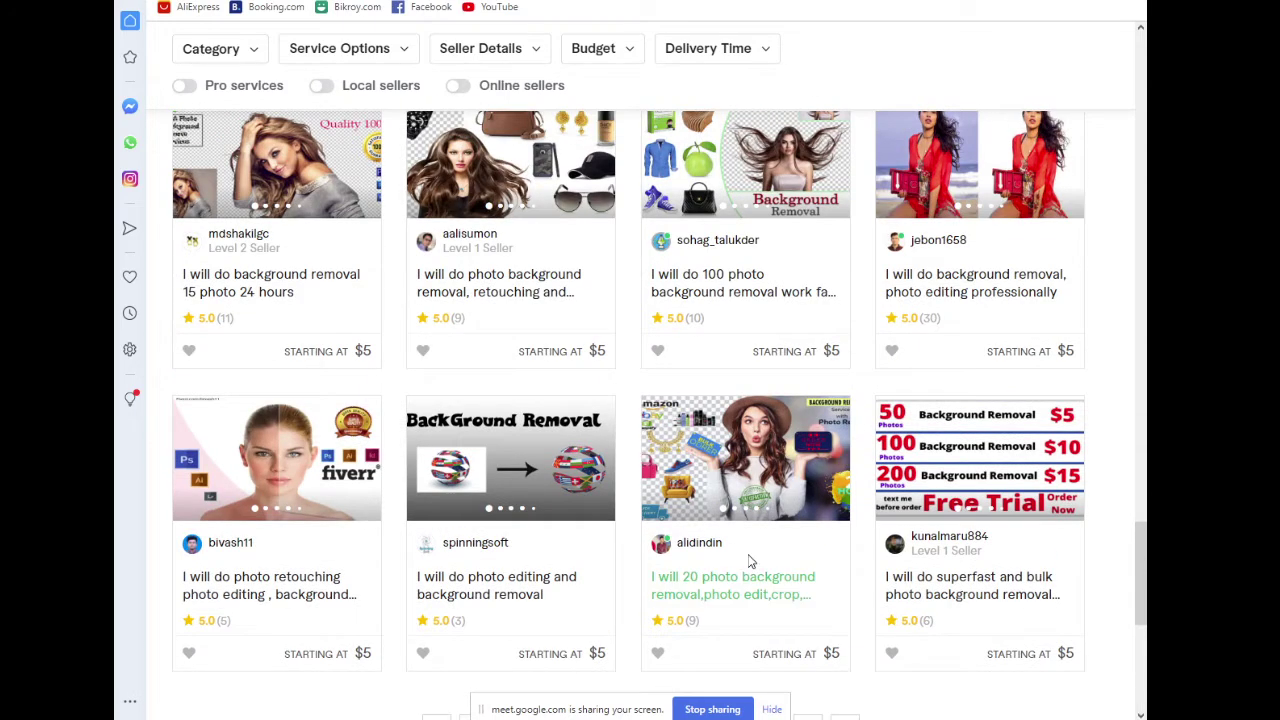
scroll(749, 560, down, 2)
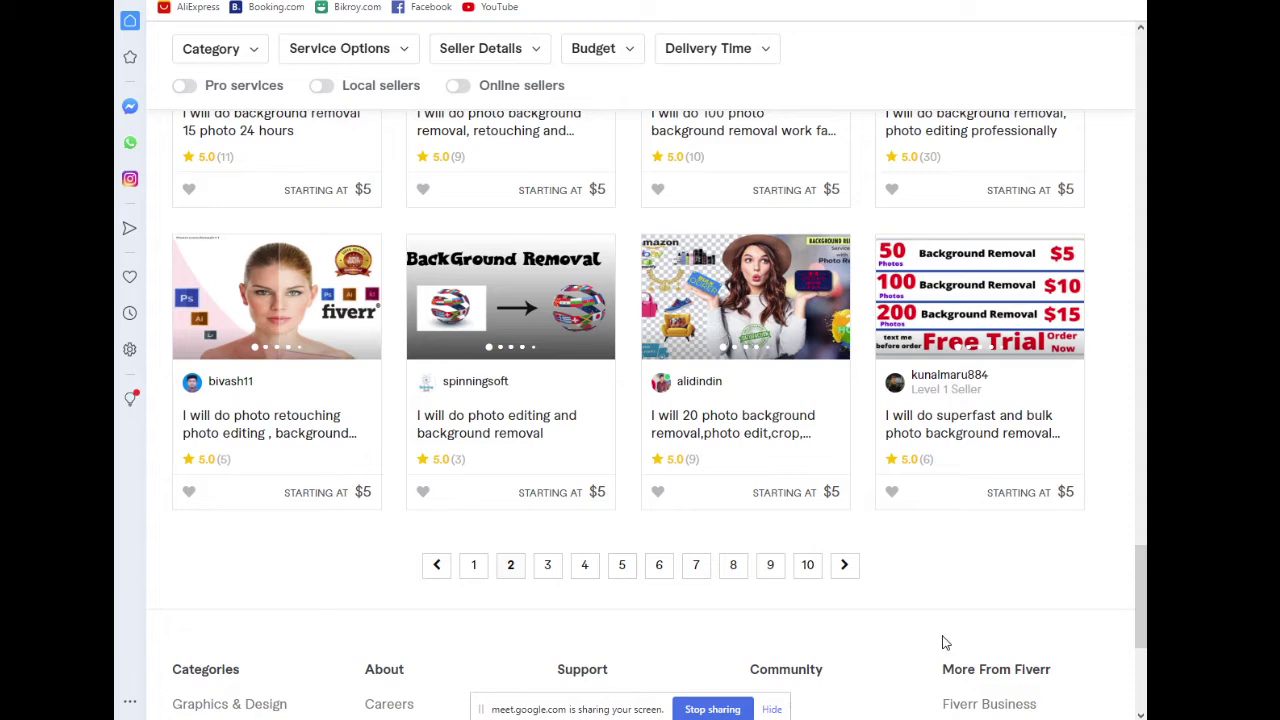
Open the "I will 20 photo background removal, photo edit, crop, retouching, resize in 3 hrs" gig and compare its two work sample images
click(701, 425)
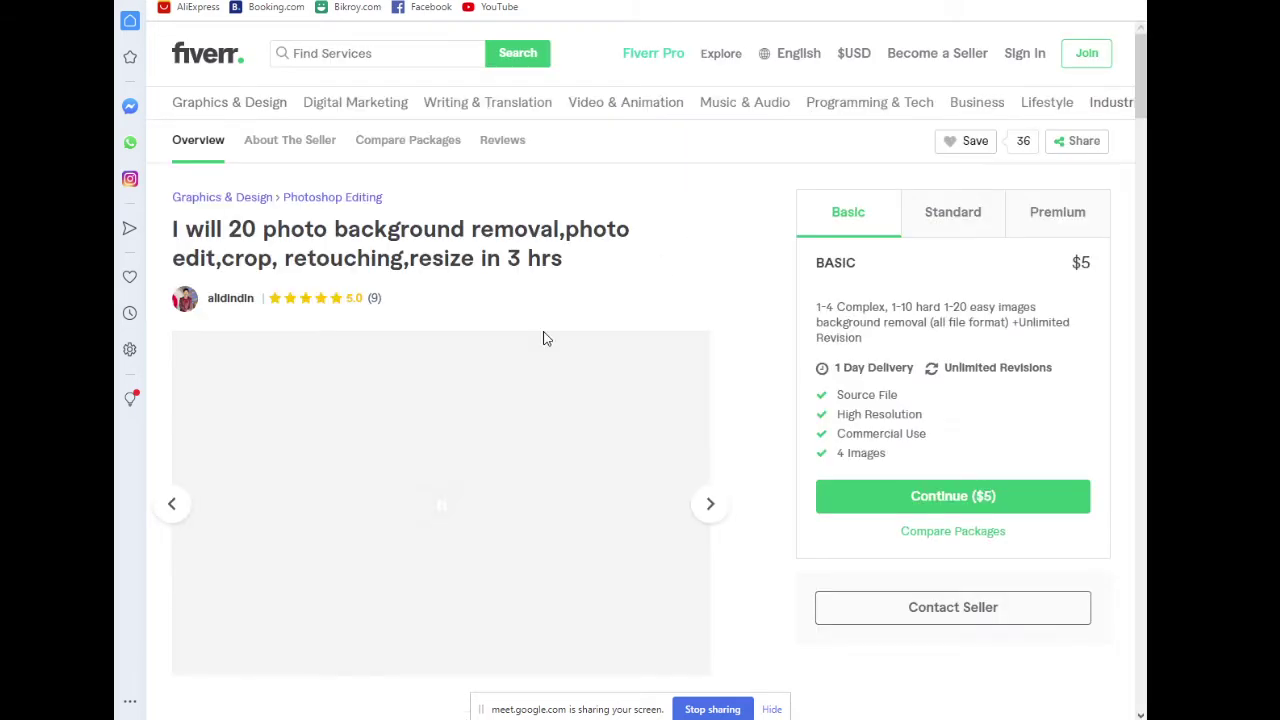
scroll(445, 392, down, 1)
scroll(447, 392, down, 2)
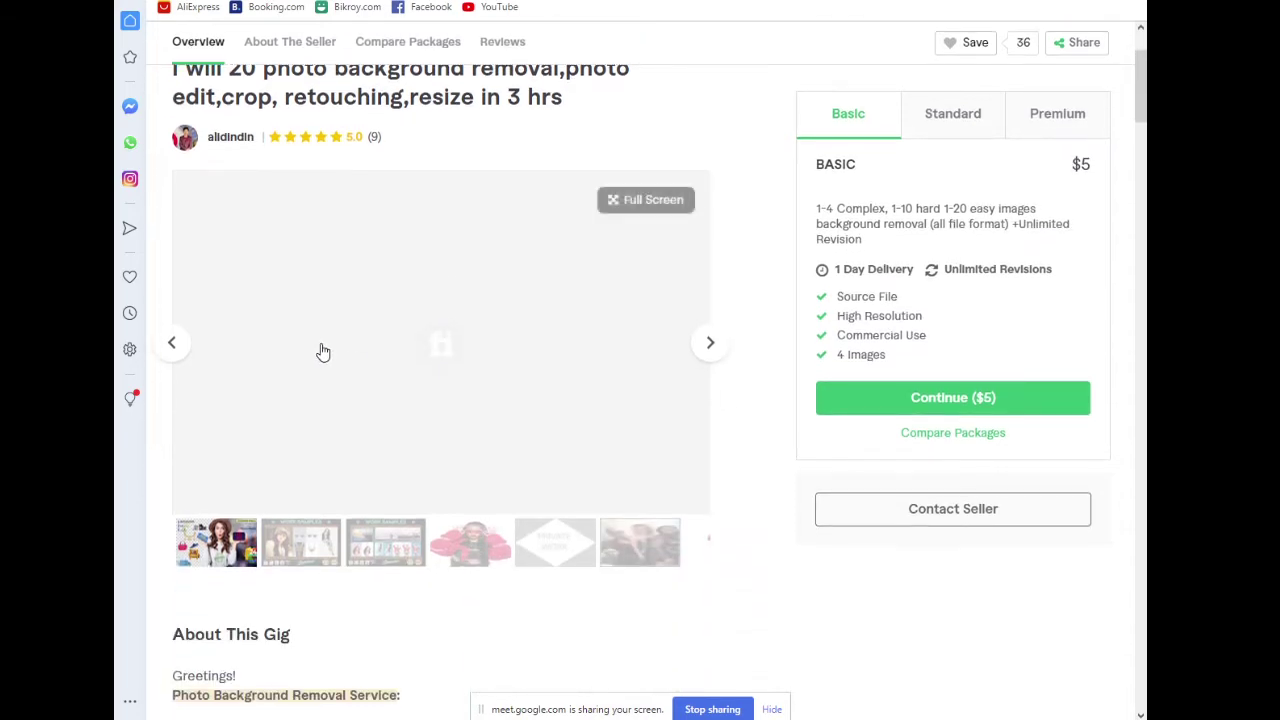
click(310, 549)
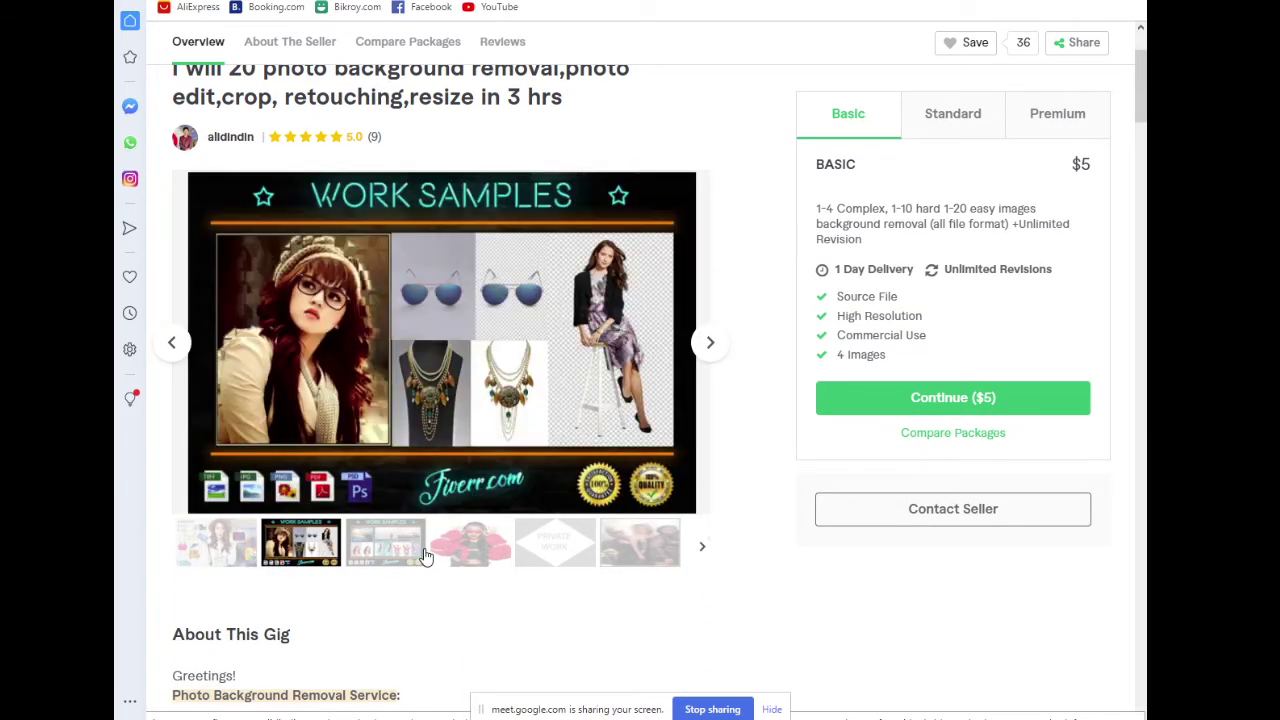
click(424, 557)
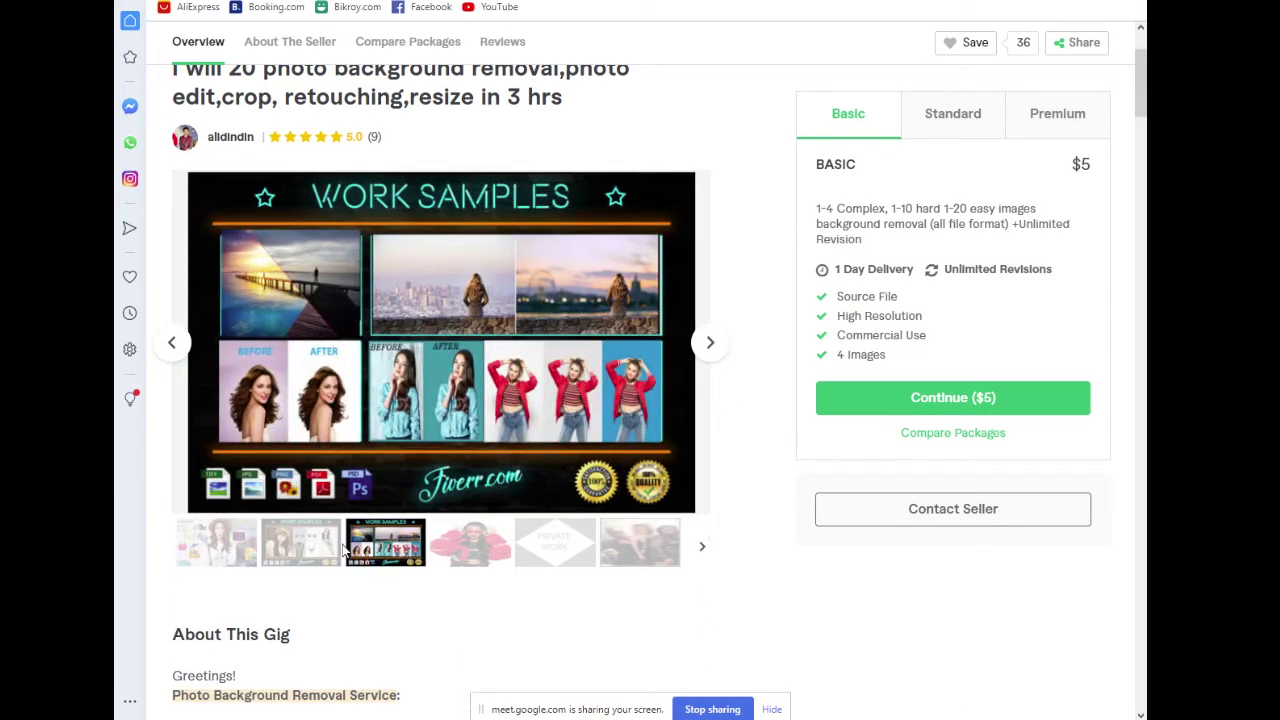
click(300, 548)
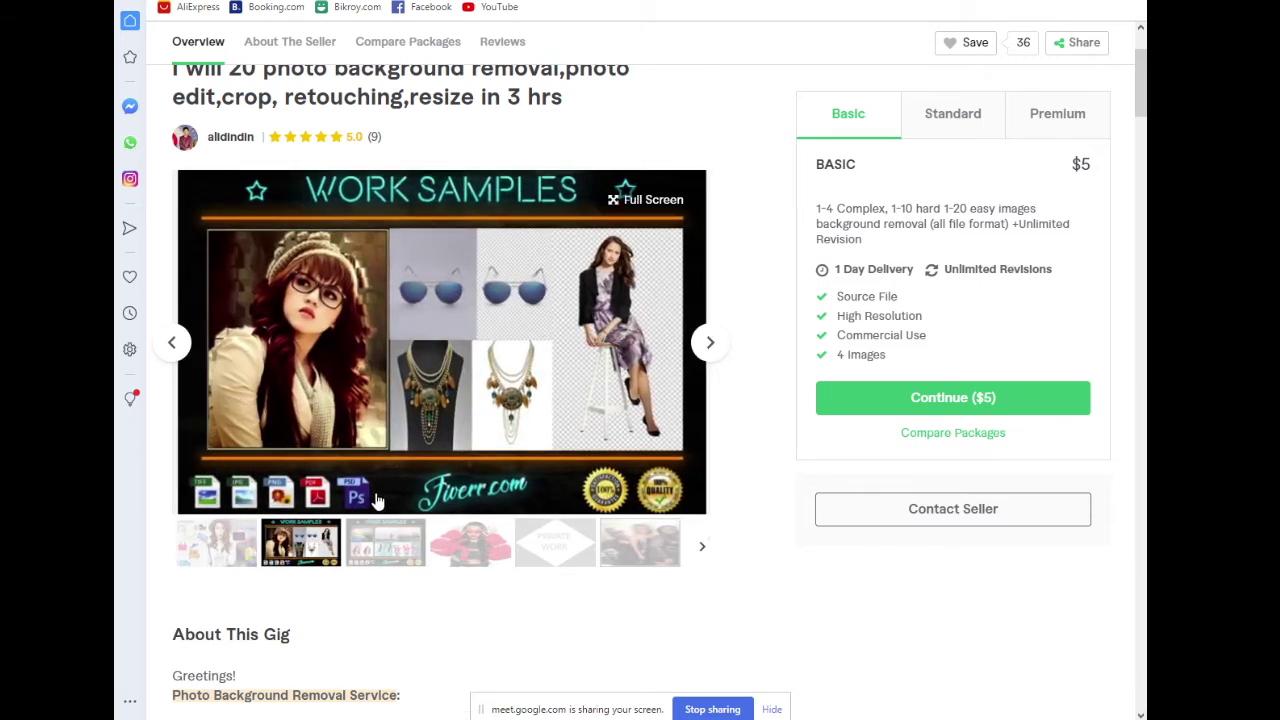
click(410, 545)
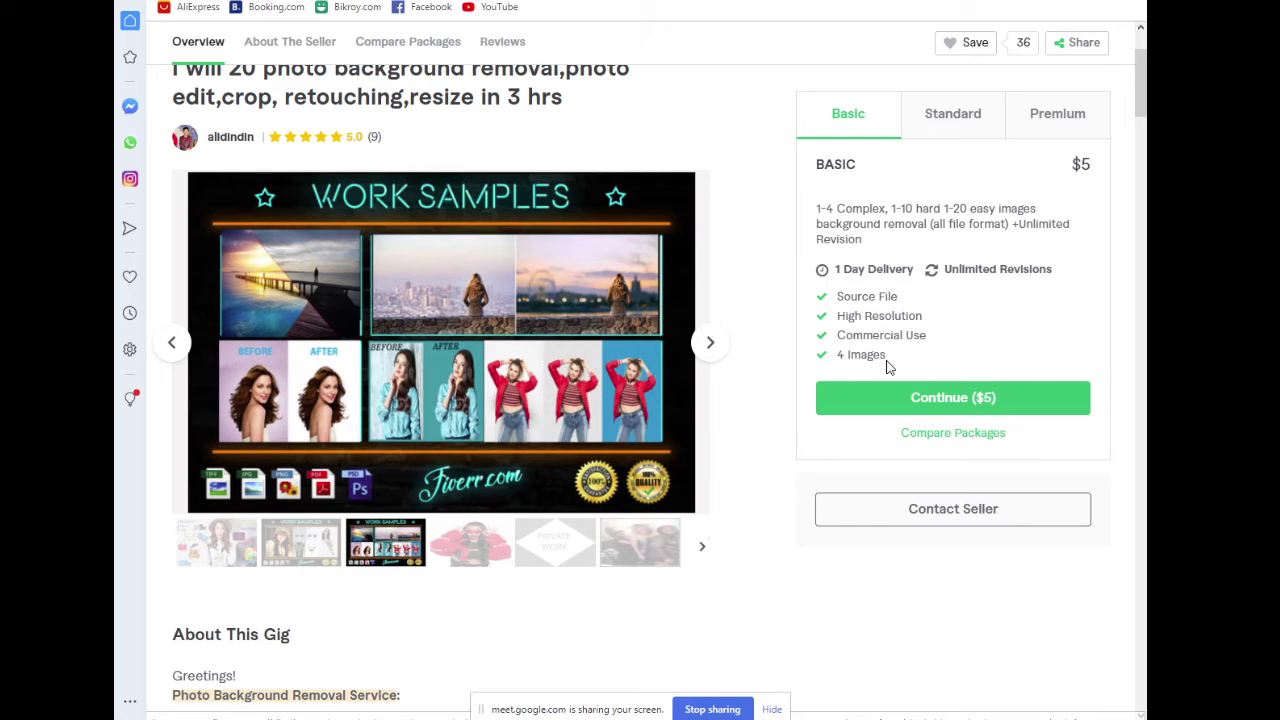
click(285, 555)
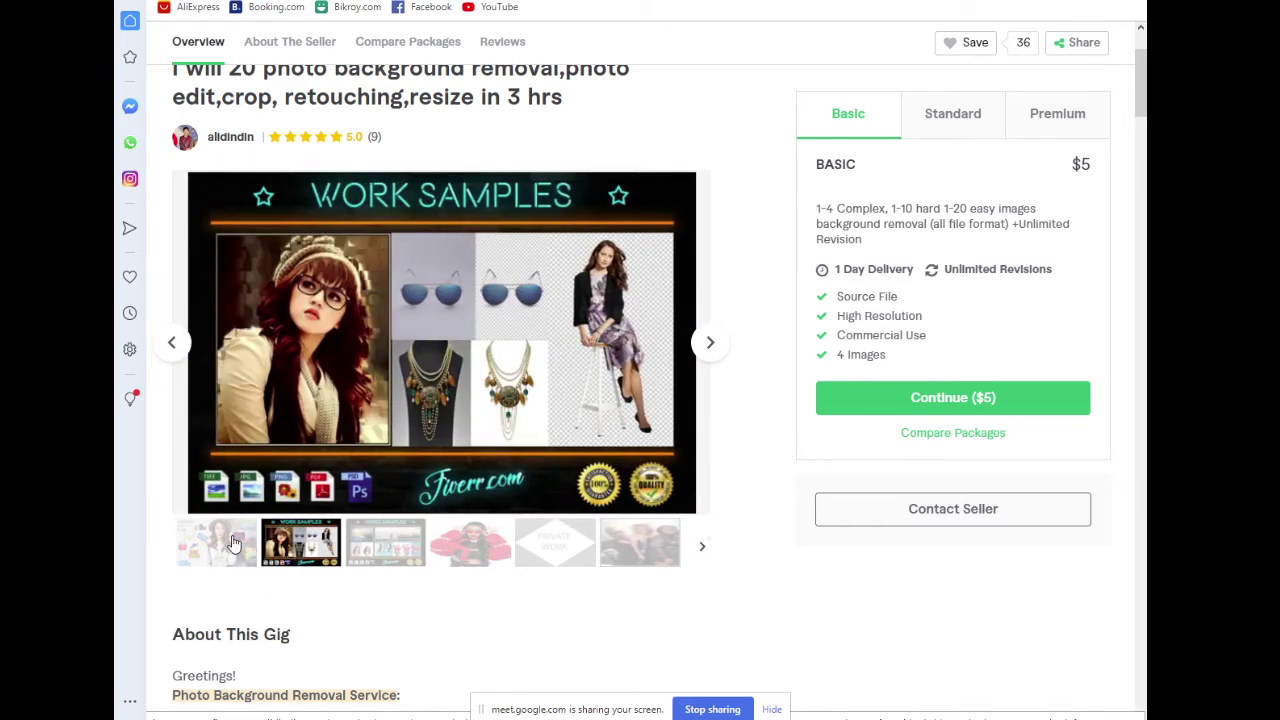
Examine the gig's first sample image, its list of services and the Basic package description
click(233, 543)
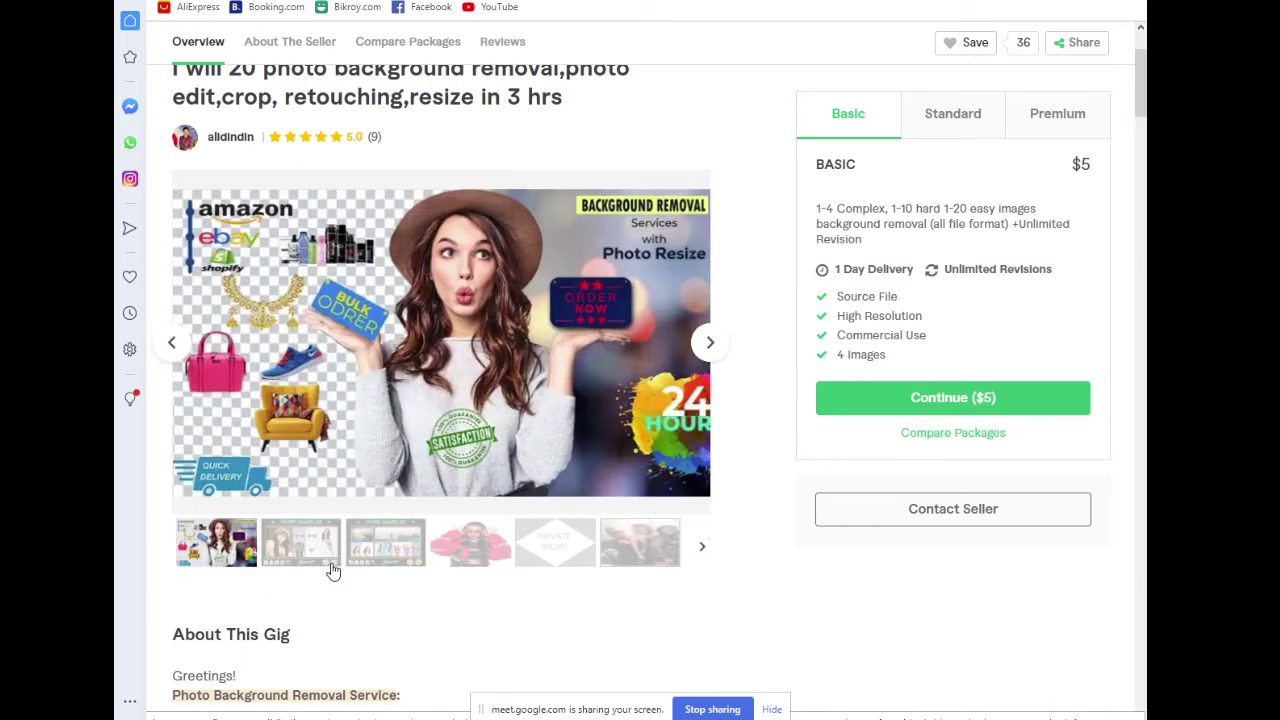
scroll(333, 570, up, 1)
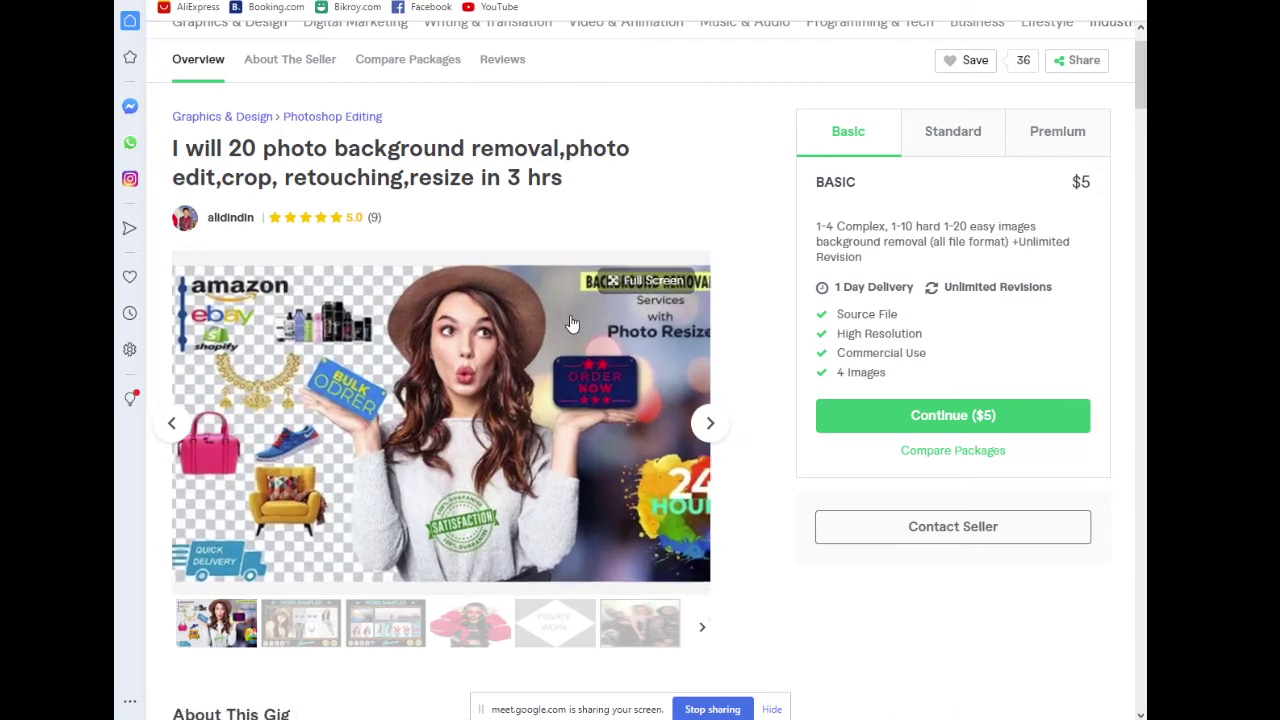
scroll(571, 327, up, 1)
scroll(486, 357, down, 10)
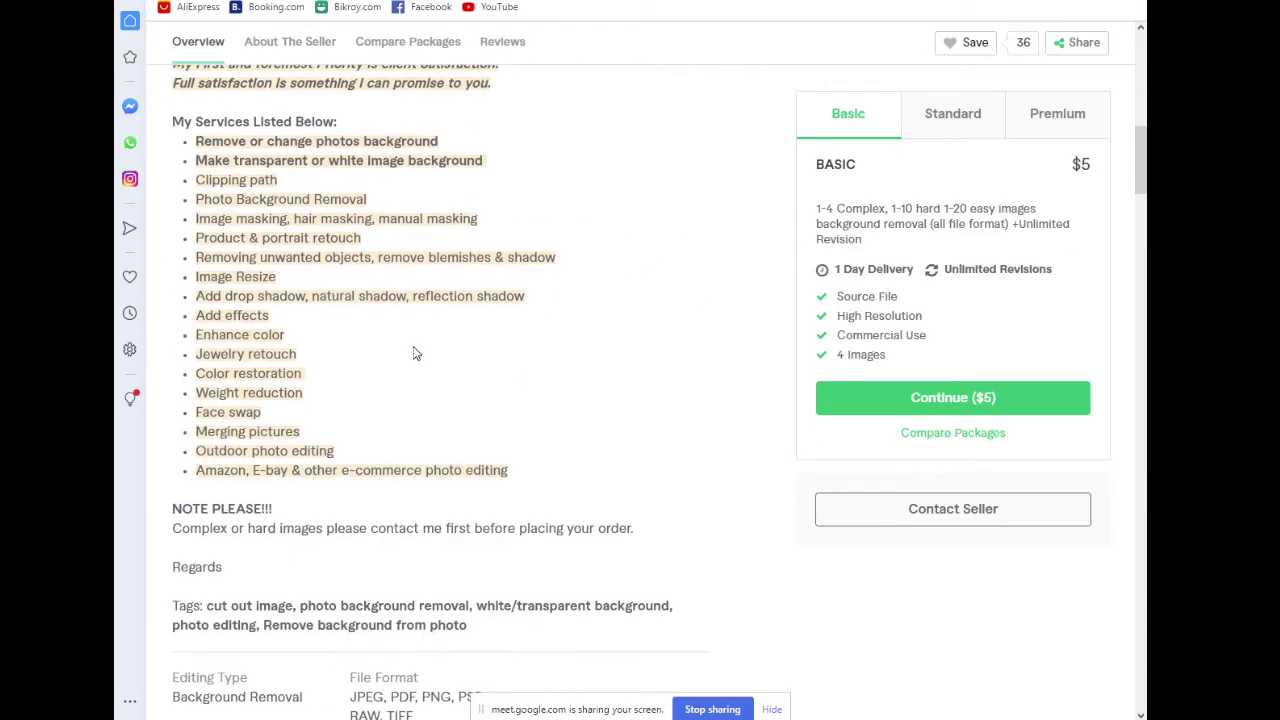
scroll(730, 381, up, 5)
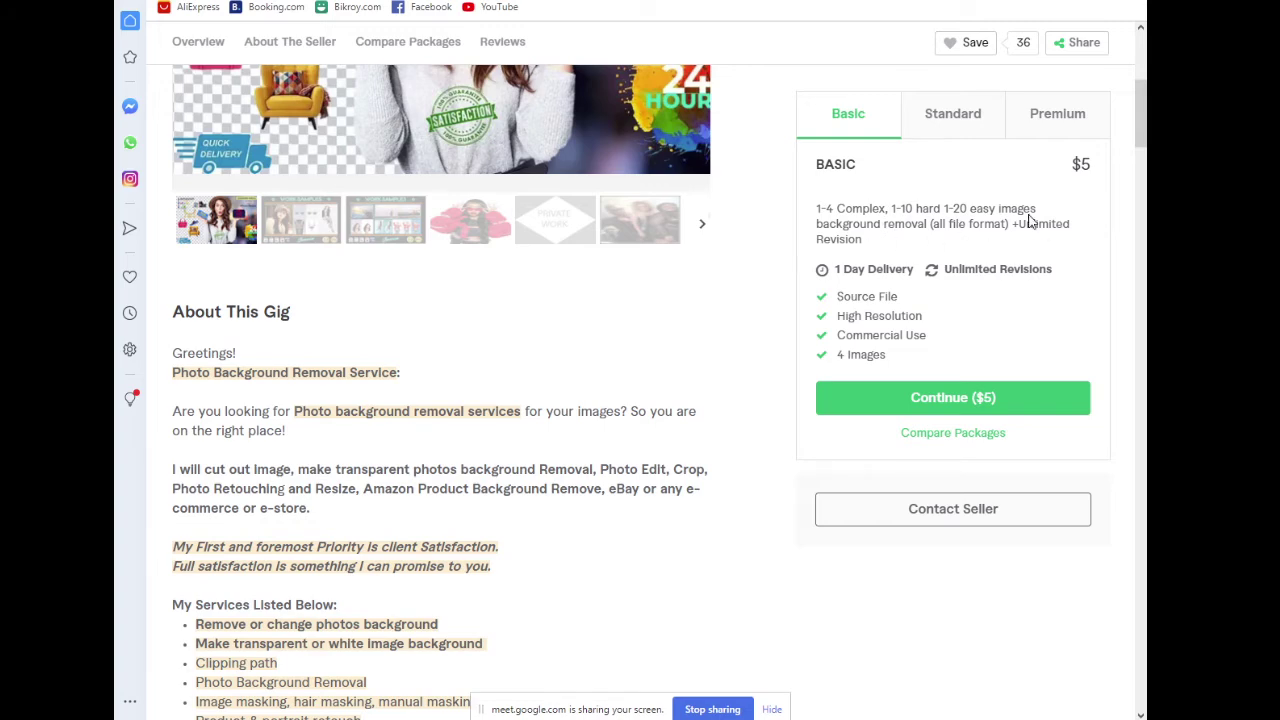
scroll(560, 300, down, 5)
scroll(603, 337, up, 10)
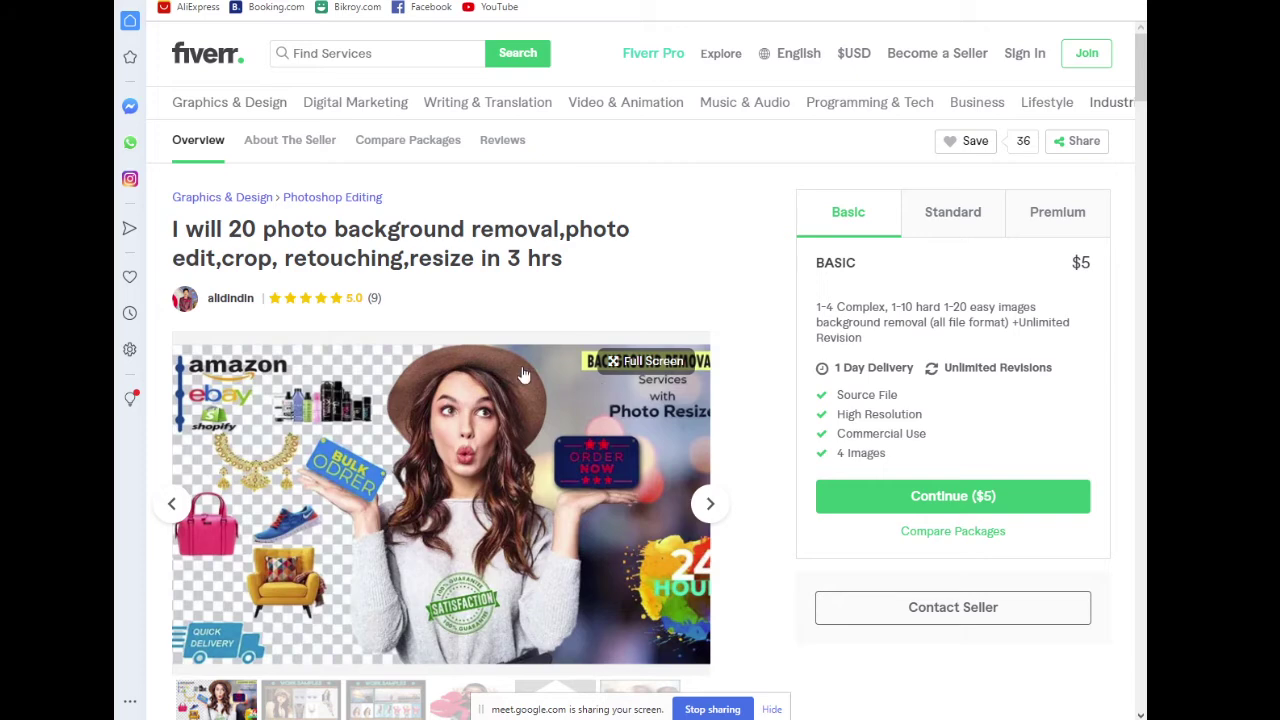
Read through the gig's description, seller profile and recommended gigs, including the seller's membership and delivery details
scroll(528, 377, down, 7)
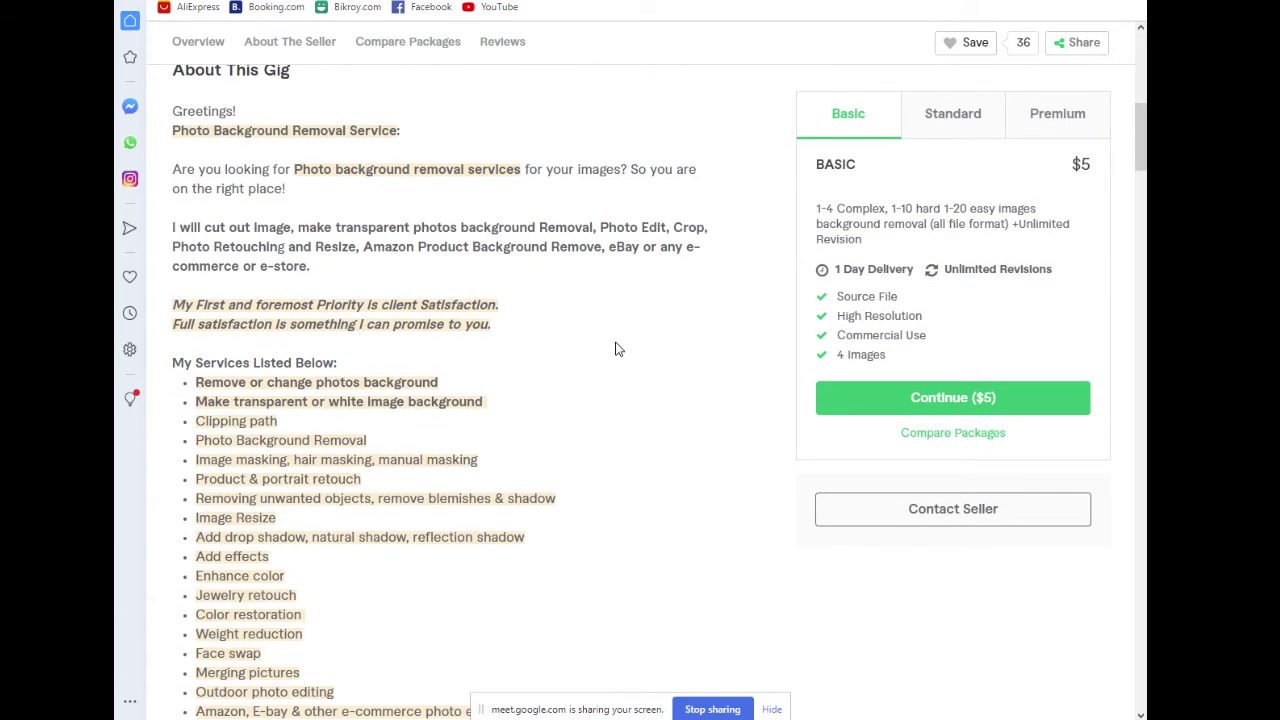
scroll(530, 325, down, 8)
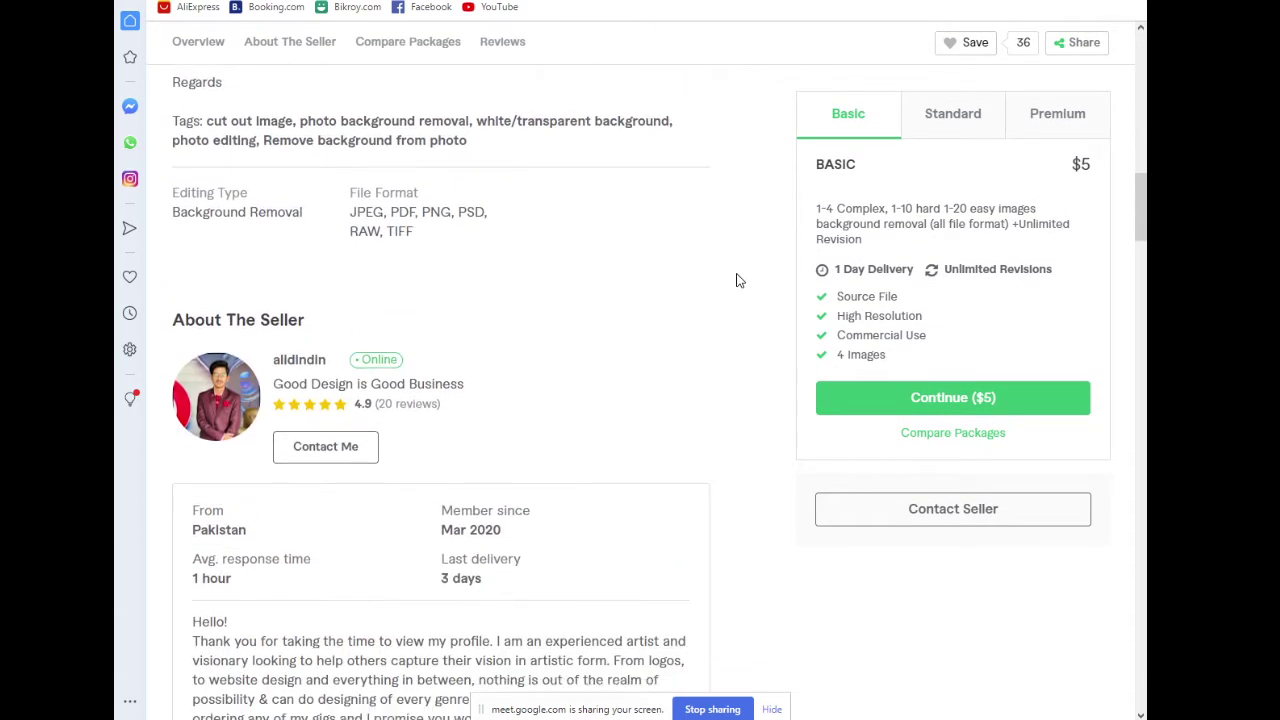
scroll(736, 280, down, 10)
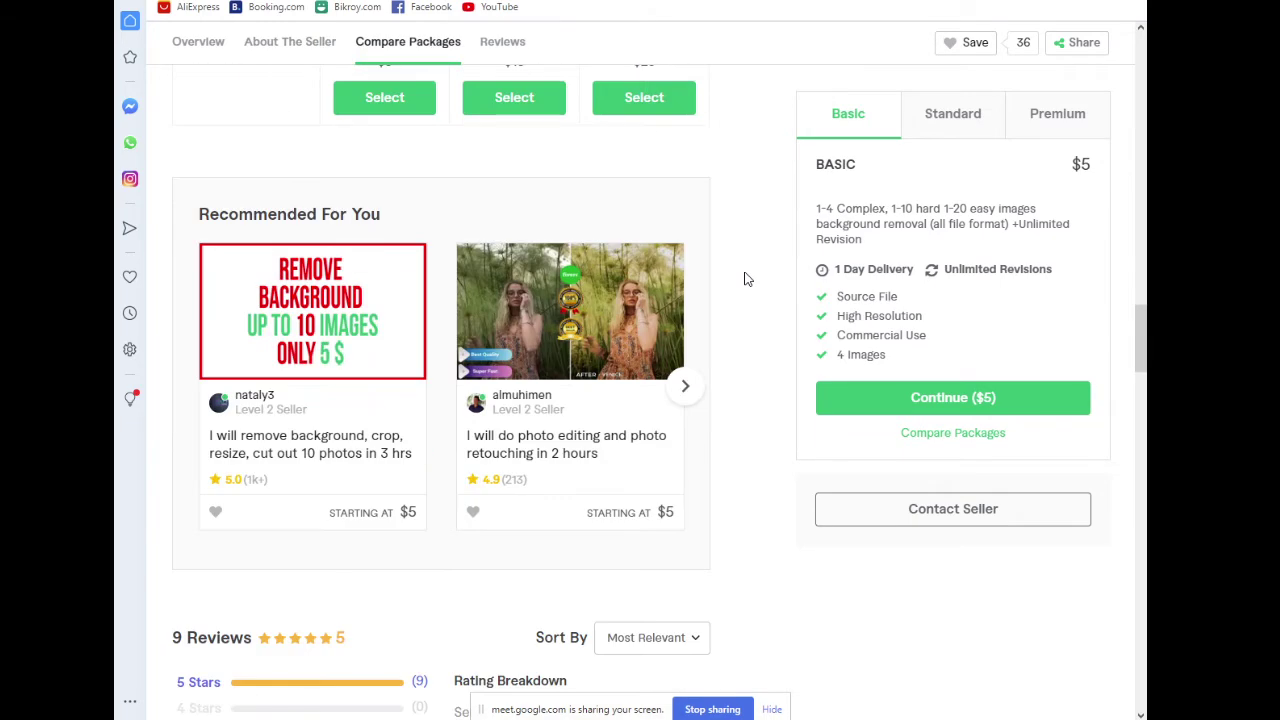
scroll(745, 279, up, 8)
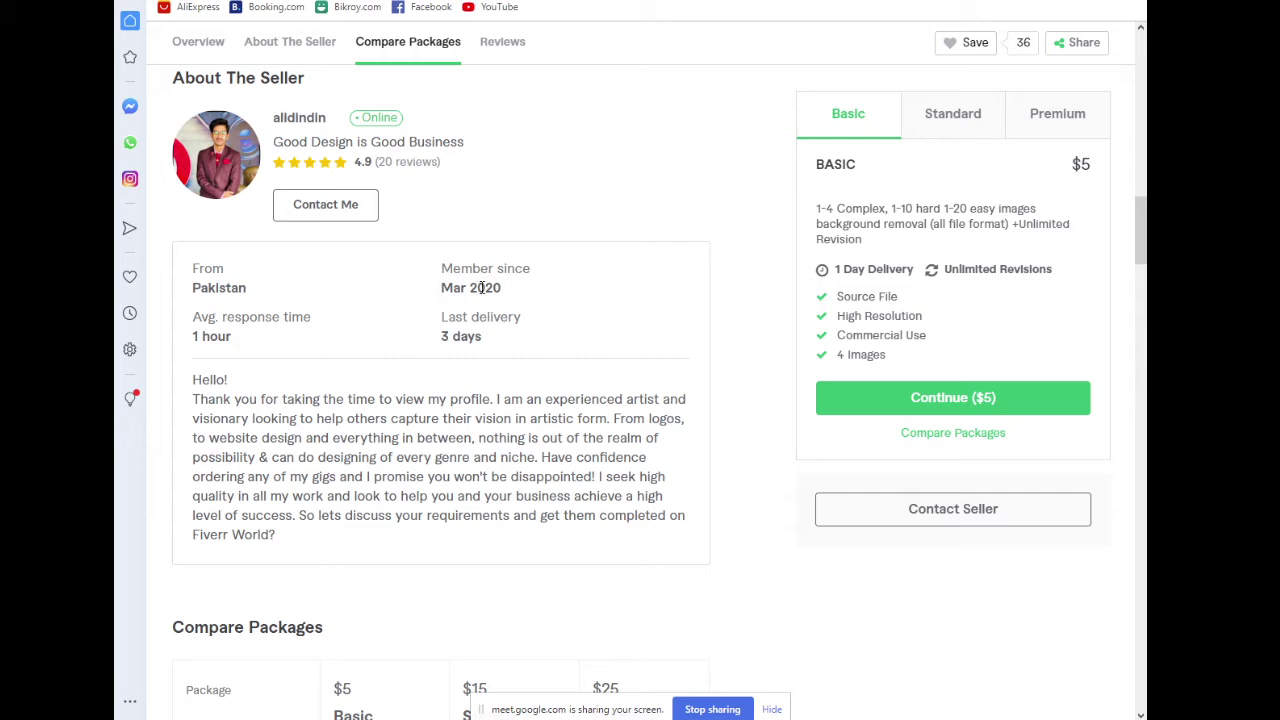
scroll(497, 287, up, 1)
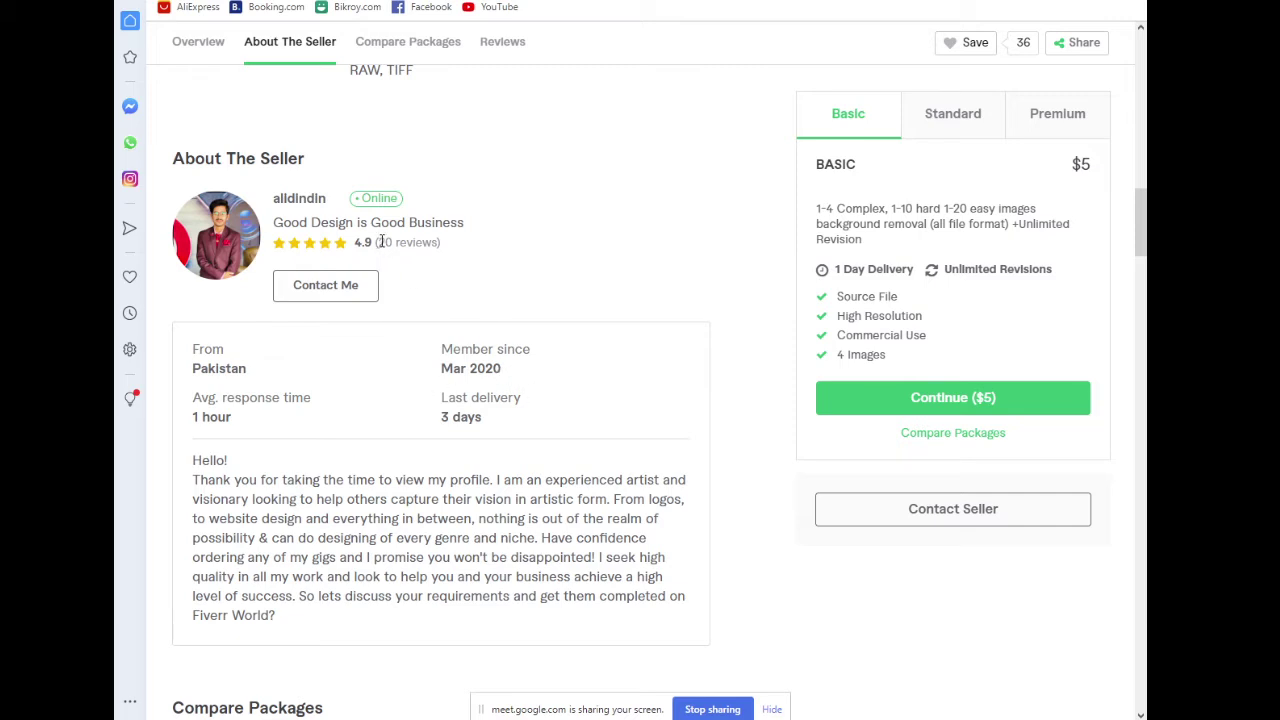
scroll(586, 294, up, 5)
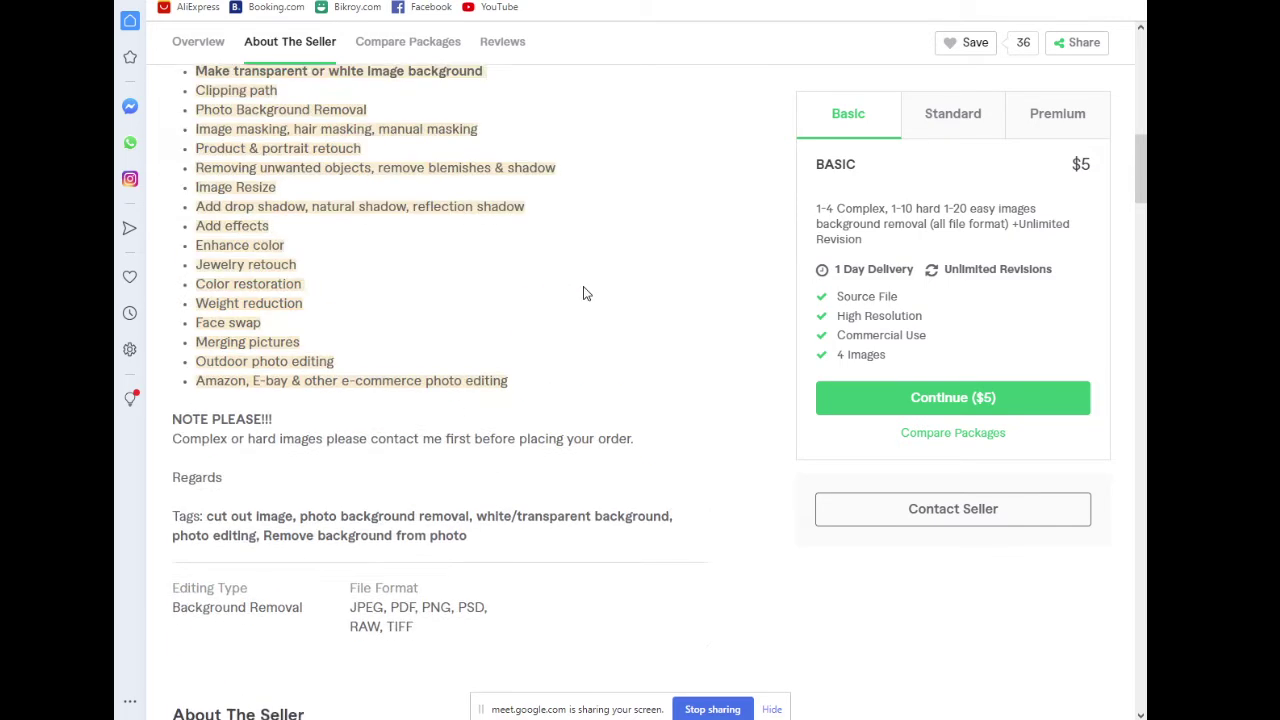
scroll(586, 294, up, 9)
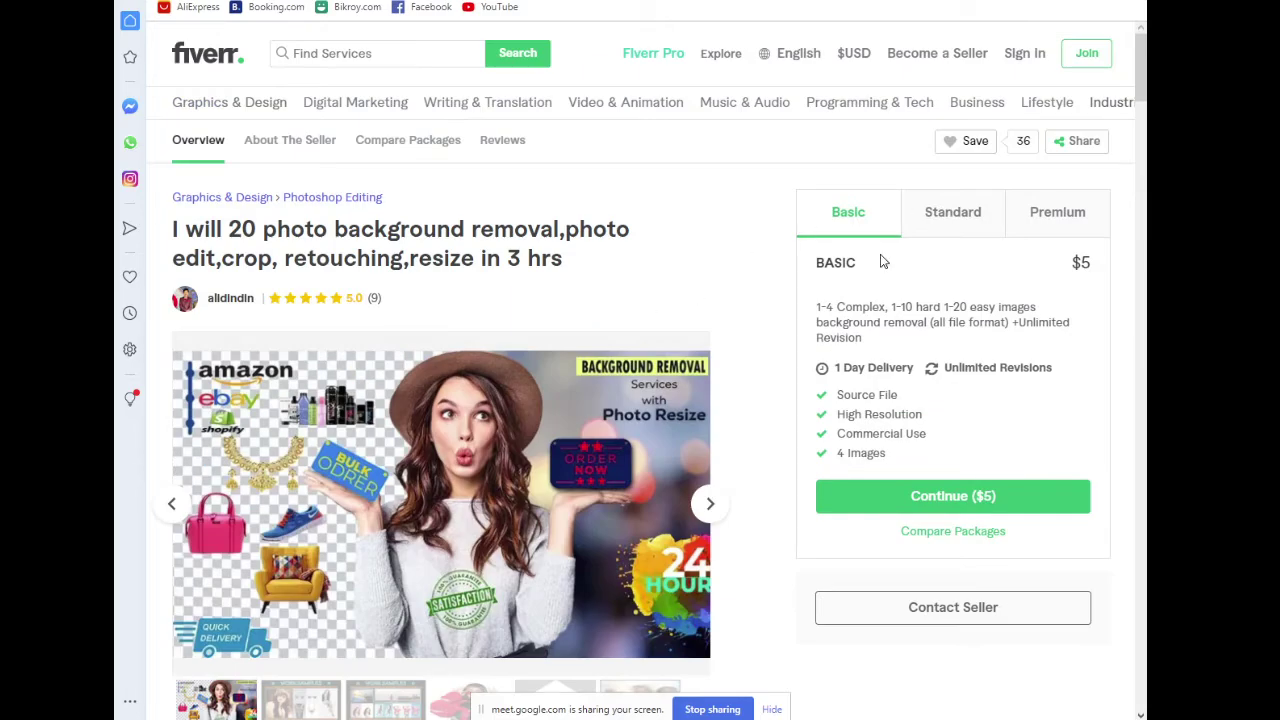
Compare the gig's Basic and Standard package offers and check them against the description and seller section
click(935, 231)
click(848, 222)
scroll(813, 262, down, 3)
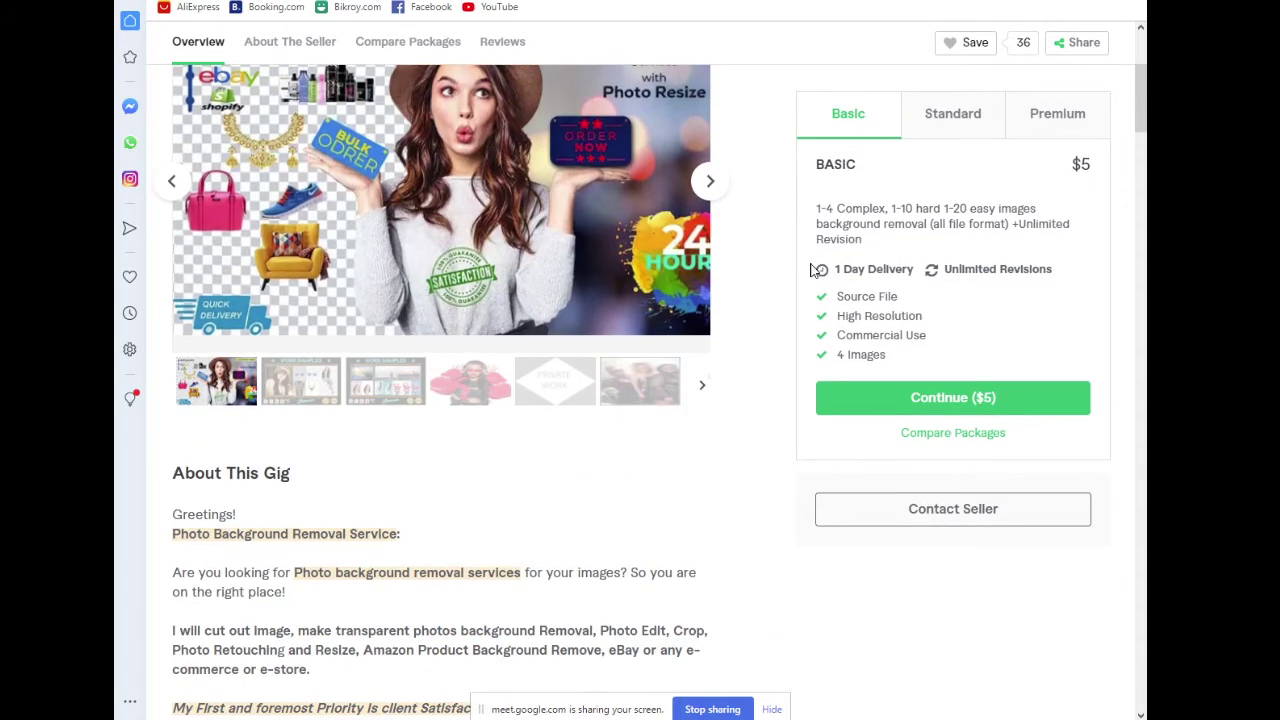
scroll(815, 253, down, 15)
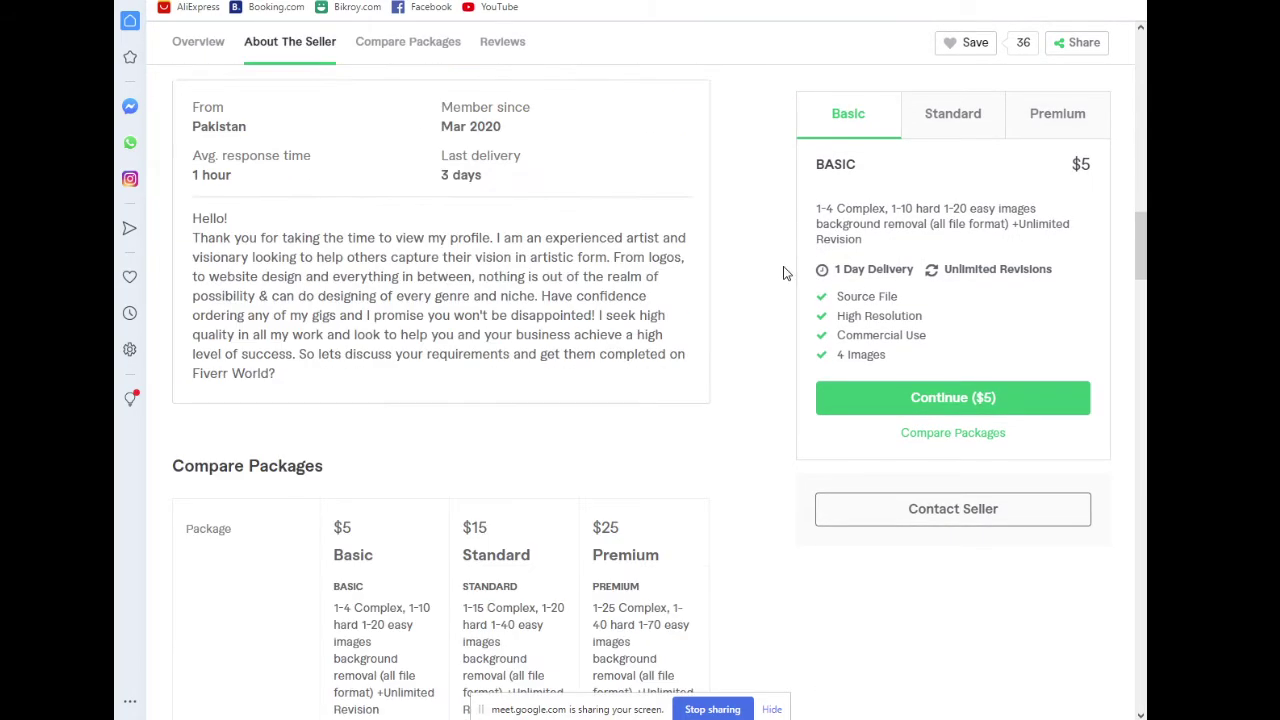
scroll(785, 273, up, 4)
scroll(786, 270, up, 12)
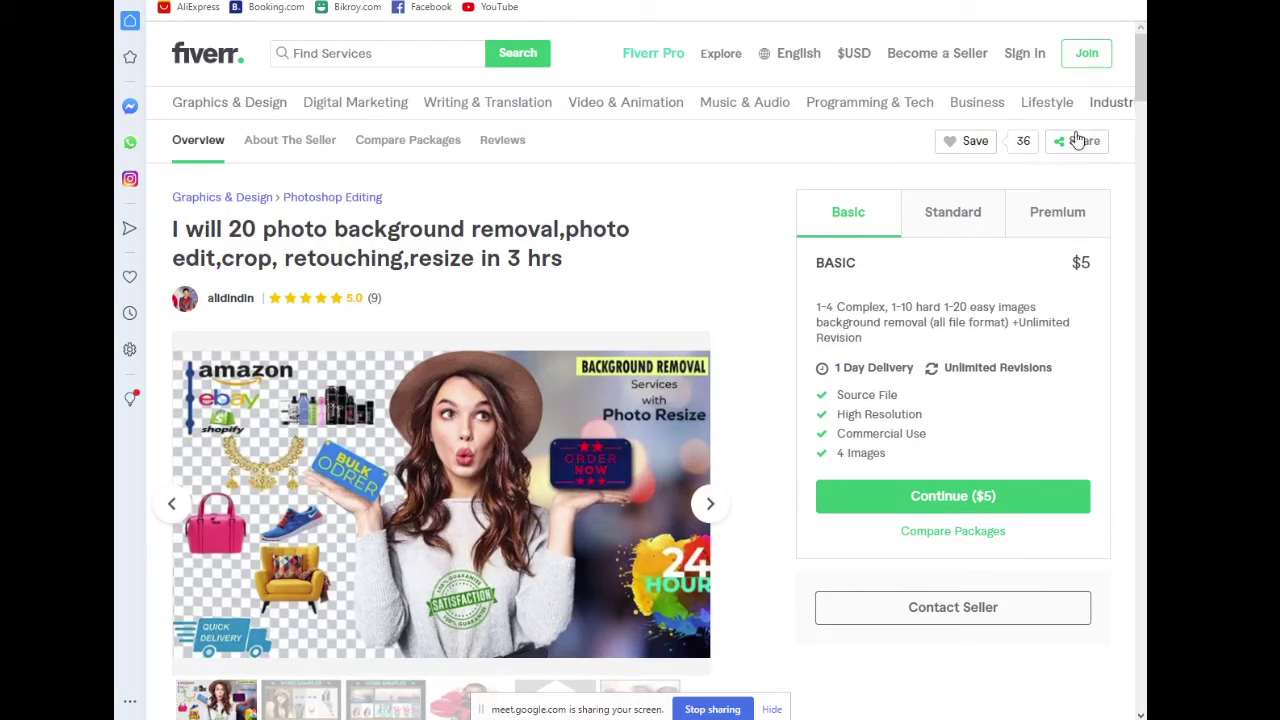
click(960, 218)
scroll(312, 428, down, 12)
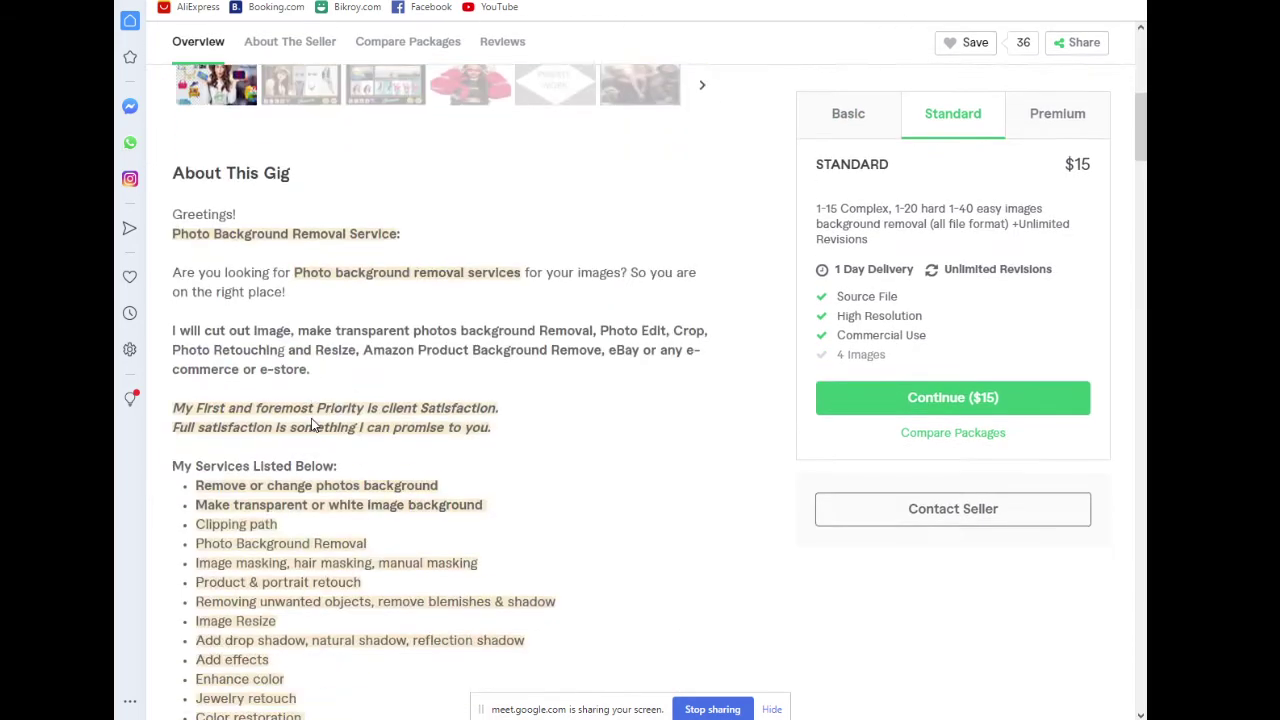
scroll(430, 404, down, 5)
scroll(449, 403, up, 9)
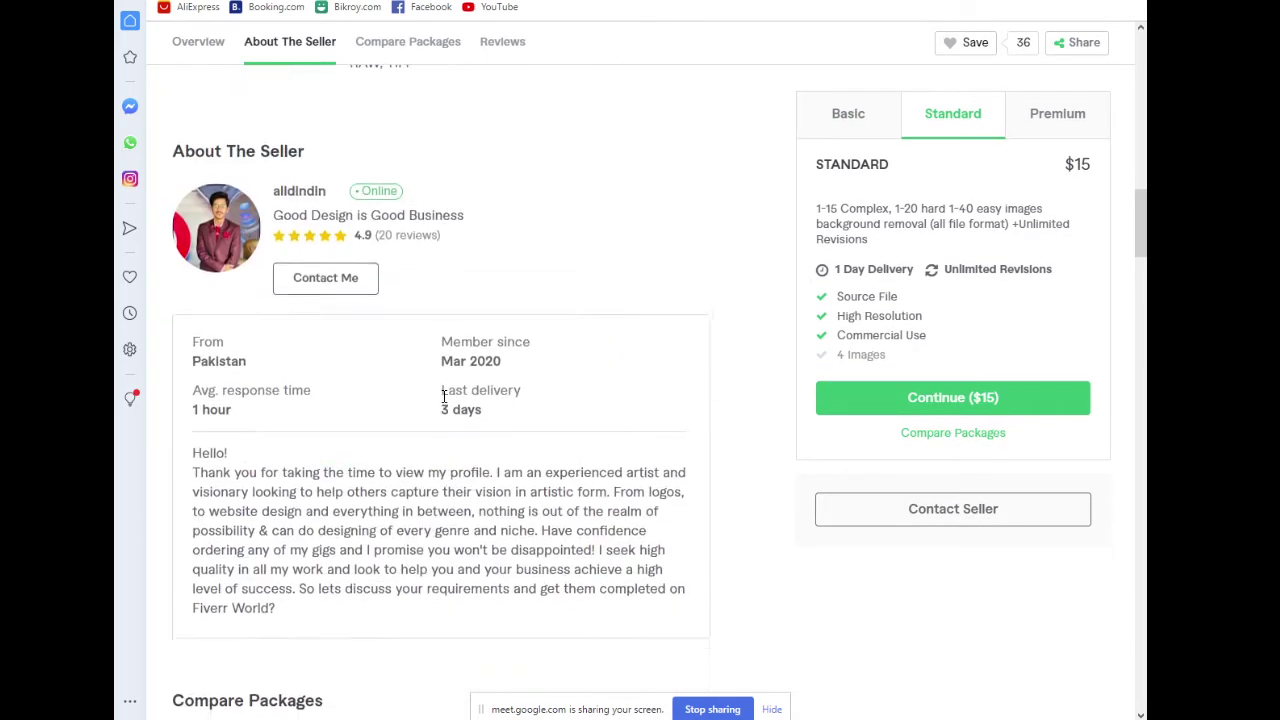
scroll(444, 396, up, 7)
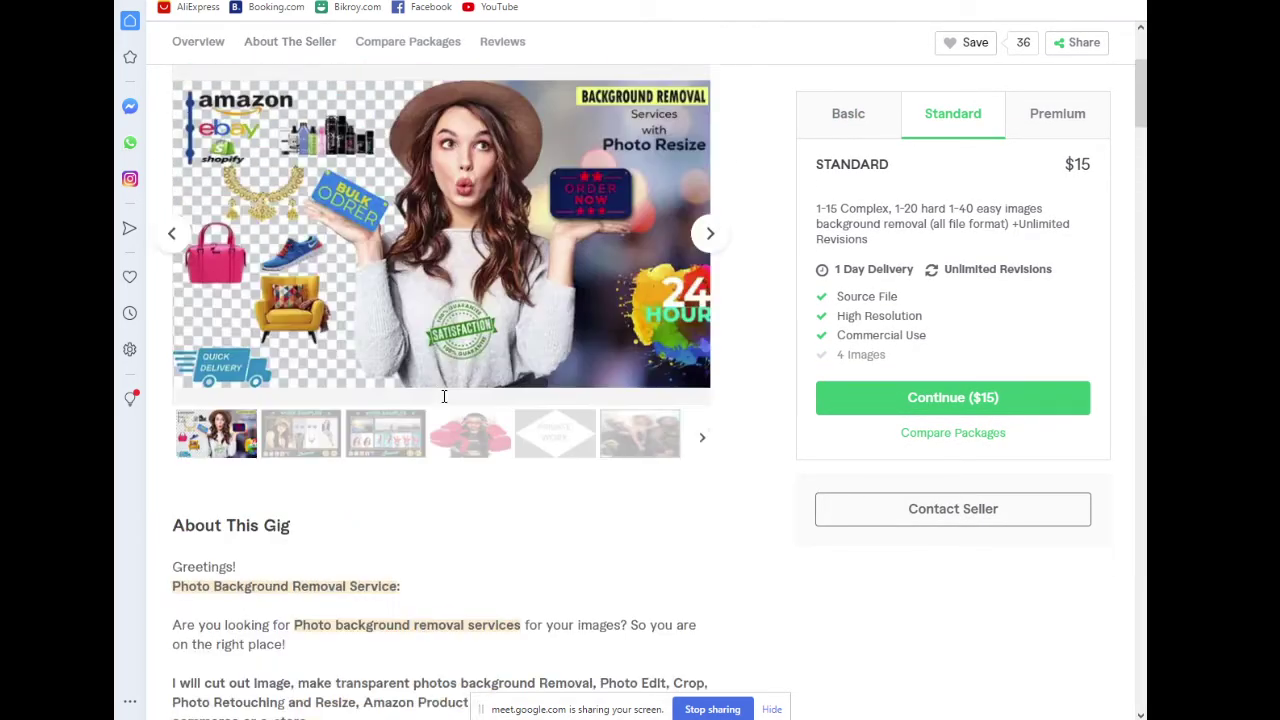
Look through the gig's sample images from the second work sample to the photo of three women
click(336, 470)
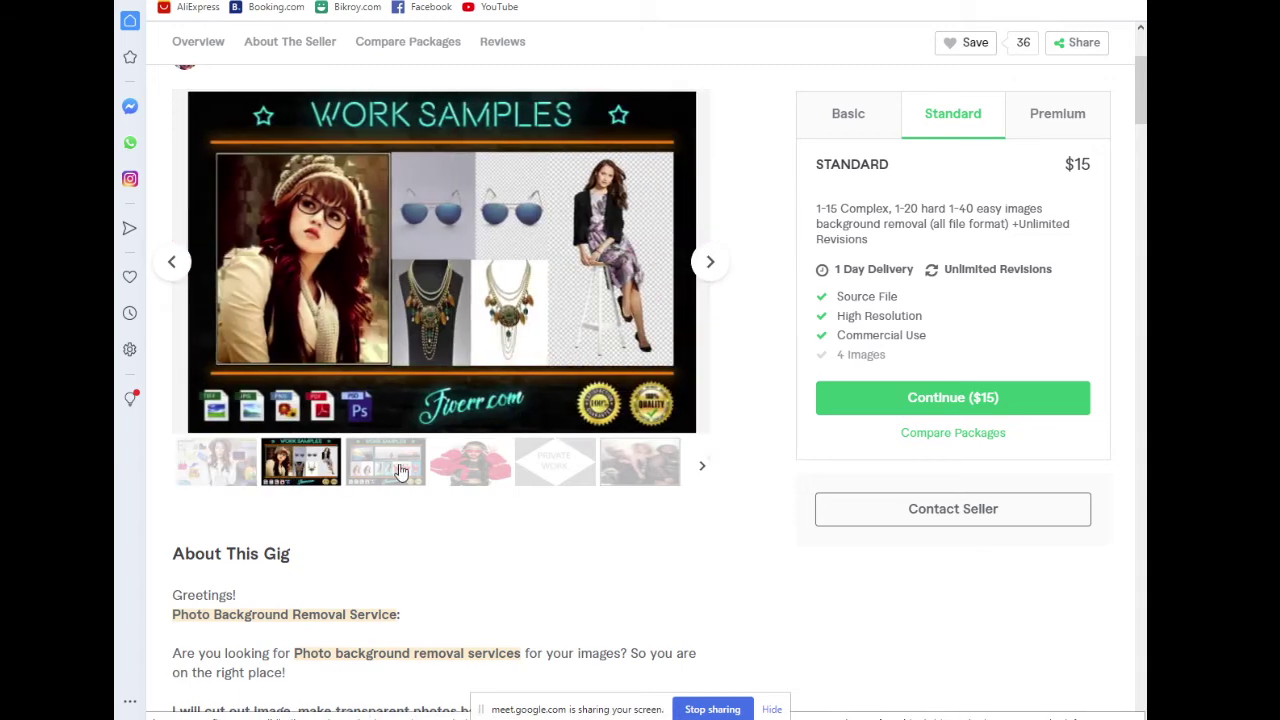
click(400, 470)
click(466, 477)
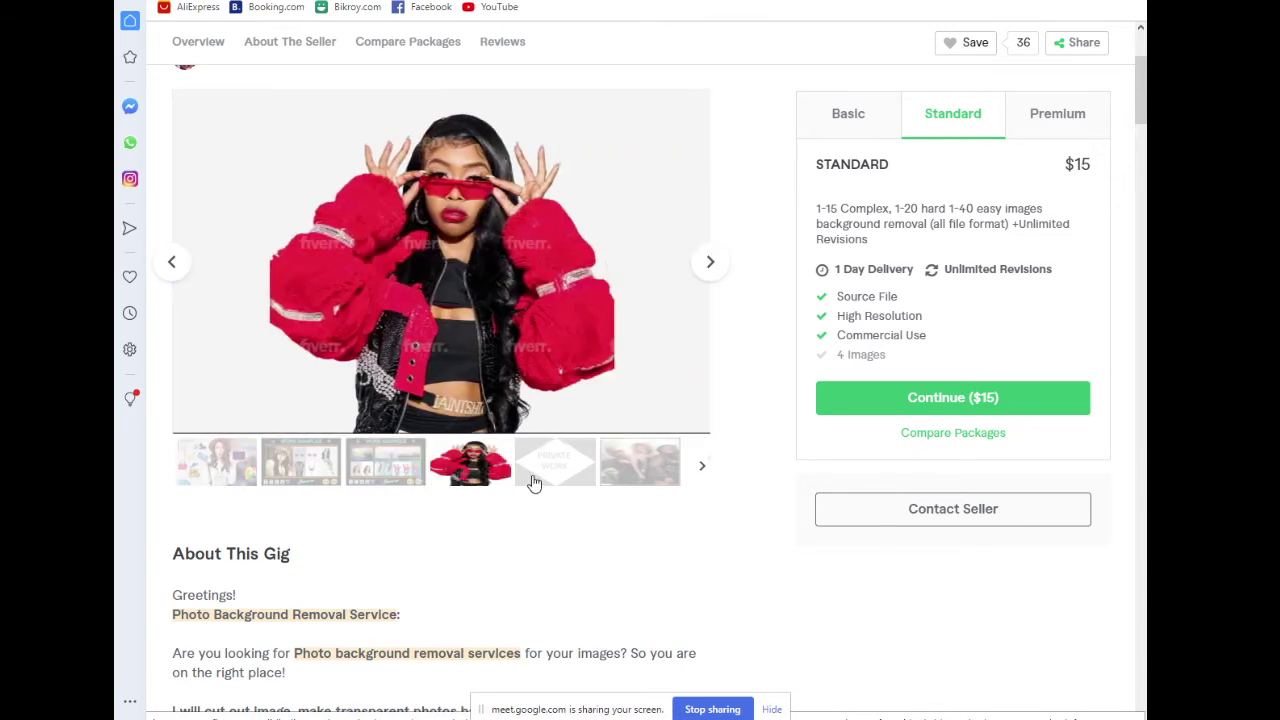
click(548, 477)
click(640, 463)
scroll(608, 384, up, 3)
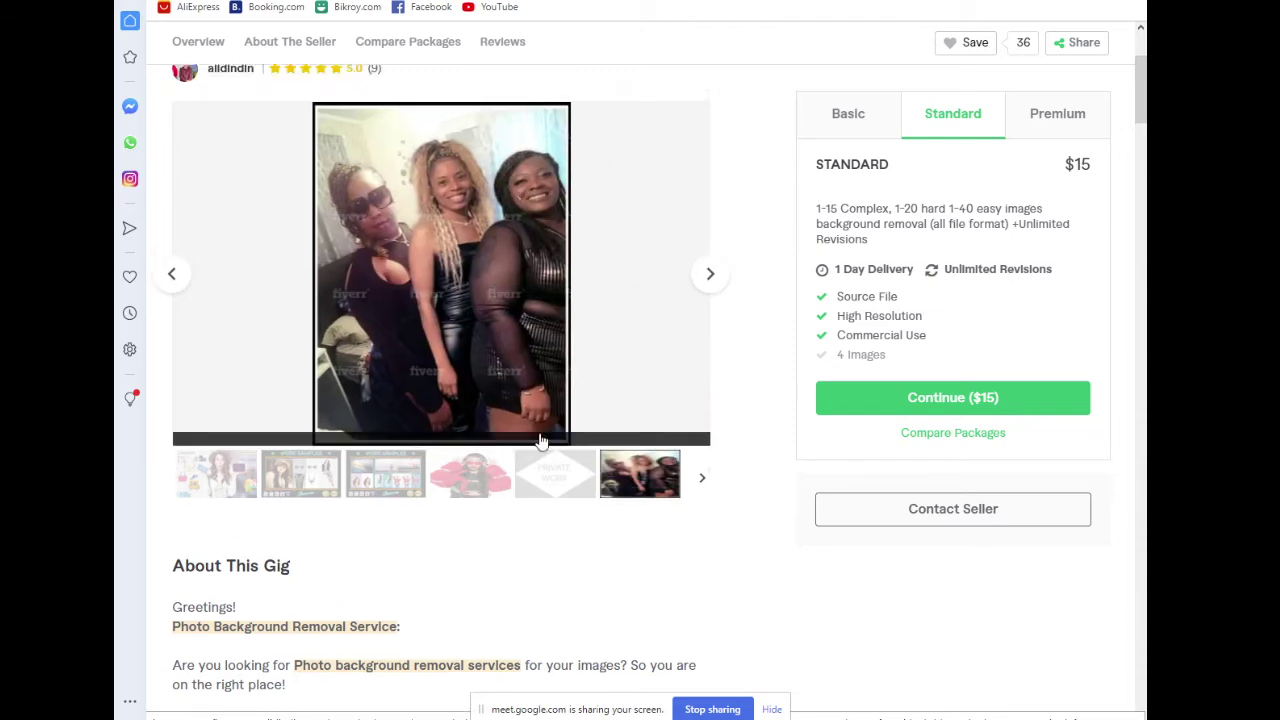
Check the gig's description, tags, supported file formats and seller details
scroll(474, 323, down, 10)
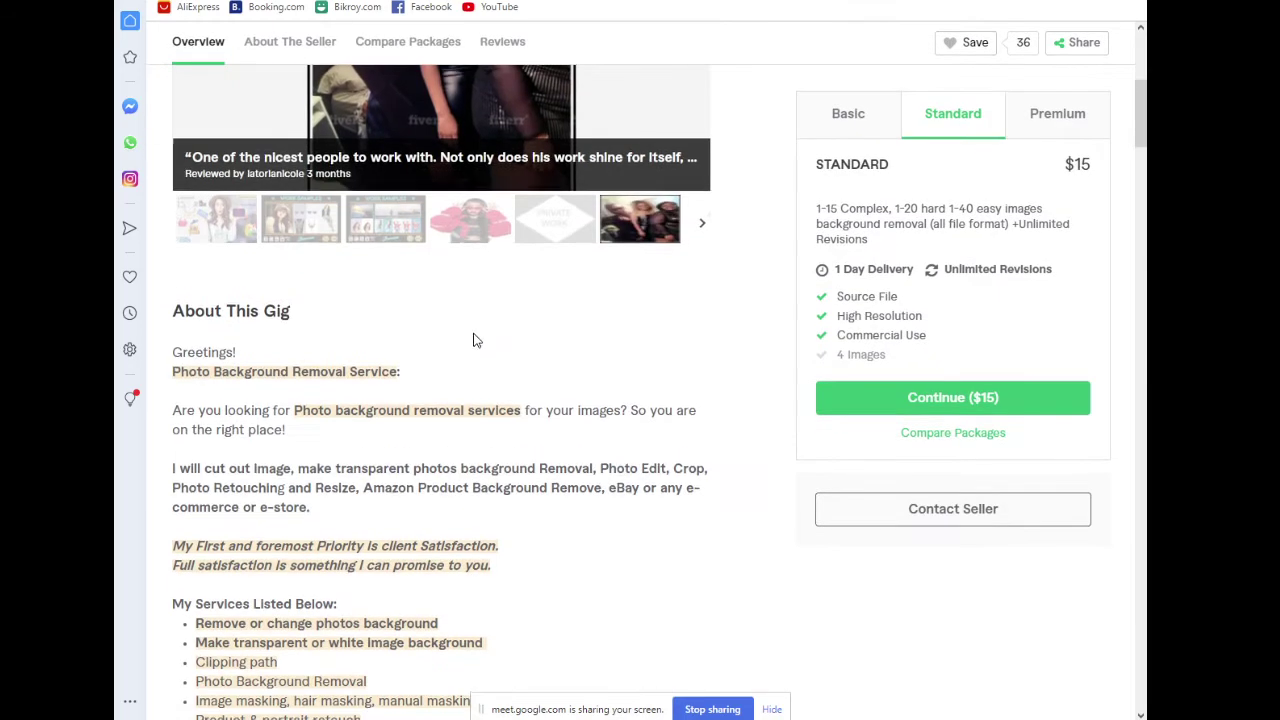
scroll(476, 344, down, 1)
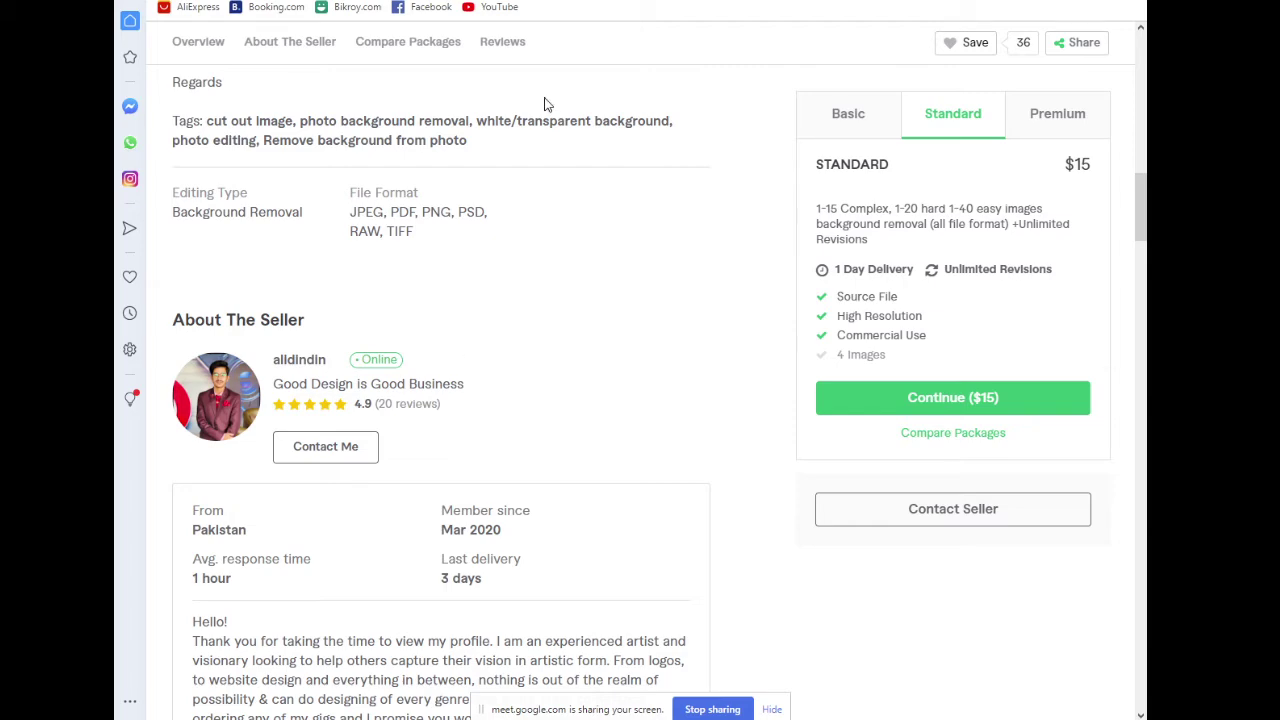
scroll(678, 202, up, 5)
scroll(676, 200, up, 4)
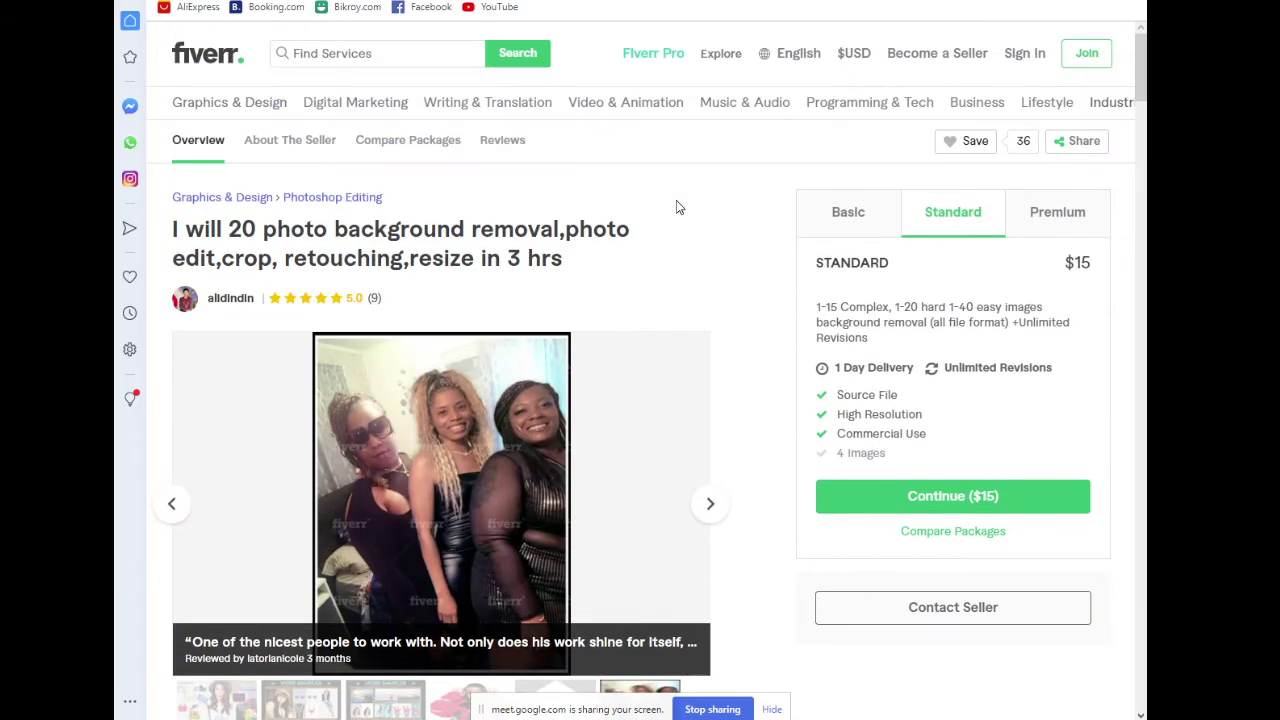
Read the client reviews attached to the private work, red jacket and brown rectangle sample images
scroll(654, 246, down, 2)
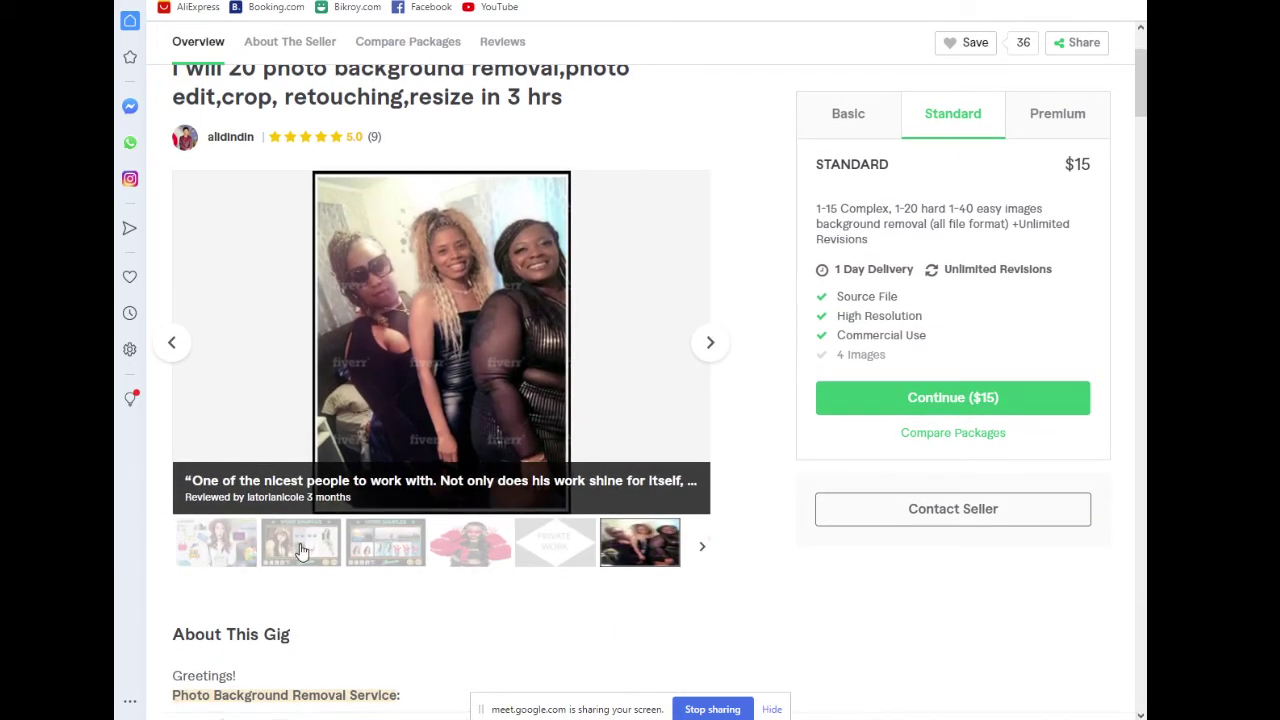
scroll(260, 520, down, 2)
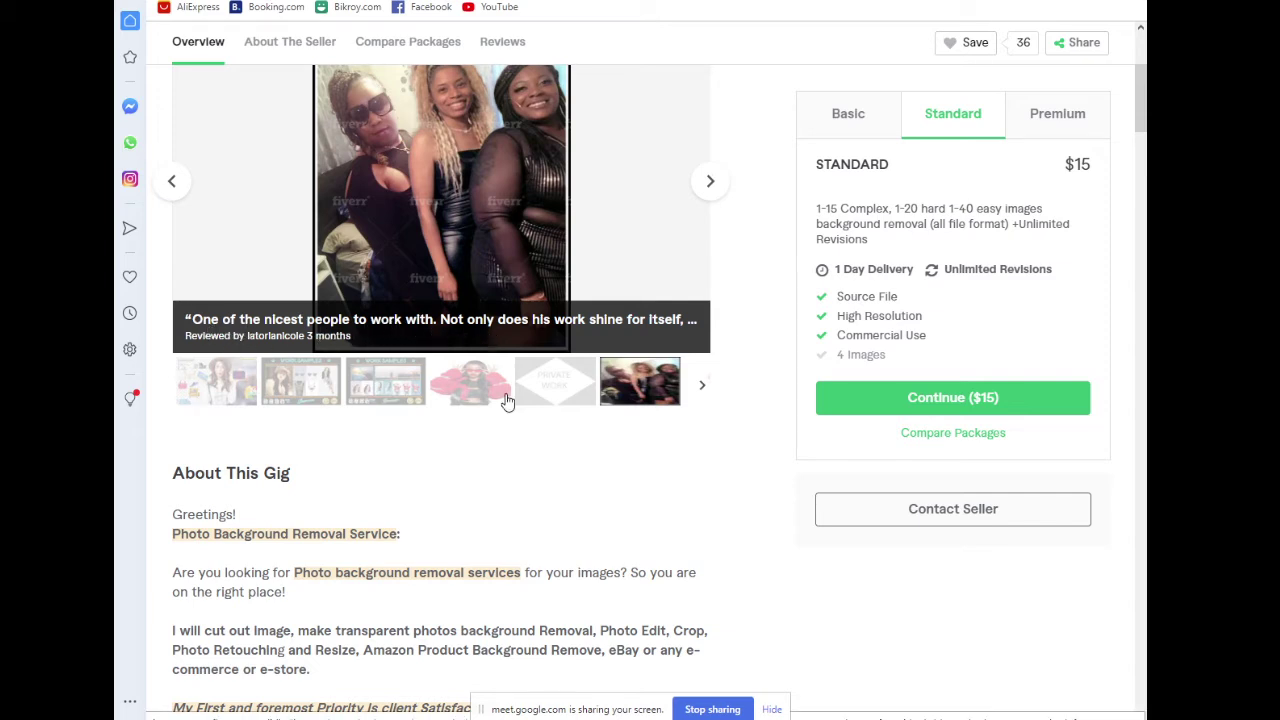
click(560, 392)
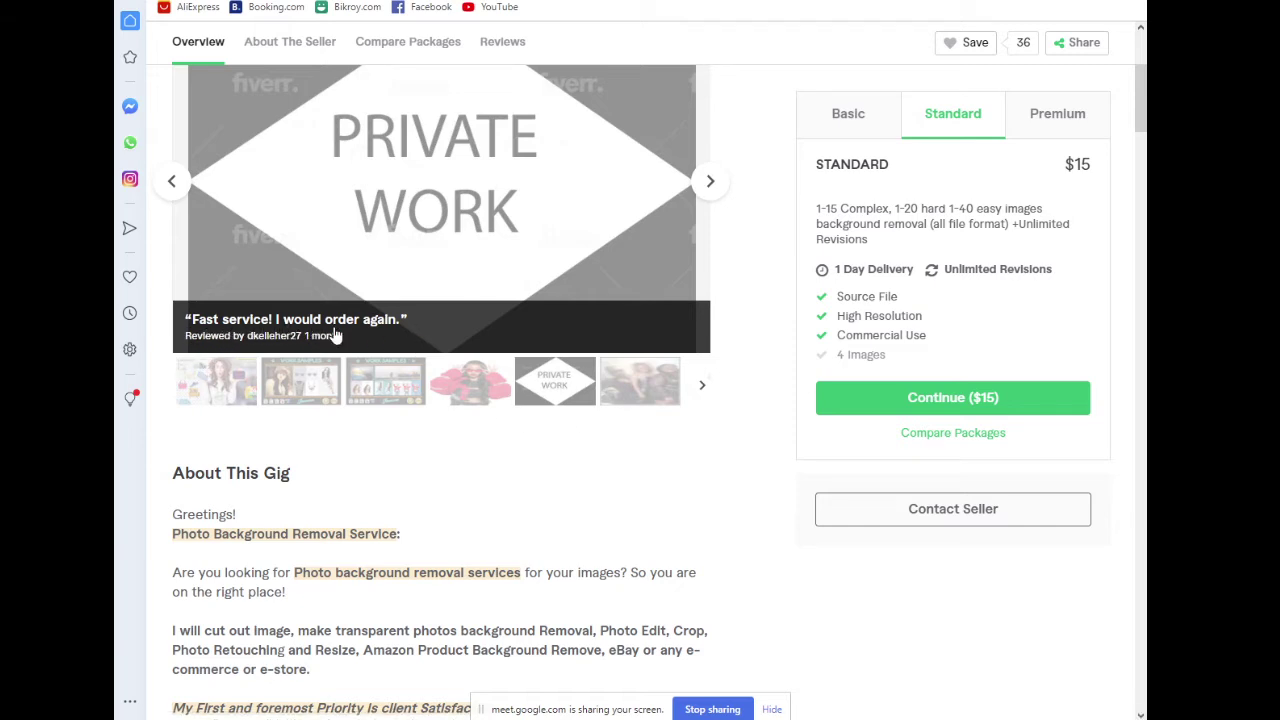
click(452, 388)
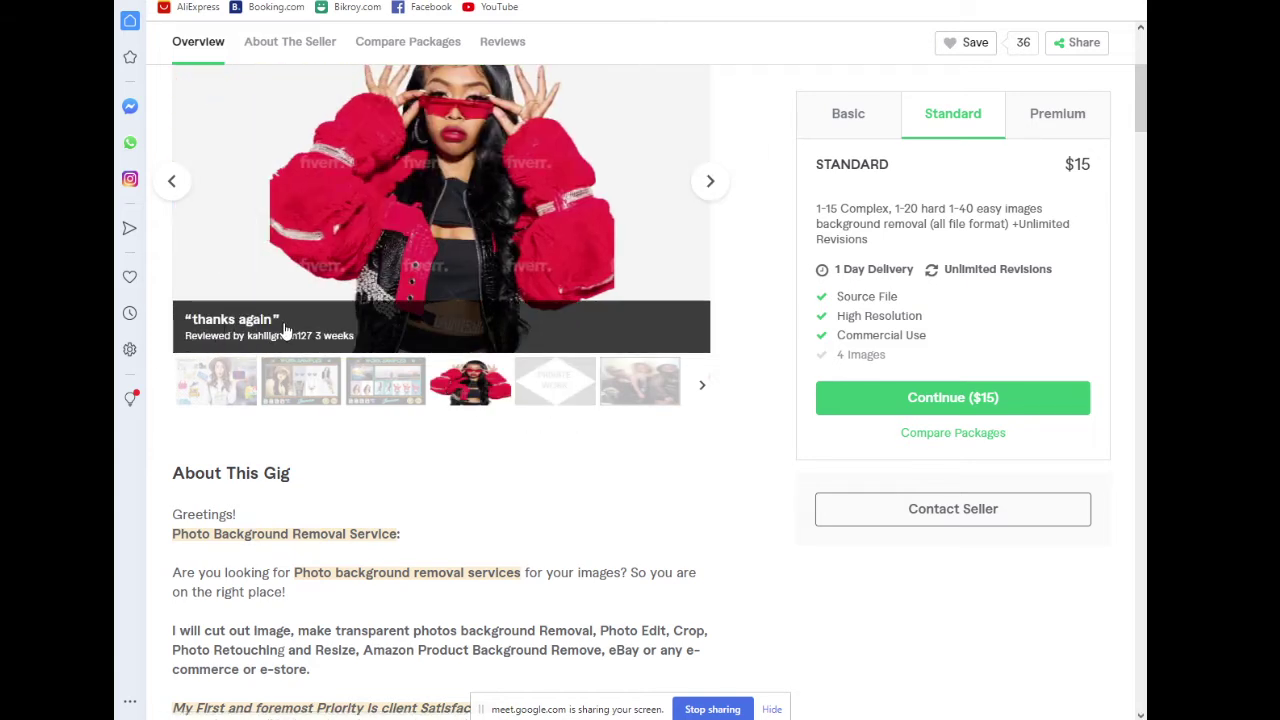
click(703, 384)
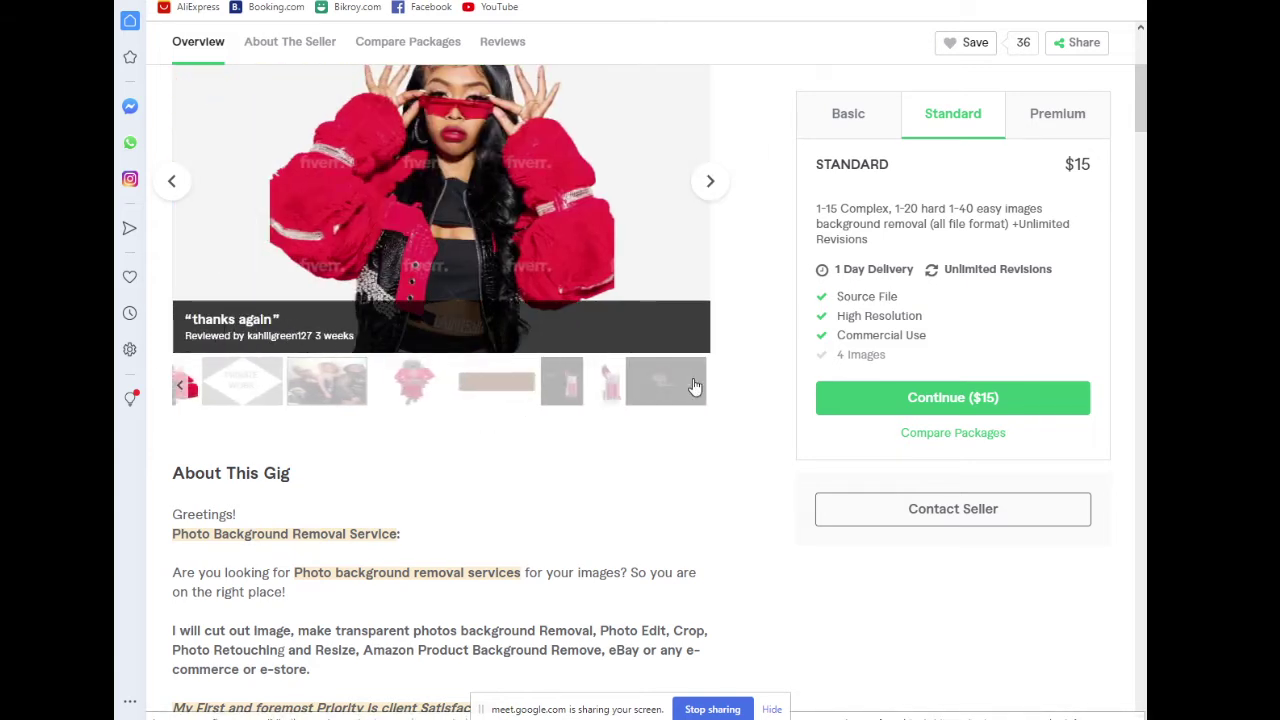
click(490, 386)
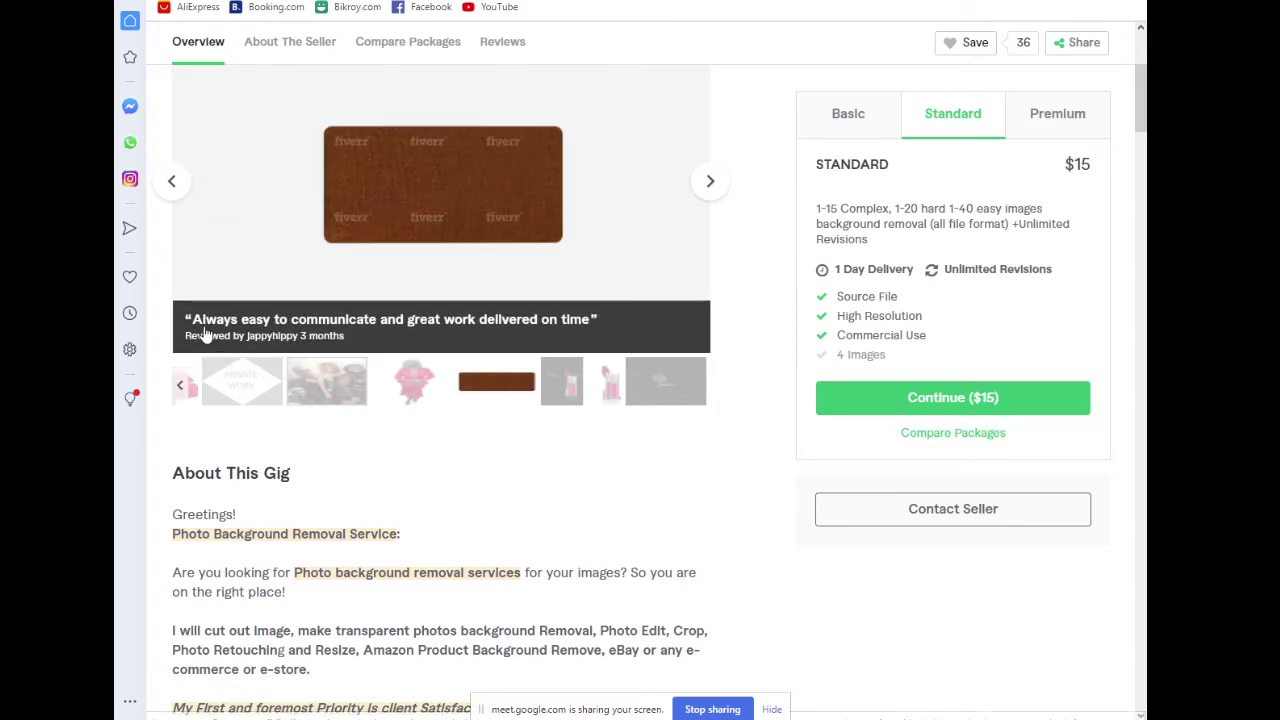
Review the seller's rating and the Compare Packages table, and return to page 2 of the search results
scroll(423, 423, down, 15)
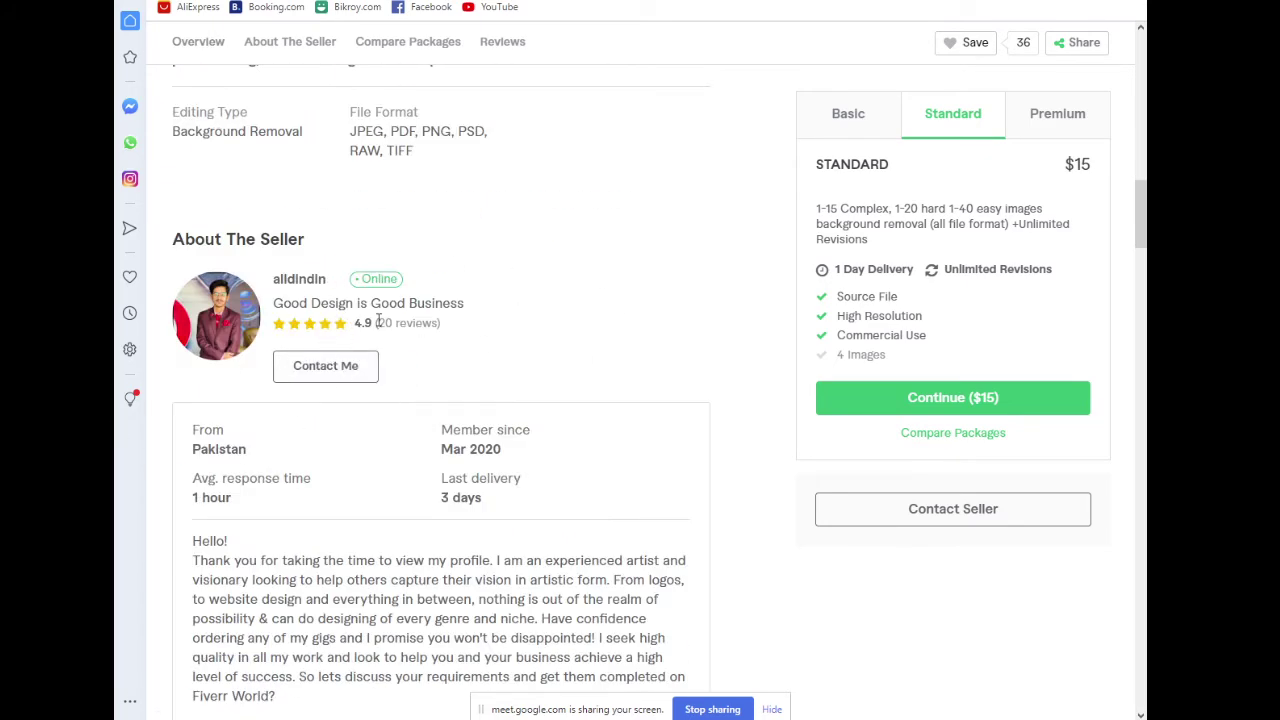
scroll(610, 355, down, 5)
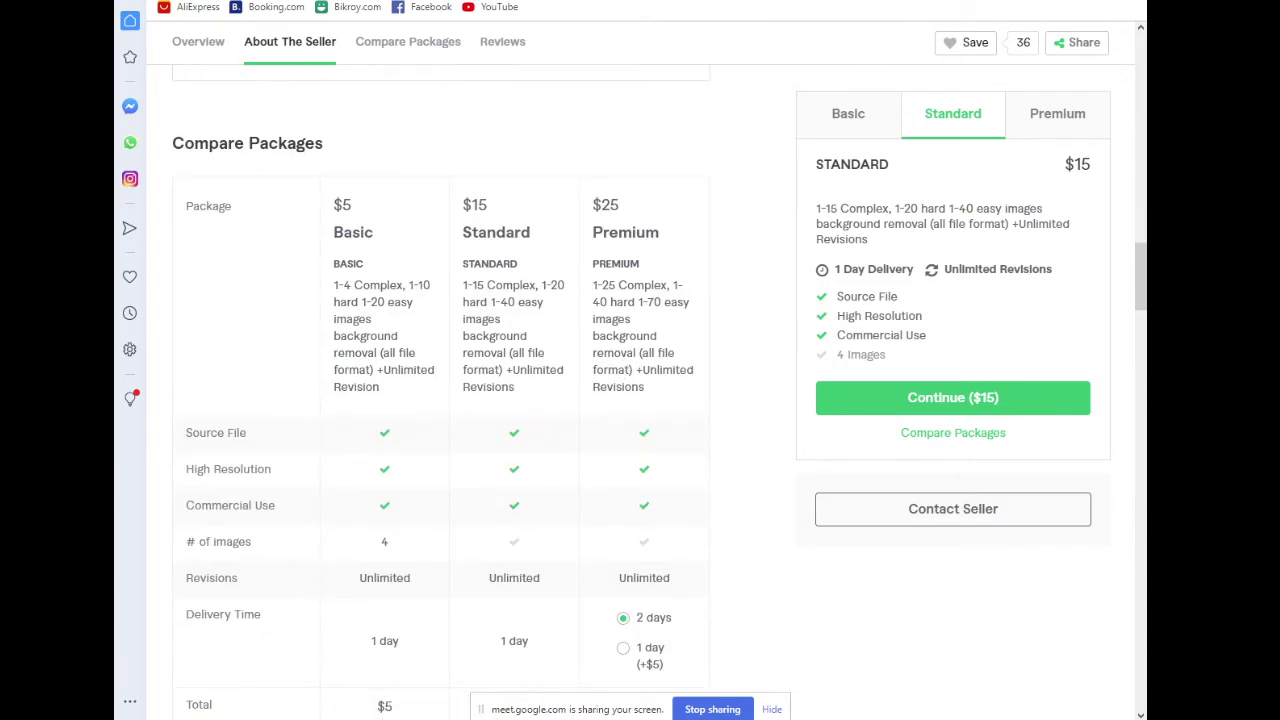
key(alt+Left)
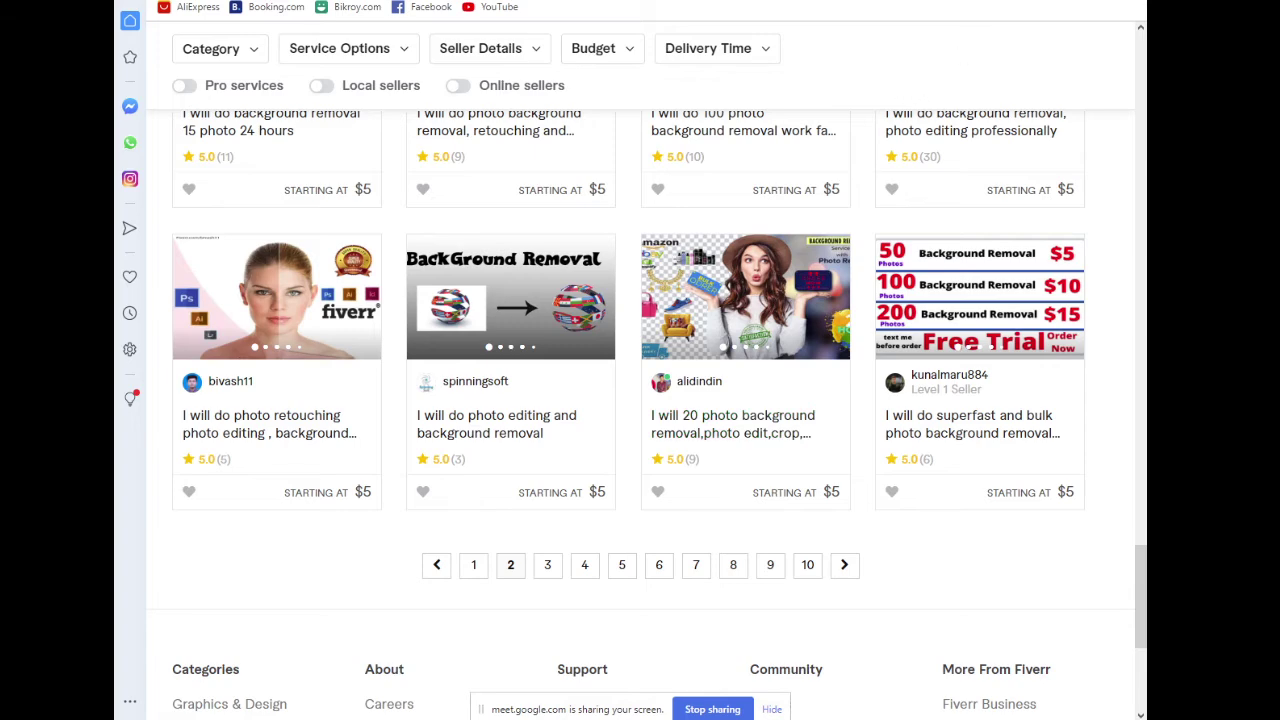
Switch to Photoshop and move the cut-out woman slightly toward the lower-right corner of the canvas
key(alt+Tab)
click(437, 303)
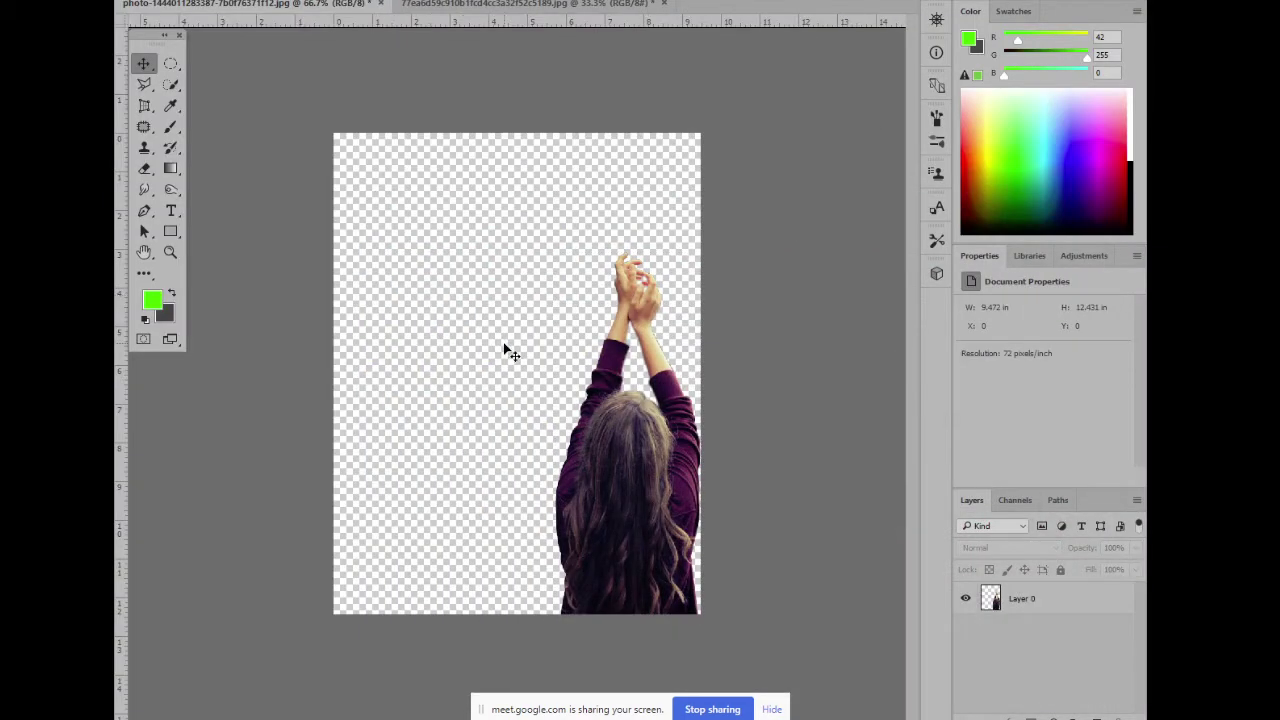
scroll(506, 352, up, 1)
scroll(515, 360, down, 1)
drag(631, 513, 640, 541)
click(386, 380)
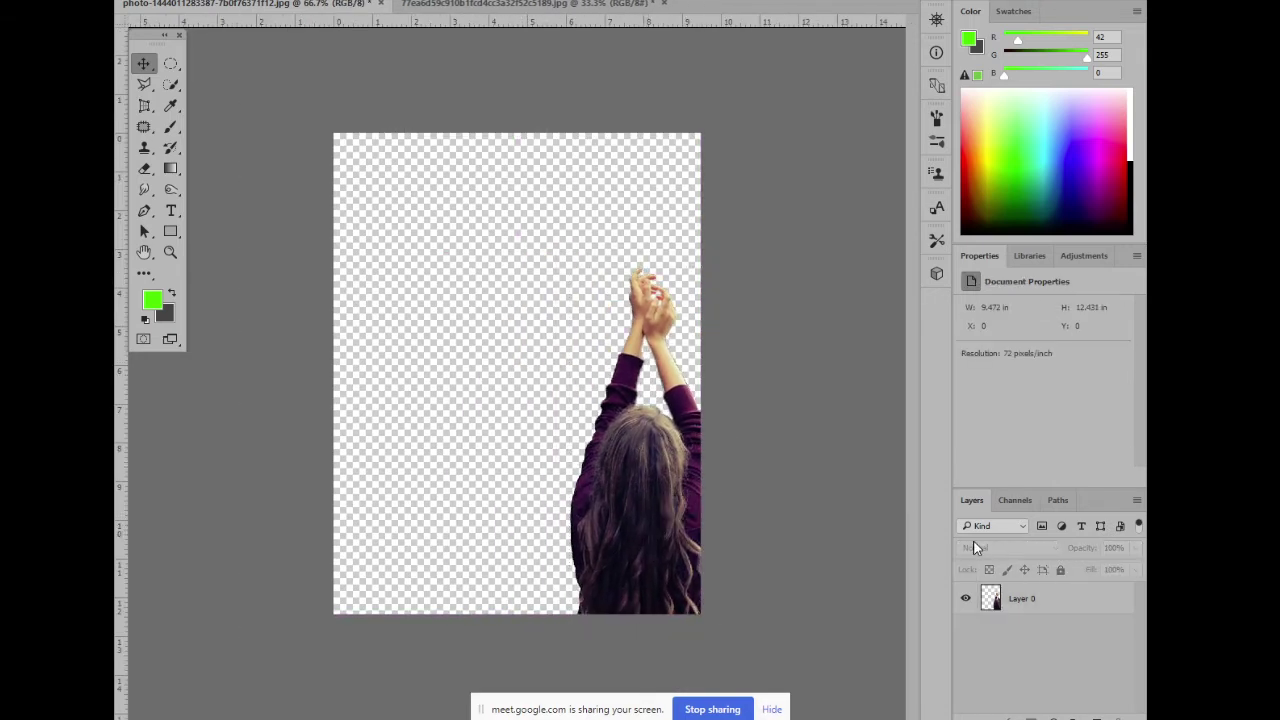
Draw a green rectangle about 1406 × 259 px over the top of the canvas and shift it toward the lower right
click(1096, 716)
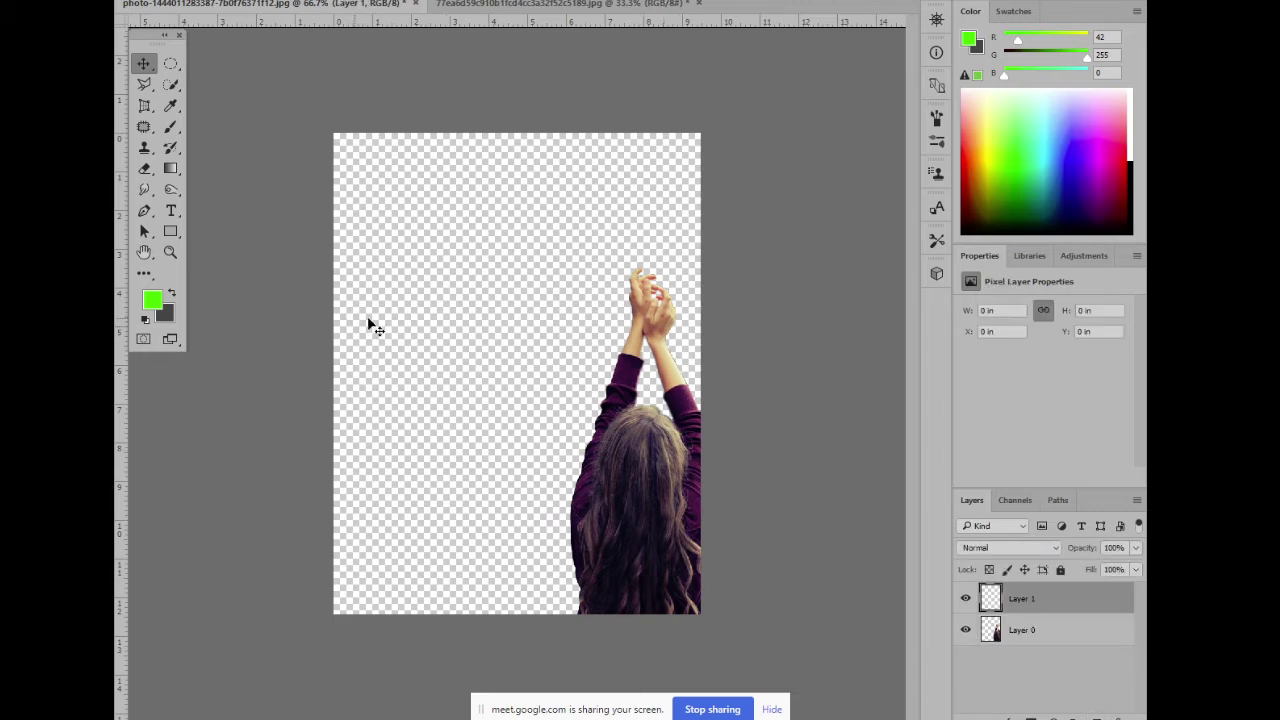
key(ctrl+z)
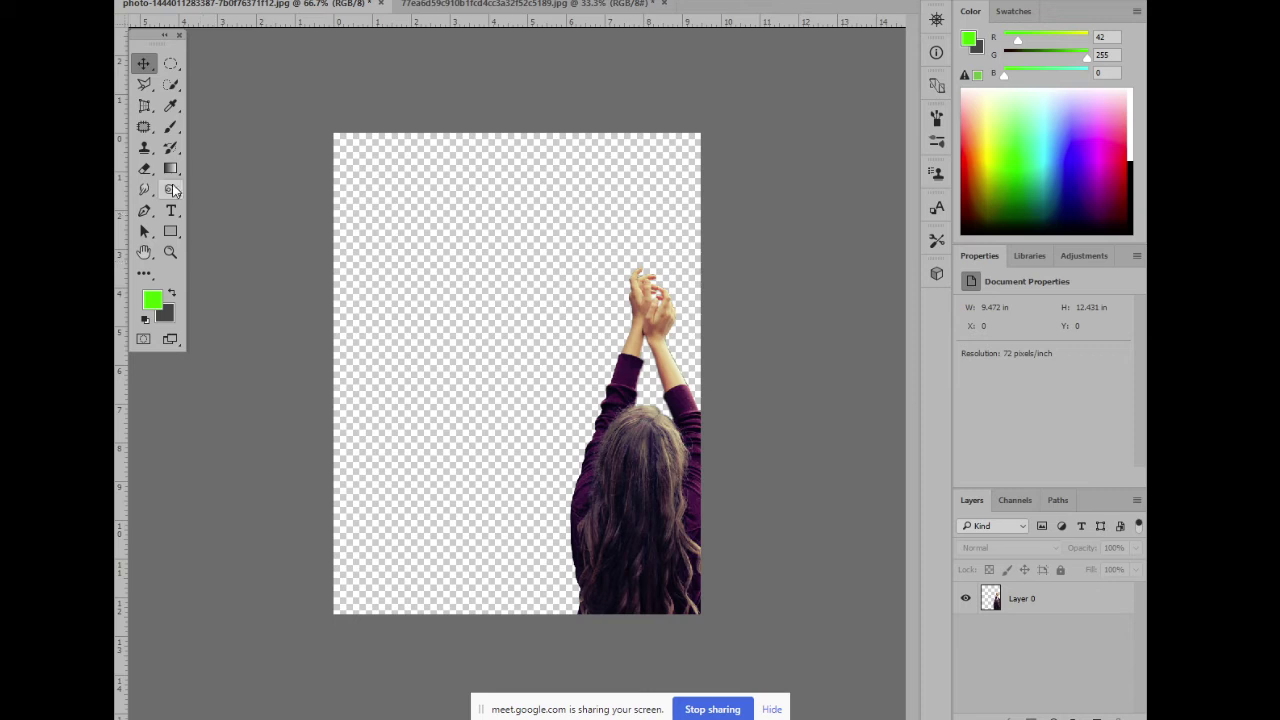
click(172, 231)
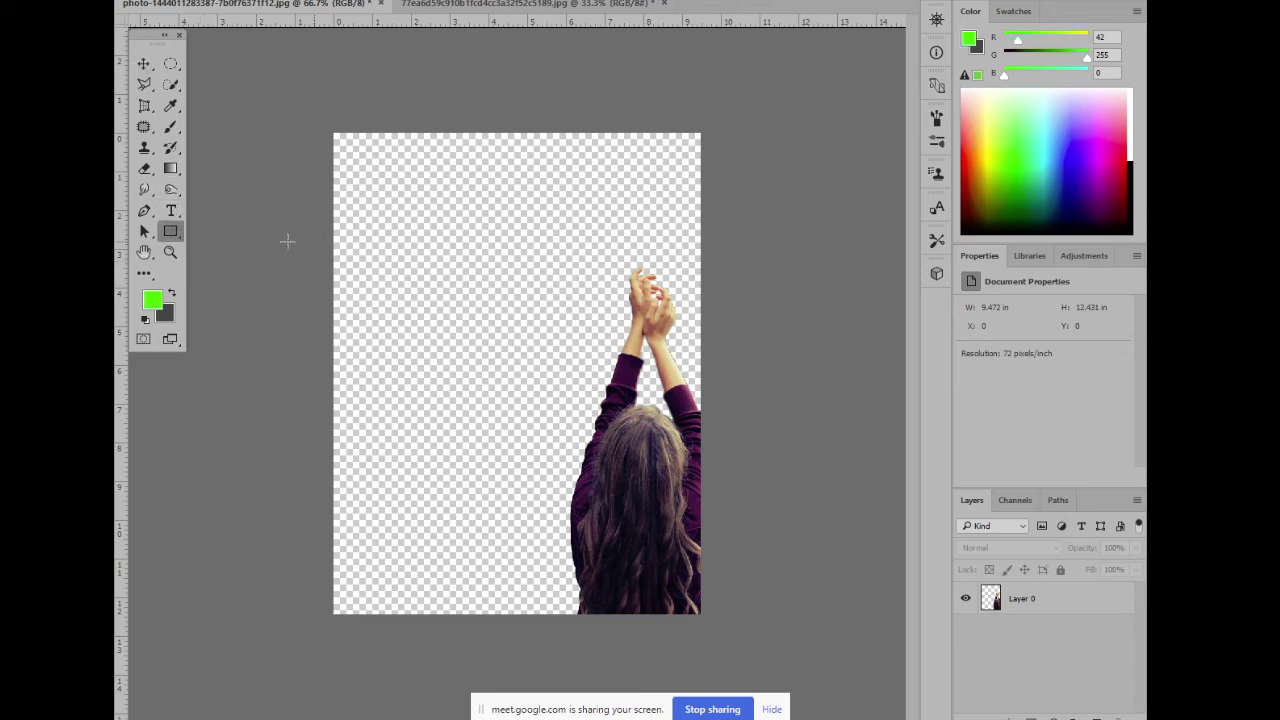
right_click(165, 231)
click(200, 230)
drag(334, 133, 713, 202)
click(143, 63)
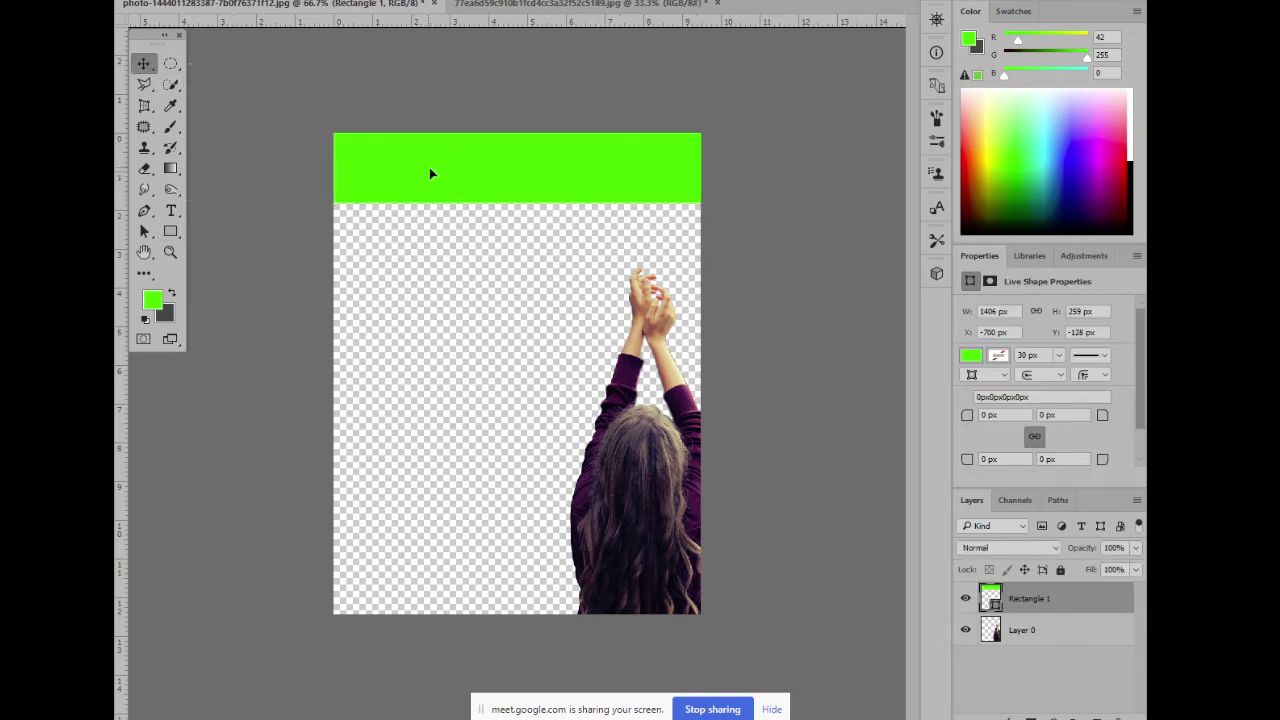
drag(429, 167, 541, 217)
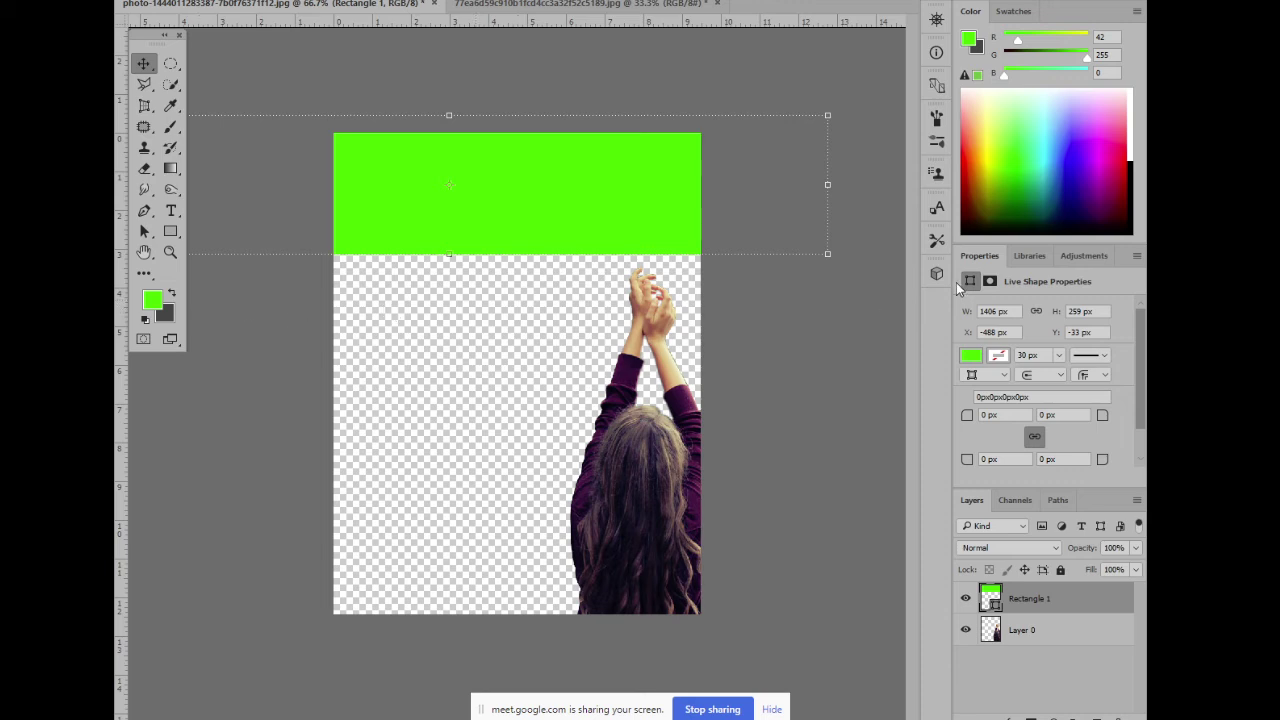
Recolor the green rectangle orange (R 255, G 120, B 33) and deselect it
click(976, 149)
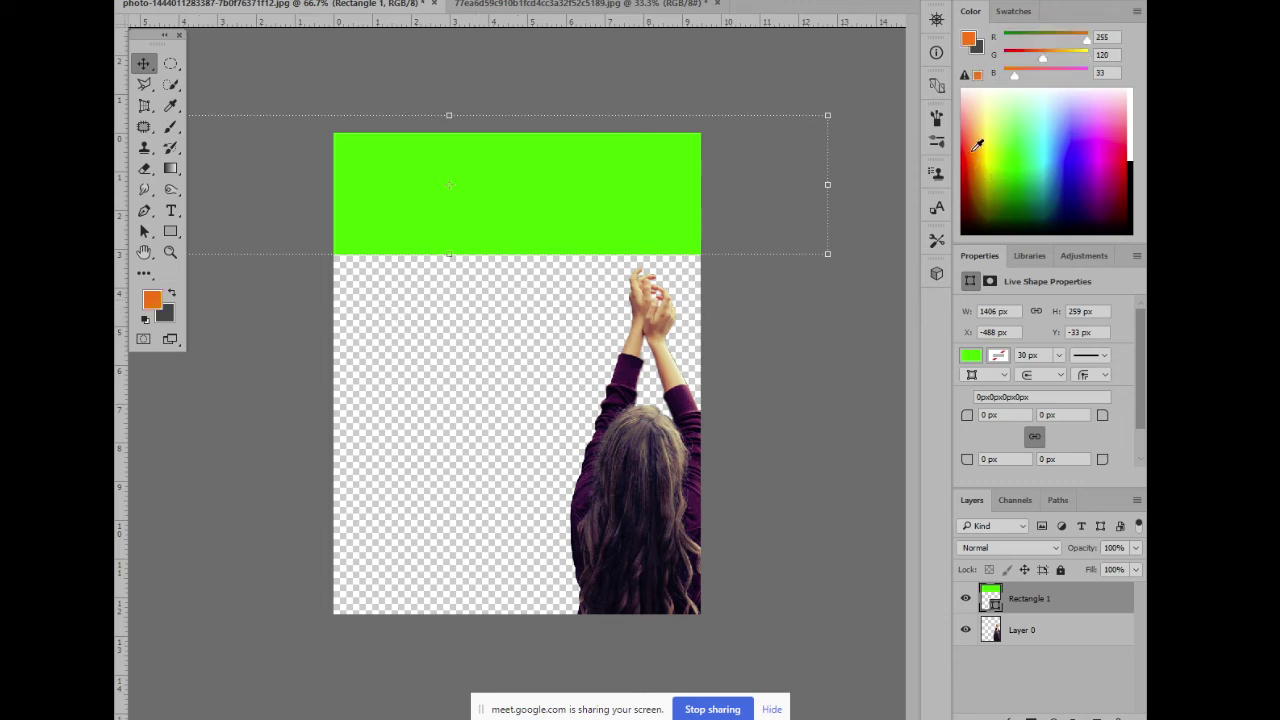
key(alt+BackSpace)
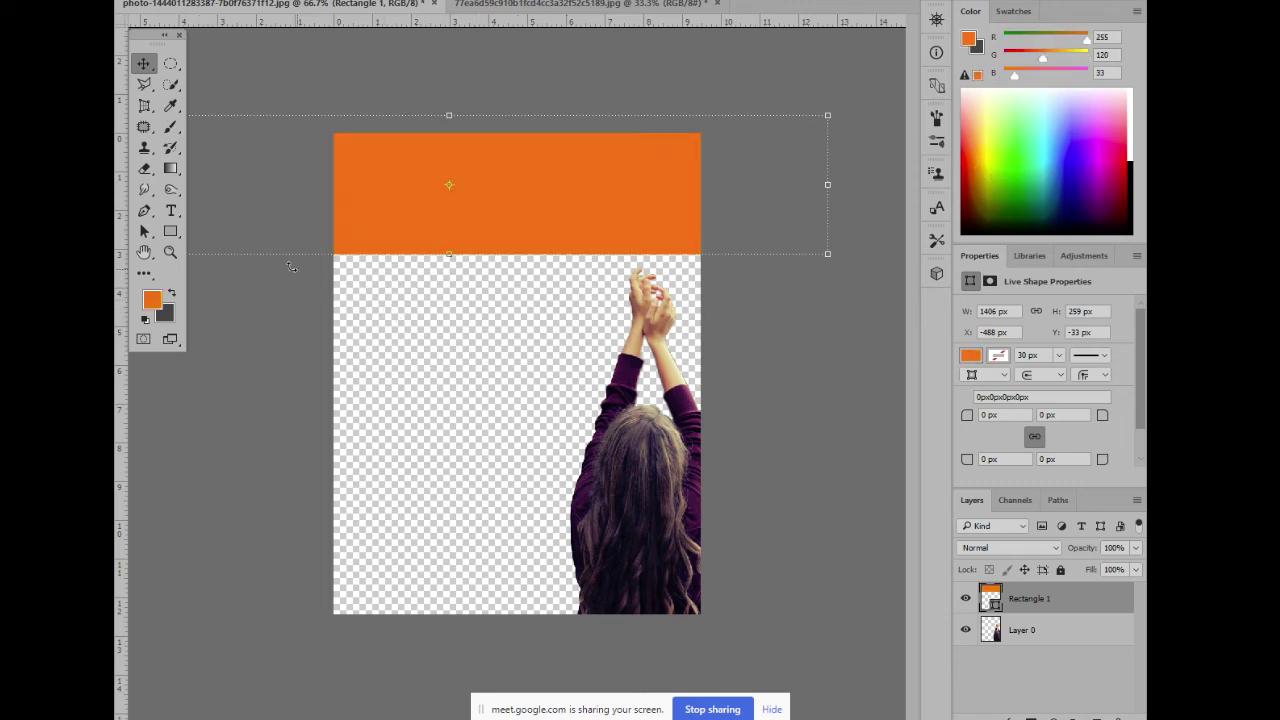
click(229, 222)
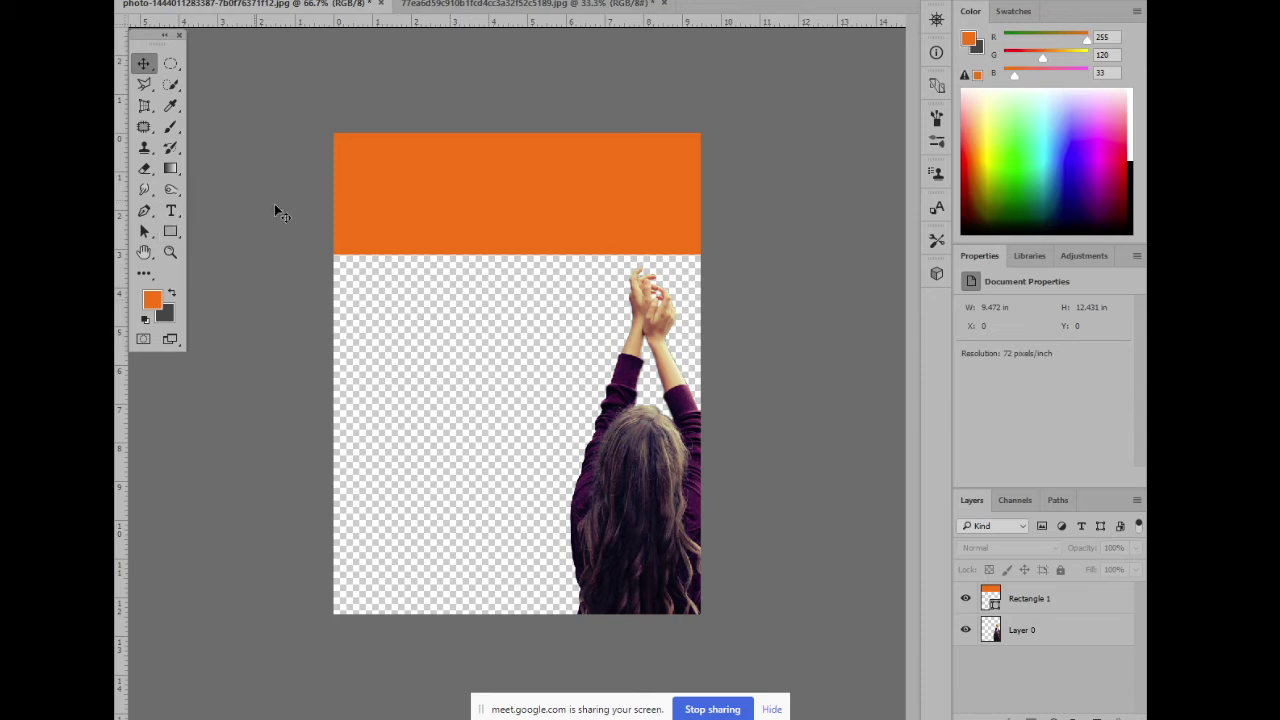
Scale the orange rectangle down to about 704 × 130 px and position it as a full-width stripe along the canvas's top edge
click(505, 214)
drag(828, 252, 638, 247)
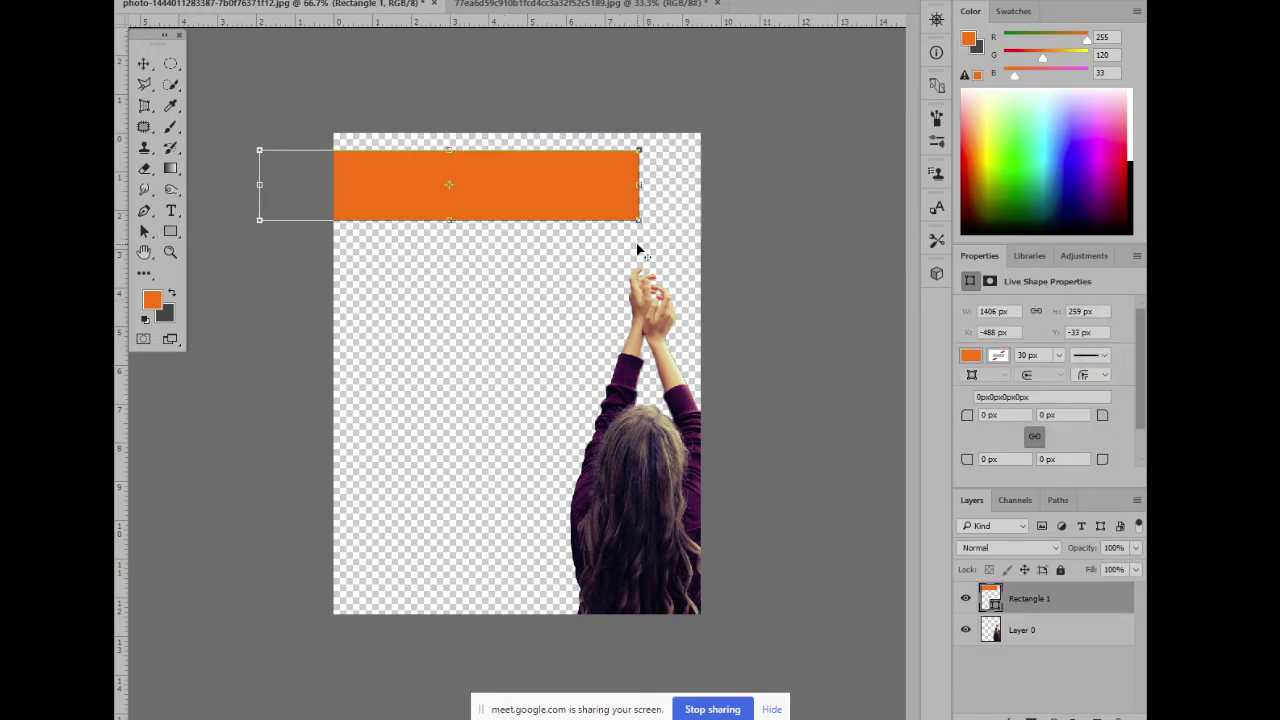
drag(540, 190, 582, 227)
key(Return)
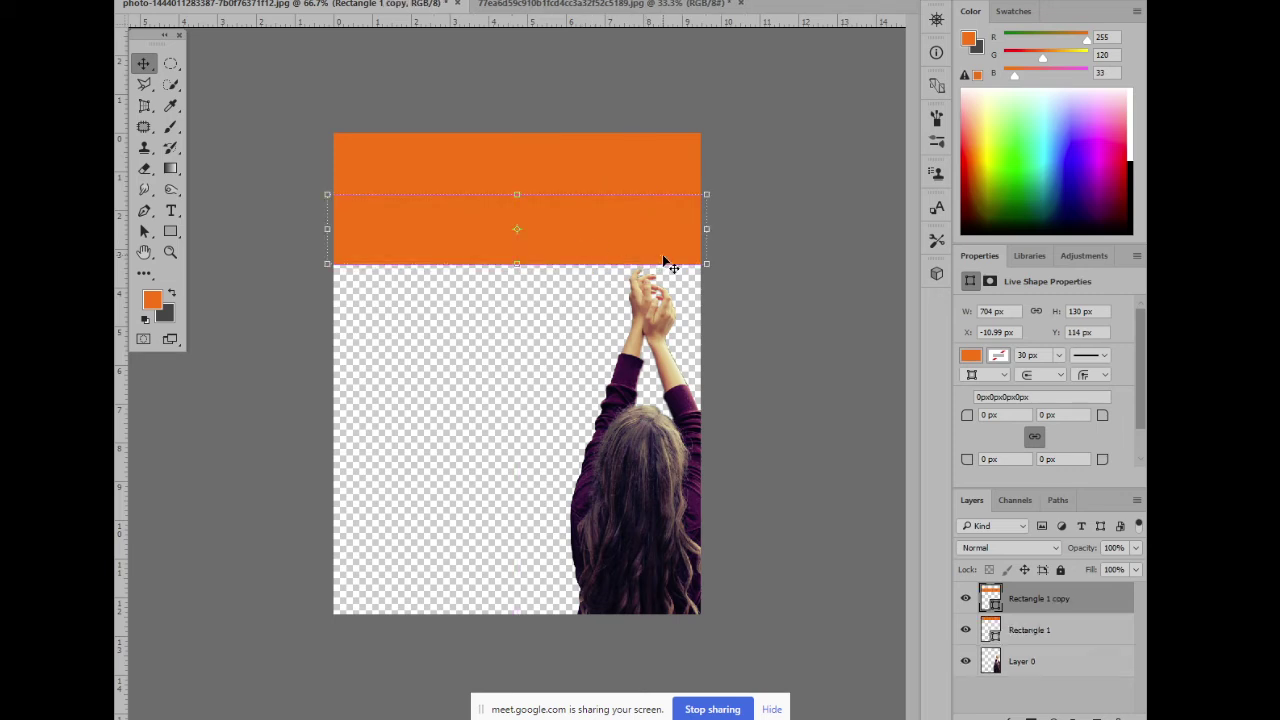
Duplicate the orange stripe down the canvas until it is fully covered, and stretch the bottom copy to about 135 px high
drag(620, 233, 587, 578)
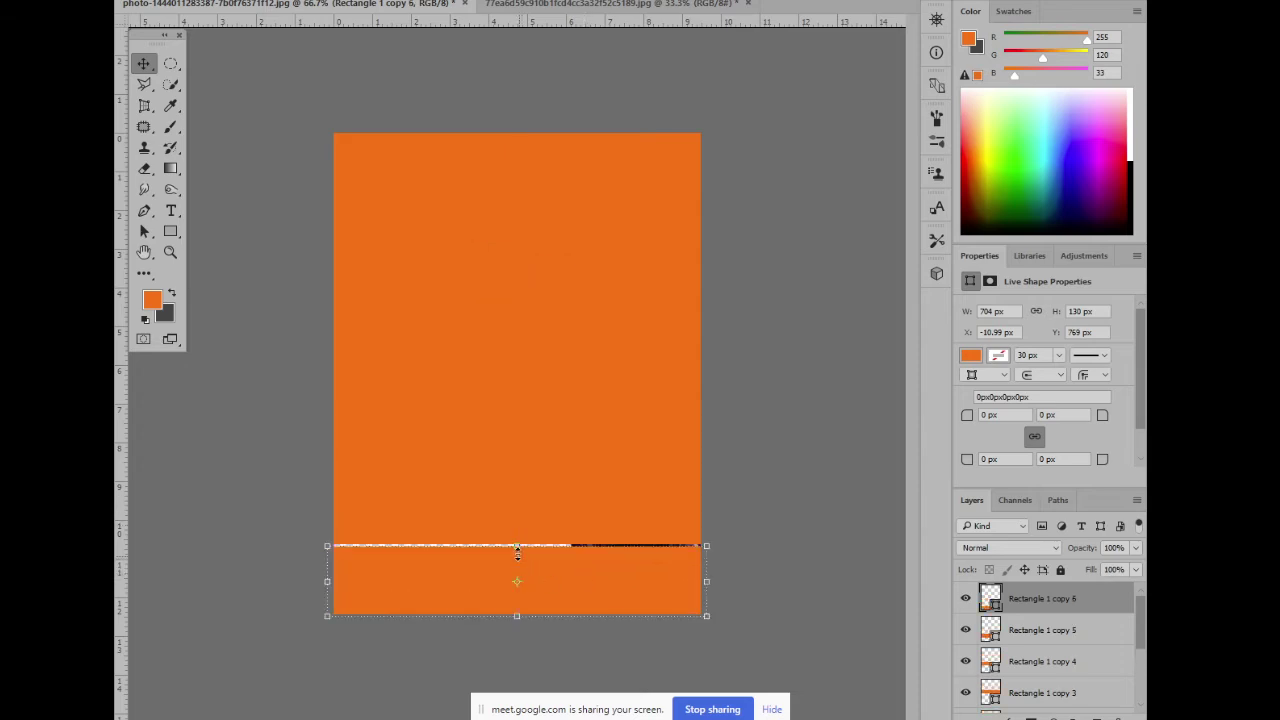
drag(516, 547, 517, 544)
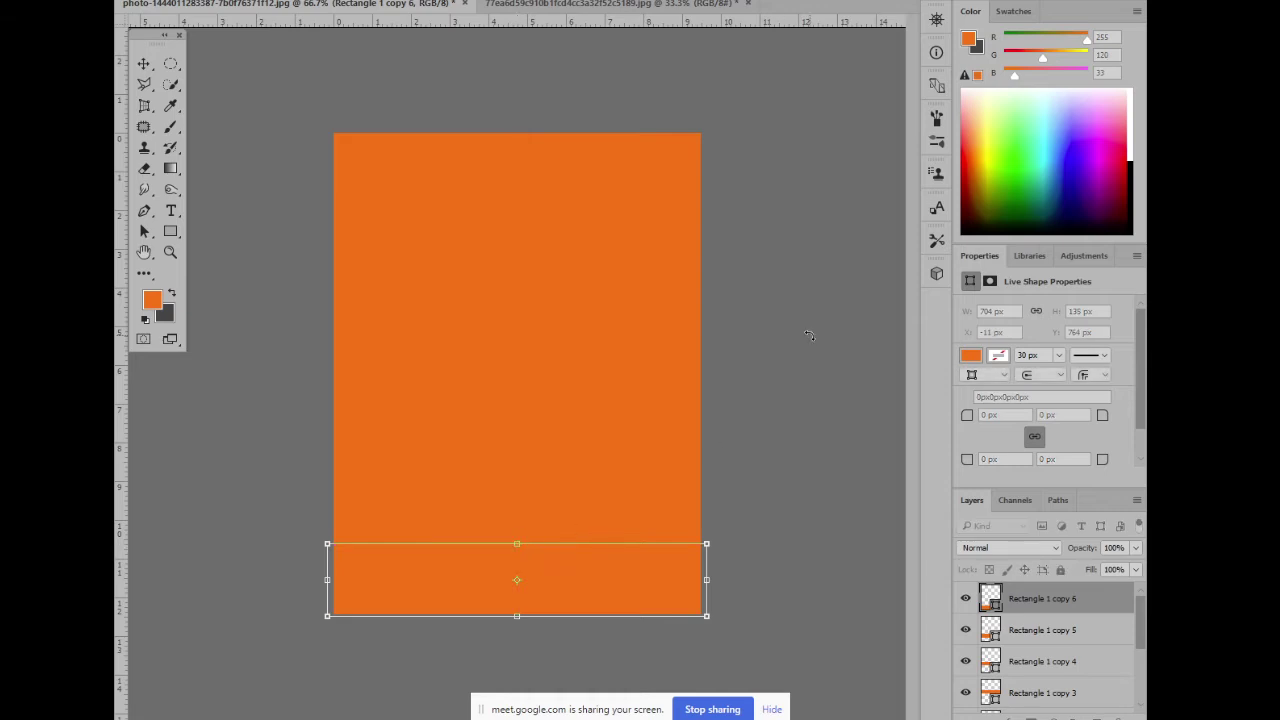
key(Return)
click(811, 334)
Fill the second stripe from the top with the dark gray background color
click(549, 169)
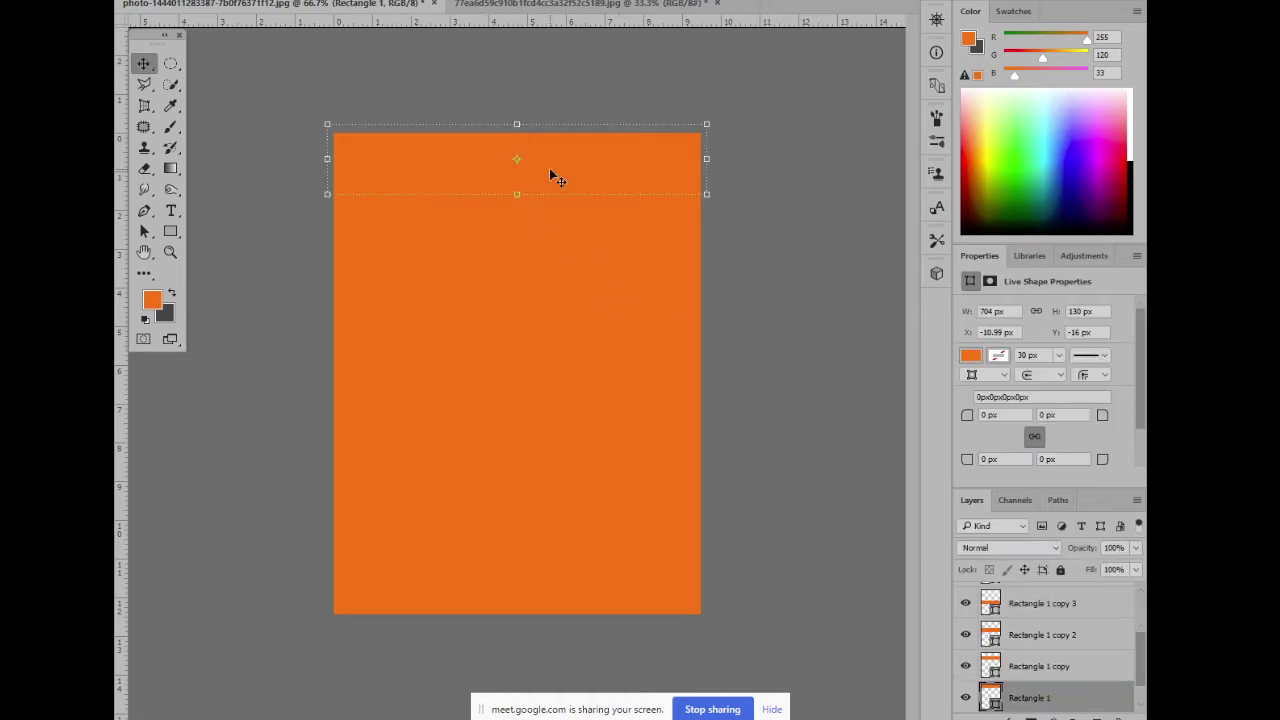
click(538, 228)
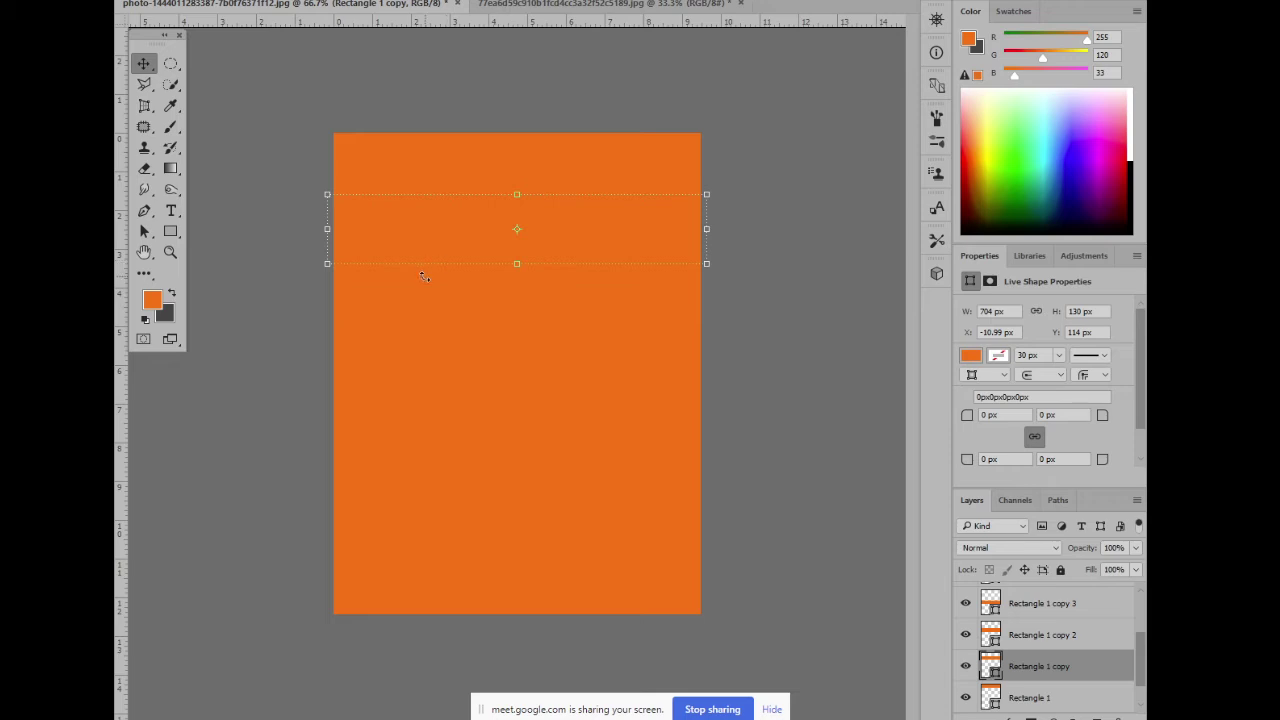
key(ctrl+BackSpace)
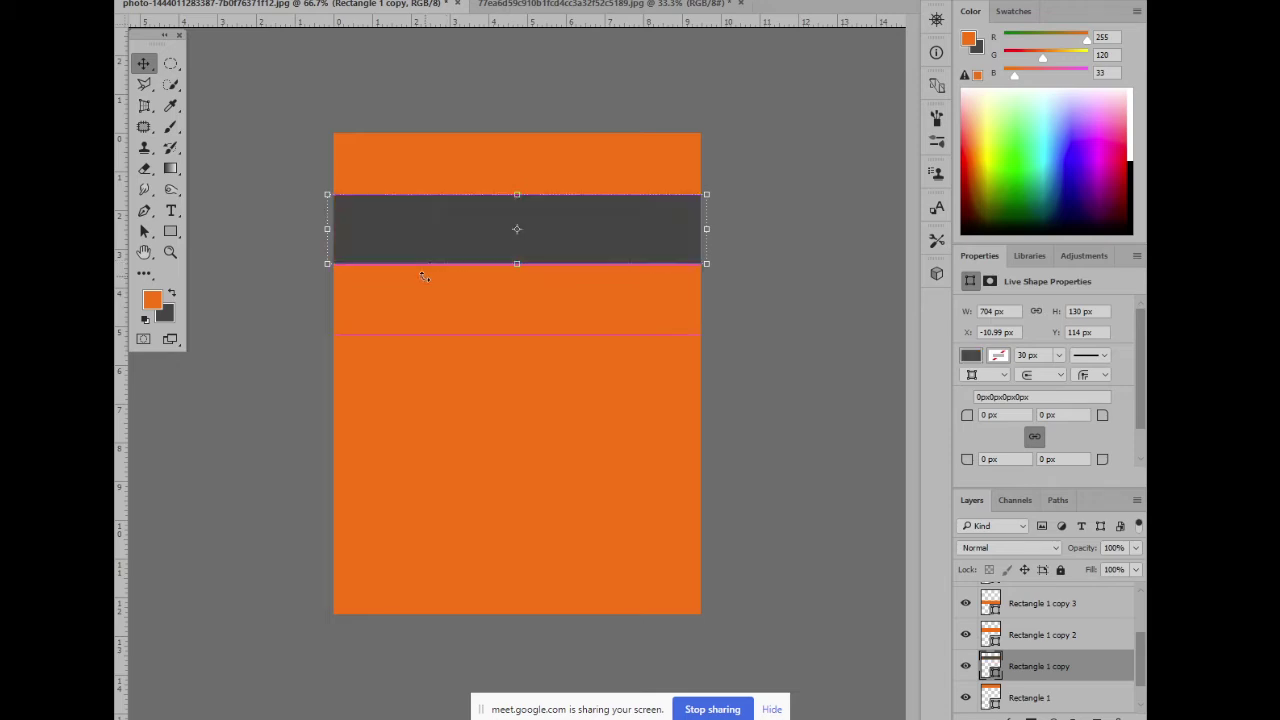
Fill the third stripe from the top with light blue (R 158, G 191, B 255)
click(444, 299)
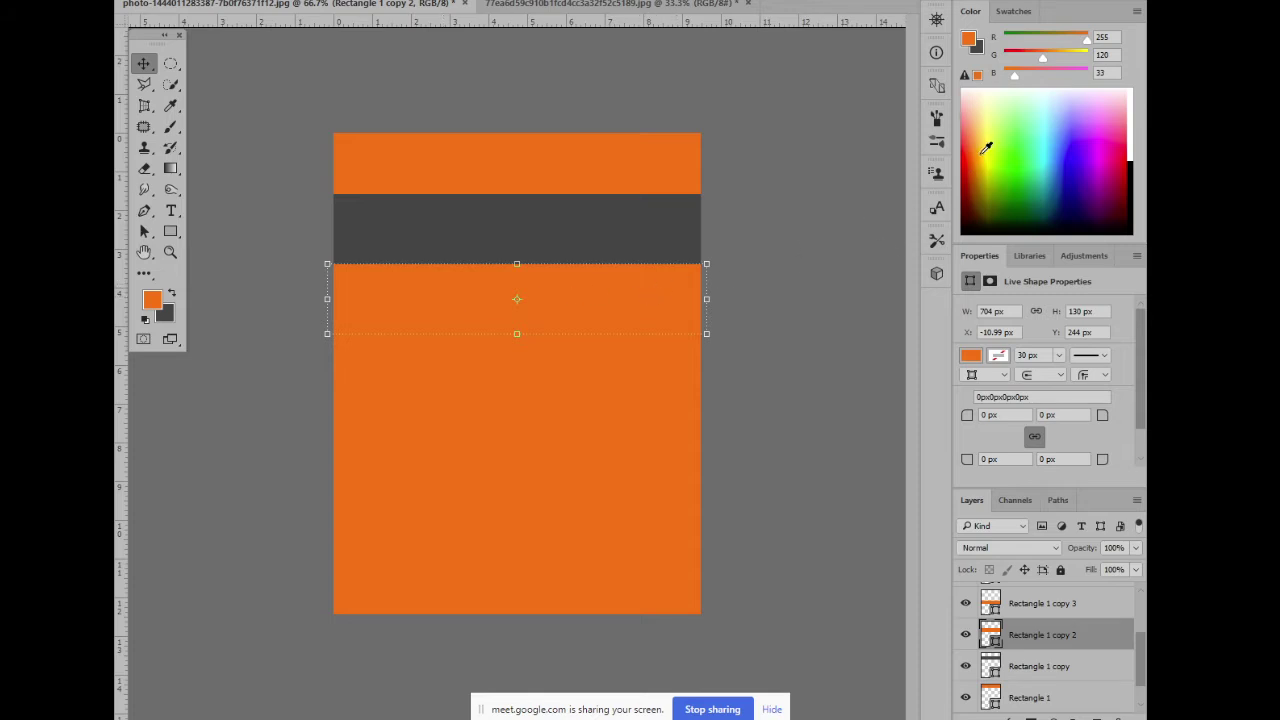
drag(982, 144, 974, 111)
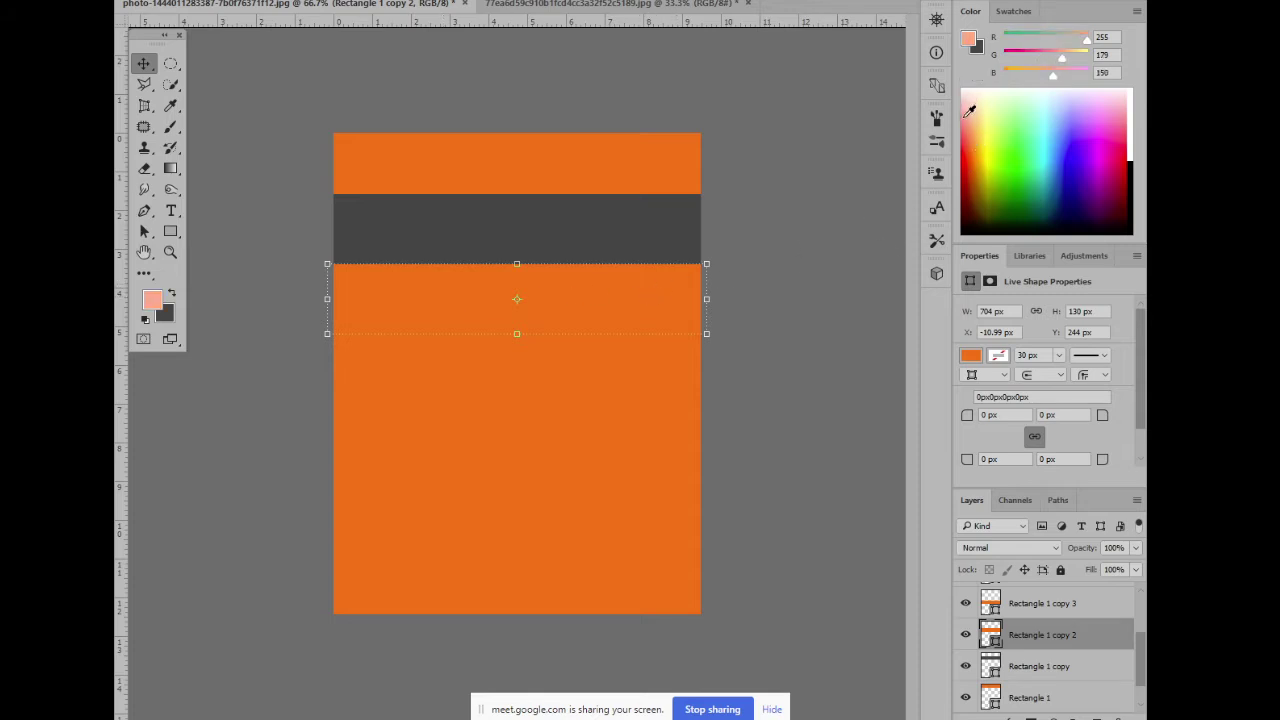
click(964, 157)
click(970, 125)
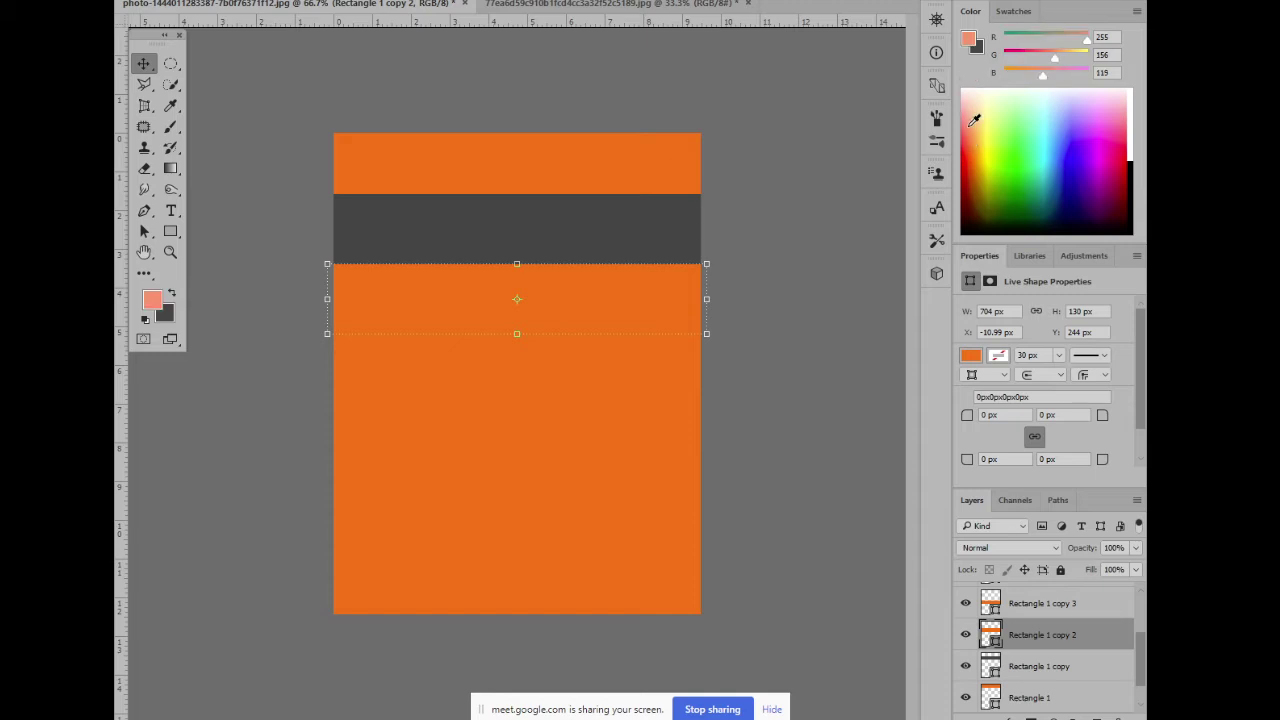
click(1071, 118)
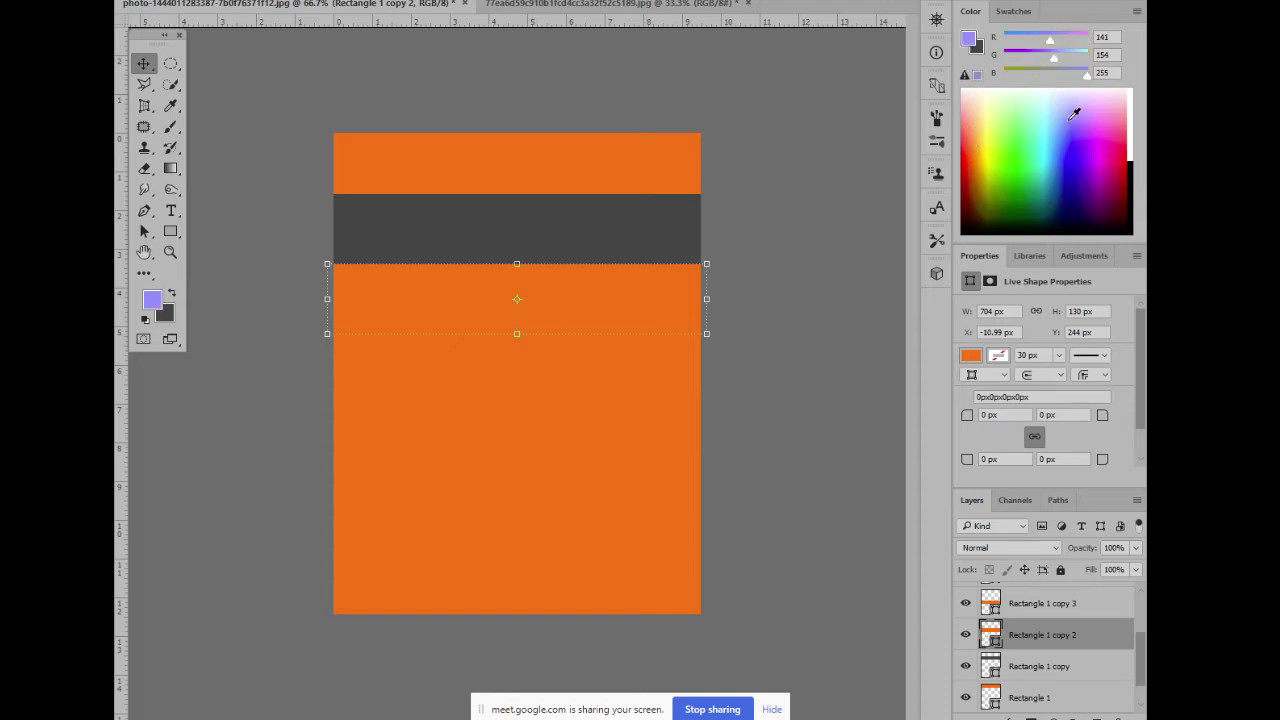
click(1067, 110)
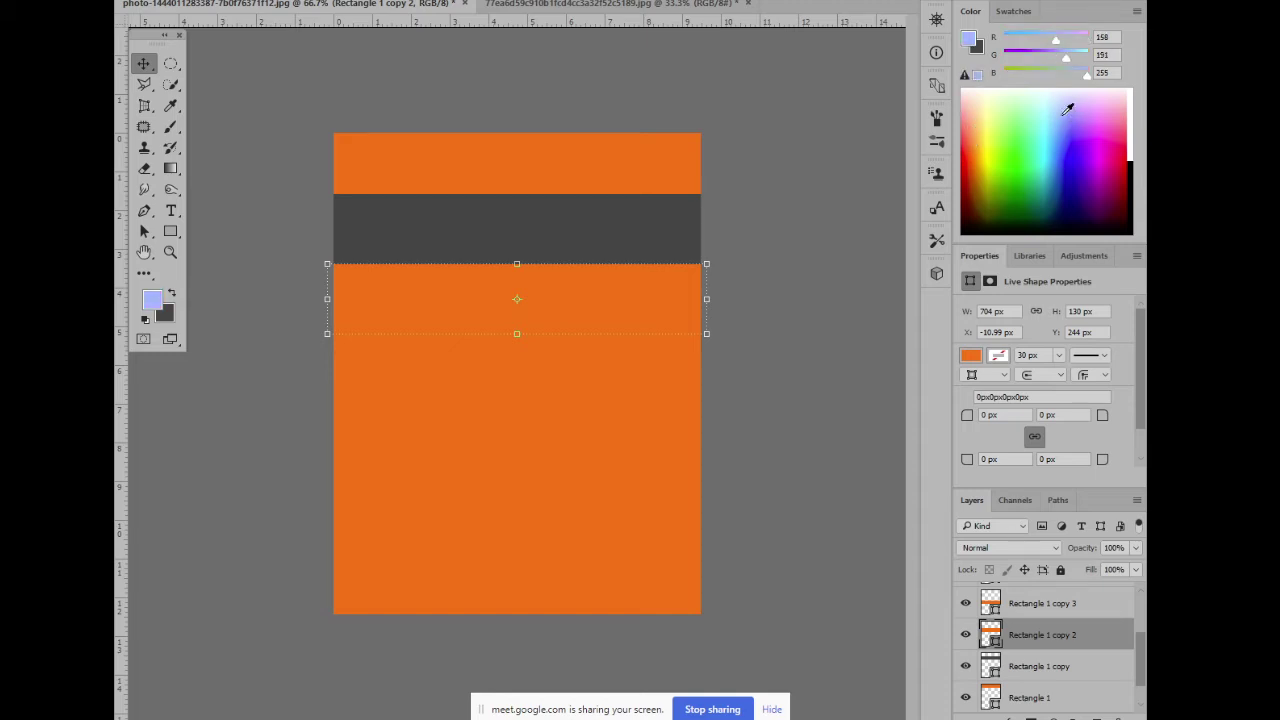
key(alt+BackSpace)
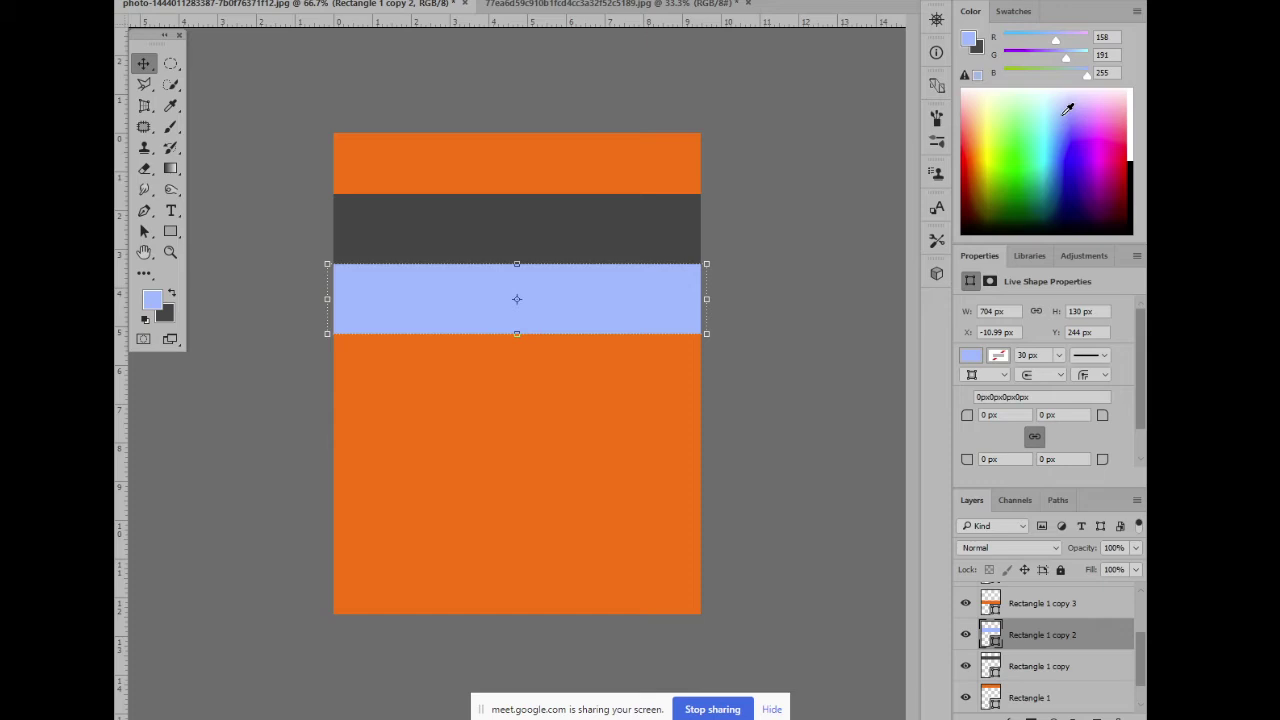
Fill the fourth stripe from the top with pink (R 255, G 150, B 231)
click(623, 376)
click(1094, 116)
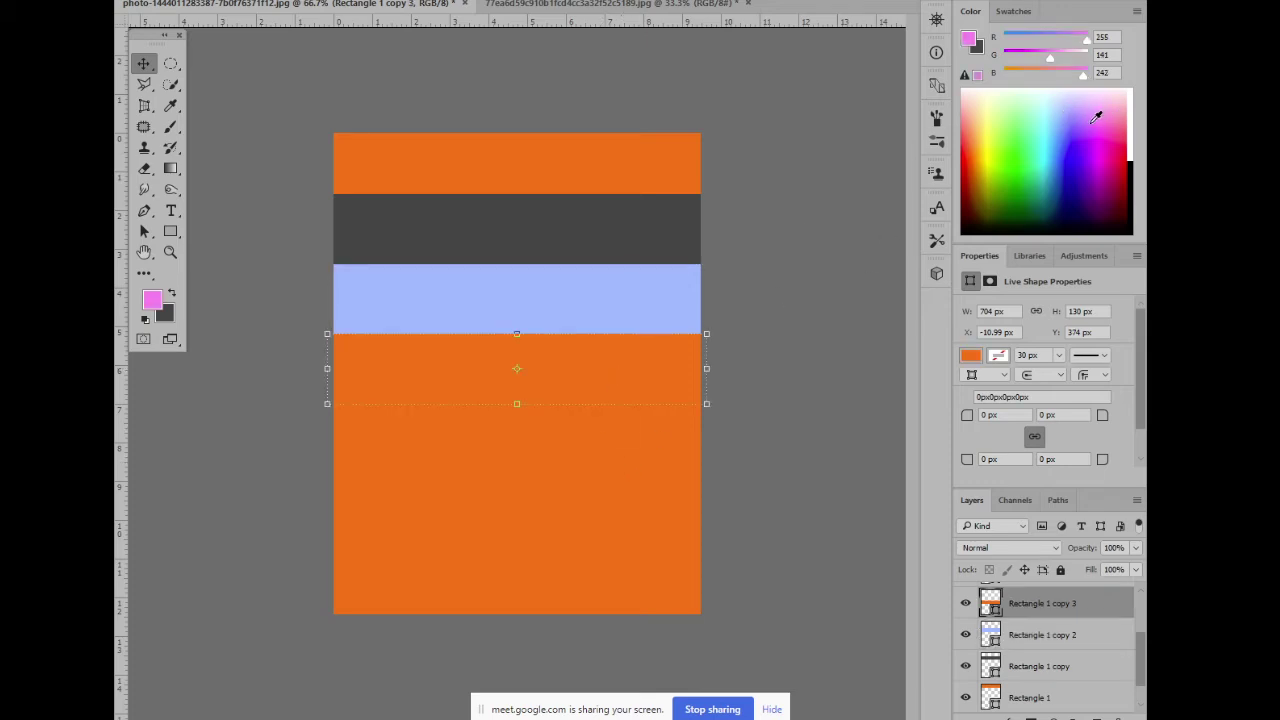
click(1095, 137)
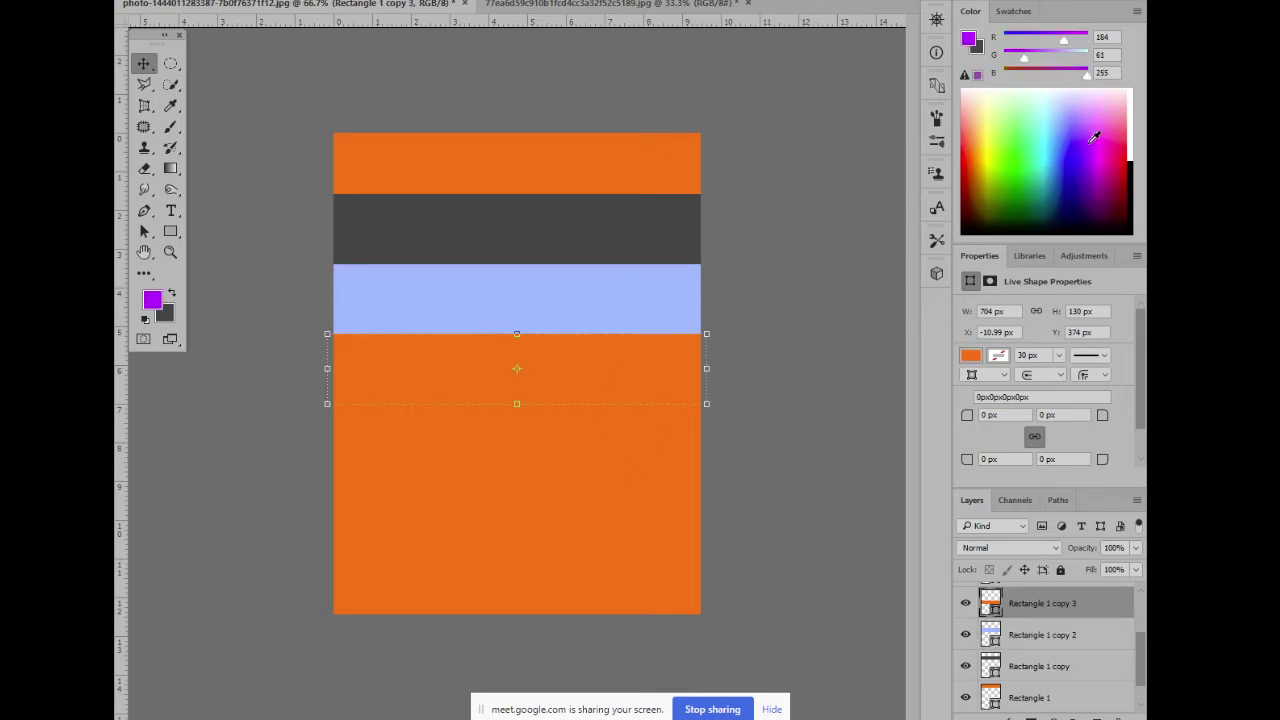
click(1108, 114)
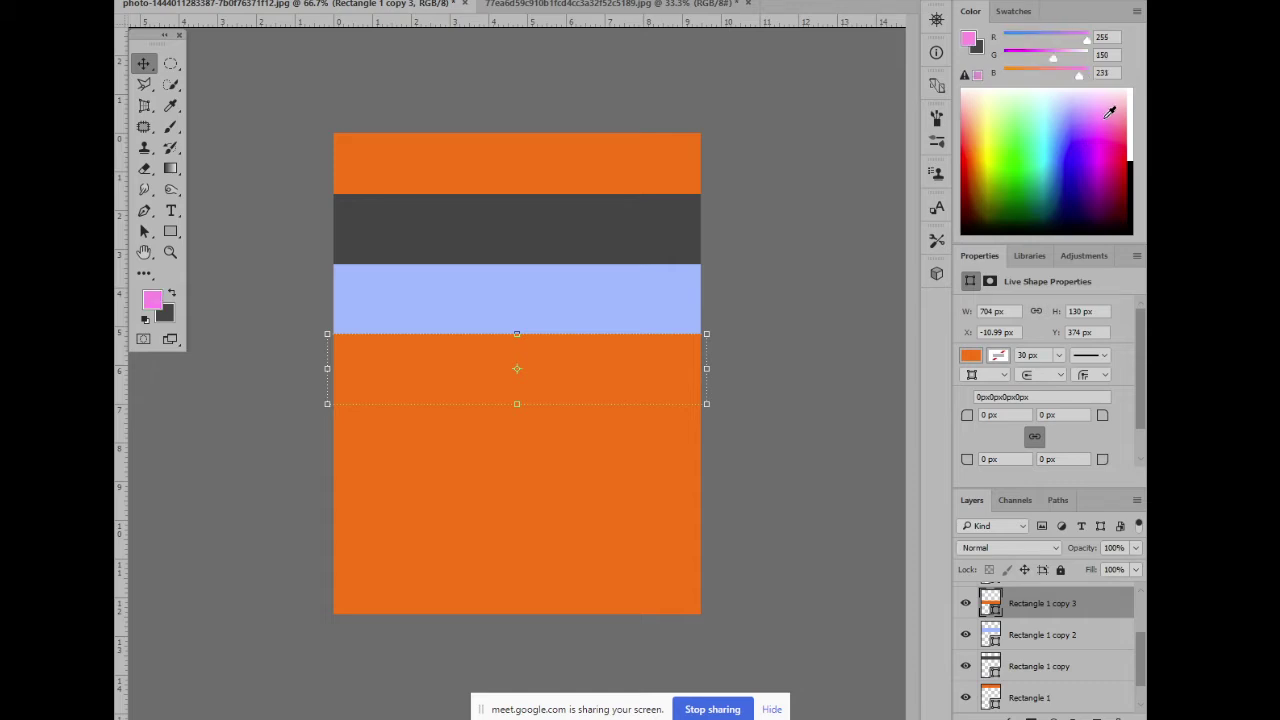
key(alt+BackSpace)
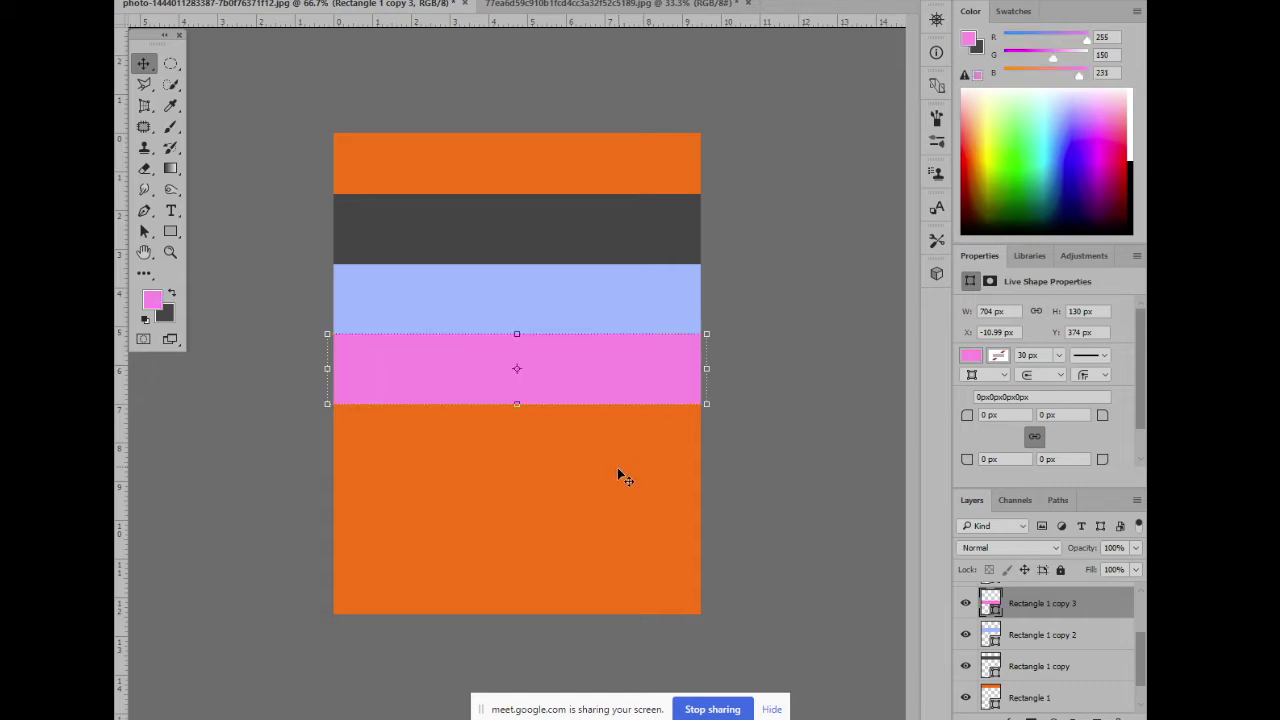
Try magenta on the fifth stripe from the top, and settle on mint green (R 158, G 255, B 193) as its fill
click(608, 439)
click(1098, 110)
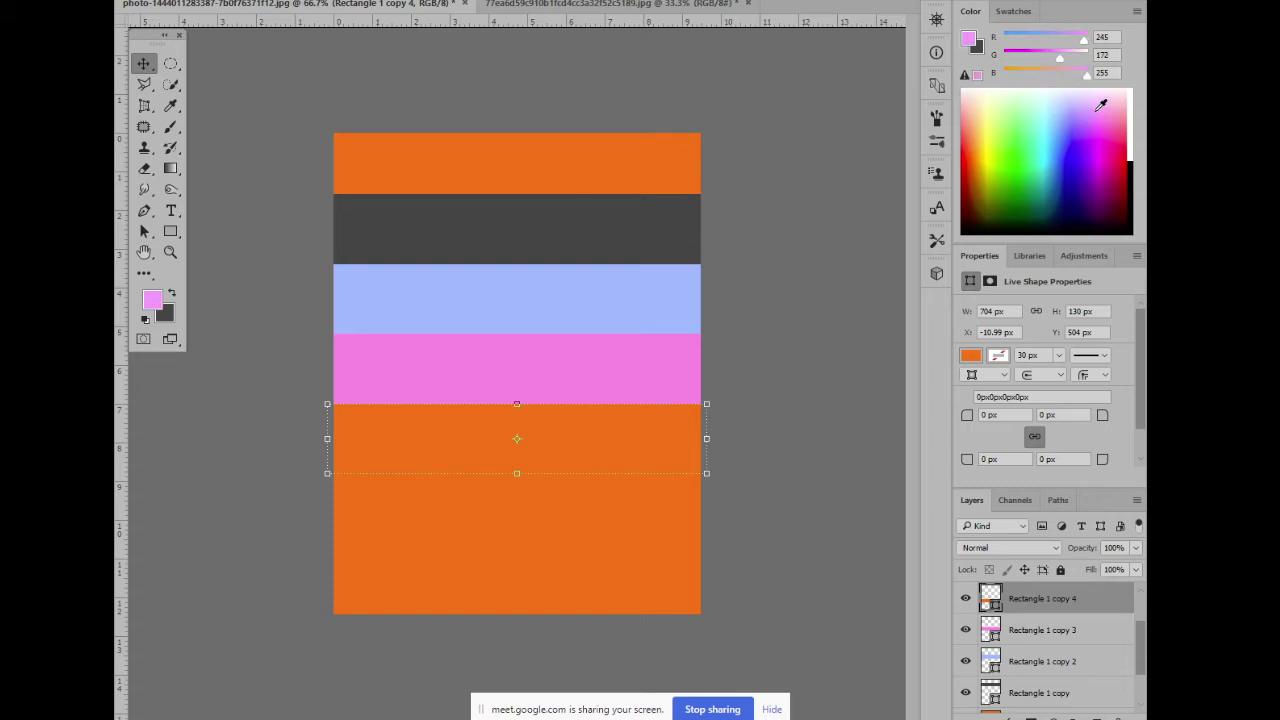
click(1108, 138)
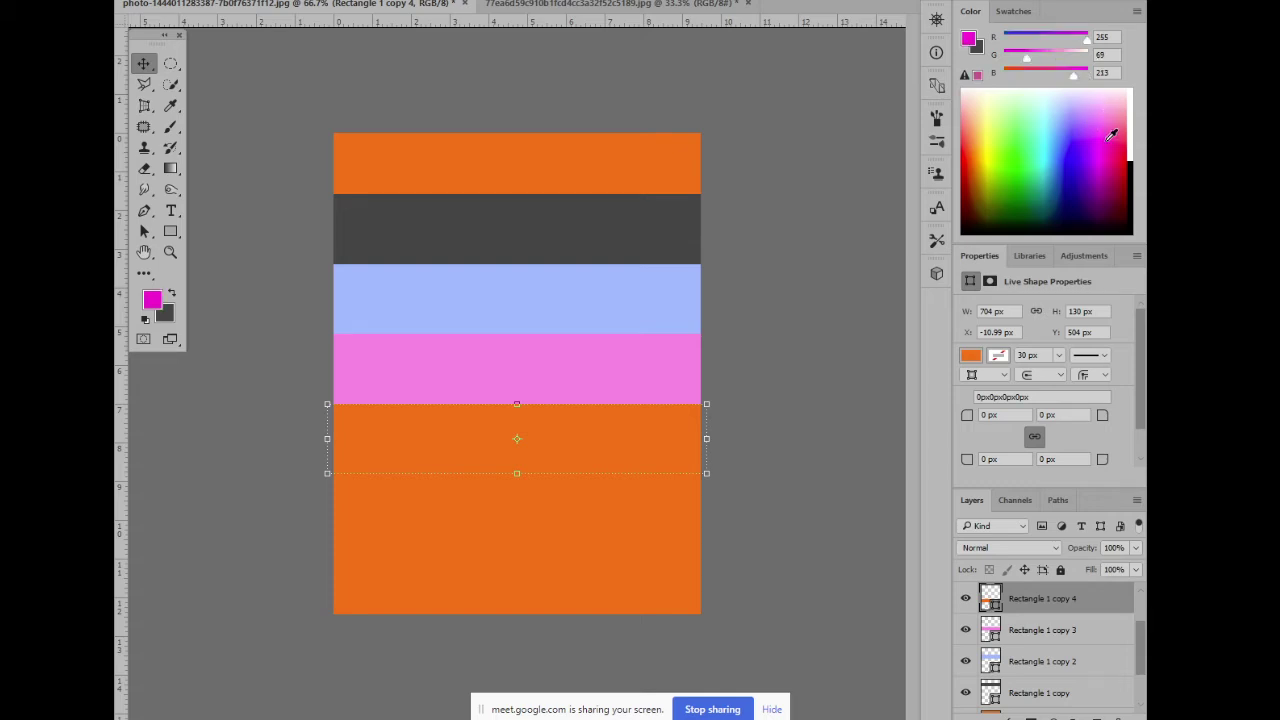
key(alt+BackSpace)
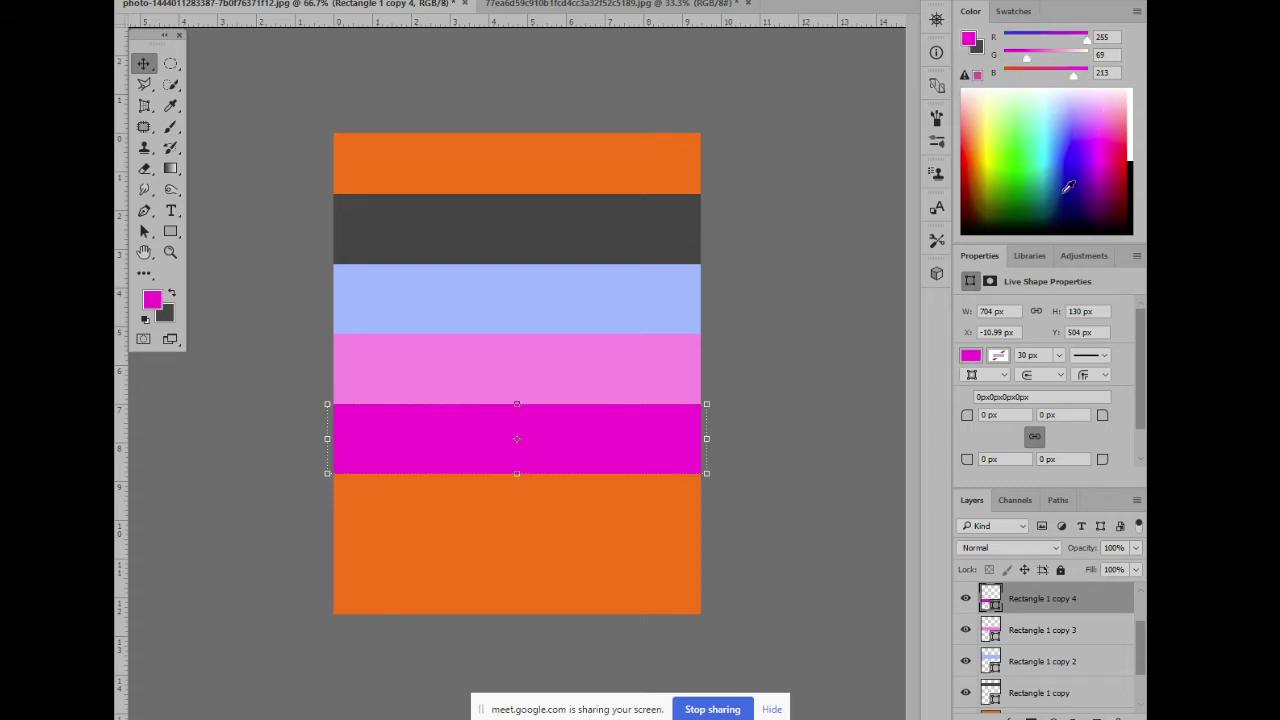
click(1032, 108)
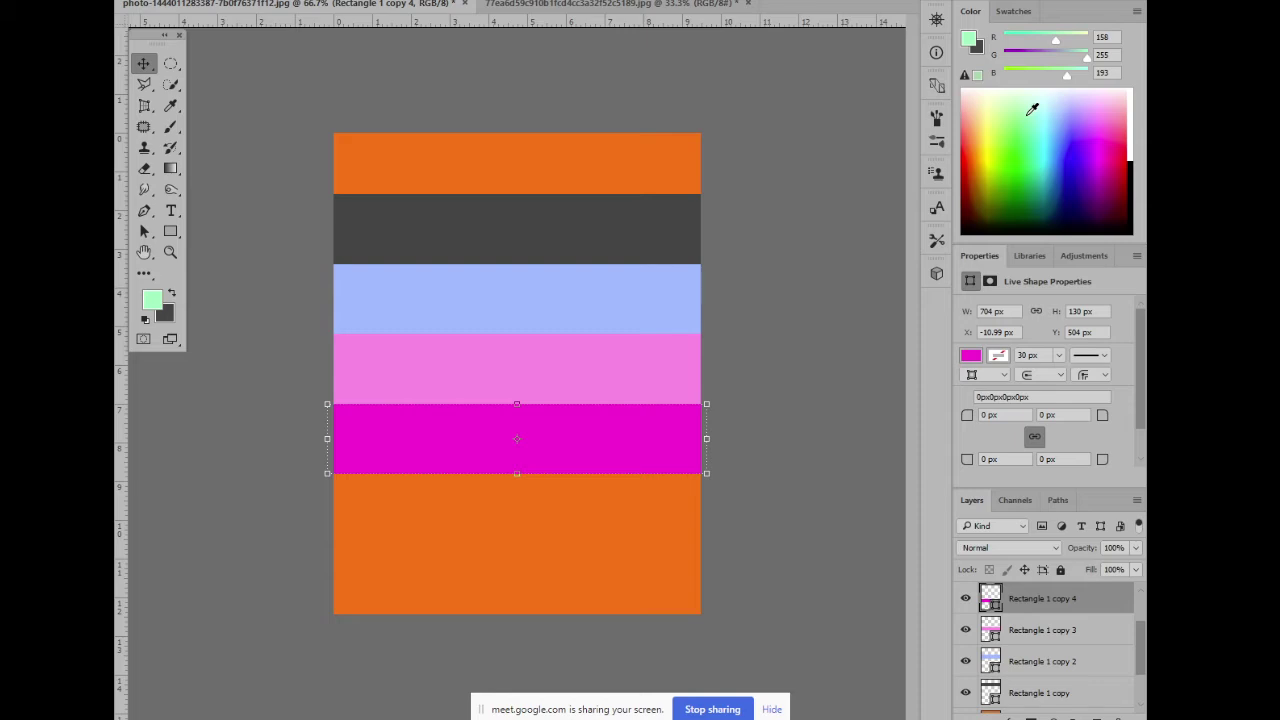
key(alt+BackSpace)
key(ctrl+t)
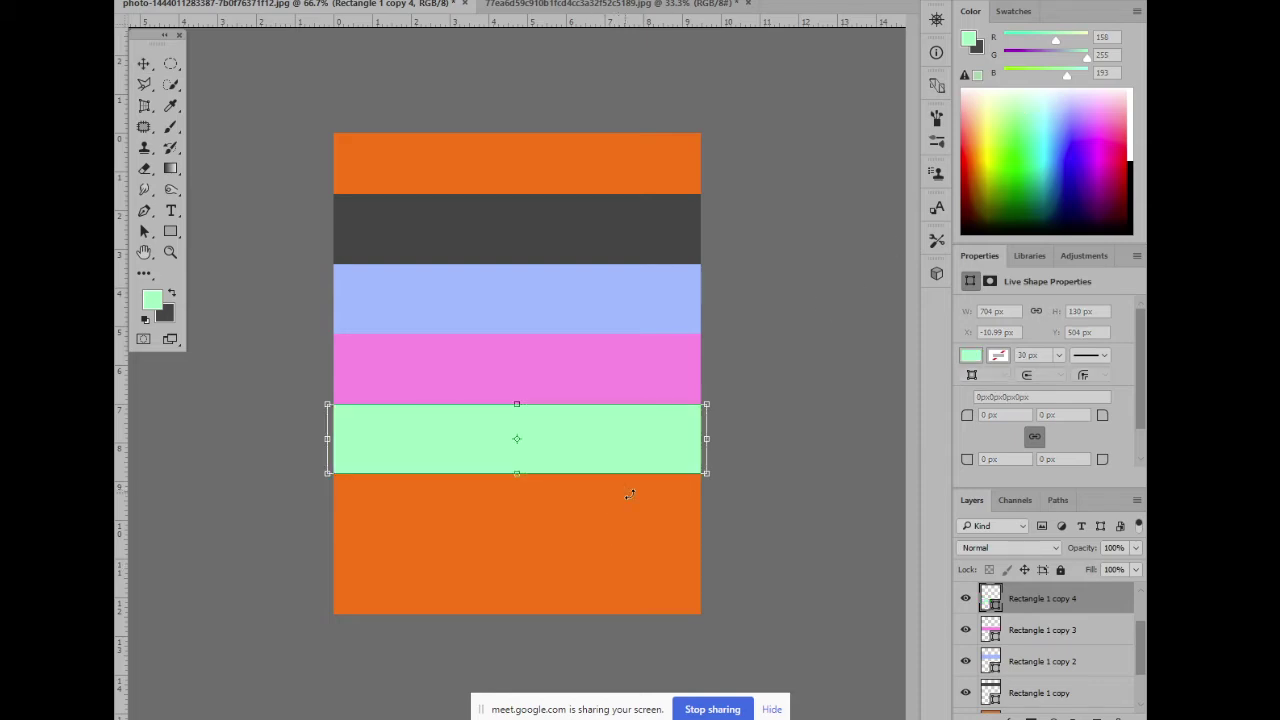
key(Return)
Fill the sixth stripe from the top with yellow (R 240, G 255, B 83)
key(ctrl+shift+alt+t)
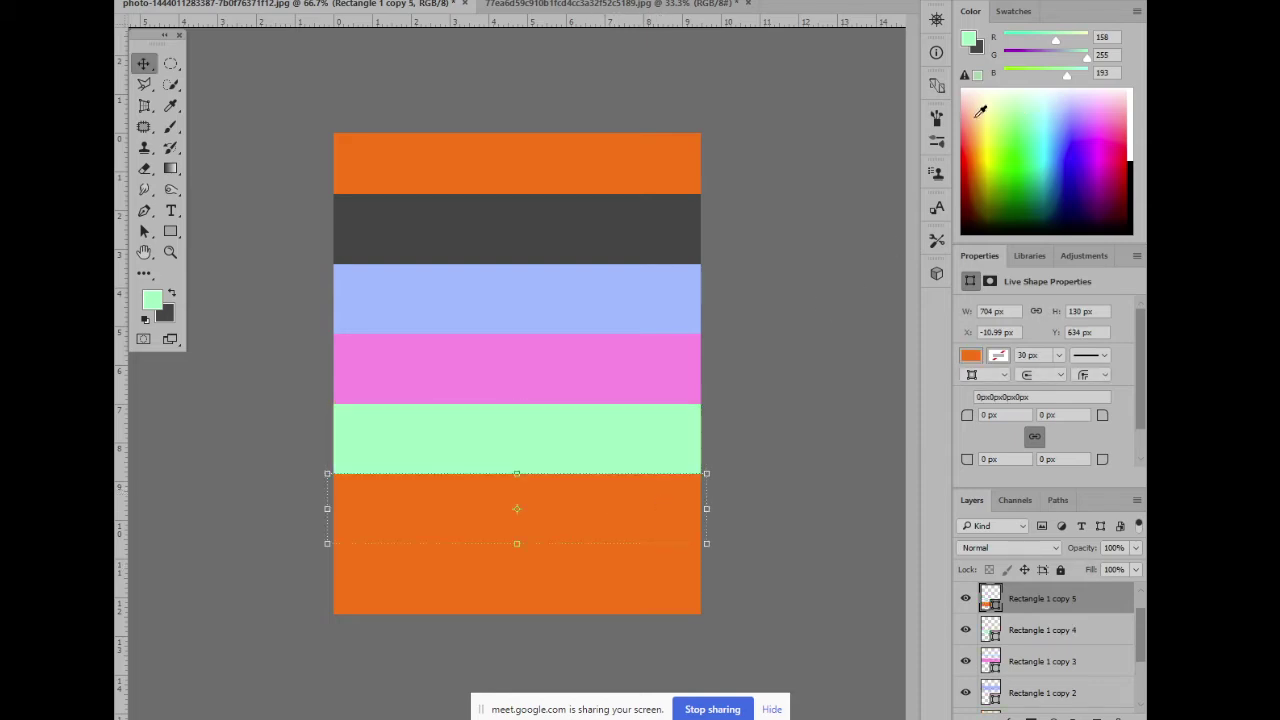
click(993, 127)
click(992, 133)
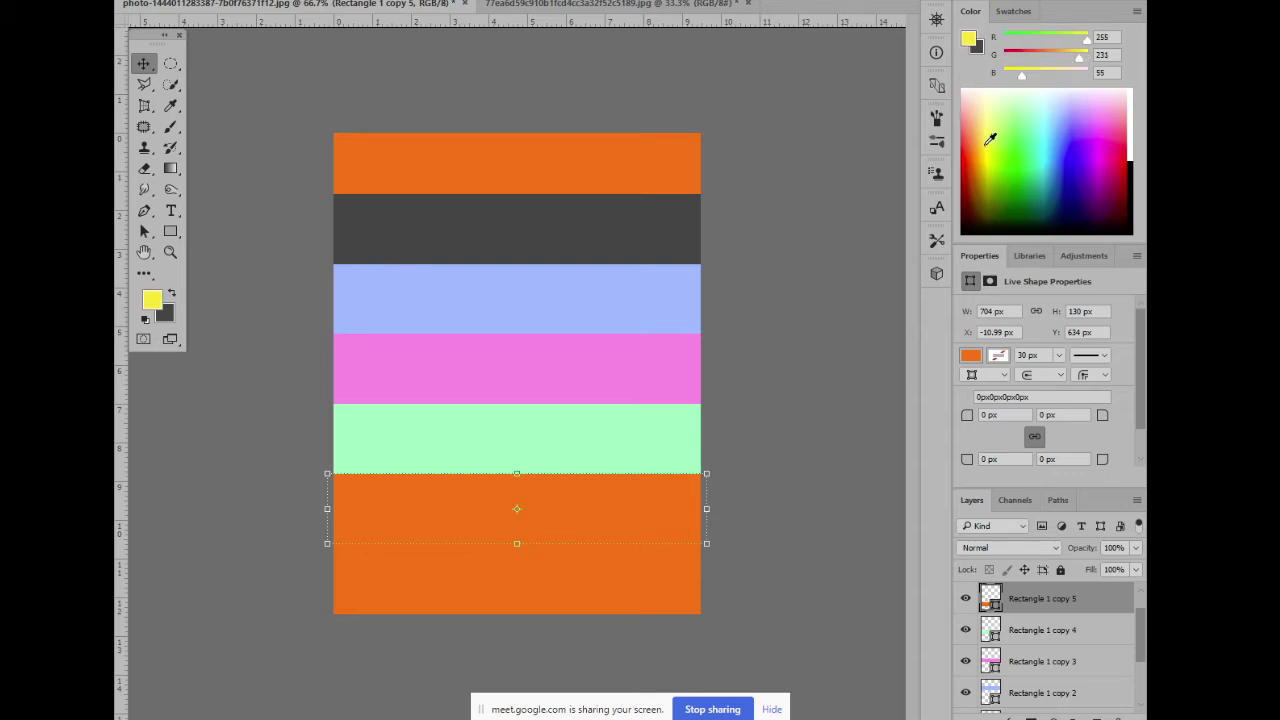
click(996, 131)
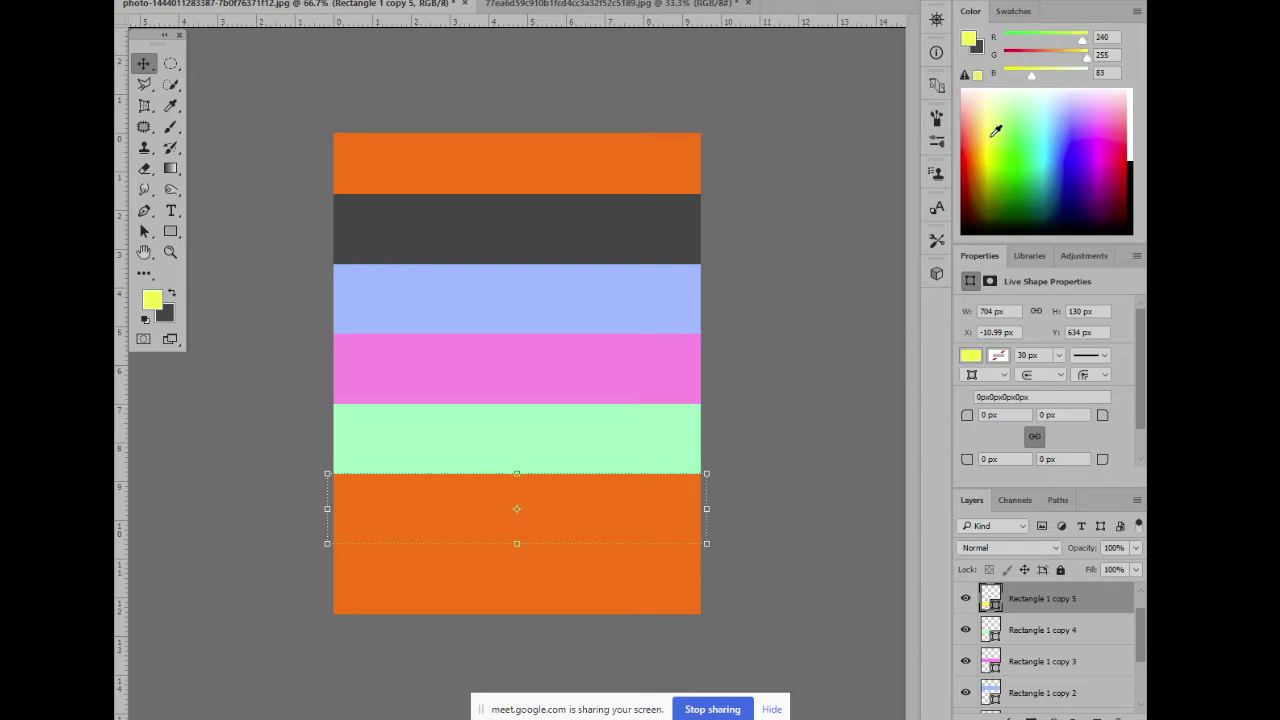
key(alt+BackSpace)
Fill the bottom stripe with lime green (R 197, G 255, B 100)
key(ctrl+shift+alt+t)
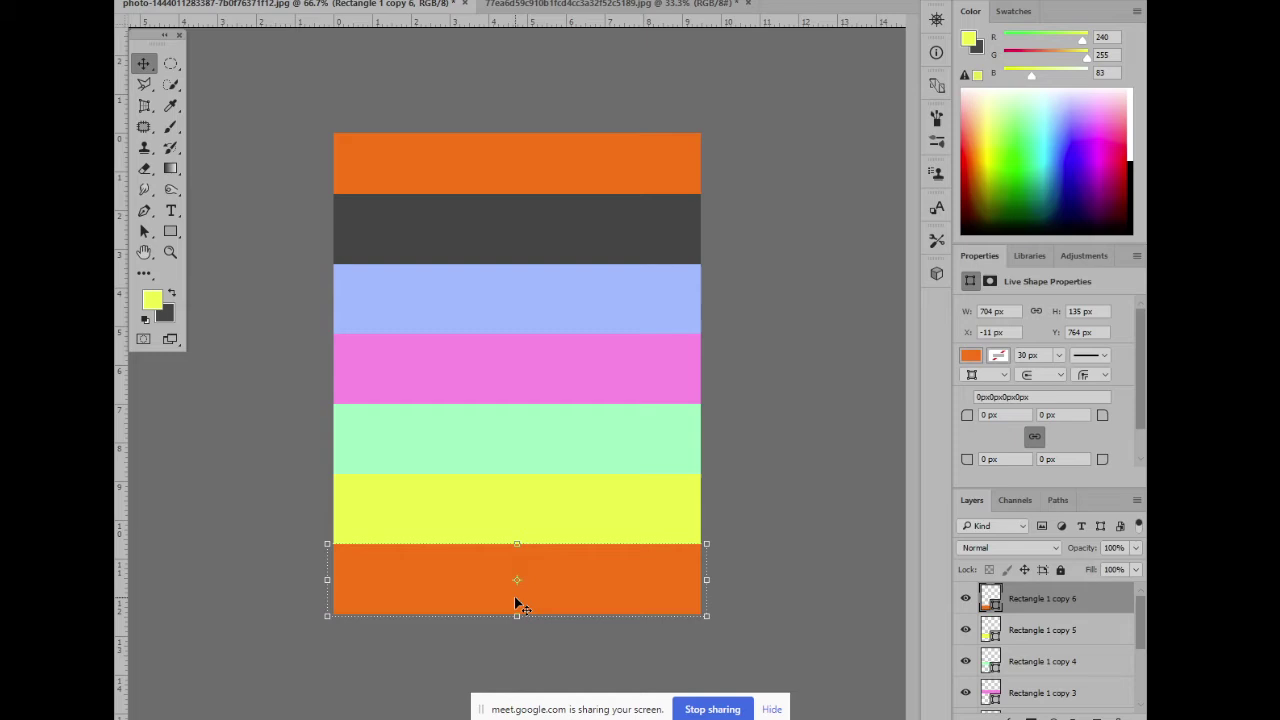
click(1000, 132)
key(alt+BackSpace)
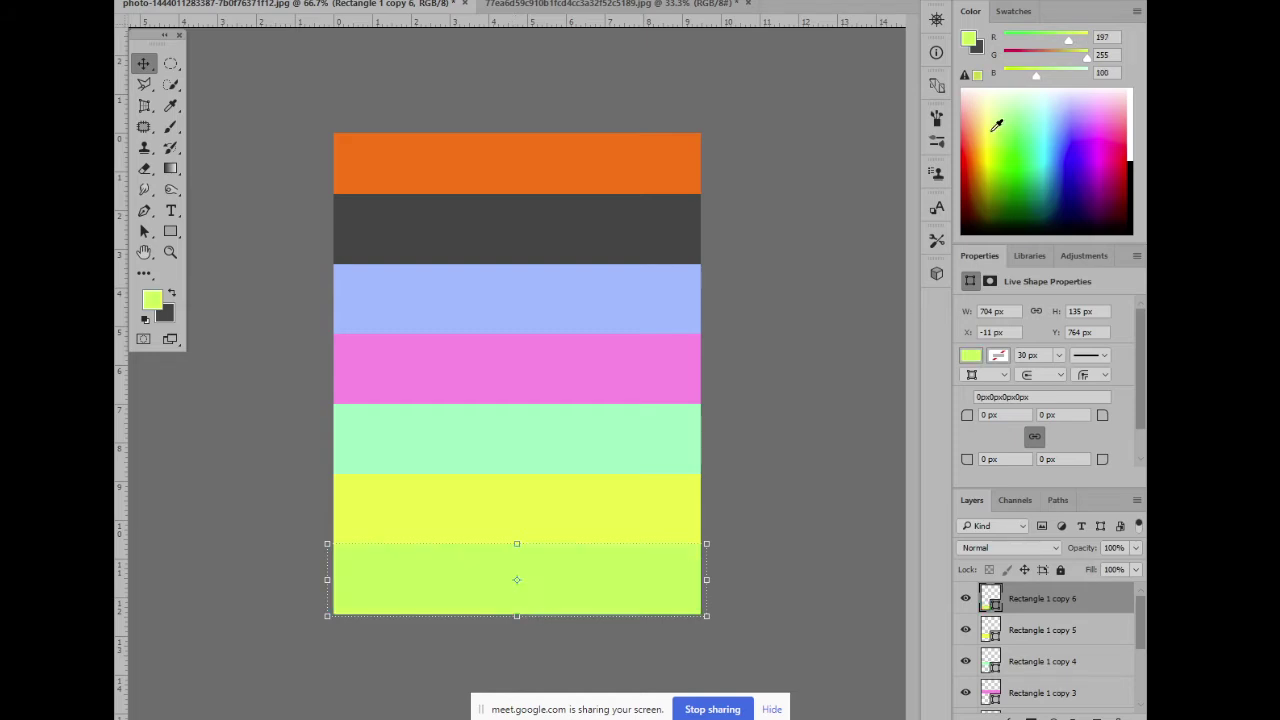
Try to reshape the pink stripe by pulling its top-right corner outward with the Path Selection tool
click(301, 128)
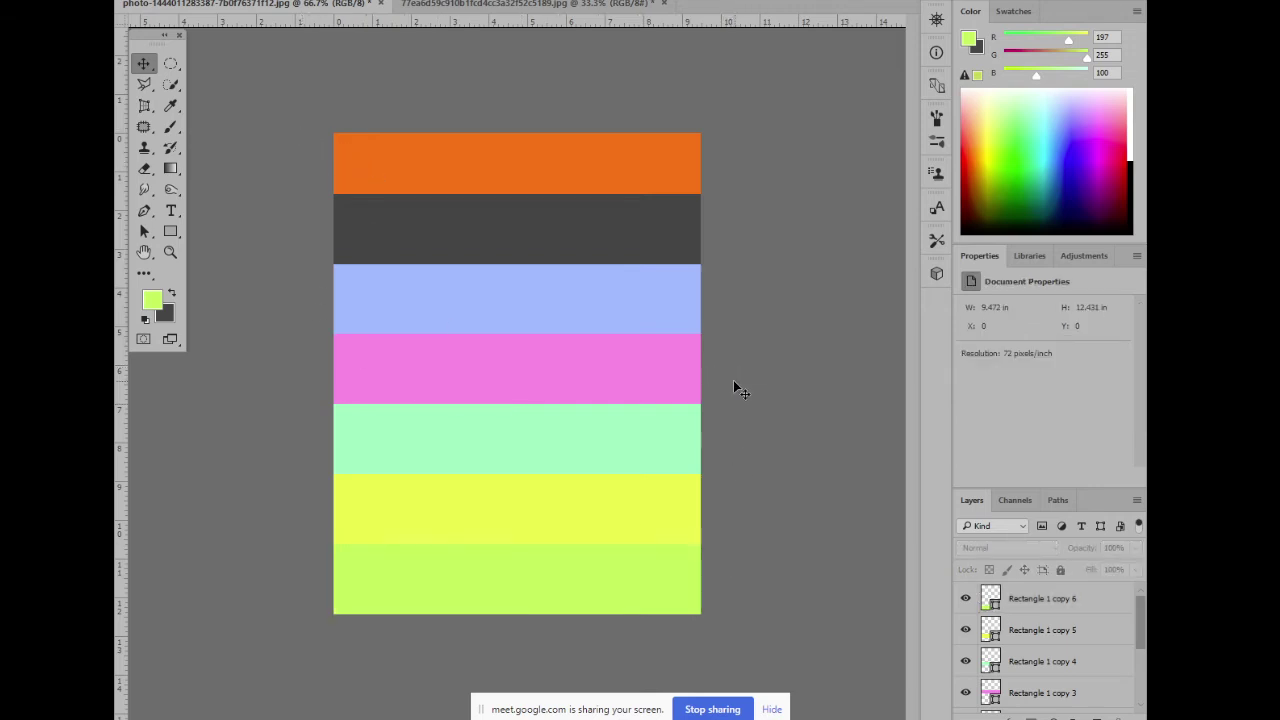
click(459, 386)
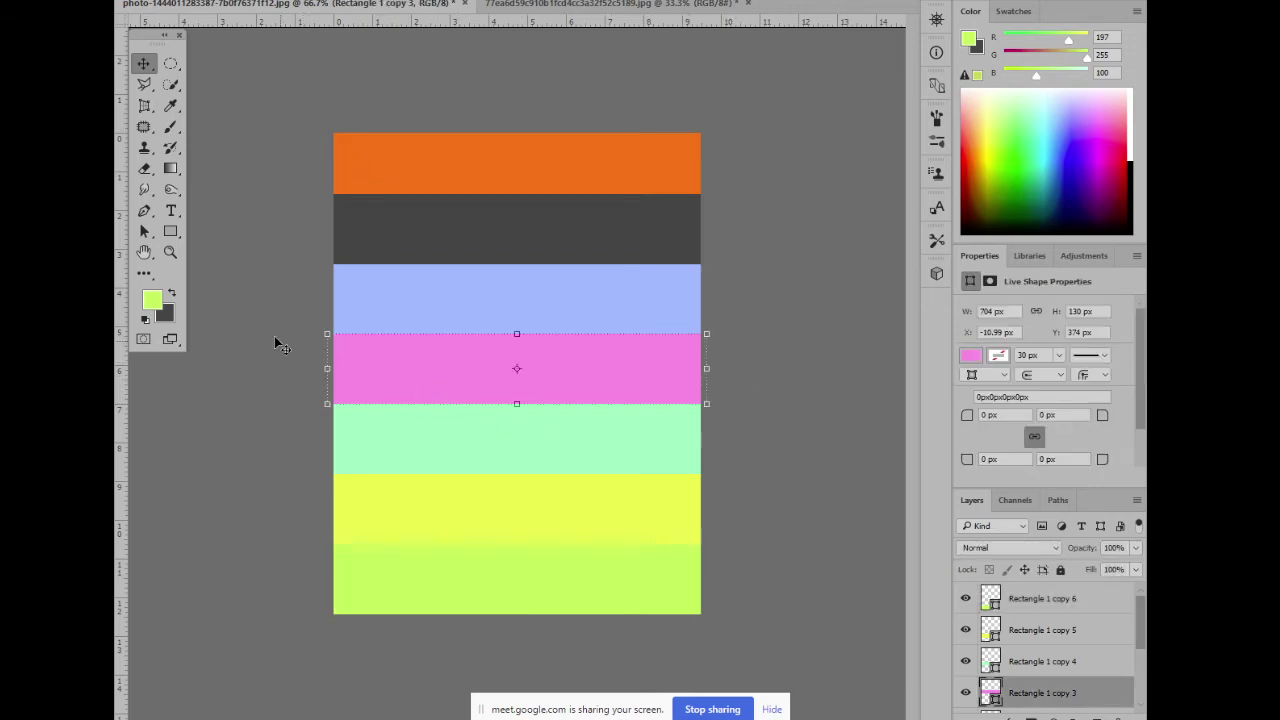
click(150, 232)
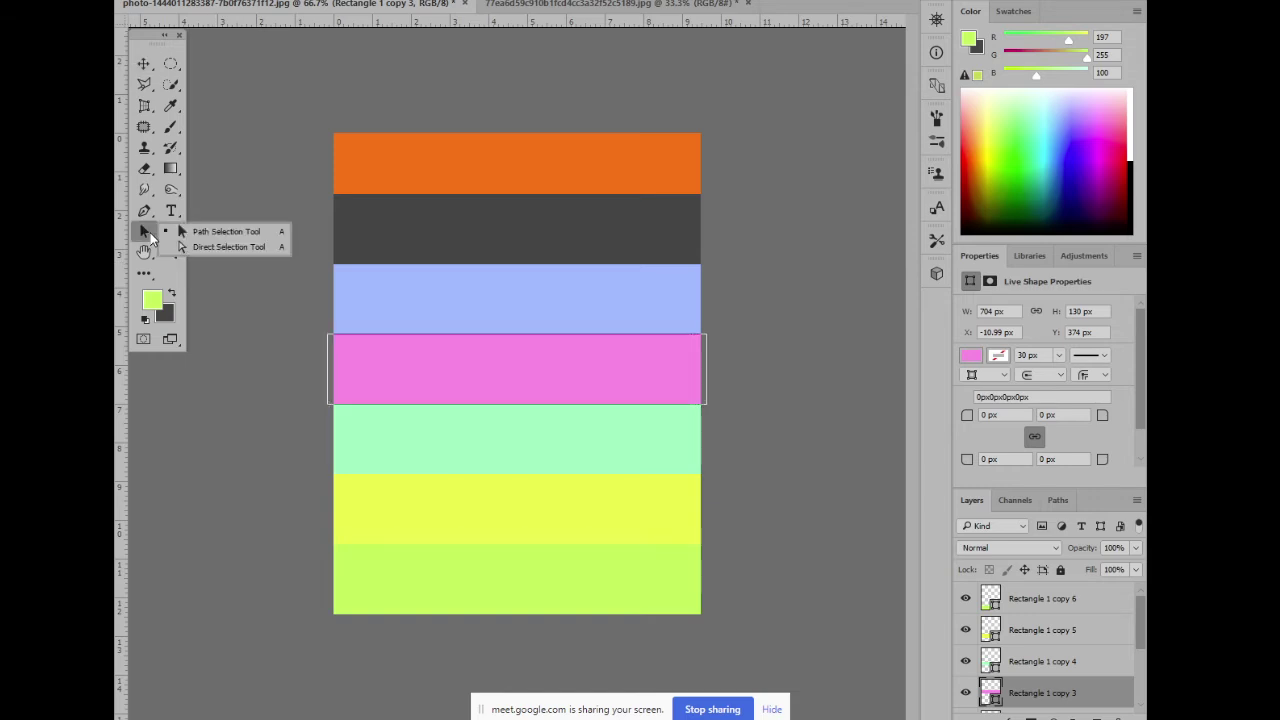
click(246, 234)
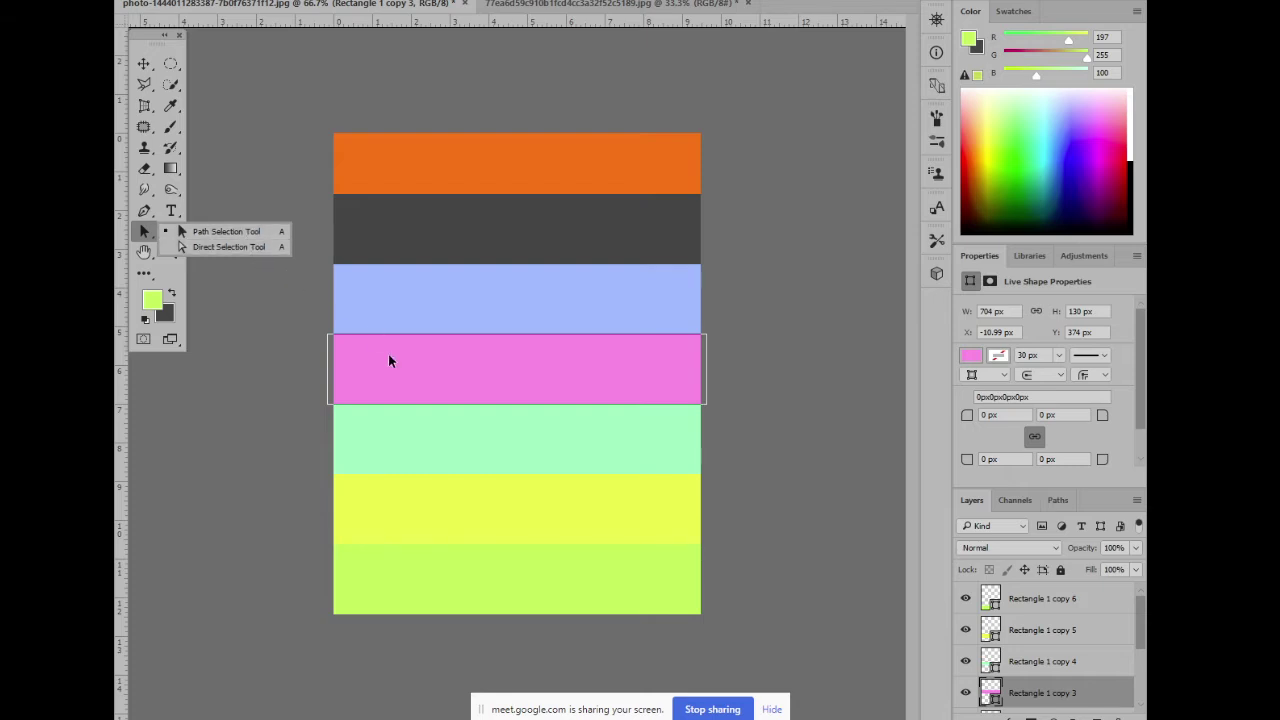
click(150, 231)
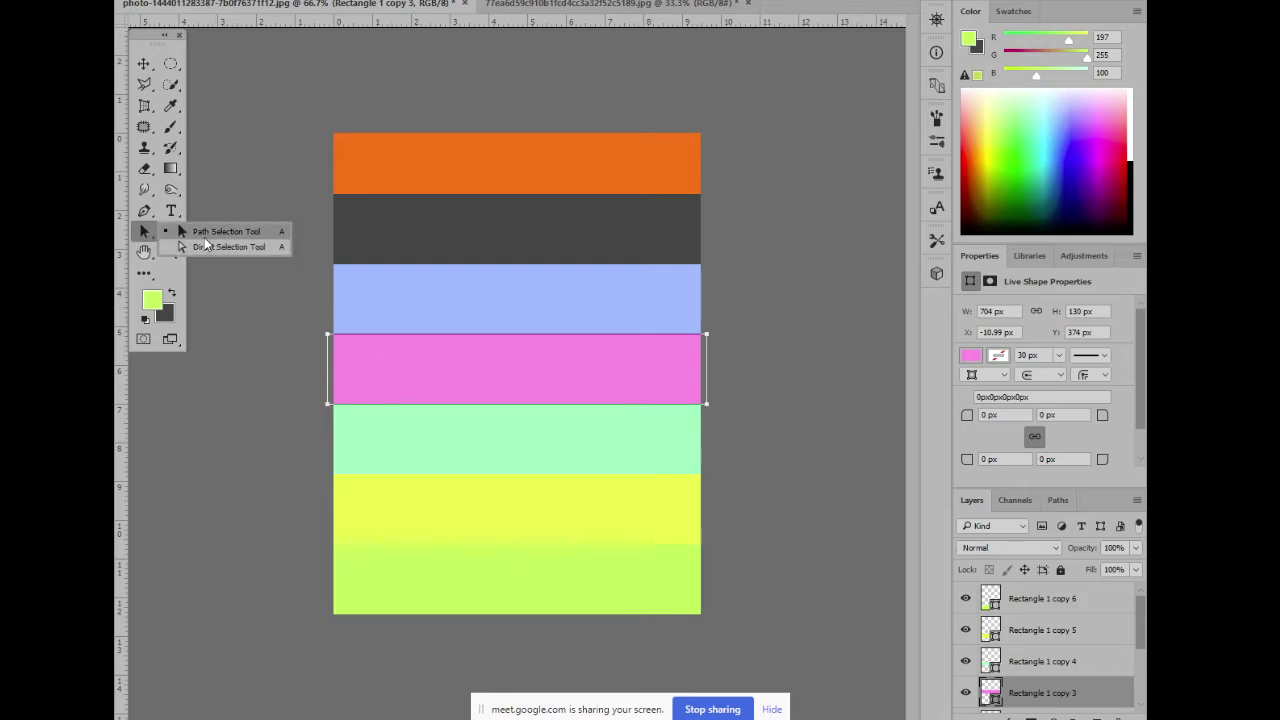
click(205, 238)
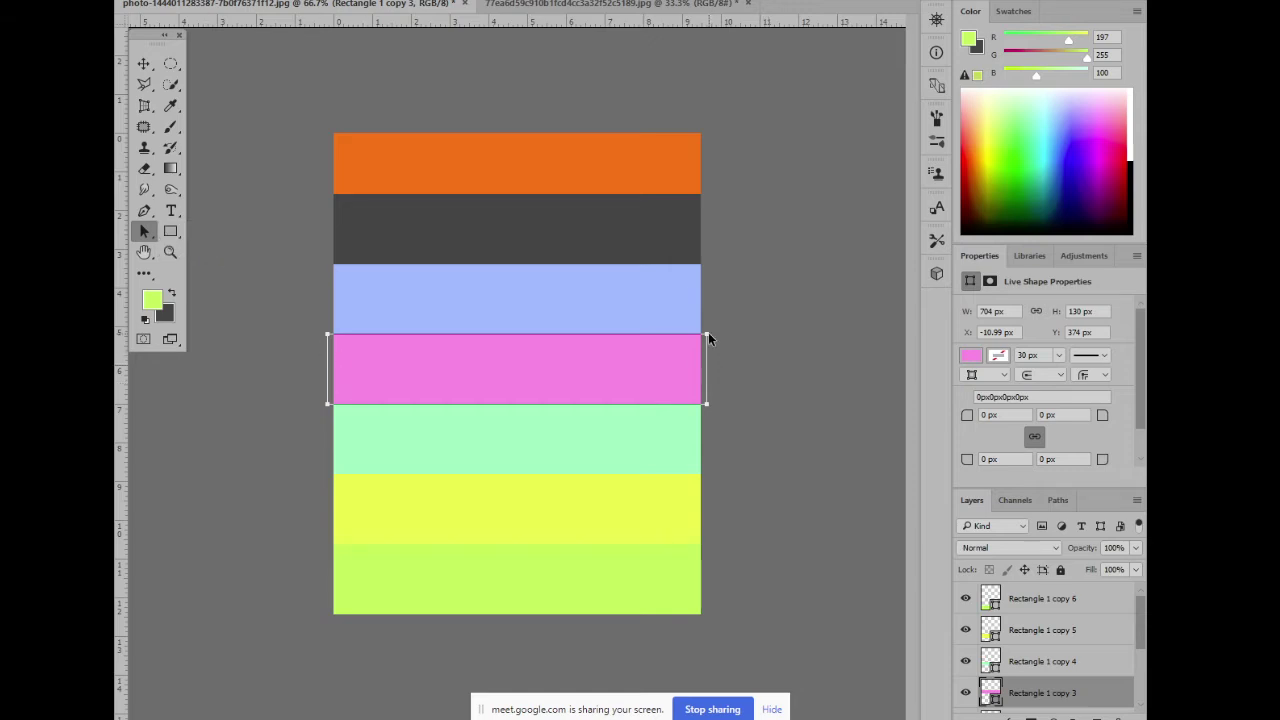
mouse_move(707, 335)
mouse_down()
mouse_move(532, 348)
mouse_move(490, 304)
mouse_move(716, 260)
mouse_move(751, 313)
mouse_move(730, 327)
mouse_up()
Slant the pink stripe's left end with the Direct Selection tool, moving its top-left anchor to about the middle of its upper edge
right_click(145, 232)
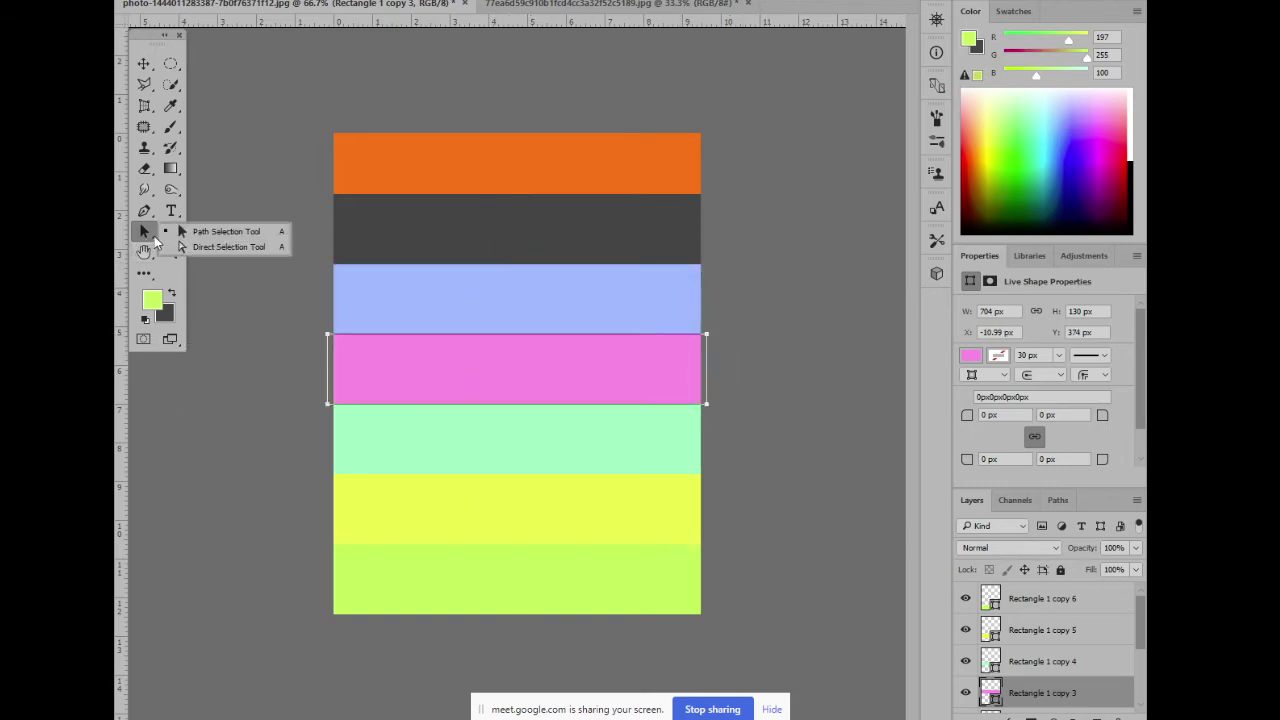
click(192, 250)
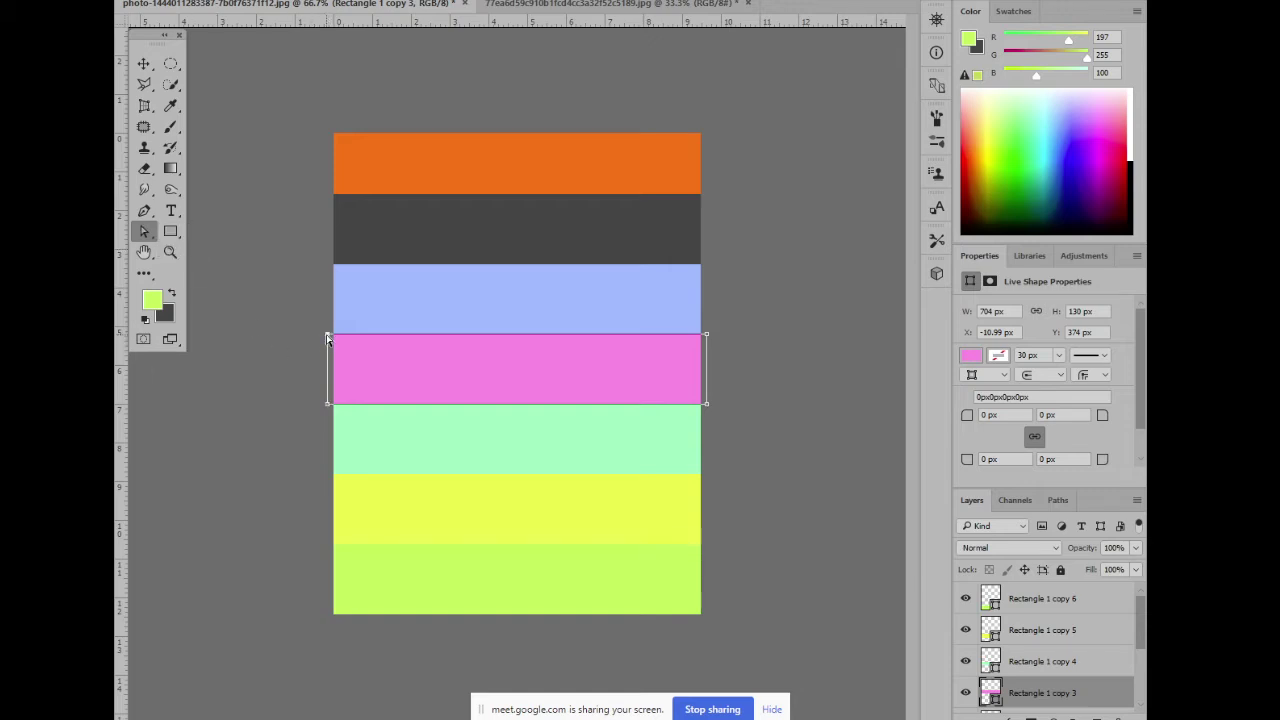
drag(328, 338, 528, 338)
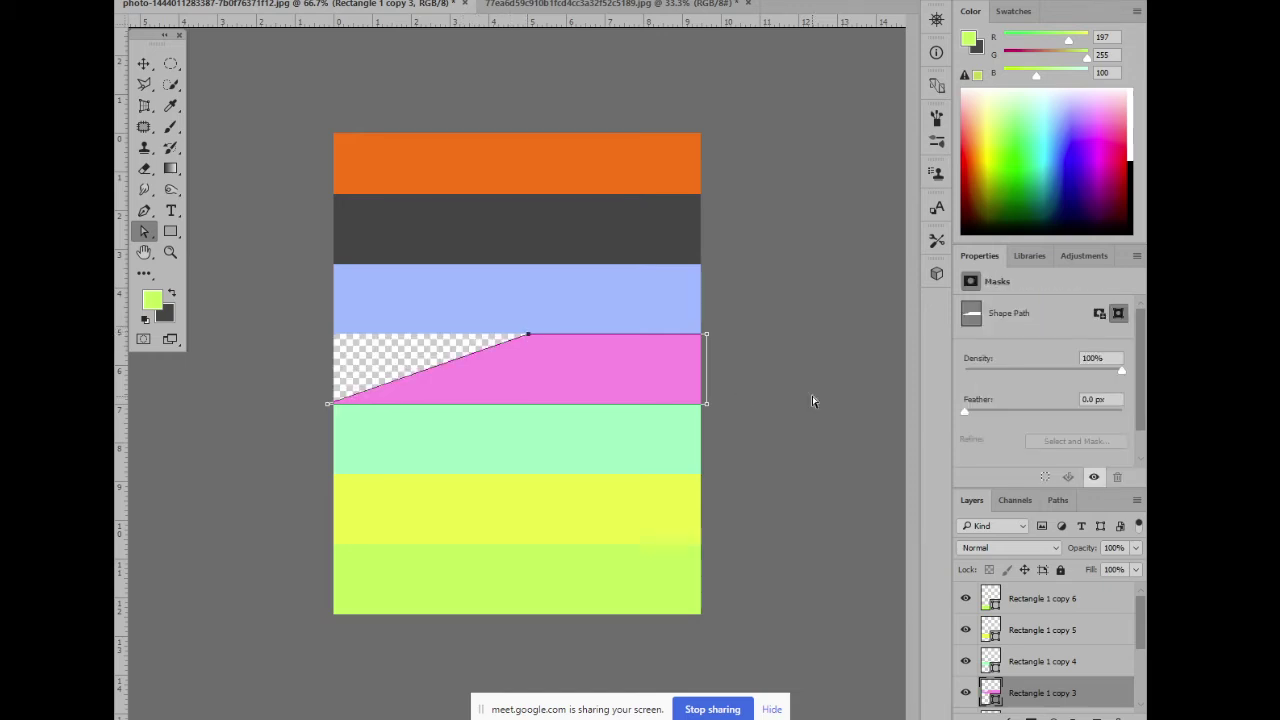
click(617, 279)
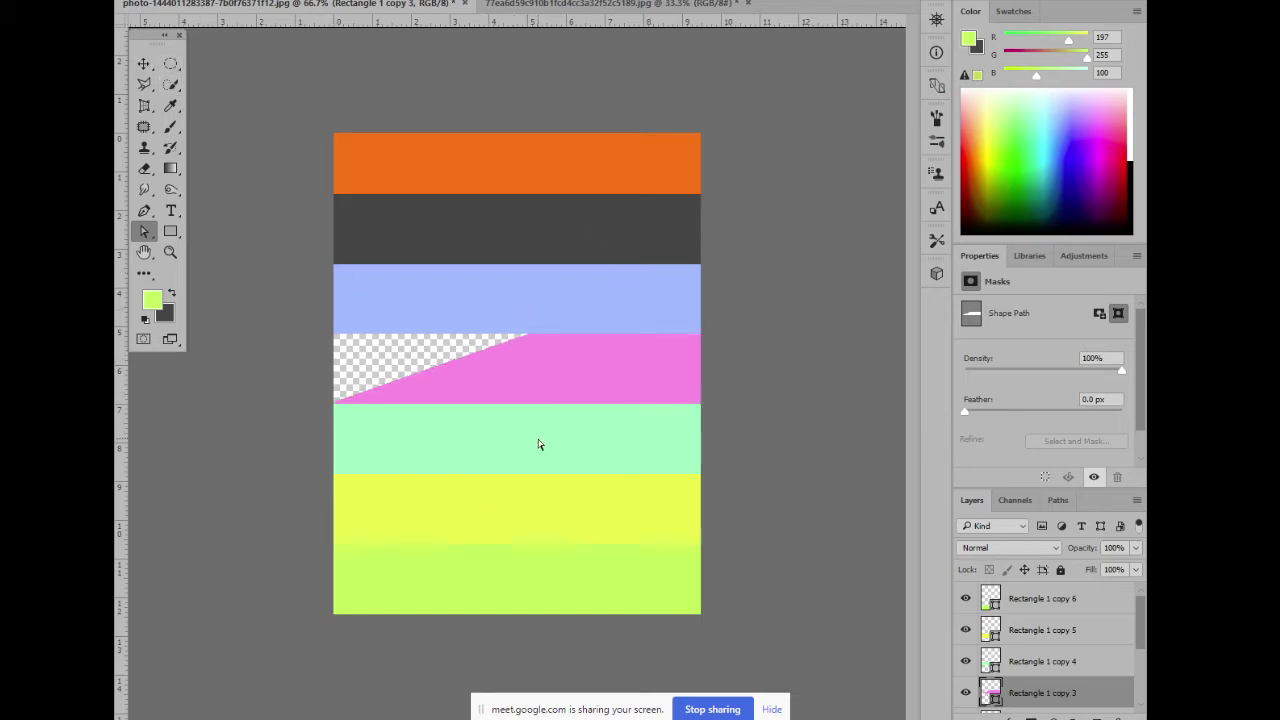
Try pulling in the yellow stripe's top-right corner, undo it, and move its bottom-left anchor to about the middle of its lower edge
click(143, 63)
click(537, 520)
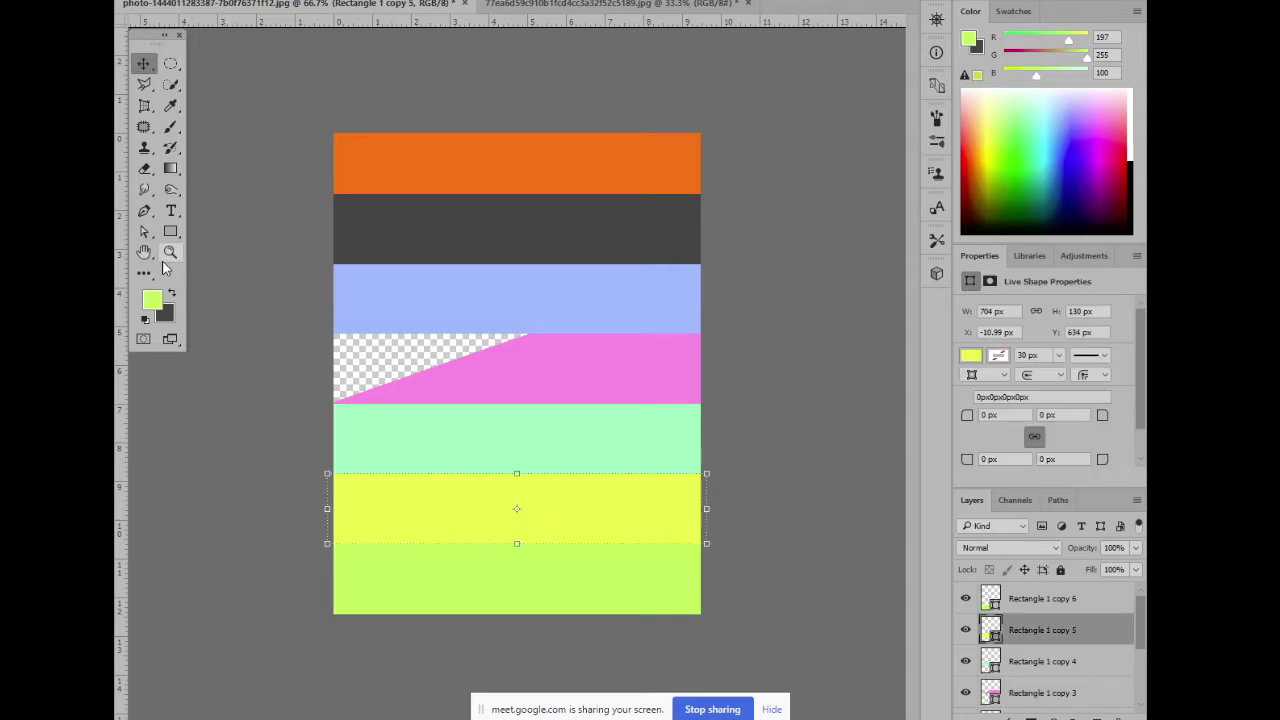
click(146, 235)
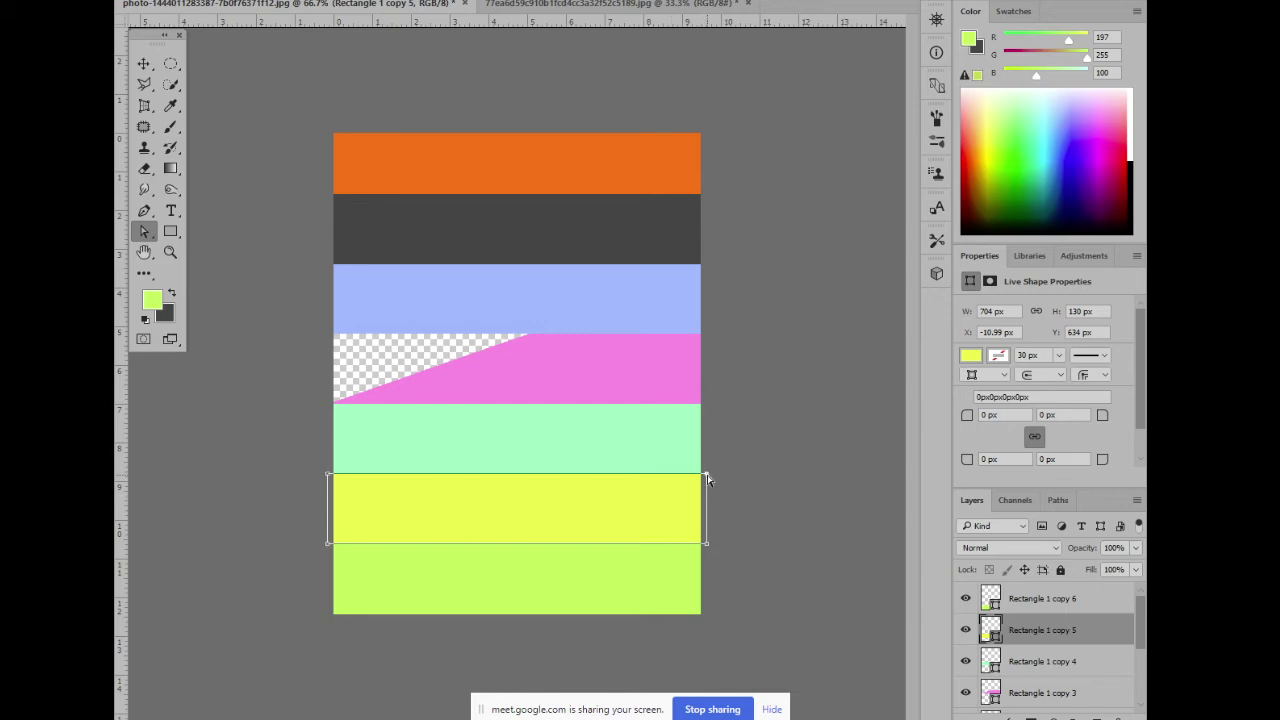
drag(707, 478, 655, 484)
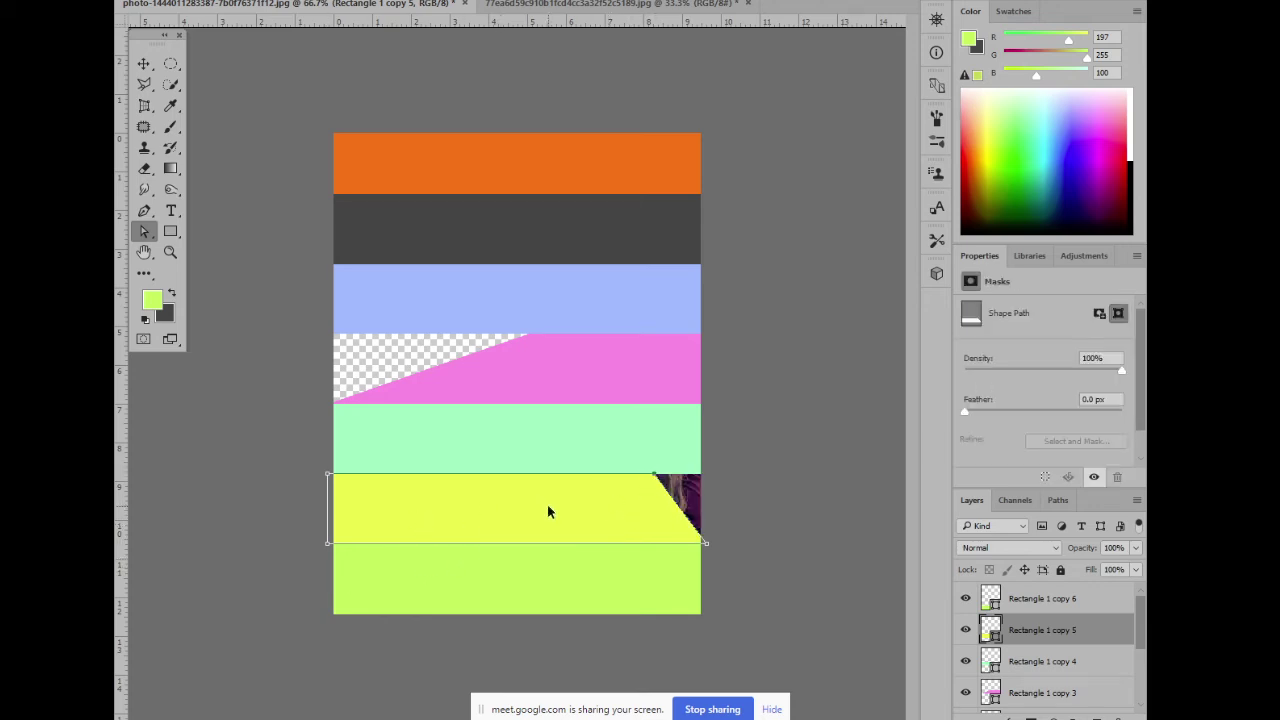
key(ctrl+z)
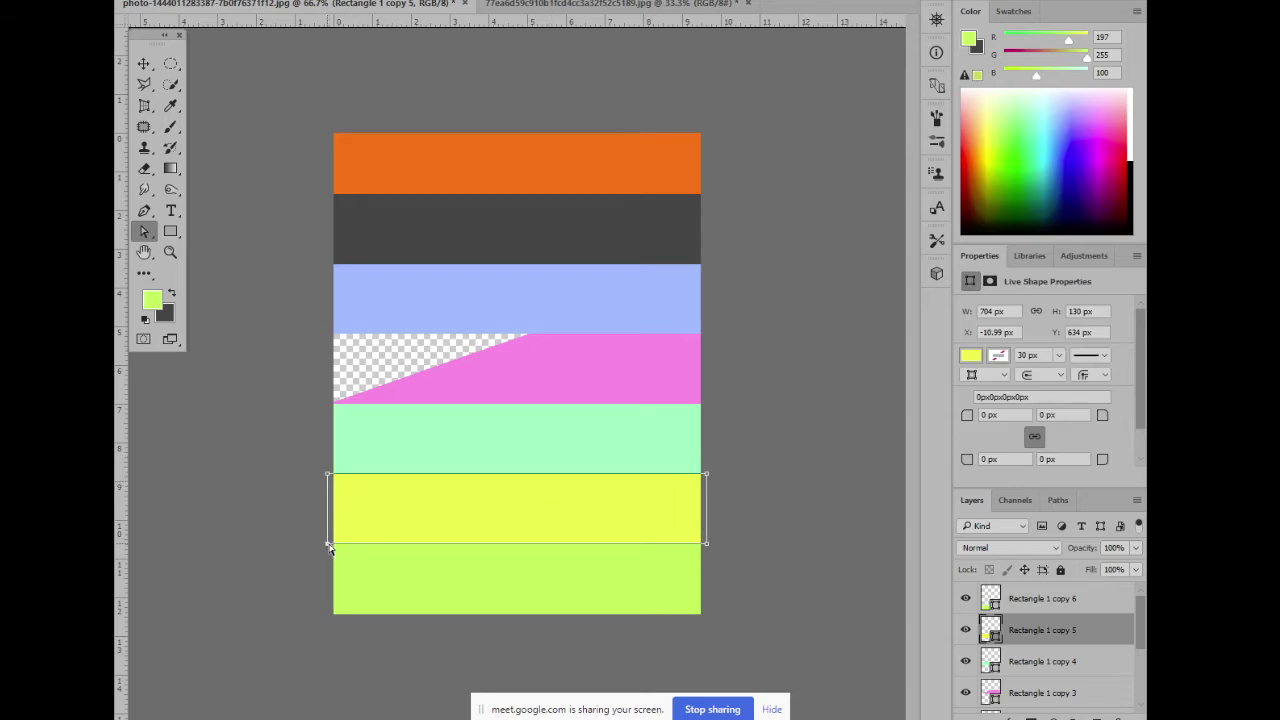
drag(329, 544, 527, 545)
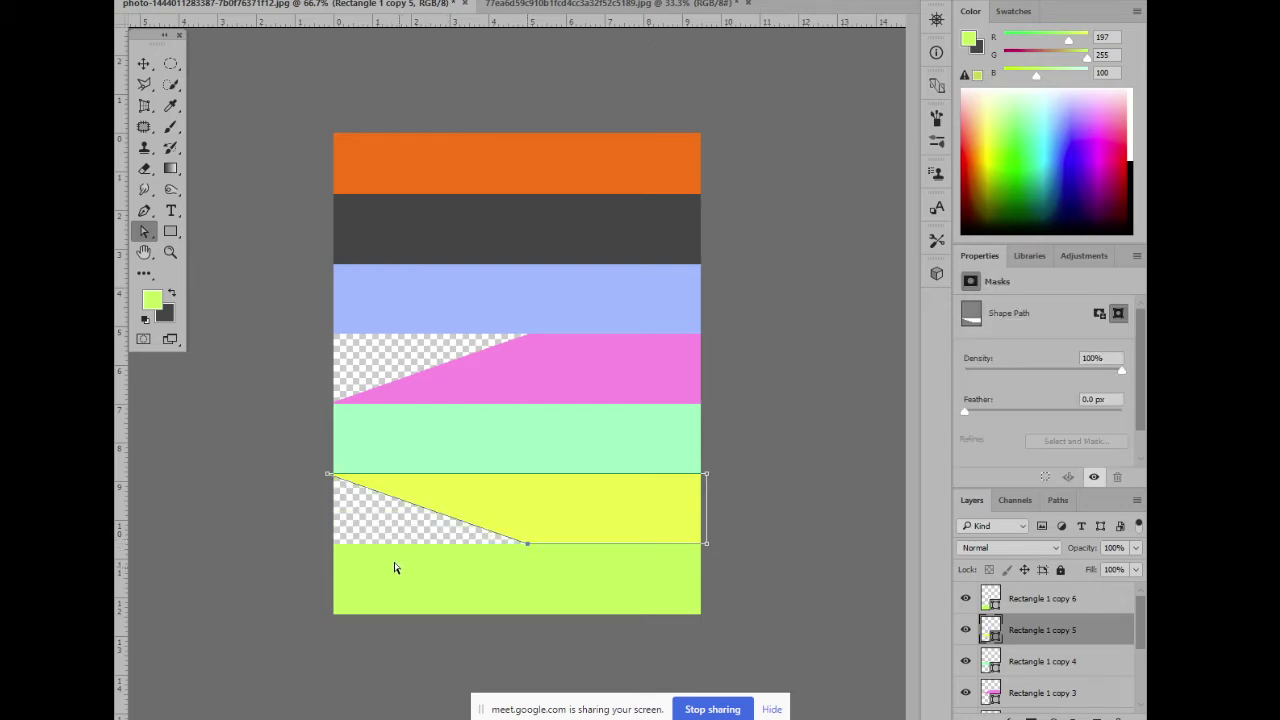
click(370, 530)
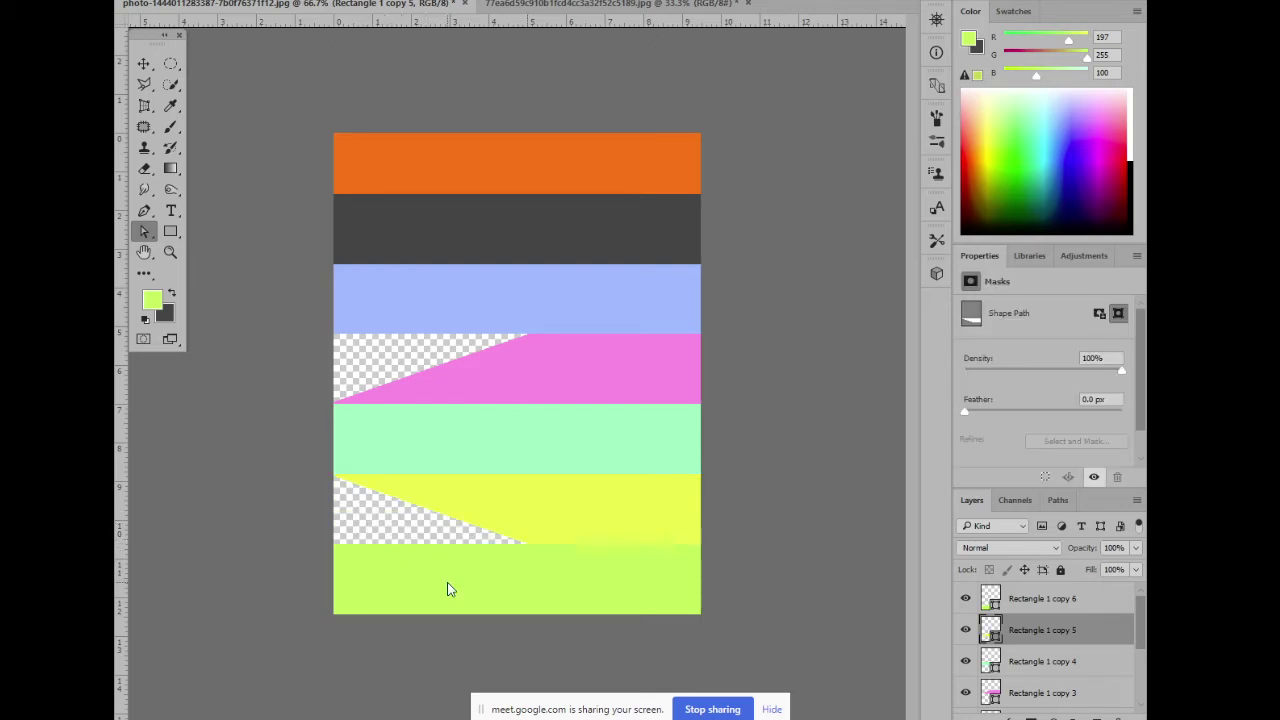
Shorten the dark gray stripe from its left end to 254 px wide, and place a duplicate beside it at X 185 px
click(143, 63)
click(466, 282)
click(474, 222)
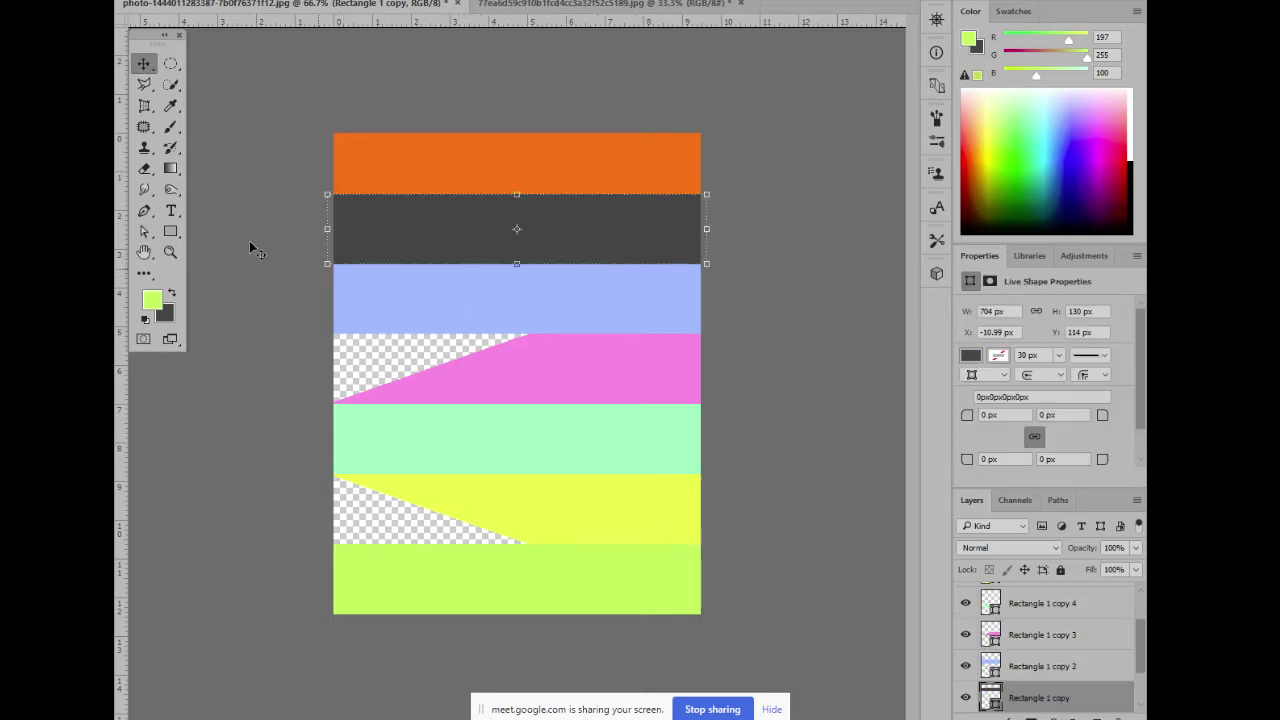
drag(325, 229, 473, 236)
key(v)
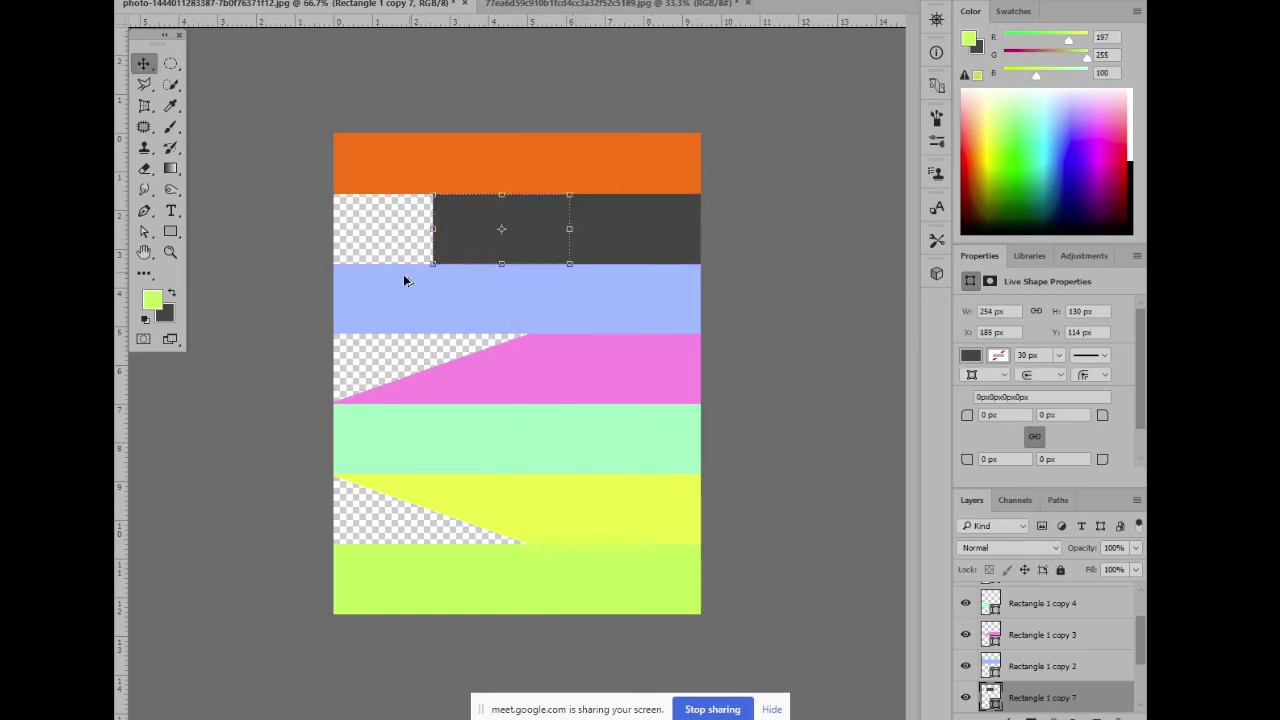
Try dark brown on the duplicated gray block, undo it, and fill the block with dark blue (R 45, G 0, B 136)
click(976, 214)
click(979, 217)
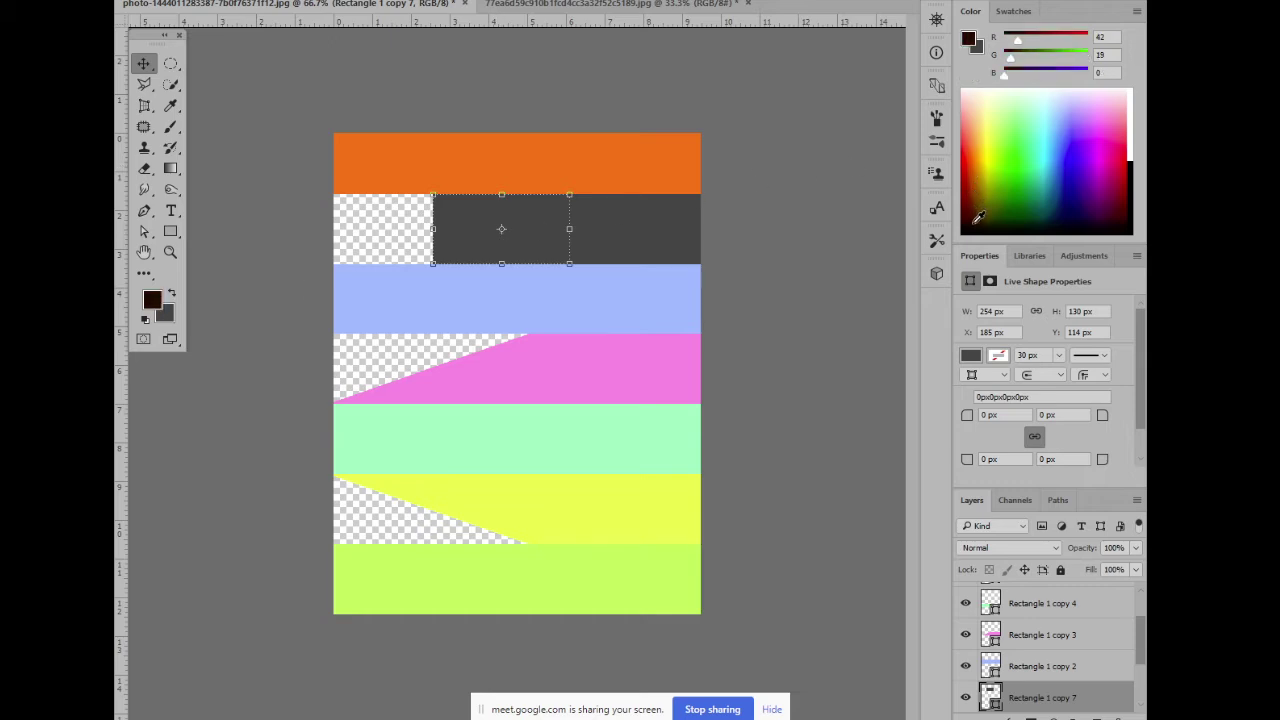
key(alt+BackSpace)
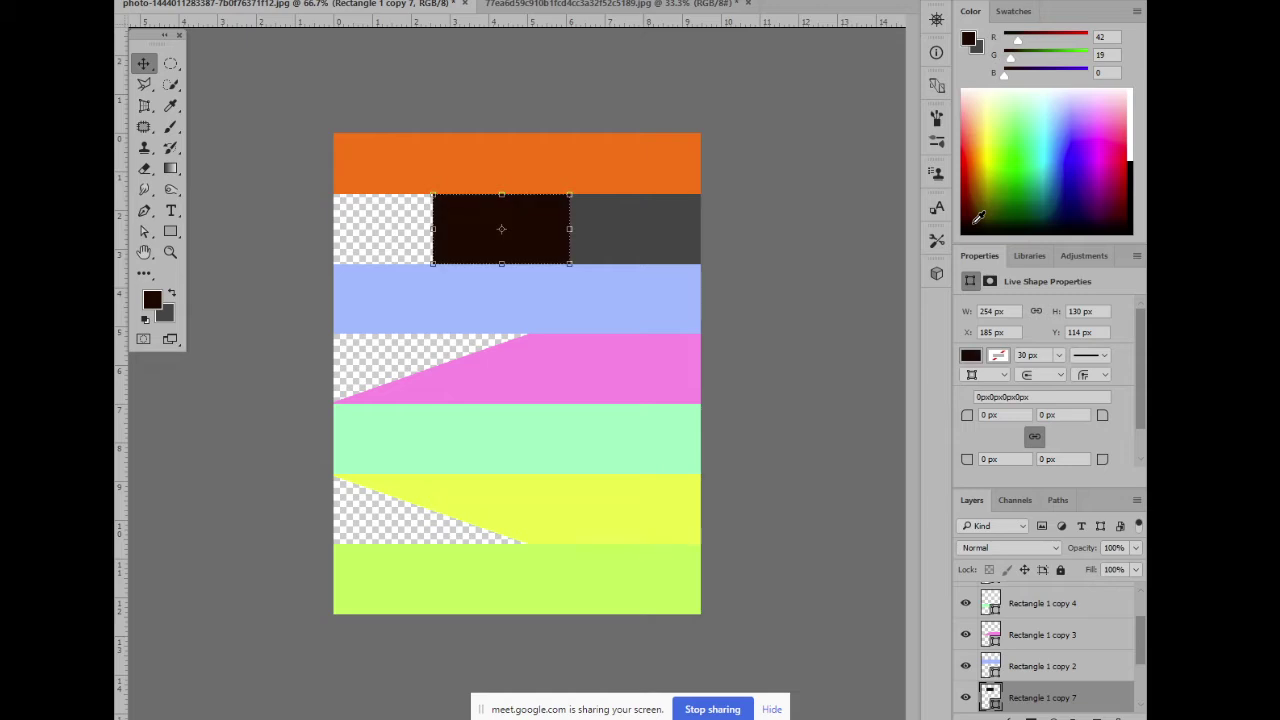
key(ctrl+z)
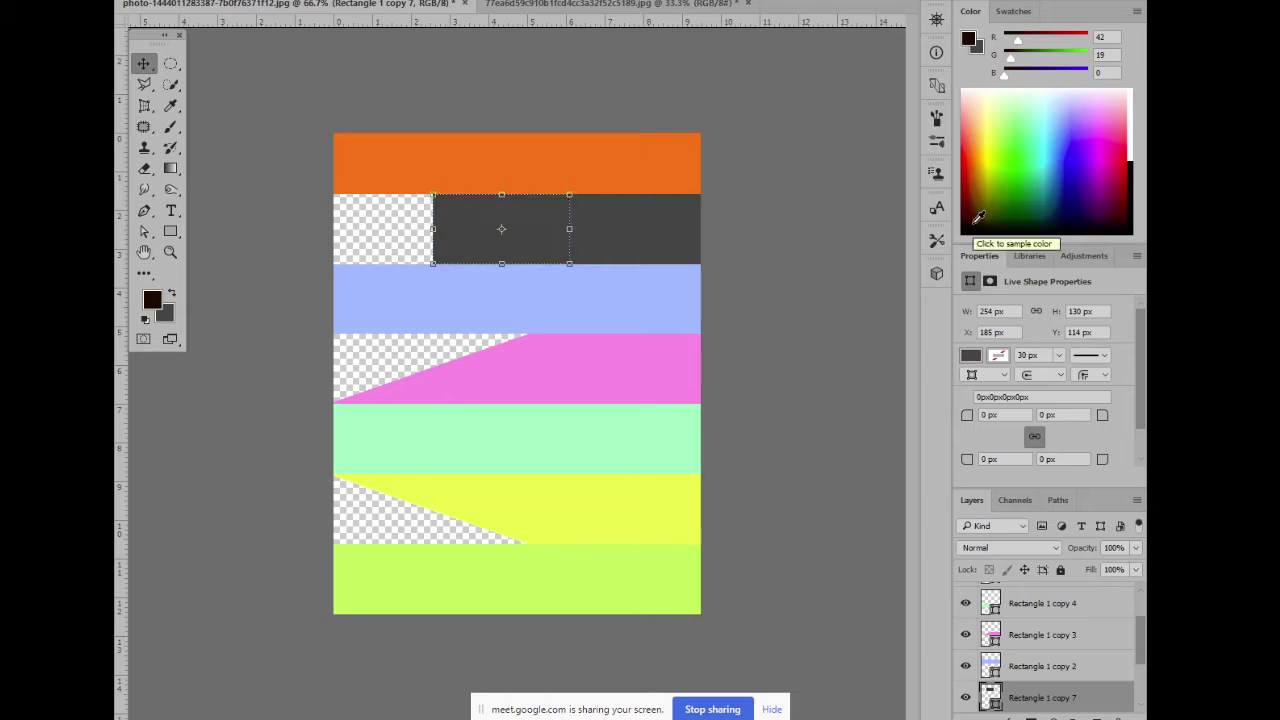
click(1086, 190)
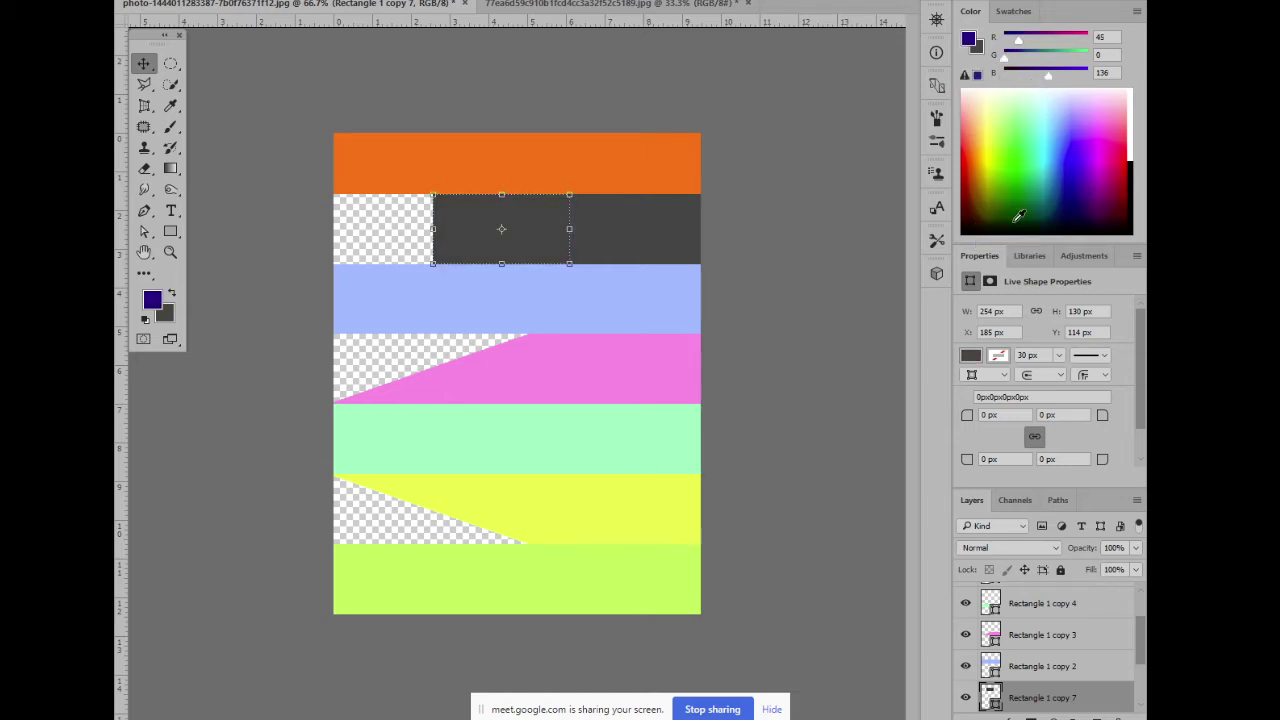
key(alt+BackSpace)
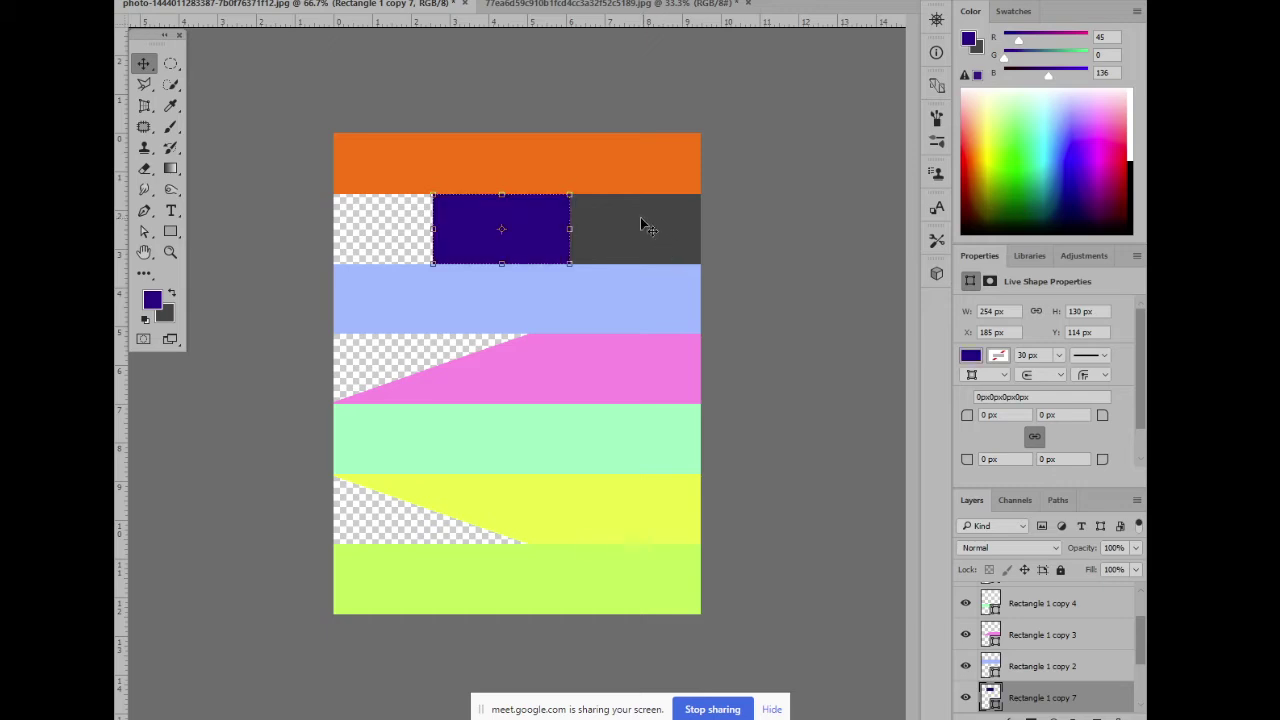
Duplicate the dark blue block to the row's left end at X -25 px and fill the copy with pale yellow (R 255, G 255, B 136)
drag(515, 220, 402, 222)
click(1017, 127)
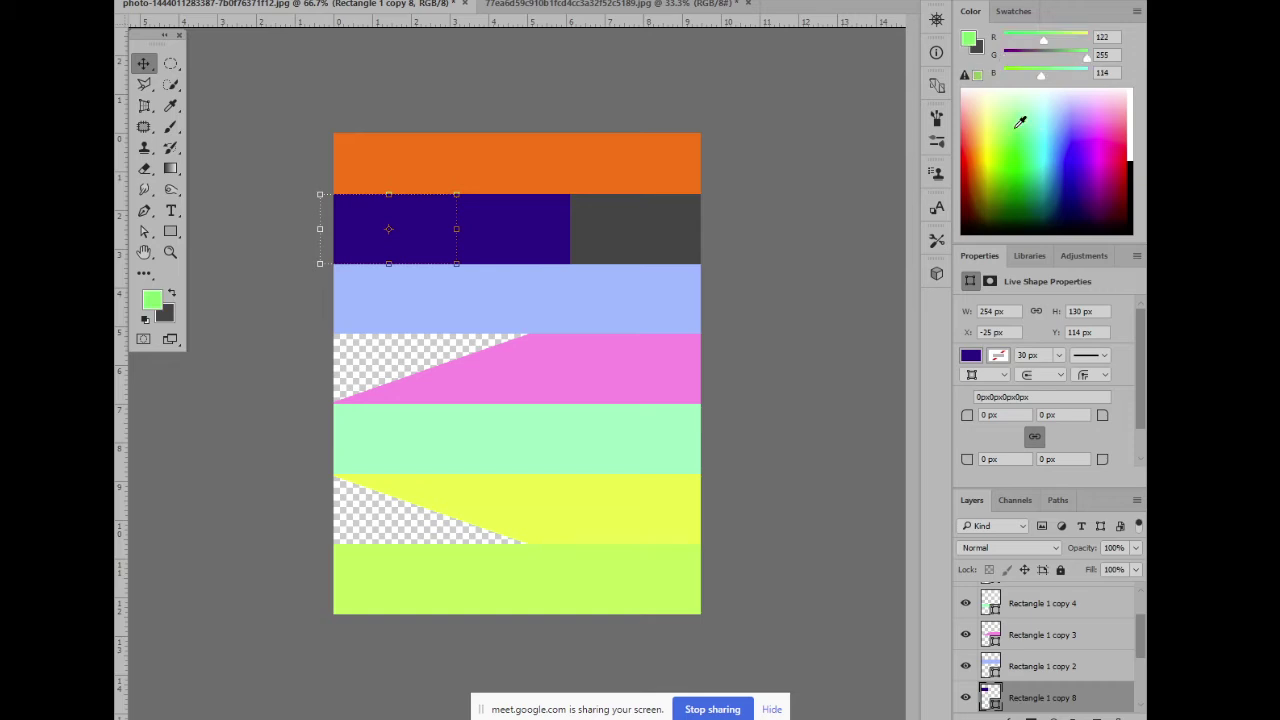
click(985, 142)
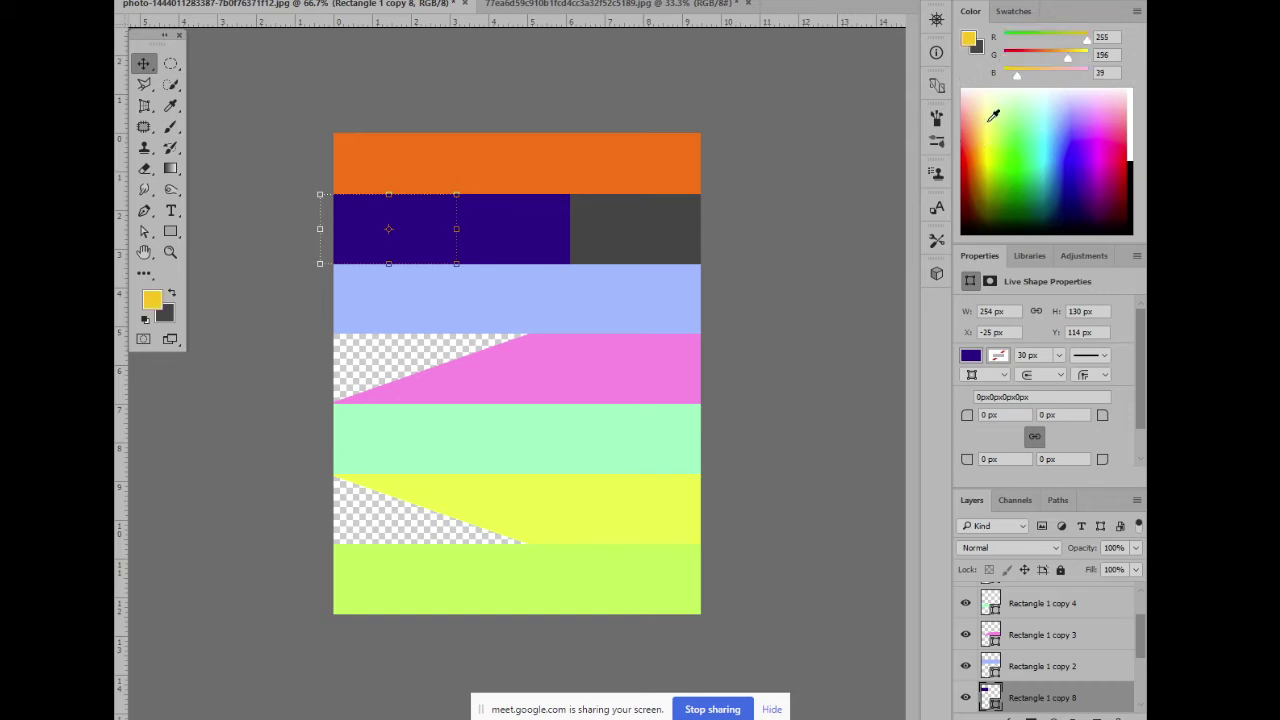
click(993, 116)
key(alt+BackSpace)
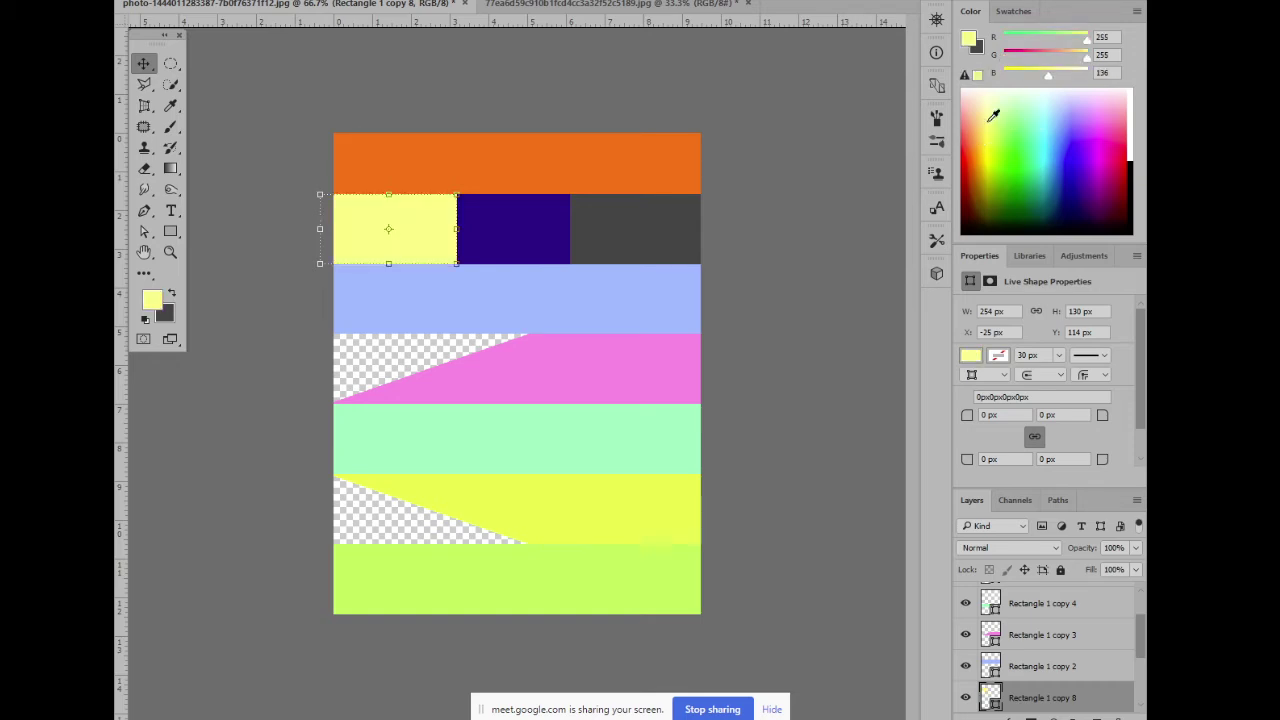
Slant the dark blue block's left edge by moving its top-left anchor inward along its upper edge with the Direct Selection tool
click(423, 289)
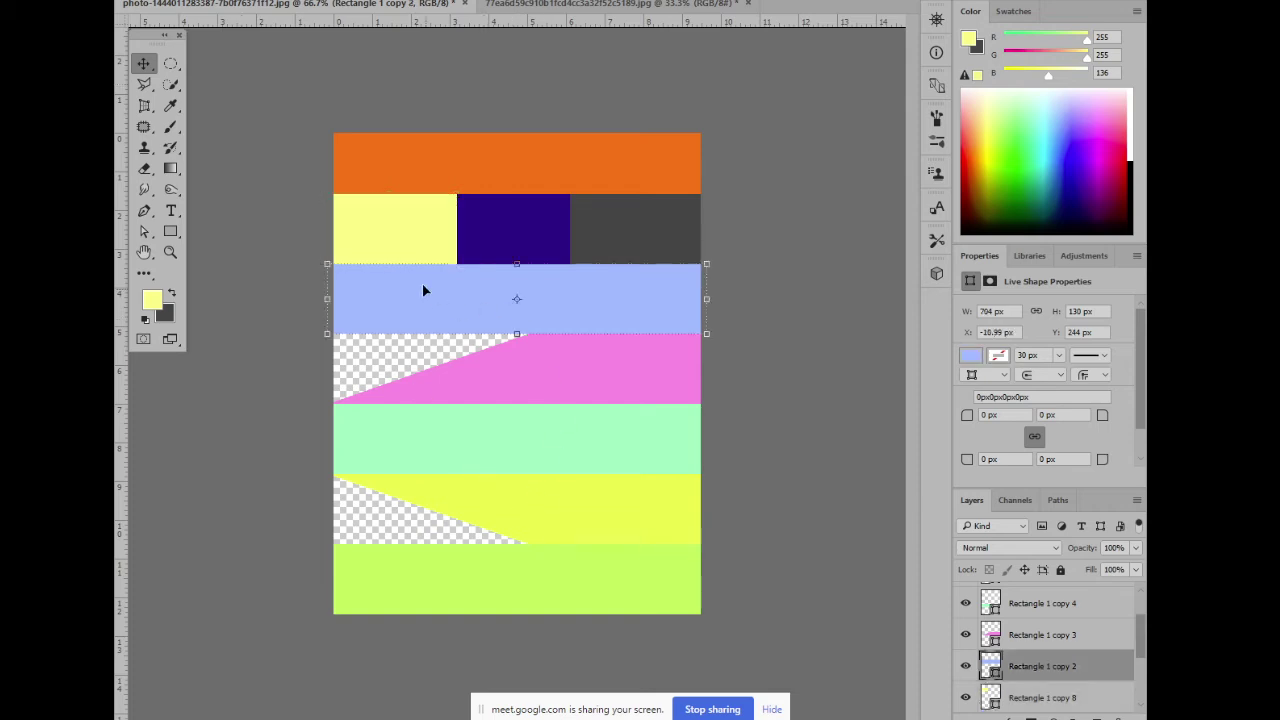
click(500, 250)
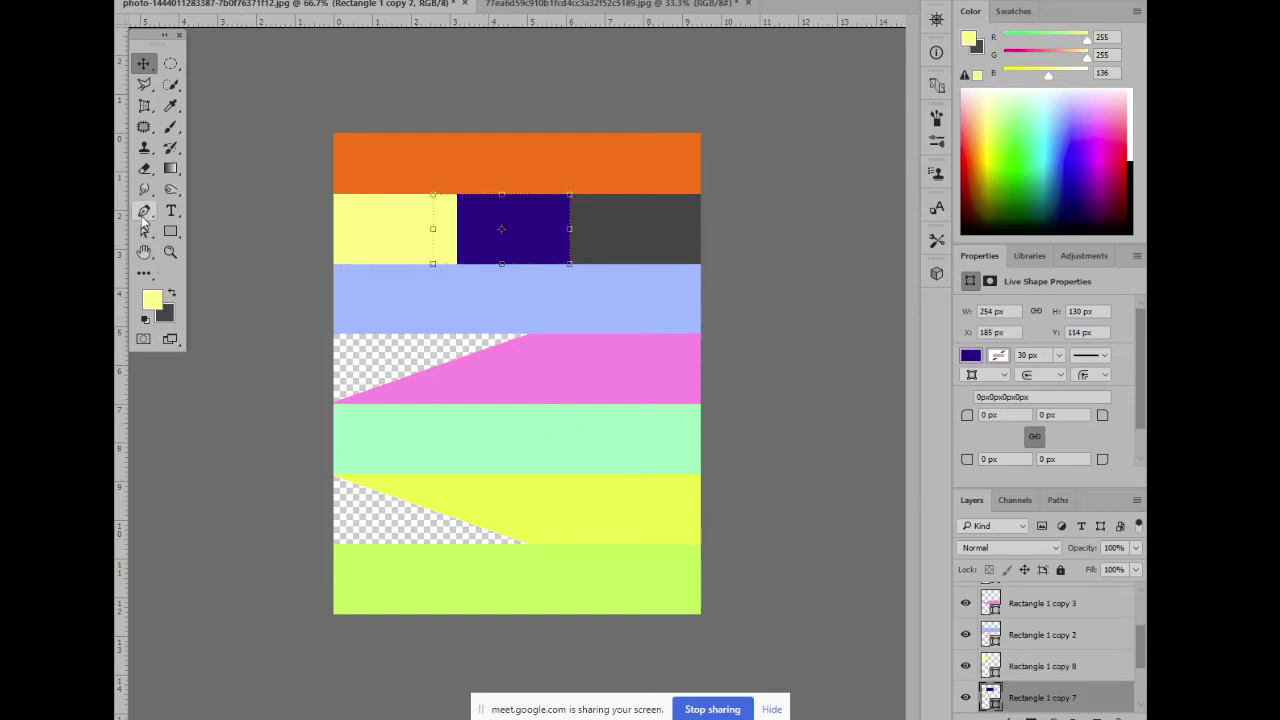
click(143, 228)
click(540, 228)
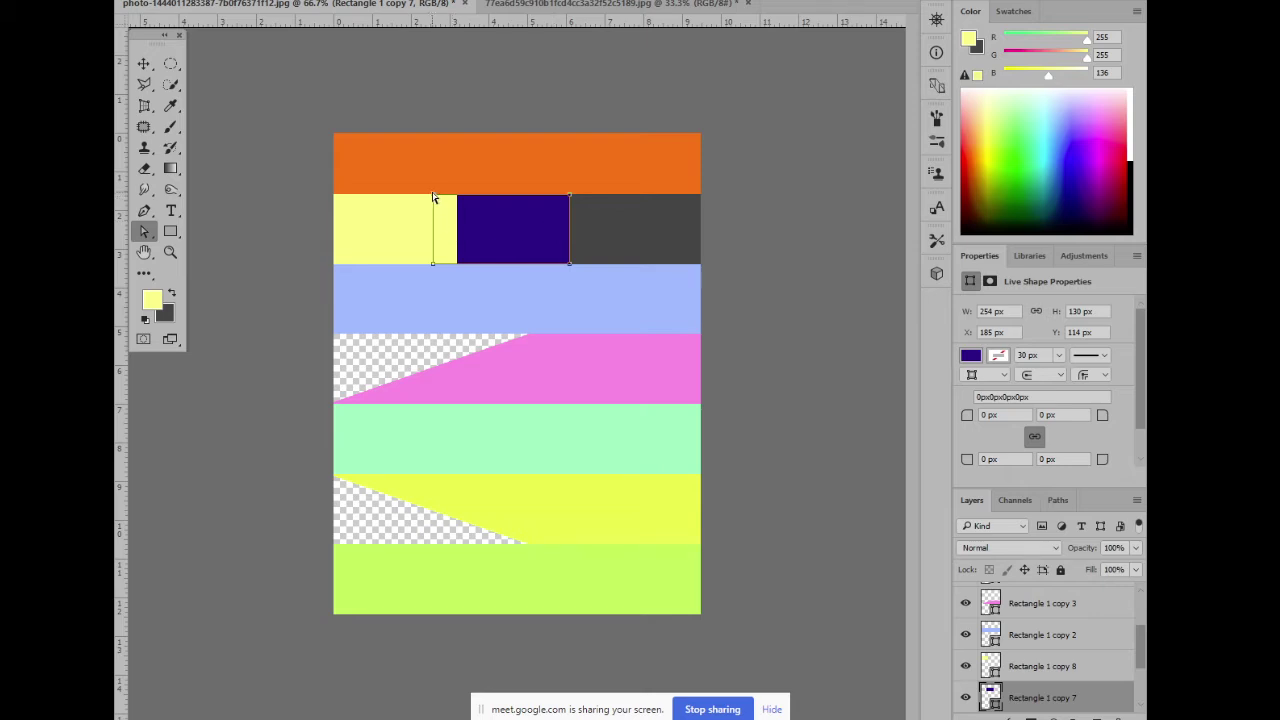
drag(433, 197, 514, 199)
click(423, 224)
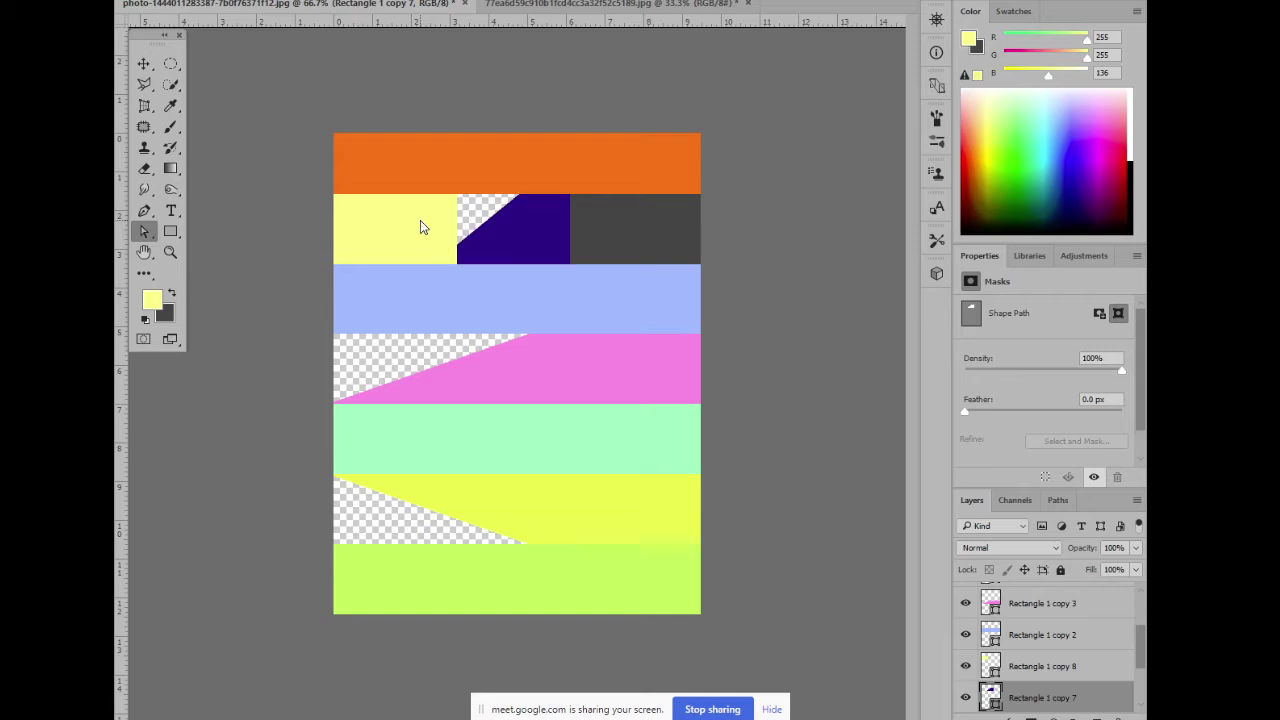
Slant the pale yellow block's right edge parallel to the dark blue block by moving its top-right anchor outward and its bottom-right anchor inward
click(145, 64)
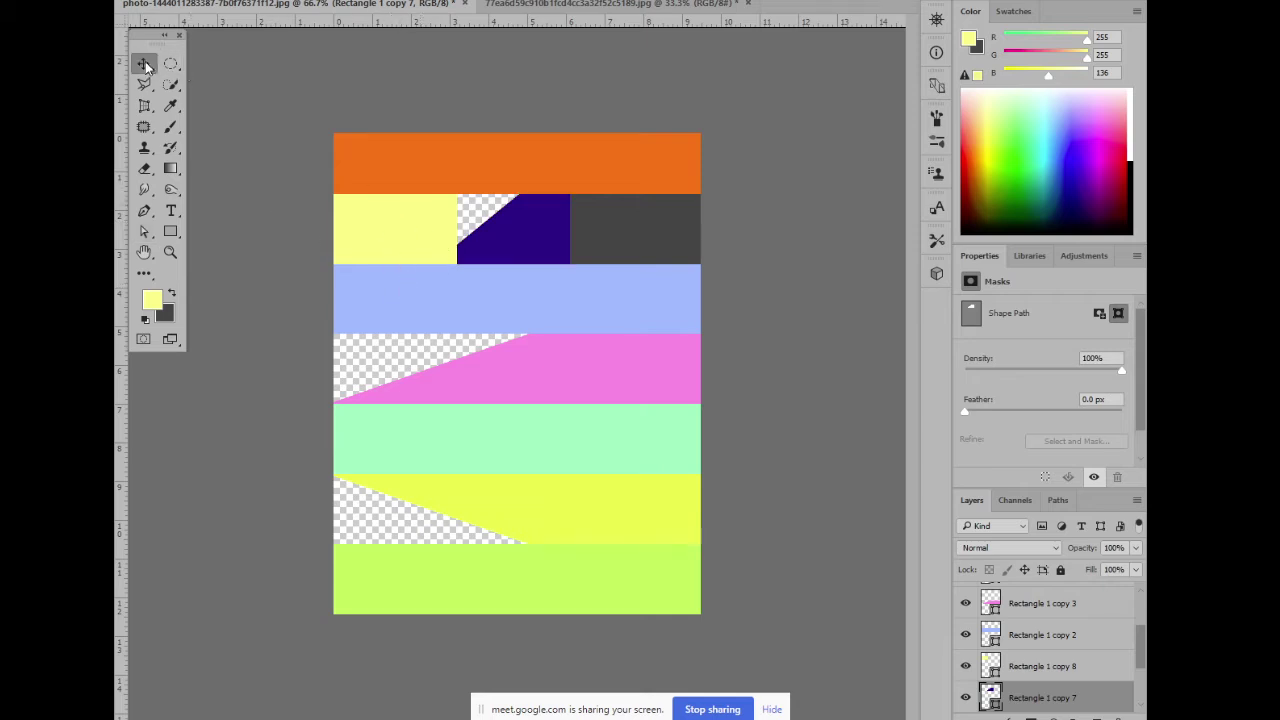
click(400, 228)
click(145, 231)
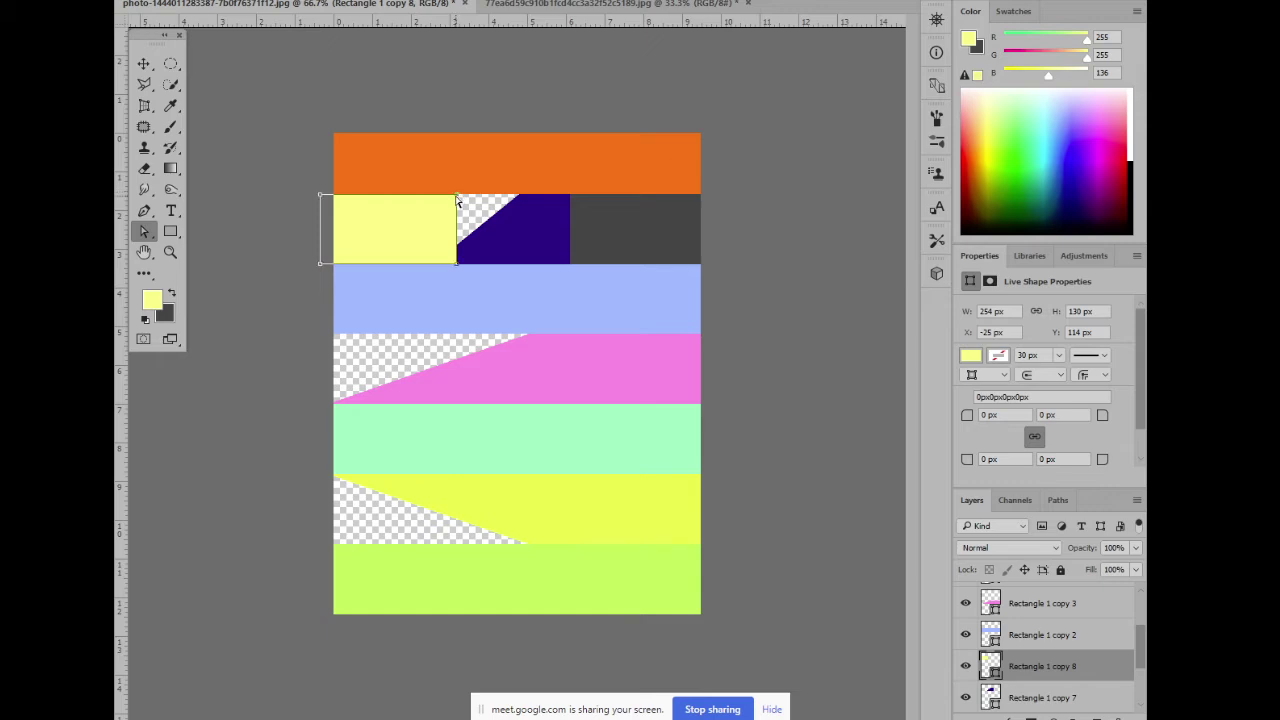
drag(457, 200, 500, 196)
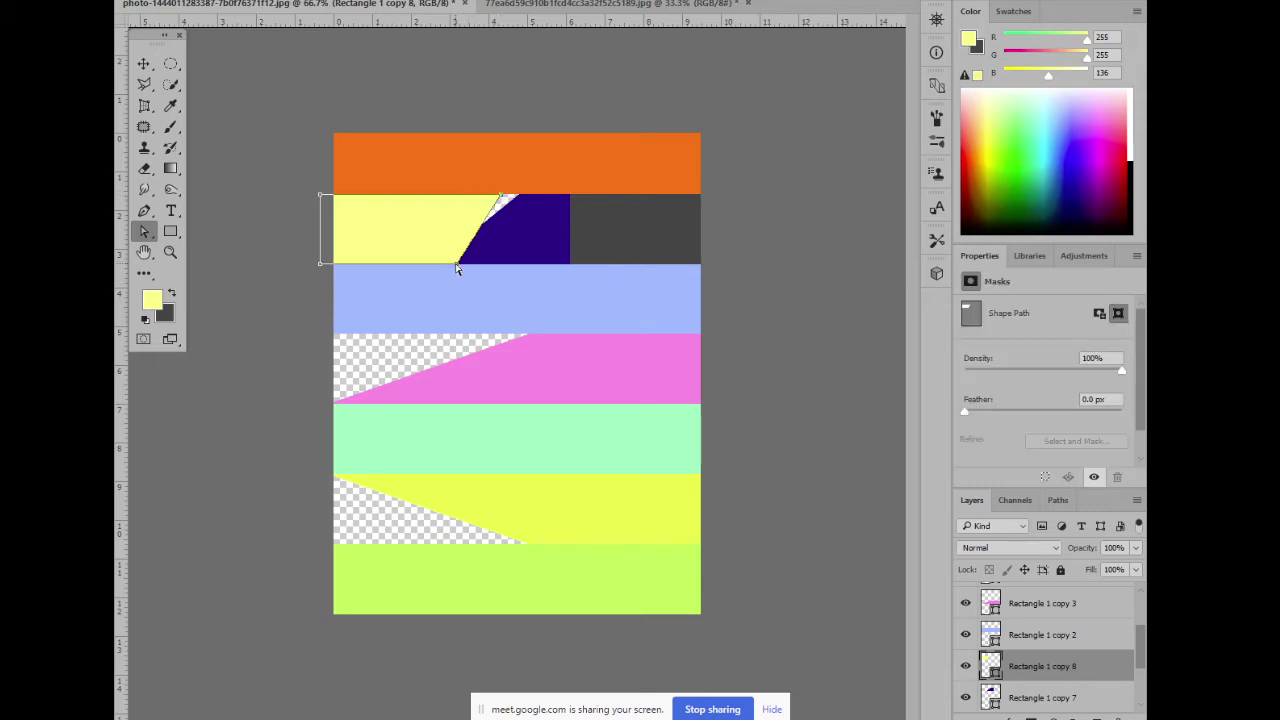
drag(428, 267, 420, 268)
click(412, 306)
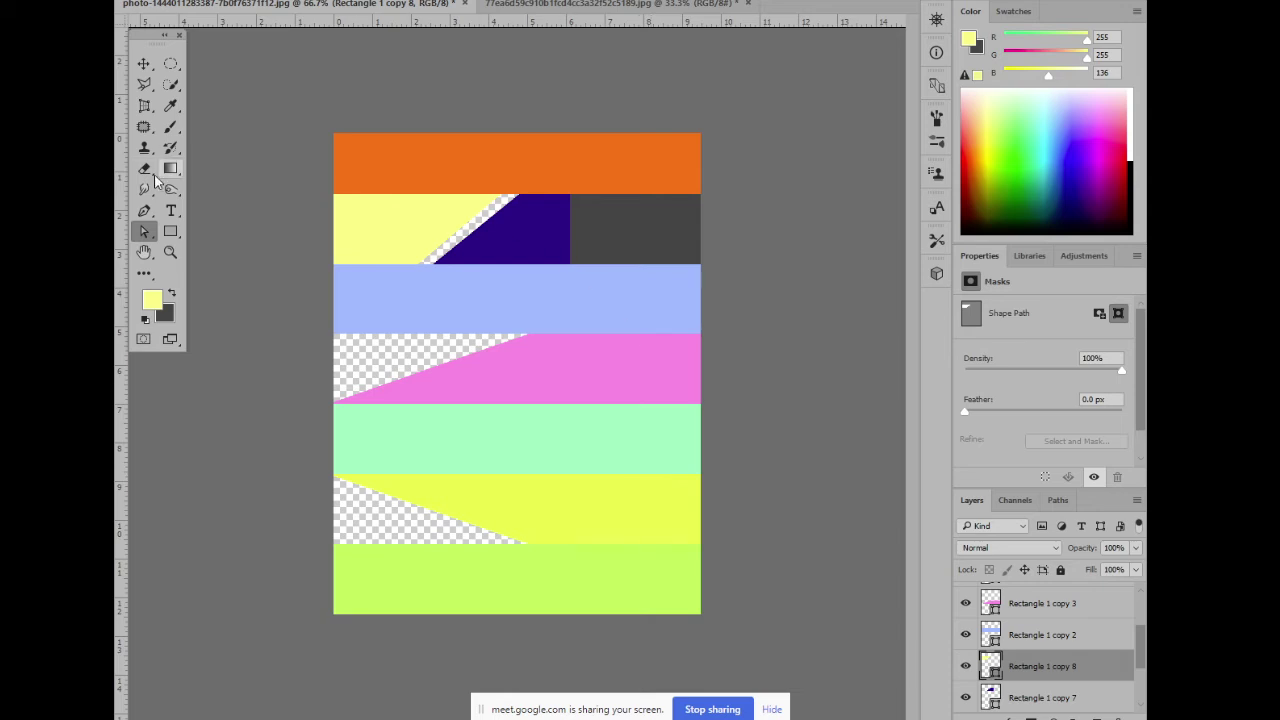
scroll(1050, 660, down, 3)
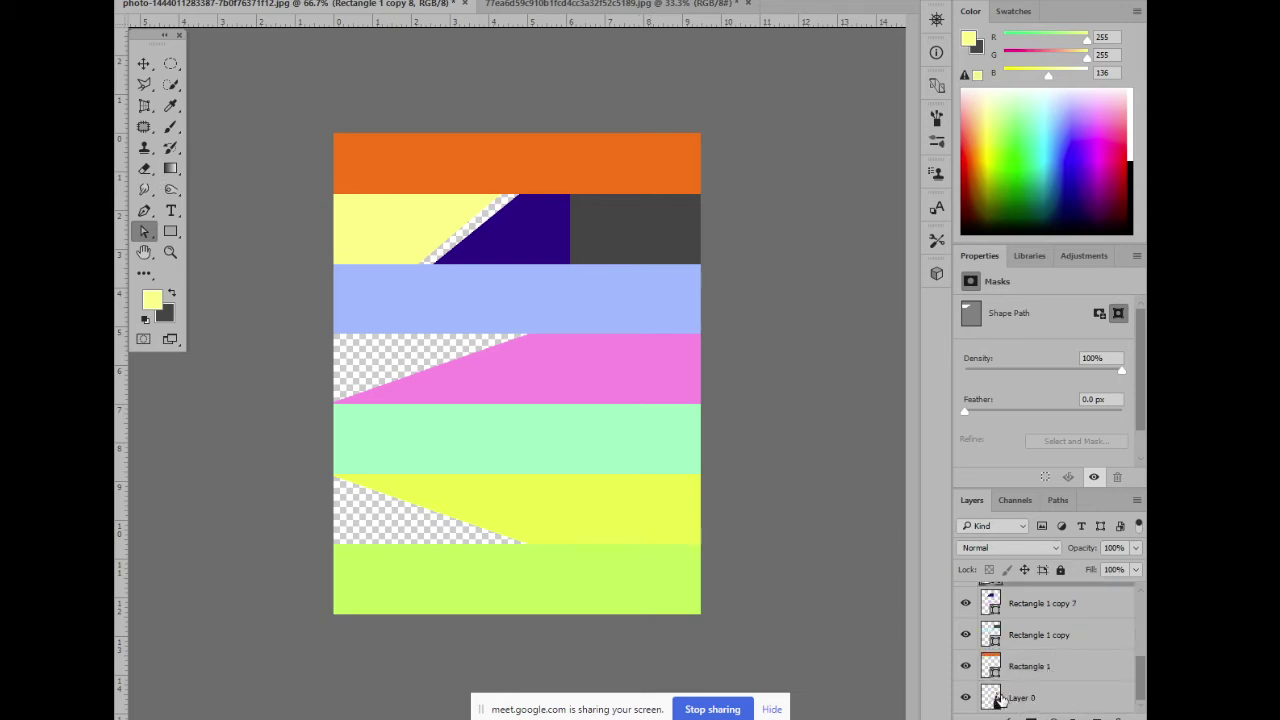
Bring the cut-out woman's layer to the front of all stripes and shift her slightly right to X 6.28 in
click(1066, 706)
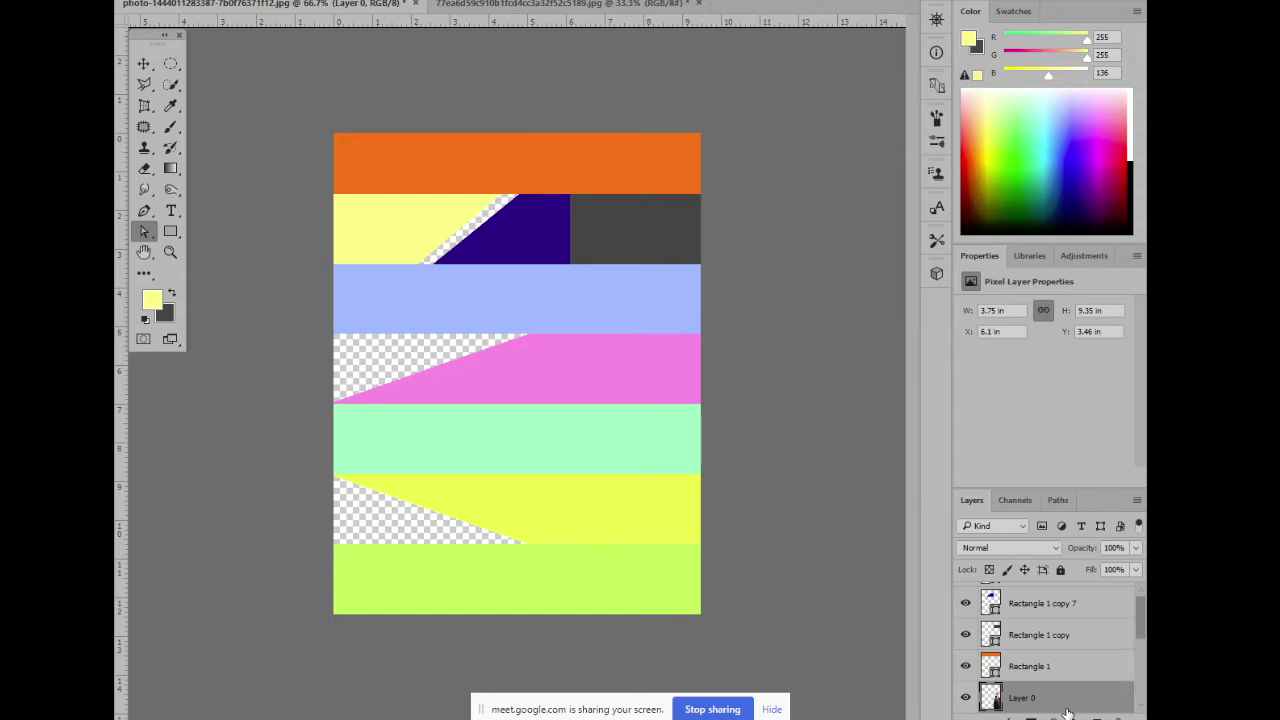
key(ctrl+shift+bracketright)
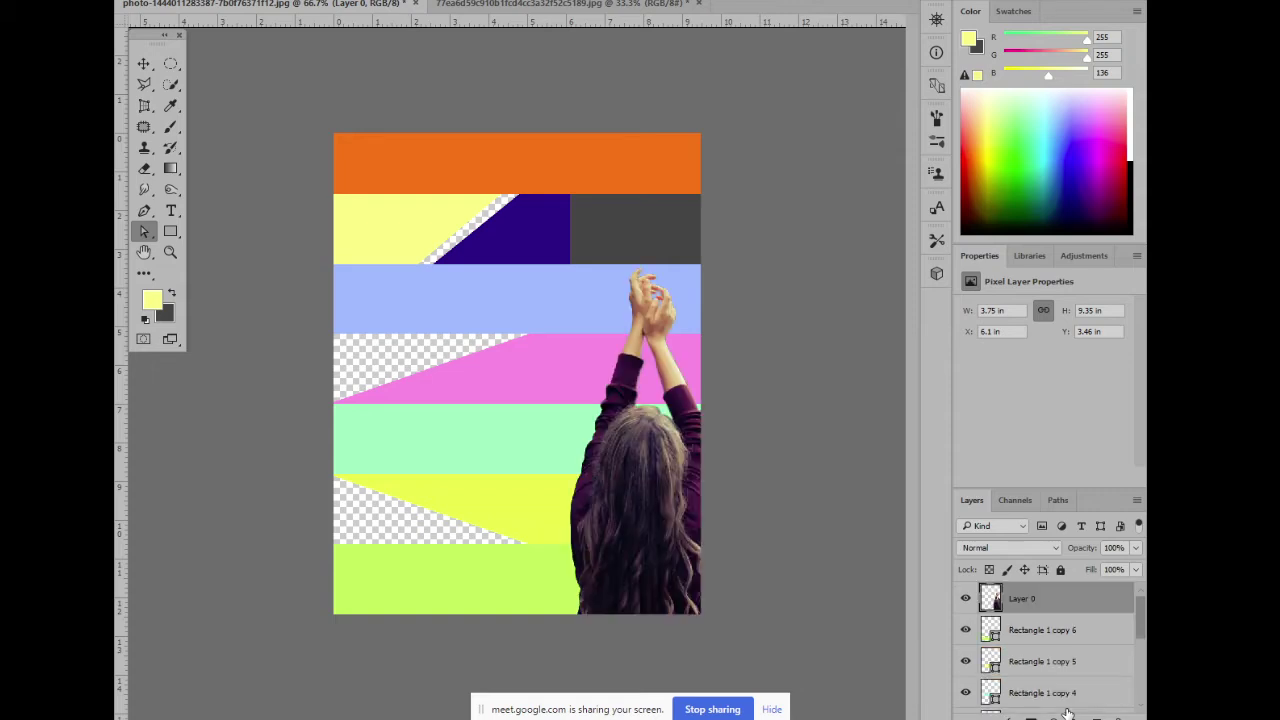
click(143, 63)
click(234, 206)
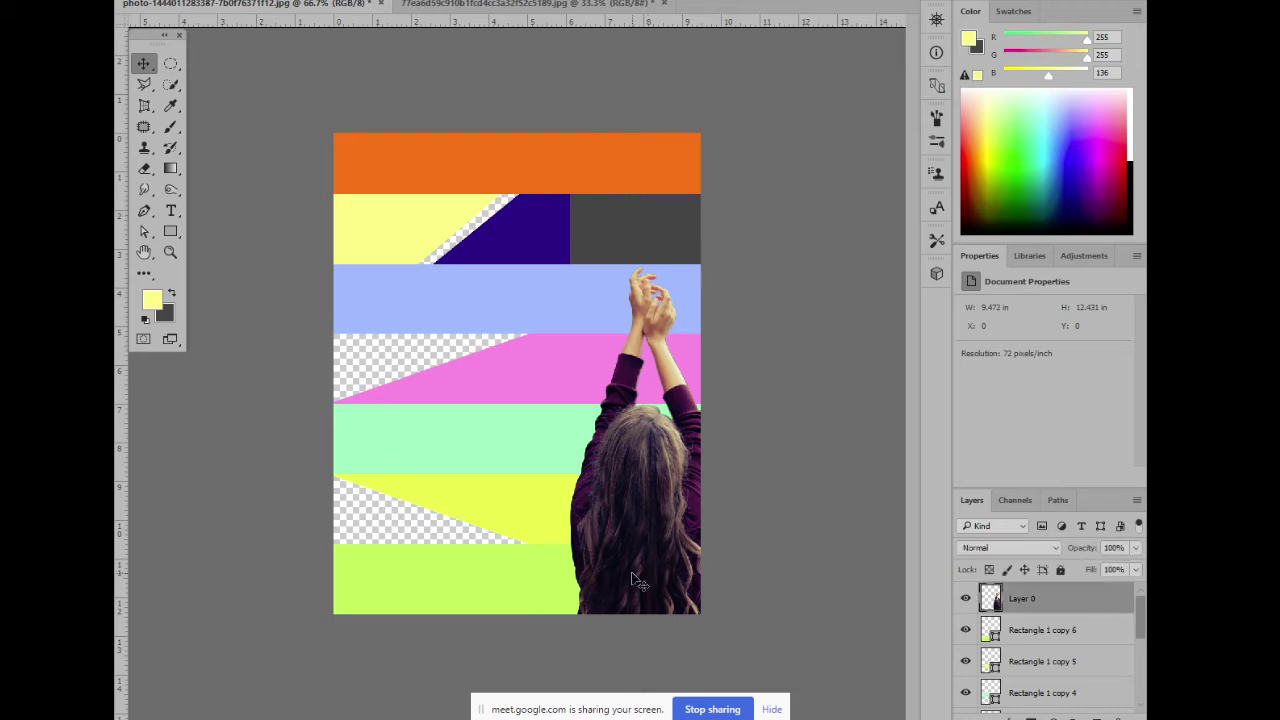
drag(632, 578, 640, 579)
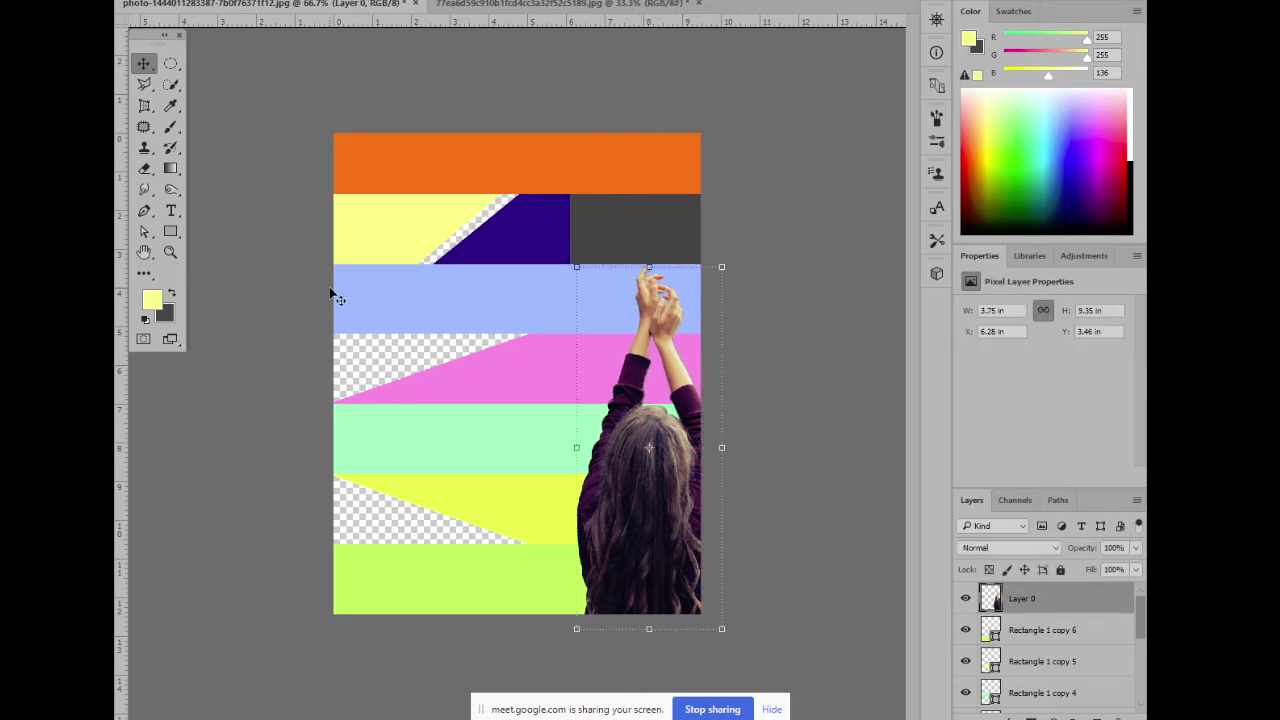
click(271, 325)
drag(267, 122, 740, 628)
click(850, 288)
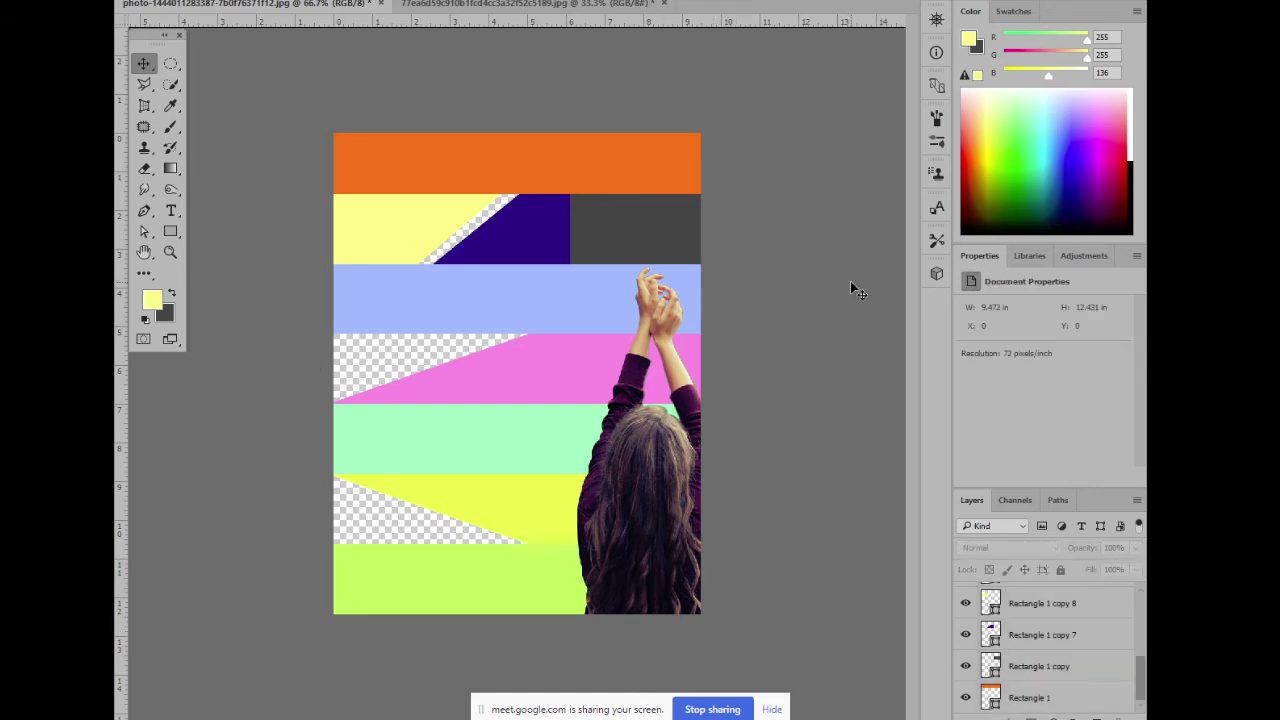
Delete the second row's blocks and the four stripes below the light blue one, keeping only the orange and light blue stripes
click(385, 253)
click(285, 114)
drag(319, 123, 651, 33)
drag(355, 188, 683, 230)
key(Delete)
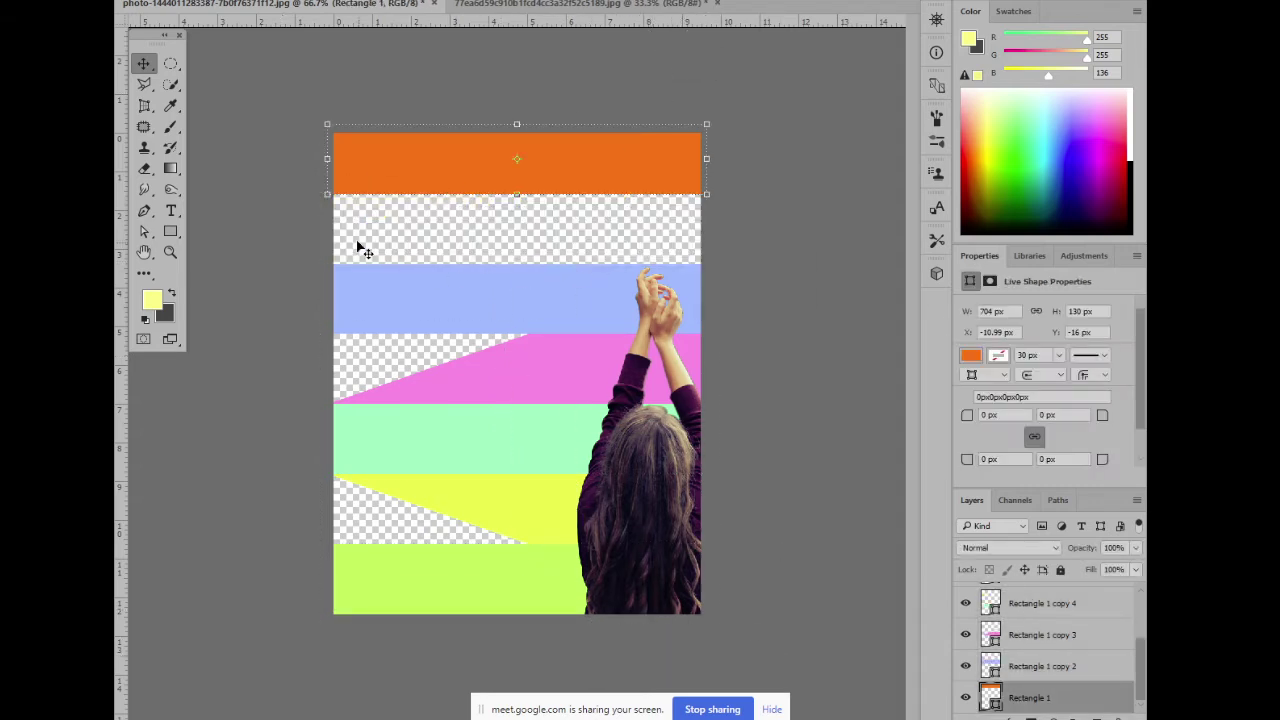
drag(351, 378, 420, 651)
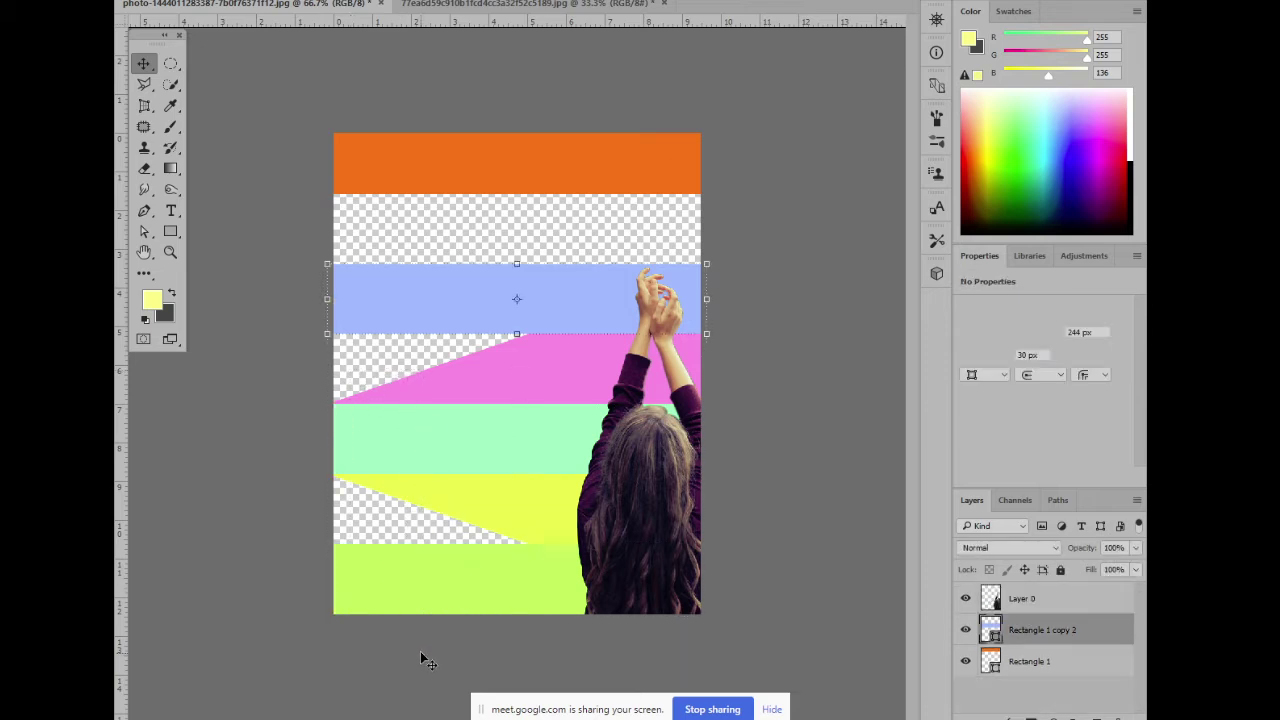
key(Delete)
Move the light blue stripe down to the canvas's lower edge at Y 765 px and stretch the orange stripe to 302 px high
drag(537, 332, 541, 594)
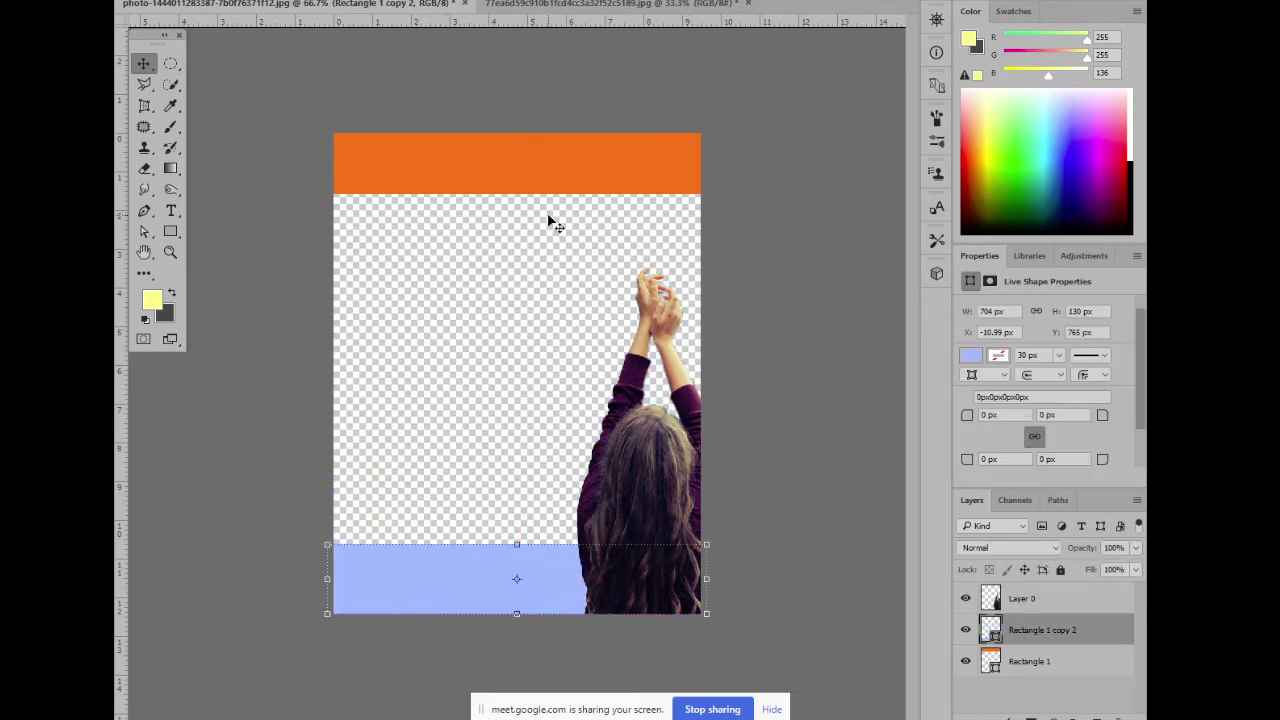
click(523, 185)
drag(516, 196, 546, 288)
click(451, 534)
Fill the light blue stripe with the dark gray background color and stretch it up to the orange block, to 609 px high
click(460, 576)
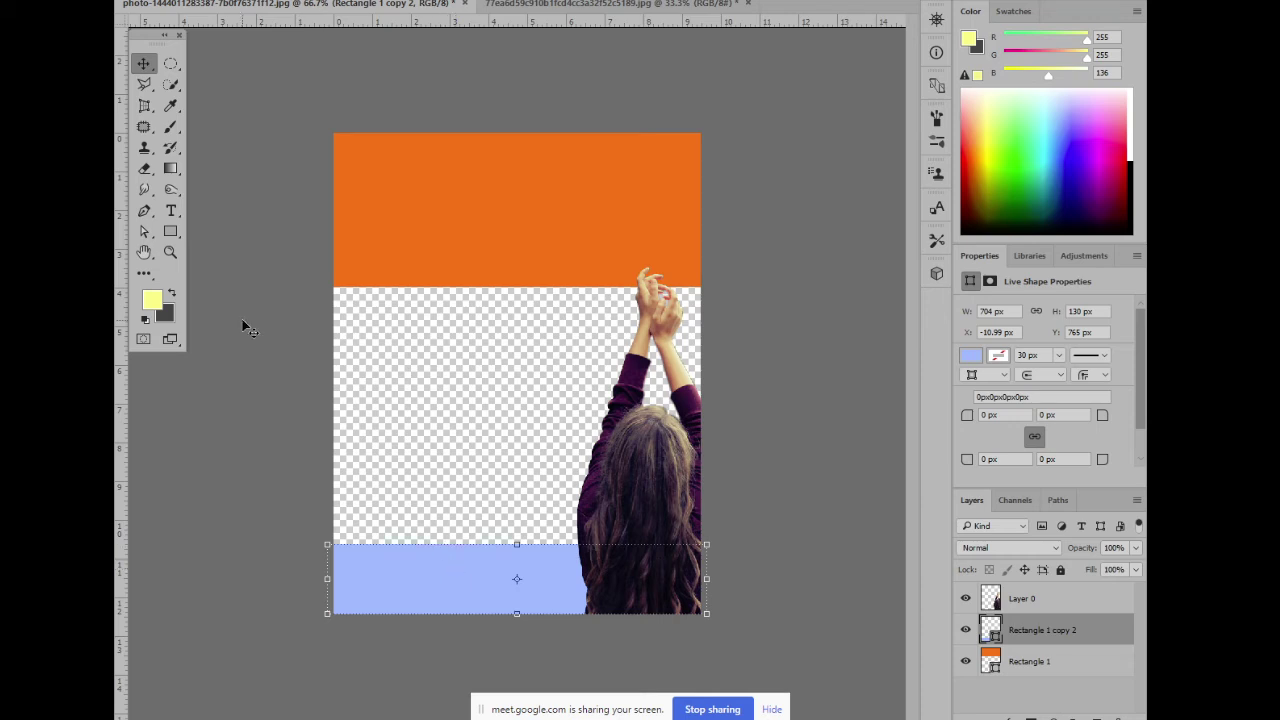
key(ctrl+BackSpace)
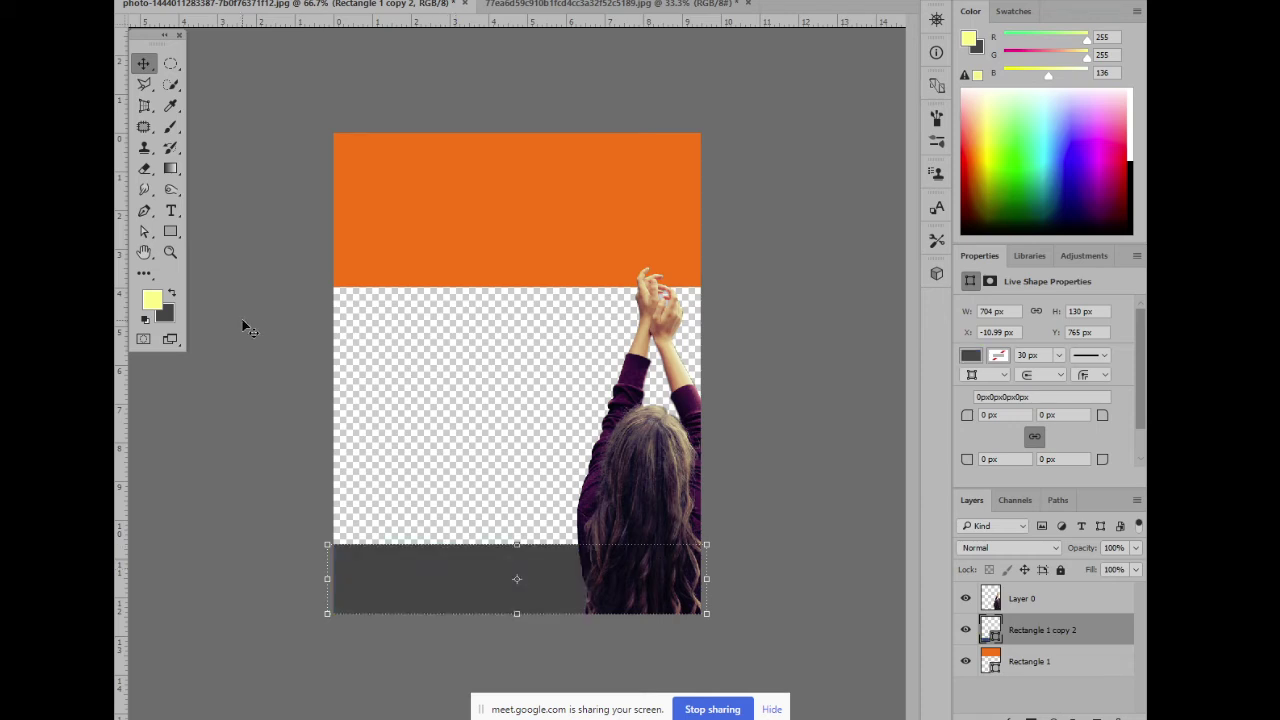
drag(519, 551, 545, 289)
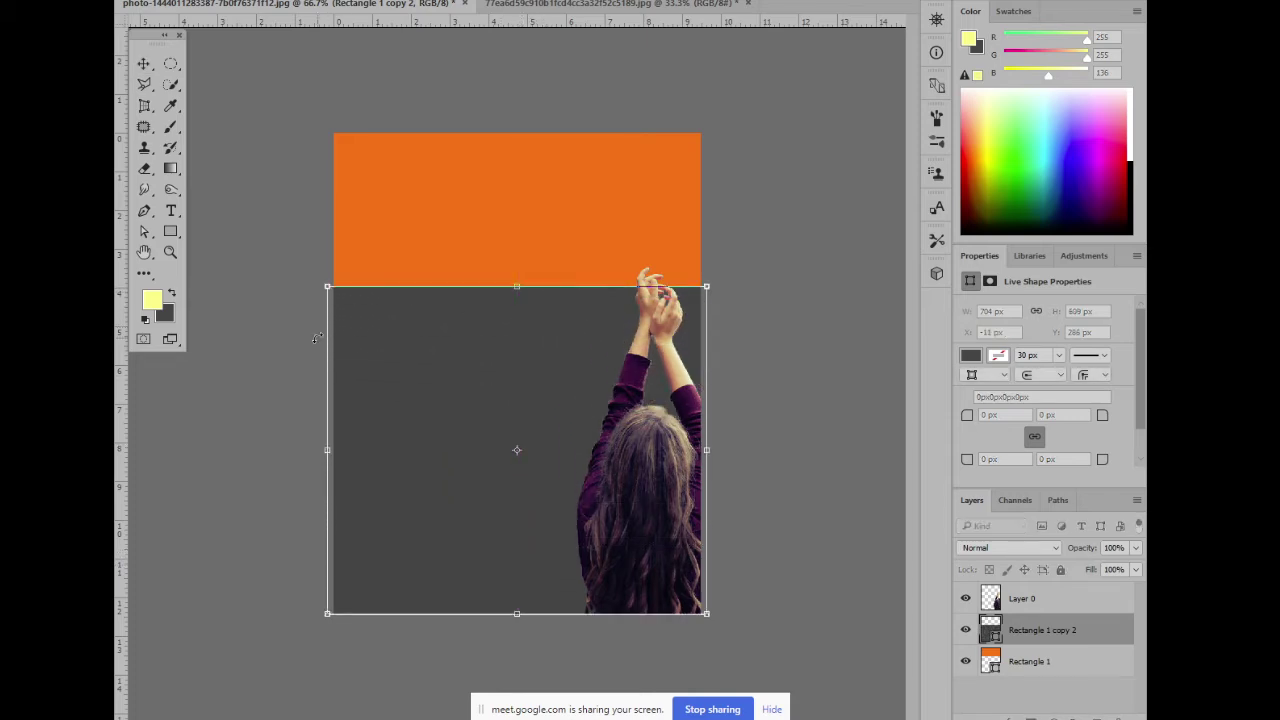
key(v)
click(255, 308)
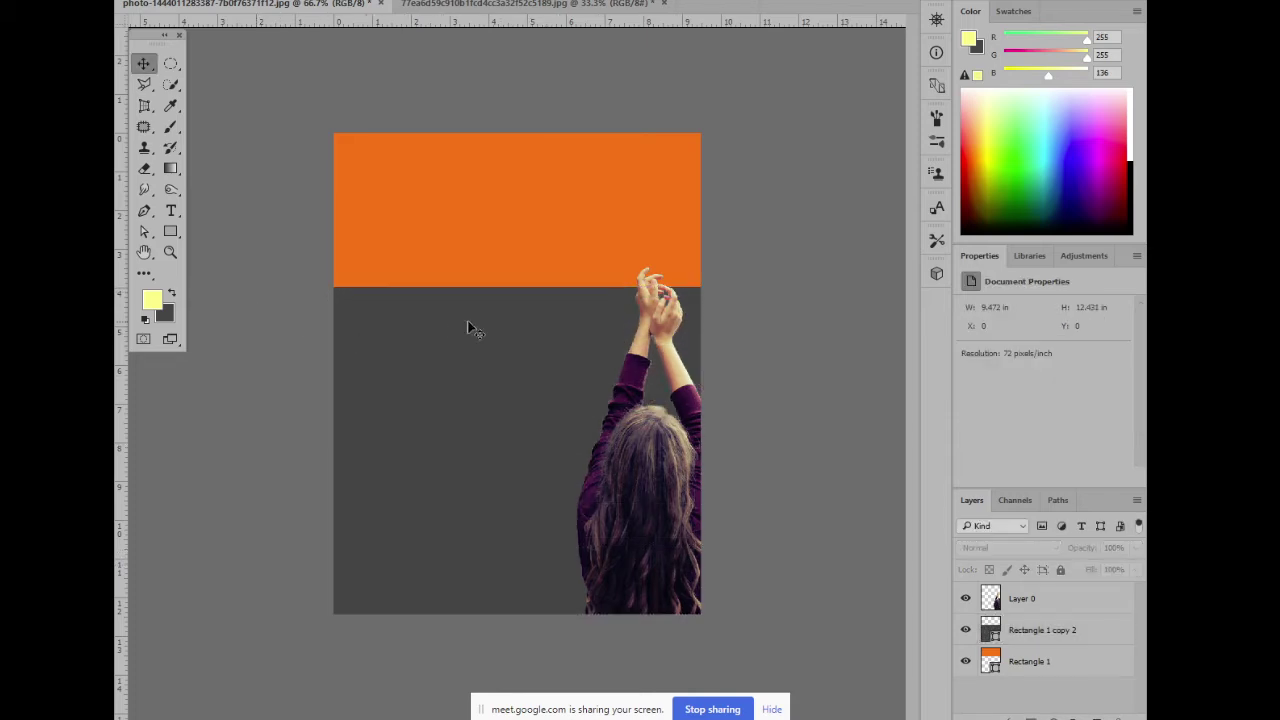
Lower the gray block's upper edge and extend the orange block down to meet it, to 389 px high
click(518, 348)
drag(518, 288, 521, 334)
click(534, 233)
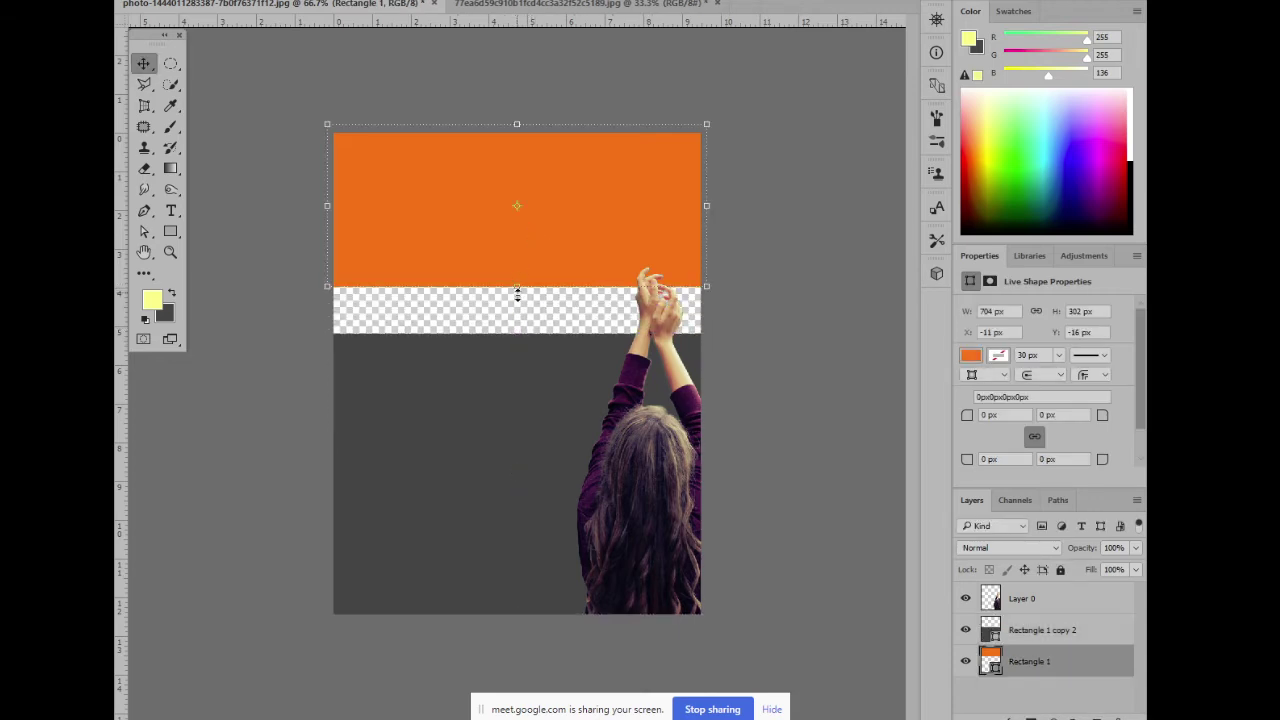
drag(517, 289, 518, 331)
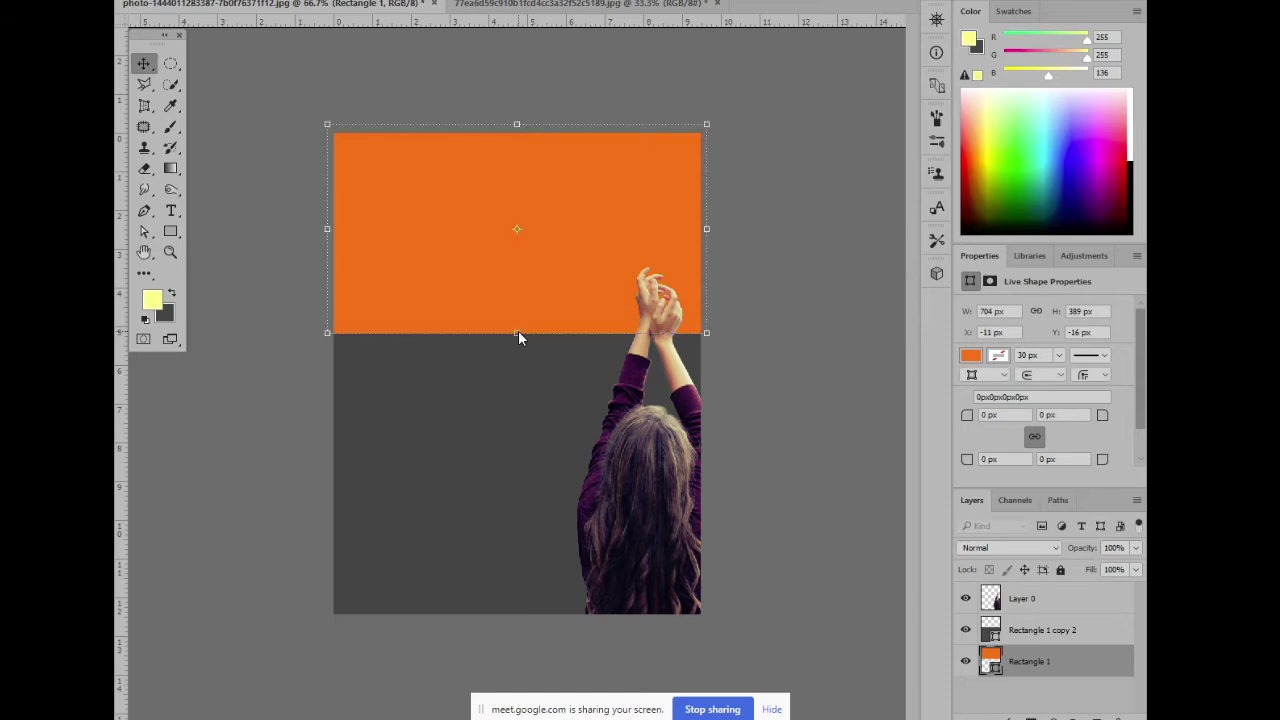
click(249, 369)
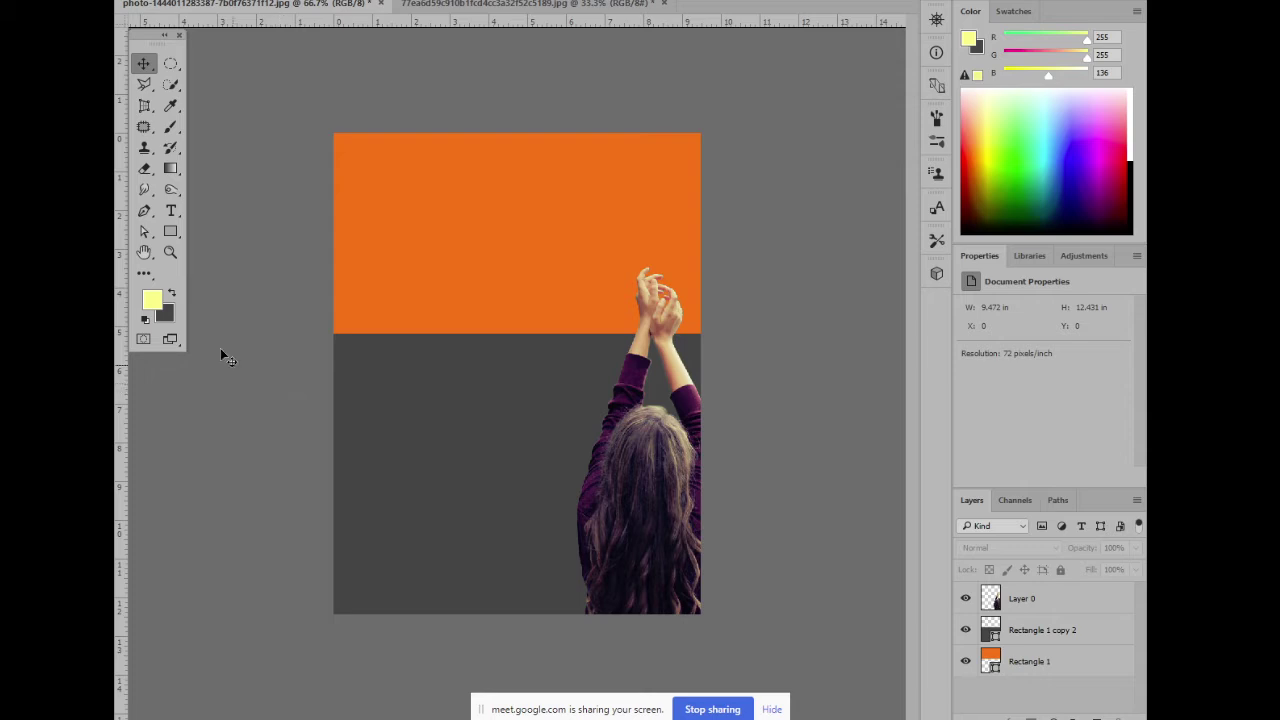
Draw a 724 by 82 px green rectangle and place it along the canvas's lower edge at X -21 px, Y 817 px
click(172, 233)
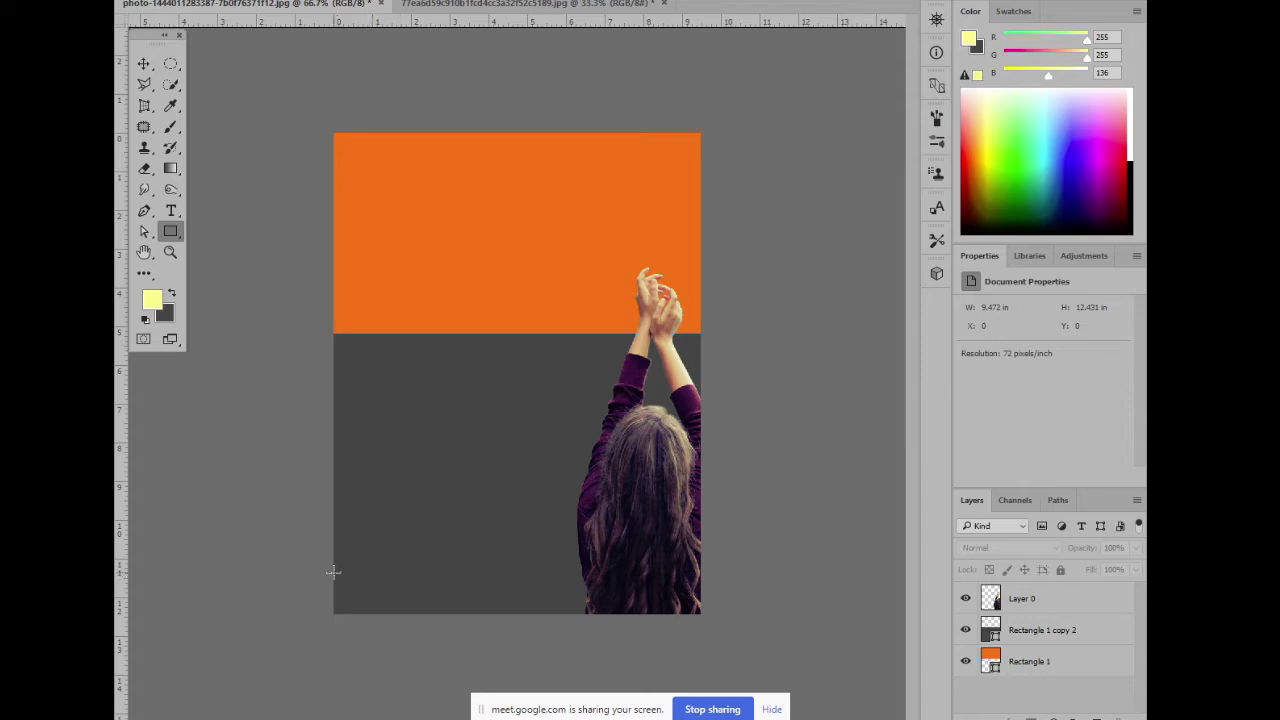
drag(333, 572, 529, 594)
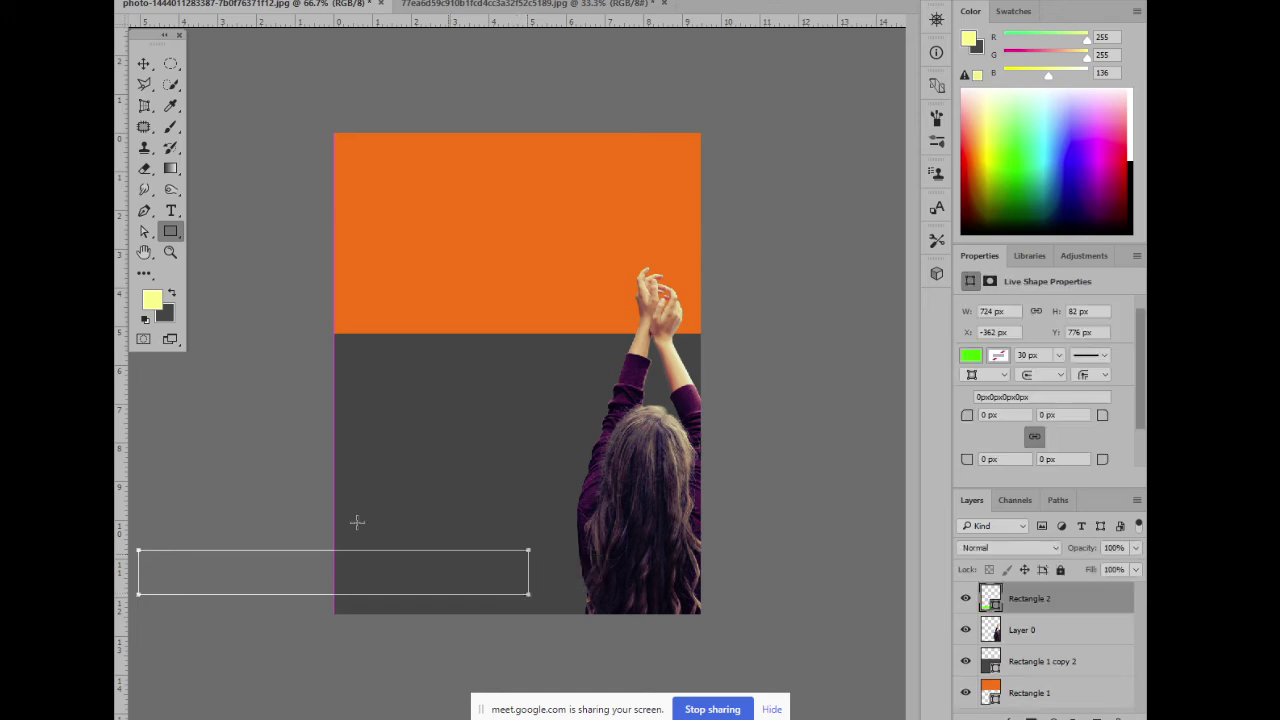
click(143, 64)
drag(418, 586, 603, 604)
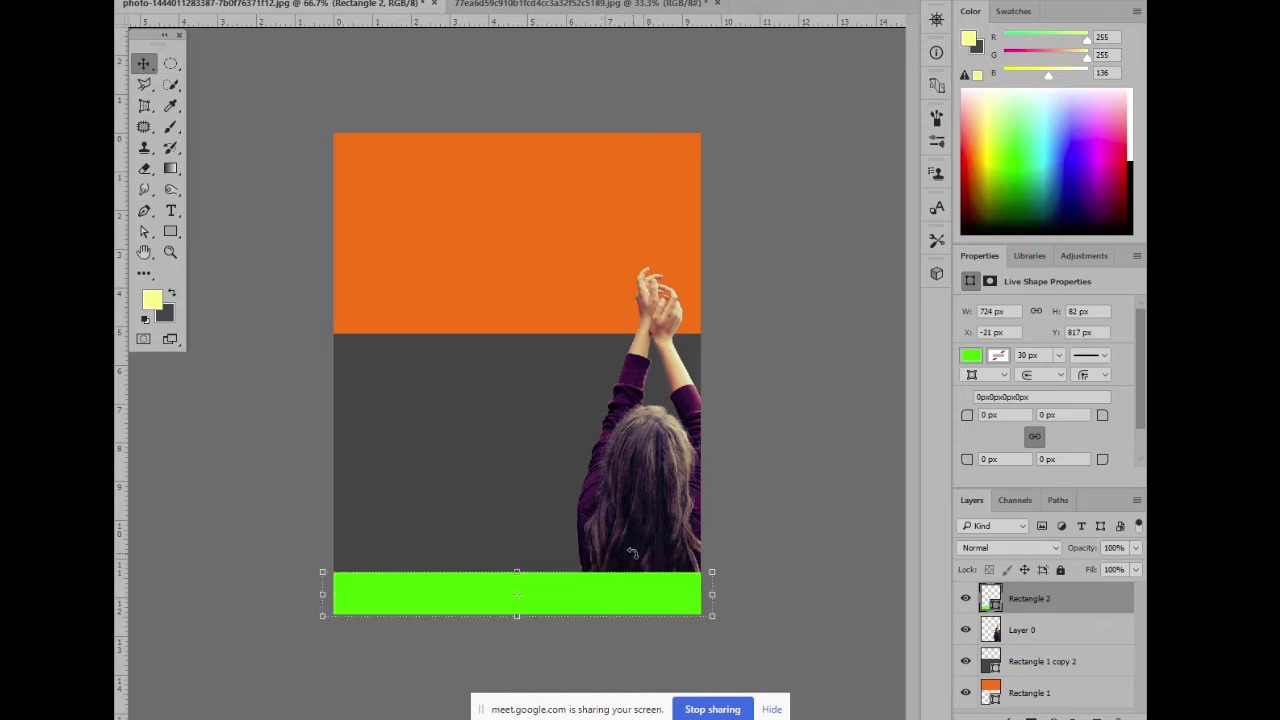
Bring the cut-out woman's layer in front of the green rectangle
click(645, 526)
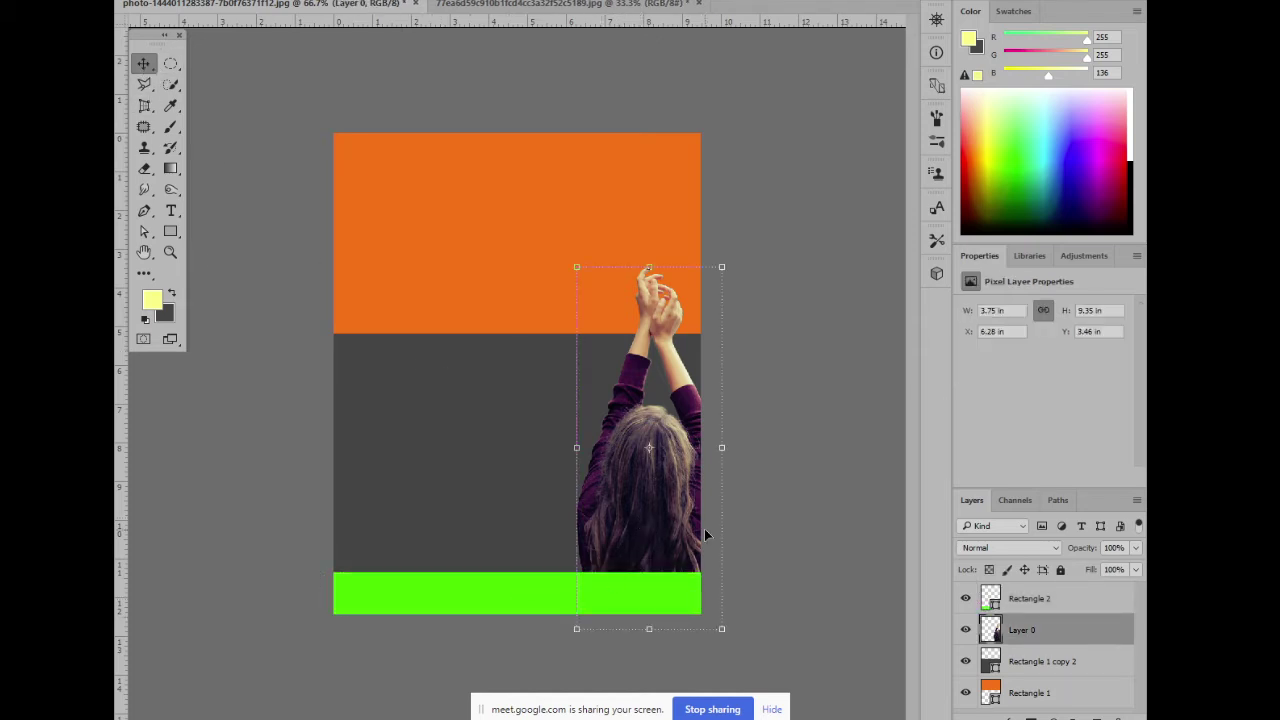
key(ctrl+bracketright)
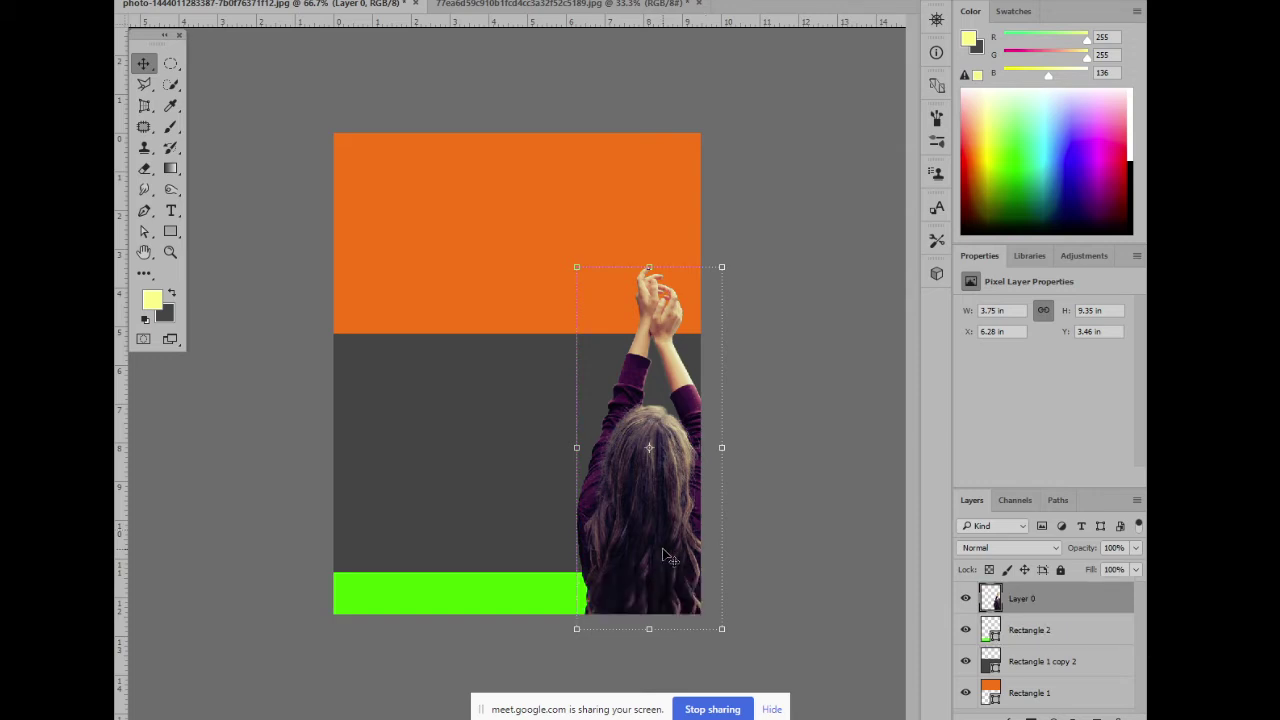
key(ctrl+bracketleft)
key(ctrl+bracketright)
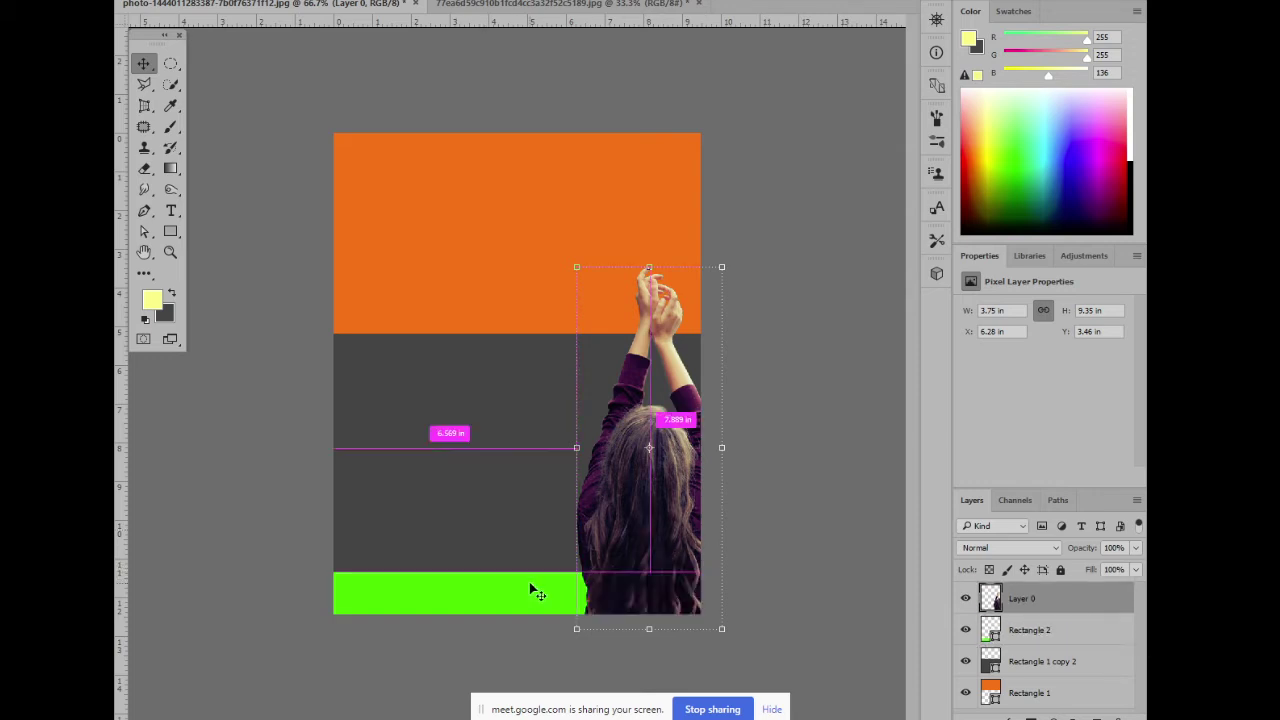
Narrow the green rectangle to 703 px so its left edge aligns with the canvas edge at X 0 px
click(414, 580)
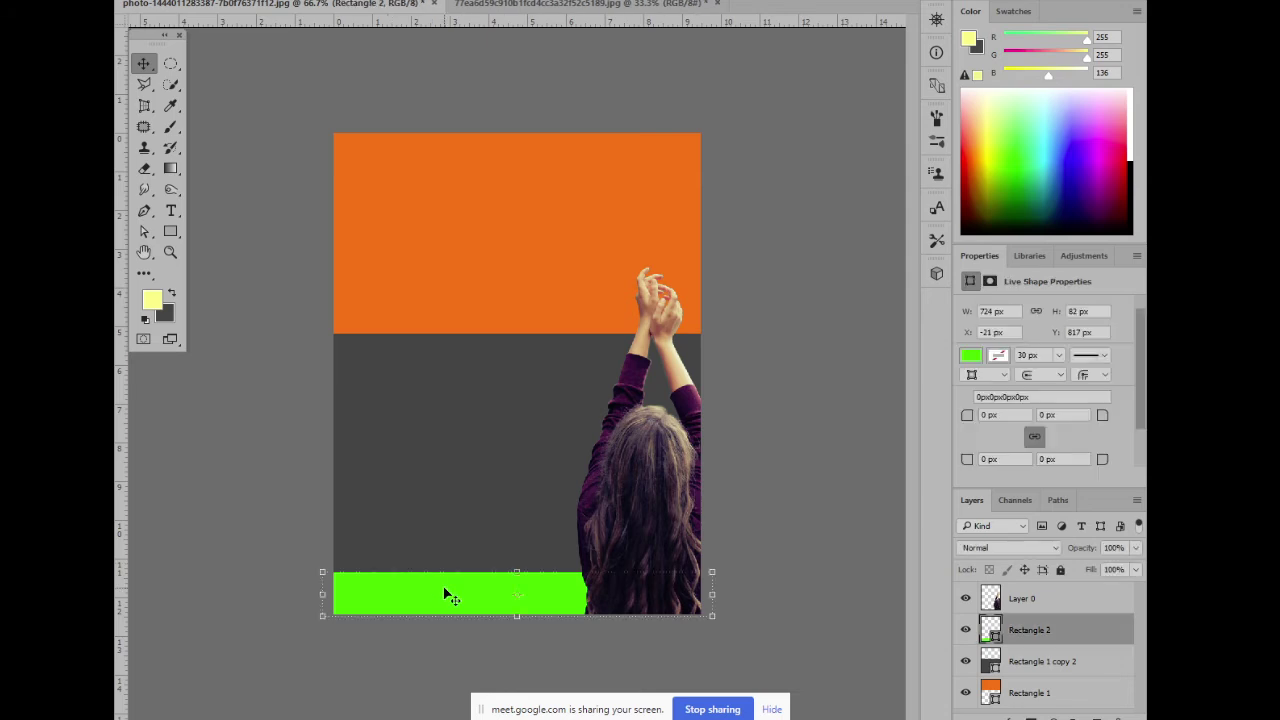
drag(321, 592, 333, 592)
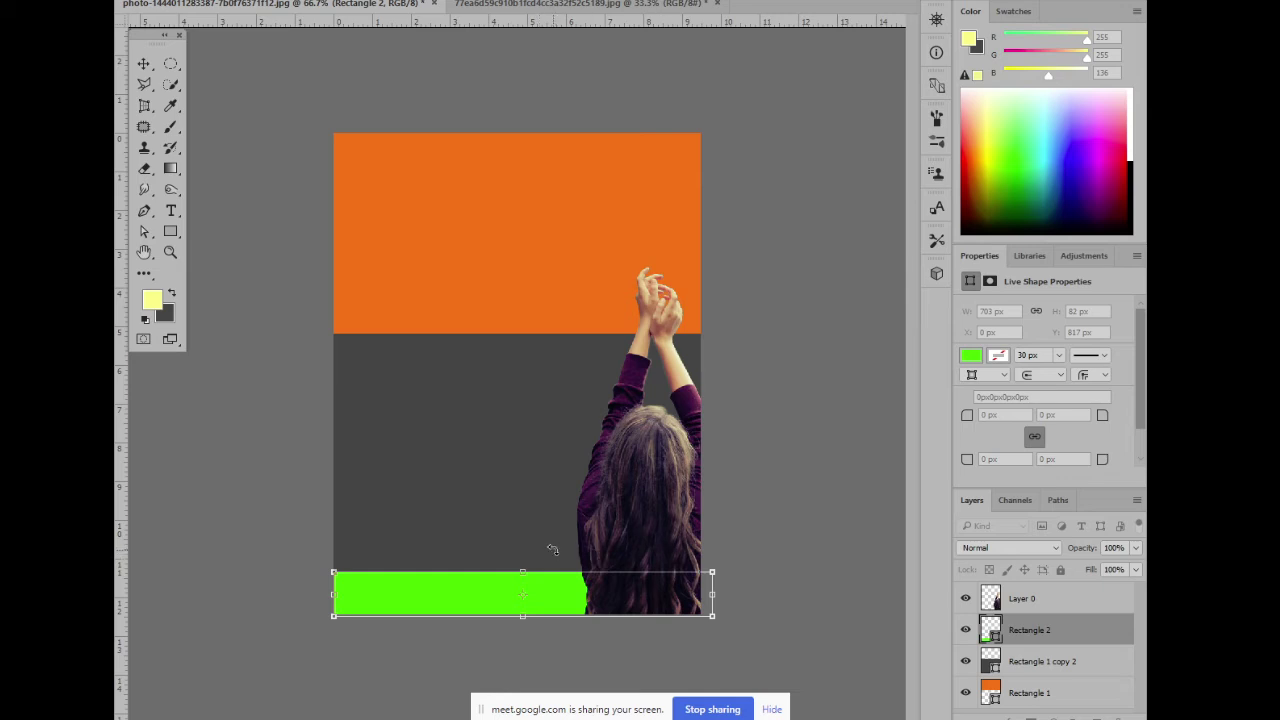
key(Return)
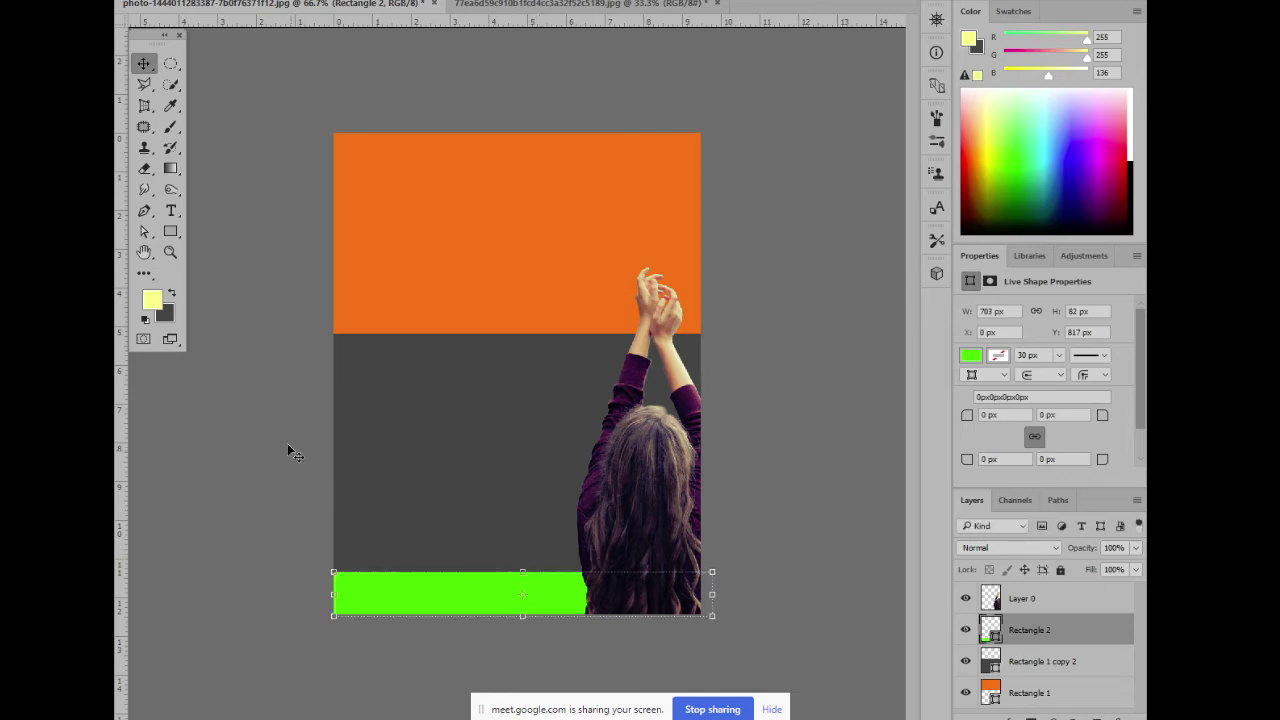
Turn the green strip into a wedge by moving its top-left anchor inward to the woman's side with the Direct Selection tool
click(145, 232)
right_click(145, 232)
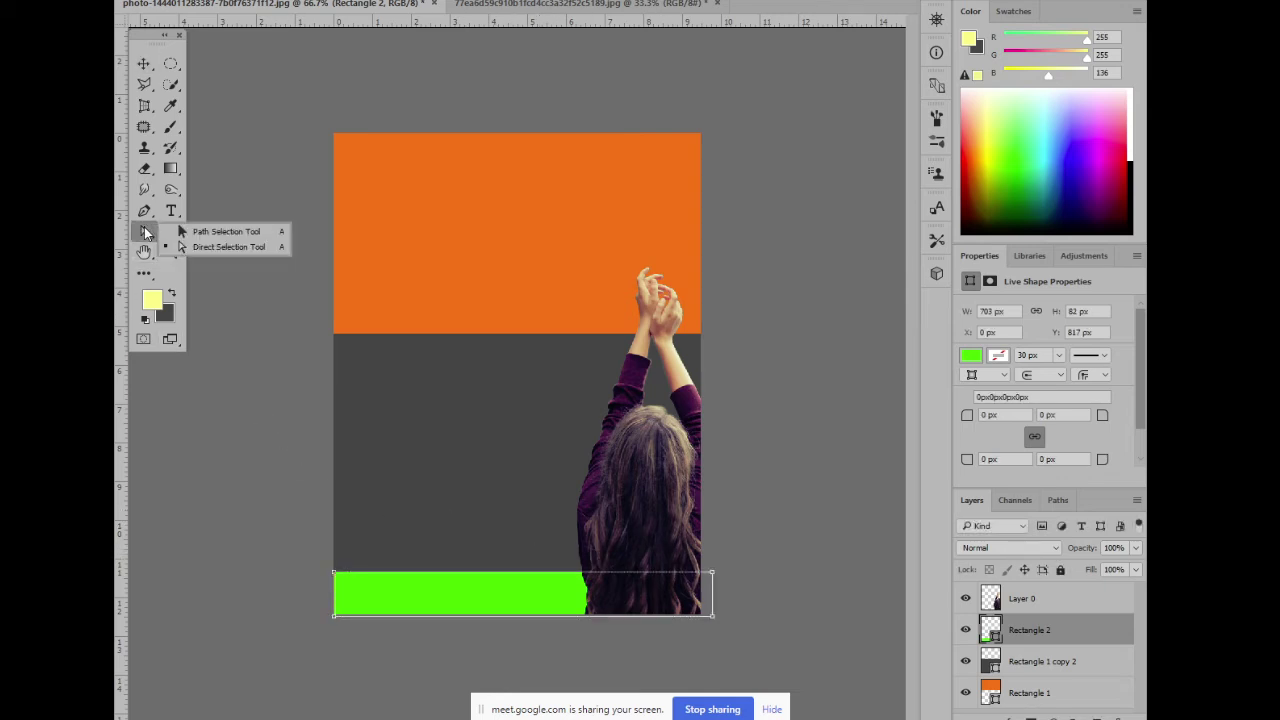
click(238, 247)
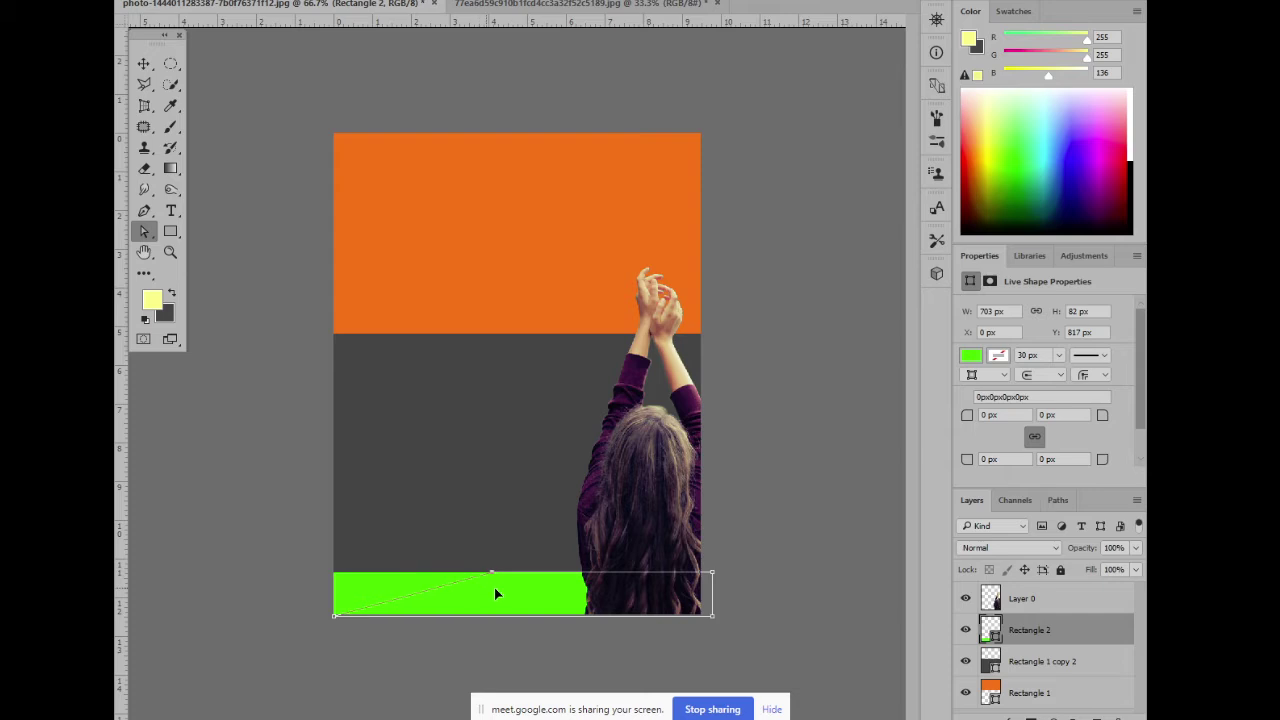
drag(567, 597, 598, 598)
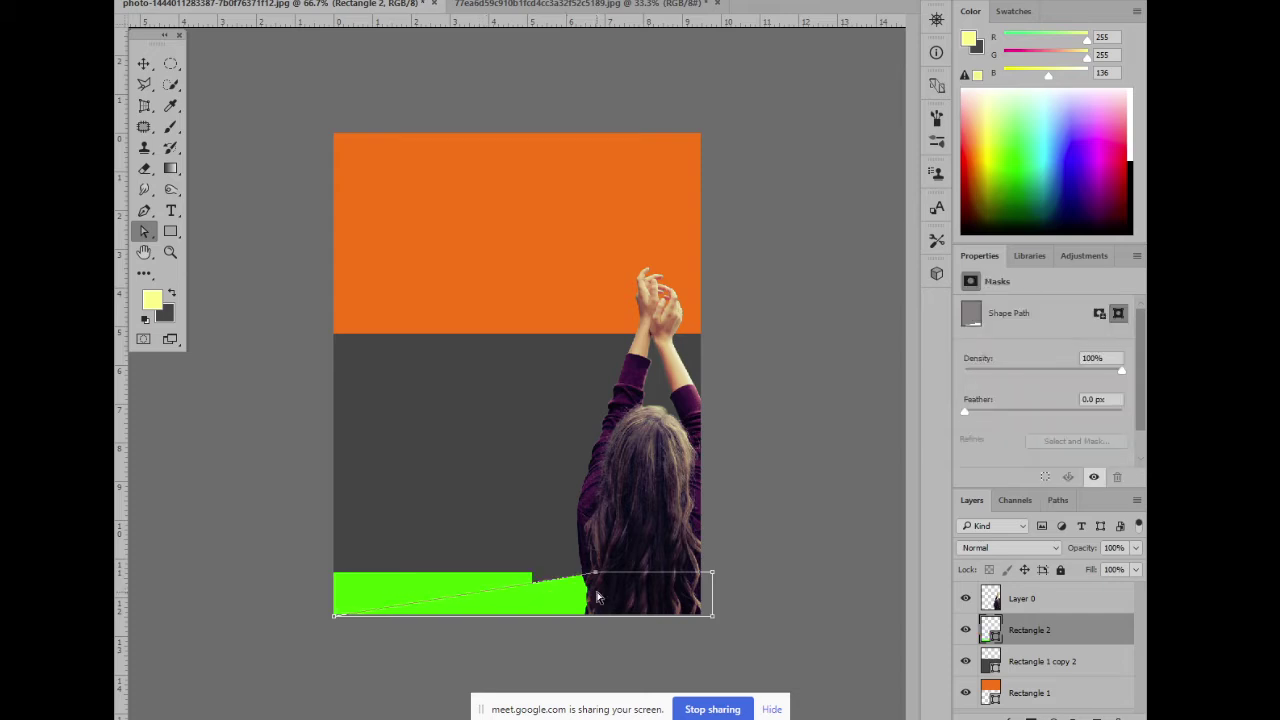
click(514, 662)
click(521, 599)
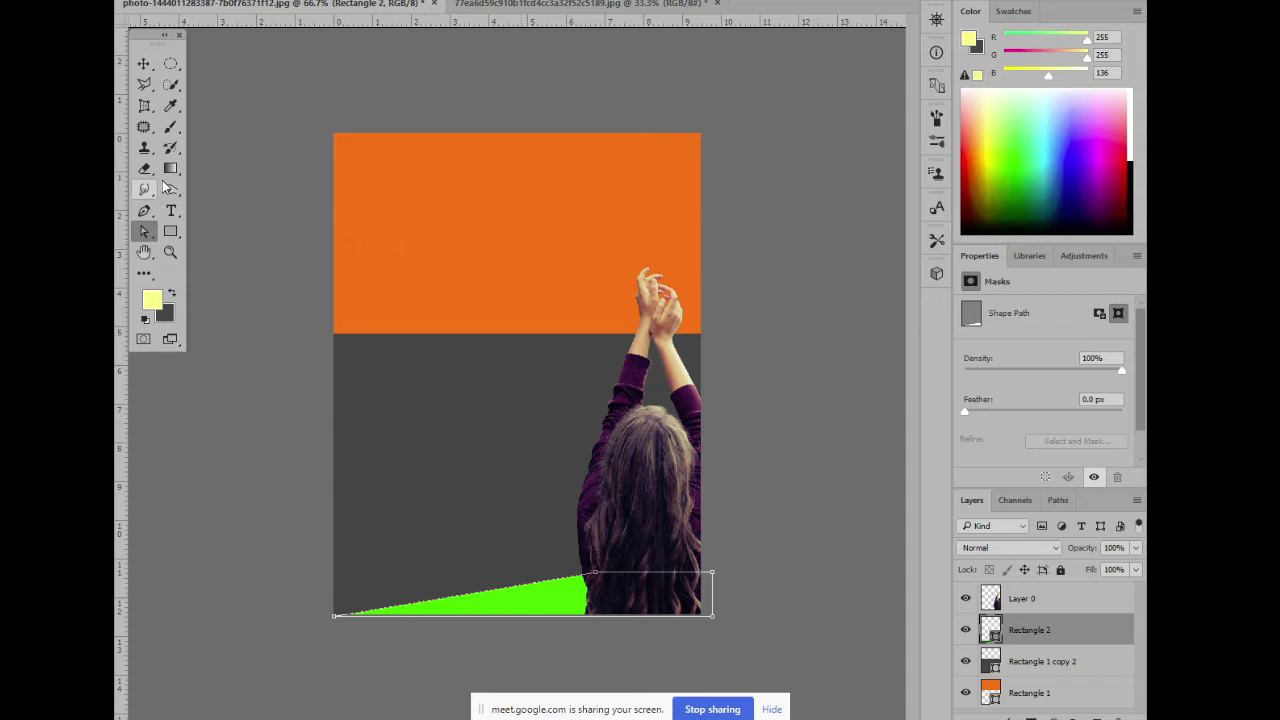
Sample the upper block's orange (R 255, G 120, B 33) with the Eyedropper and fill the green wedge with it
click(172, 107)
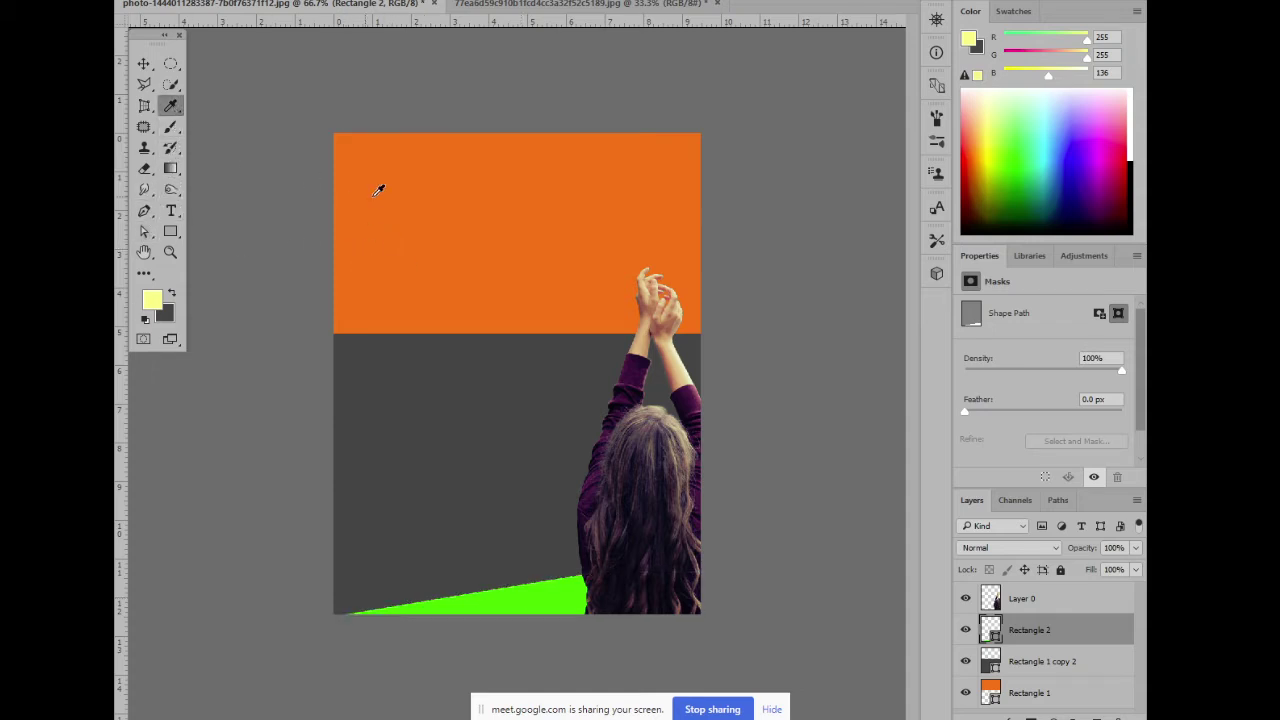
click(410, 190)
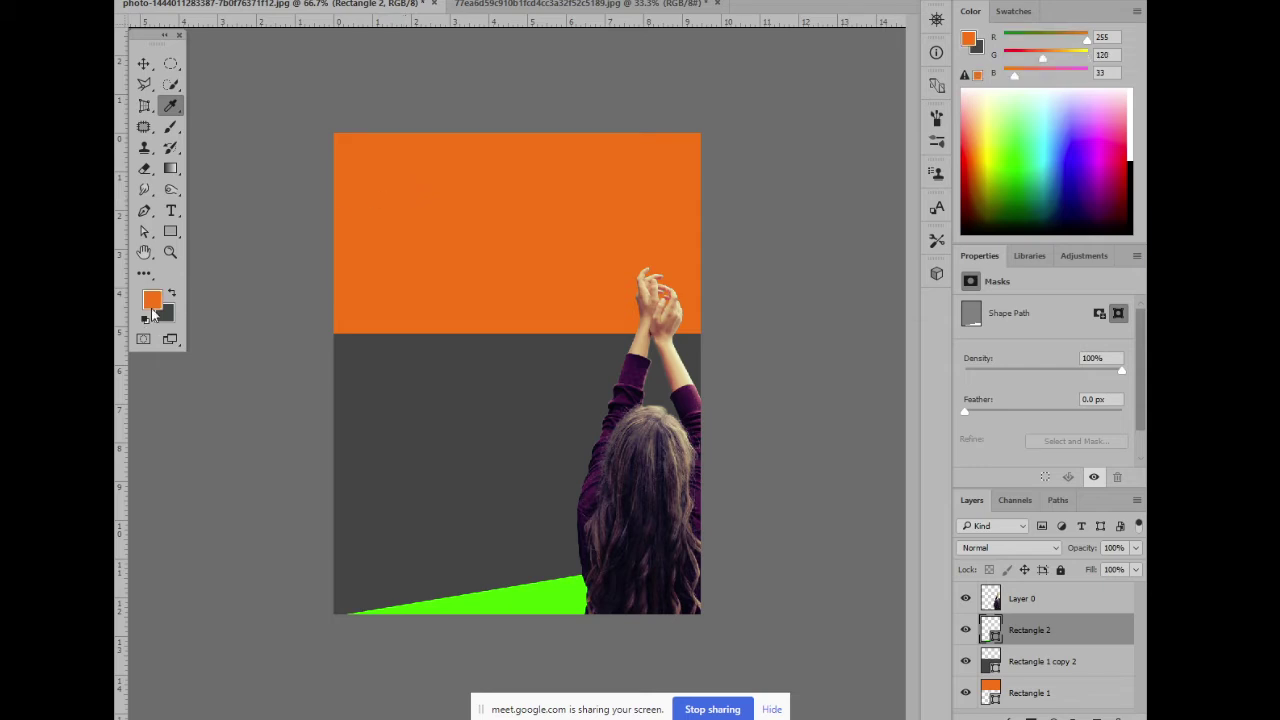
click(143, 63)
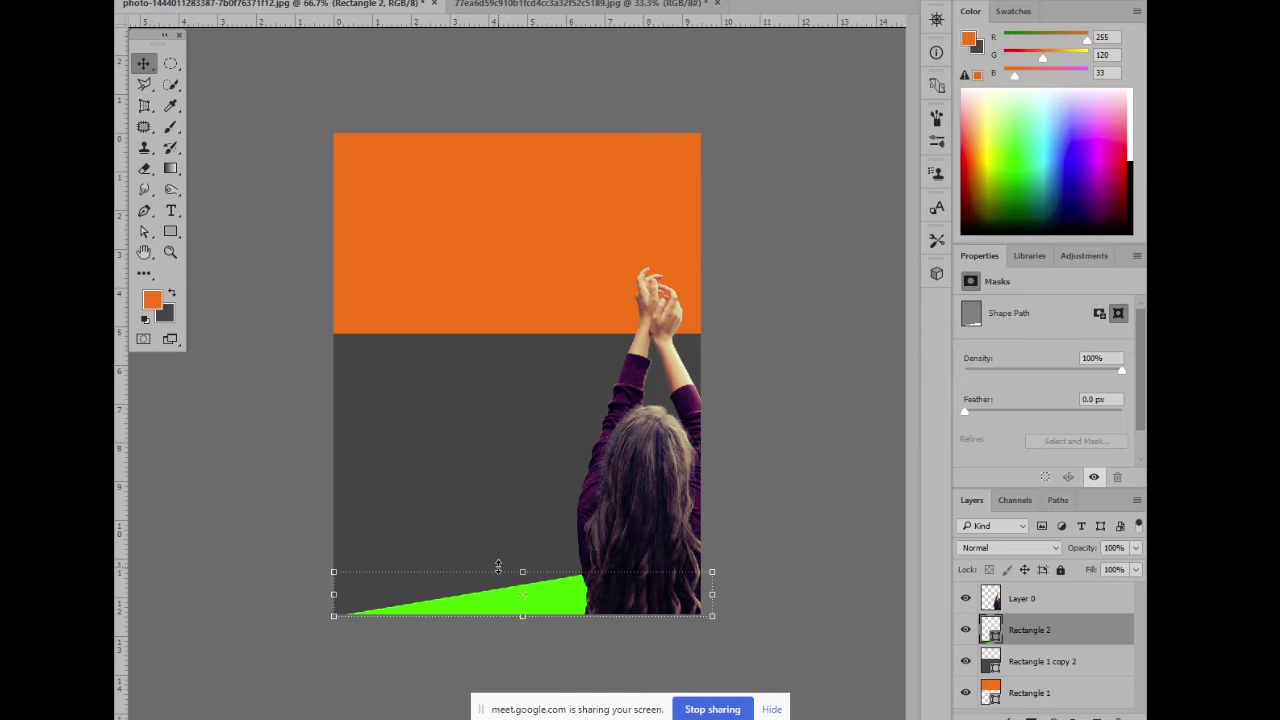
key(alt+BackSpace)
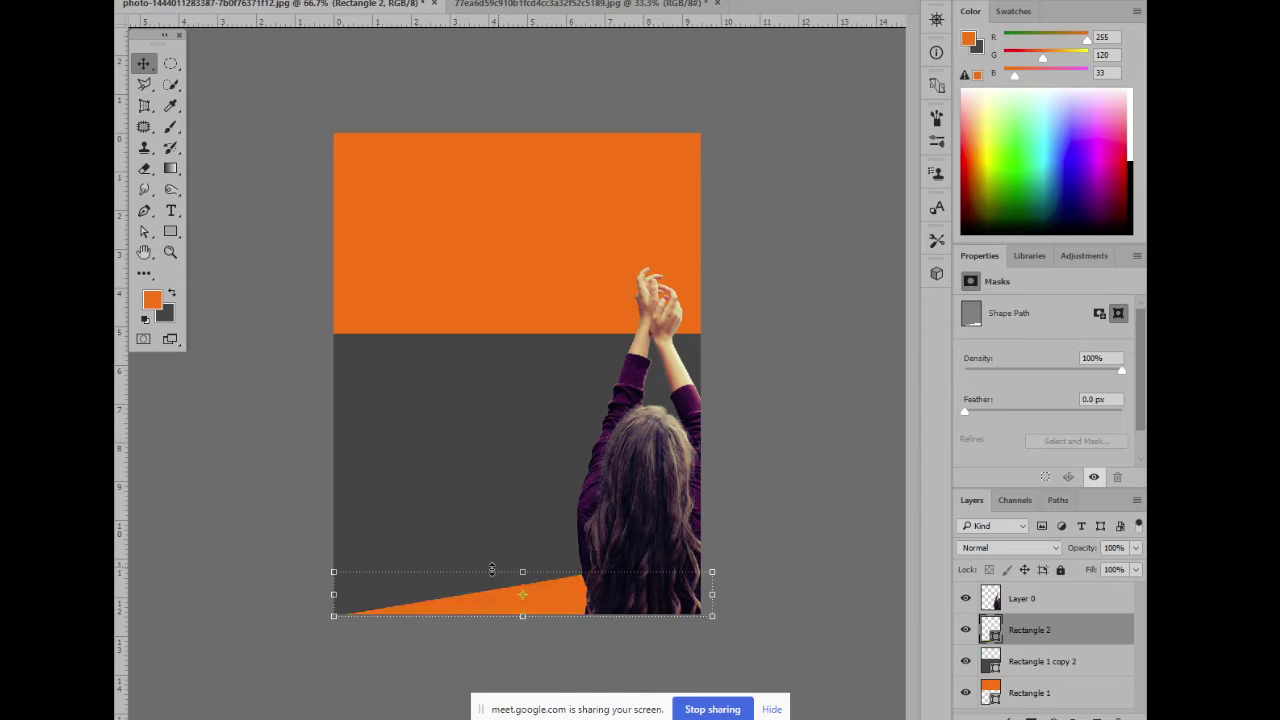
click(258, 385)
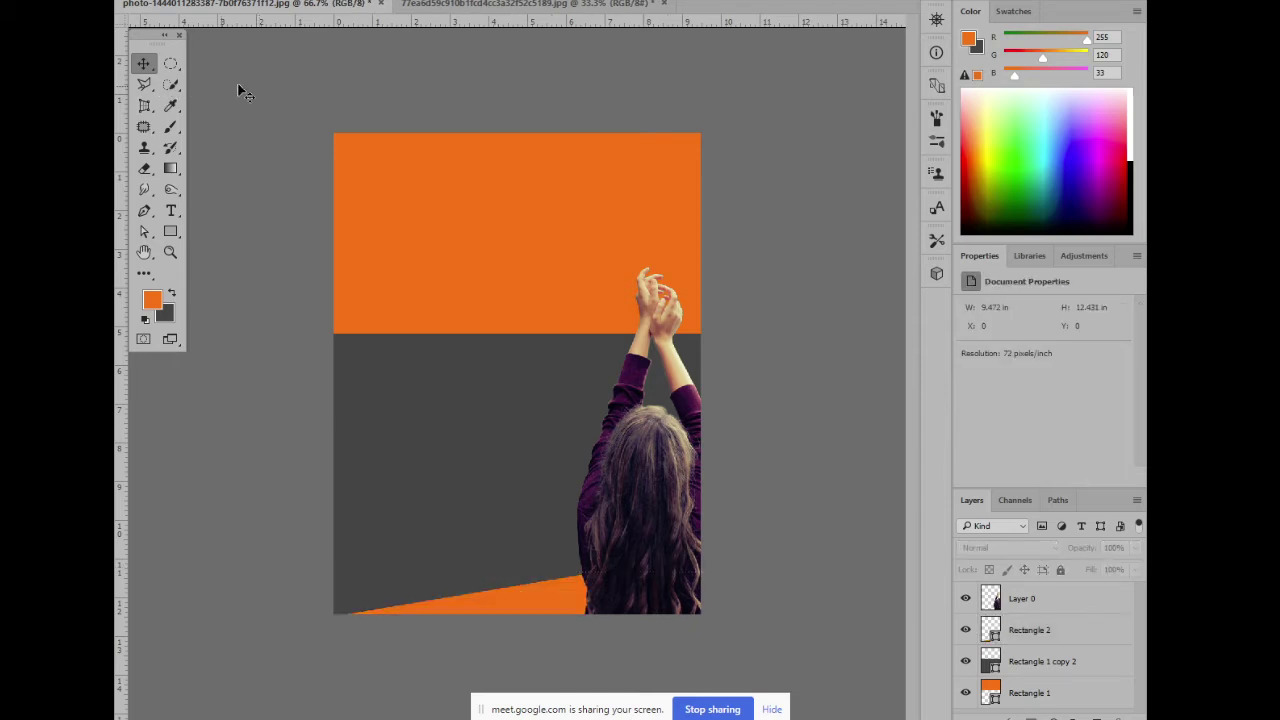
key(ctrl+plus)
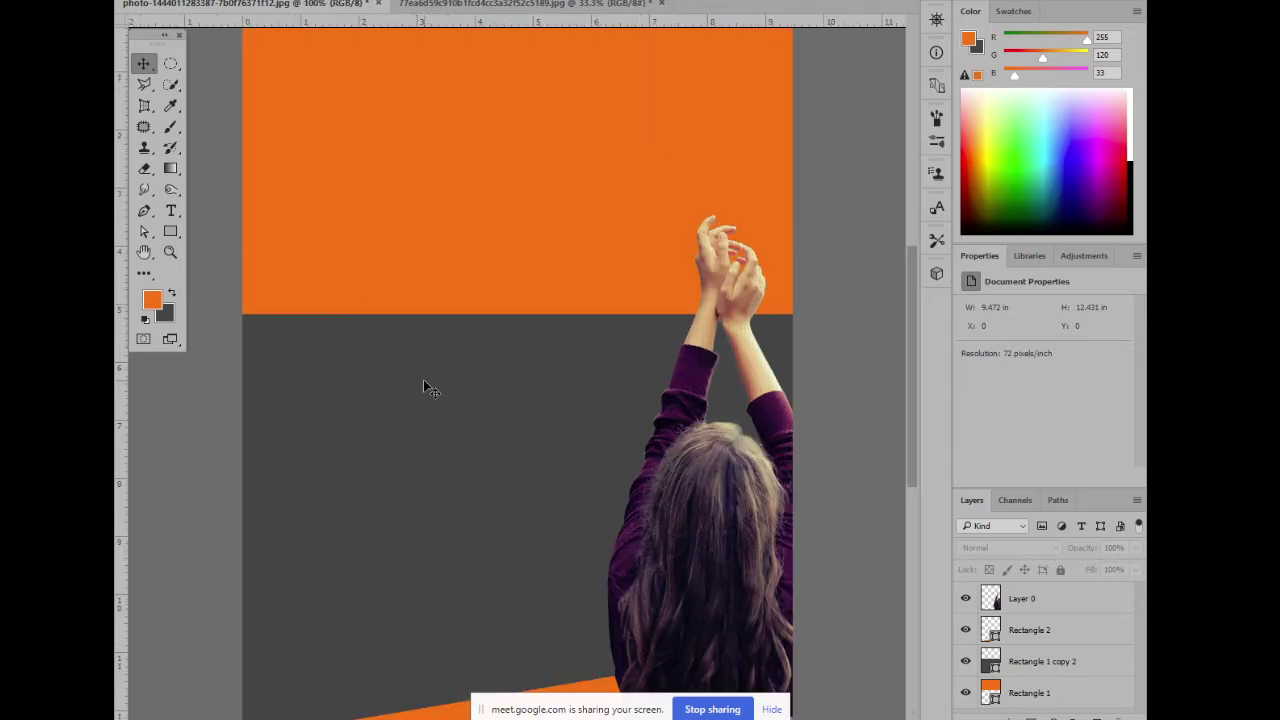
key(ctrl+minus)
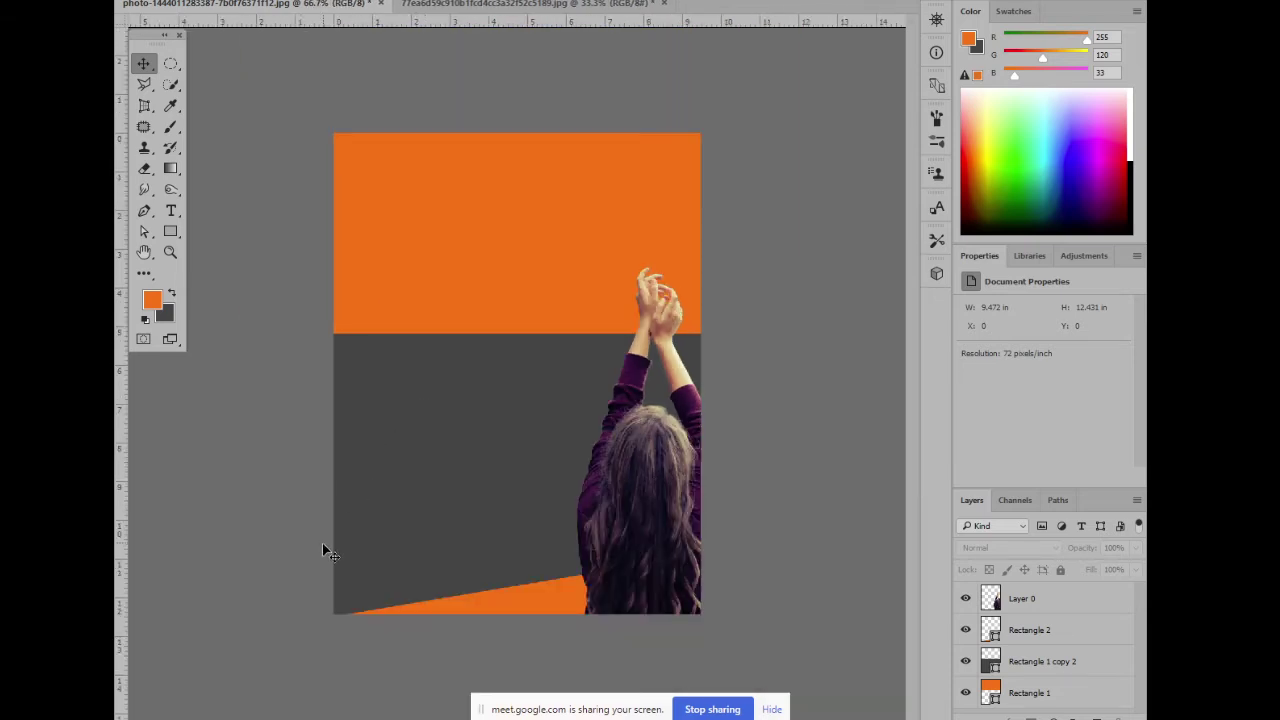
Raise the cut-out woman to Y 2 in on the wedge's flat top and shift the wedge's upper-left anchor to her left side
click(645, 558)
drag(645, 558, 643, 509)
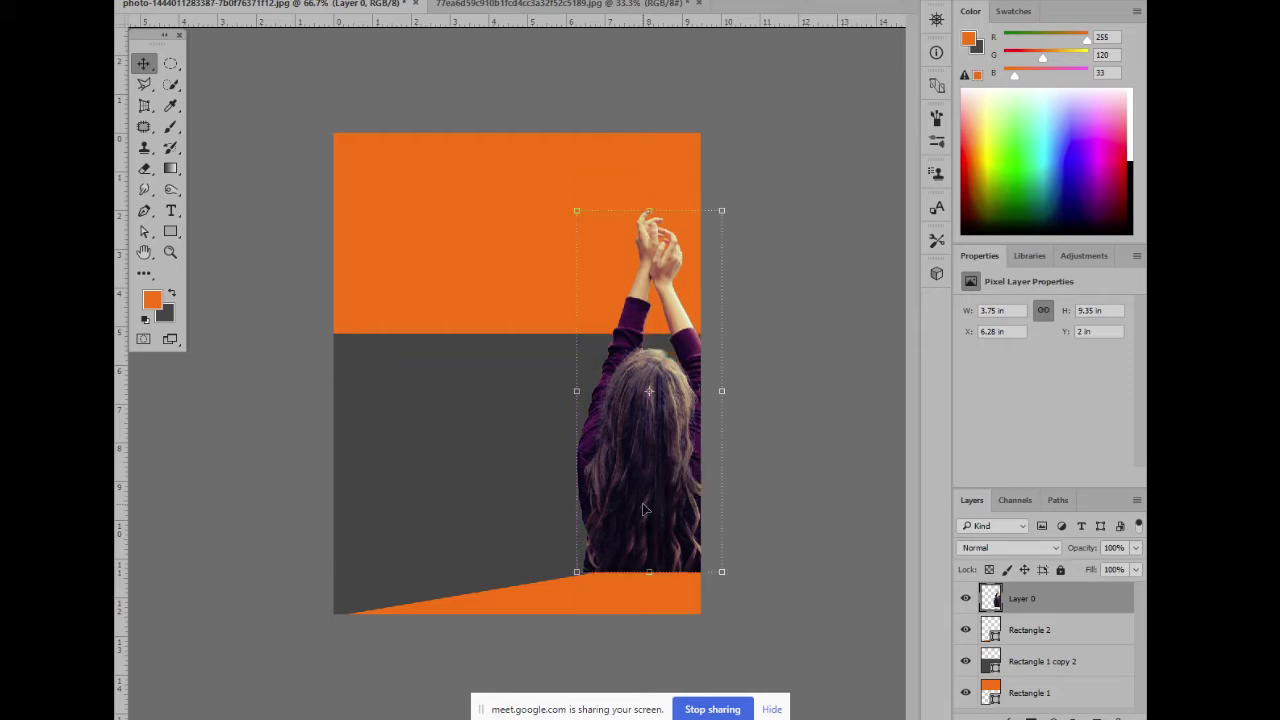
click(600, 604)
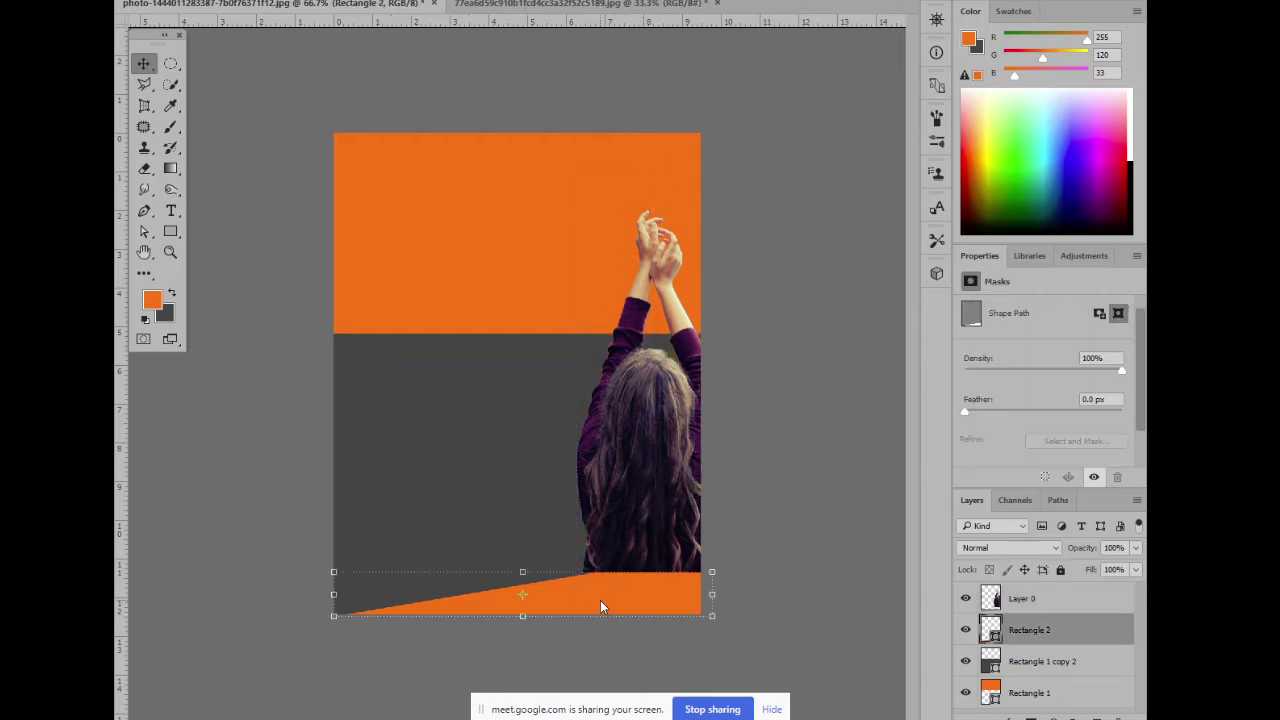
click(145, 232)
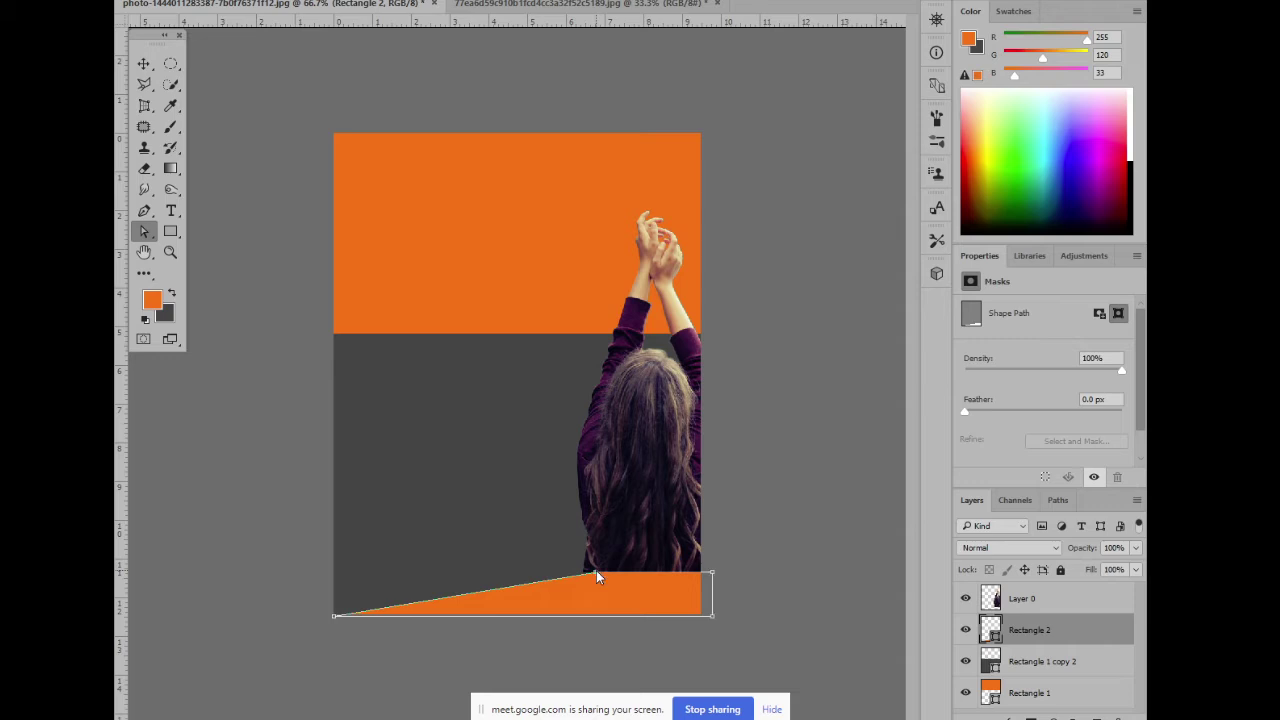
drag(596, 572, 581, 572)
click(731, 532)
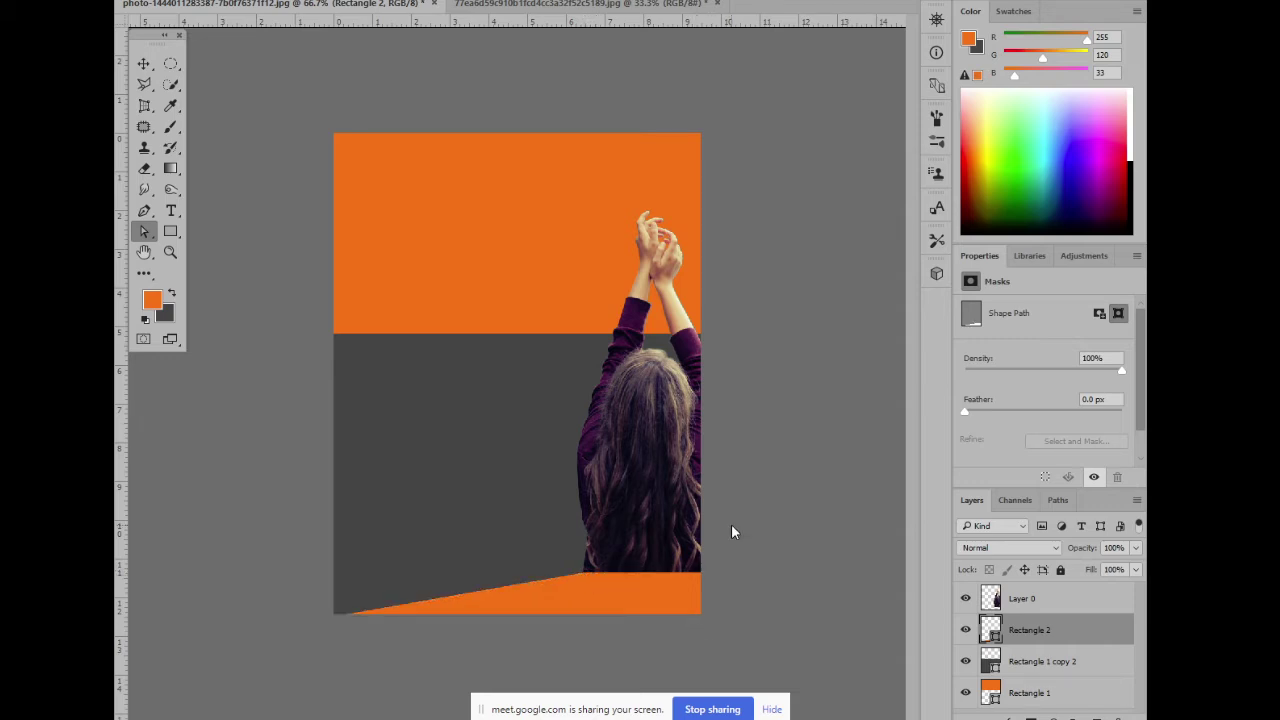
key(ctrl+plus)
key(ctrl+plus)
key(ctrl+minus)
key(ctrl+minus)
key(ctrl+minus)
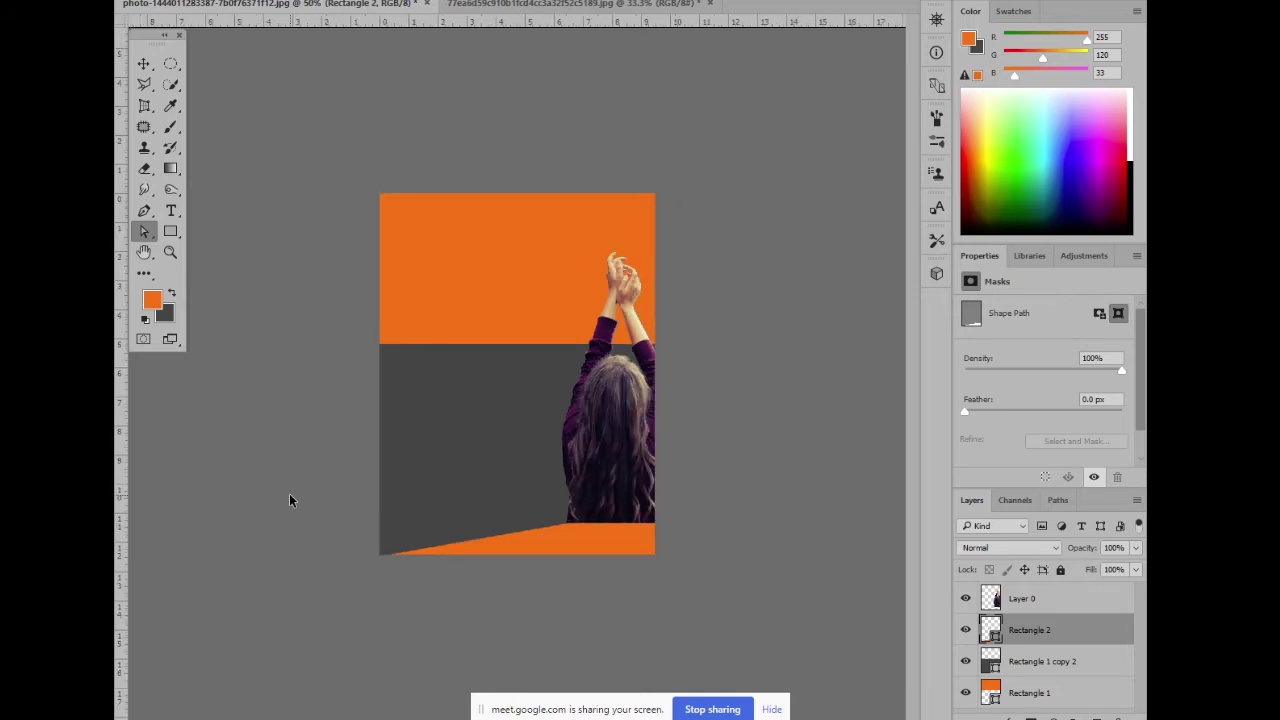
key(ctrl+minus)
key(ctrl+plus)
key(ctrl+plus)
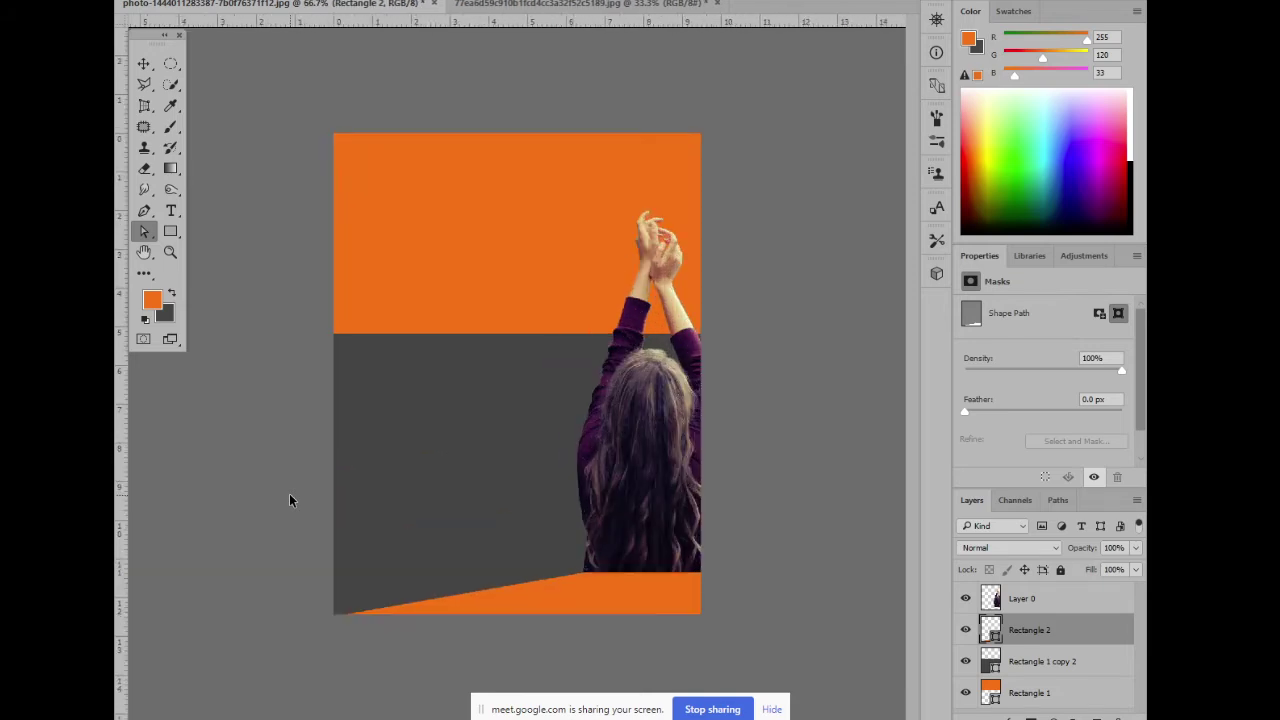
click(176, 231)
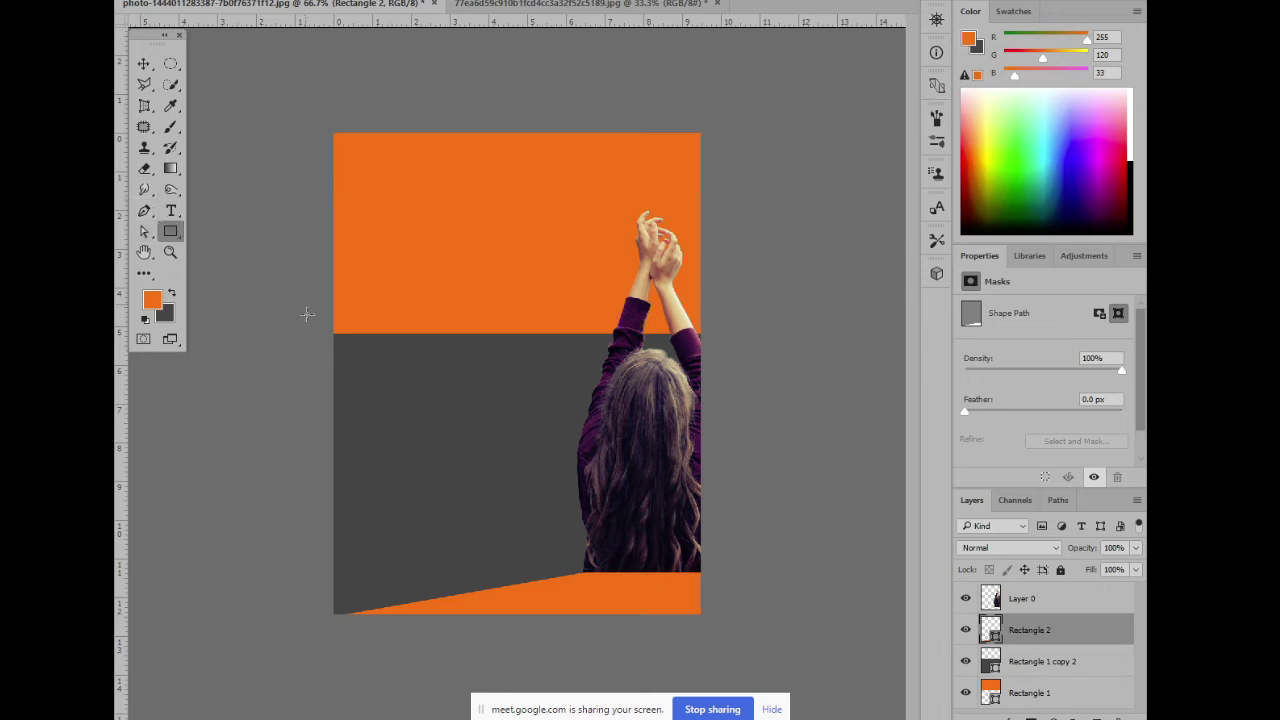
drag(326, 322, 471, 339)
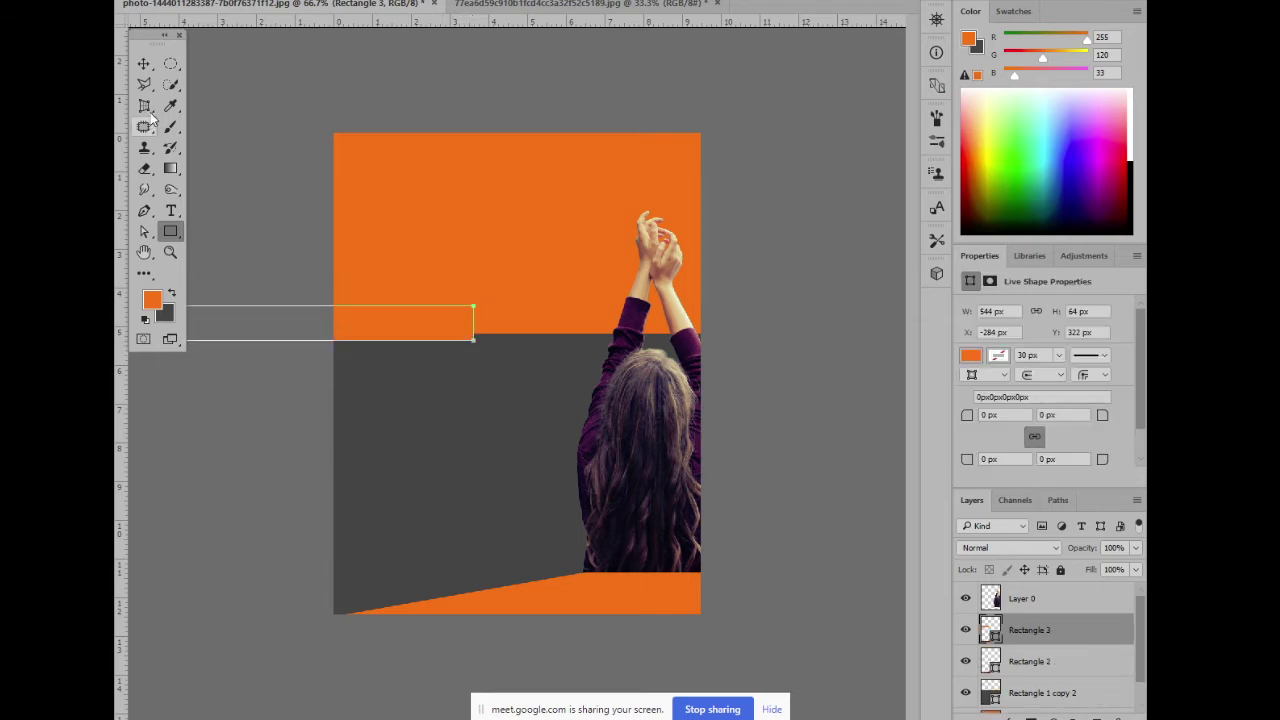
click(147, 64)
key(Delete)
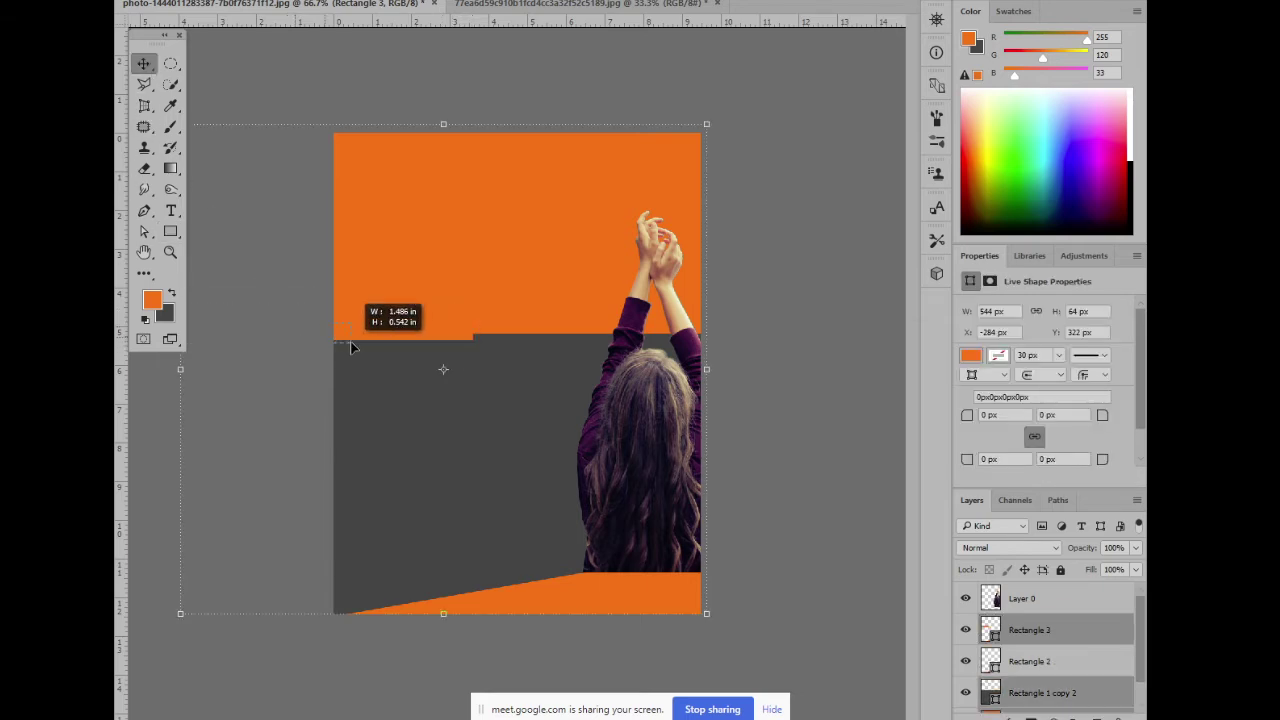
click(374, 334)
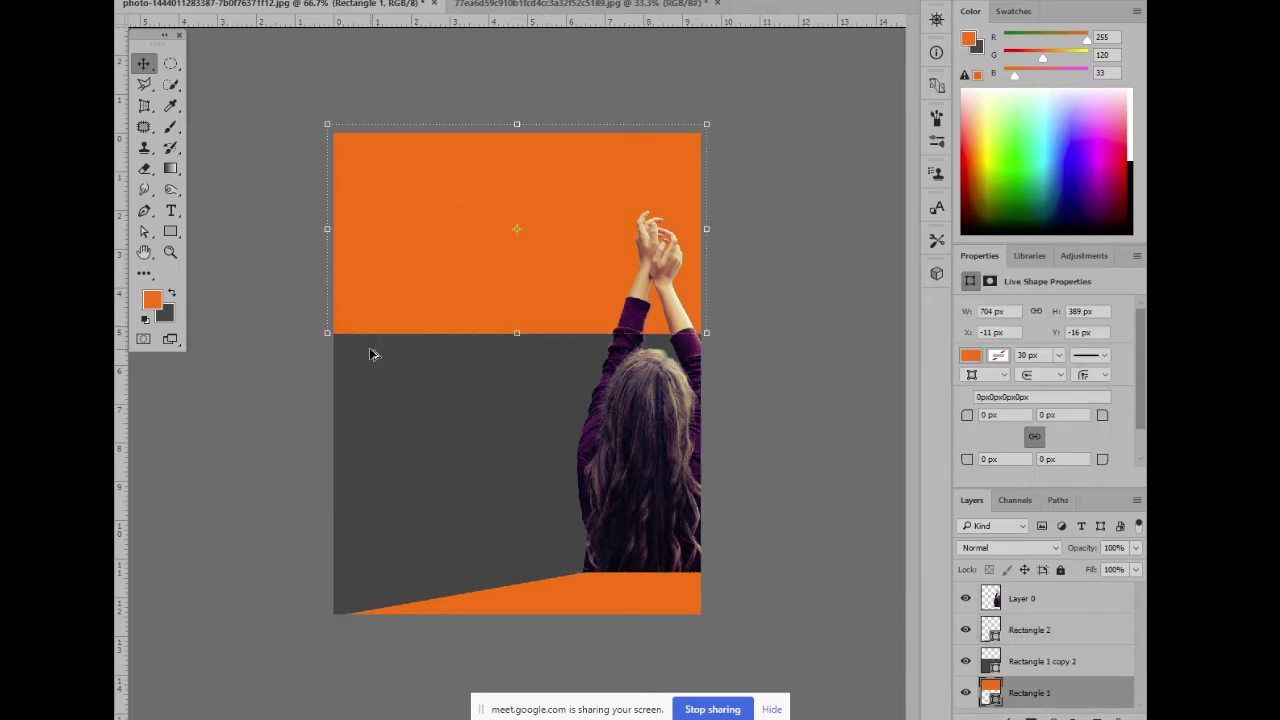
key(ctrl+t)
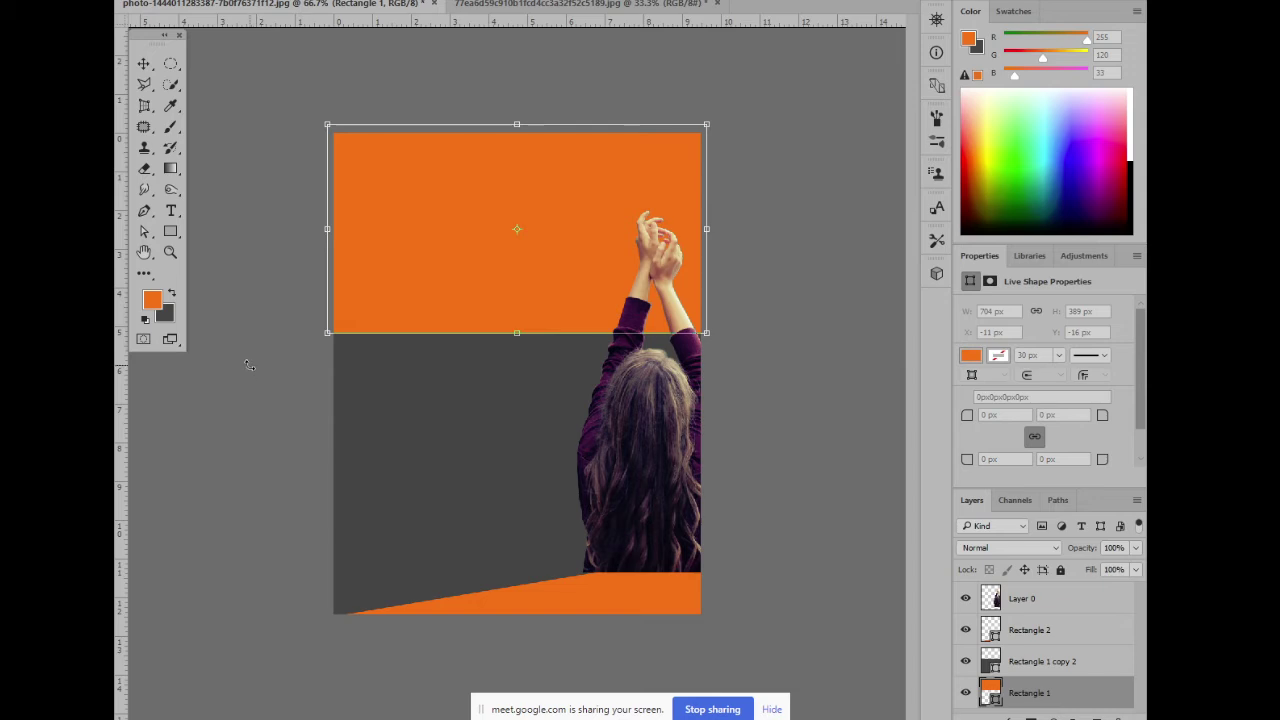
click(304, 360)
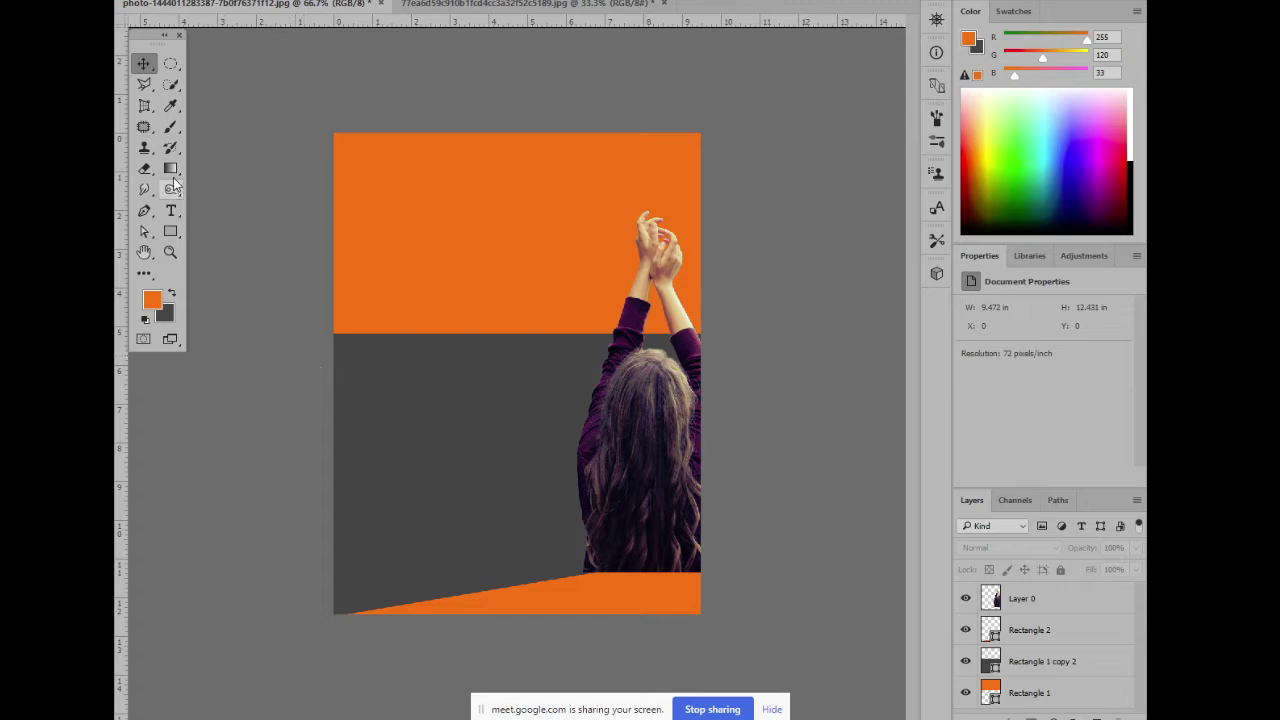
Draw a green rectangle about 730 × 97 px over the boundary between the orange and gray blocks, extending past the left canvas edge
click(170, 230)
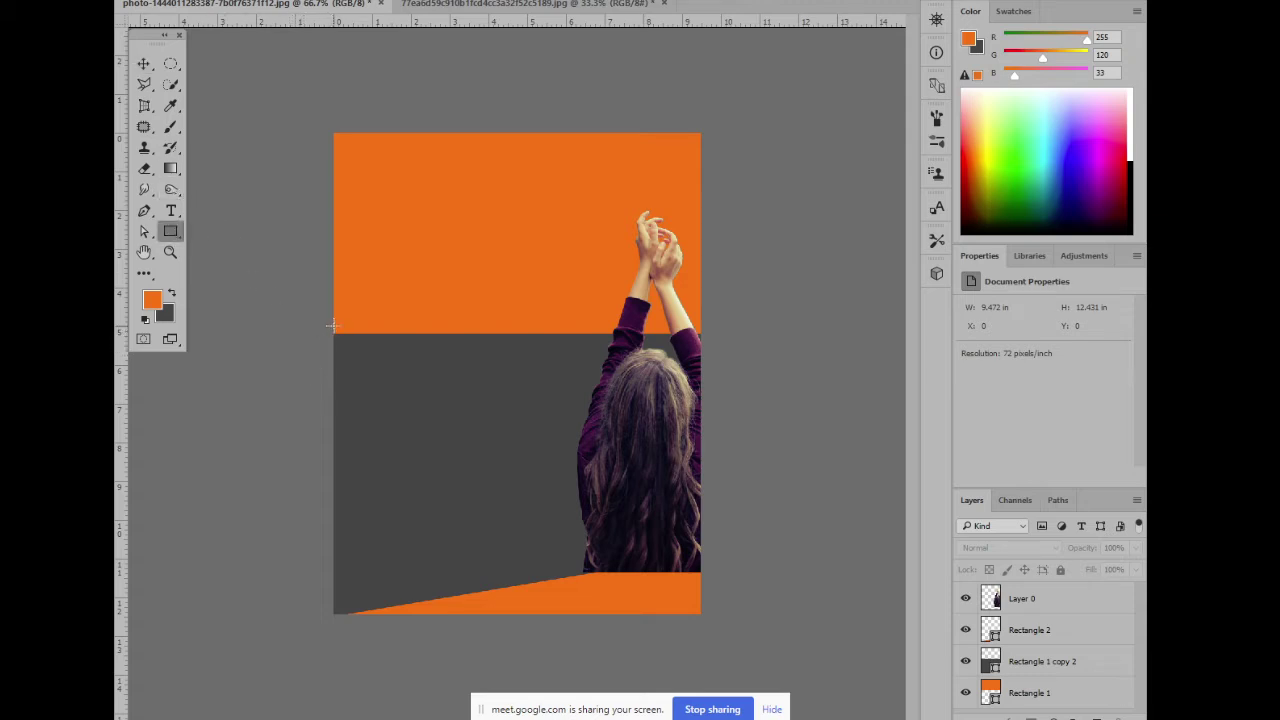
drag(333, 325, 530, 351)
click(143, 63)
drag(405, 339, 488, 340)
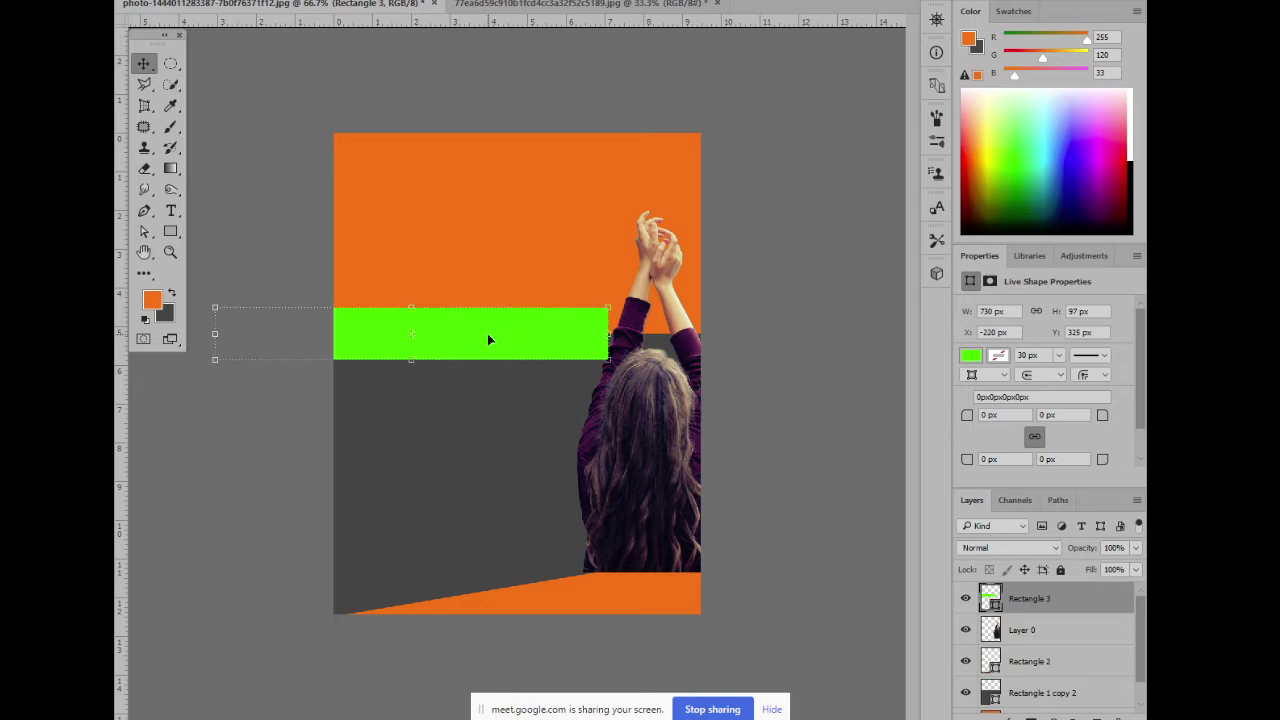
Move the green strip across the woman's back to about X -48 px, Y 547 px and fill it with the foreground orange
click(144, 228)
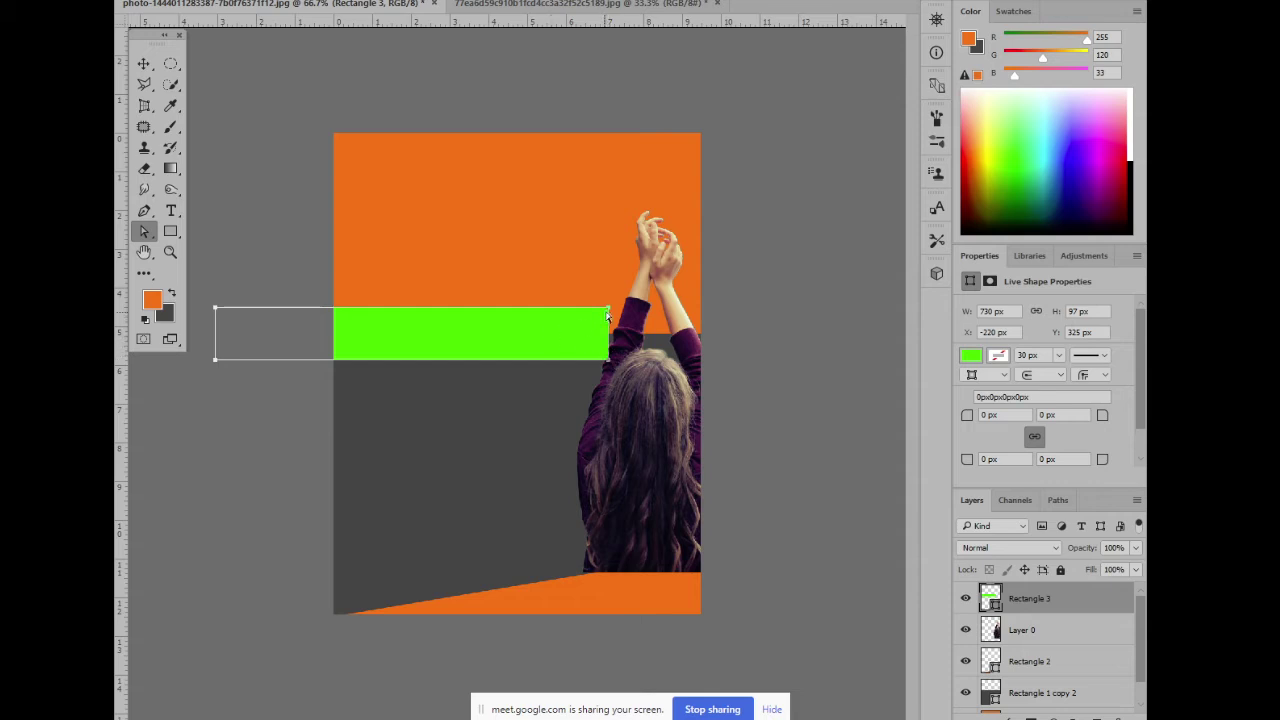
mouse_move(610, 312)
mouse_down()
mouse_move(580, 423)
mouse_move(650, 449)
mouse_move(749, 427)
mouse_move(703, 436)
mouse_up()
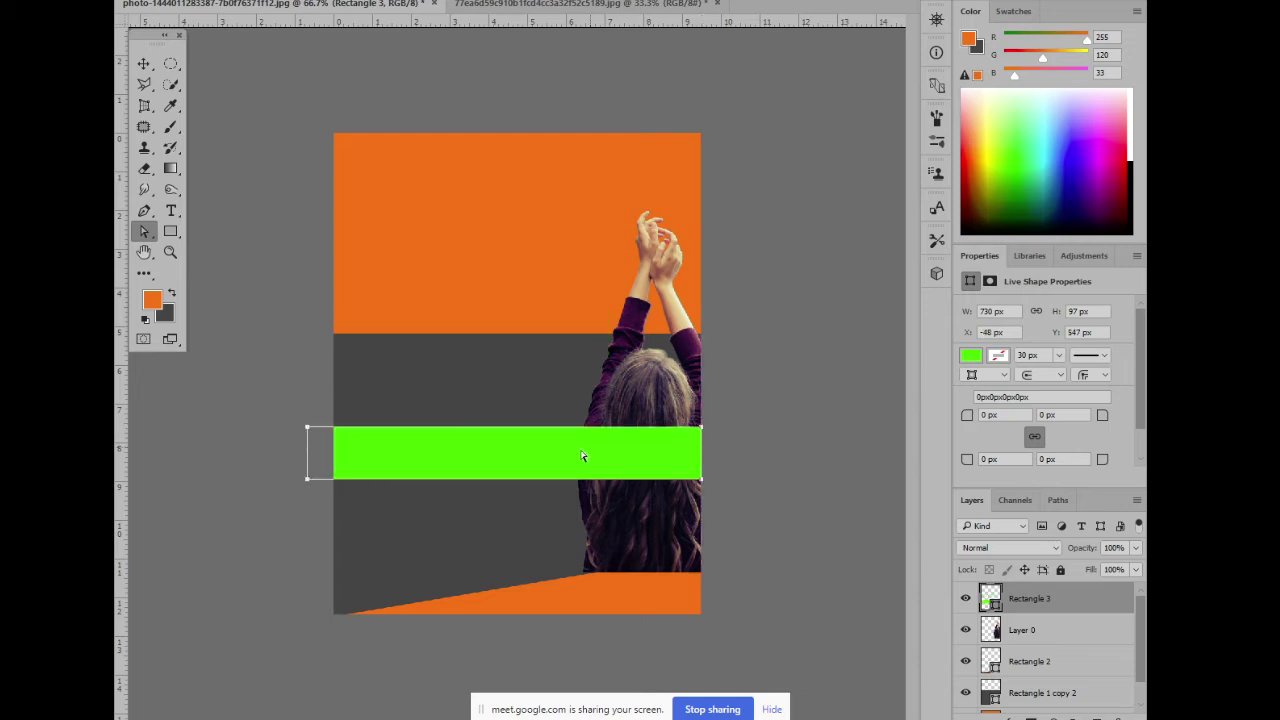
key(alt+BackSpace)
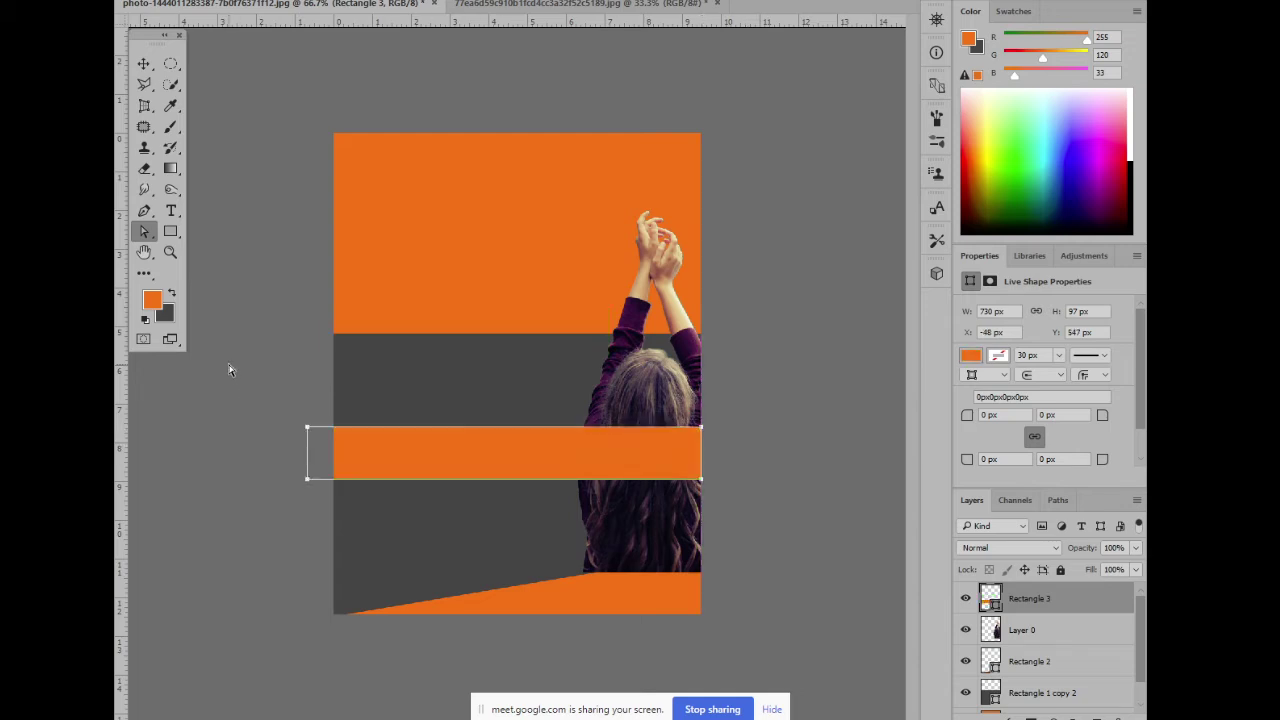
Taper the orange strip toward the left canvas edge by nudging its two left anchors closer together with the Direct Selection tool
click(142, 234)
click(307, 428)
key(Down)
key(Down)
key(Down)
key(Down)
key(Down)
key(Down)
key(Down)
key(Down)
key(Down)
key(Down)
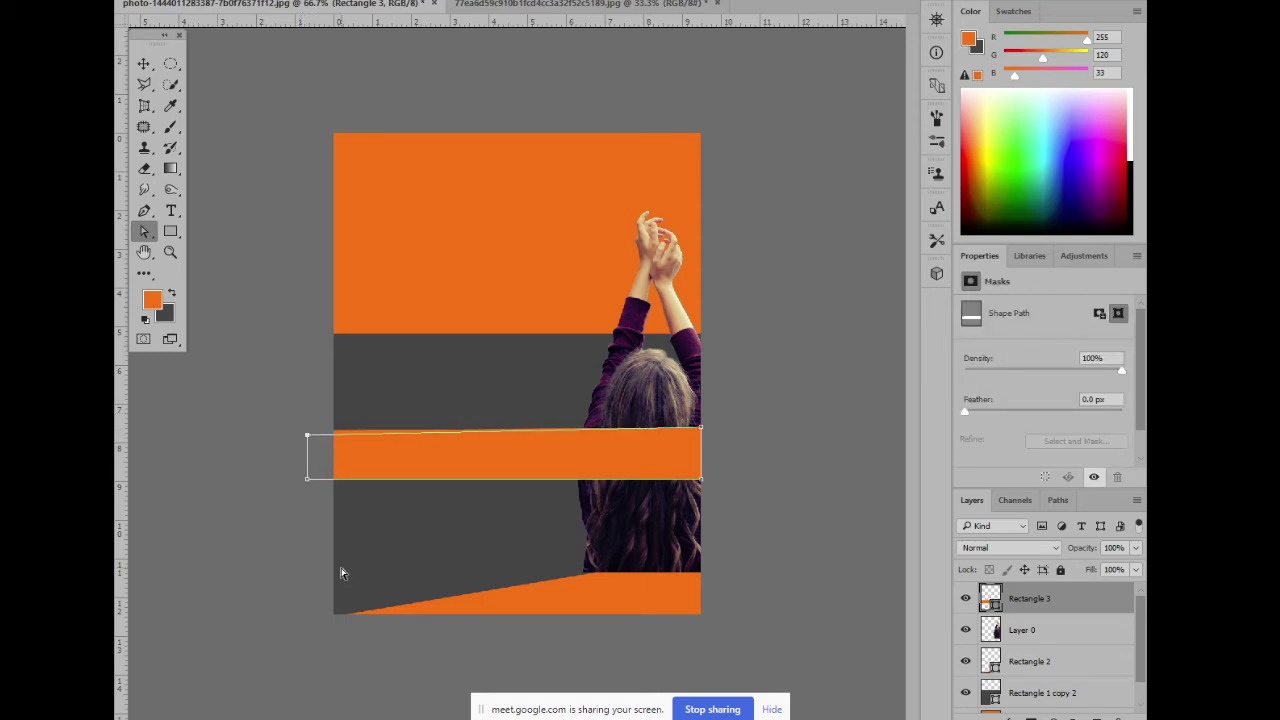
key(Down)
key(Down)
key(Down)
key(Down)
key(Down)
key(Down)
key(Down)
key(Down)
key(Down)
key(Down)
drag(286, 474, 331, 512)
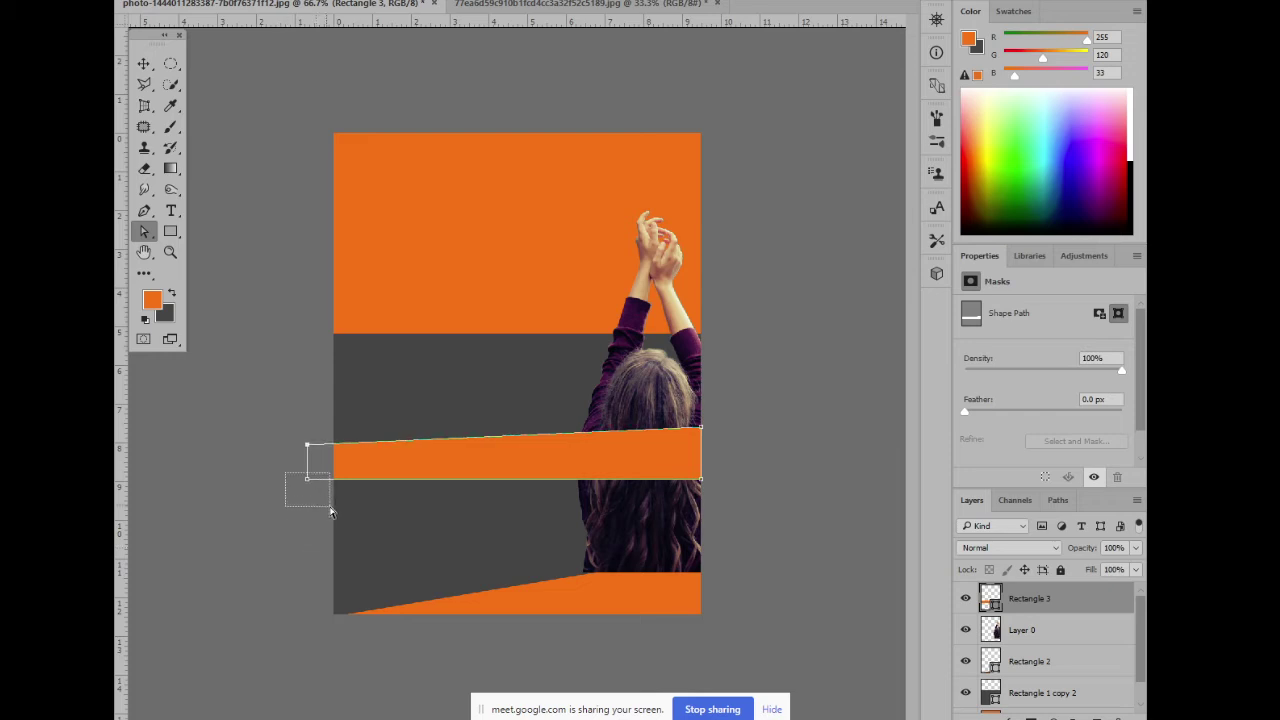
key(Up)
key(Up)
key(Up)
key(Up)
key(Up)
key(Up)
key(Up)
key(Up)
key(Up)
key(Up)
key(Up)
key(Up)
key(Up)
key(Up)
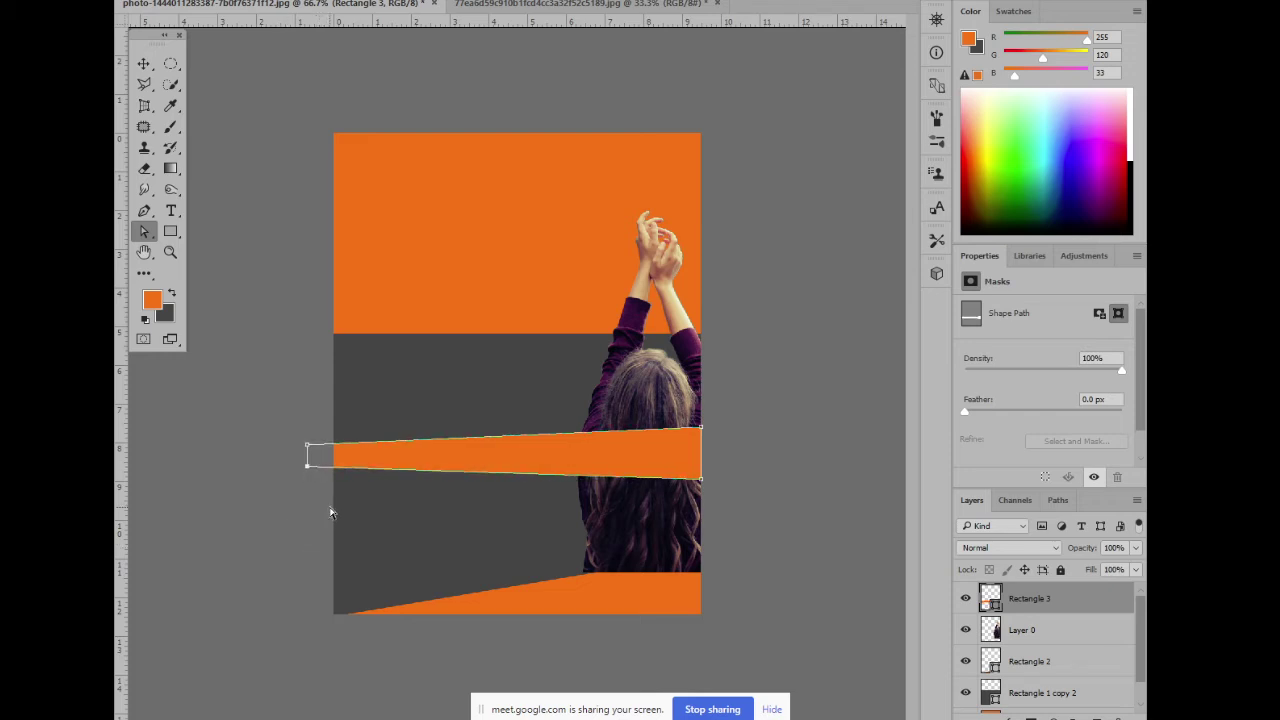
key(Up)
key(Up)
key(Up)
drag(324, 451, 324, 451)
key(Down)
key(Down)
key(Down)
key(Down)
key(Down)
key(Down)
key(Down)
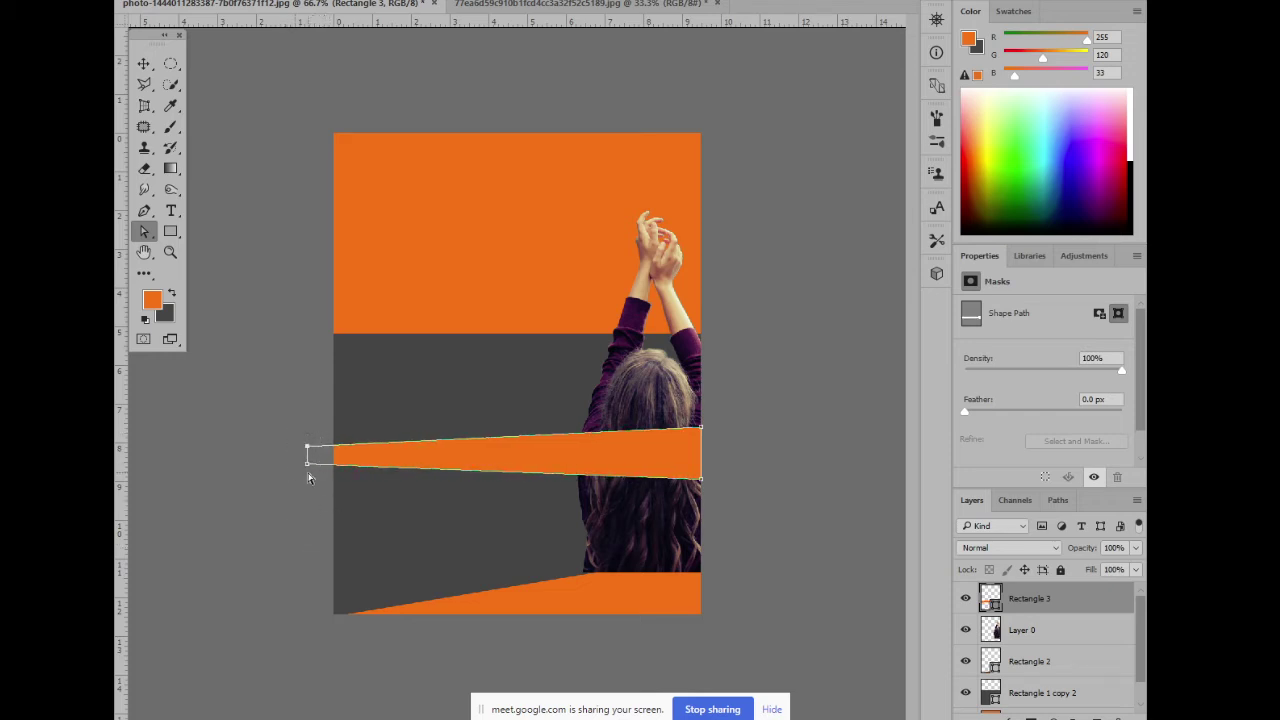
key(Down)
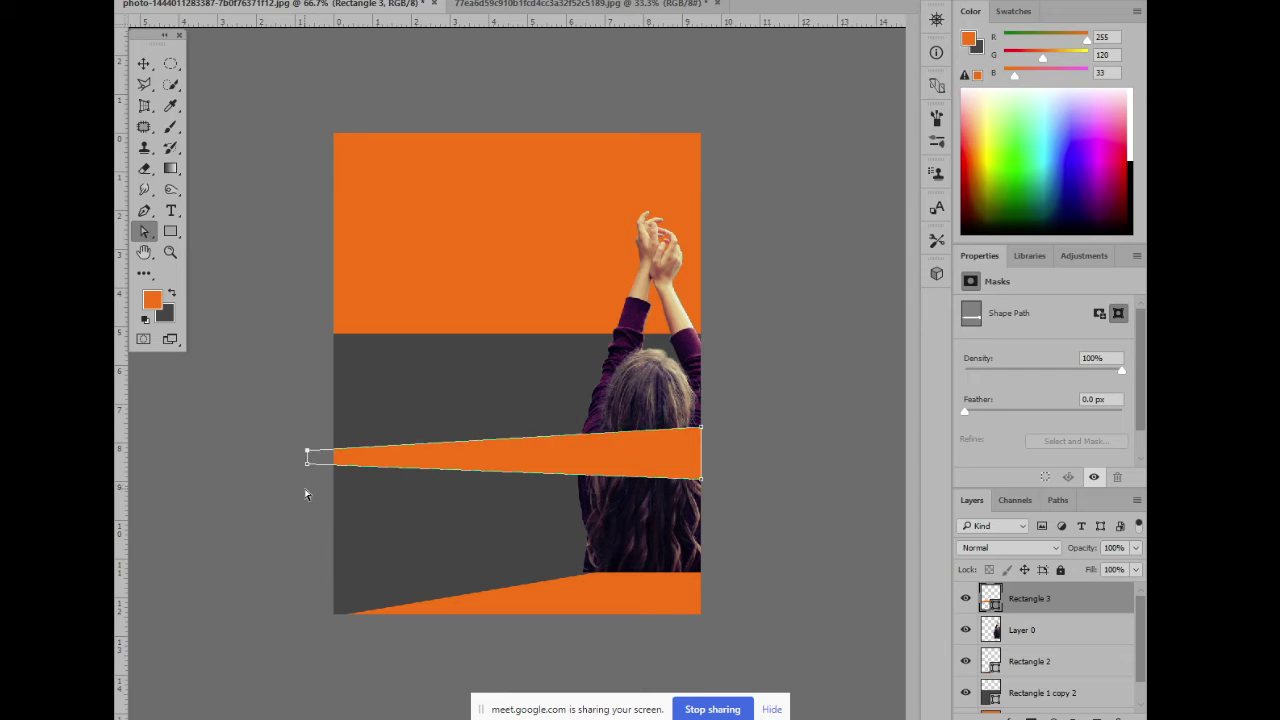
drag(293, 458, 310, 482)
Move the tapered orange strip lower across the woman's hair, between the gray block's middle and the bottom wedge
click(144, 63)
click(226, 326)
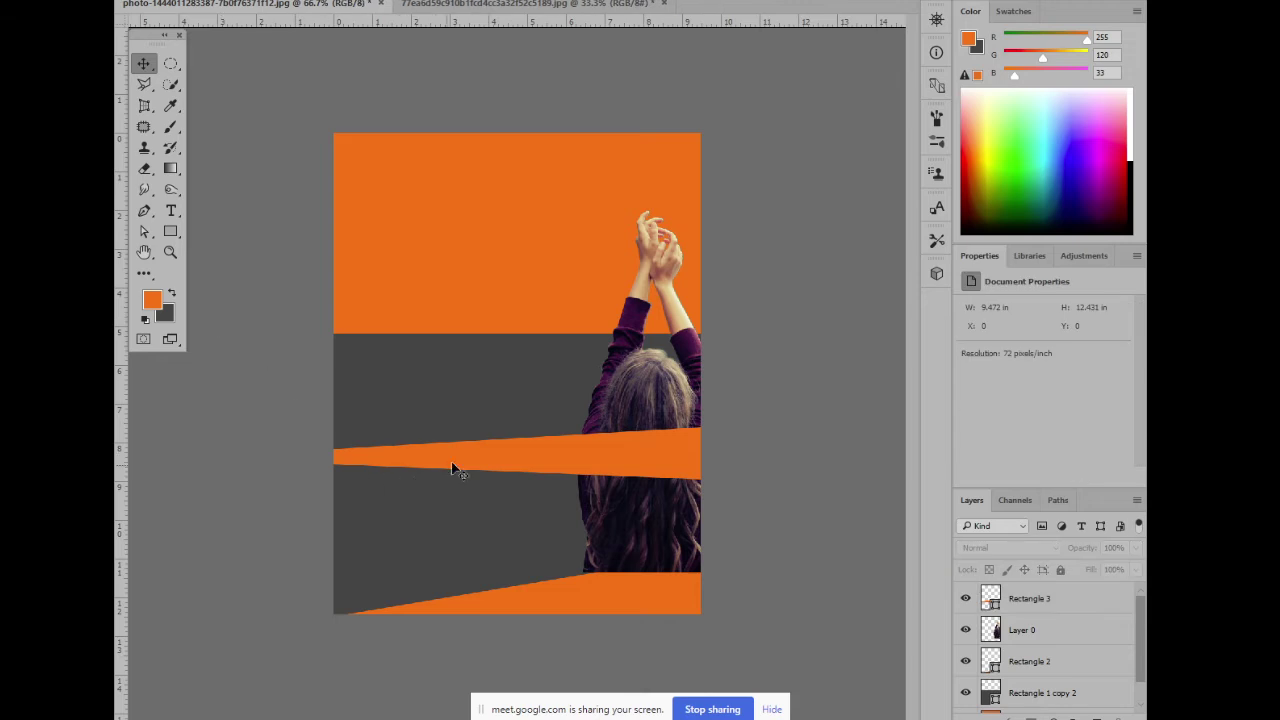
drag(452, 468, 488, 505)
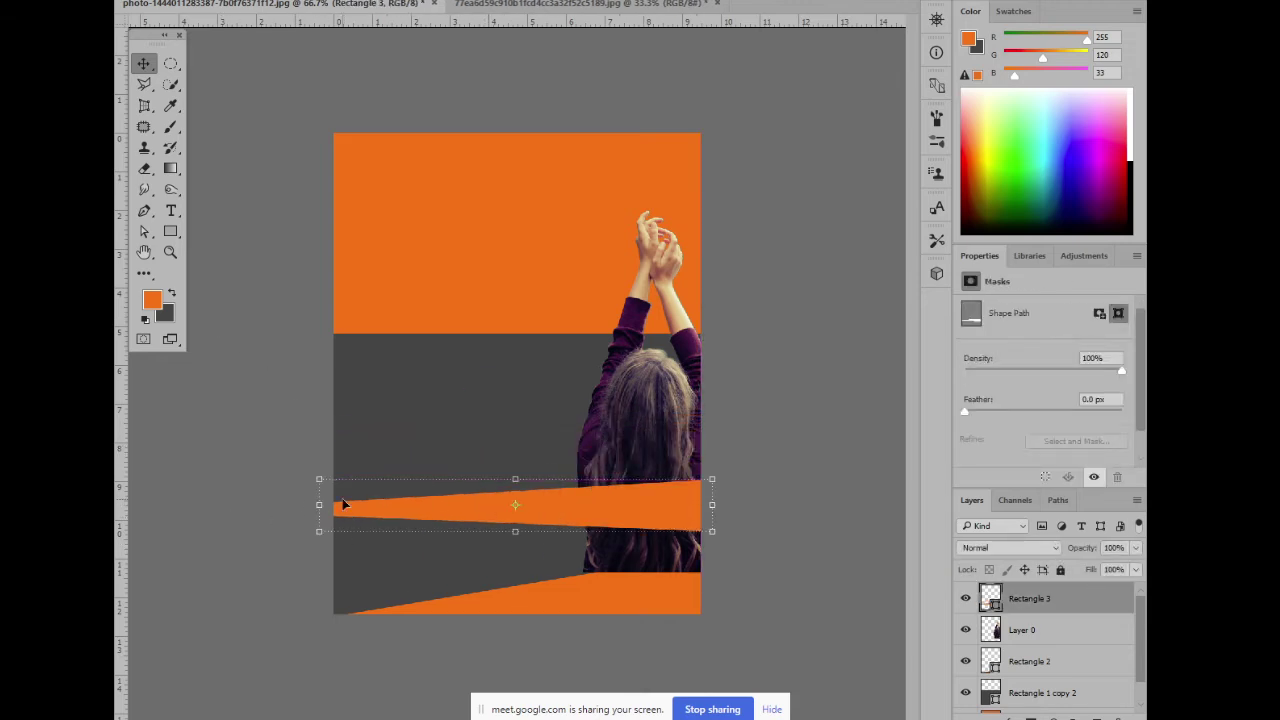
key(ctrl+plus)
drag(337, 517, 449, 334)
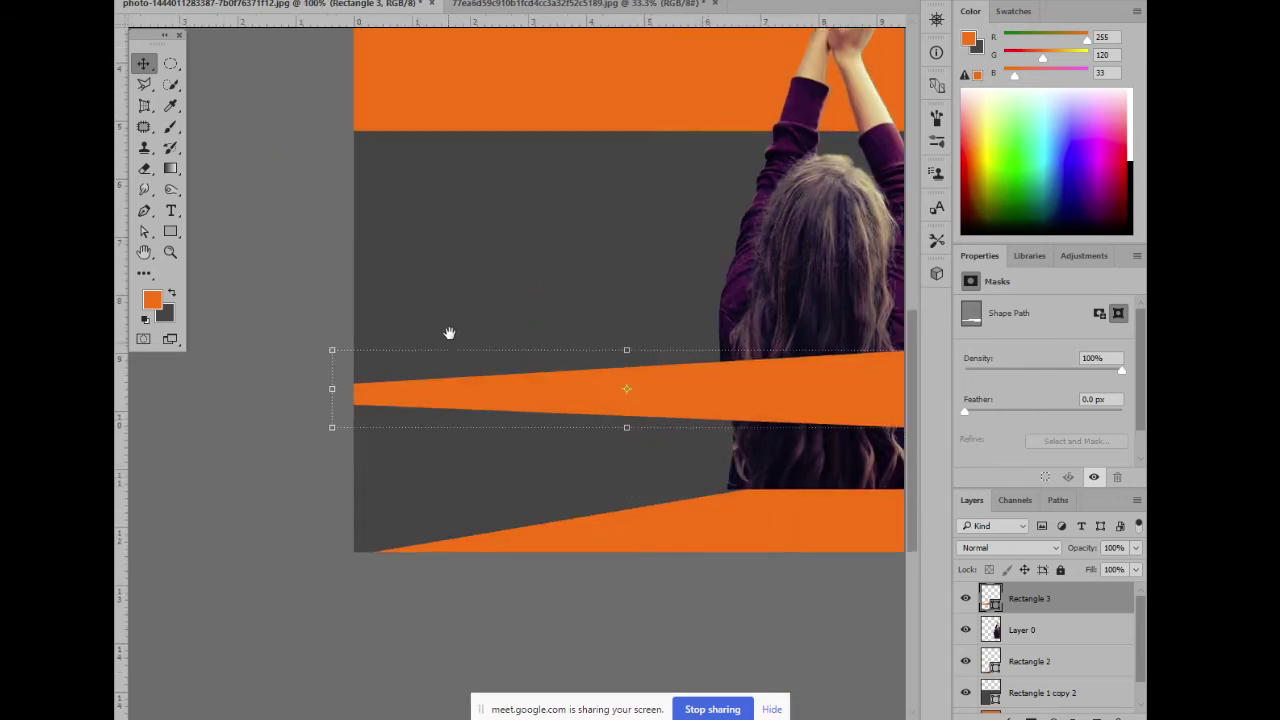
drag(371, 363, 301, 386)
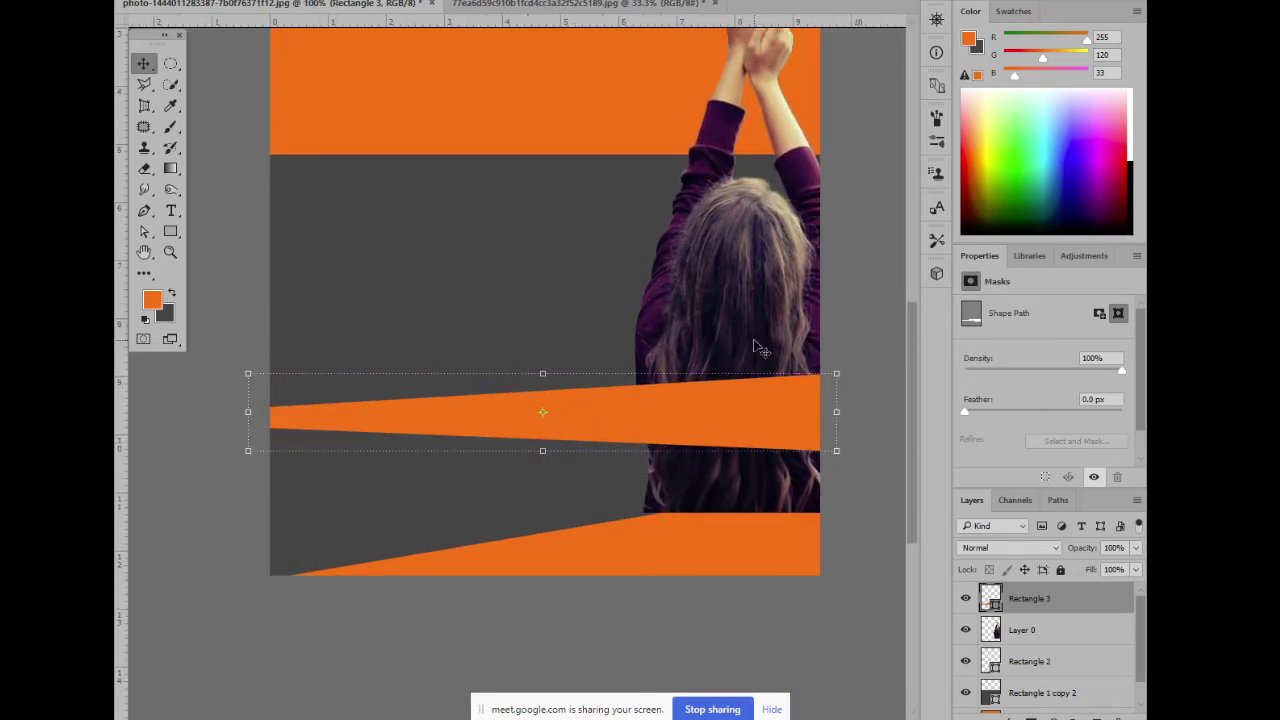
Delete the tapered orange strip crossing the woman's hair
click(675, 284)
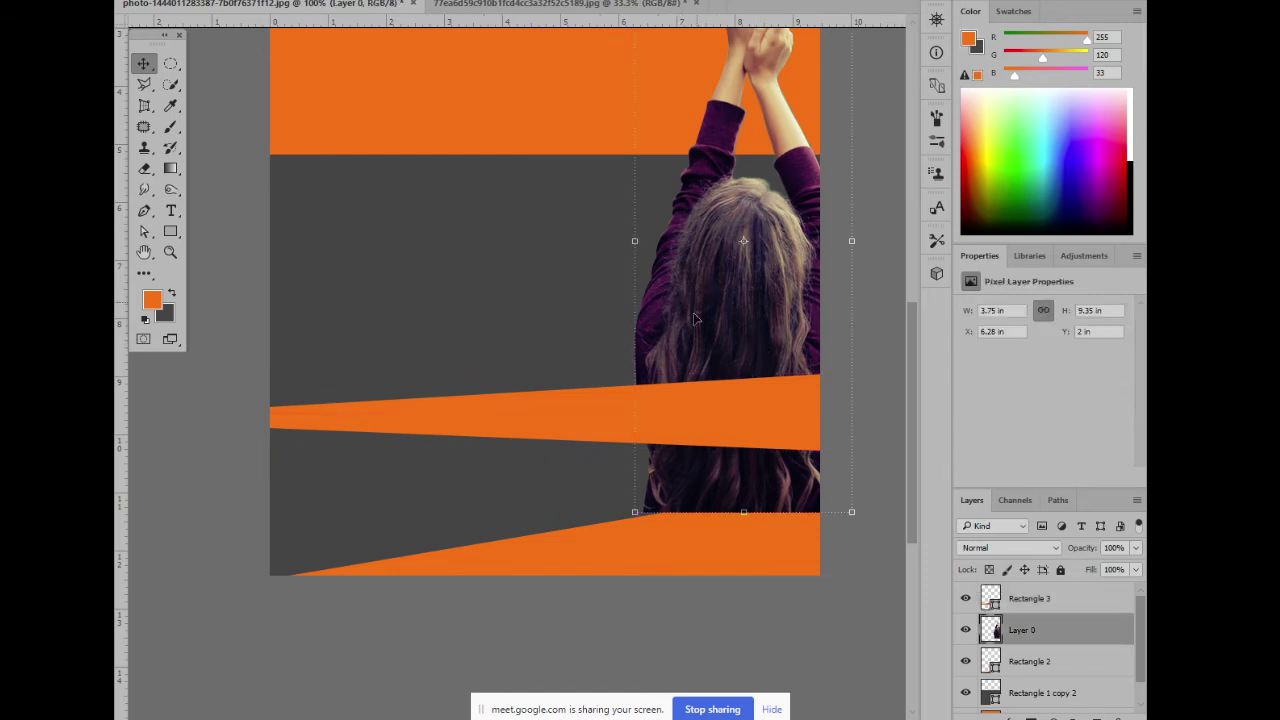
click(582, 418)
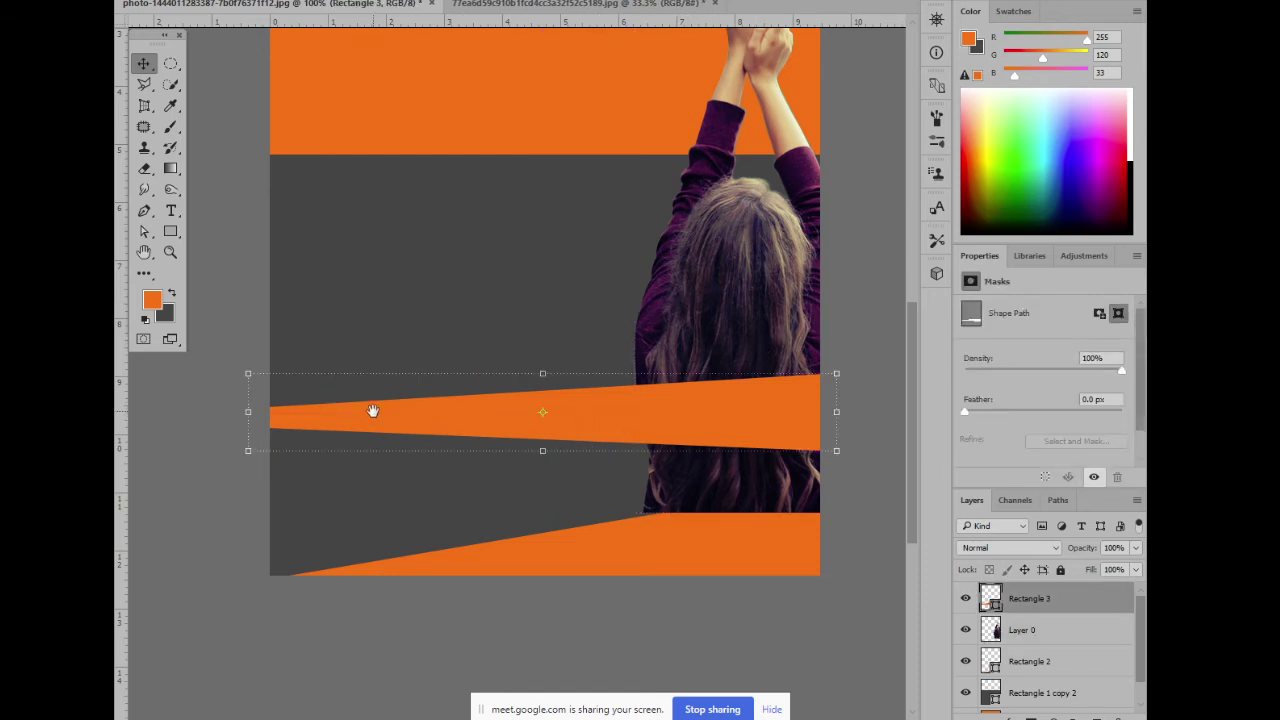
drag(371, 414, 434, 489)
key(Delete)
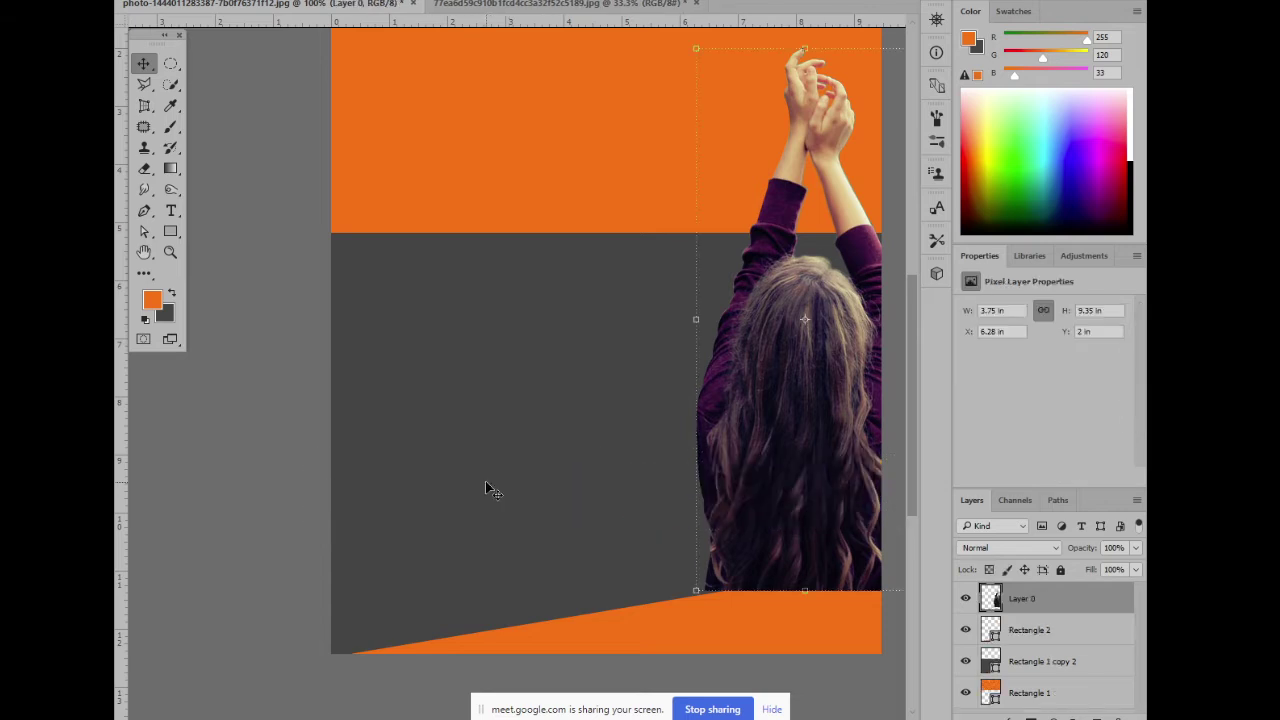
Draw a rectangle about 344 × 84 px in the gray block beside the woman and fill it with the foreground orange
scroll(205, 300, up, 1)
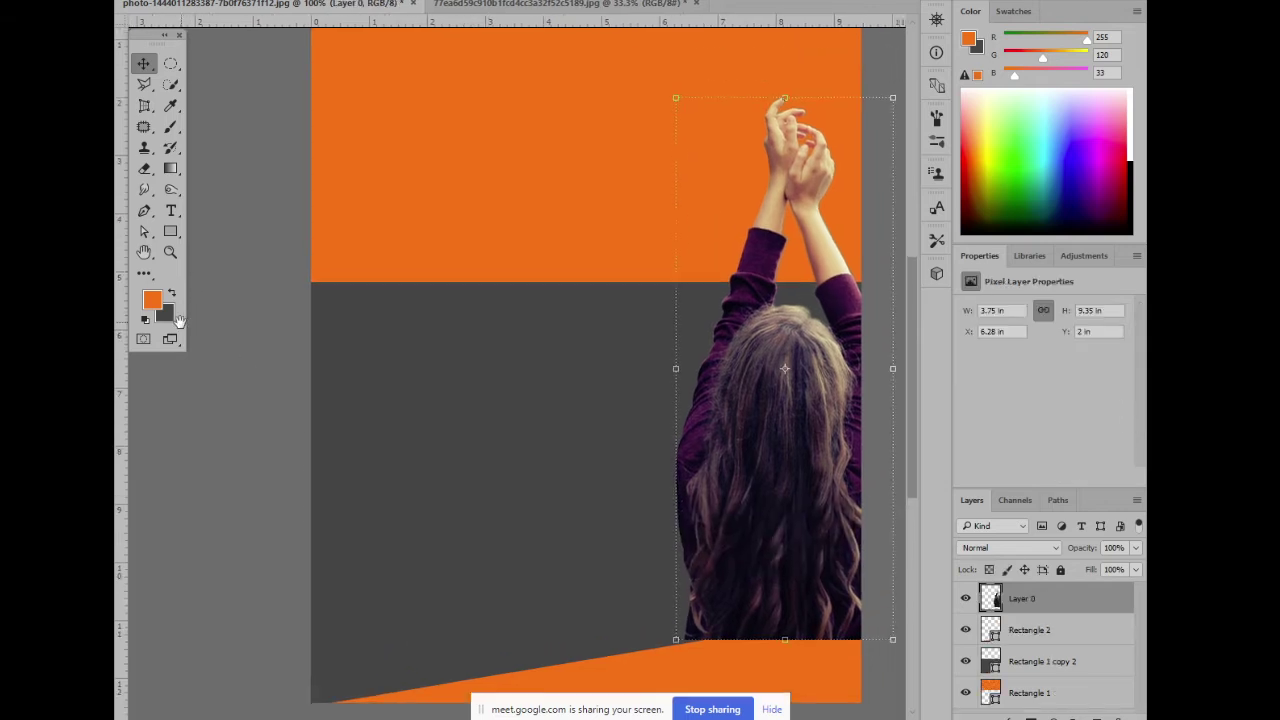
click(170, 231)
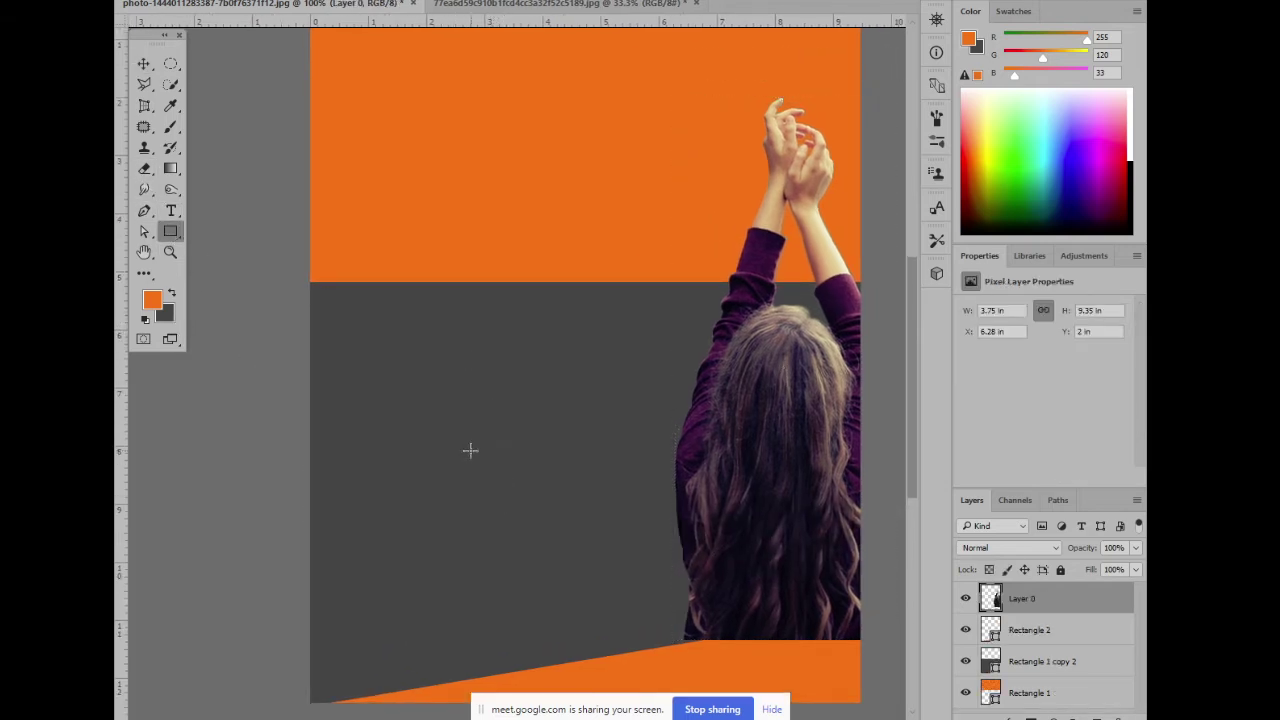
drag(469, 449, 613, 484)
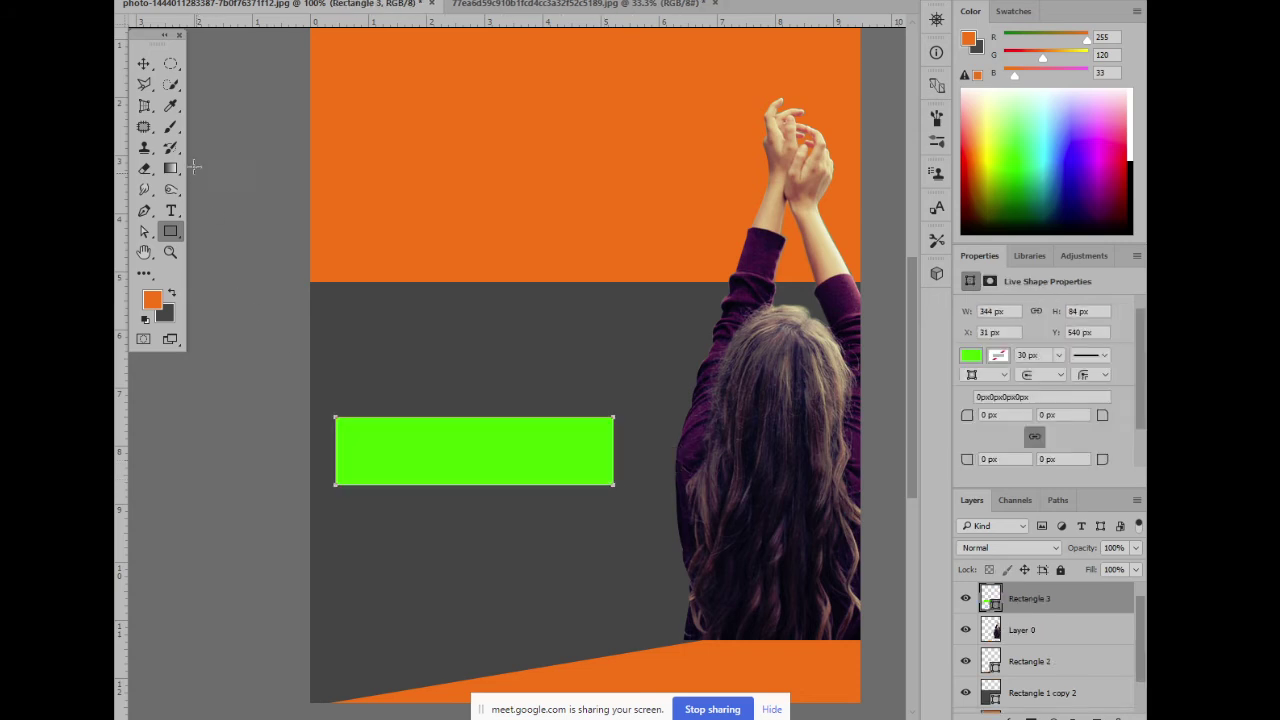
key(alt+BackSpace)
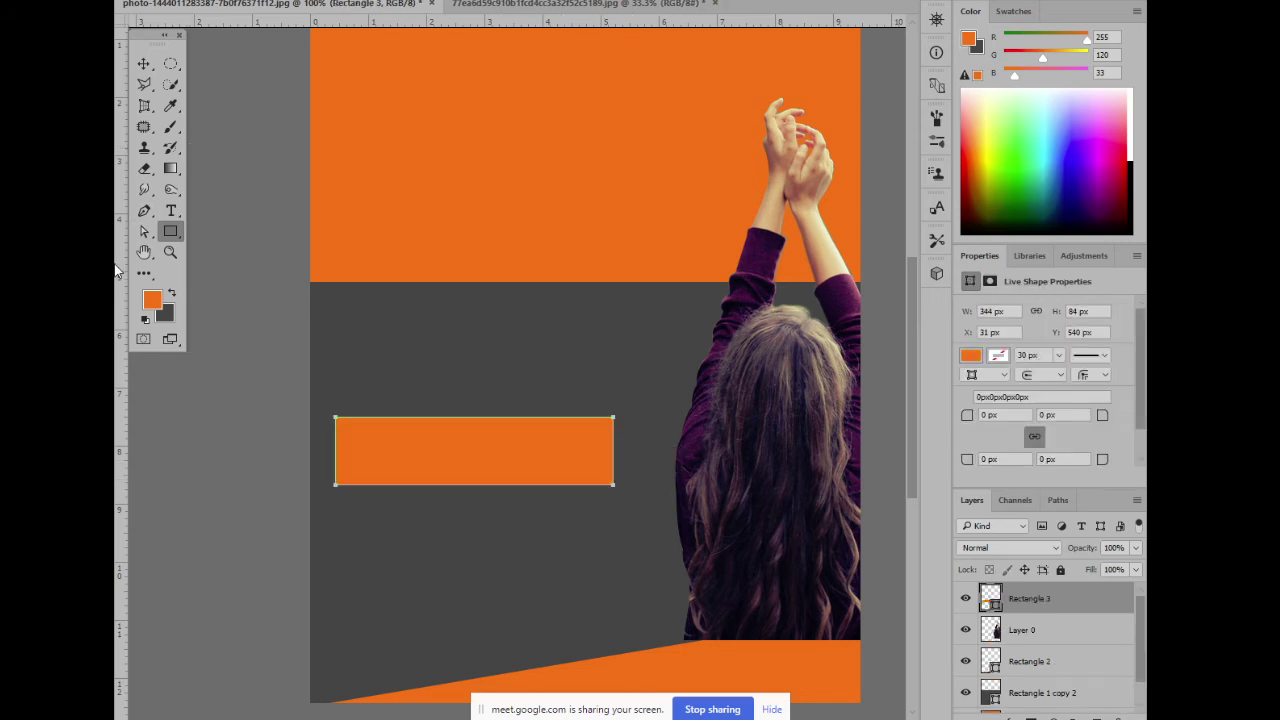
Move the orange rectangle slightly toward the woman and up, to about X 54 px, Y 537 px
click(143, 63)
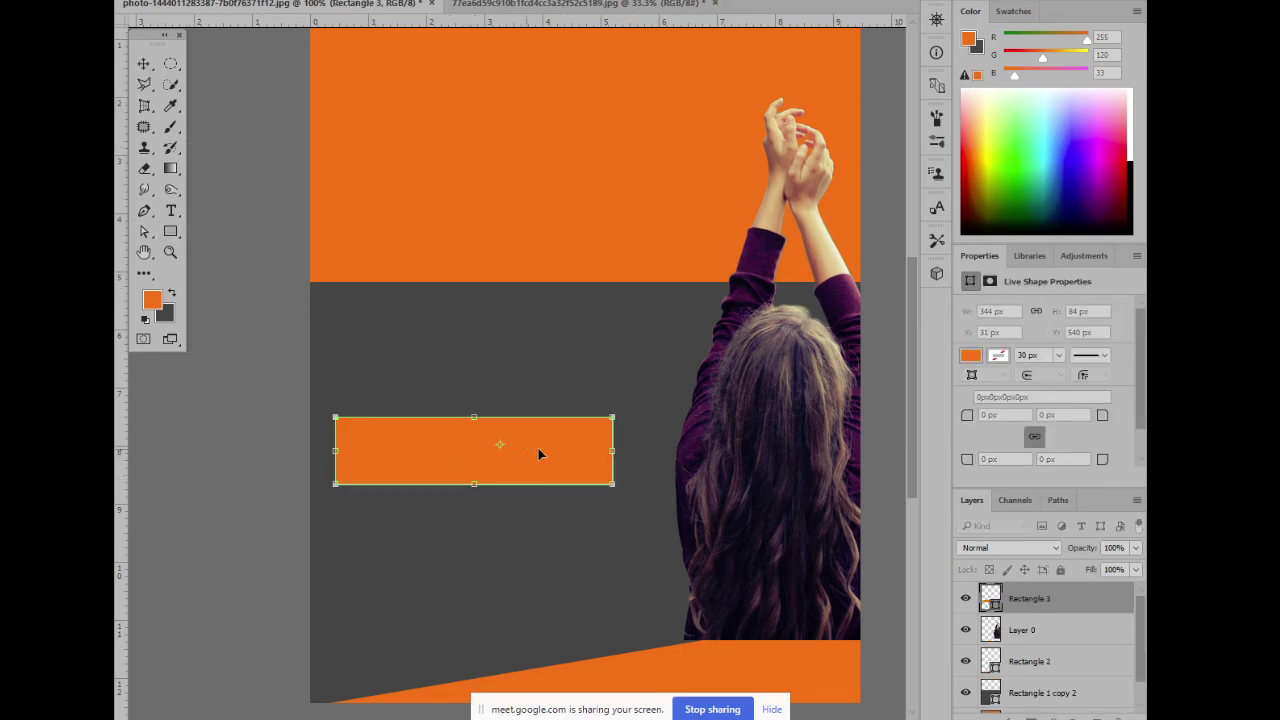
mouse_move(537, 451)
mouse_down()
mouse_move(557, 414)
mouse_move(553, 444)
mouse_up()
Nudge the orange rectangle's upper anchor nearest the woman down by about a quarter of its height with the Direct Selection tool
key(ctrl+plus)
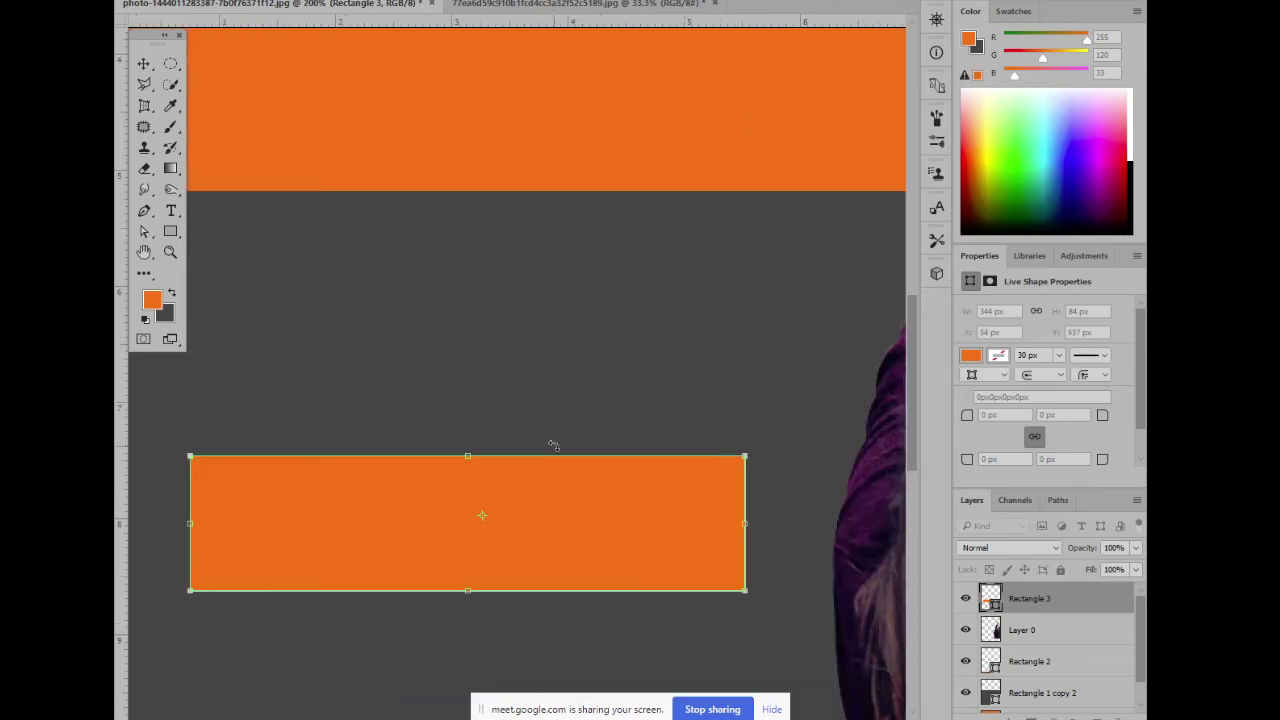
scroll(597, 514, down, 2)
click(143, 231)
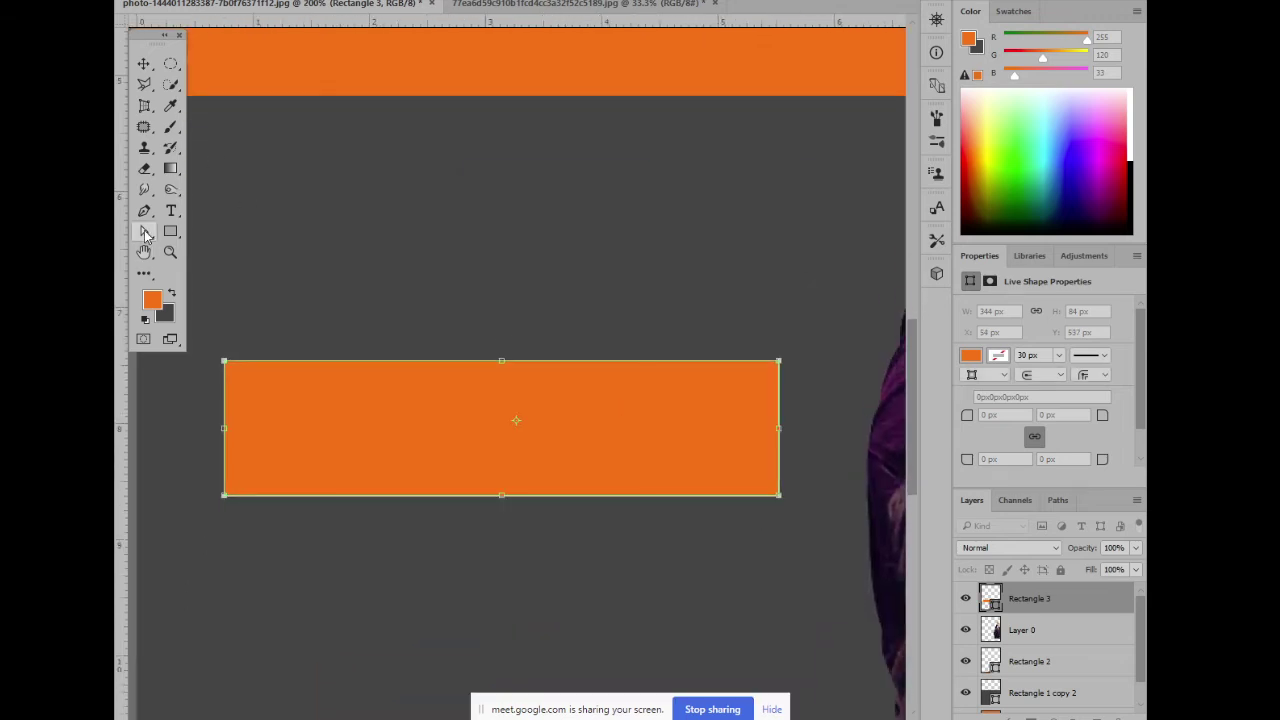
click(551, 244)
right_click(143, 231)
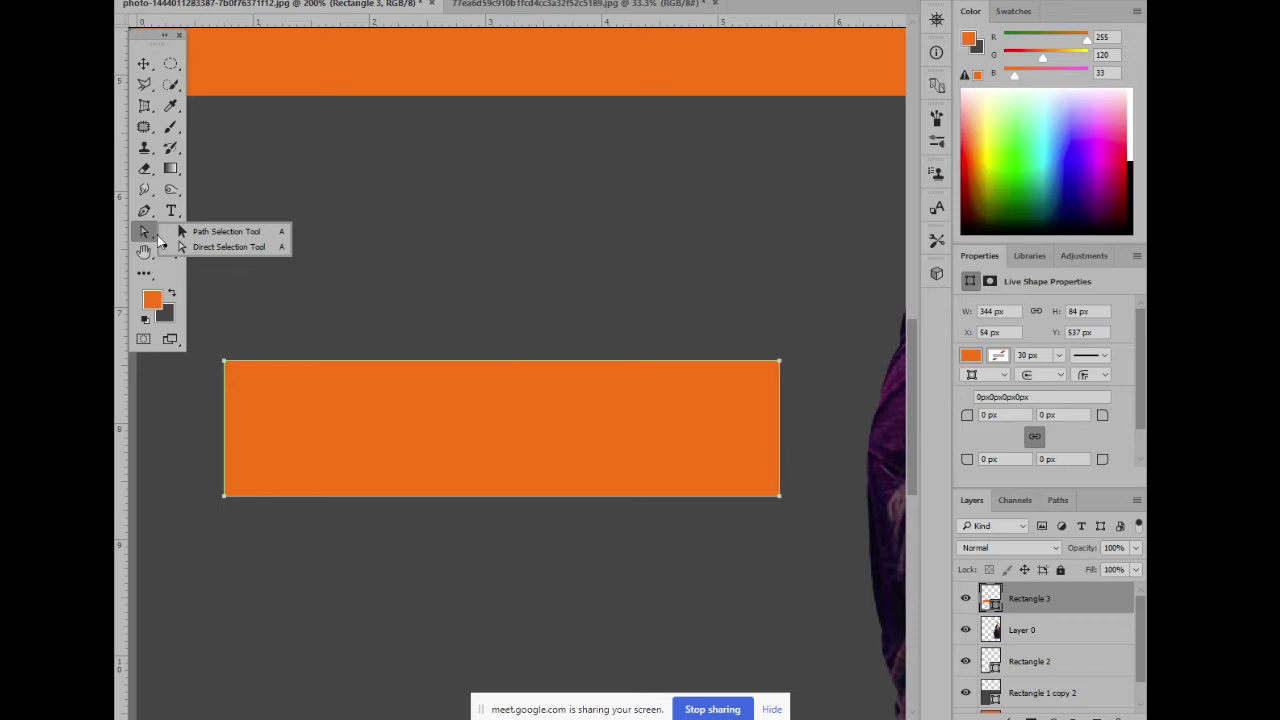
click(231, 247)
scroll(497, 394, right, 5)
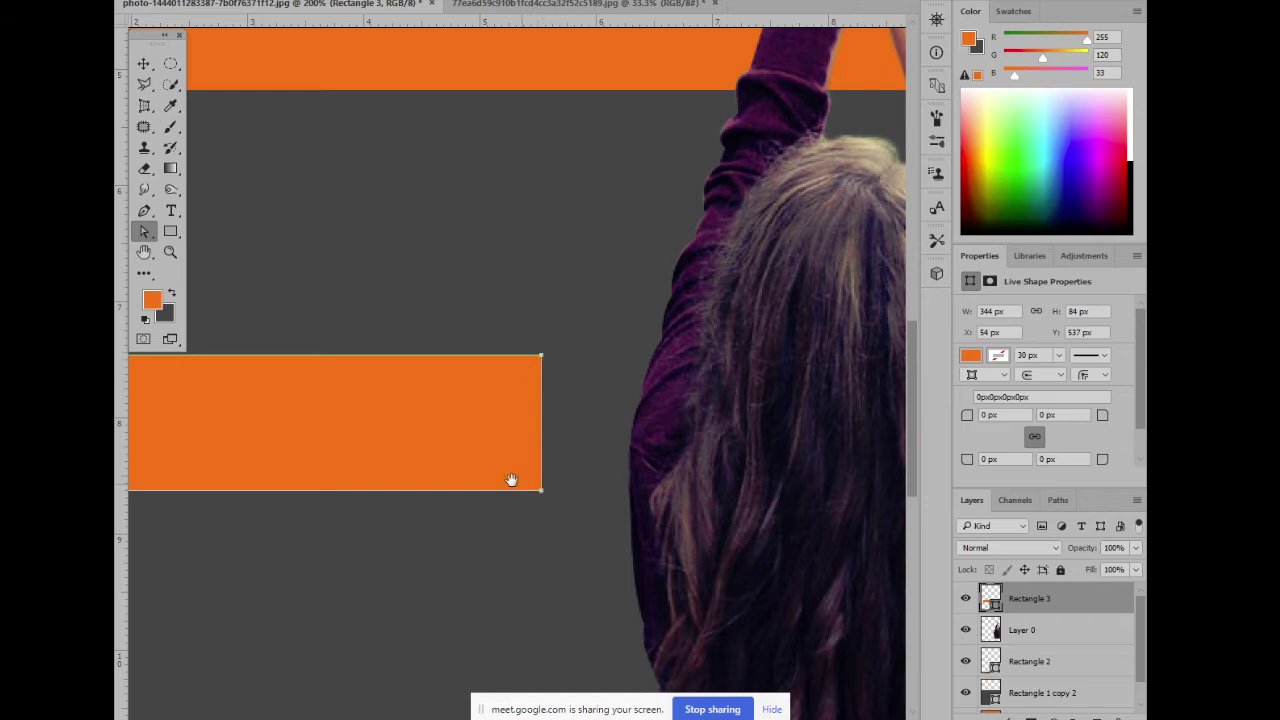
scroll(507, 485, up, 2)
scroll(507, 485, left, 3)
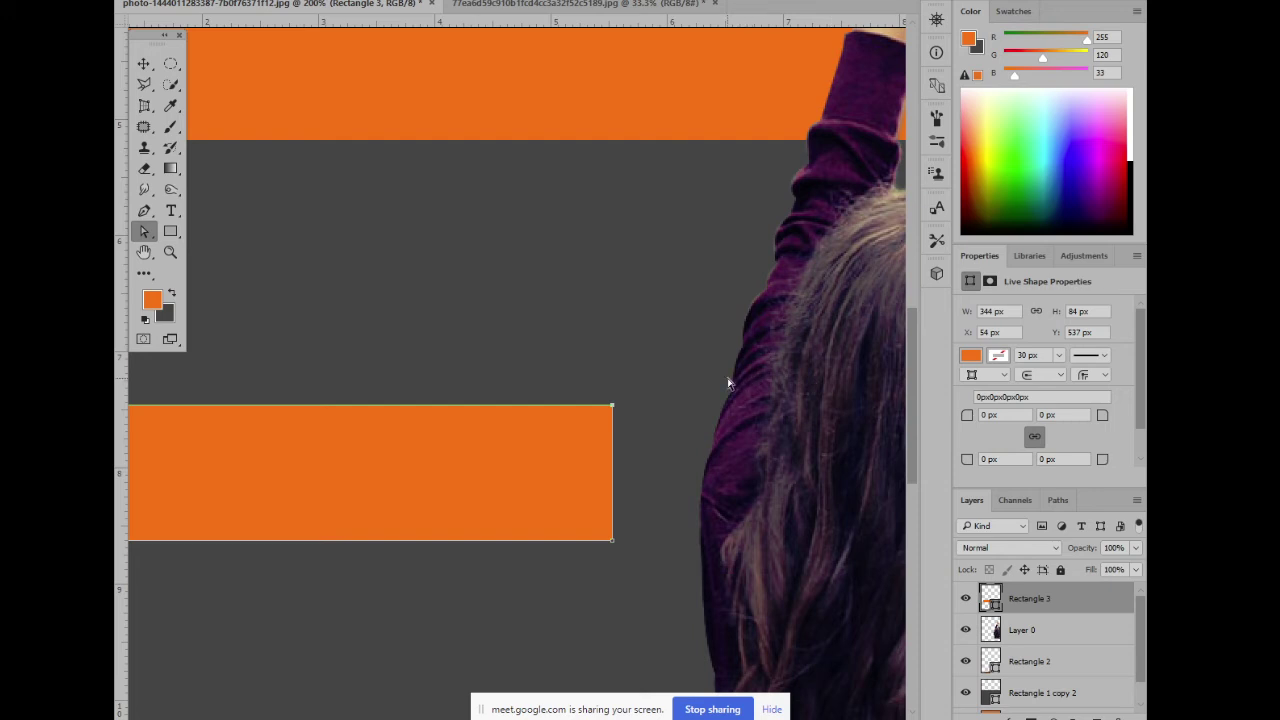
key(Down)
key(Down)
key(Down)
key(Down)
key(Down)
key(Down)
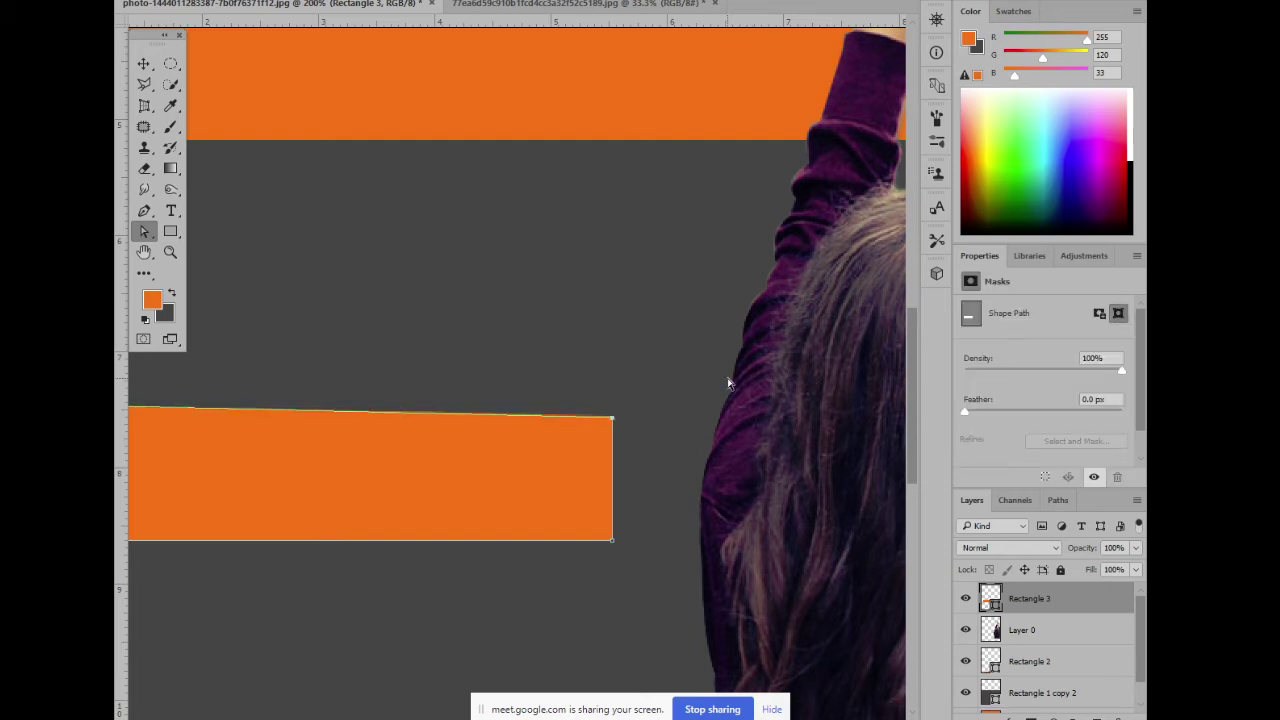
key(Down)
key(Down)
key(Down)
key(Down)
key(Down)
key(Down)
key(Down)
key(Down)
key(Down)
key(Down)
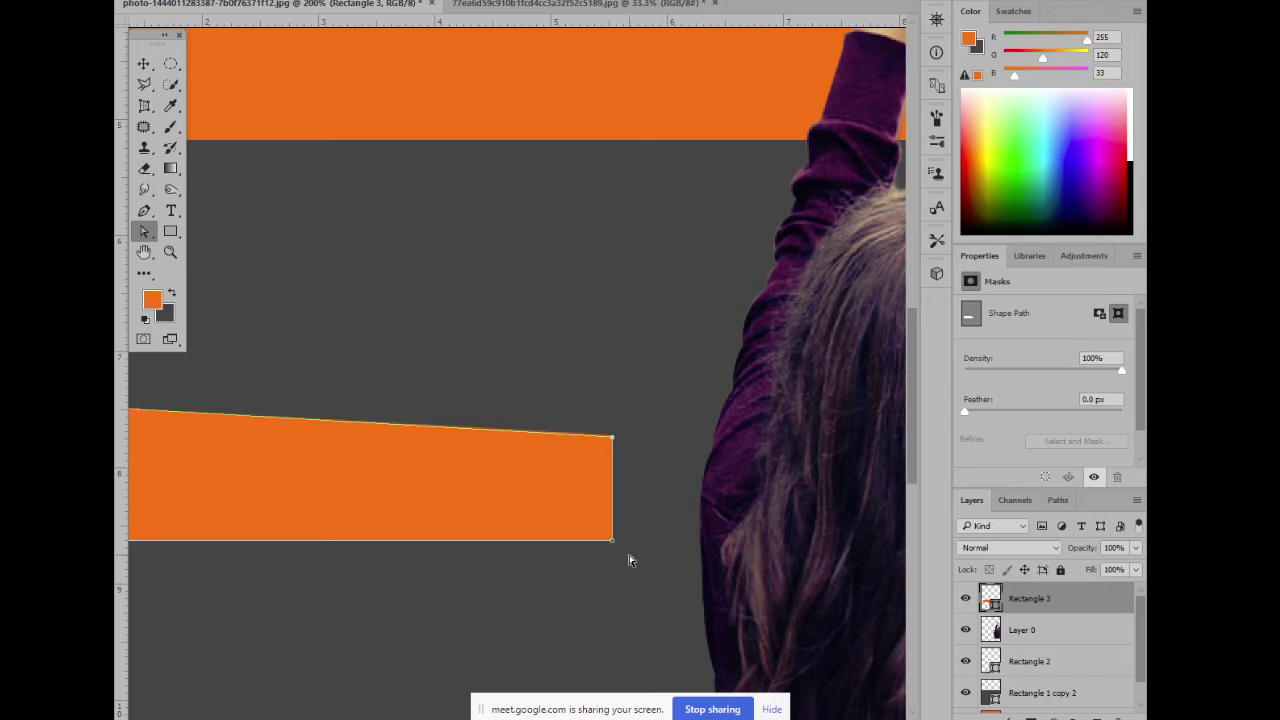
key(Down)
key(Down)
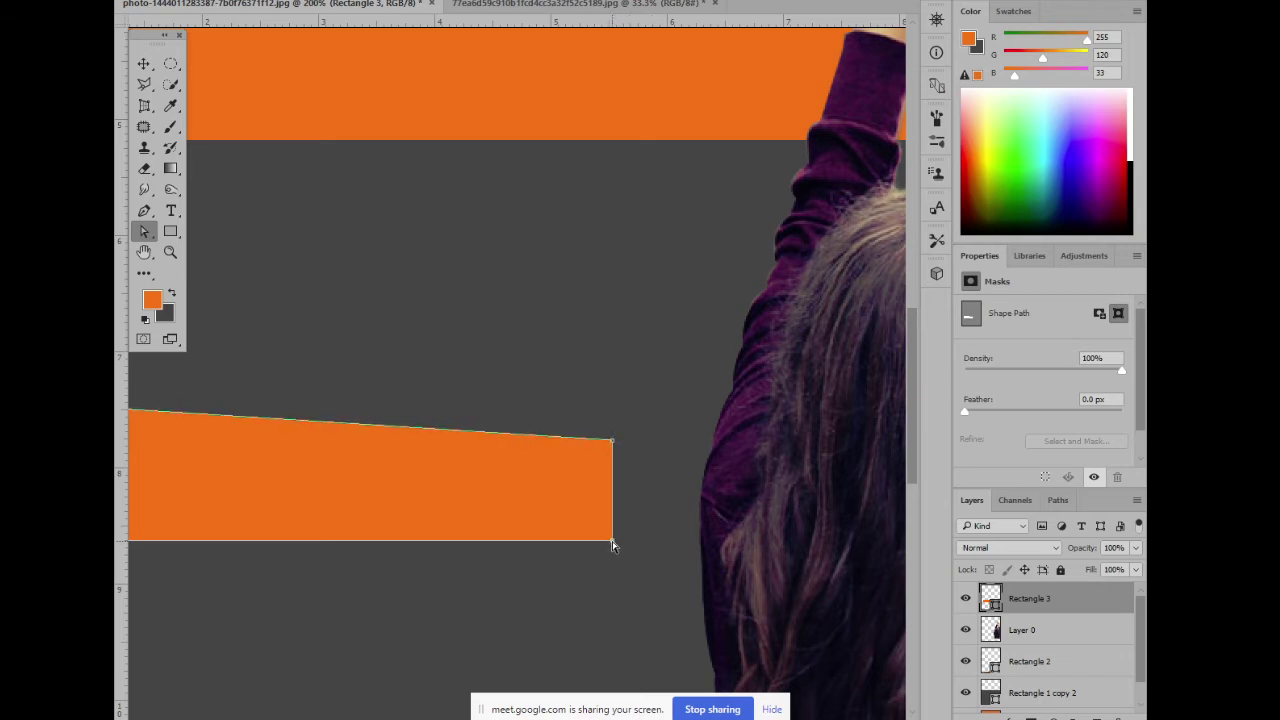
Nudge the lower anchor nearest the woman up by about a fifth of the rectangle's height, tapering the shape toward her
key(Up)
key(Up)
key(Up)
key(Up)
key(Up)
key(Up)
key(Up)
key(Up)
key(Up)
key(Up)
key(Up)
key(Up)
key(Up)
key(Up)
key(Up)
key(Up)
key(Up)
key(Up)
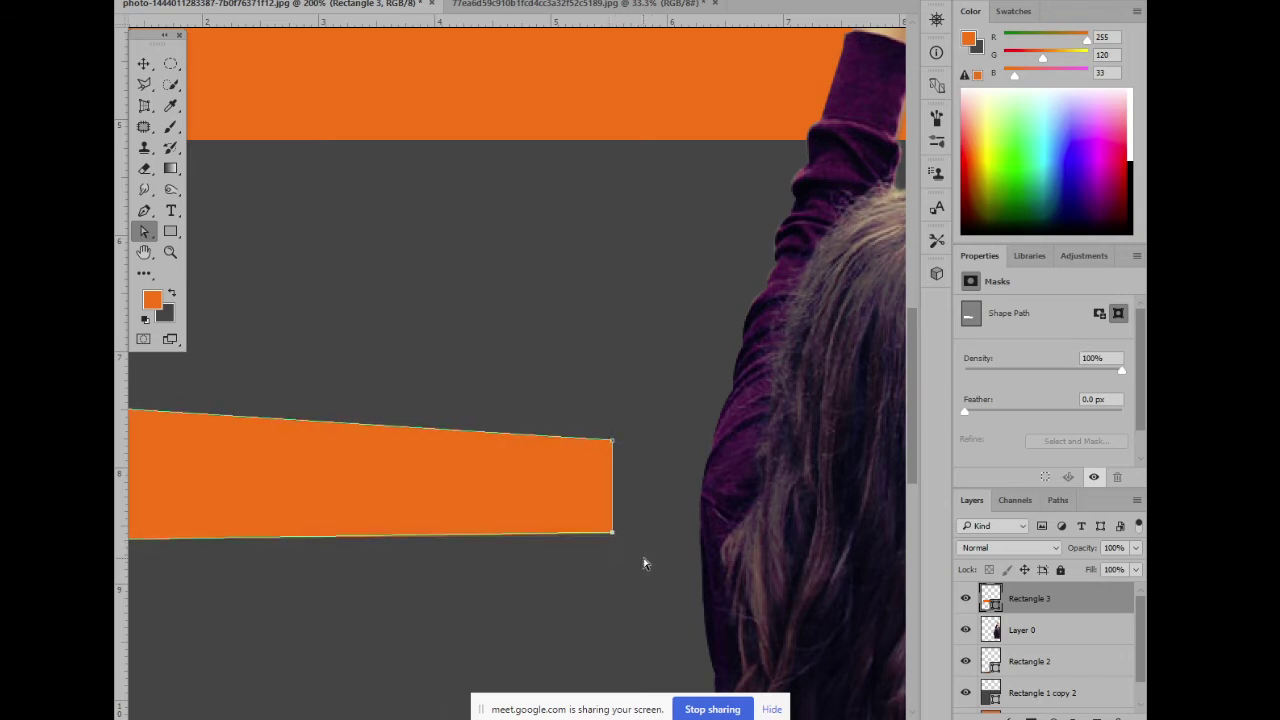
key(Up)
key(Up)
key(Up)
key(Up)
key(Up)
key(Up)
key(Up)
key(Up)
key(Up)
key(Up)
key(Up)
key(Up)
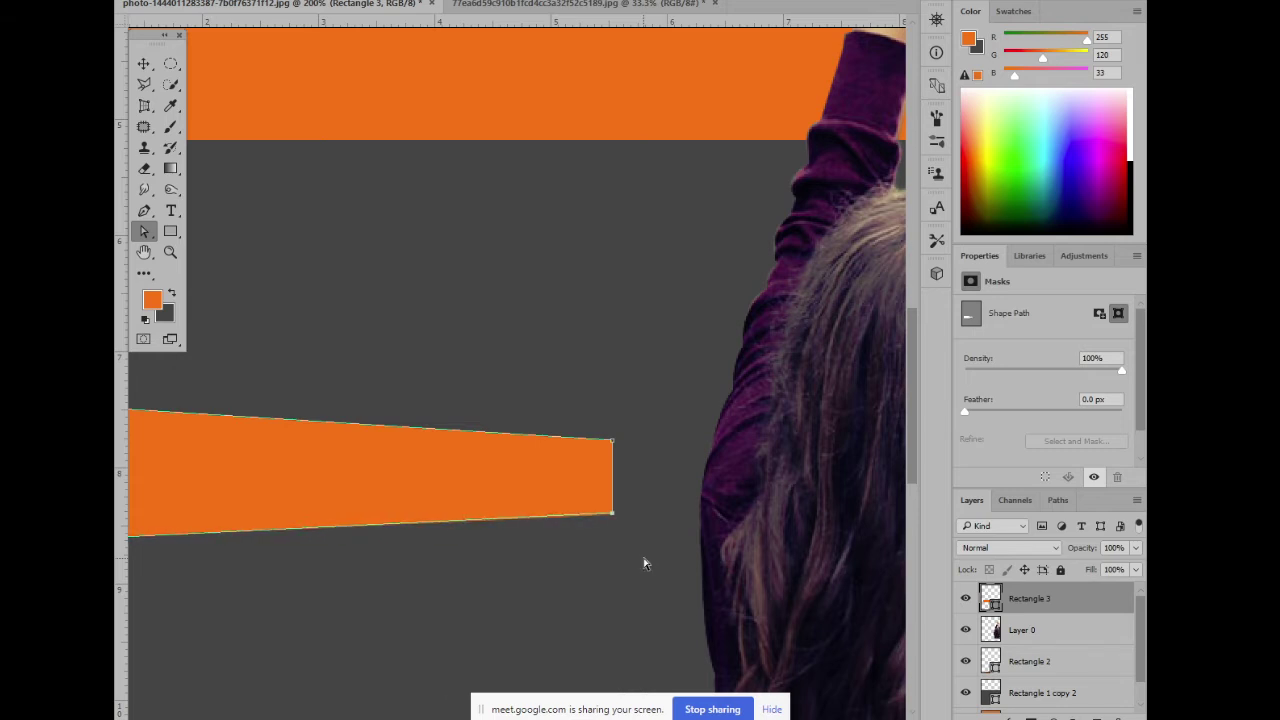
Move the tapered orange shape toward the woman so its narrow end overlaps her back
key(ctrl+minus)
key(ctrl+minus)
key(ctrl+minus)
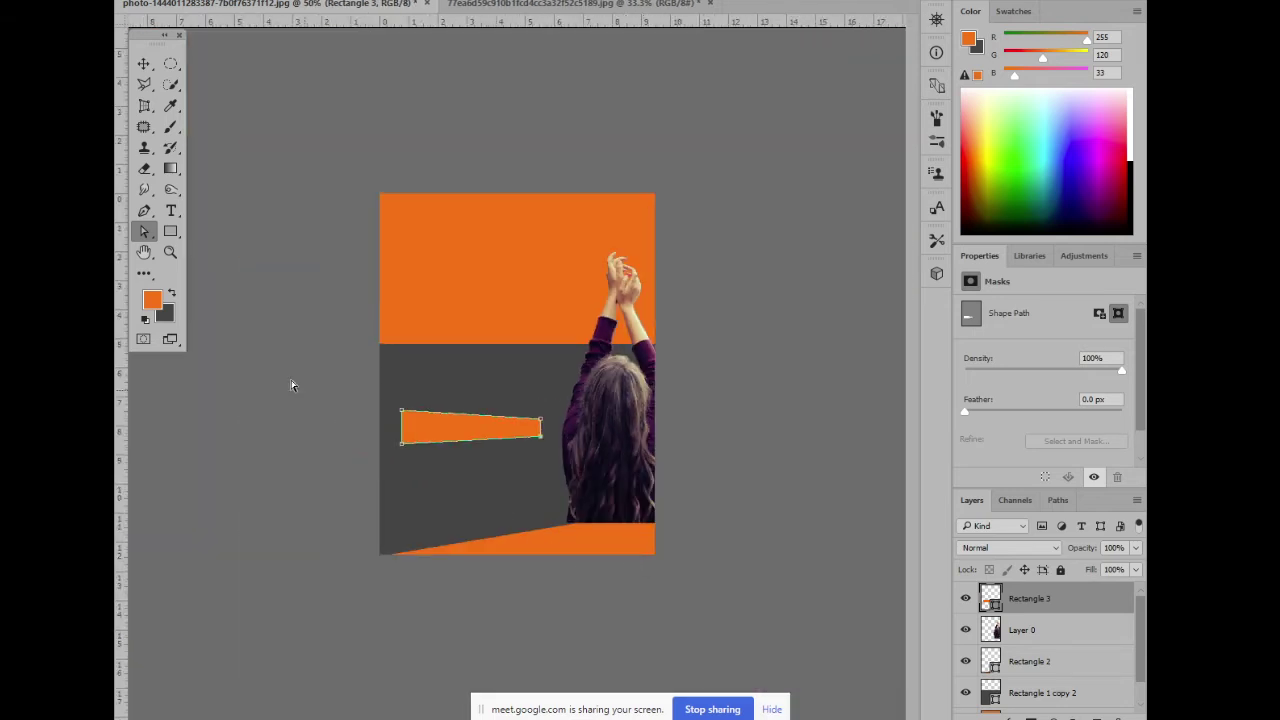
key(v)
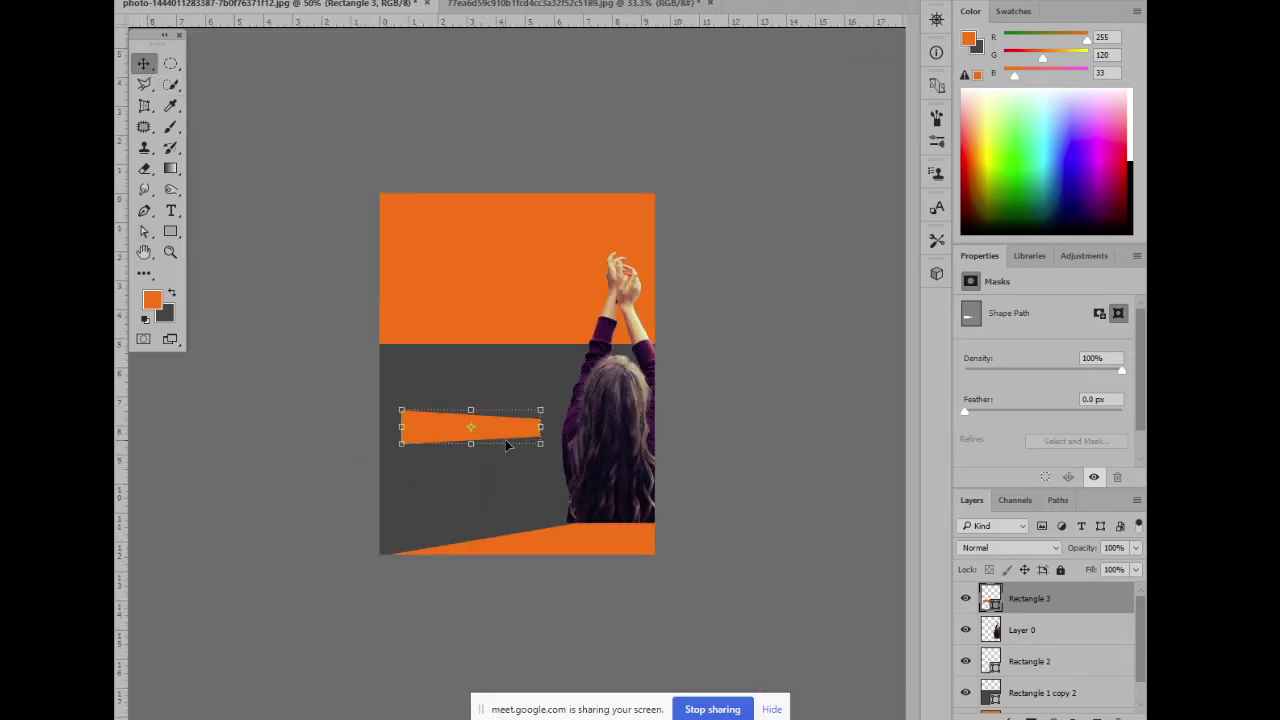
drag(507, 437, 542, 448)
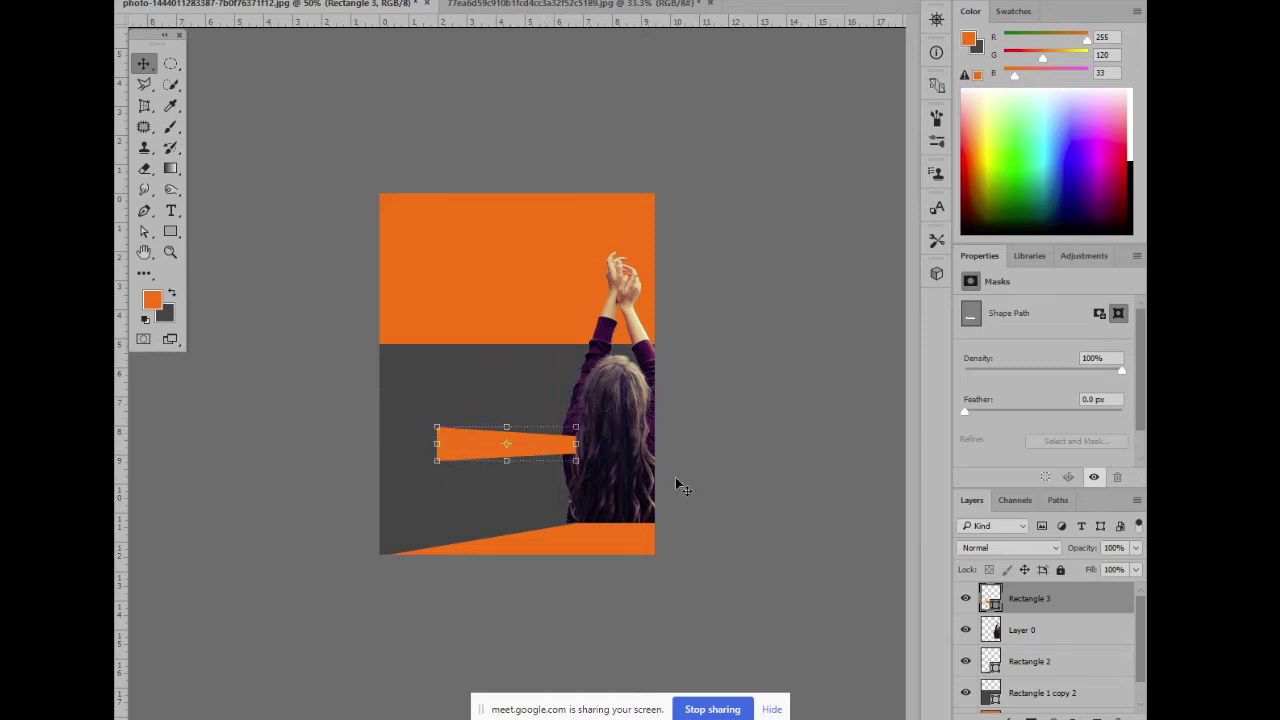
Reorder the Rectangle 3 layer to sit directly beneath Layer 0, behind the woman
key(ctrl+plus)
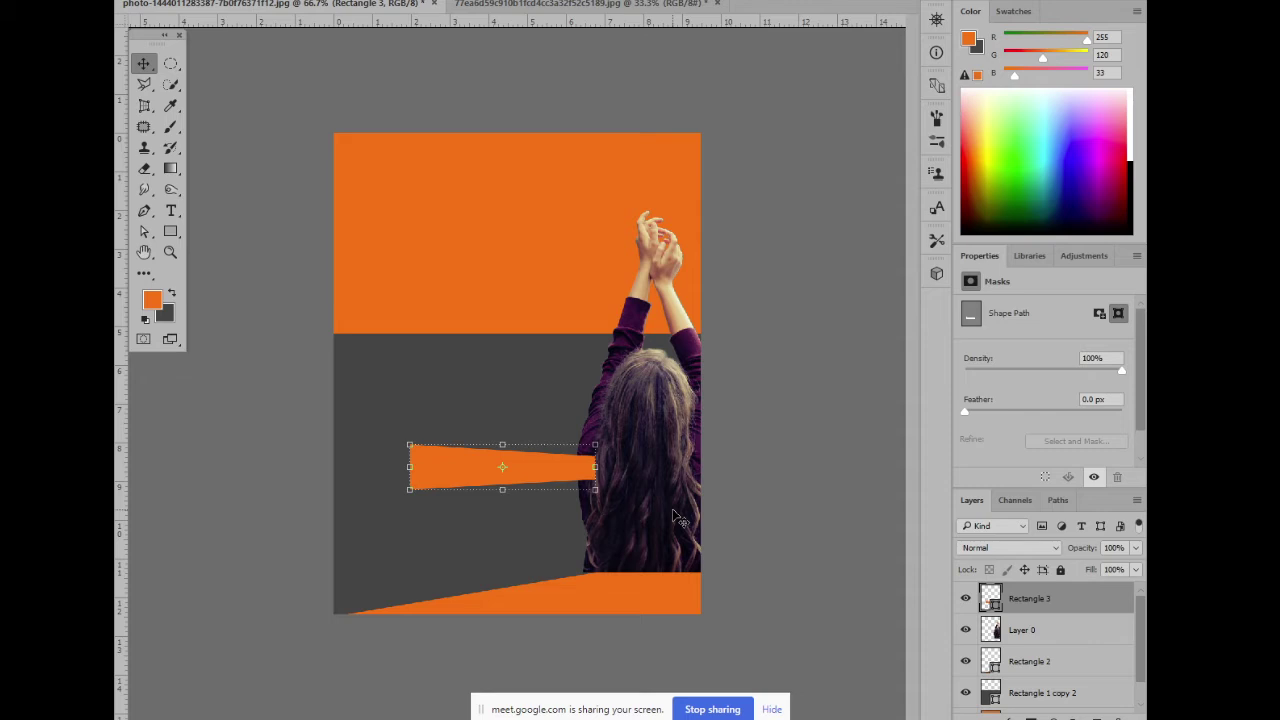
key(ctrl+plus)
drag(583, 523, 538, 485)
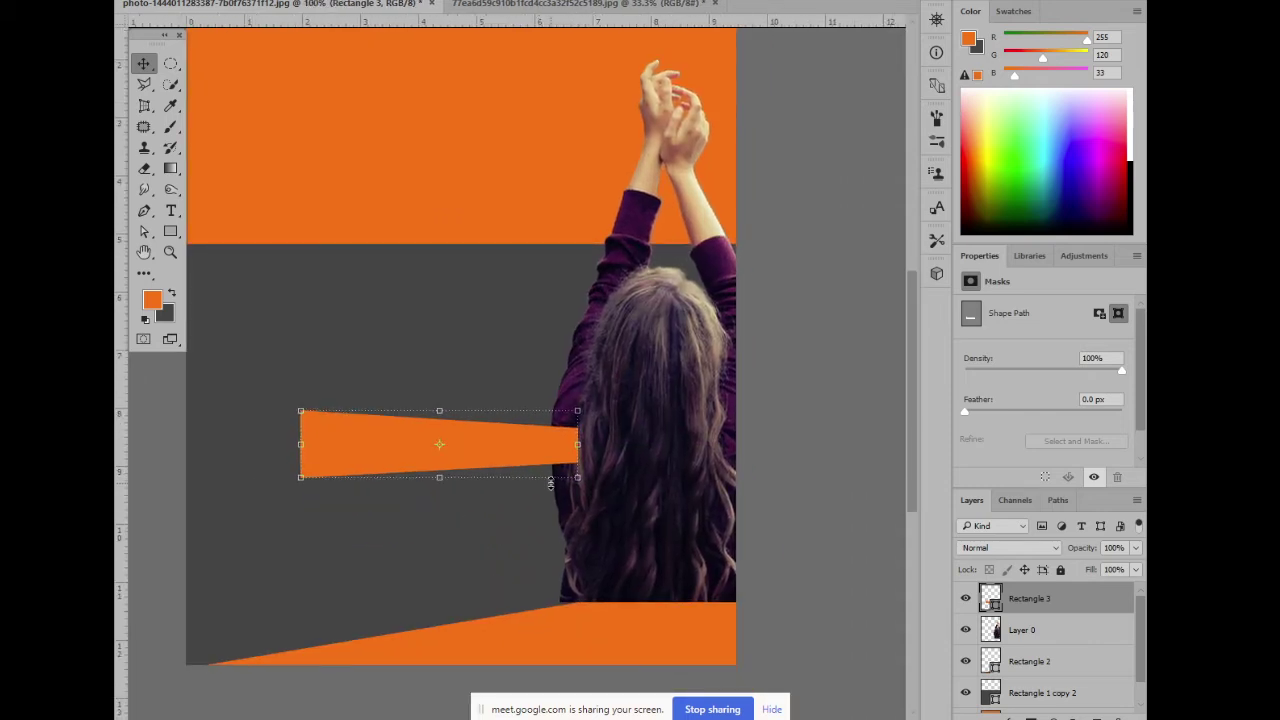
drag(1022, 606, 1032, 648)
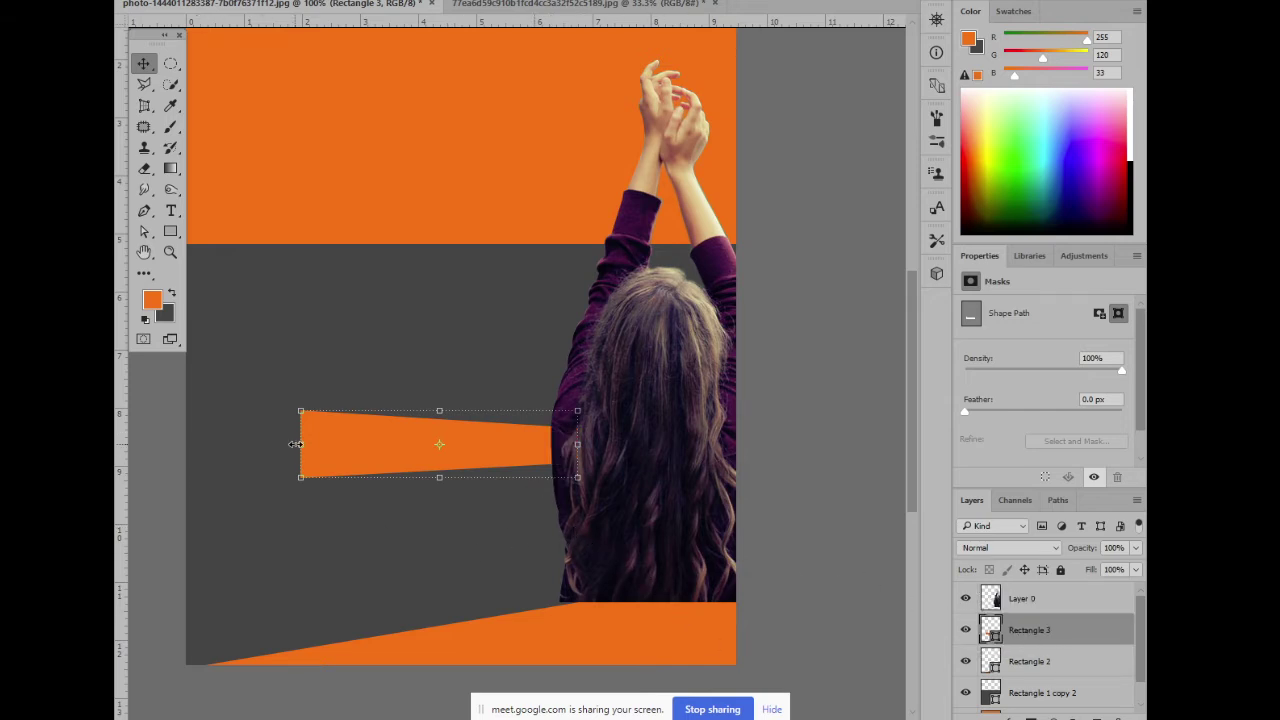
Stretch the tapered orange shape horizontally so its wide end reaches the canvas's left edge
key(ctrl+t)
drag(300, 444, 408, 482)
key(Return)
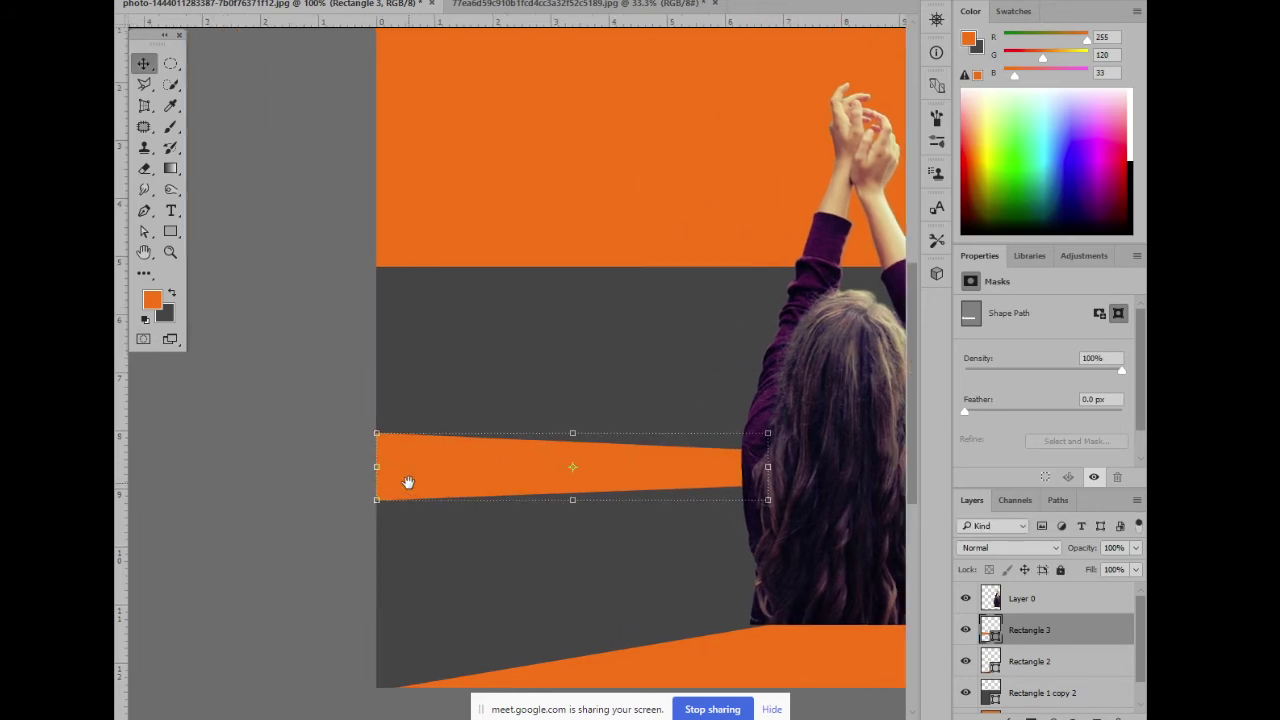
Raise the upper corner point at the wide end of the tapered orange strip
click(144, 231)
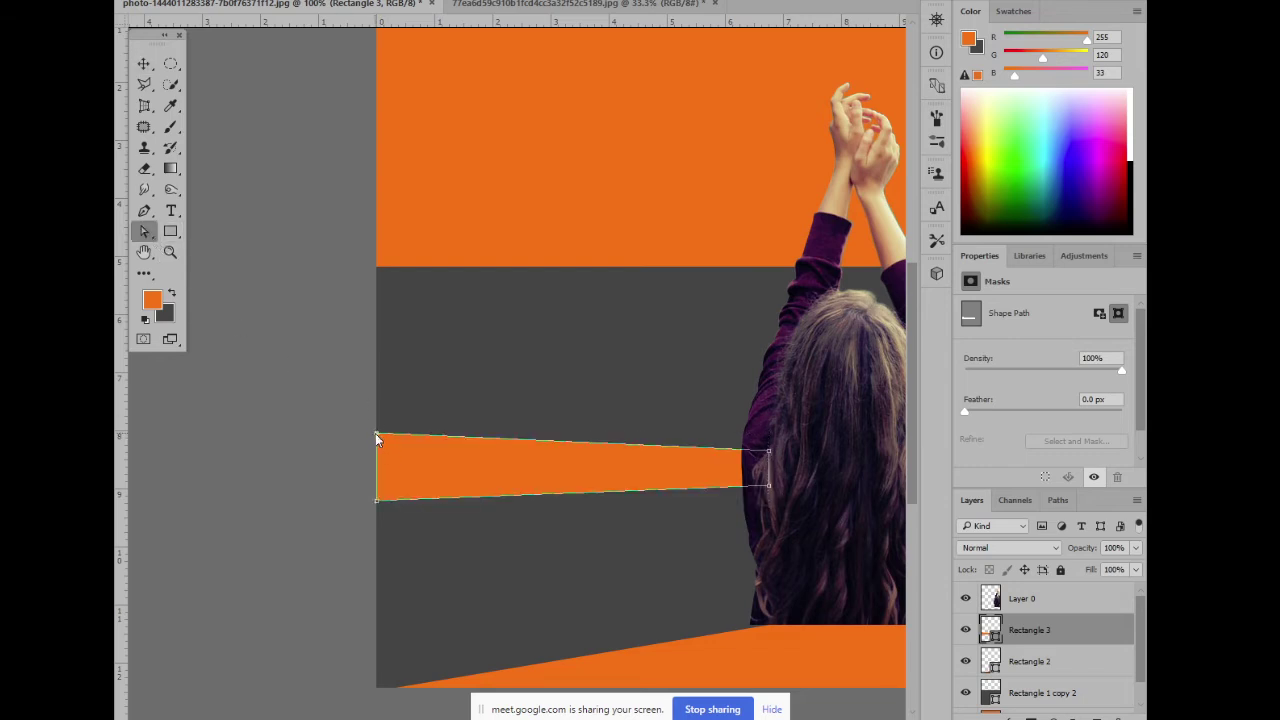
click(377, 438)
key(Up)
key(Up)
key(Up)
key(Up)
key(Up)
key(Up)
key(Up)
key(Up)
key(Up)
key(Up)
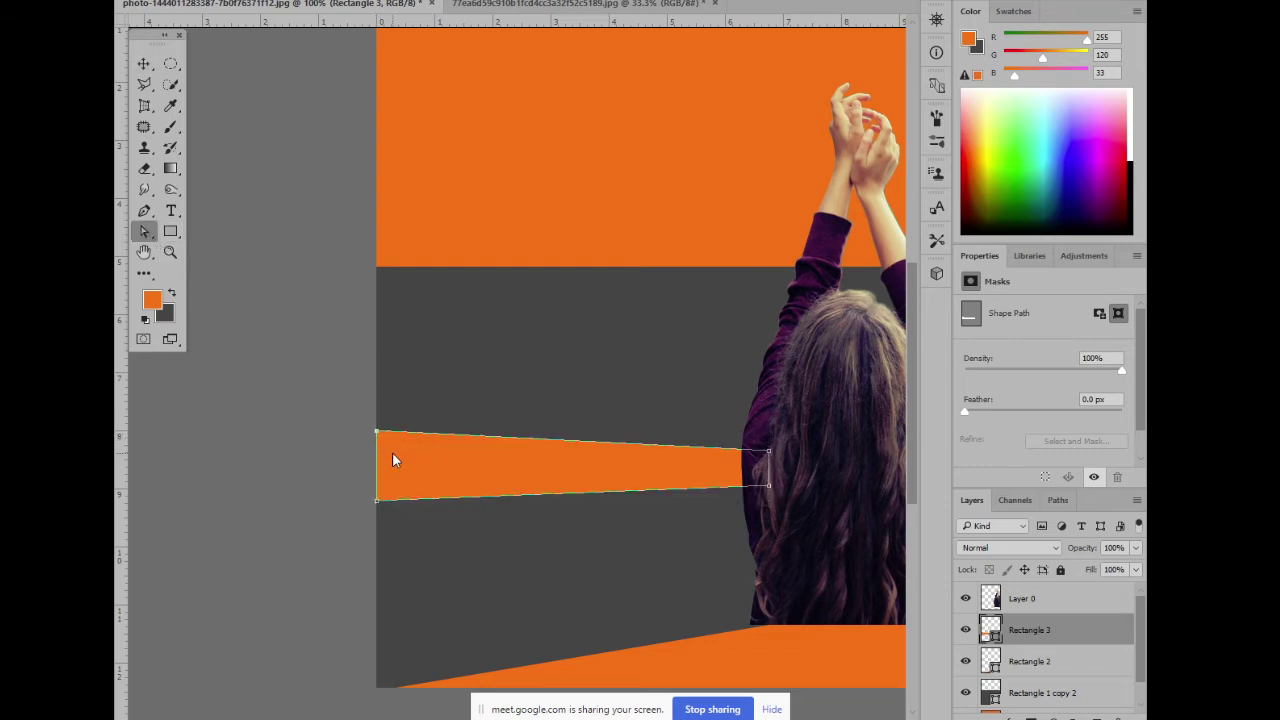
key(Up)
key(Up)
key(Up)
key(Up)
key(Up)
key(Up)
key(Up)
key(Up)
key(Up)
key(Up)
key(Up)
key(Up)
key(Up)
key(Up)
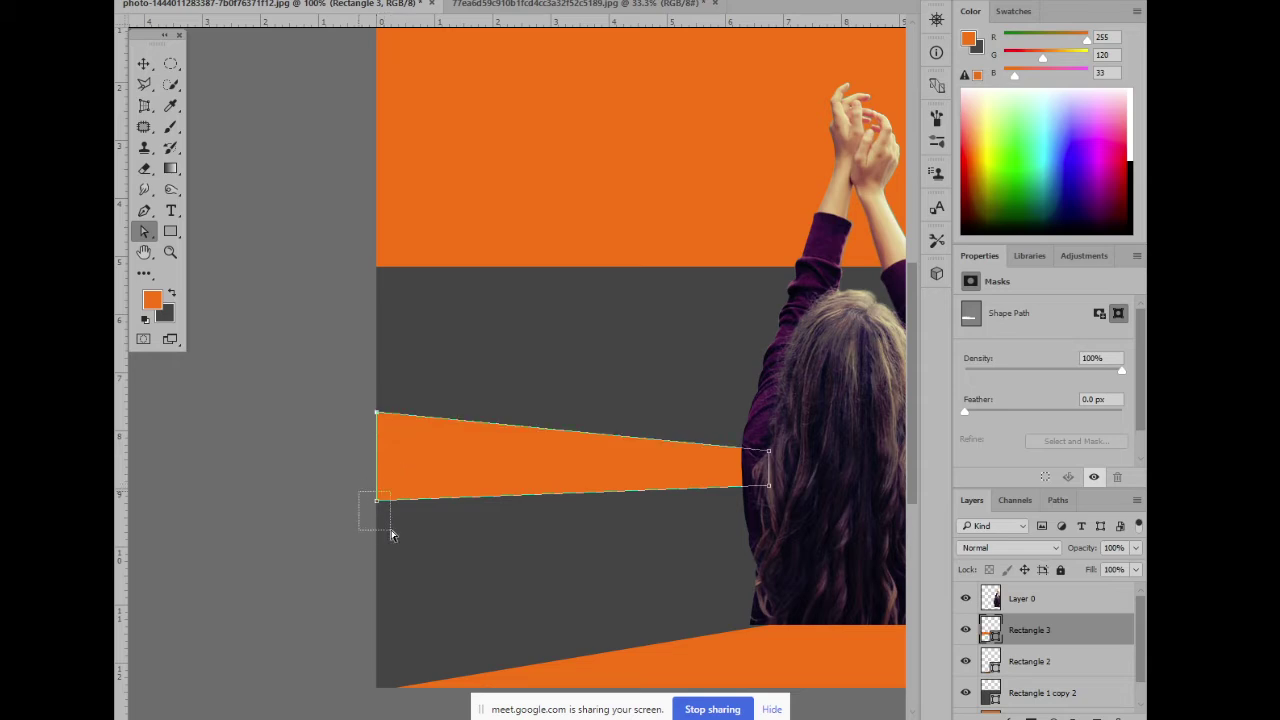
Lower the bottom corner point at the wide end of the tapered orange strip
key(Down)
key(Down)
key(Down)
key(Down)
key(Down)
key(Down)
key(Down)
key(Down)
key(Down)
key(Down)
key(Down)
key(Down)
key(Down)
key(Down)
key(Down)
key(Down)
key(Down)
key(Down)
key(Down)
key(Down)
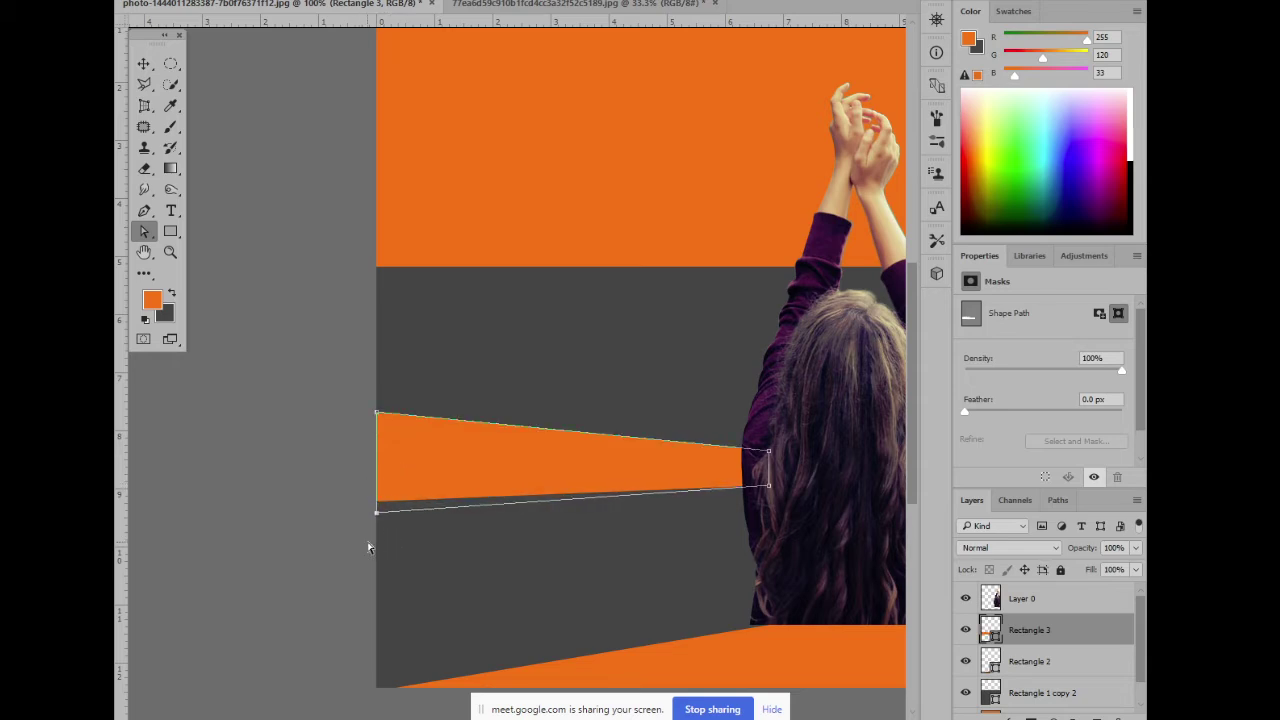
key(Down)
key(Down)
key(Down)
key(Down)
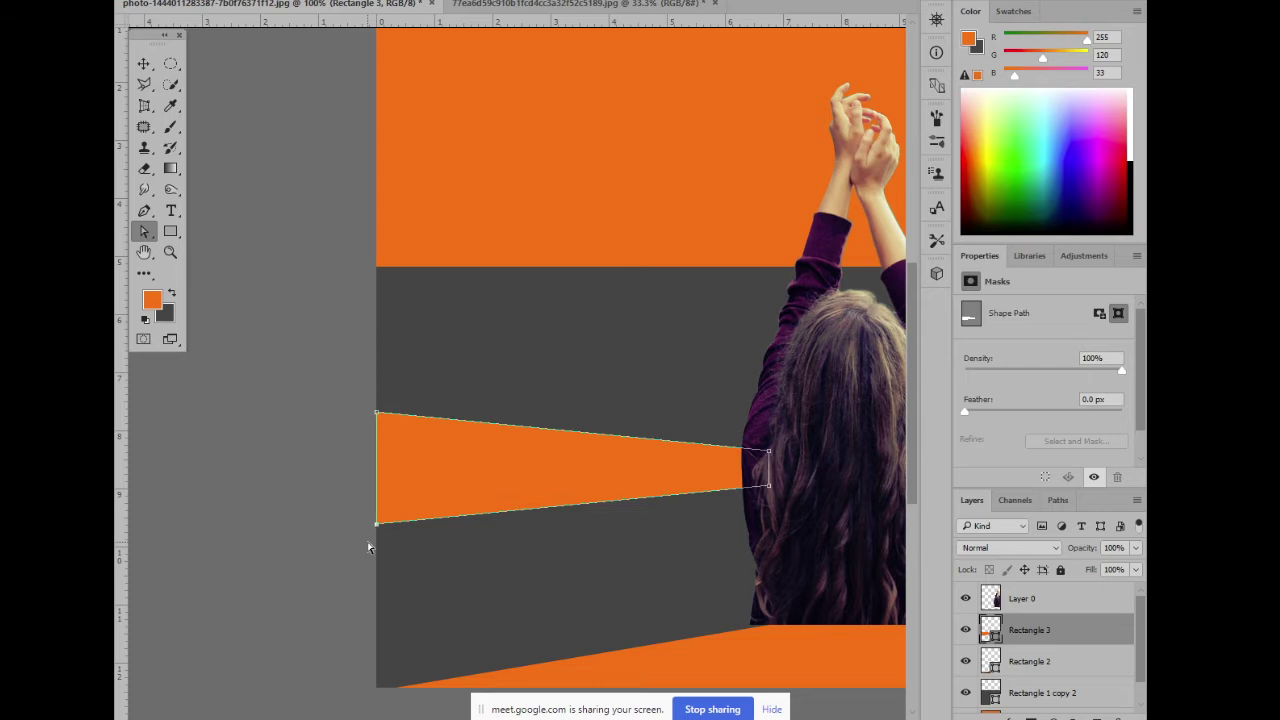
scroll(367, 540, down, 3)
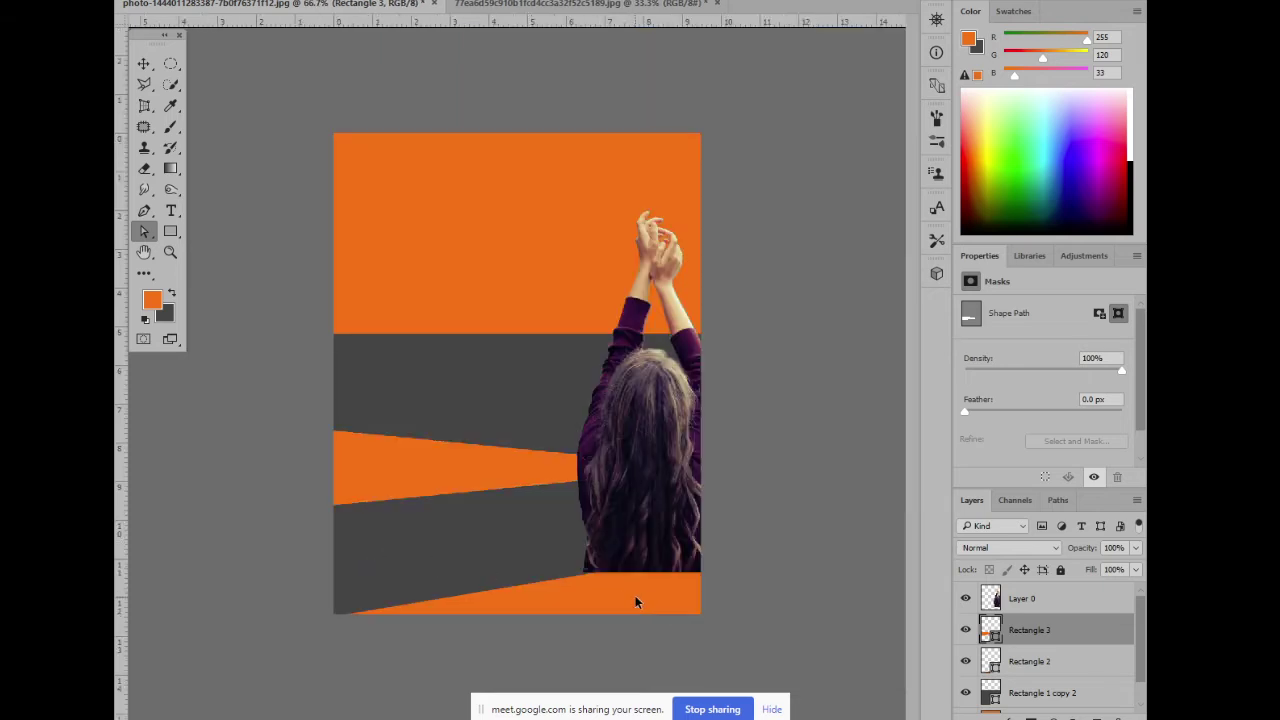
Shift Rectangle 2's upper-left corner point to align with the lower-left corner of the woman's cutout, then deselect the shape
scroll(634, 600, up, 5)
scroll(627, 603, down, 5)
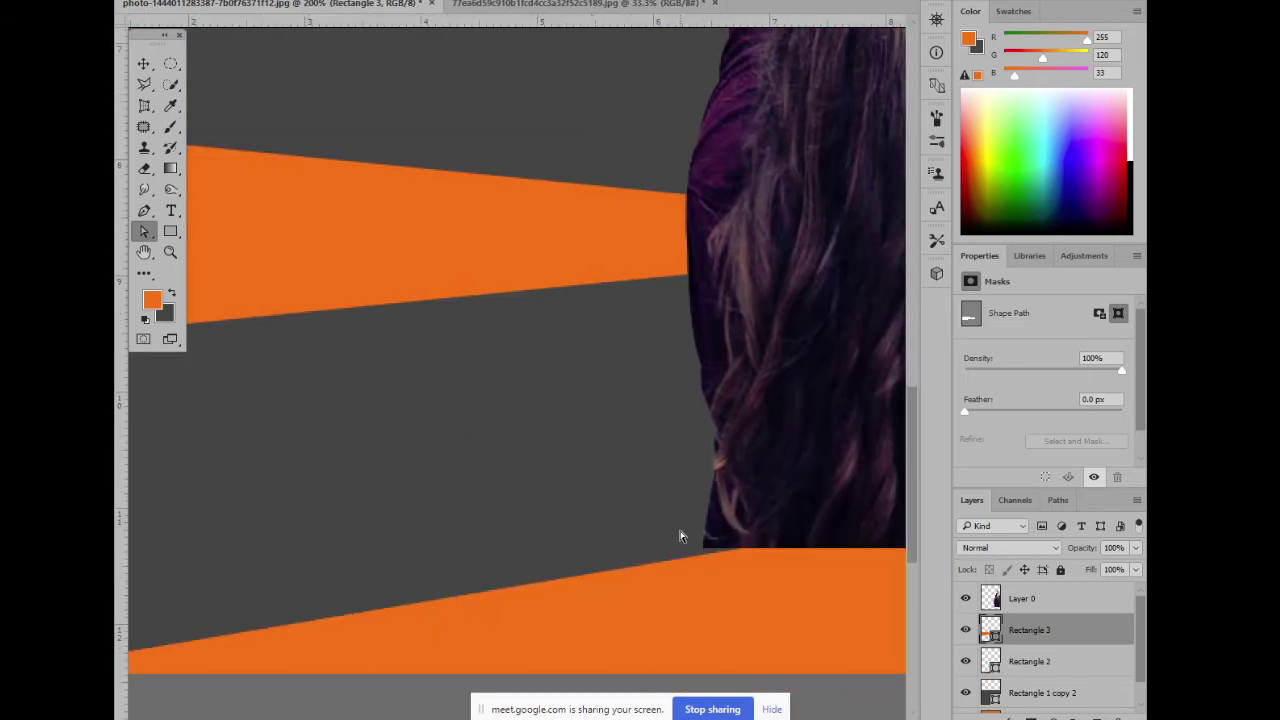
drag(677, 543, 811, 597)
scroll(722, 603, down, 3)
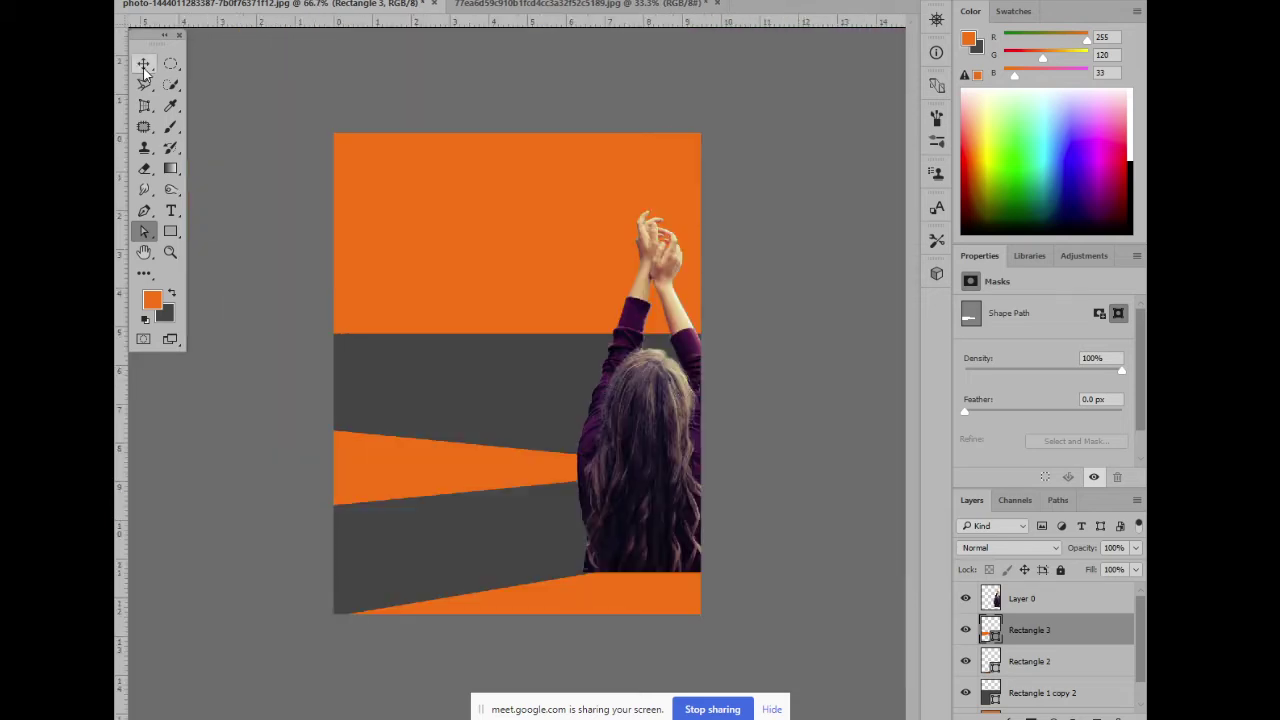
key(v)
click(617, 595)
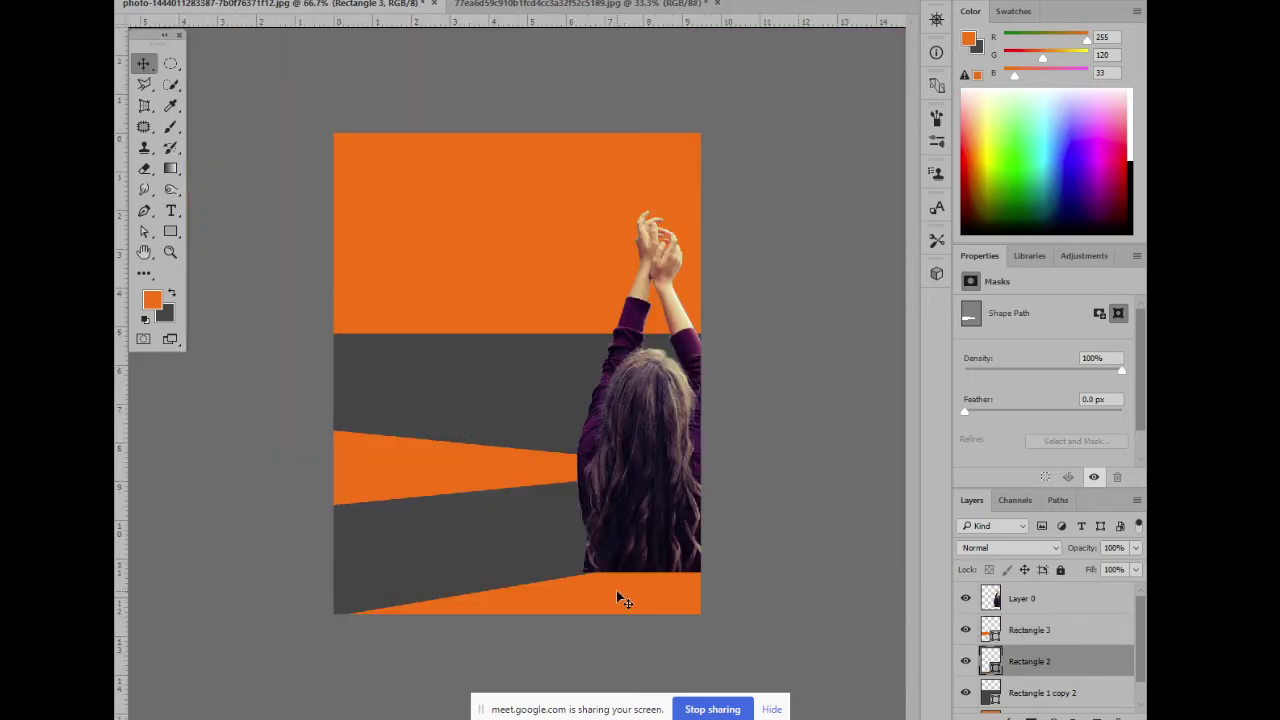
click(144, 231)
key(ctrl+plus)
key(ctrl+plus)
drag(641, 630, 486, 71)
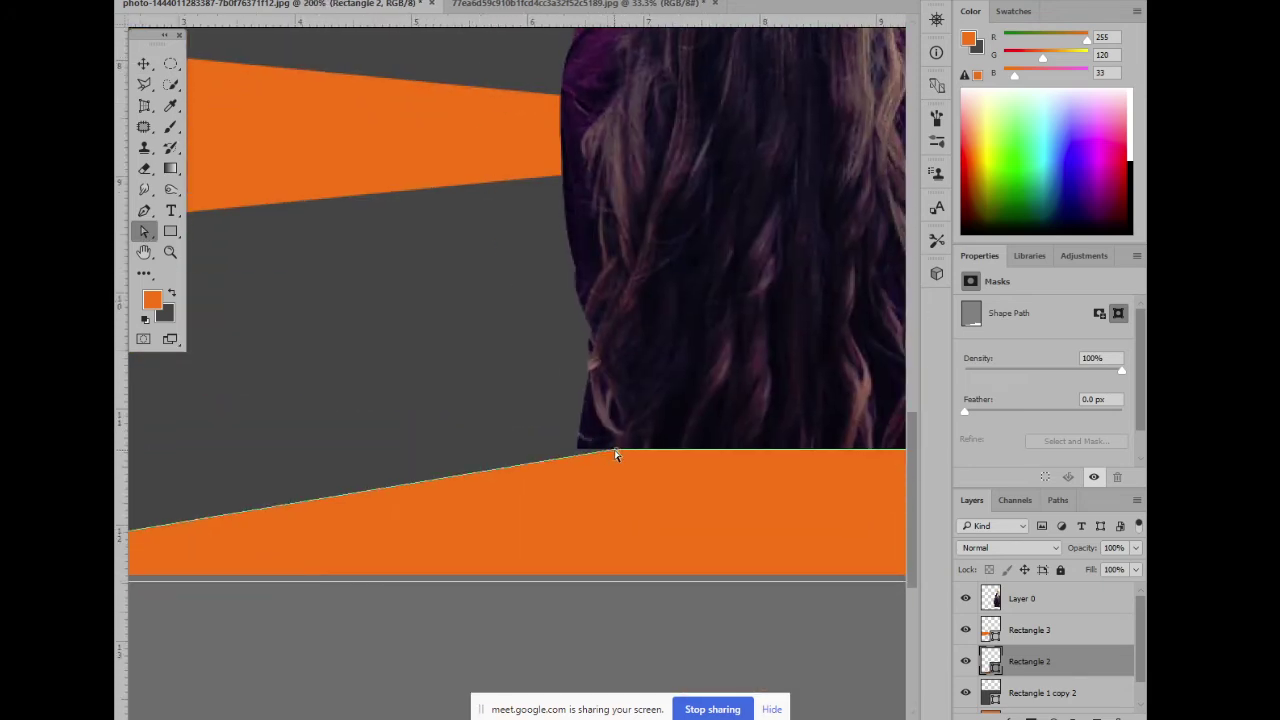
drag(617, 451, 577, 452)
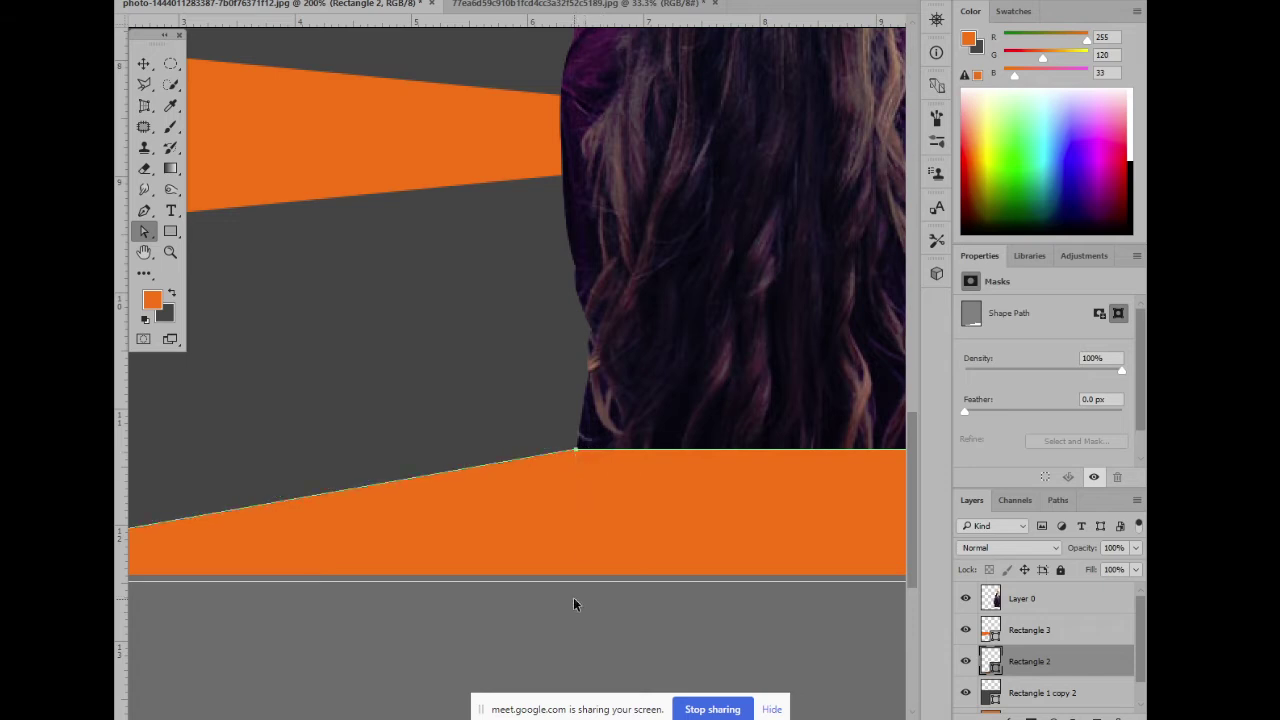
key(ctrl+0)
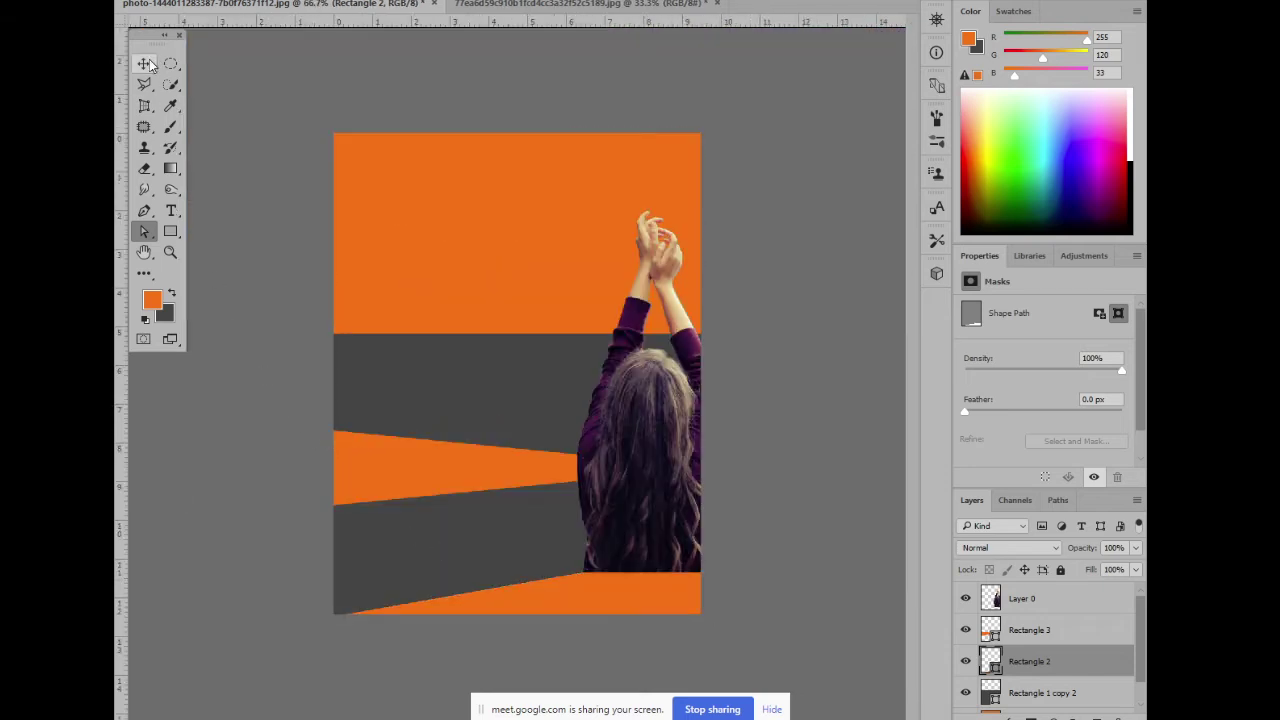
click(143, 63)
click(229, 133)
Set the Type tool's text color to dark gray 464646, sampled from the gray background
key(ctrl+plus)
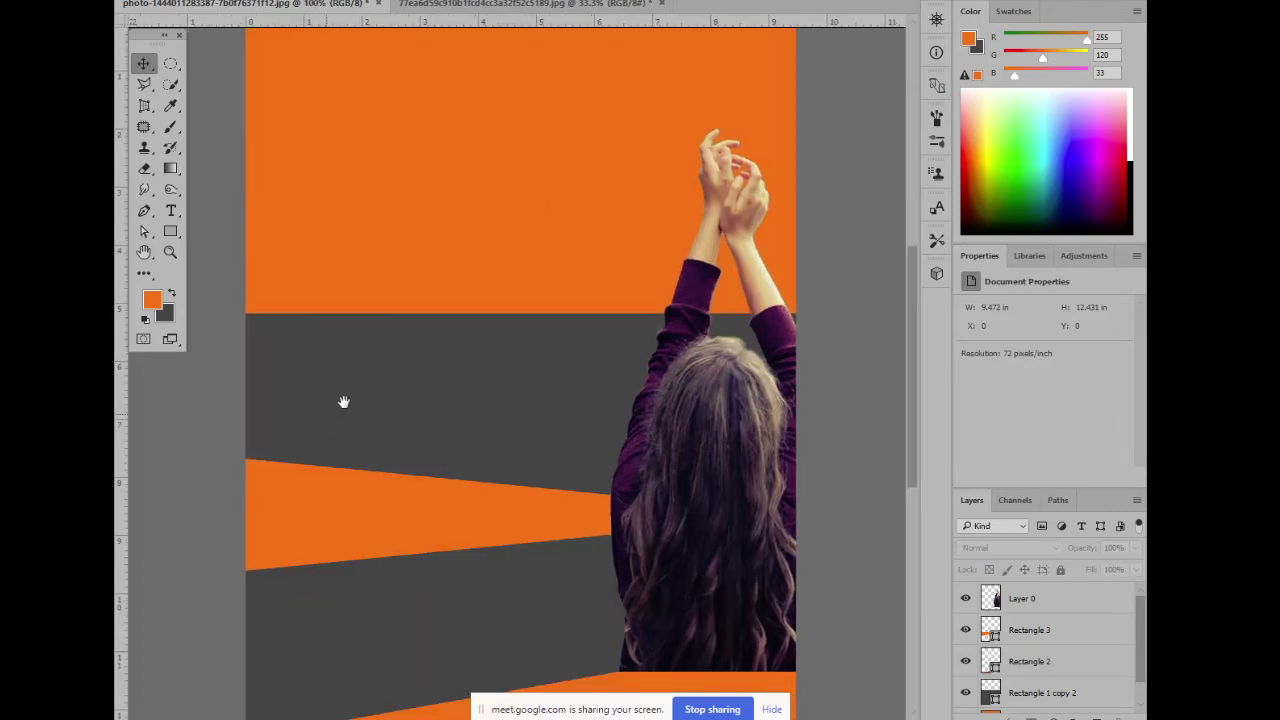
scroll(403, 257, down, 3)
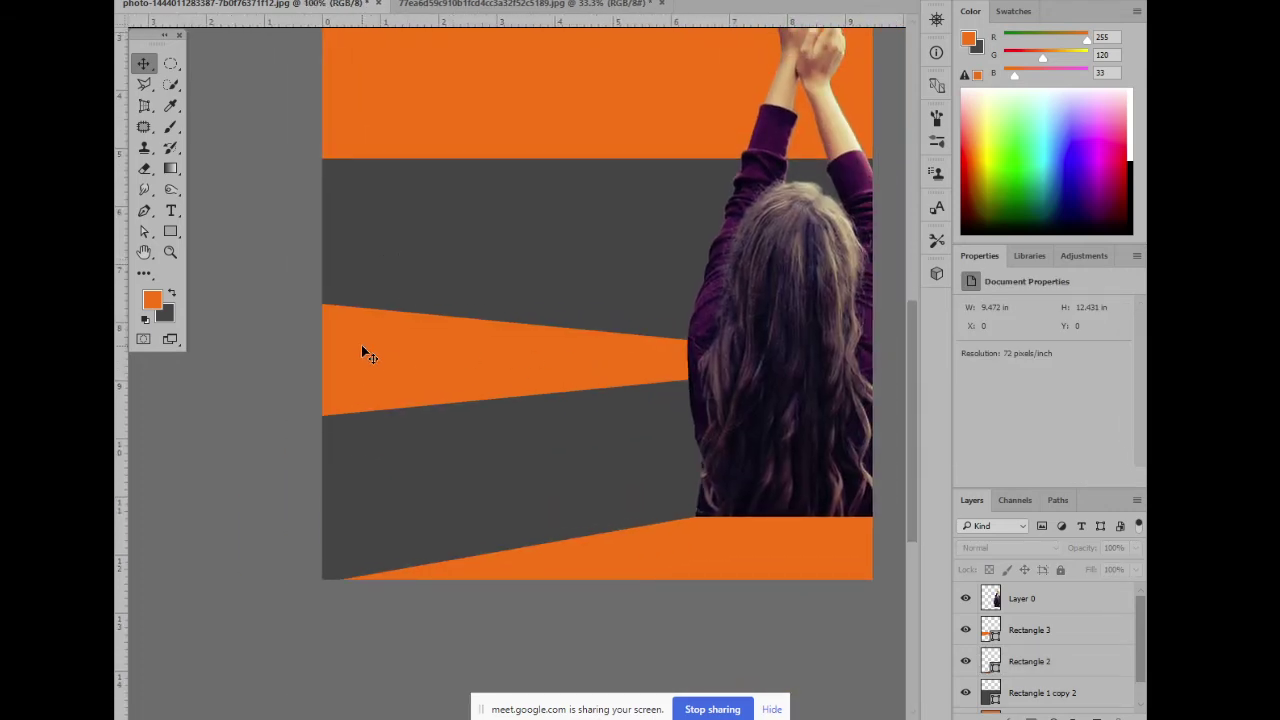
click(172, 211)
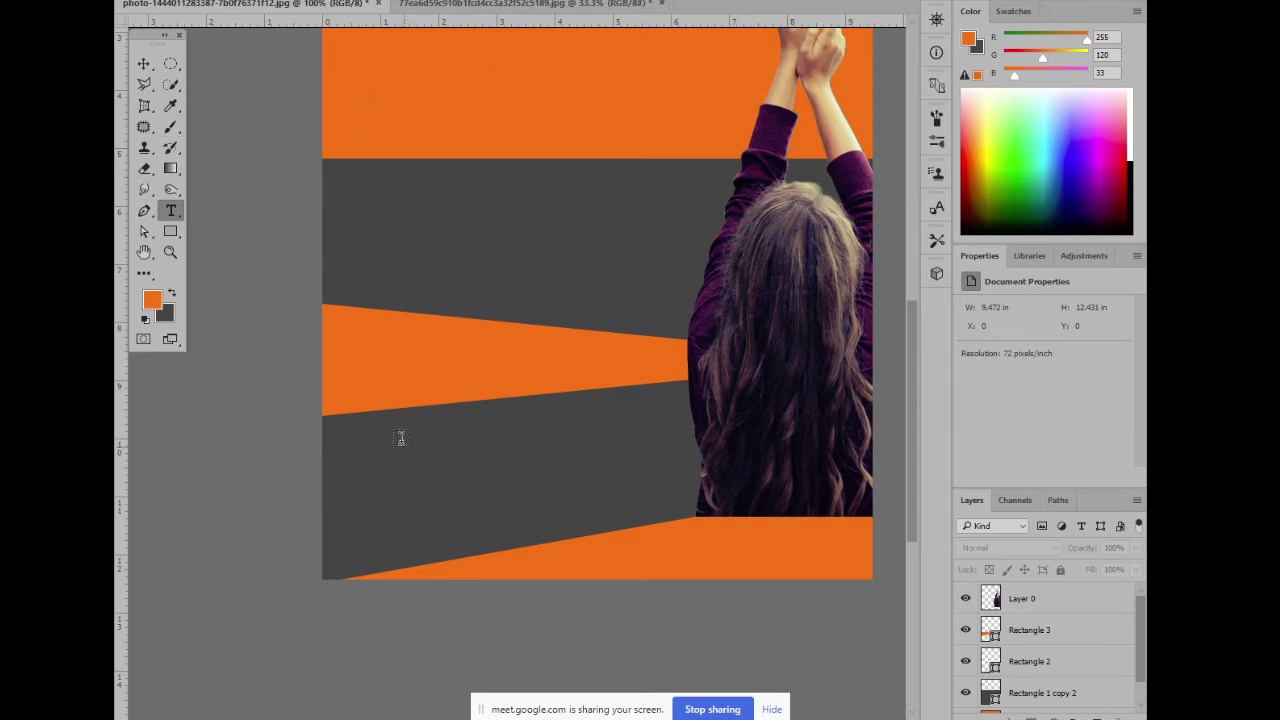
click(666, 1)
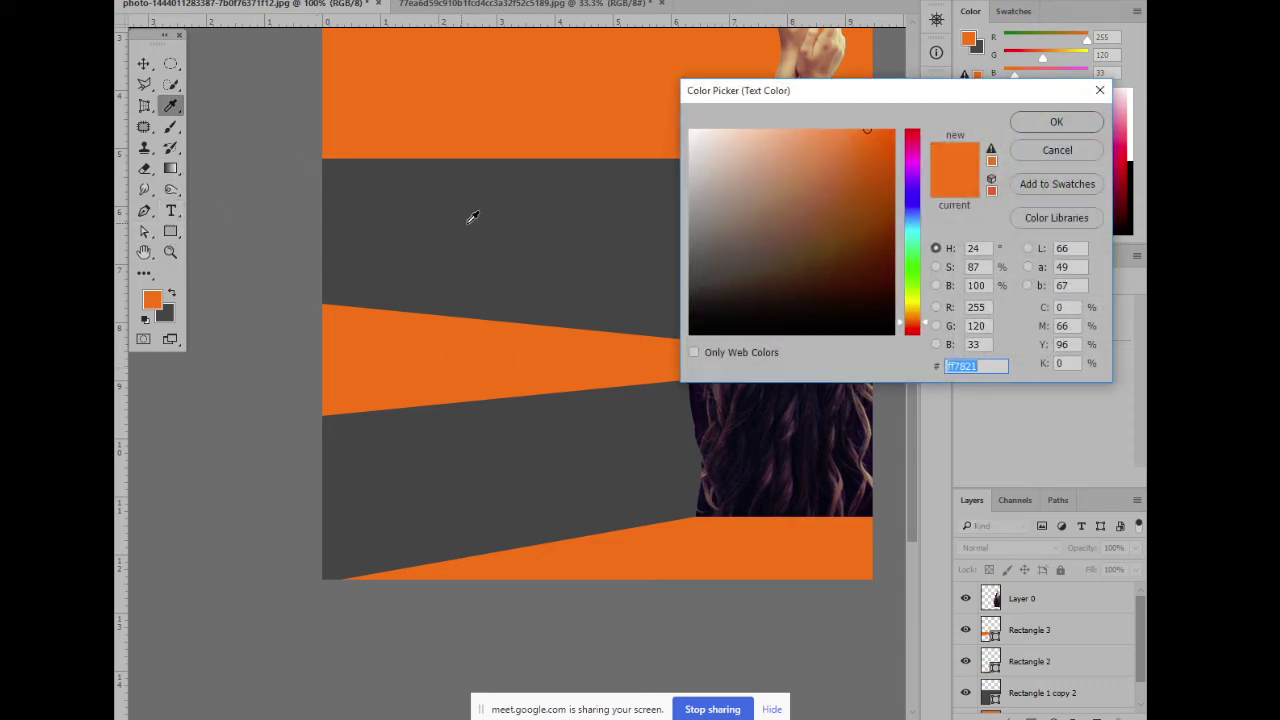
click(462, 193)
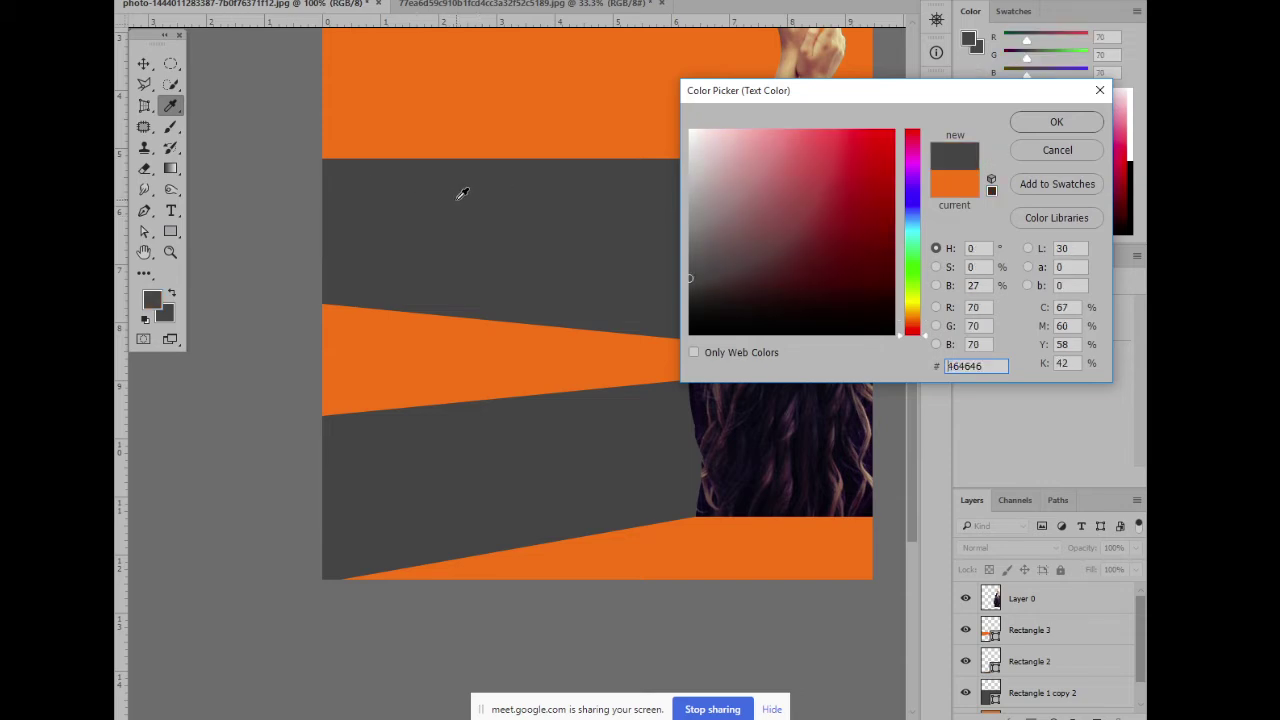
click(1035, 123)
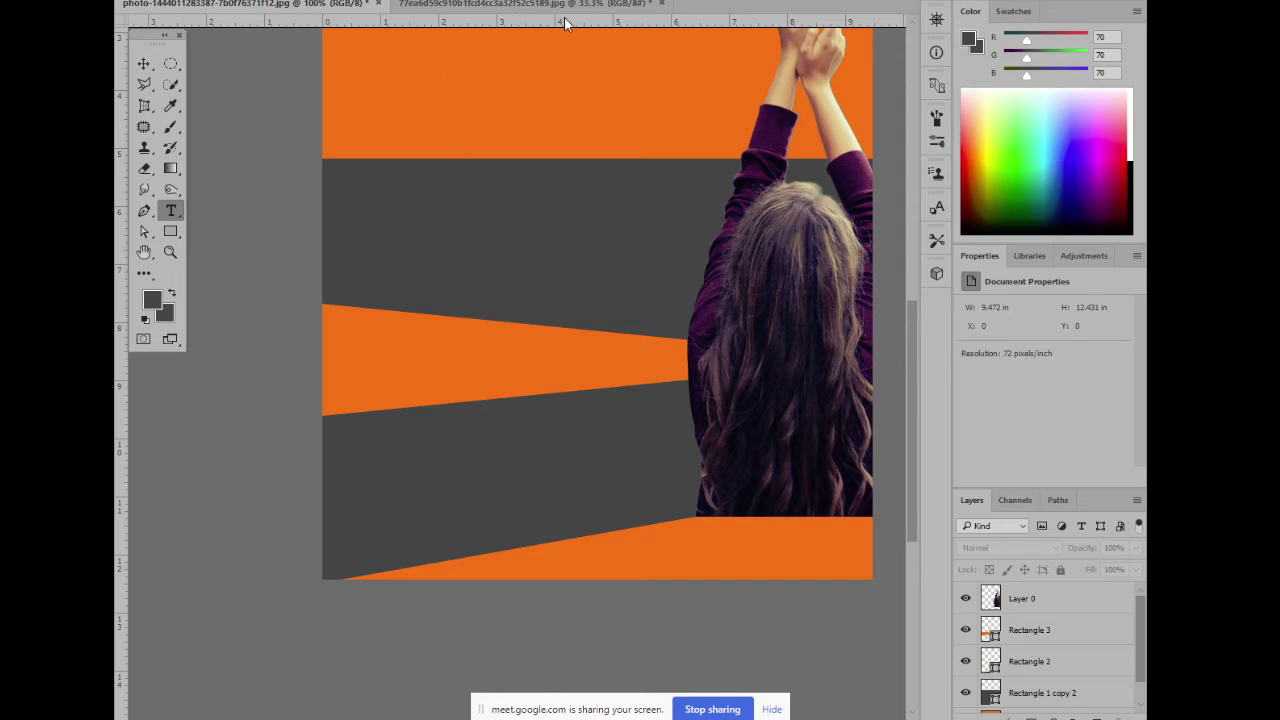
click(352, 370)
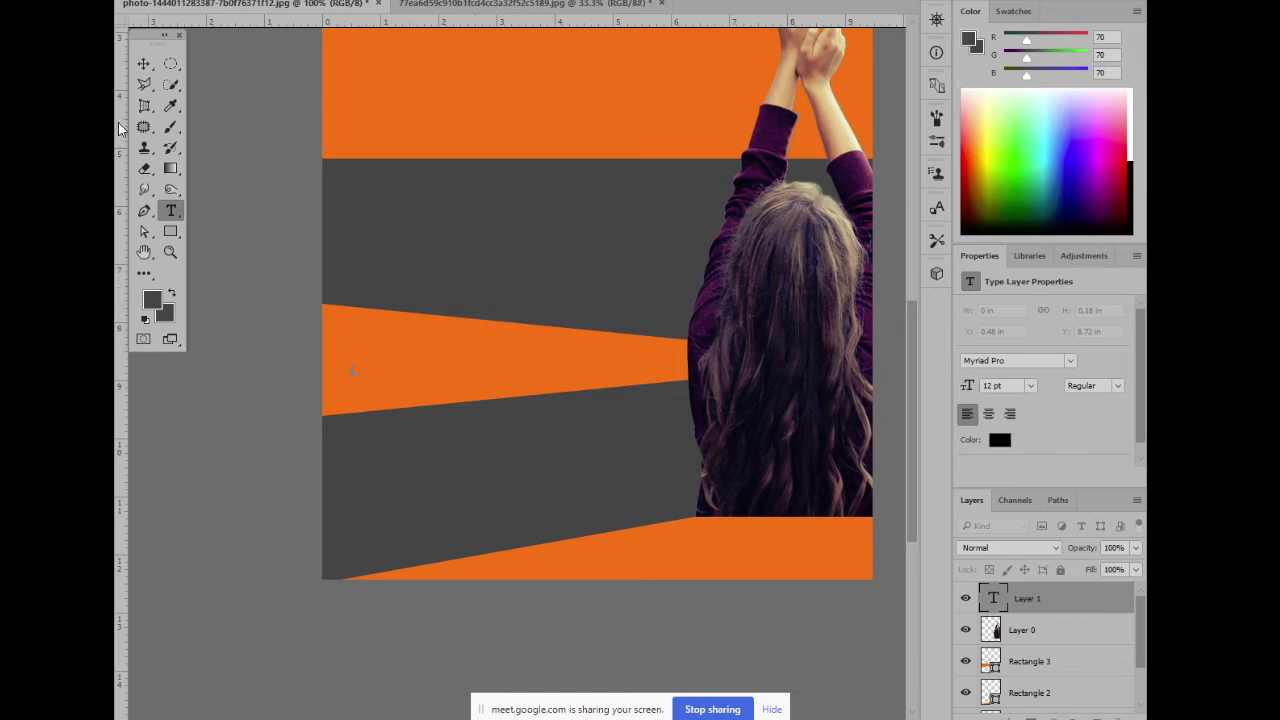
click(143, 63)
click(500, 297)
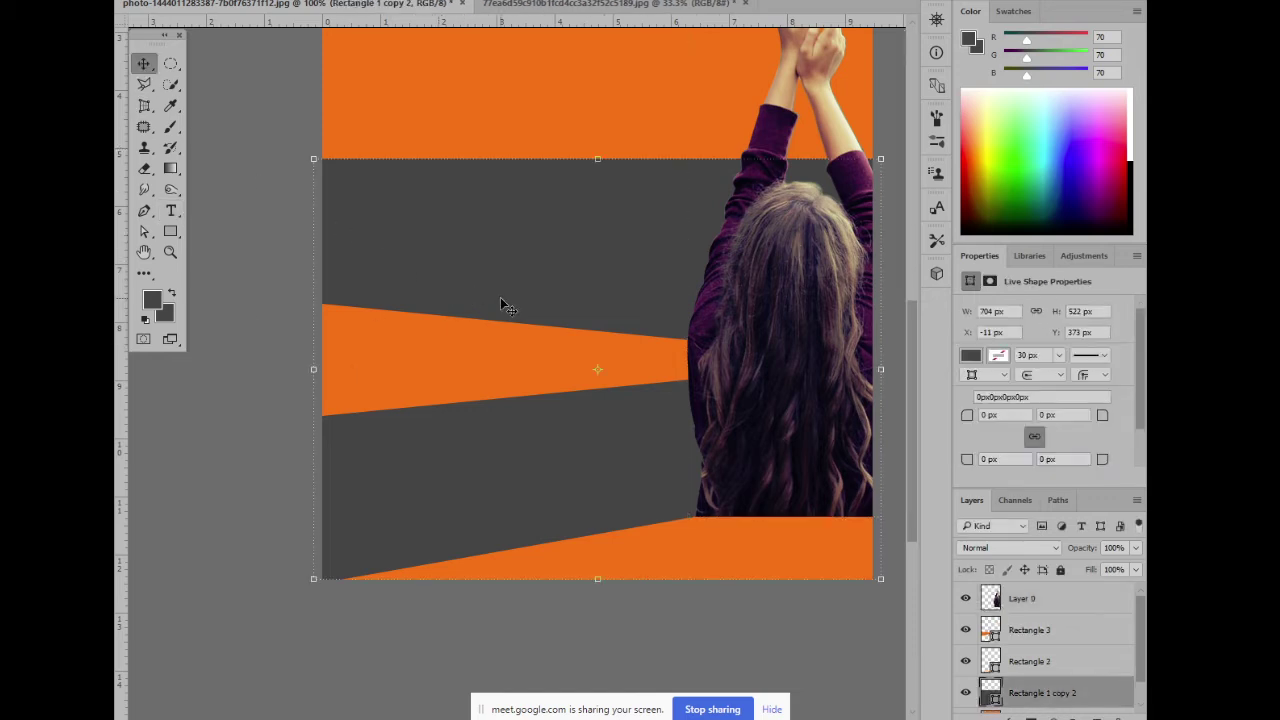
click(434, 353)
click(218, 286)
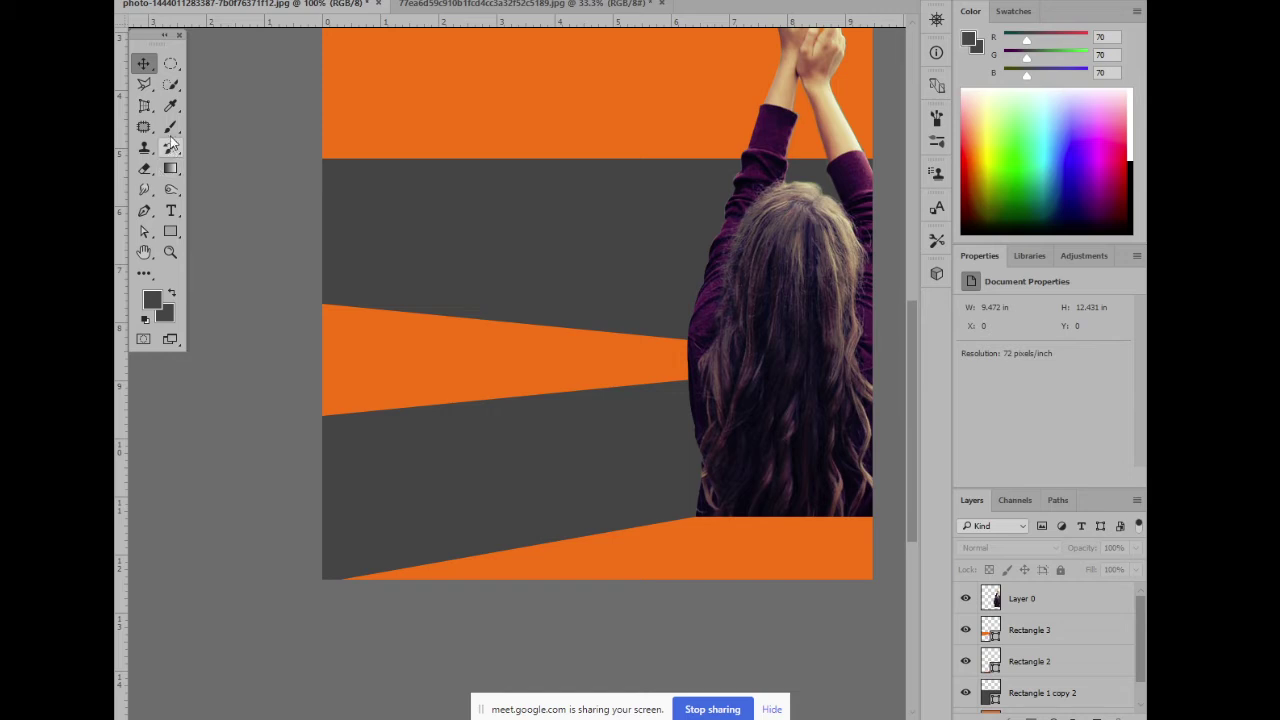
Change the text color for new type to the background's dark gray, 464646
click(171, 210)
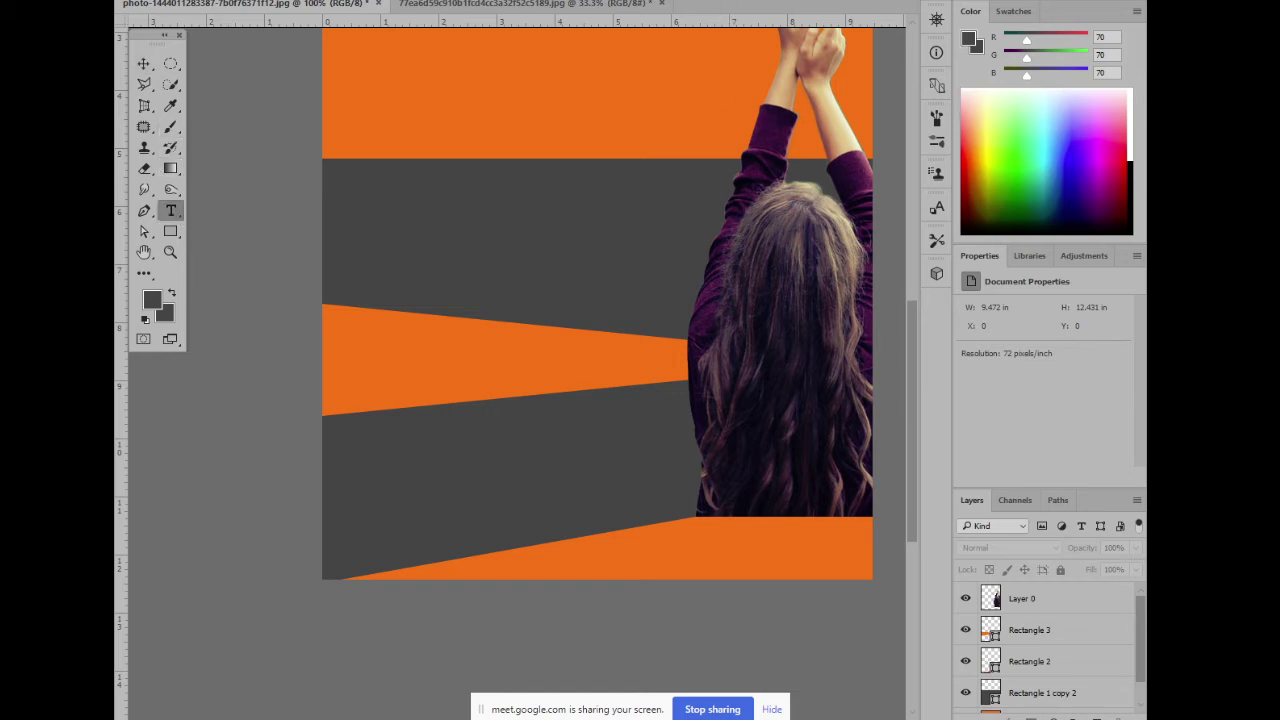
click(722, 1)
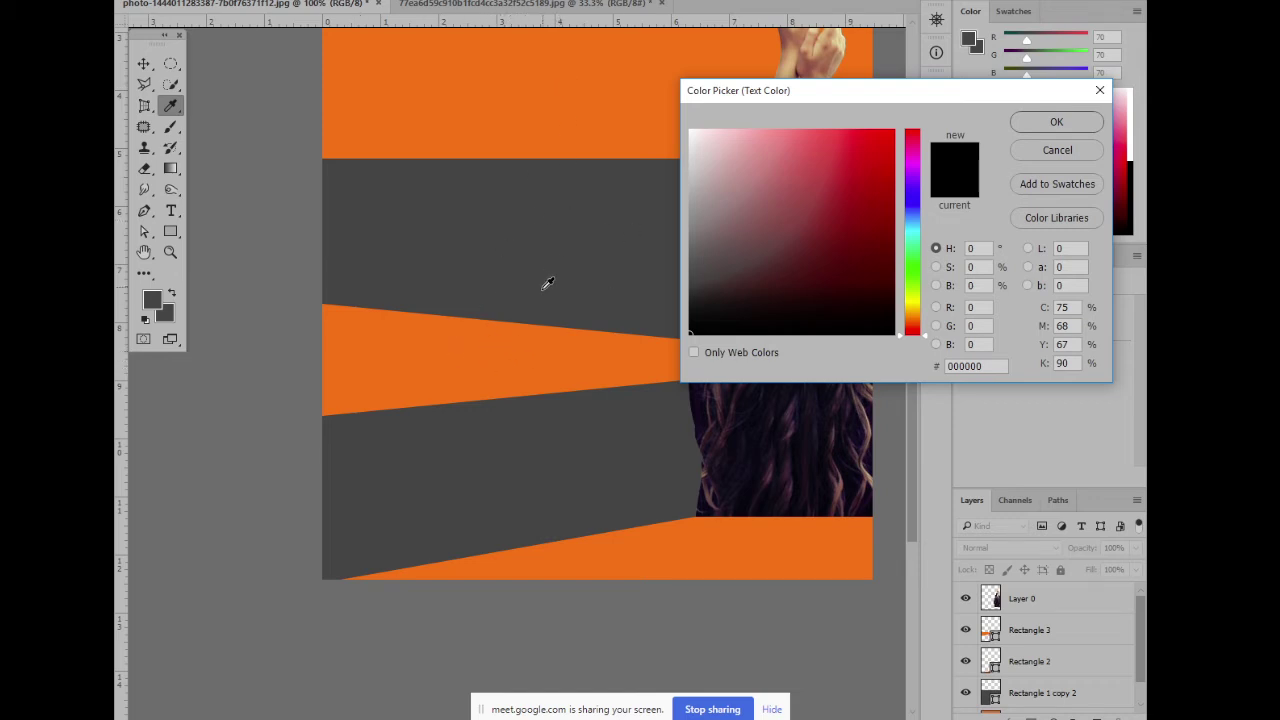
drag(908, 86, 945, 176)
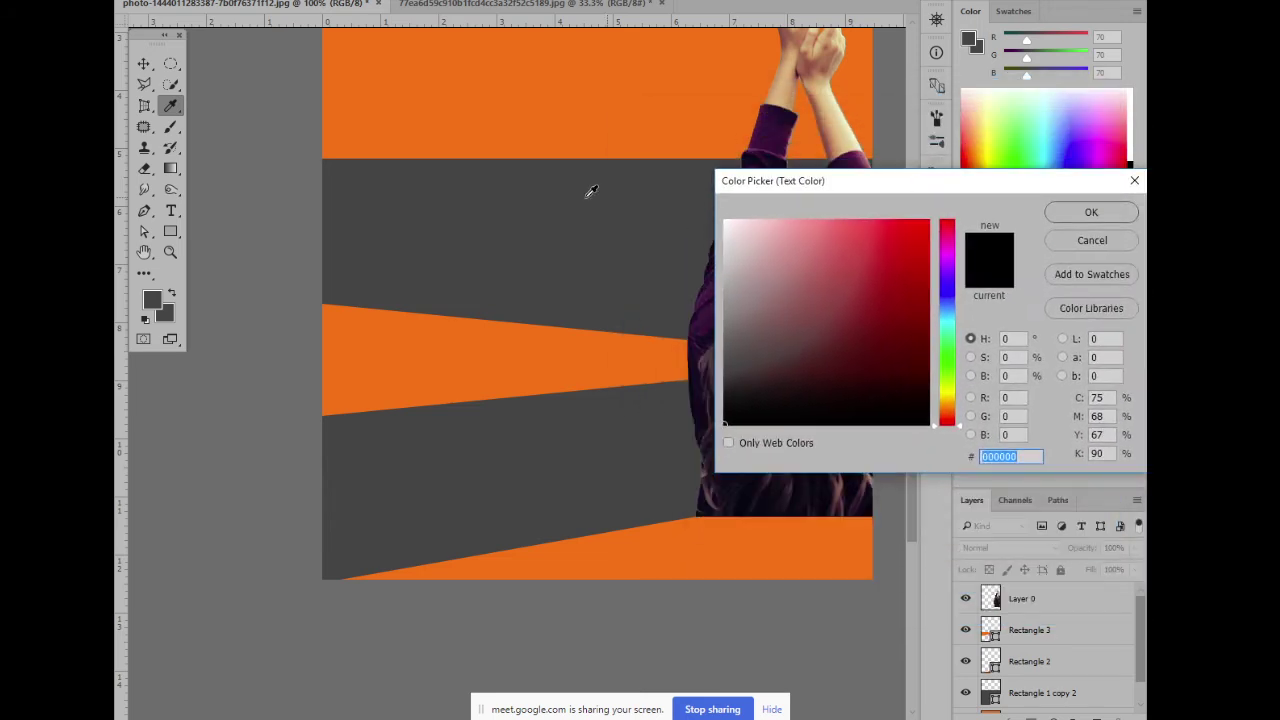
click(510, 195)
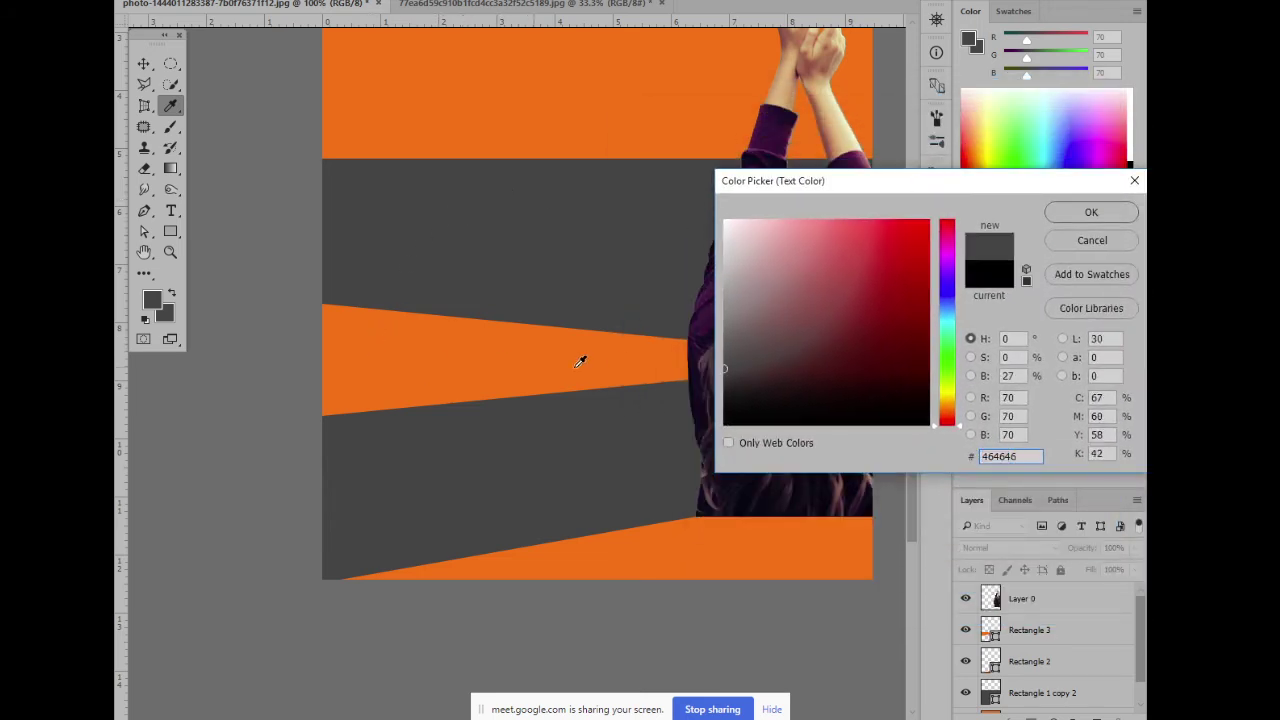
click(1091, 212)
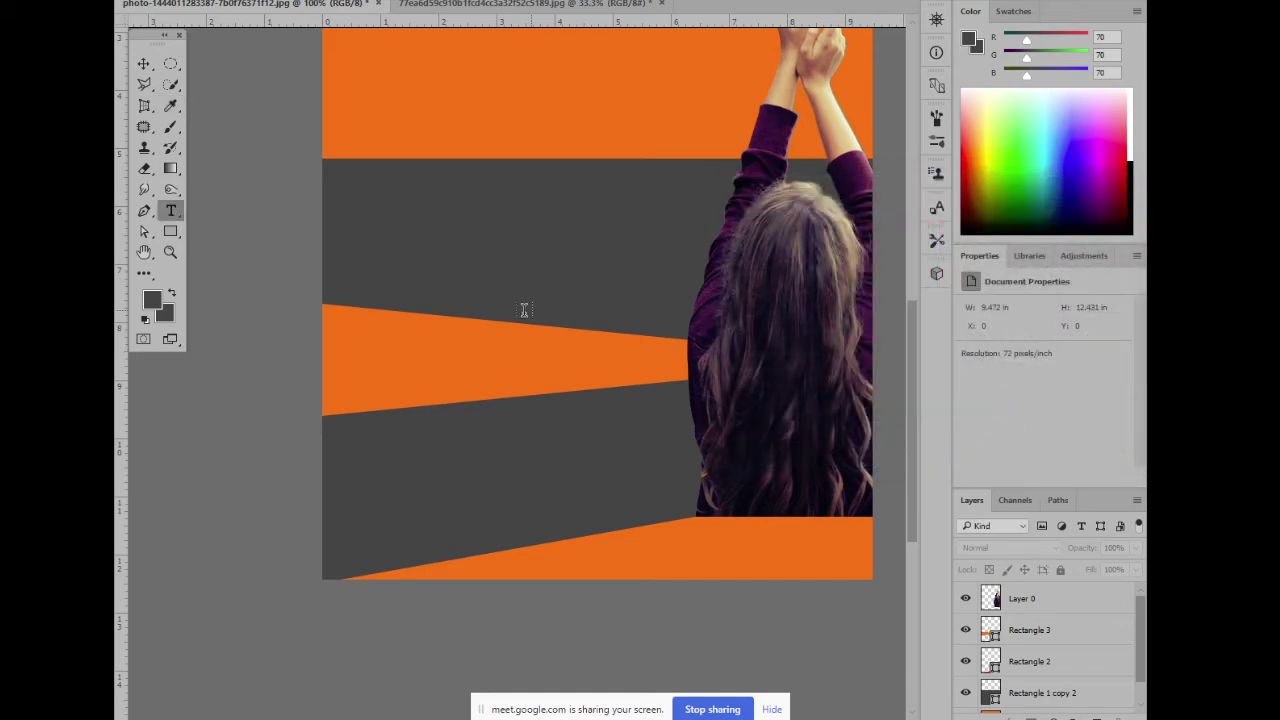
Add the text "WONDERFUL BANGLADESH" on the wide part of the tapered orange strip
click(362, 355)
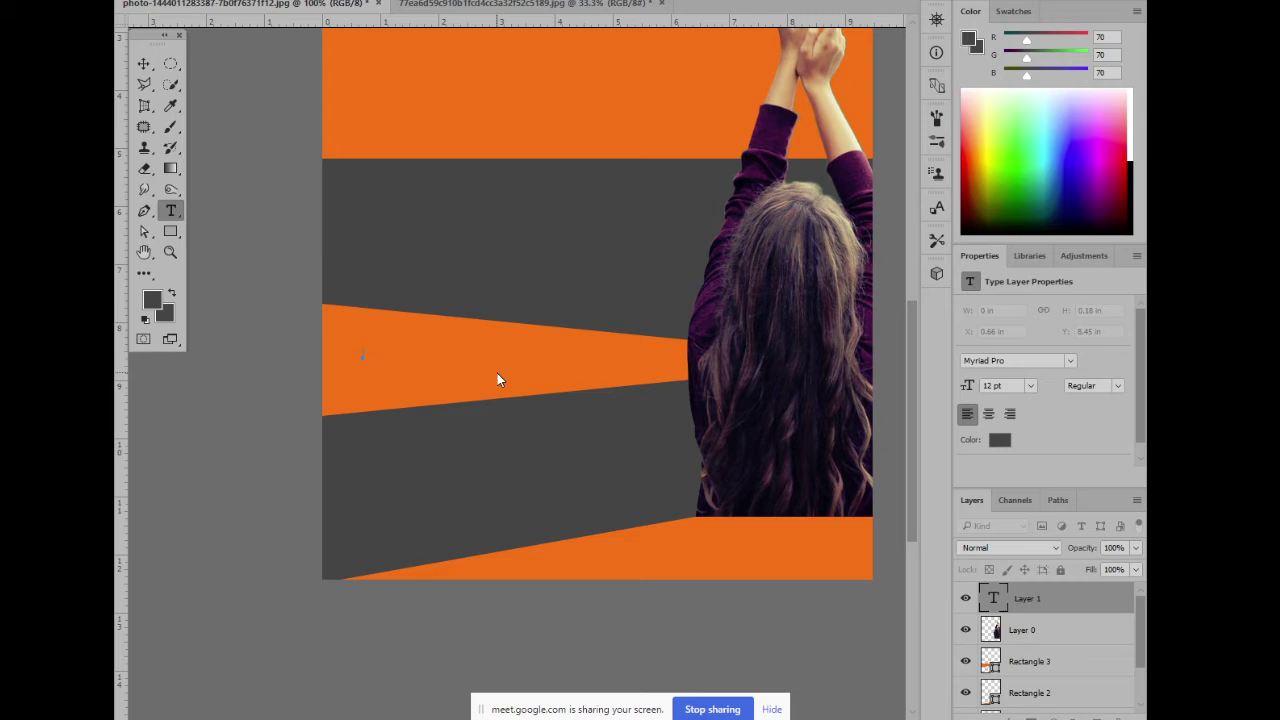
text(wondw)
key(BackSpace)
key(BackSpace)
text(erful banglaDESH)
click(144, 60)
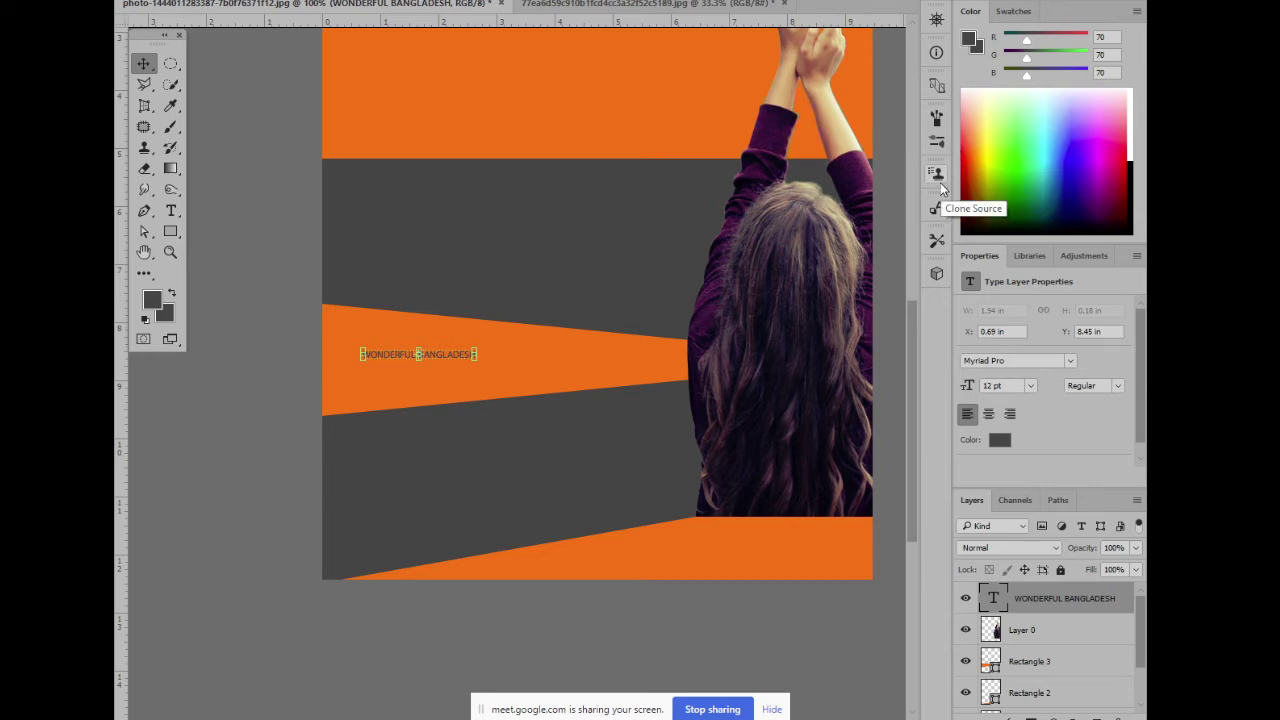
Bring up the character settings and set the WONDERFUL BANGLADESH title's font to Poppins Bold
key(alt+w)
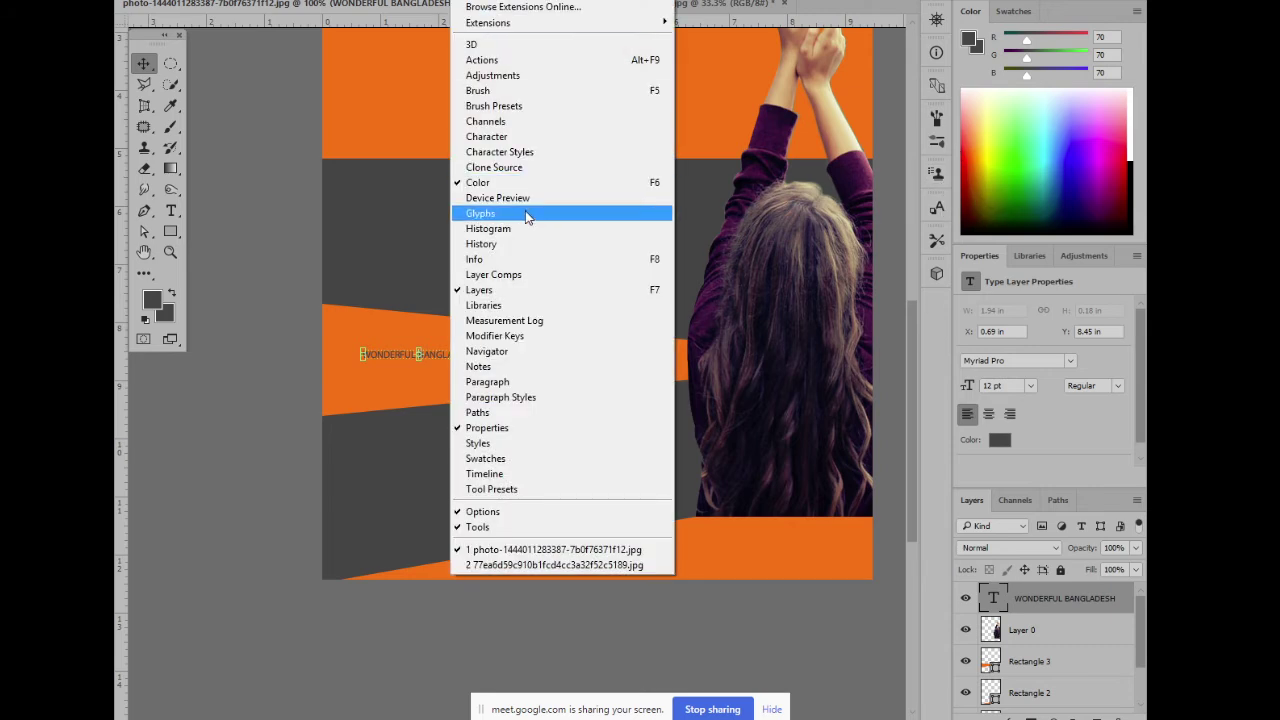
click(500, 131)
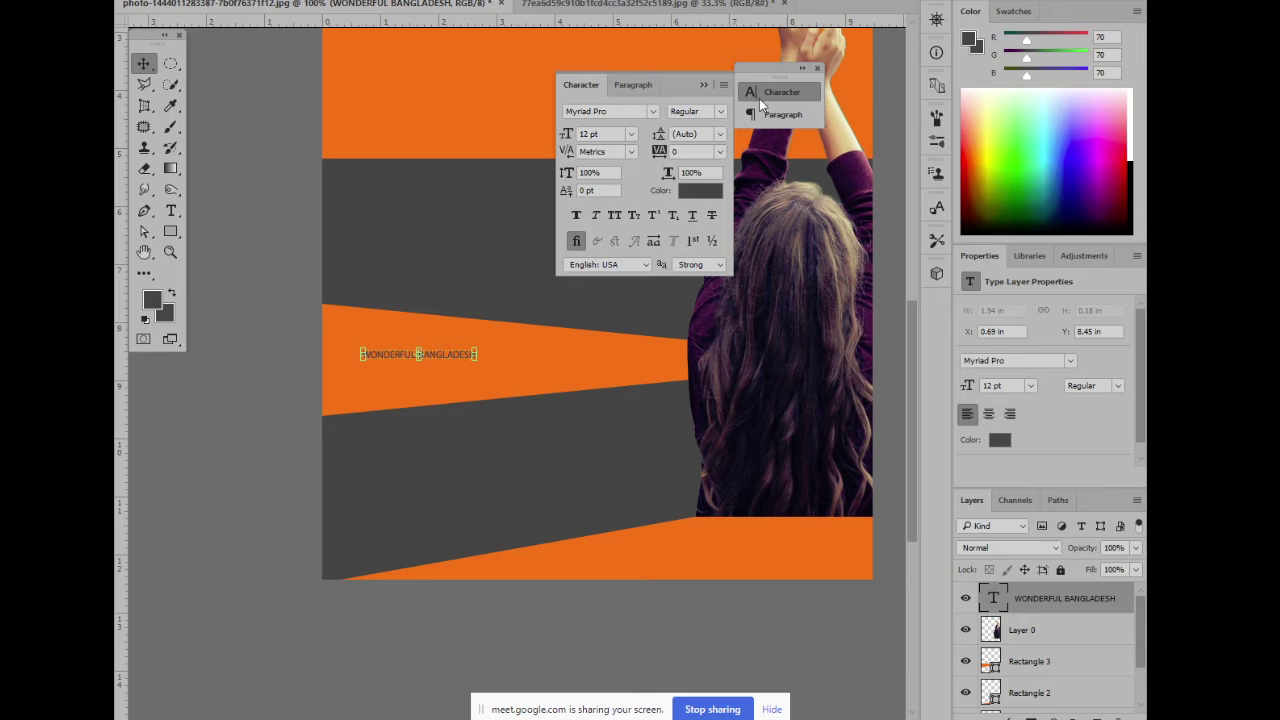
drag(794, 68, 970, 77)
click(831, 145)
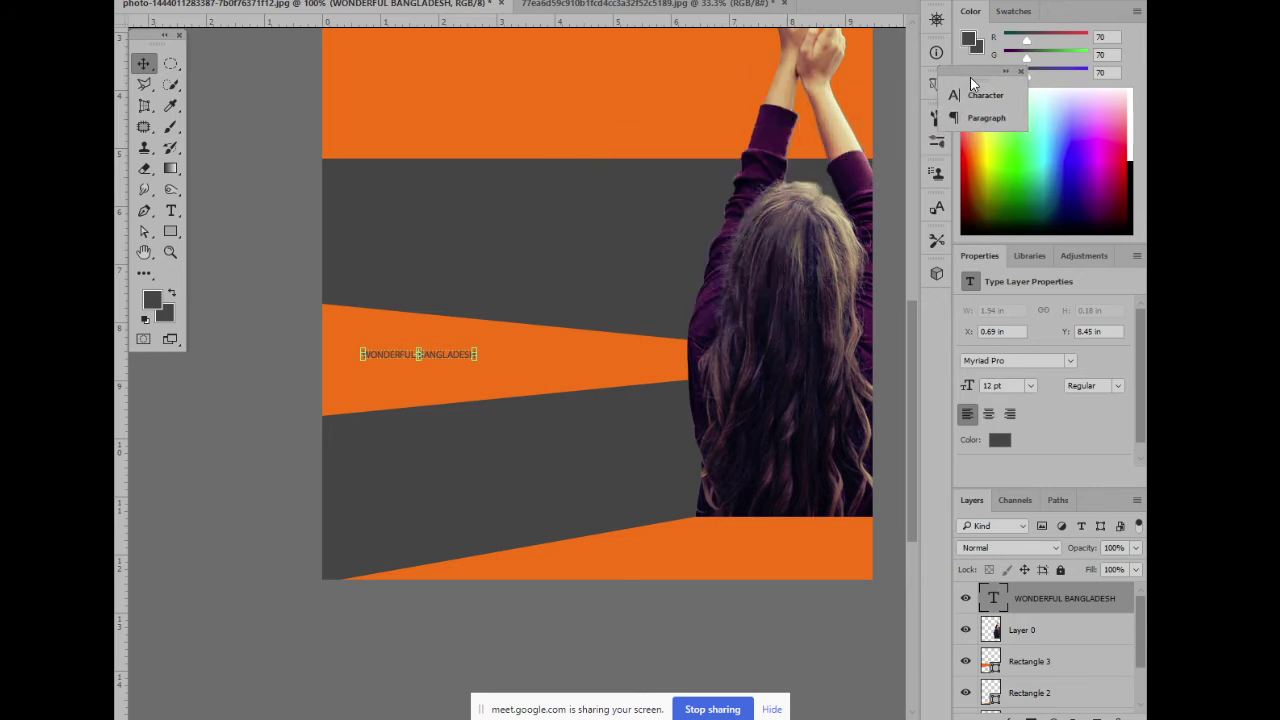
click(970, 94)
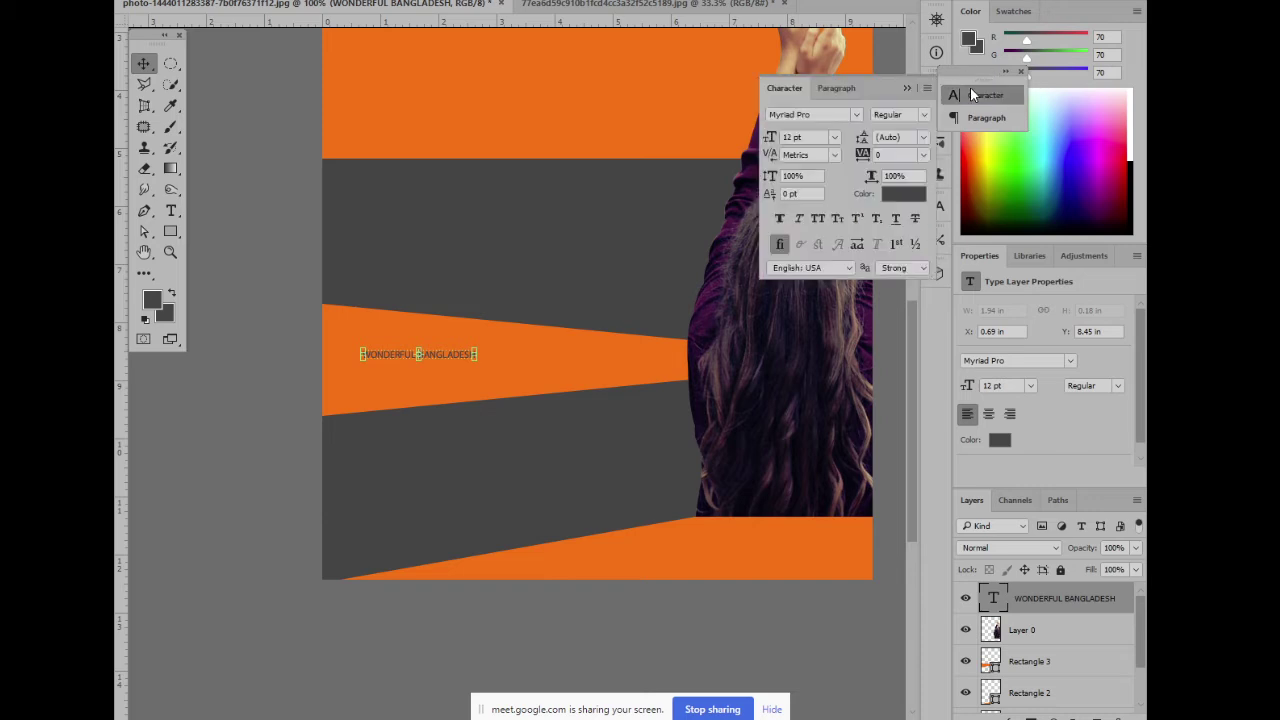
click(820, 113)
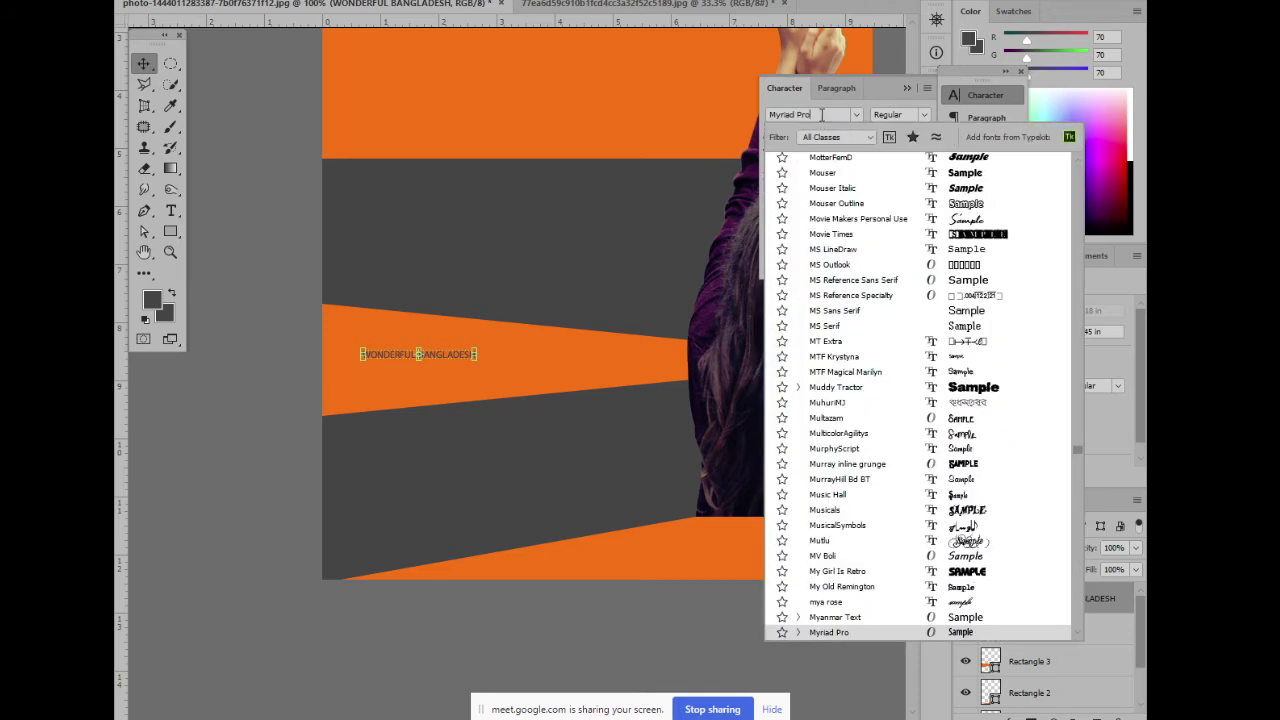
text(pop)
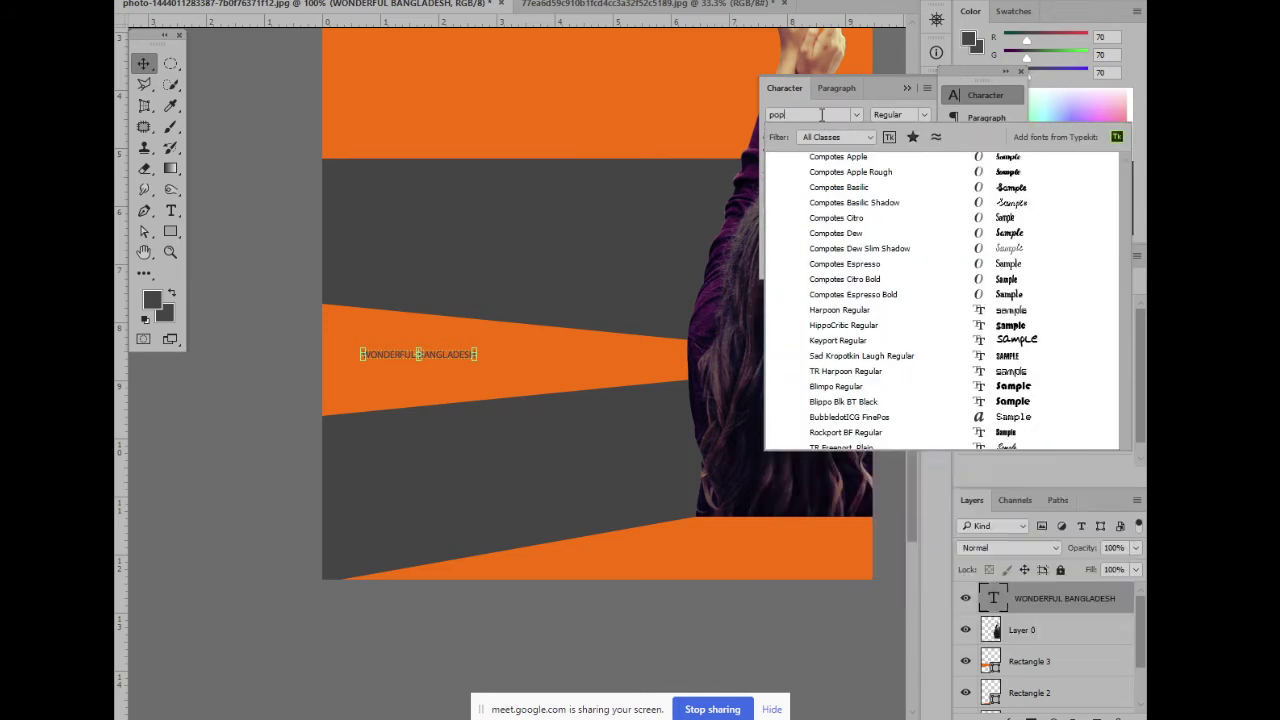
text(p)
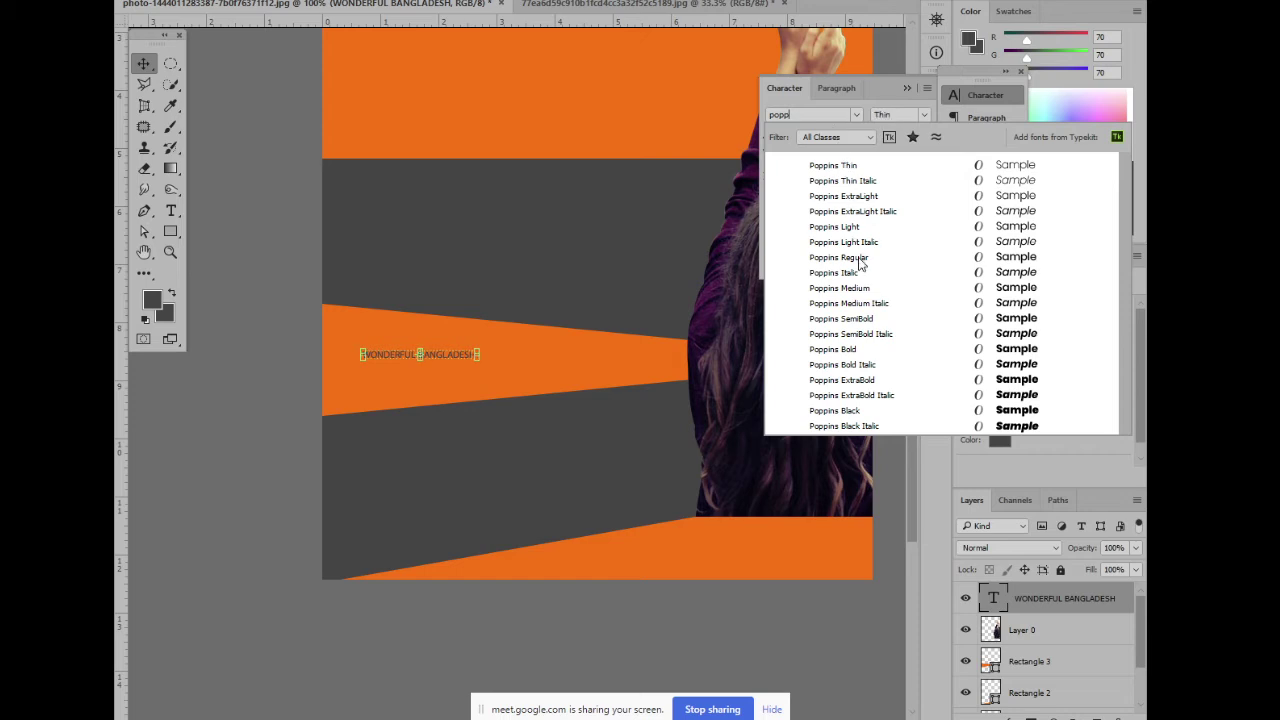
click(873, 351)
Try a font size of 70 pt for the WONDERFUL BANGLADESH title
click(805, 137)
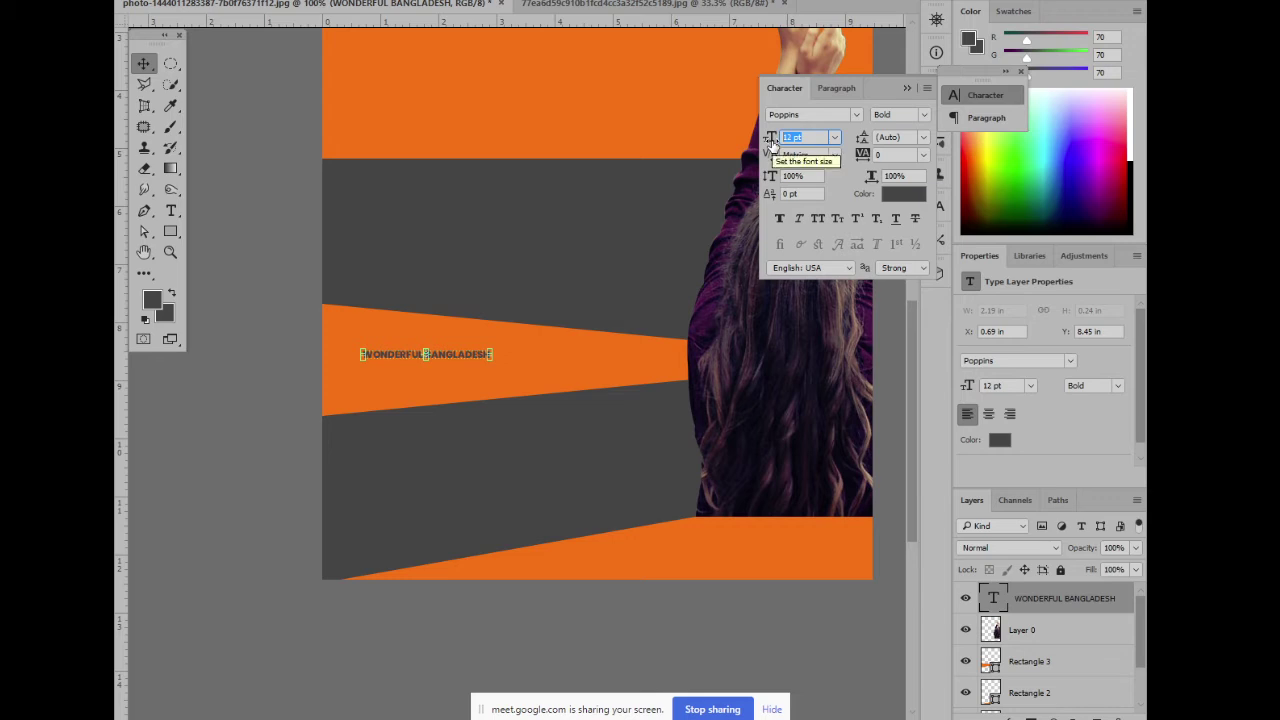
text(70)
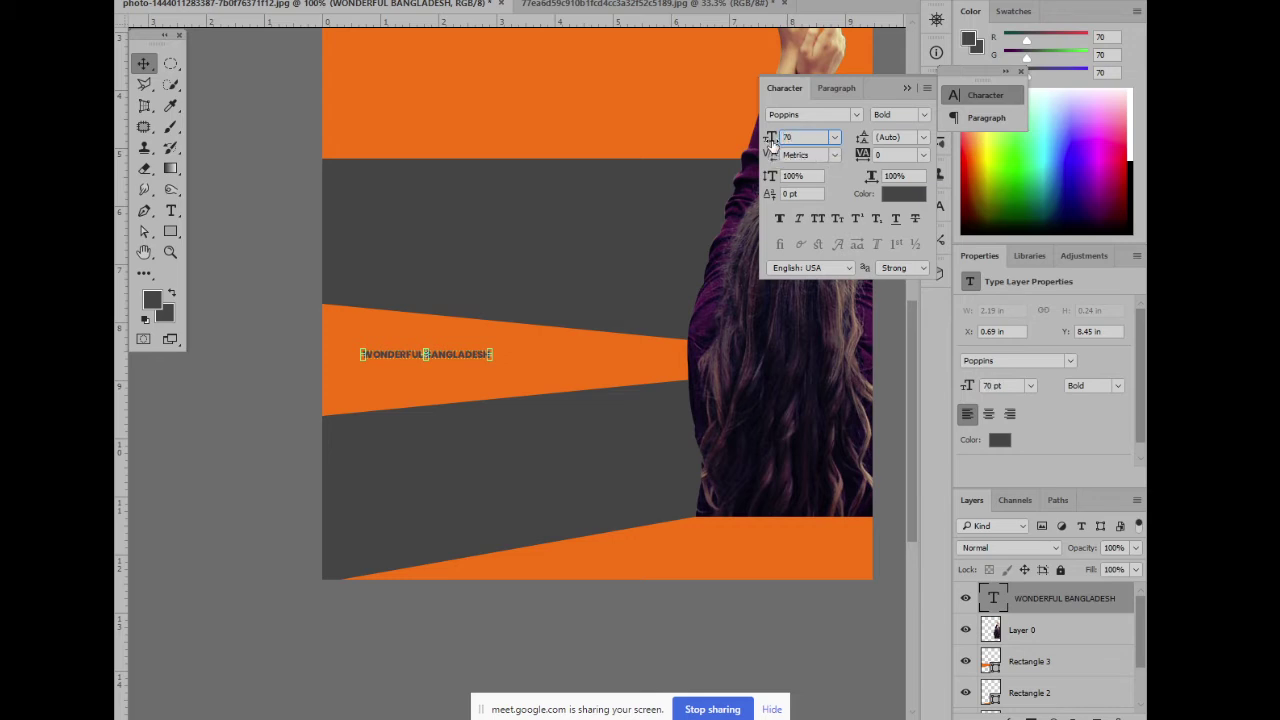
key(Return)
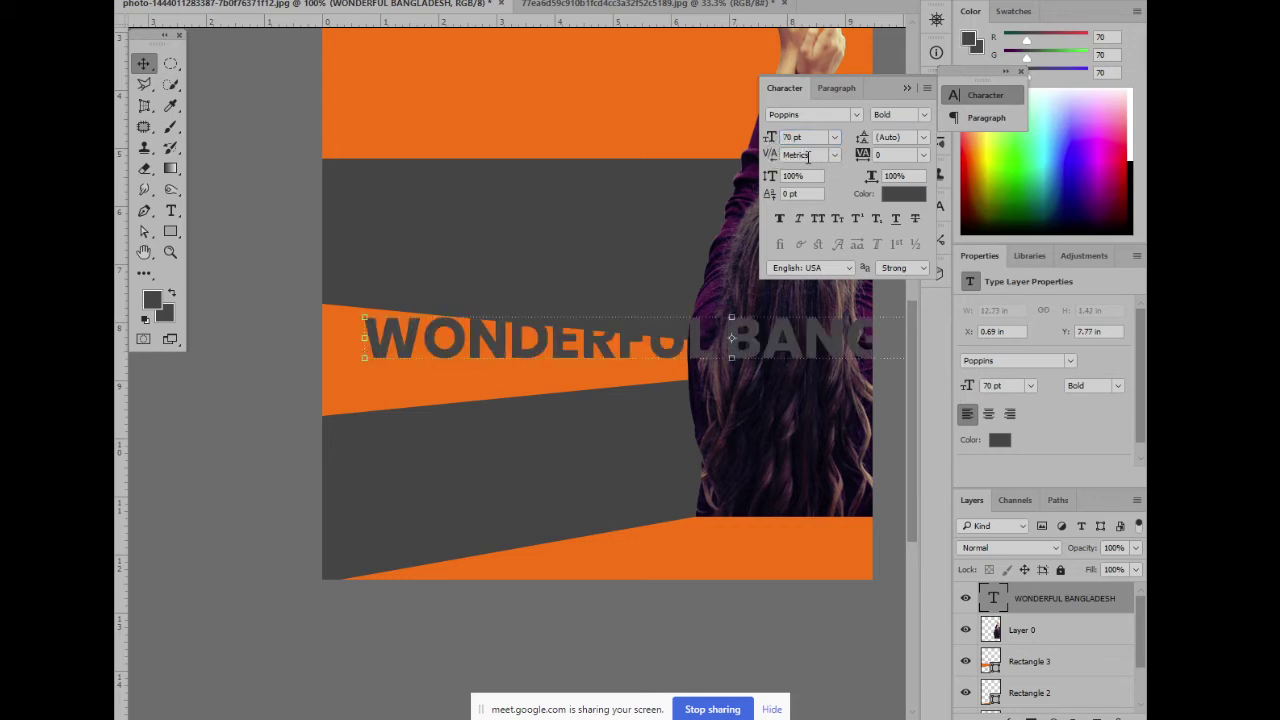
Set the title's font size to 40 pt and shift the text slightly toward the poster's left edge
click(795, 137)
text(40)
key(Return)
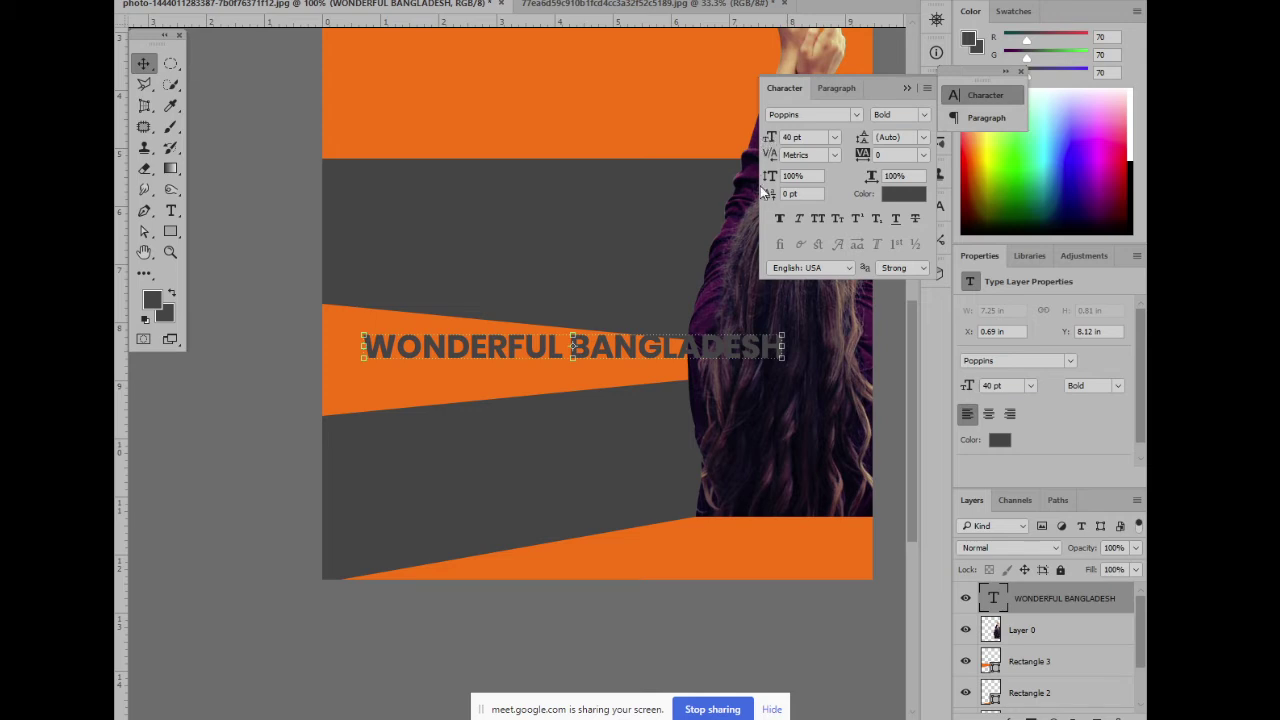
mouse_move(552, 352)
mouse_down()
mouse_move(512, 350)
mouse_move(535, 350)
mouse_up()
key(ctrl+t)
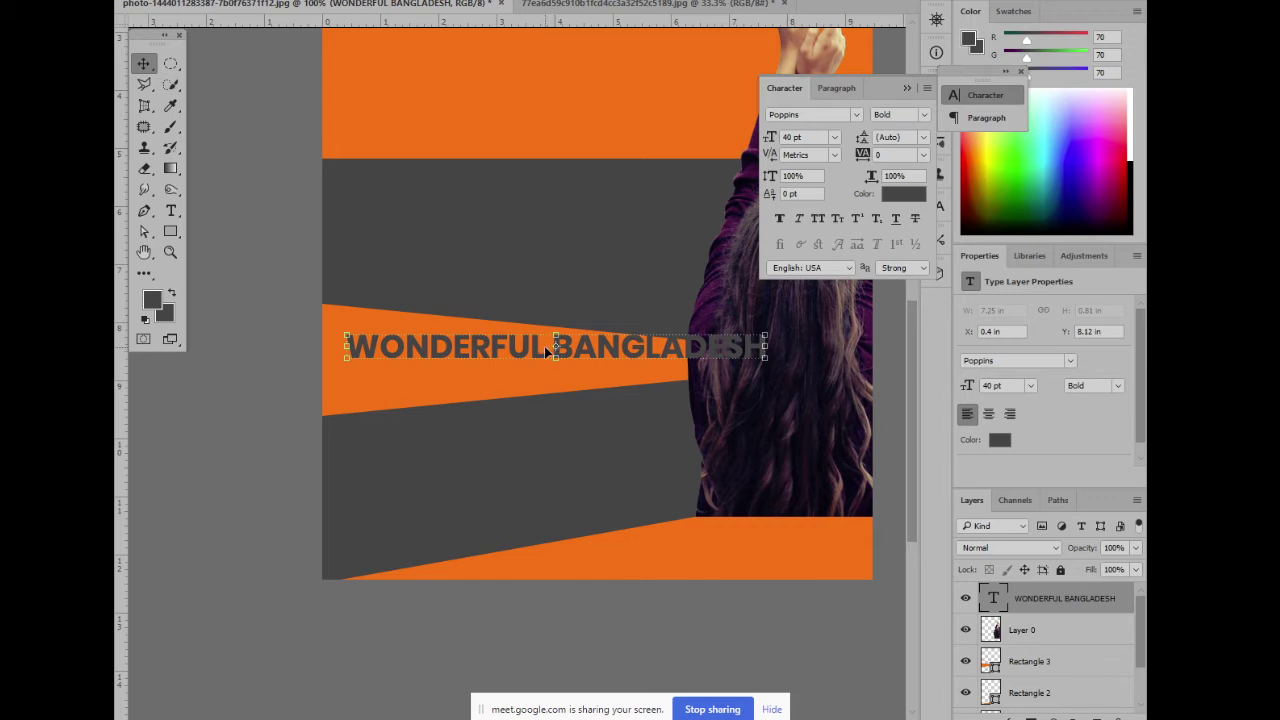
Break the title into two lines before BANGLADESH and move it up and left within the wide end of the orange strip
click(171, 210)
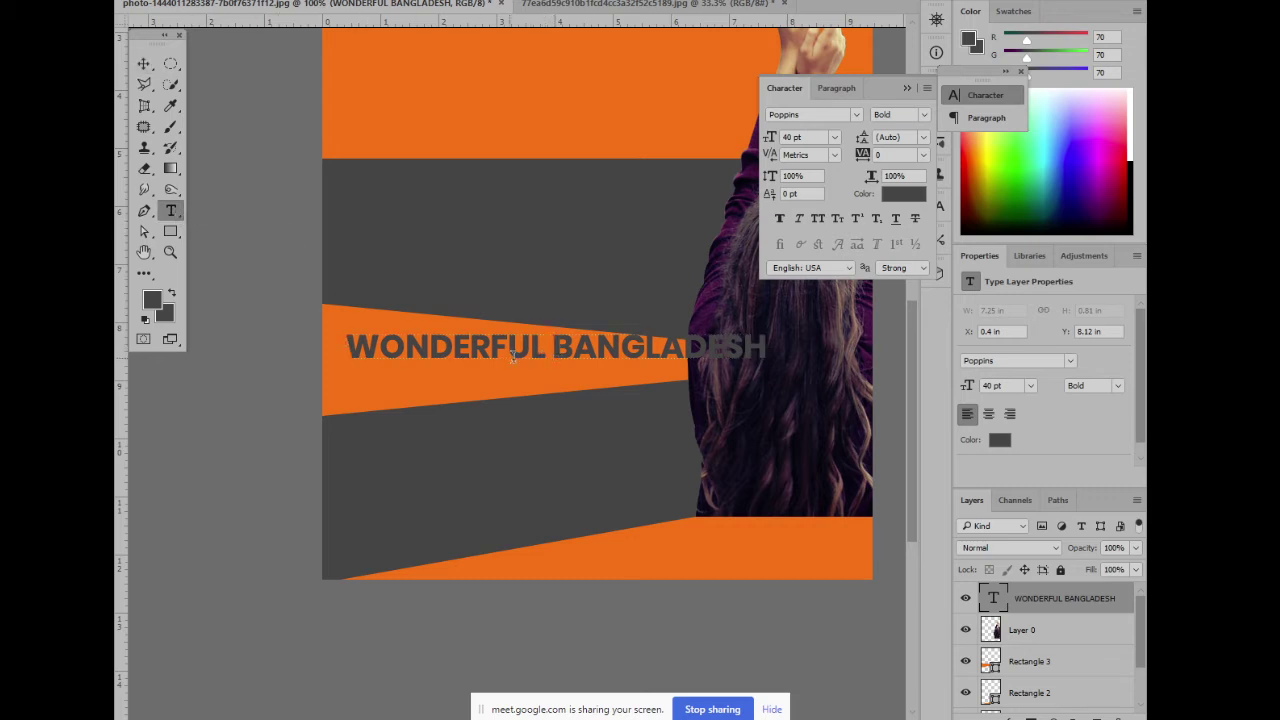
click(551, 350)
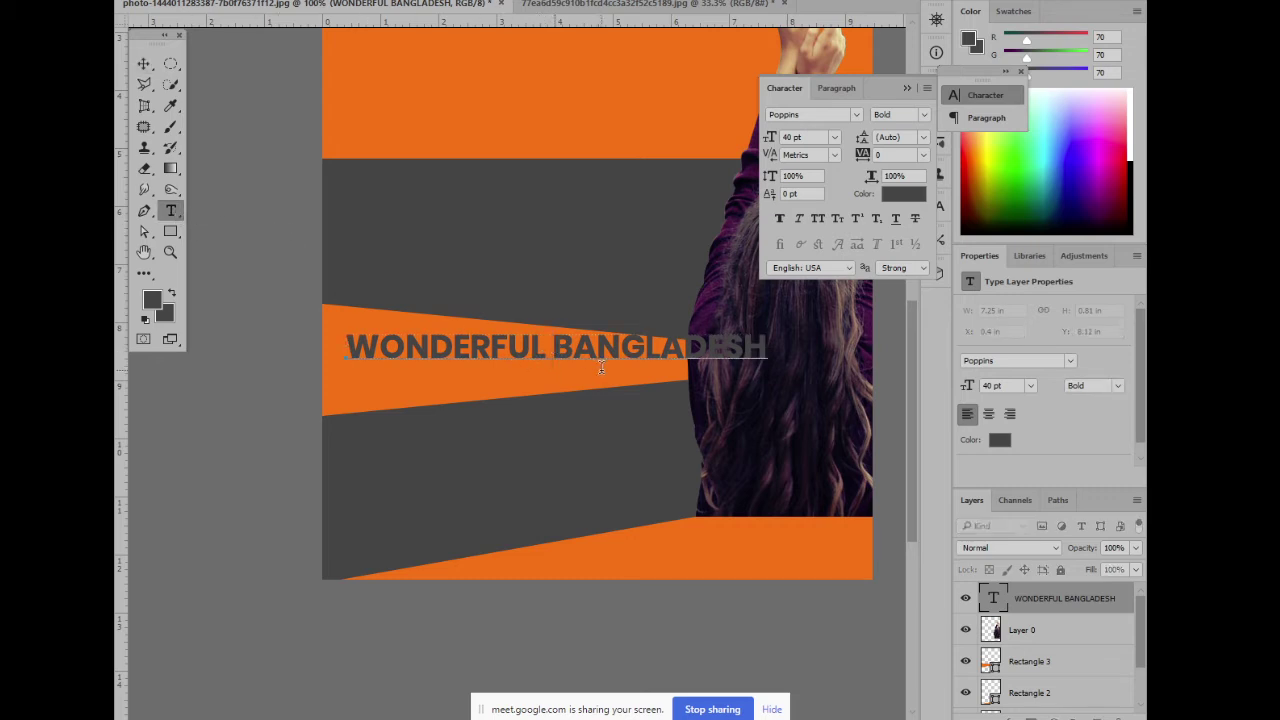
key(Return)
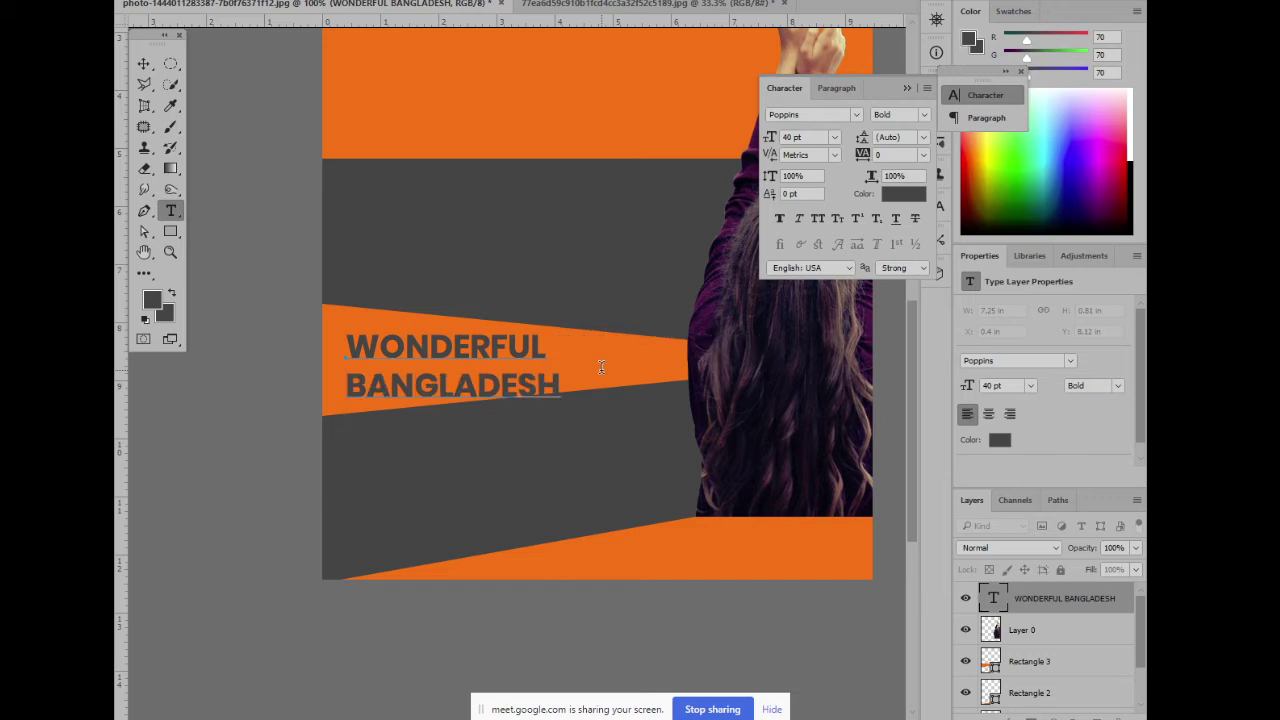
click(143, 63)
drag(508, 397, 495, 393)
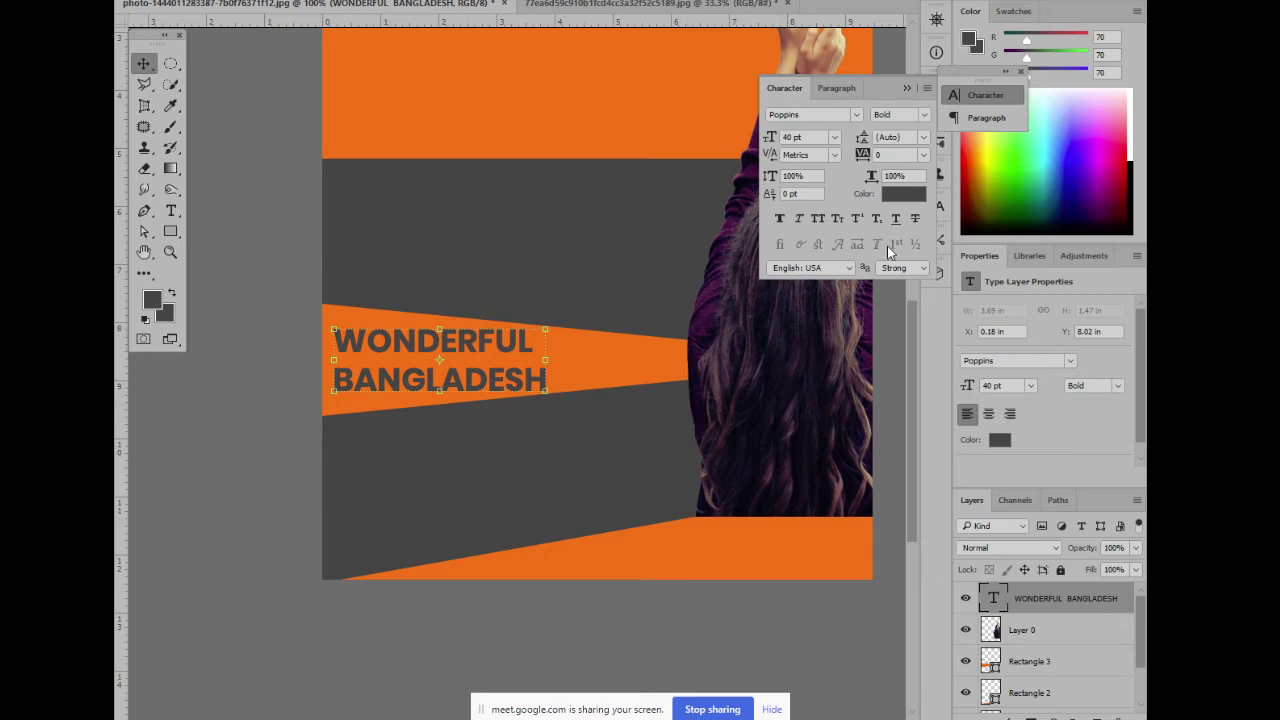
Center-align the title's two lines and reposition the text on the wide end of the orange strip
click(906, 89)
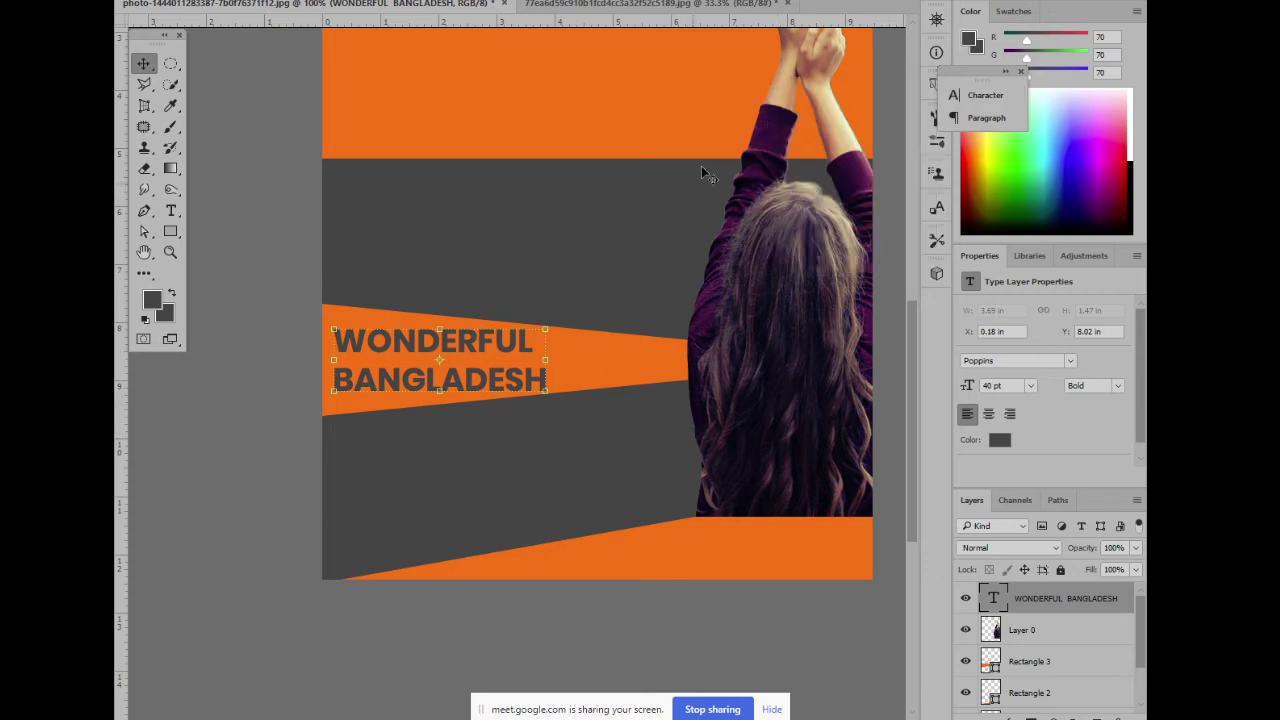
click(989, 118)
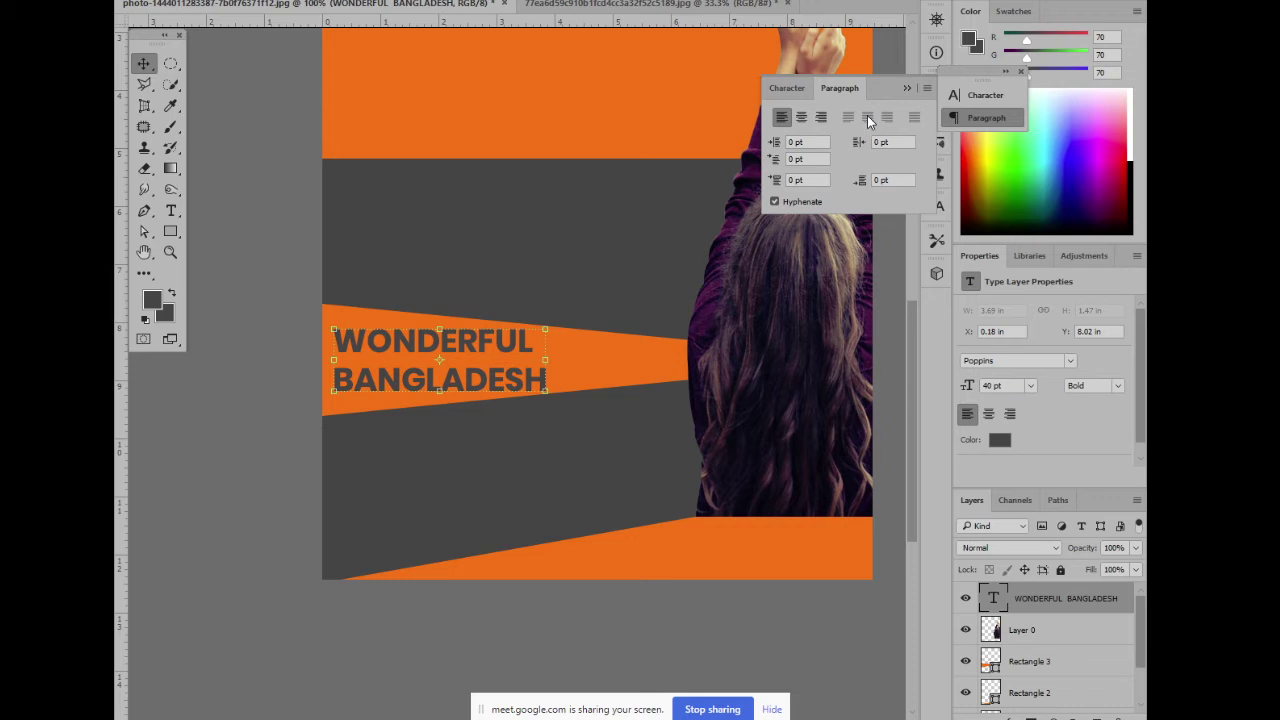
click(801, 118)
drag(369, 340, 485, 338)
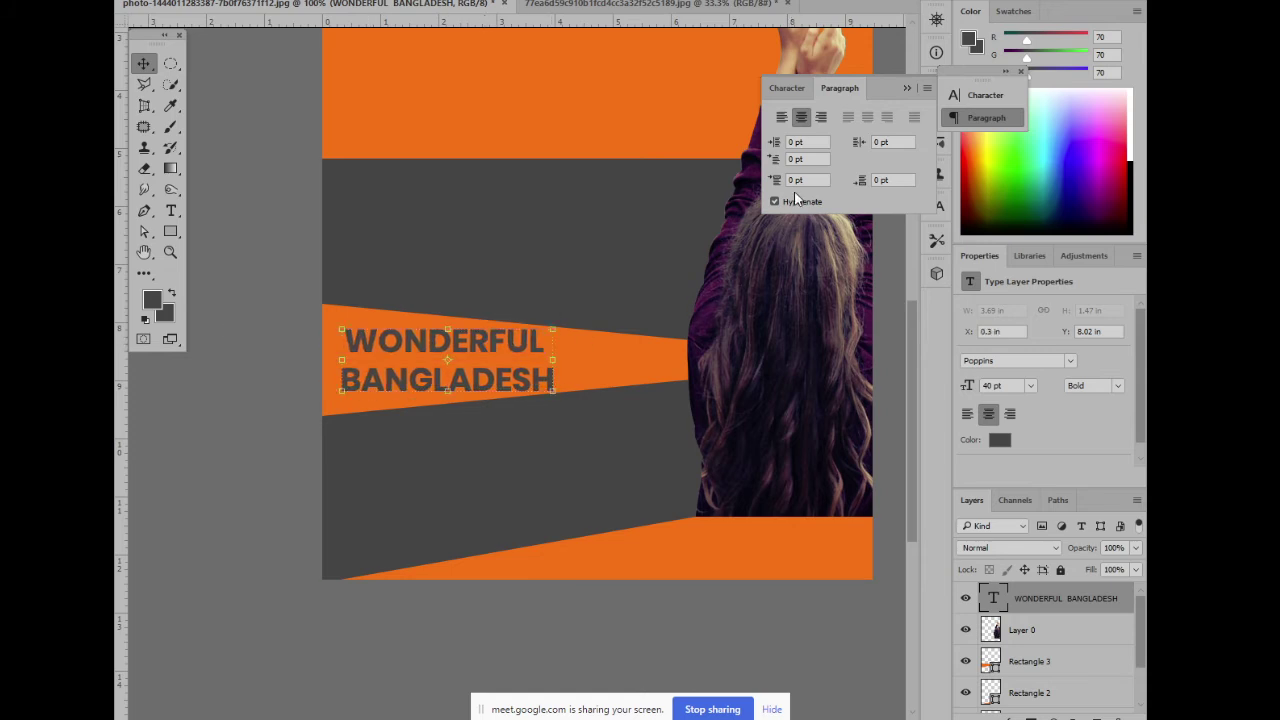
Try other paragraph alignments on the title, including right alignment, and return it to centered
click(819, 118)
click(784, 118)
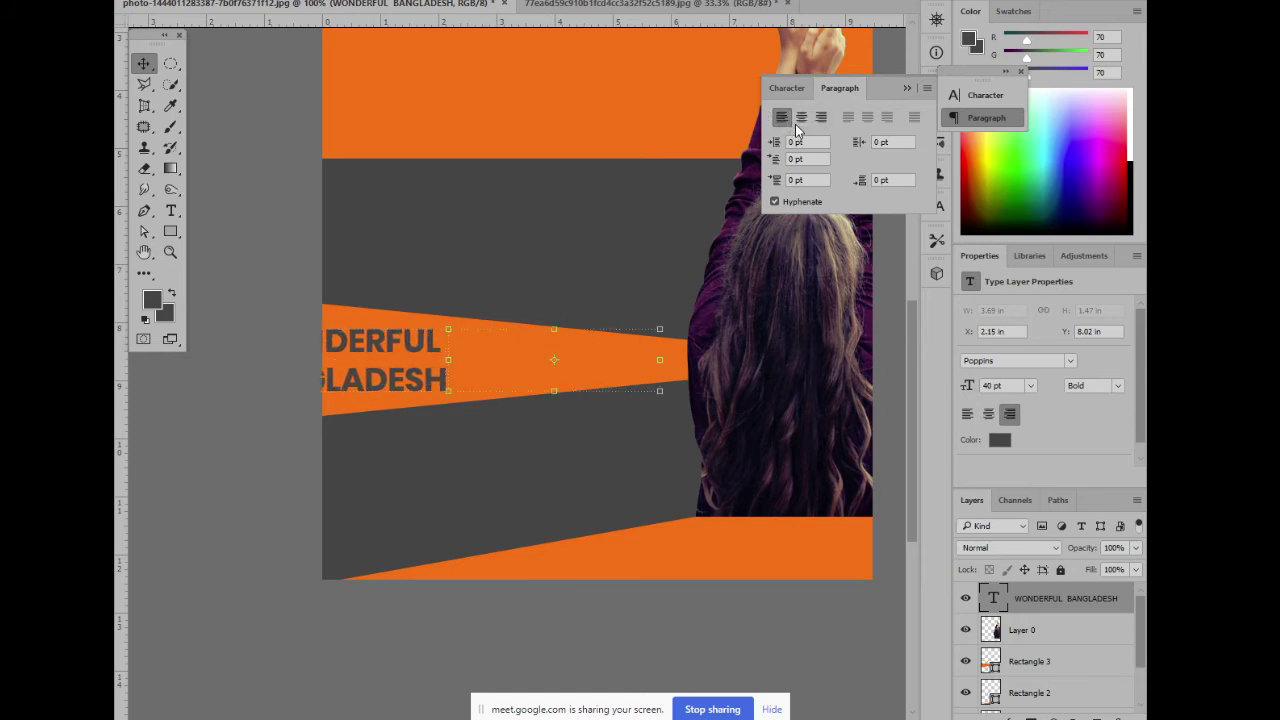
click(801, 118)
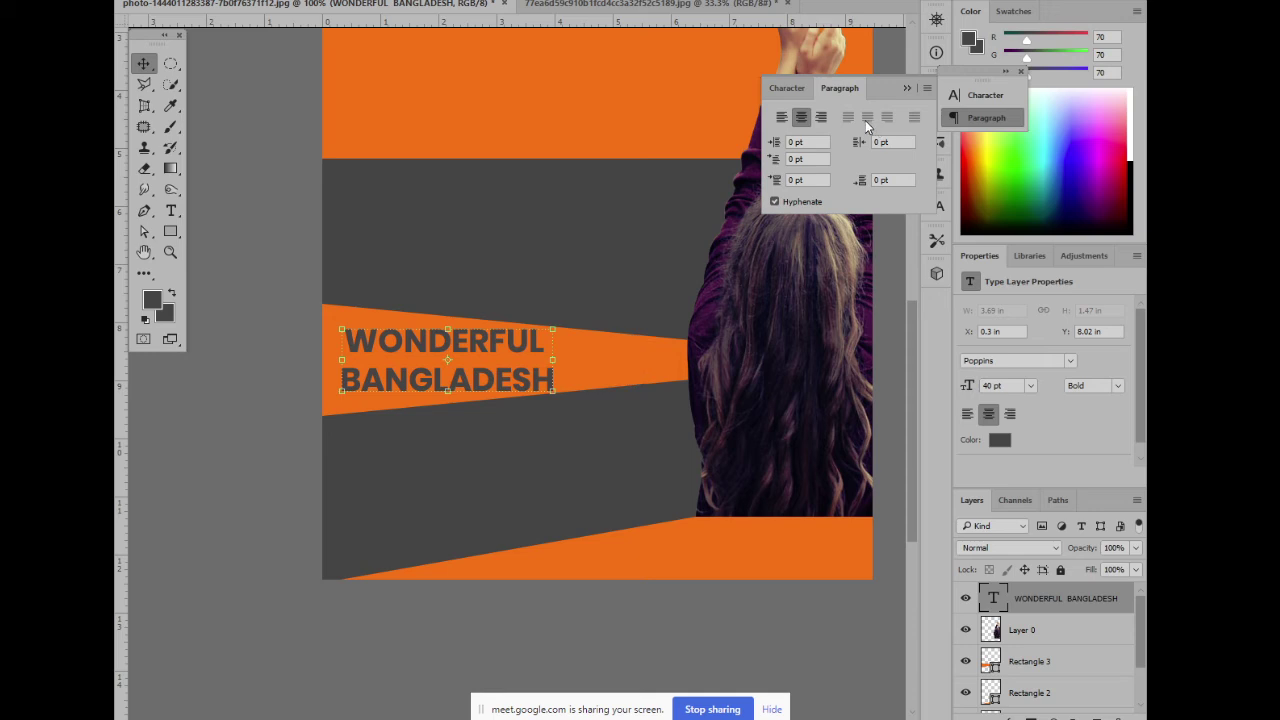
click(927, 88)
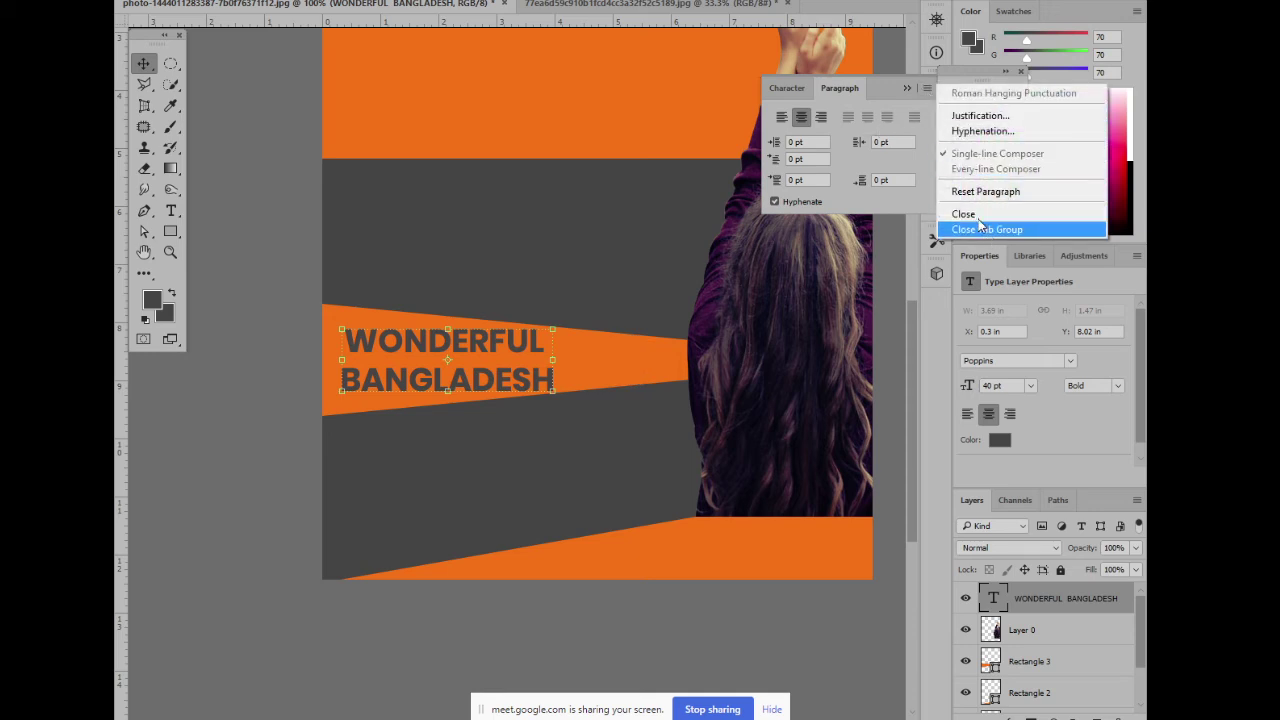
click(833, 118)
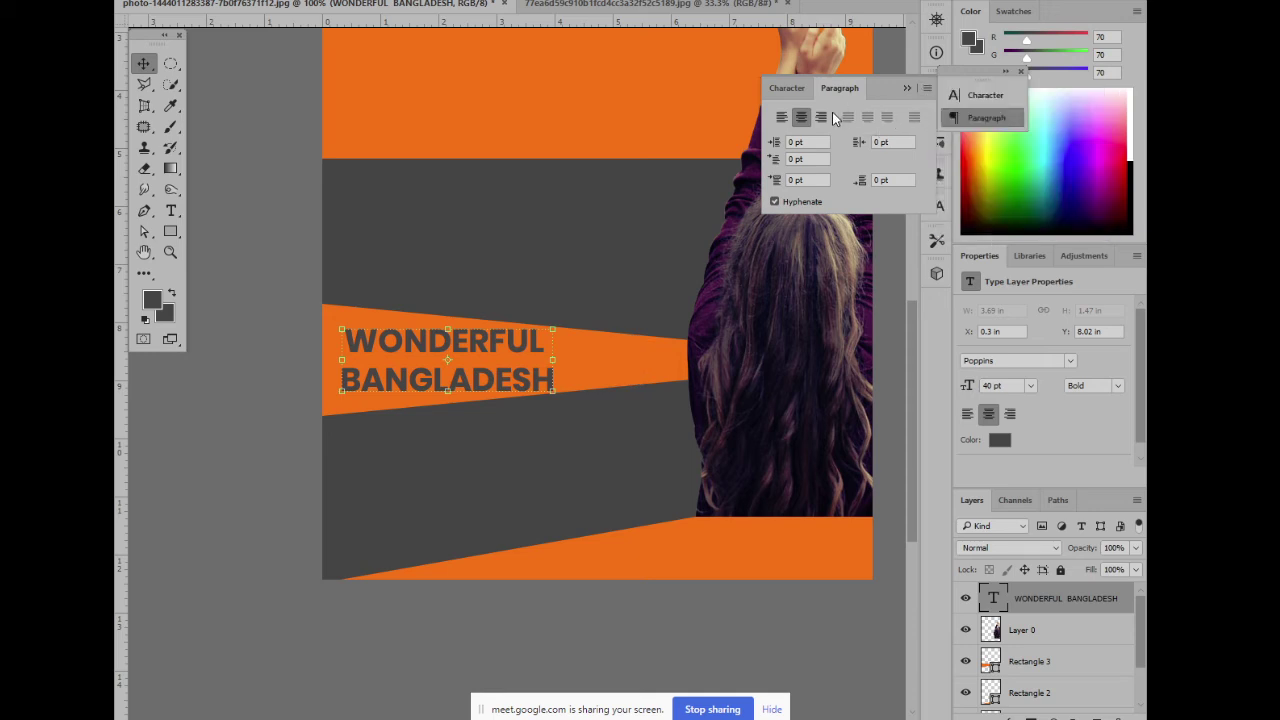
click(788, 88)
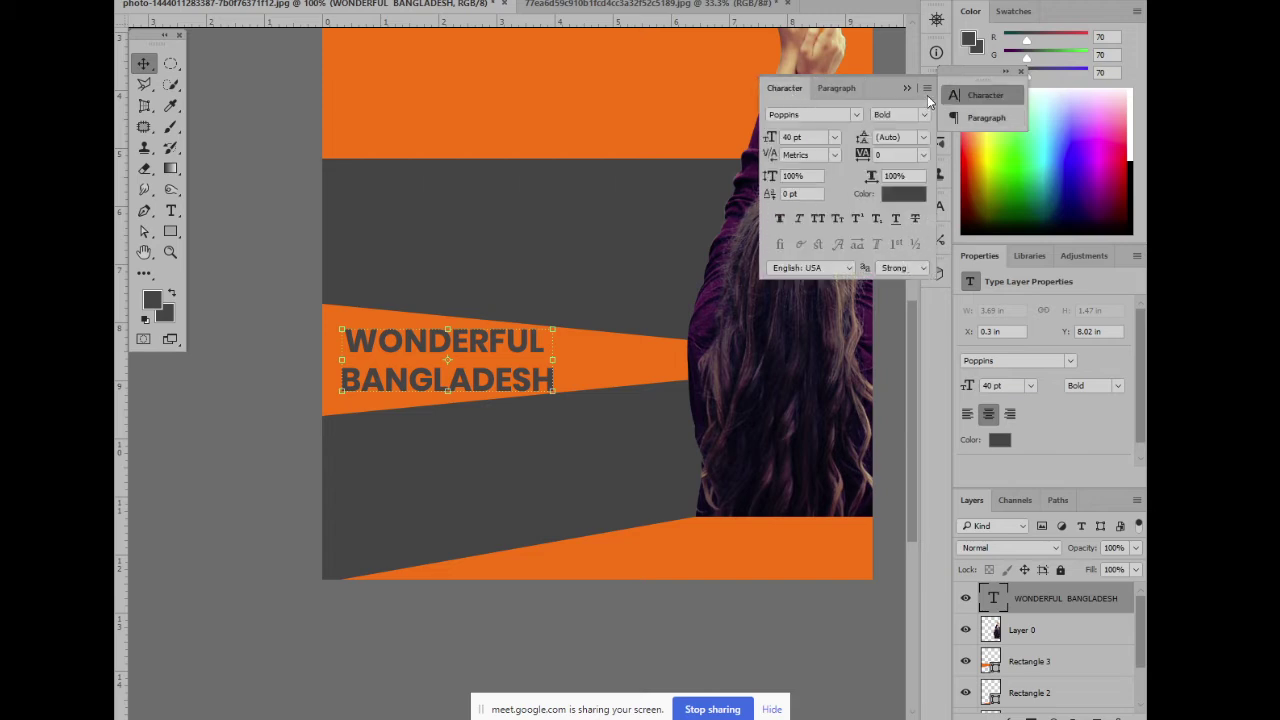
click(927, 90)
click(837, 89)
click(839, 89)
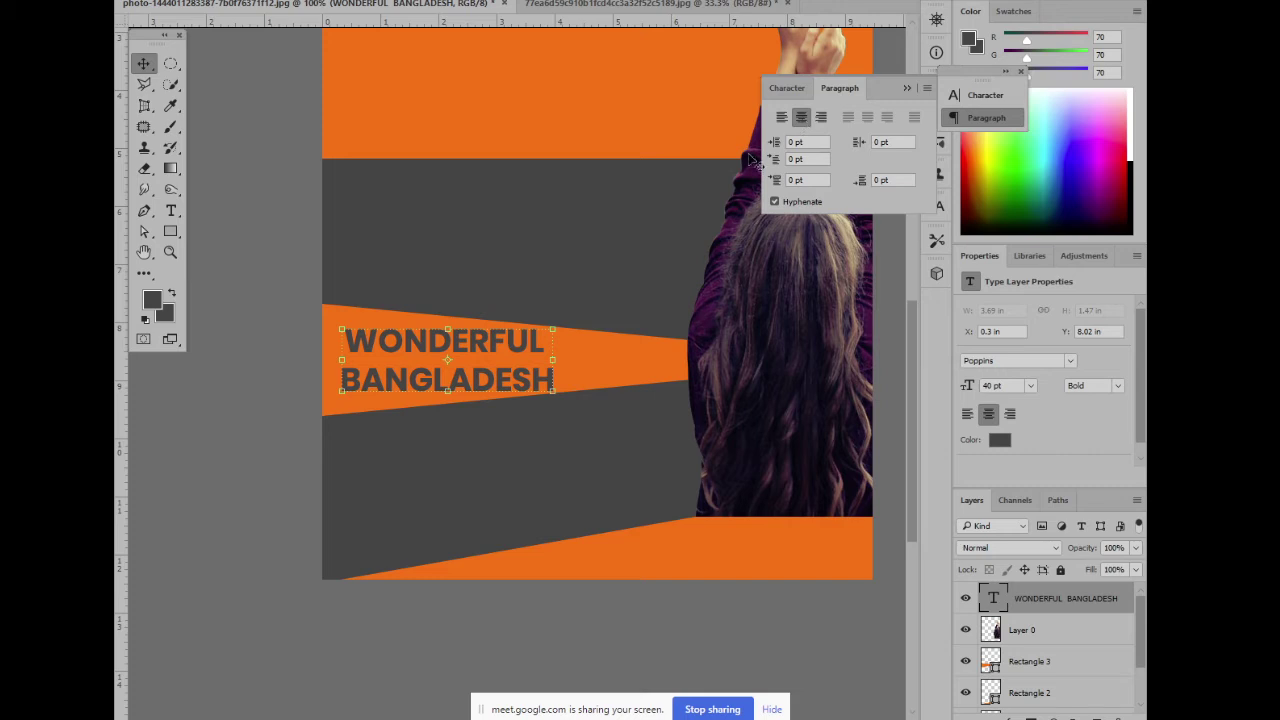
click(443, 263)
click(262, 328)
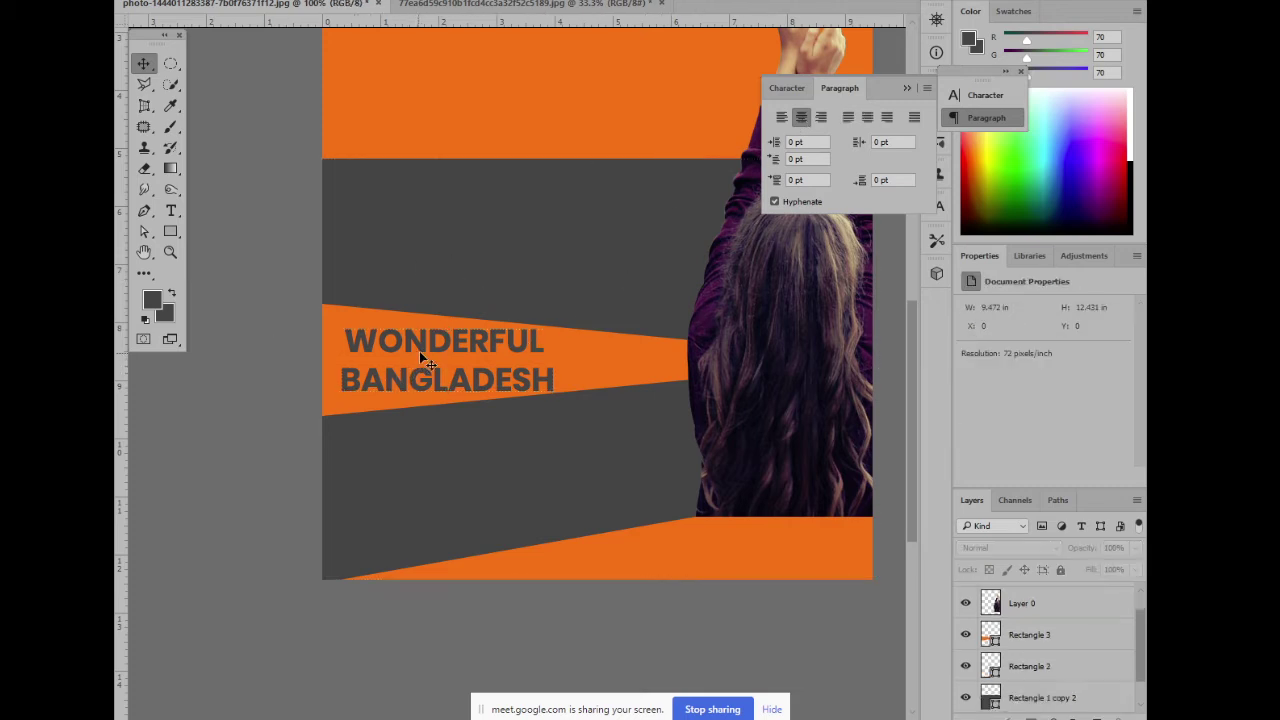
Try leading values of 11 pt and 3 pt on the two-line title, then reset its leading to Auto
click(421, 349)
click(786, 89)
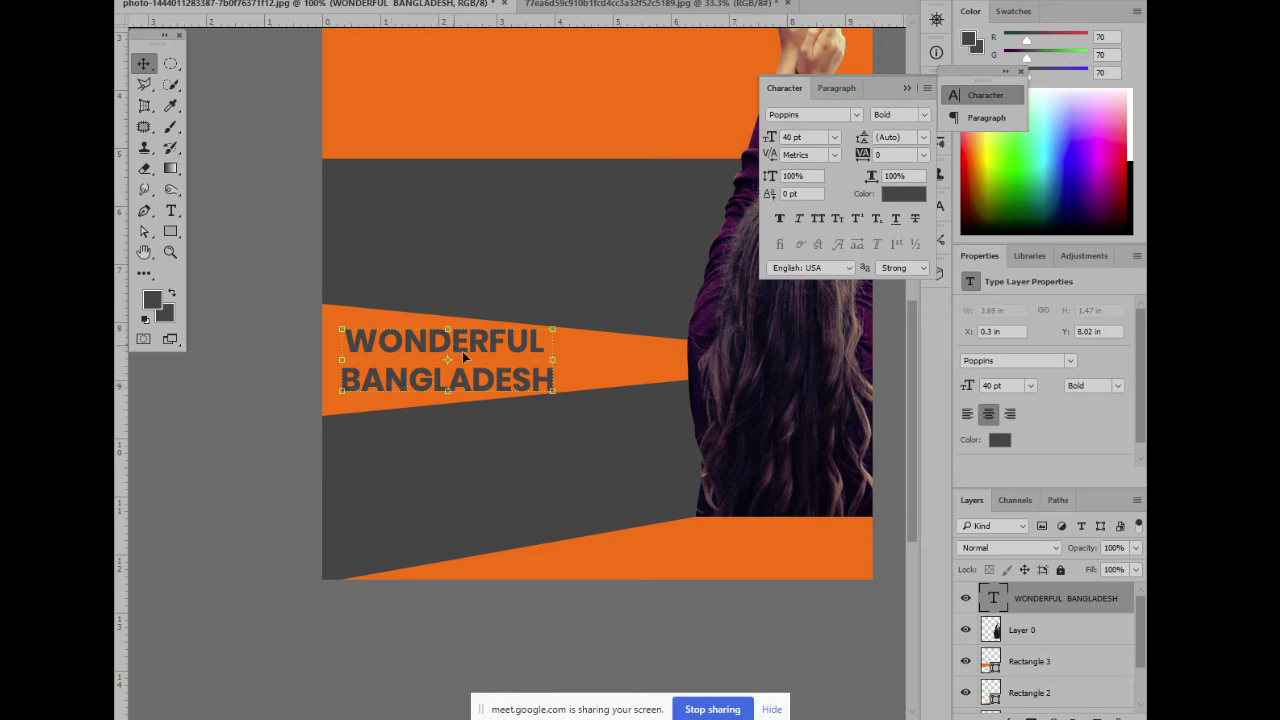
scroll(462, 351, up, 3)
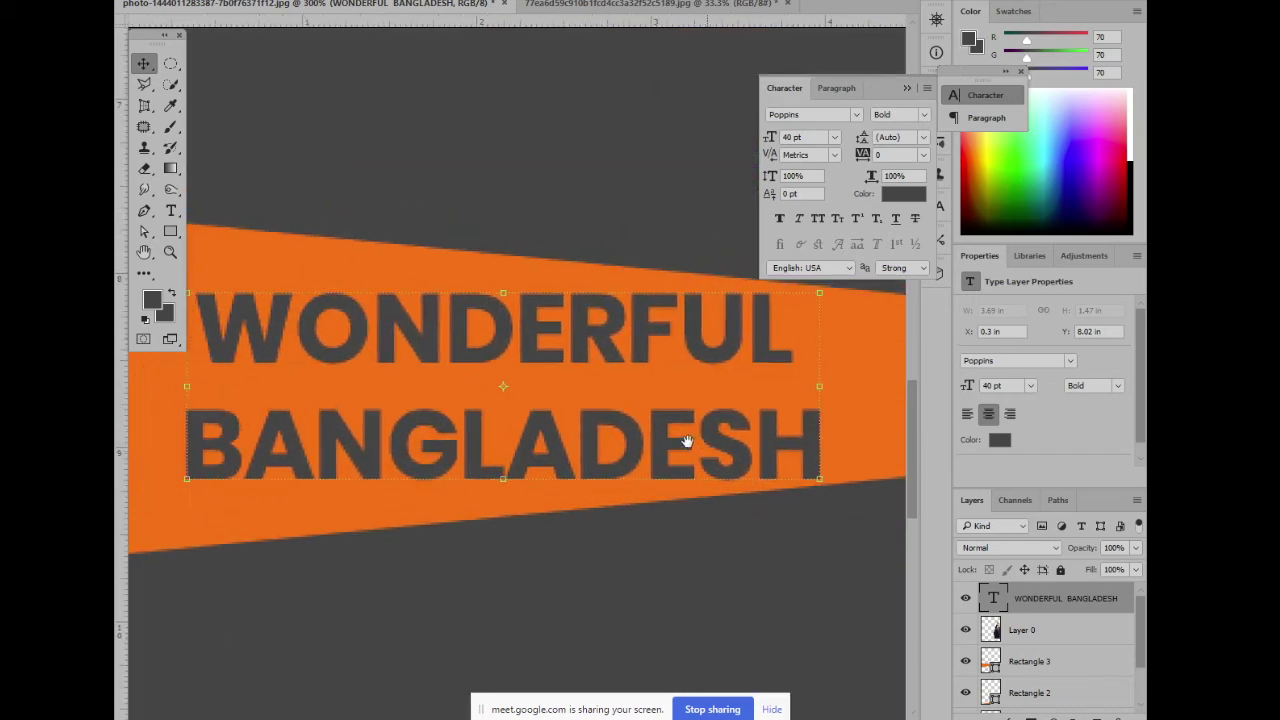
drag(686, 441, 693, 439)
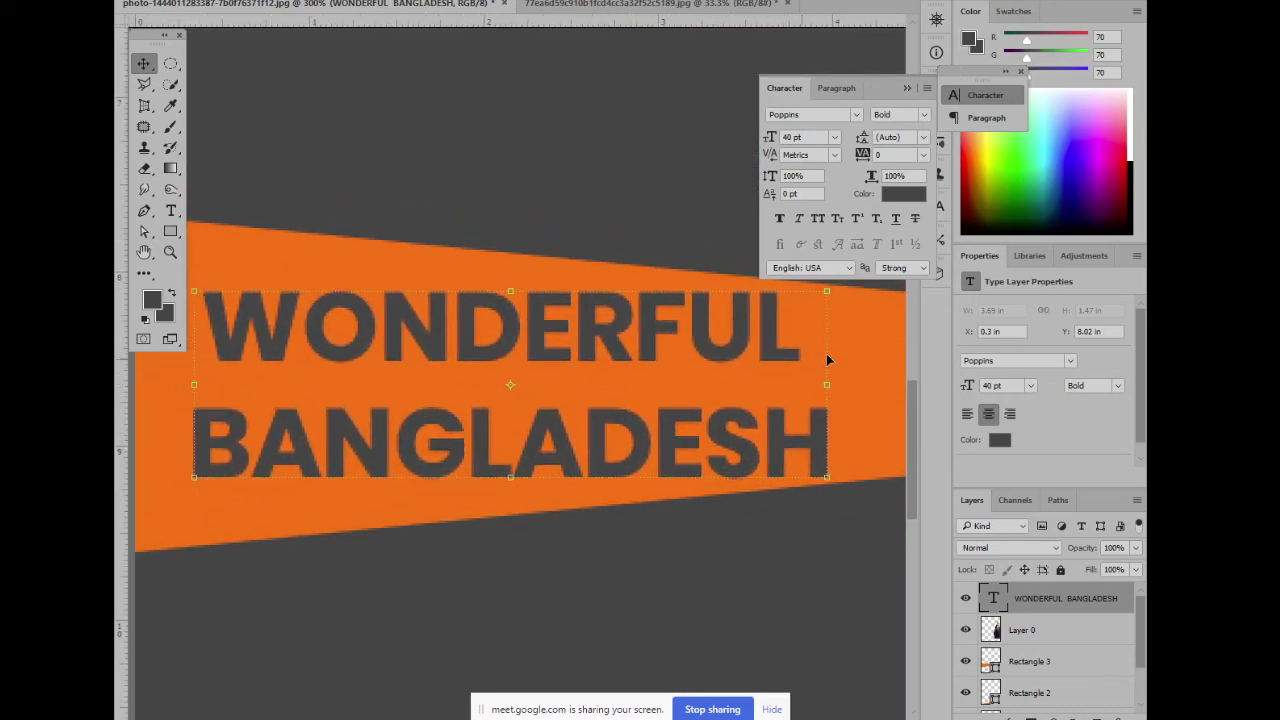
click(925, 139)
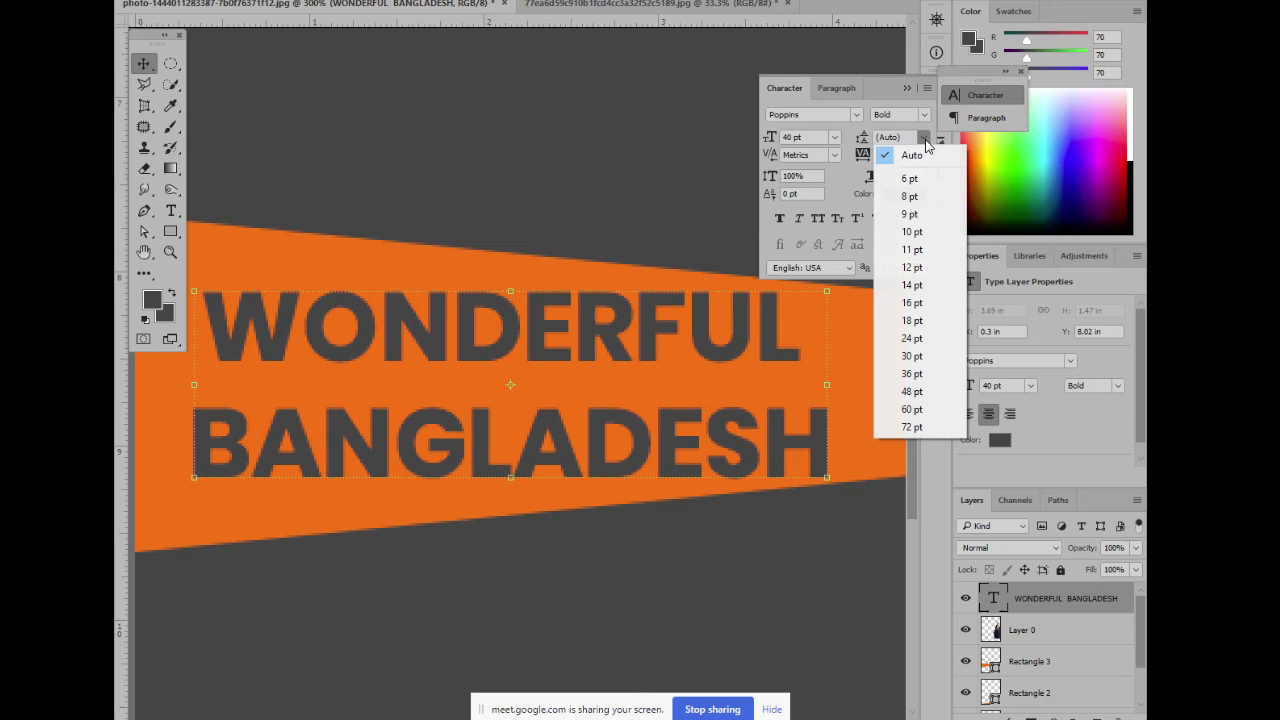
click(928, 250)
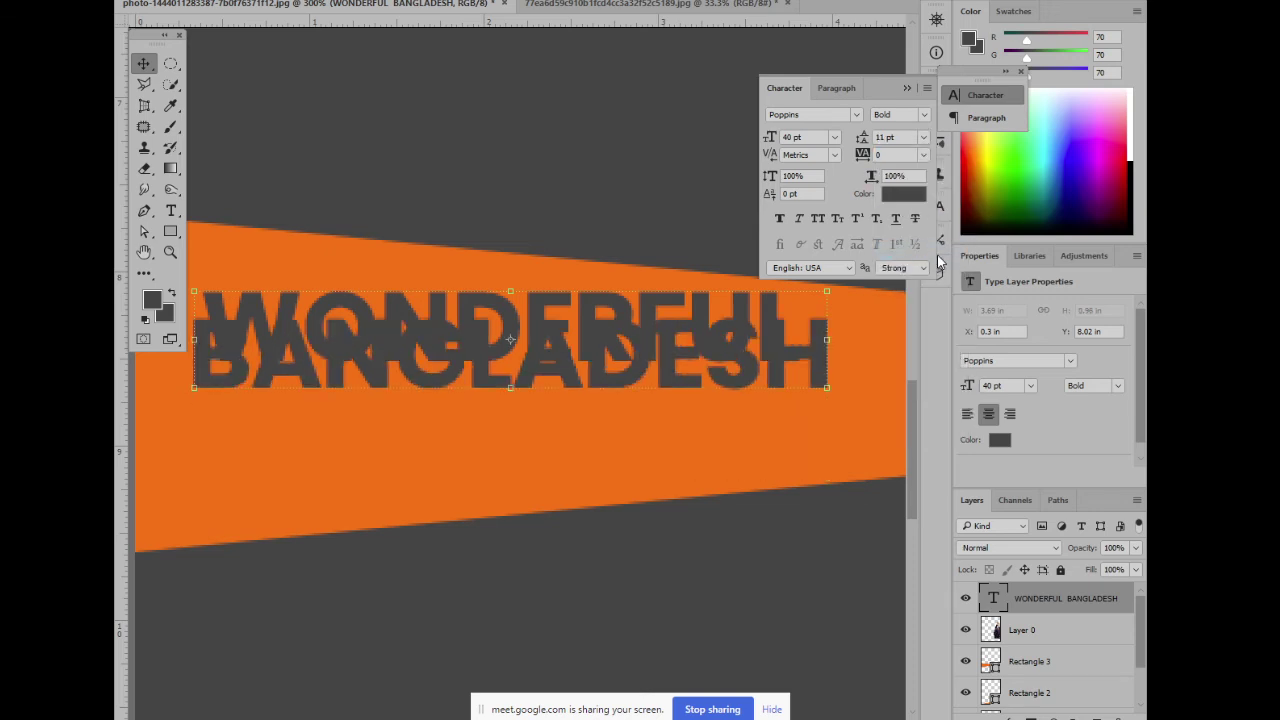
click(900, 138)
drag(900, 138, 860, 145)
text(3)
key(Return)
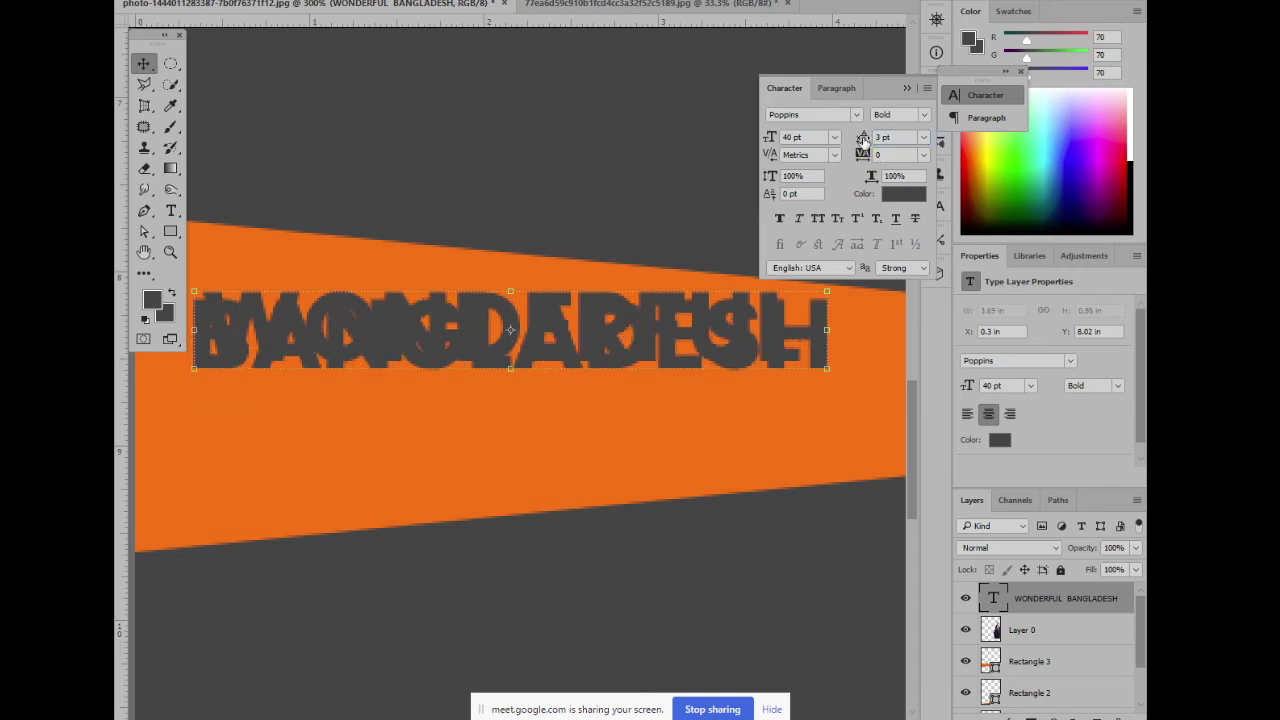
click(924, 138)
click(926, 158)
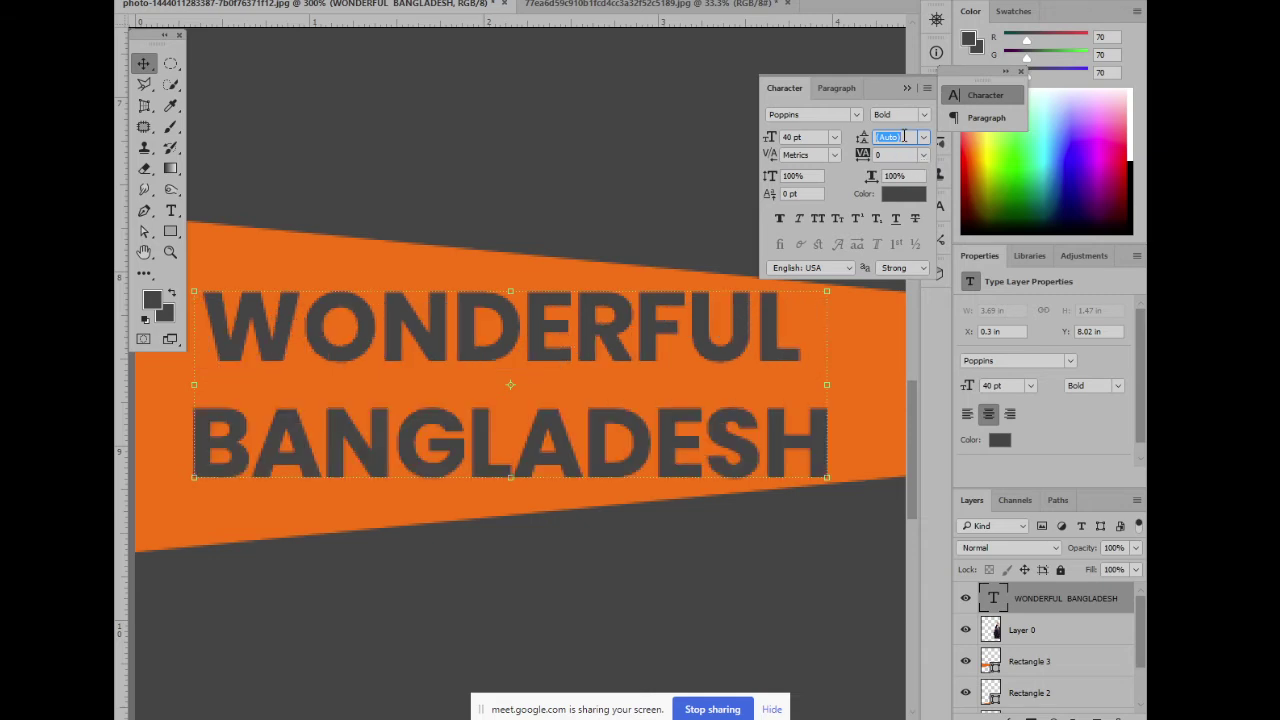
Set the leading between the title's two lines to 20 pt
drag(860, 136, 836, 136)
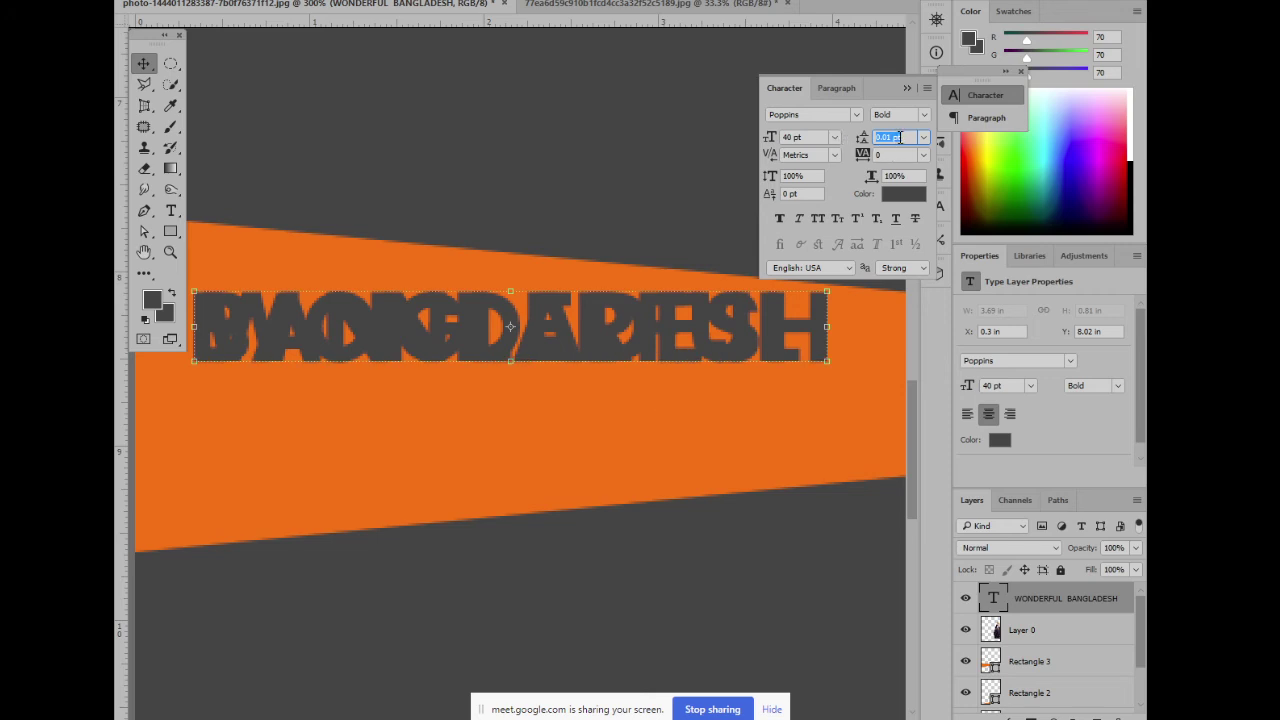
text(20)
key(Return)
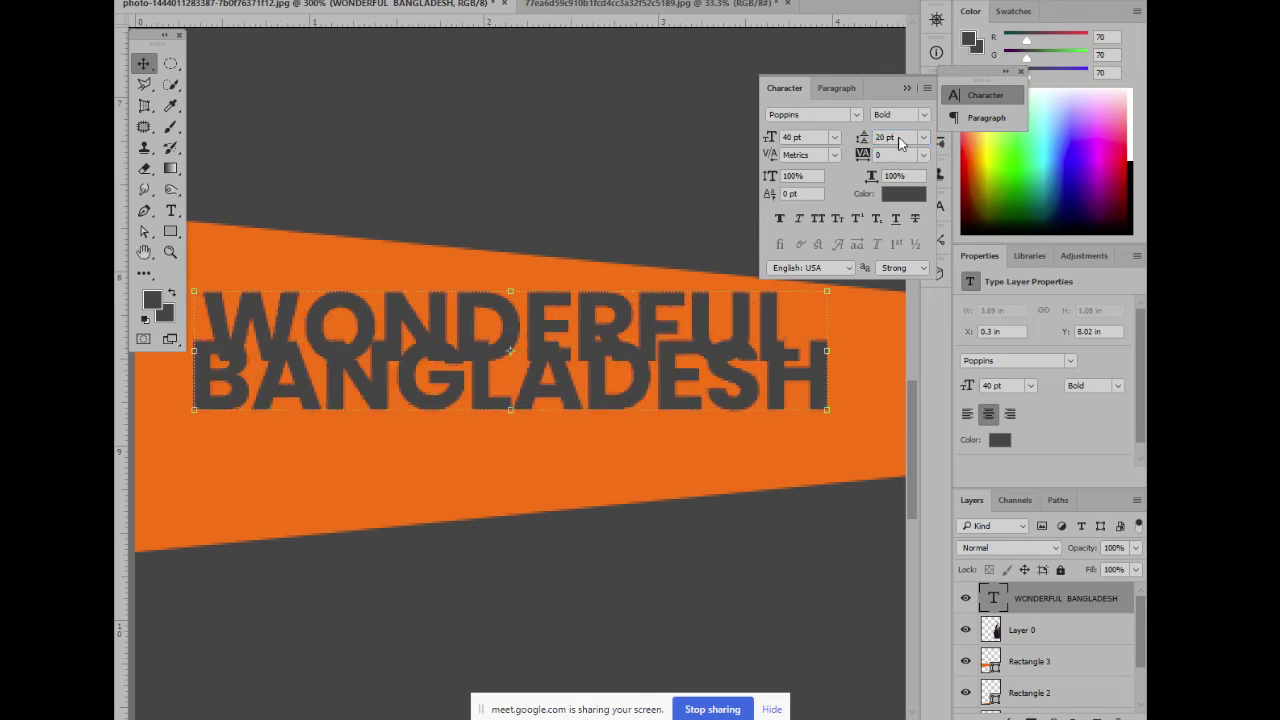
Set the leading between the title's two lines to 30 pt
click(888, 137)
double_click(888, 137)
text(30)
key(Return)
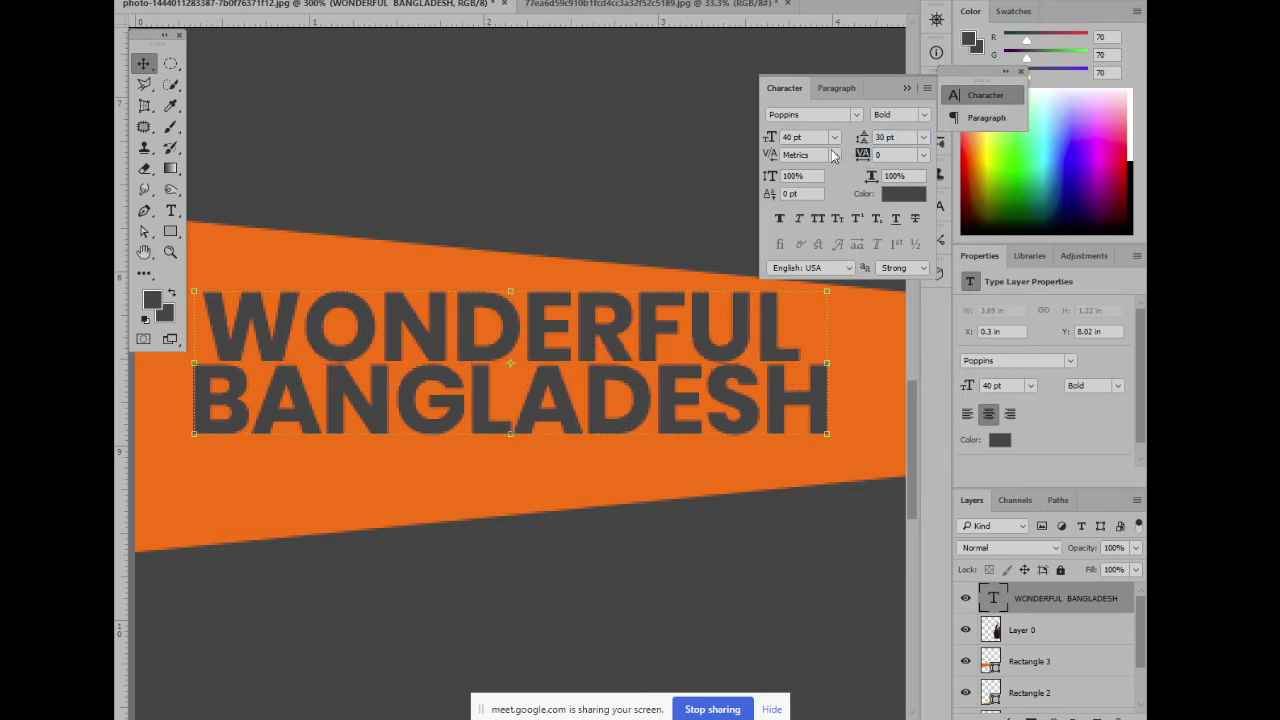
Set the leading of the two-line title to 32 pt
key(ctrl)
key(ctrl+minus)
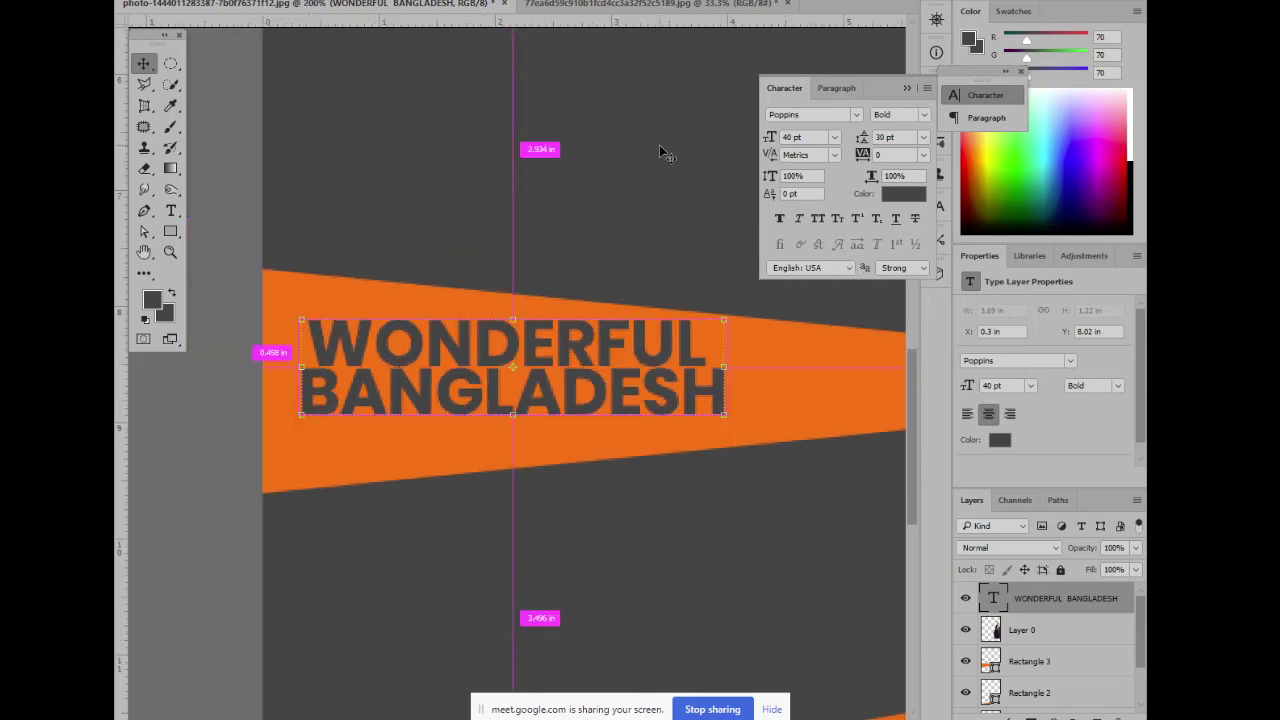
key(ctrl+minus)
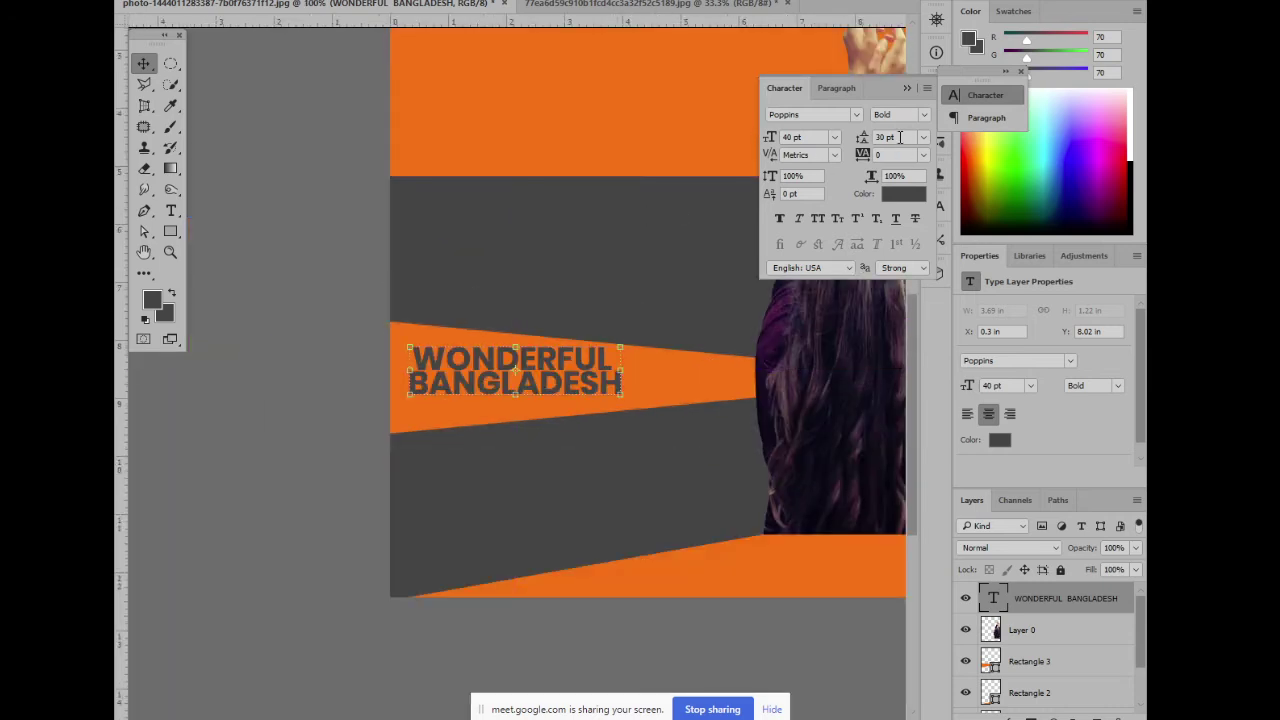
click(898, 137)
text(32)
key(Return)
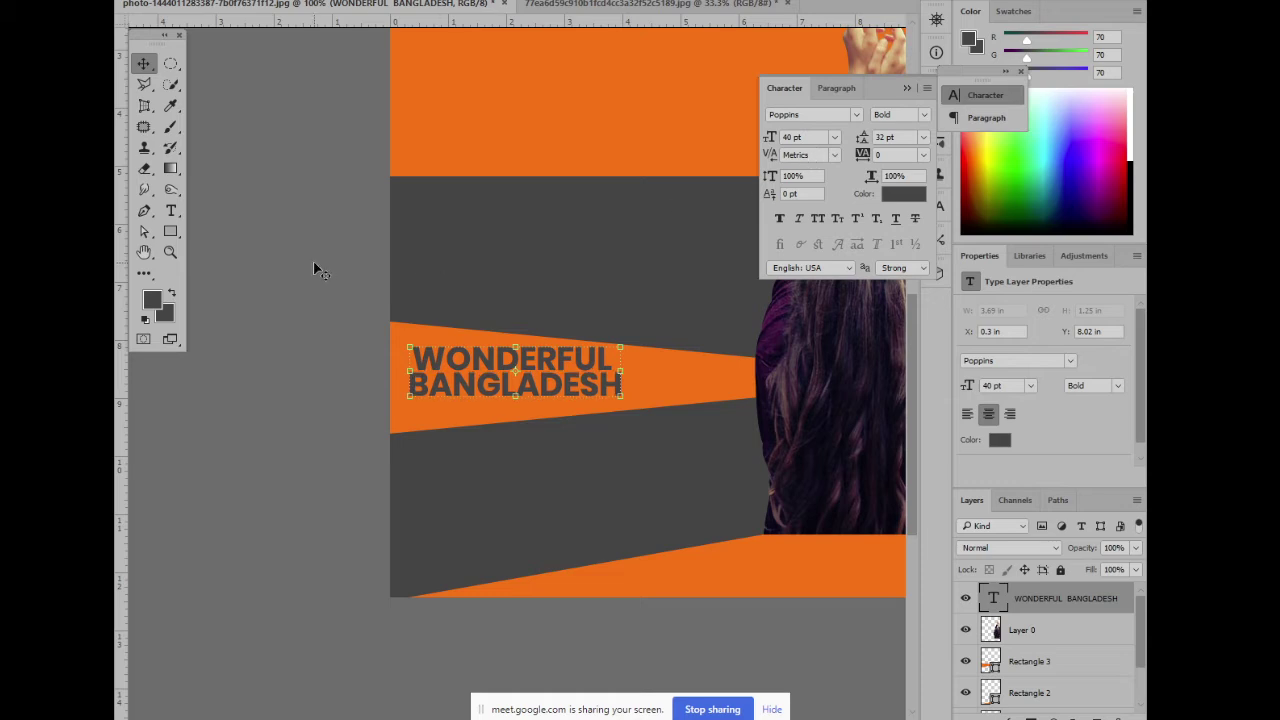
Move the title right along the orange strip to about X 0.7 in, Y 8.05 in
click(388, 326)
drag(537, 376, 552, 384)
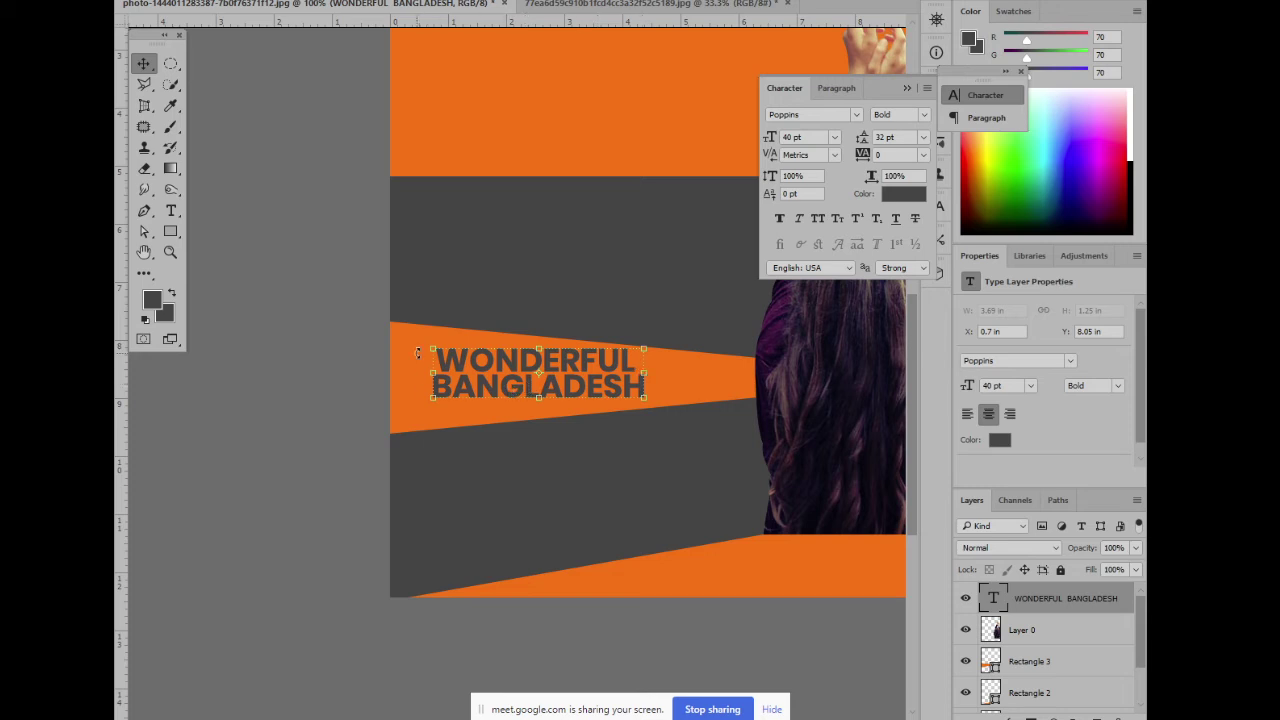
click(138, 239)
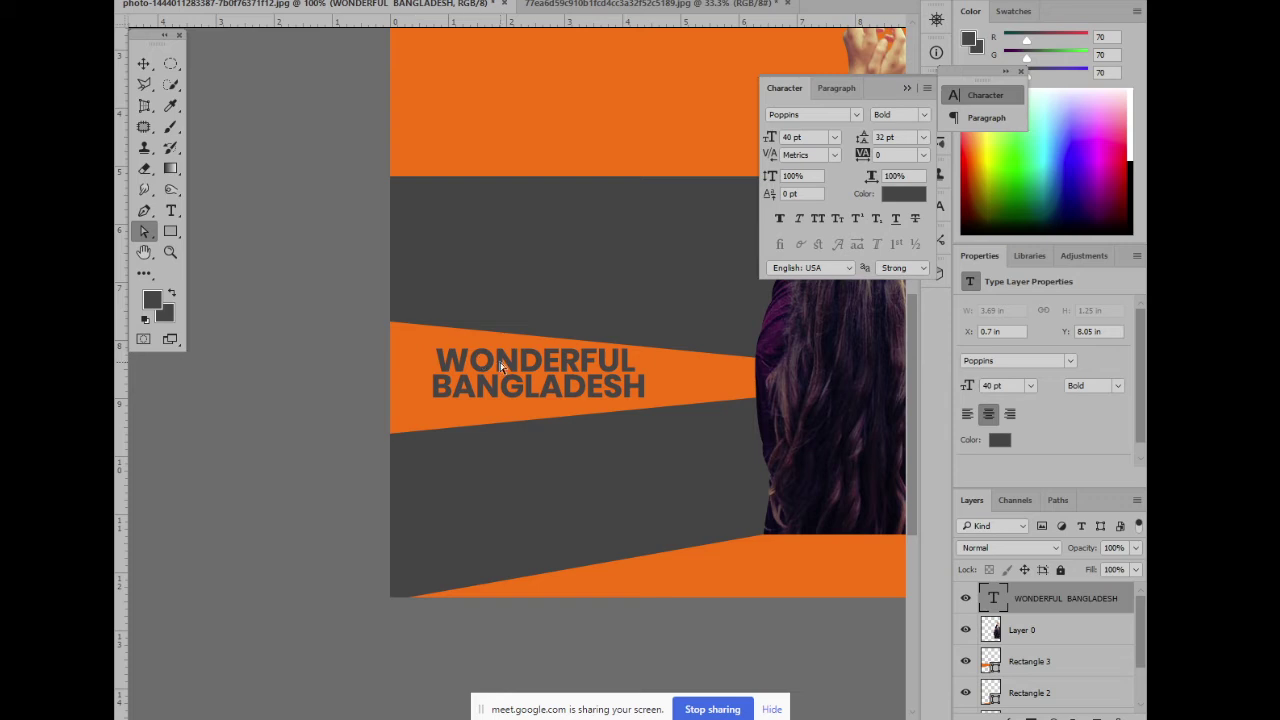
click(144, 63)
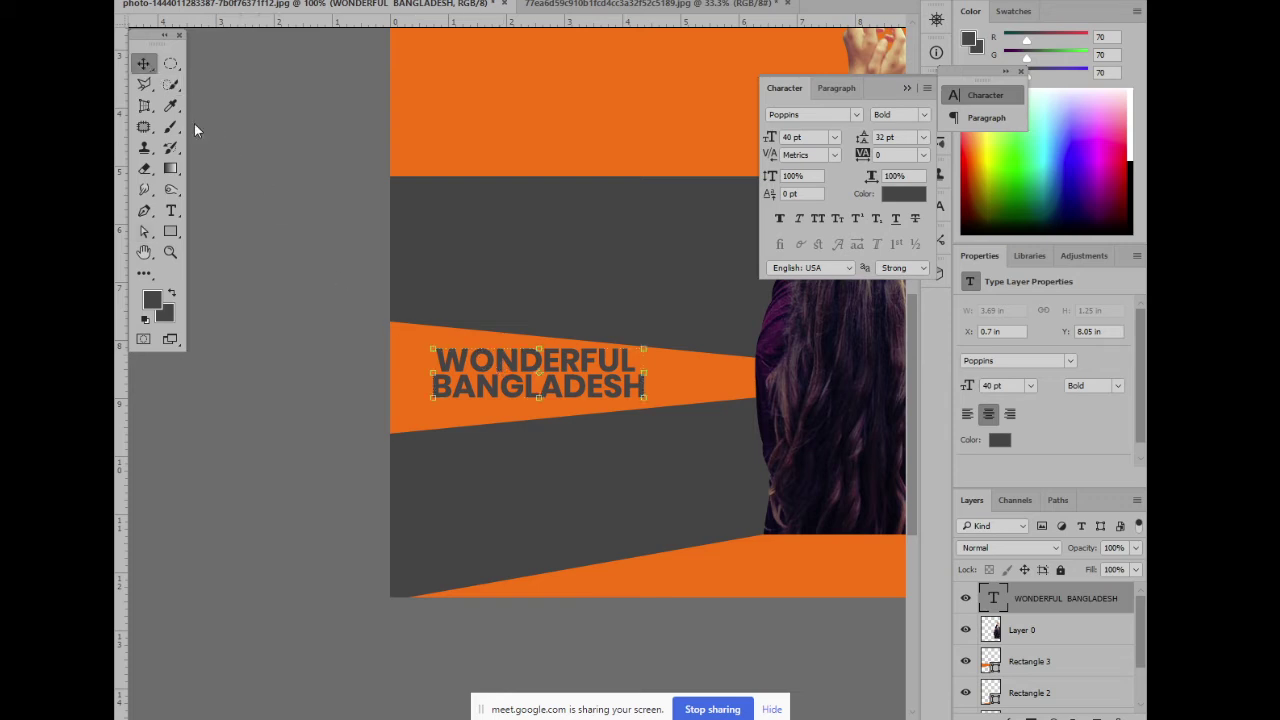
Reposition the title within the orange strip at about X 0.8 in, Y 8.09 in, and commit the transform
click(478, 402)
key(ctrl+plus)
drag(367, 408, 446, 437)
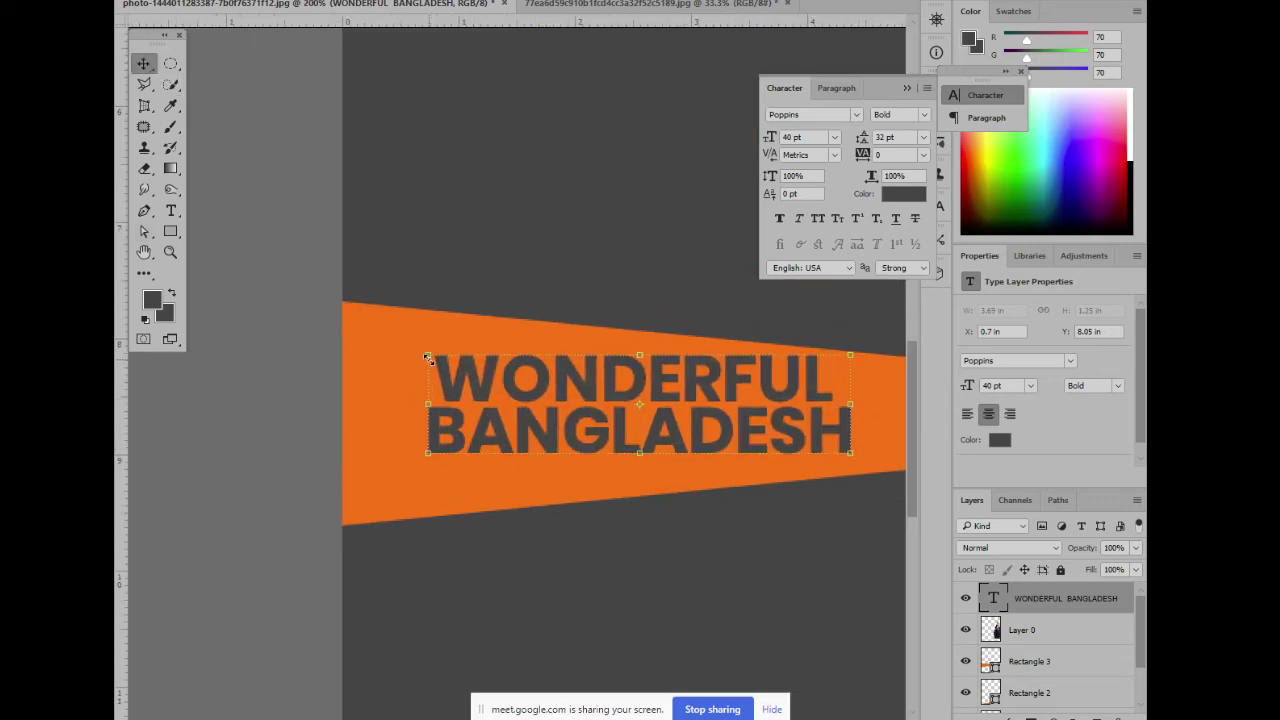
drag(426, 361, 403, 355)
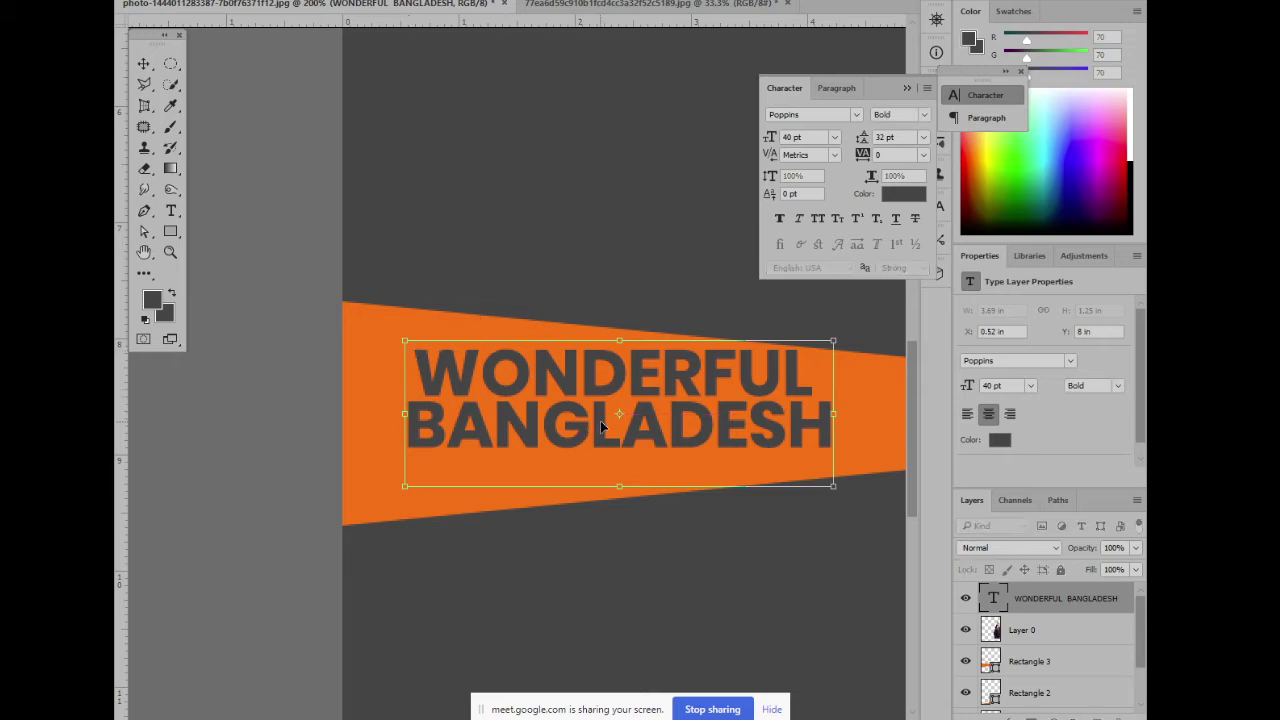
drag(600, 420, 636, 441)
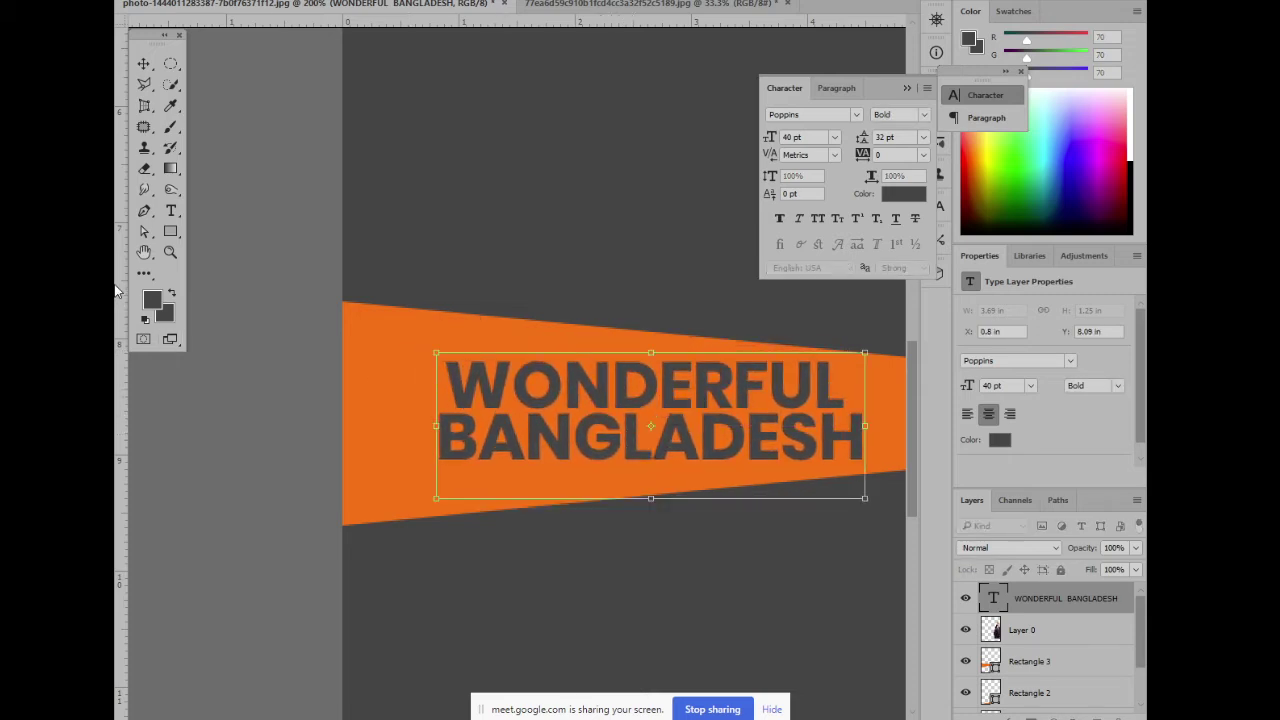
click(145, 232)
click(550, 248)
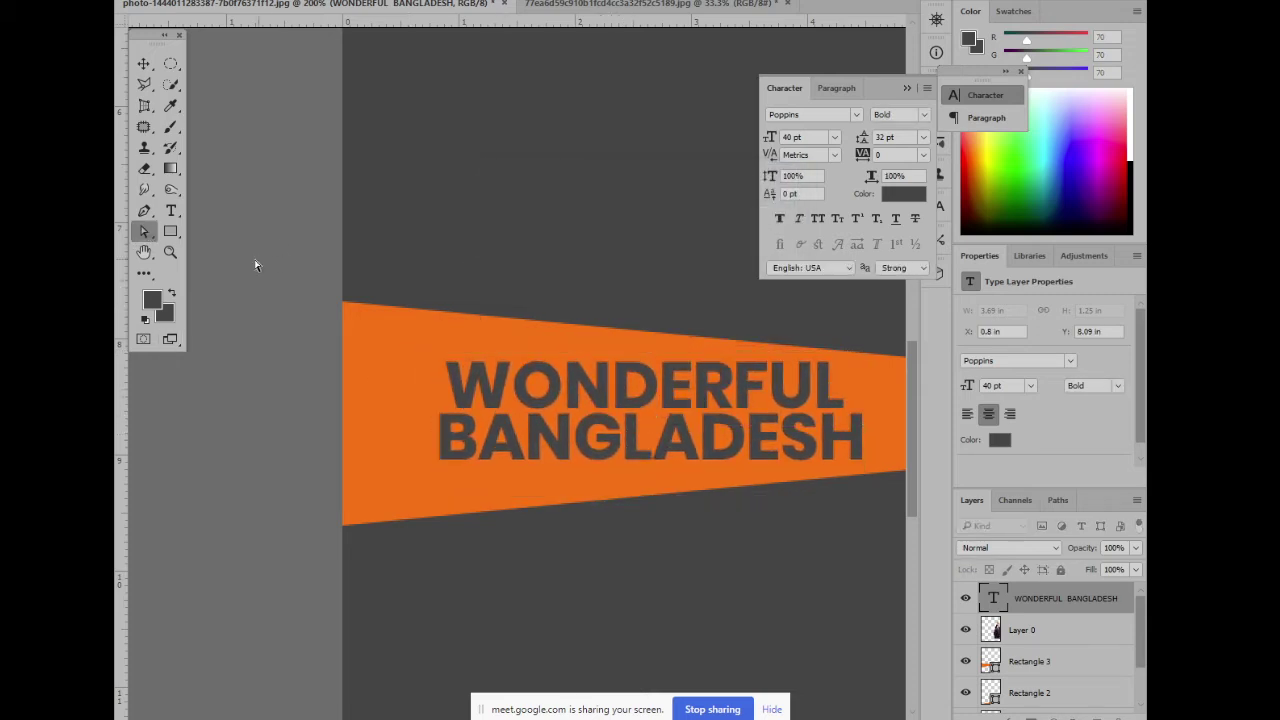
right_click(161, 235)
click(225, 229)
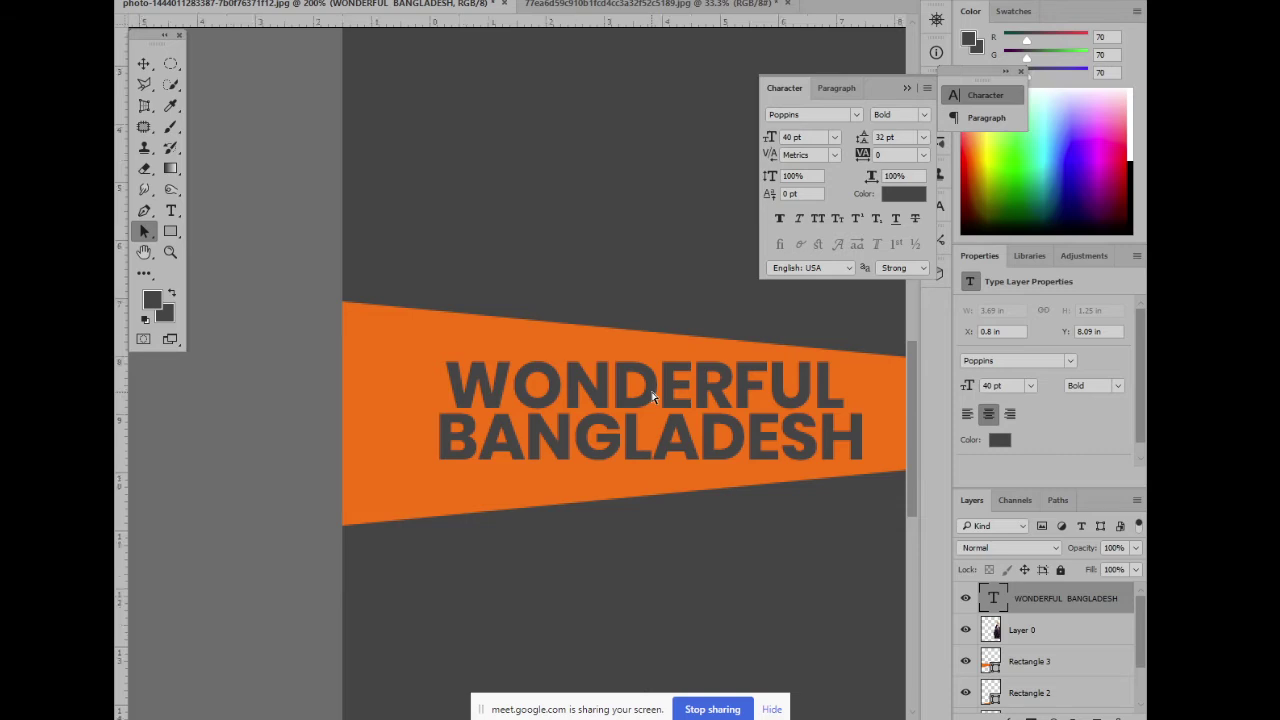
Examine the whole poster layout and the title's placement on the orange strip at different magnifications
key(ctrl+minus)
key(ctrl+minus)
click(143, 63)
click(268, 211)
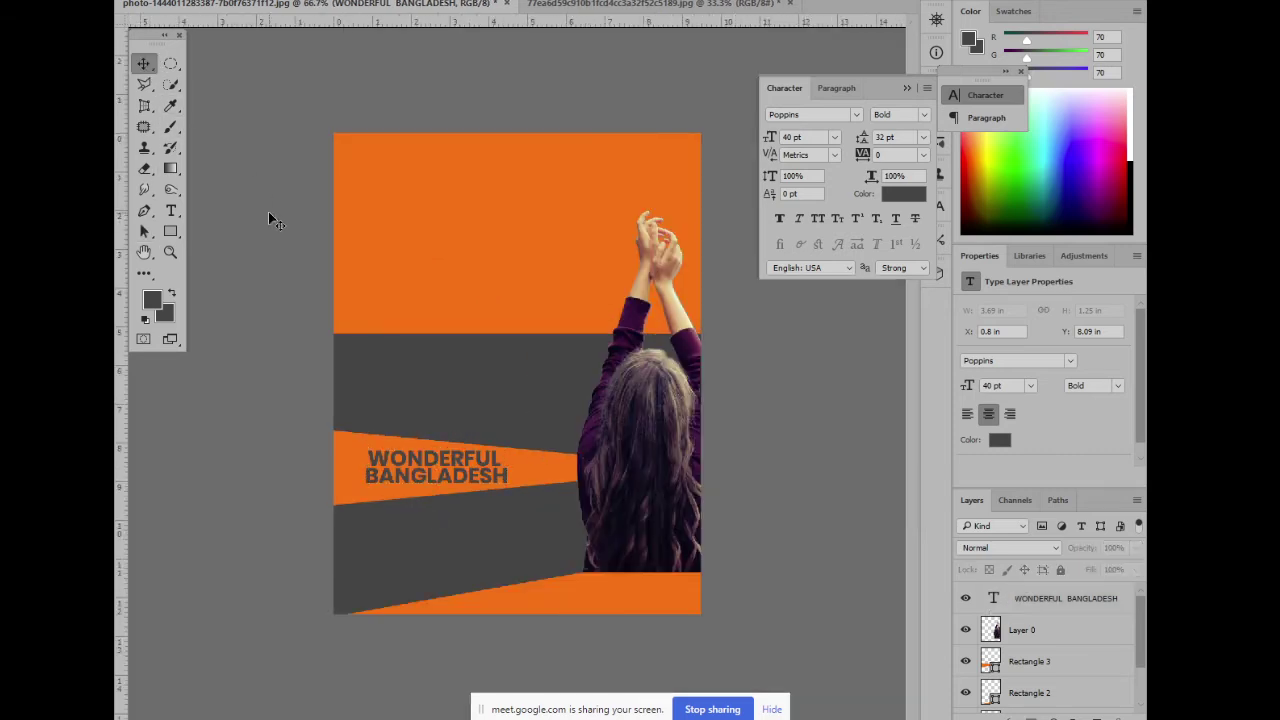
key(ctrl+plus)
key(ctrl+minus)
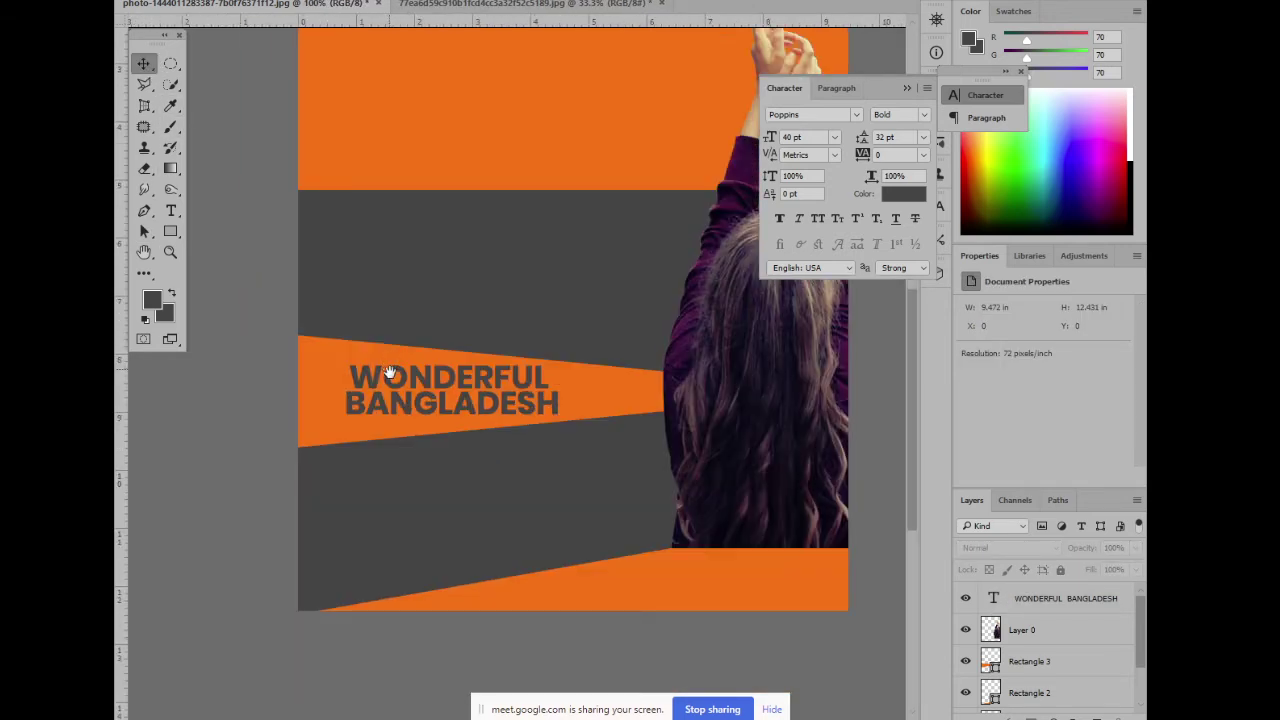
key(ctrl+minus)
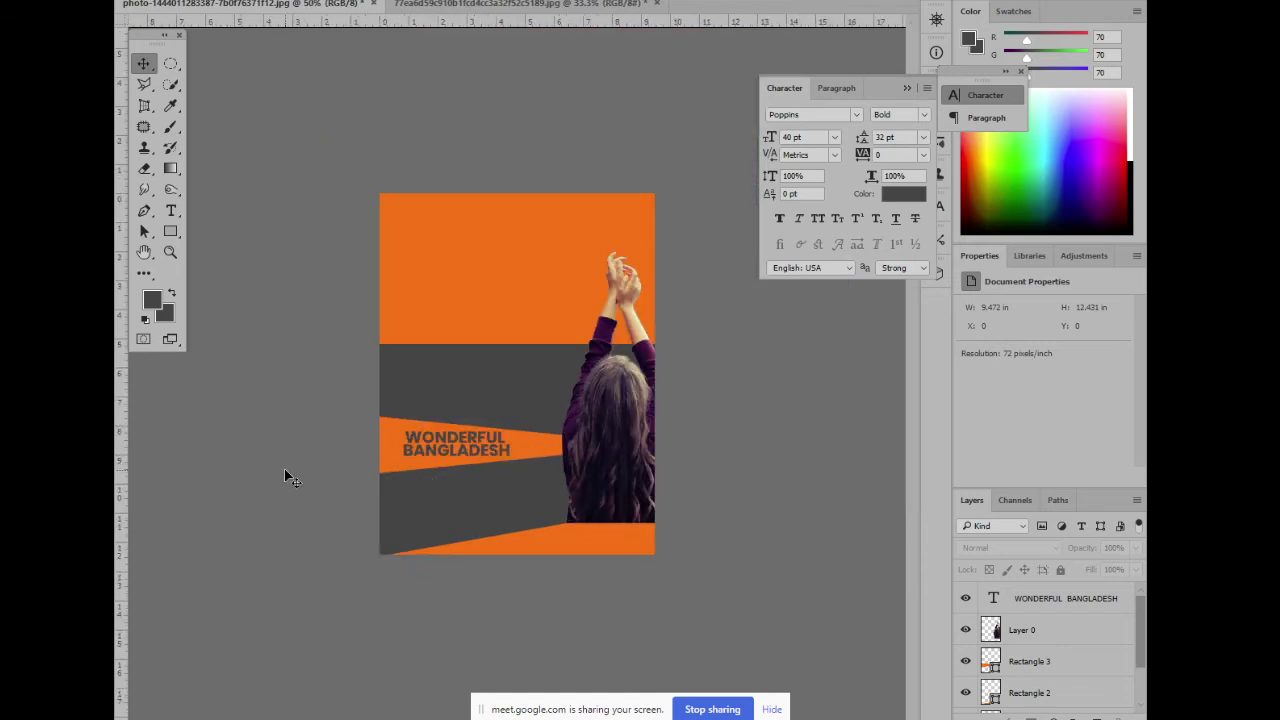
key(ctrl+plus)
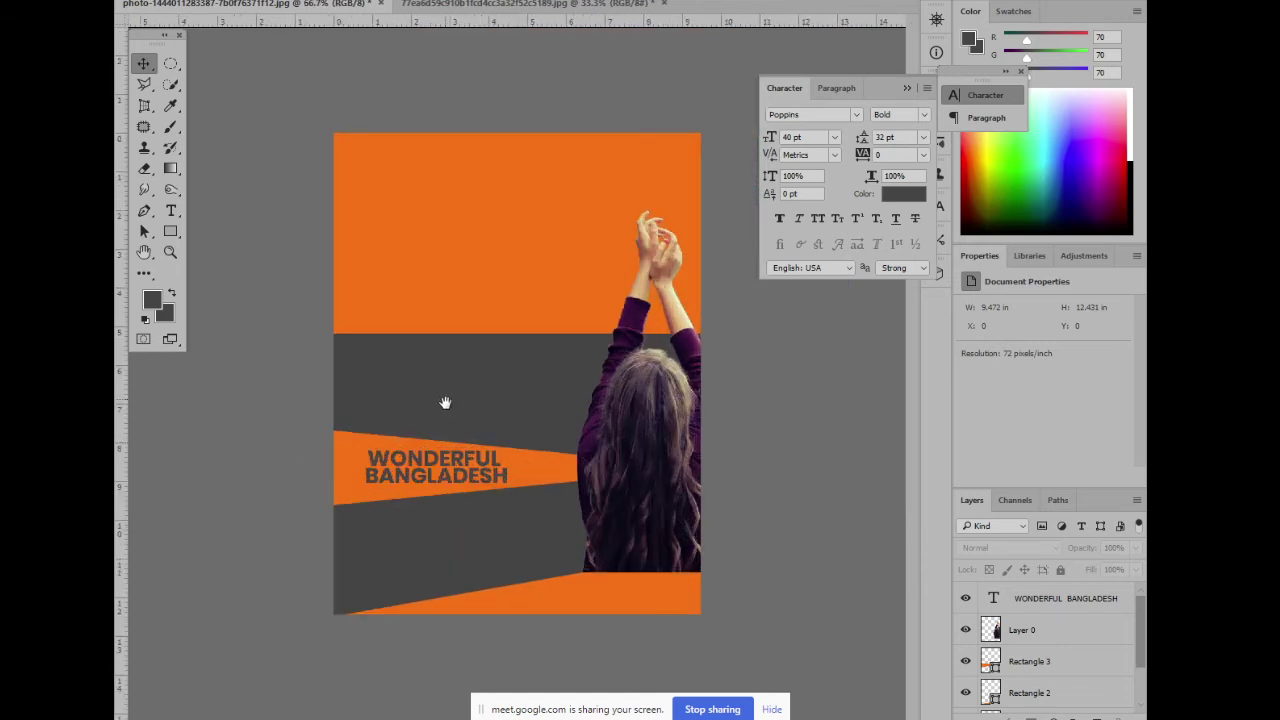
click(397, 175)
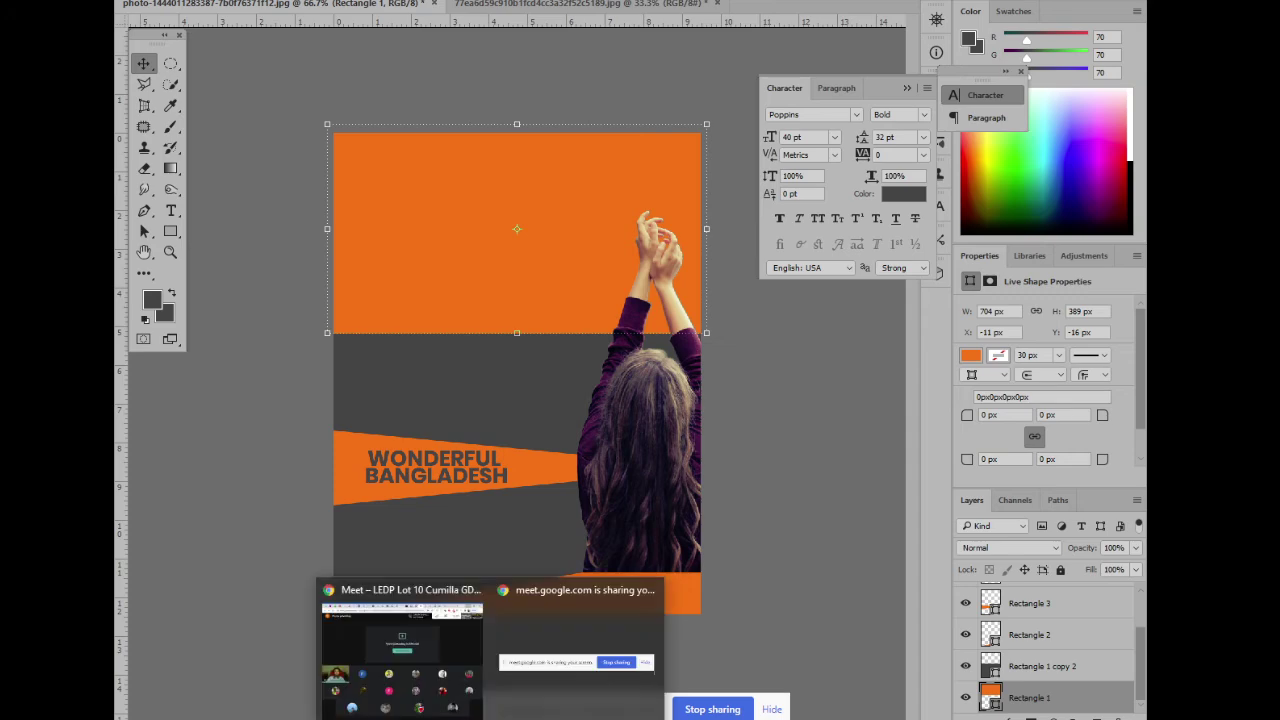
Switch to the Google Meet call, admit the waiting participant and return to the poster in Photoshop
click(405, 645)
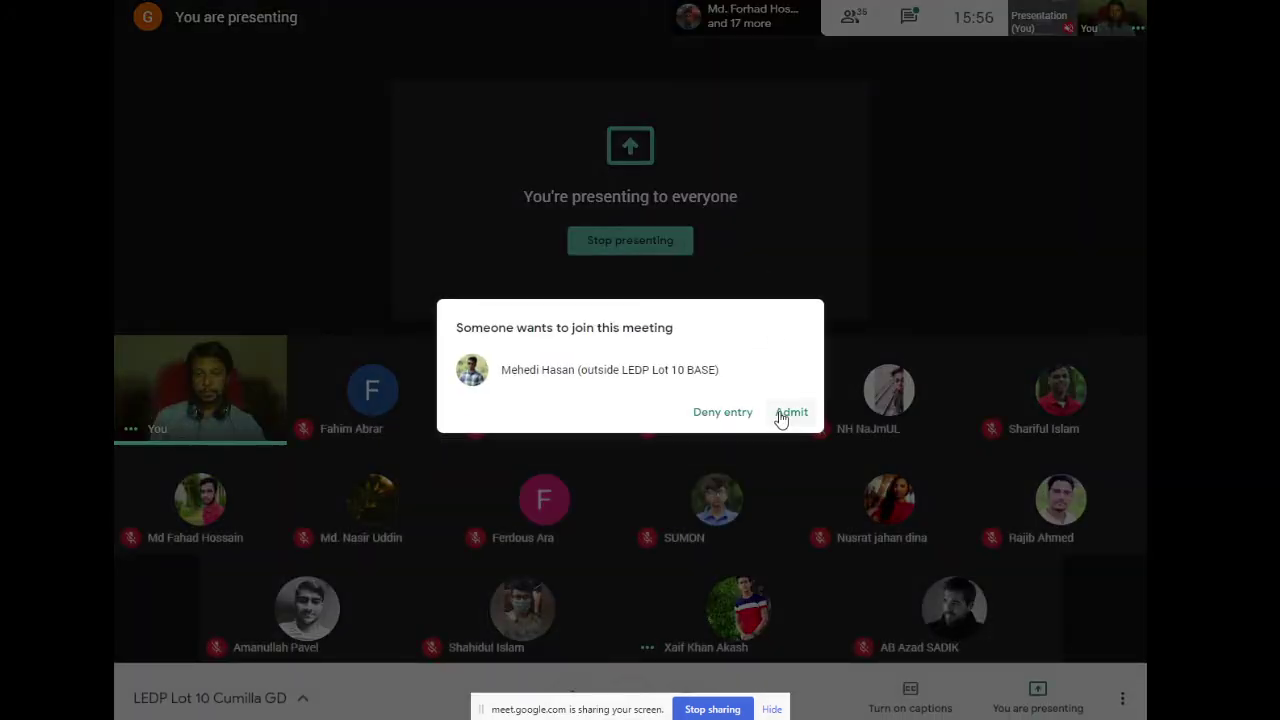
click(788, 415)
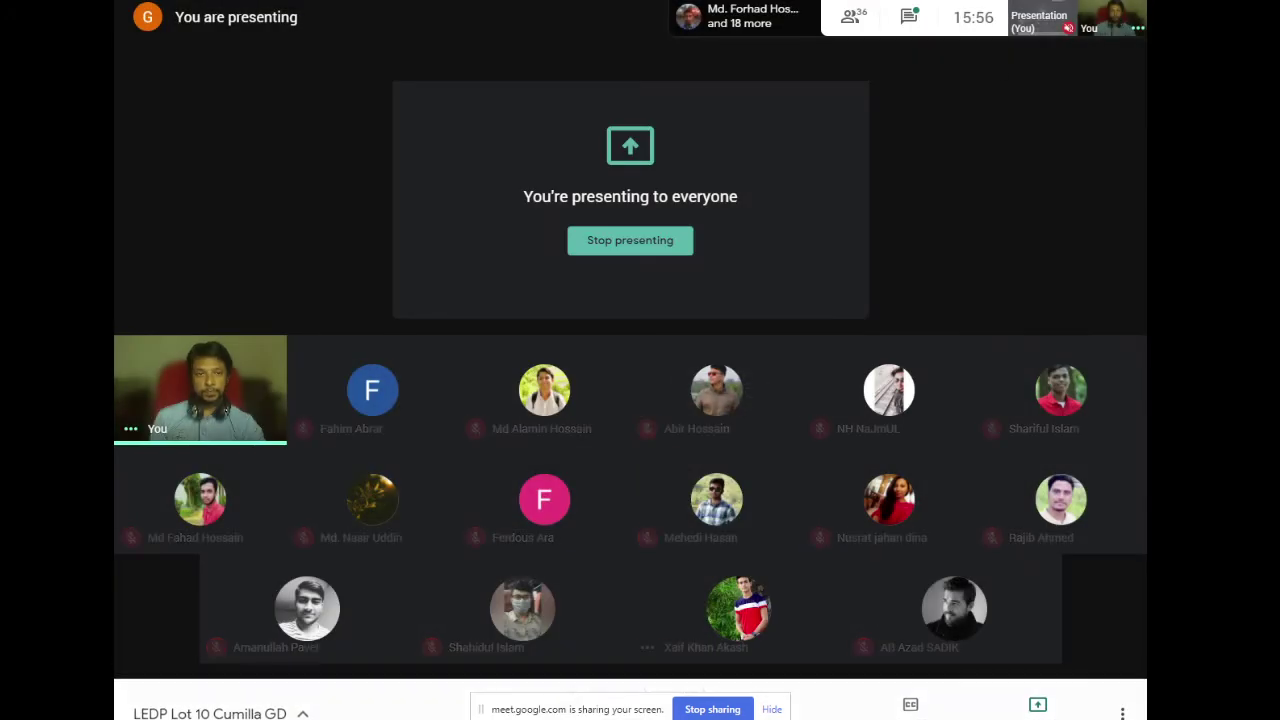
click(1056, 2)
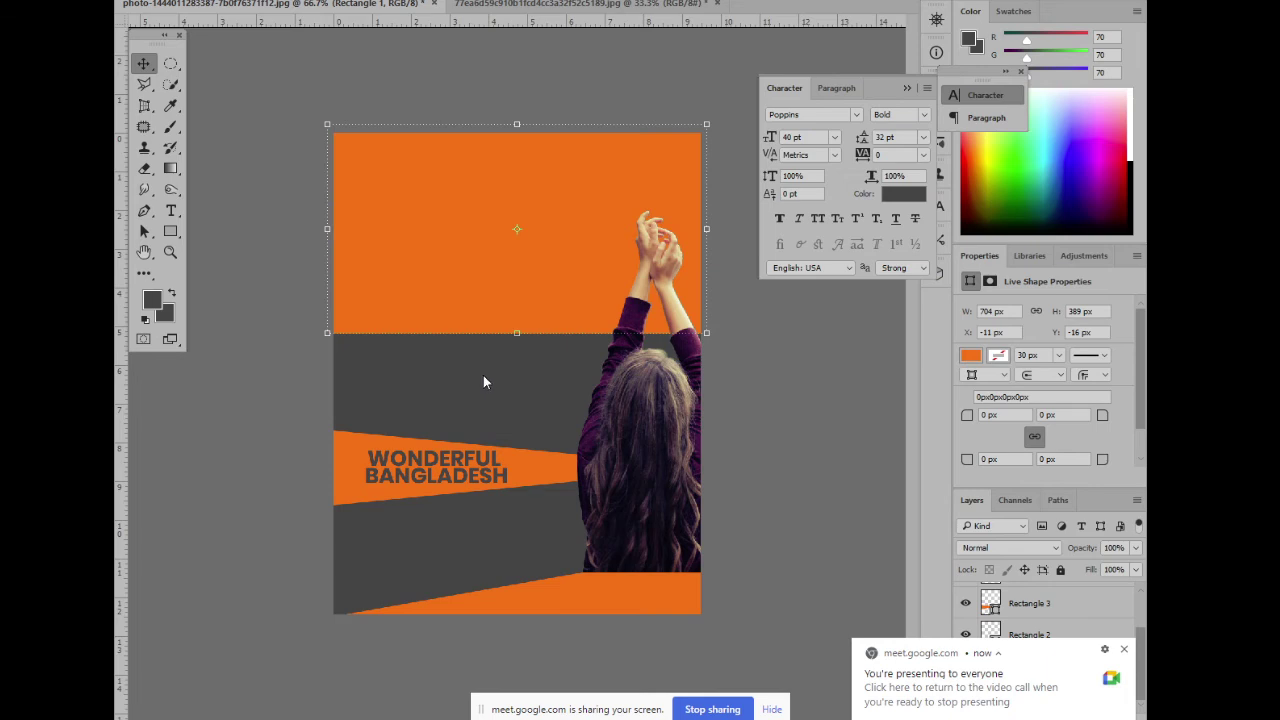
click(291, 314)
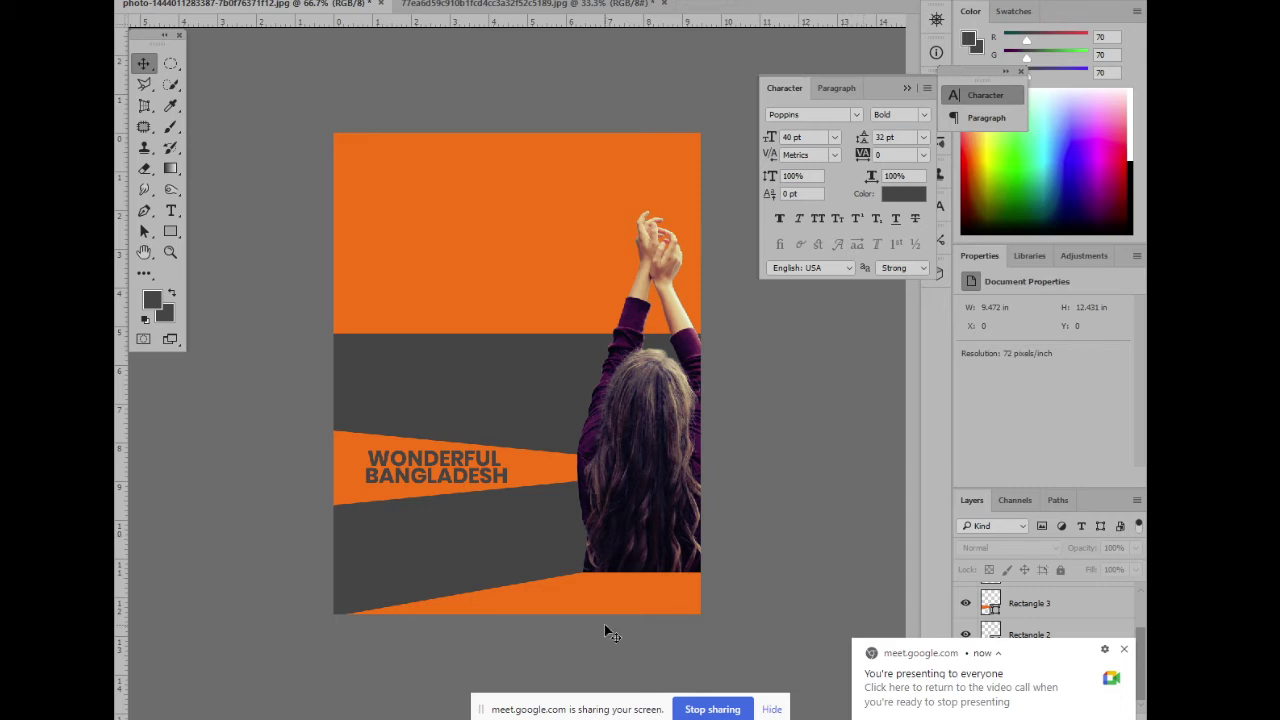
click(466, 305)
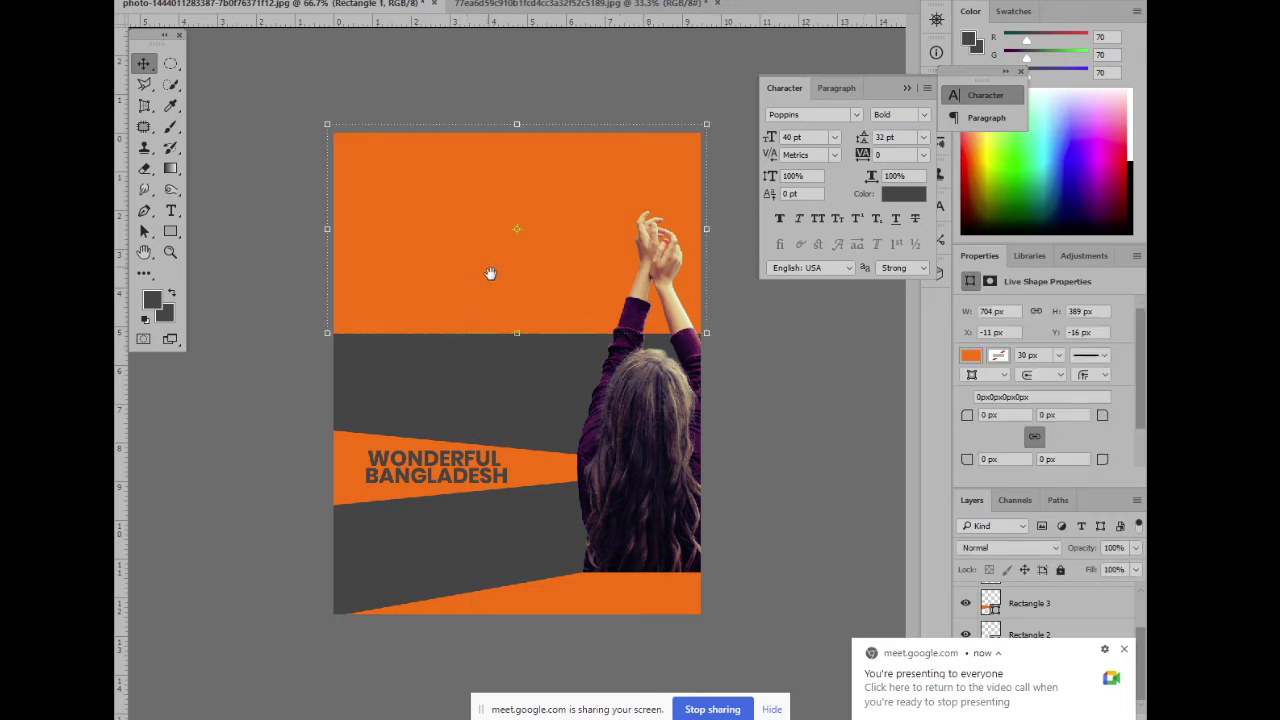
click(258, 240)
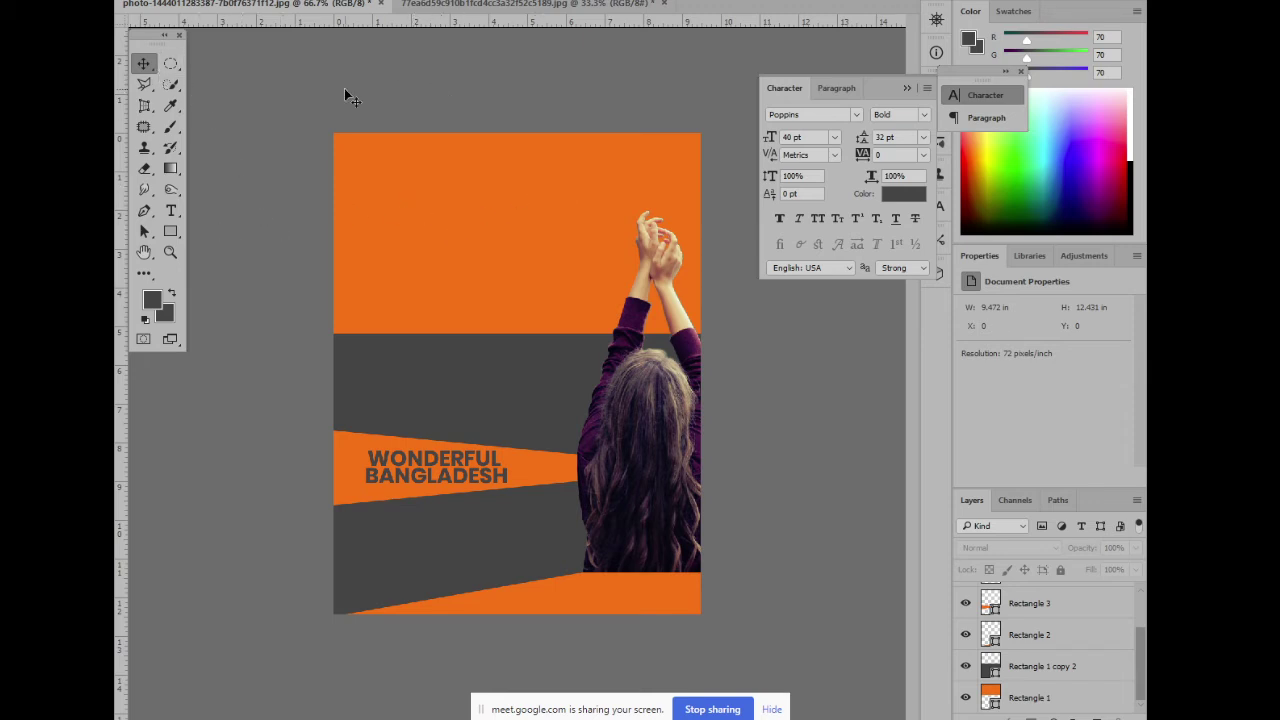
key(ctrl+minus)
key(ctrl+plus)
click(385, 2)
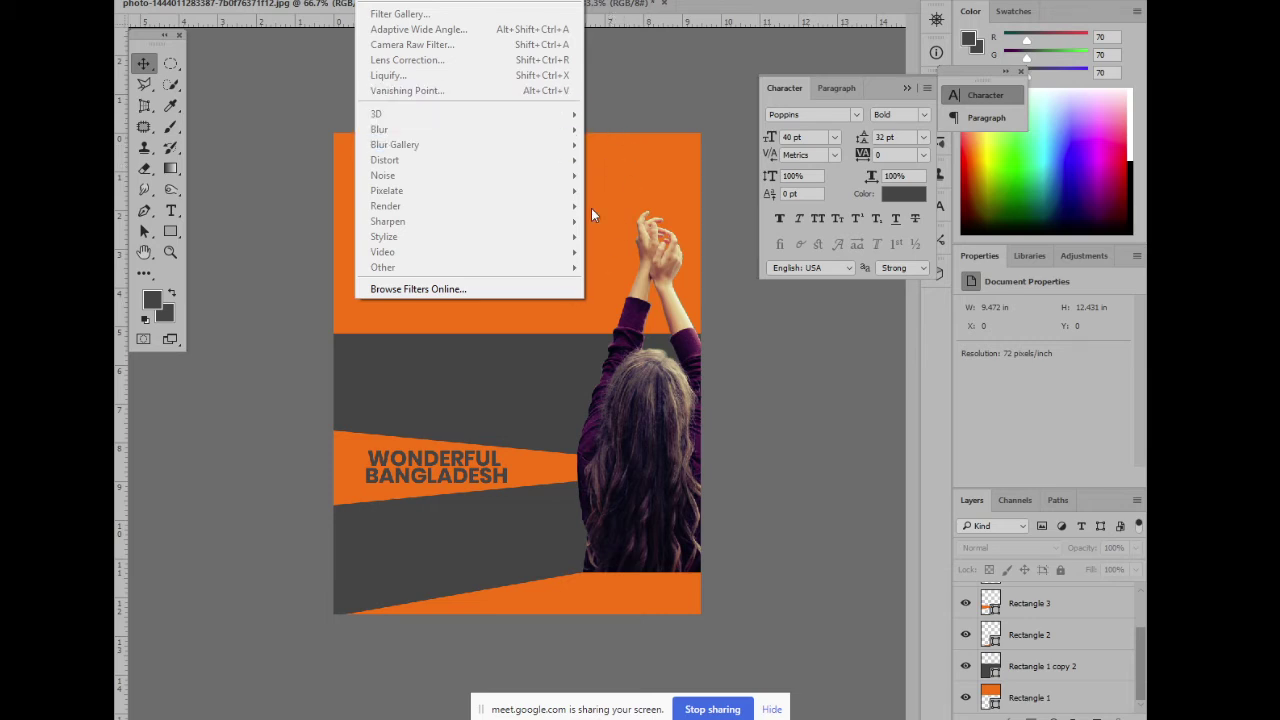
click(691, 54)
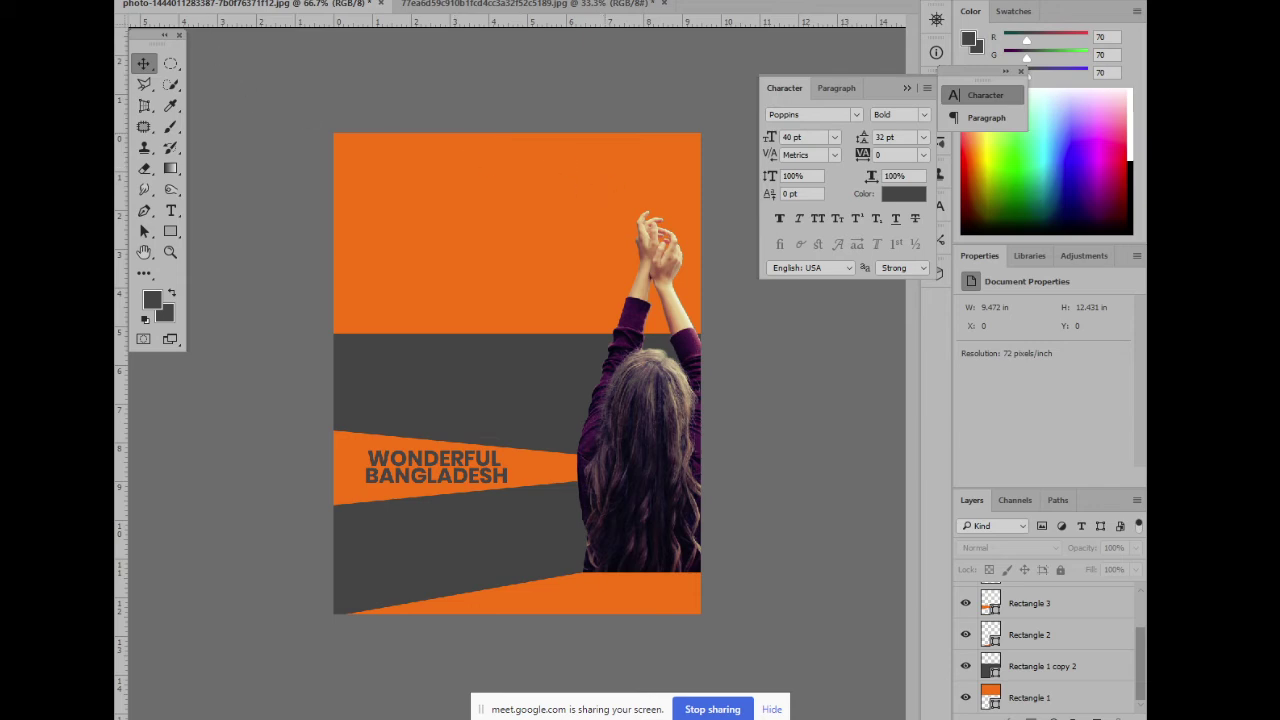
key(alt+f)
key(n)
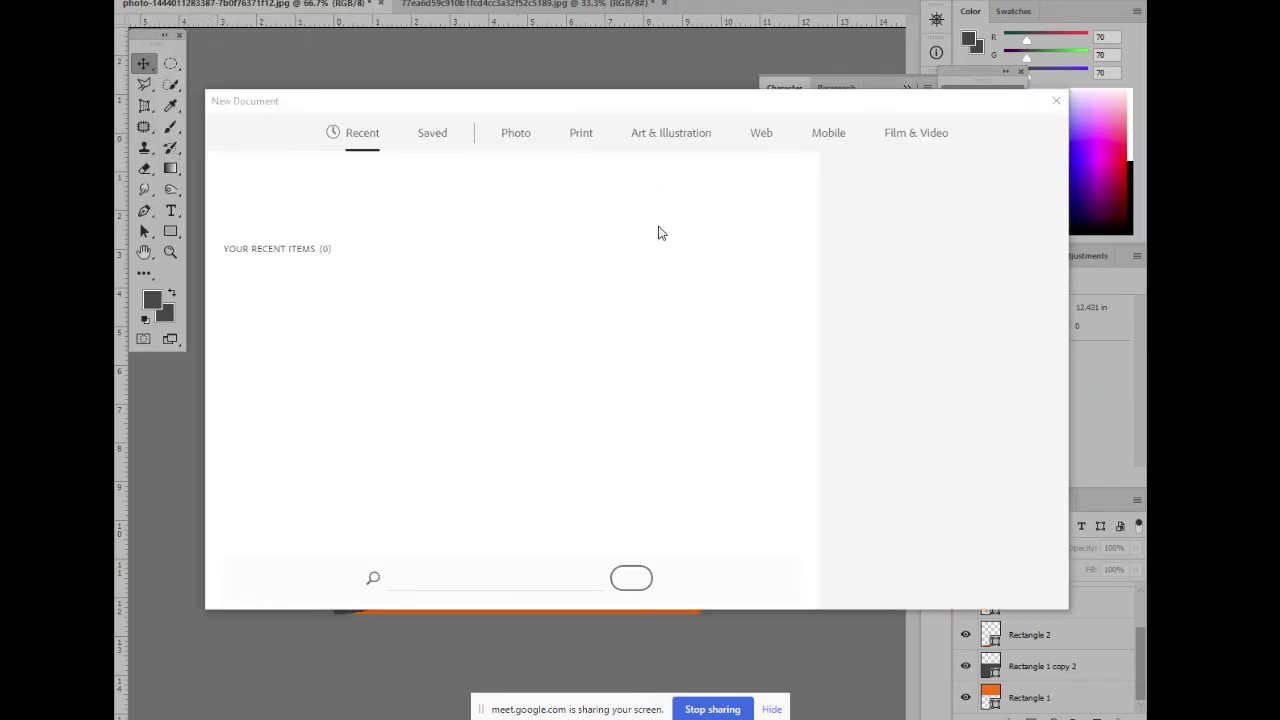
click(604, 333)
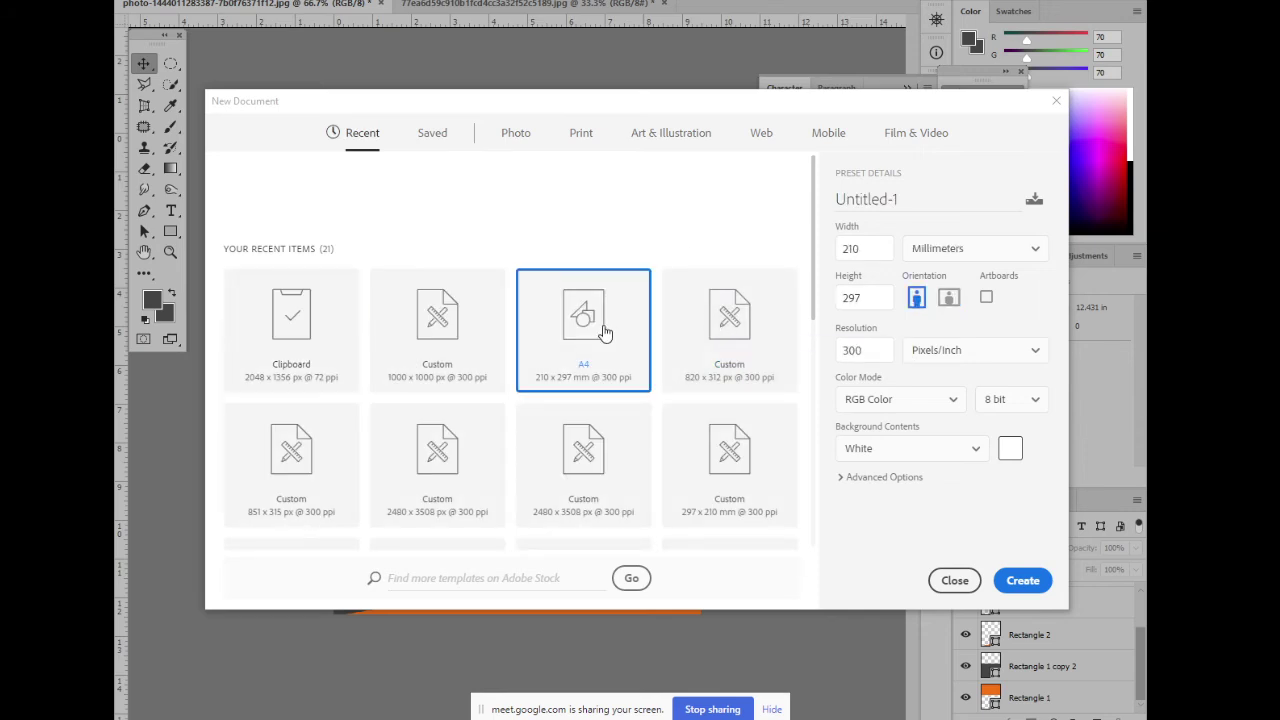
click(955, 581)
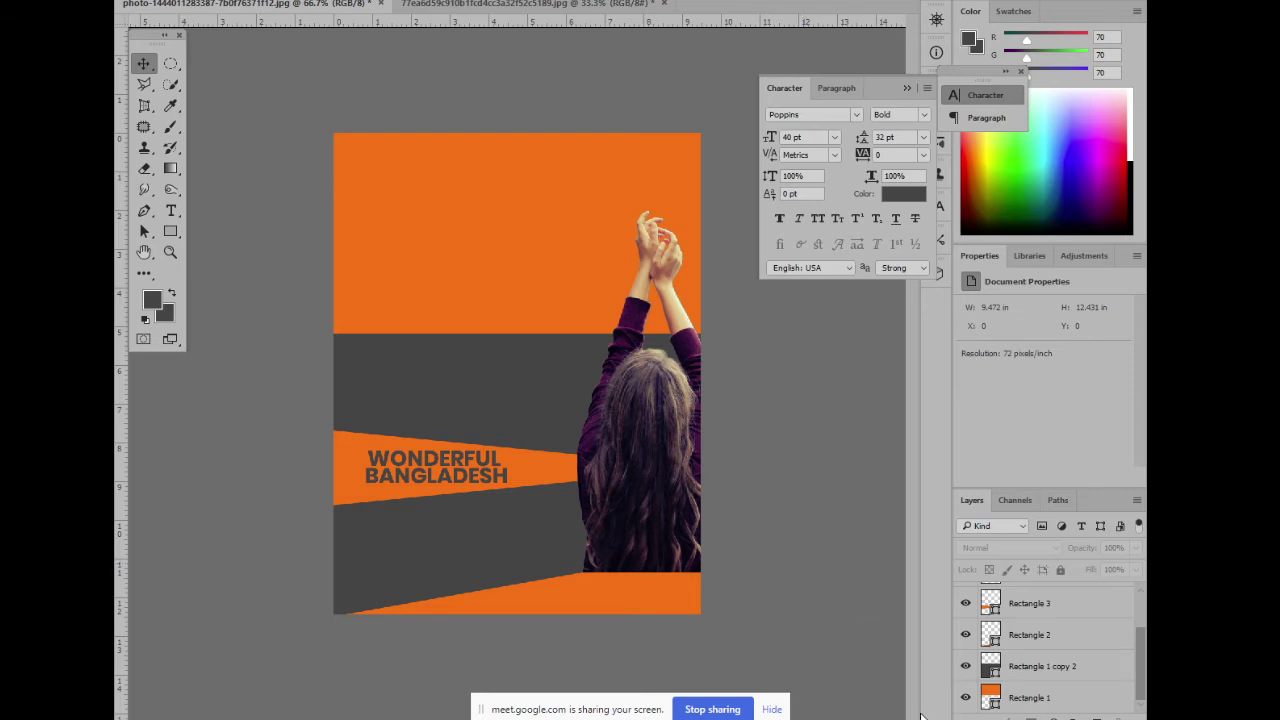
Delete the orange rectangle that fills the upper part of the poster
mouse_move(963, 719)
key(ctrl+plus)
key(ctrl+minus)
click(523, 227)
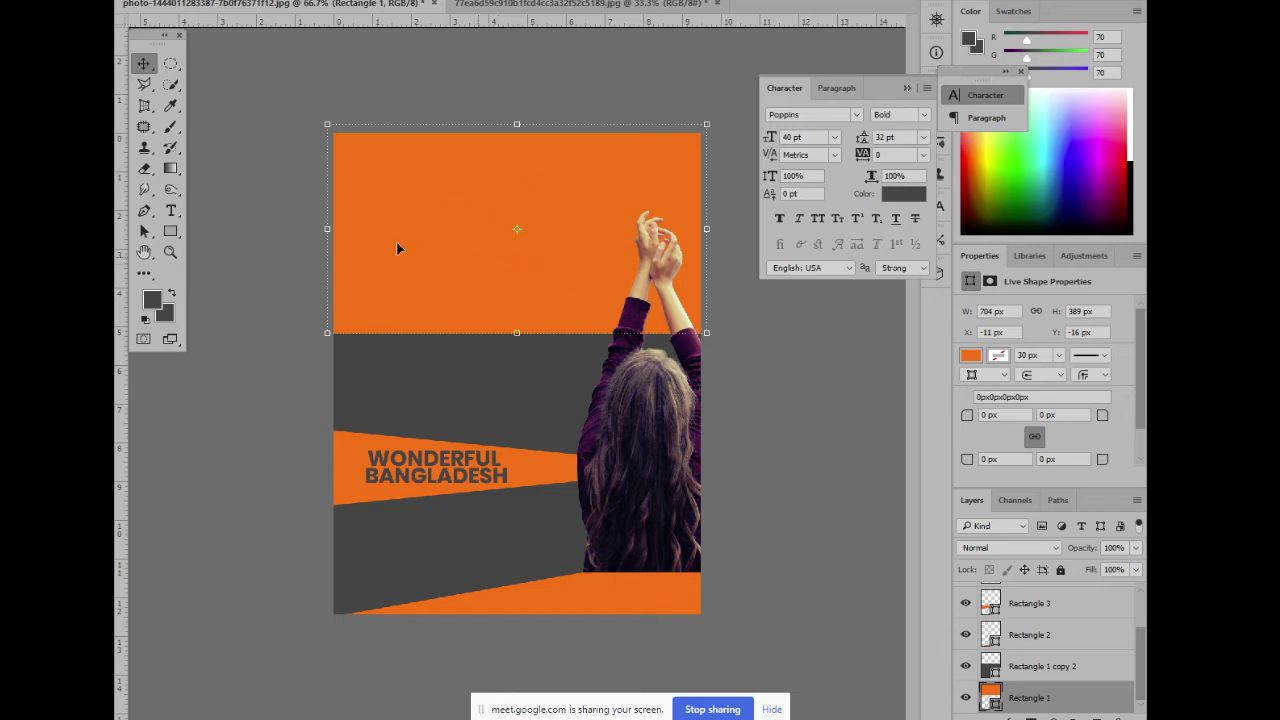
key(Delete)
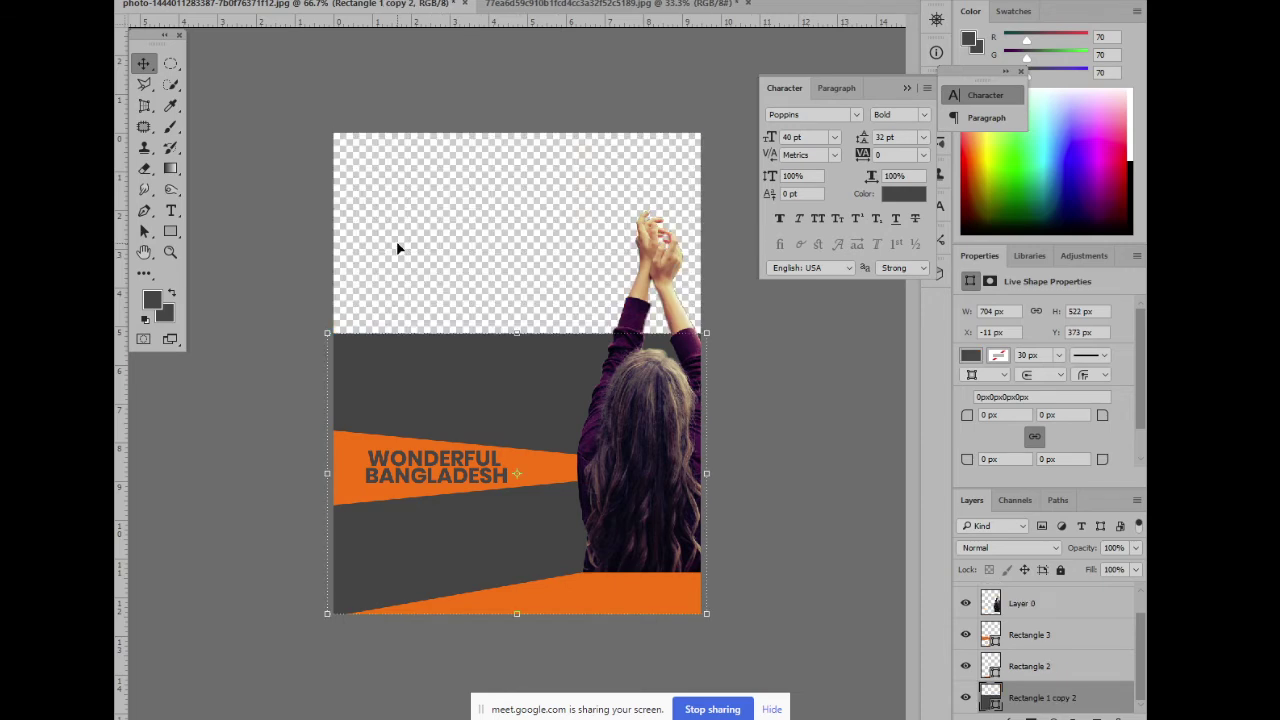
Draw a dark gray rounded rectangle, about 701 × 365 px with 20 px corners, across the poster's empty upper area
click(174, 236)
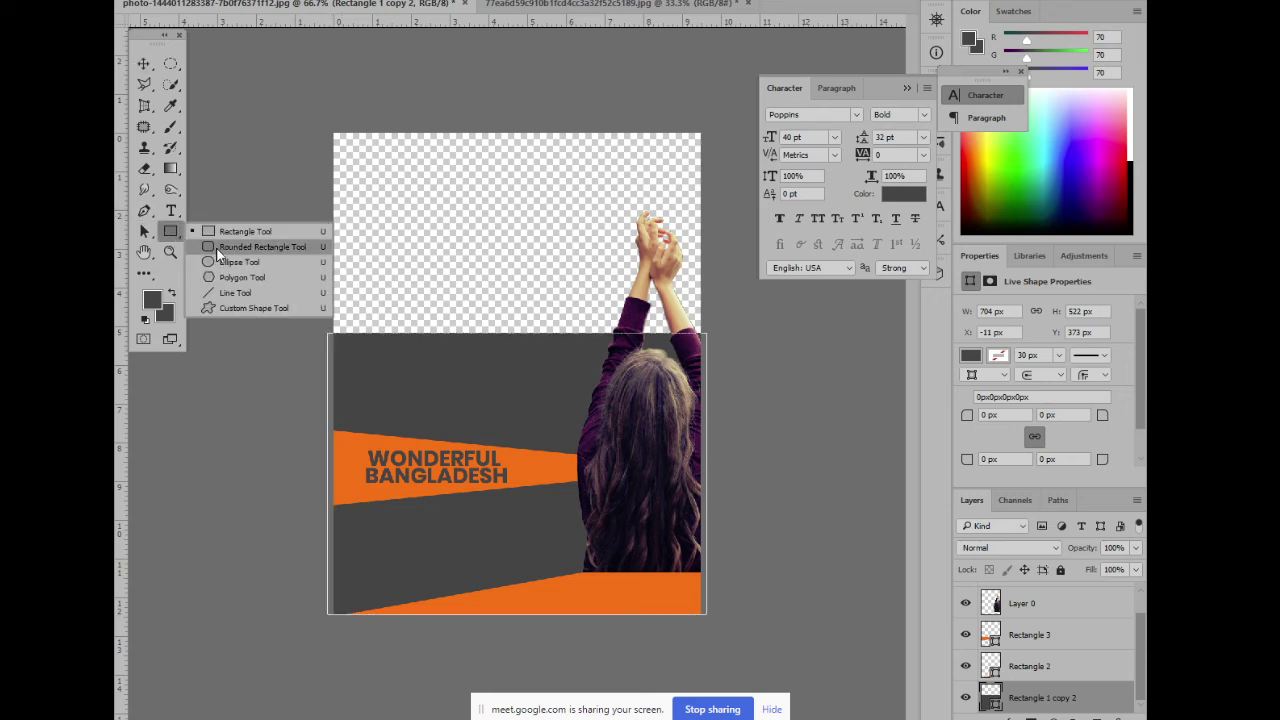
click(217, 249)
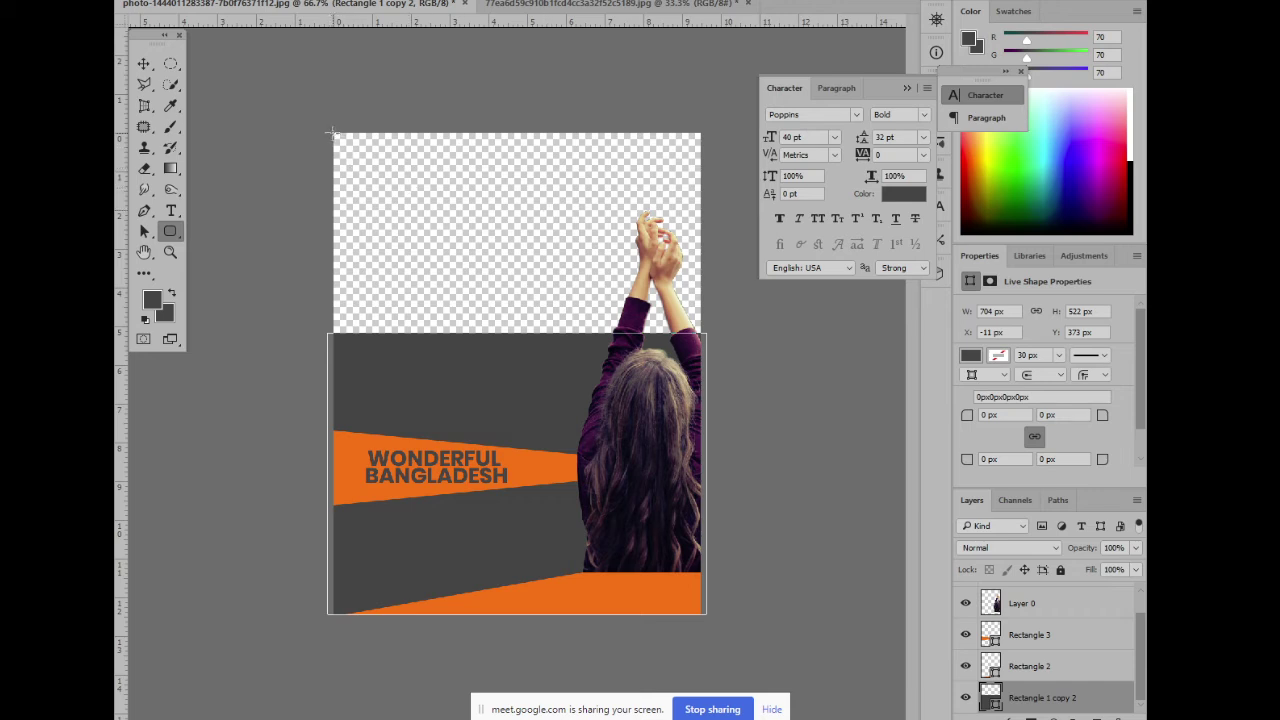
drag(332, 131, 708, 322)
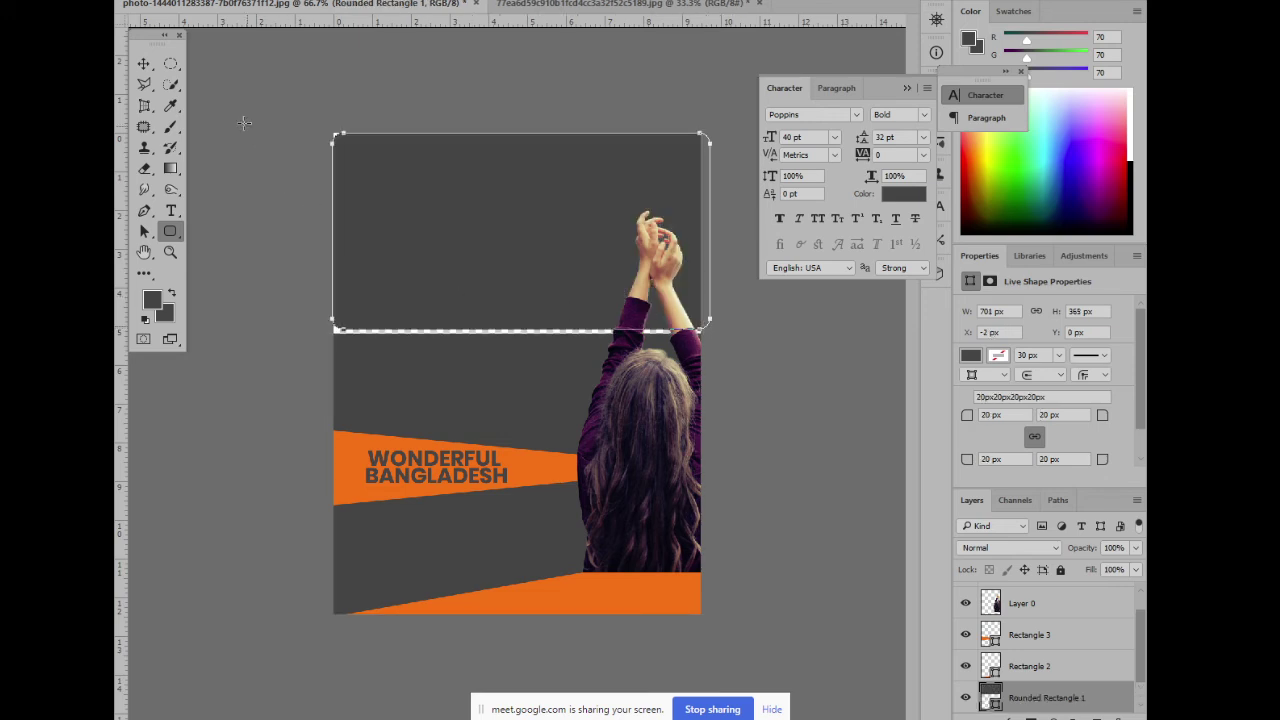
Resize the rounded rectangle to about 682 × 376 px at X 0, Y 0 so it spans the upper area's full width
click(143, 63)
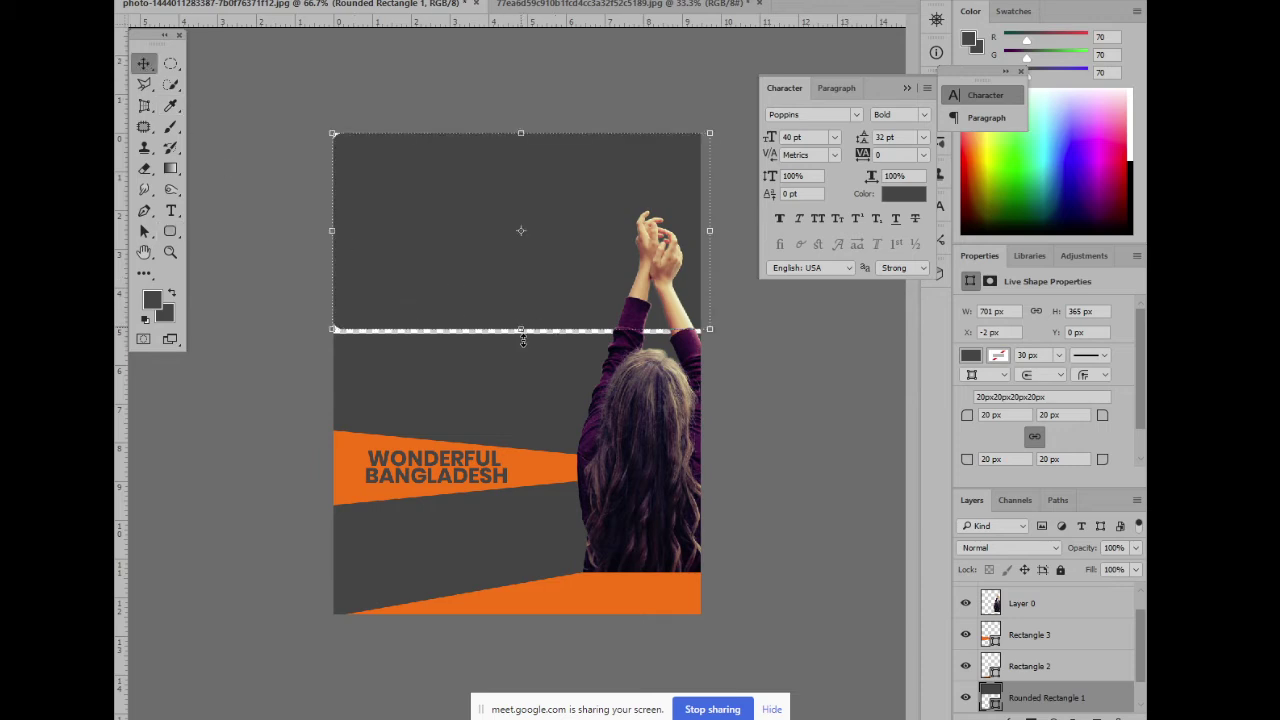
drag(522, 340, 522, 342)
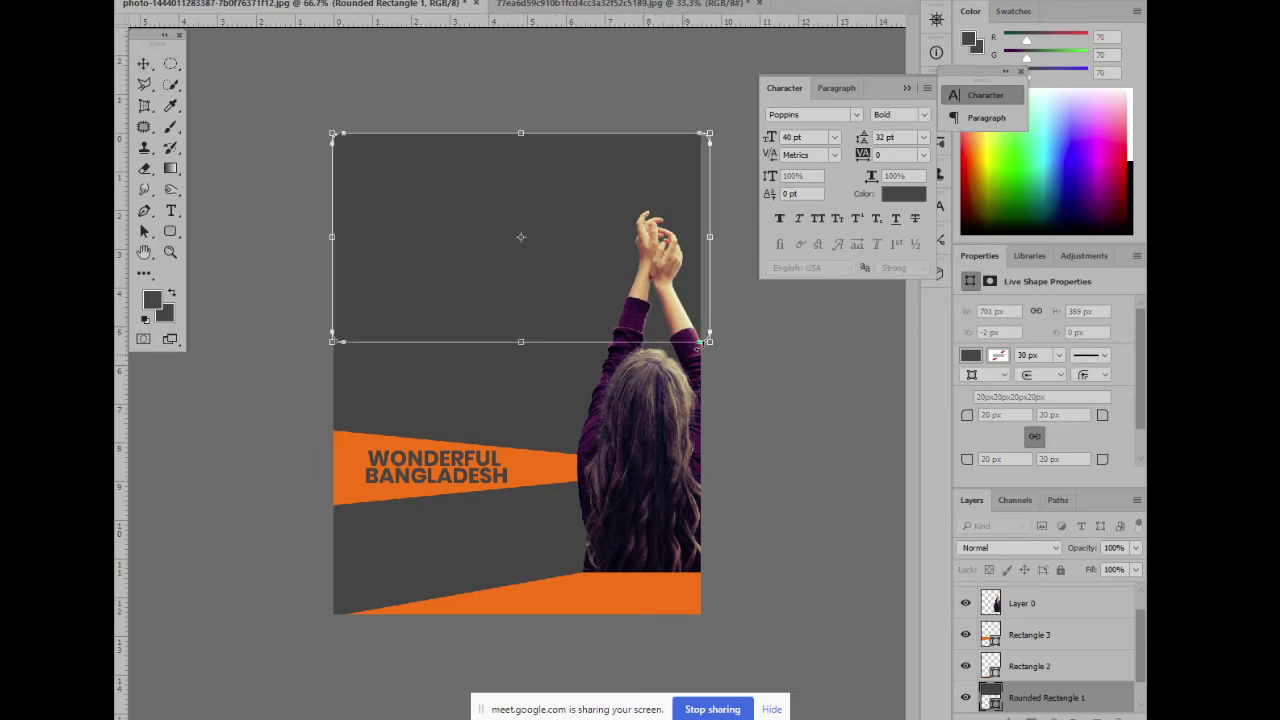
drag(707, 341, 700, 334)
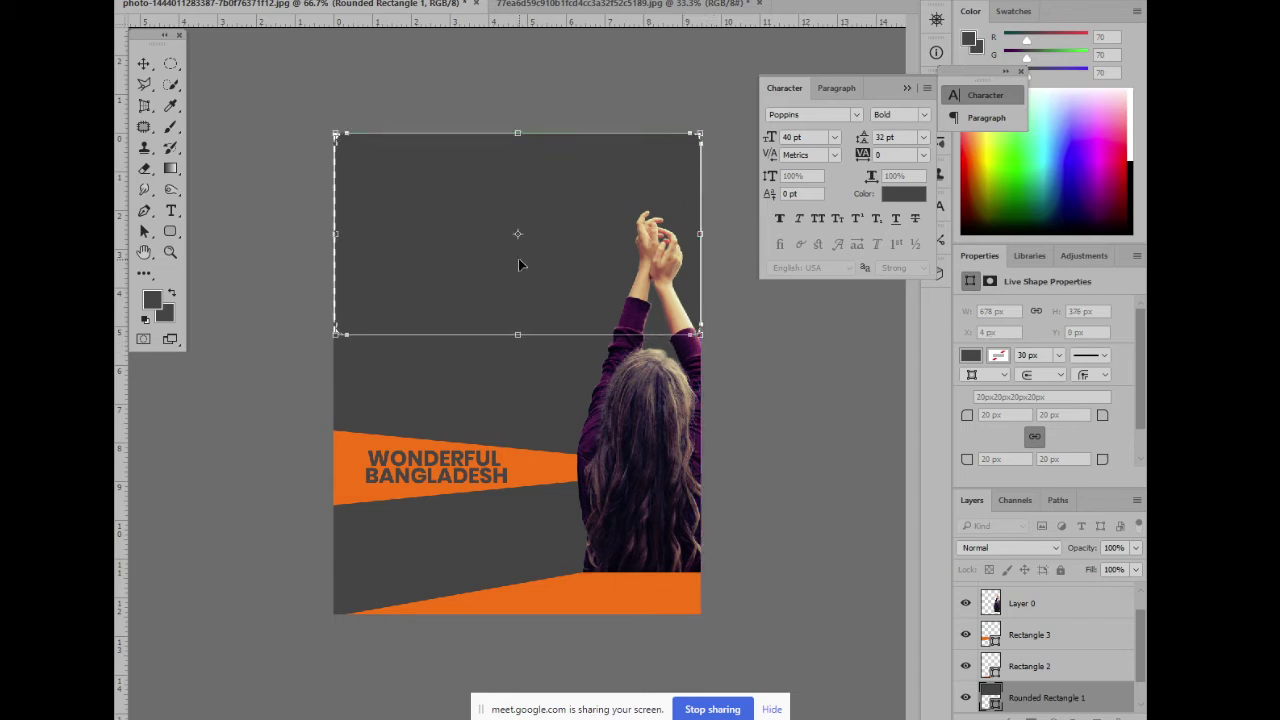
key(Return)
drag(336, 233, 333, 233)
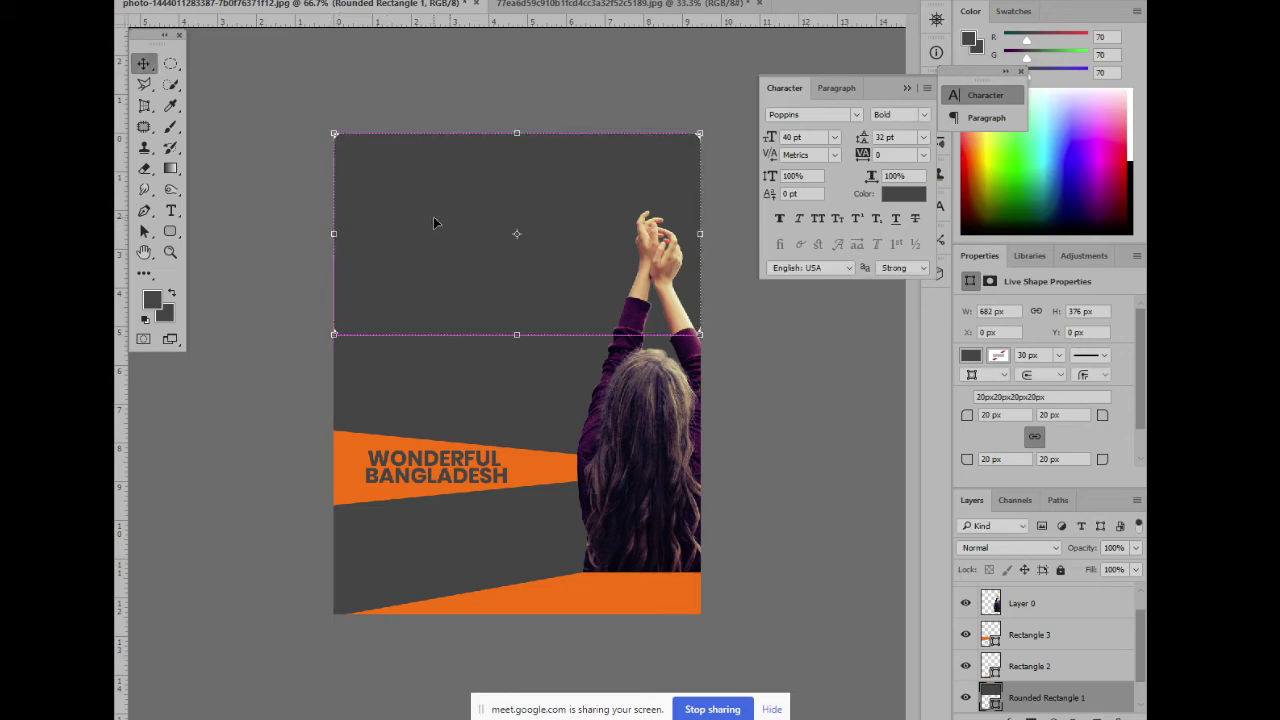
Open the boat photo 77ea6d59c910b1fcd4cc3a32f52c5189 and delete the woman's cutout layer from it
key(ctrl+o)
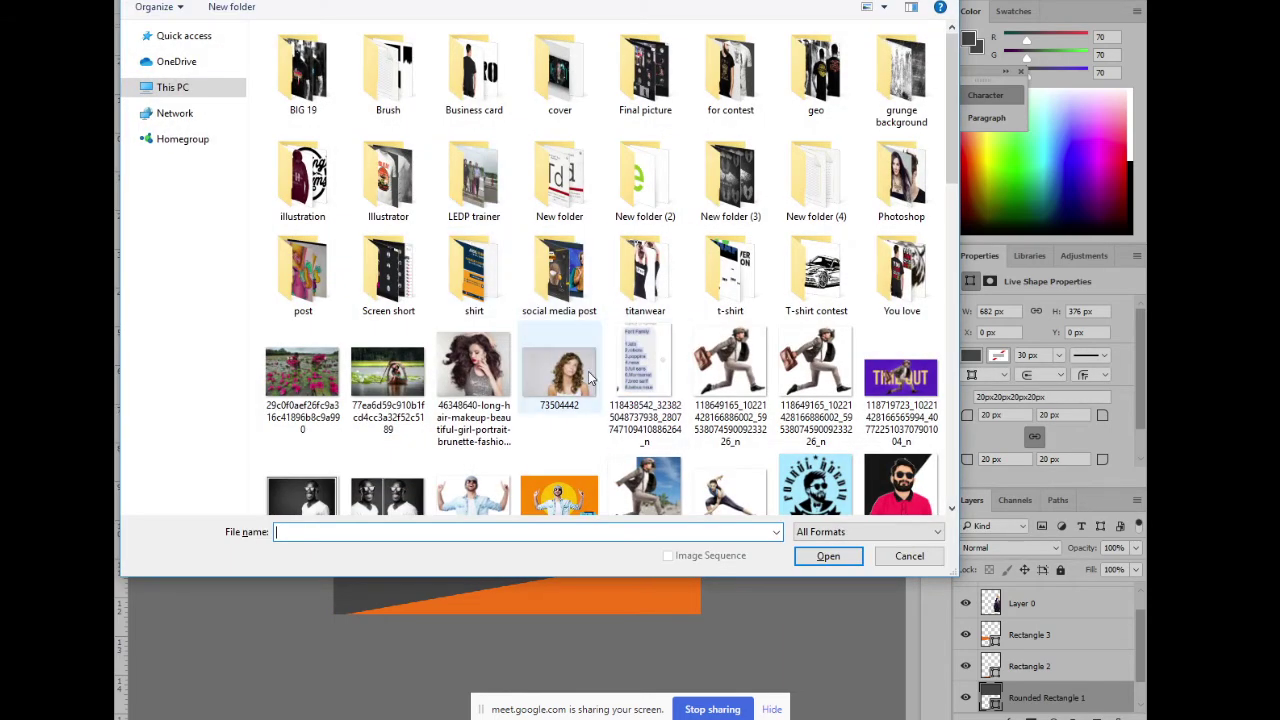
click(392, 368)
double_click(392, 368)
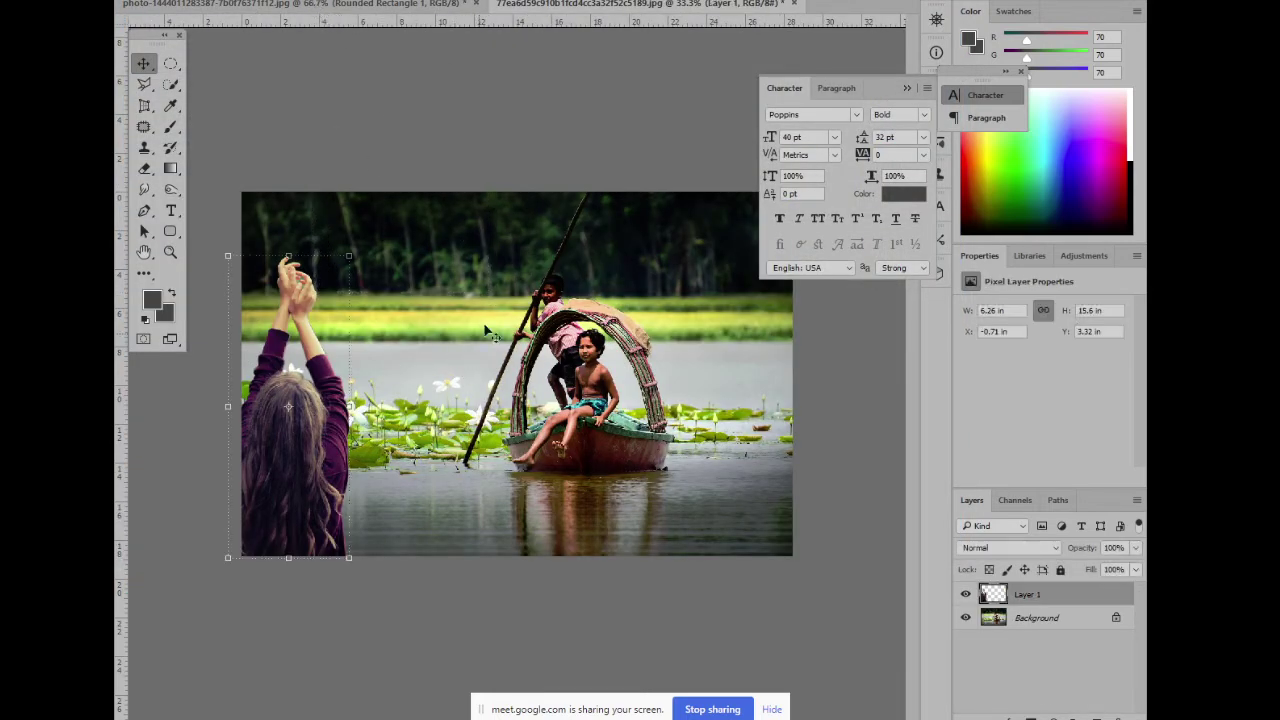
drag(495, 328, 326, 8)
key(Delete)
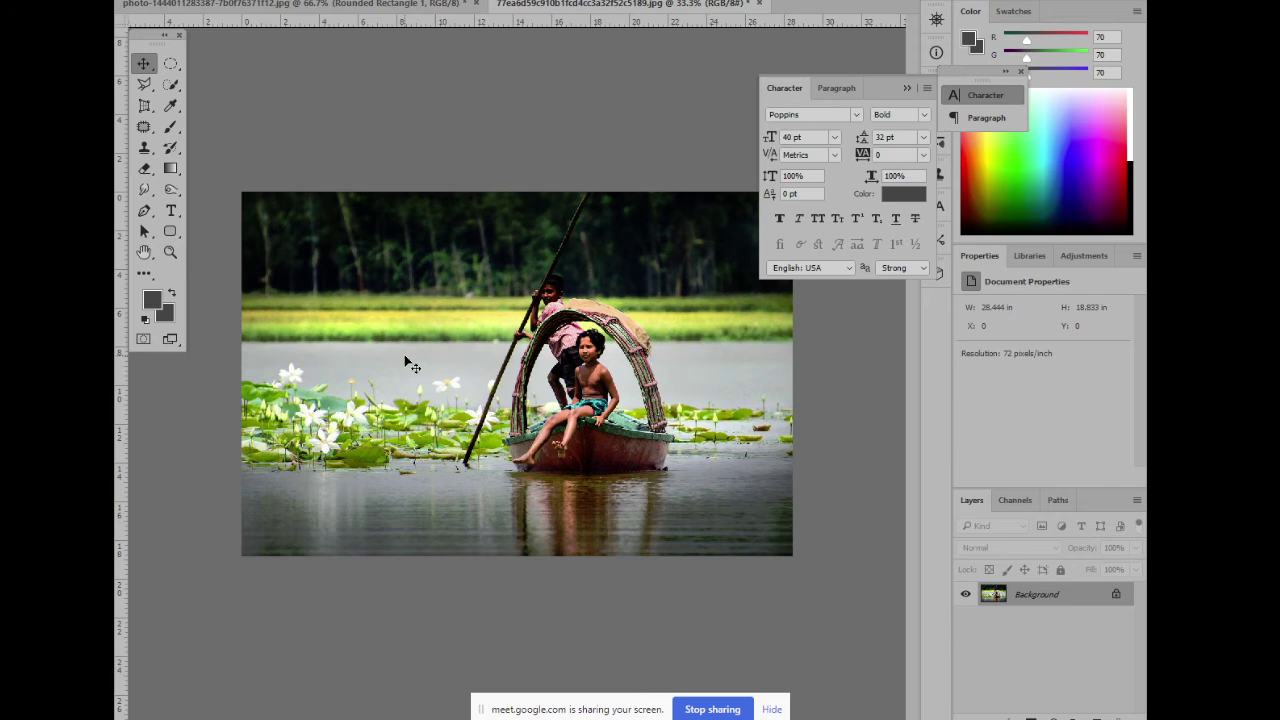
Bring the boat photo into the poster as a layer above the rounded rectangle and scale it to about 7.69 × 5.1 in
drag(304, 8, 467, 220)
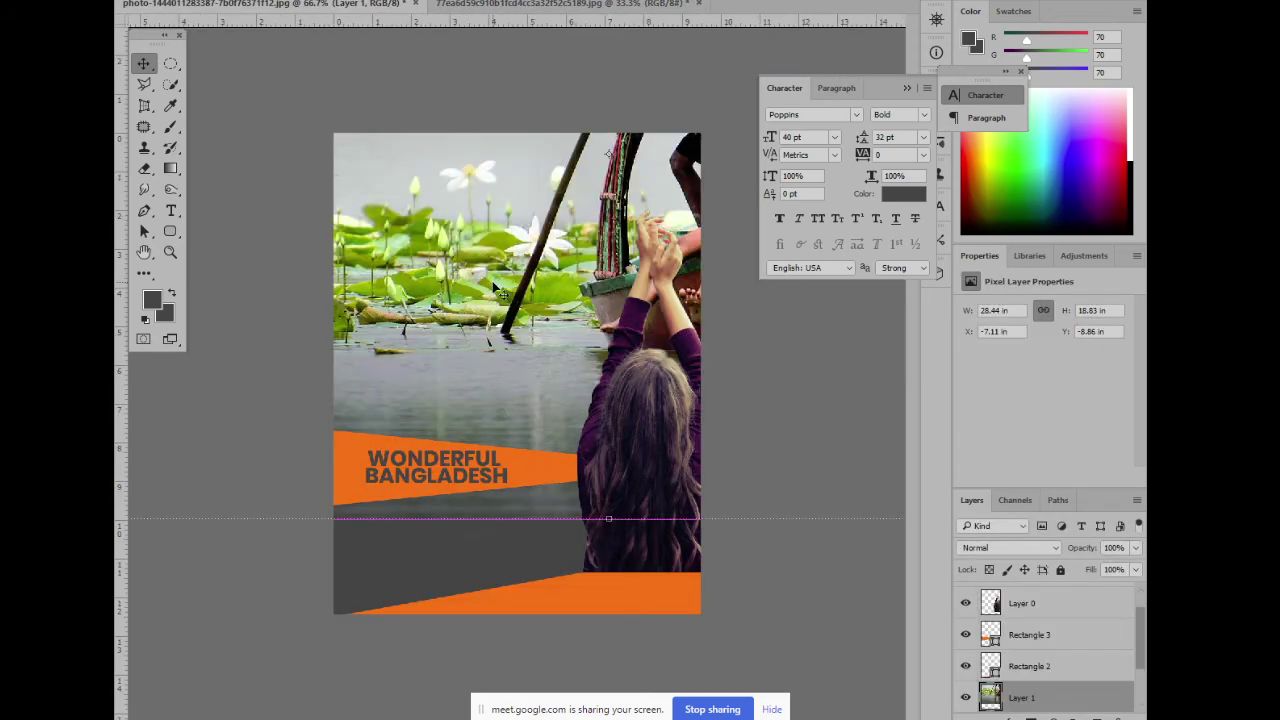
key(ctrl+minus)
key(ctrl+minus)
drag(838, 445, 550, 308)
key(ctrl+plus)
key(ctrl+plus)
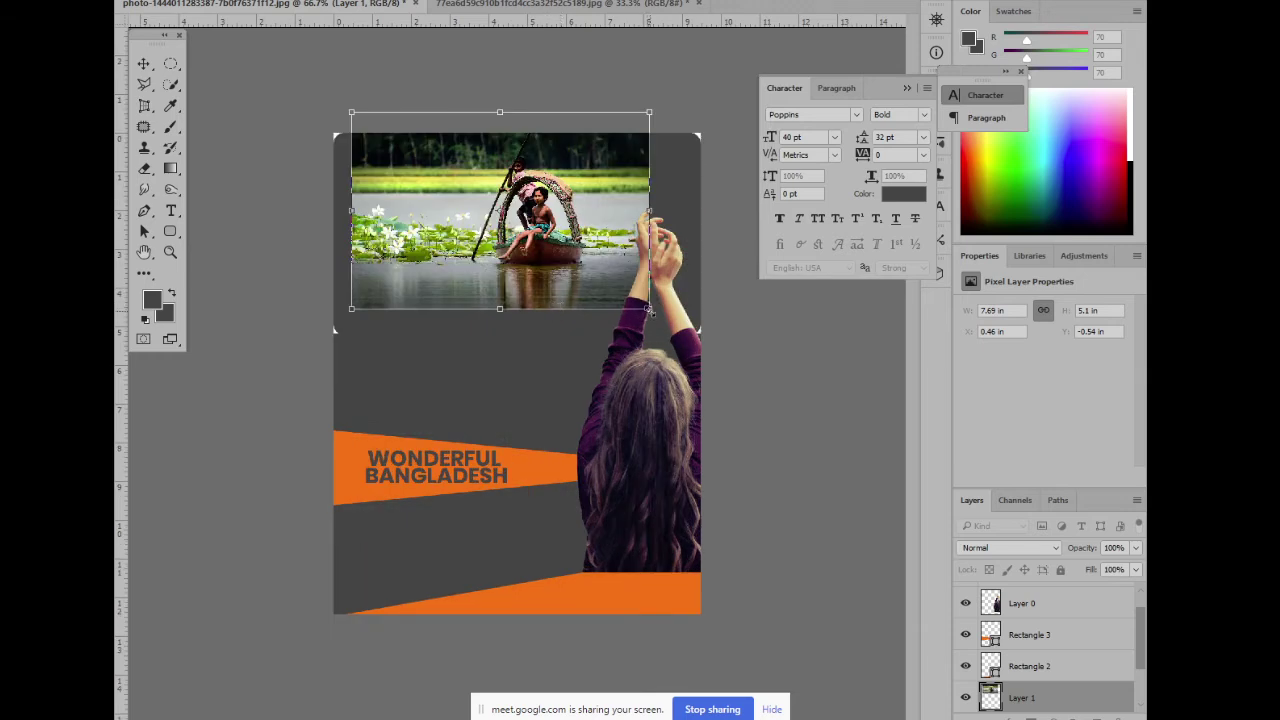
Shrink the boat photo to about 4.56 × 3.01 in, place it in the poster's upper-left area and commit the transform
drag(646, 316, 583, 275)
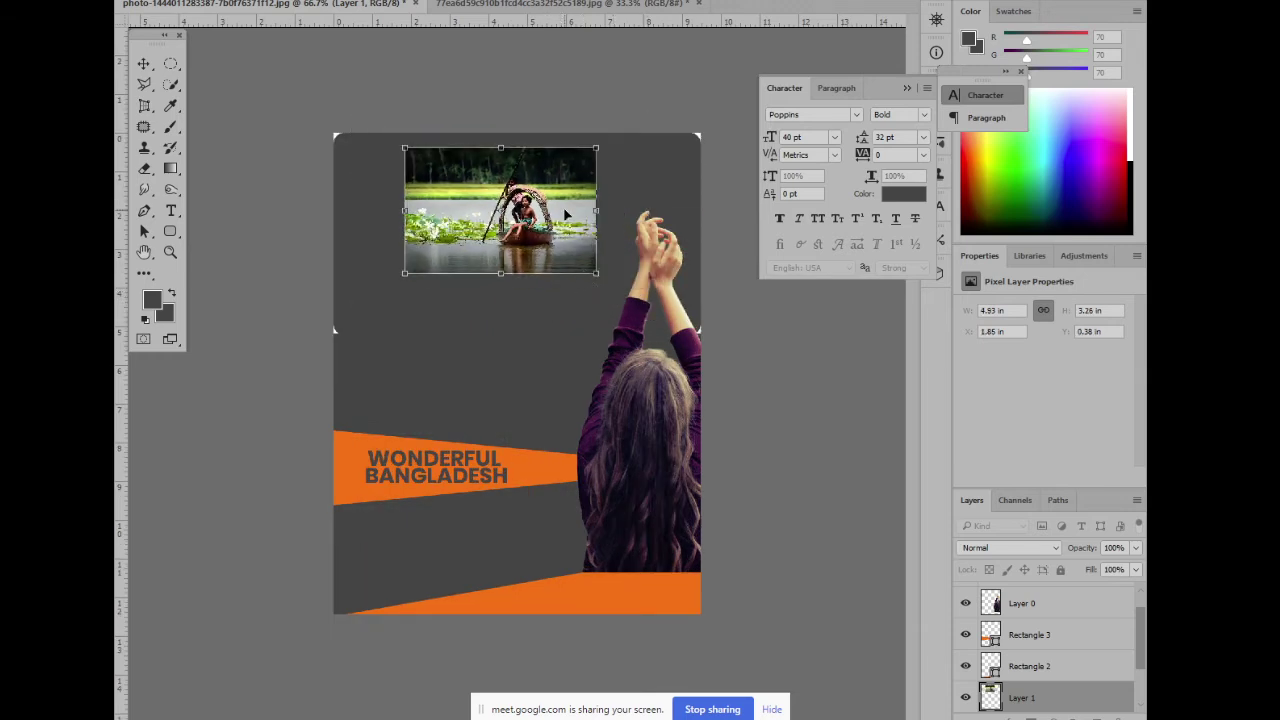
drag(570, 222, 587, 245)
drag(613, 298, 498, 230)
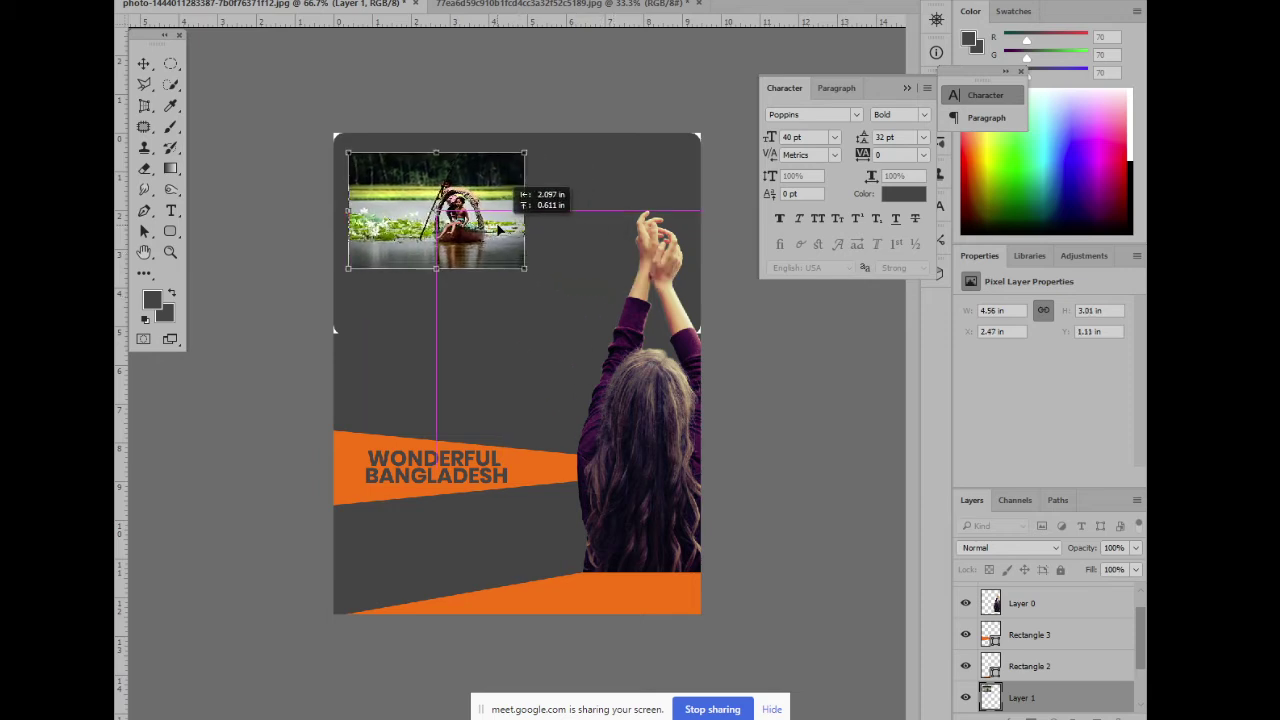
key(Return)
Shrink the rounded rectangle to about 283 × 176 px and position it behind the boat photo at X 88, Y 48 px
click(586, 235)
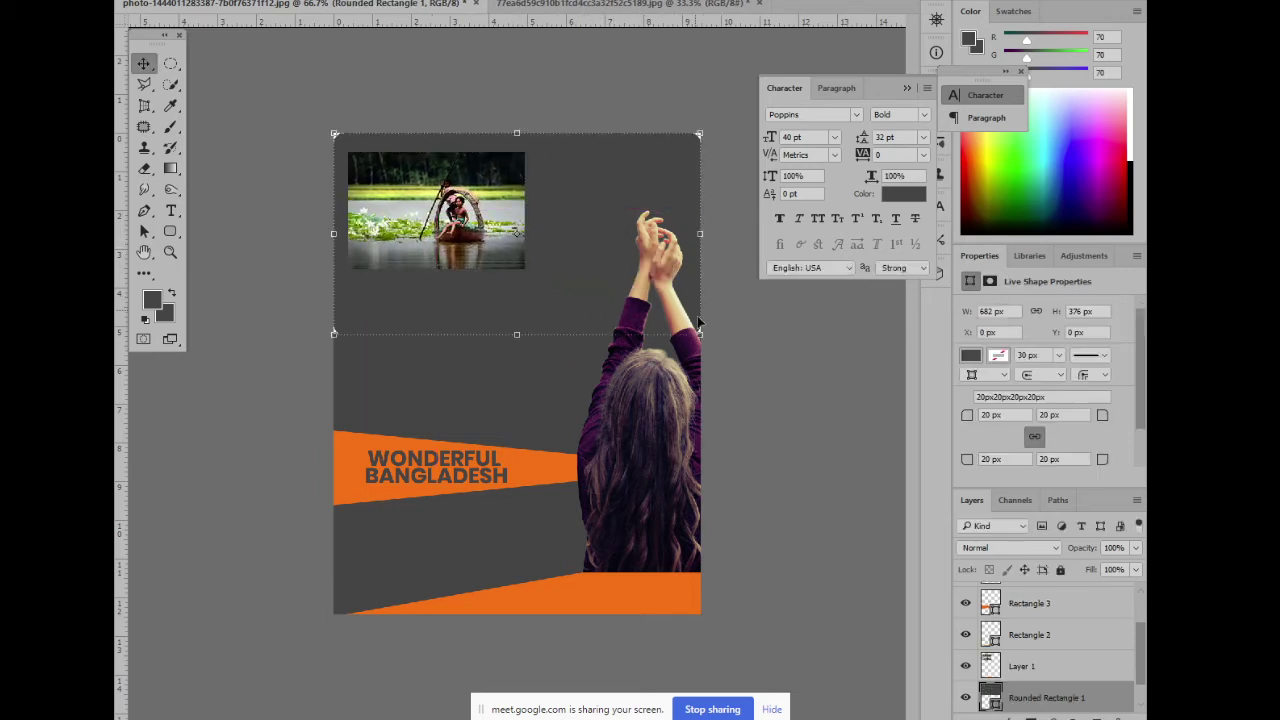
drag(700, 334, 631, 311)
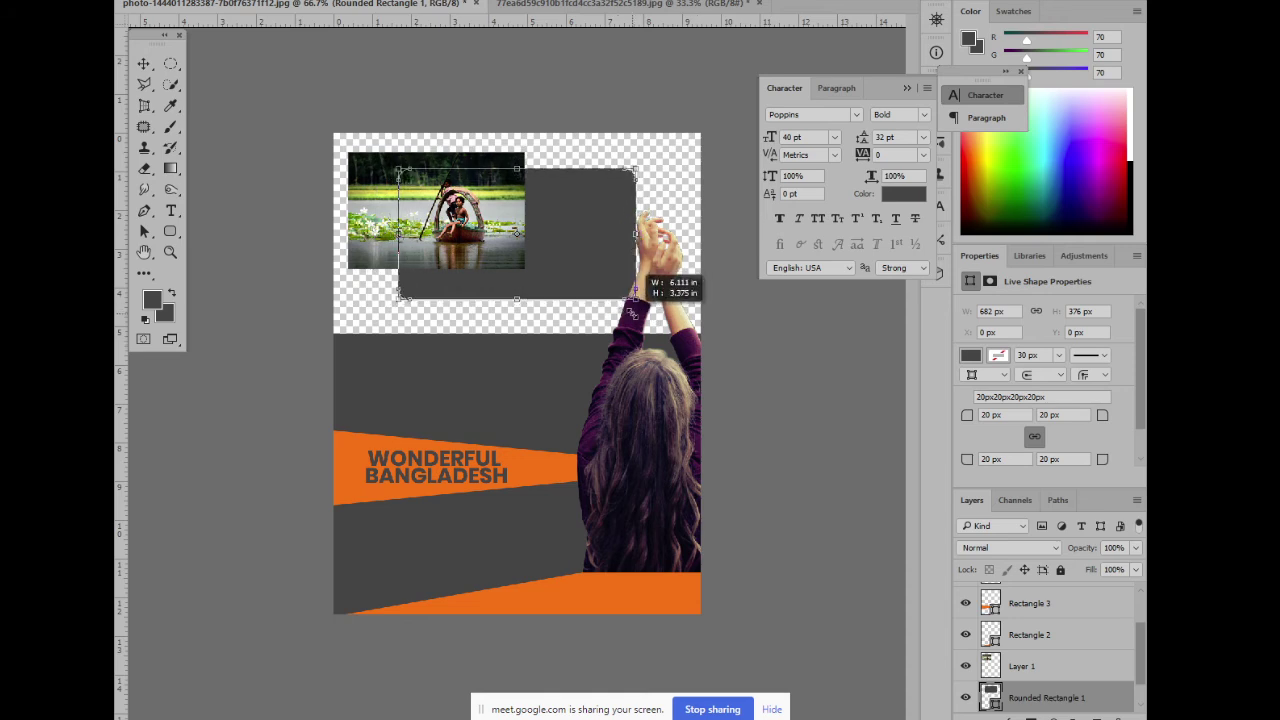
drag(598, 264, 556, 270)
drag(476, 266, 469, 273)
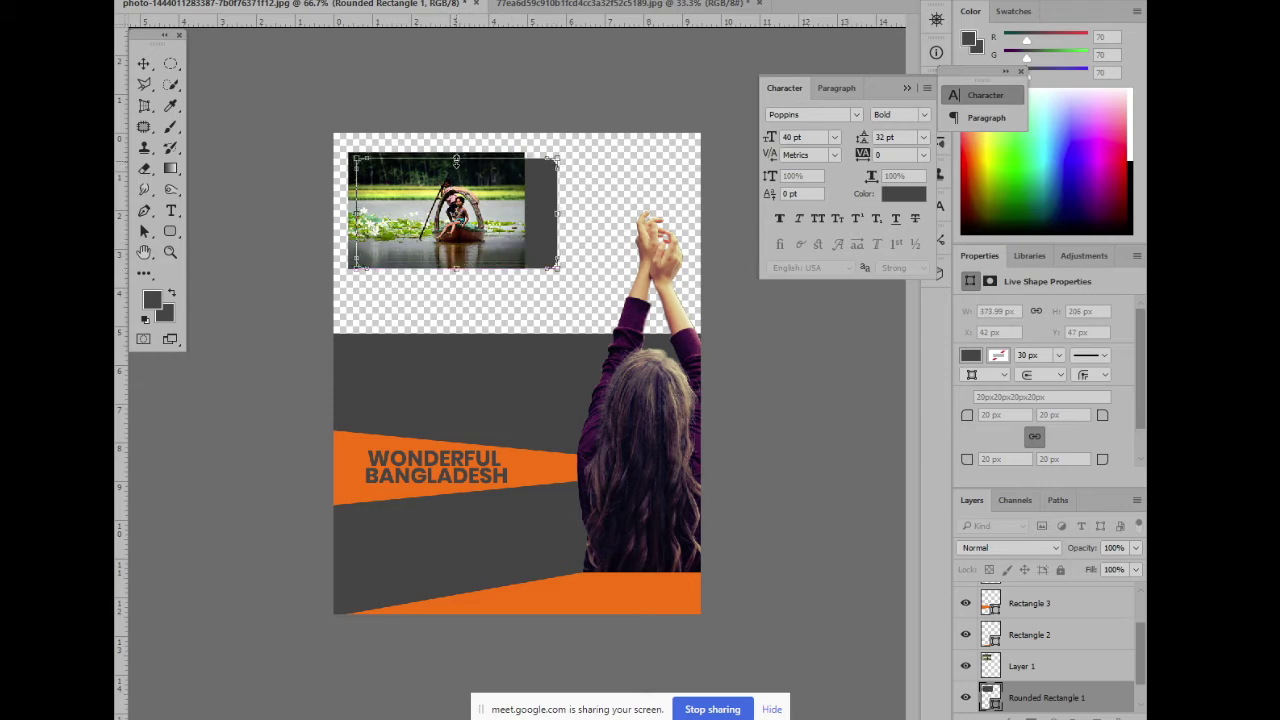
drag(456, 159, 456, 145)
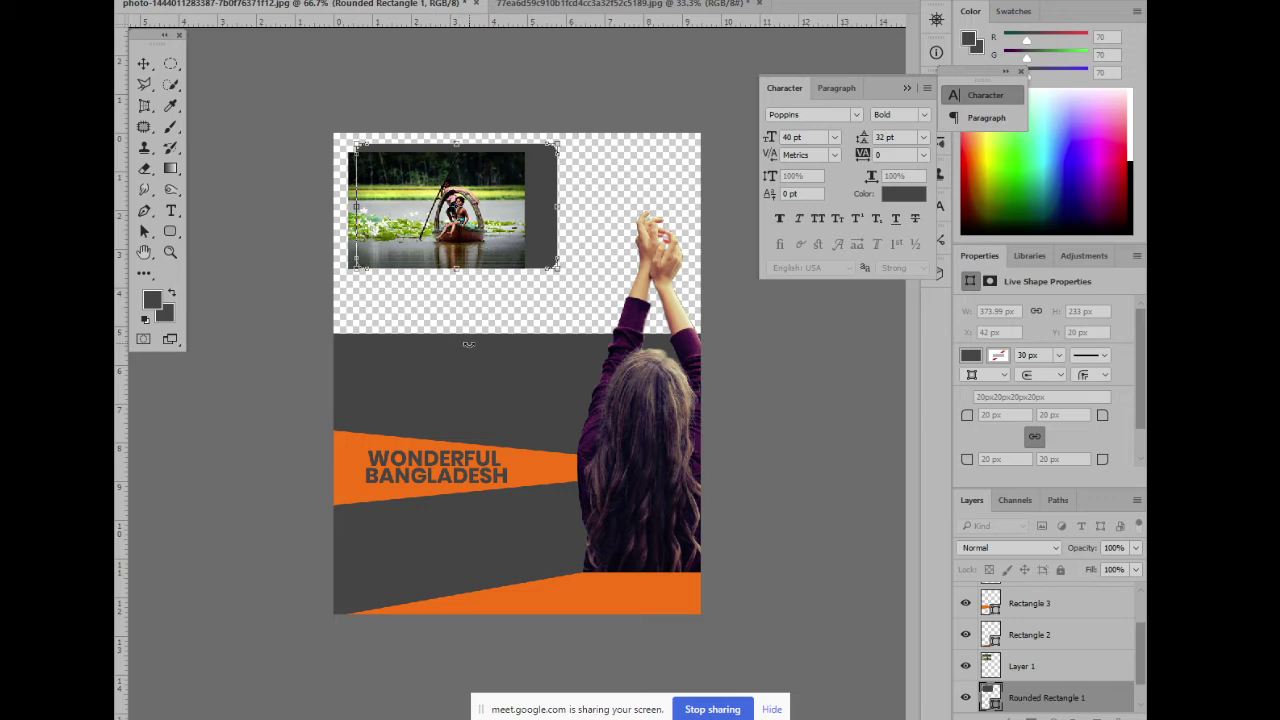
drag(526, 229, 528, 275)
click(550, 229)
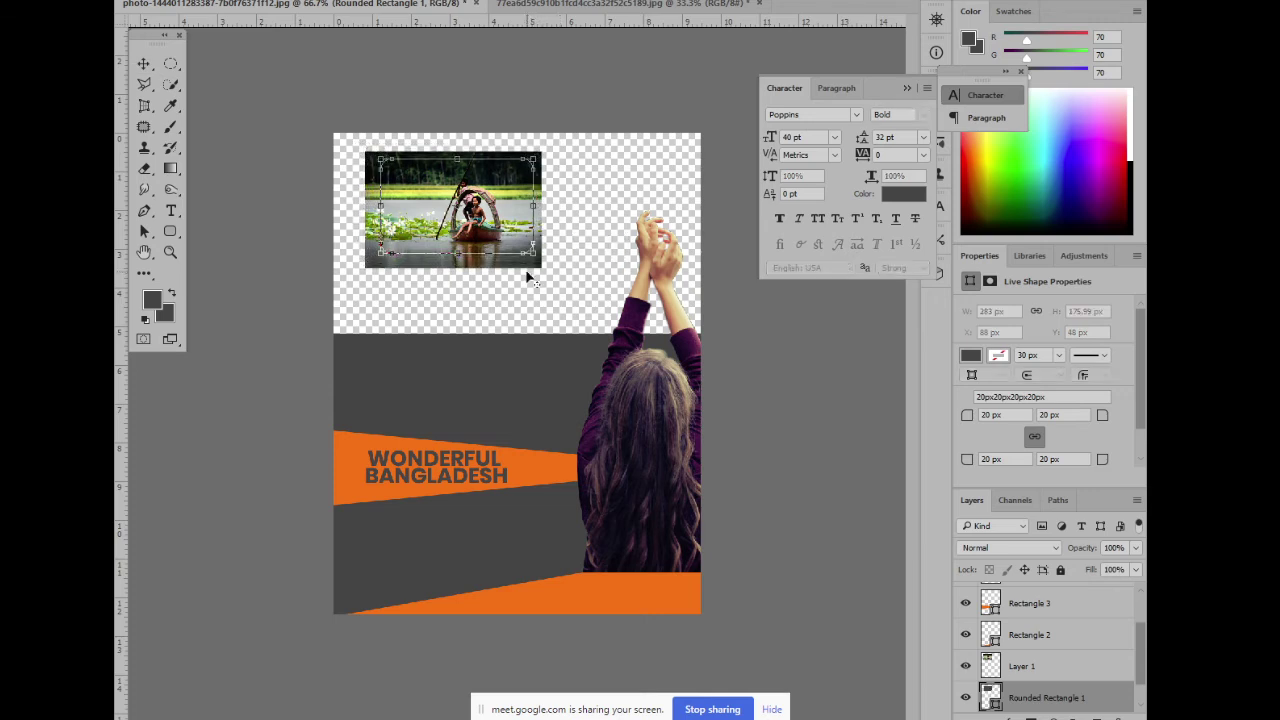
key(Return)
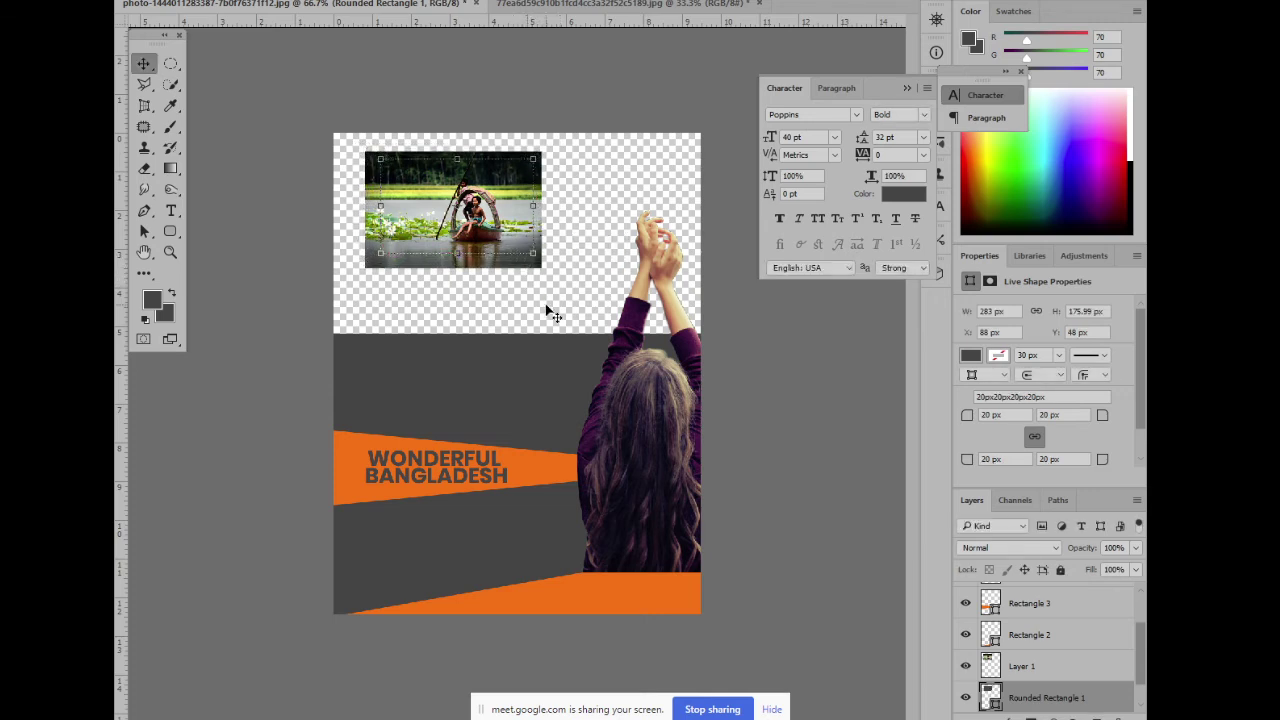
Clip the boat photo layer to the rounded rectangle beneath it with a clipping mask
click(503, 297)
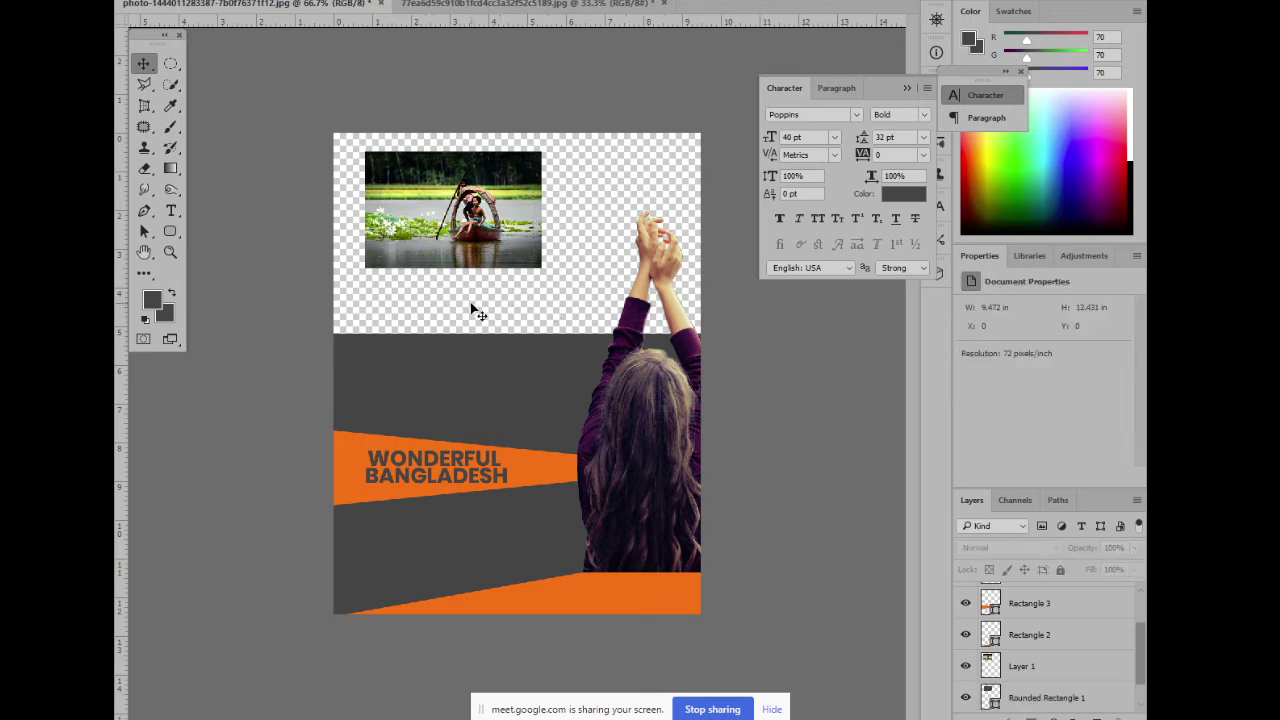
drag(410, 303, 549, 175)
right_click(504, 189)
click(468, 190)
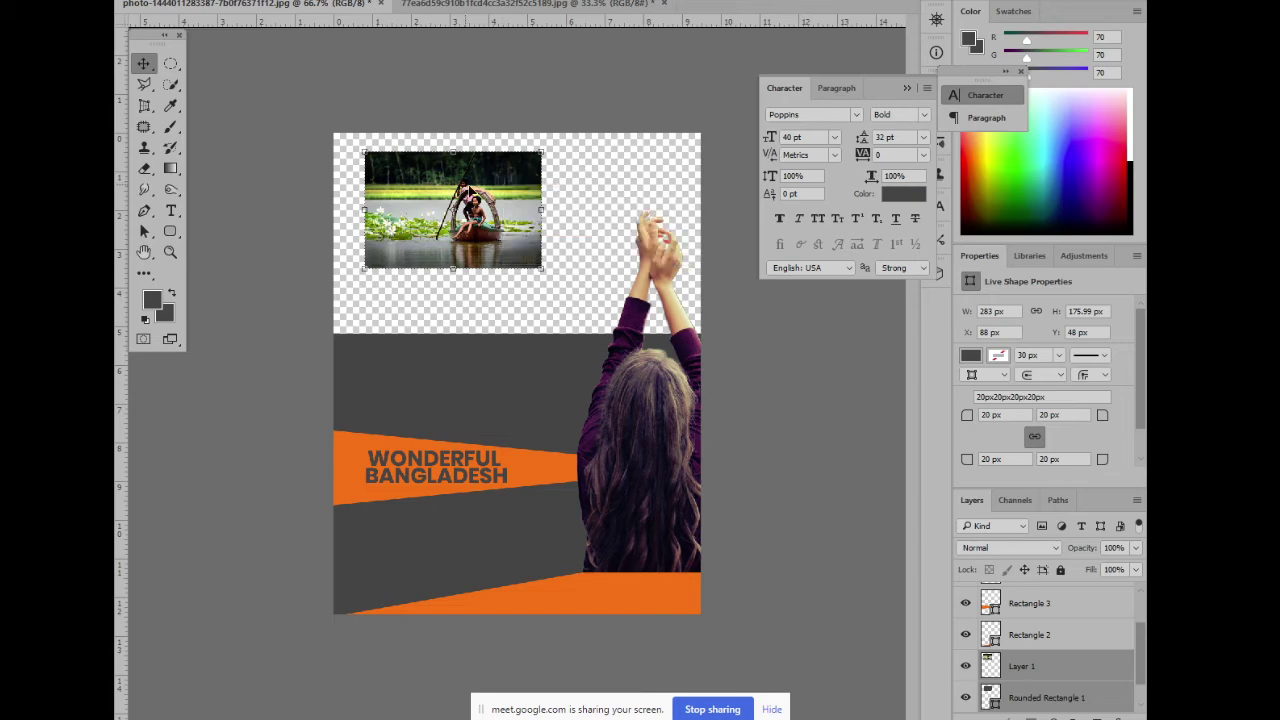
click(1100, 698)
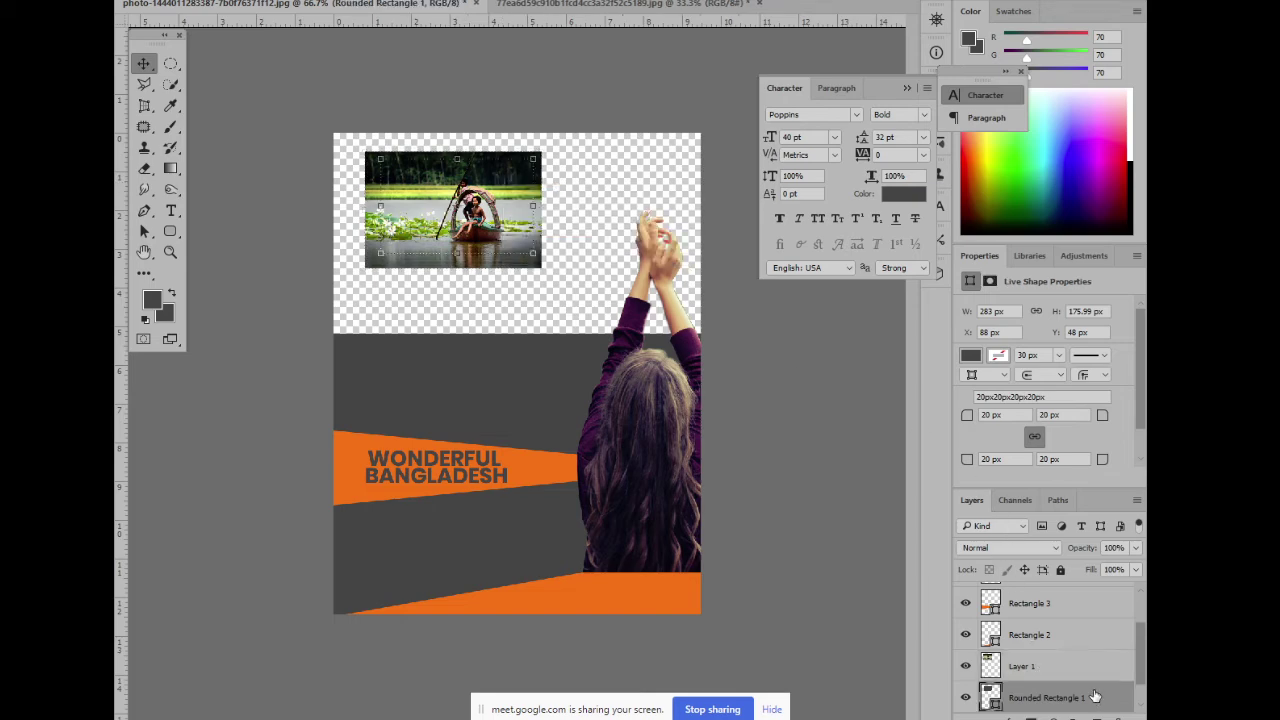
click(1083, 670)
right_click(1083, 670)
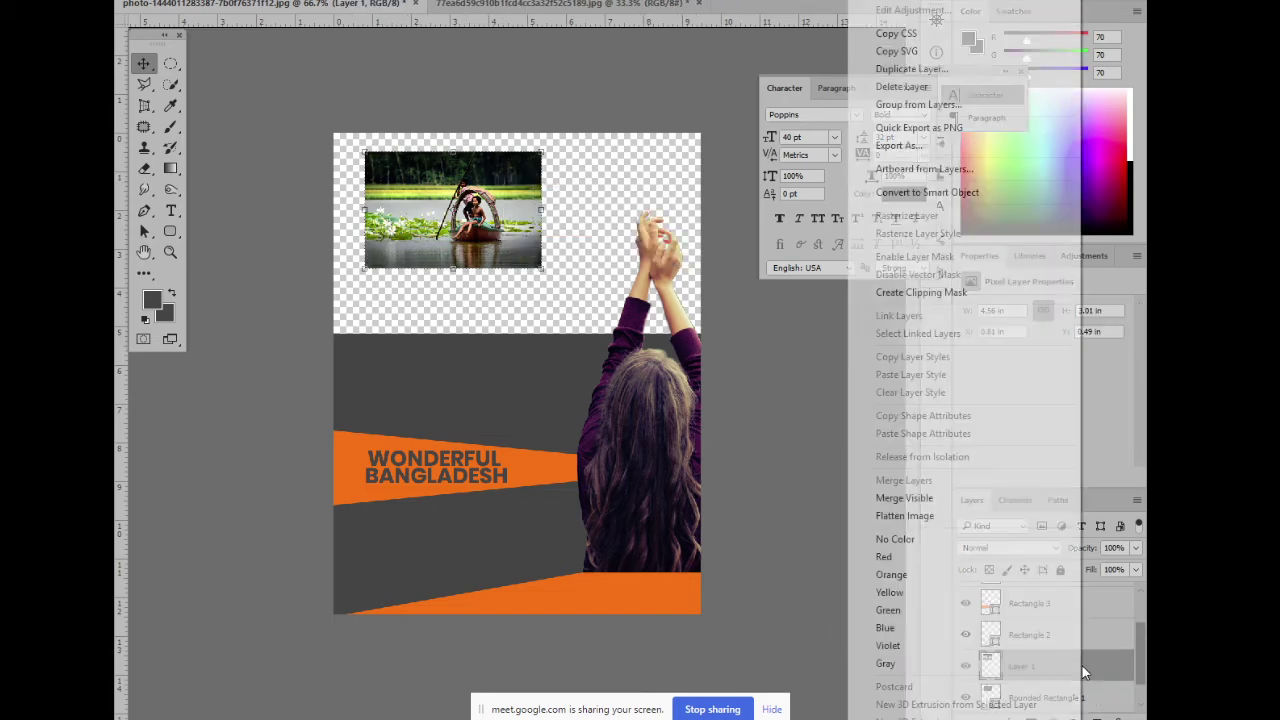
click(961, 296)
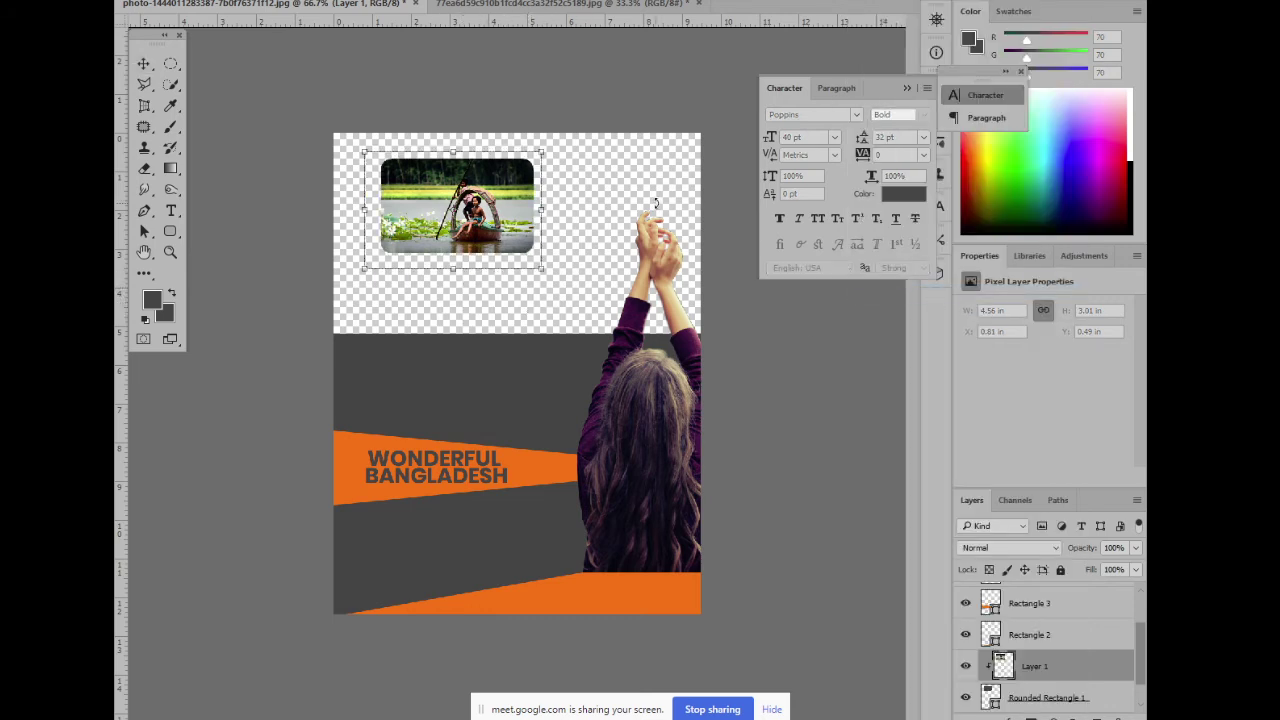
Try shifting the clipped boat photo within its rounded frame, and deselect the layer
key(Return)
drag(461, 210, 438, 225)
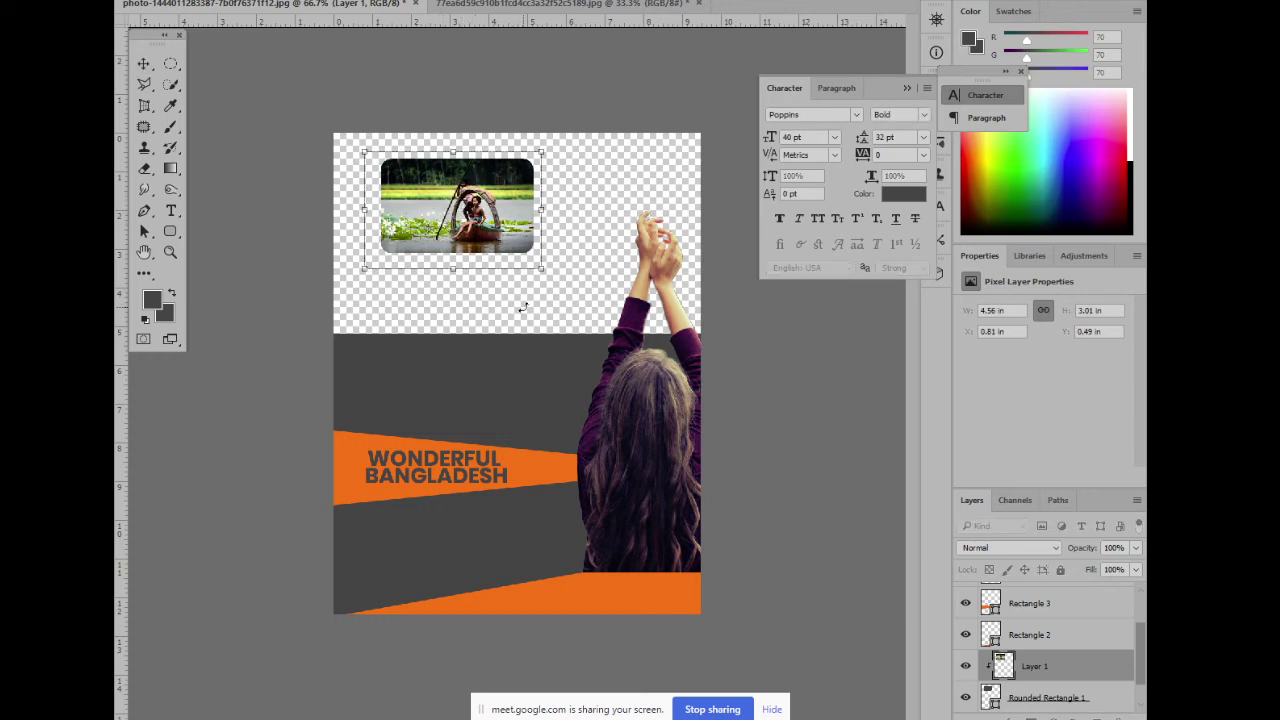
key(Return)
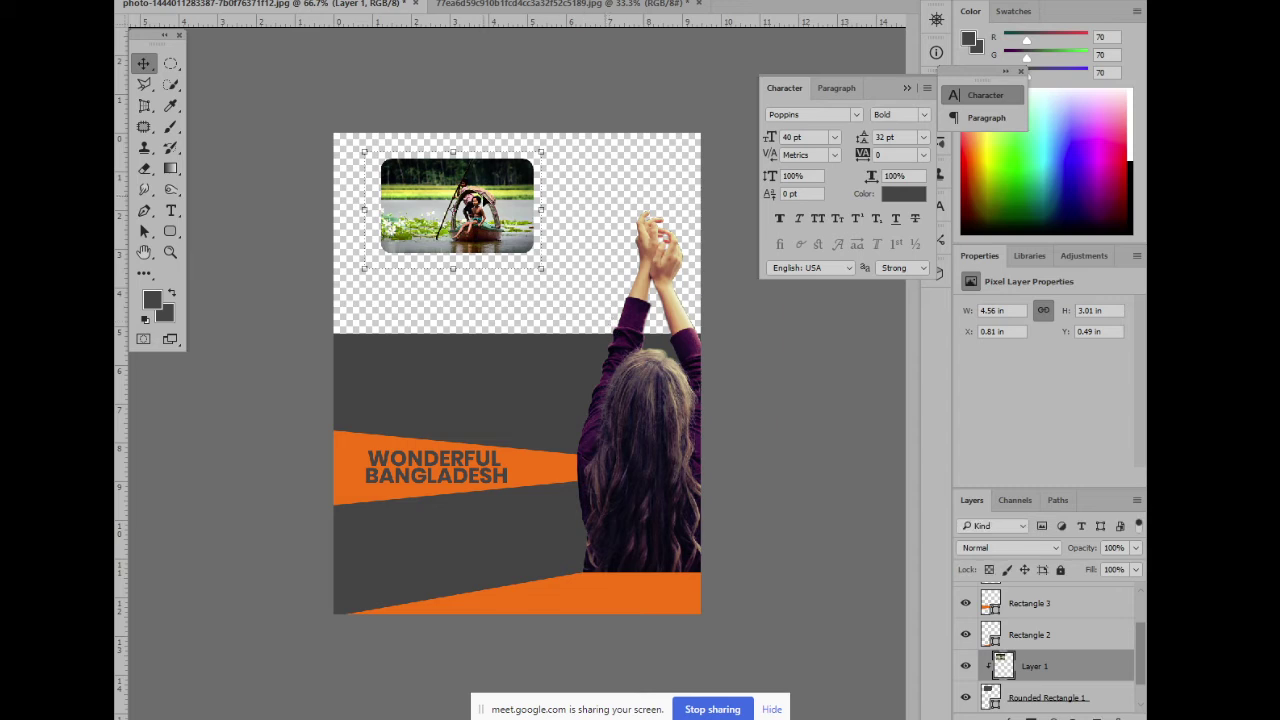
drag(486, 200, 480, 275)
click(484, 310)
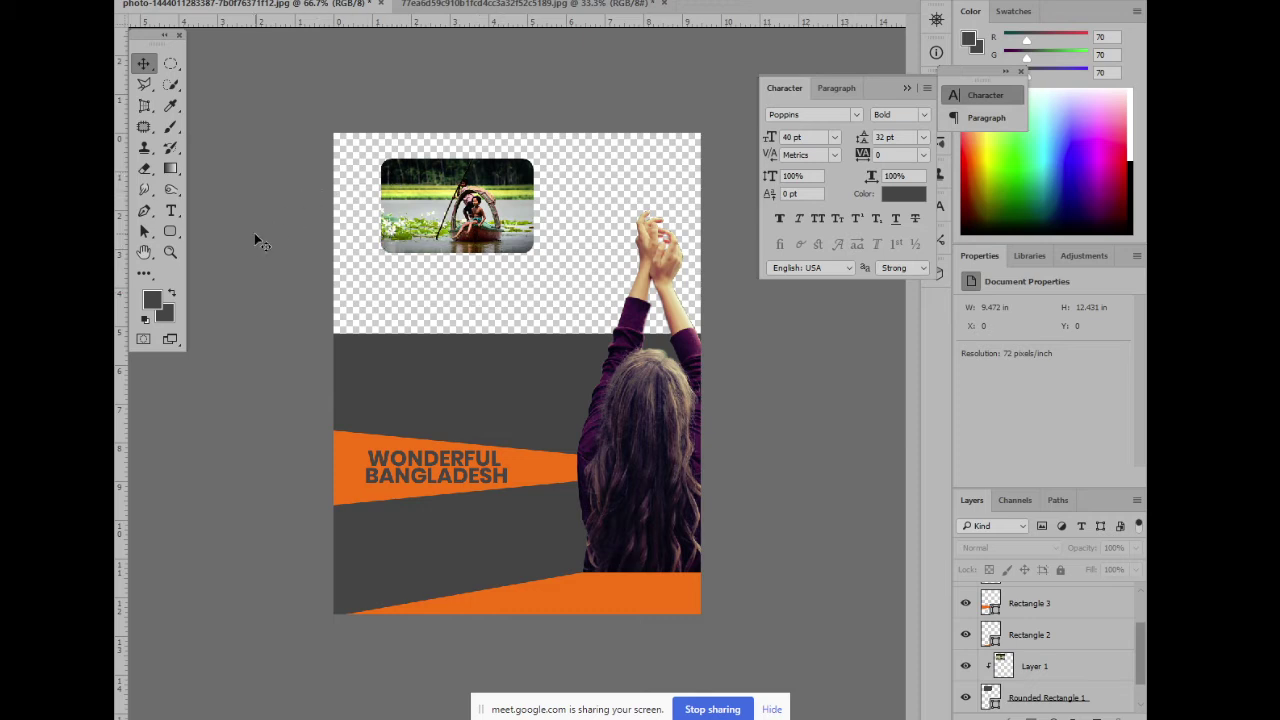
Draw a second rounded rectangle over the clipped boat photo and fit it to 283 × 176 px at X 88, Y 48 px
click(168, 233)
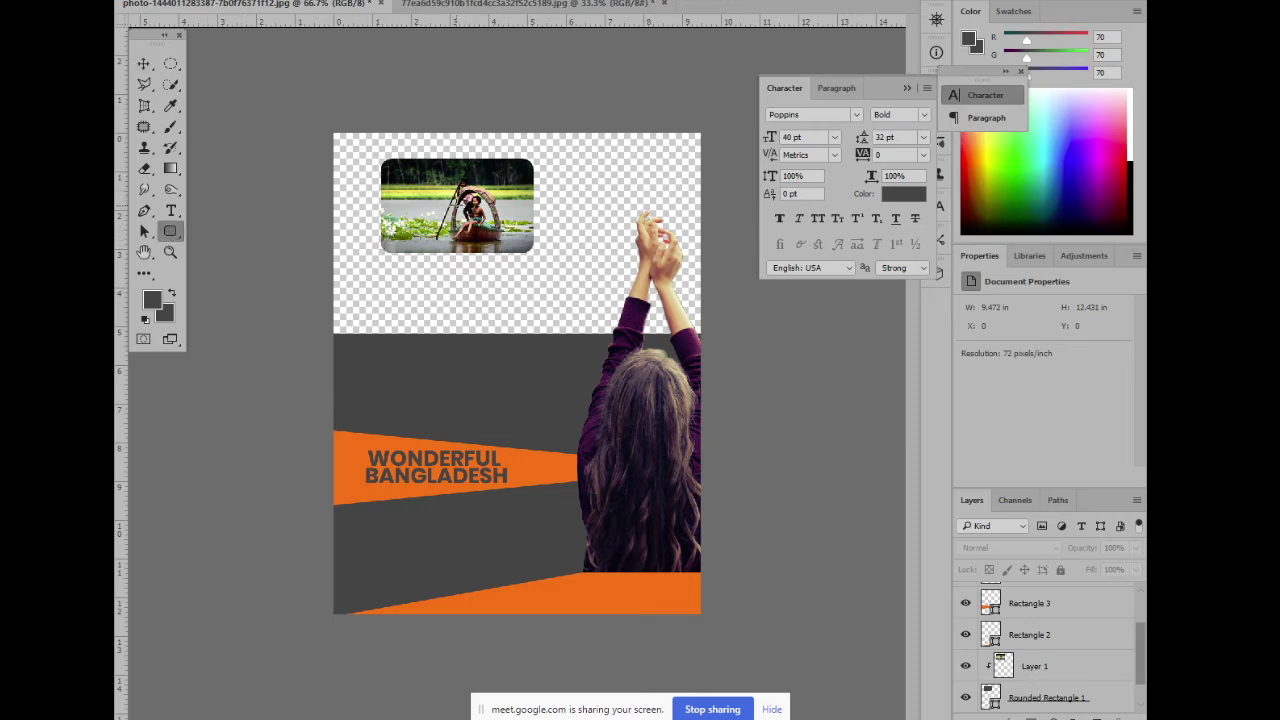
drag(432, 184, 526, 255)
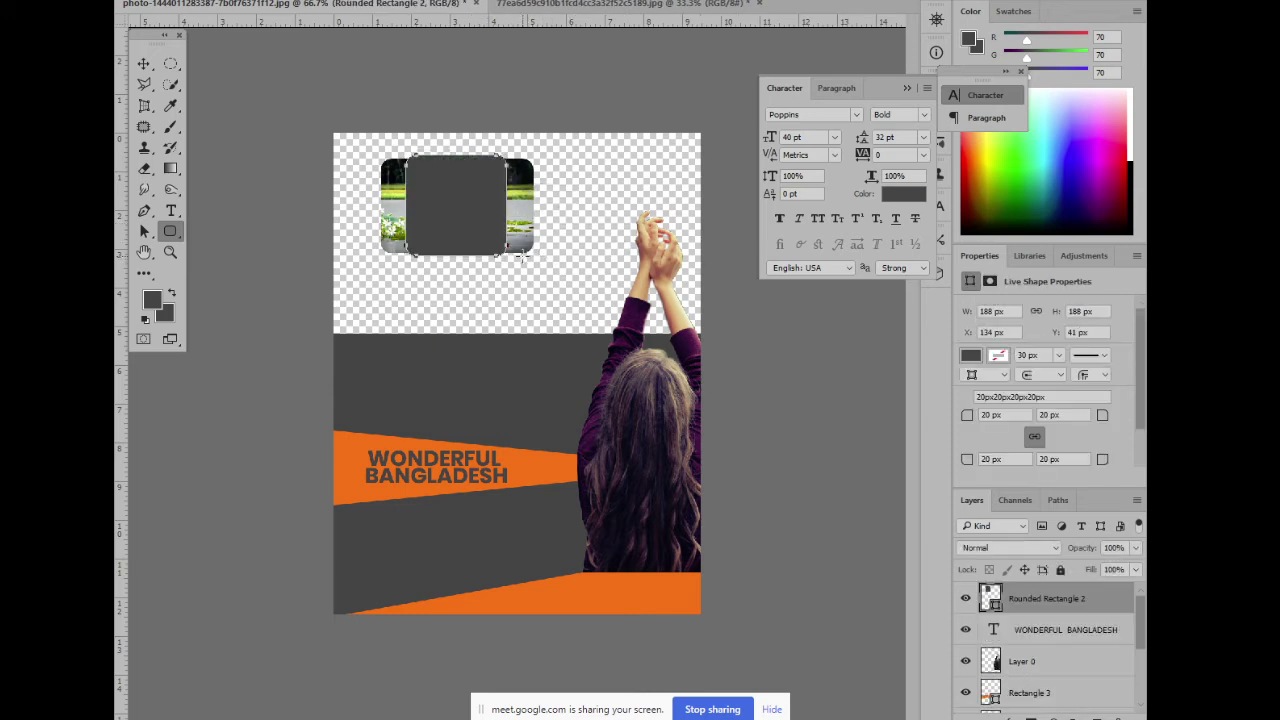
key(ctrl+plus)
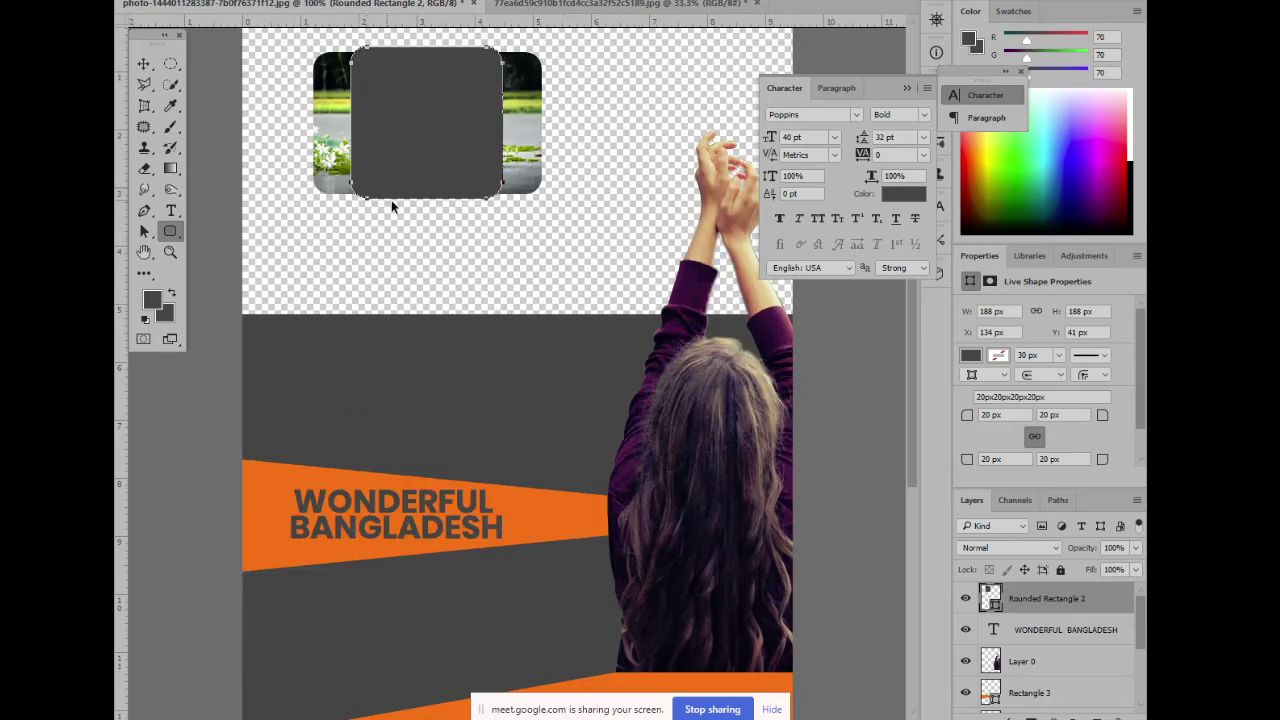
drag(466, 212, 508, 412)
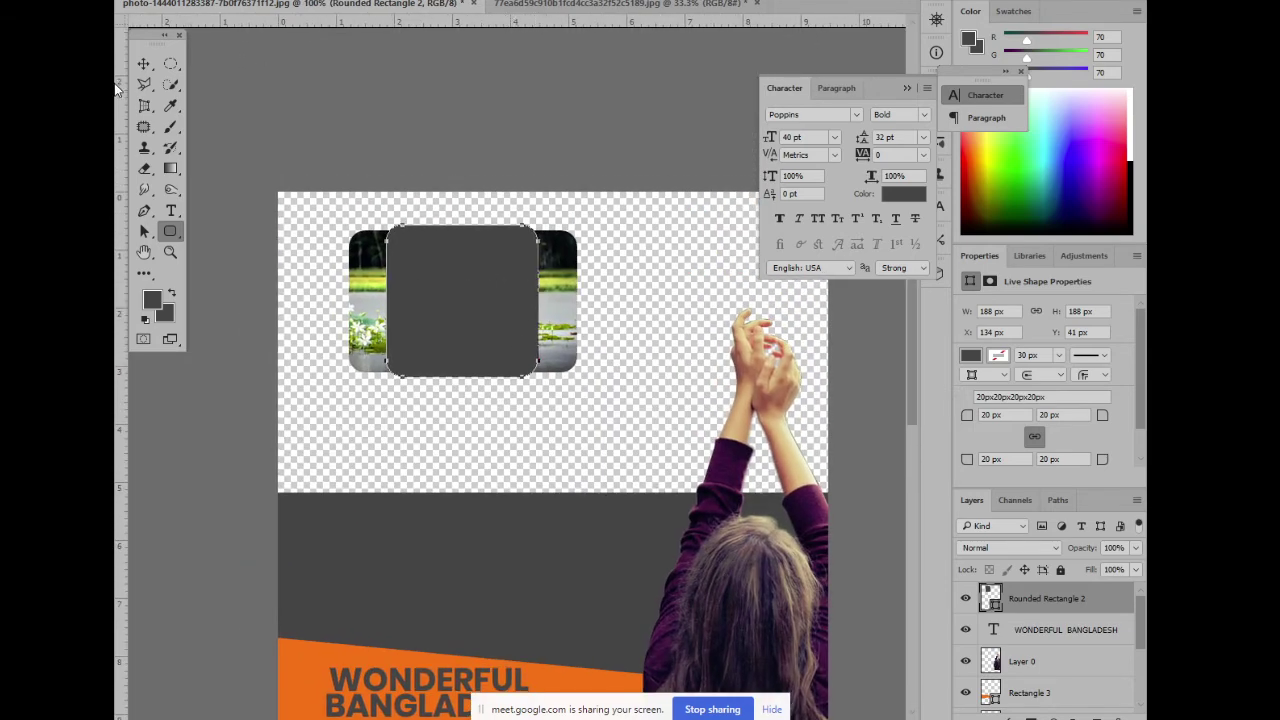
click(143, 63)
drag(535, 300, 577, 300)
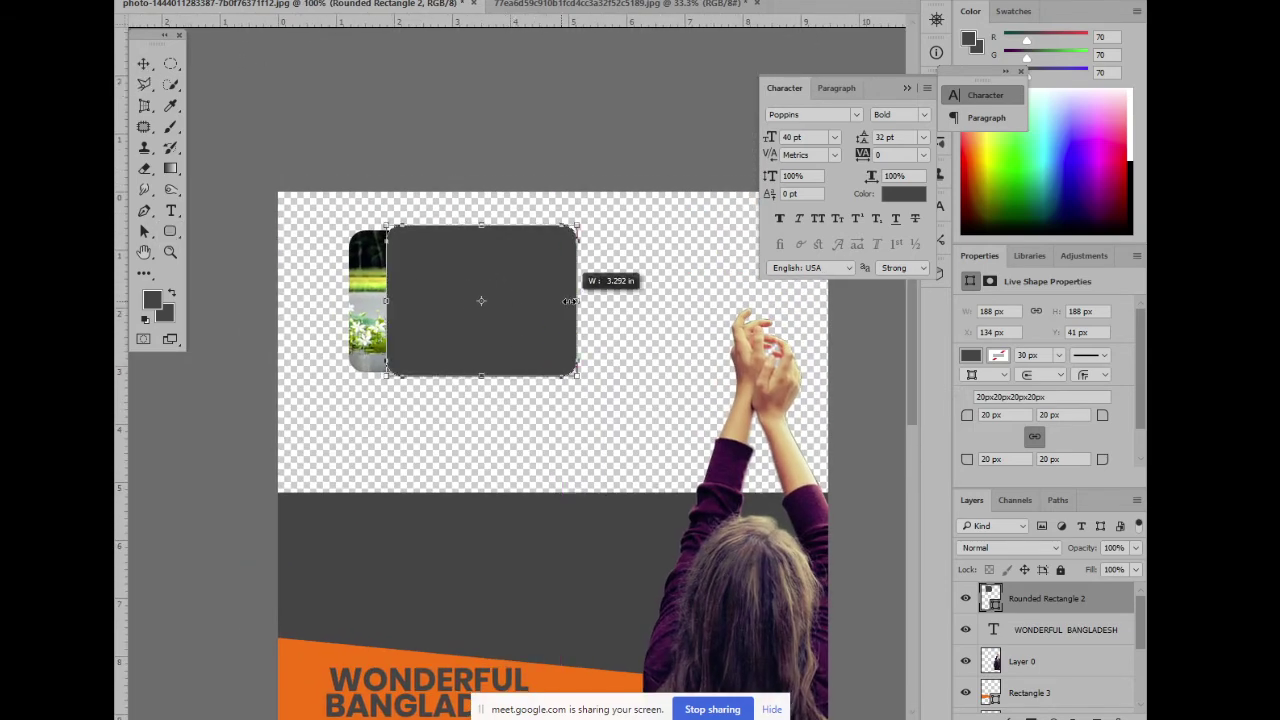
drag(388, 302, 350, 303)
drag(464, 376, 462, 371)
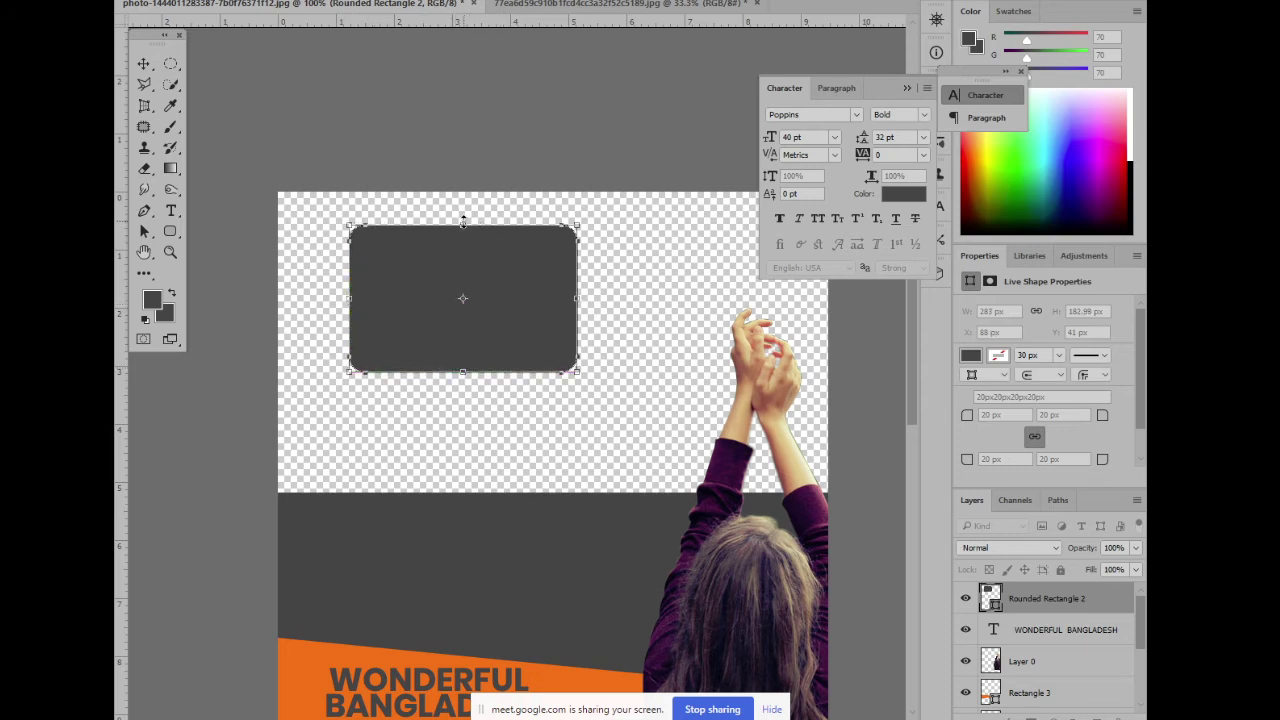
mouse_move(467, 218)
mouse_down()
mouse_move(465, 240)
mouse_move(471, 229)
mouse_up()
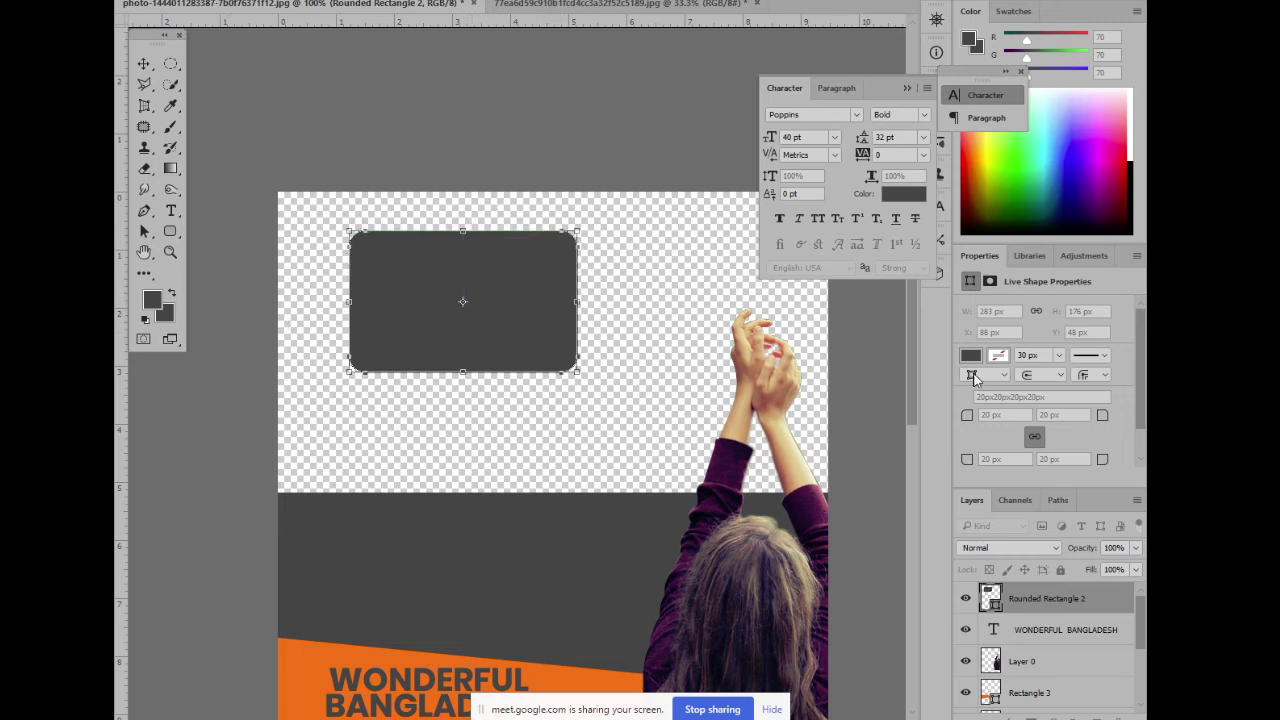
Commit the second rounded rectangle's size, remove its fill and give it a red stroke
key(Return)
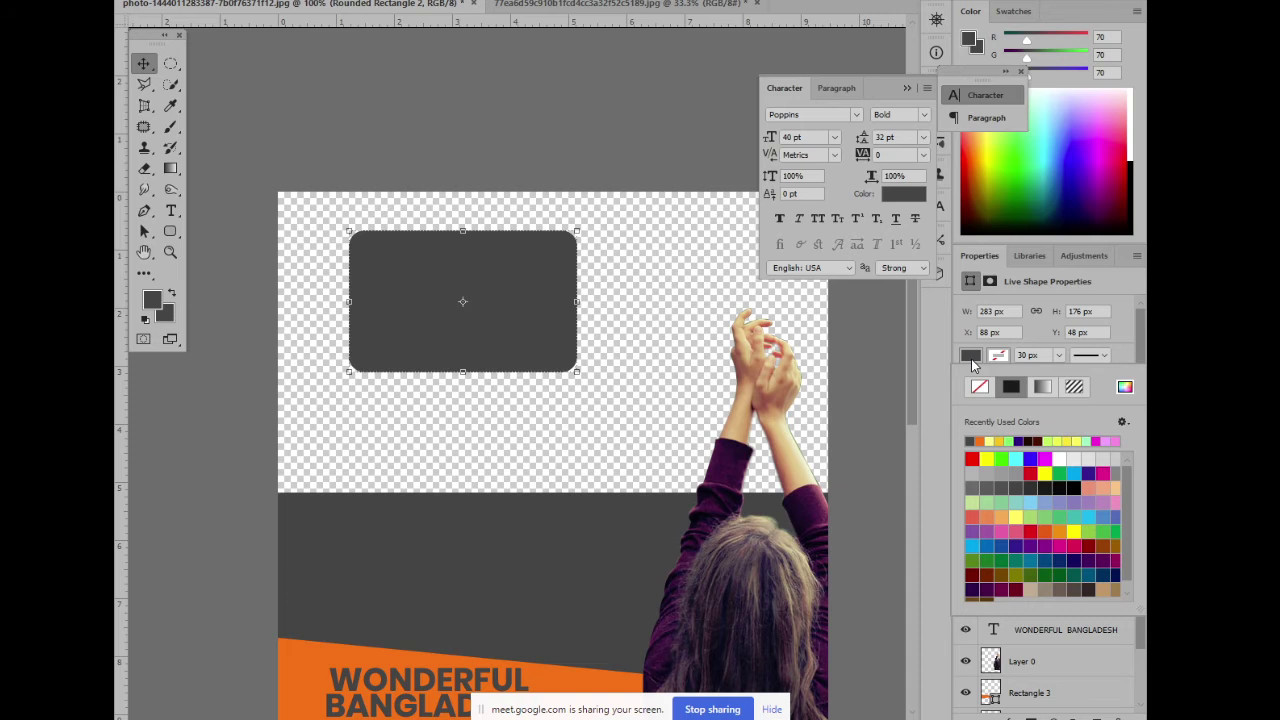
click(979, 386)
click(1000, 356)
click(1000, 356)
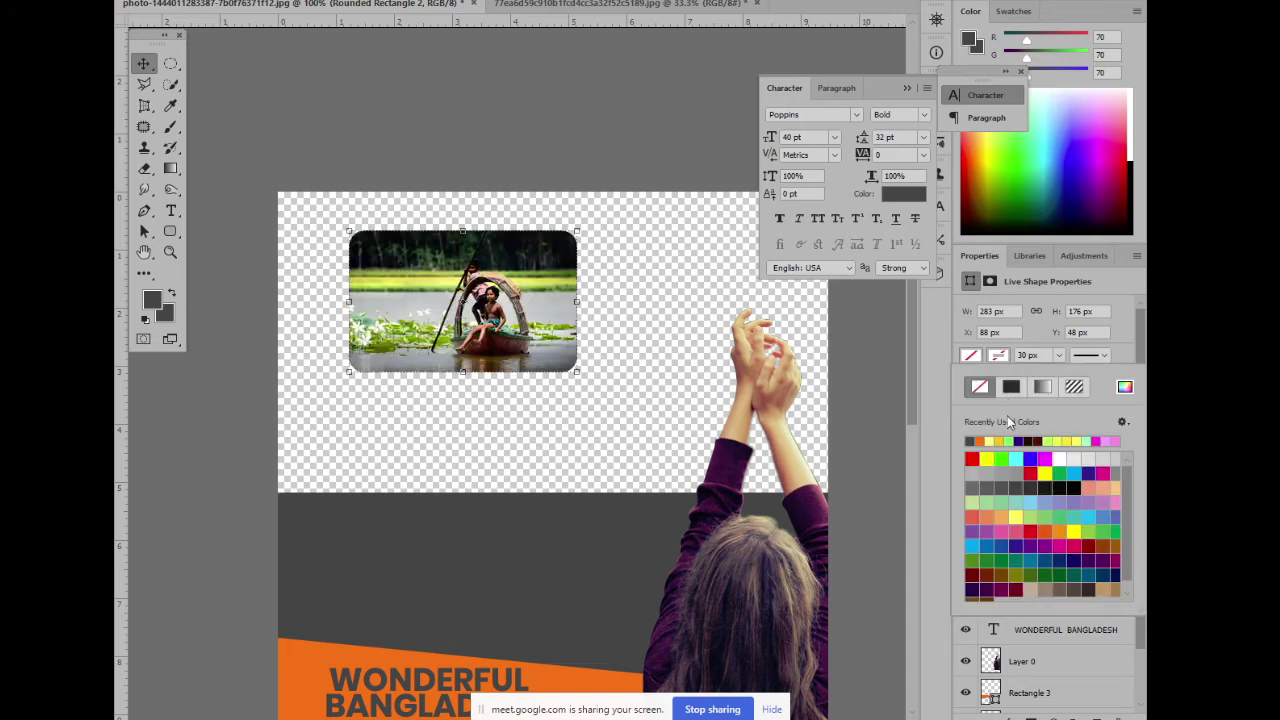
click(980, 460)
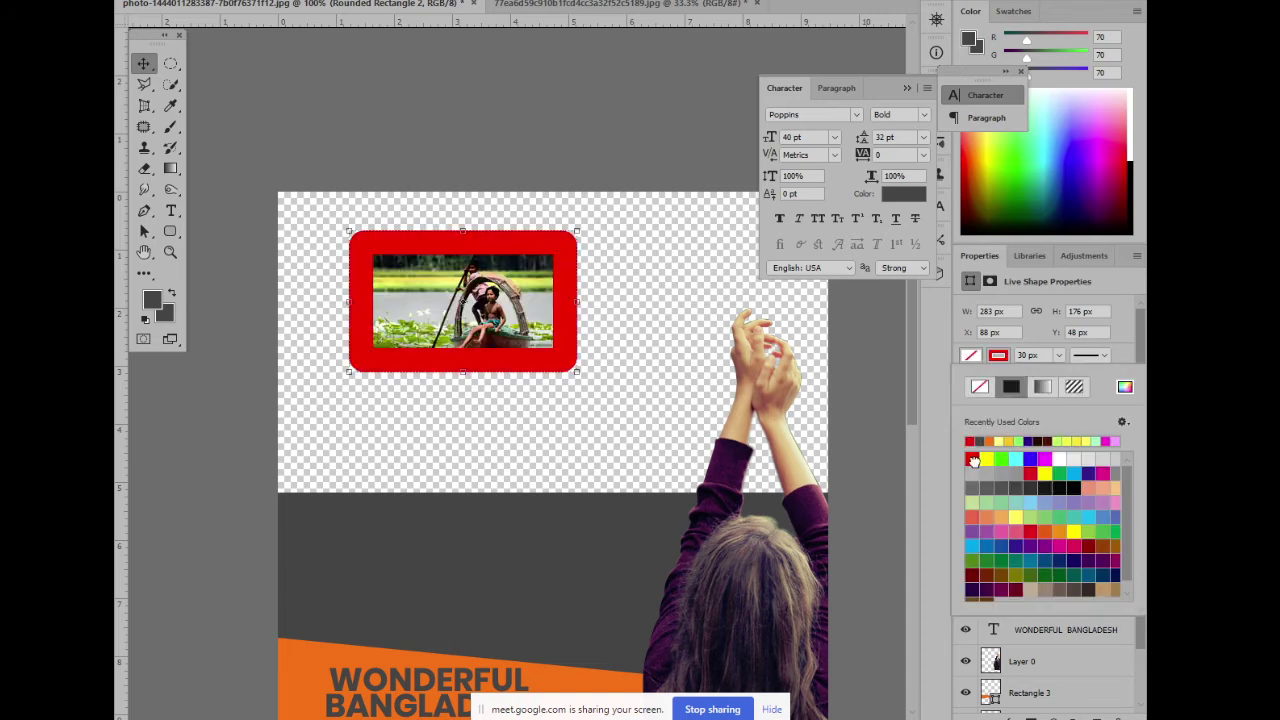
Sample the orange of the title band as the foreground color and open the rounded frame's stroke color choices
click(172, 108)
click(305, 660)
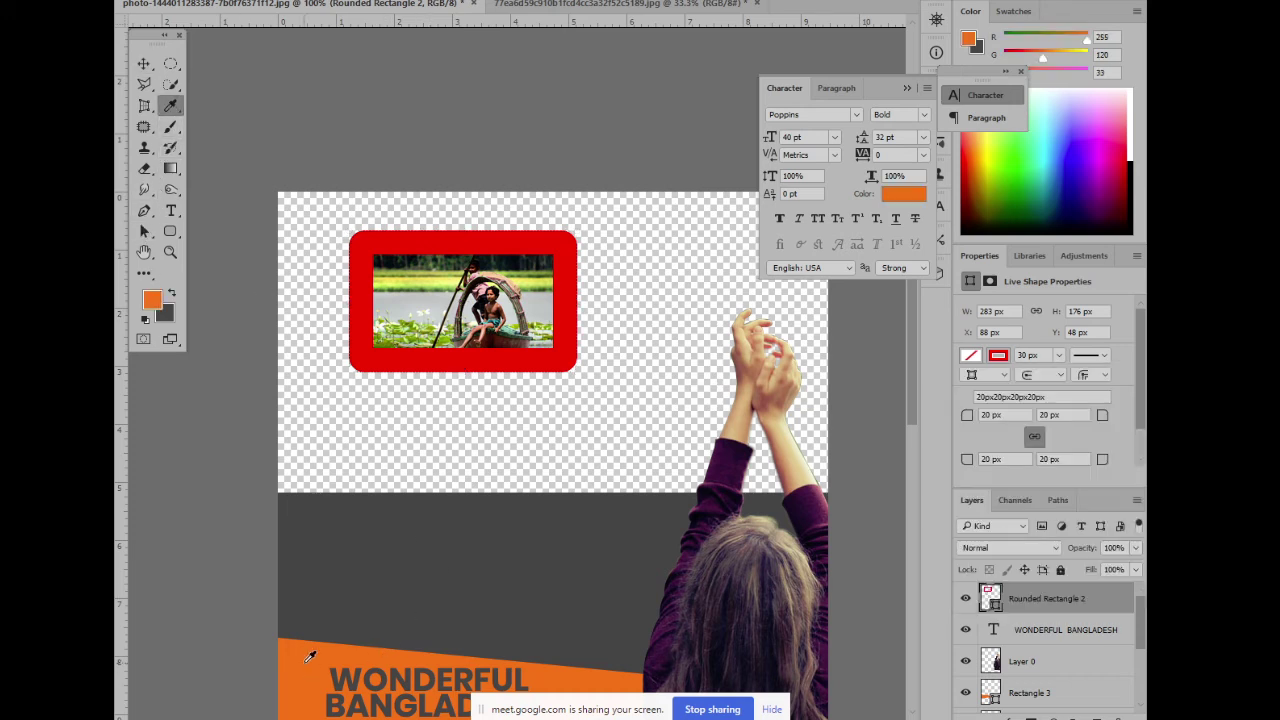
click(997, 358)
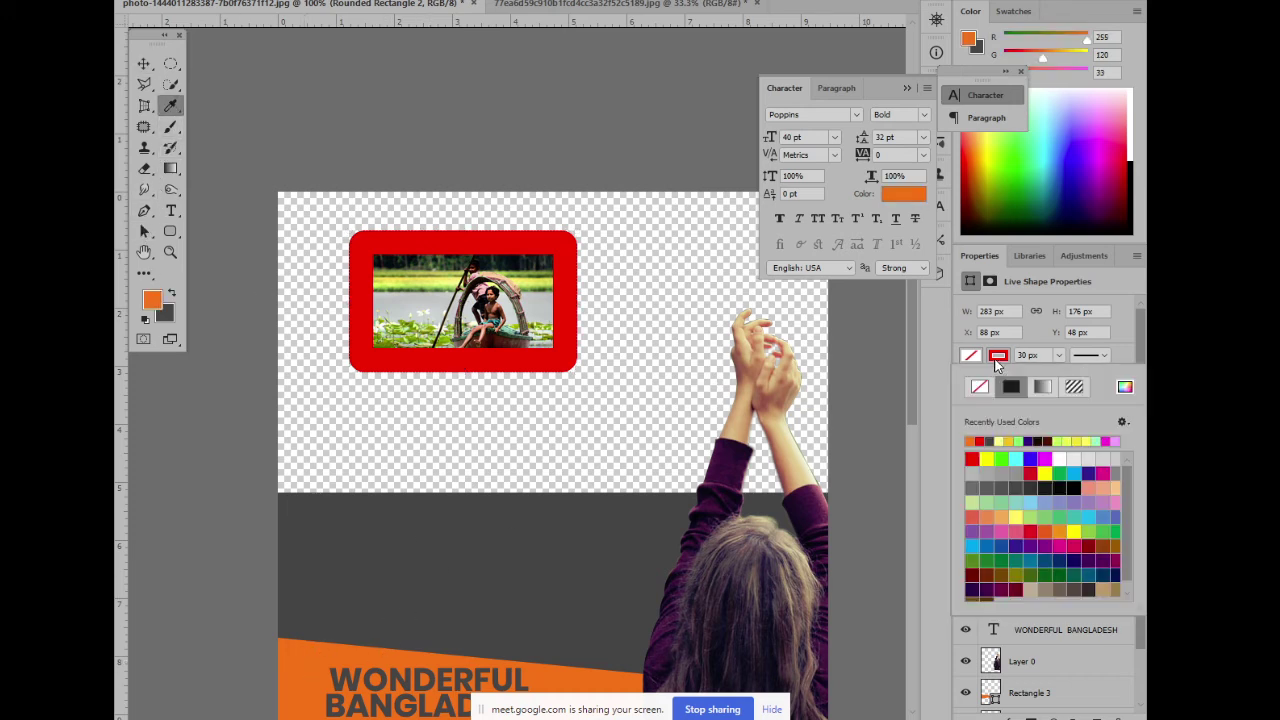
Try bright green, grayish brown and dark gray as the rounded frame's stroke color
click(997, 360)
click(1002, 358)
click(1007, 358)
click(1000, 356)
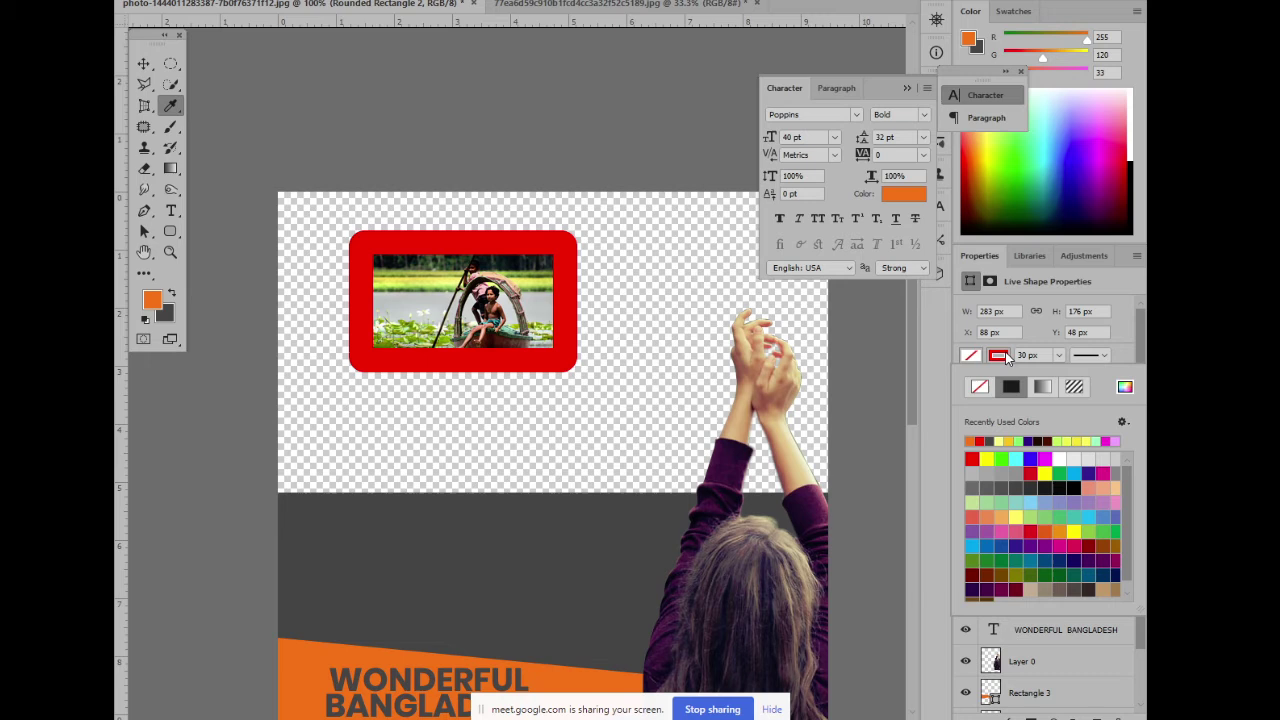
click(1008, 443)
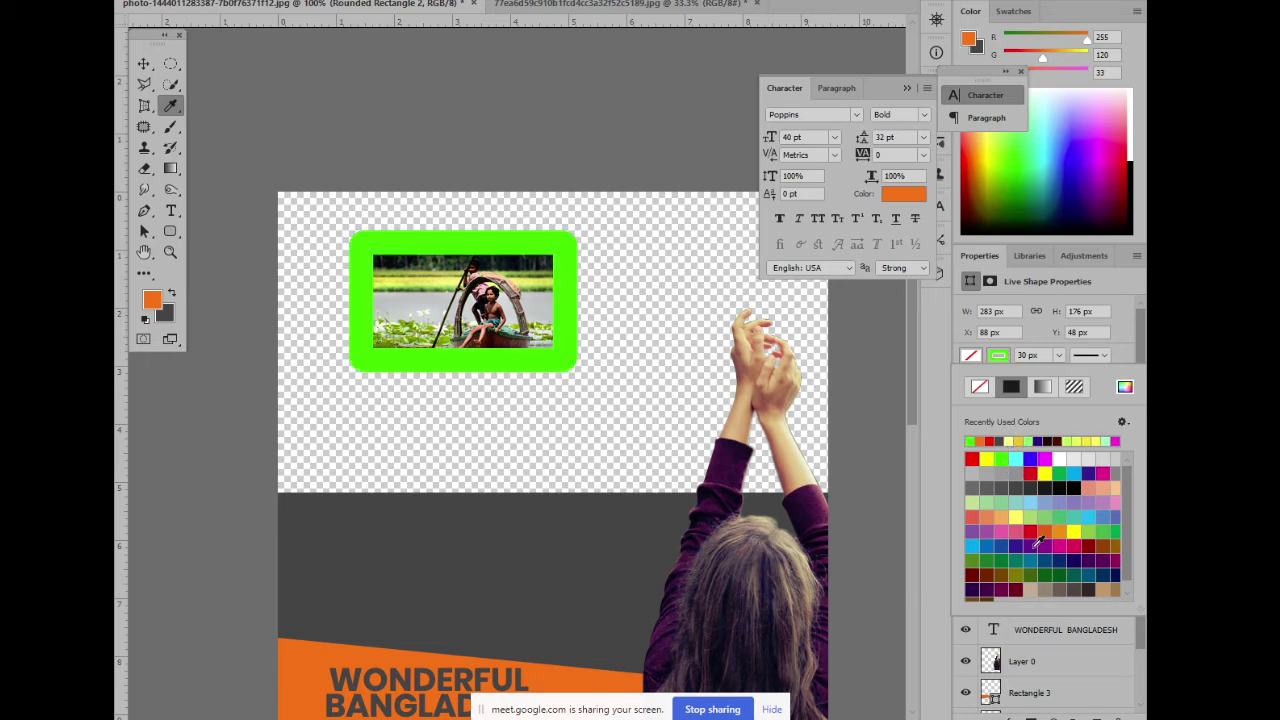
scroll(1073, 513, down, 1)
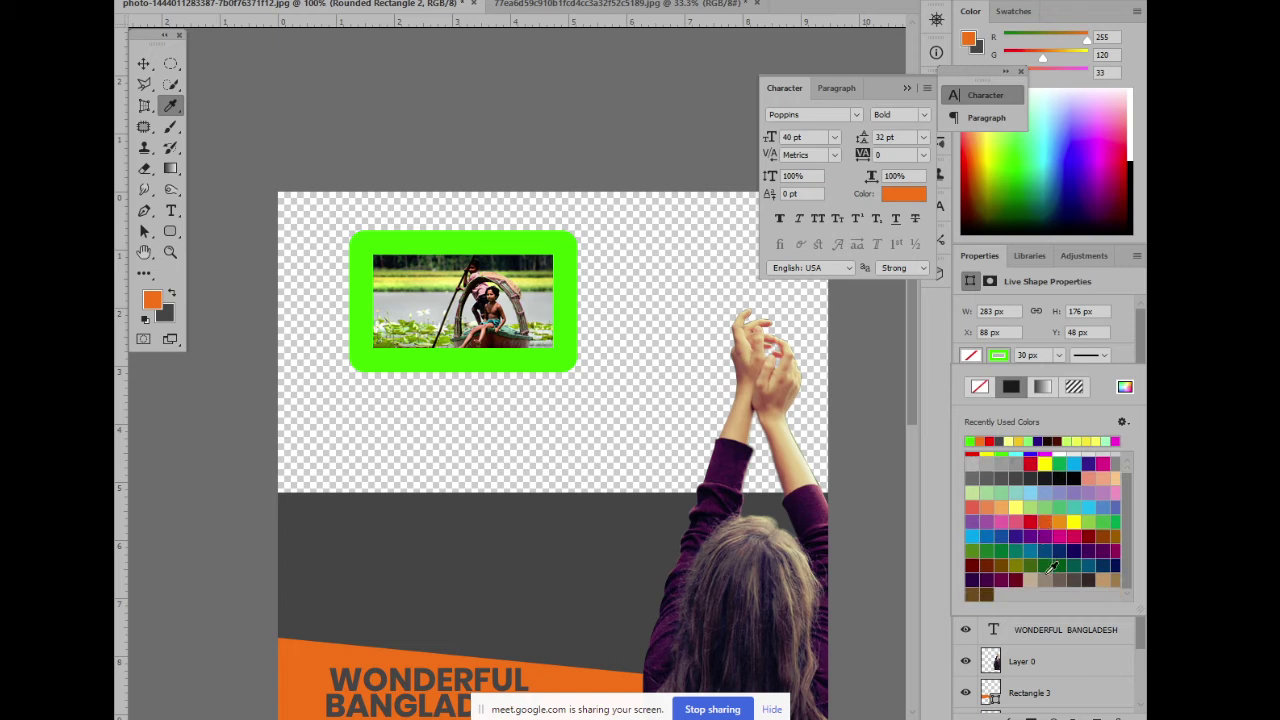
click(1045, 575)
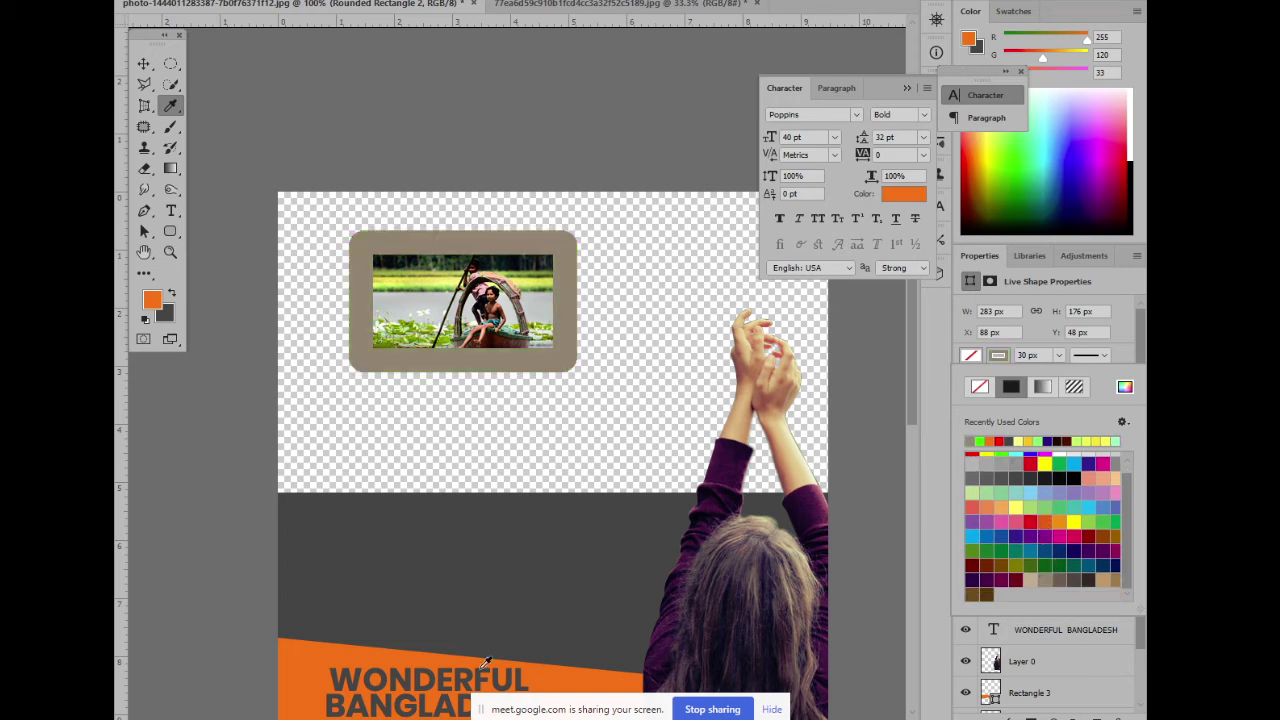
click(544, 677)
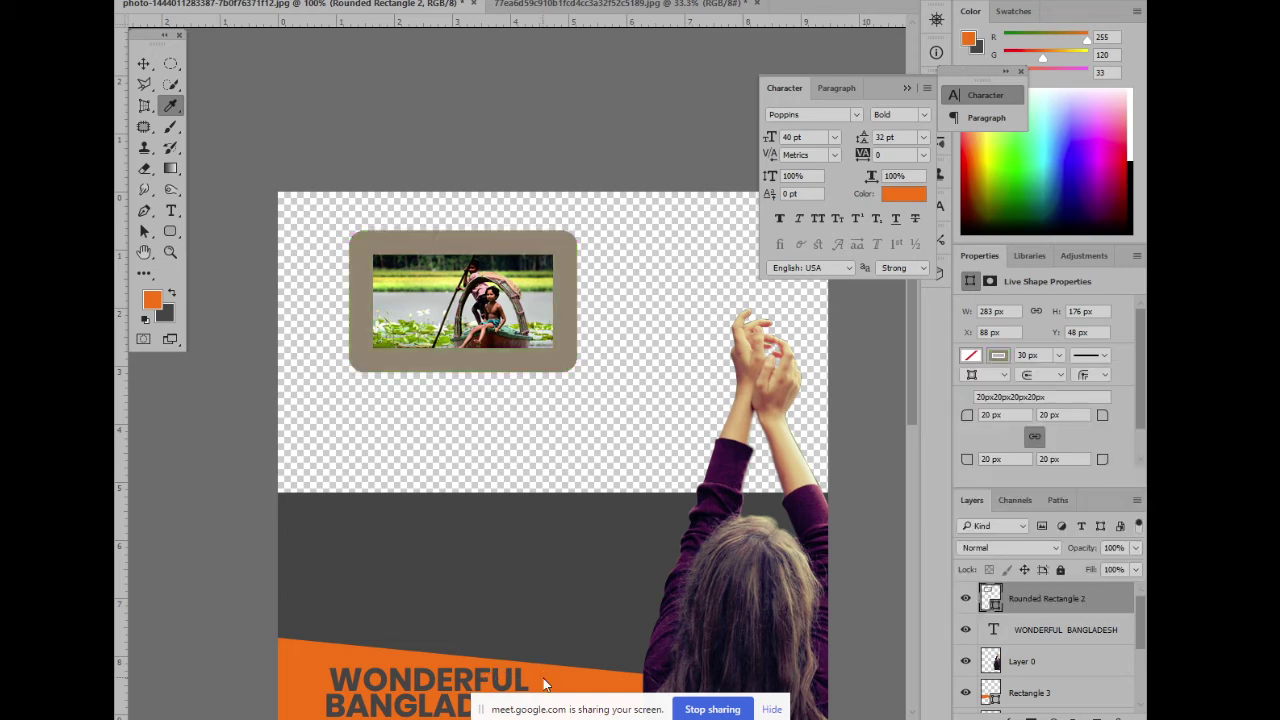
click(143, 63)
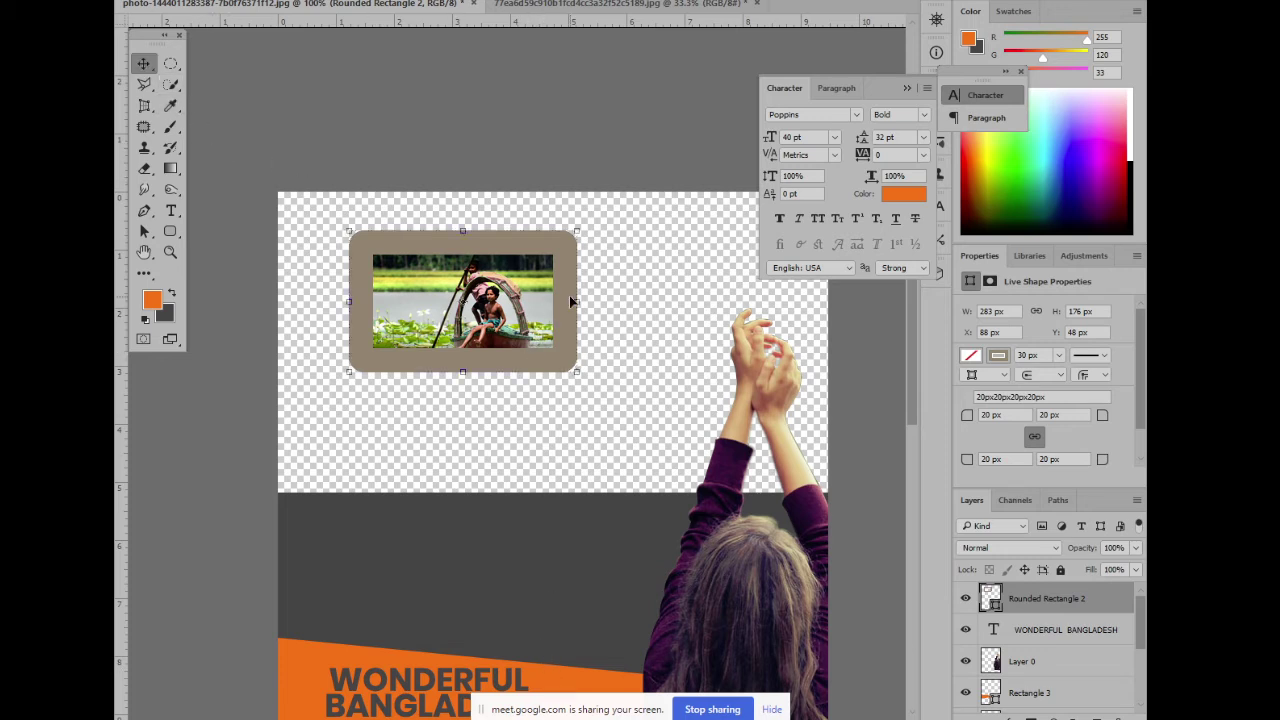
click(1004, 355)
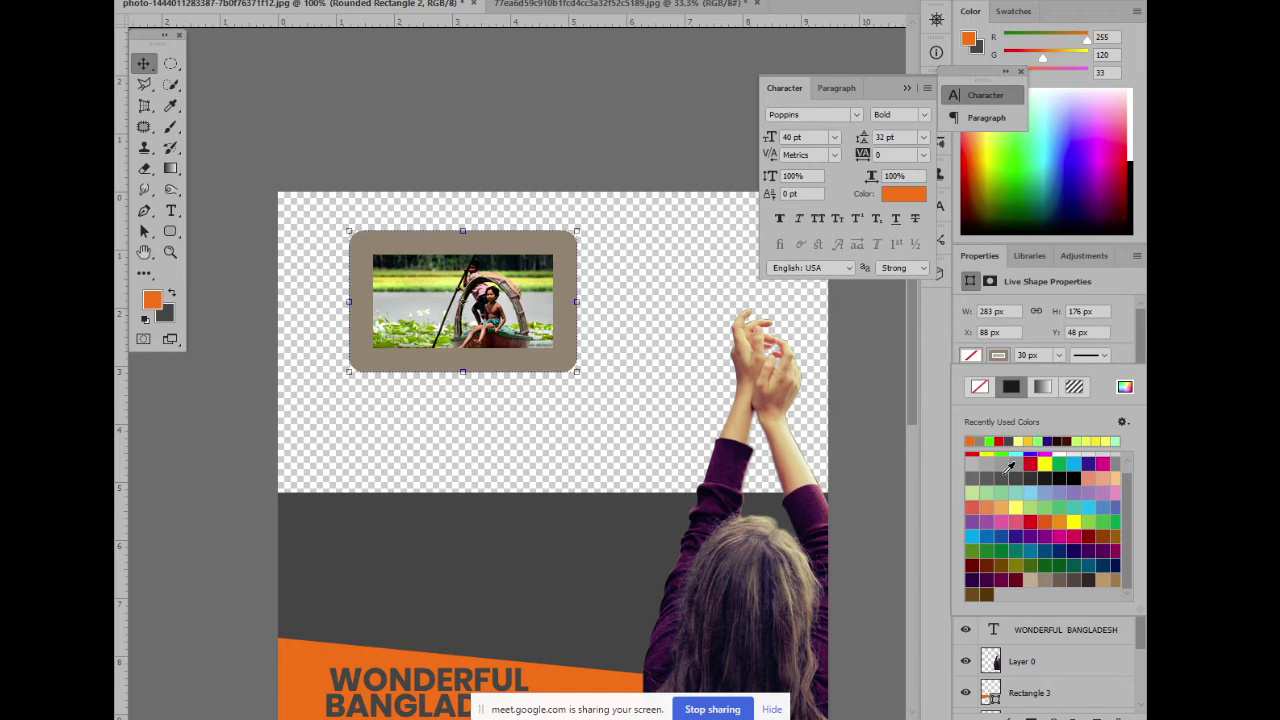
click(1007, 465)
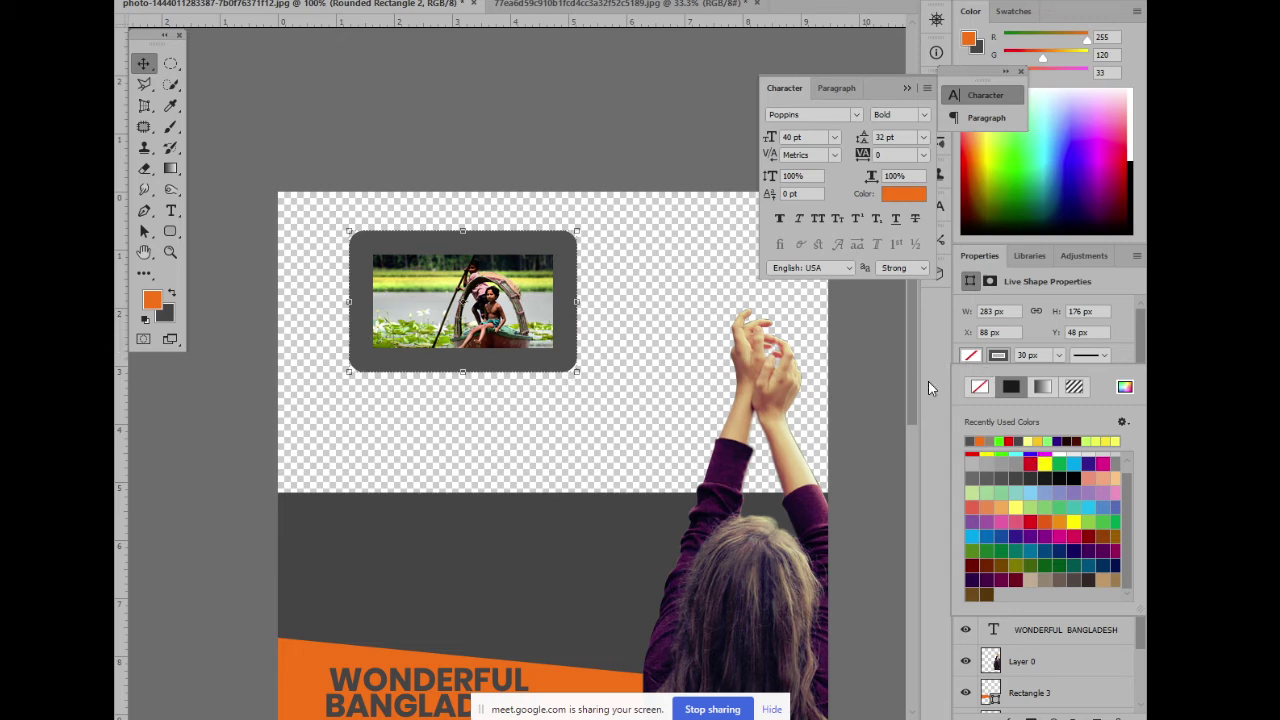
click(845, 386)
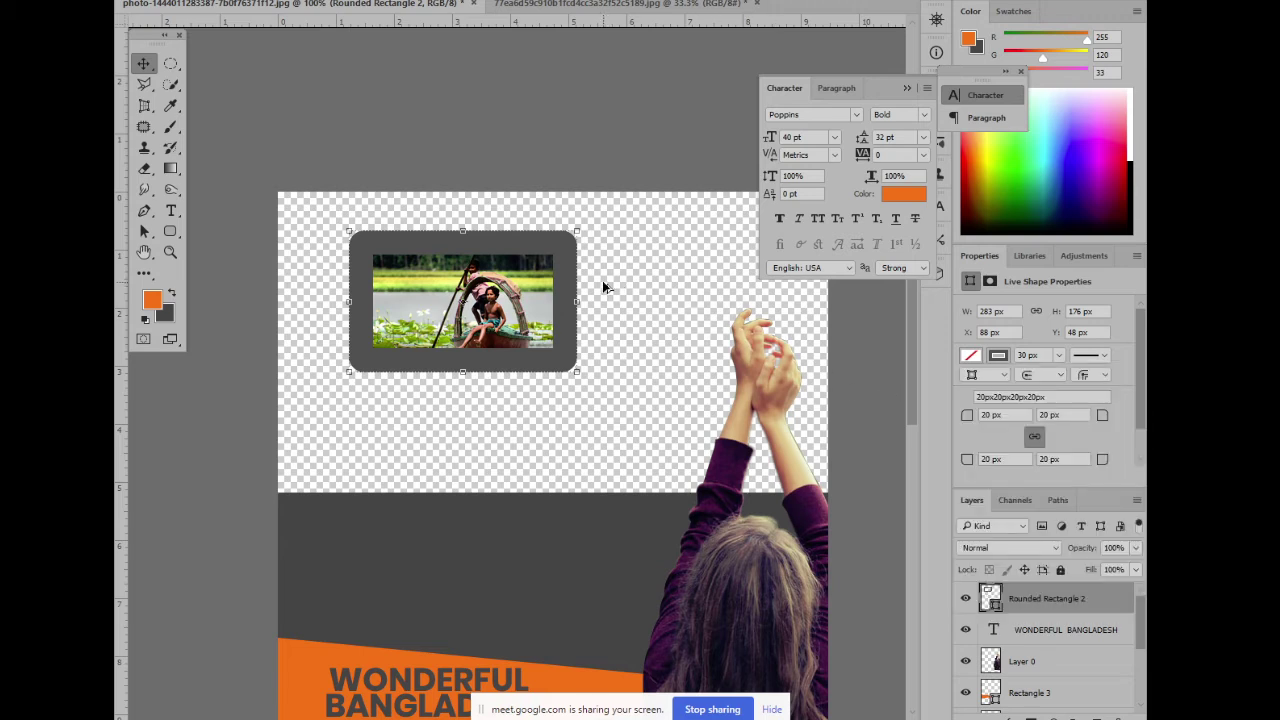
Color the rounded frame's stroke with the sampled orange and set the stroke width to 10 px
click(998, 356)
click(985, 430)
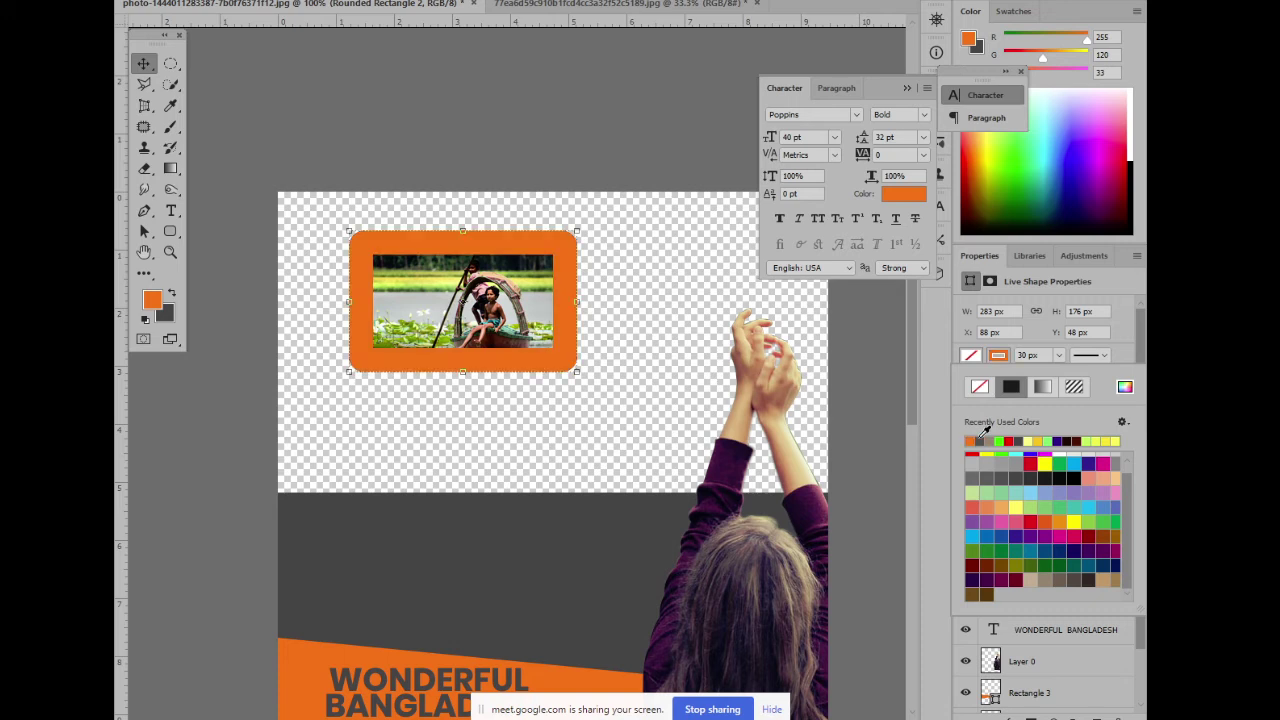
click(1016, 355)
click(1016, 355)
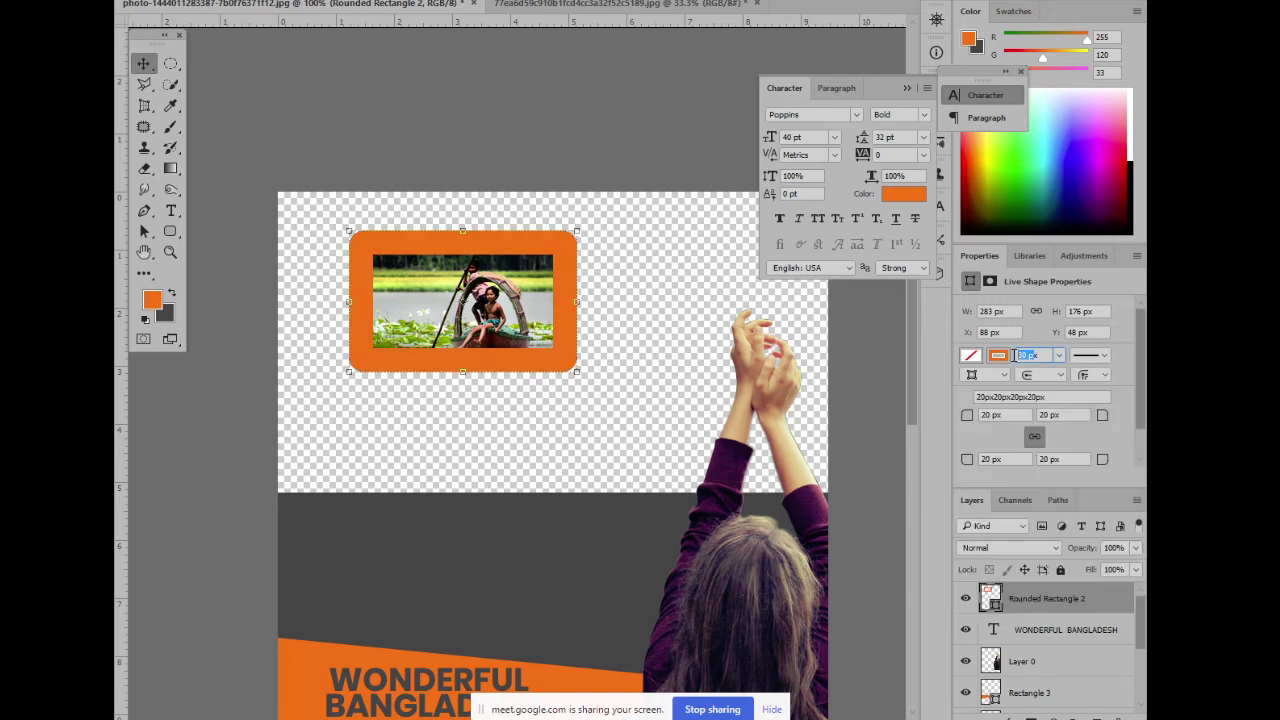
text(10)
key(Return)
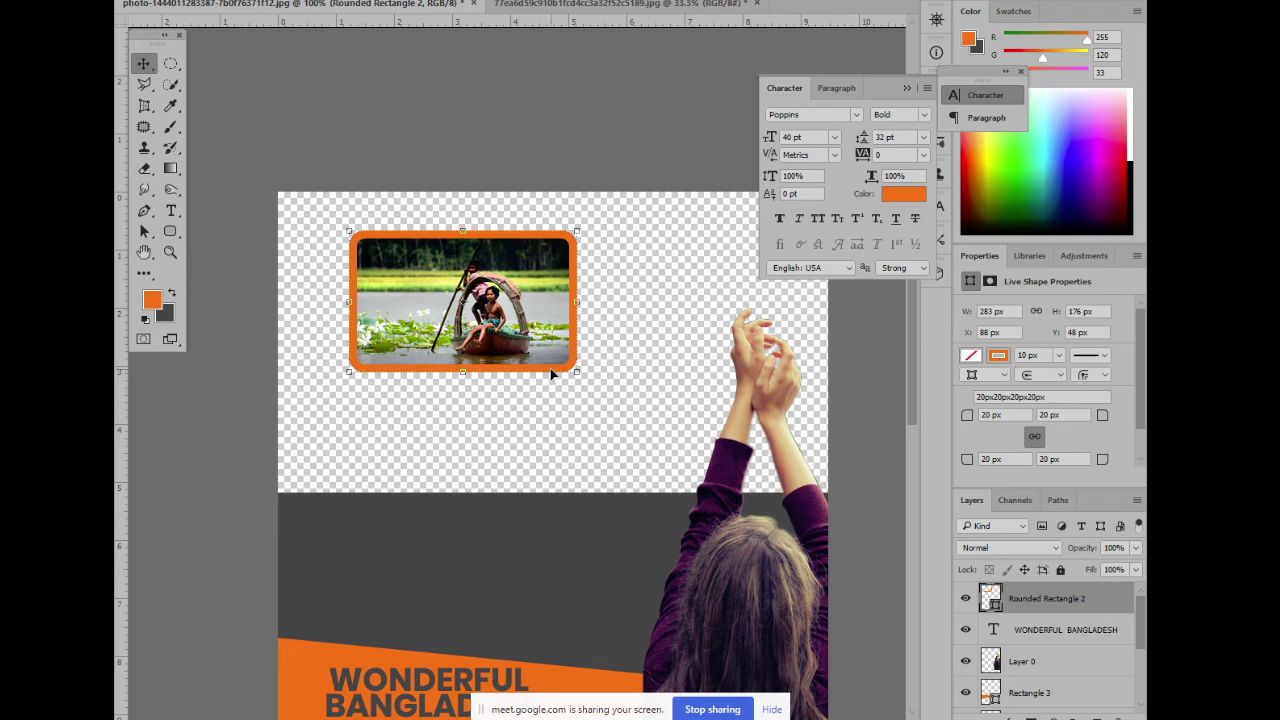
Move the boat photo together with its orange frame closer to the poster's left edge, and deselect the layers
click(307, 166)
click(411, 254)
click(404, 171)
click(513, 315)
drag(513, 315, 417, 309)
click(641, 146)
click(423, 174)
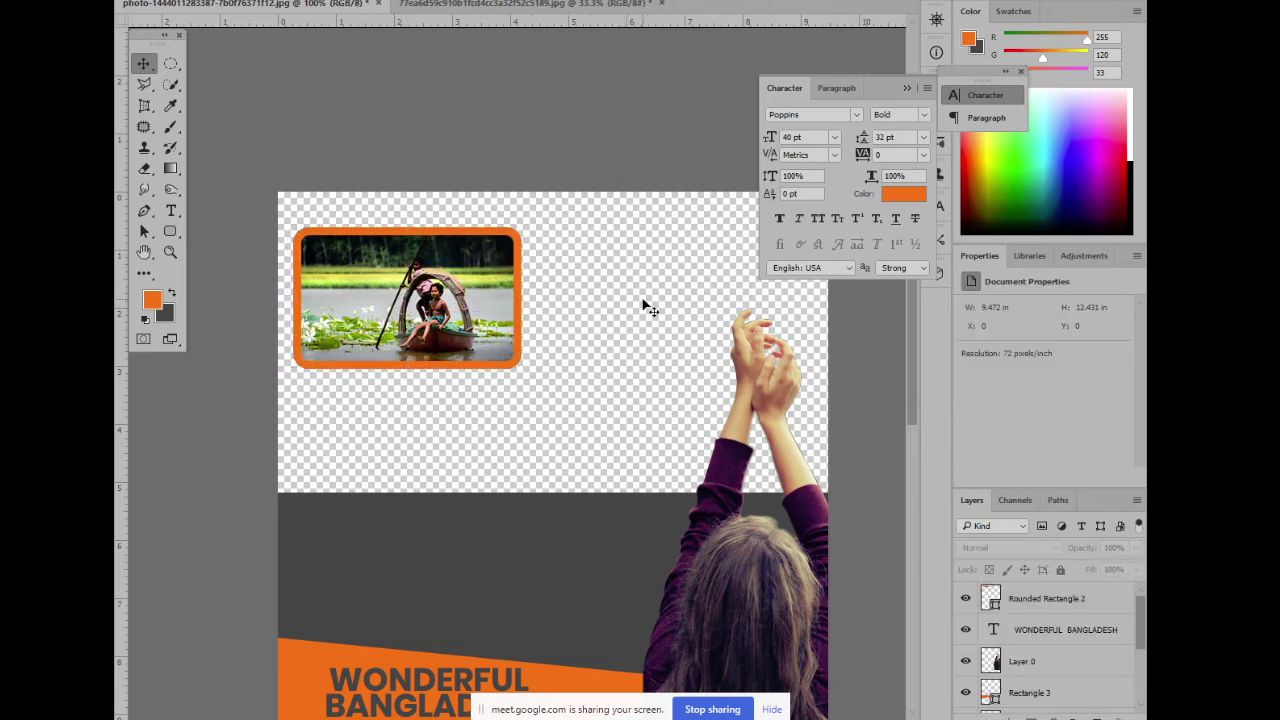
Extend the dark gray background rectangle upward to 524 px high at Y 371 px, and duplicate it directly above the original
key(ctrl+o)
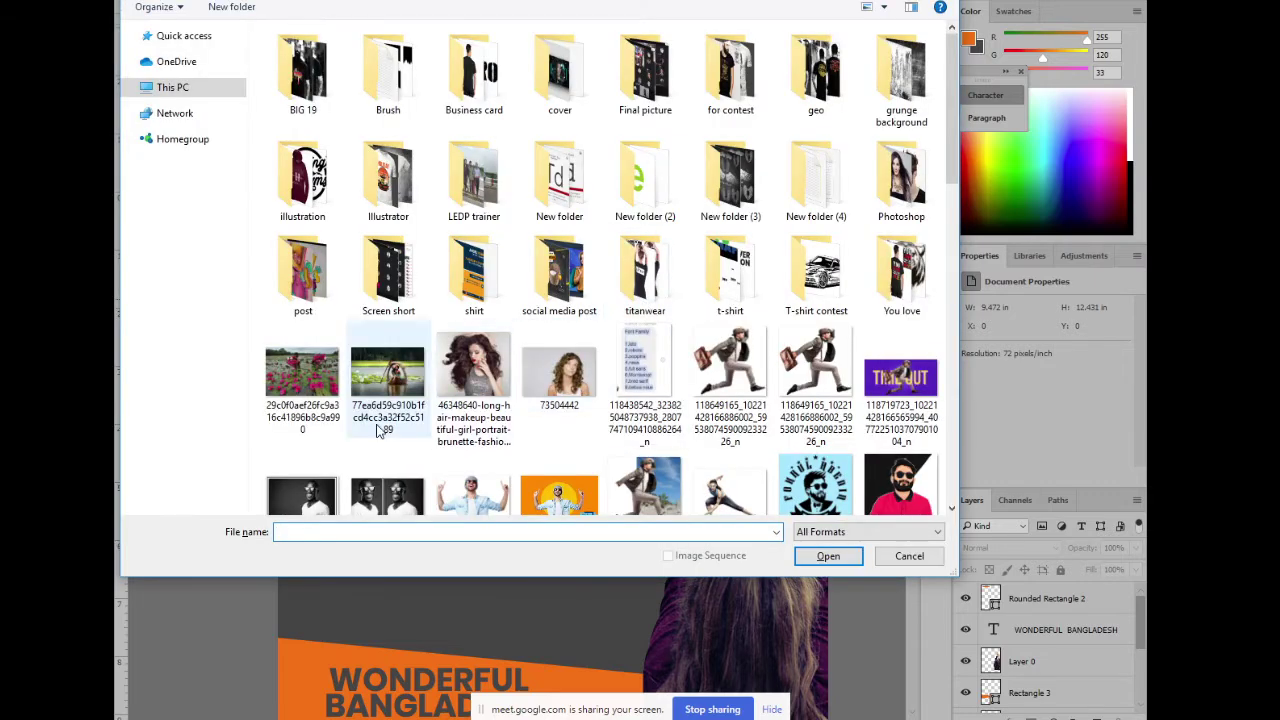
click(909, 556)
click(558, 522)
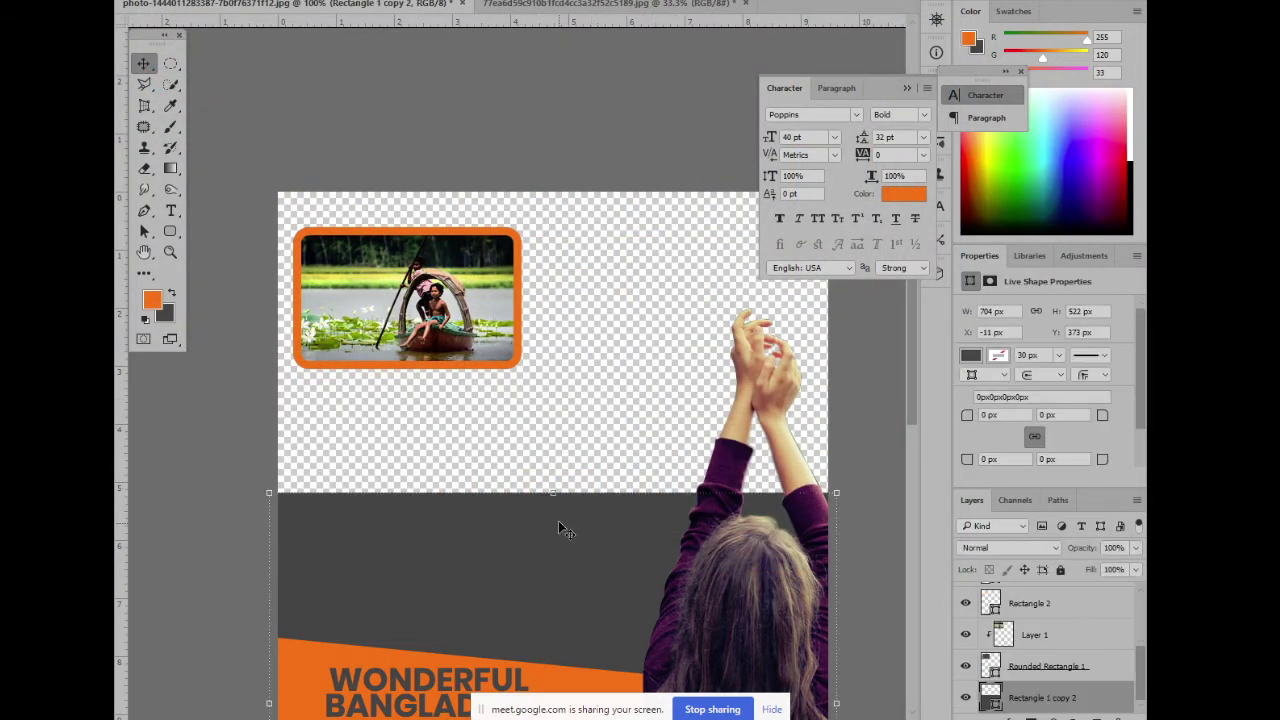
mouse_move(553, 492)
mouse_down()
mouse_move(555, 468)
mouse_move(555, 491)
mouse_up()
key(ctrl+minus)
key(v)
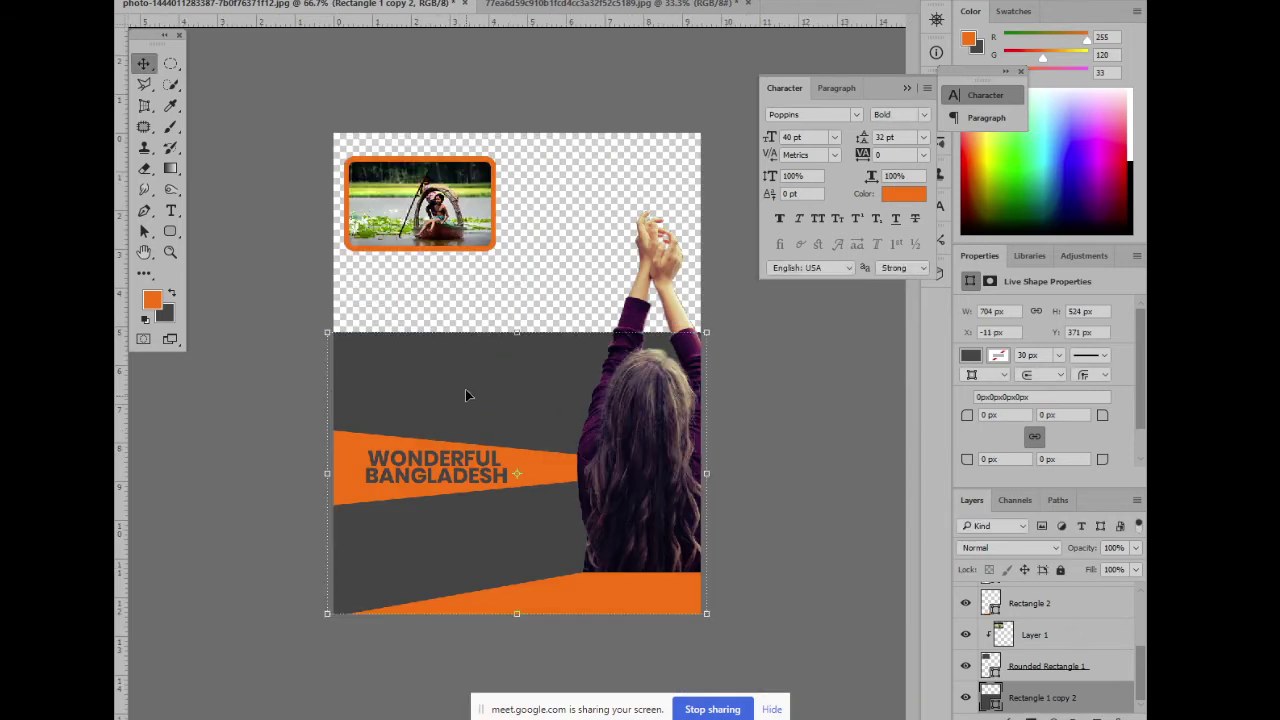
drag(465, 387, 481, 108)
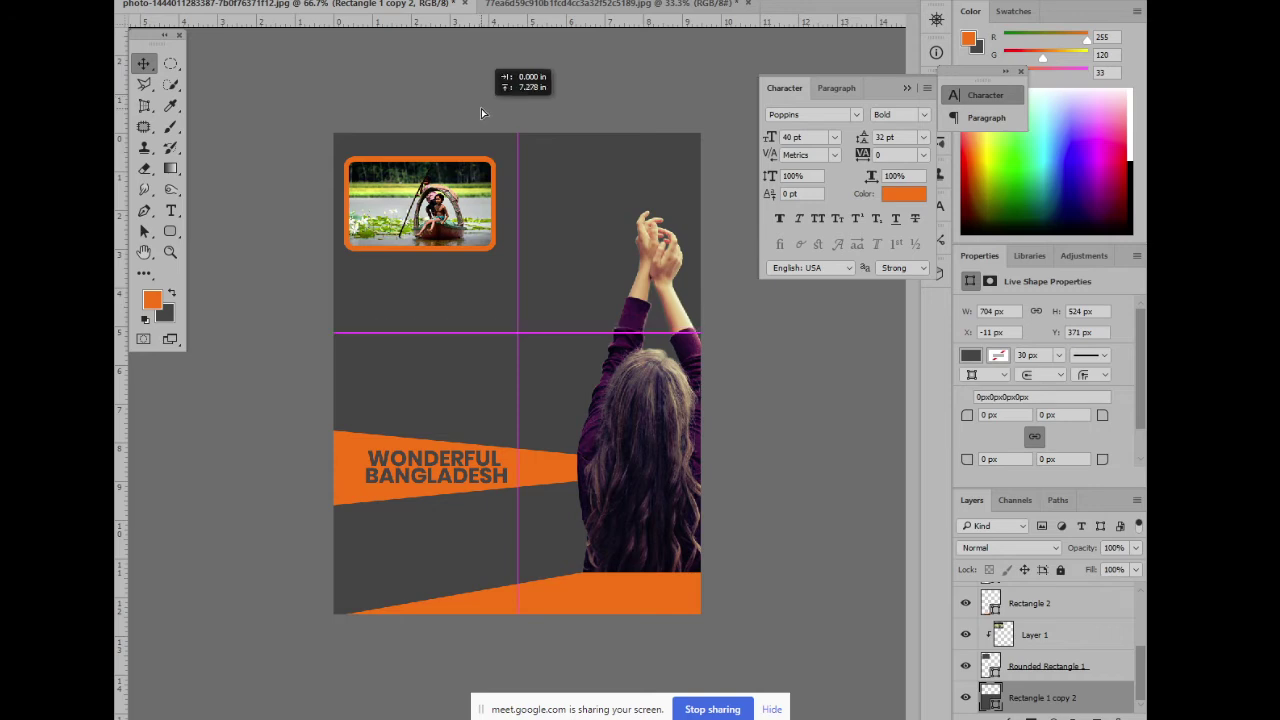
Resize the duplicated rectangle to 682 × 371 px at X 0, Y 0 px so it fills the poster's upper area
key(ctrl+alt+t)
mouse_move(519, 336)
mouse_down()
mouse_move(519, 272)
mouse_move(519, 334)
mouse_up()
drag(519, 49, 519, 132)
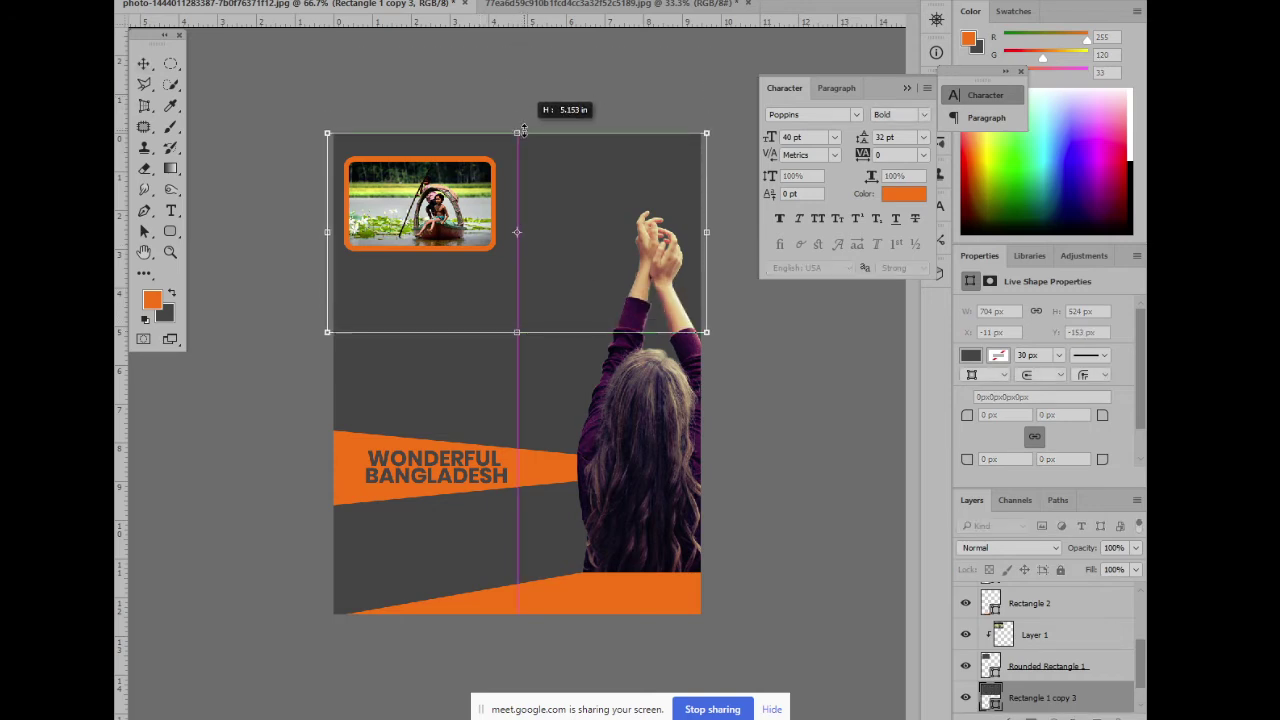
drag(327, 240, 334, 240)
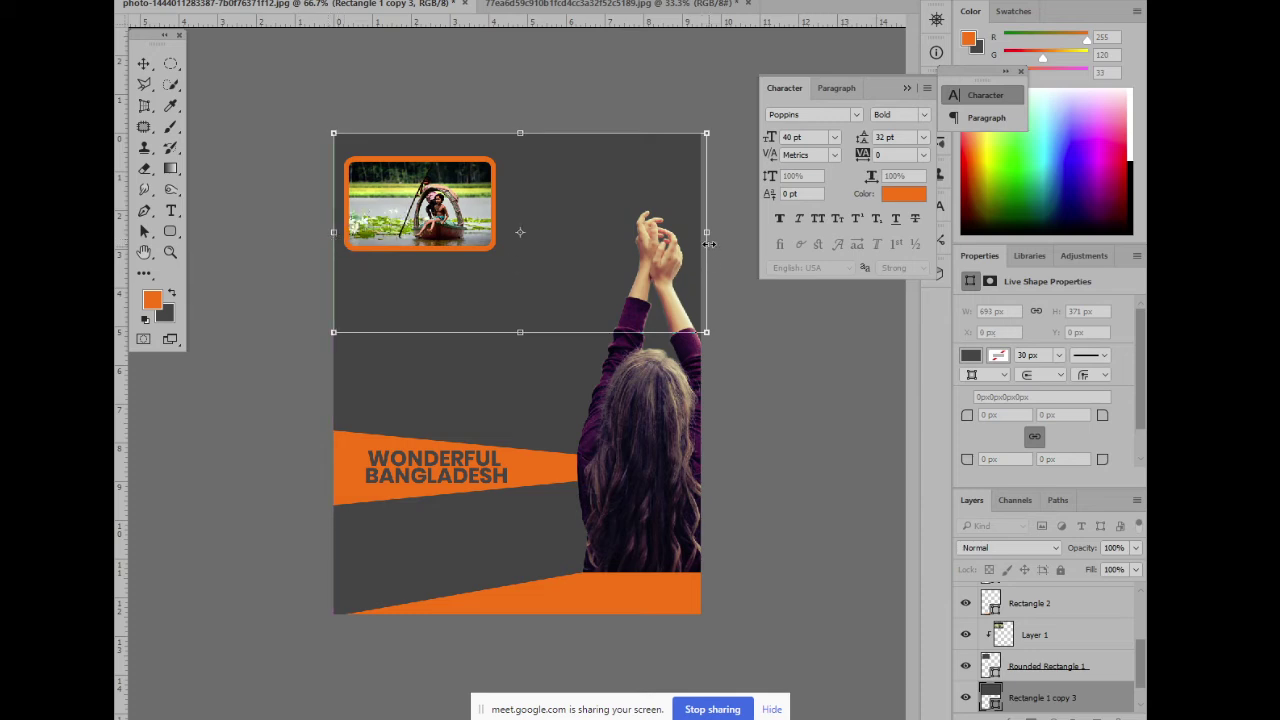
drag(704, 234, 700, 234)
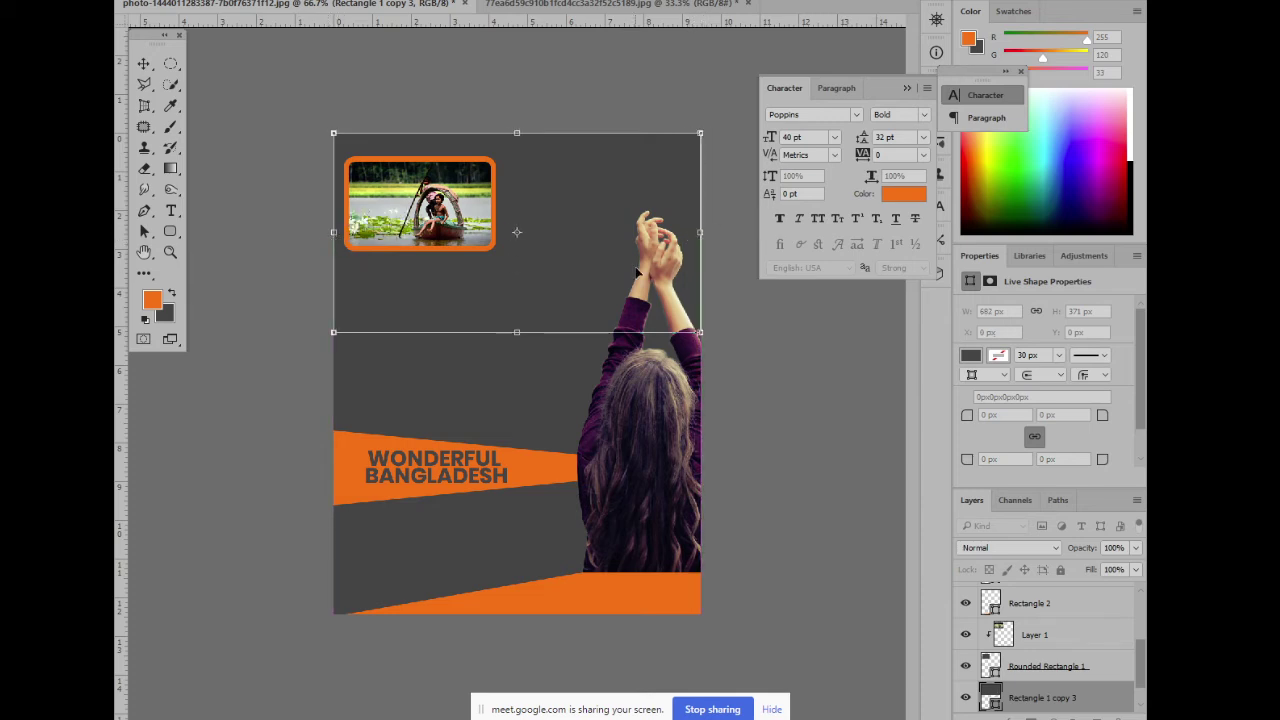
key(Return)
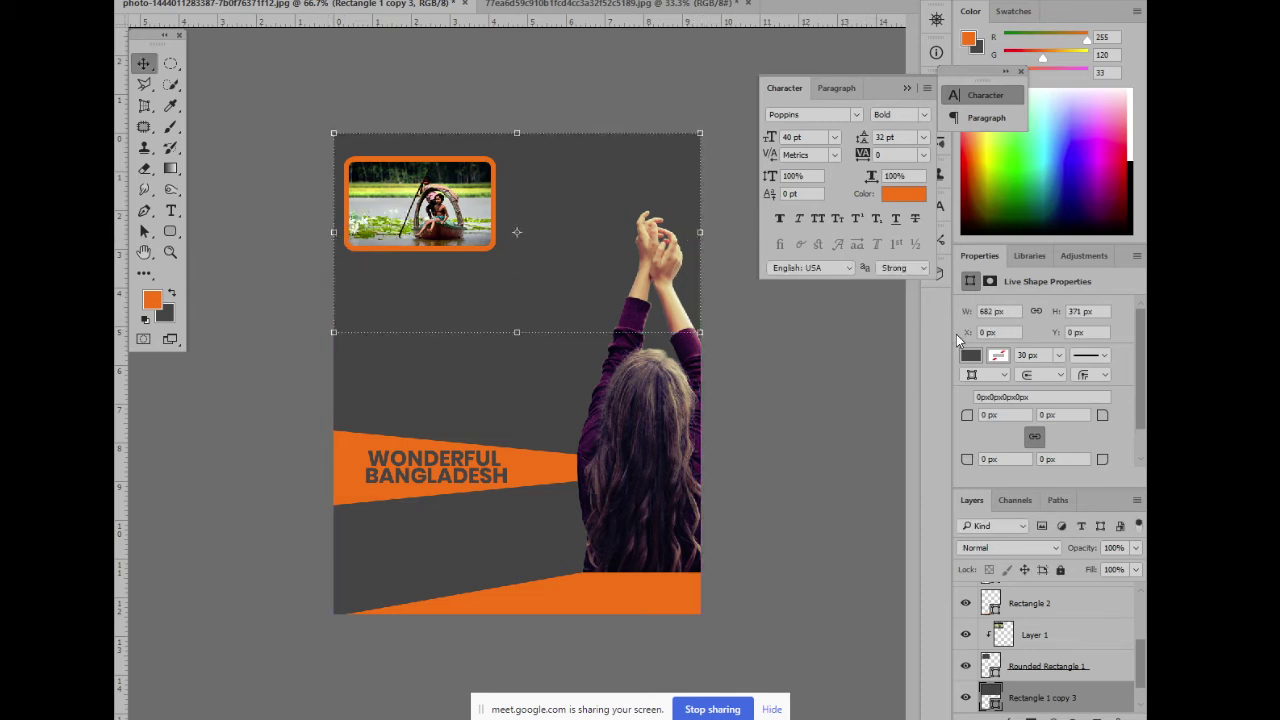
Try grayish brown and light gray fills on the upper background rectangle, and deselect it
click(978, 356)
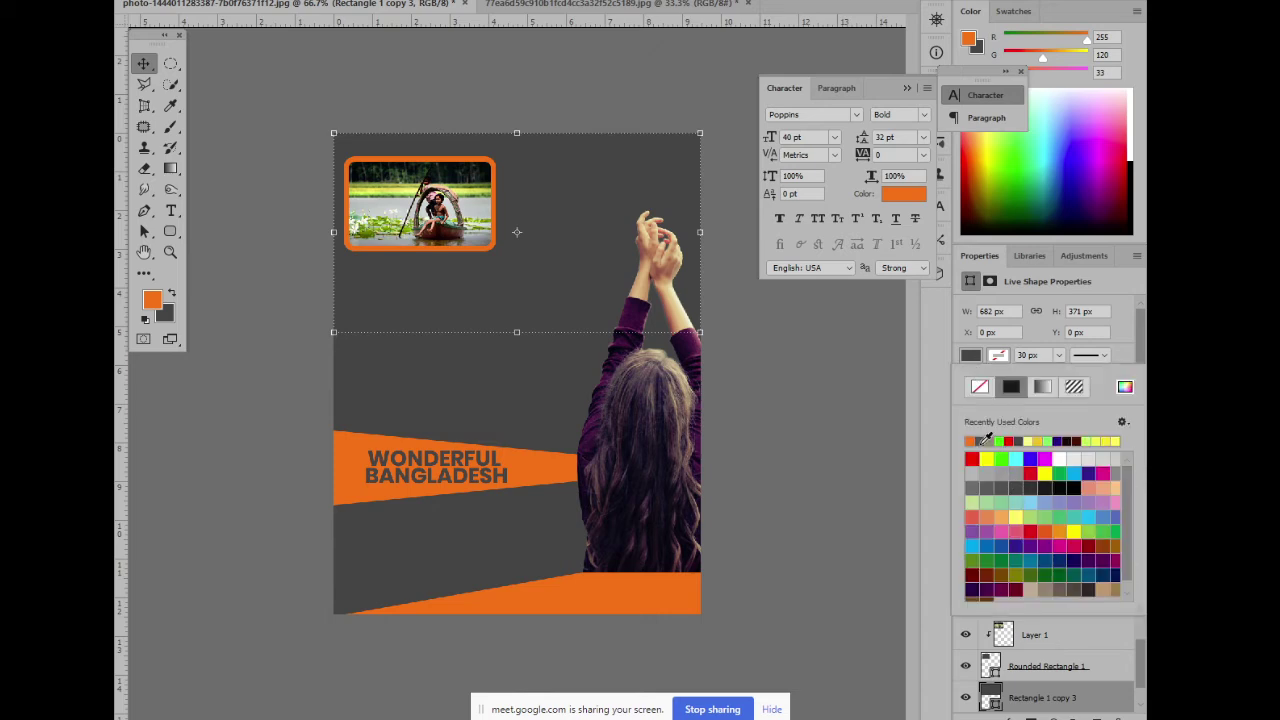
click(991, 440)
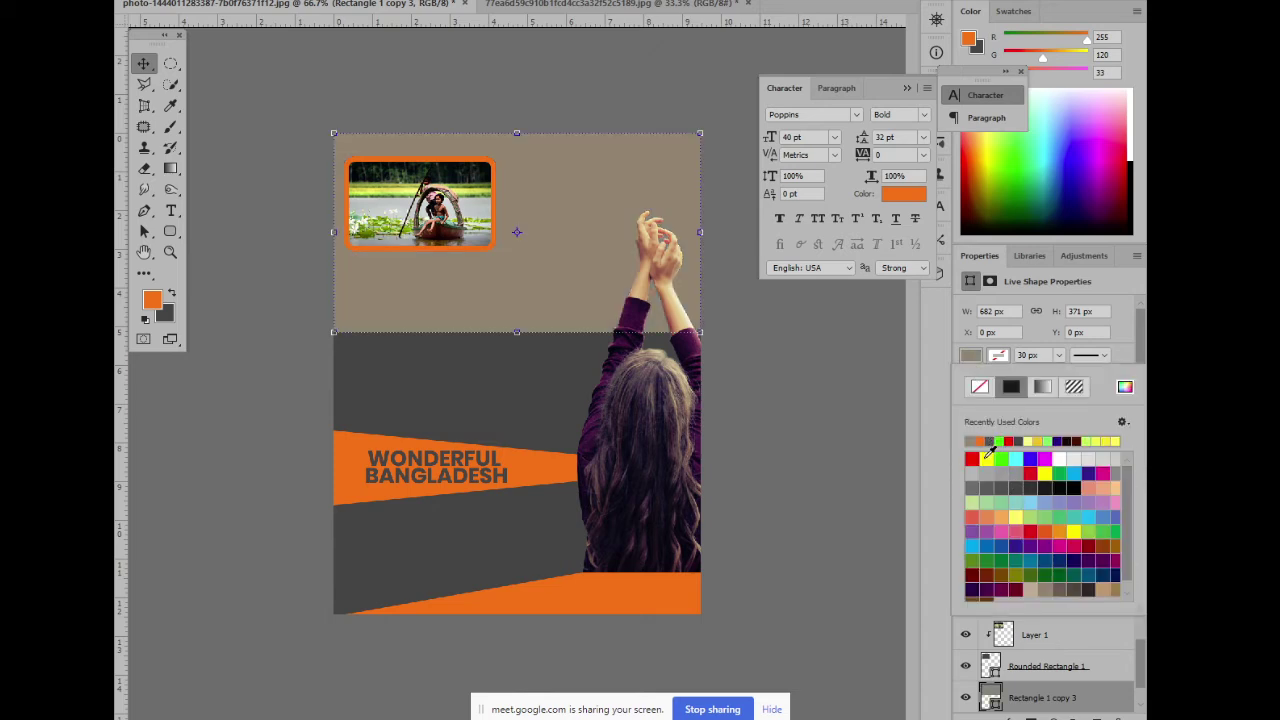
click(974, 470)
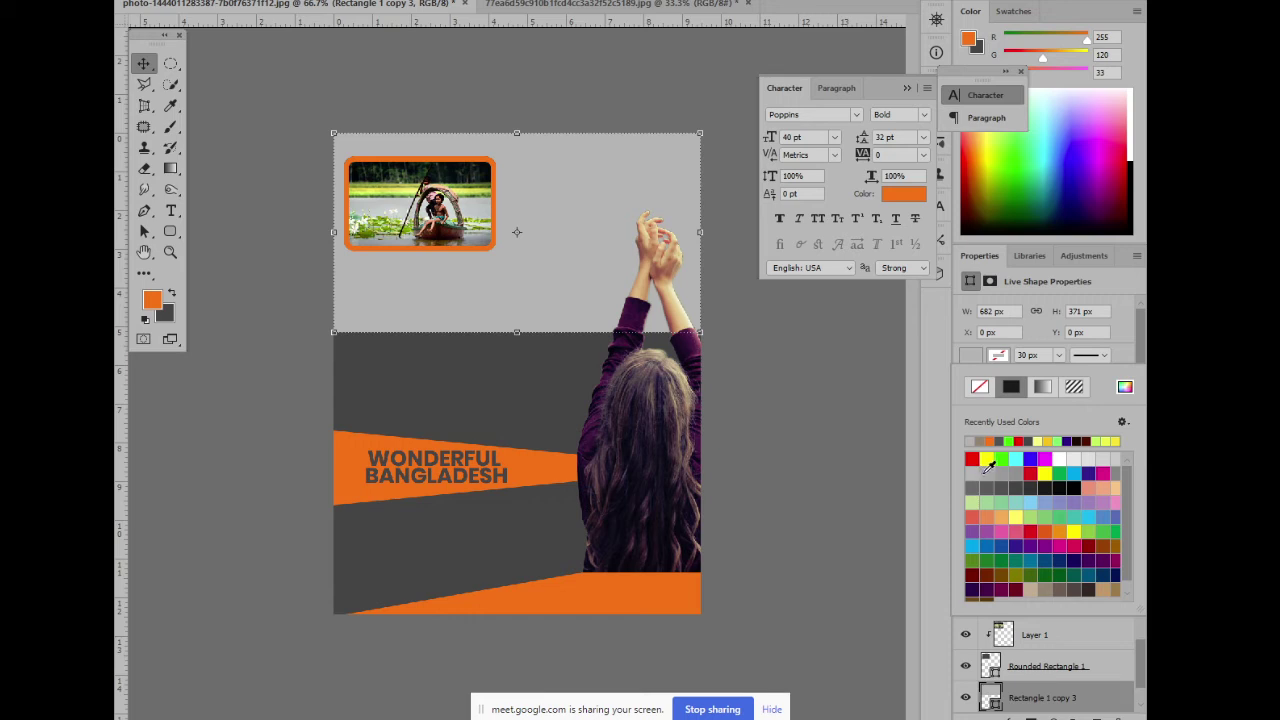
click(985, 473)
click(657, 288)
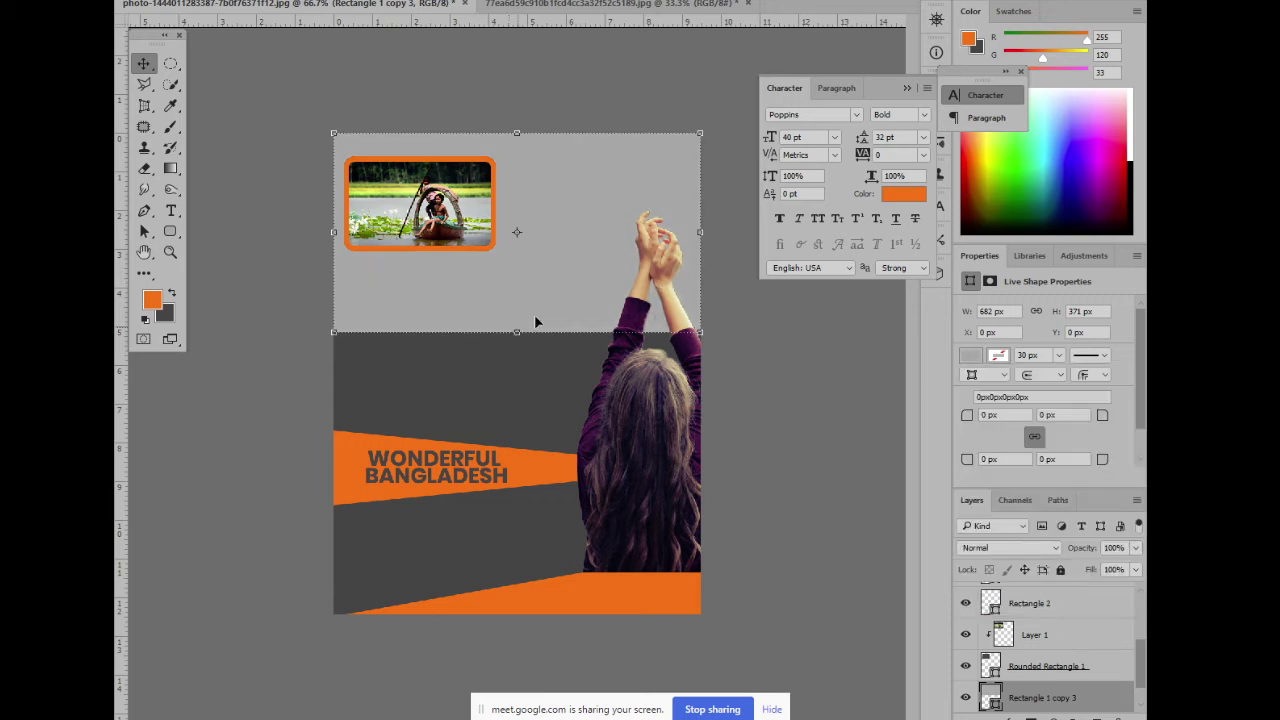
click(768, 307)
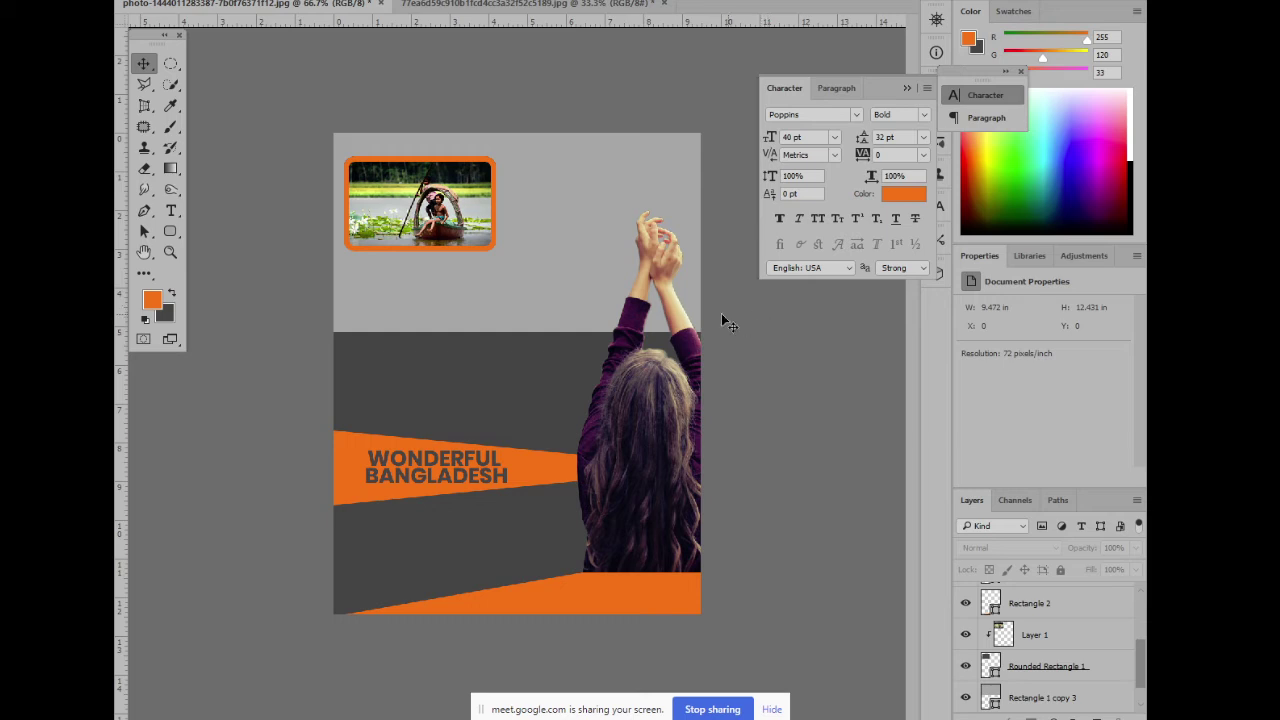
Change the upper background rectangle's fill to a dark gray slightly lighter than the lower rectangle
click(601, 182)
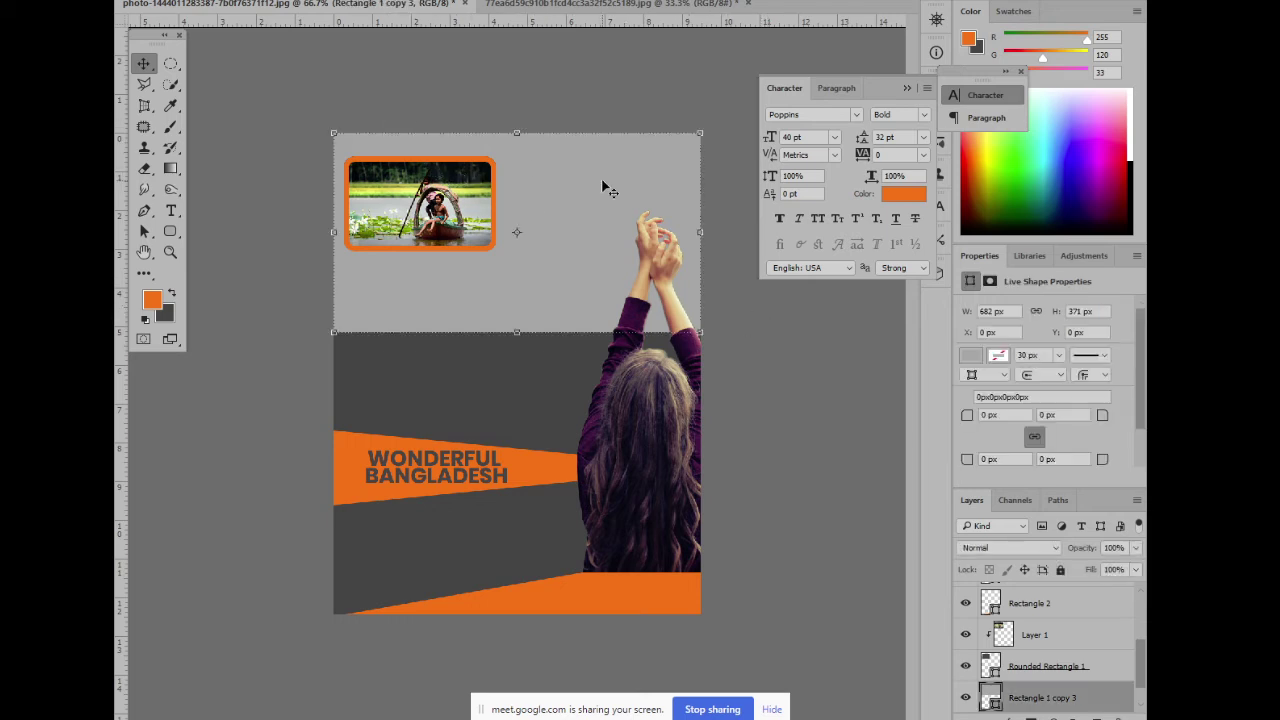
click(971, 356)
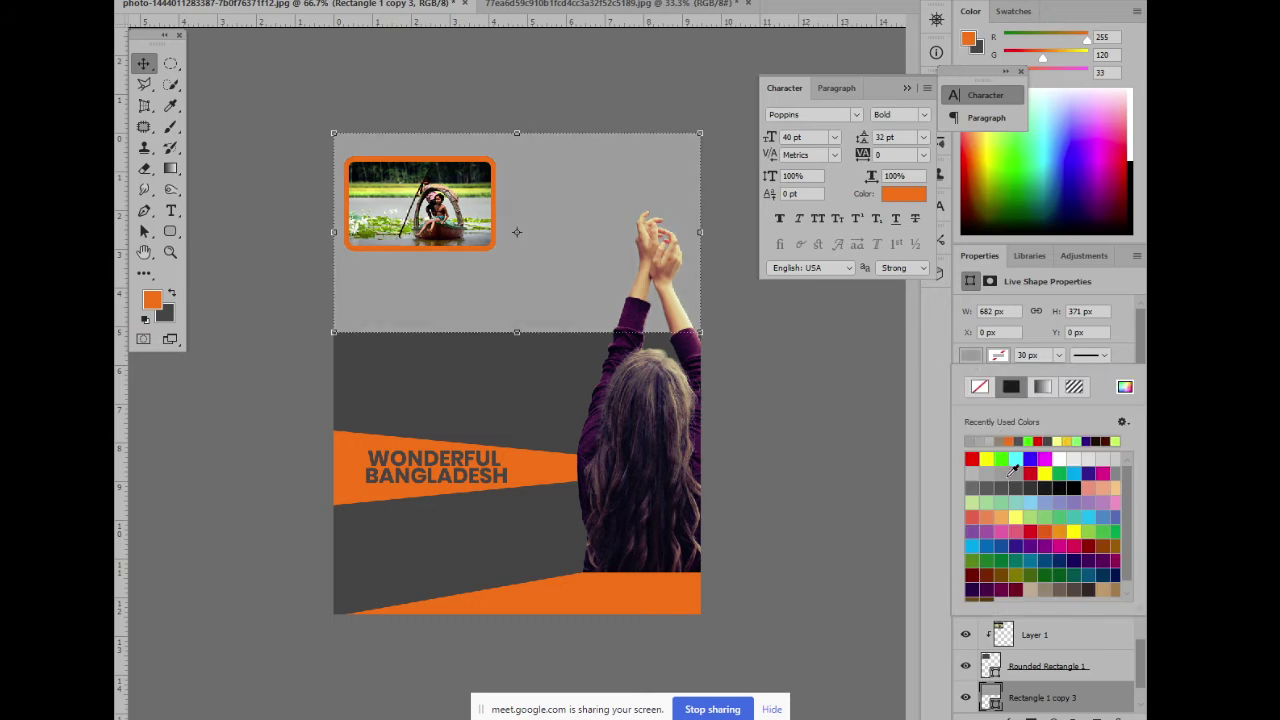
click(1005, 486)
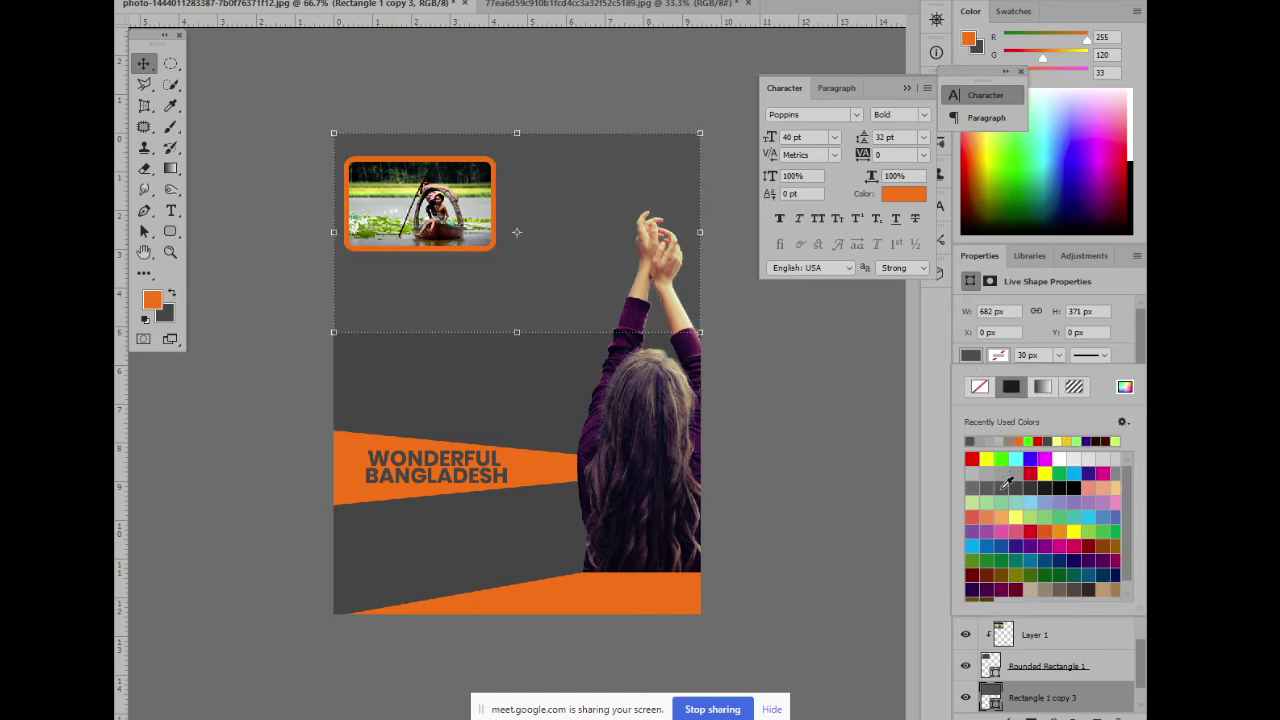
click(988, 487)
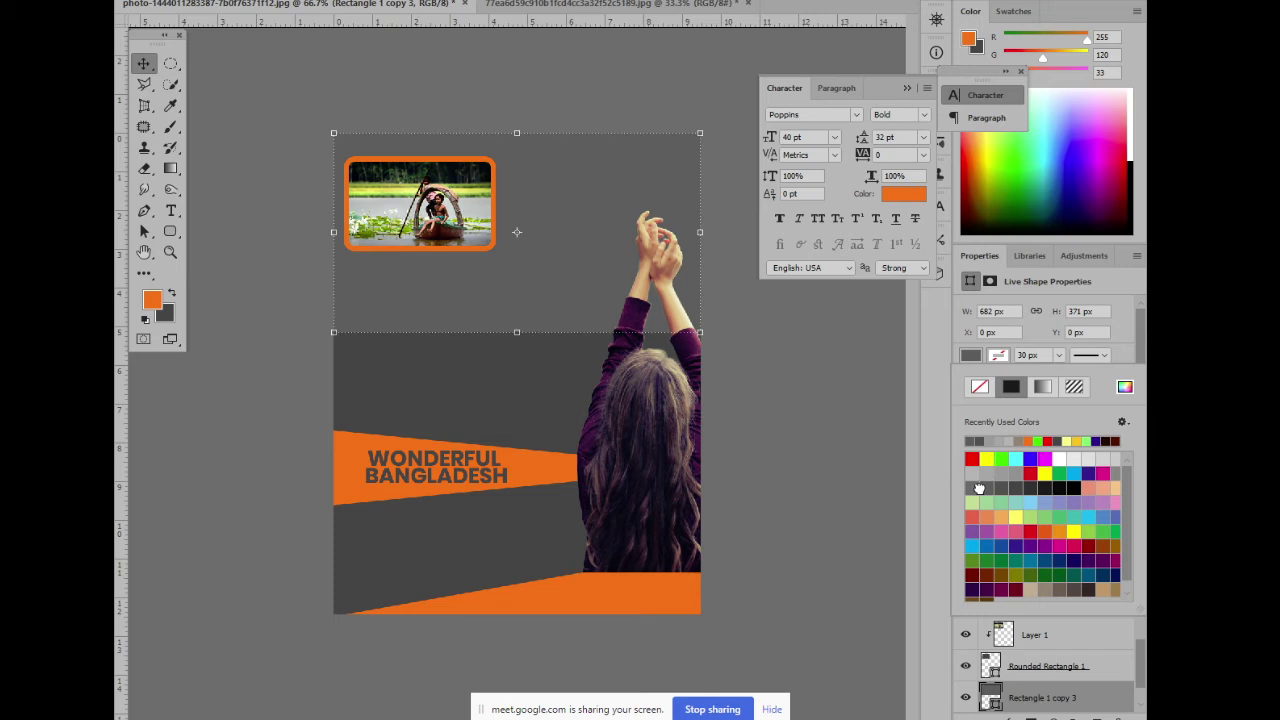
Try a medium-dark gray and a lighter medium gray fill on the upper background rectangle, and deselect it
click(979, 487)
click(810, 367)
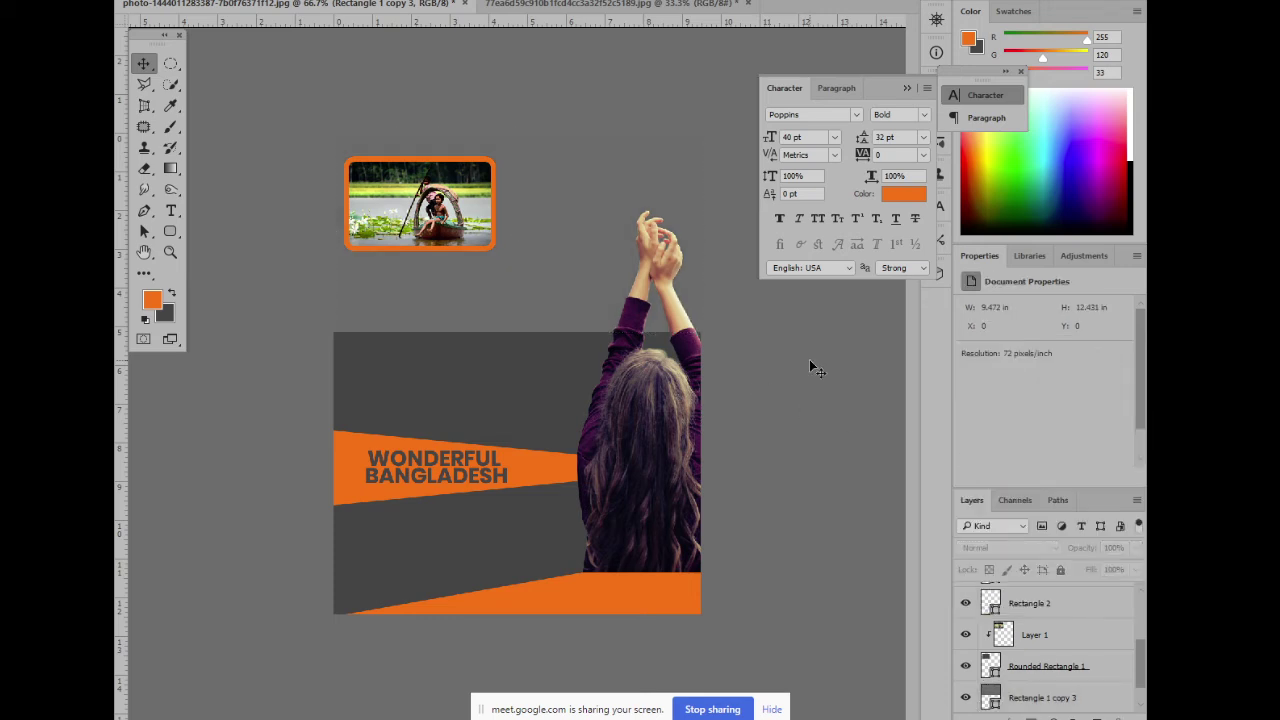
click(567, 268)
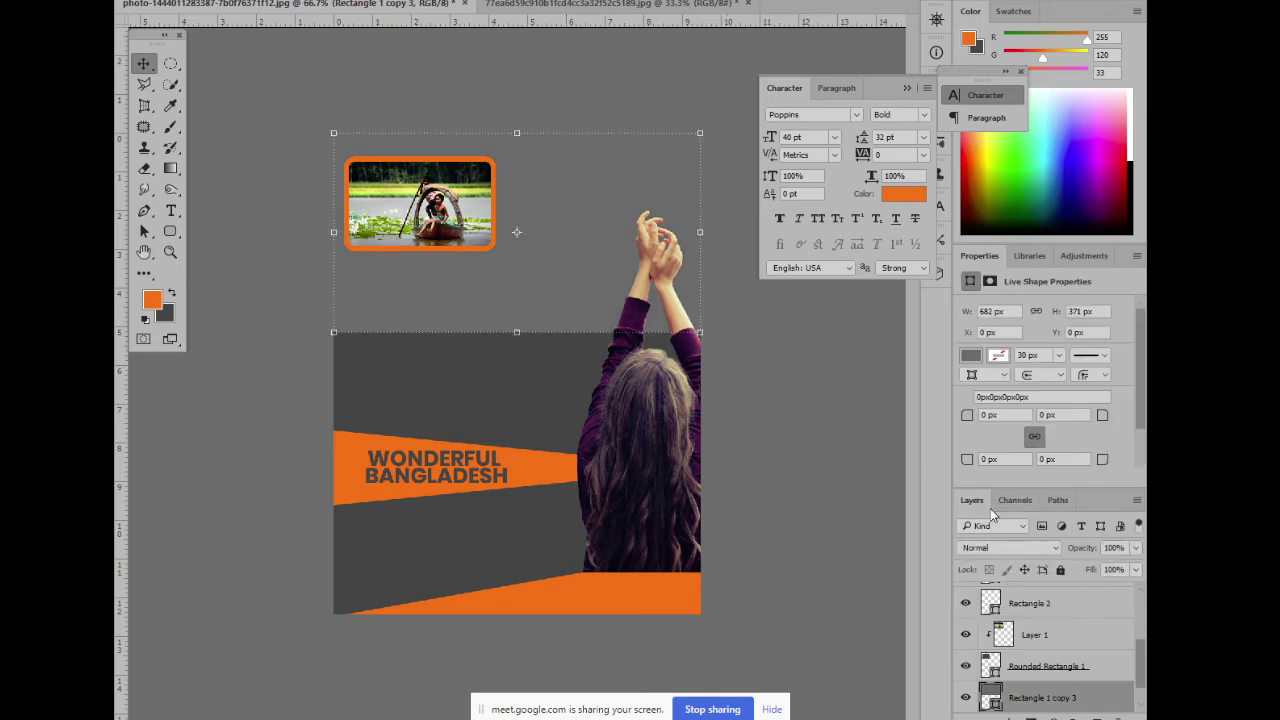
click(971, 356)
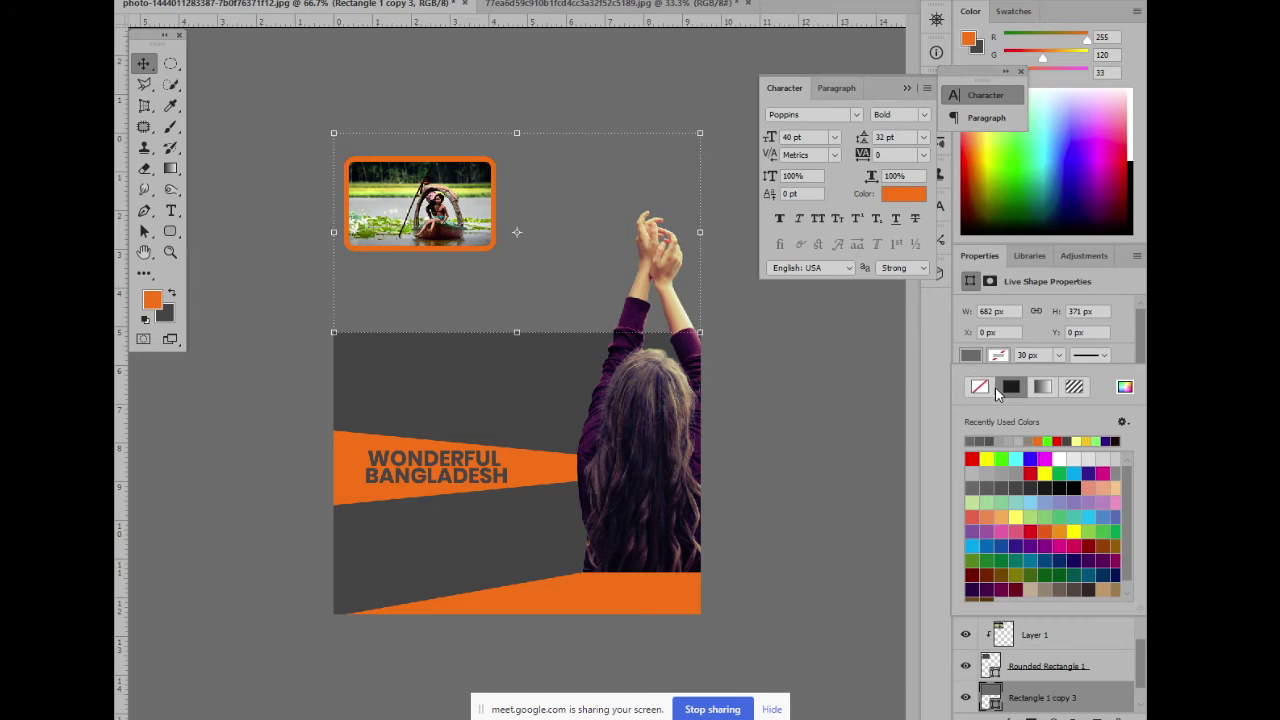
click(1117, 466)
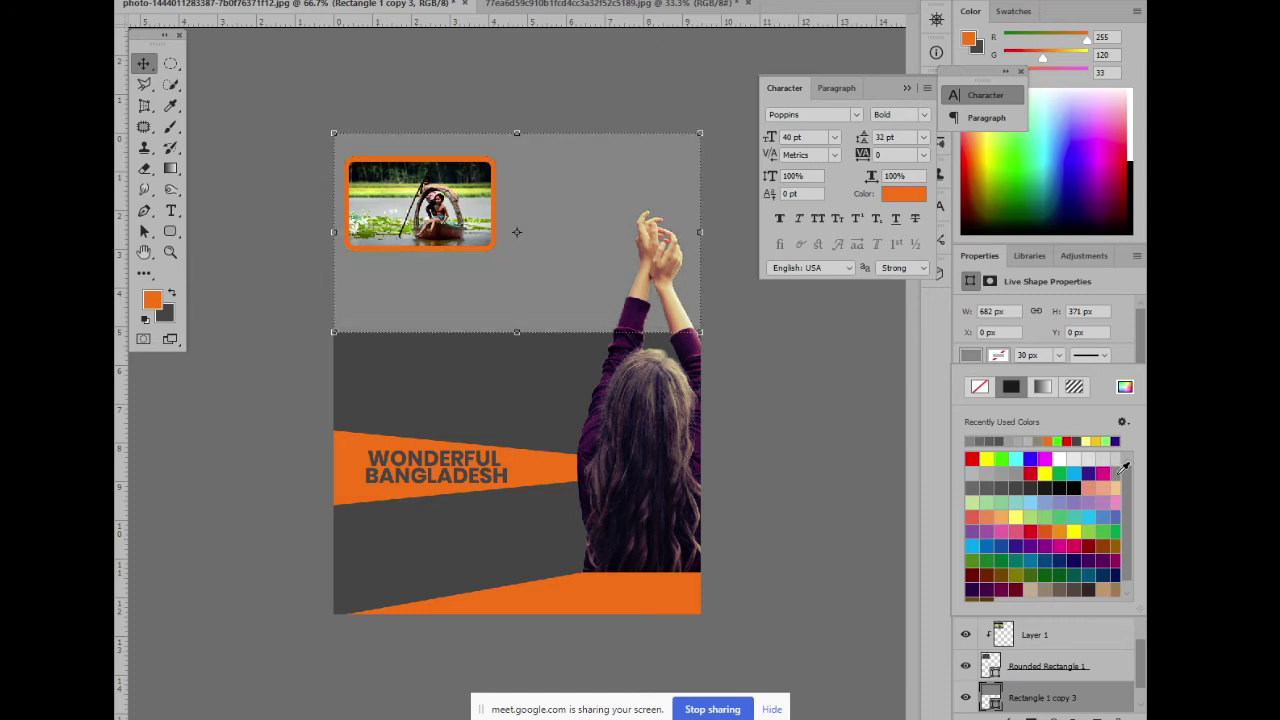
click(809, 436)
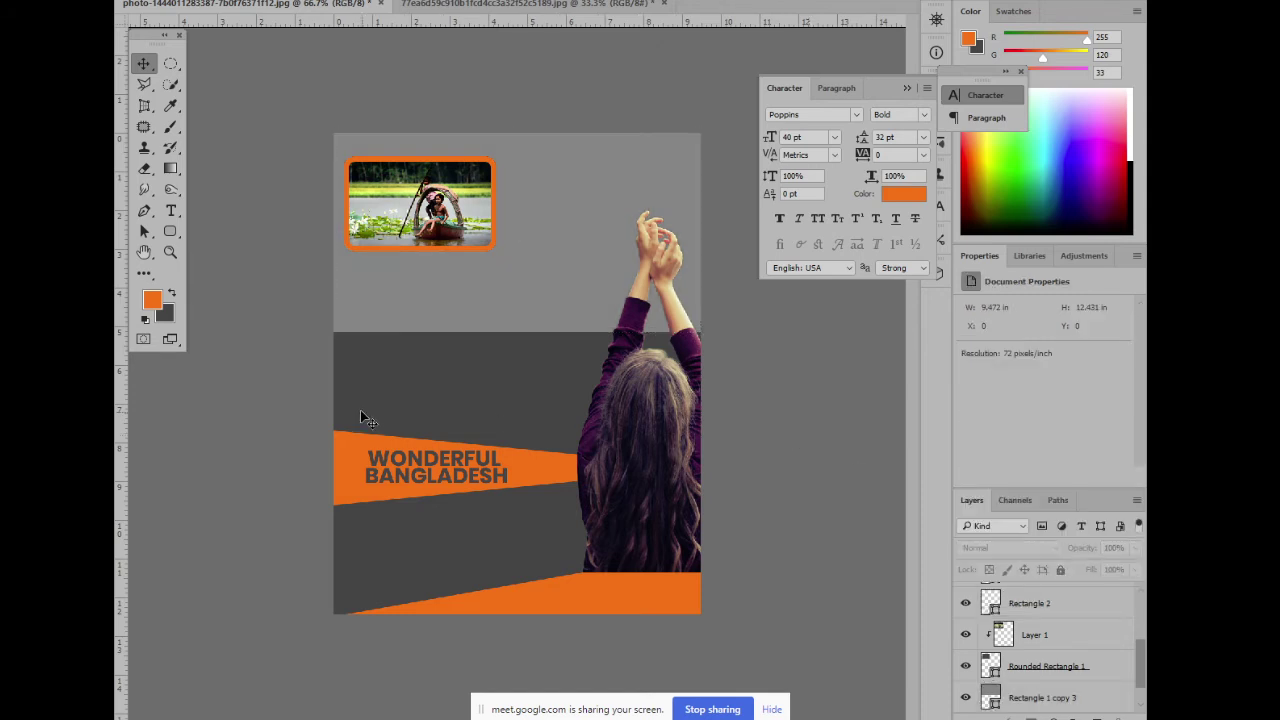
Try green, pale yellow and near-black foreground colors sampled from the boat photo
click(471, 277)
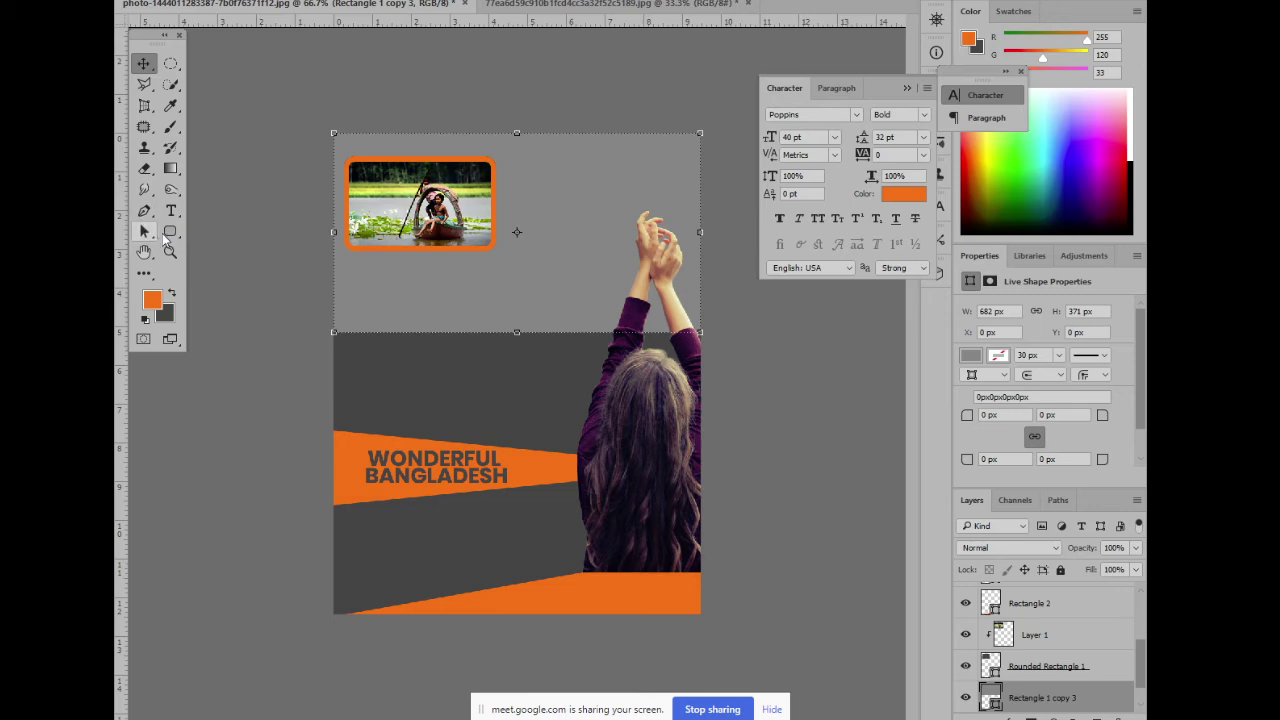
click(168, 110)
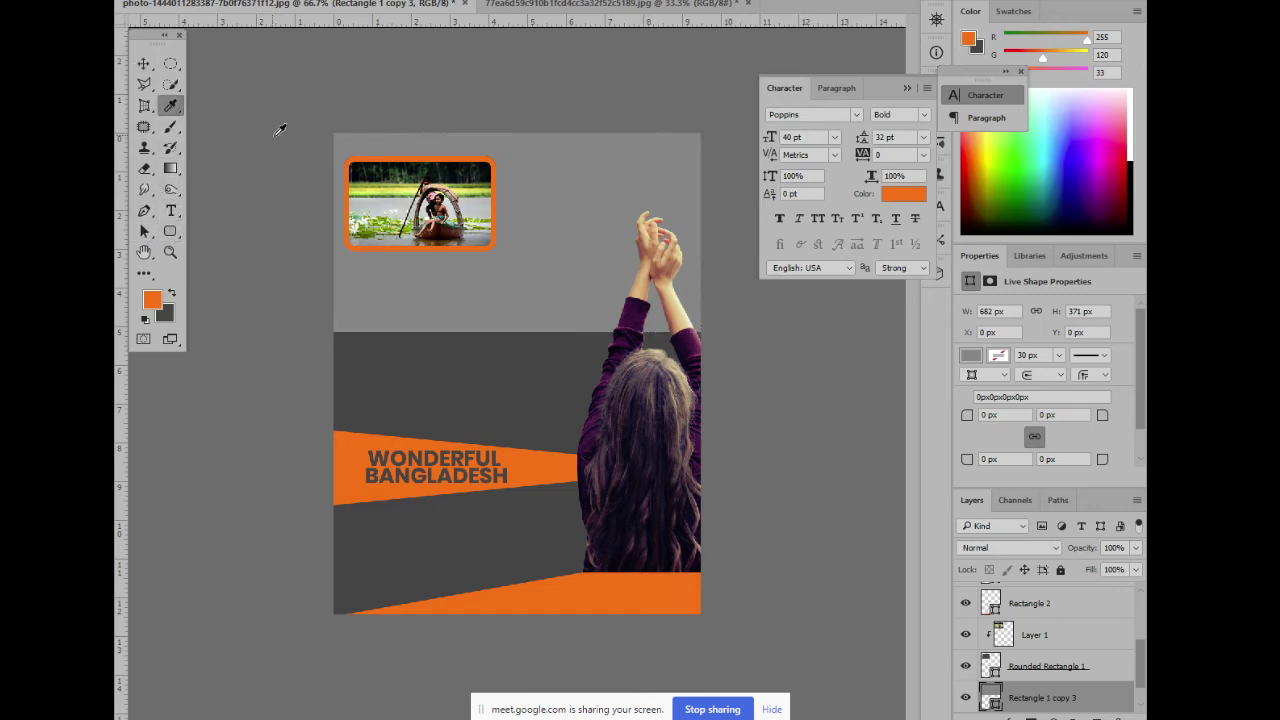
key(ctrl+plus)
key(ctrl+plus)
drag(349, 149, 556, 608)
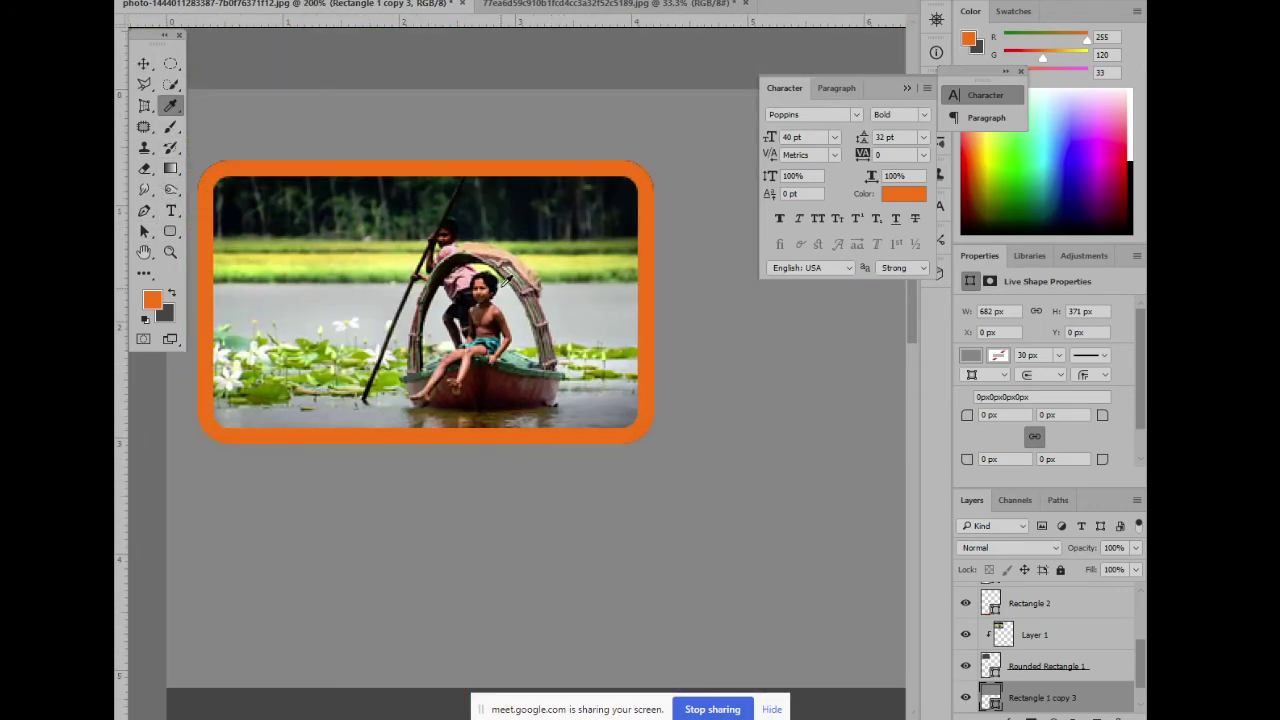
click(575, 297)
click(544, 245)
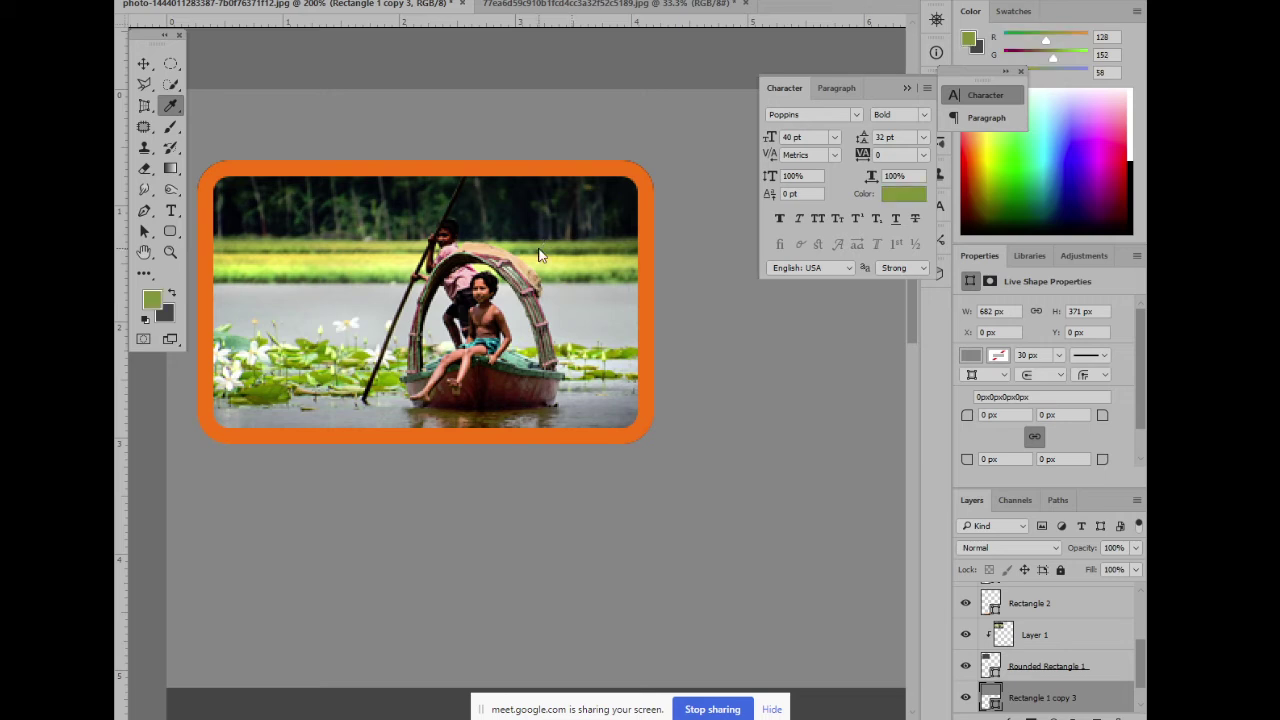
click(550, 256)
key(ctrl+minus)
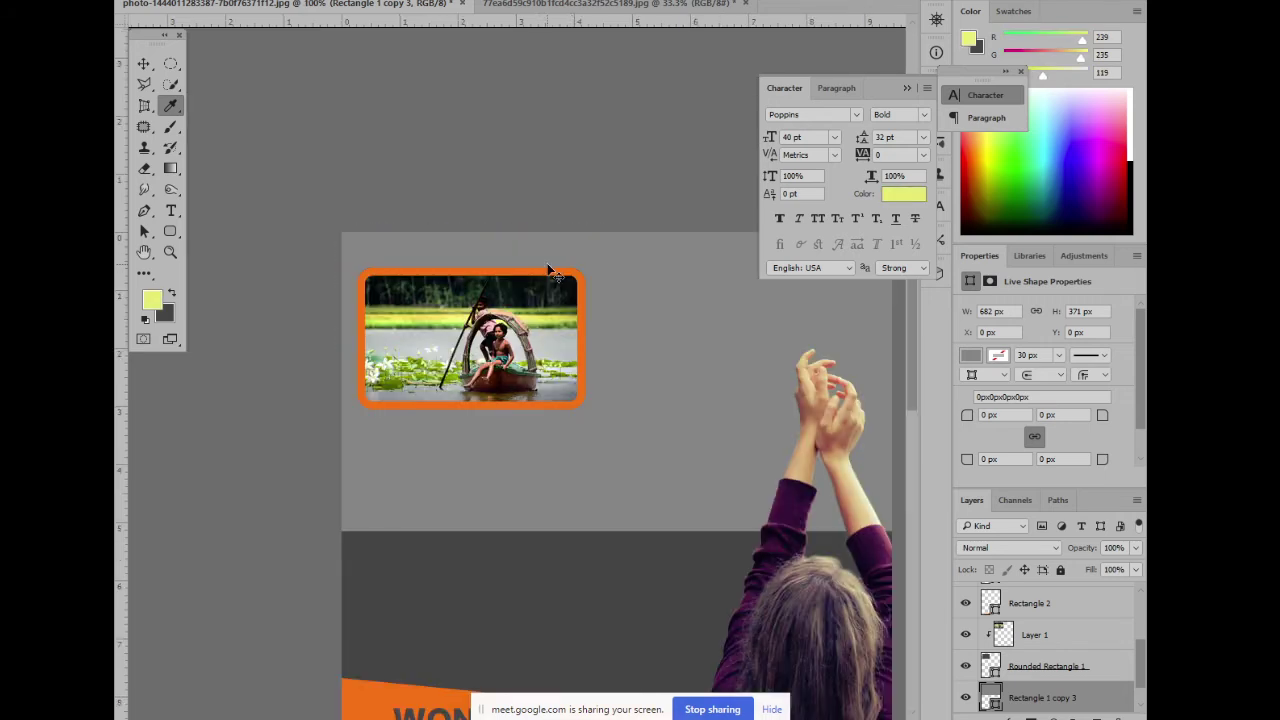
click(392, 370)
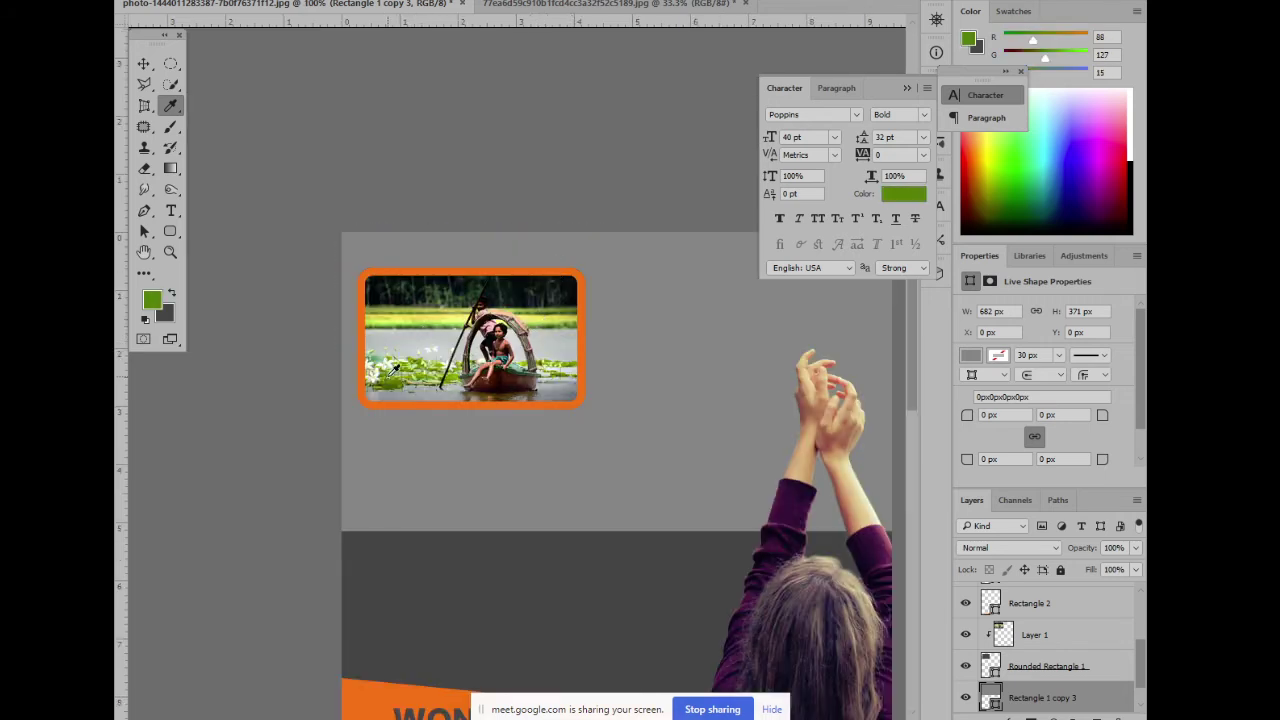
click(478, 324)
click(494, 300)
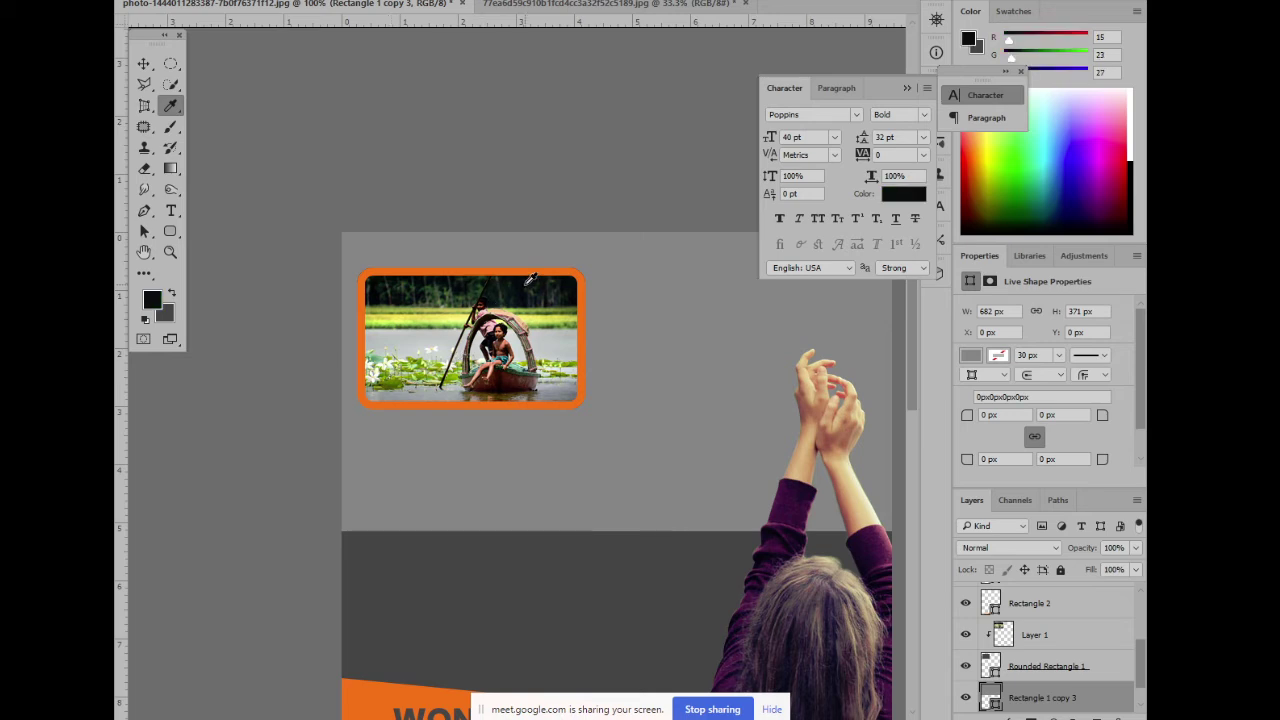
key(ctrl+minus)
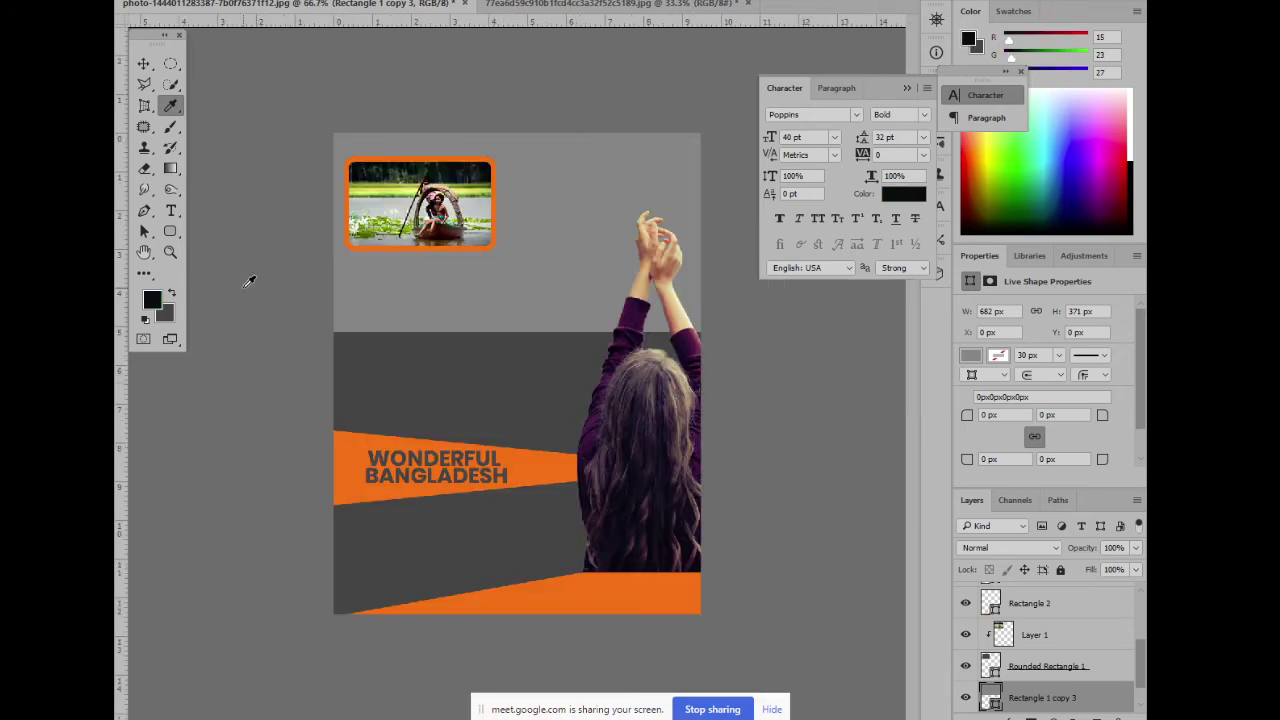
Sample the orange of the title band and fill the upper background rectangle with it
click(364, 436)
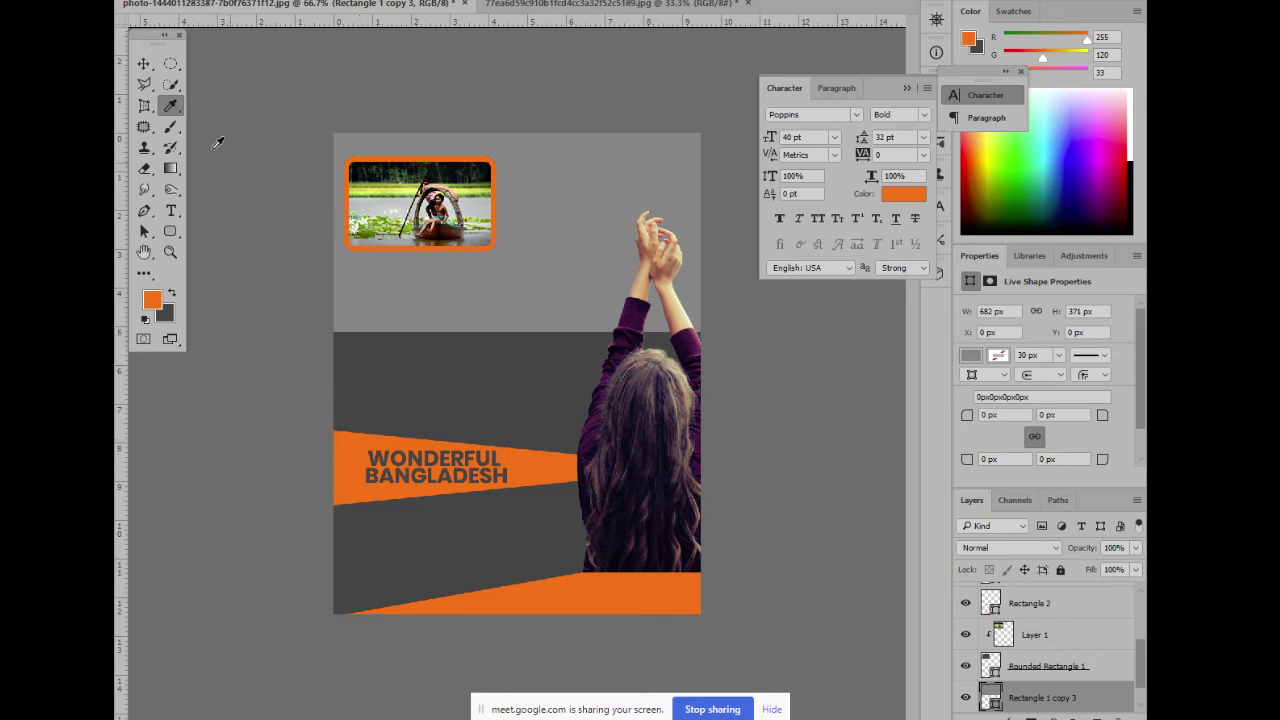
click(146, 64)
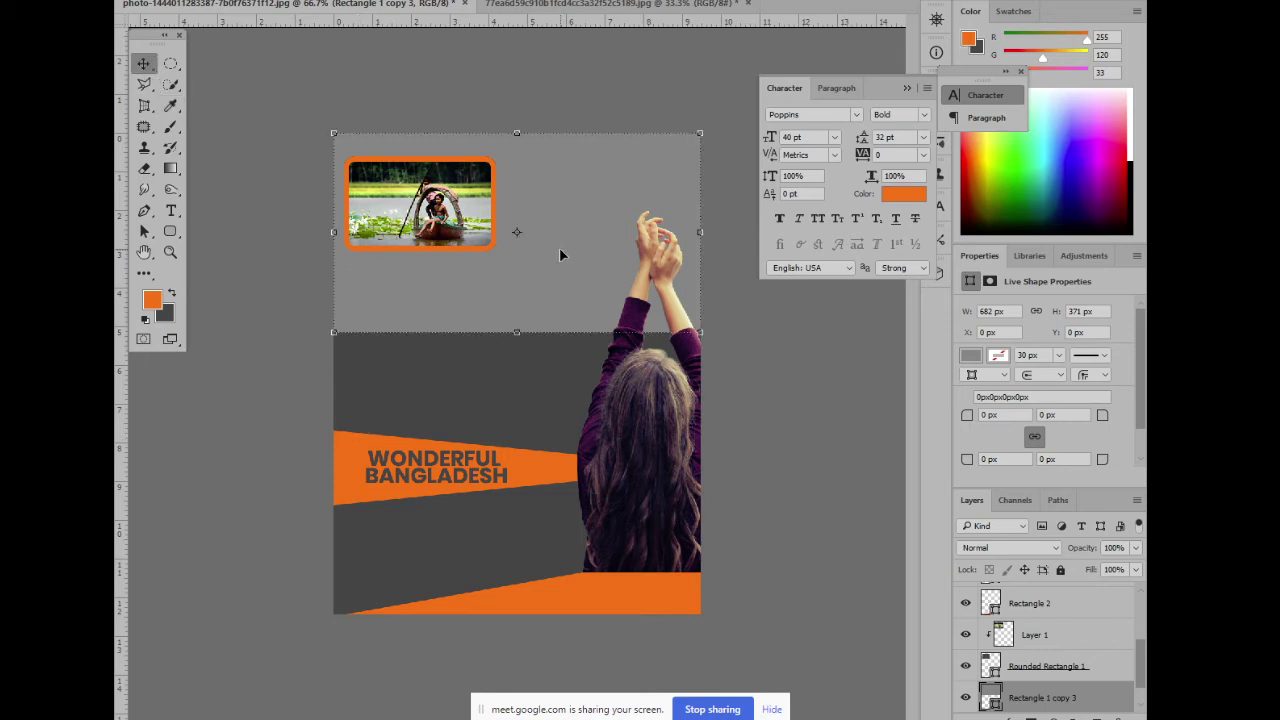
key(alt+BackSpace)
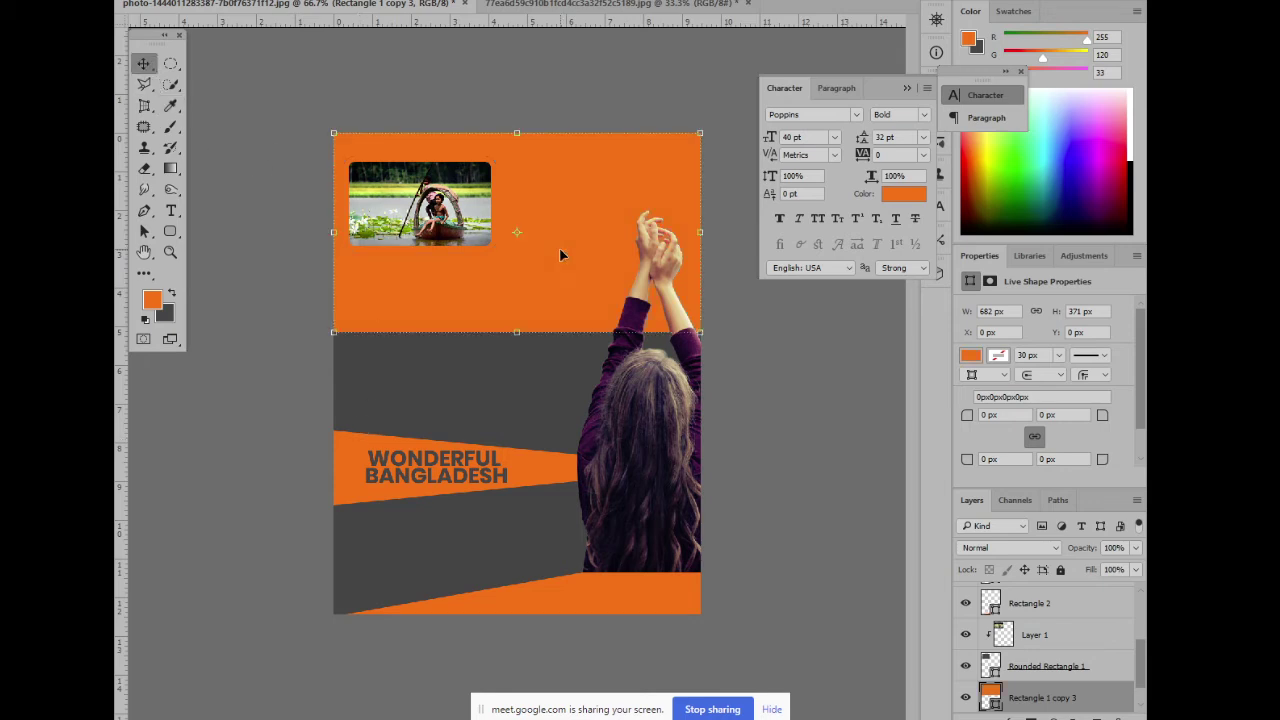
click(322, 188)
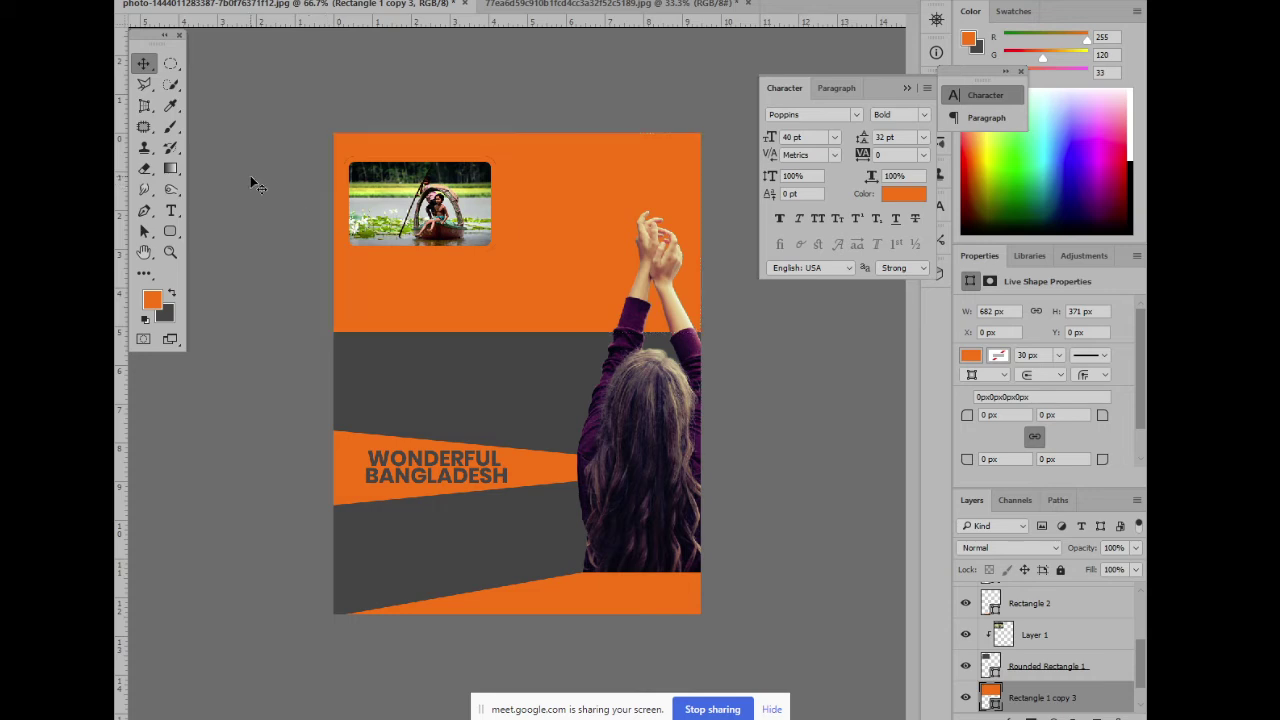
Change the stroke color of the boat photo's rounded frame to 80% Gray, and deselect the frame
click(467, 255)
click(478, 207)
click(1002, 357)
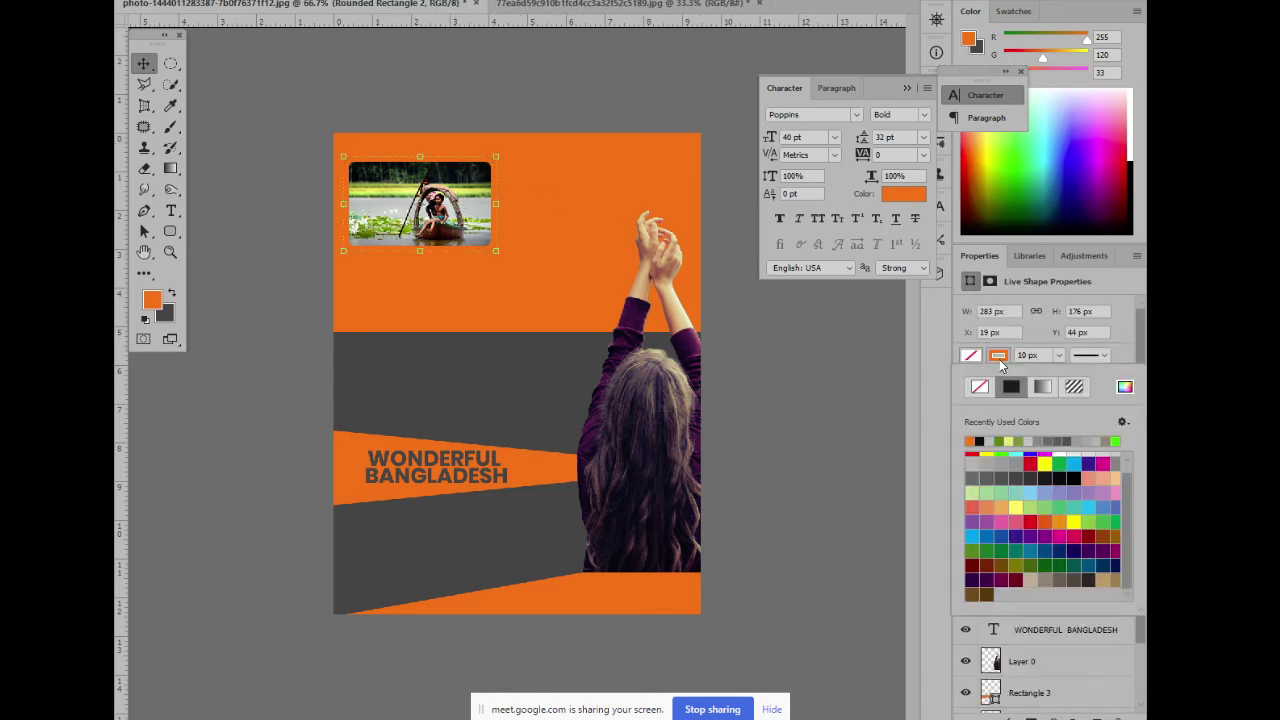
click(999, 358)
click(999, 358)
click(990, 441)
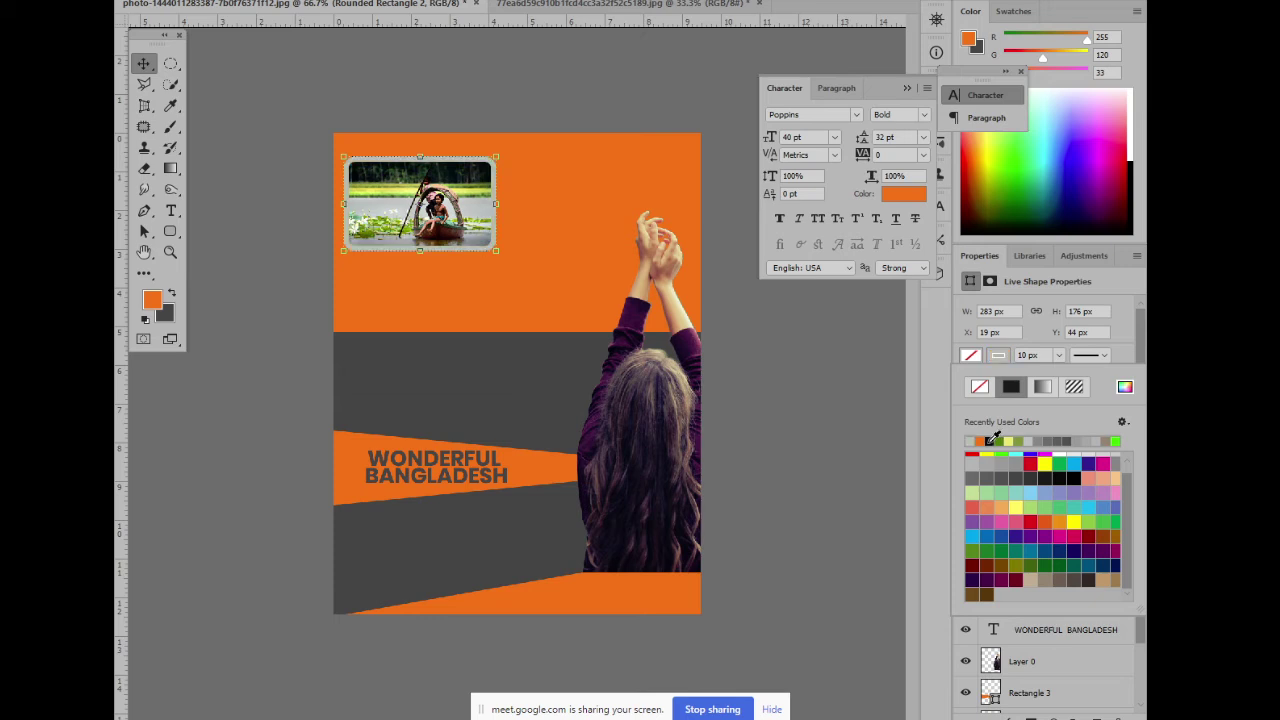
click(1014, 478)
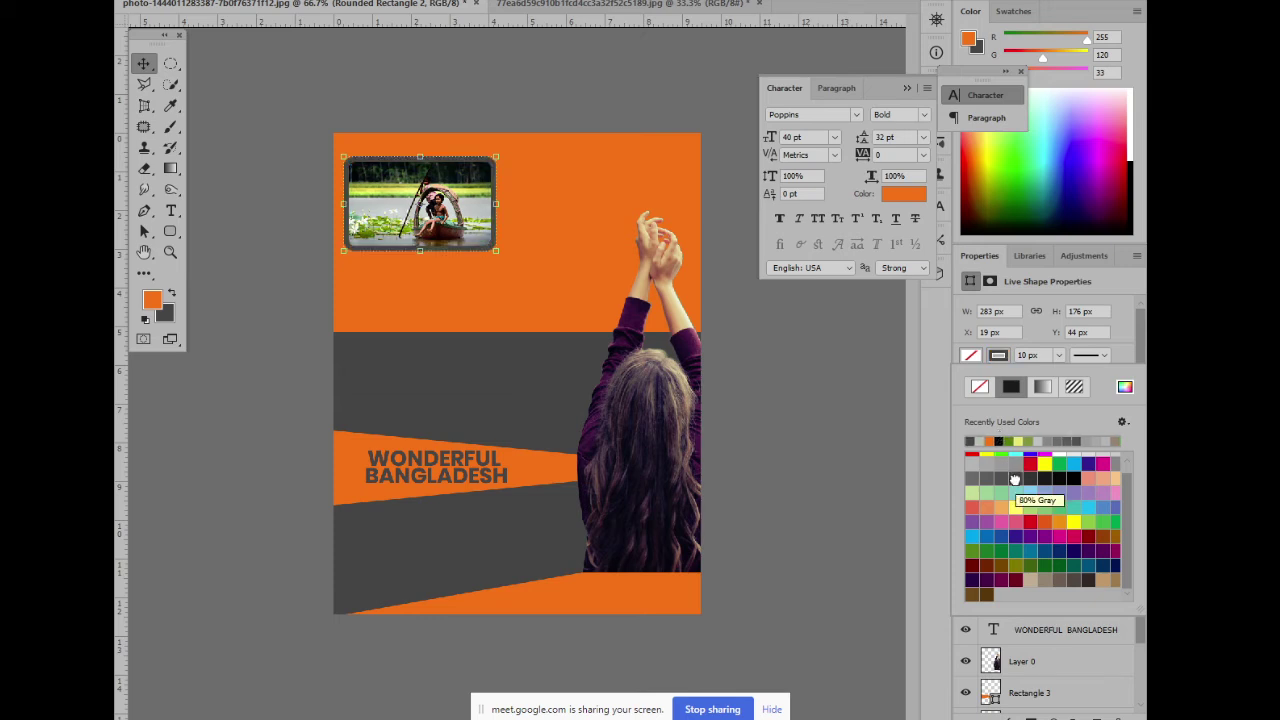
click(293, 165)
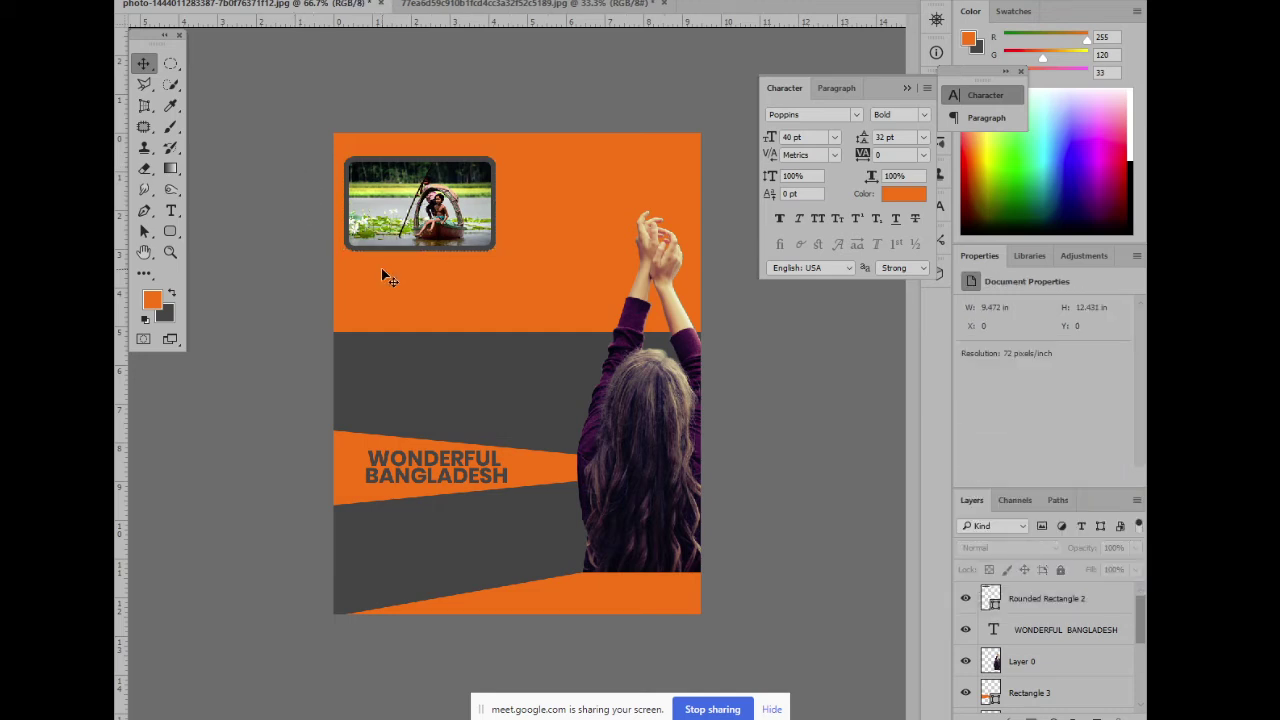
Create a text box about 4.7 × 2.3 in beside the boat photo and set its font size to 12 pt
scroll(534, 370, up, 1)
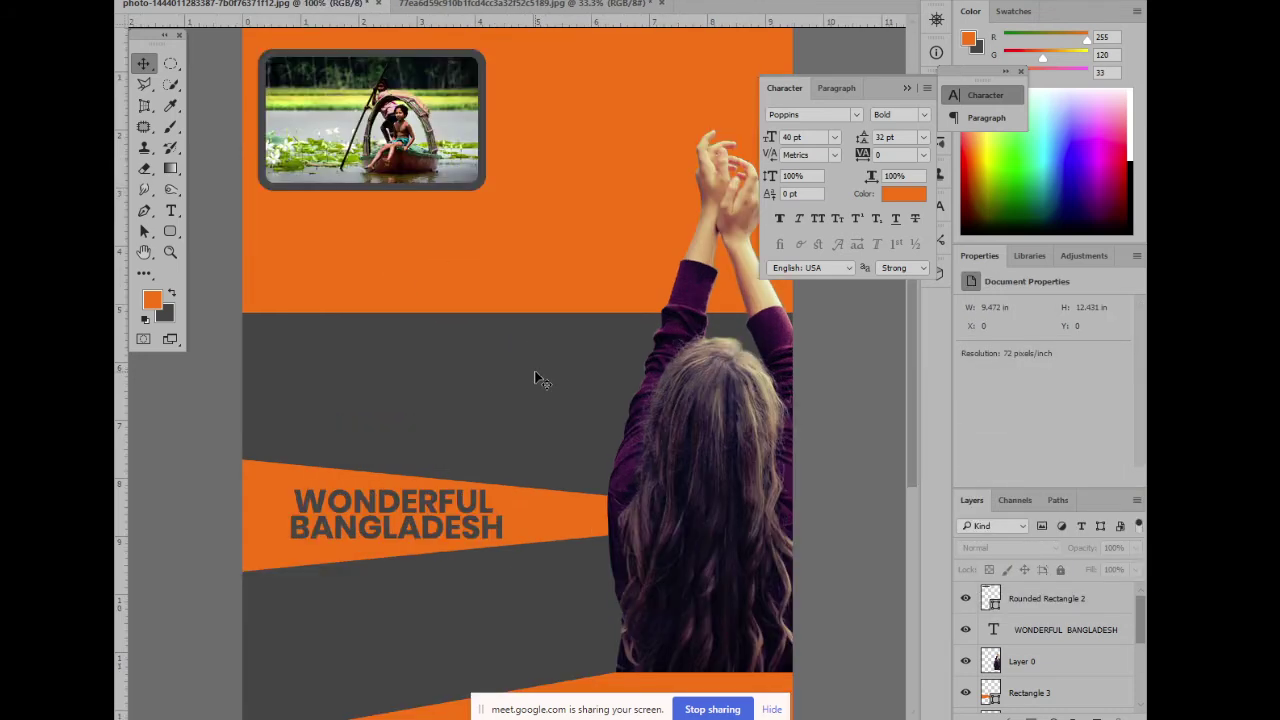
scroll(535, 374, down, 1)
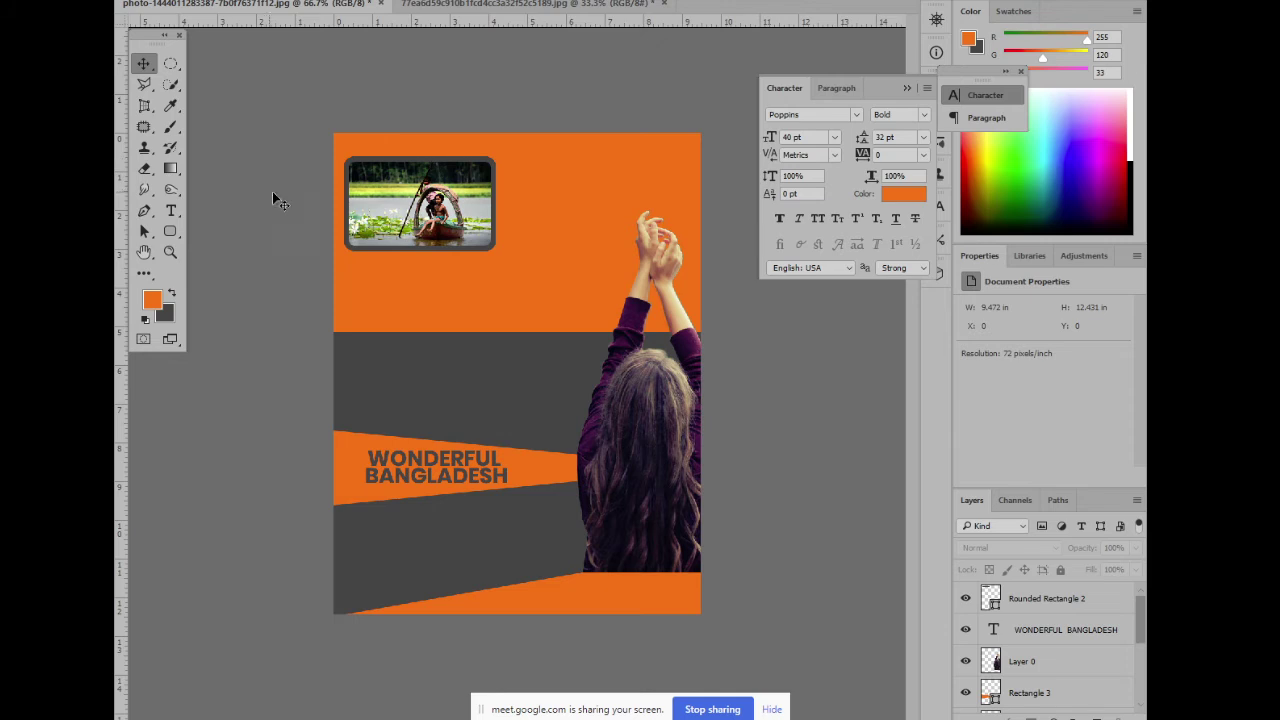
key(ctrl+plus)
drag(500, 277, 464, 390)
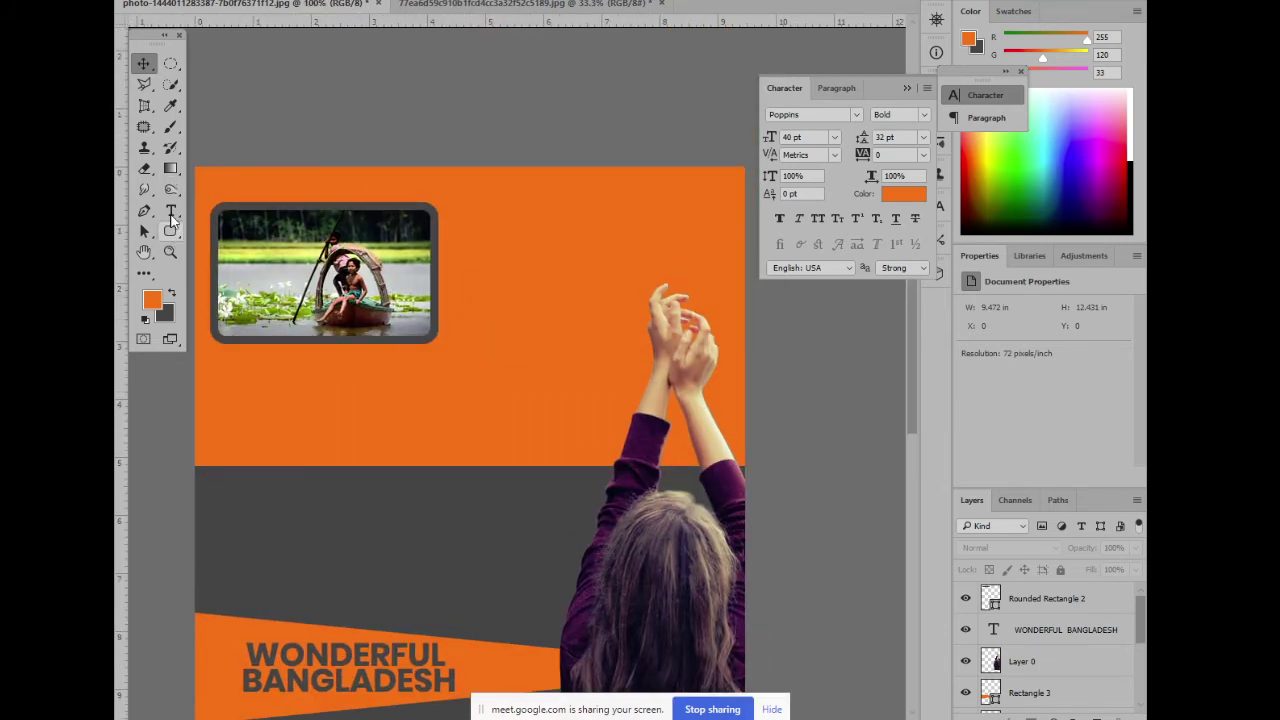
click(172, 210)
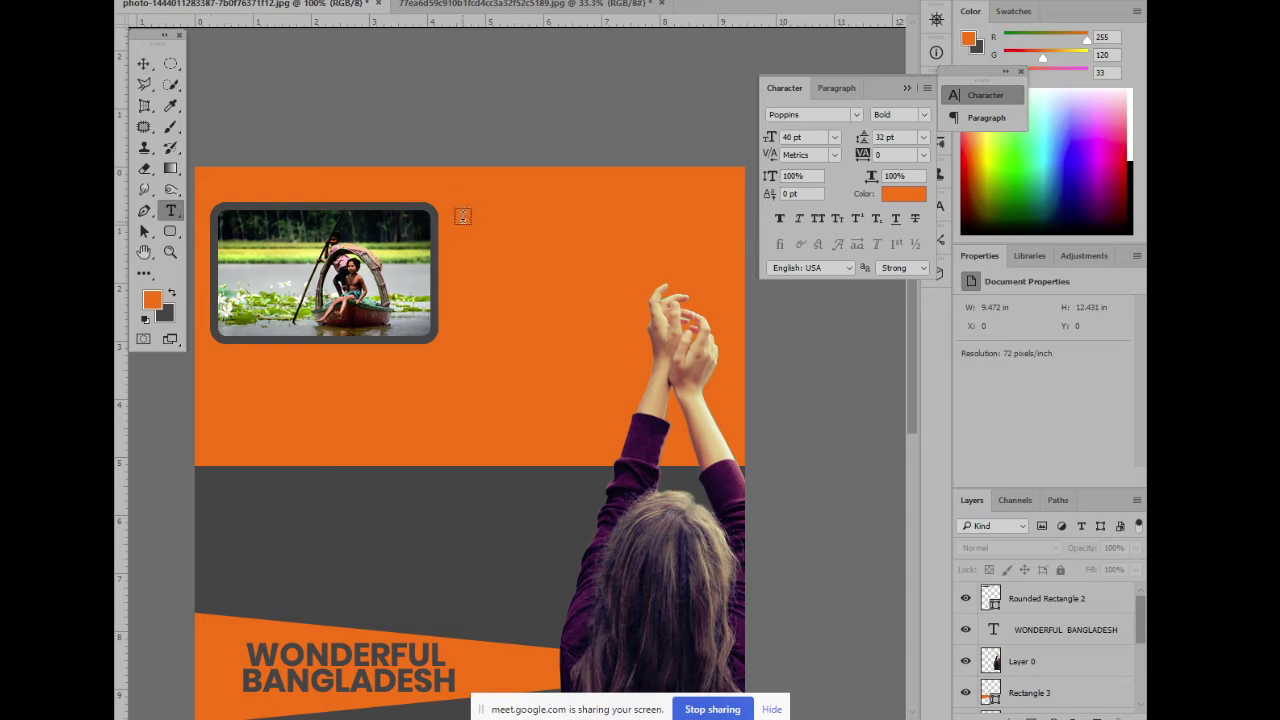
drag(453, 209, 727, 342)
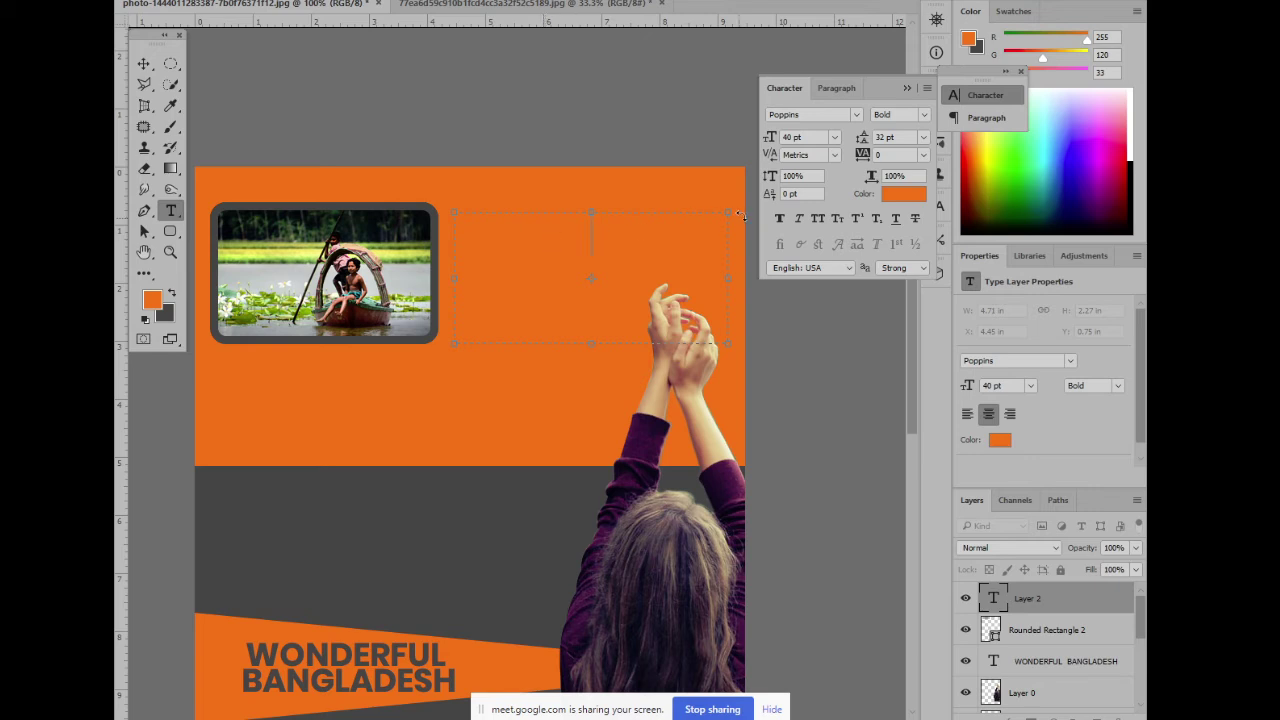
click(812, 138)
text(12)
key(Return)
Switch to the web browser, try "lear" and "a" as Google search entries, and clear them
click(419, 660)
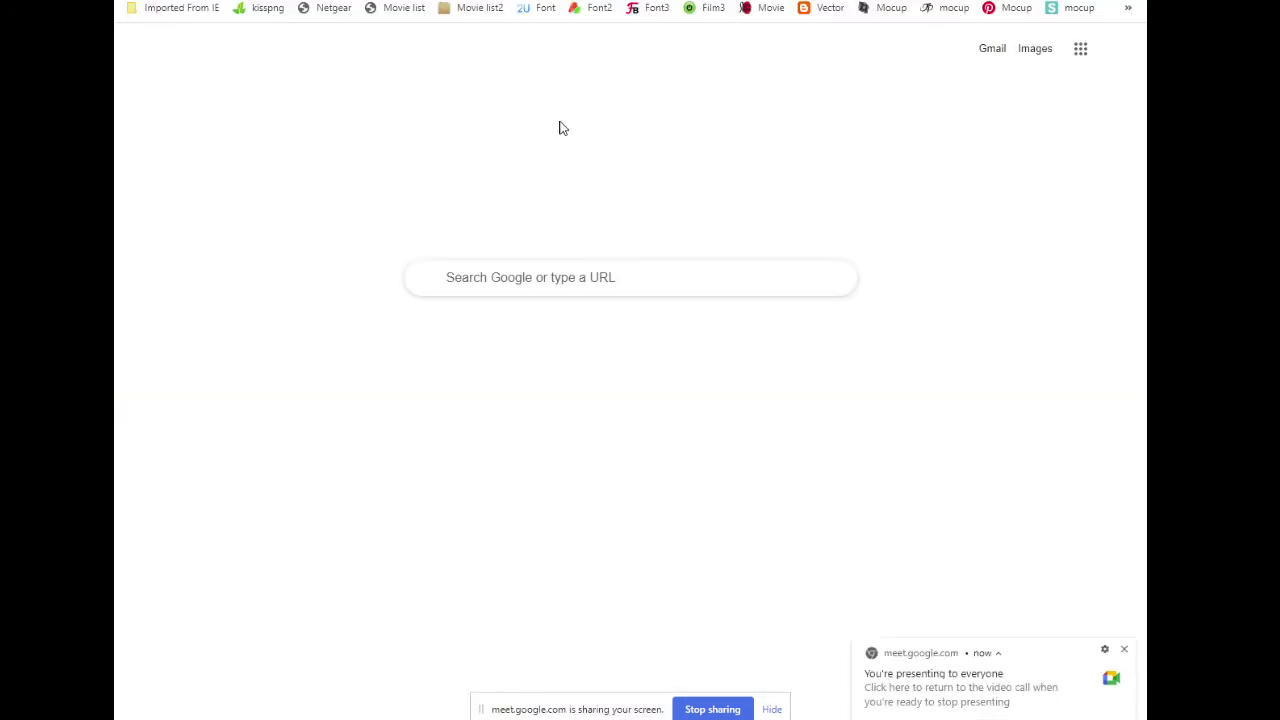
click(566, 278)
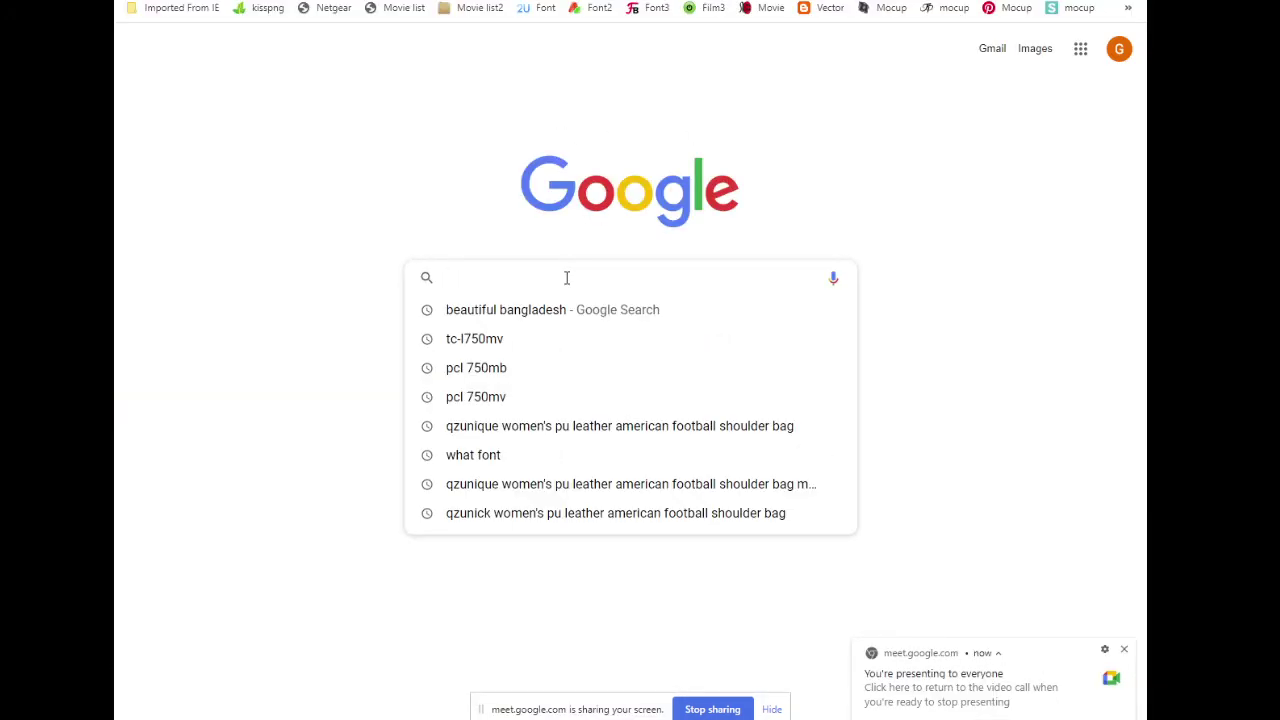
text(lear)
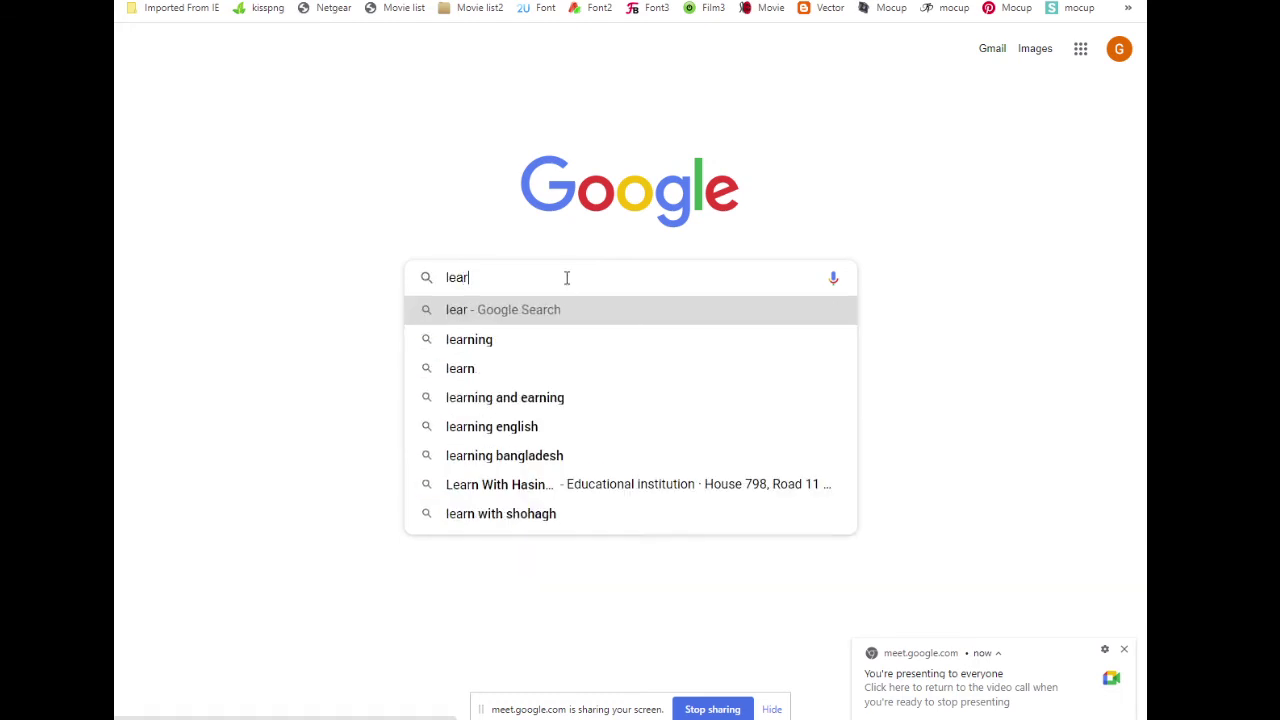
key(BackSpace)
key(BackSpace)
key(BackSpace)
key(BackSpace)
text(a)
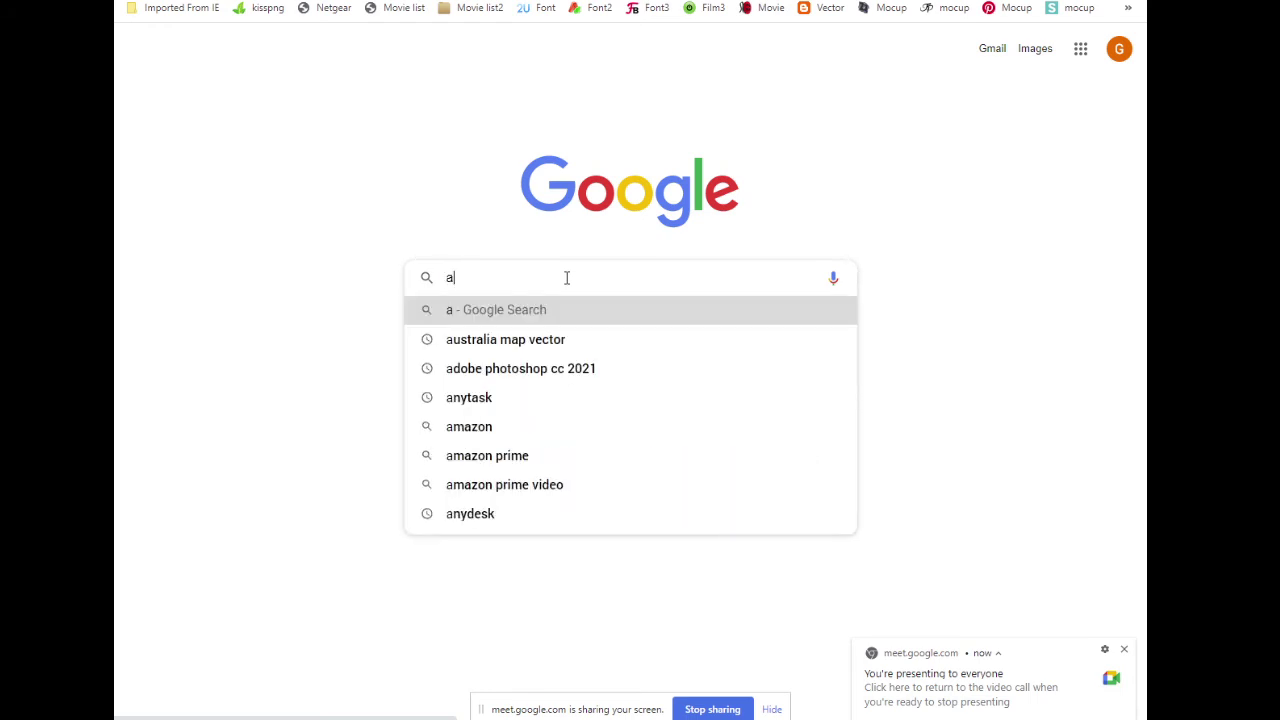
key(BackSpace)
text(l)
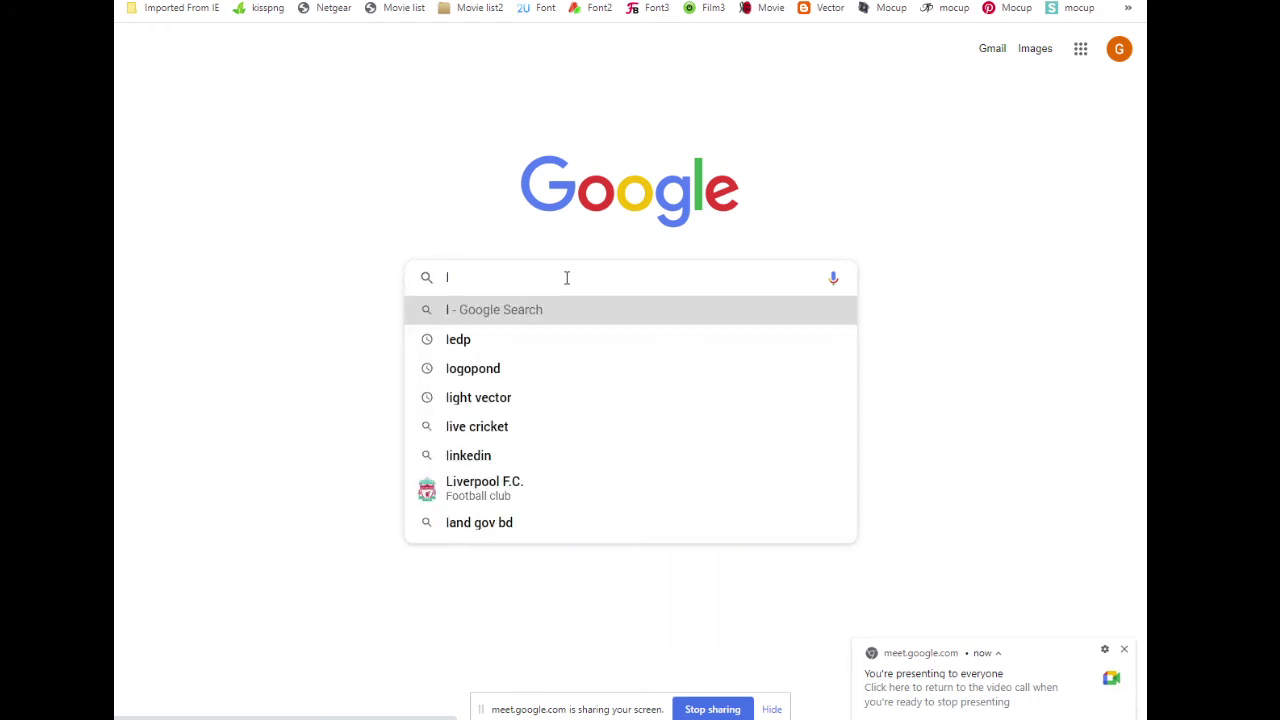
text(urim)
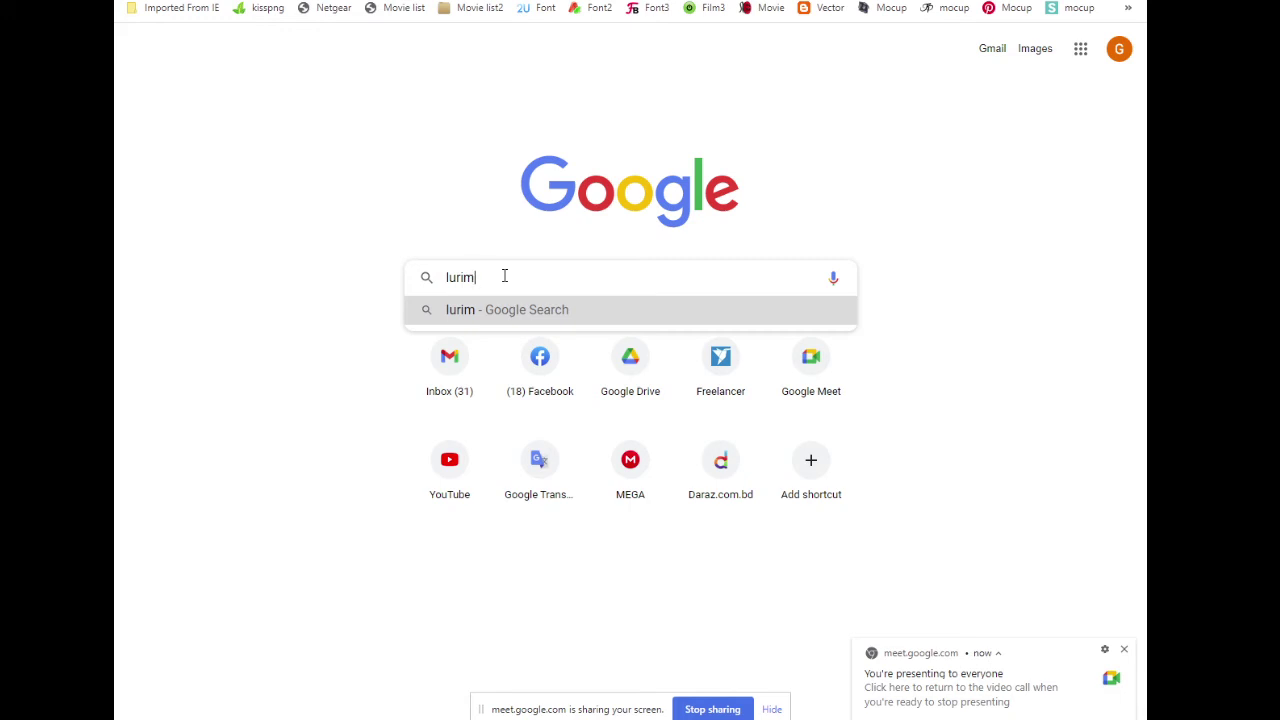
key(BackSpace)
key(BackSpace)
key(BackSpace)
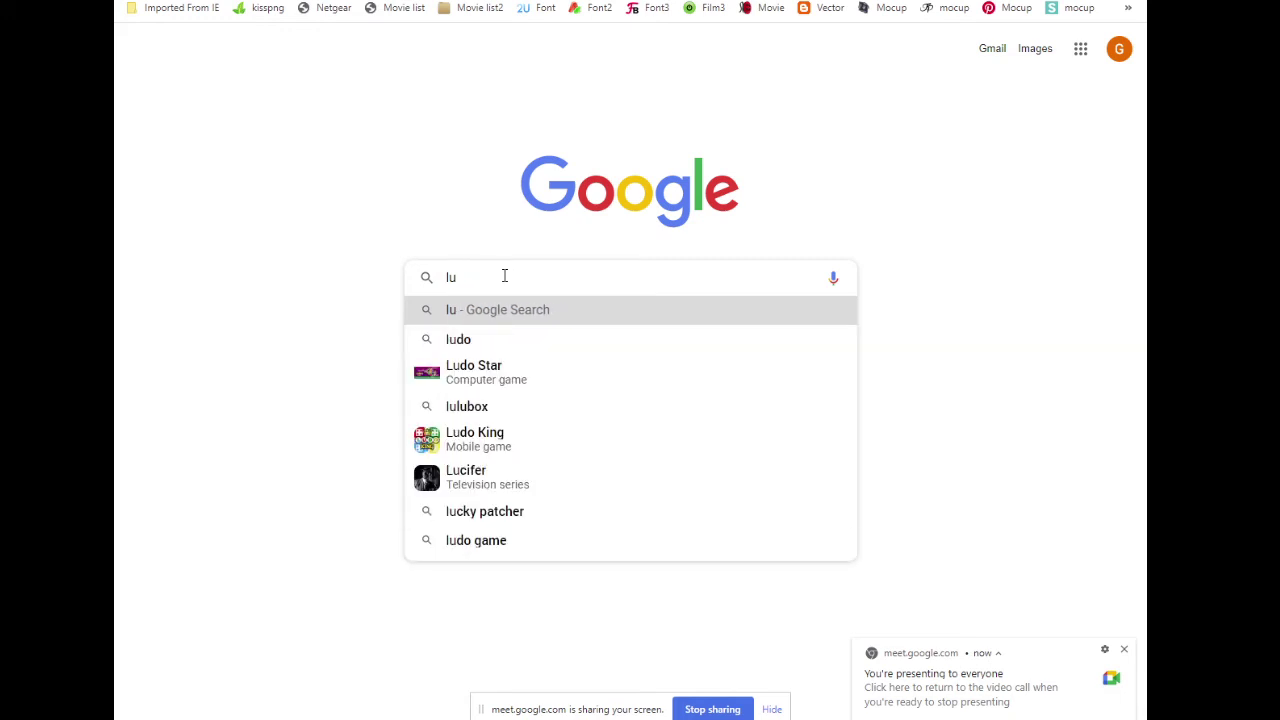
key(BackSpace)
key(BackSpace)
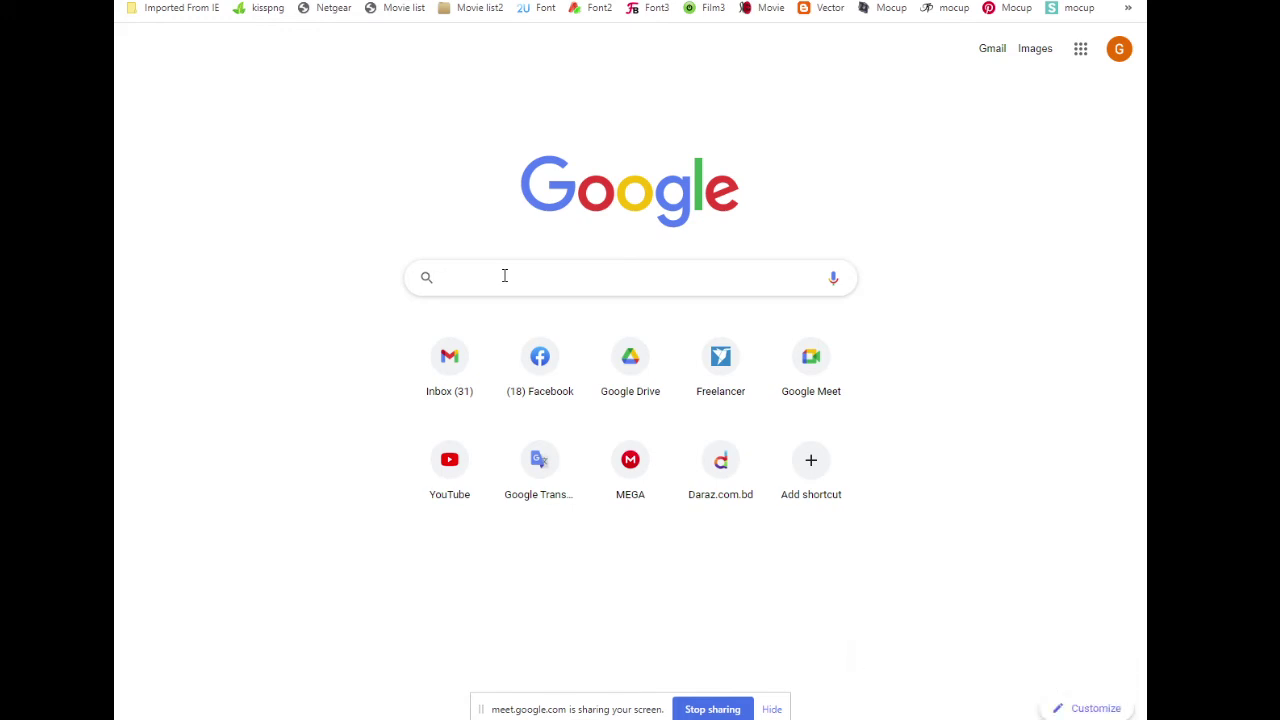
Search Google for "auto text generator"
text(aut)
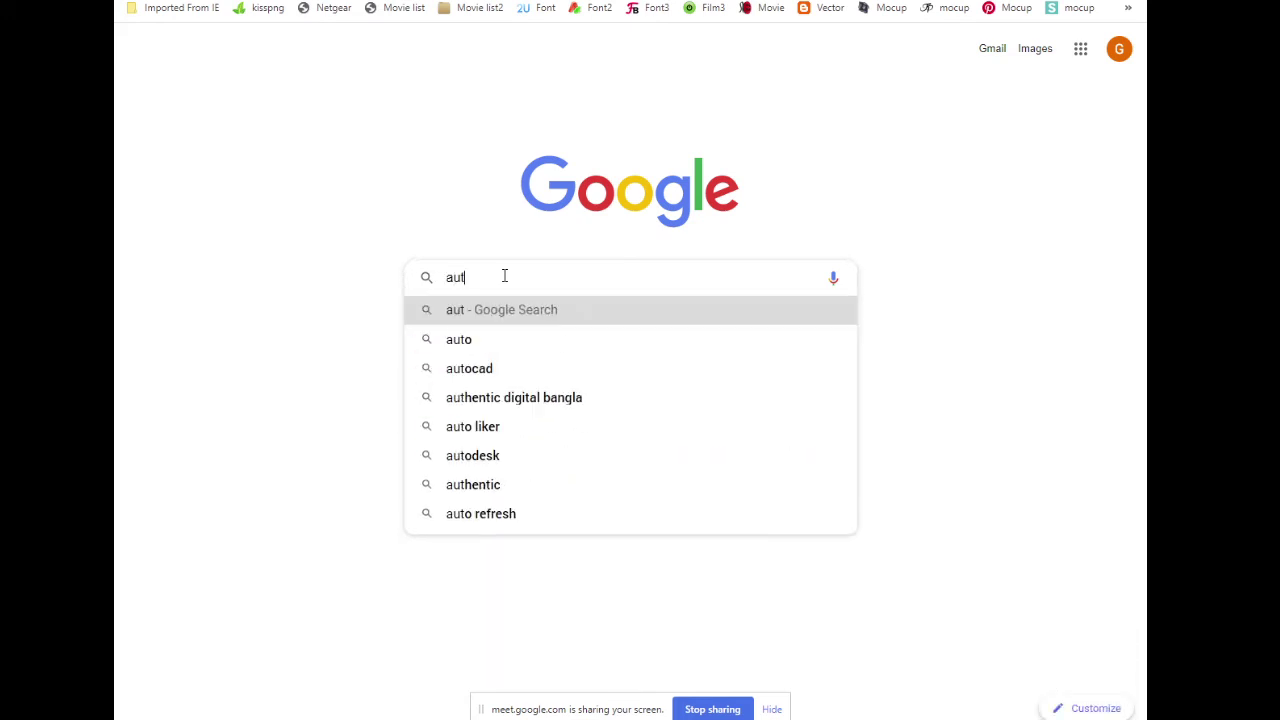
text(o te)
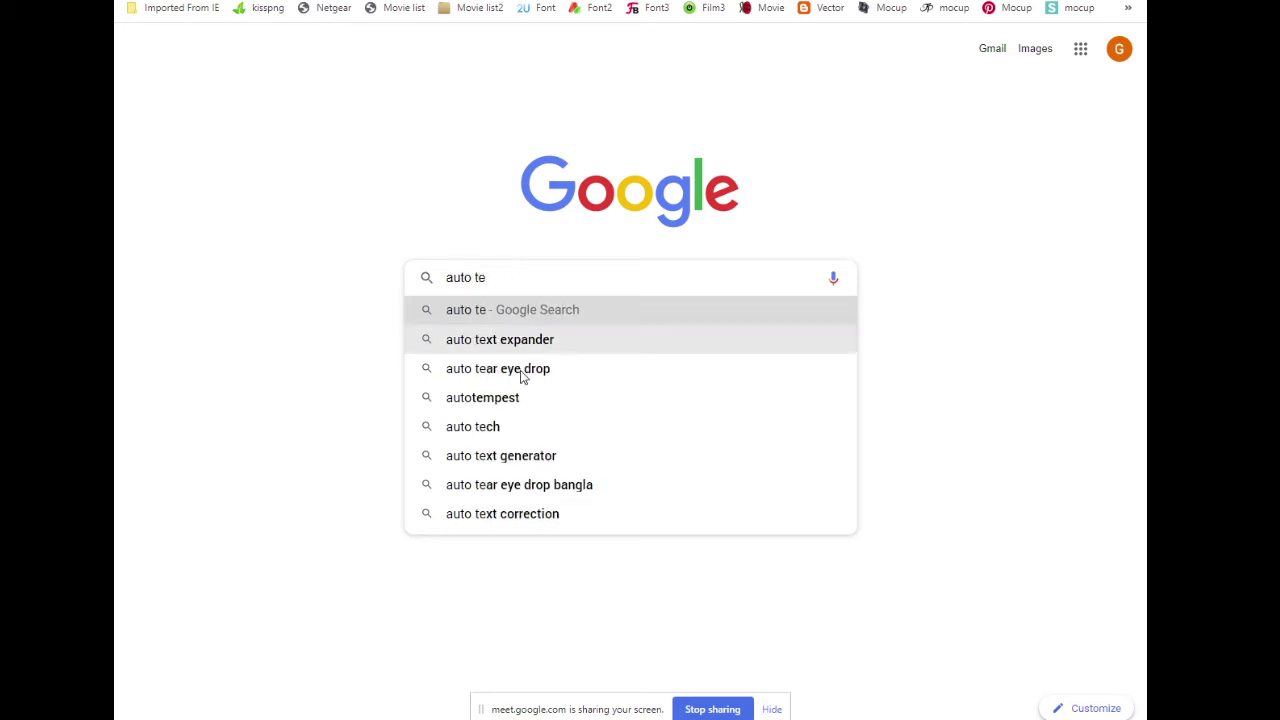
click(553, 457)
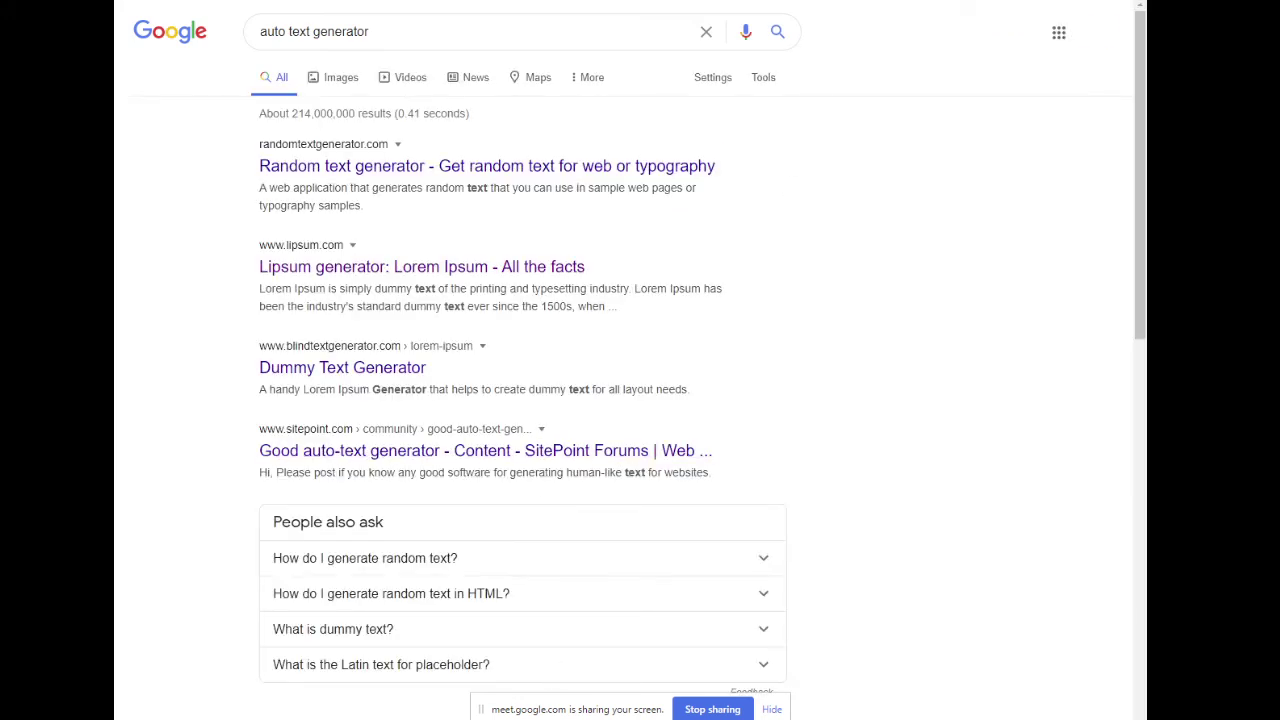
Switch to the Google Meet call, admit the waiting participant, and return to the search results
click(830, 2)
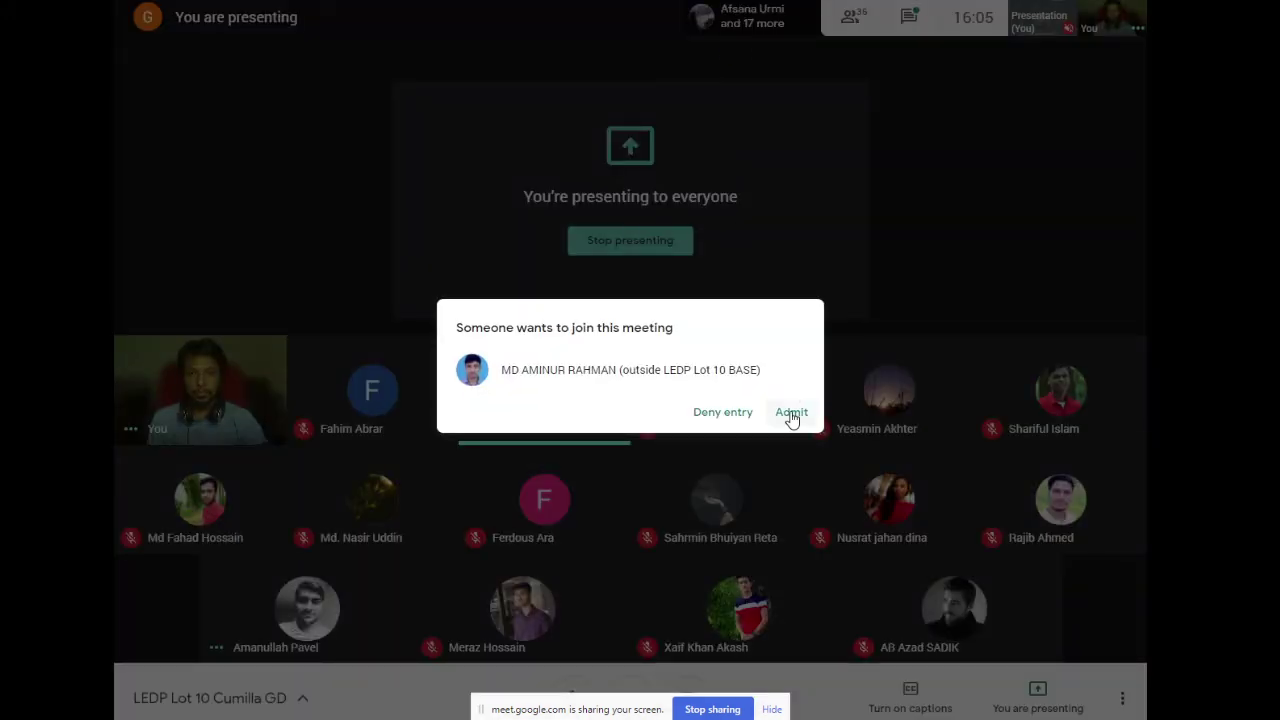
click(790, 411)
key(ctrl+Tab)
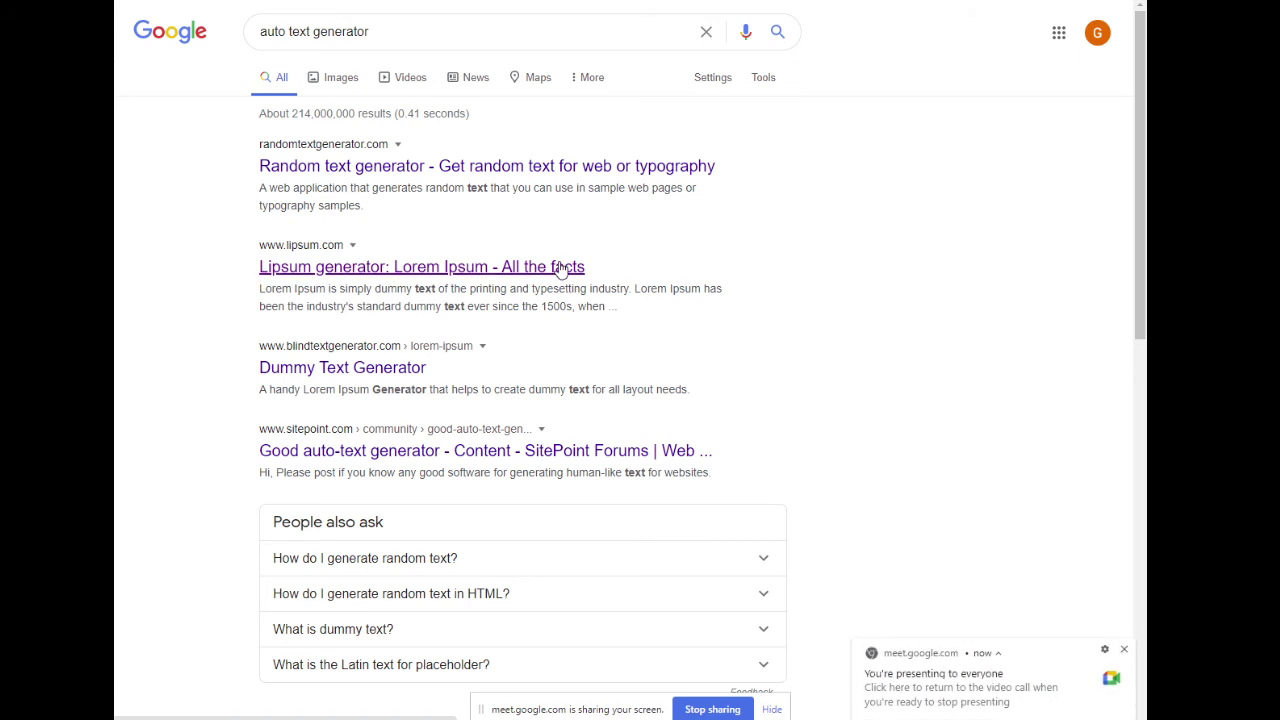
Open the Lipsum generator result and look over the Lorem Ipsum page's sample paragraphs
click(355, 284)
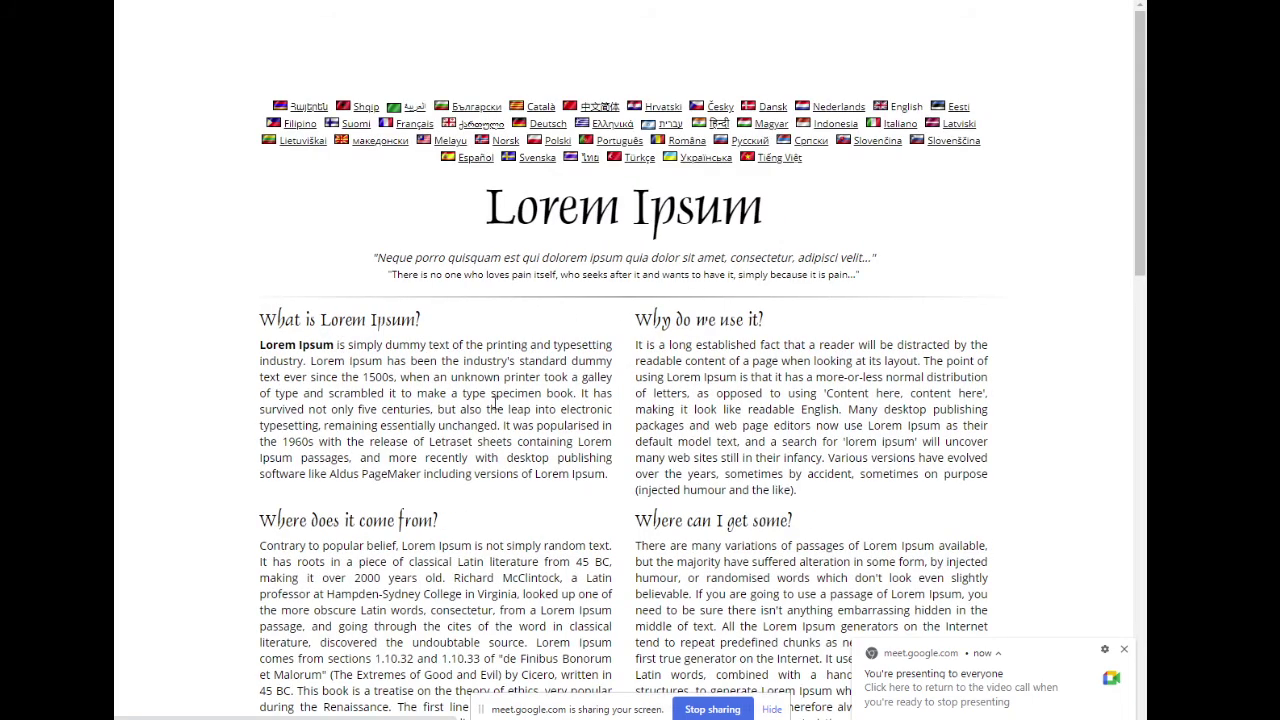
scroll(530, 390, down, 1)
scroll(530, 390, down, 2)
scroll(400, 360, up, 3)
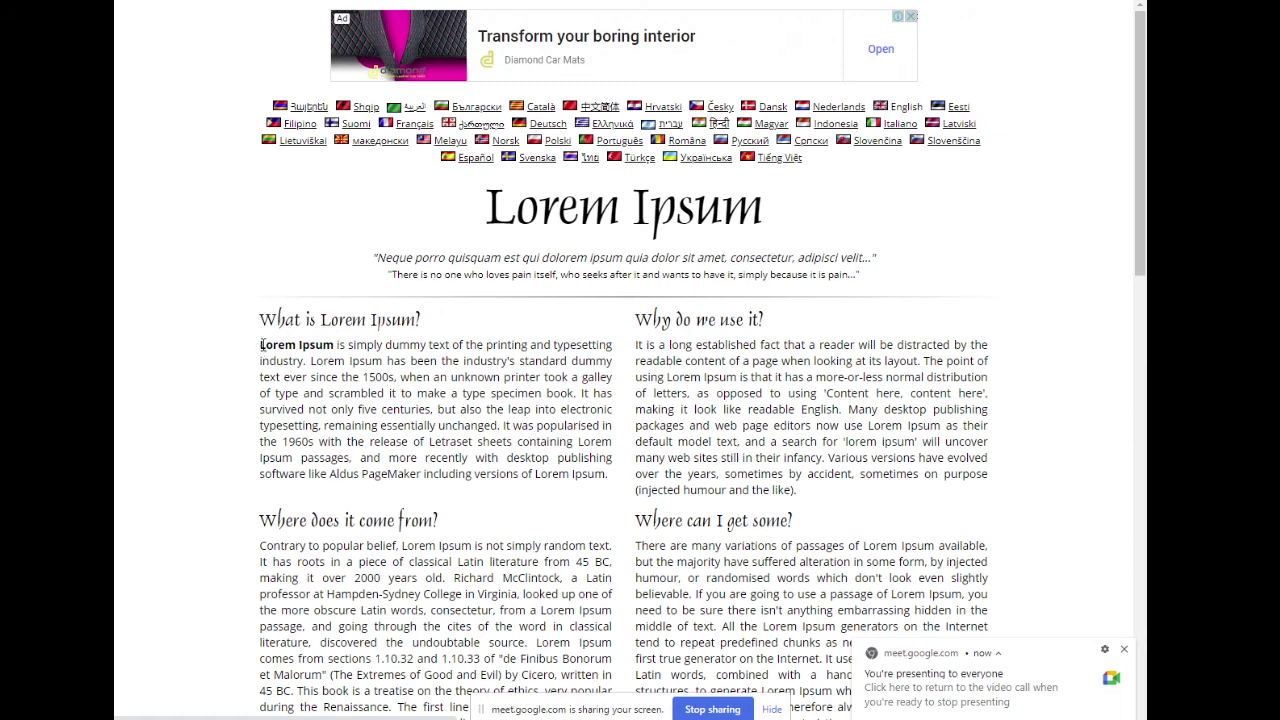
Copy the paragraph under "What is Lorem Ipsum?" and paste it into the text box beside the boat photo in Photoshop
drag(260, 344, 624, 476)
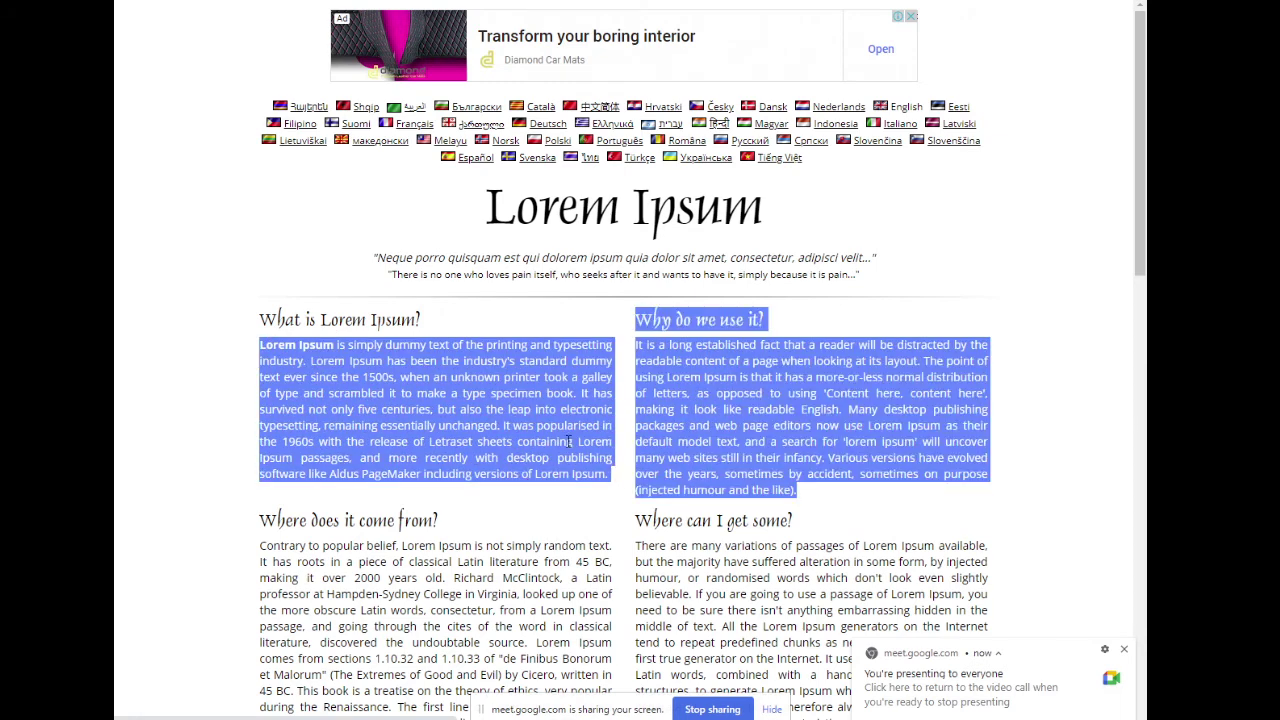
click(290, 395)
drag(260, 344, 607, 474)
right_click(545, 405)
click(566, 418)
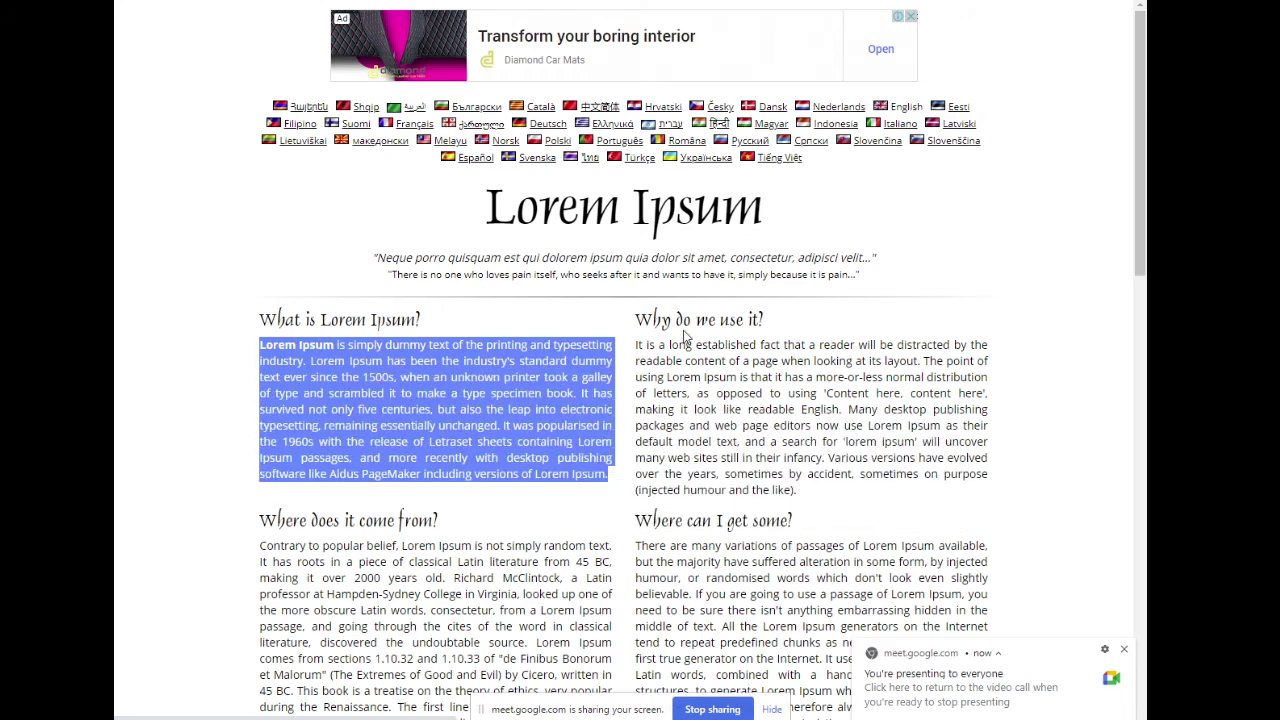
key(alt+Tab)
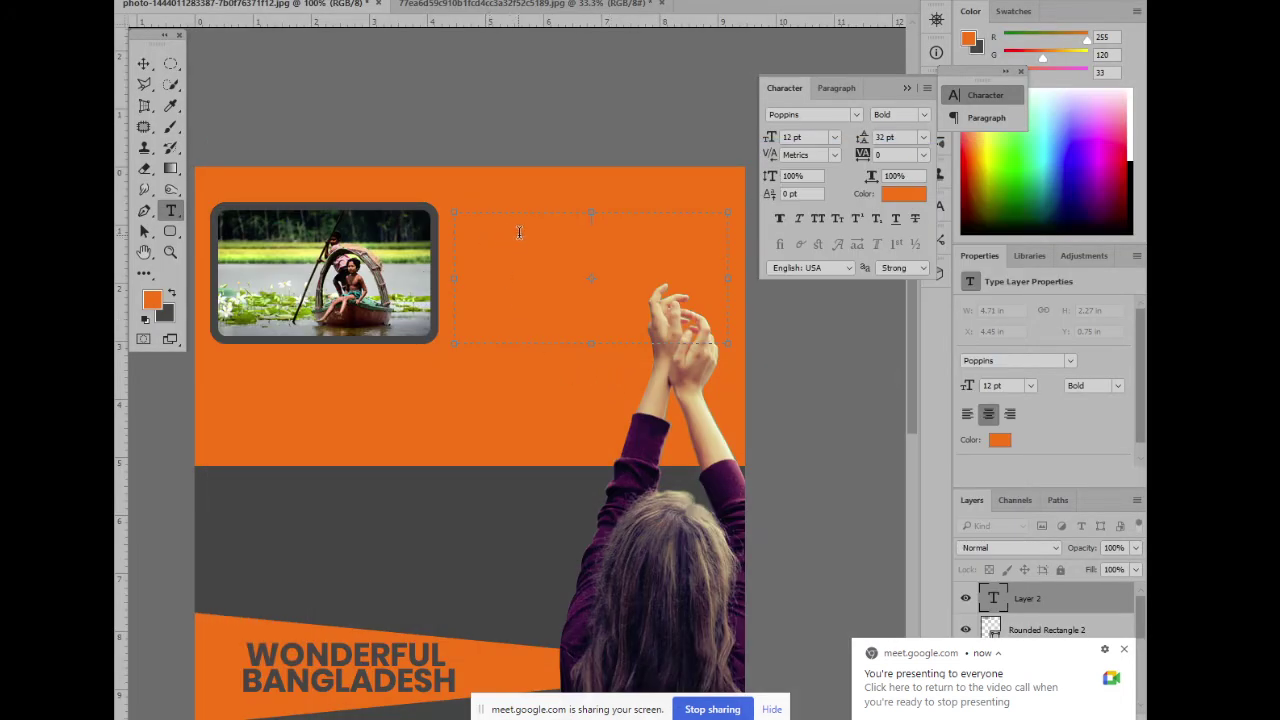
key(ctrl+v)
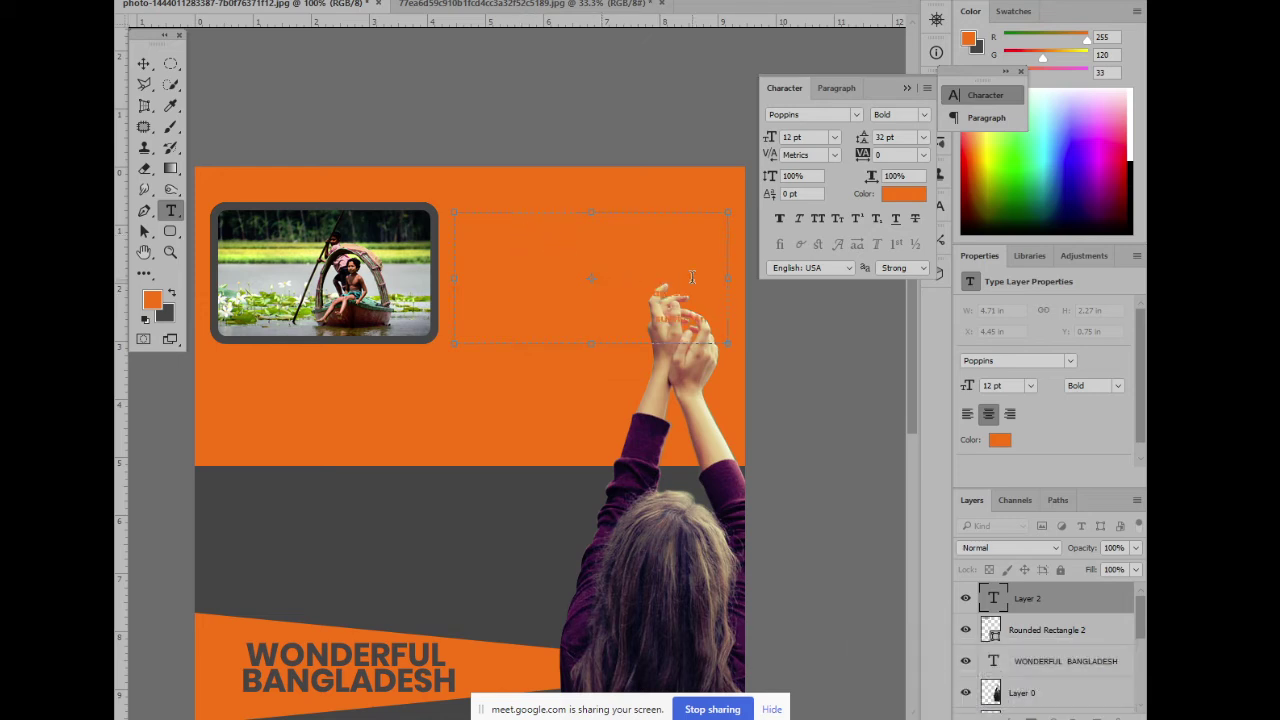
Try to recolor the pasted paragraph with the dark gray (464646) sampled from the lower background
click(903, 193)
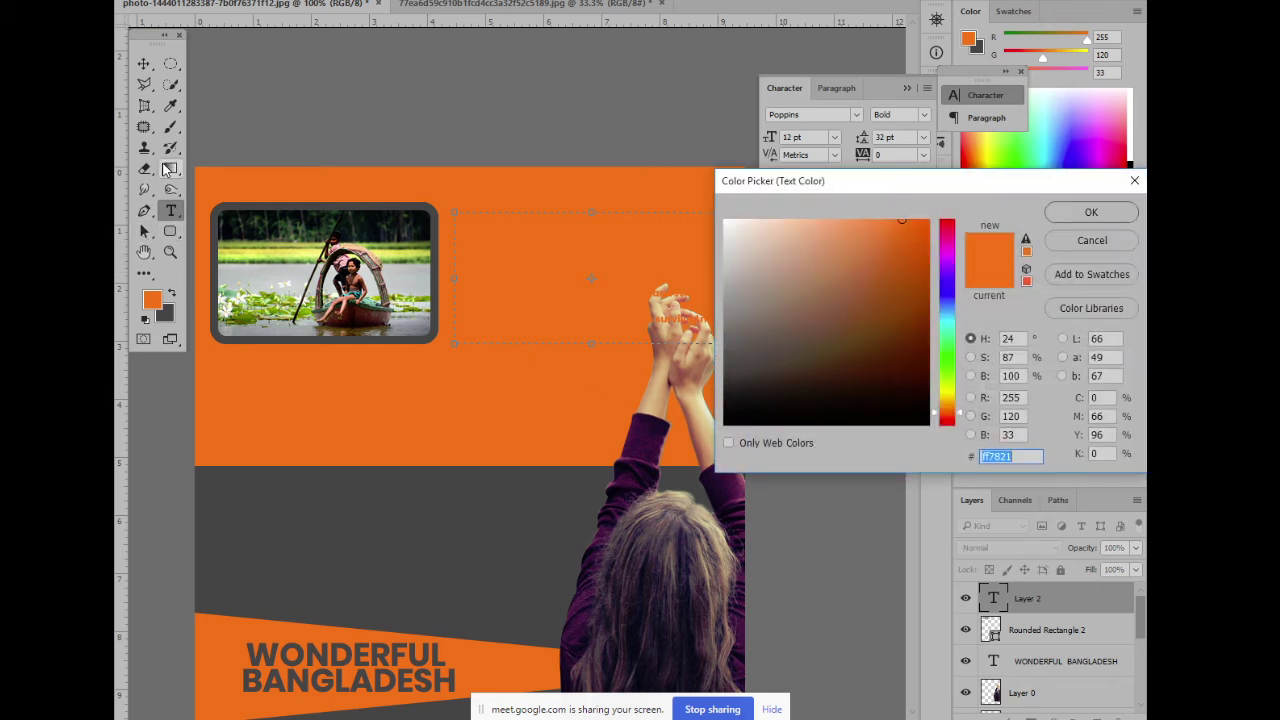
click(324, 503)
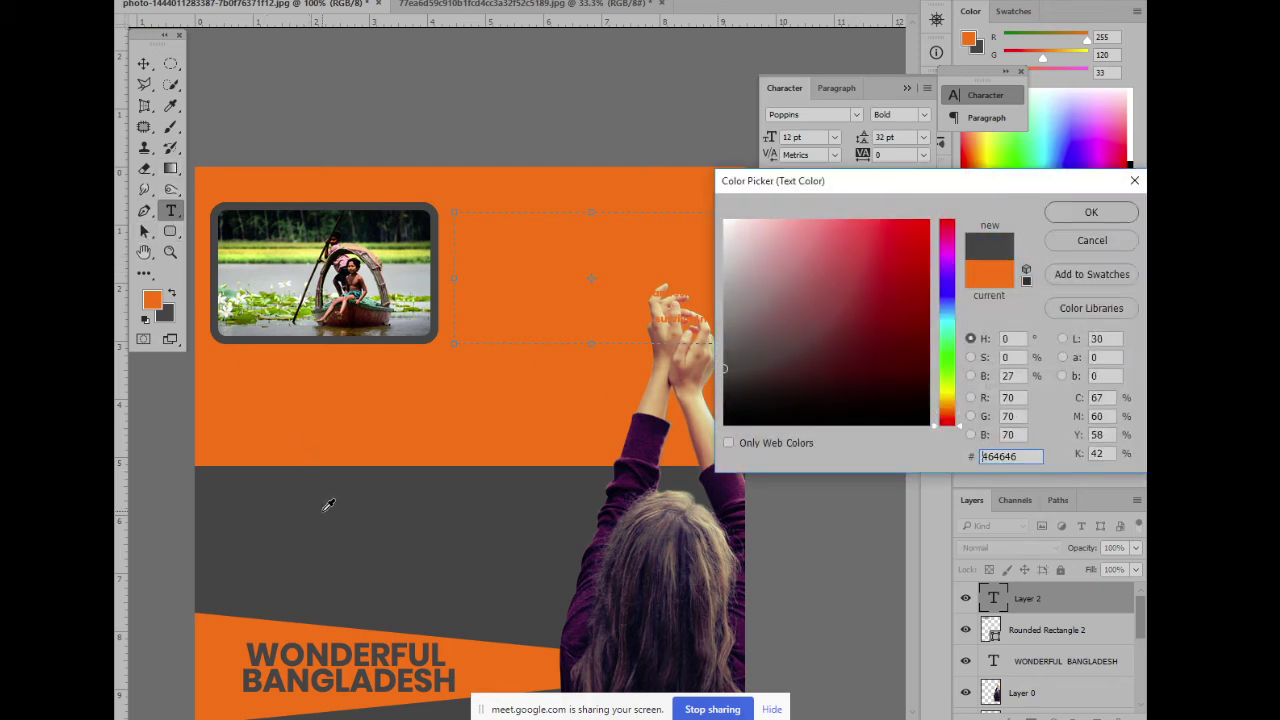
click(1122, 216)
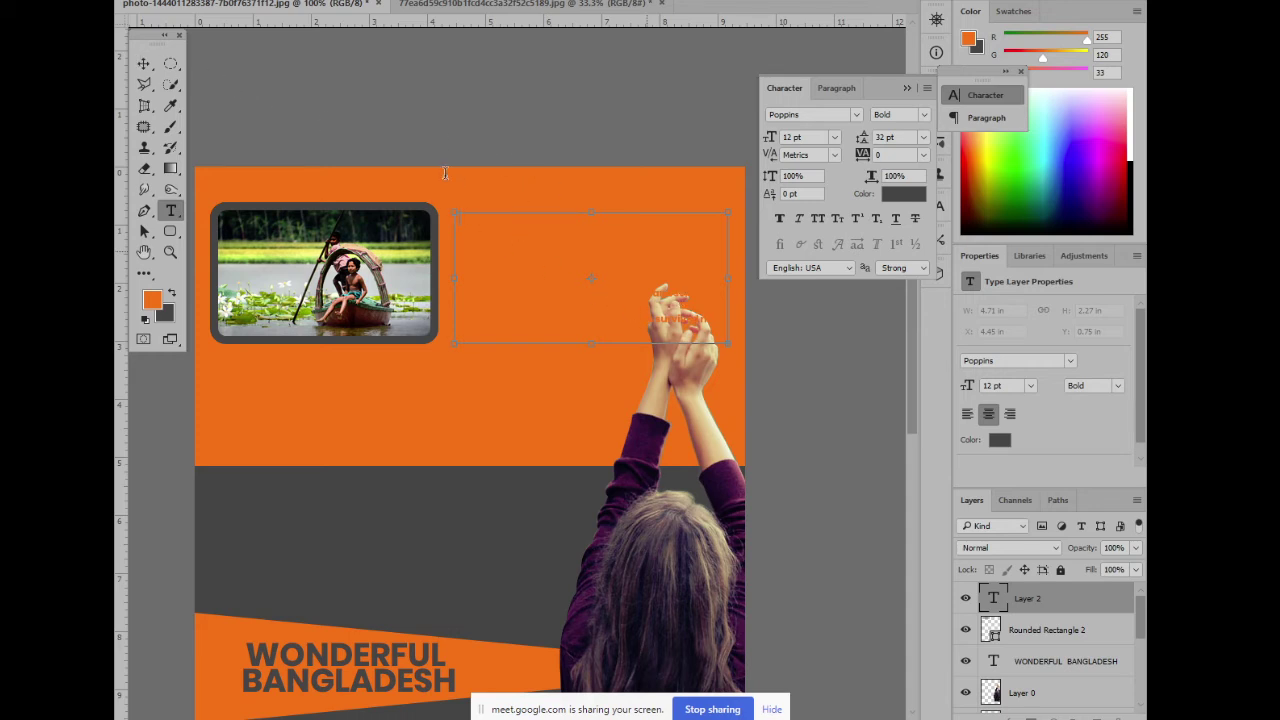
Finish editing the pasted paragraph and move its text box back beside the boat photo
key(ctrl+a)
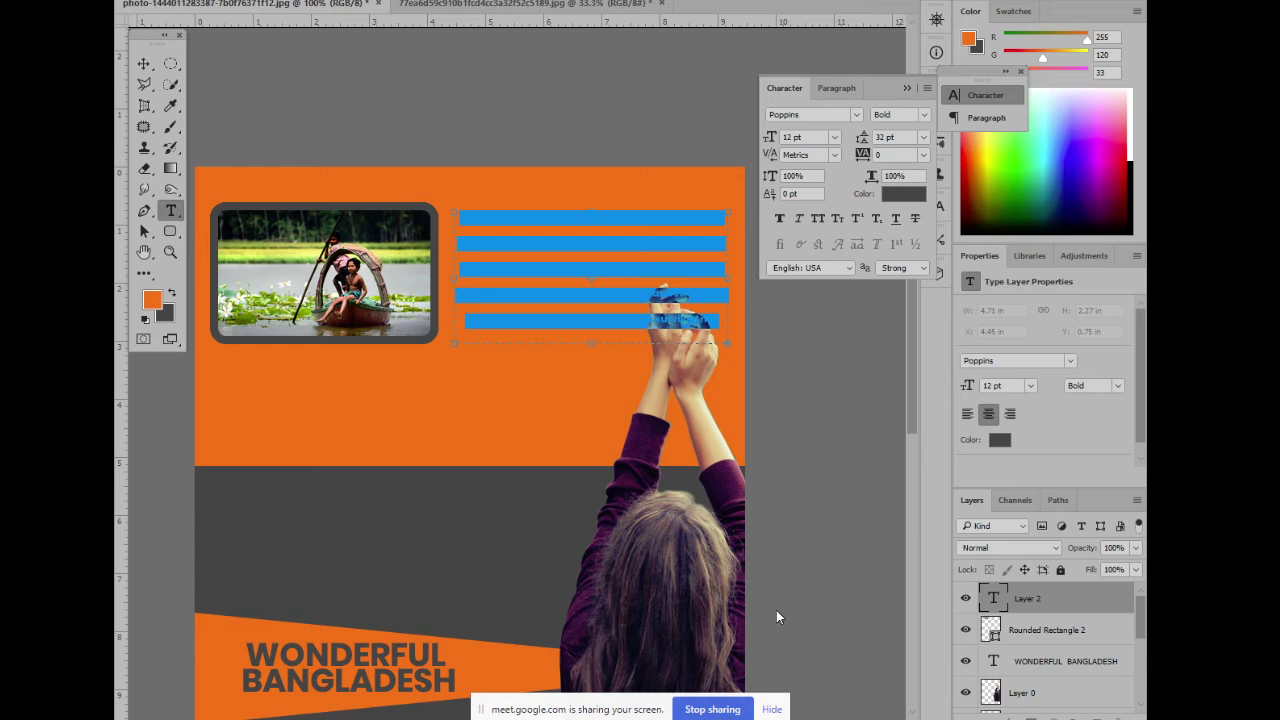
click(827, 473)
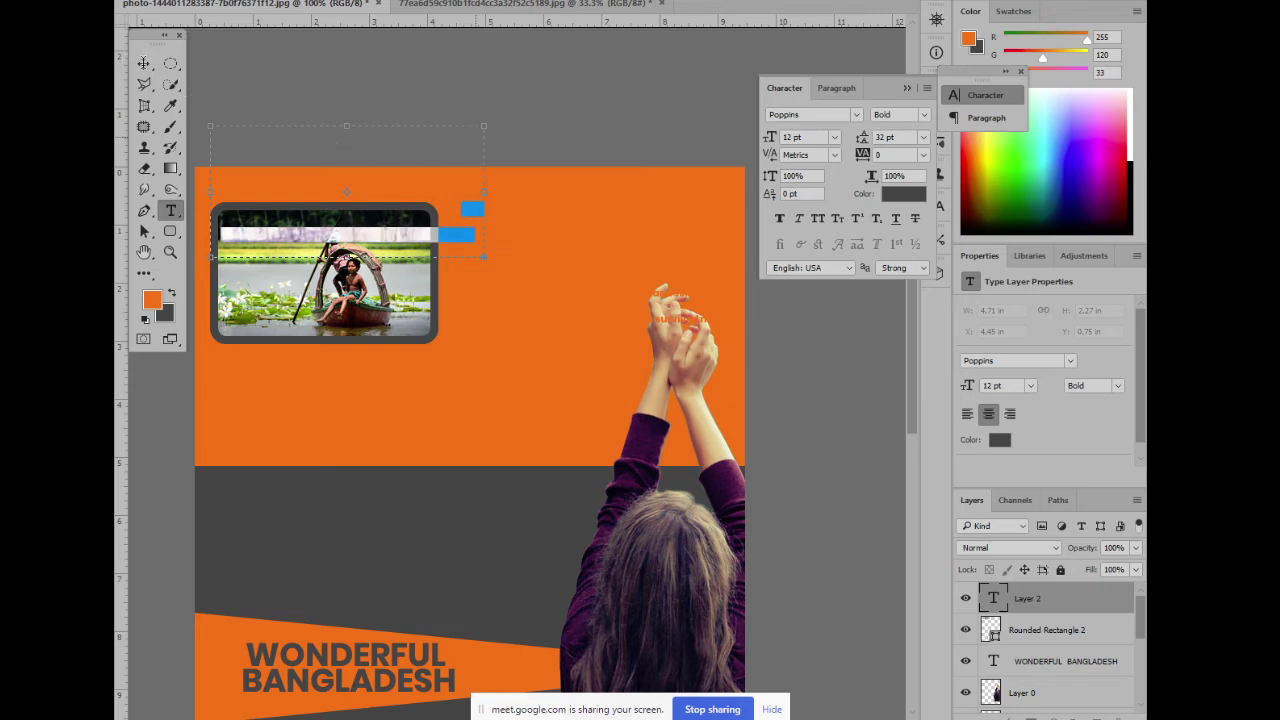
click(144, 63)
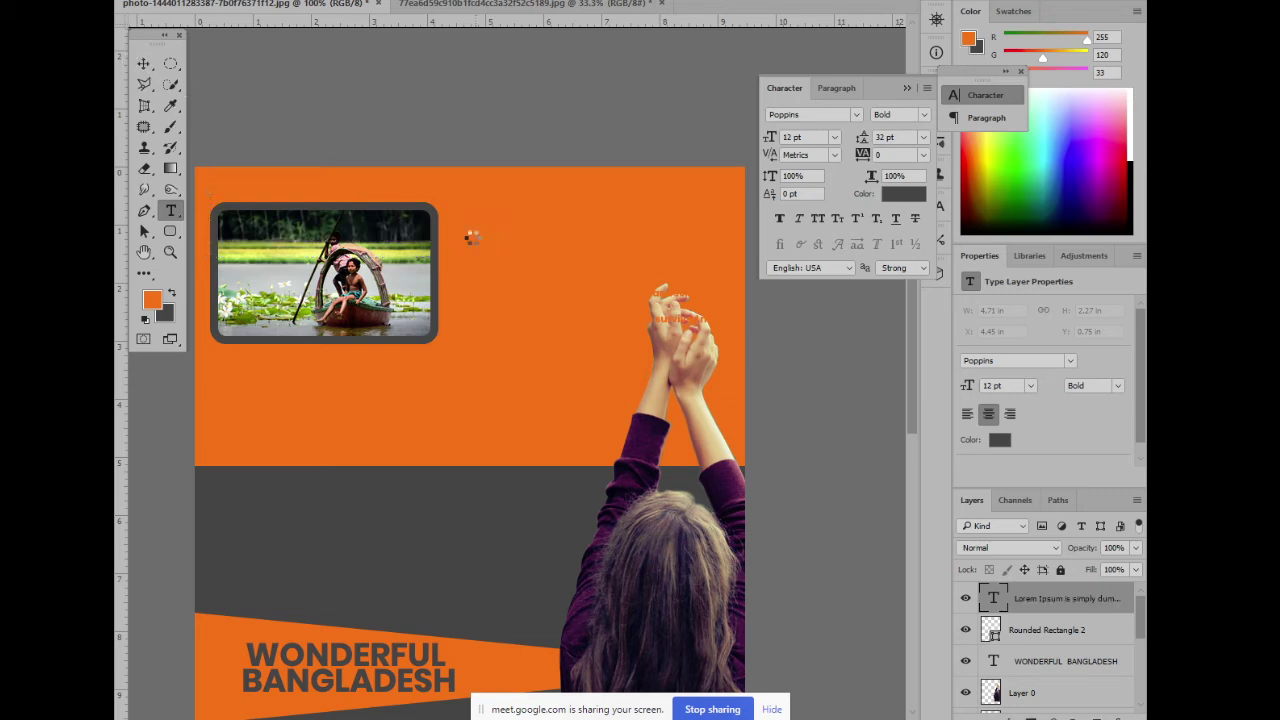
drag(390, 210, 654, 246)
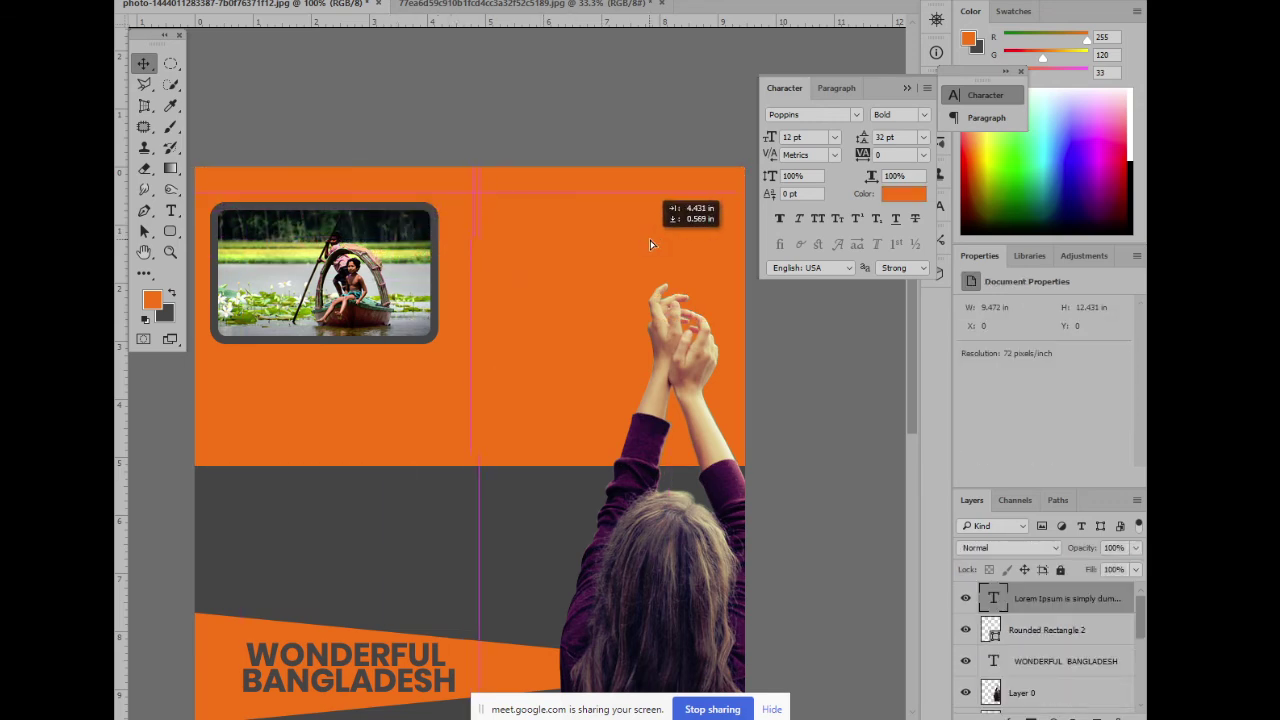
Set the paragraph's text color to the dark gray sampled from the lower background and move it directly below the boat photo
click(888, 202)
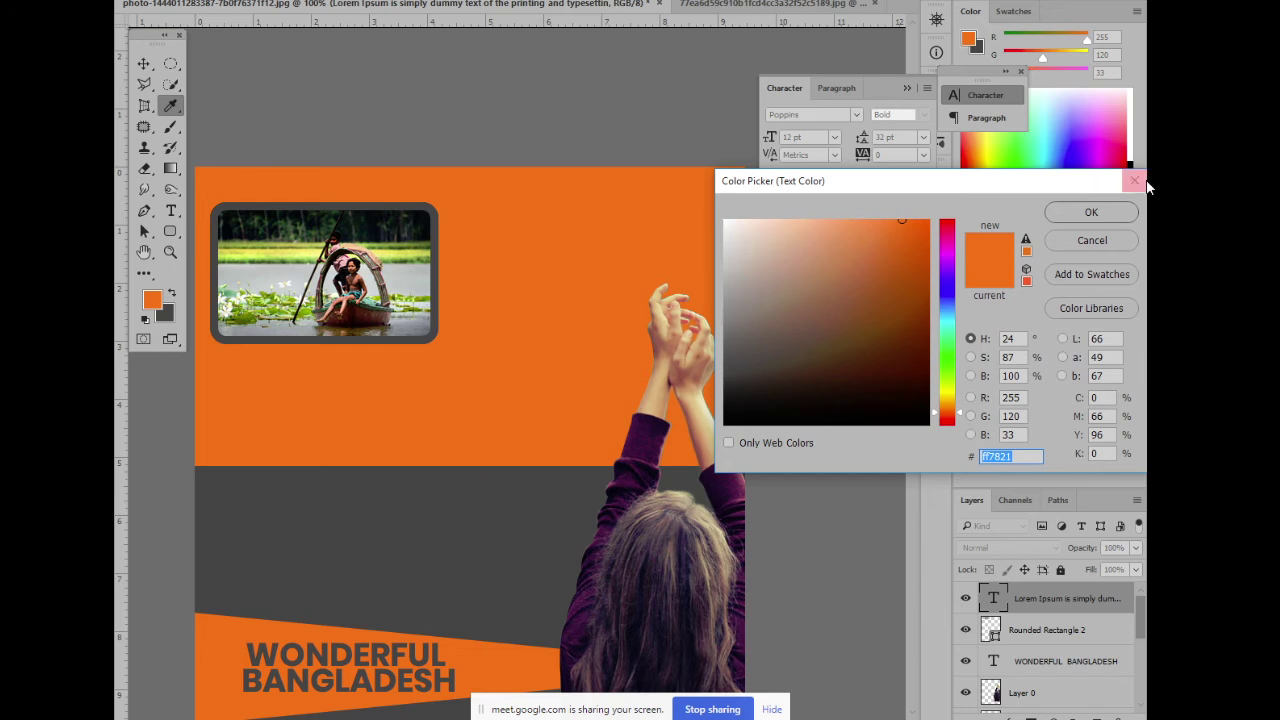
click(257, 480)
click(1098, 214)
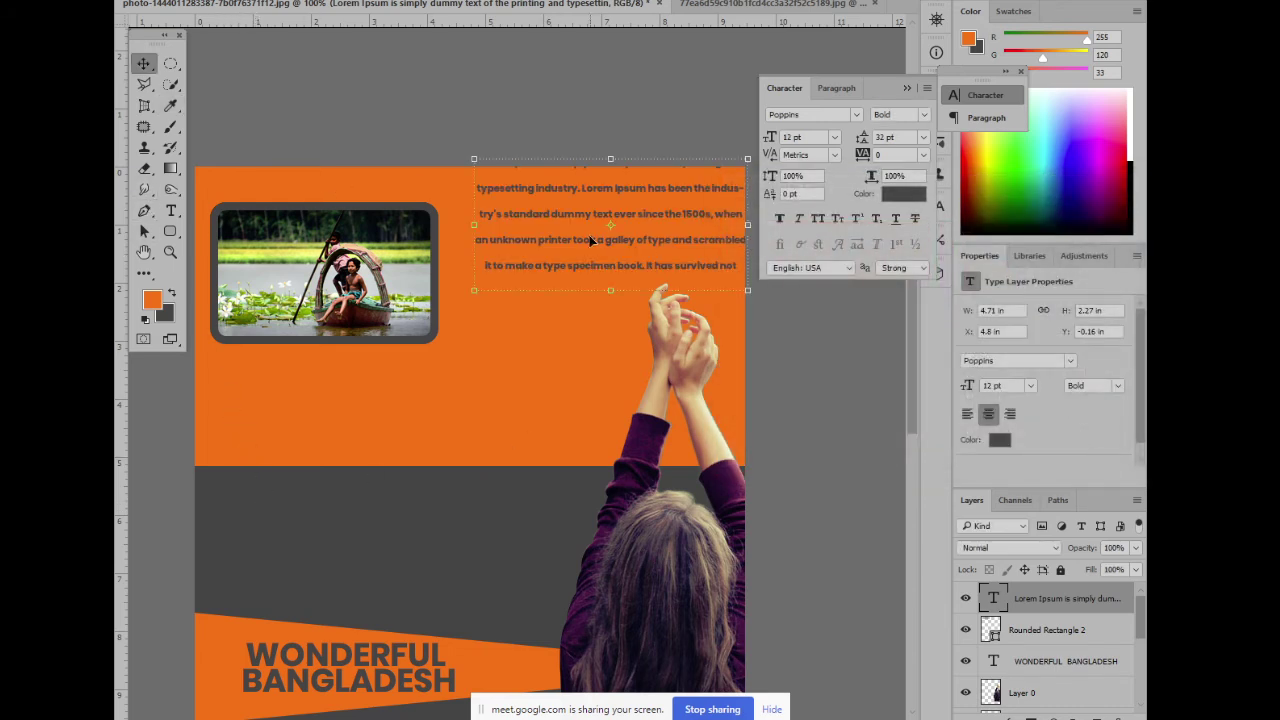
drag(556, 214, 321, 407)
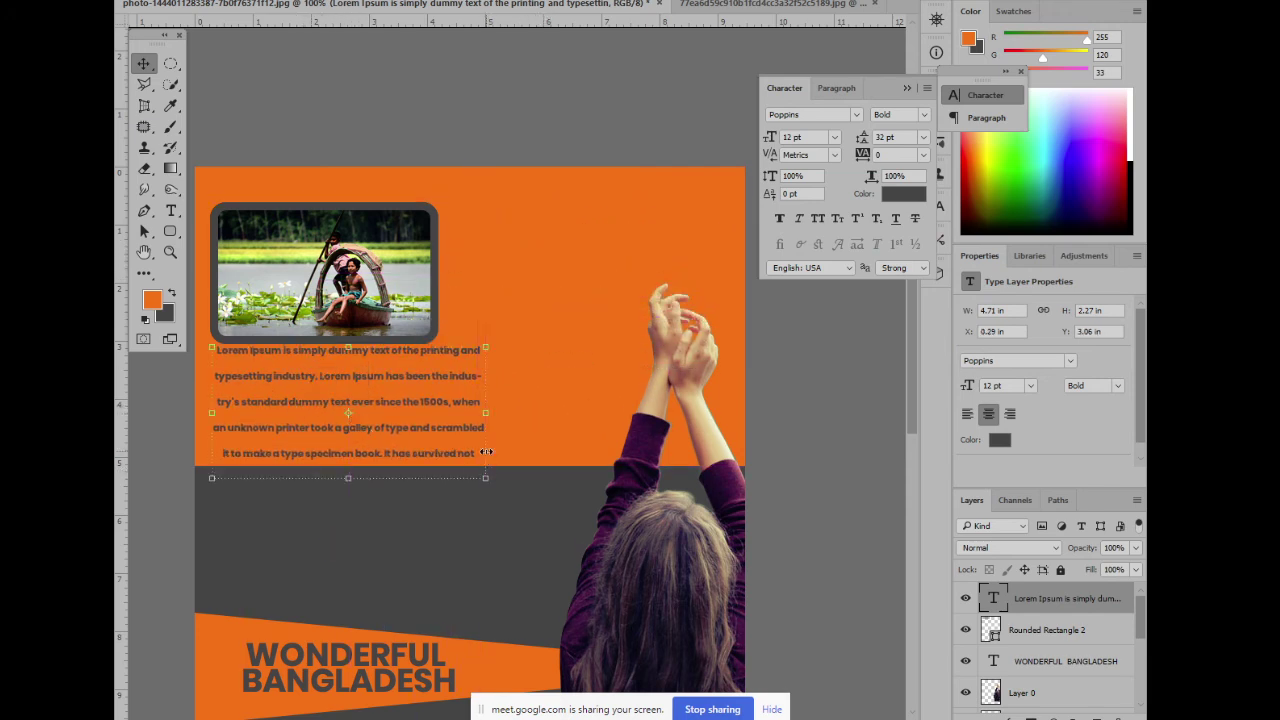
Try stretching the paragraph's bounding box wider, to about 6.25 in and 8.6 in, and taller, to about 4.08 in, and revert each attempt
drag(486, 413, 580, 423)
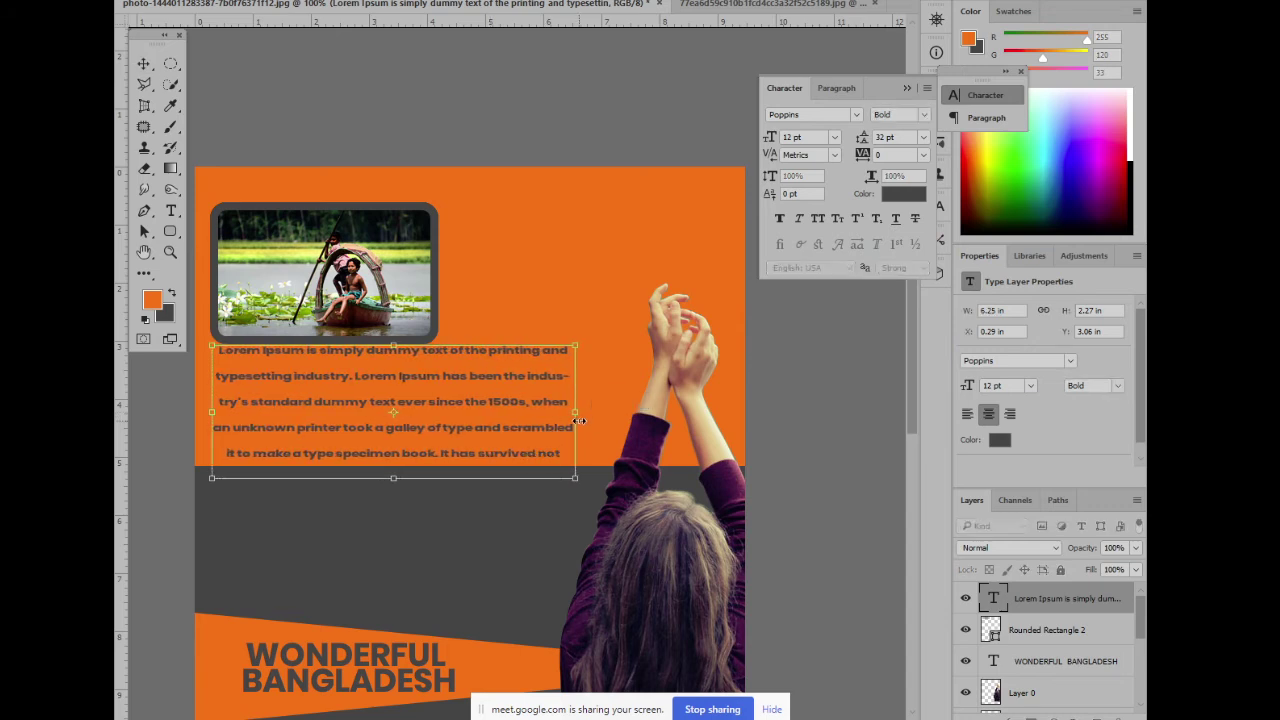
key(ctrl+z)
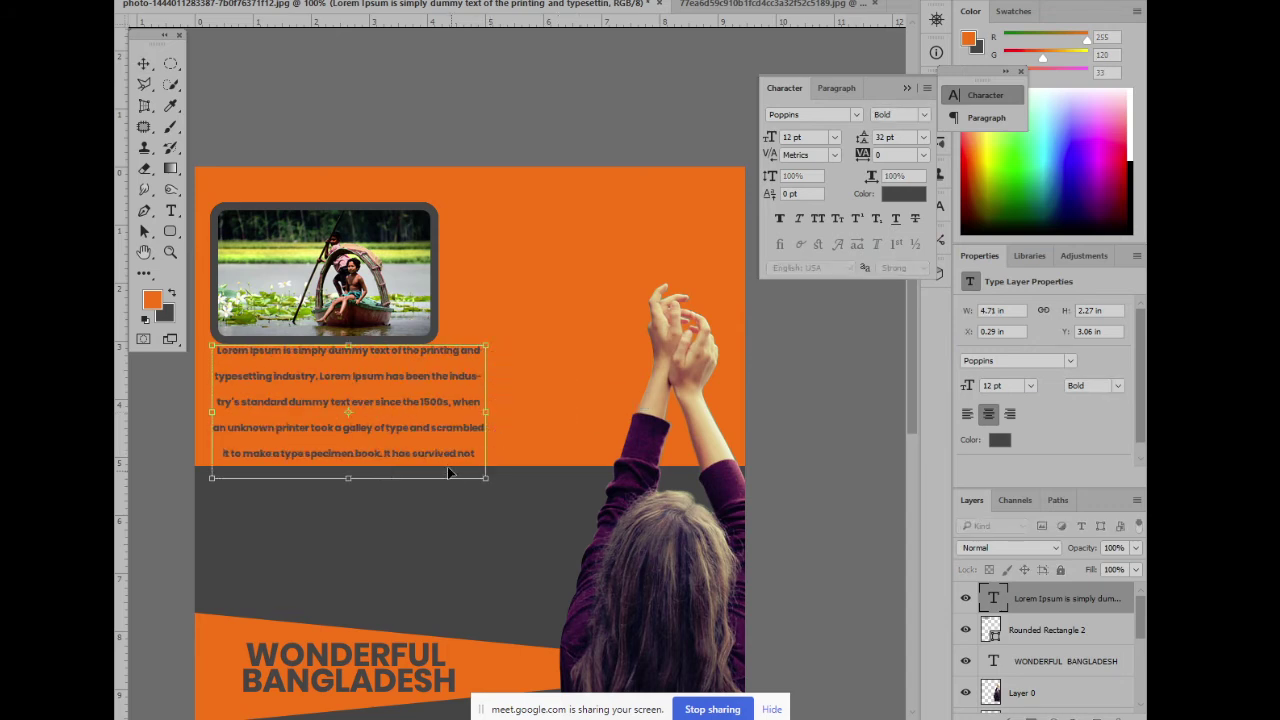
drag(428, 423, 733, 348)
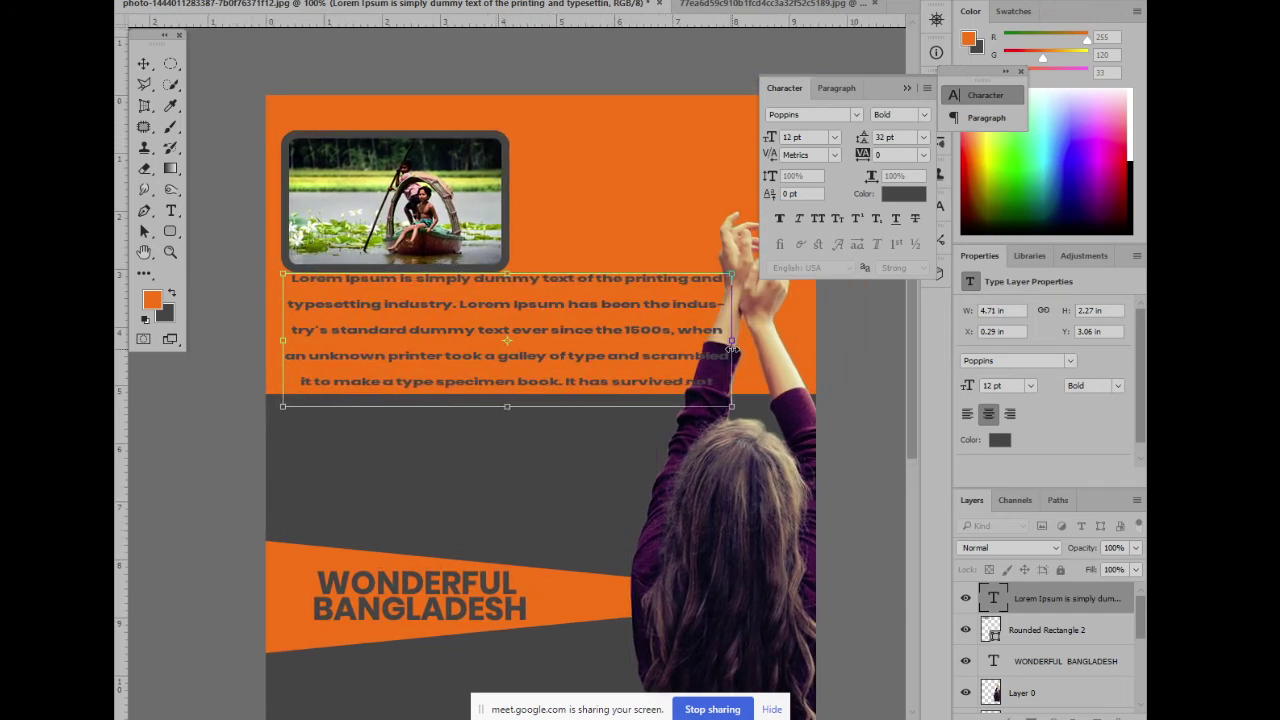
key(Escape)
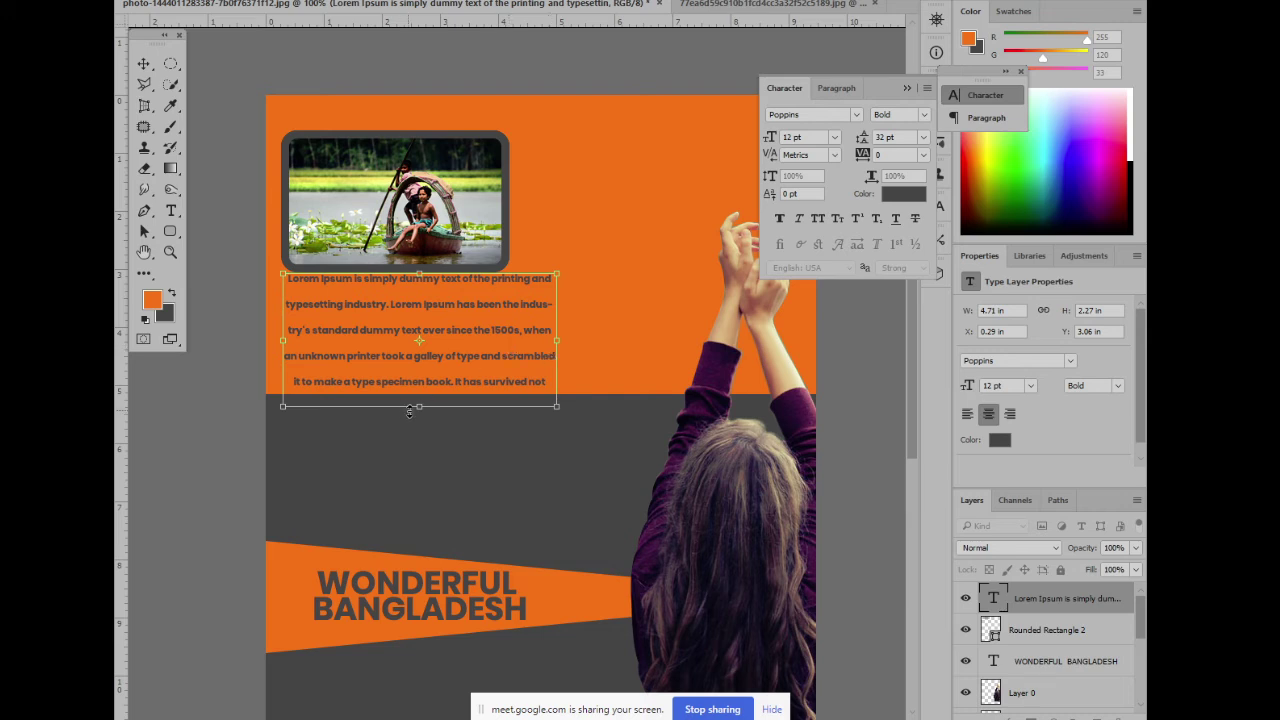
drag(419, 407, 417, 516)
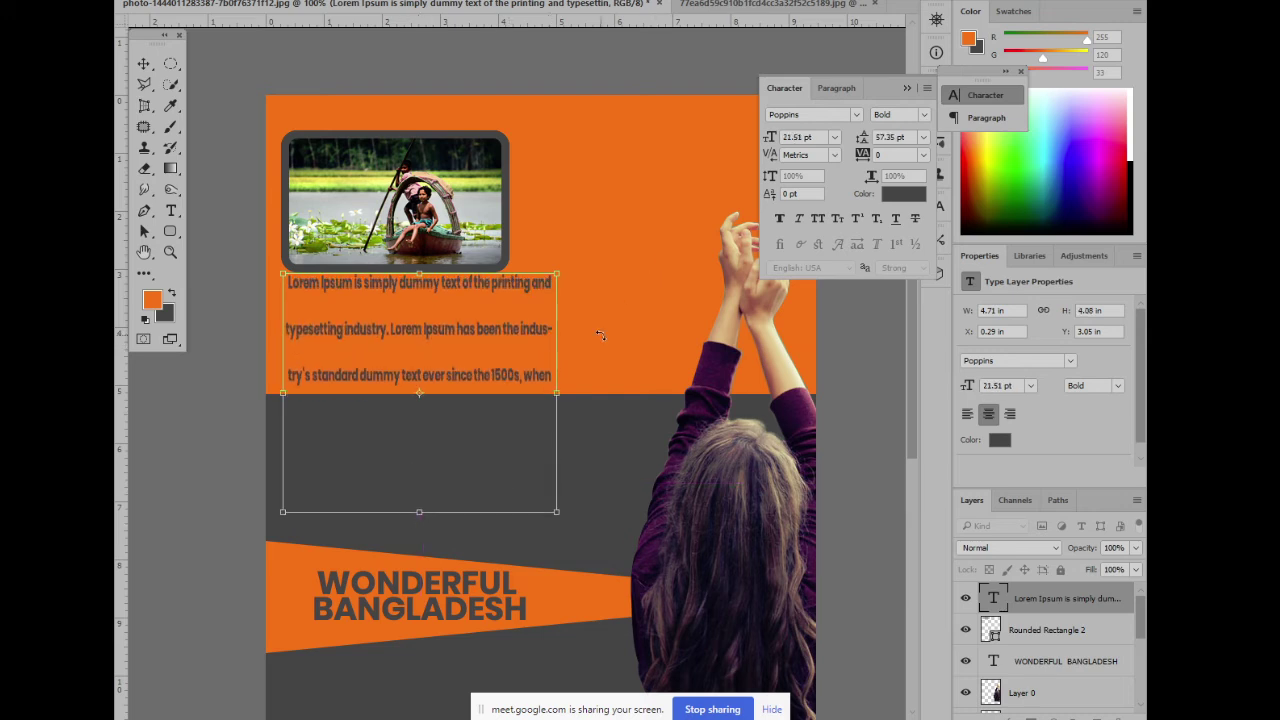
key(Escape)
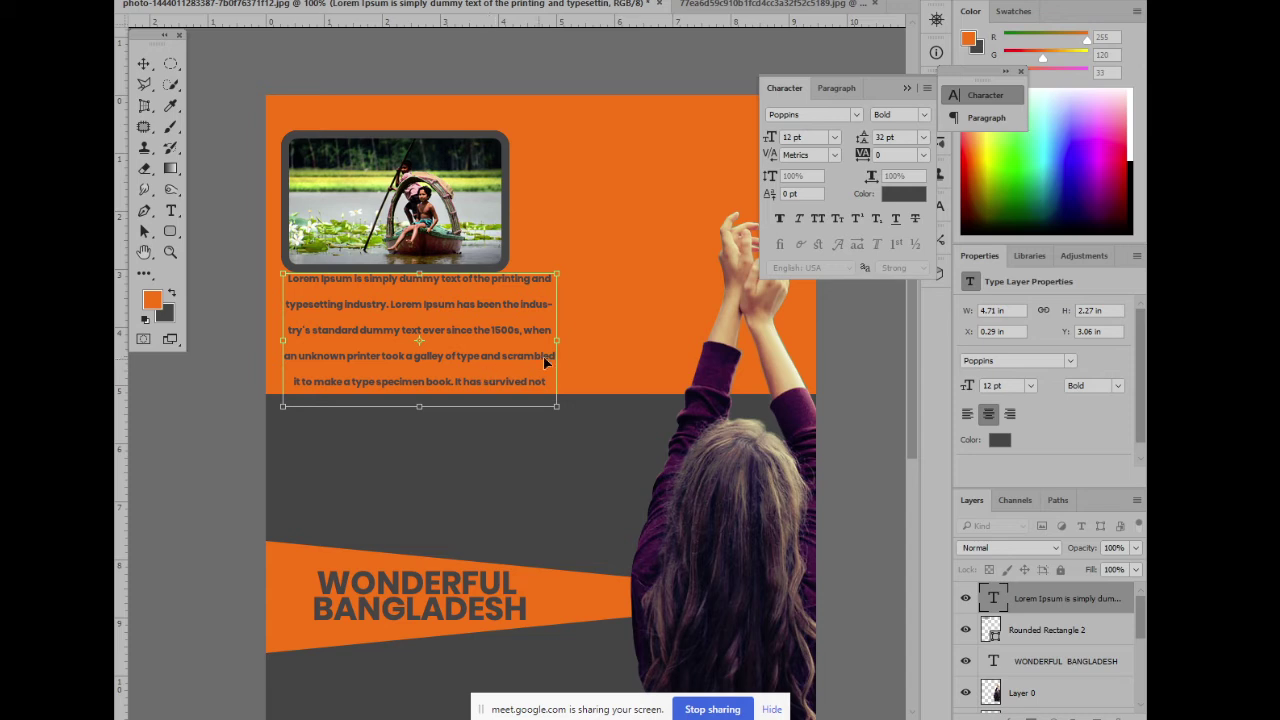
drag(558, 342, 810, 352)
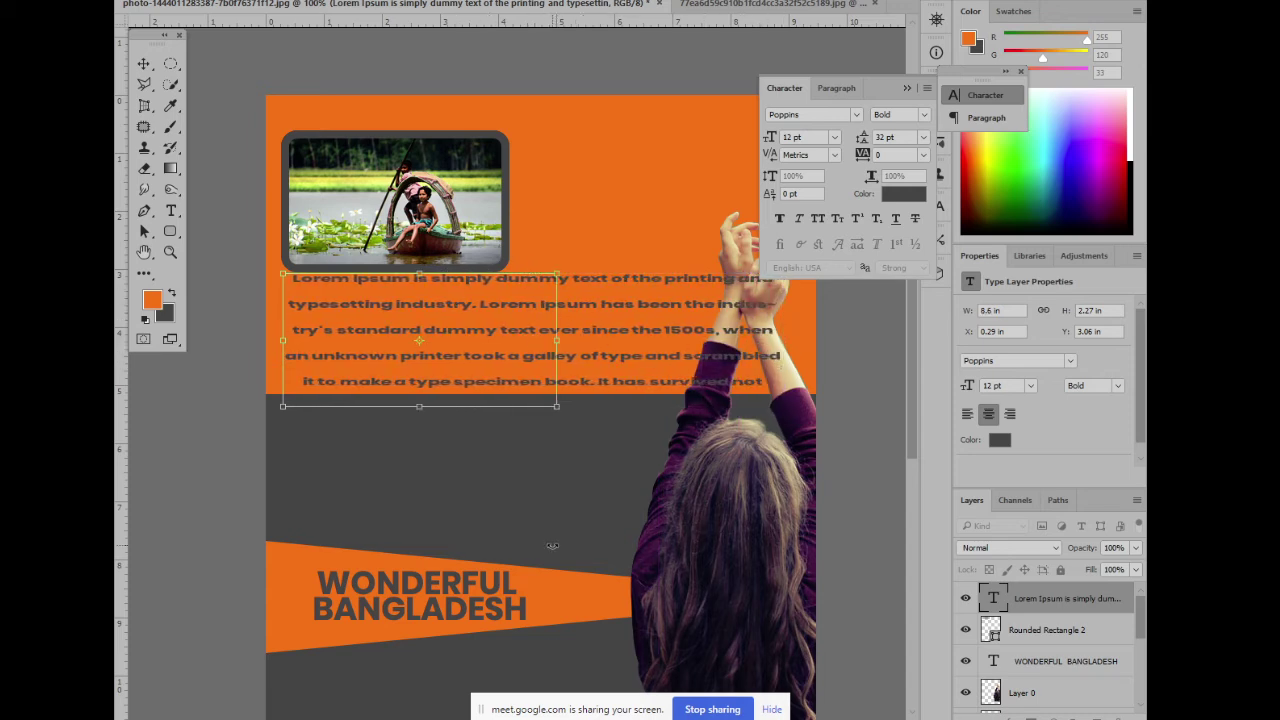
key(ctrl+z)
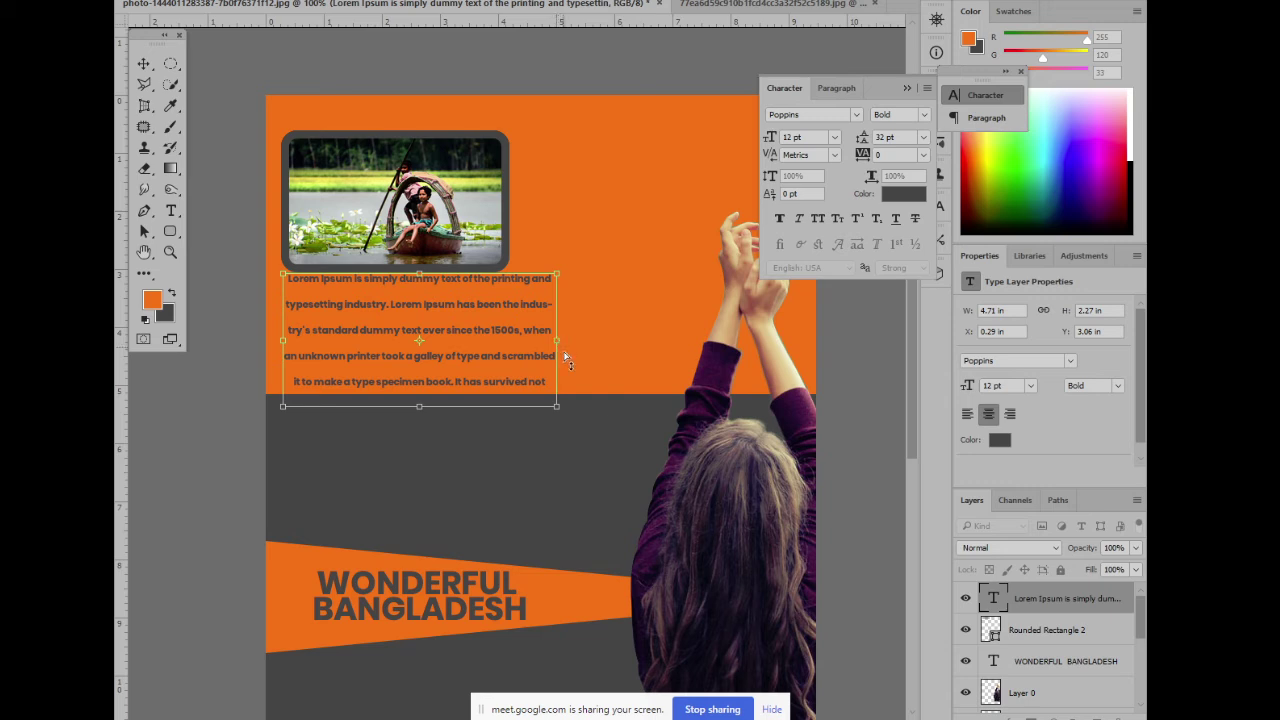
drag(556, 340, 750, 340)
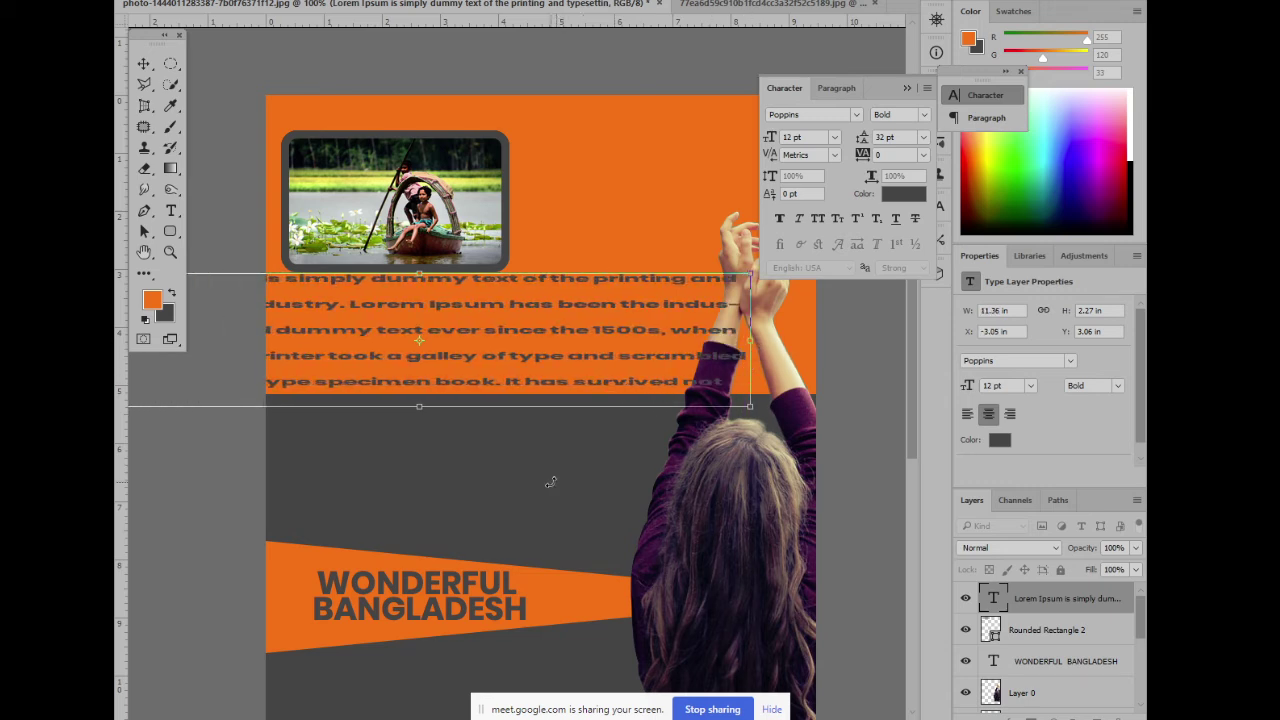
key(Escape)
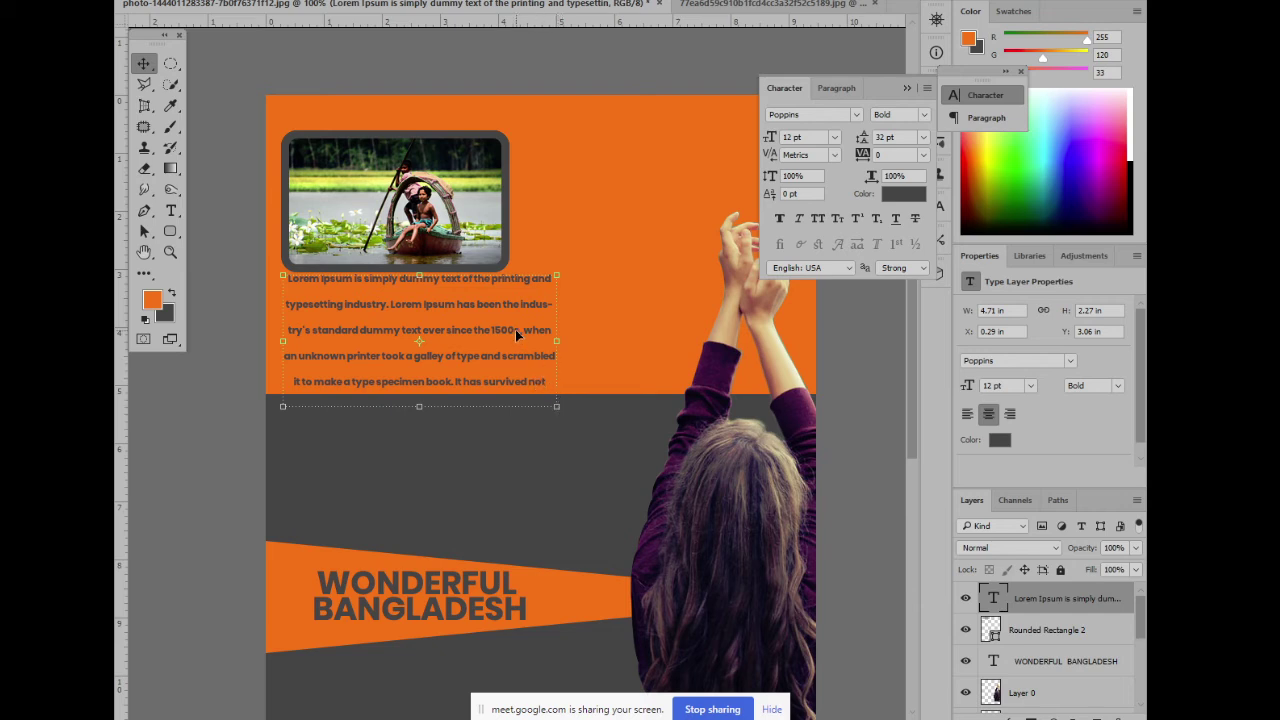
Nudge the Lorem Ipsum paragraph slightly left, to an X position of 0.19 in, below the boat photo
drag(515, 329, 510, 334)
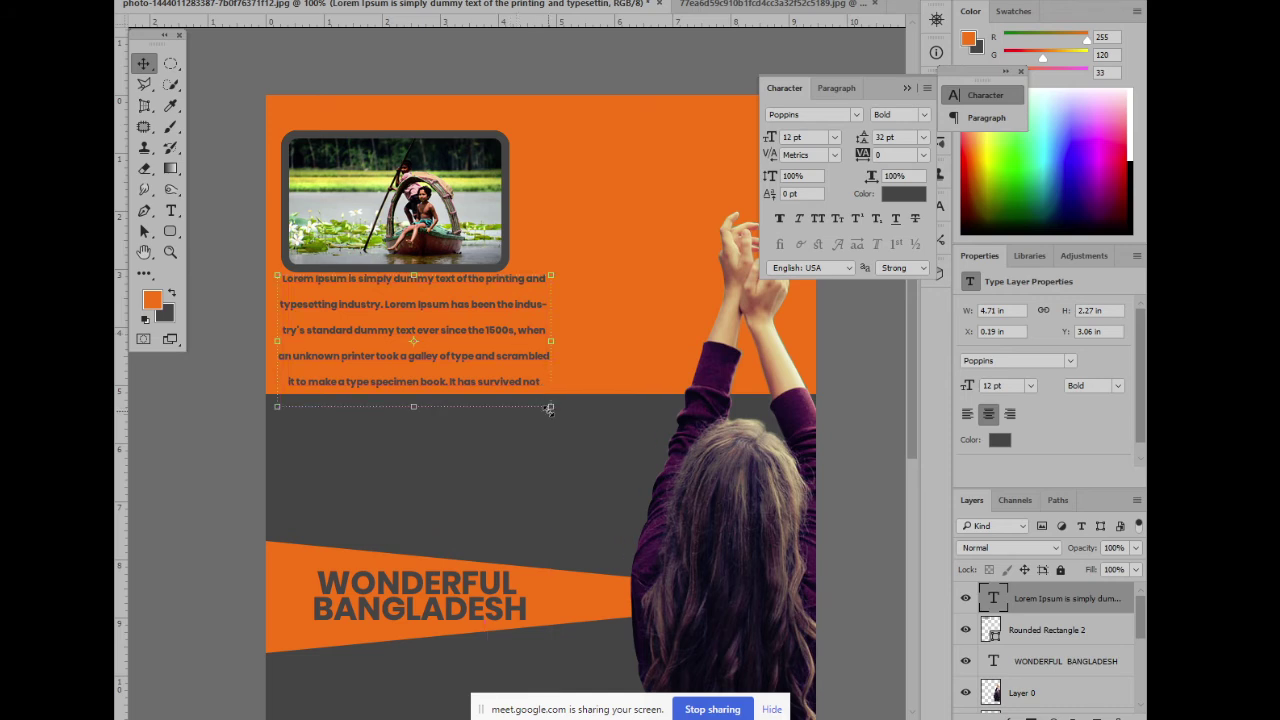
Try enlarging the paragraph with Free Transform to about 6.54 in, 7.01 in and 8.36 in wide, reverting each attempt
key(ctrl+t)
drag(555, 406, 652, 437)
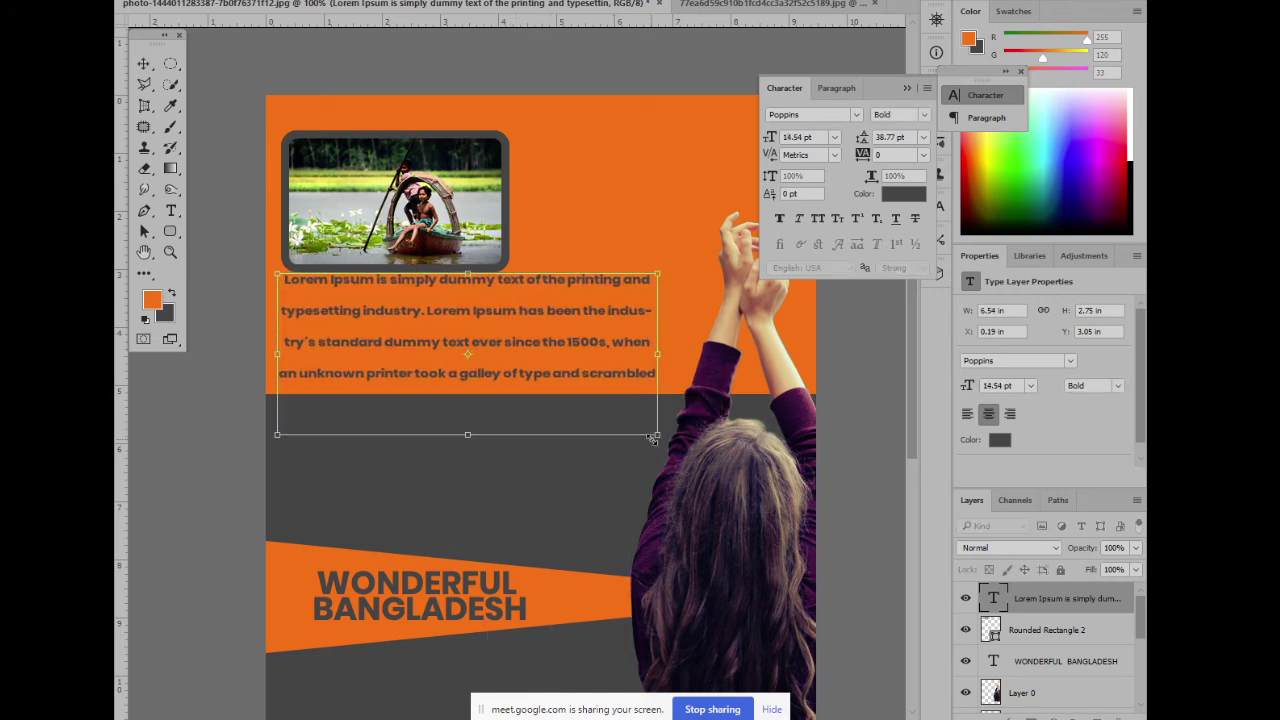
key(ctrl+z)
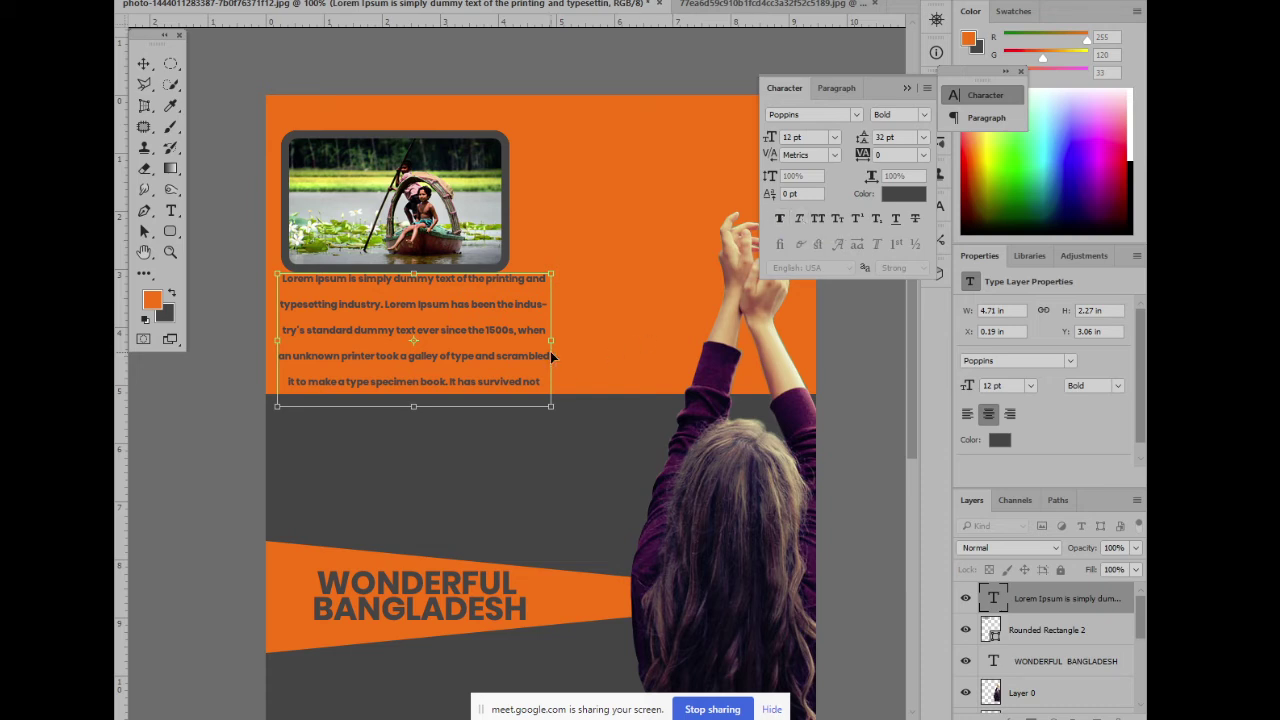
drag(551, 336, 686, 349)
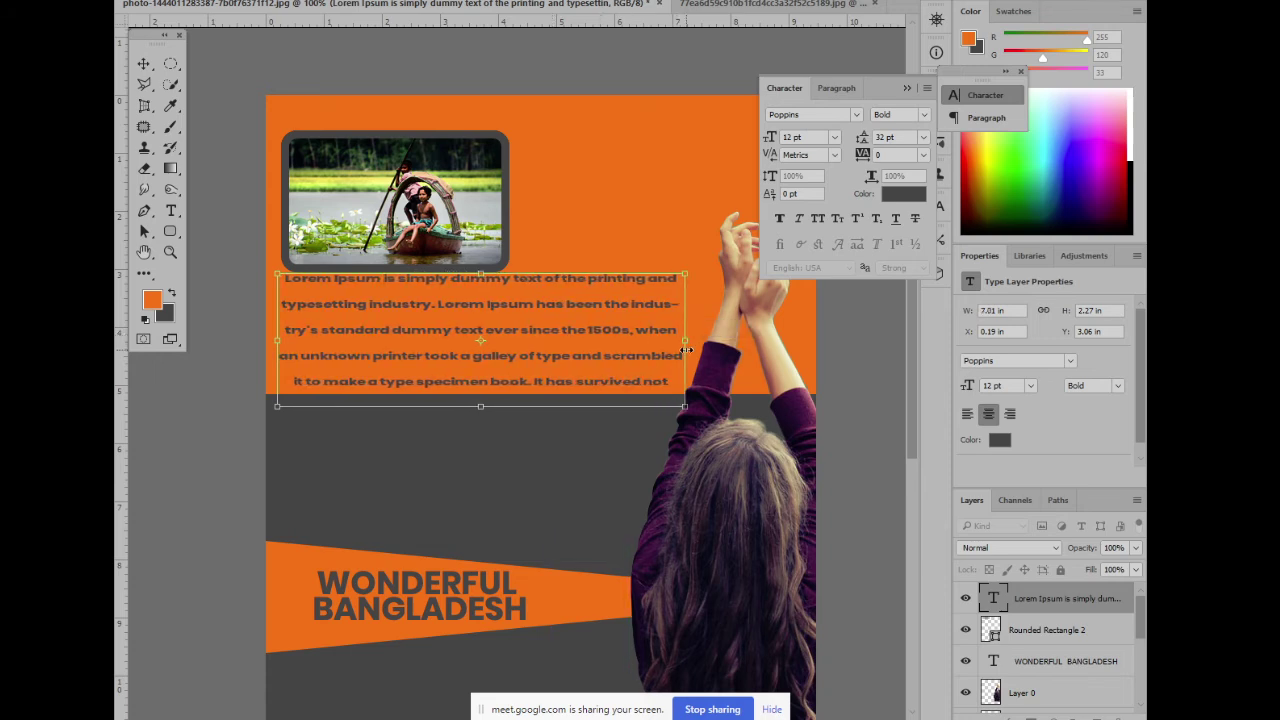
key(ctrl+z)
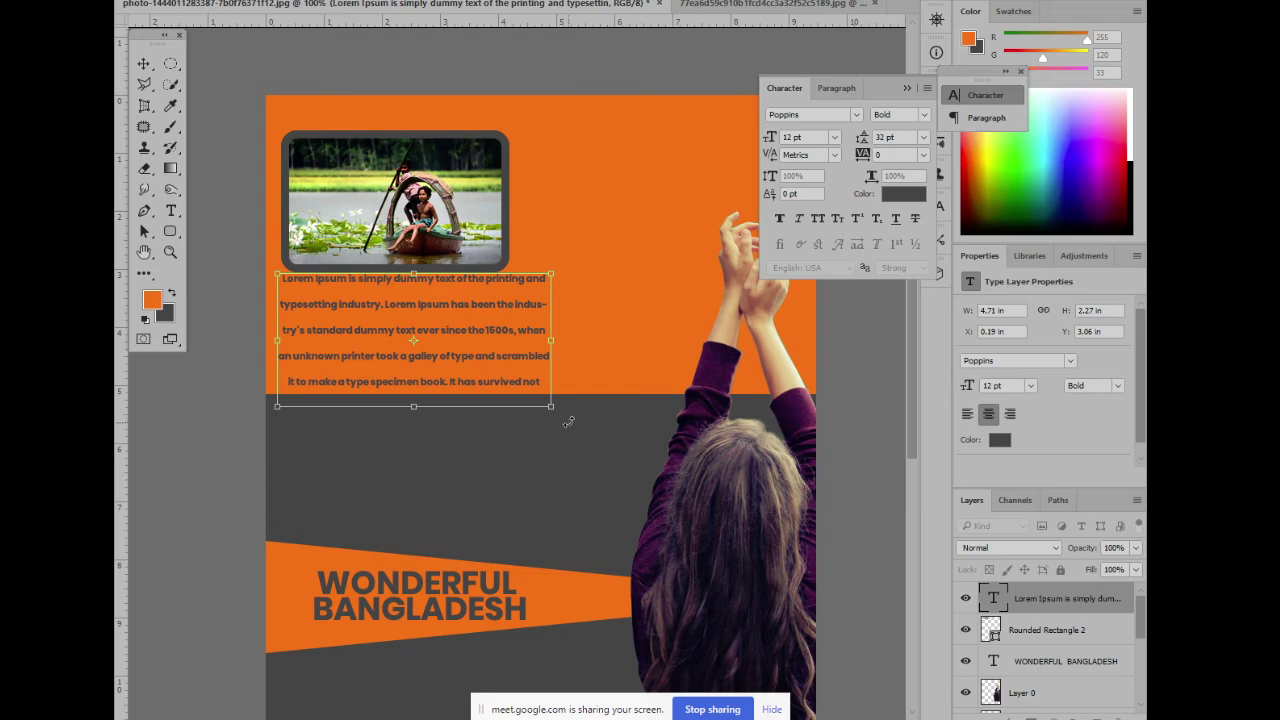
drag(552, 404, 770, 490)
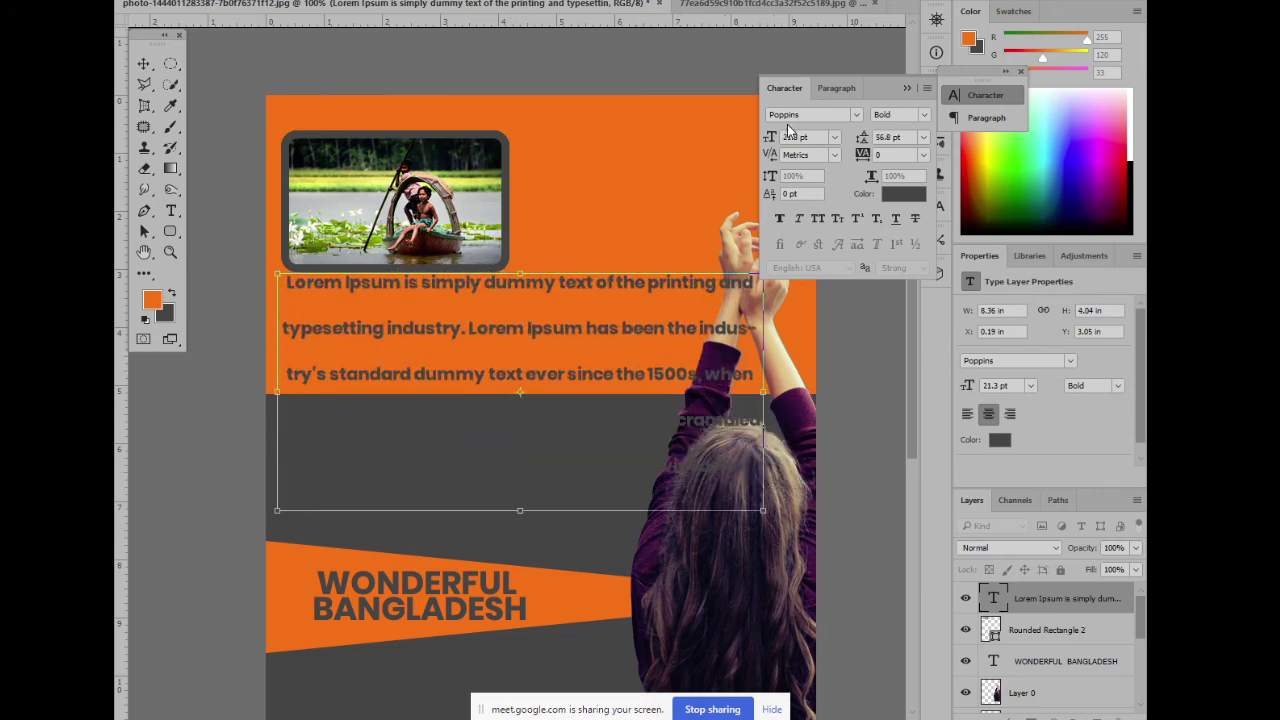
key(Escape)
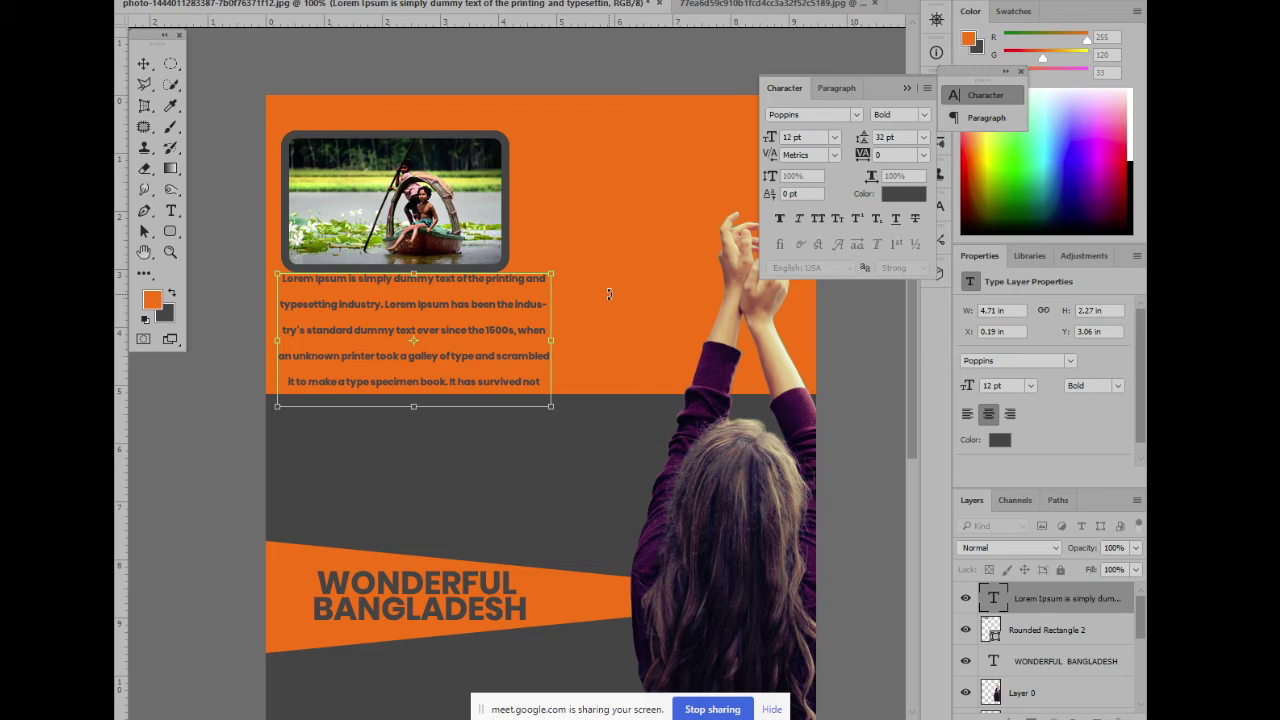
Switch to the Google Meet call, look through the participant list, and return to Photoshop
click(450, 670)
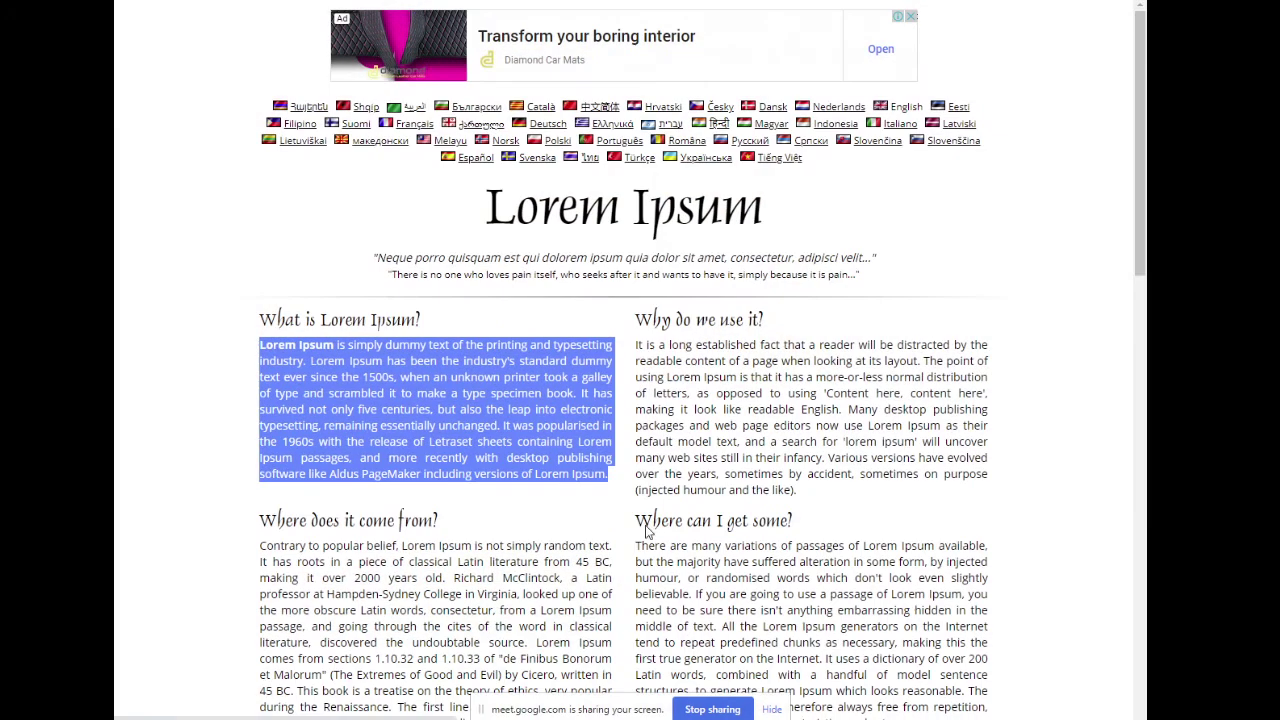
key(alt+Tab)
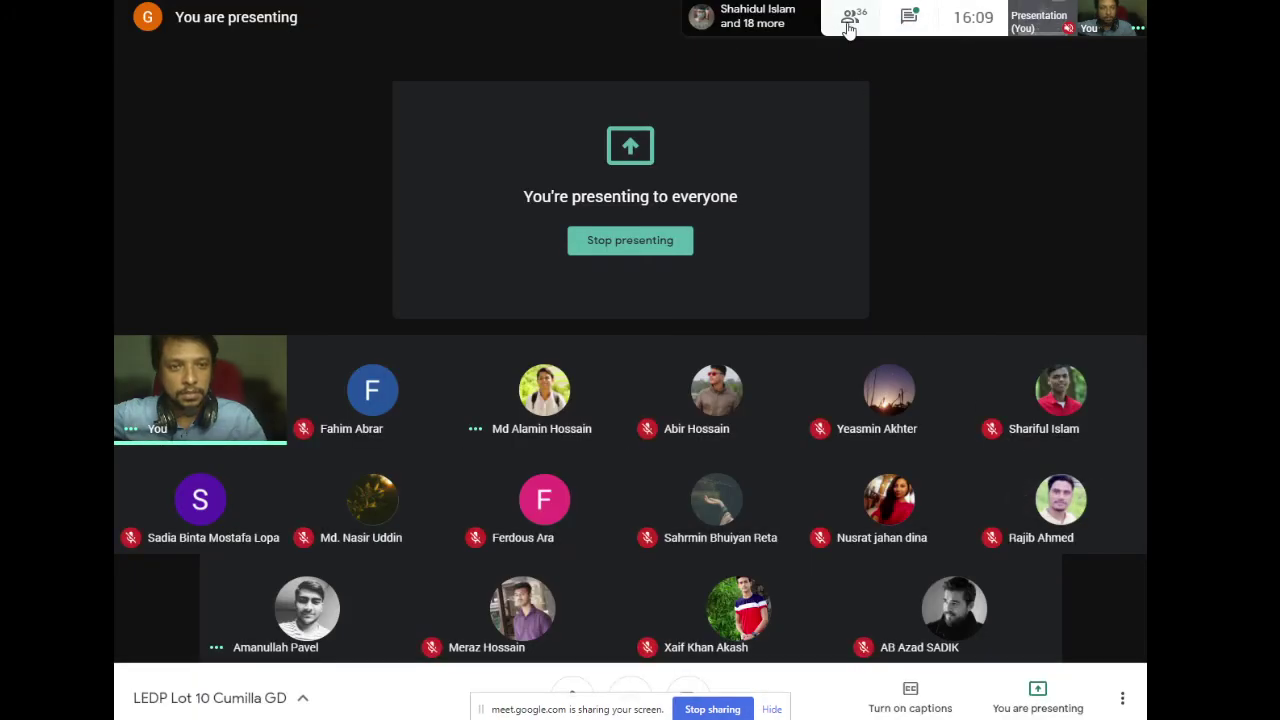
click(848, 24)
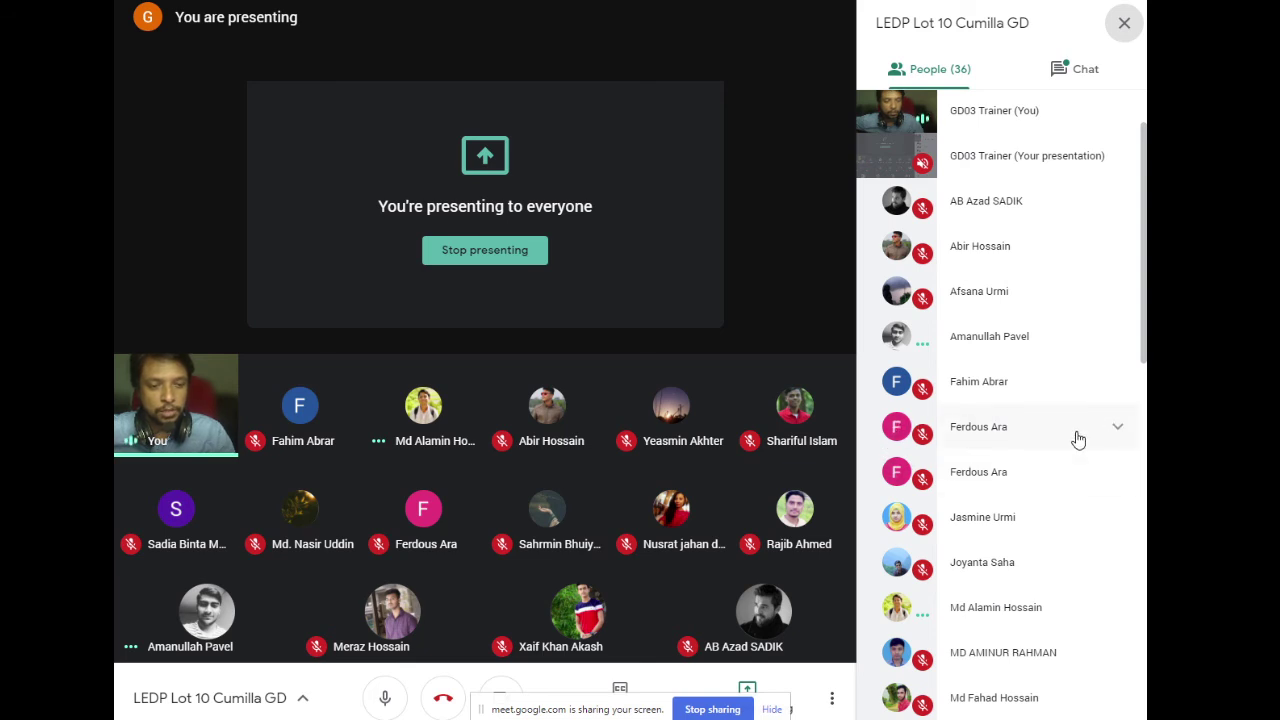
scroll(1078, 440, down, 2)
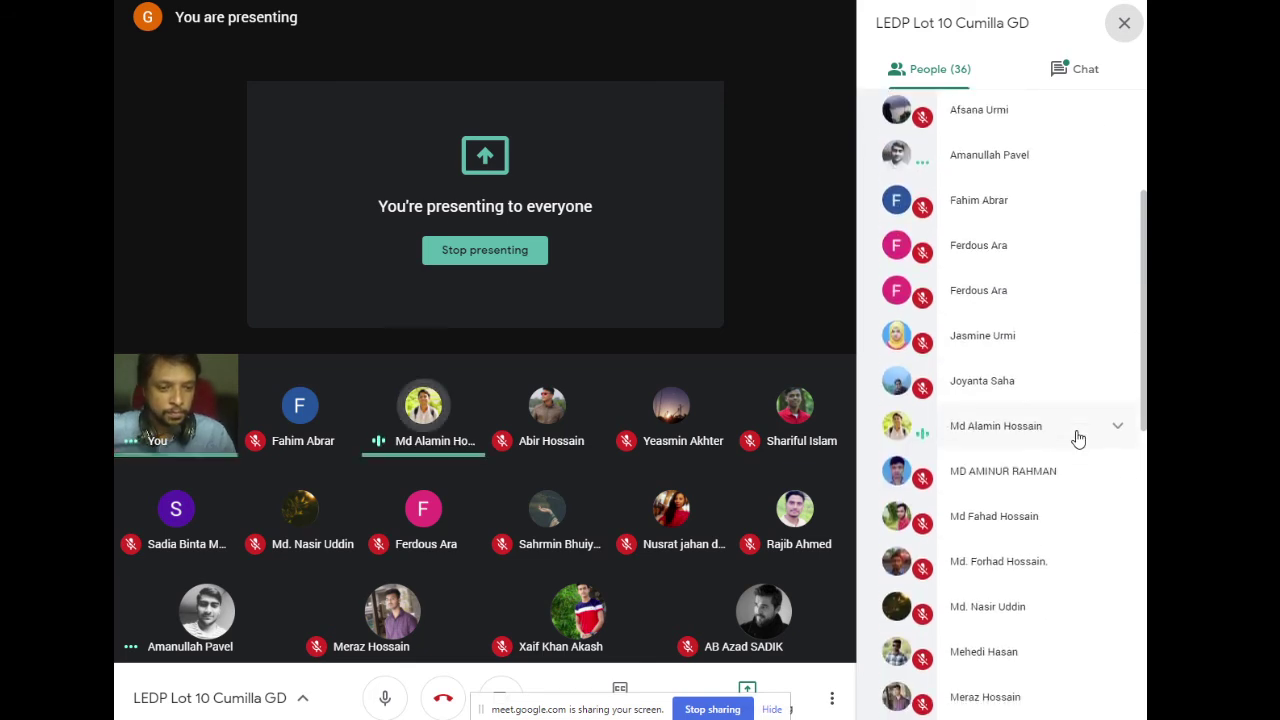
scroll(1078, 440, down, 3)
scroll(1074, 437, down, 2)
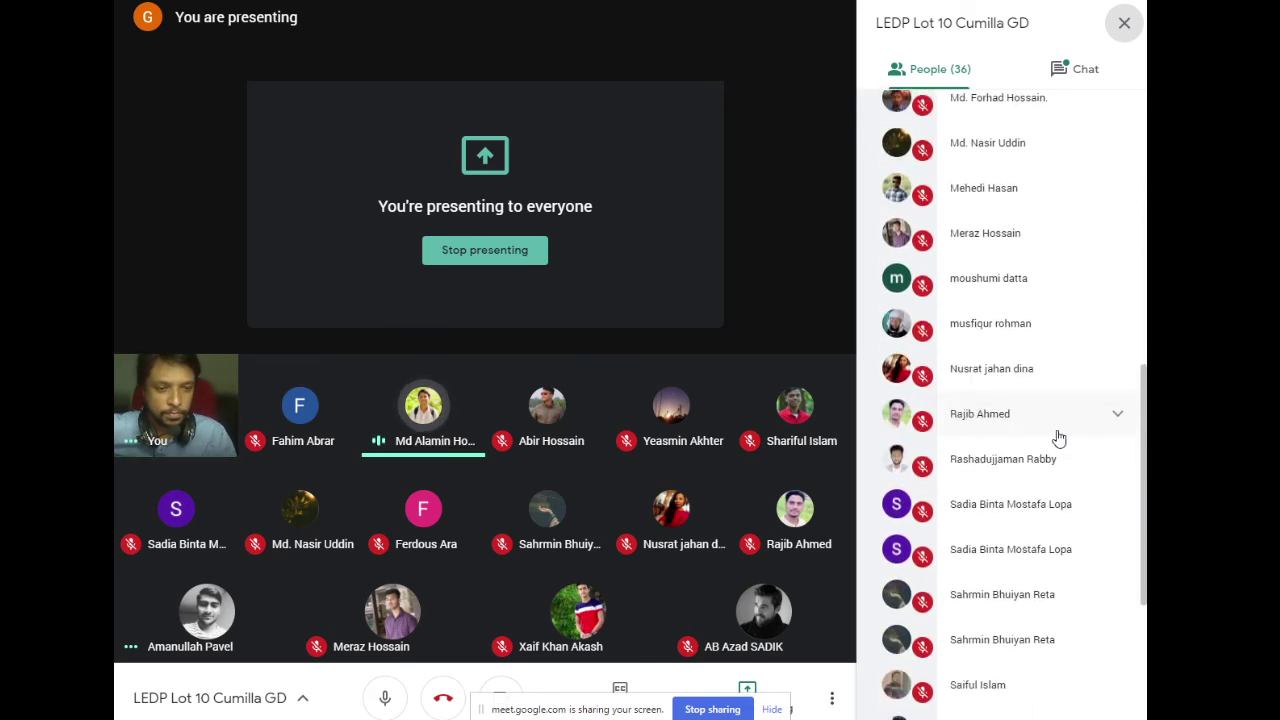
scroll(1058, 438, down, 3)
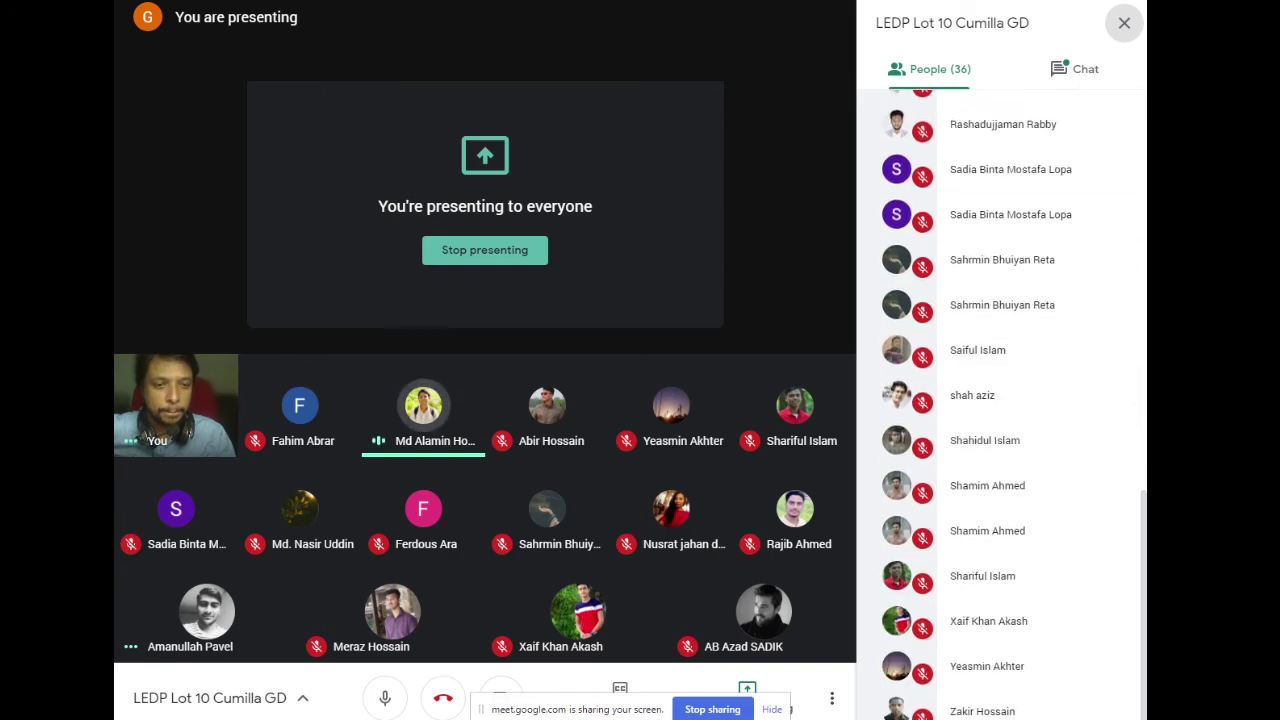
key(alt+Tab)
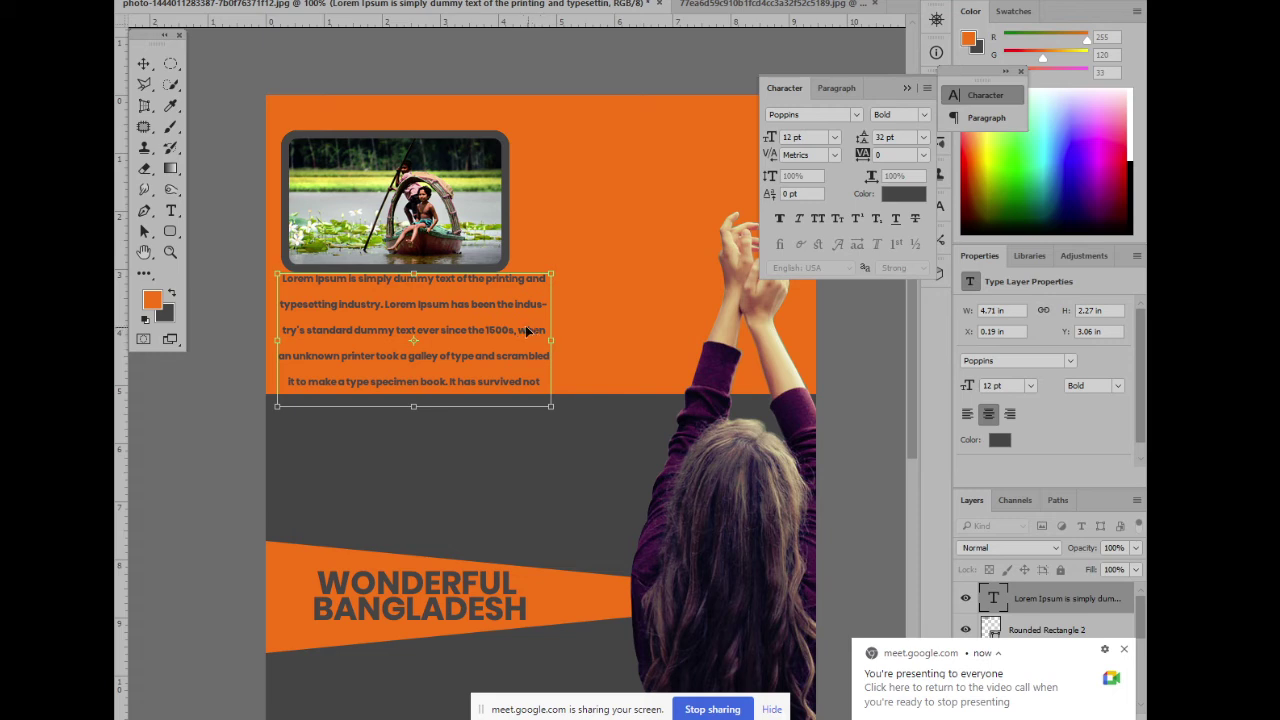
Try stretching the paragraph horizontally to about 8.48 in and then almost to the poster's right edge, reverting both attempts
drag(551, 339, 770, 339)
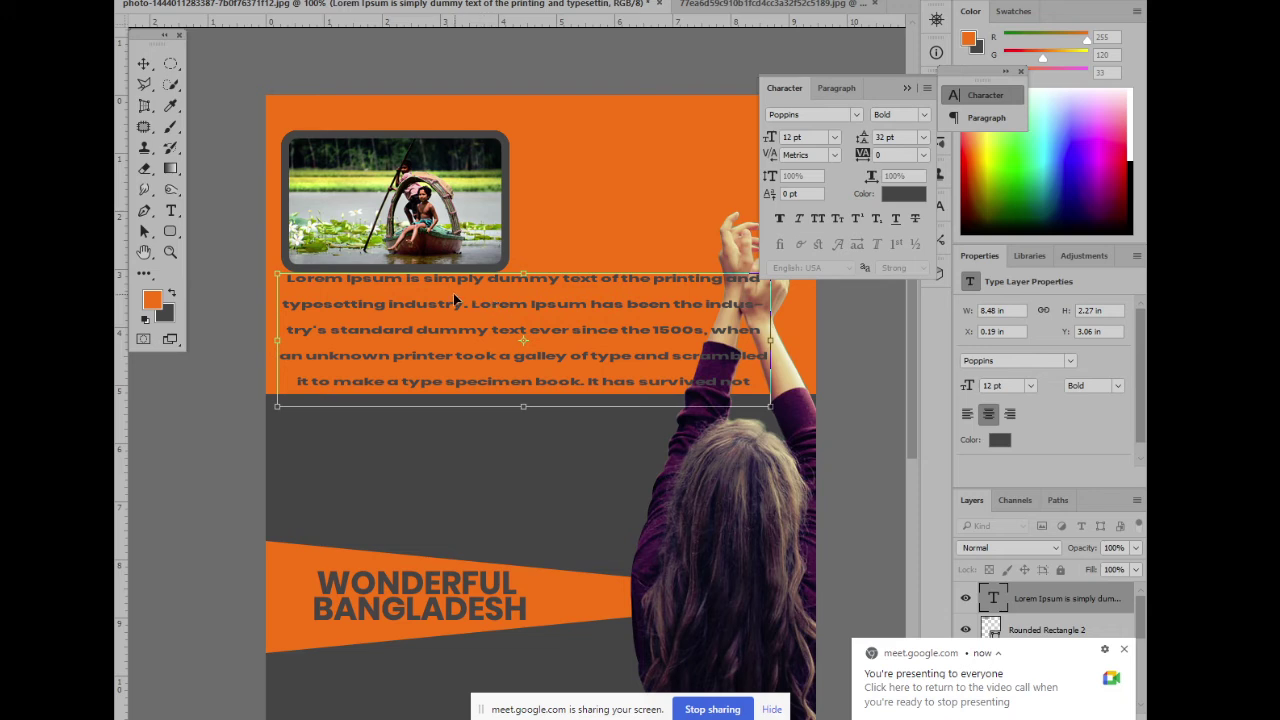
key(ctrl+z)
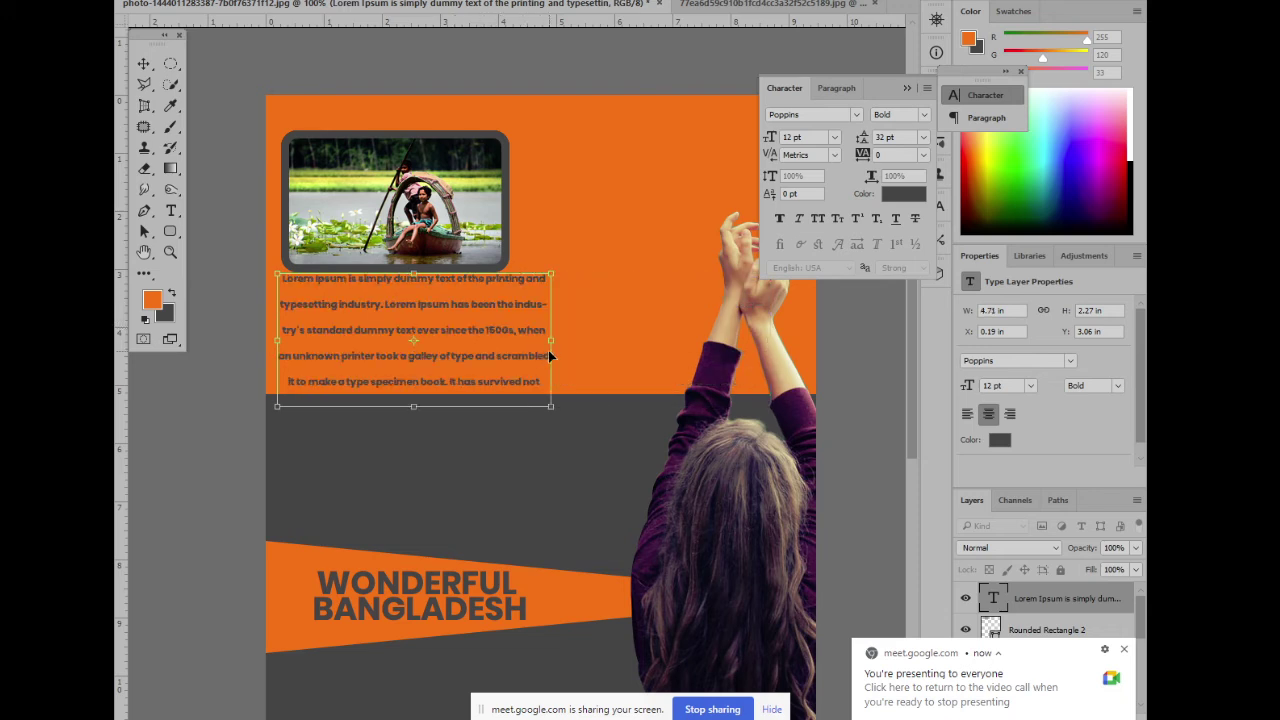
drag(550, 349, 797, 355)
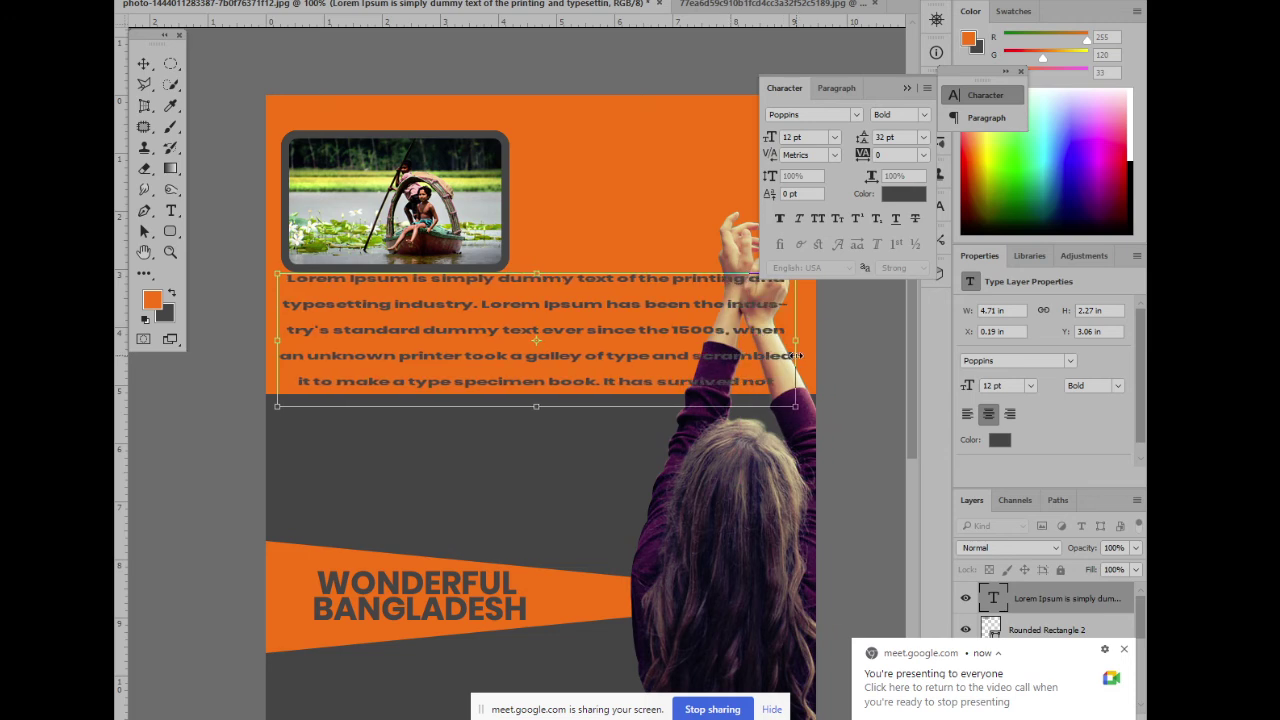
key(ctrl+z)
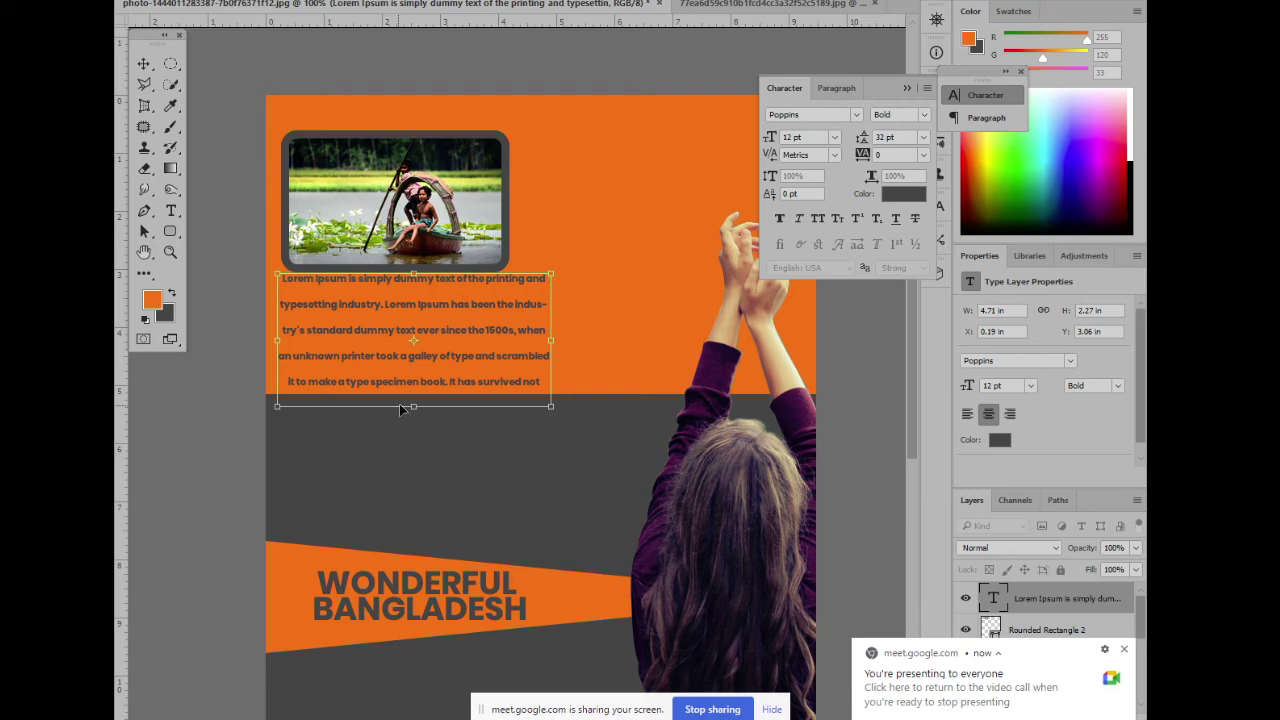
key(ctrl+plus)
key(Tab)
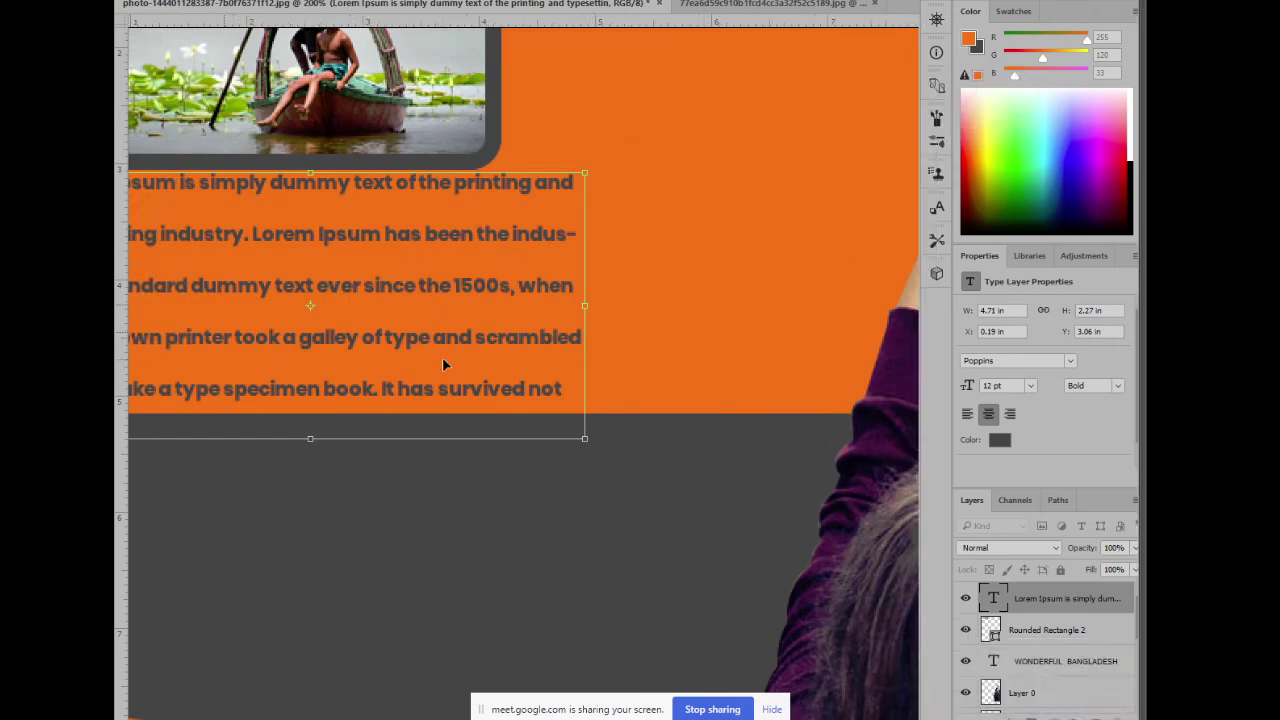
drag(445, 345, 580, 360)
key(ctrl+minus)
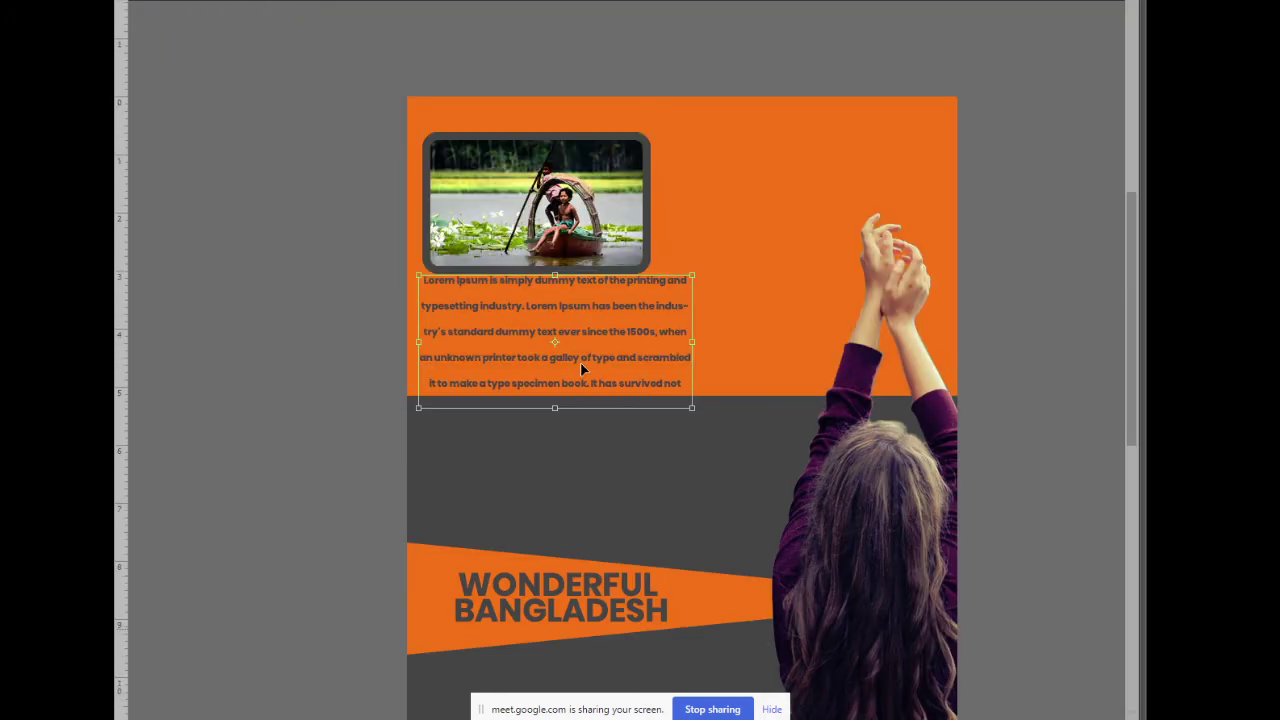
key(Tab)
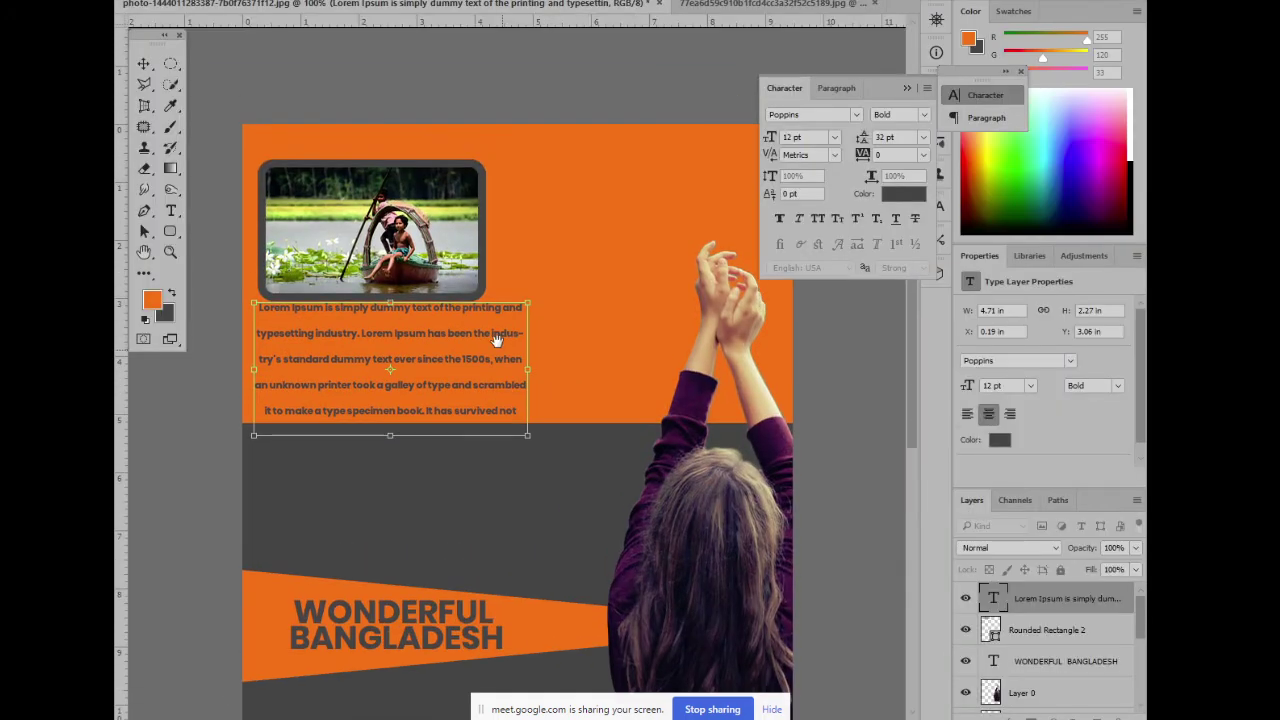
drag(529, 285, 505, 277)
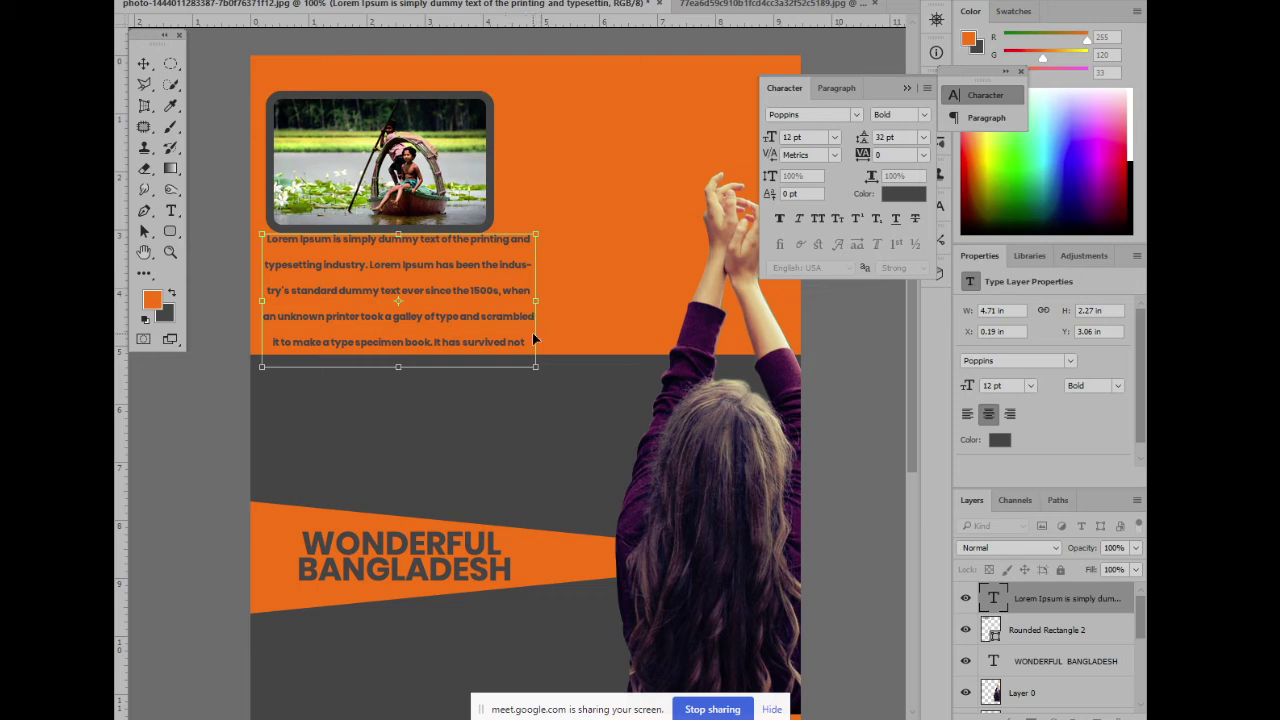
Apply the pending transformation and open the Lorem Ipsum paragraph for text editing with the Type tool
click(172, 218)
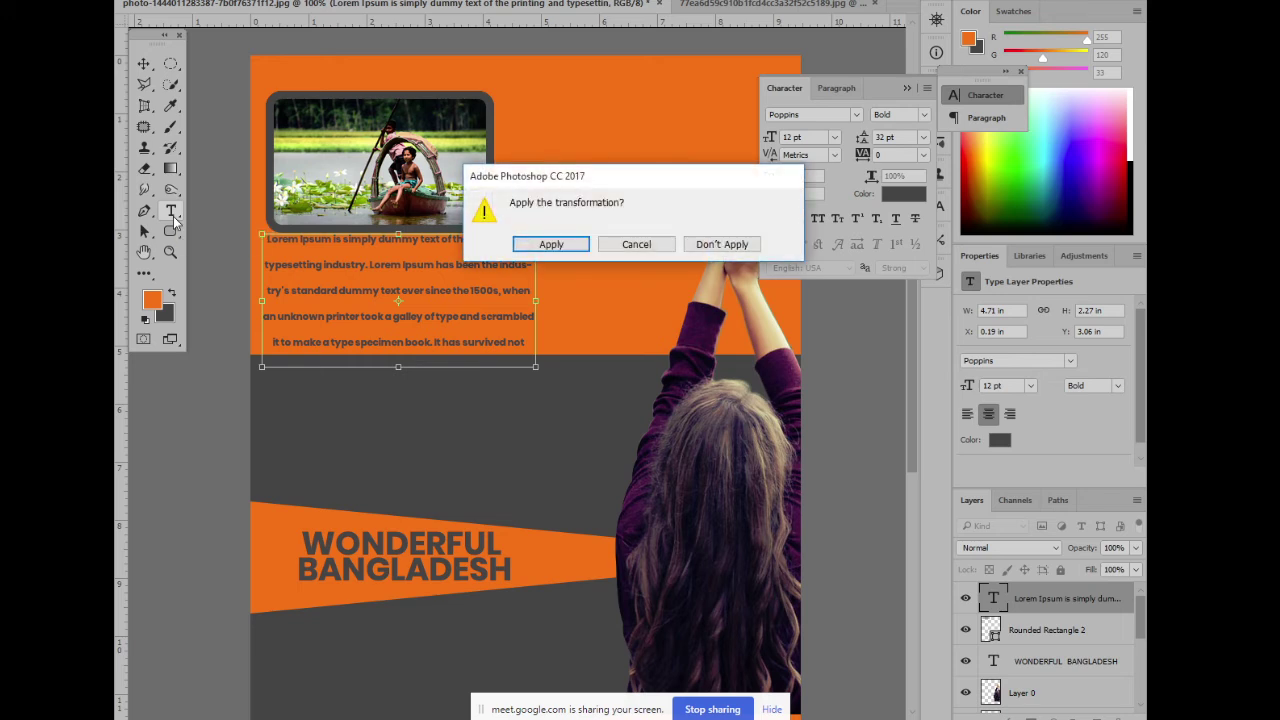
click(556, 245)
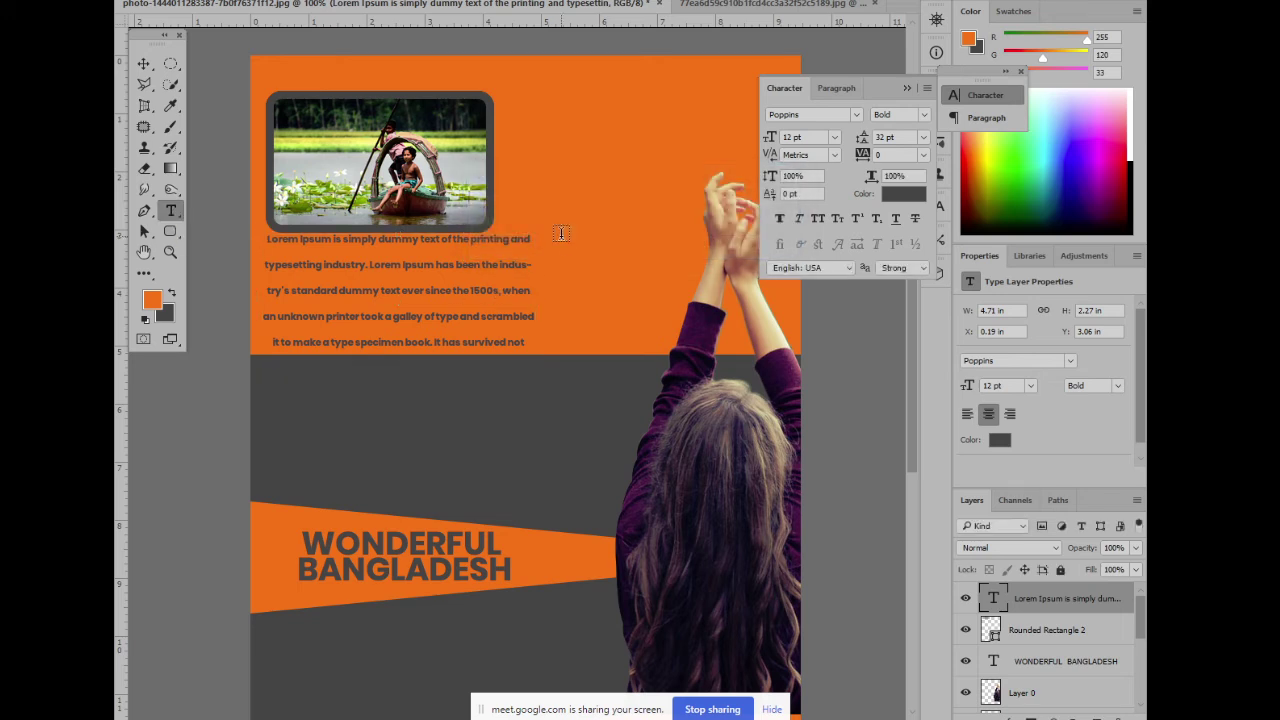
click(420, 257)
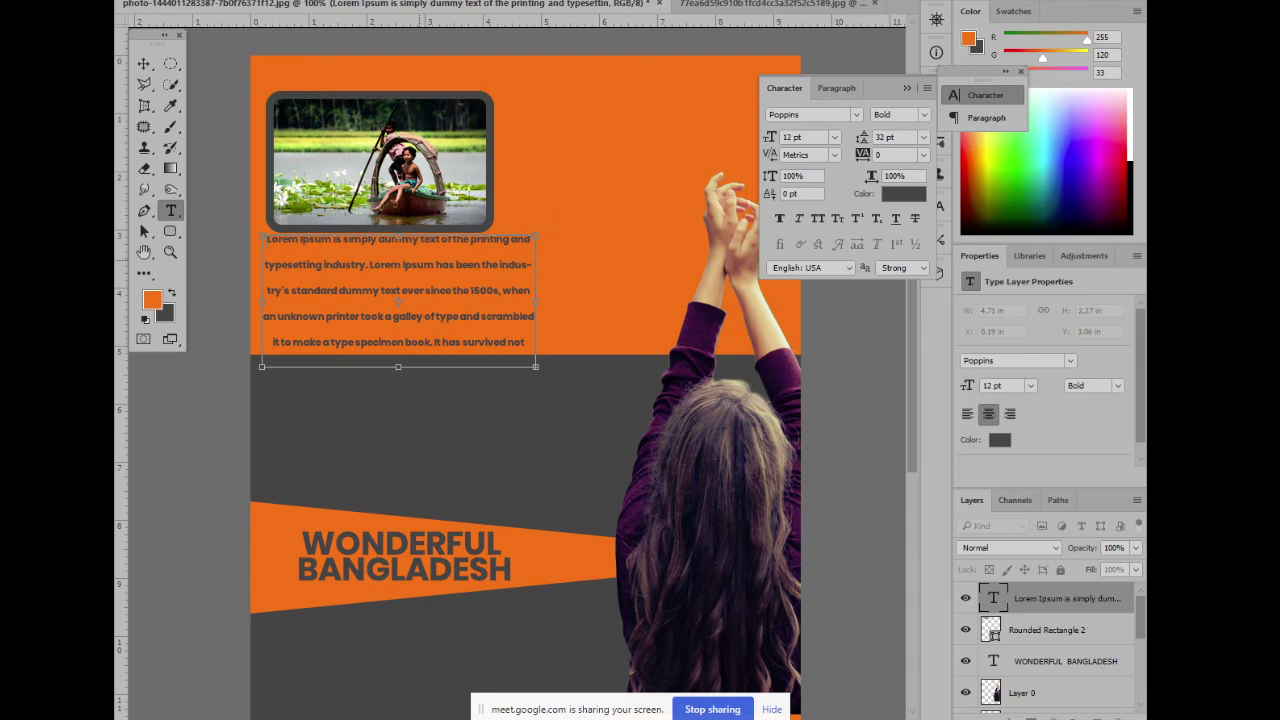
Switch to the Google Meet call, check the participants and read the chat messages, and return to Photoshop
mouse_move(490, 719)
click(478, 653)
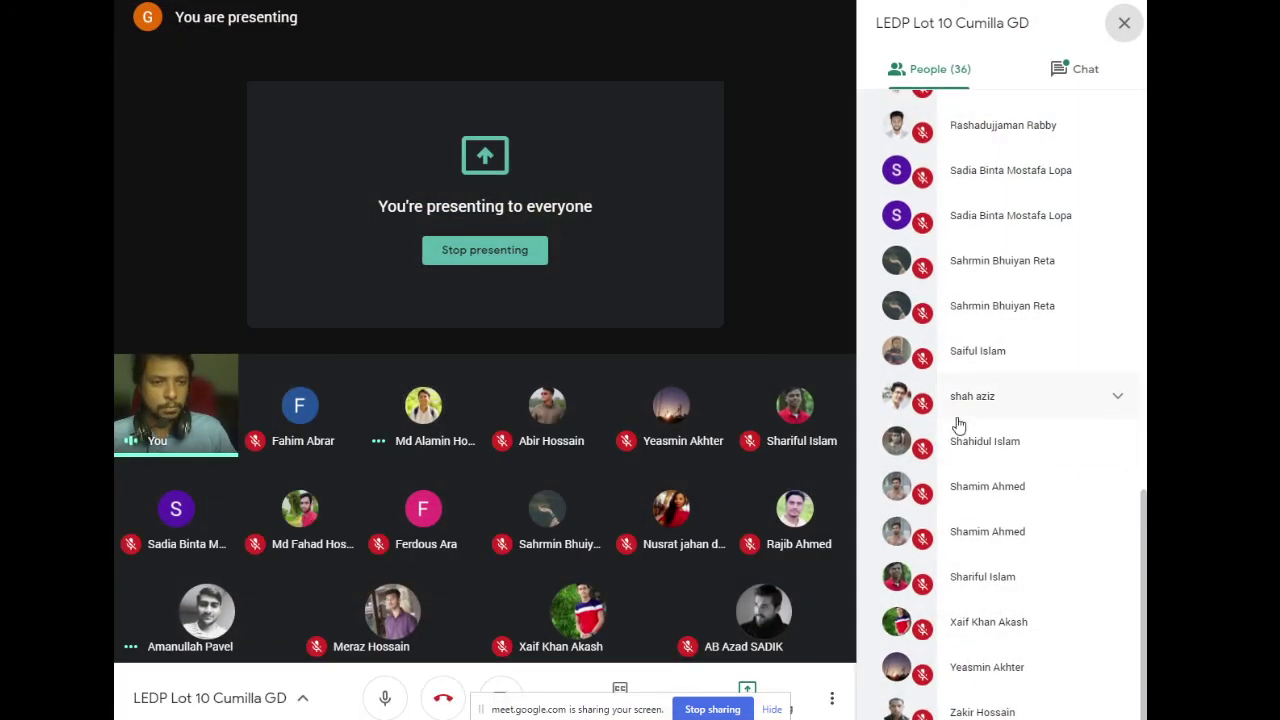
scroll(951, 415, up, 3)
scroll(951, 410, up, 5)
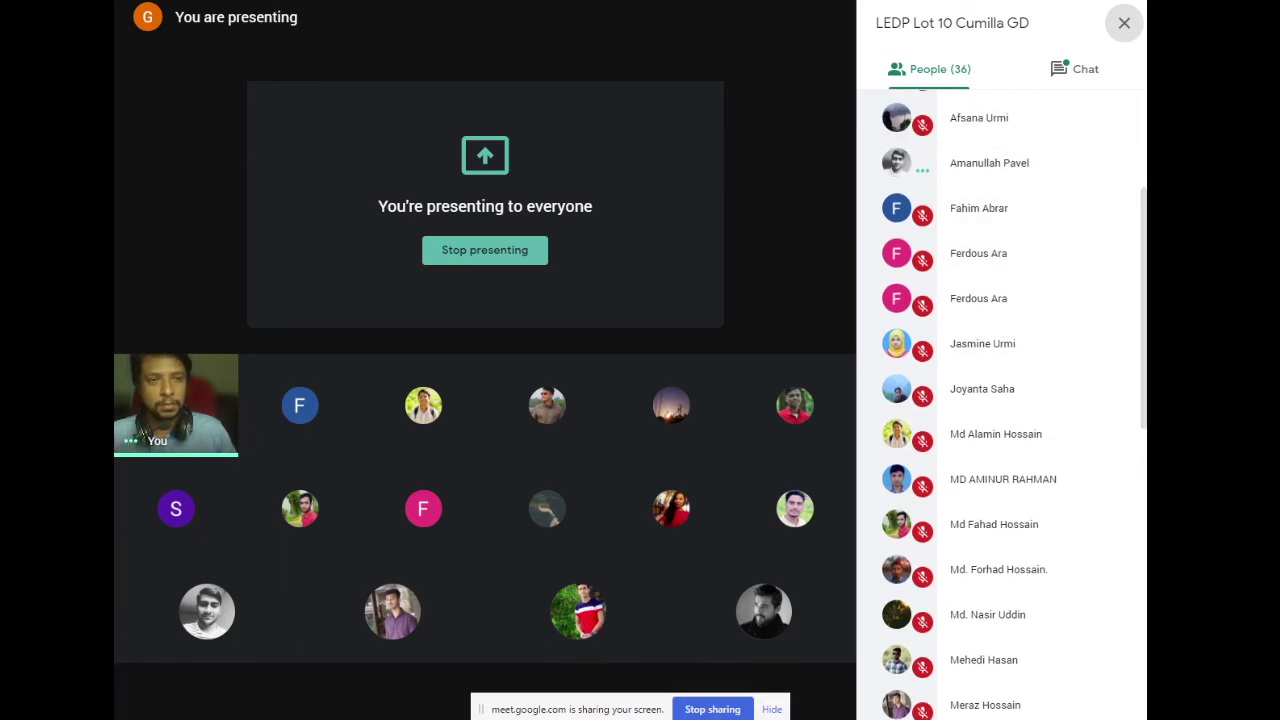
click(1074, 72)
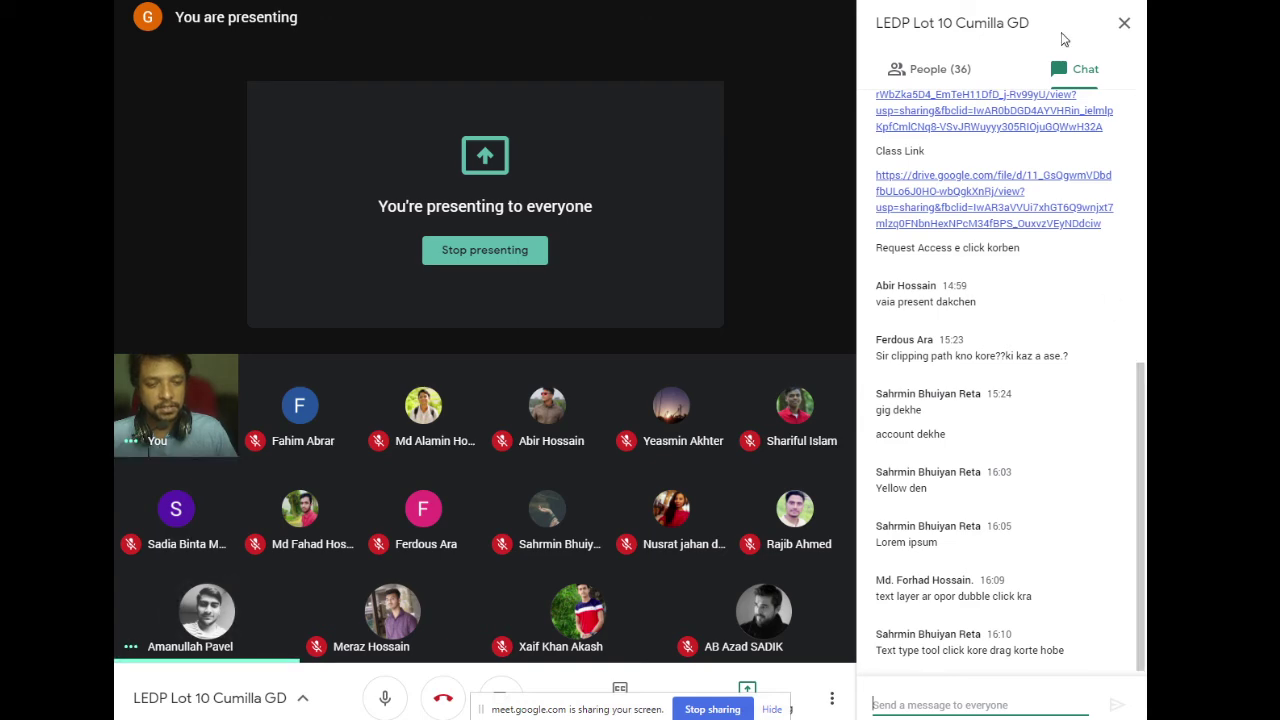
key(alt+Tab)
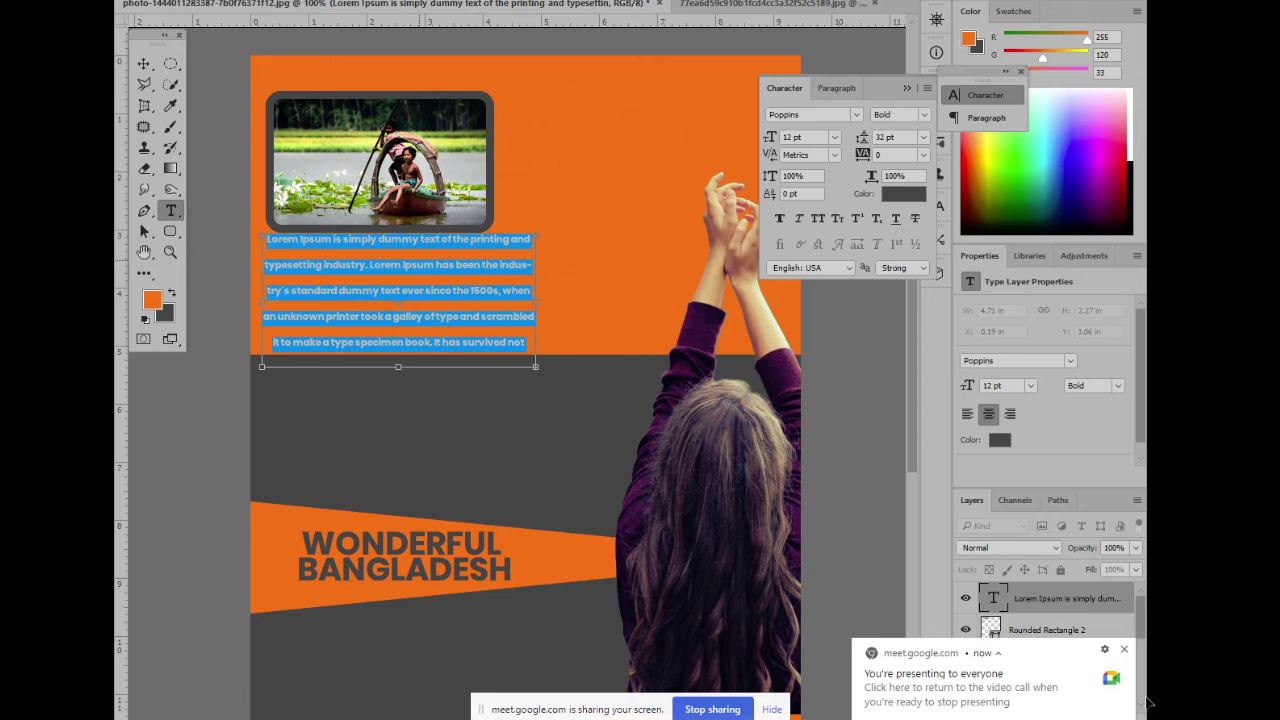
Dismiss the meeting notification, finish editing the paragraph text, and select the paragraph with the Move tool
click(1124, 649)
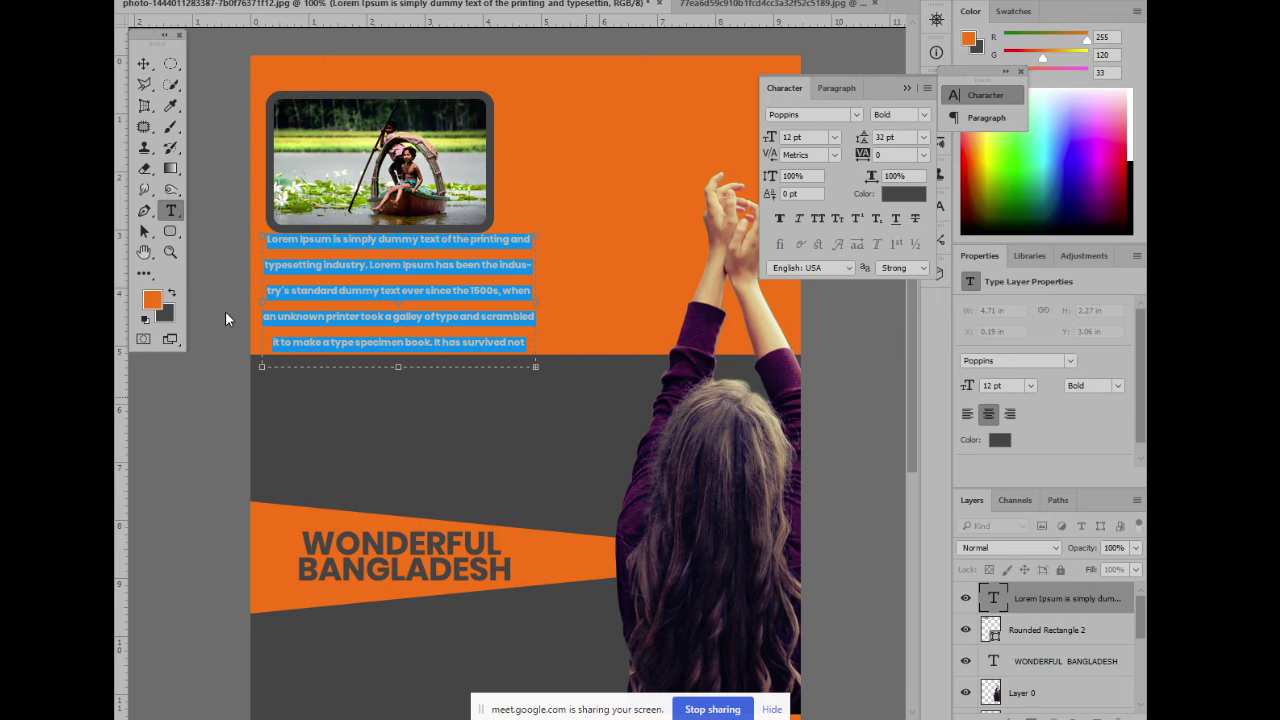
key(ctrl+Return)
key(v)
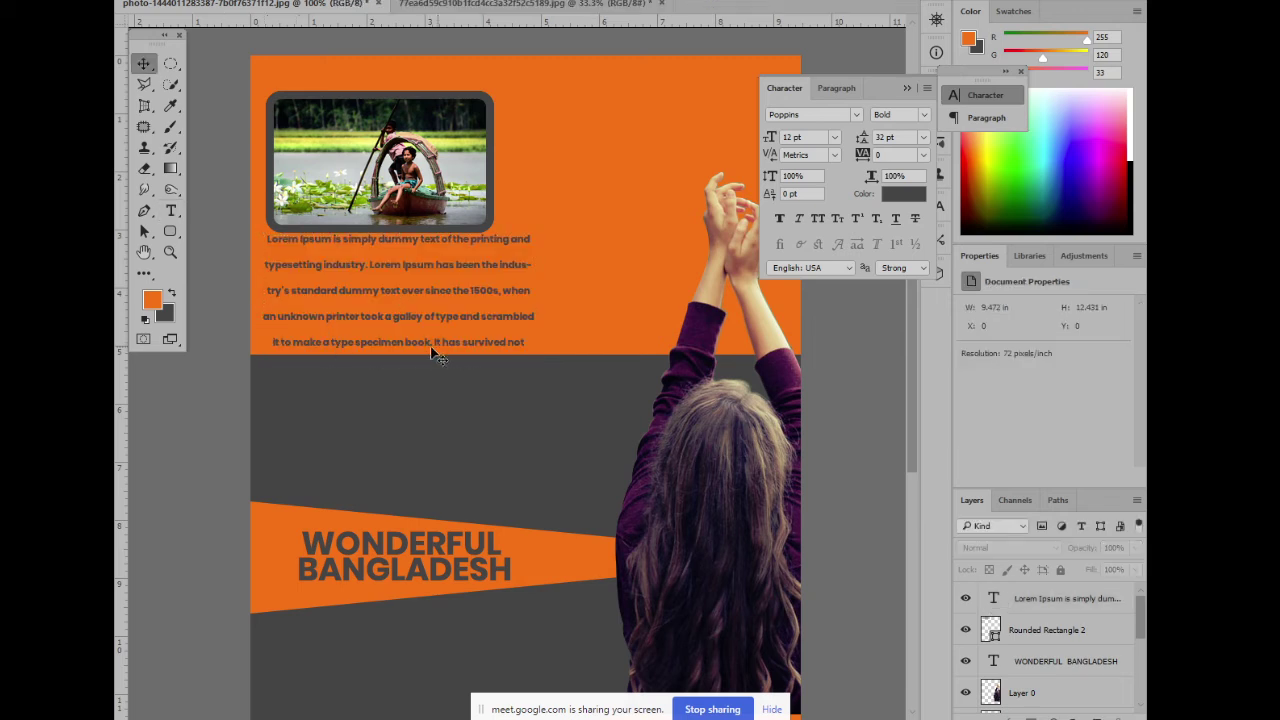
click(437, 325)
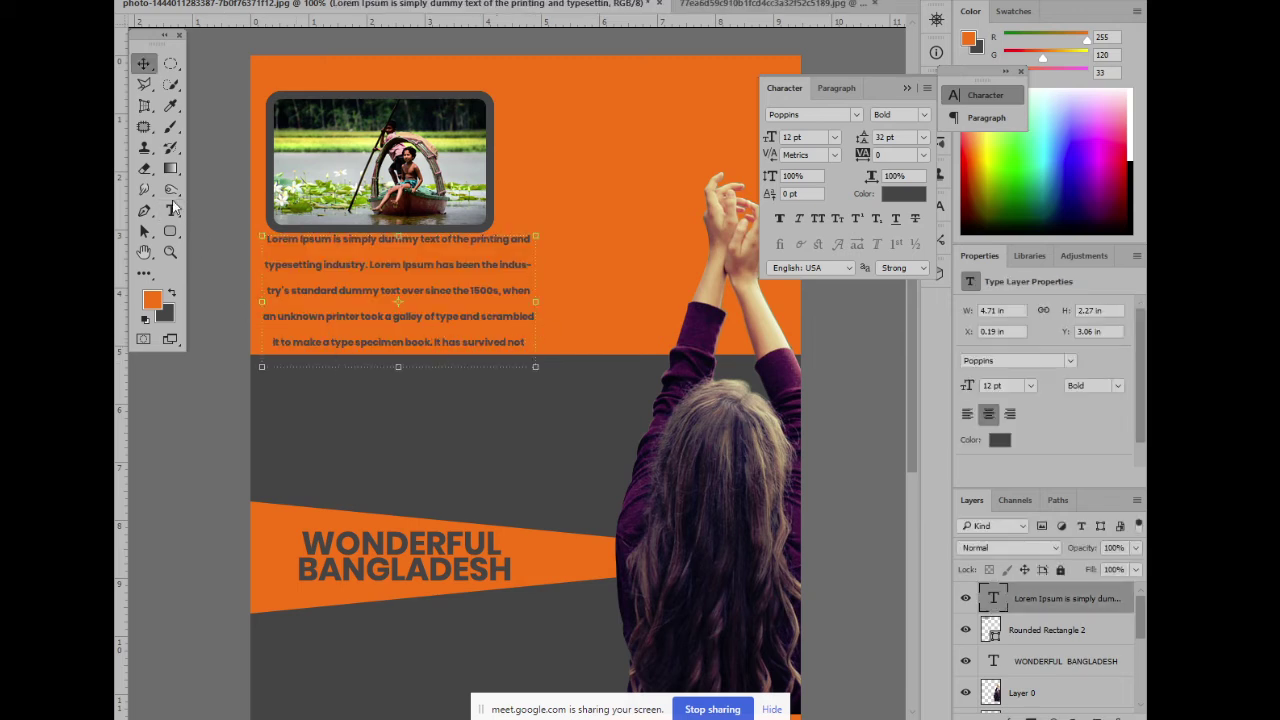
Reopen the paragraph with the Type tool and widen its text box almost to the poster's right edge, reflowing the text
click(171, 211)
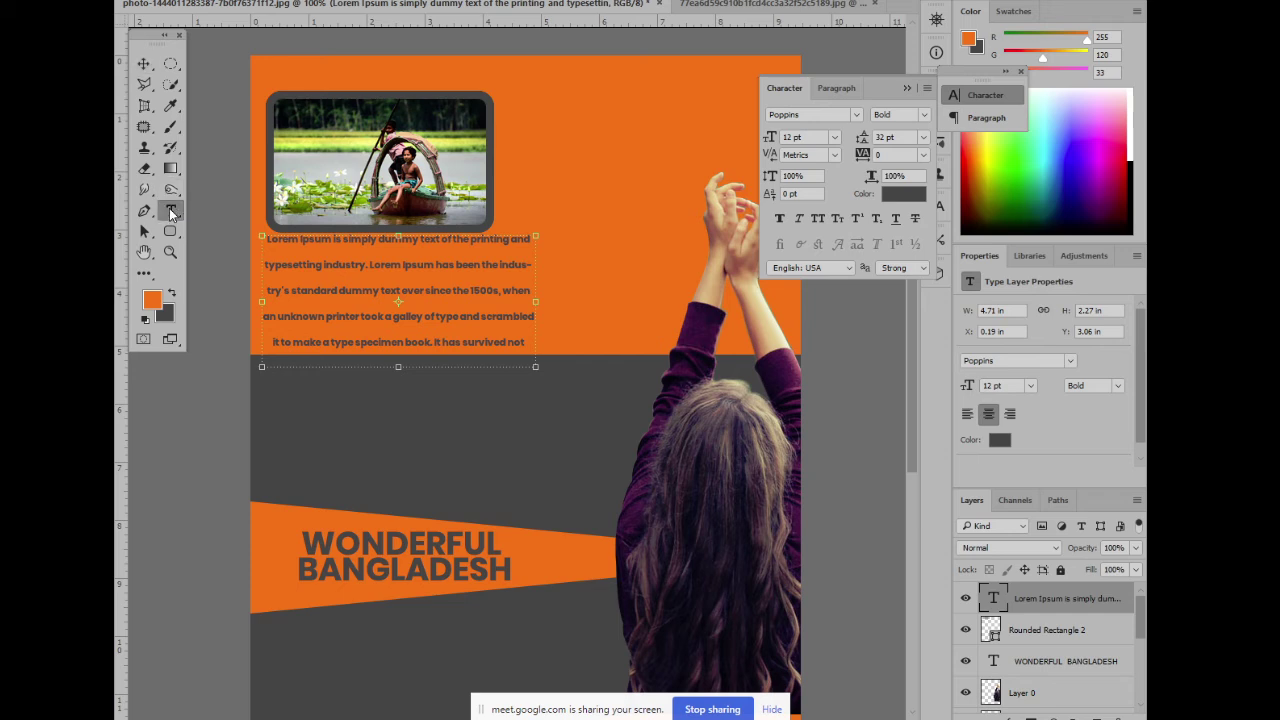
click(441, 272)
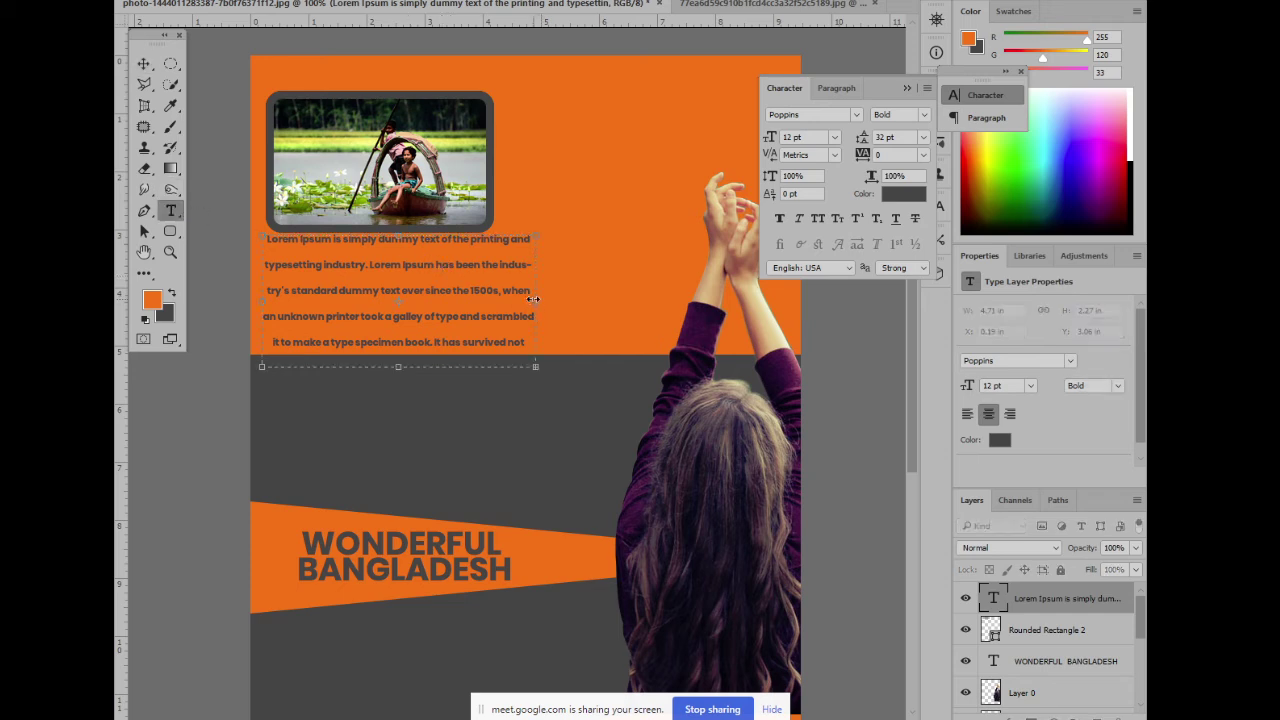
drag(537, 304, 788, 315)
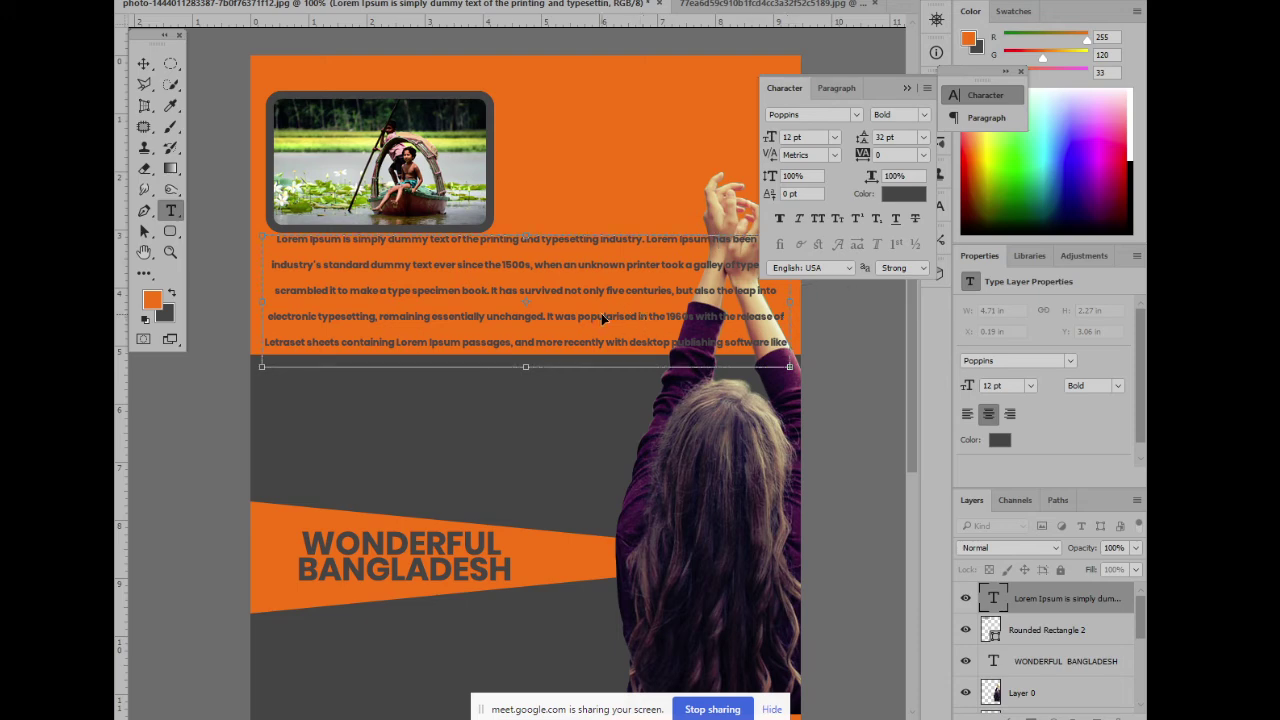
Switch to the Google Meet call, admit the participant waiting to join, and return to Photoshop
mouse_move(490, 719)
click(436, 690)
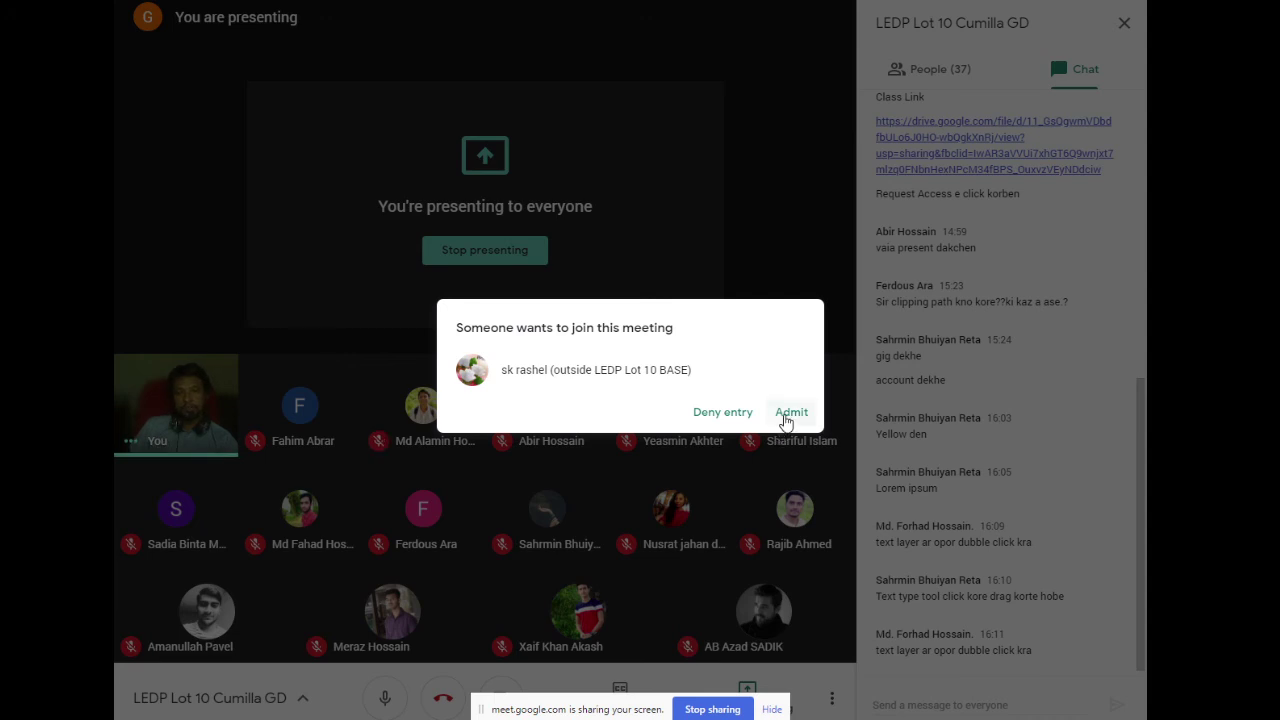
click(786, 415)
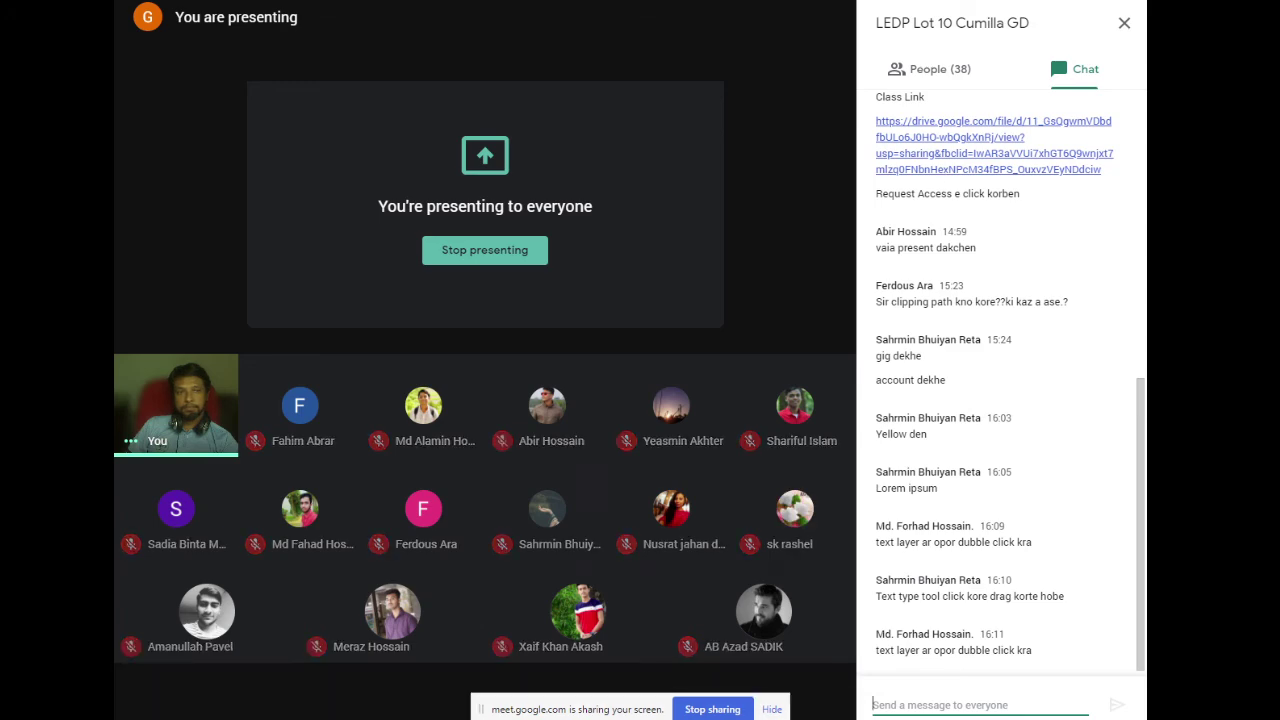
key(alt+Tab)
Narrow the Lorem Ipsum paragraph's text box to about 4.71 in wide and finish the text edit
drag(790, 366, 535, 366)
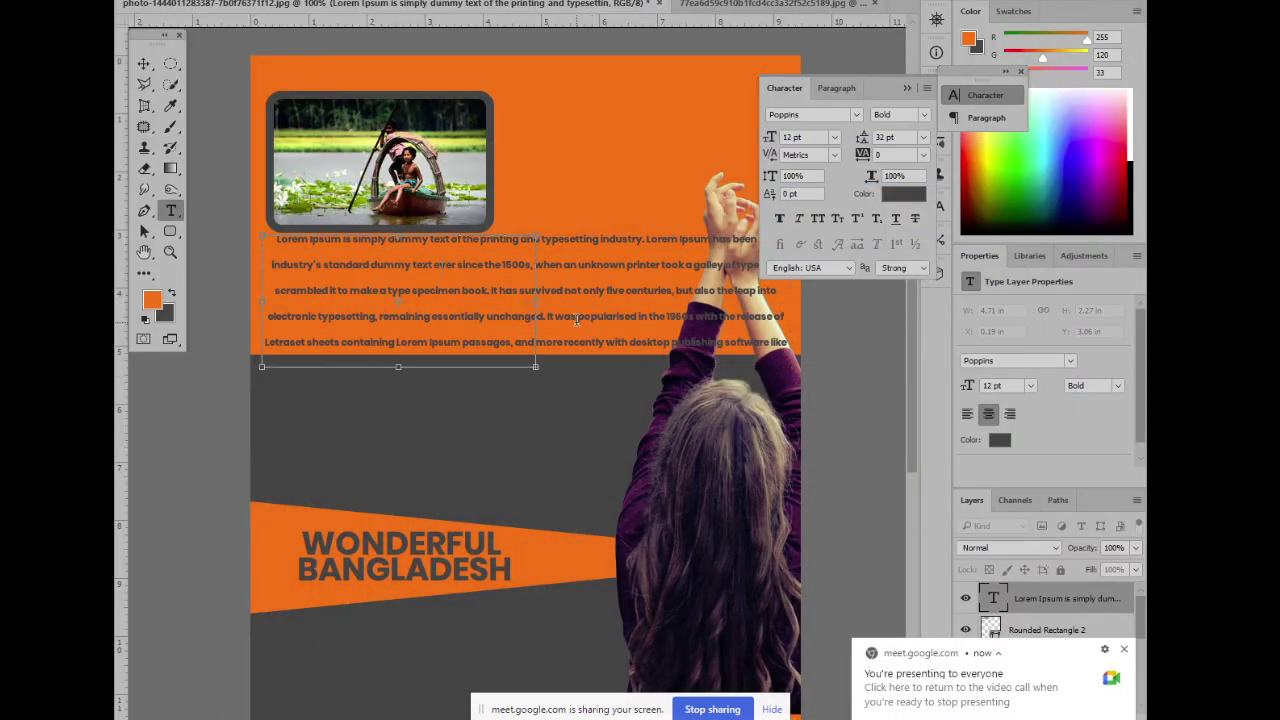
click(146, 62)
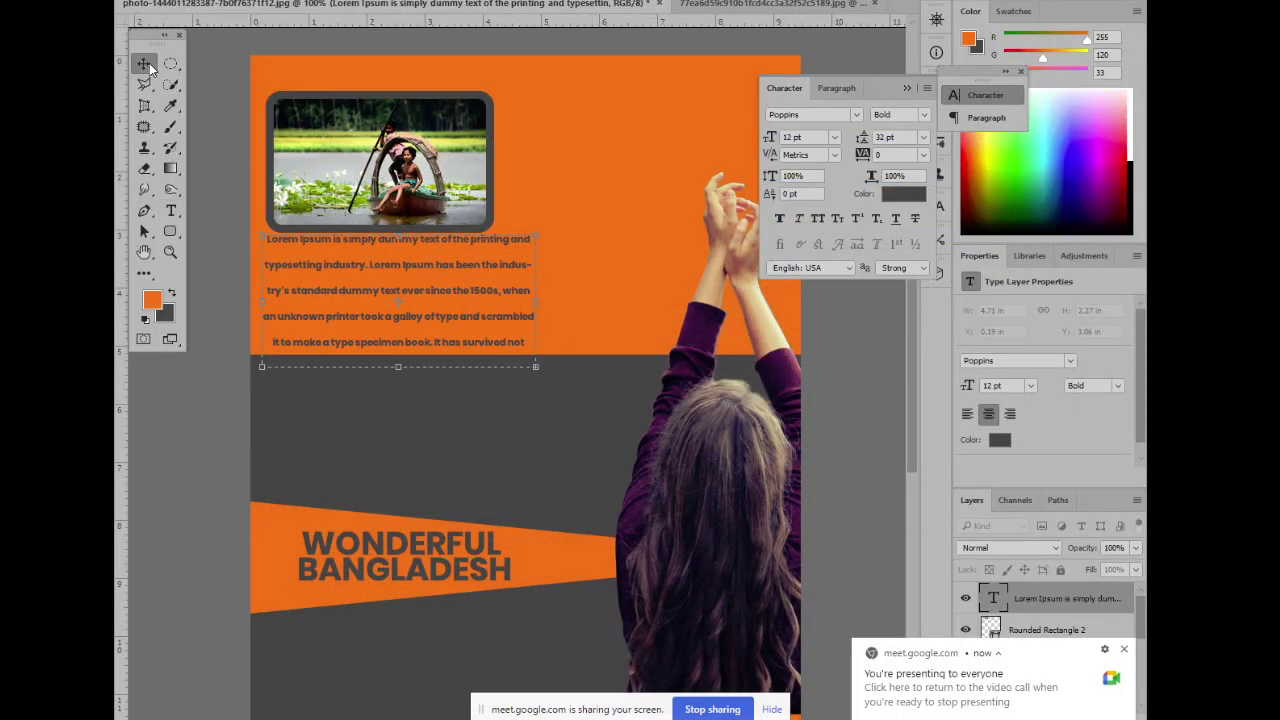
click(240, 192)
click(397, 300)
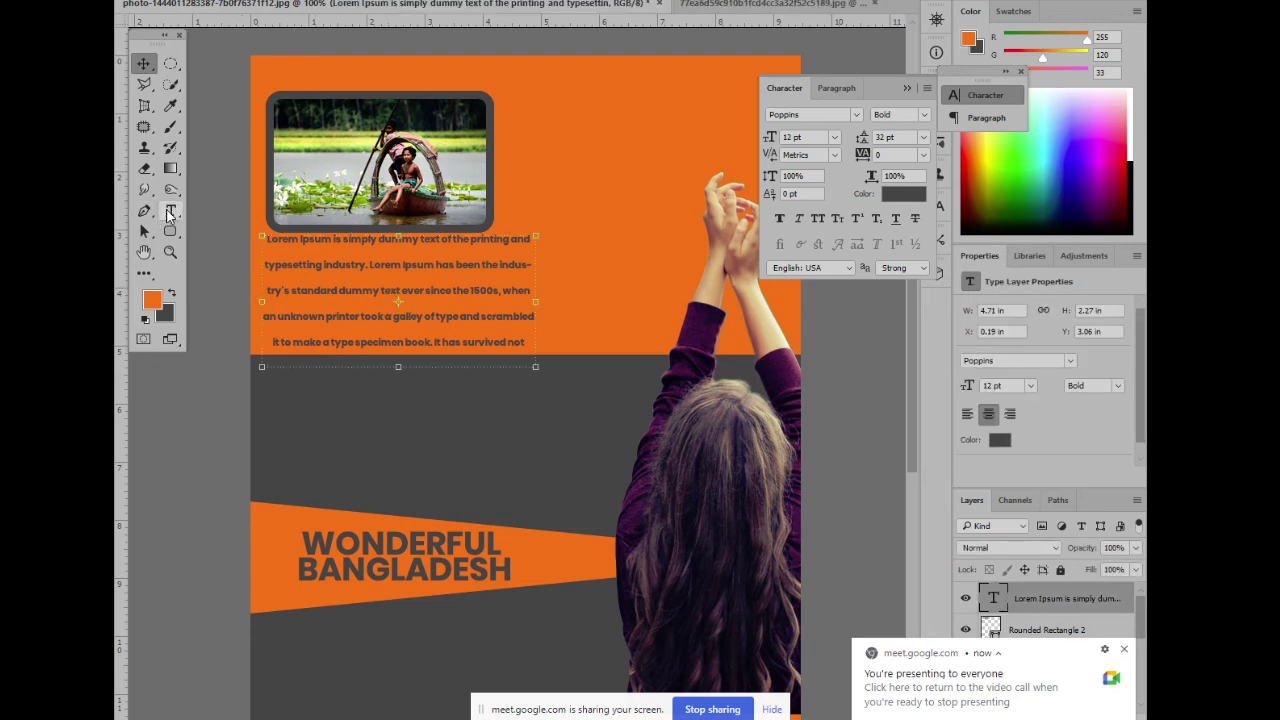
Reopen the Lorem Ipsum paragraph for editing and widen its text box to about 8.98 in, then finish the edit
click(170, 212)
click(423, 290)
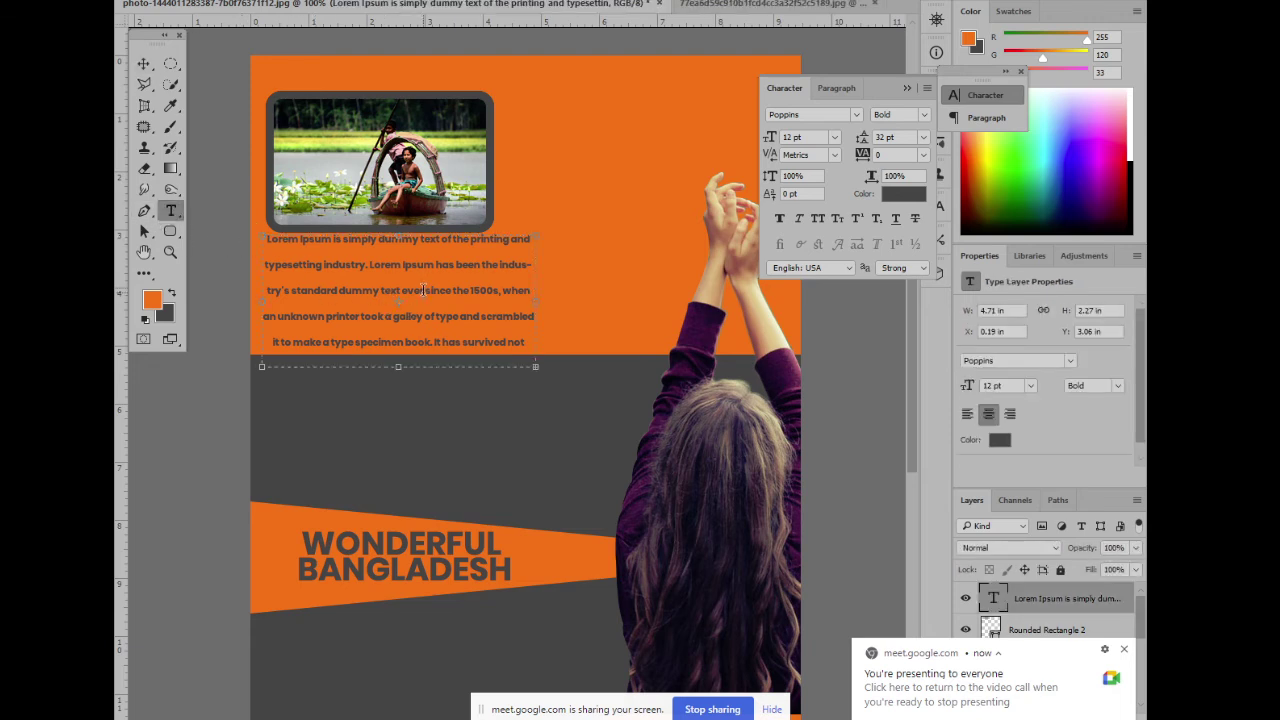
drag(540, 300, 784, 297)
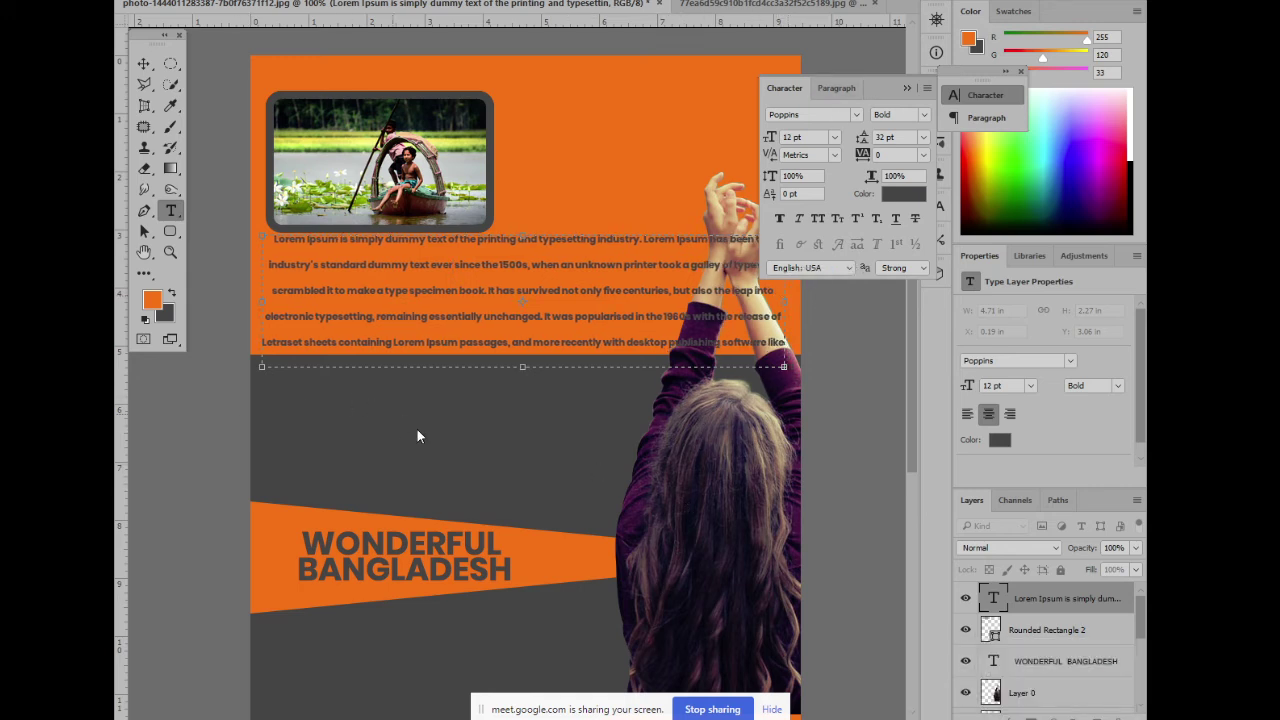
scroll(494, 398, down, 1)
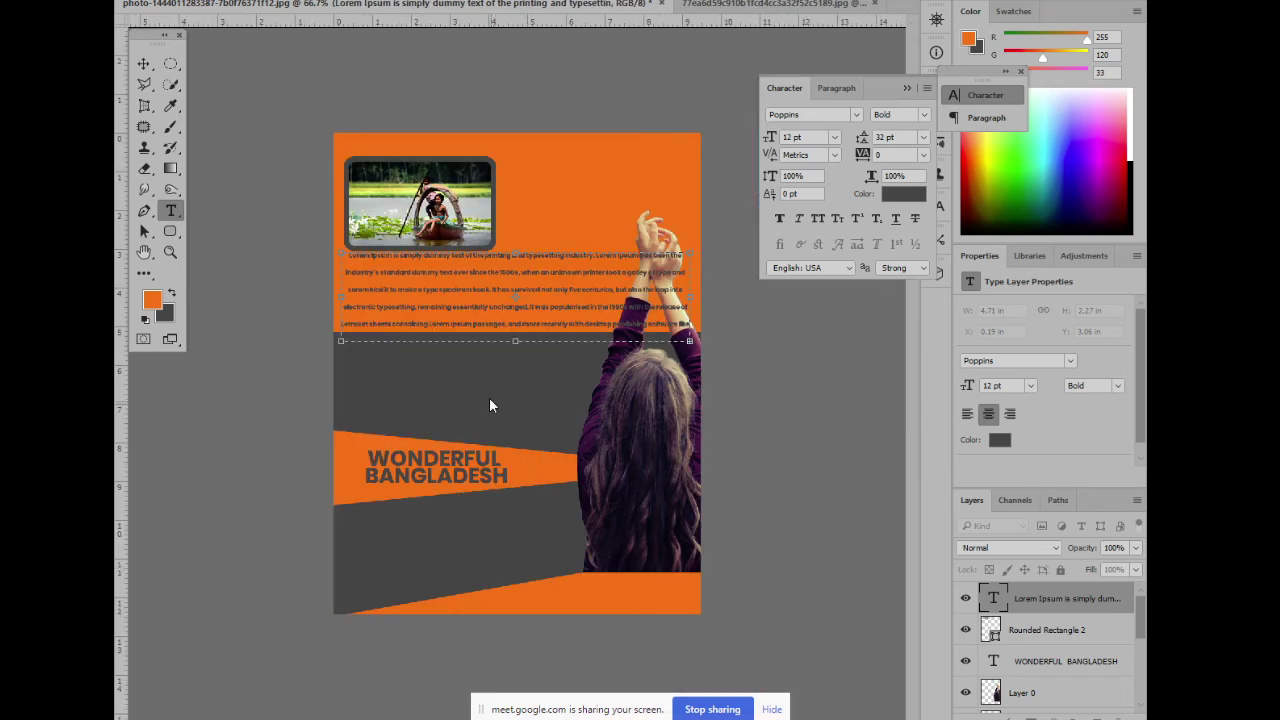
scroll(506, 390, up, 1)
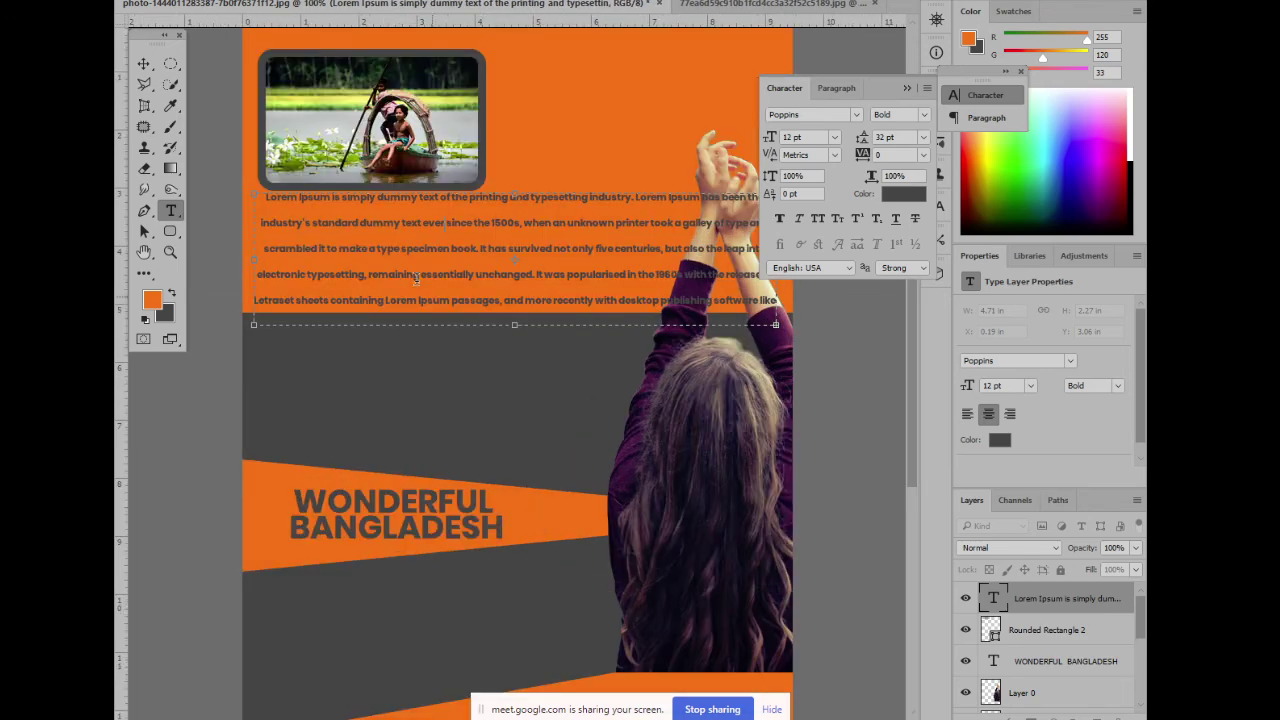
click(144, 64)
drag(561, 431, 565, 586)
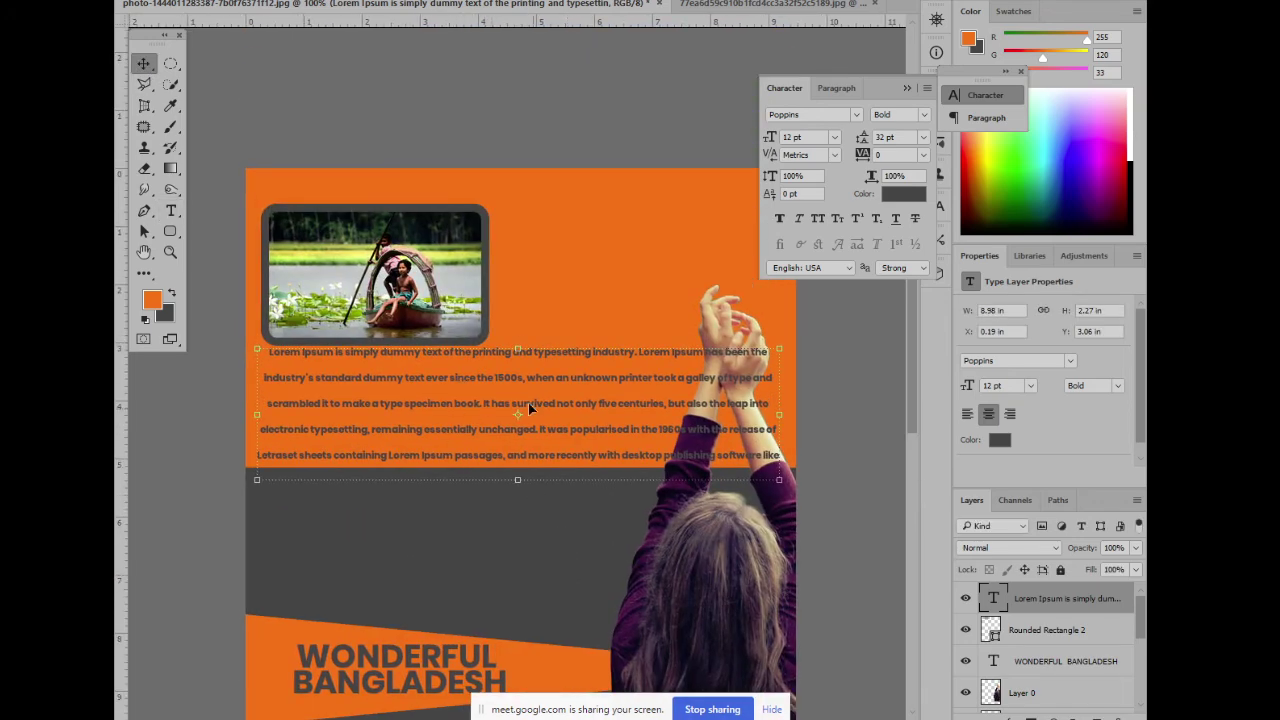
Set the Lorem Ipsum paragraph to the Poppins Regular style with 18 pt leading
click(818, 138)
click(922, 114)
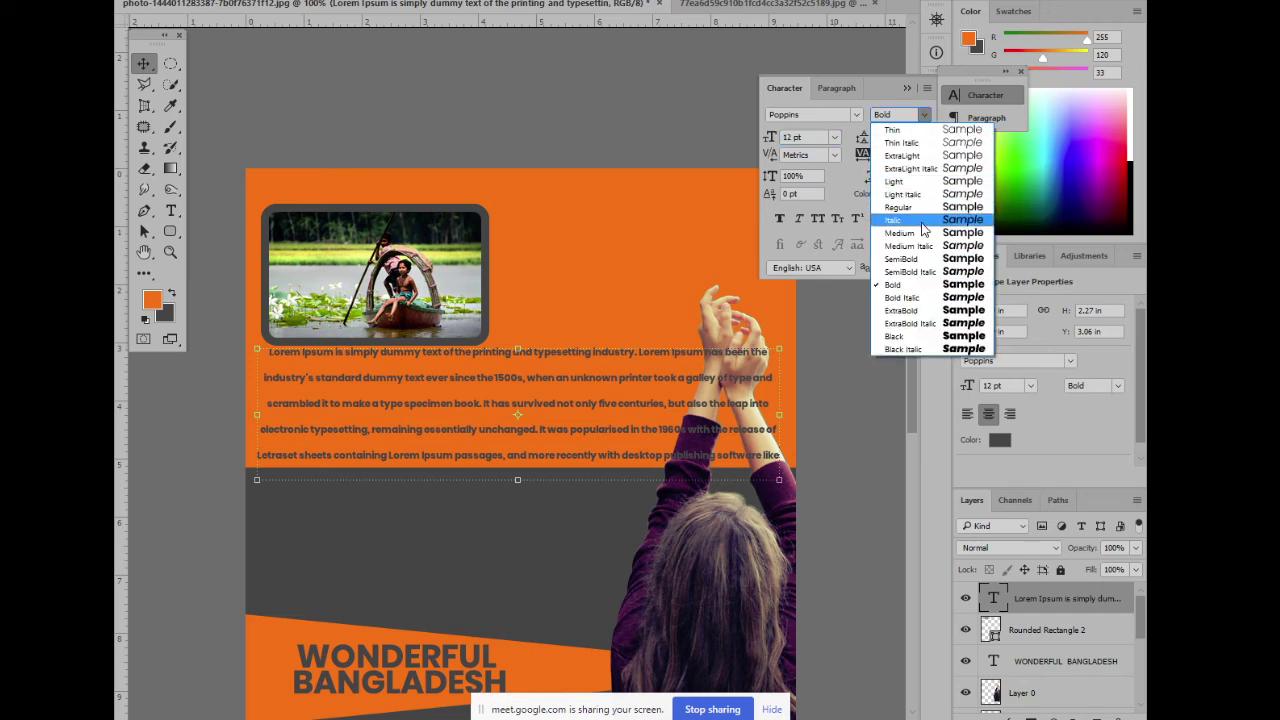
click(905, 206)
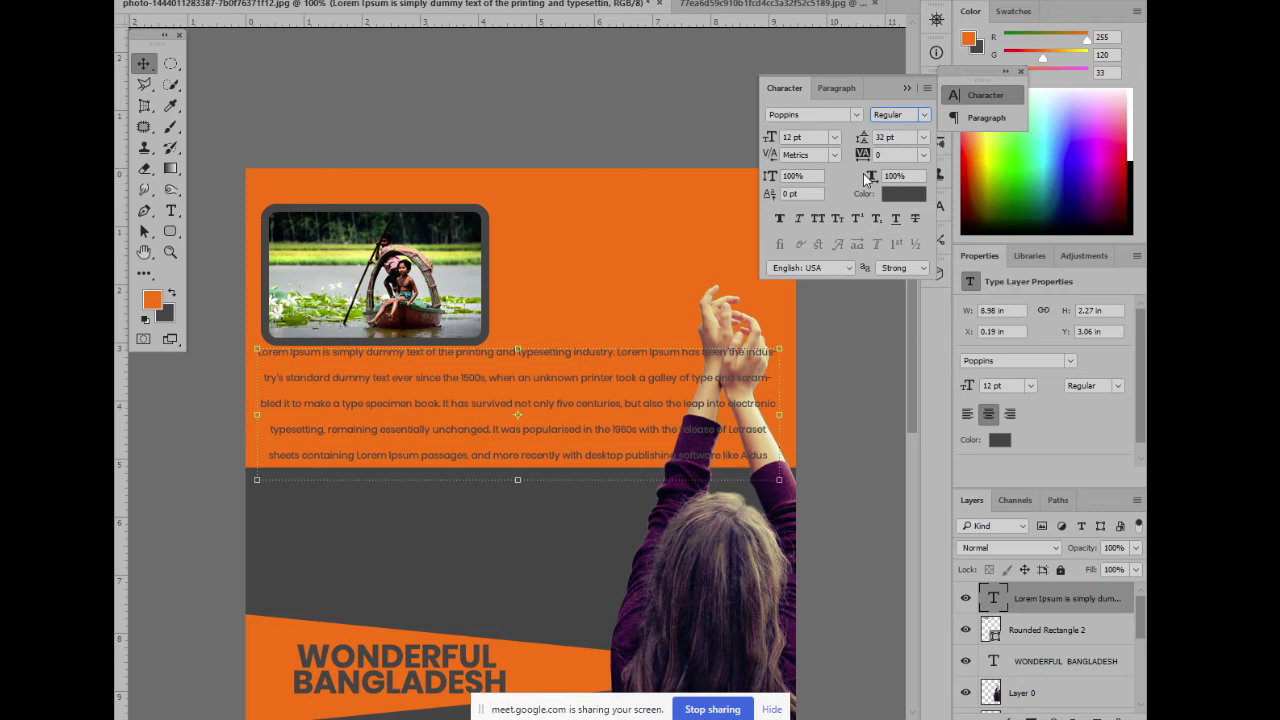
click(893, 137)
click(863, 137)
text(18)
key(Return)
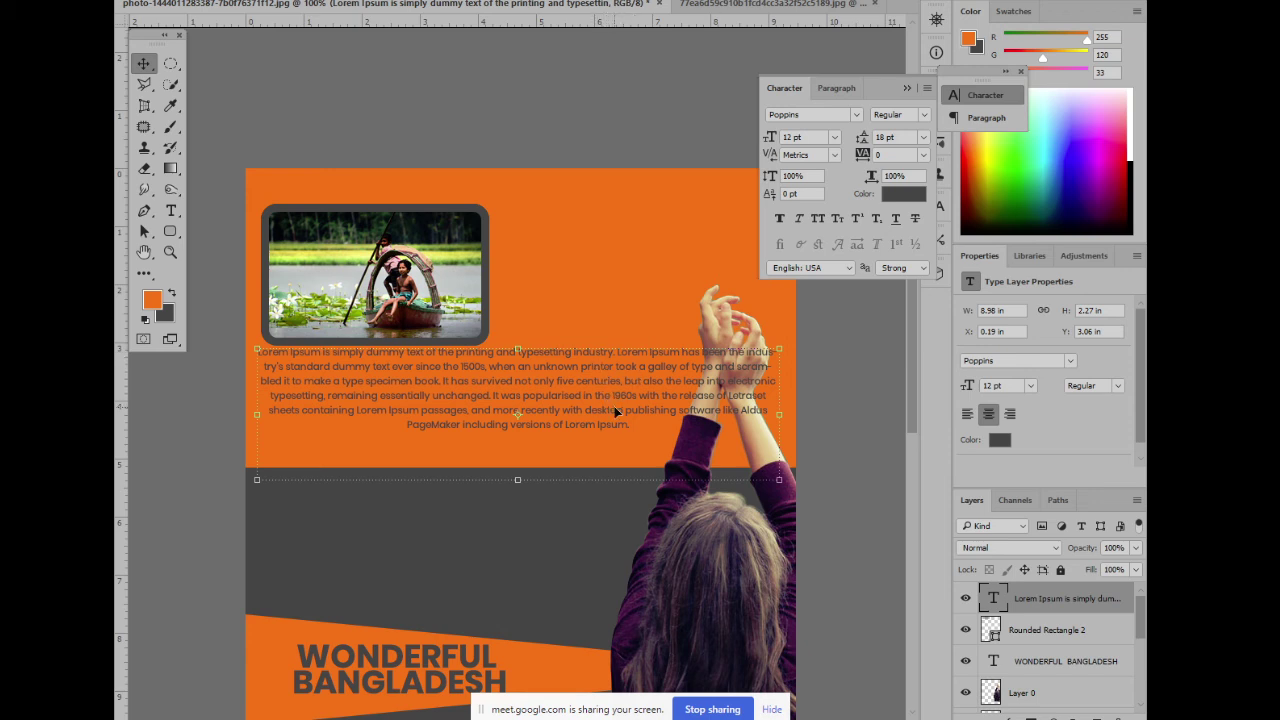
Justify the Lorem Ipsum paragraph with its last line aligned left
click(810, 138)
click(833, 92)
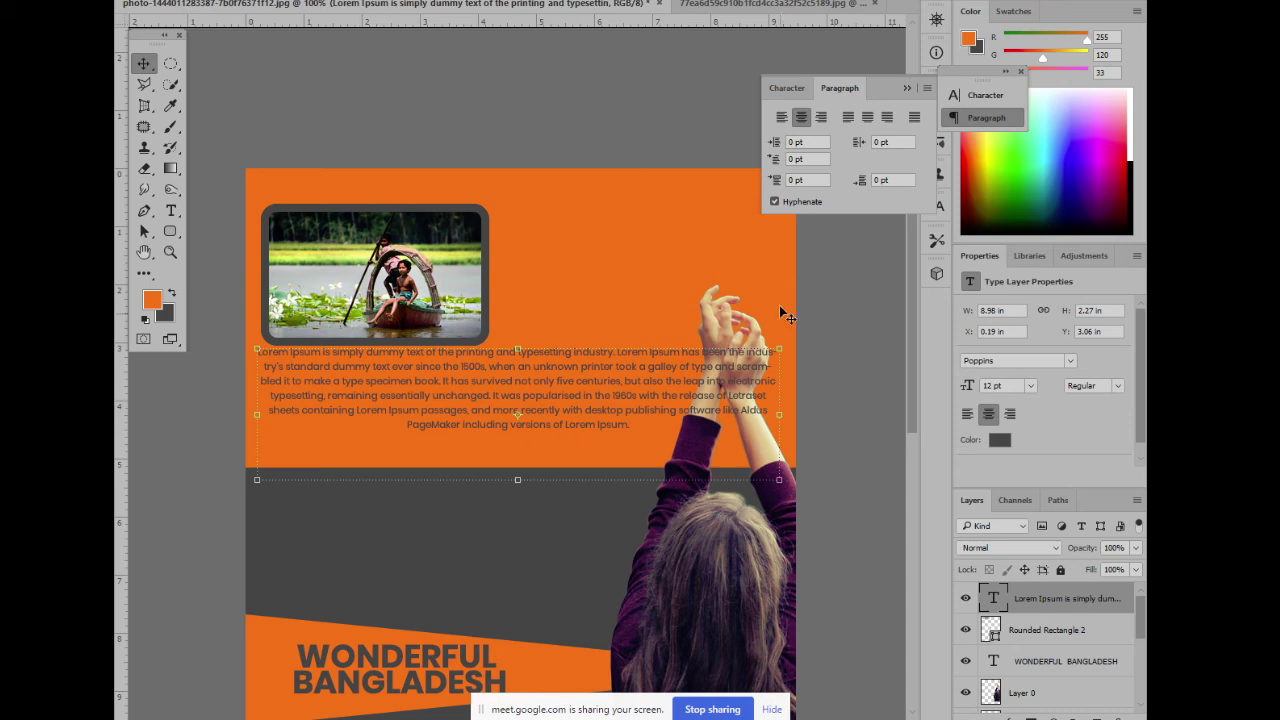
click(868, 117)
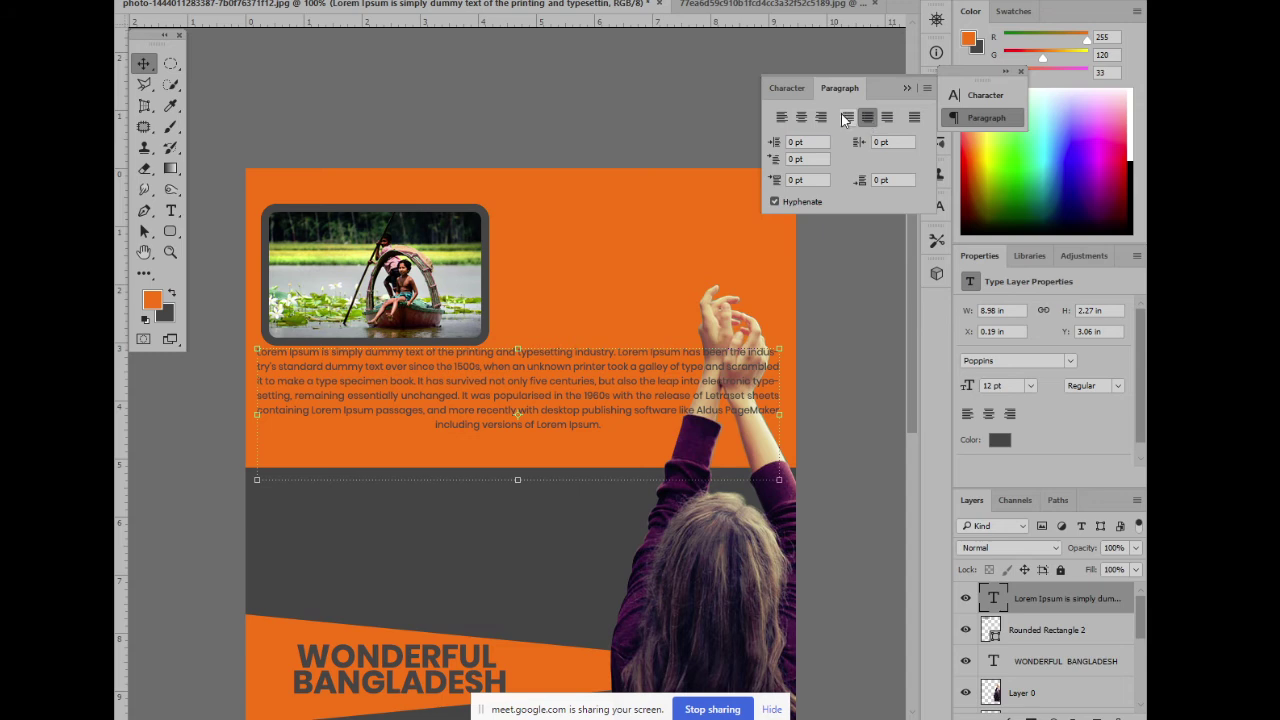
click(849, 118)
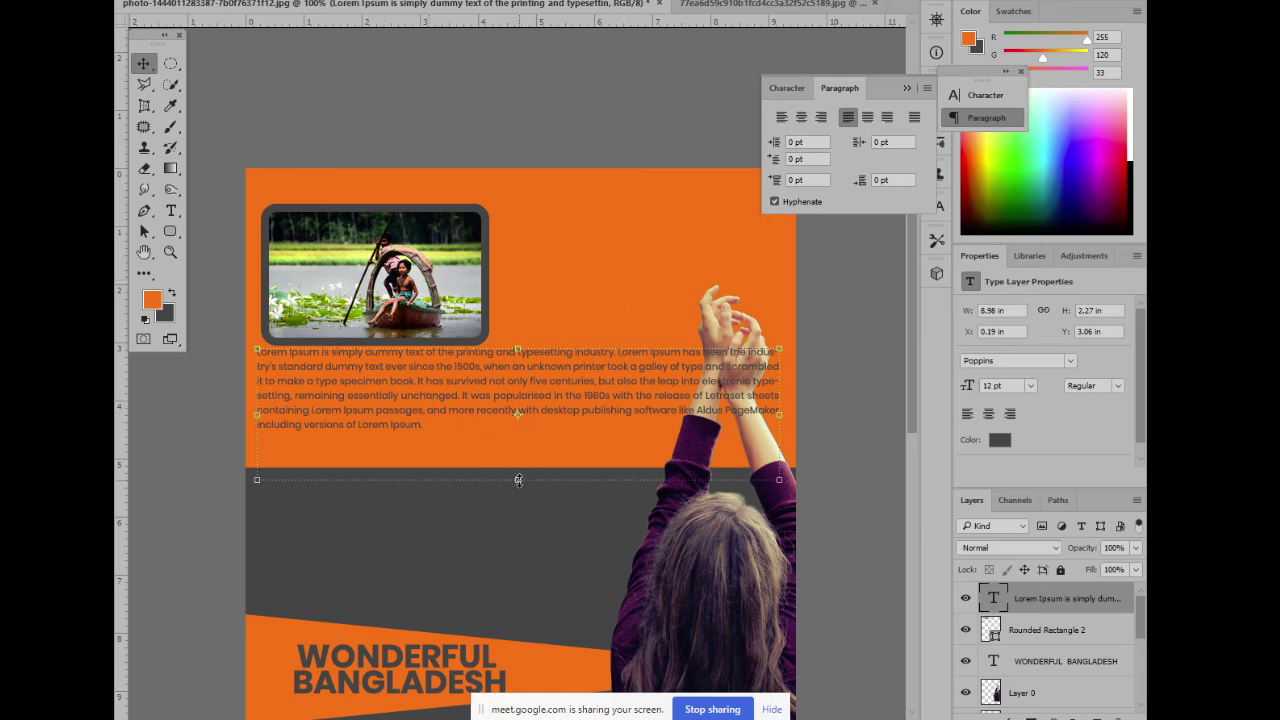
Shorten the paragraph's text box to about 1.47 in high with the Type tool and move the paragraph slightly down from the photo
drag(518, 480, 520, 408)
key(ctrl+z)
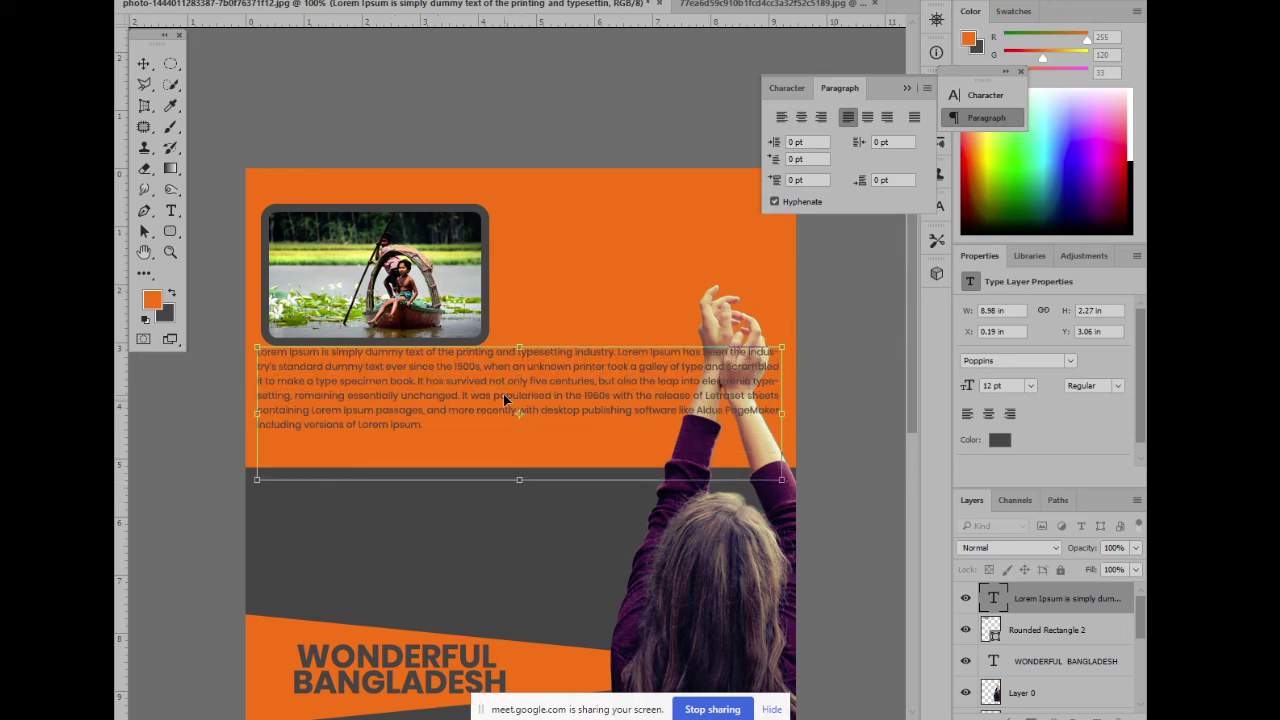
click(171, 211)
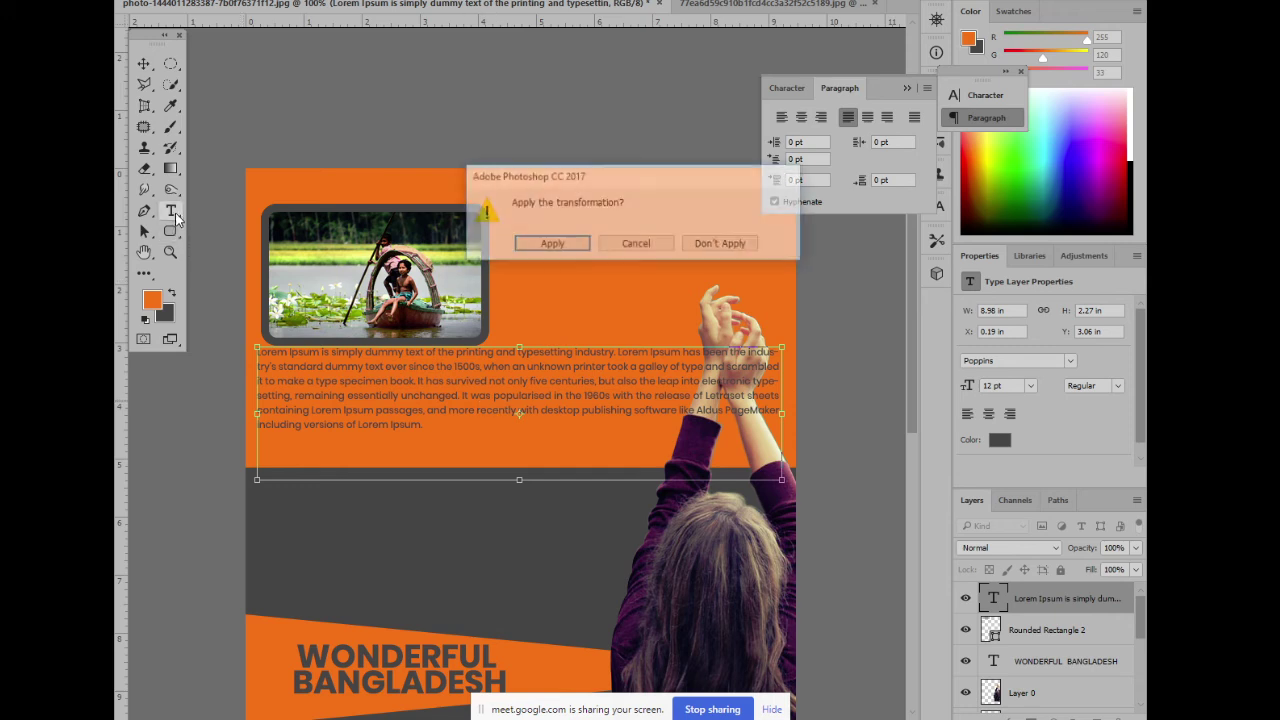
click(557, 243)
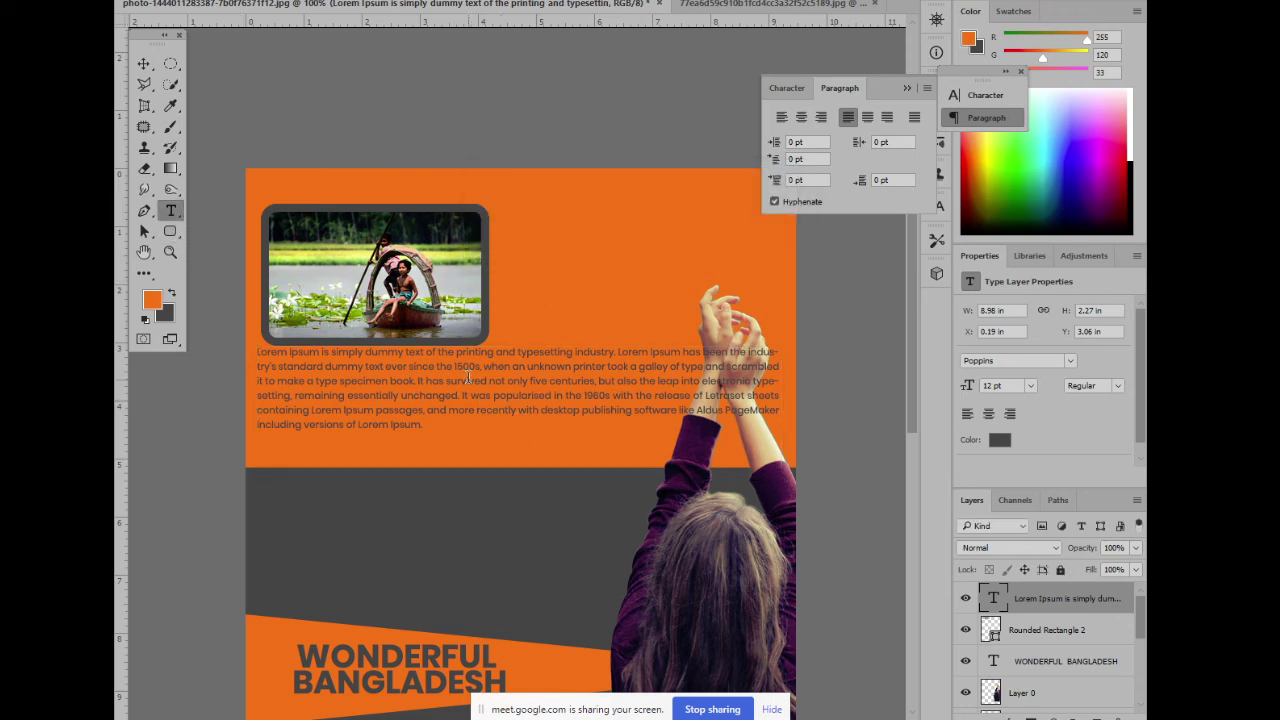
drag(518, 480, 522, 433)
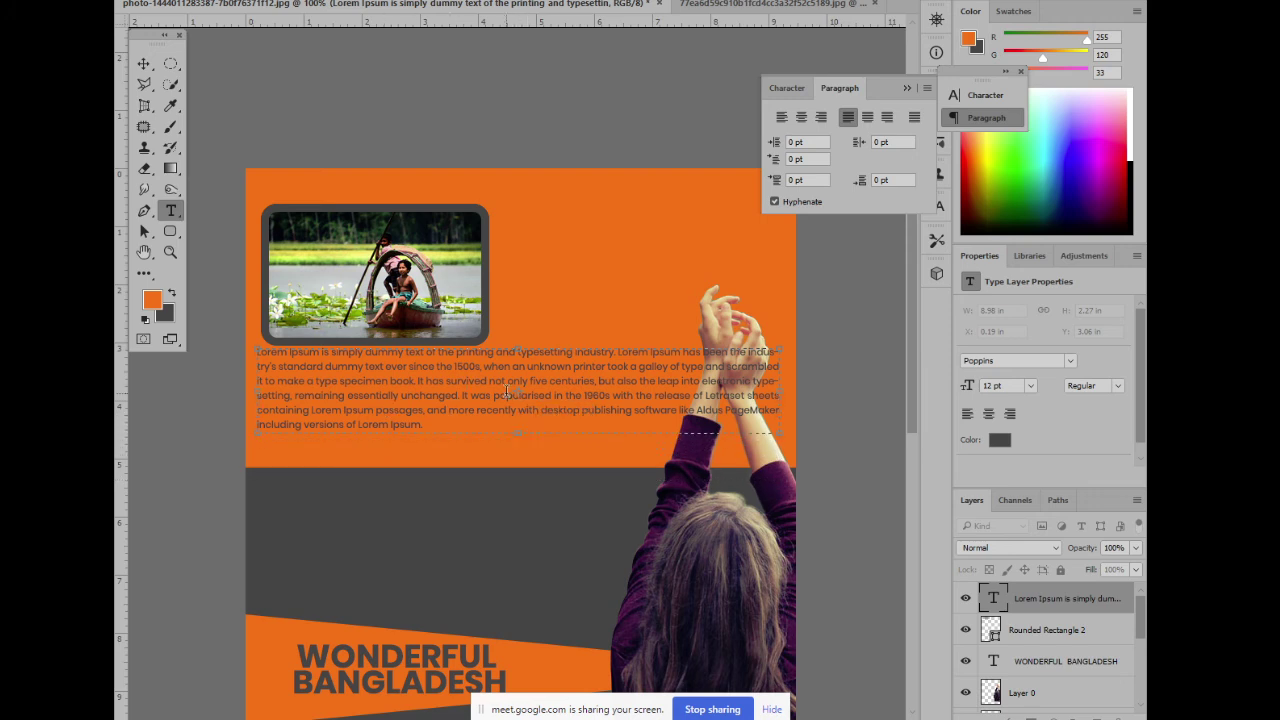
click(145, 65)
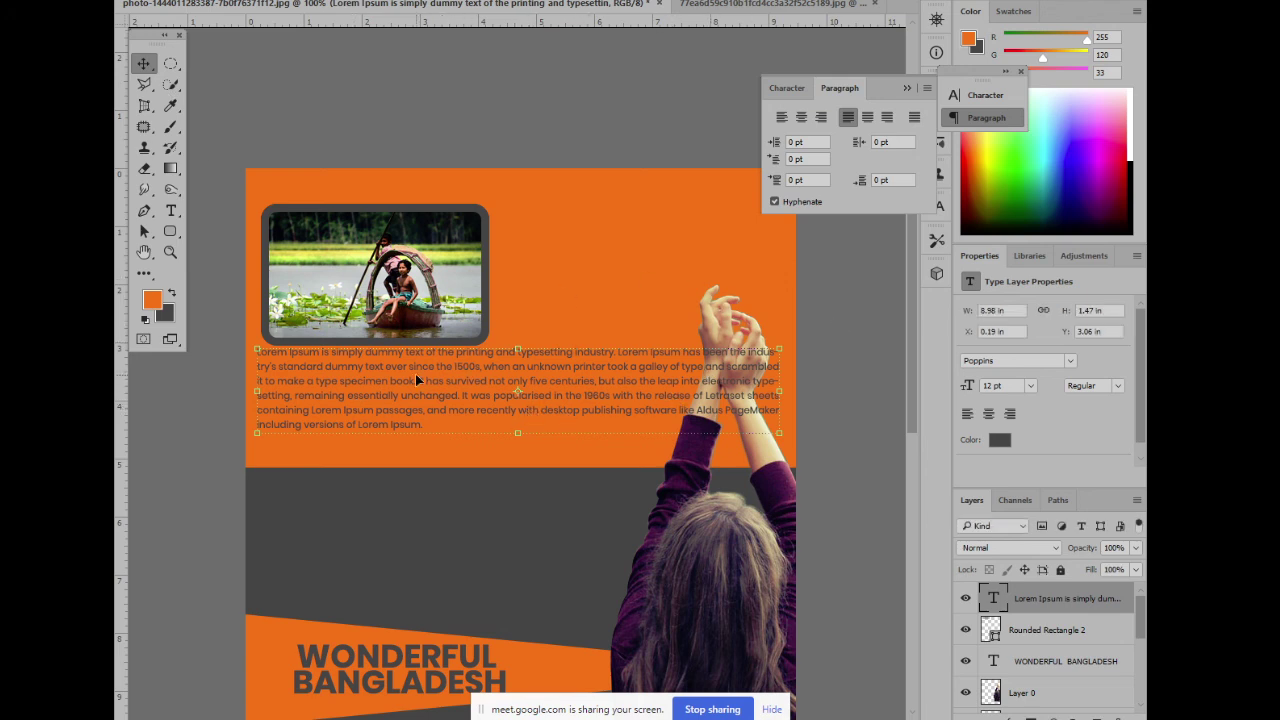
drag(416, 379, 416, 395)
click(586, 342)
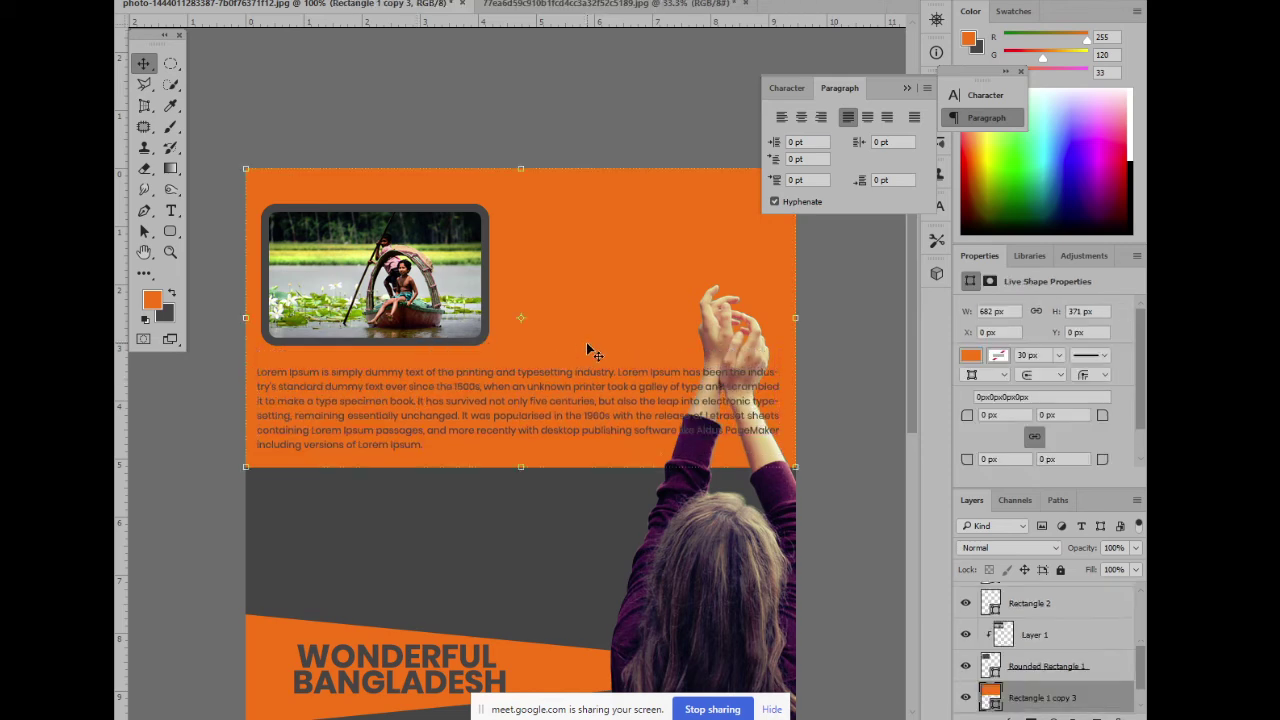
Shift the "WONDERFUL BANGLADESH" title toward the poster's left edge and place a duplicate of it just below the boat photo
click(415, 656)
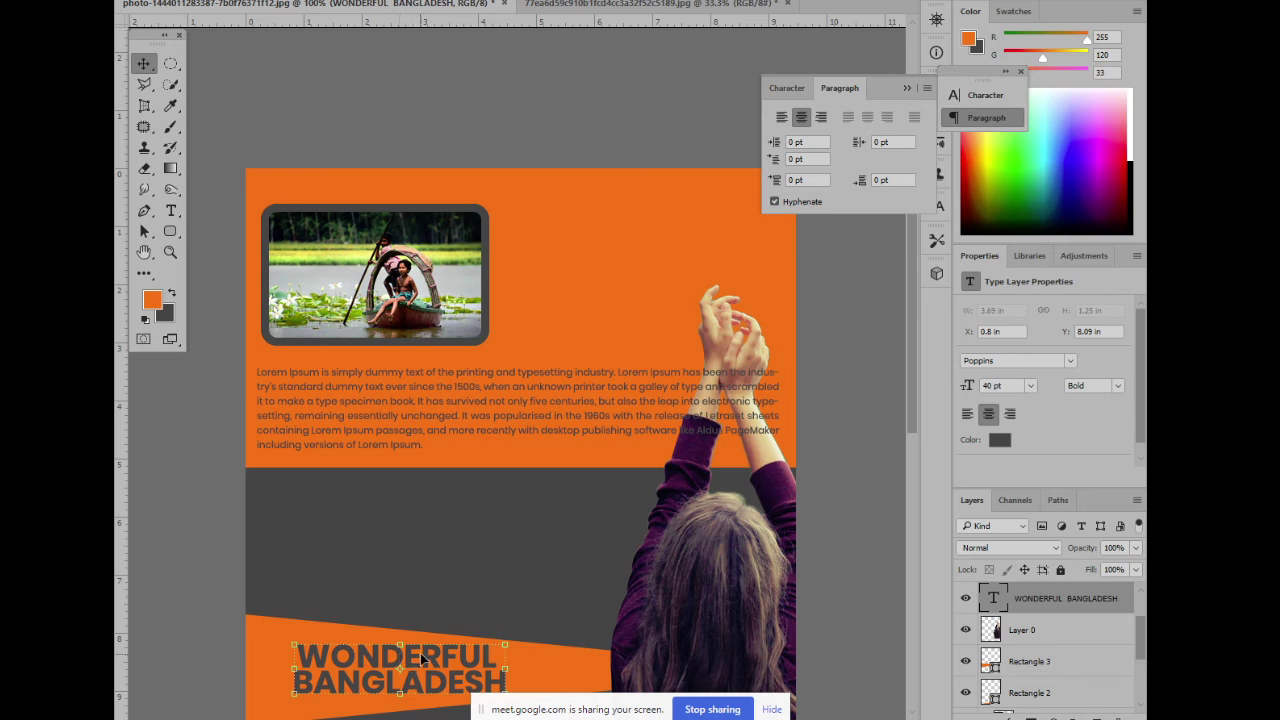
drag(420, 653, 400, 480)
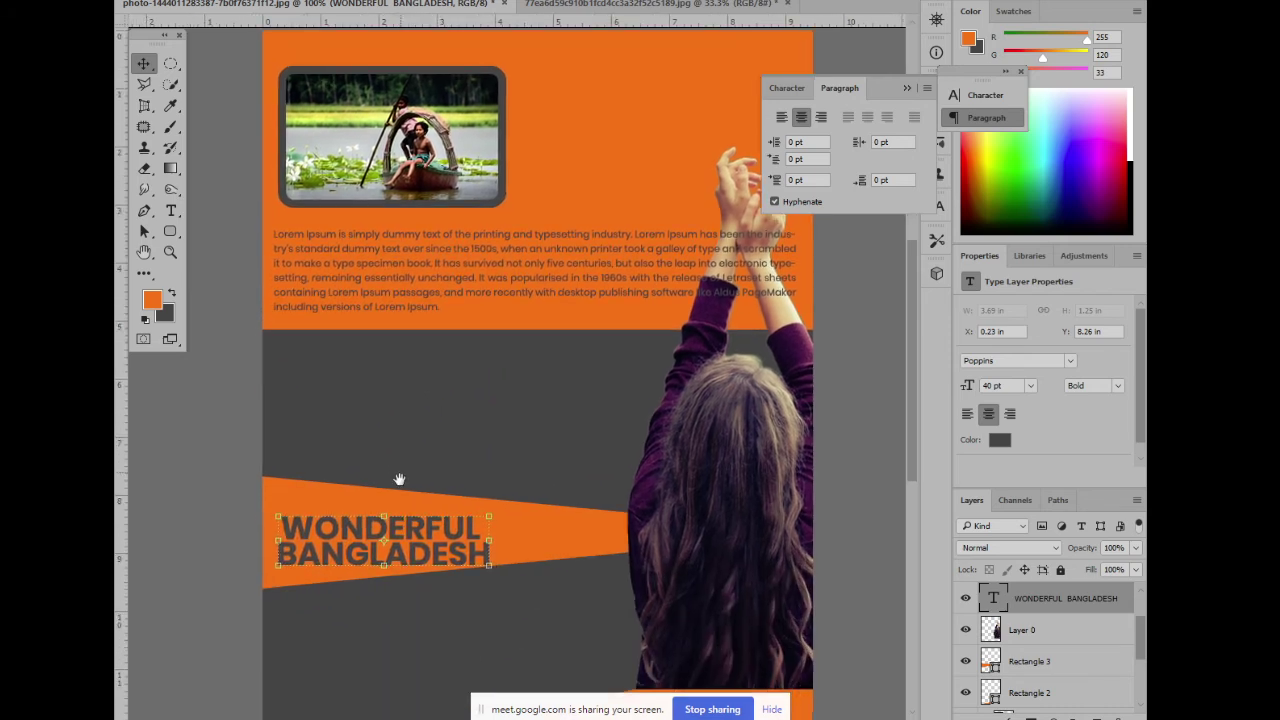
drag(401, 526, 442, 213)
drag(420, 298, 407, 560)
click(457, 492)
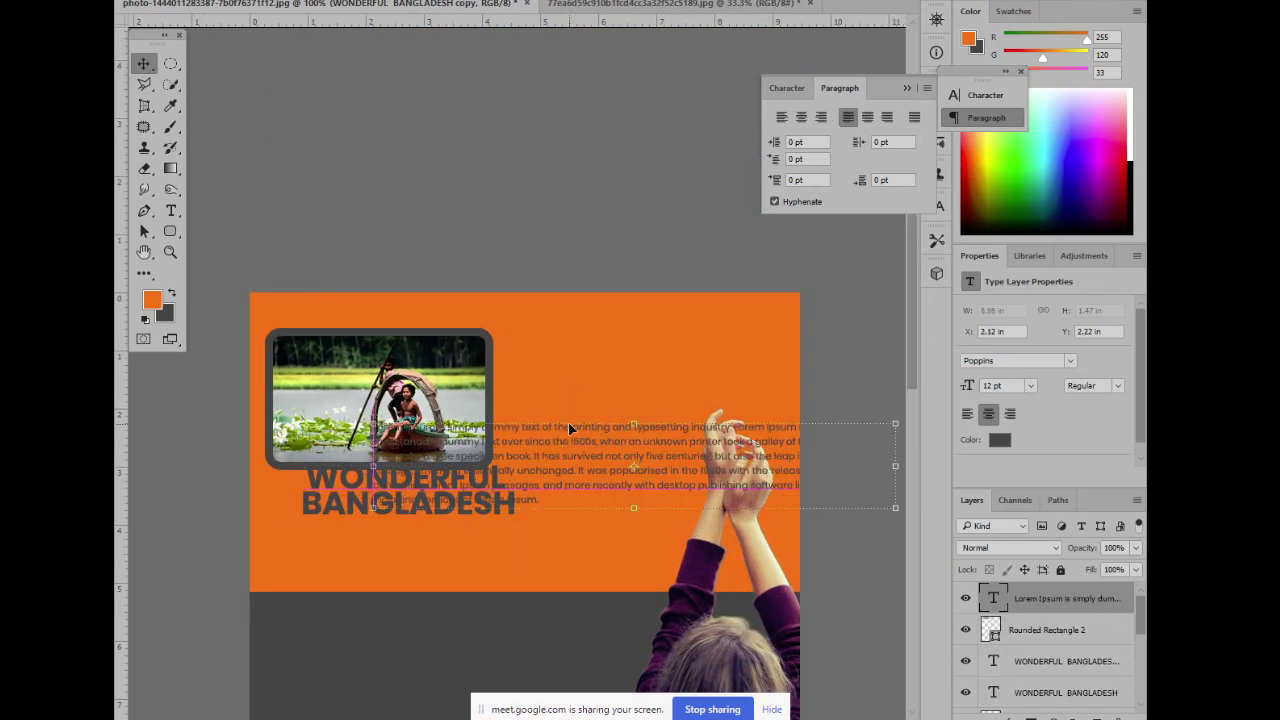
key(ctrl+t)
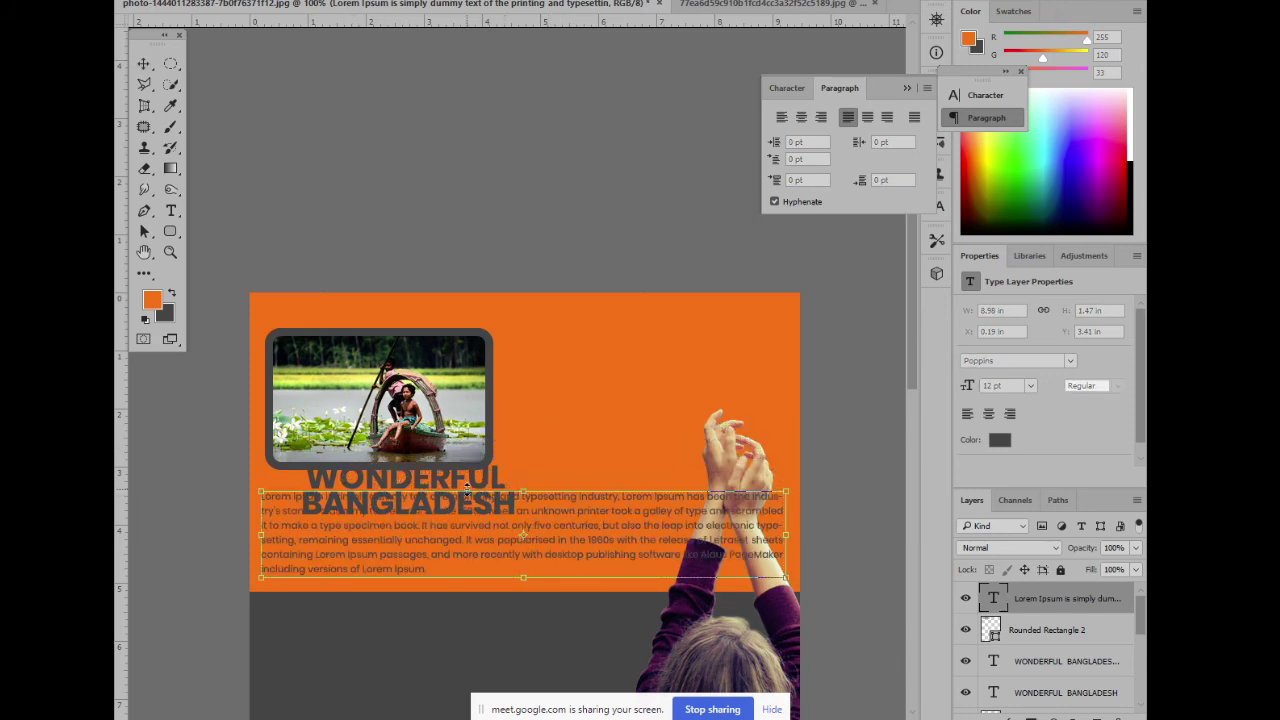
key(Return)
Join the title copy into the single line "WONDERFUL BANGLADESH" and place it just above the Lorem Ipsum paragraph
click(498, 475)
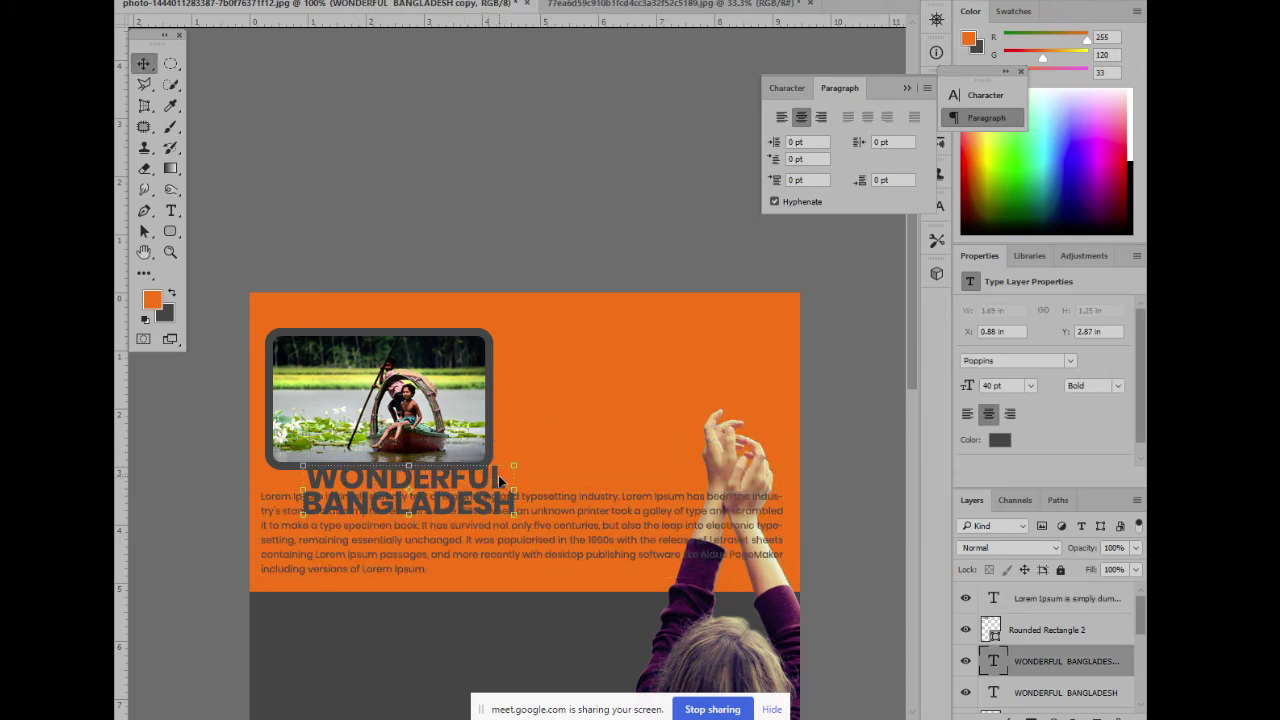
drag(498, 475, 670, 388)
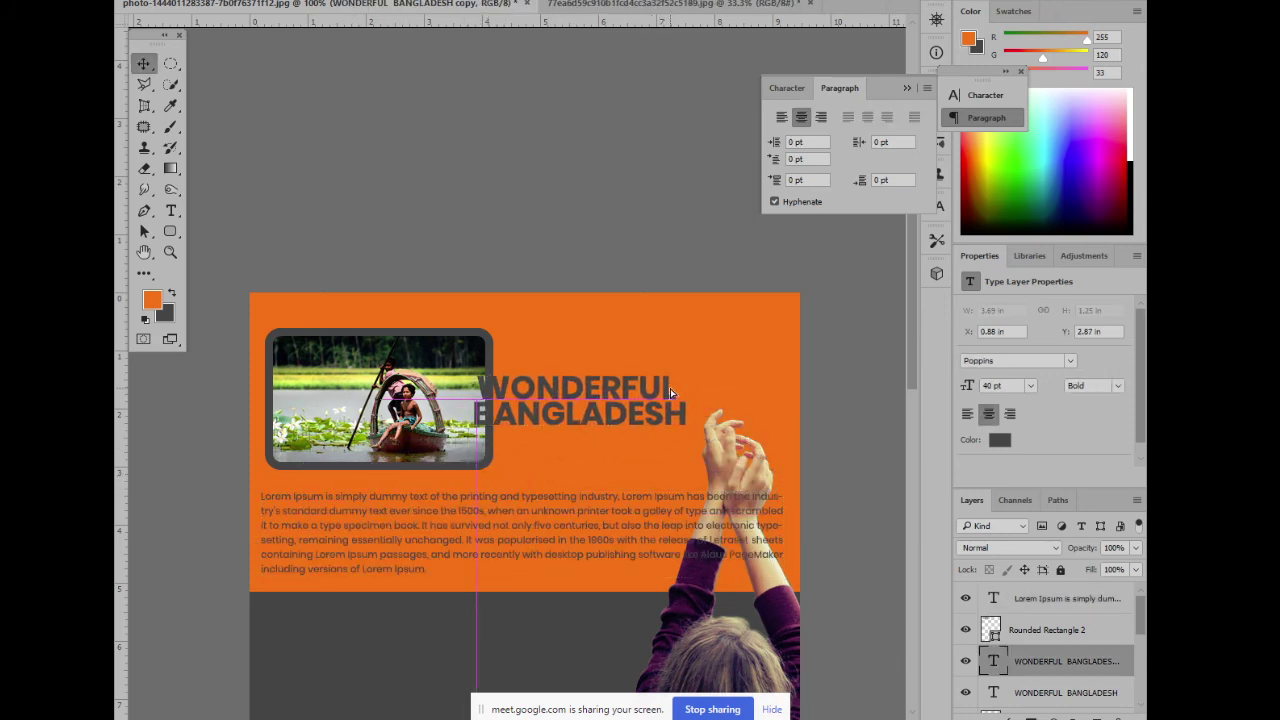
click(171, 209)
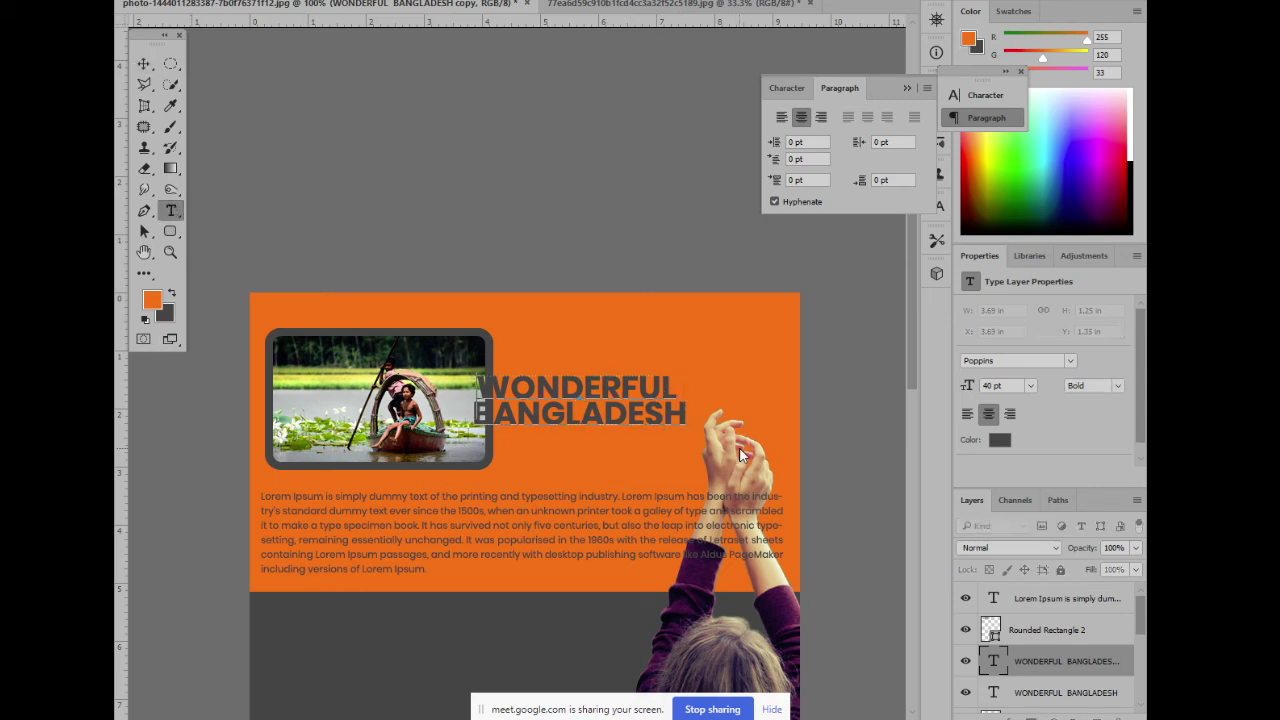
click(676, 388)
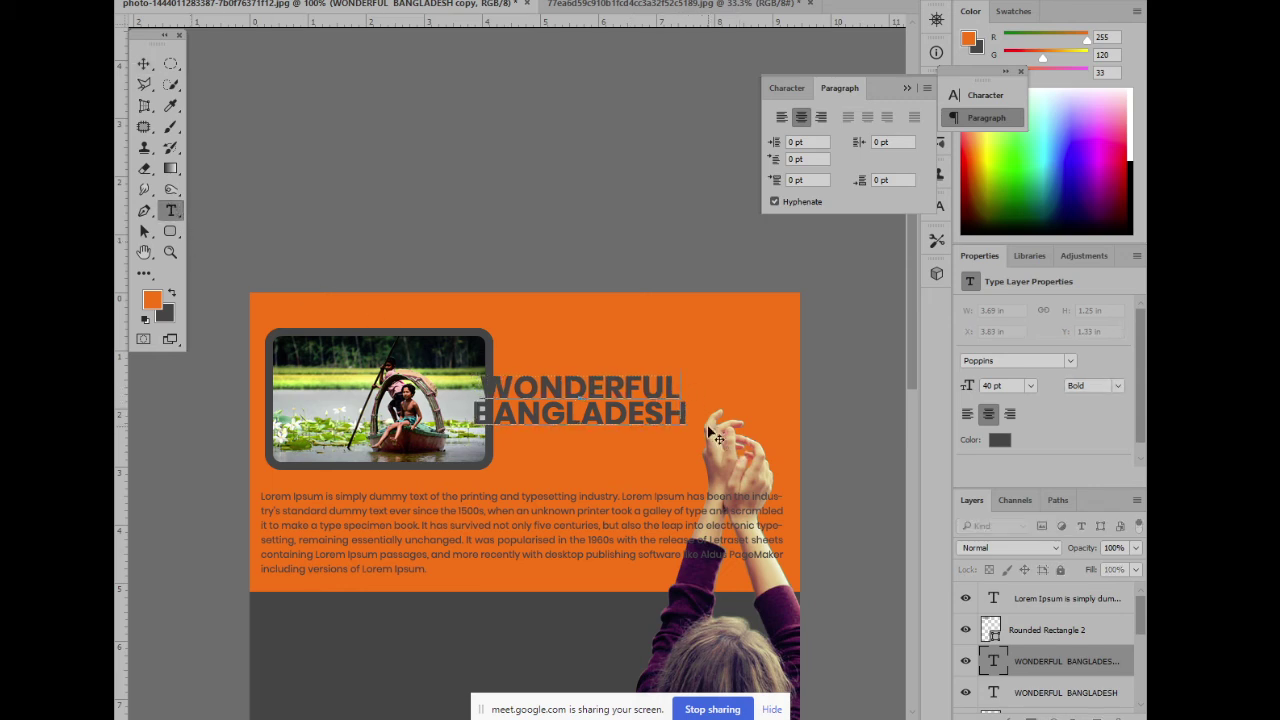
key(Delete)
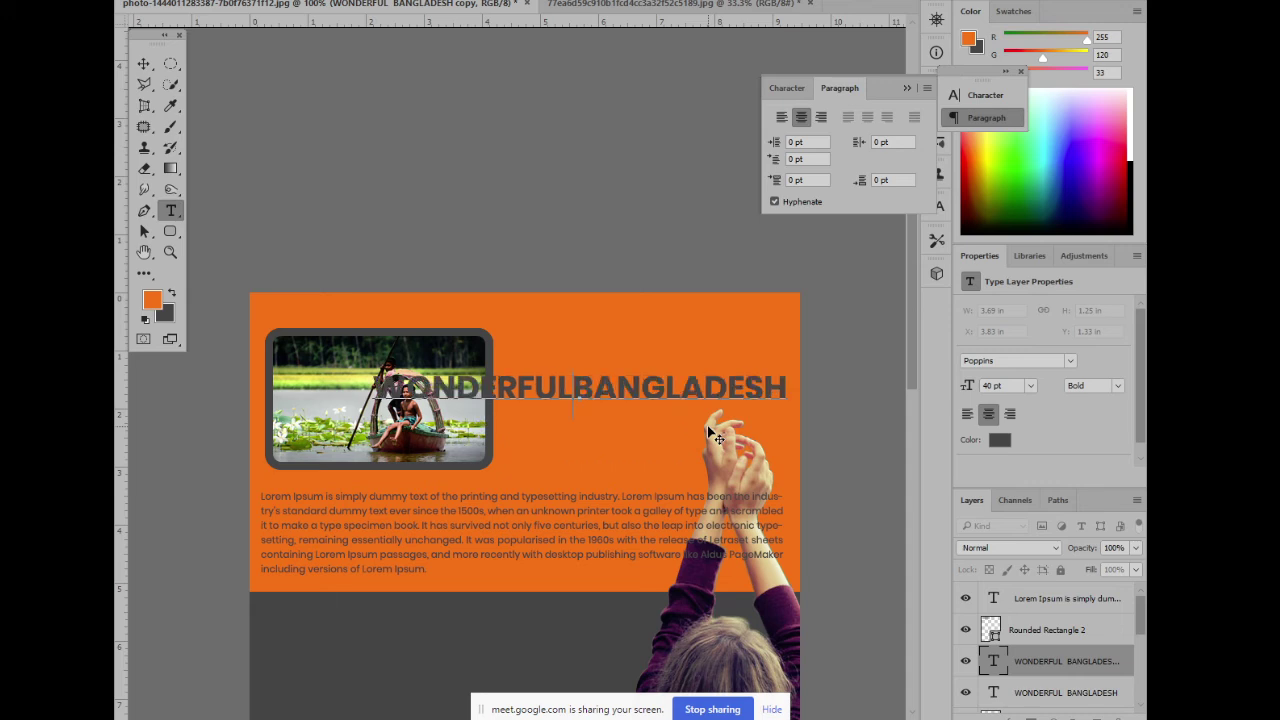
click(143, 62)
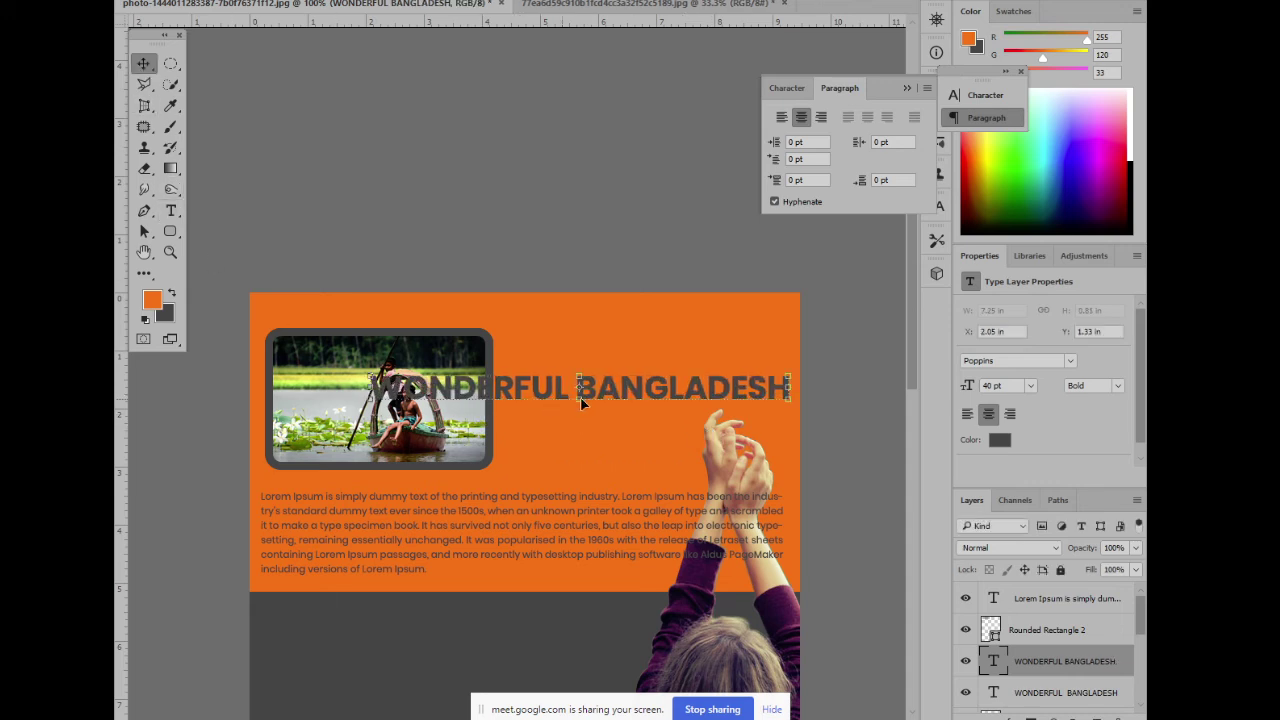
drag(640, 398, 605, 478)
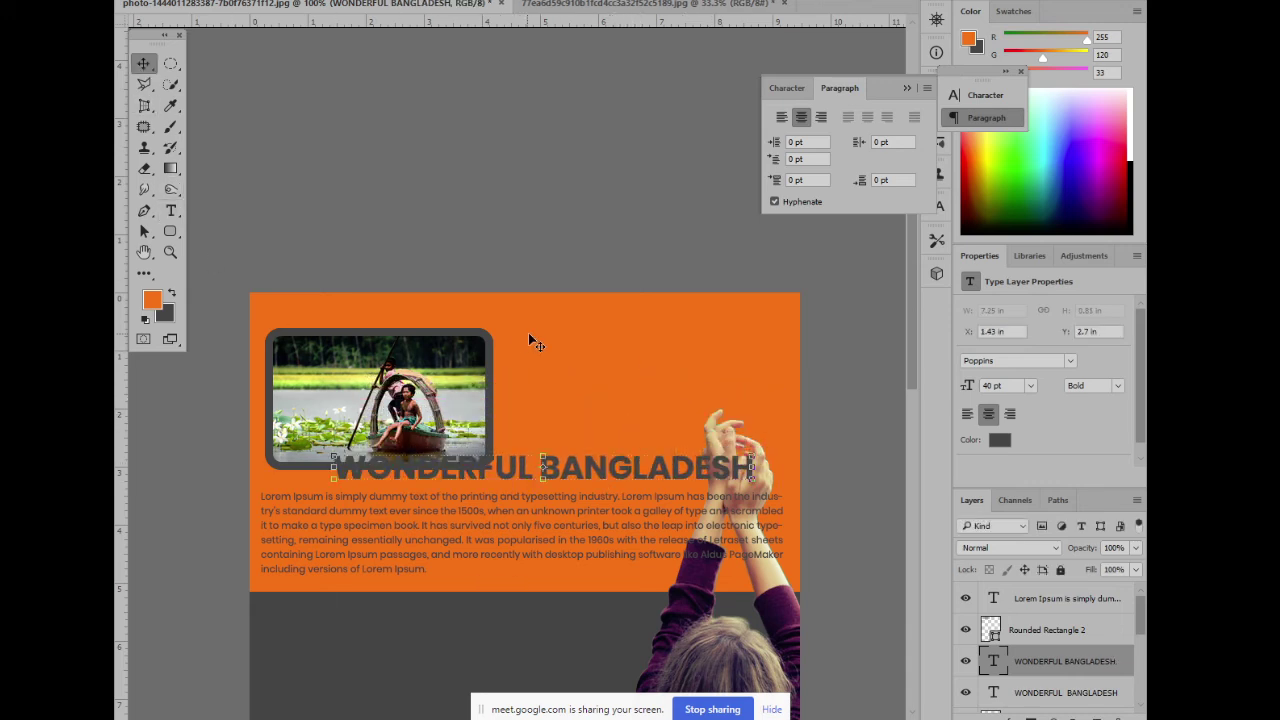
click(528, 340)
click(456, 343)
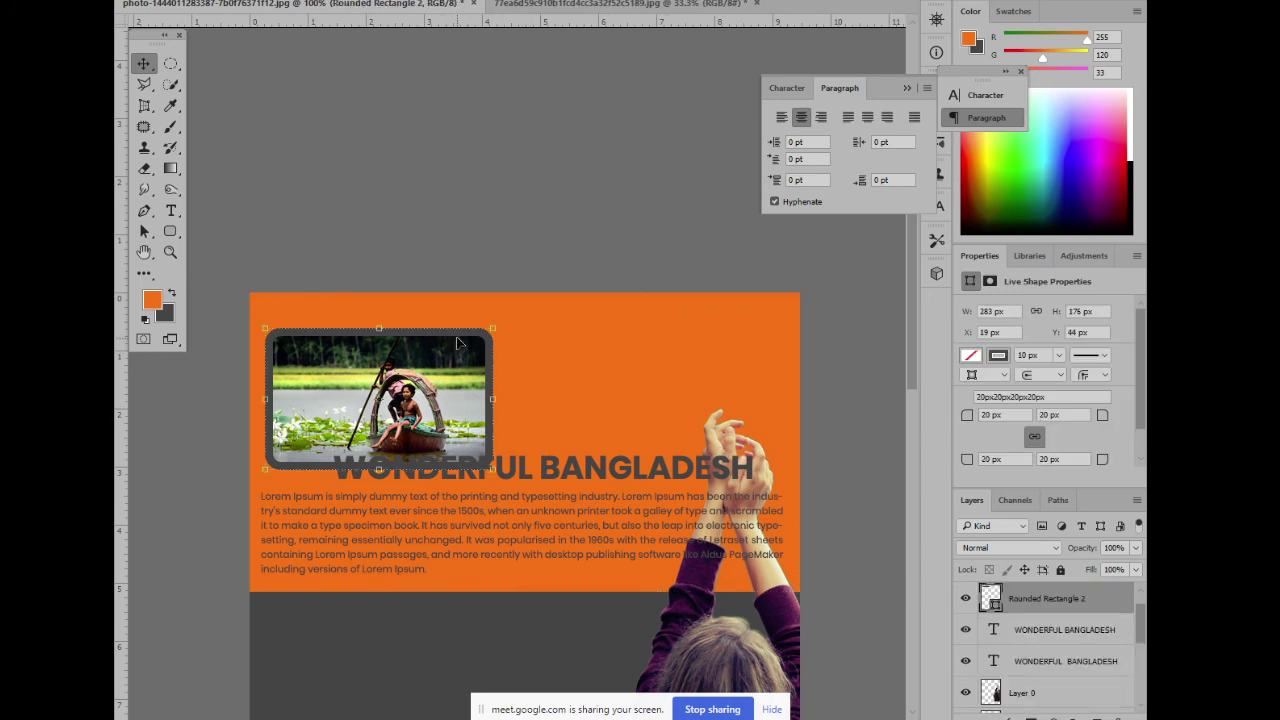
drag(445, 364, 445, 338)
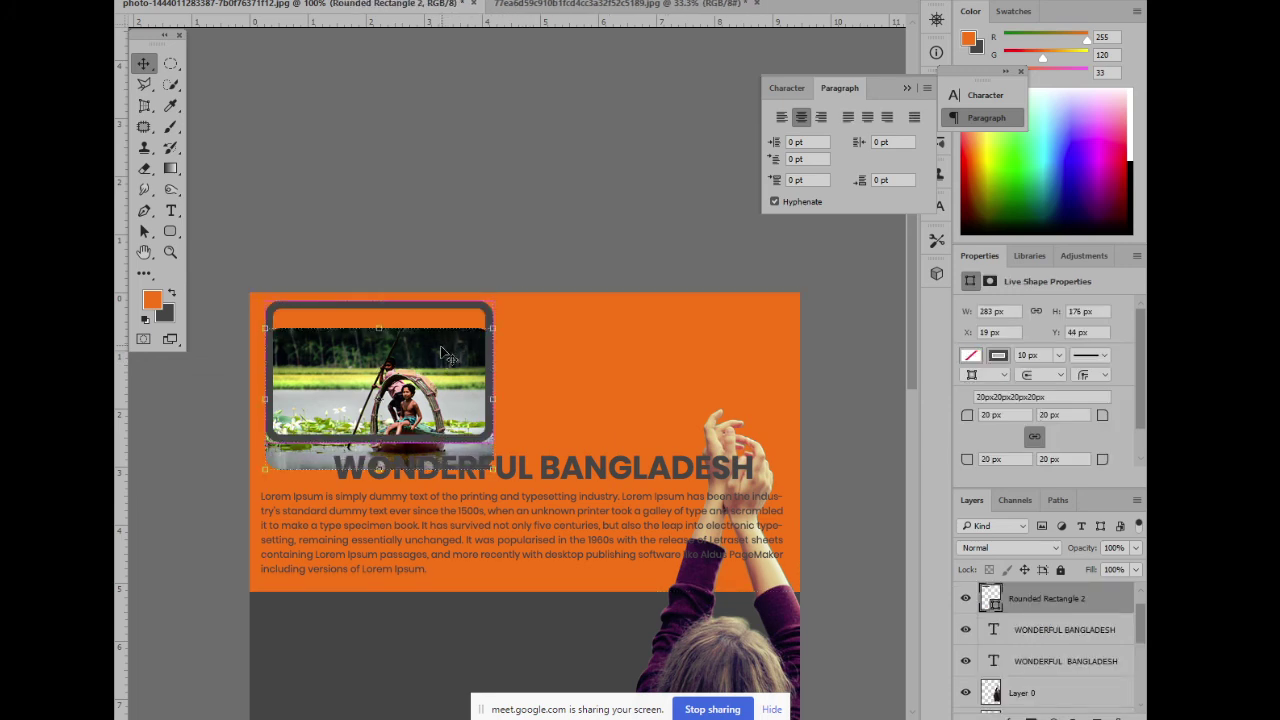
key(ctrl+z)
drag(350, 403, 350, 378)
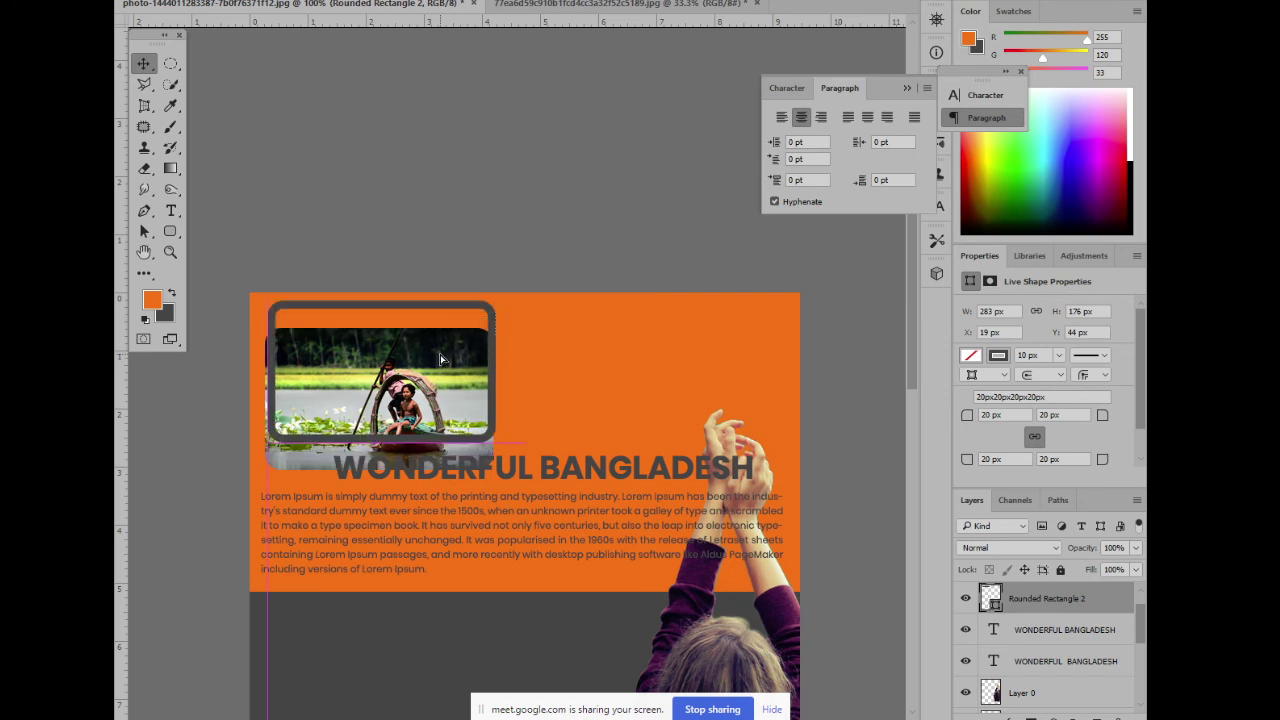
key(ctrl+z)
Lock the top orange background rectangle and move the boat photo together with its rounded frame to the horizontal center near the poster's upper edge
click(664, 322)
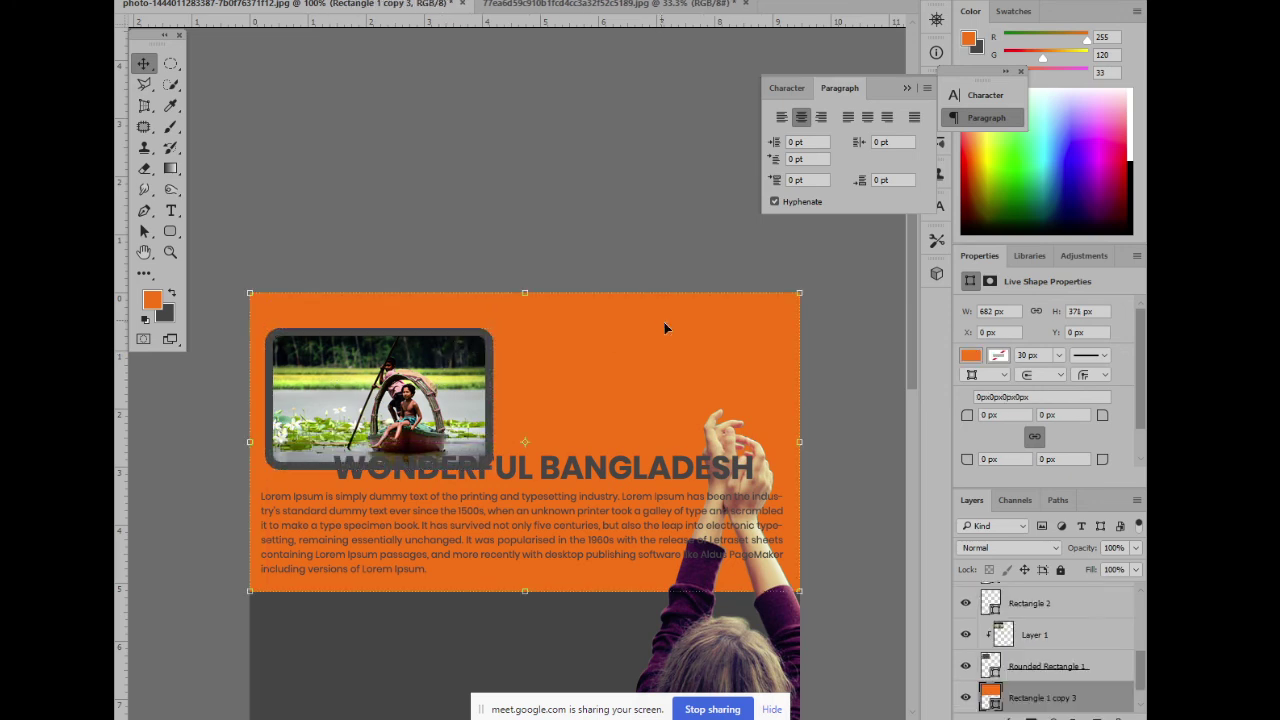
click(1061, 569)
drag(258, 282, 558, 376)
click(528, 268)
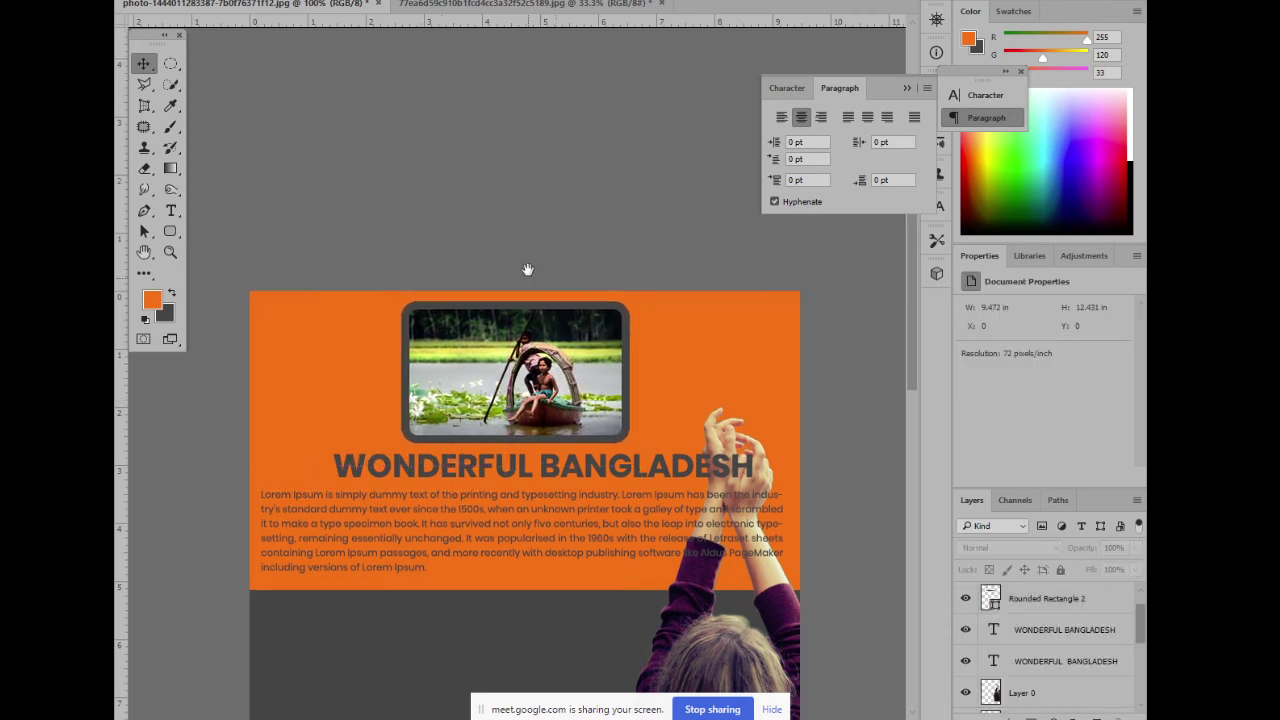
Center the single-line "WONDERFUL BANGLADESH" title horizontally below the boat photo and set its font size to 30 pt
scroll(563, 424, down, 2)
click(561, 392)
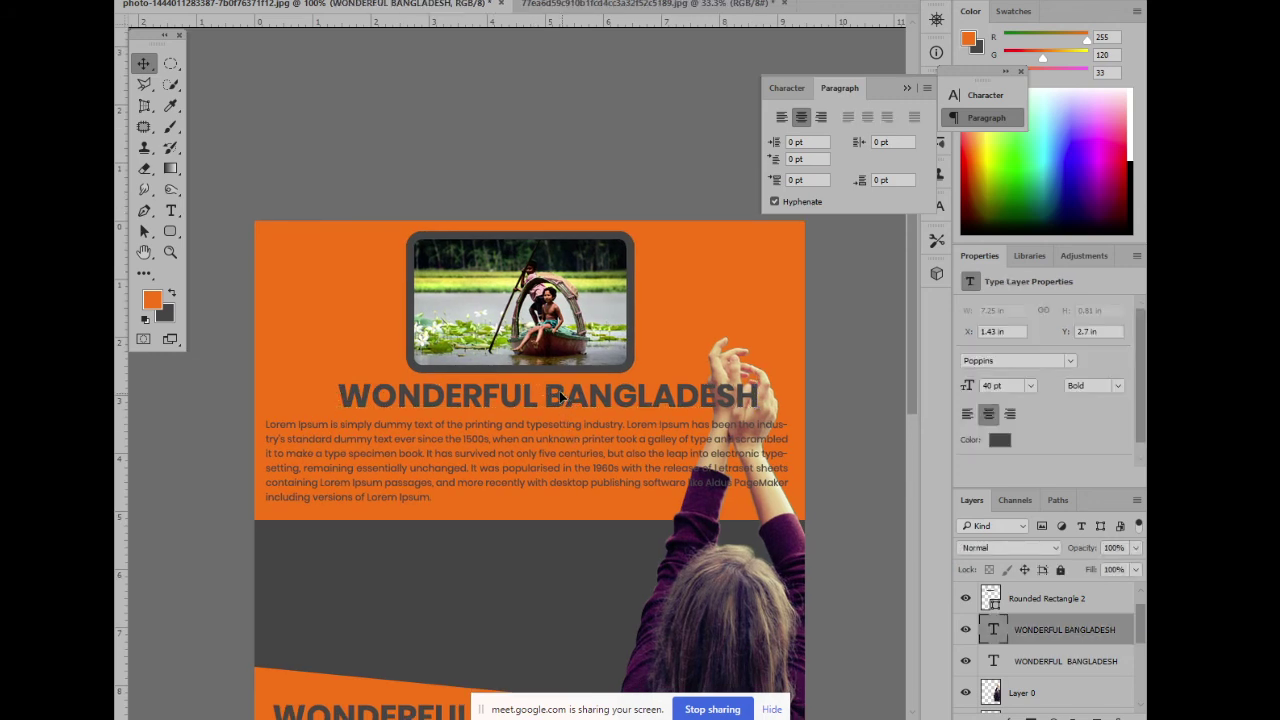
drag(560, 397, 544, 387)
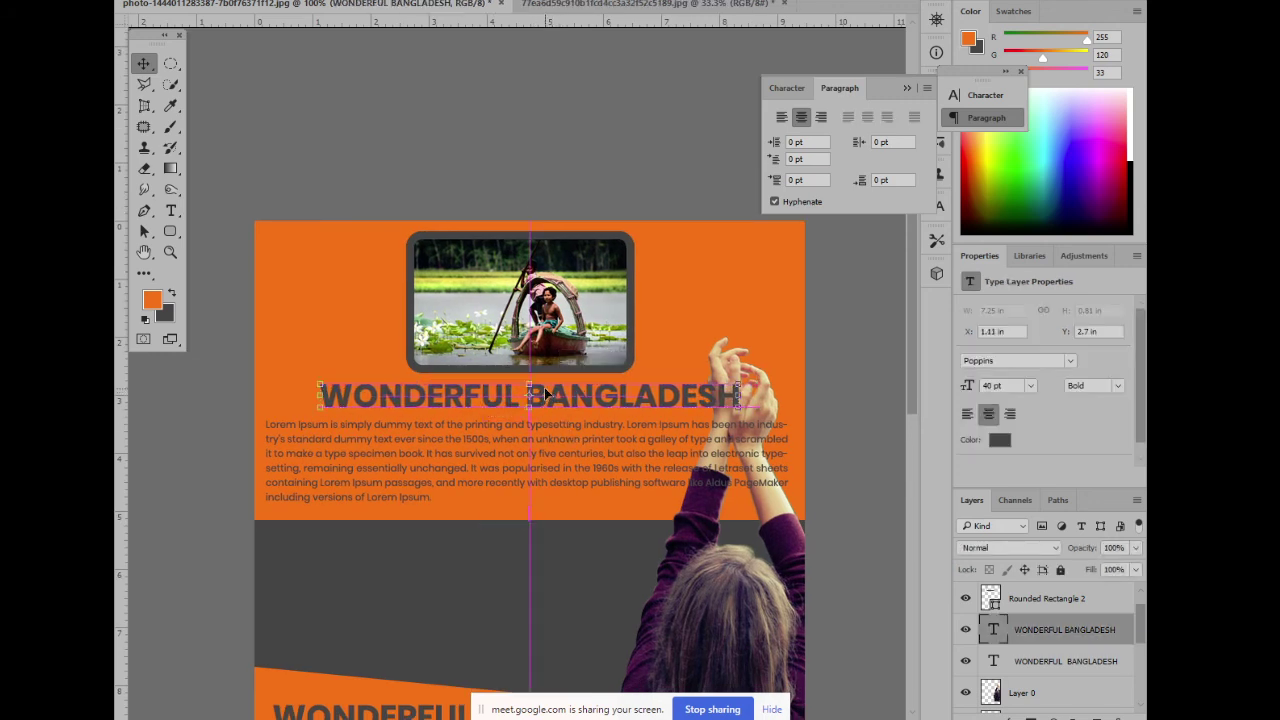
click(801, 91)
click(797, 139)
text(30)
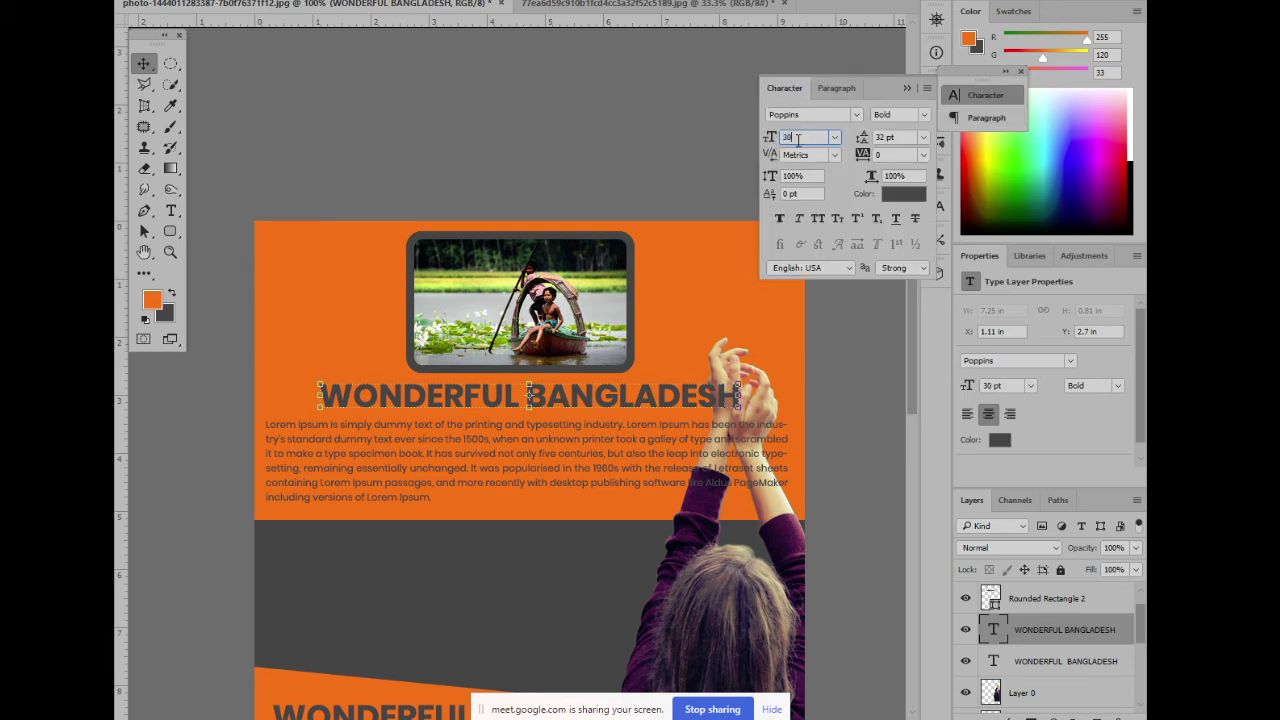
key(Return)
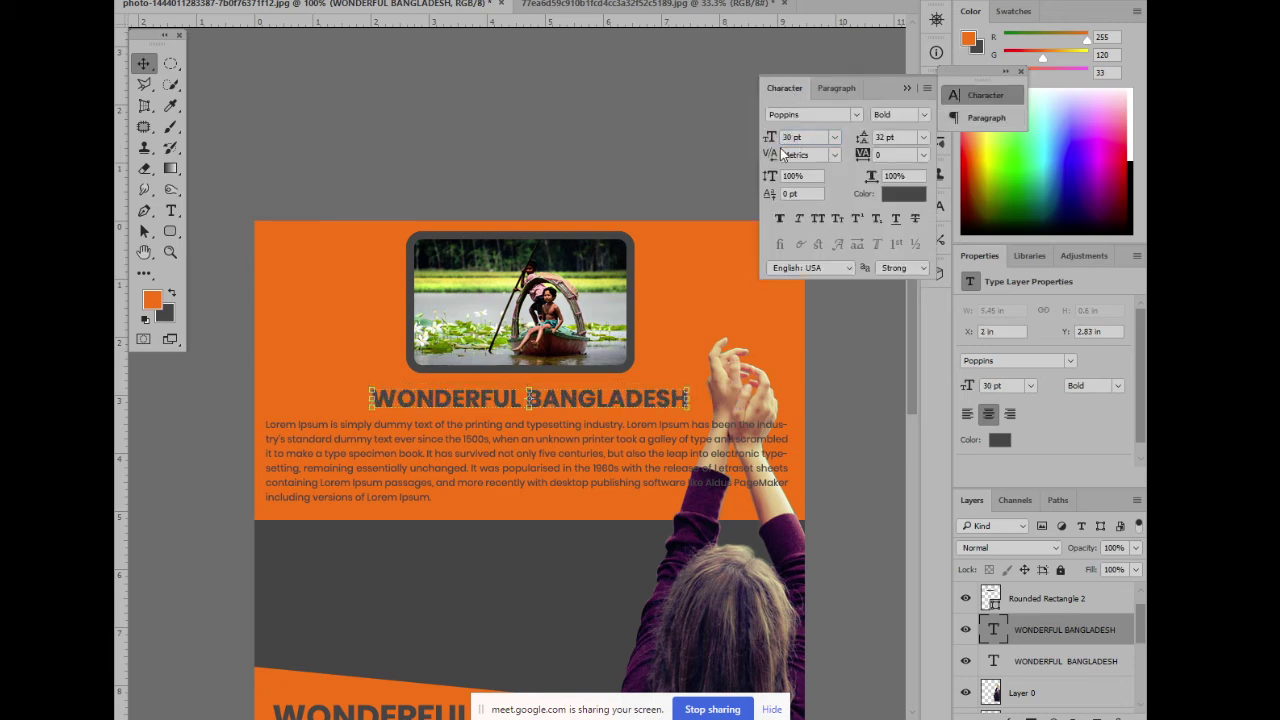
click(367, 161)
Bring the woman's cutout layer to the front so that it sits above the Lorem Ipsum paragraph
drag(453, 250, 421, 166)
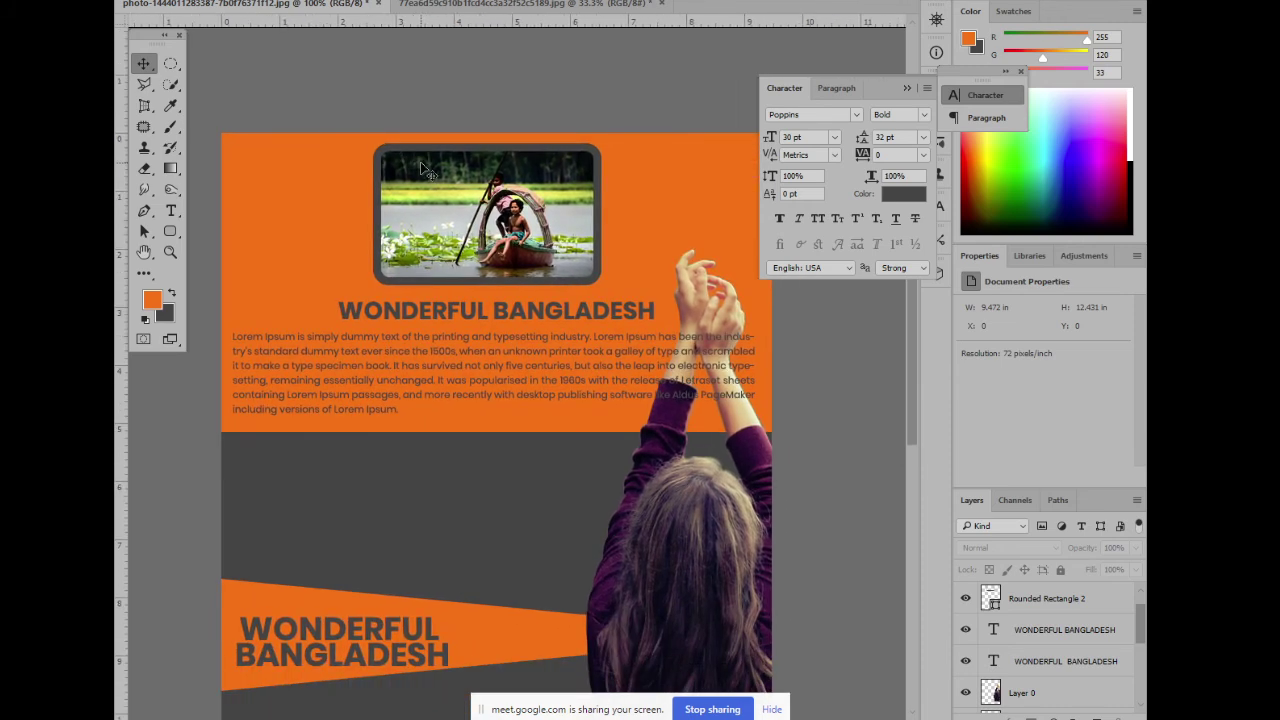
key(ctrl+minus)
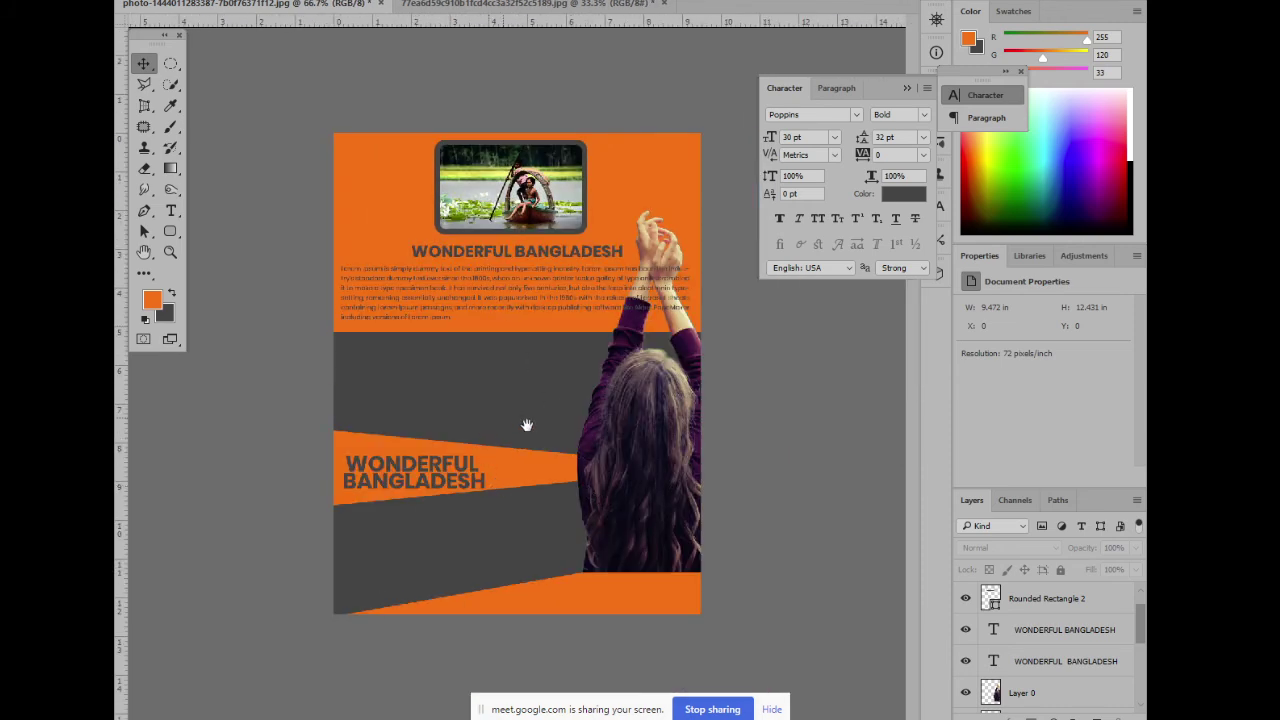
click(660, 422)
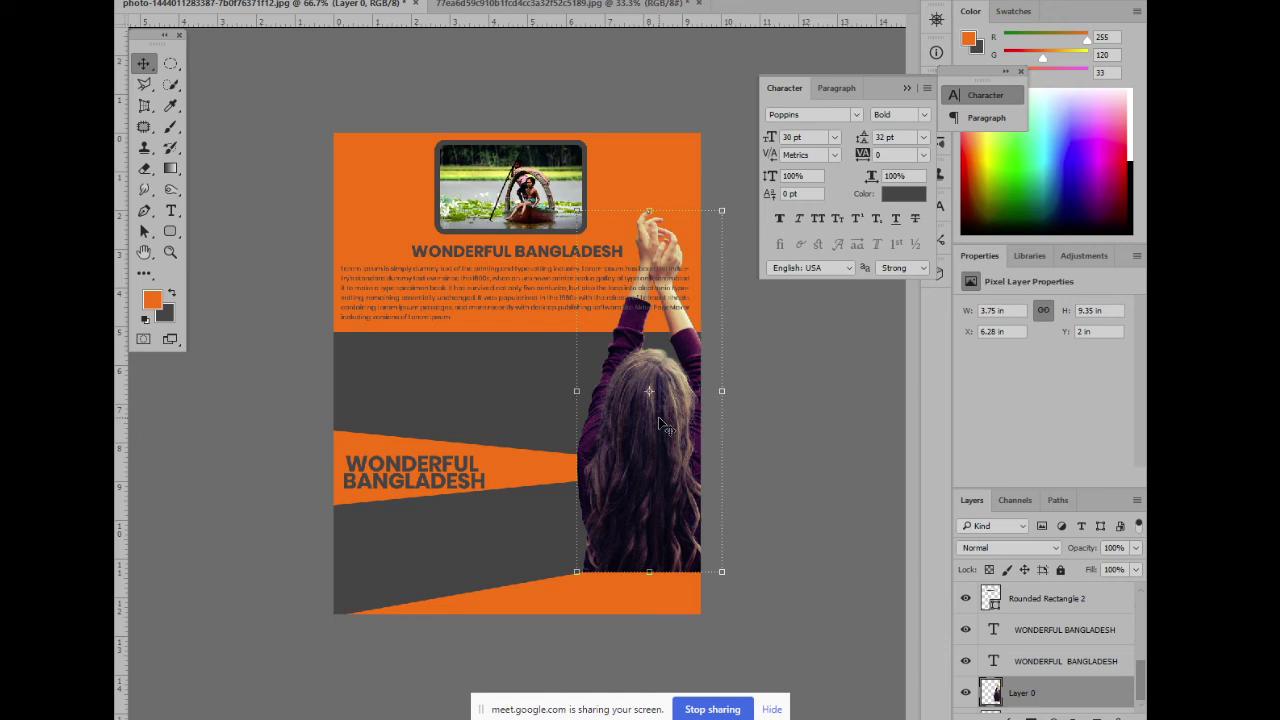
key(ctrl+bracketleft)
key(ctrl+bracketright)
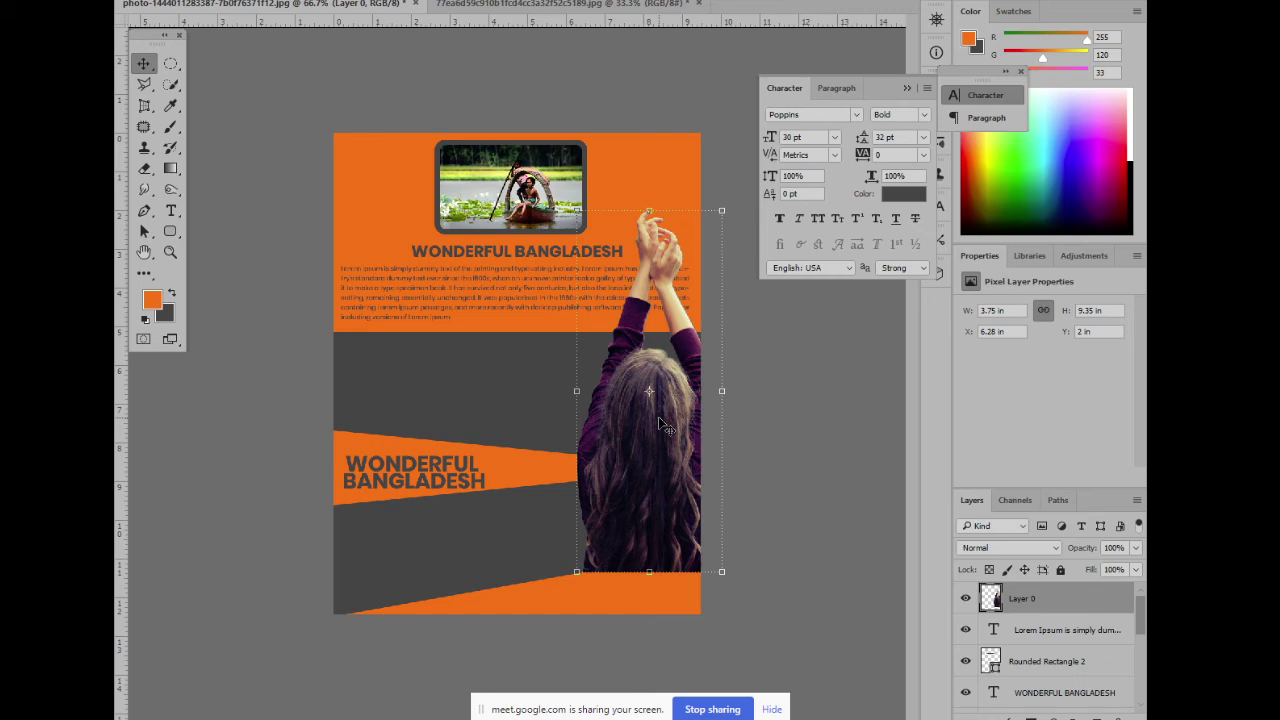
click(247, 360)
Set the Lorem Ipsum paragraph's text color to white (ffffff)
key(ctrl+plus)
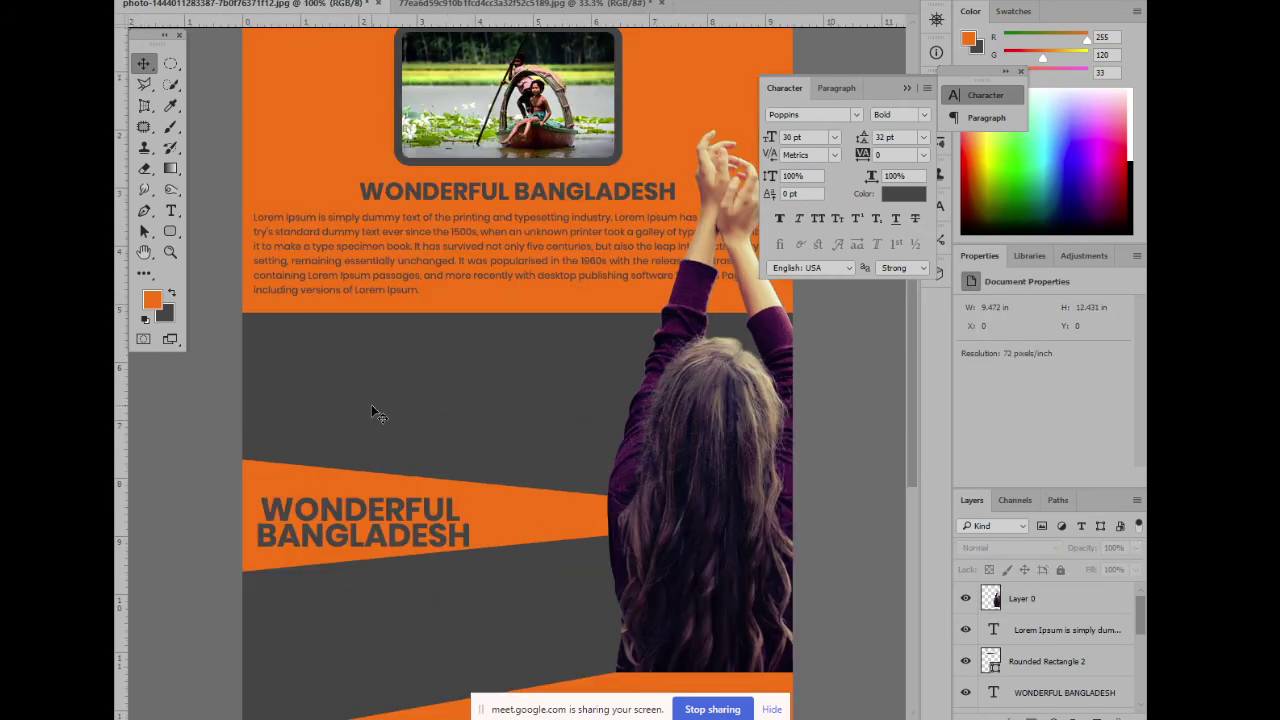
drag(494, 322, 523, 340)
key(Tab)
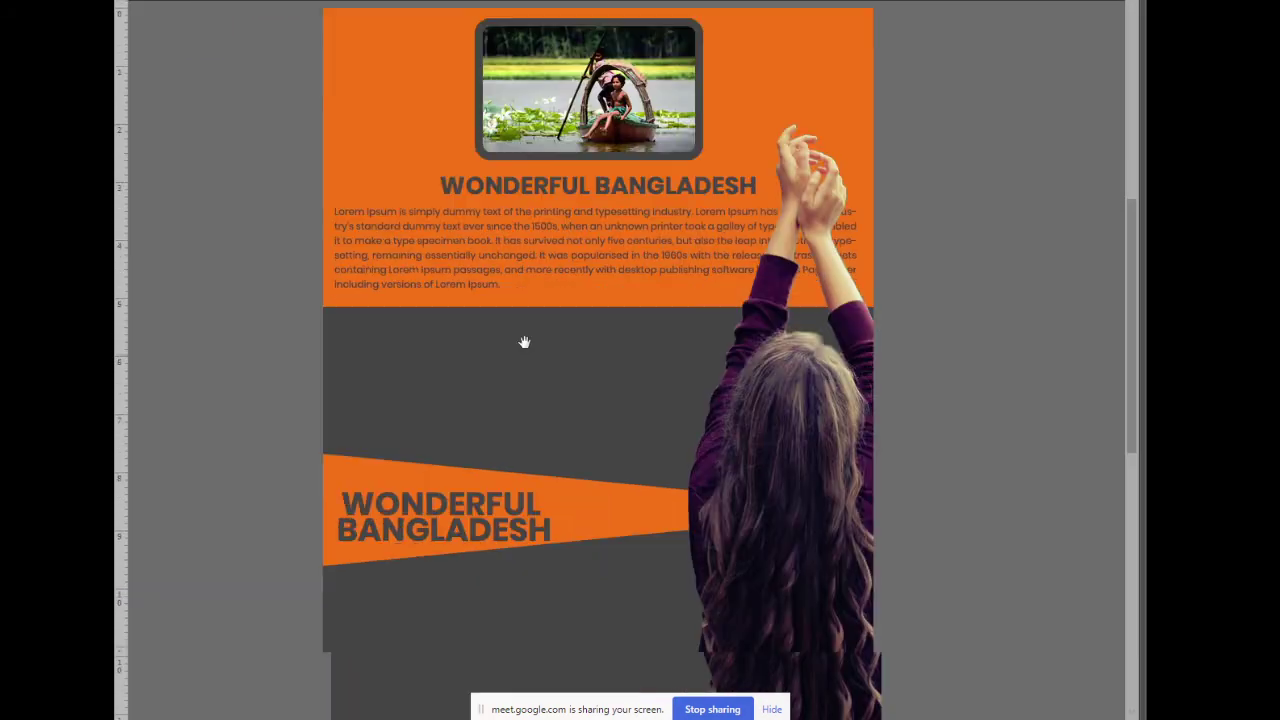
click(510, 228)
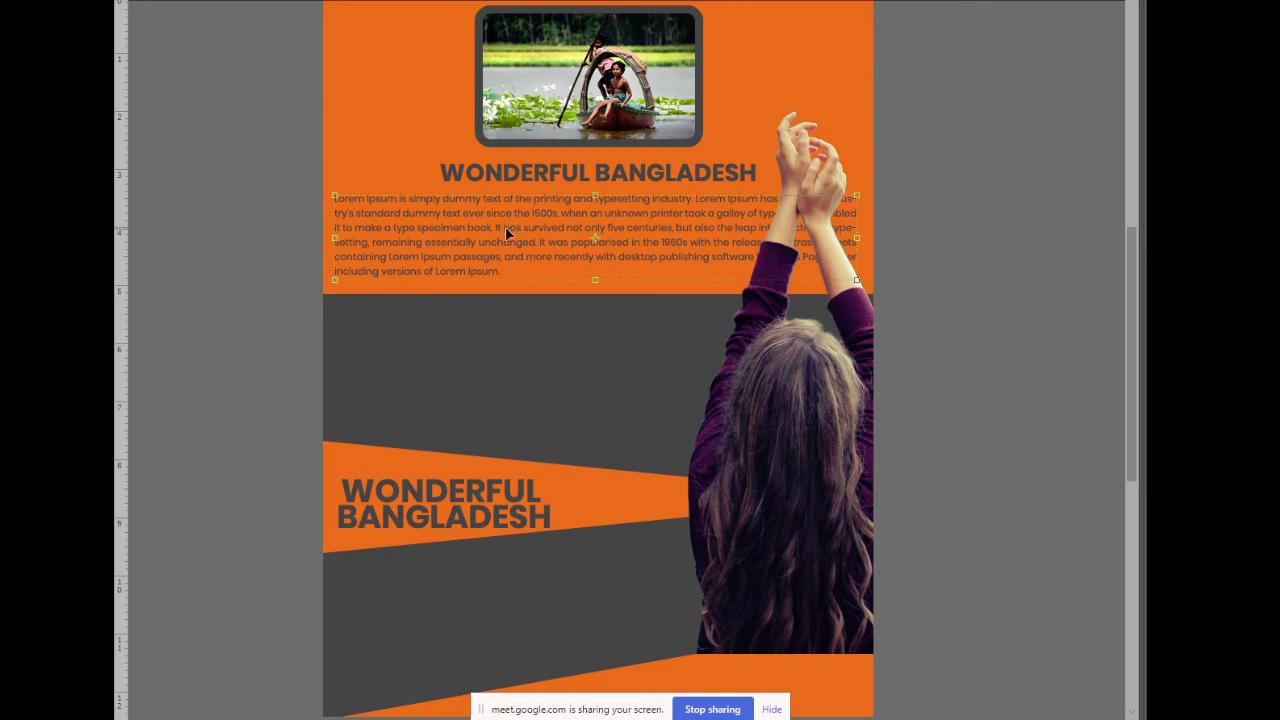
key(Tab)
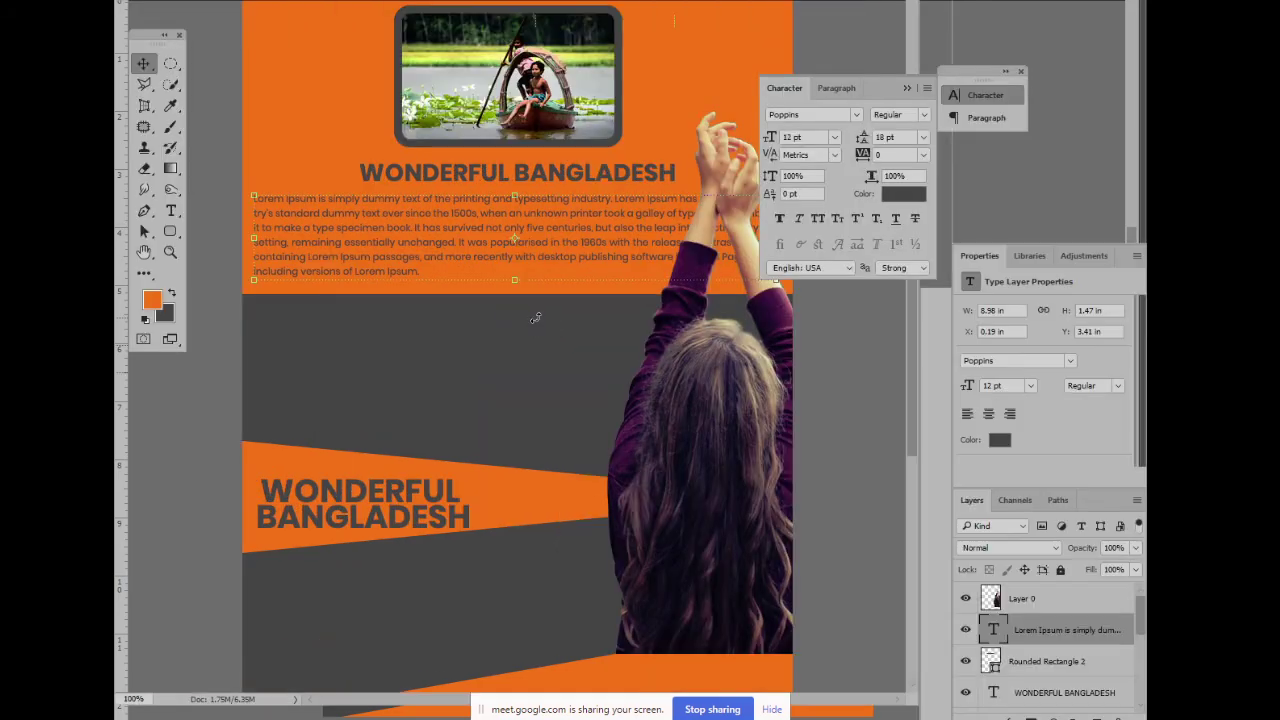
click(901, 194)
click(725, 221)
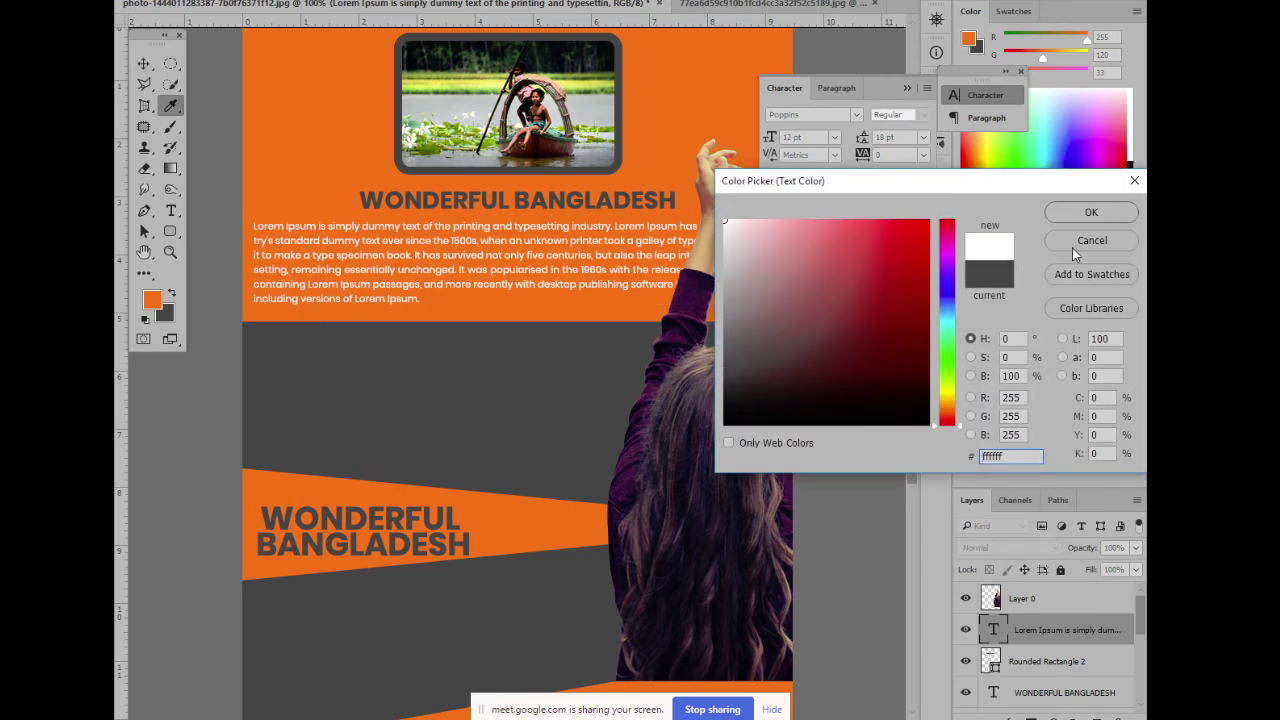
click(1091, 212)
key(ctrl+minus)
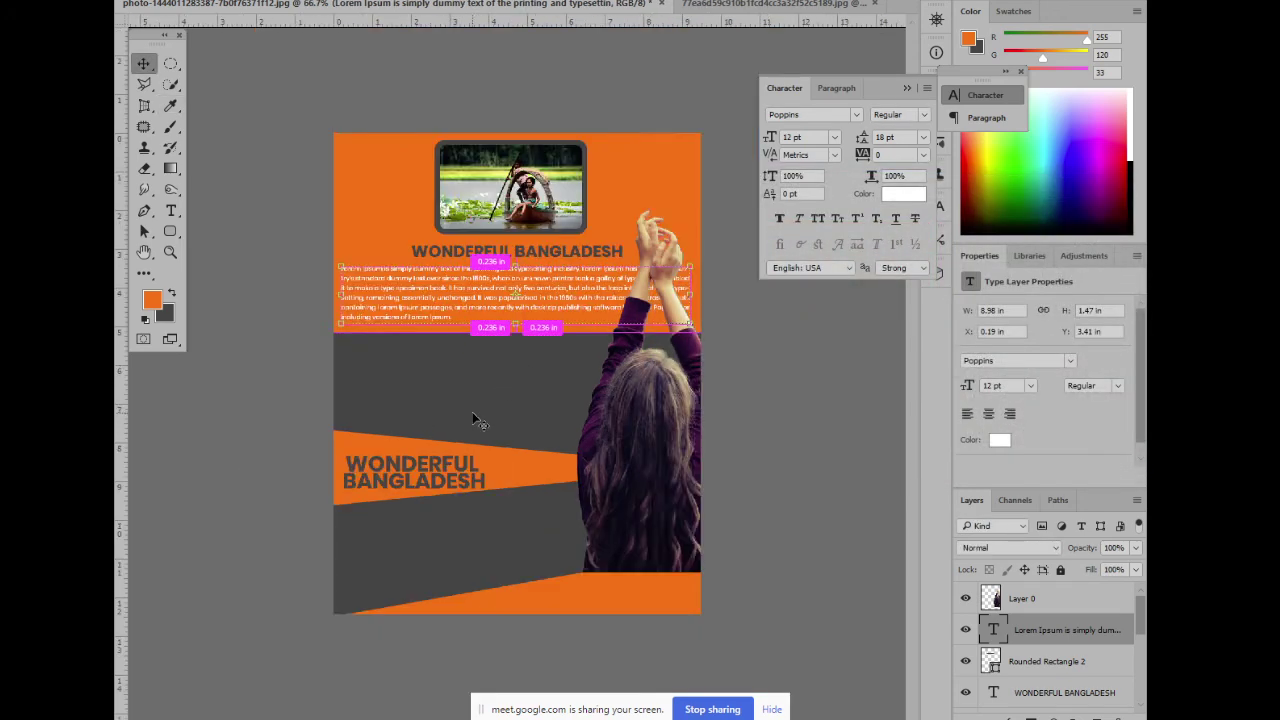
click(290, 329)
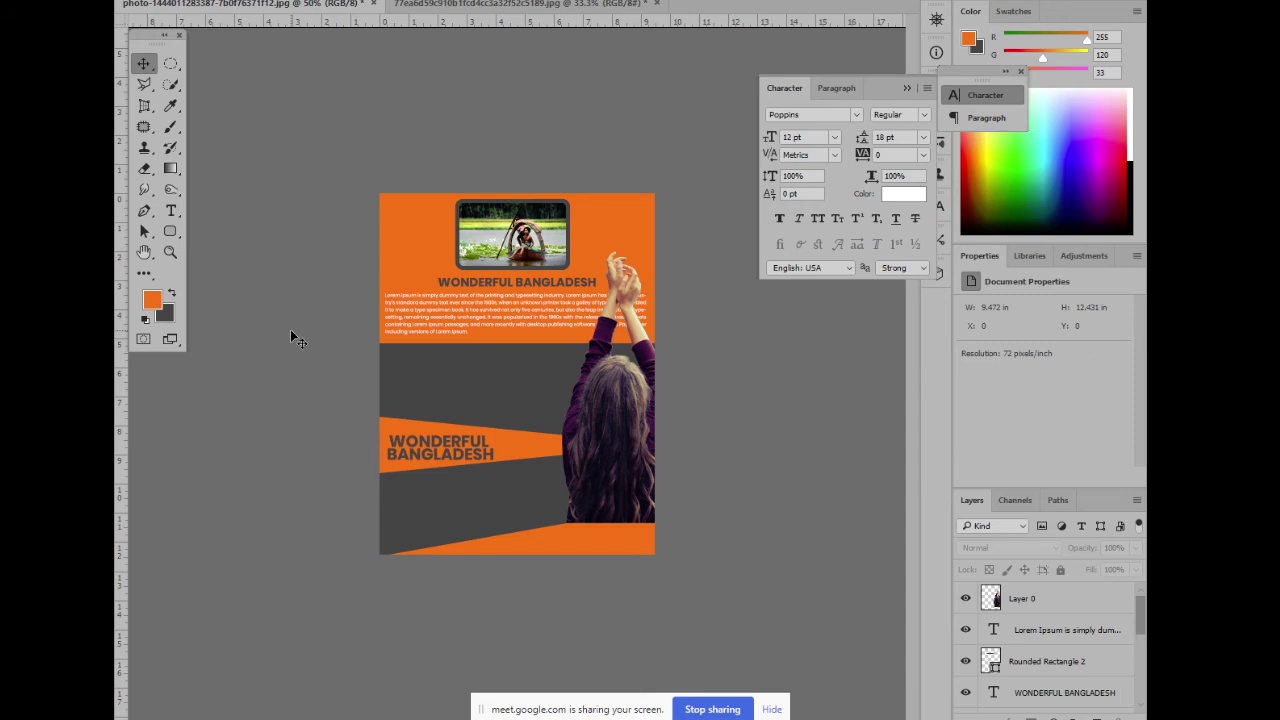
key(ctrl+plus)
Set the Lorem Ipsum paragraph's text color to the dark gray 464646 sampled from the poster background
click(398, 289)
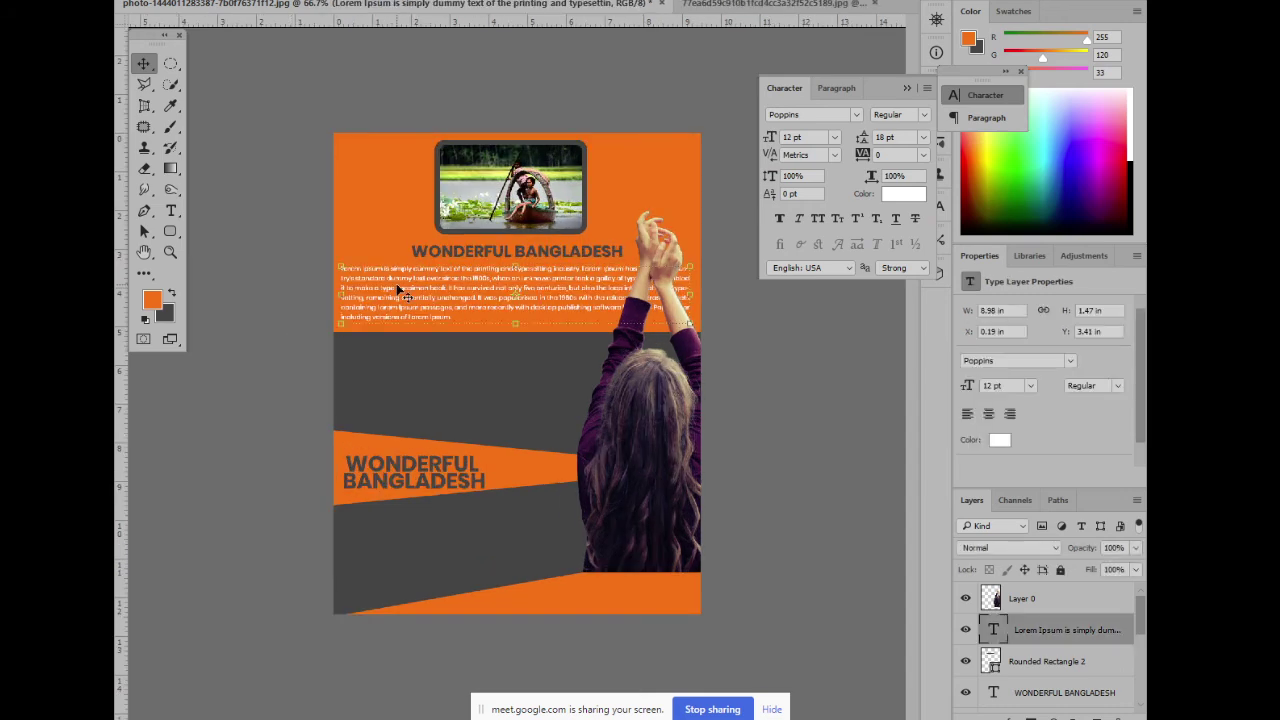
key(ctrl+plus)
key(ctrl+plus)
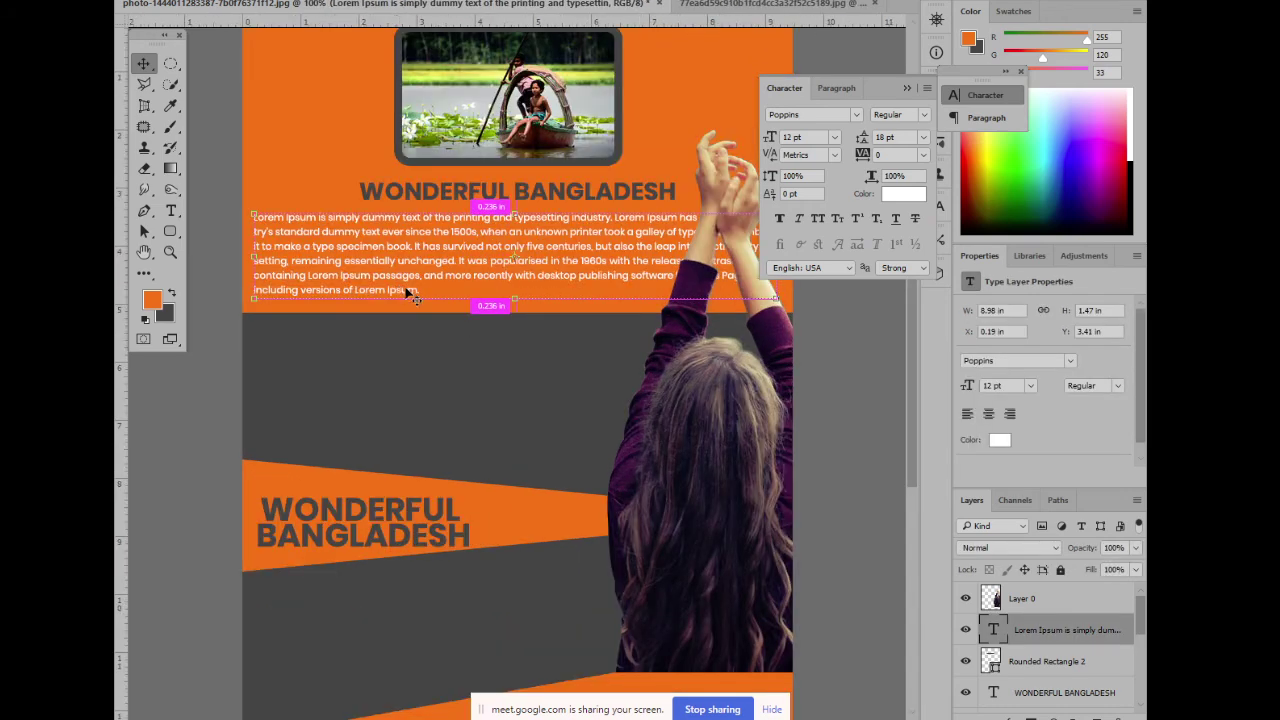
click(900, 195)
text(323131)
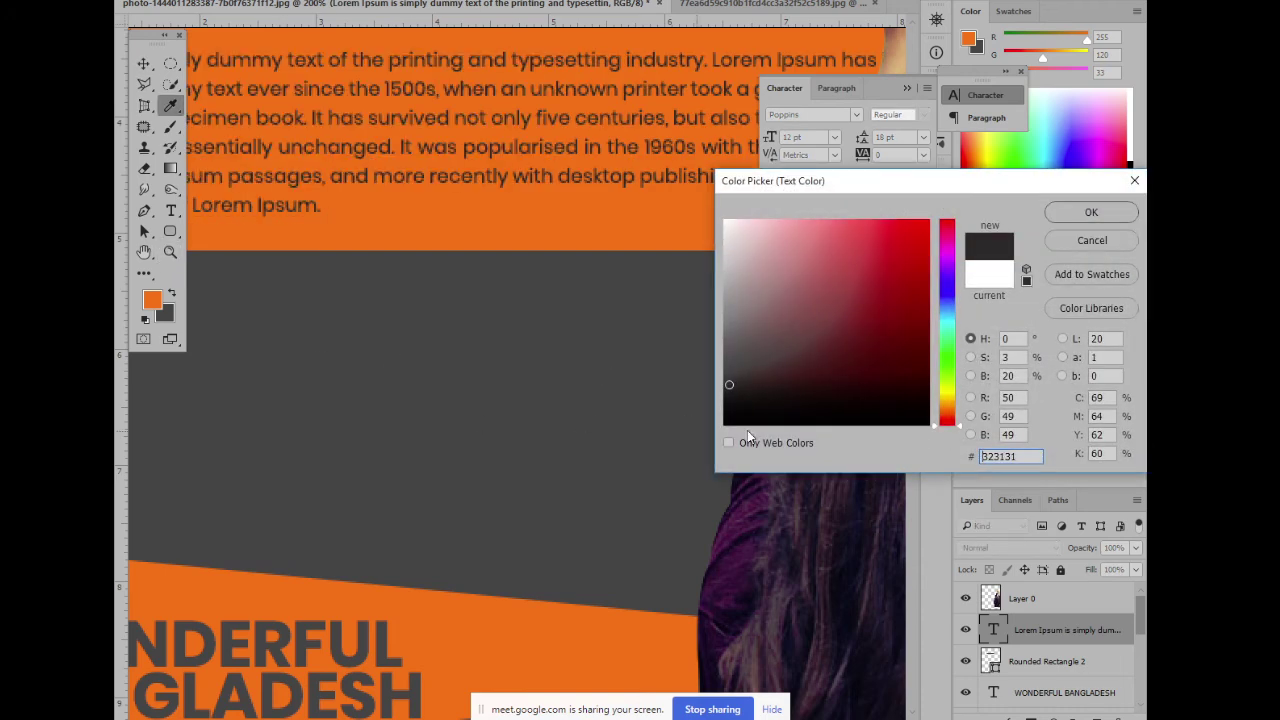
click(251, 423)
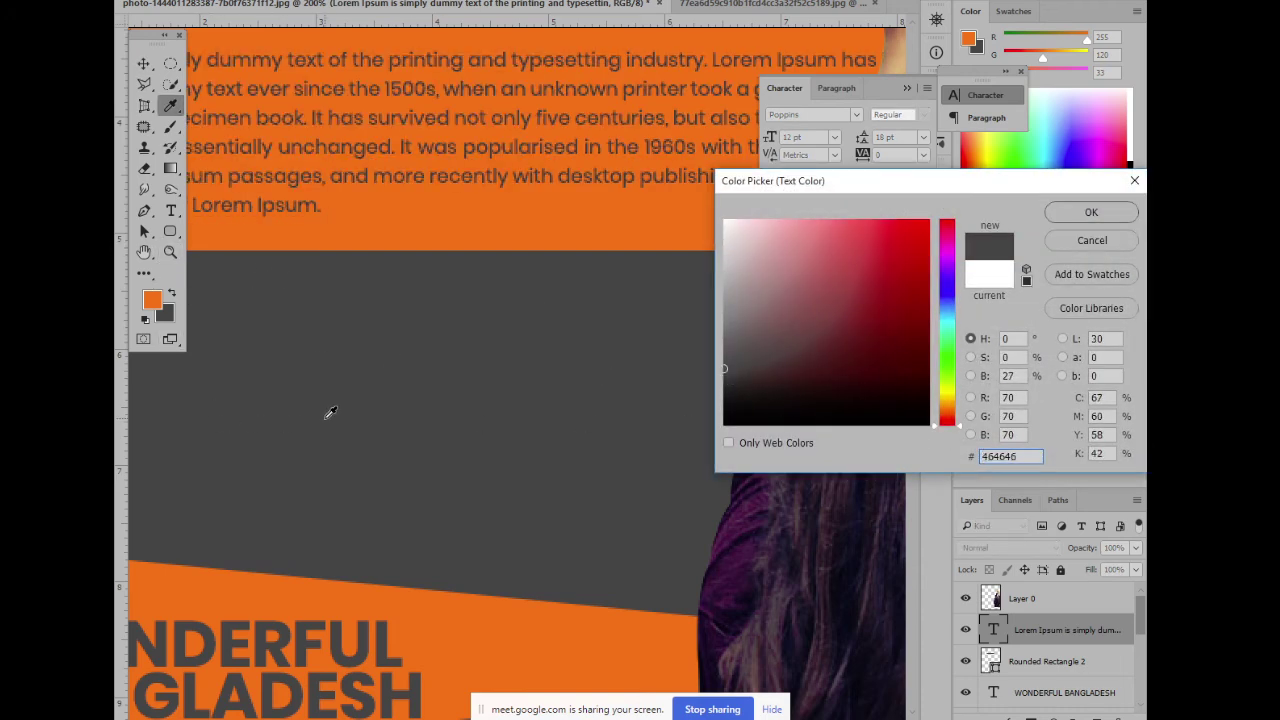
key(Return)
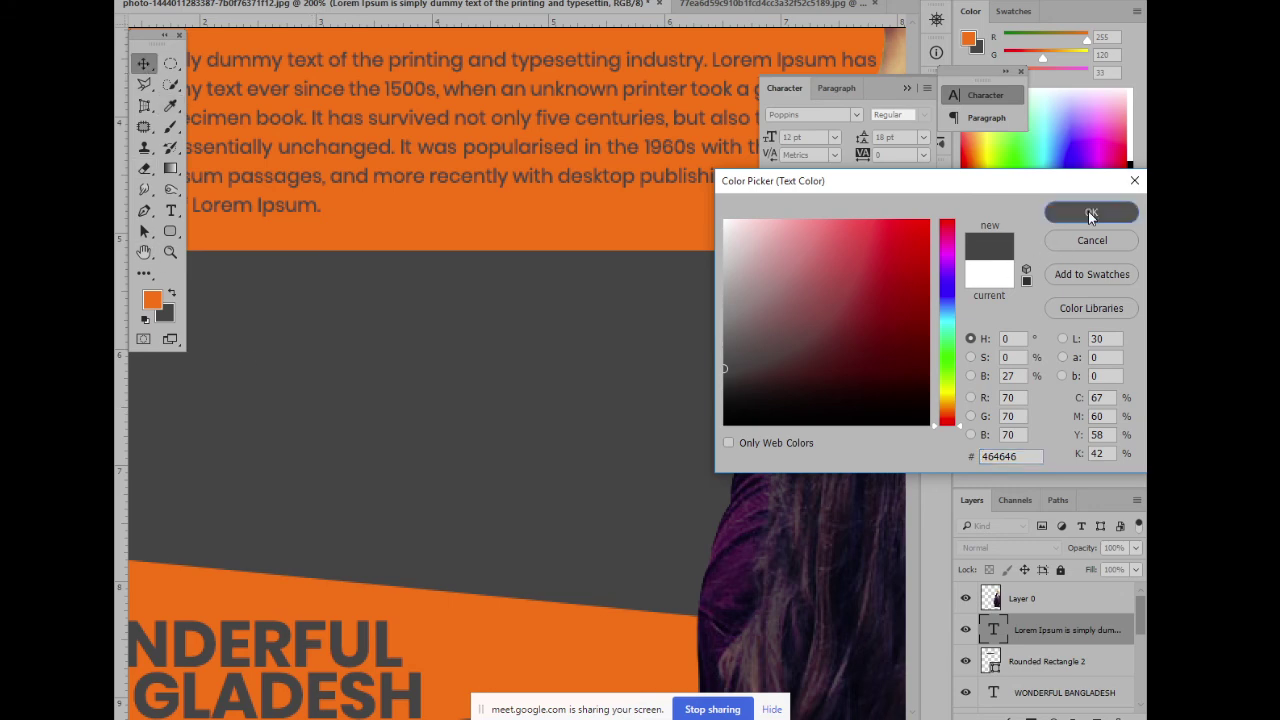
key(ctrl+minus)
key(ctrl+minus)
Examine the overall poster layout and the area where the woman's raised arms overlap the Lorem Ipsum paragraph
click(254, 241)
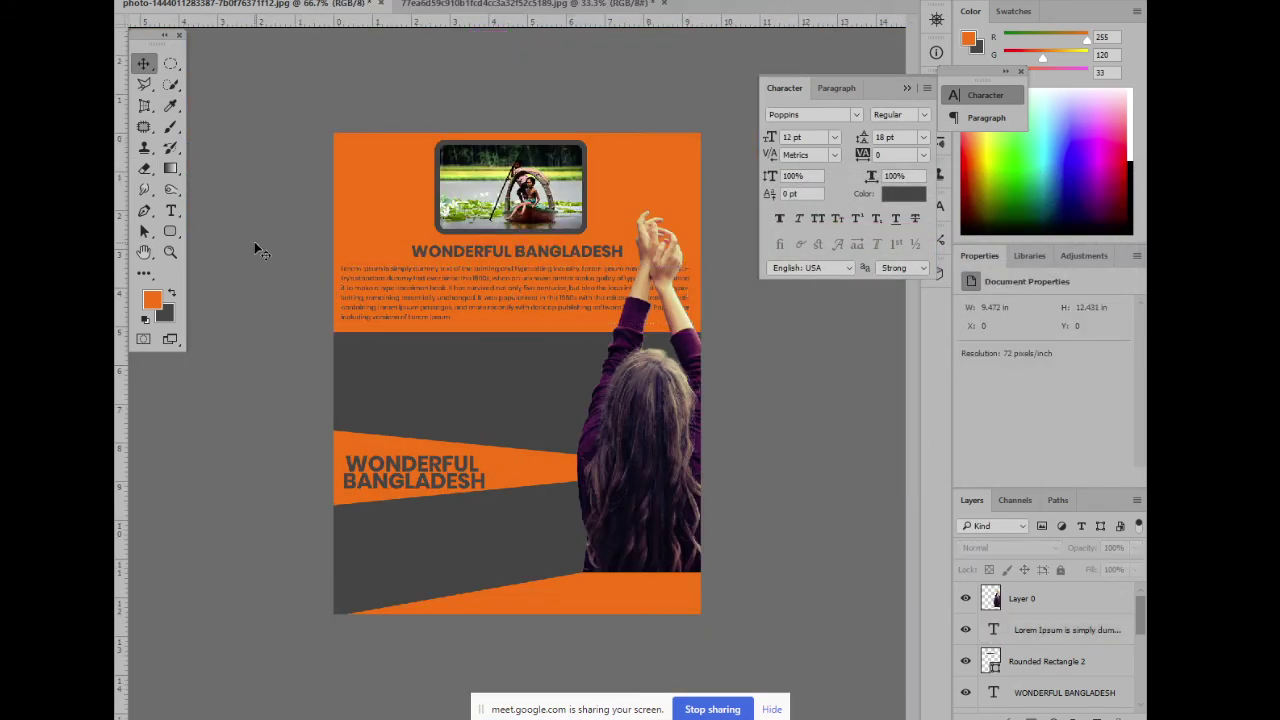
key(ctrl+plus)
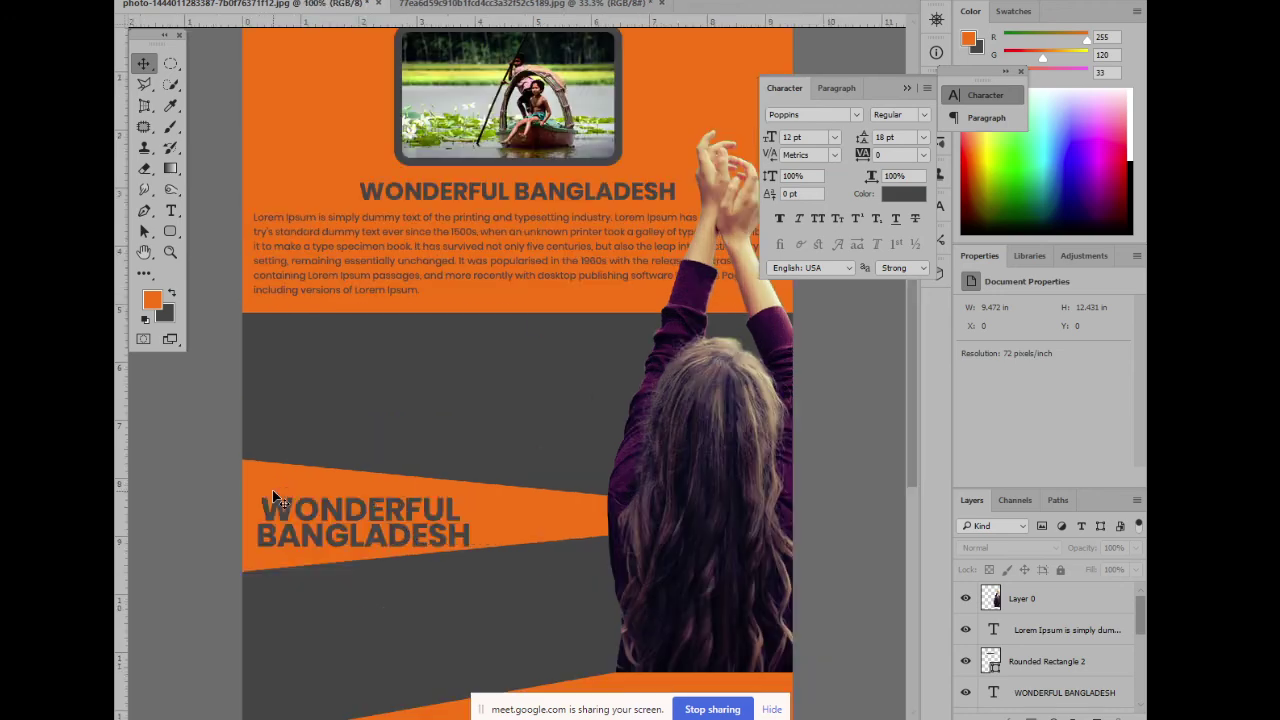
key(ctrl+minus)
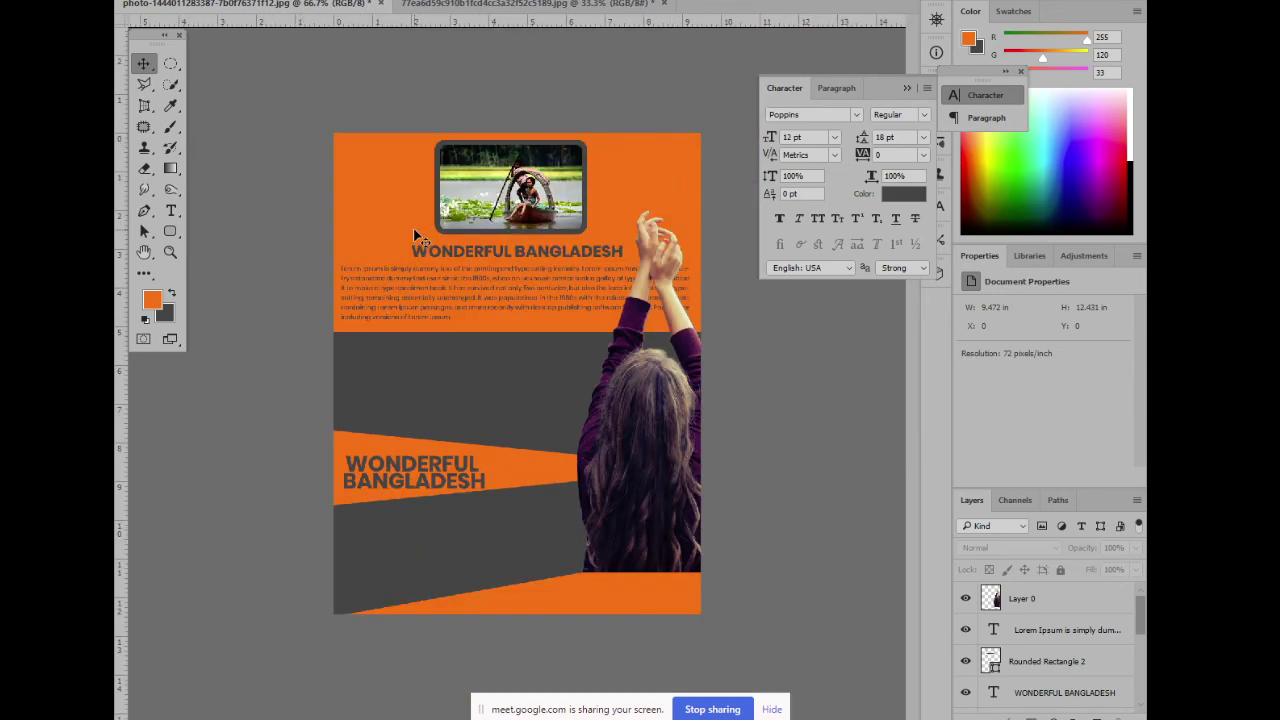
click(413, 308)
click(290, 320)
key(ctrl+plus)
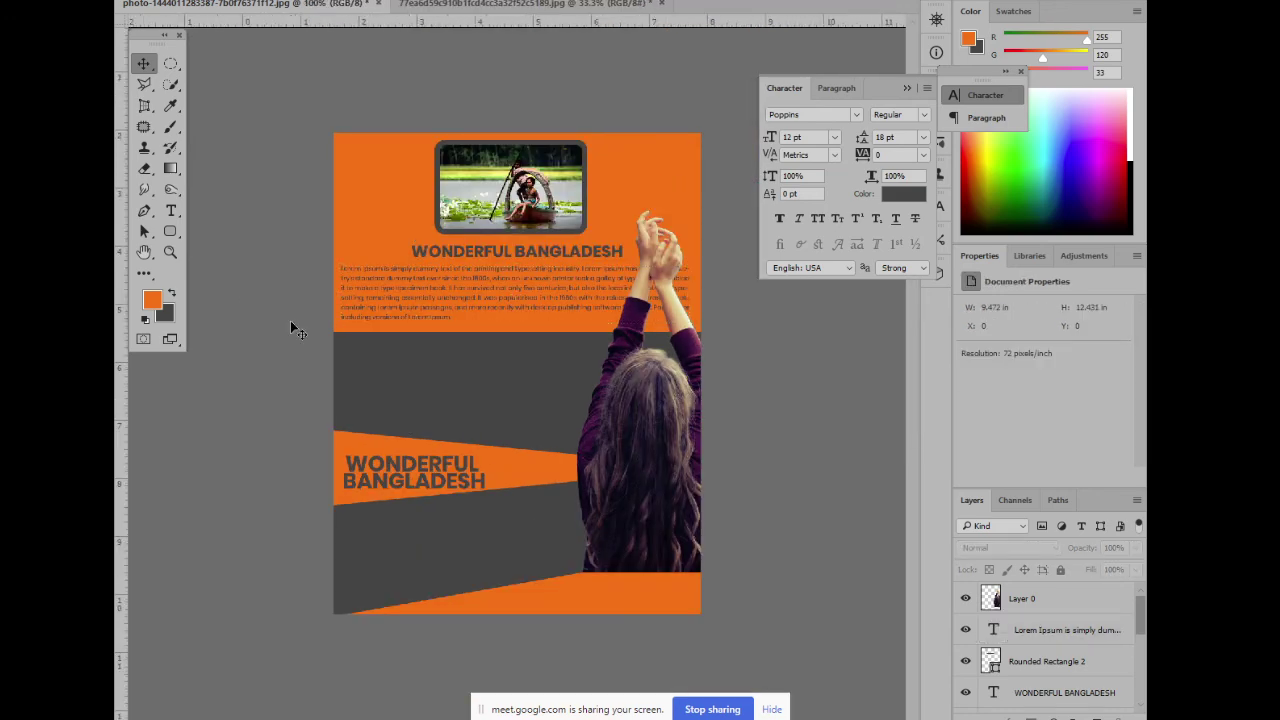
key(ctrl+minus)
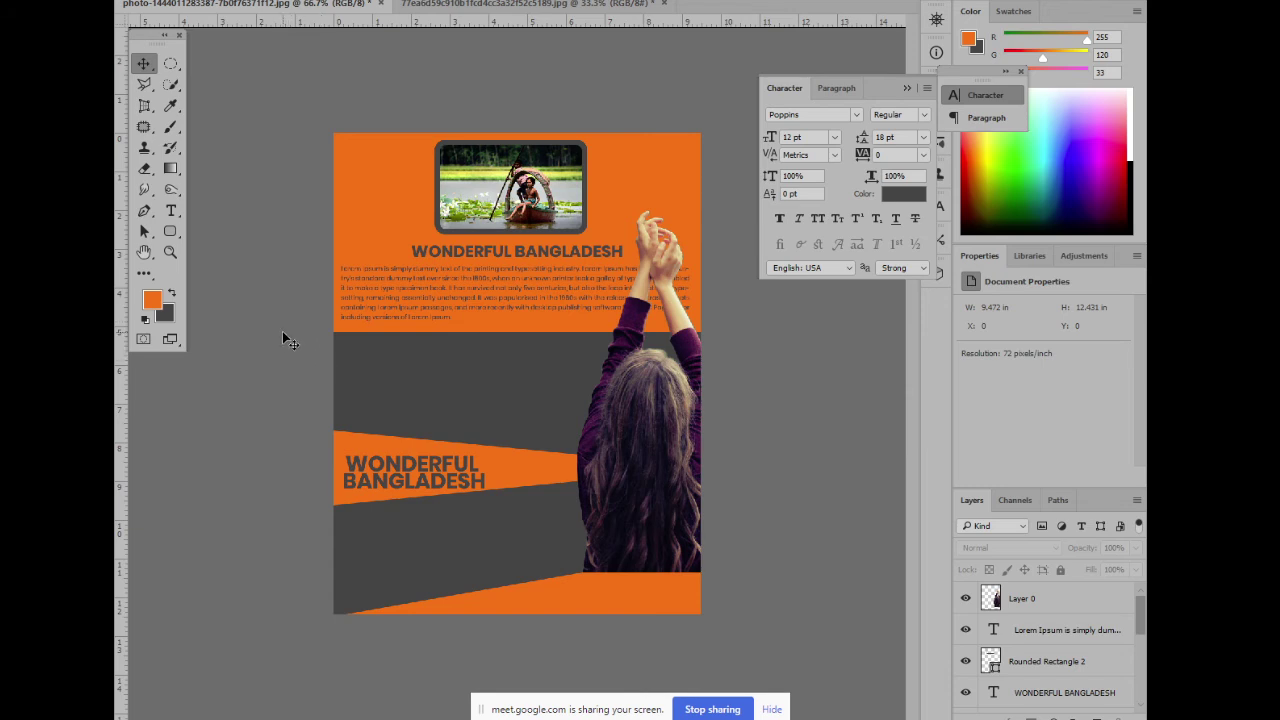
click(514, 277)
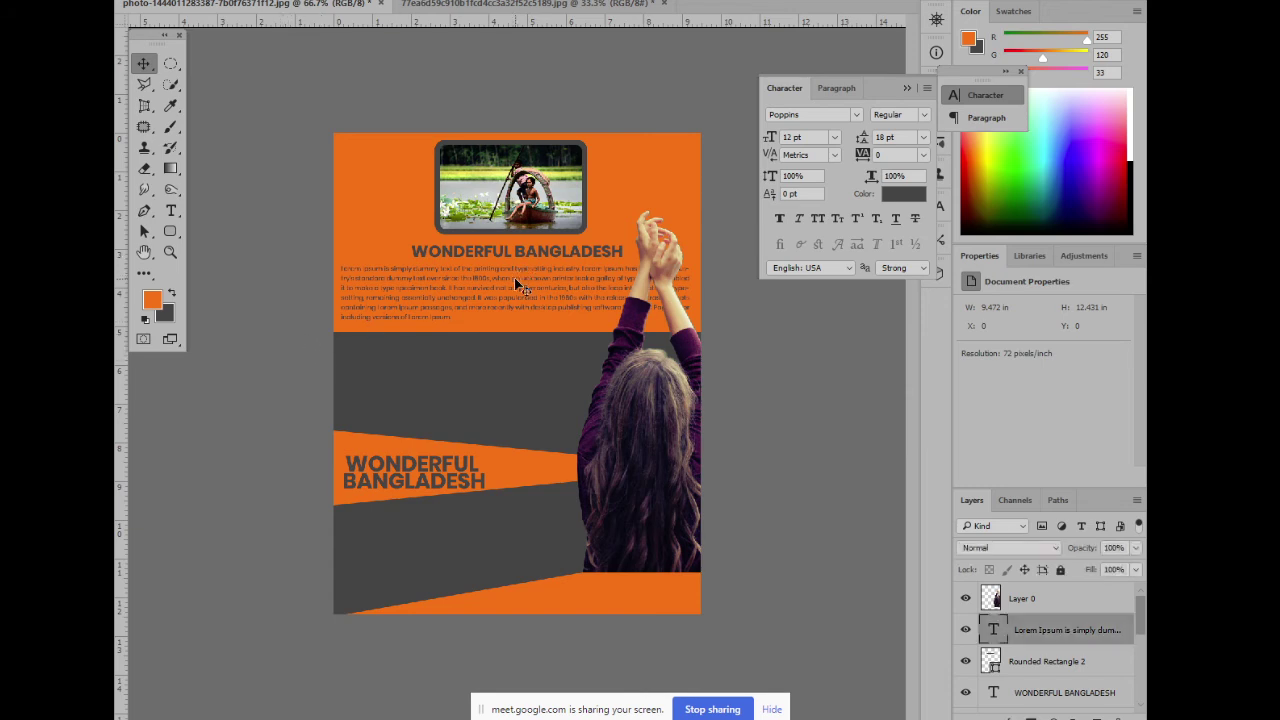
click(798, 390)
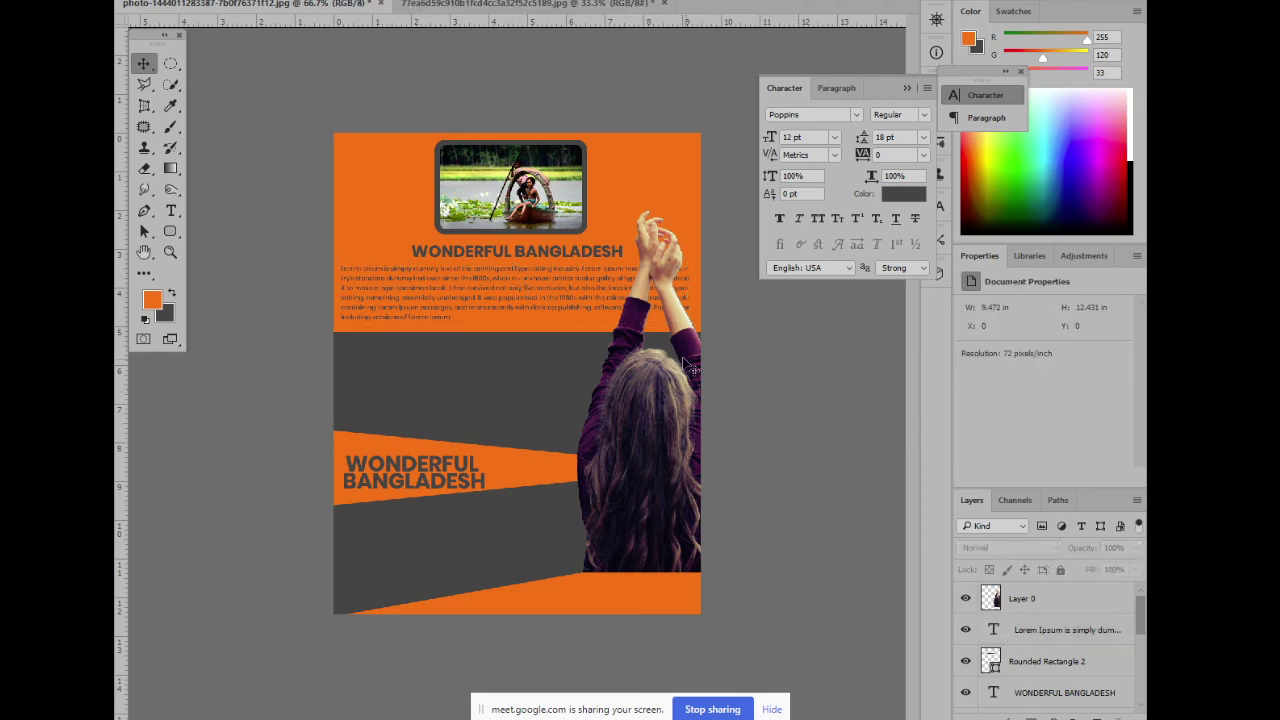
click(637, 325)
key(ctrl+plus)
key(ctrl+plus)
drag(684, 323, 422, 502)
drag(578, 465, 446, 461)
click(703, 394)
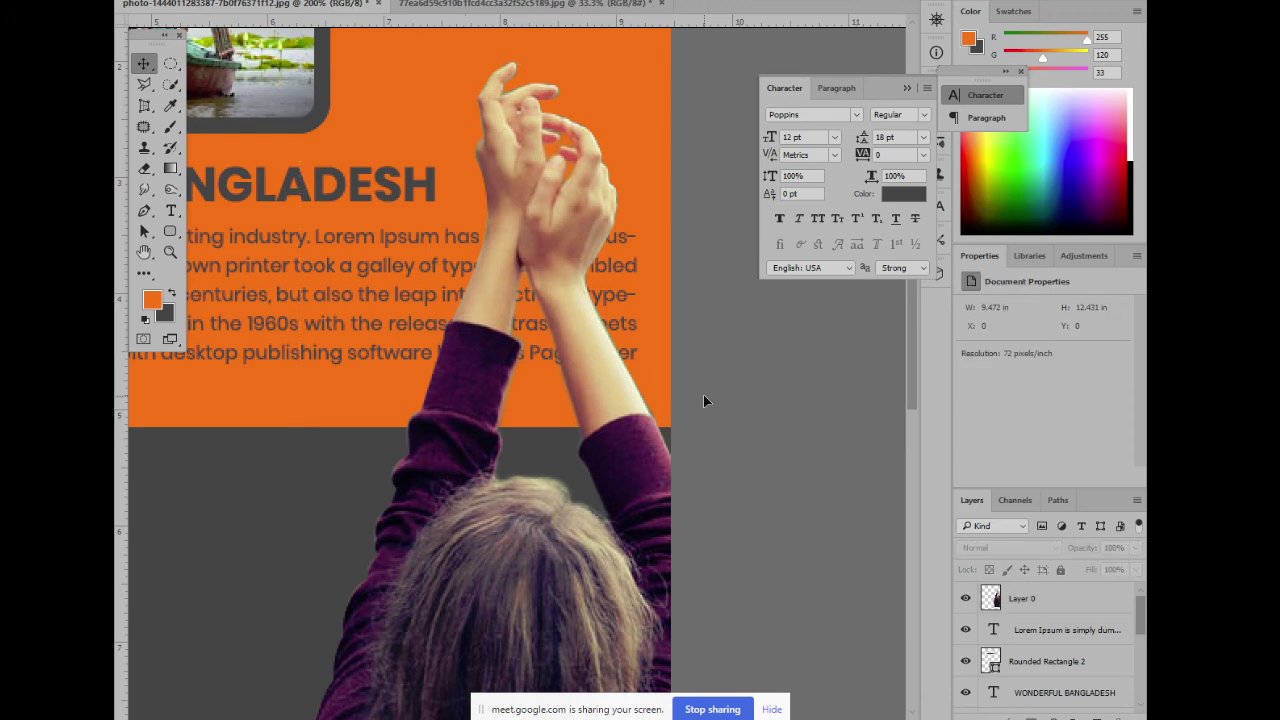
key(ctrl+minus)
key(ctrl+minus)
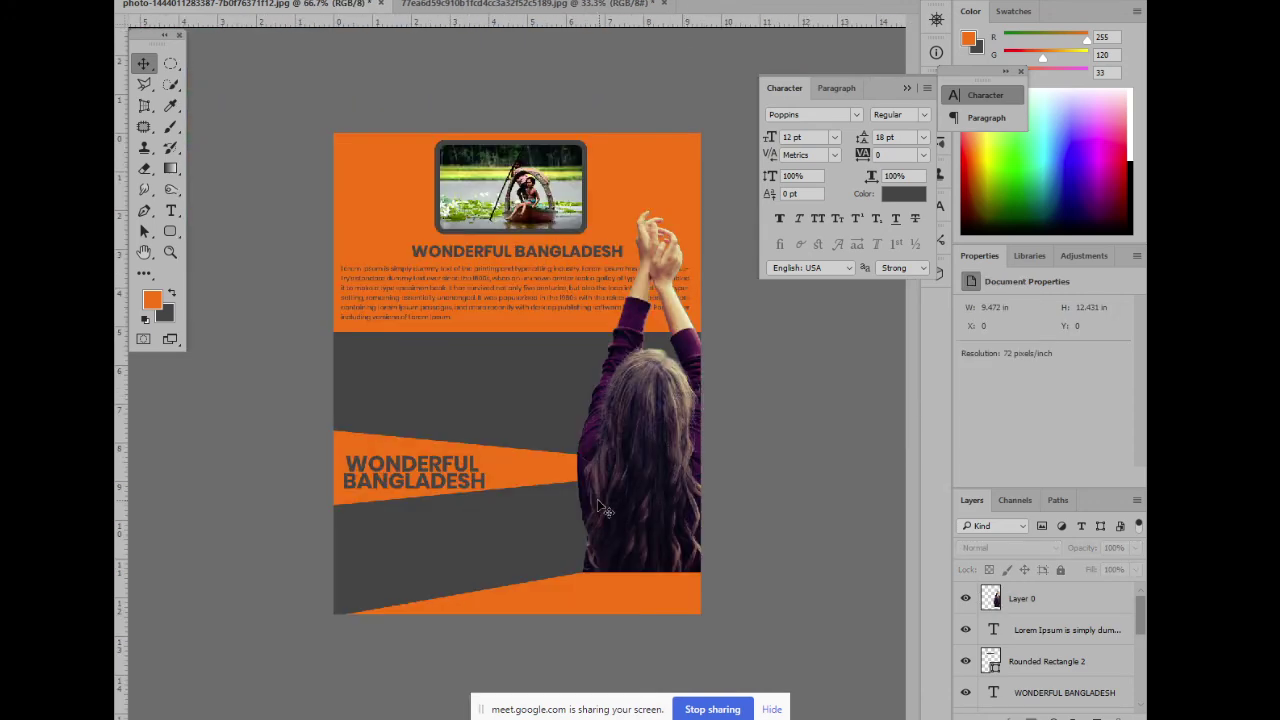
Inspect the woman's cutout, the bottom rectangle and the Lorem Ipsum paragraph, checking the paragraph's legibility in close-up and at full-poster view
click(652, 446)
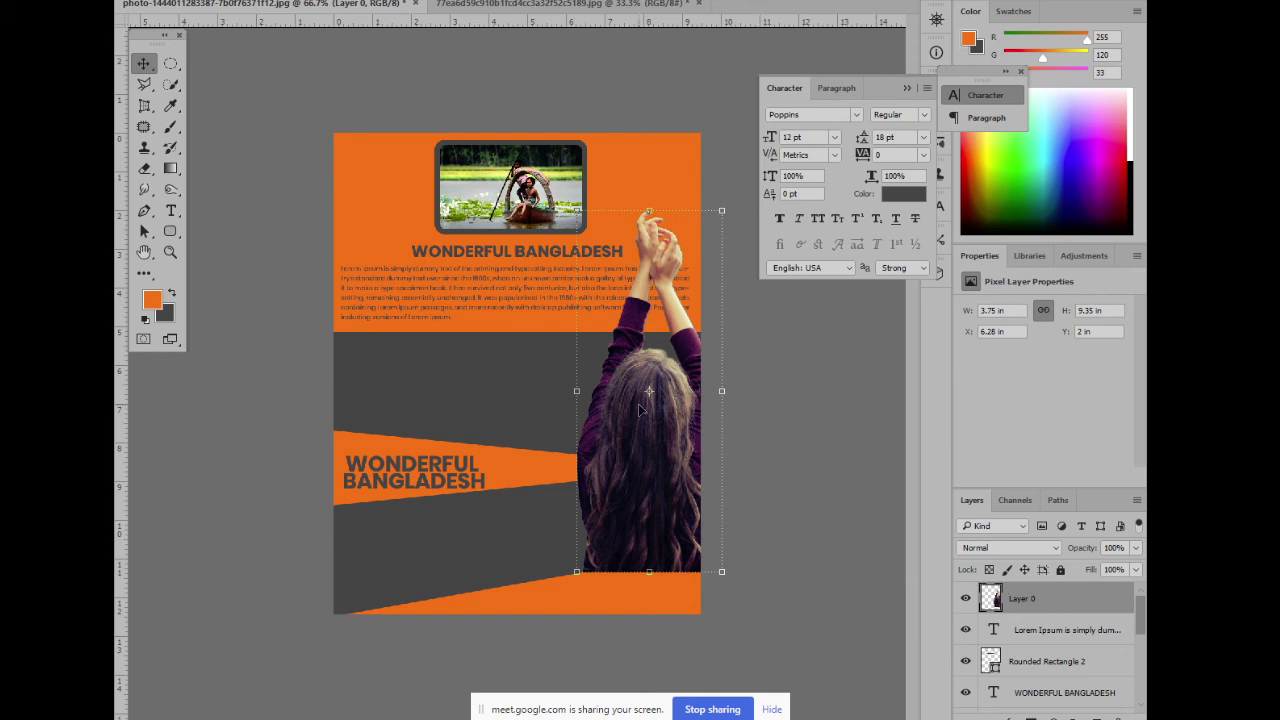
click(660, 586)
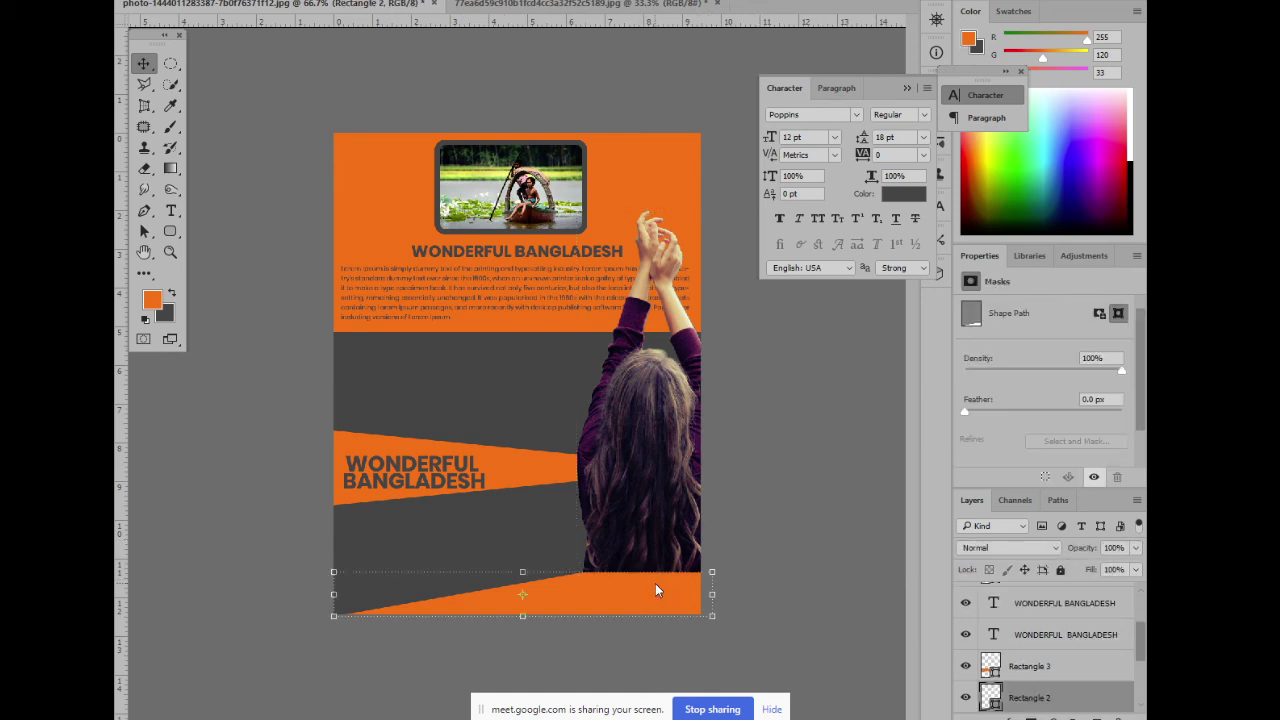
click(883, 522)
click(571, 302)
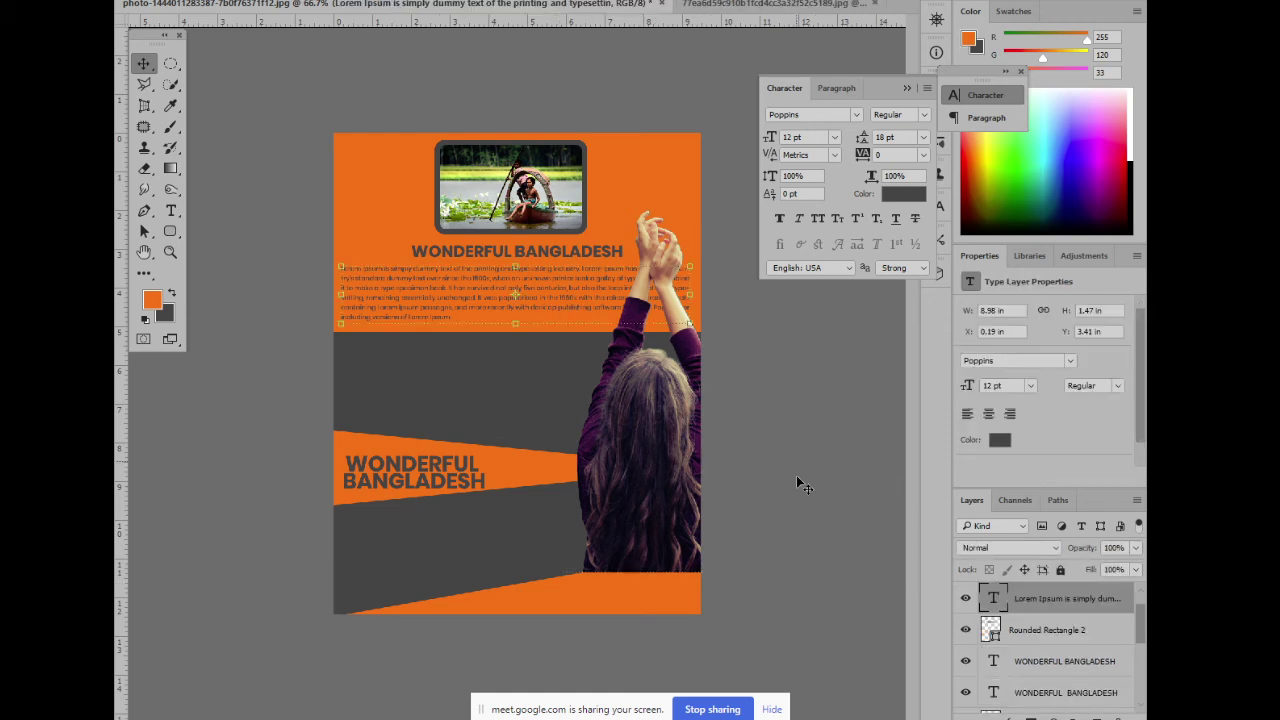
click(834, 449)
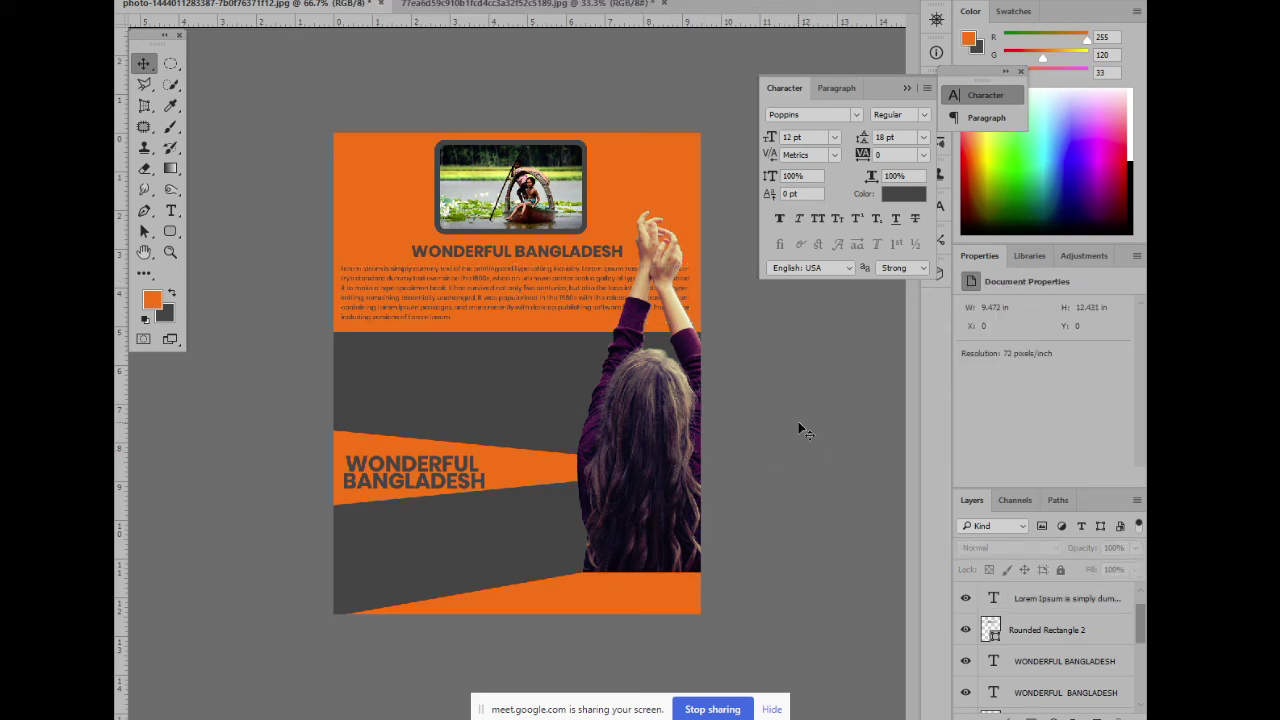
key(ctrl+plus)
drag(553, 397, 564, 361)
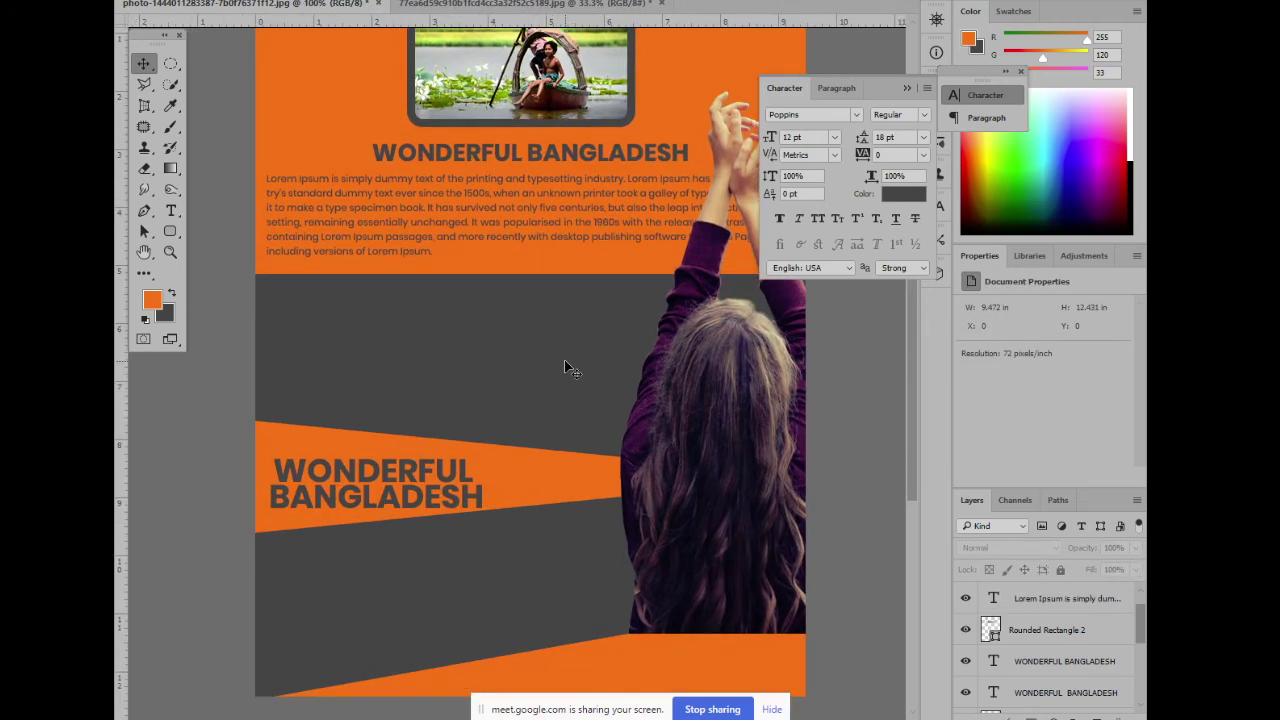
key(ctrl+minus)
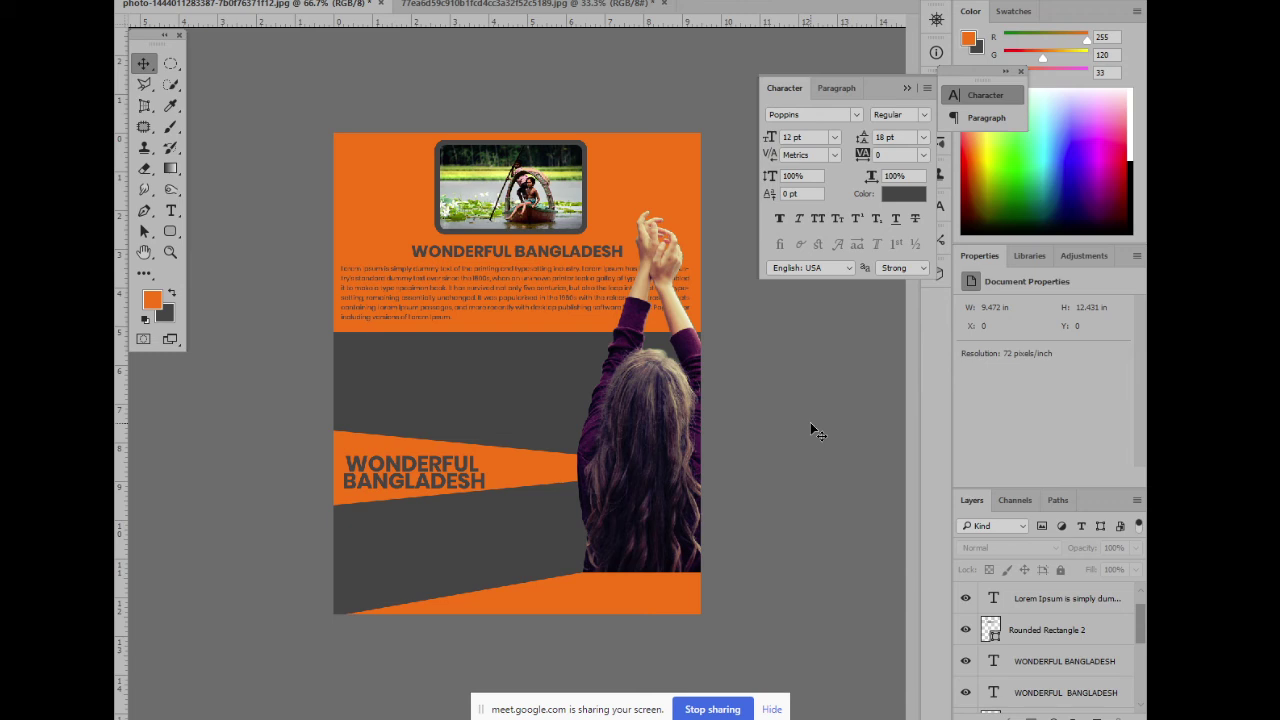
click(479, 298)
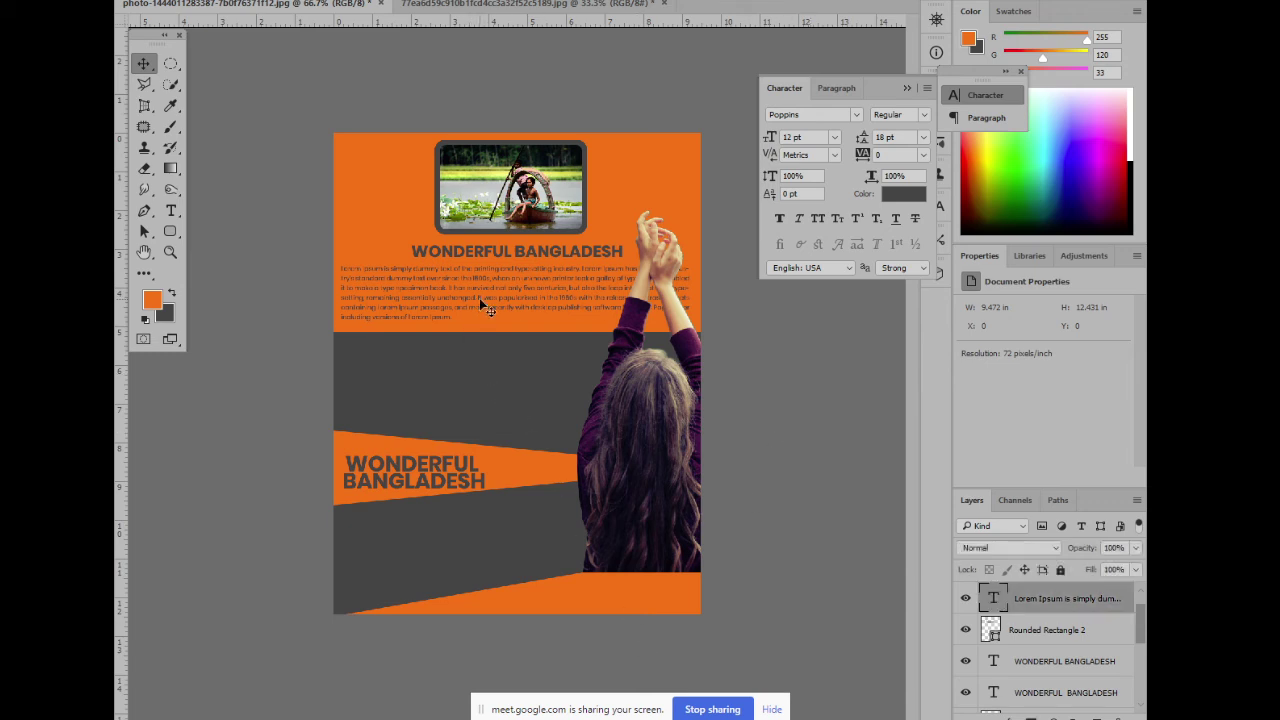
click(787, 461)
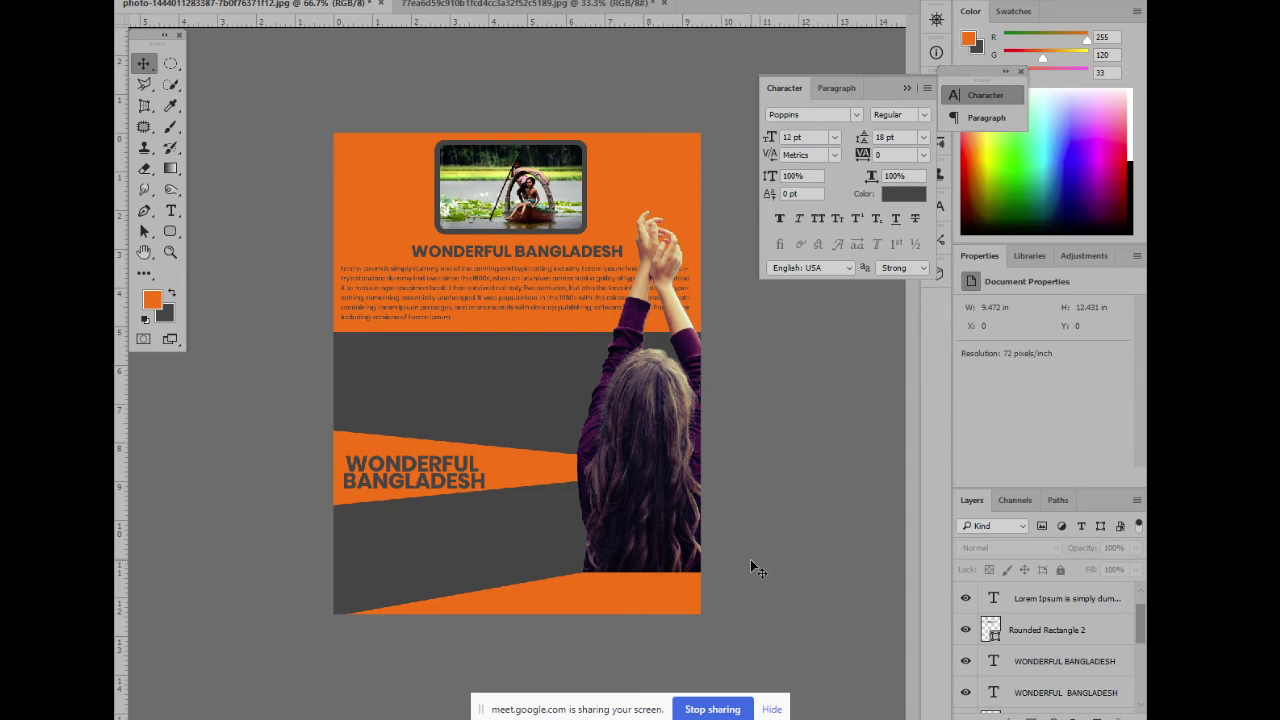
key(ctrl+shift+s)
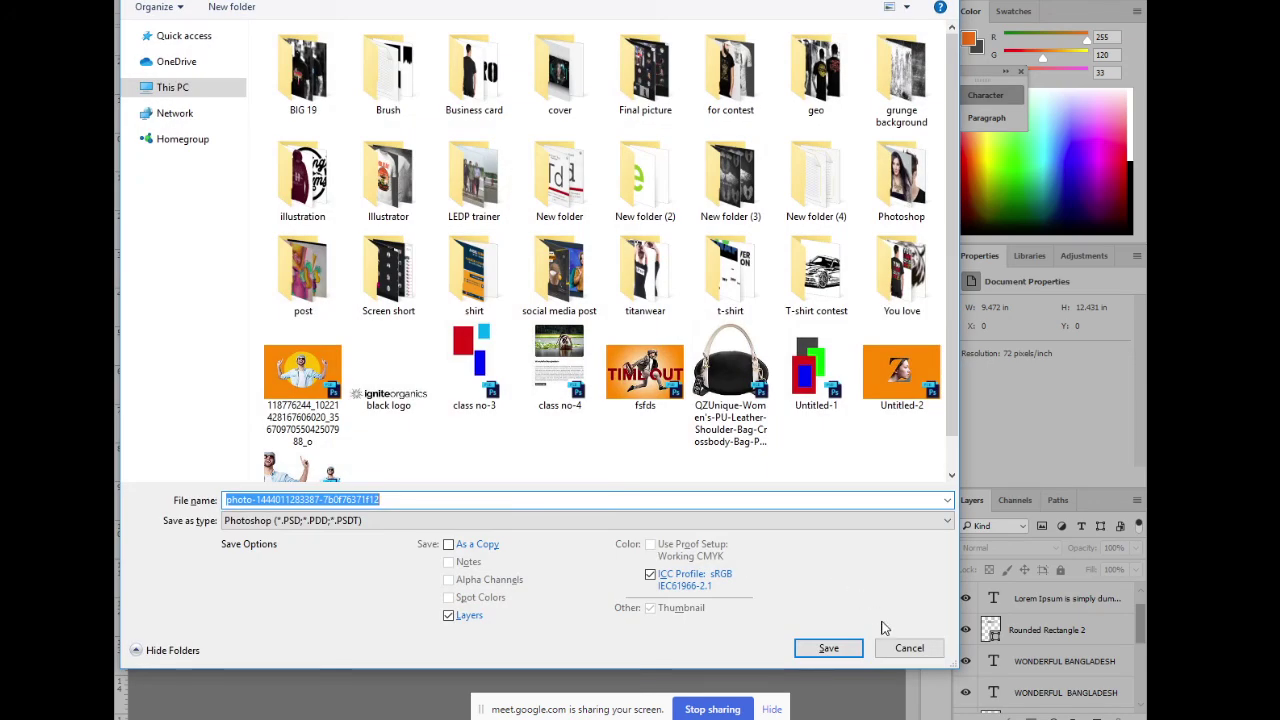
click(631, 450)
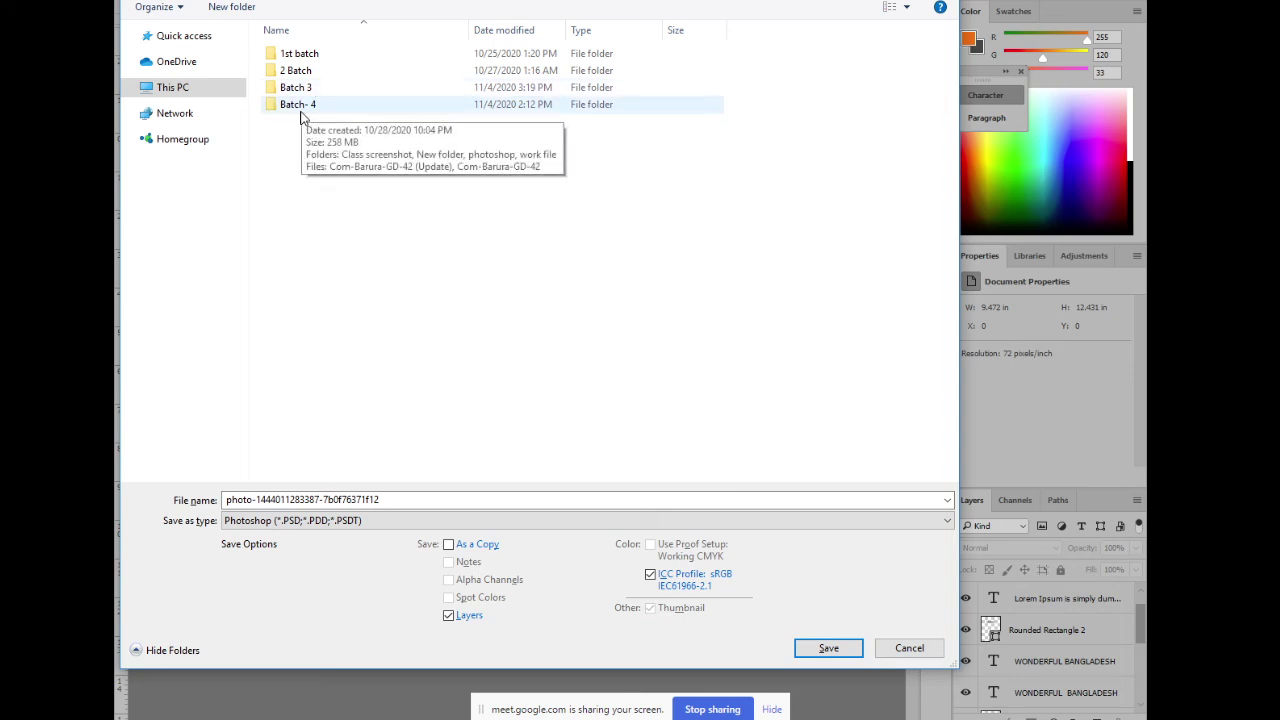
double_click(300, 106)
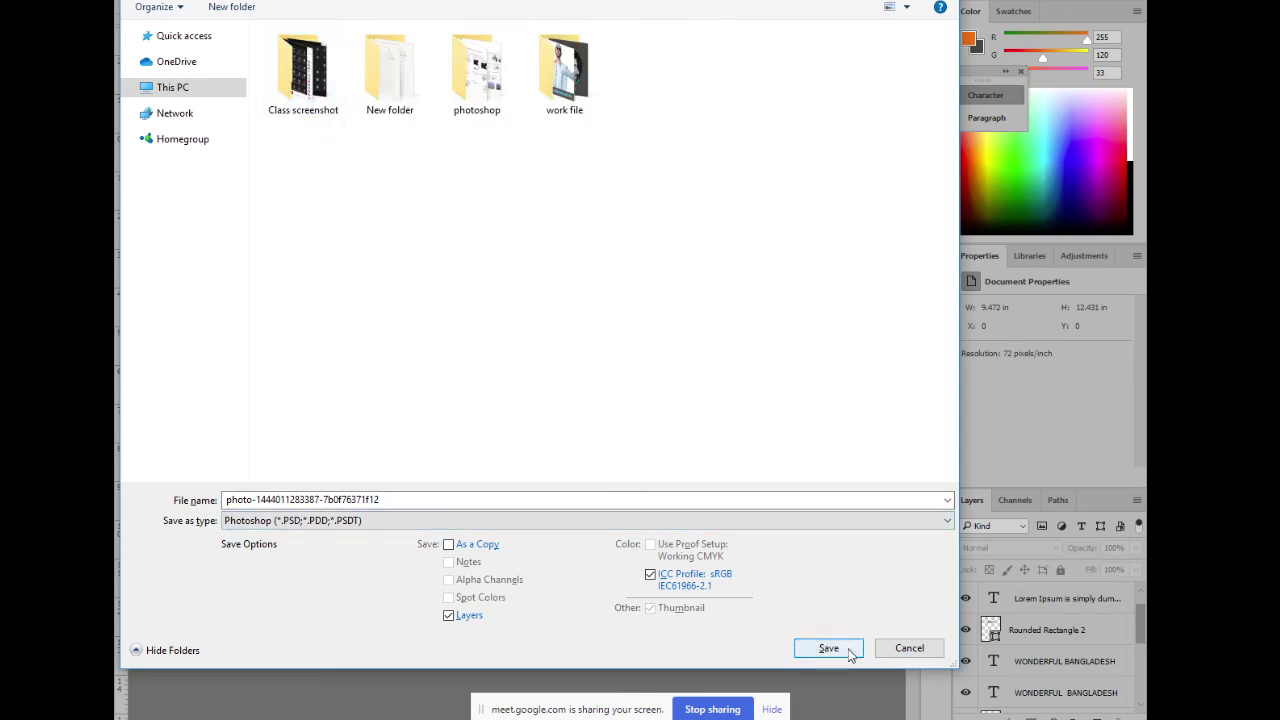
click(829, 648)
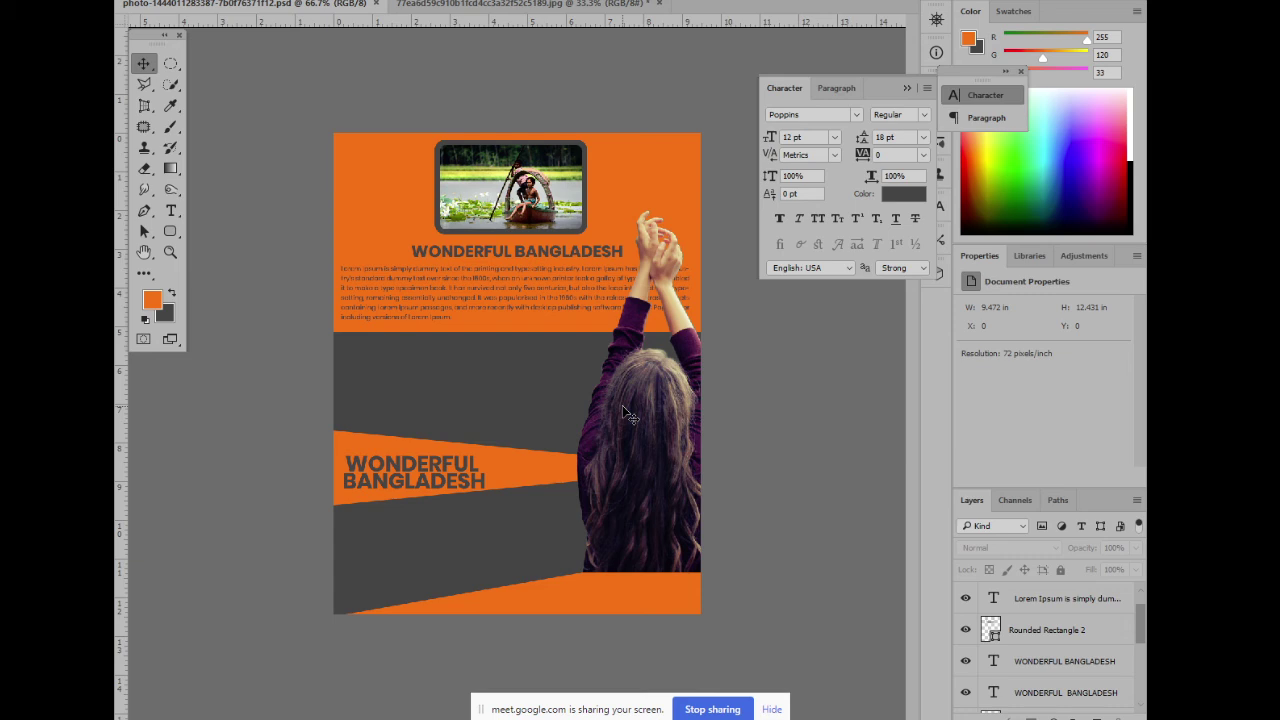
Stop sharing the screen with the Google Meet call and close the meeting chat
click(712, 709)
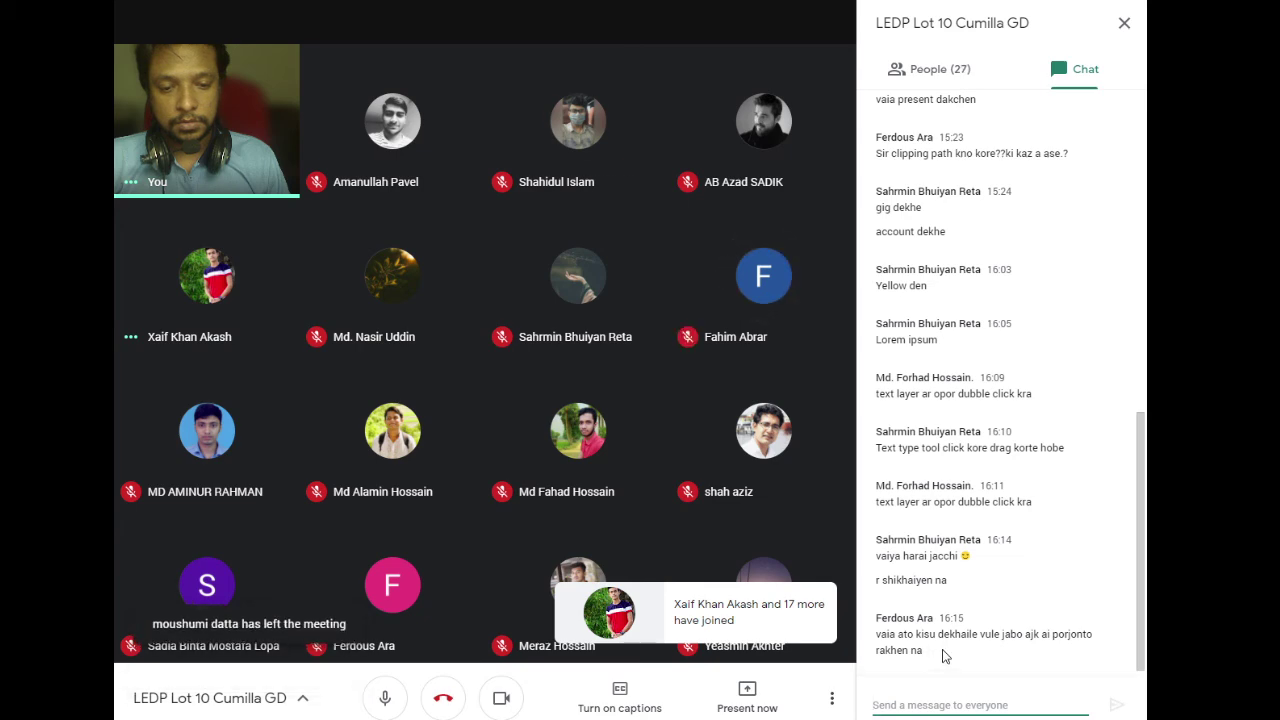
click(1115, 33)
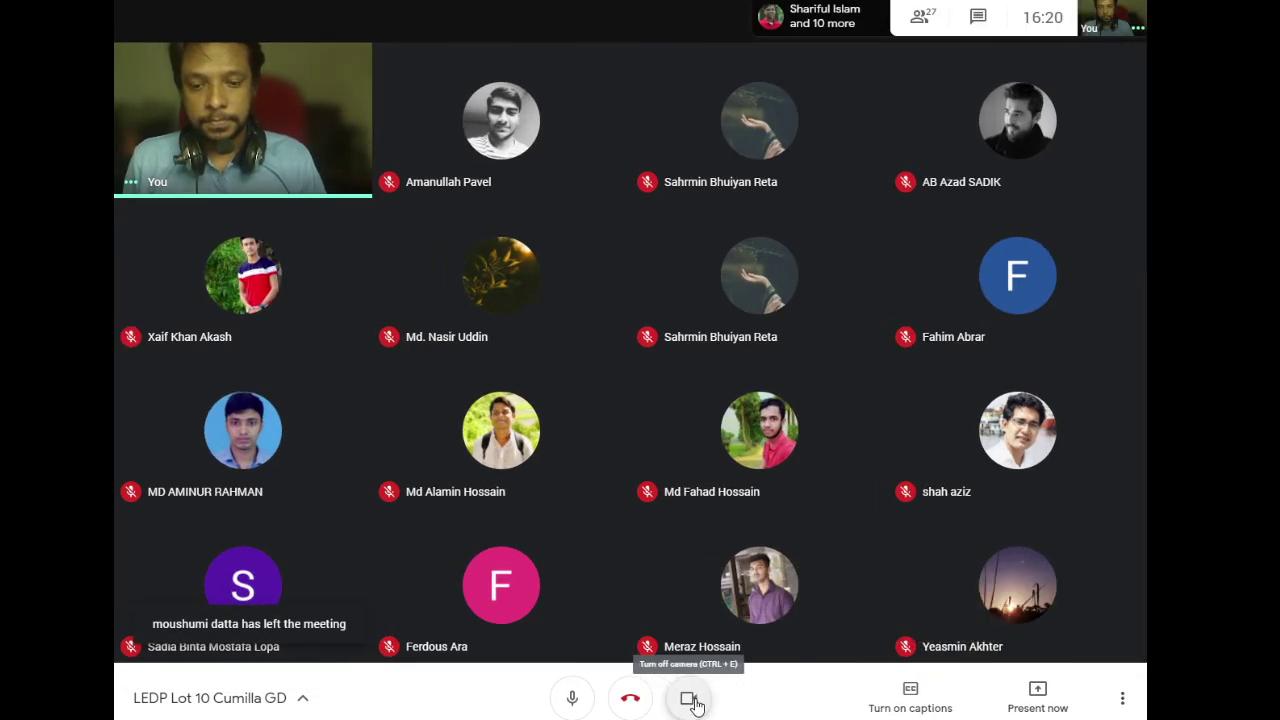
Turn off the meeting camera and microphone, unmuting to speak with the participants and muting again when done
click(690, 700)
click(572, 698)
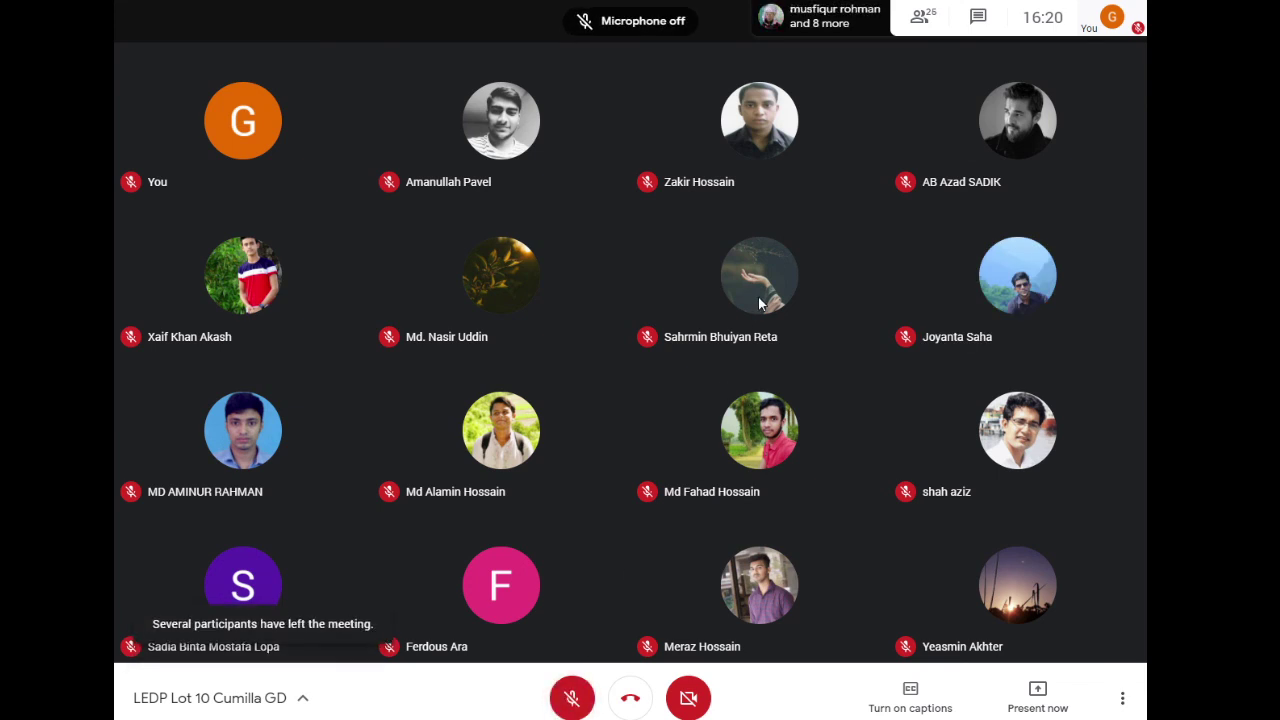
mouse_move(759, 304)
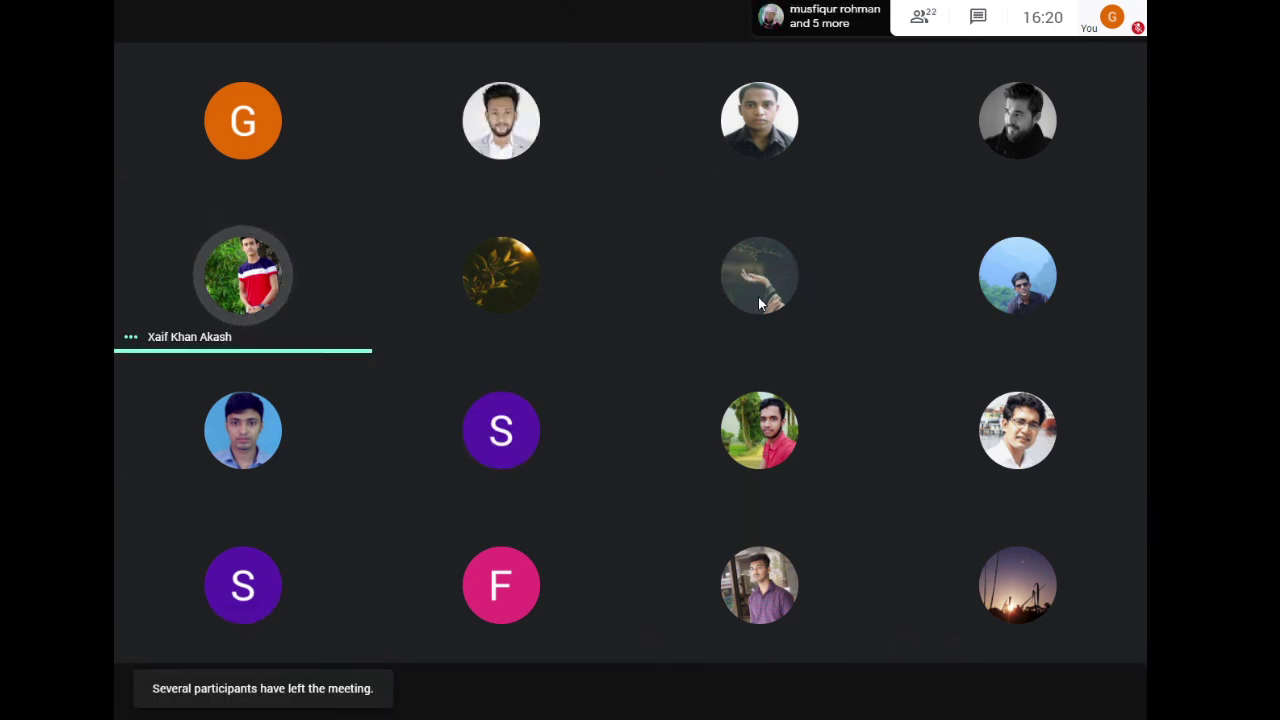
click(580, 698)
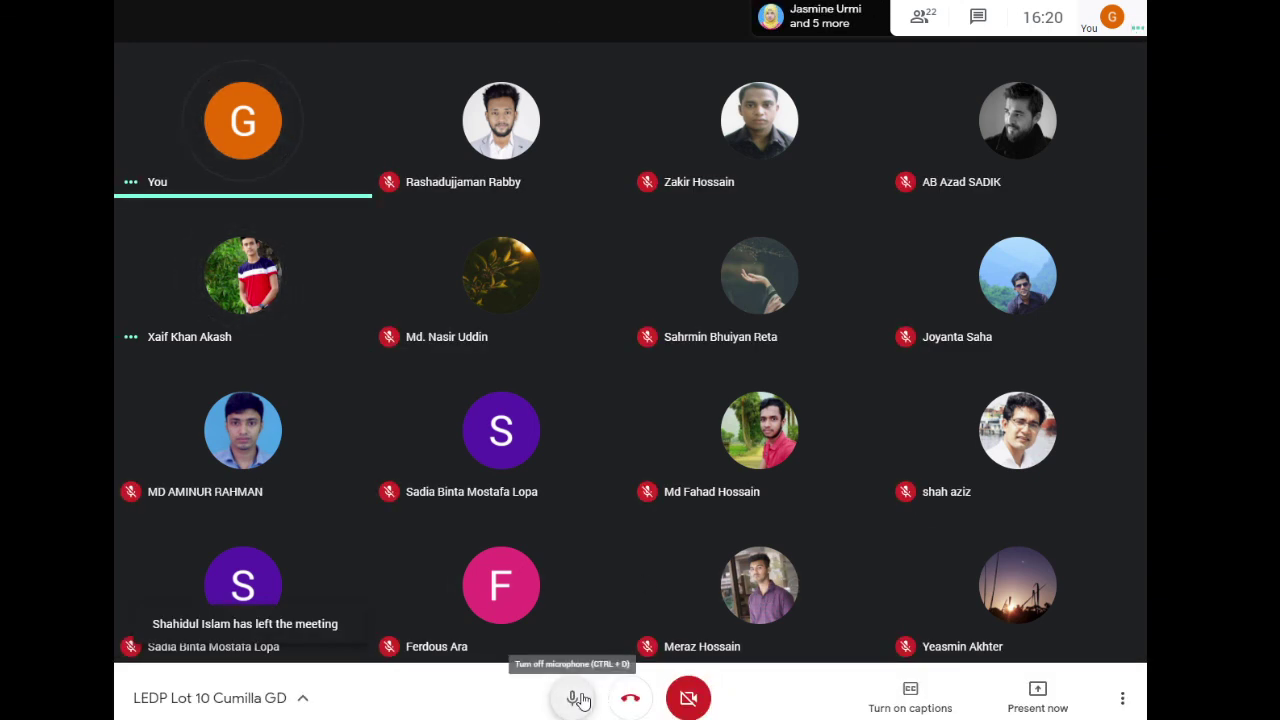
click(579, 698)
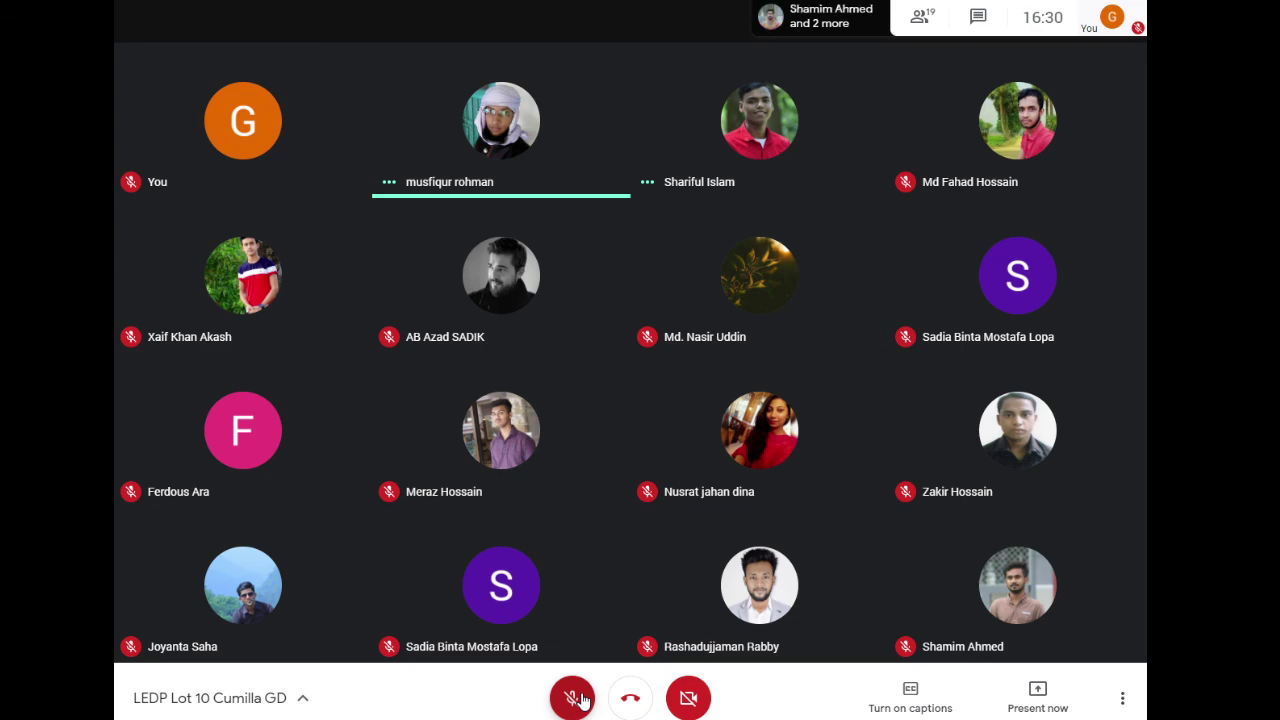
Switch from the Google Meet call to OBS Studio
key(alt+Tab)
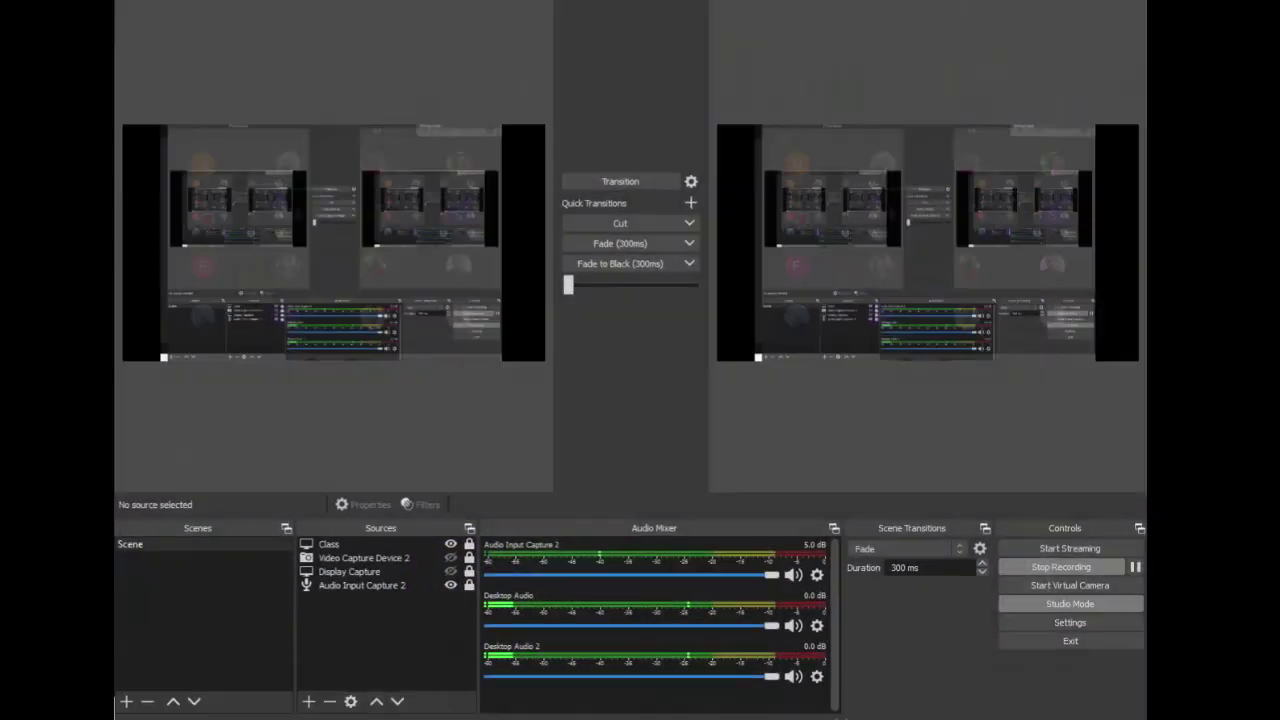